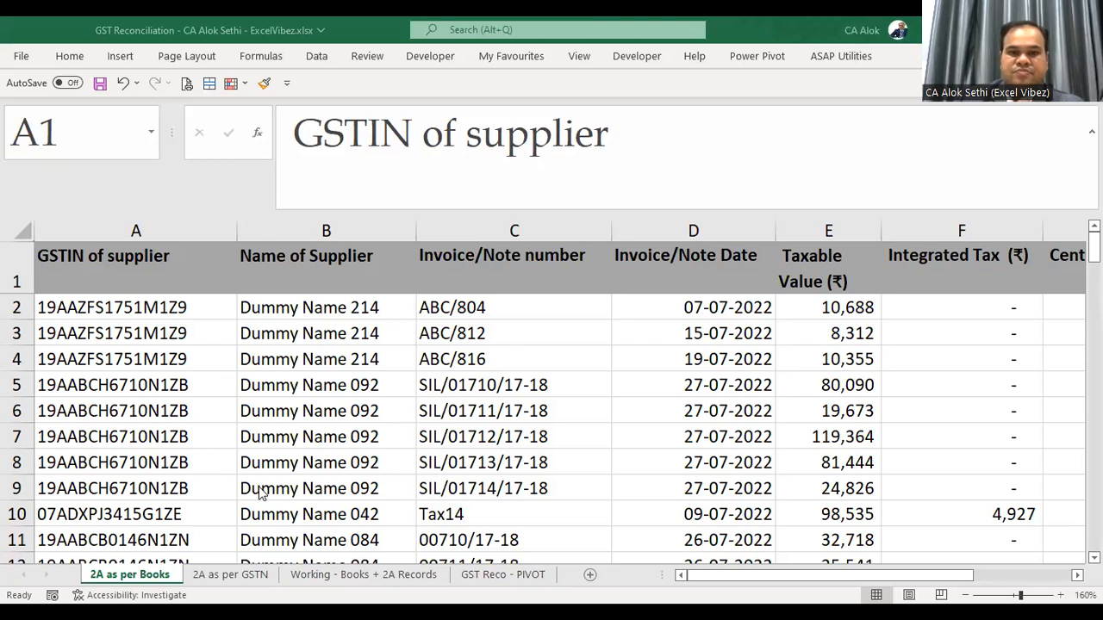
Step: Examine the column headings of the 2A as per Books sheet, from GSTIN of supplier through Cess, and its invoice numbers
{"action": "left_click", "coordinate": [216, 288]}
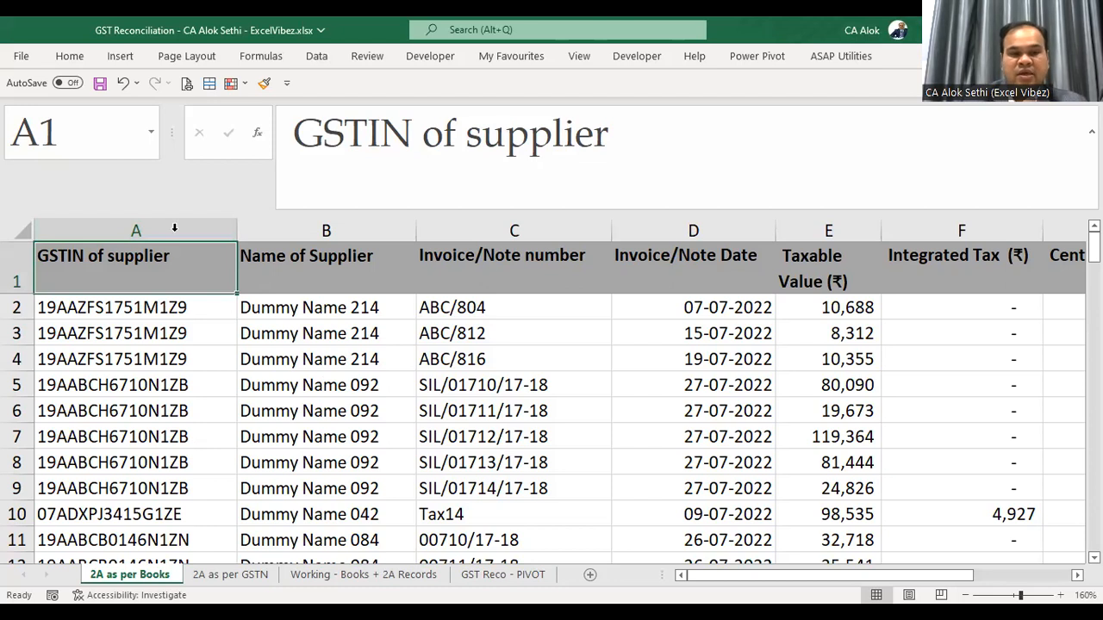
{"action": "left_click", "coordinate": [293, 255]}
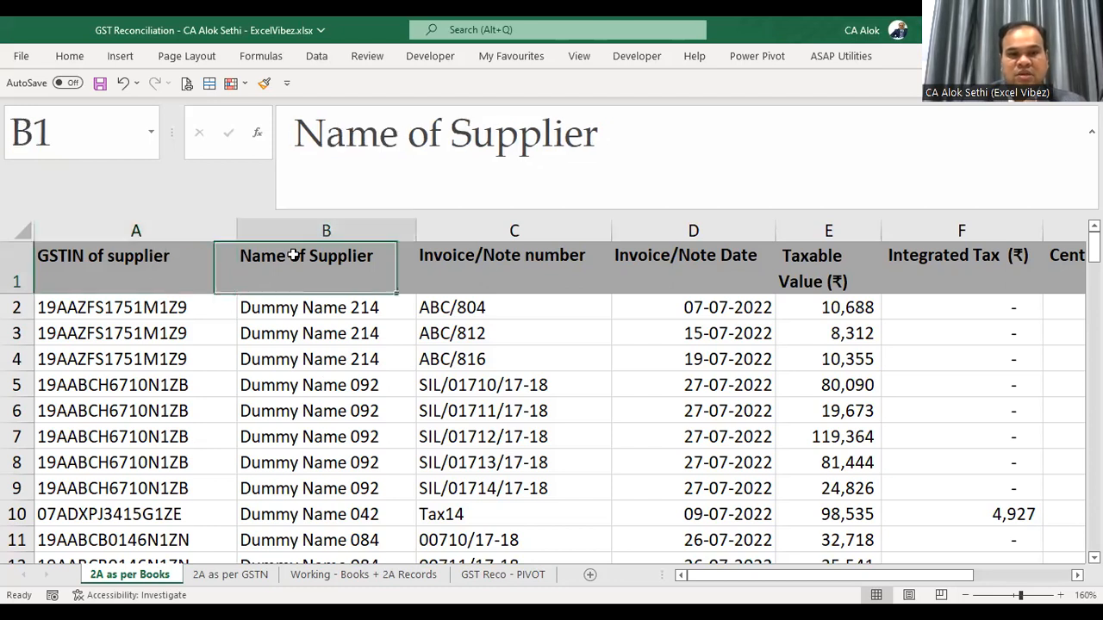
{"action": "left_click", "coordinate": [469, 275]}
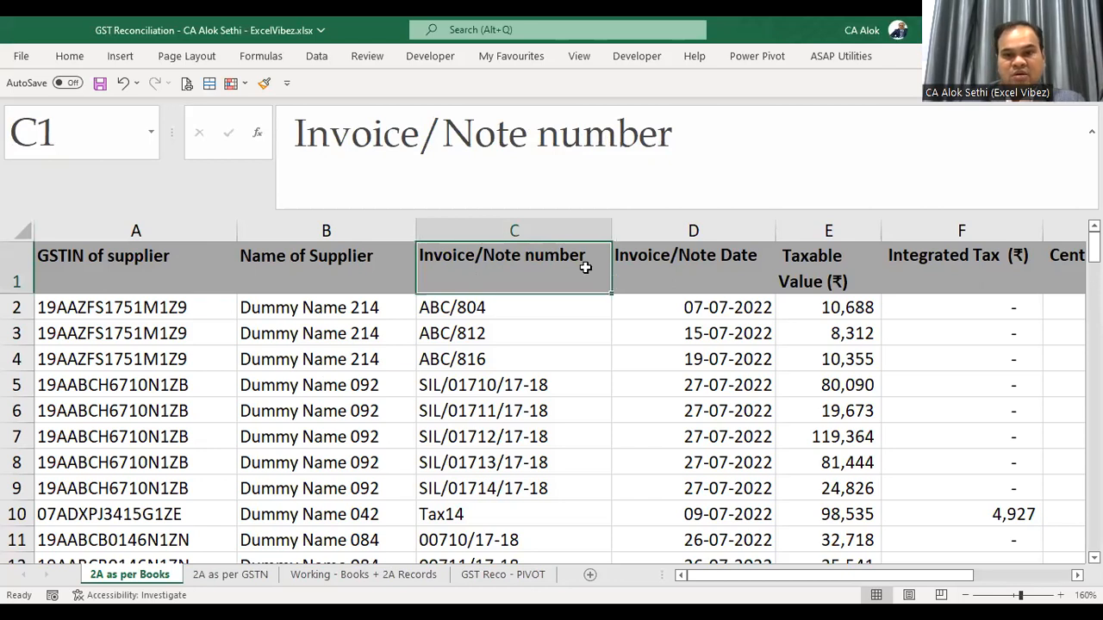
{"action": "key", "text": "Right"}
{"action": "key", "text": "Right"}
{"action": "key", "text": "Right"}
{"action": "key", "text": "Right"}
{"action": "key", "text": "Right"}
{"action": "key", "text": "Right"}
{"action": "key", "text": "Right"}
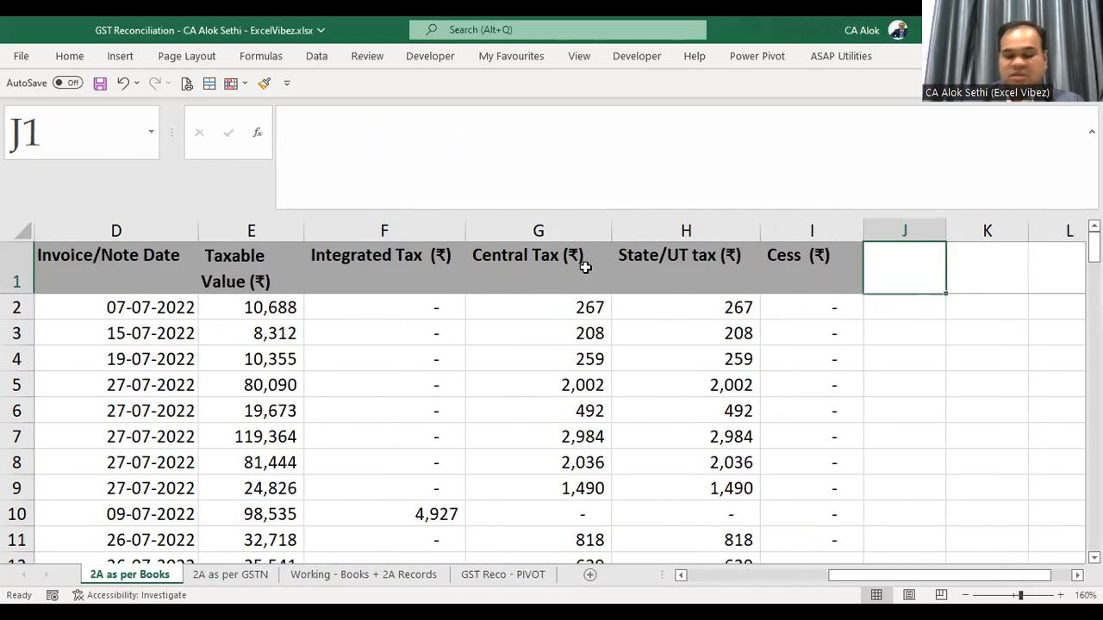
{"action": "key", "text": "Left"}
{"action": "key", "text": "Left"}
{"action": "key", "text": "Left"}
{"action": "key", "text": "Left"}
{"action": "key", "text": "Left"}
{"action": "key", "text": "Left"}
{"action": "key", "text": "Left"}
{"action": "key", "text": "Left"}
{"action": "key", "text": "Left"}
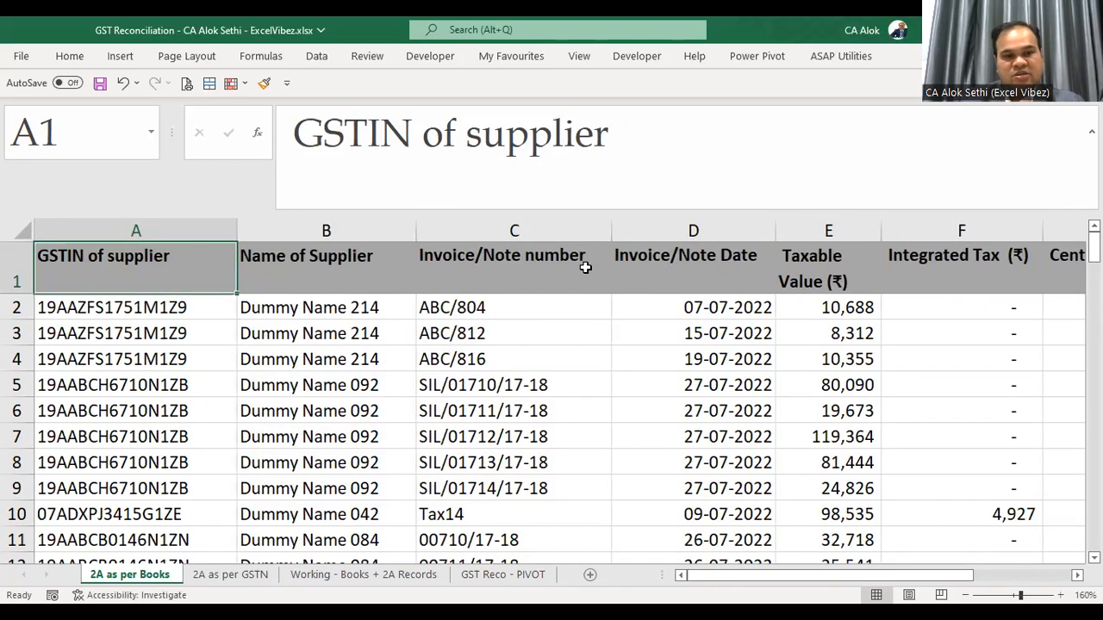
{"action": "left_click", "coordinate": [555, 354]}
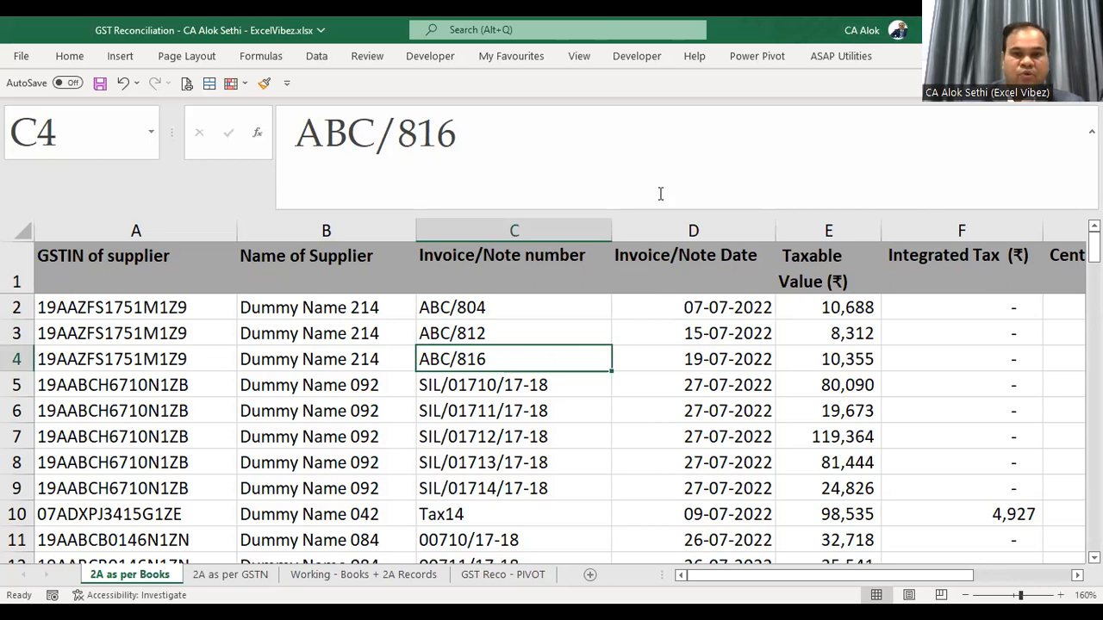
{"action": "key", "text": "alt+Tab"}
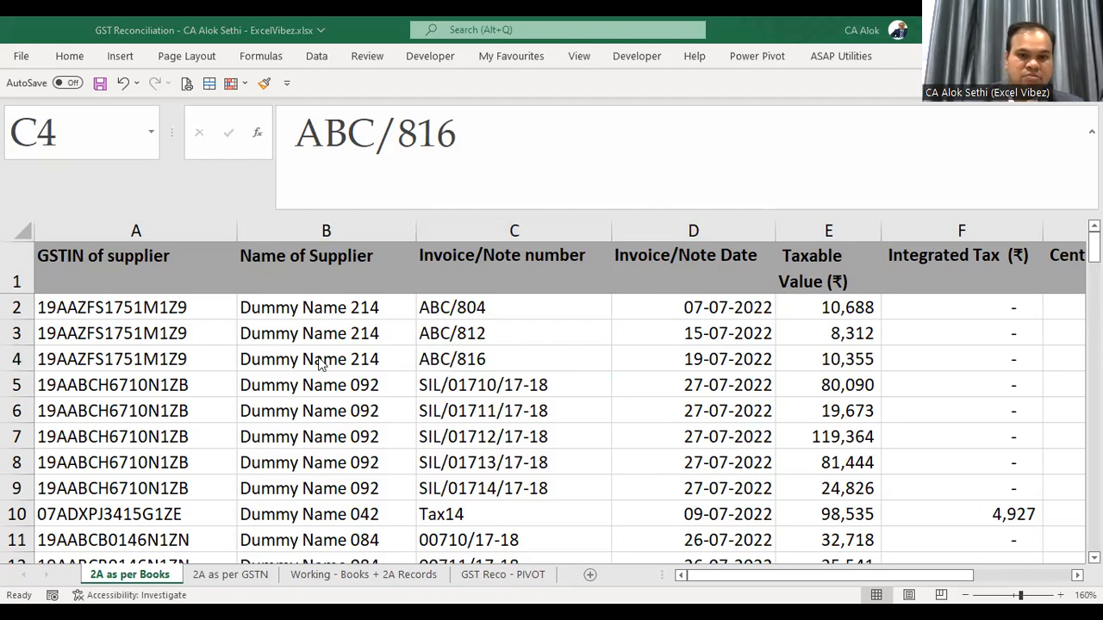
{"action": "key", "text": "alt+Tab"}
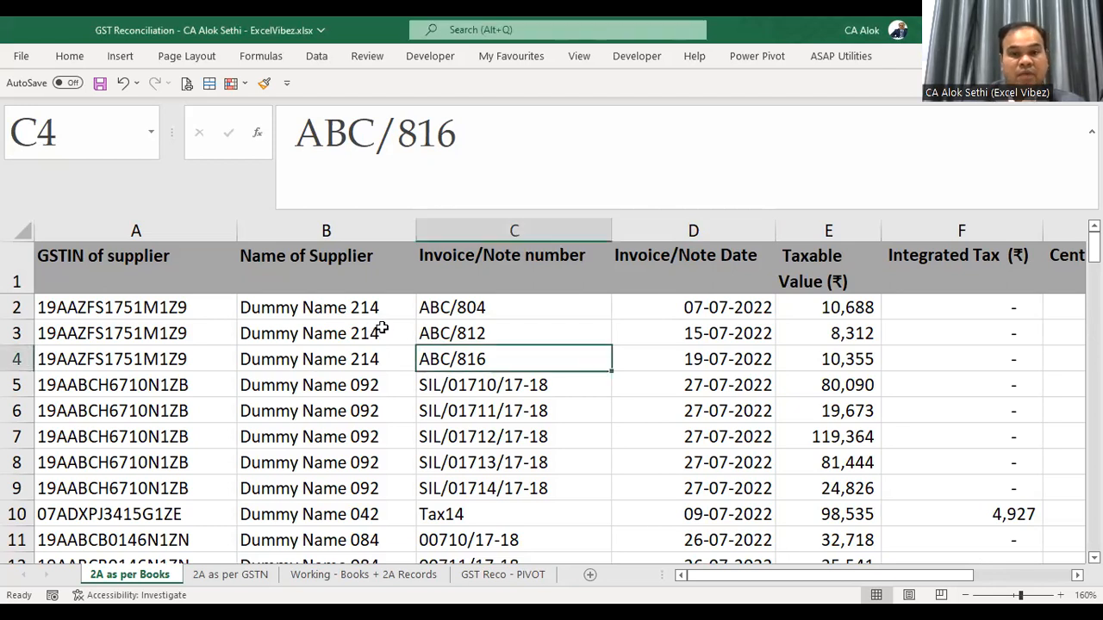
{"action": "key", "text": "alt+Tab"}
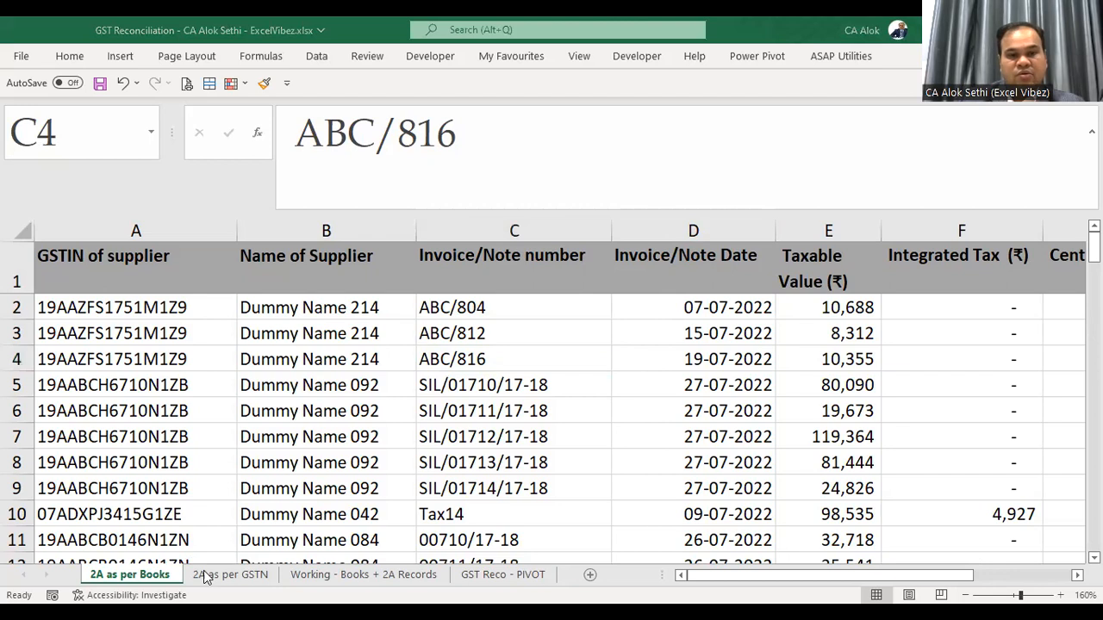
{"action": "key", "text": "alt+Tab"}
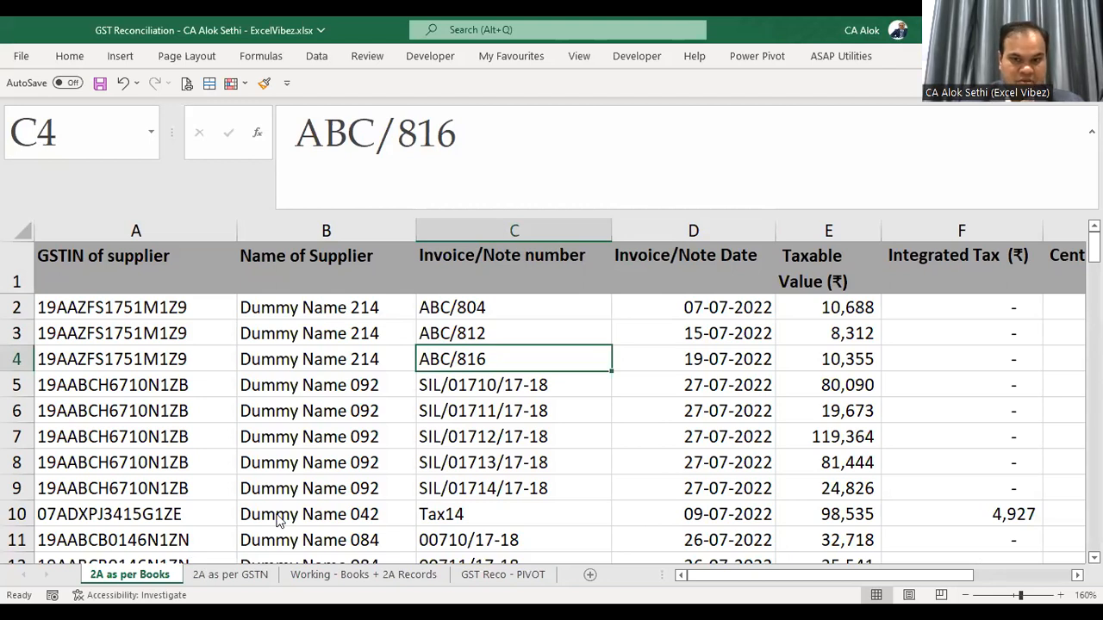
{"action": "key", "text": "alt+Tab"}
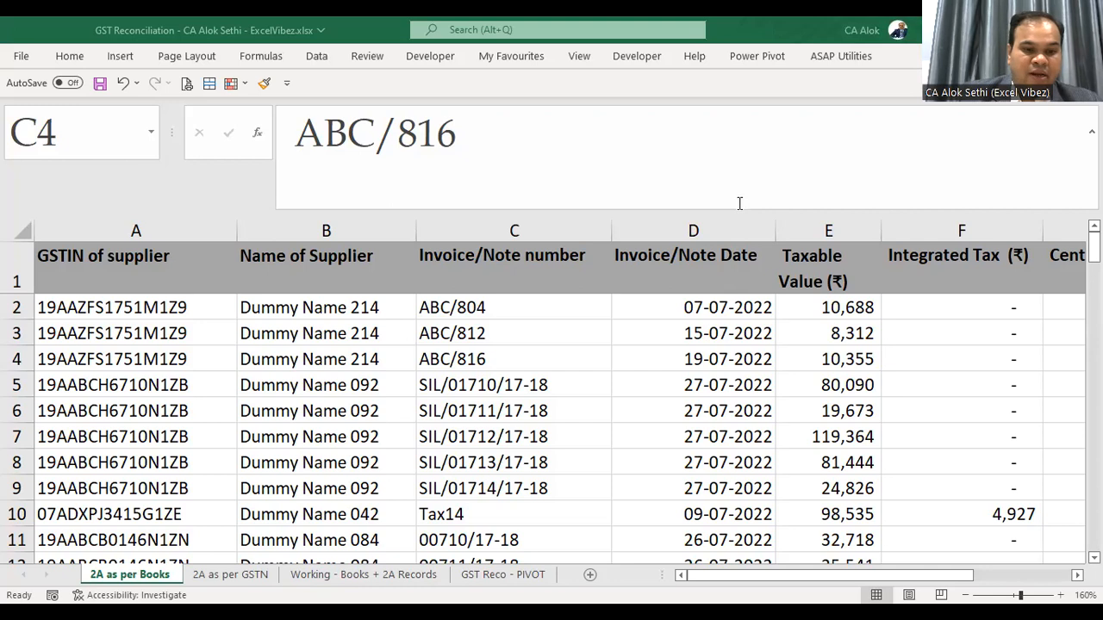
Step: Open the 2A as per GSTN sheet and increase the height of header row 6 to fit its wrapped headings
{"action": "left_click", "coordinate": [215, 575]}
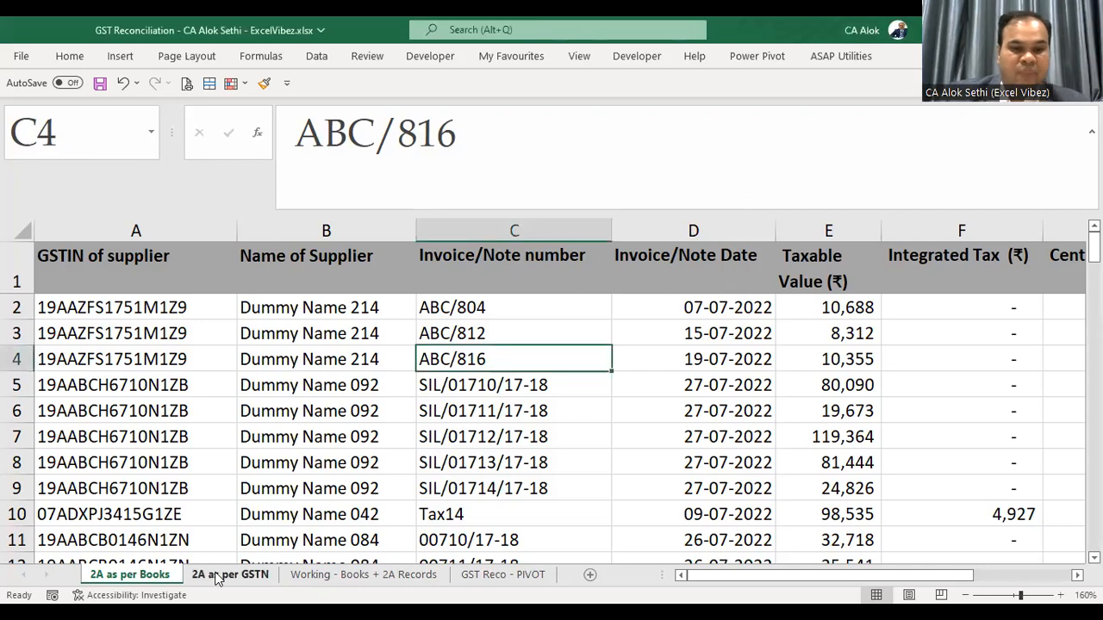
{"action": "left_click", "coordinate": [197, 576]}
{"action": "left_click", "coordinate": [161, 577]}
{"action": "left_click", "coordinate": [225, 577]}
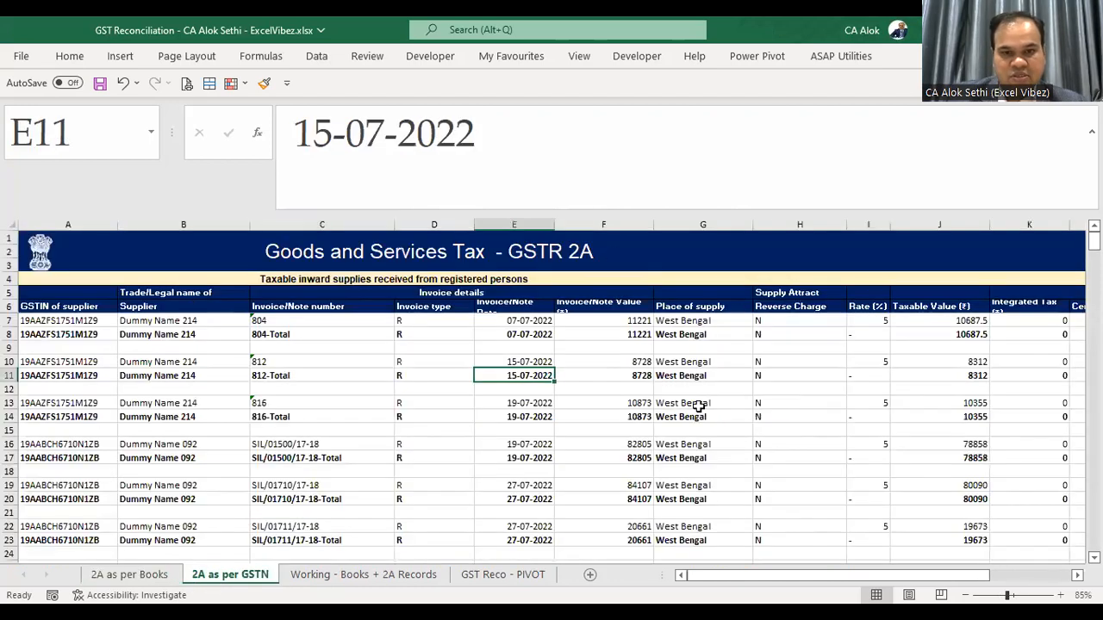
{"action": "left_click", "coordinate": [608, 386]}
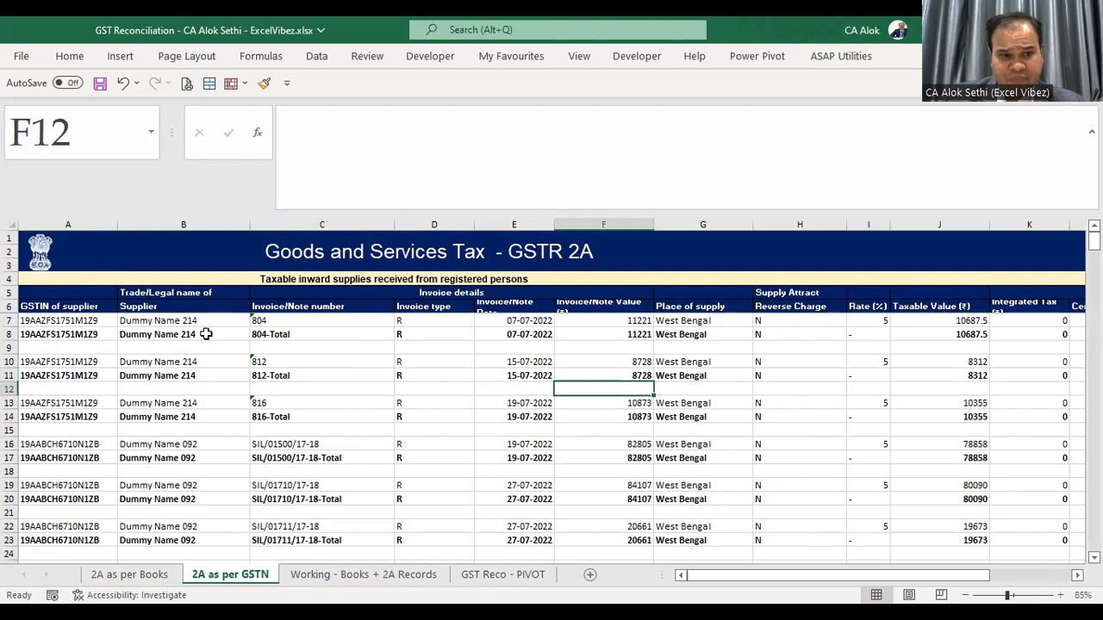
{"action": "left_click_drag", "start_coordinate": [9, 307], "coordinate": [7, 326]}
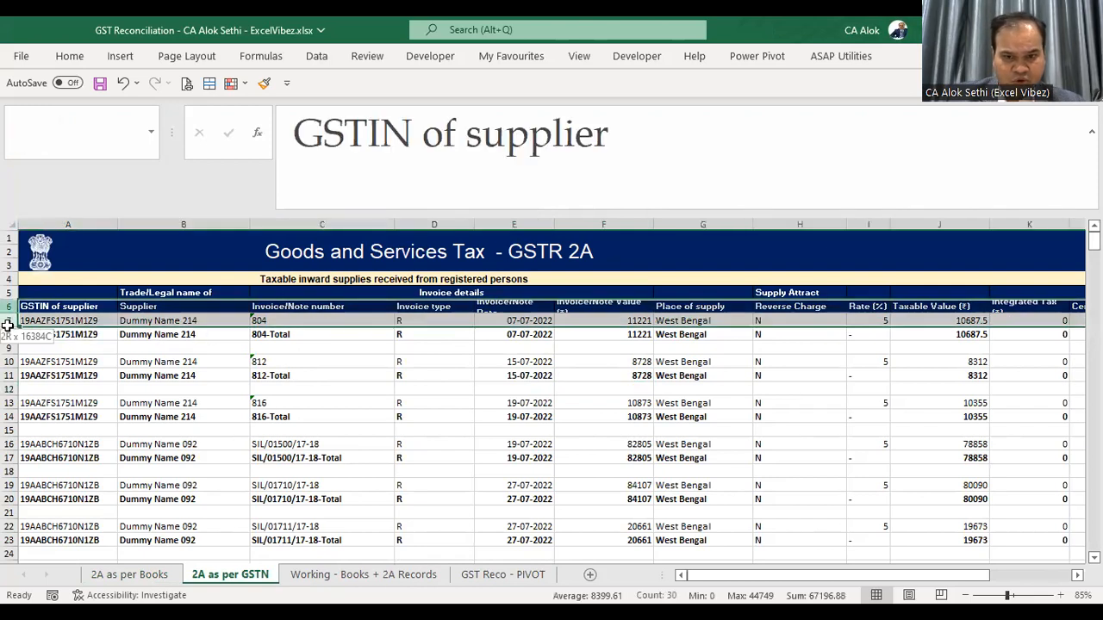
{"action": "left_click", "coordinate": [9, 308]}
{"action": "left_click_drag", "start_coordinate": [10, 315], "coordinate": [10, 327]}
{"action": "left_click", "coordinate": [140, 360]}
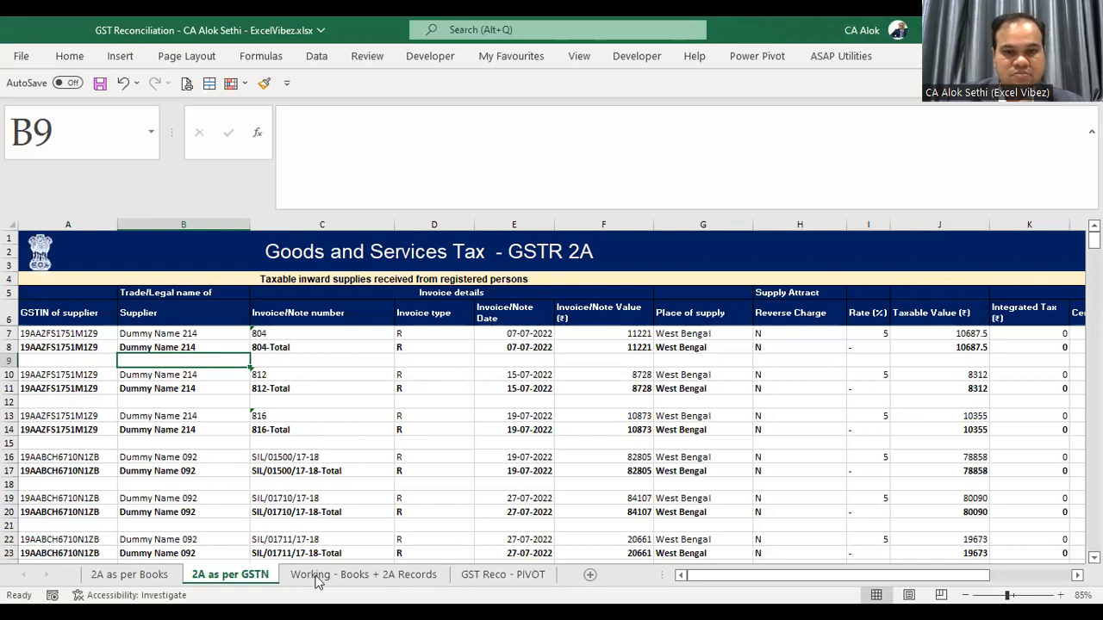
Step: Examine the layout of the GSTR 2A records down the GSTIN of supplier column to row 67
{"action": "key", "text": "alt+Tab"}
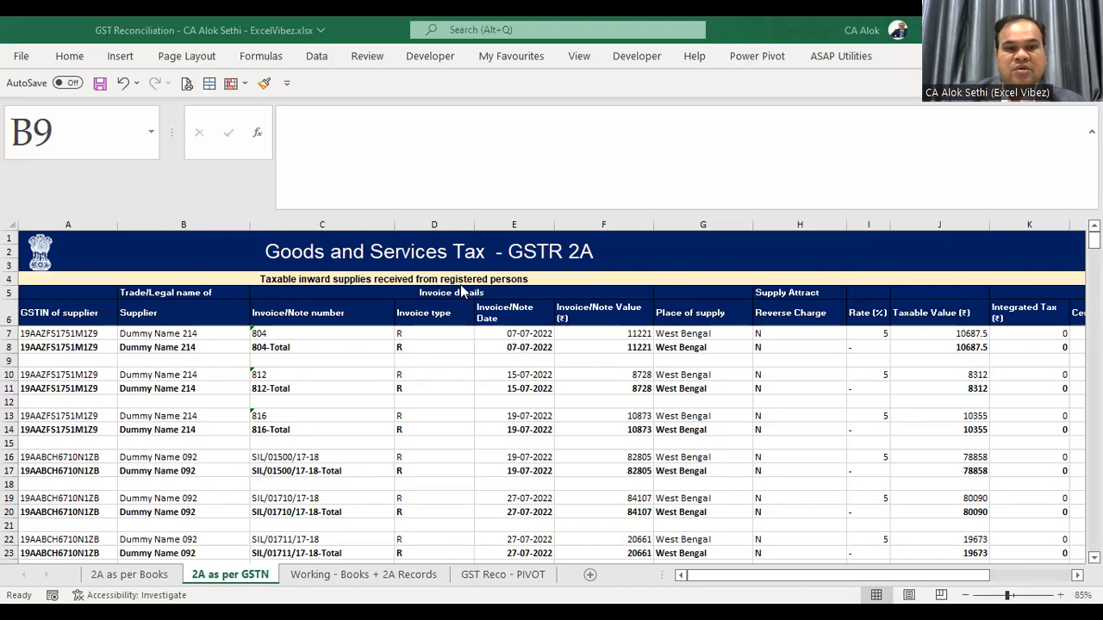
{"action": "left_click", "coordinate": [86, 347]}
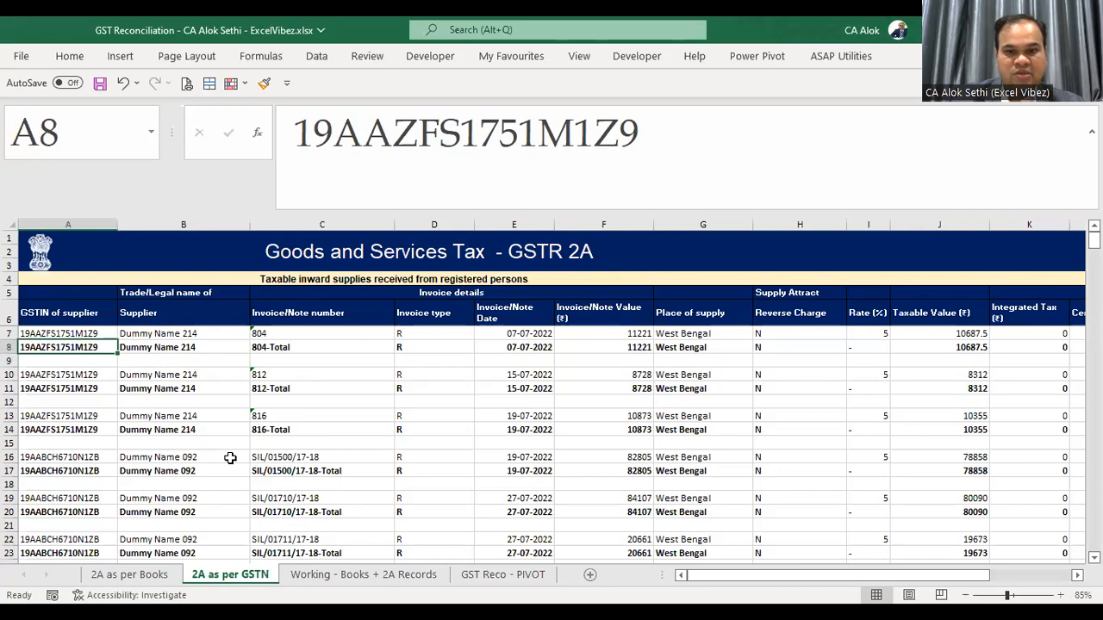
{"action": "key", "text": "Down"}
{"action": "key", "text": "Down"}
{"action": "key", "text": "Down"}
{"action": "key", "text": "Down"}
{"action": "key", "text": "Down"}
{"action": "key", "text": "Down"}
{"action": "key", "text": "Down"}
{"action": "key", "text": "Down"}
{"action": "key", "text": "Down"}
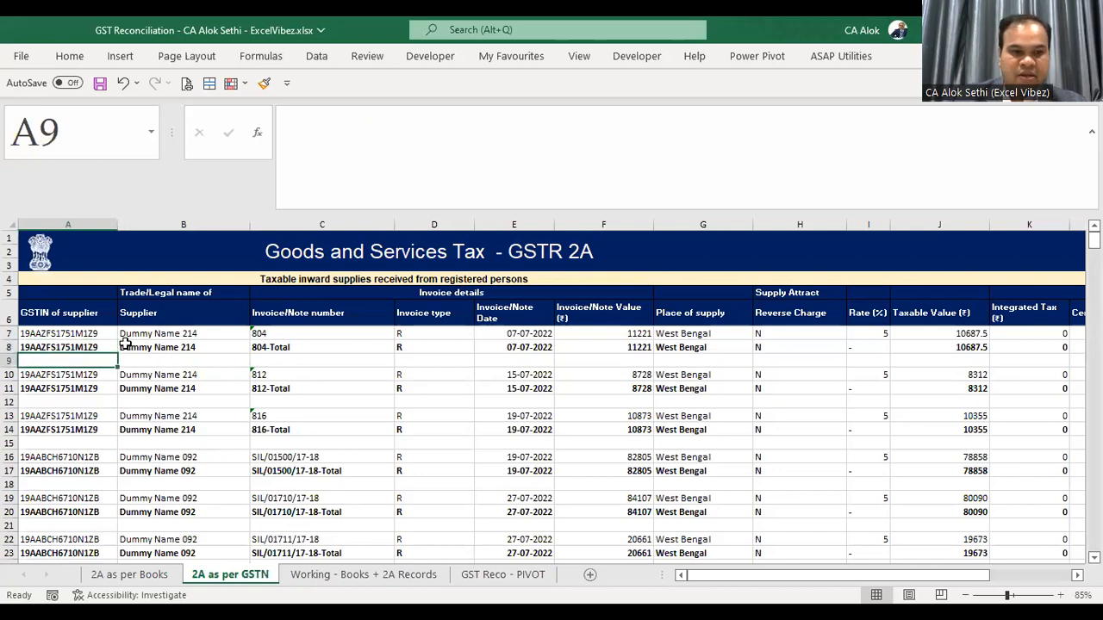
{"action": "key", "text": "Down"}
{"action": "key", "text": "Down"}
{"action": "key", "text": "Down"}
{"action": "key", "text": "Down"}
{"action": "key", "text": "Down"}
{"action": "key", "text": "Down"}
{"action": "key", "text": "Down"}
{"action": "key", "text": "Down"}
{"action": "key", "text": "Down"}
{"action": "key", "text": "Down"}
{"action": "key", "text": "Down"}
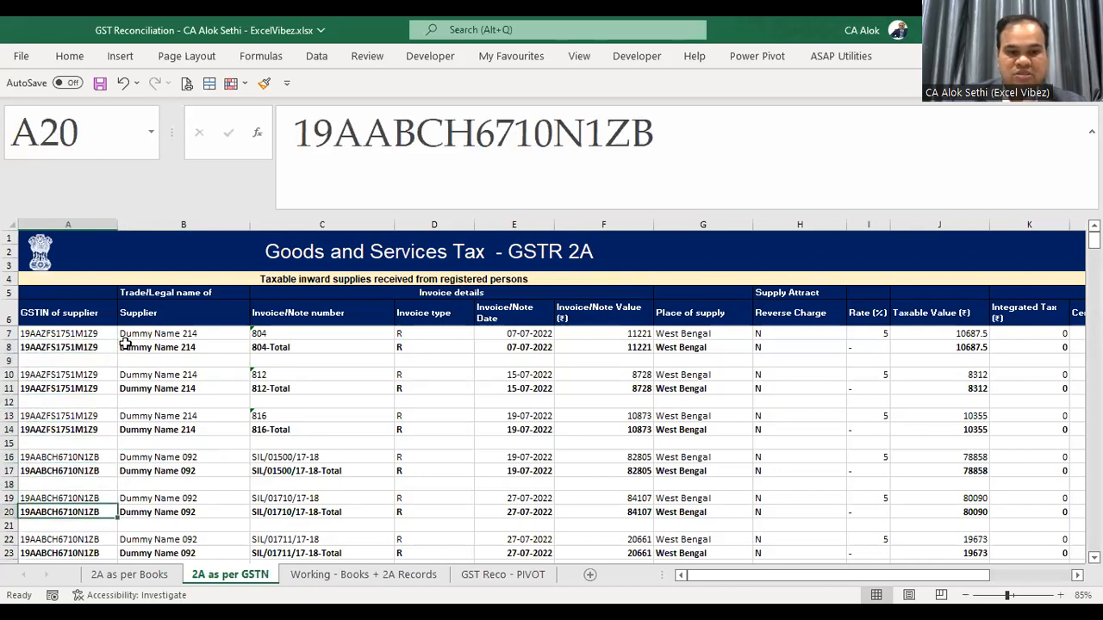
{"action": "key", "text": "Down"}
{"action": "key", "text": "Down"}
{"action": "key", "text": "Down"}
{"action": "key", "text": "Down"}
{"action": "key", "text": "Down"}
{"action": "key", "text": "Down"}
{"action": "key", "text": "Down"}
{"action": "key", "text": "Down"}
{"action": "key", "text": "Down"}
{"action": "key", "text": "Down"}
{"action": "key", "text": "Down"}
{"action": "key", "text": "Down"}
{"action": "key", "text": "Down"}
{"action": "key", "text": "Down"}
{"action": "key", "text": "Down"}
{"action": "key", "text": "Down"}
{"action": "key", "text": "Down"}
{"action": "key", "text": "Down"}
{"action": "key", "text": "Down"}
{"action": "key", "text": "Down"}
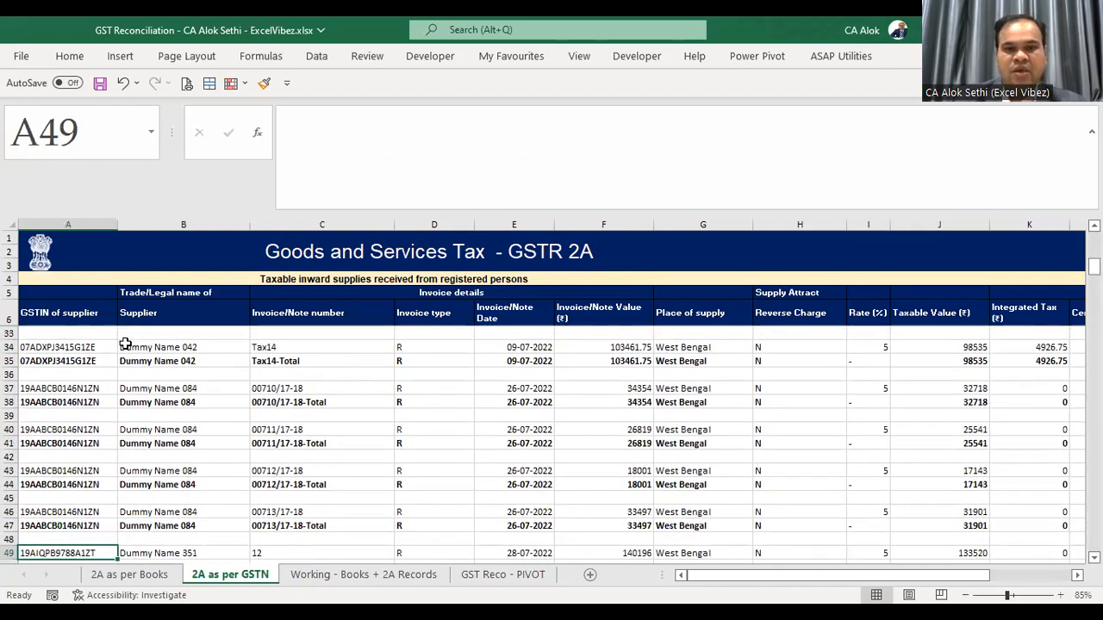
{"action": "key", "text": "Down"}
{"action": "key", "text": "Down"}
{"action": "key", "text": "Down"}
{"action": "key", "text": "Down"}
{"action": "key", "text": "Down"}
{"action": "key", "text": "Down"}
{"action": "key", "text": "Down"}
{"action": "key", "text": "Down"}
{"action": "key", "text": "Down"}
{"action": "key", "text": "Down"}
{"action": "key", "text": "Down"}
{"action": "key", "text": "Down"}
{"action": "key", "text": "Down"}
{"action": "key", "text": "Down"}
{"action": "key", "text": "Down"}
{"action": "key", "text": "Down"}
{"action": "key", "text": "Down"}
{"action": "key", "text": "Down"}
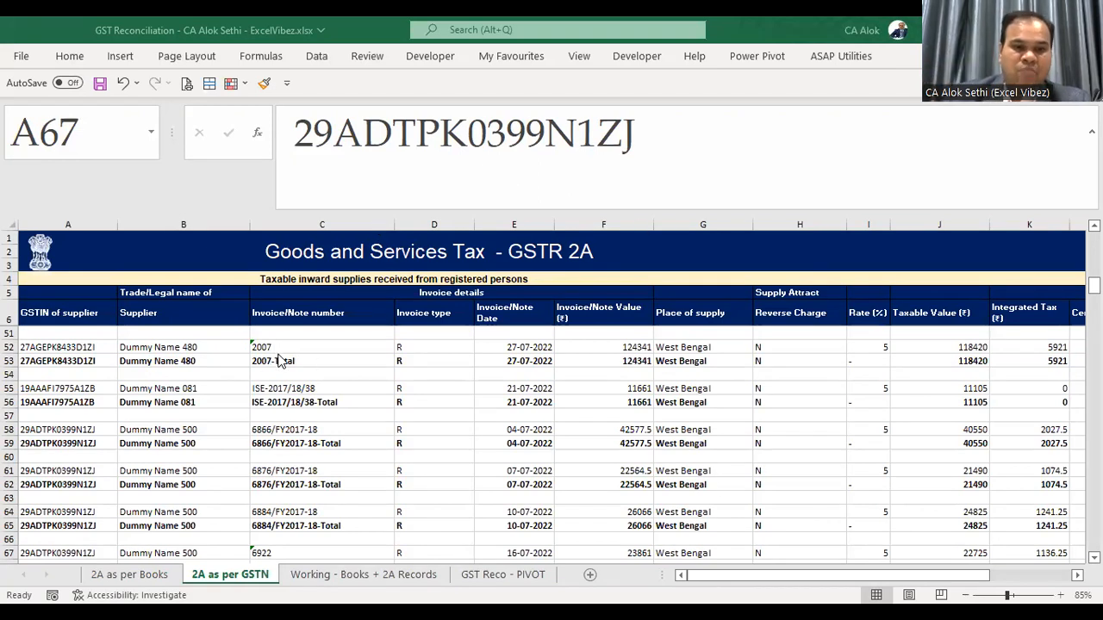
Step: Review the first GSTR 2A records from row 7 down the Invoice/Note Date column at 130% zoom
{"action": "scroll", "coordinate": [222, 378], "scroll_direction": "down", "scroll_amount": 3}
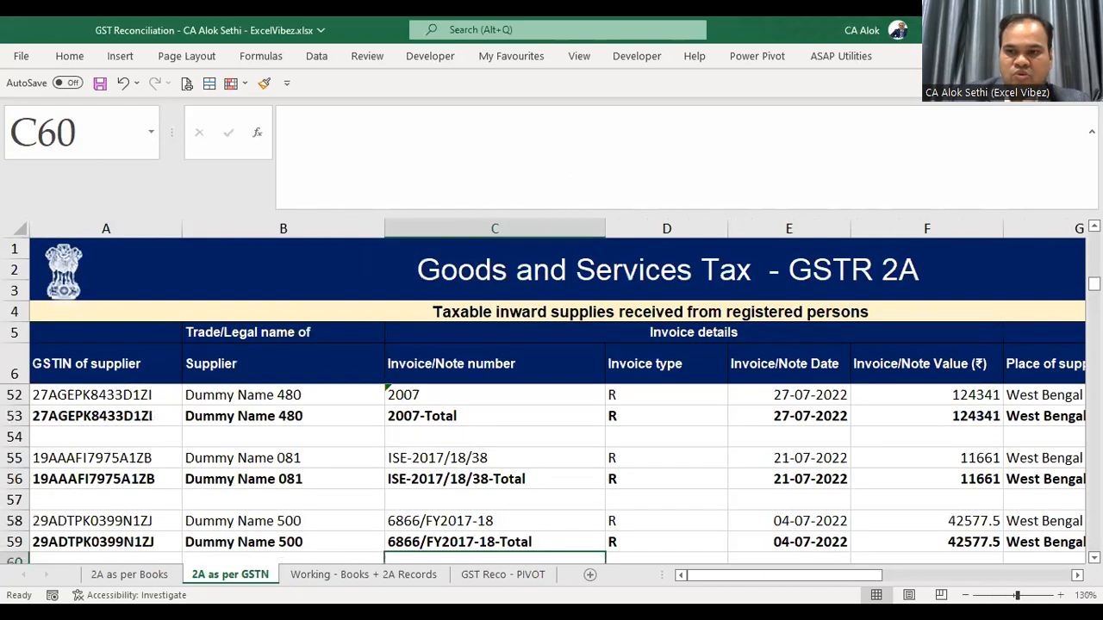
{"action": "left_click_drag", "start_coordinate": [1094, 292], "coordinate": [1094, 239]}
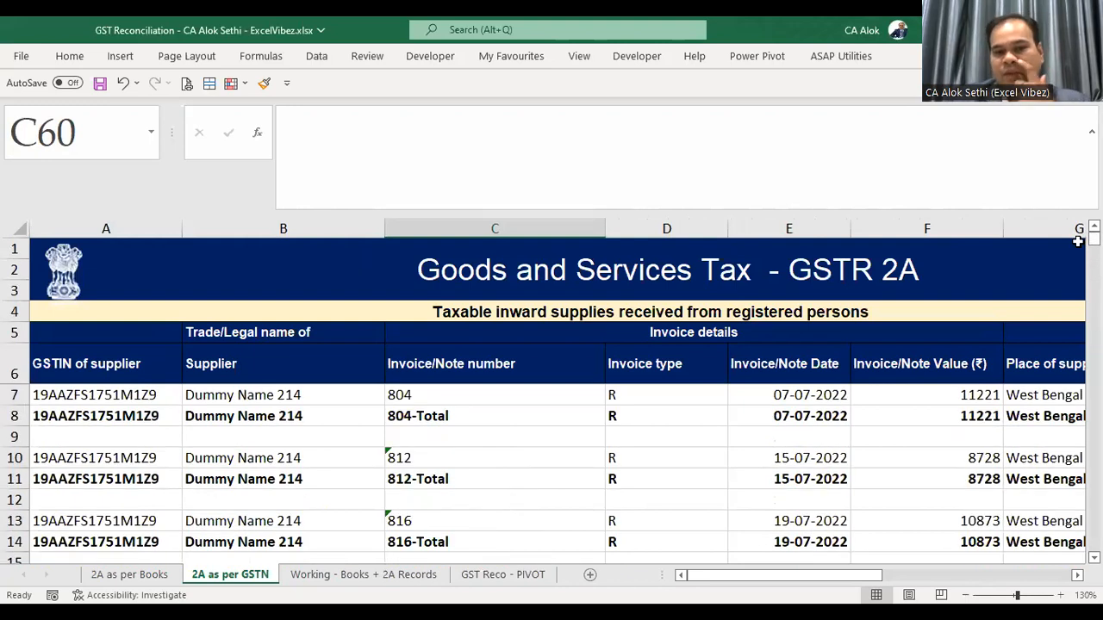
{"action": "left_click", "coordinate": [791, 453]}
{"action": "key", "text": "Down"}
{"action": "key", "text": "Down"}
{"action": "key", "text": "Down"}
{"action": "key", "text": "Down"}
{"action": "key", "text": "Down"}
{"action": "key", "text": "Down"}
{"action": "key", "text": "Down"}
{"action": "key", "text": "Down"}
{"action": "key", "text": "Down"}
{"action": "key", "text": "Down"}
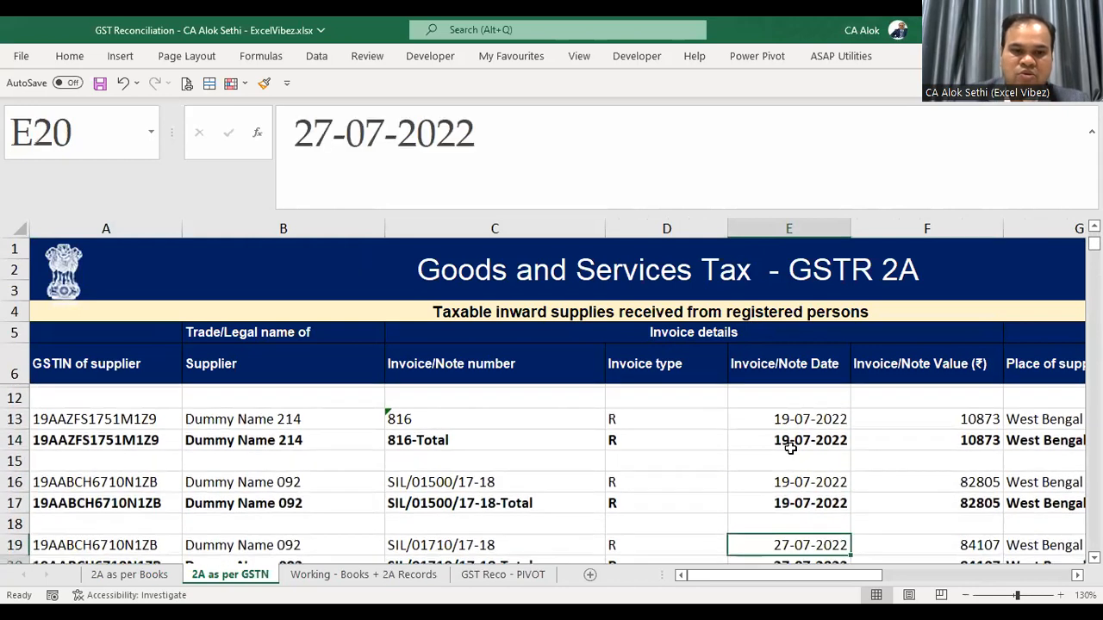
Step: Examine the Invoice/Note Date column of the GSTR 2A records, going down from row 20 and back up to row 31
{"action": "key", "text": "Down"}
{"action": "key", "text": "Down"}
{"action": "key", "text": "Down"}
{"action": "key", "text": "Down"}
{"action": "key", "text": "Down"}
{"action": "key", "text": "Down"}
{"action": "key", "text": "Down"}
{"action": "key", "text": "Down"}
{"action": "key", "text": "Down"}
{"action": "key", "text": "Down"}
{"action": "key", "text": "Down"}
{"action": "key", "text": "Down"}
{"action": "key", "text": "Down"}
{"action": "key", "text": "Down"}
{"action": "key", "text": "Down"}
{"action": "key", "text": "Down"}
{"action": "key", "text": "Down"}
{"action": "key", "text": "Down"}
{"action": "key", "text": "Down"}
{"action": "key", "text": "Down"}
{"action": "key", "text": "Down"}
{"action": "key", "text": "Down"}
{"action": "key", "text": "Down"}
{"action": "key", "text": "Down"}
{"action": "key", "text": "Down"}
{"action": "key", "text": "Down"}
{"action": "key", "text": "Down"}
{"action": "key", "text": "Down"}
{"action": "key", "text": "Down"}
{"action": "key", "text": "Down"}
{"action": "key", "text": "Down"}
{"action": "key", "text": "Down"}
{"action": "key", "text": "Down"}
{"action": "key", "text": "Down"}
{"action": "key", "text": "Down"}
{"action": "key", "text": "Down"}
{"action": "key", "text": "Down"}
{"action": "key", "text": "Down"}
{"action": "key", "text": "Down"}
{"action": "key", "text": "Down"}
{"action": "key", "text": "Down"}
{"action": "key", "text": "Down"}
{"action": "key", "text": "Down"}
{"action": "key", "text": "Down"}
{"action": "key", "text": "Down"}
{"action": "key", "text": "Down"}
{"action": "key", "text": "Down"}
{"action": "key", "text": "Down"}
{"action": "key", "text": "Down"}
{"action": "key", "text": "Down"}
{"action": "key", "text": "Down"}
{"action": "key", "text": "Down"}
{"action": "key", "text": "Up"}
{"action": "key", "text": "Up"}
{"action": "key", "text": "Up"}
{"action": "key", "text": "Up"}
{"action": "key", "text": "Up"}
{"action": "key", "text": "Up"}
{"action": "key", "text": "Up"}
{"action": "key", "text": "Up"}
{"action": "key", "text": "Up"}
{"action": "key", "text": "Up"}
{"action": "key", "text": "Up"}
{"action": "key", "text": "Up"}
{"action": "key", "text": "Up"}
{"action": "key", "text": "Up"}
{"action": "key", "text": "Up"}
{"action": "key", "text": "Up"}
{"action": "key", "text": "Up"}
{"action": "key", "text": "Up"}
{"action": "key", "text": "Up"}
{"action": "key", "text": "Up"}
{"action": "key", "text": "Up"}
{"action": "key", "text": "Up"}
{"action": "key", "text": "Up"}
{"action": "key", "text": "Up"}
{"action": "key", "text": "Up"}
{"action": "key", "text": "Up"}
{"action": "key", "text": "Up"}
{"action": "key", "text": "Up"}
{"action": "key", "text": "Up"}
{"action": "key", "text": "Up"}
{"action": "key", "text": "Up"}
{"action": "key", "text": "Up"}
{"action": "key", "text": "Up"}
{"action": "key", "text": "Up"}
{"action": "key", "text": "Up"}
{"action": "key", "text": "Up"}
{"action": "key", "text": "Up"}
{"action": "key", "text": "Up"}
{"action": "key", "text": "Up"}
{"action": "key", "text": "Up"}
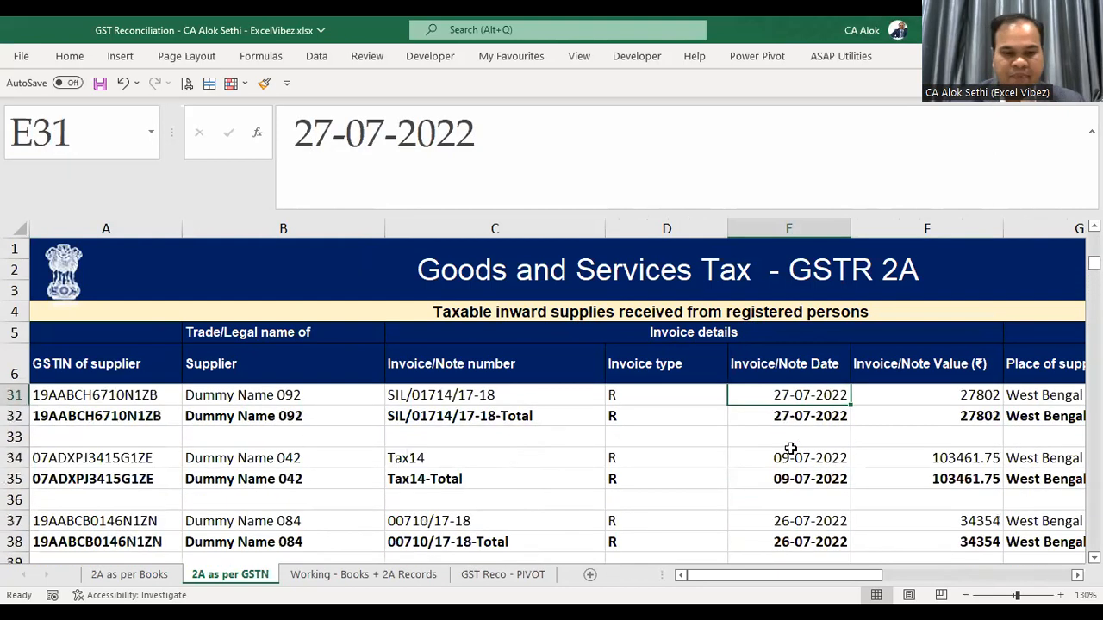
Step: Review the Invoice/Note number column of the 2A as per Books sheet down past row 49 and back to its heading
{"action": "key", "text": "ctrl+Page_Up"}
{"action": "key", "text": "Down"}
{"action": "key", "text": "Down"}
{"action": "key", "text": "Down"}
{"action": "key", "text": "Down"}
{"action": "key", "text": "Down"}
{"action": "key", "text": "Down"}
{"action": "key", "text": "Down"}
{"action": "key", "text": "Down"}
{"action": "key", "text": "Down"}
{"action": "key", "text": "Down"}
{"action": "key", "text": "Down"}
{"action": "key", "text": "Down"}
{"action": "key", "text": "Down"}
{"action": "key", "text": "Down"}
{"action": "key", "text": "Down"}
{"action": "key", "text": "Down"}
{"action": "key", "text": "Down"}
{"action": "key", "text": "Down"}
{"action": "key", "text": "Down"}
{"action": "key", "text": "Down"}
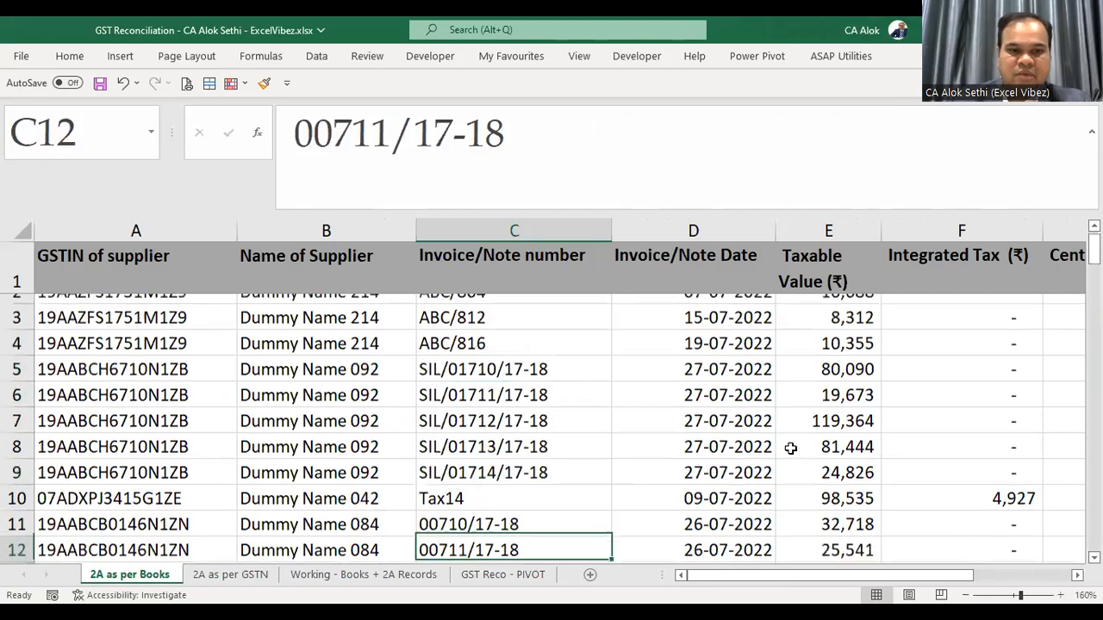
{"action": "key", "text": "Down"}
{"action": "key", "text": "Down"}
{"action": "key", "text": "Down"}
{"action": "key", "text": "Down"}
{"action": "key", "text": "Down"}
{"action": "key", "text": "Down"}
{"action": "key", "text": "Down"}
{"action": "key", "text": "Down"}
{"action": "key", "text": "Down"}
{"action": "key", "text": "Down"}
{"action": "key", "text": "Down"}
{"action": "key", "text": "Up"}
{"action": "key", "text": "Up"}
{"action": "key", "text": "Up"}
{"action": "key", "text": "Up"}
{"action": "key", "text": "Up"}
{"action": "key", "text": "Up"}
{"action": "key", "text": "Up"}
{"action": "key", "text": "Up"}
{"action": "key", "text": "Up"}
{"action": "key", "text": "Up"}
{"action": "key", "text": "Up"}
{"action": "key", "text": "Up"}
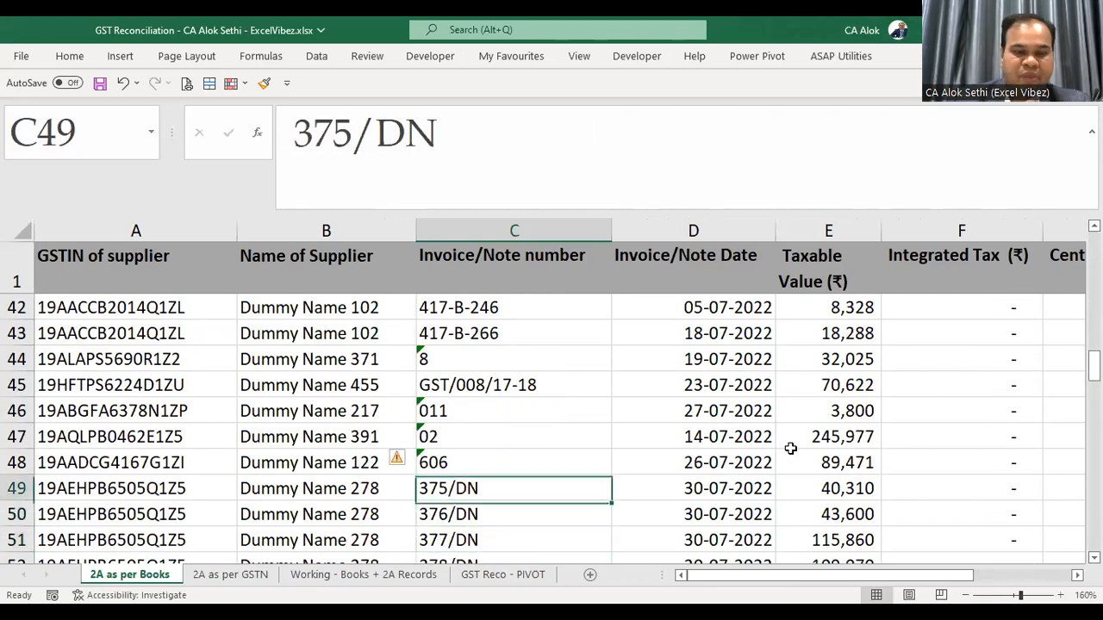
{"action": "key", "text": "Up"}
{"action": "key", "text": "Up"}
{"action": "key", "text": "Up"}
{"action": "key", "text": "Up"}
{"action": "key", "text": "Up"}
{"action": "key", "text": "Up"}
{"action": "key", "text": "Up"}
{"action": "key", "text": "Up"}
{"action": "key", "text": "Up"}
{"action": "key", "text": "Up"}
{"action": "key", "text": "Up"}
{"action": "key", "text": "Up"}
{"action": "key", "text": "Up"}
{"action": "key", "text": "Up"}
{"action": "key", "text": "Up"}
{"action": "key", "text": "Up"}
{"action": "key", "text": "Up"}
{"action": "key", "text": "Up"}
{"action": "key", "text": "Up"}
{"action": "key", "text": "Up"}
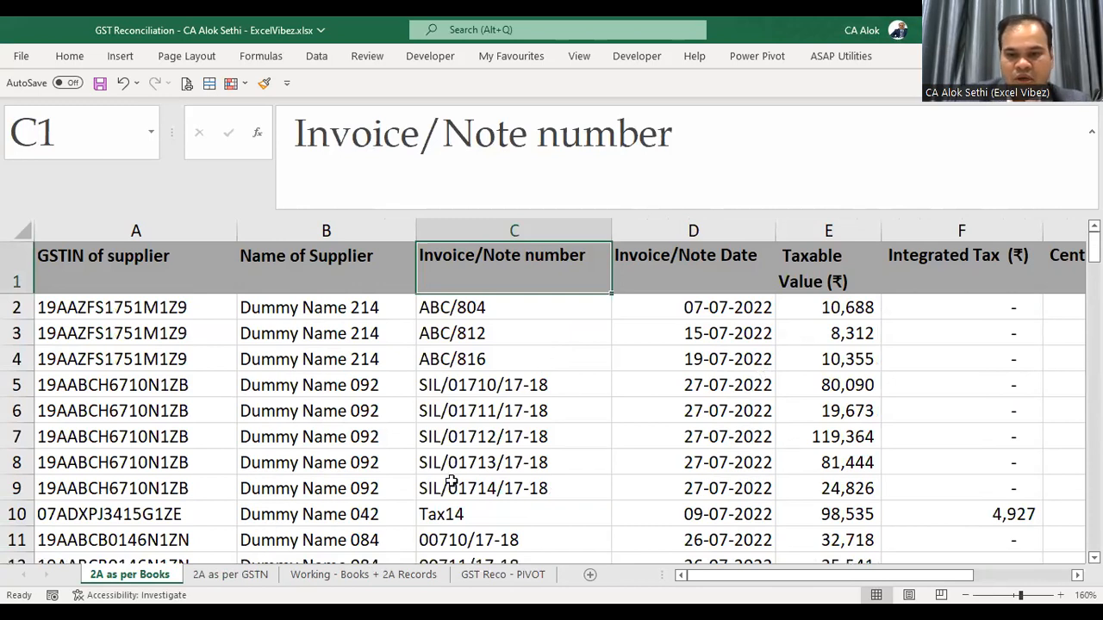
Step: Copy the entire 2A as per Books sheet into a new worksheet placed right after it
{"action": "left_click", "coordinate": [28, 231]}
{"action": "key", "text": "ctrl+c"}
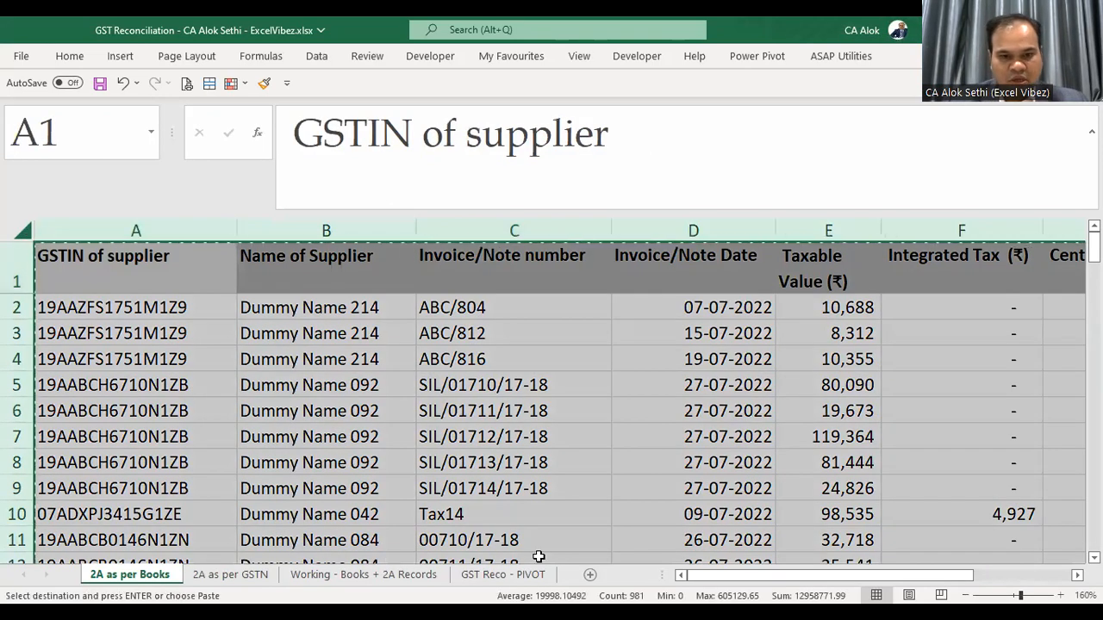
{"action": "left_click", "coordinate": [589, 575]}
{"action": "key", "text": "ctrl+v"}
Step: Check the pasted books records down the Name of Supplier column to row 65 and back up to row 3
{"action": "left_click", "coordinate": [228, 311]}
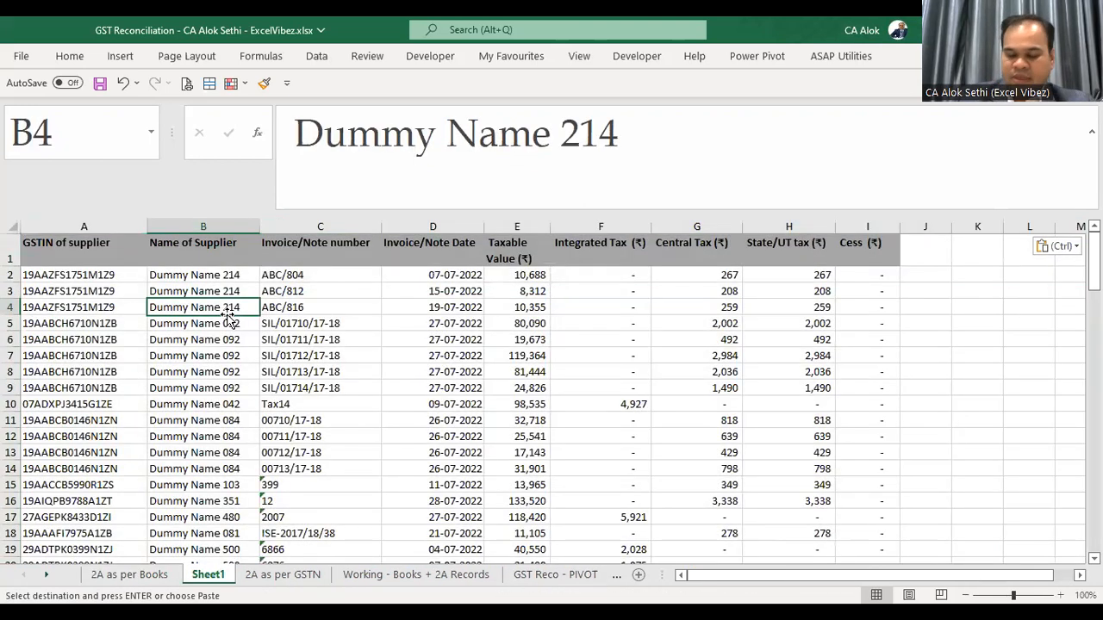
{"action": "key", "text": "Down"}
{"action": "key", "text": "Down"}
{"action": "key", "text": "Down"}
{"action": "key", "text": "Down"}
{"action": "key", "text": "Down"}
{"action": "key", "text": "Down"}
{"action": "key", "text": "Down"}
{"action": "key", "text": "Down"}
{"action": "key", "text": "Down"}
{"action": "key", "text": "Down"}
{"action": "key", "text": "Down"}
{"action": "key", "text": "Down"}
{"action": "key", "text": "Down"}
{"action": "key", "text": "Down"}
{"action": "key", "text": "Down"}
{"action": "key", "text": "Down"}
{"action": "key", "text": "Down"}
{"action": "key", "text": "Down"}
{"action": "key", "text": "Down"}
{"action": "key", "text": "Down"}
{"action": "key", "text": "Down"}
{"action": "key", "text": "Down"}
{"action": "key", "text": "Down"}
{"action": "key", "text": "Down"}
{"action": "key", "text": "Down"}
{"action": "key", "text": "Down"}
{"action": "key", "text": "Down"}
{"action": "key", "text": "Down"}
{"action": "key", "text": "Down"}
{"action": "key", "text": "Down"}
{"action": "key", "text": "Down"}
{"action": "key", "text": "Down"}
{"action": "key", "text": "Down"}
{"action": "key", "text": "Down"}
{"action": "key", "text": "Down"}
{"action": "key", "text": "Down"}
{"action": "key", "text": "Down"}
{"action": "key", "text": "Down"}
{"action": "key", "text": "Down"}
{"action": "key", "text": "Down"}
{"action": "key", "text": "Down"}
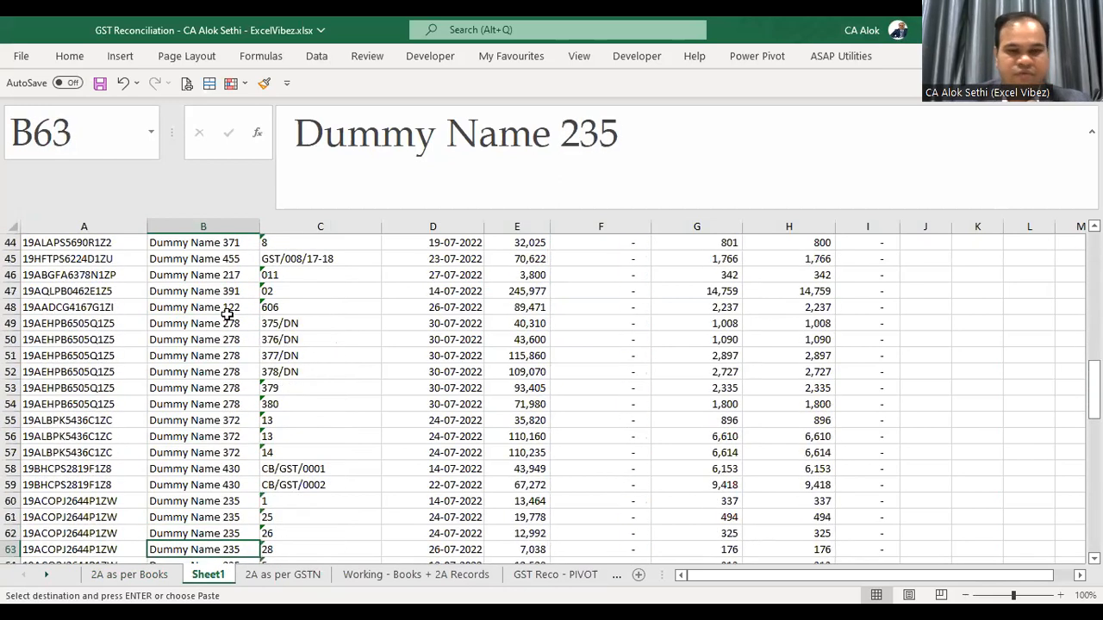
{"action": "key", "text": "Down"}
{"action": "key", "text": "Down"}
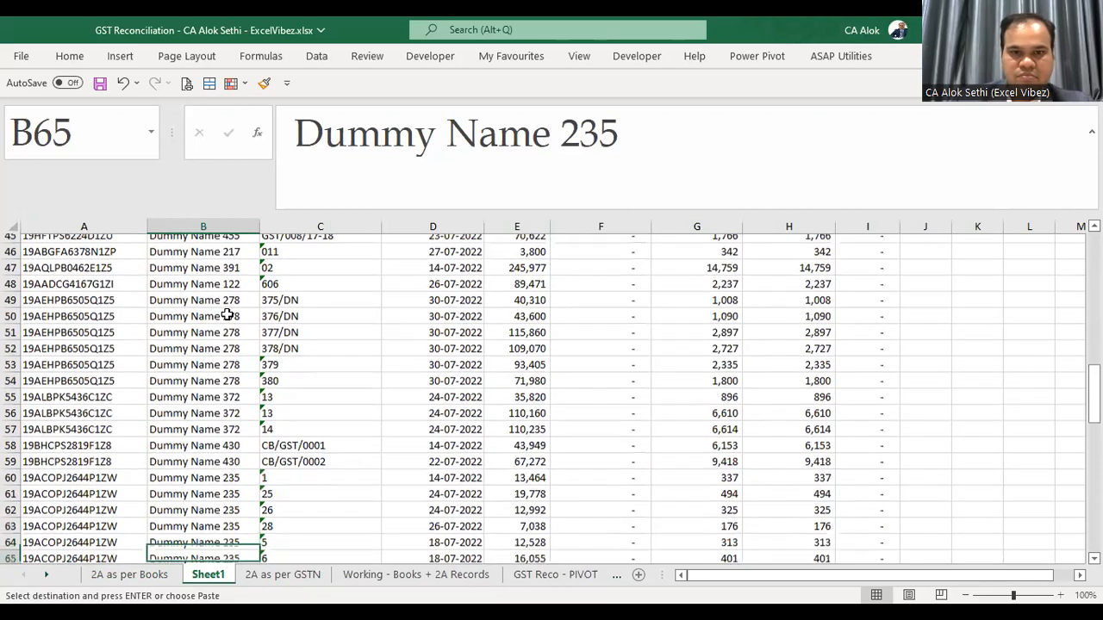
{"action": "key", "text": "Up"}
{"action": "key", "text": "Up"}
{"action": "key", "text": "Up"}
{"action": "key", "text": "Up"}
{"action": "key", "text": "Up"}
{"action": "key", "text": "Up"}
{"action": "key", "text": "Up"}
{"action": "key", "text": "Up"}
{"action": "key", "text": "Up"}
{"action": "key", "text": "Up"}
{"action": "key", "text": "Up"}
{"action": "key", "text": "Up"}
{"action": "key", "text": "Up"}
{"action": "key", "text": "Up"}
{"action": "key", "text": "Up"}
{"action": "key", "text": "Up"}
{"action": "key", "text": "Up"}
{"action": "key", "text": "Up"}
{"action": "key", "text": "Up"}
{"action": "key", "text": "Up"}
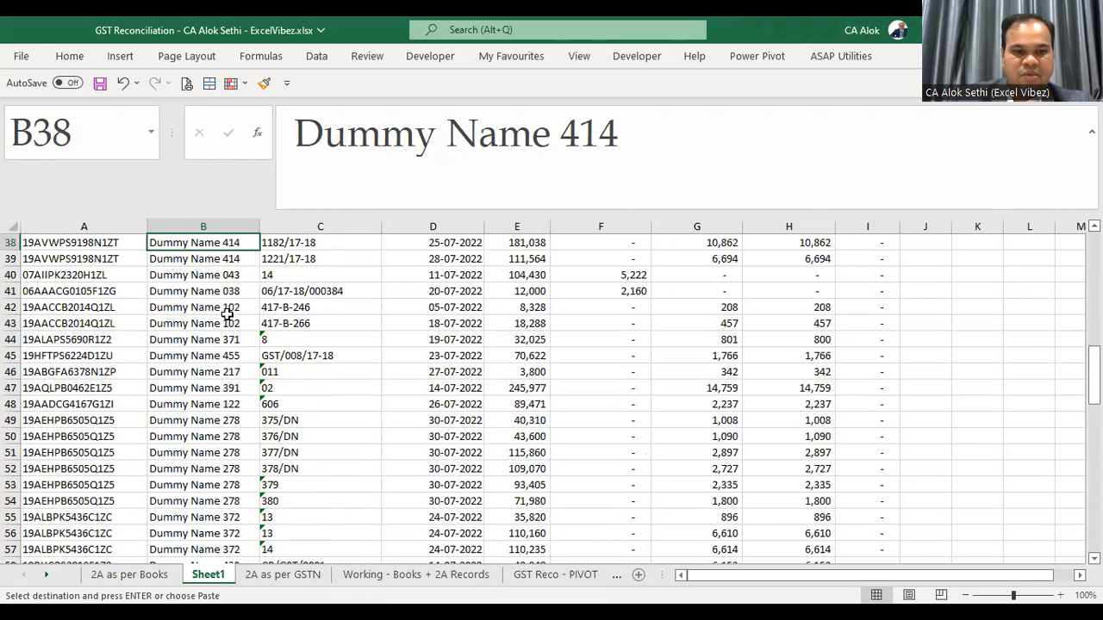
{"action": "key", "text": "Up"}
{"action": "key", "text": "Up"}
{"action": "key", "text": "Up"}
{"action": "key", "text": "Up"}
{"action": "key", "text": "Up"}
{"action": "key", "text": "Up"}
{"action": "key", "text": "Down"}
{"action": "key", "text": "Down"}
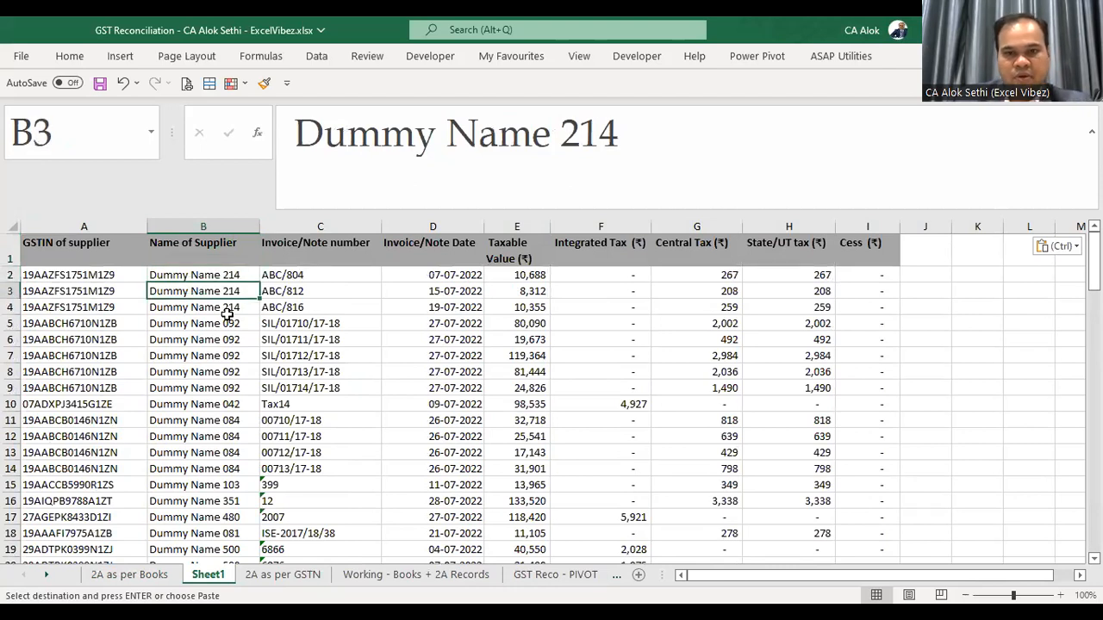
{"action": "key", "text": "alt+Tab"}
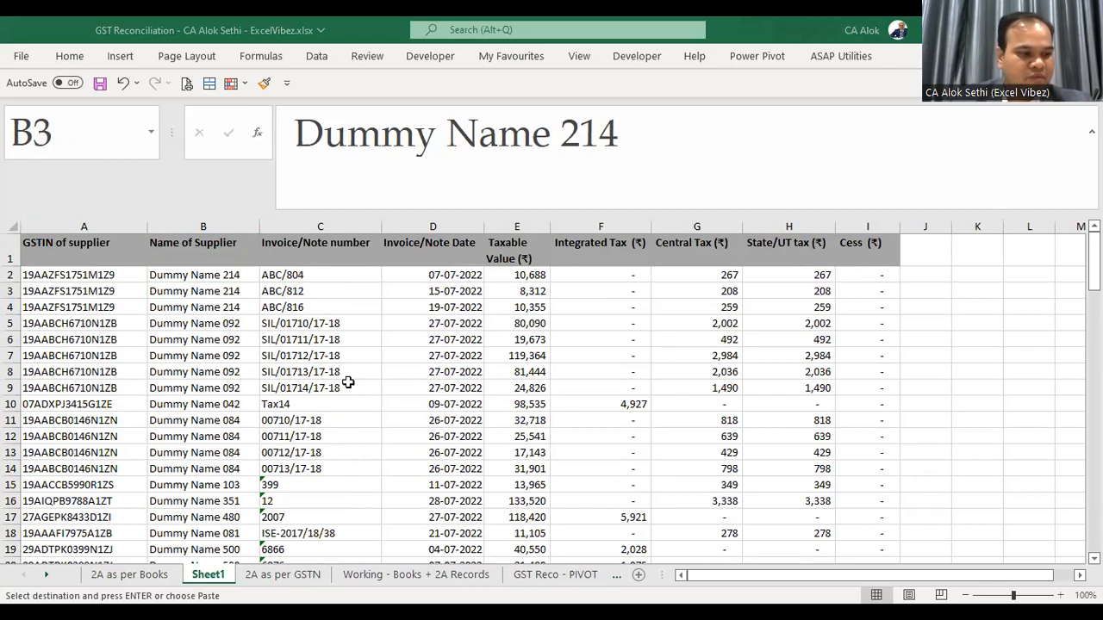
{"action": "key", "text": "alt+Tab"}
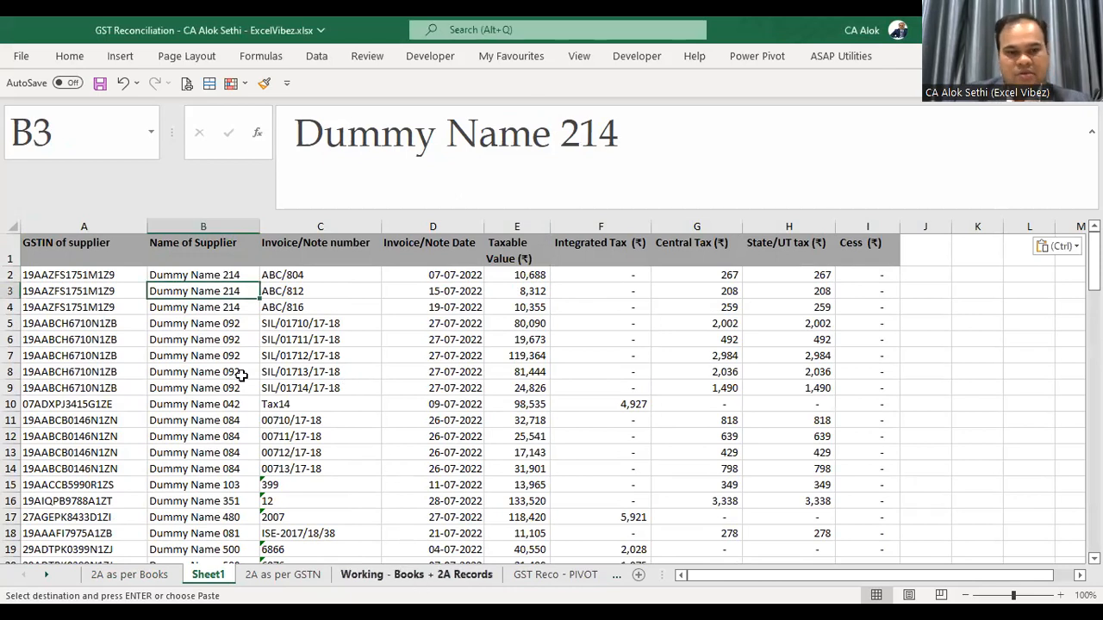
Step: Review the Invoice/Note number column of Sheet1 from row 10 down to row 66
{"action": "left_click", "coordinate": [277, 403]}
{"action": "key", "text": "Down"}
{"action": "key", "text": "Down"}
{"action": "key", "text": "Down"}
{"action": "key", "text": "Down"}
{"action": "key", "text": "Down"}
{"action": "key", "text": "Down"}
{"action": "key", "text": "Down"}
{"action": "key", "text": "Down"}
{"action": "key", "text": "Down"}
{"action": "key", "text": "Down"}
{"action": "key", "text": "Down"}
{"action": "key", "text": "Down"}
{"action": "key", "text": "Down"}
{"action": "key", "text": "Down"}
{"action": "key", "text": "Down"}
{"action": "key", "text": "Down"}
{"action": "key", "text": "Down"}
{"action": "key", "text": "Down"}
{"action": "key", "text": "Down"}
{"action": "key", "text": "Down"}
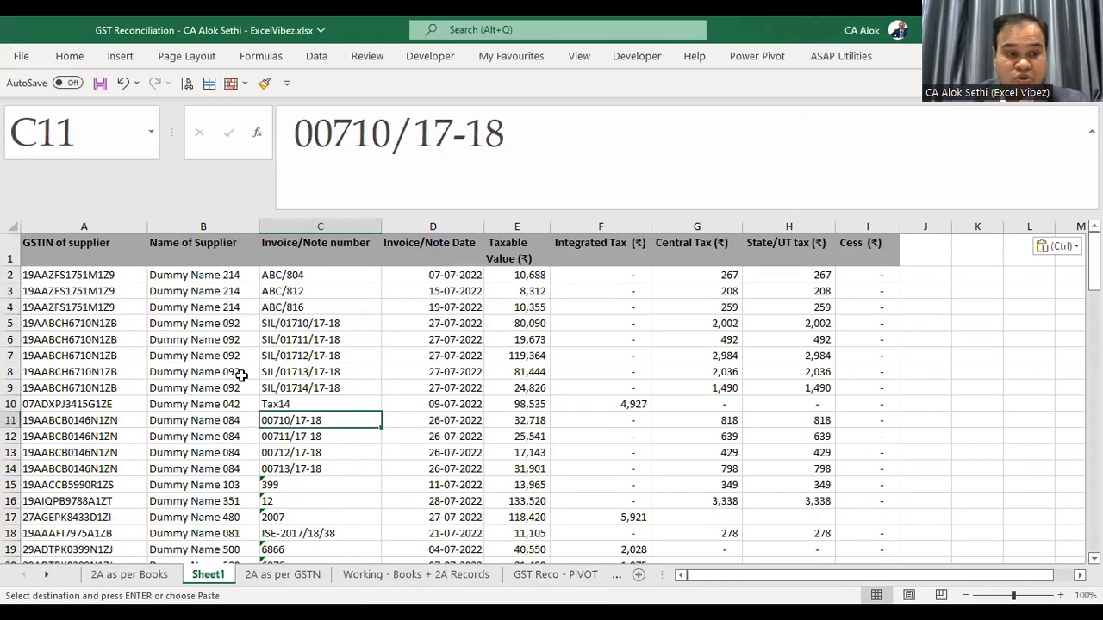
{"action": "key", "text": "Down"}
{"action": "key", "text": "Down"}
{"action": "key", "text": "Down"}
{"action": "key", "text": "Down"}
{"action": "key", "text": "Down"}
{"action": "key", "text": "Down"}
{"action": "key", "text": "Down"}
{"action": "key", "text": "Down"}
{"action": "key", "text": "Down"}
{"action": "key", "text": "Down"}
{"action": "key", "text": "Down"}
{"action": "key", "text": "Down"}
{"action": "key", "text": "Down"}
{"action": "key", "text": "Down"}
{"action": "key", "text": "Down"}
{"action": "key", "text": "Down"}
{"action": "key", "text": "Down"}
{"action": "key", "text": "Down"}
{"action": "key", "text": "Down"}
{"action": "key", "text": "Down"}
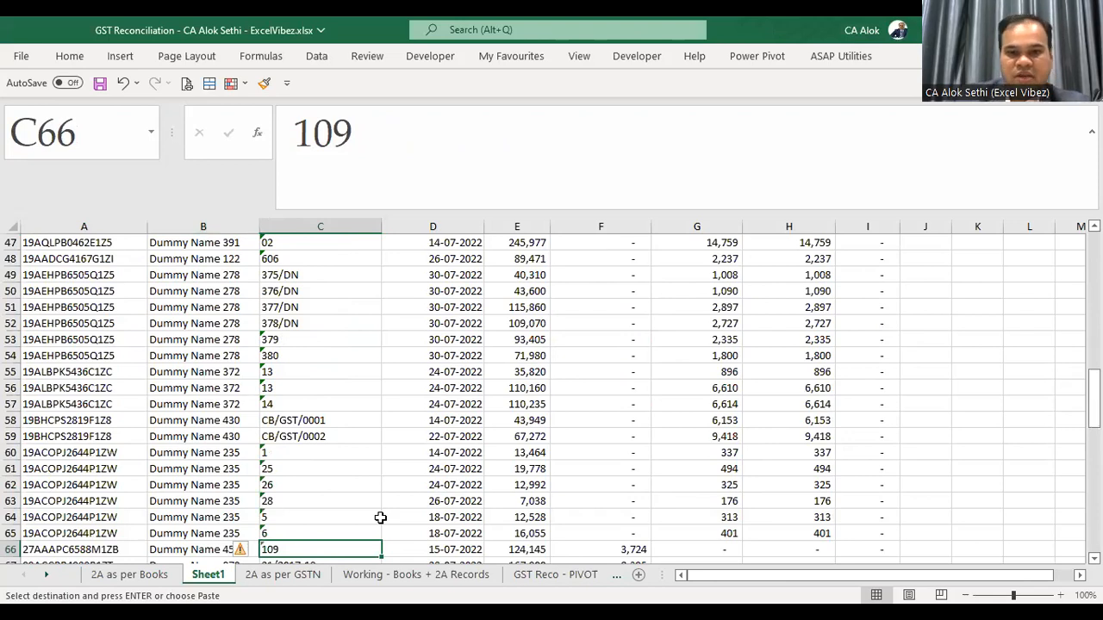
Step: Return to the first copied records at 160% zoom and examine the Freeze Panes option, ending at cell B2
{"action": "key", "text": "alt+Tab"}
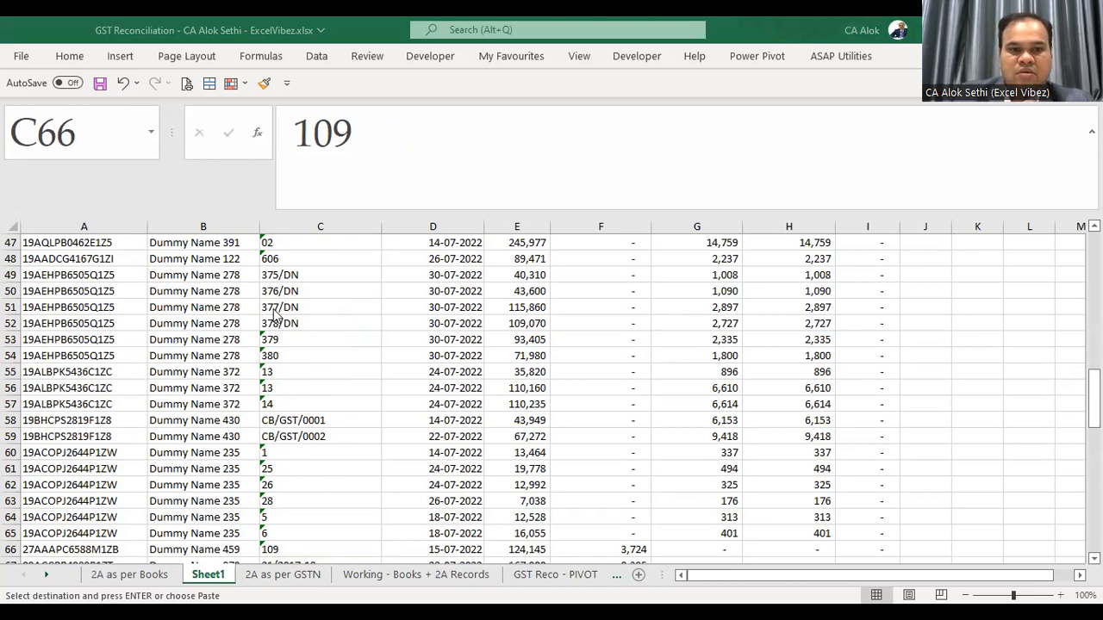
{"action": "scroll", "coordinate": [1025, 394], "scroll_direction": "up", "scroll_amount": 4}
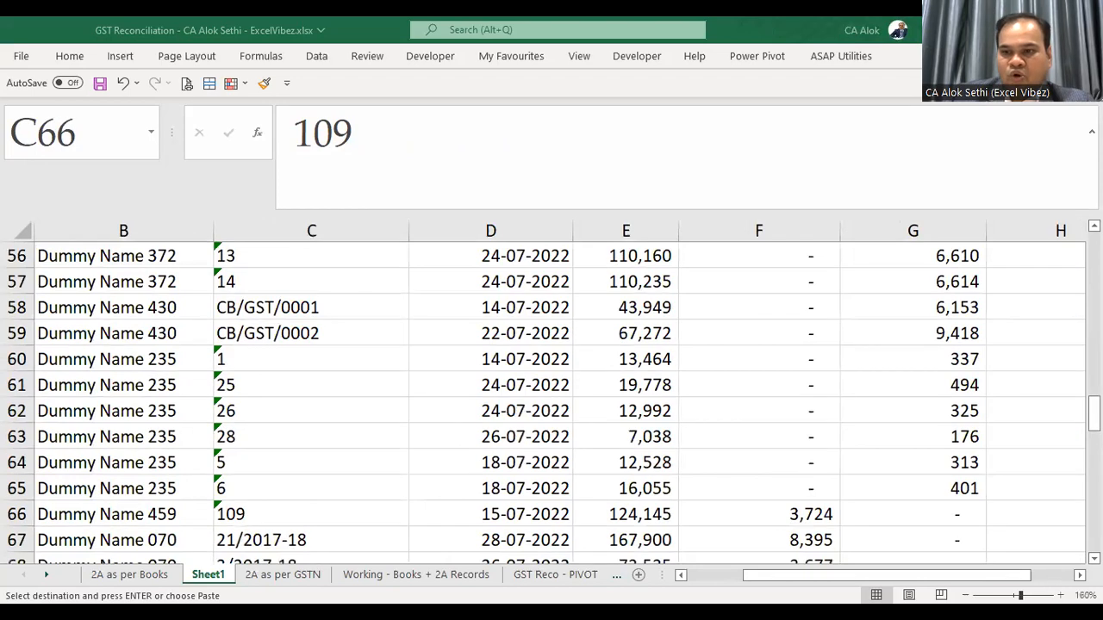
{"action": "scroll", "coordinate": [552, 405], "scroll_direction": "up", "scroll_amount": 18}
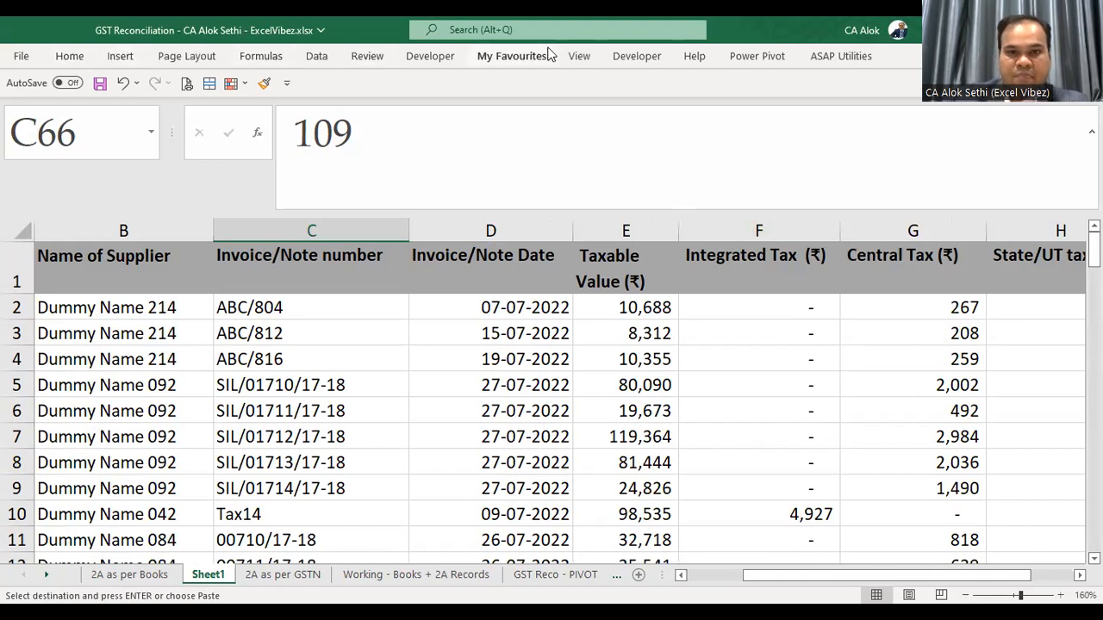
{"action": "left_click", "coordinate": [576, 56]}
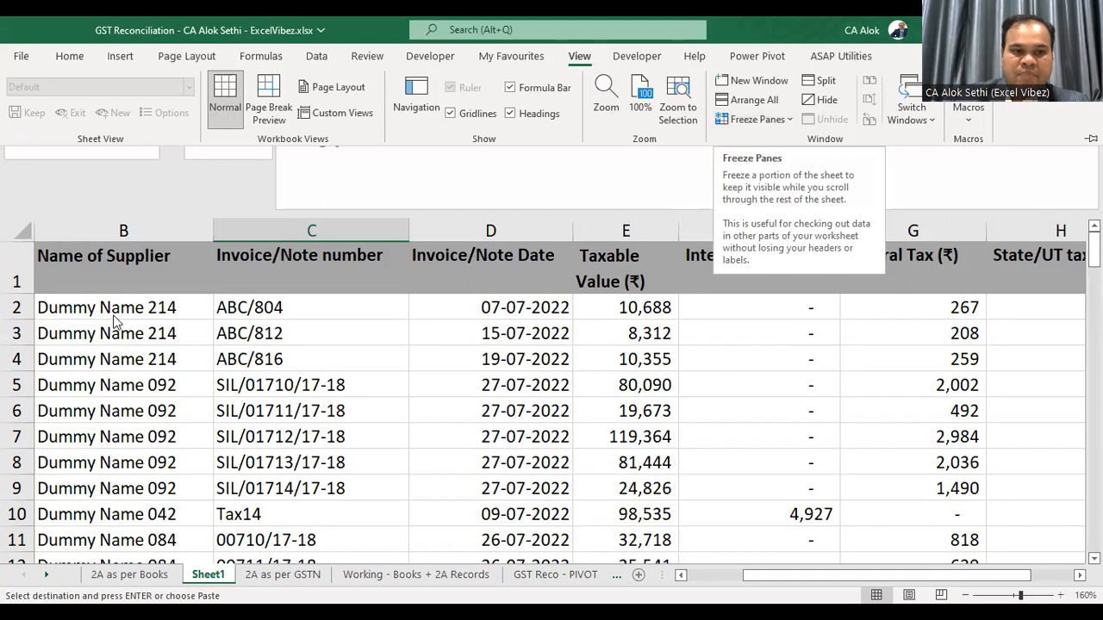
{"action": "left_click", "coordinate": [57, 311]}
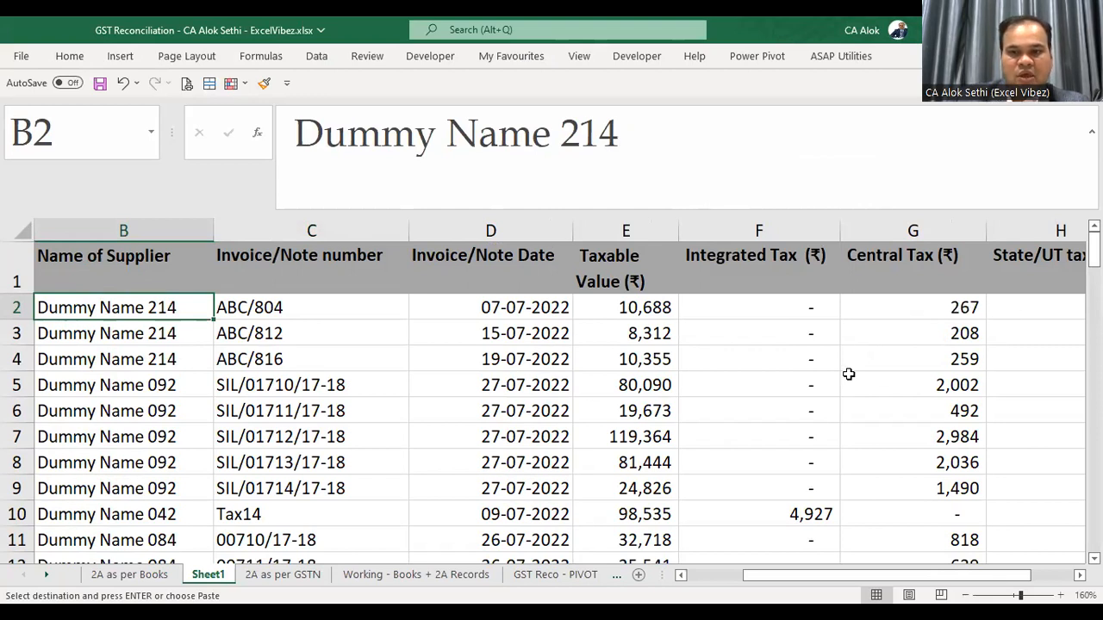
Step: Narrow the Invoice/Note number column and reduce the Integrated, Central and State/UT tax columns to one equal width
{"action": "left_click_drag", "start_coordinate": [406, 227], "coordinate": [355, 226]}
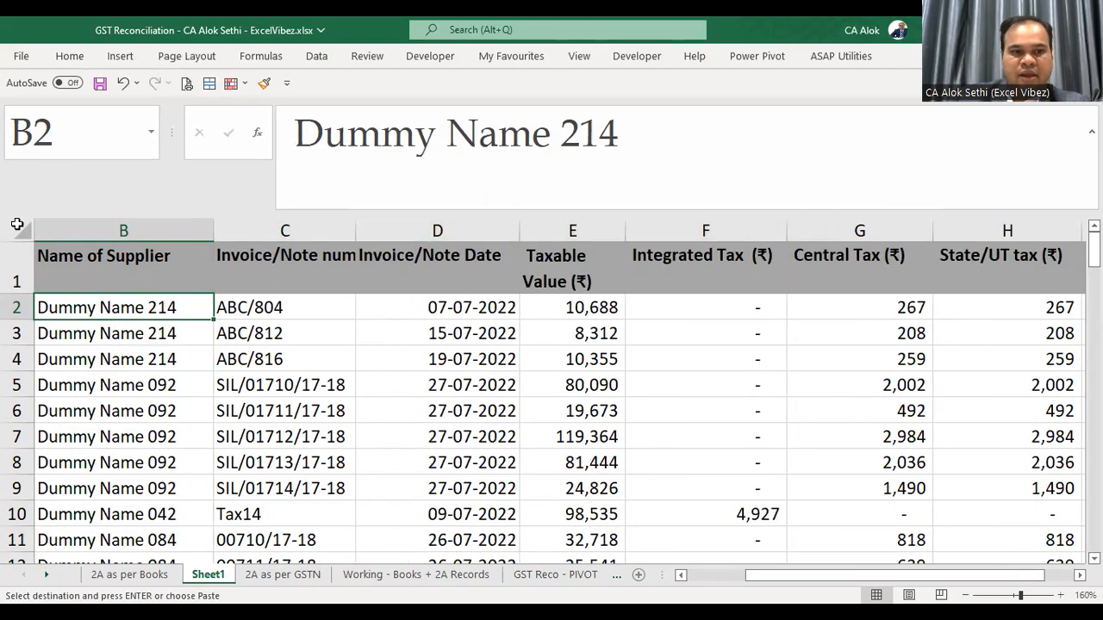
{"action": "left_click_drag", "start_coordinate": [707, 227], "coordinate": [1004, 230]}
{"action": "left_click_drag", "start_coordinate": [784, 231], "coordinate": [711, 233]}
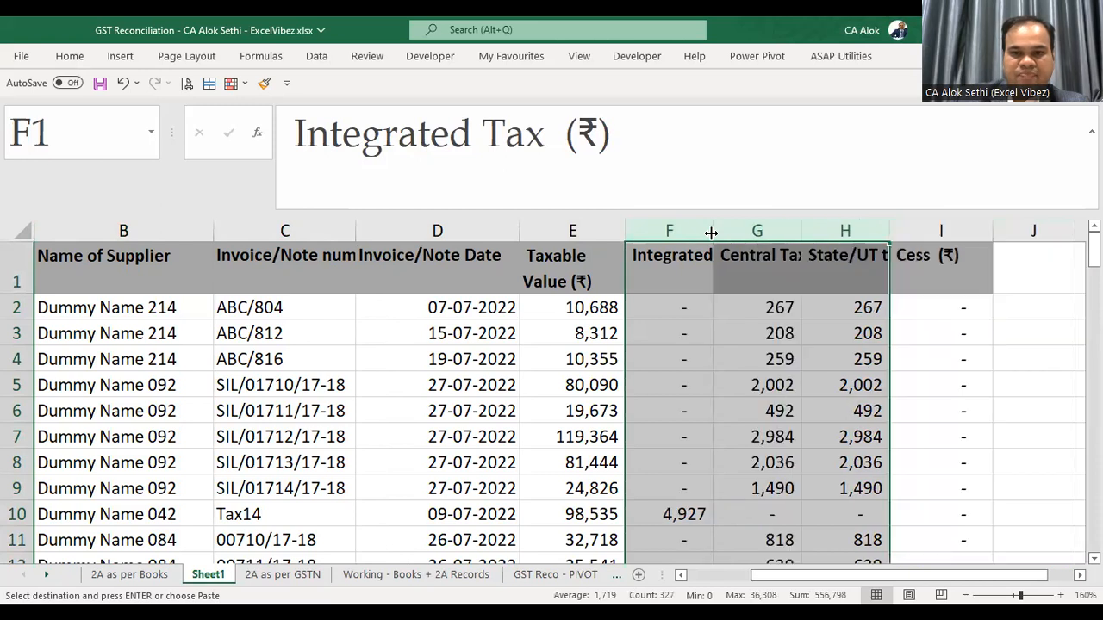
{"action": "left_click", "coordinate": [731, 303]}
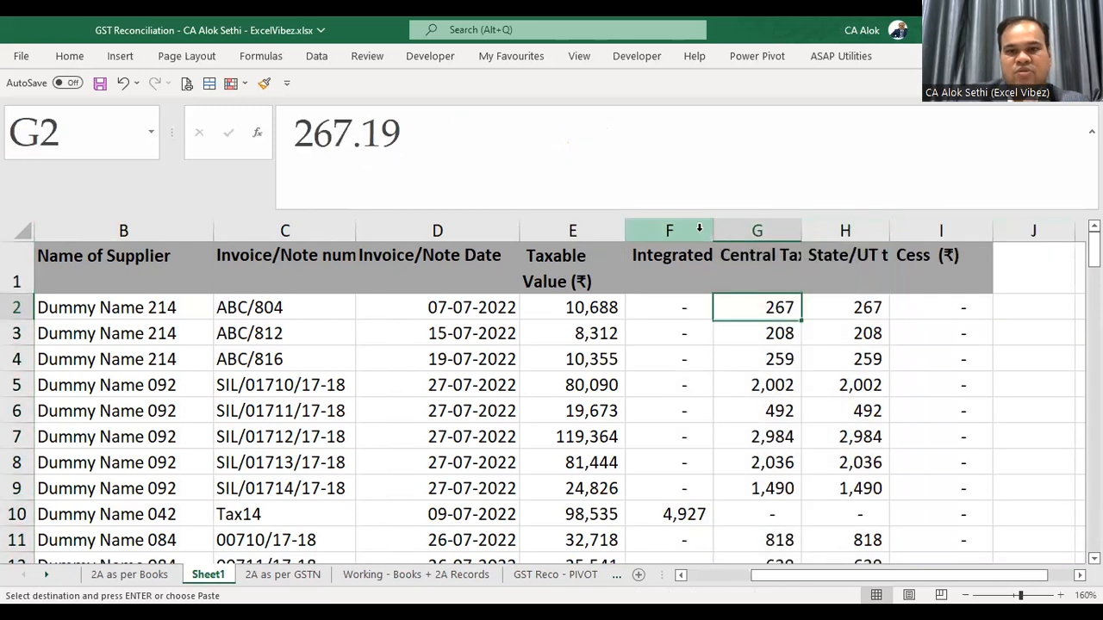
Step: Freeze the header row and all columns through Cess (₹), using cell J2 as the freeze point
{"action": "left_click", "coordinate": [28, 232]}
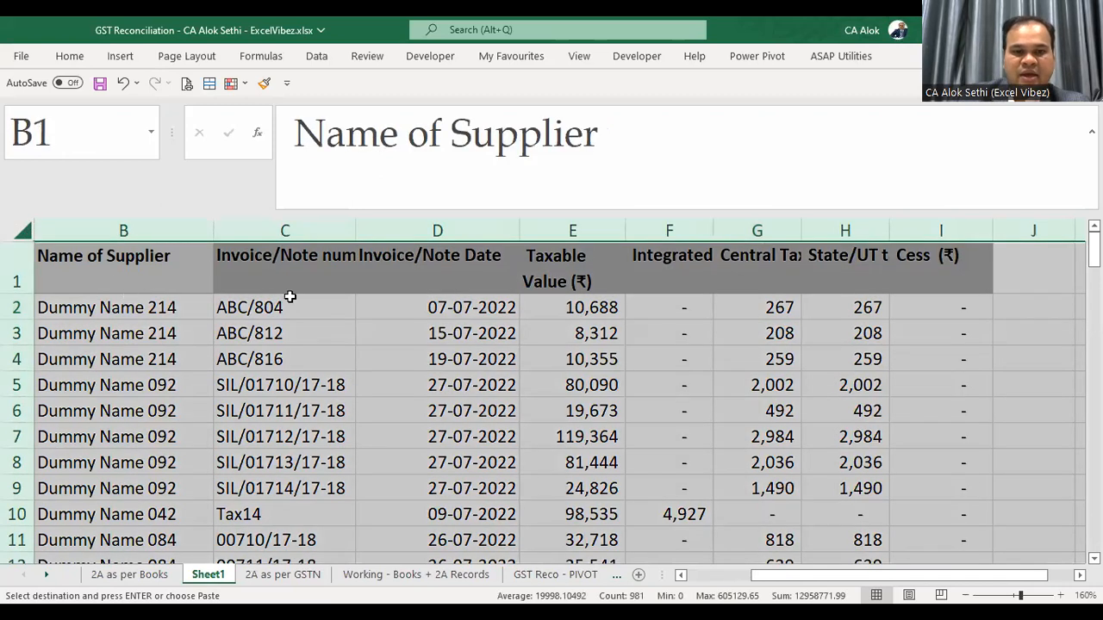
{"action": "left_click", "coordinate": [1004, 298]}
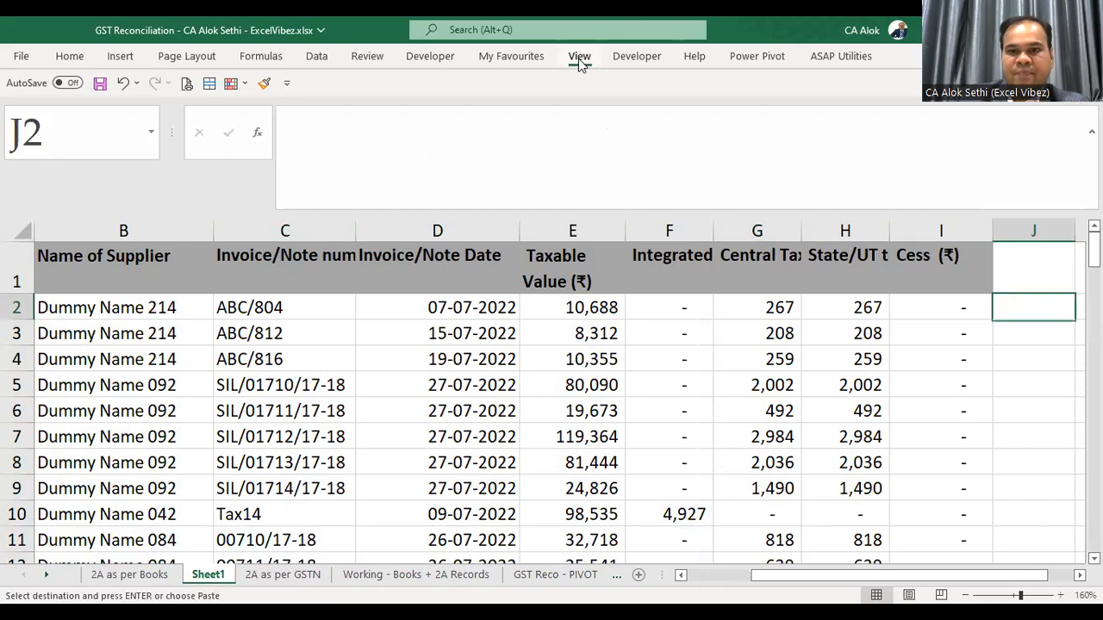
{"action": "key", "text": "alt+w"}
{"action": "key", "text": "f"}
{"action": "left_click", "coordinate": [765, 147]}
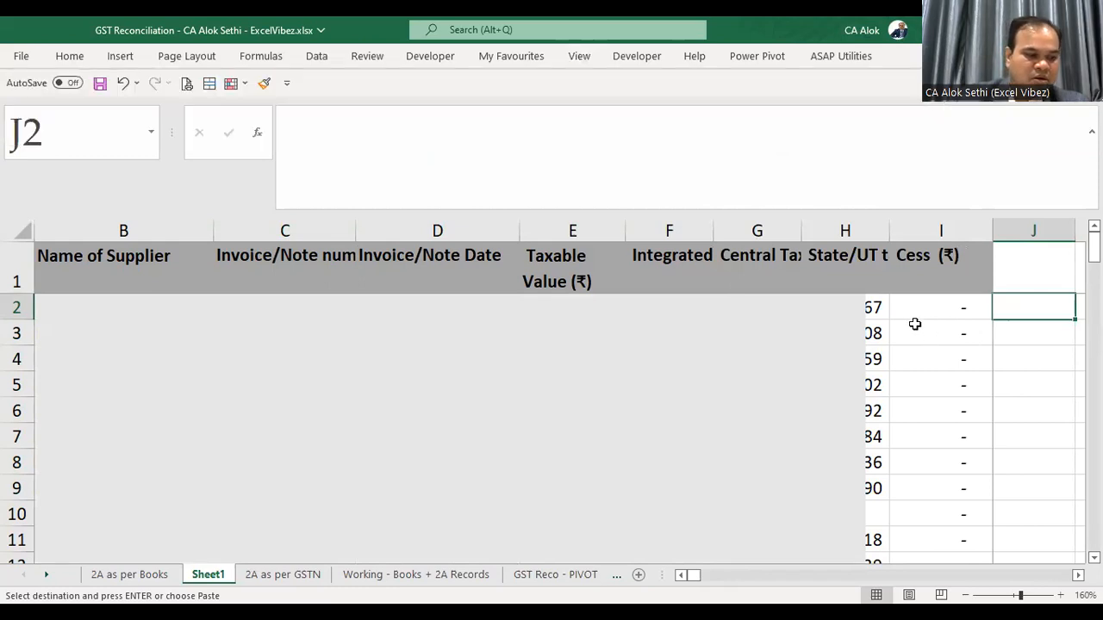
Step: Autofit the Taxable Value and Name of Supplier columns to their contents
{"action": "left_click", "coordinate": [915, 324]}
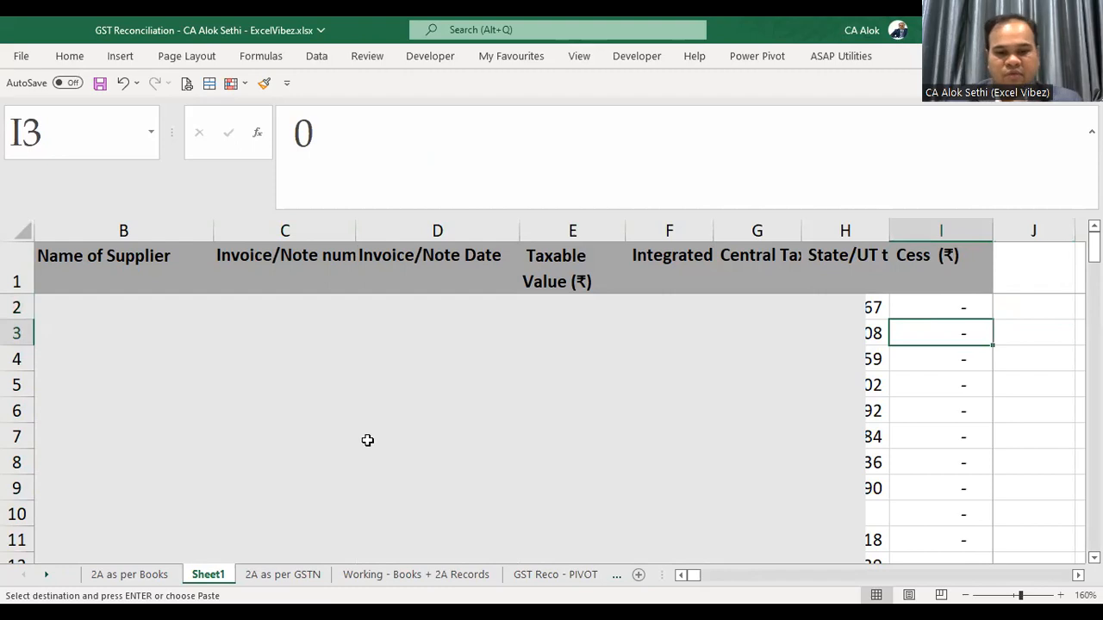
{"action": "left_click", "coordinate": [386, 394]}
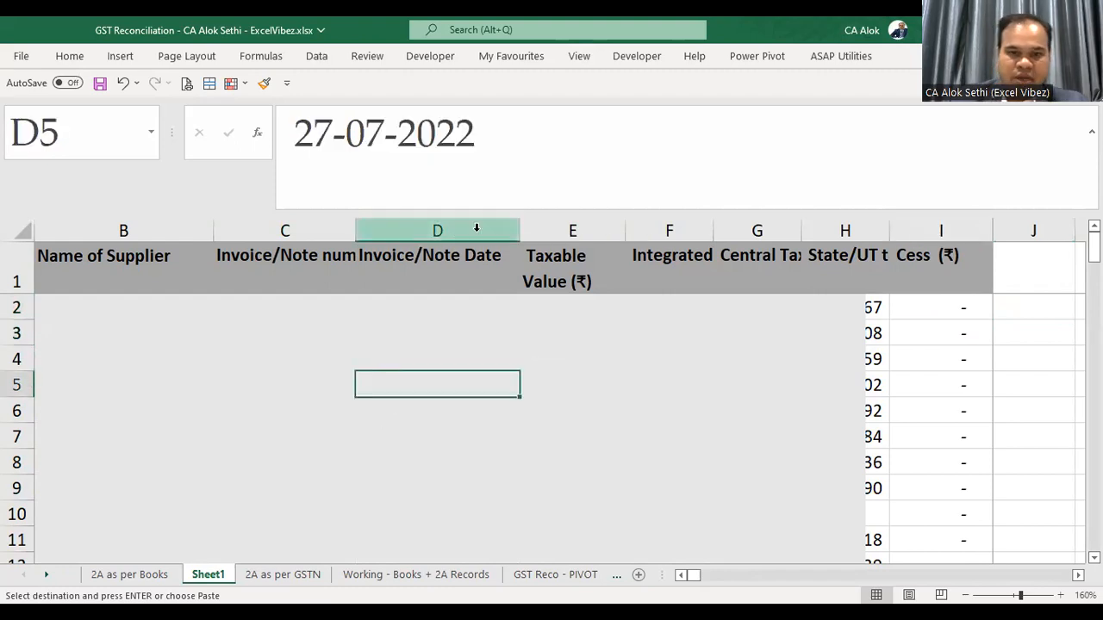
{"action": "double_click", "coordinate": [625, 224]}
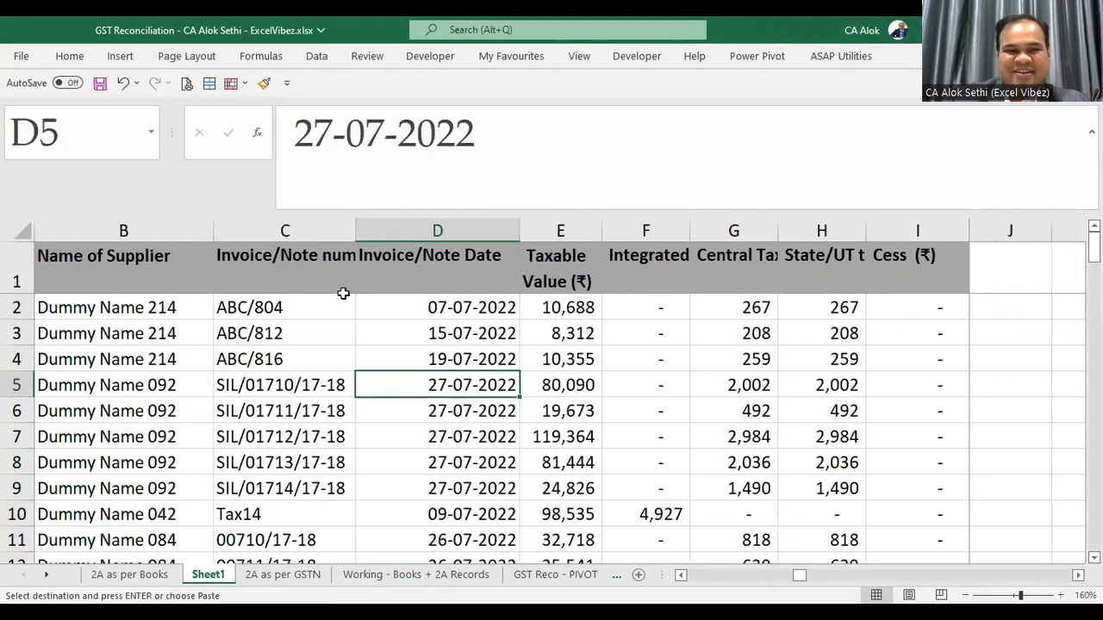
{"action": "left_click_drag", "start_coordinate": [210, 227], "coordinate": [211, 228]}
{"action": "double_click", "coordinate": [211, 227]}
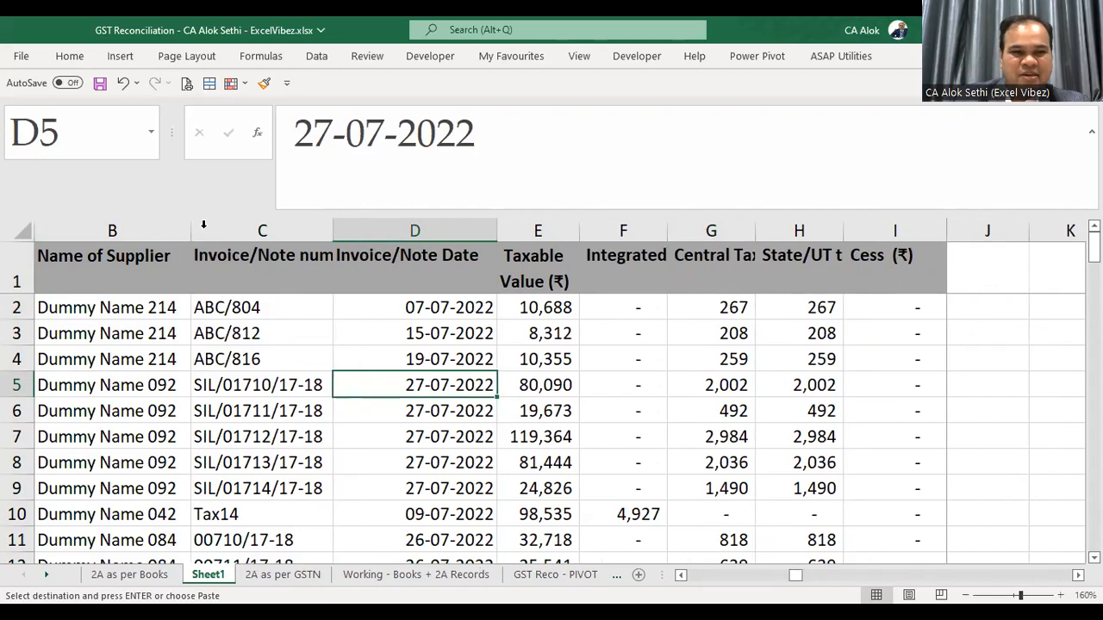
Step: Select the whole data range and autofit all of its column widths
{"action": "left_click", "coordinate": [369, 324]}
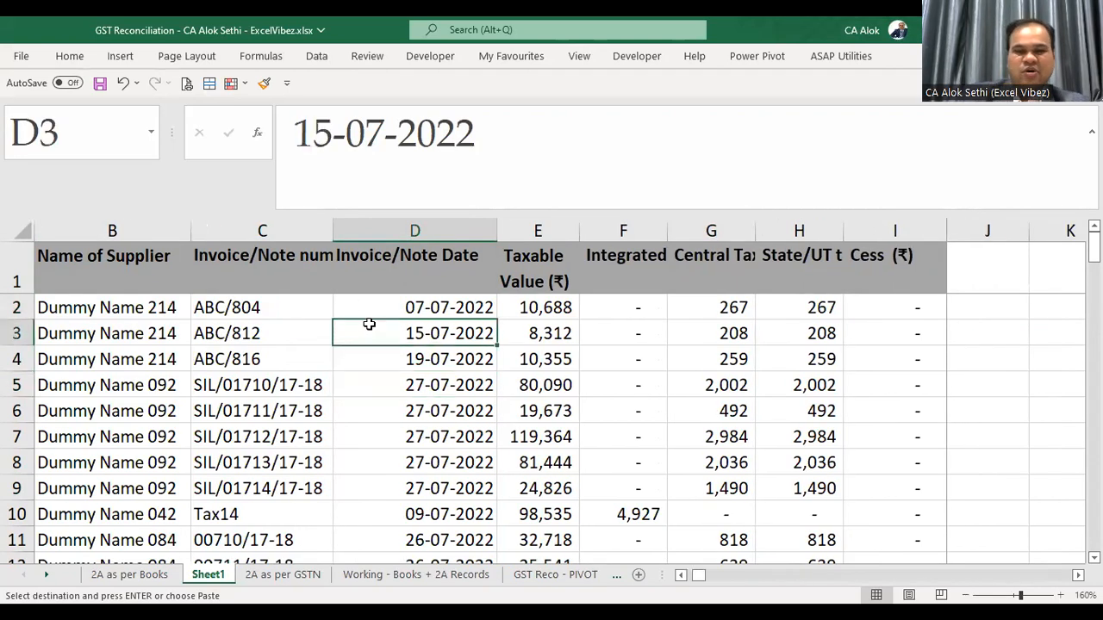
{"action": "key", "text": "ctrl+a"}
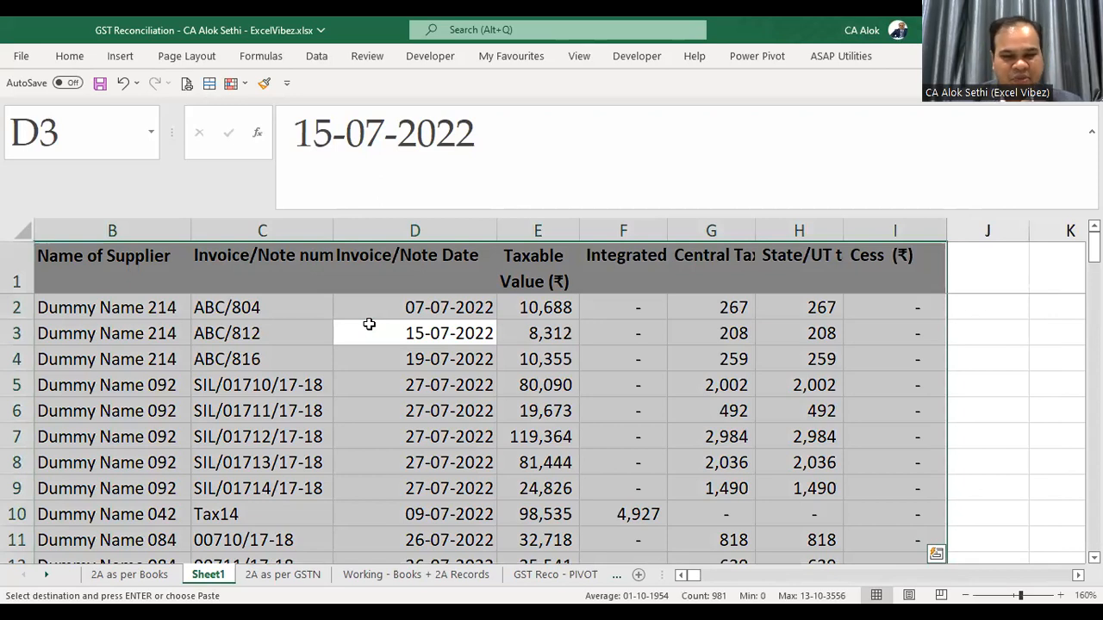
{"action": "key", "text": "alt"}
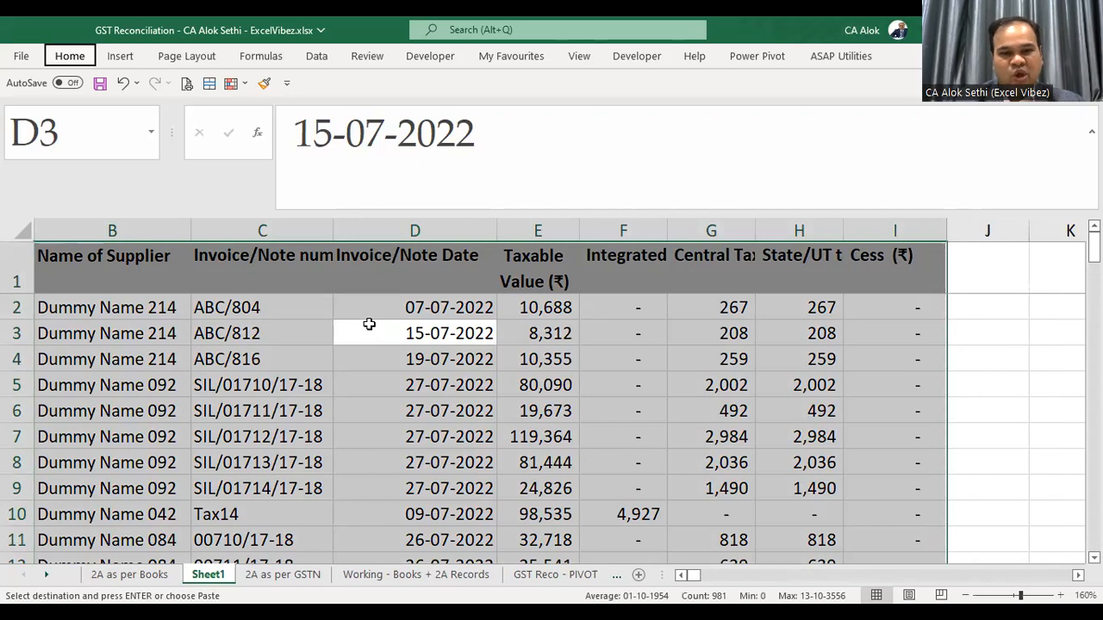
{"action": "key", "text": "h"}
{"action": "key", "text": "o"}
{"action": "key", "text": "i"}
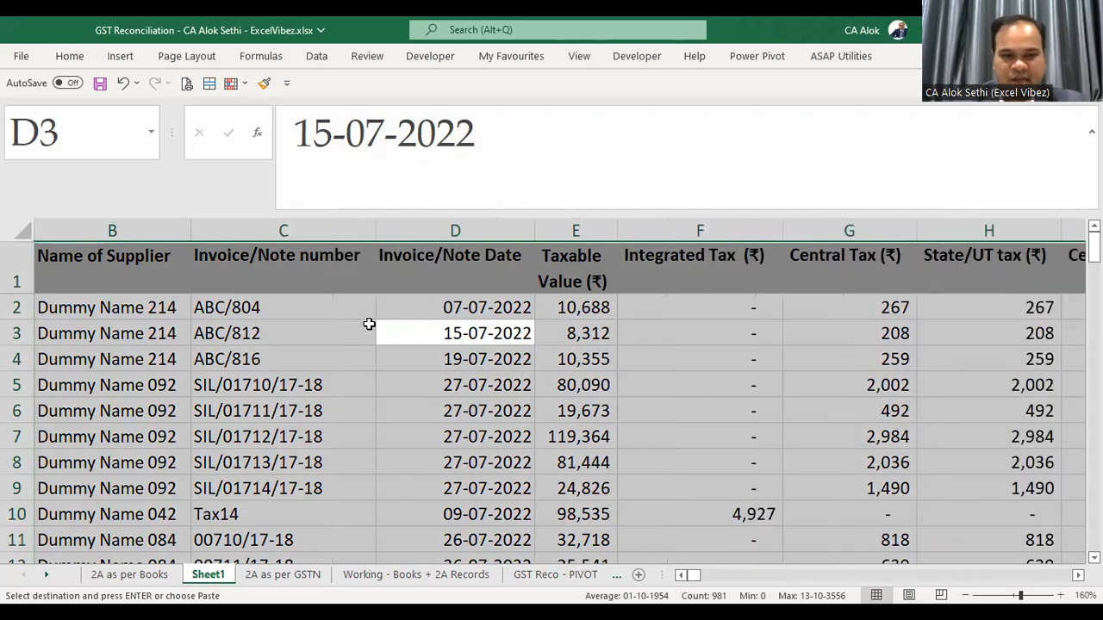
Step: Give every column of Sheet1 the same narrower width, just enough to show the full invoice numbers
{"action": "left_click", "coordinate": [17, 231]}
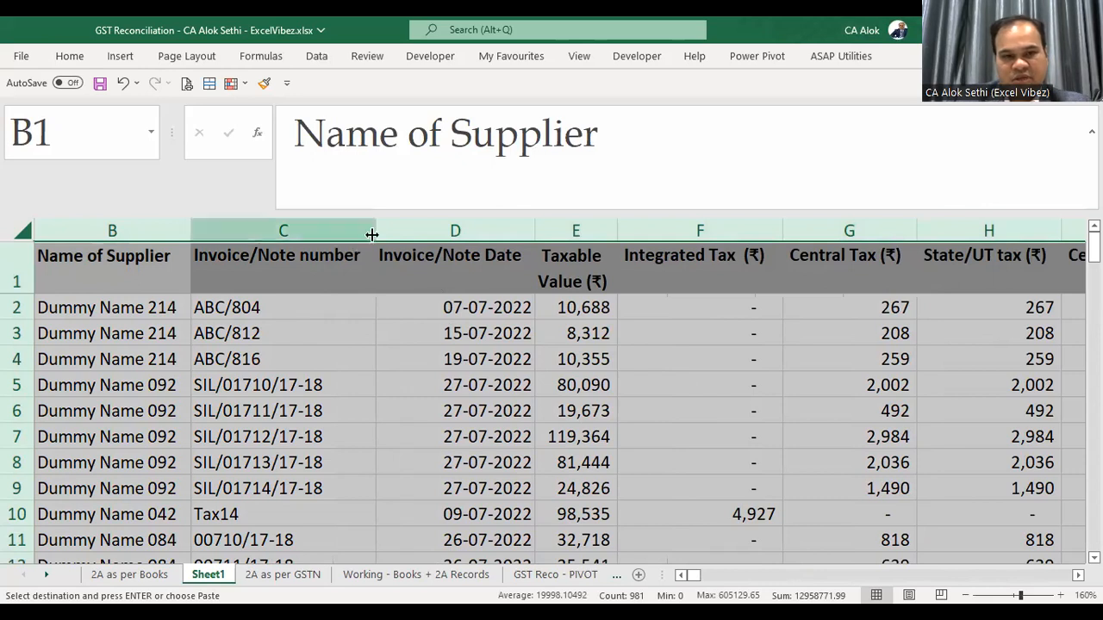
{"action": "left_click_drag", "start_coordinate": [375, 225], "coordinate": [330, 228]}
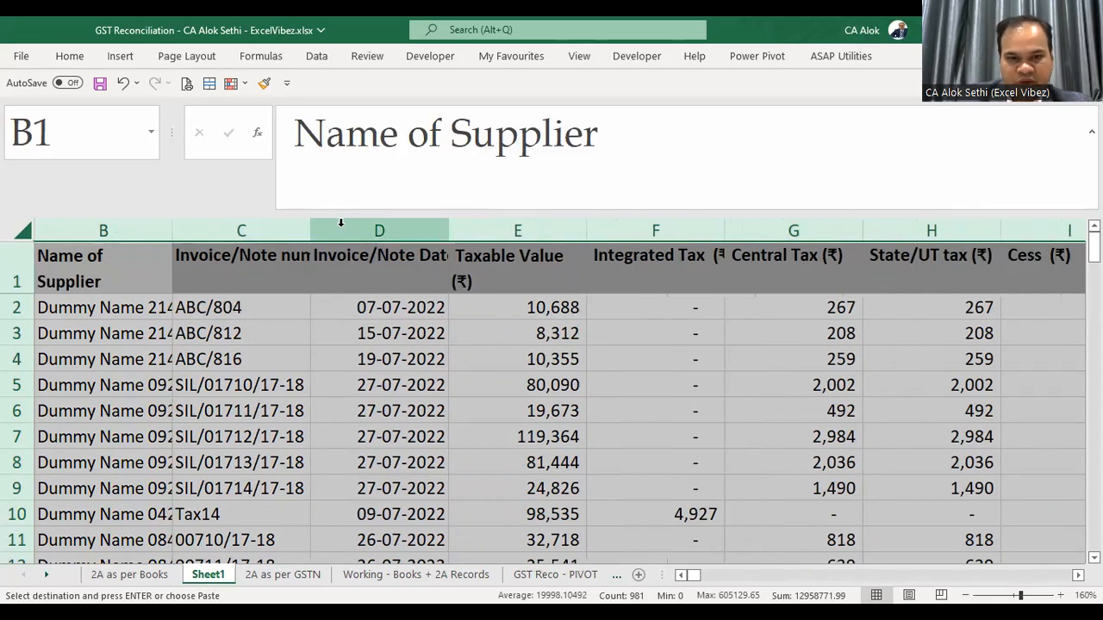
{"action": "left_click", "coordinate": [472, 305]}
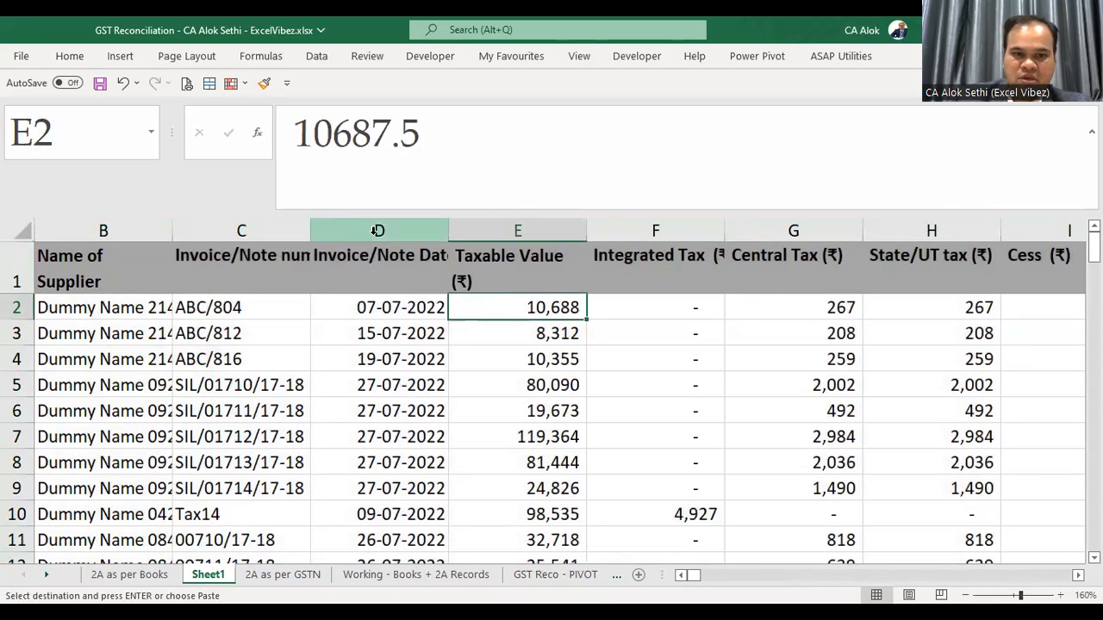
Step: Autofit the Name of Supplier column and narrow the Taxable Value through Cess columns to one equal width
{"action": "double_click", "coordinate": [172, 229]}
{"action": "left_click_drag", "start_coordinate": [539, 230], "coordinate": [562, 224]}
{"action": "left_click", "coordinate": [596, 293]}
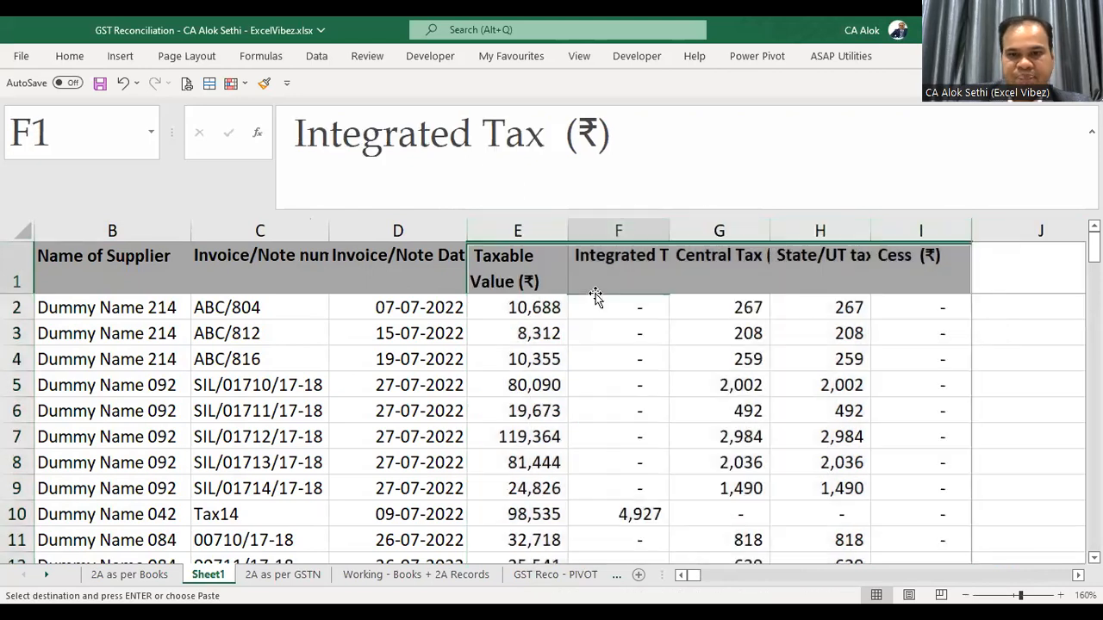
Step: Wrap the text of the whole header row in Sheet1 and centre it horizontally
{"action": "left_click", "coordinate": [709, 268]}
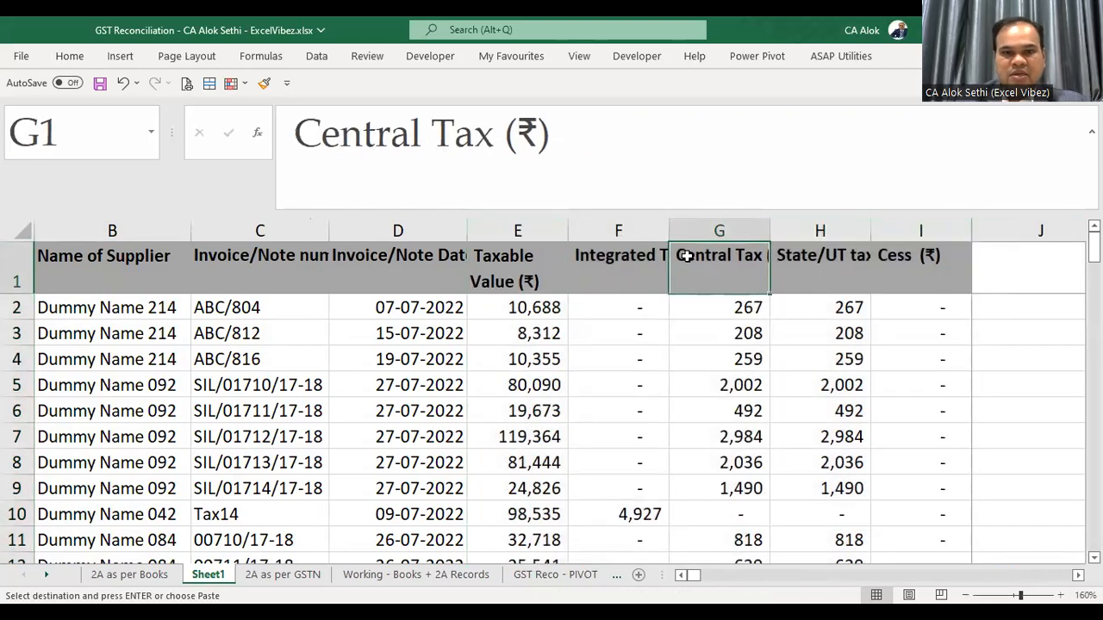
{"action": "left_click", "coordinate": [17, 268]}
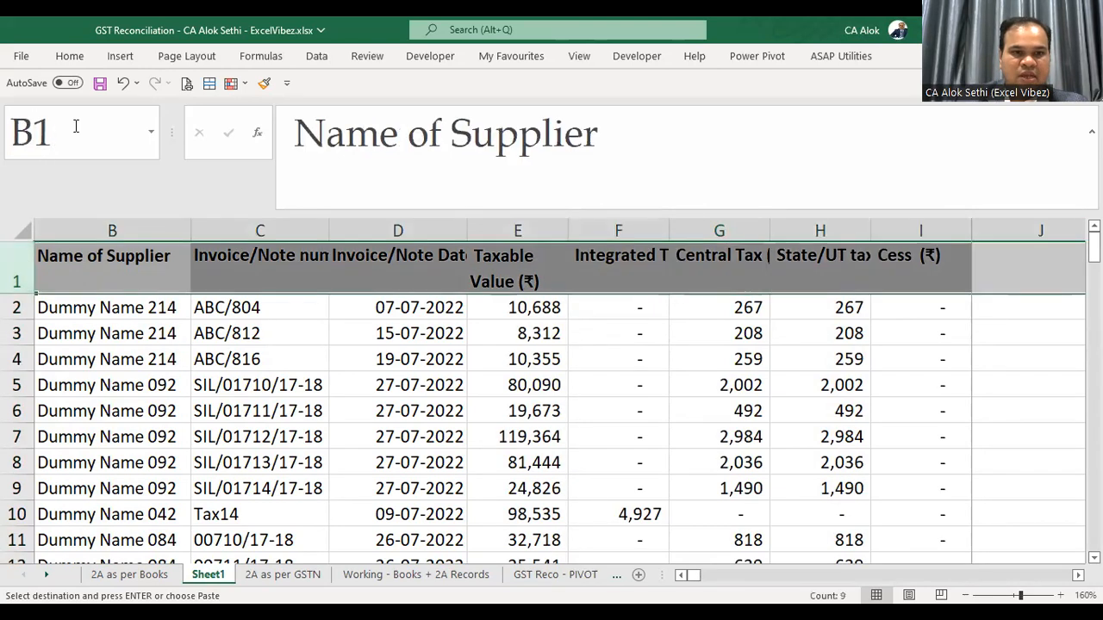
{"action": "left_click", "coordinate": [77, 57]}
{"action": "left_click", "coordinate": [394, 88]}
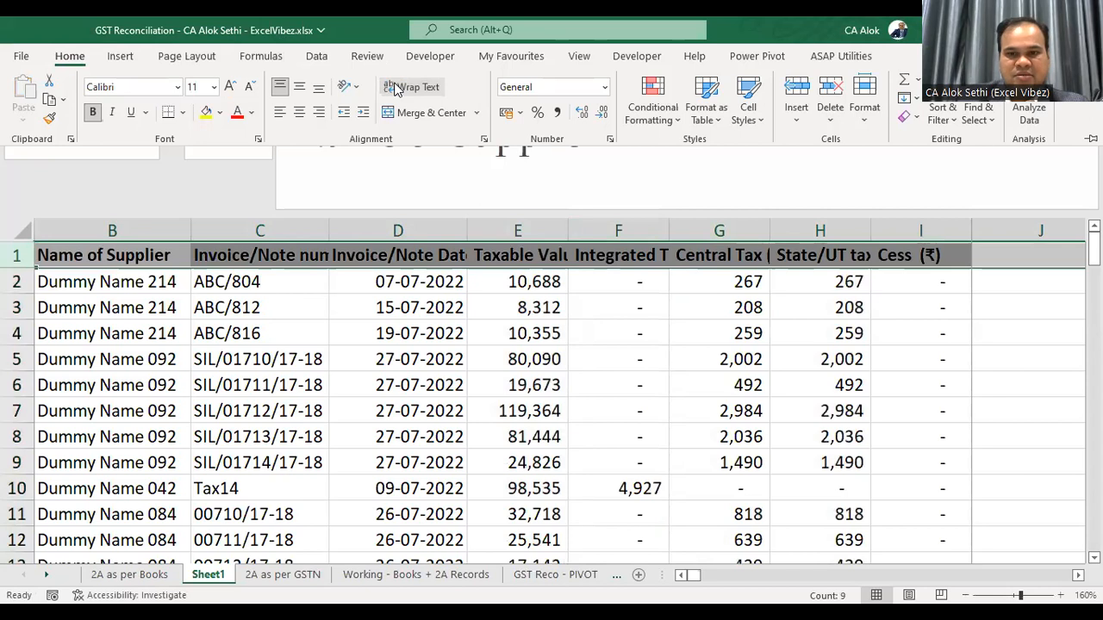
{"action": "left_click", "coordinate": [395, 88]}
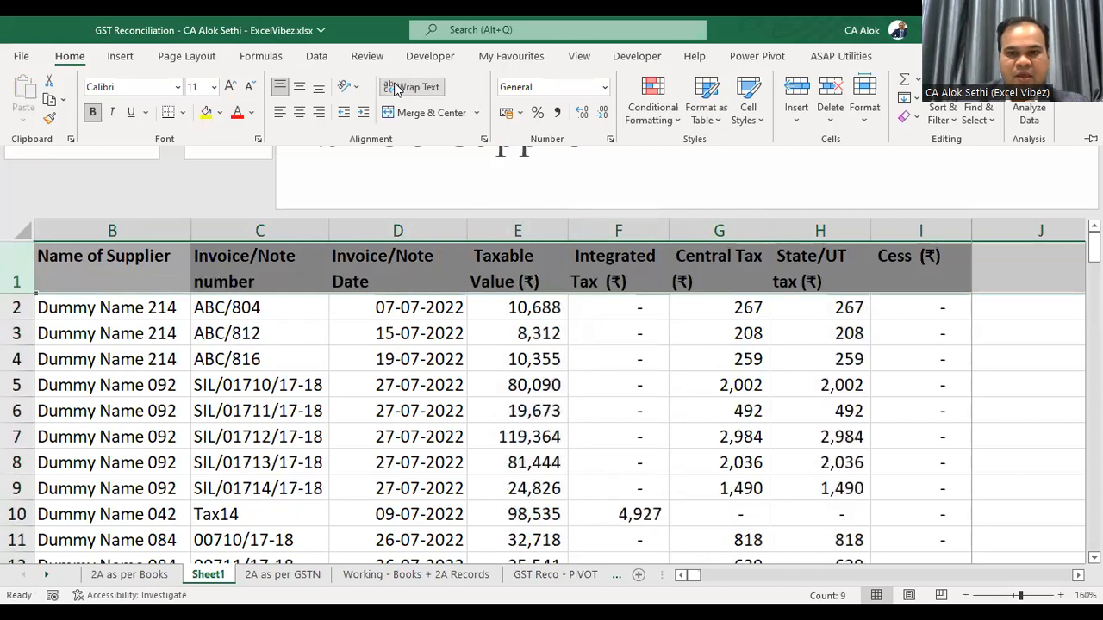
{"action": "left_click", "coordinate": [299, 114]}
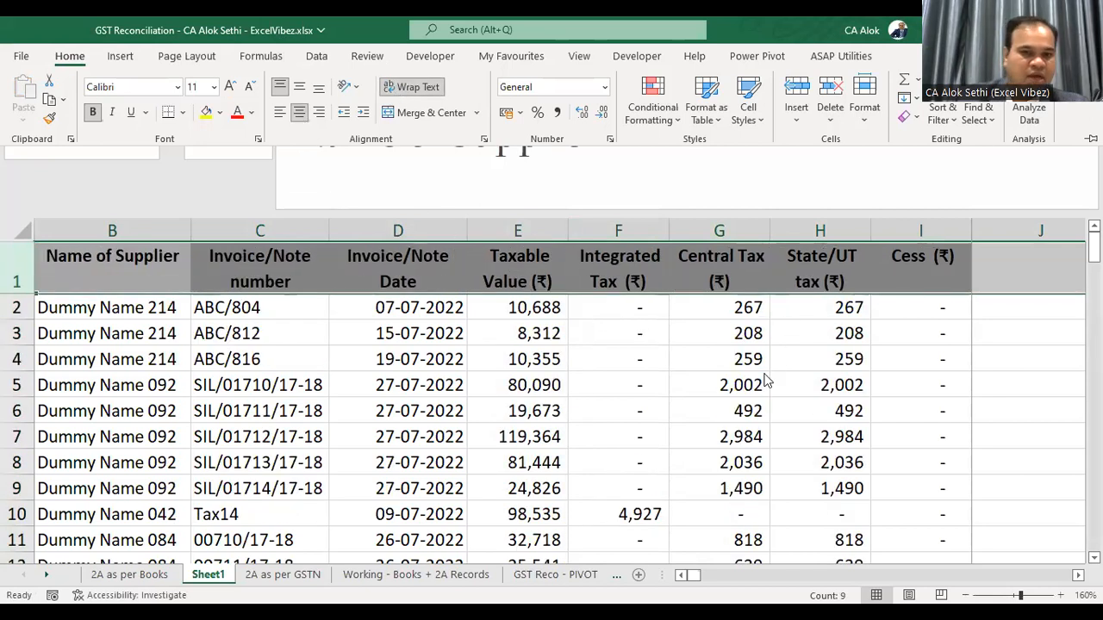
Step: Look through the formatted invoice records in Sheet1 down past the last row and back up to row 50
{"action": "left_click", "coordinate": [685, 366]}
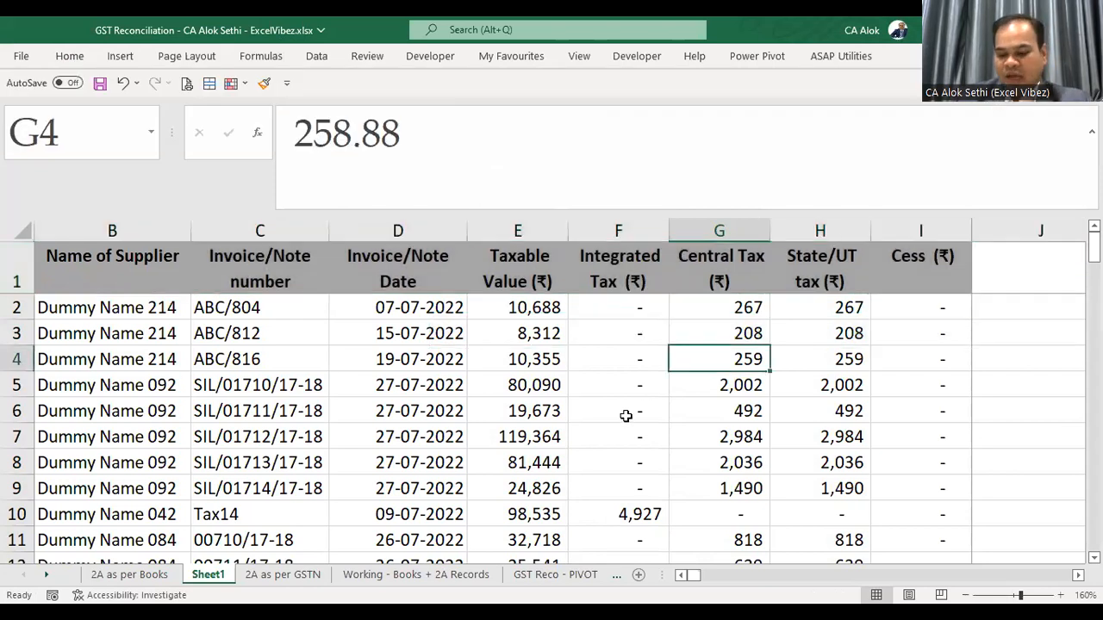
{"action": "key", "text": "Down"}
{"action": "key", "text": "Down"}
{"action": "key", "text": "Down"}
{"action": "key", "text": "Down"}
{"action": "key", "text": "Down"}
{"action": "key", "text": "Down"}
{"action": "key", "text": "Down"}
{"action": "key", "text": "Down"}
{"action": "key", "text": "Down"}
{"action": "key", "text": "Down"}
{"action": "key", "text": "Down"}
{"action": "key", "text": "Down"}
{"action": "key", "text": "Down"}
{"action": "key", "text": "Down"}
{"action": "key", "text": "Down"}
{"action": "key", "text": "Down"}
{"action": "key", "text": "Down"}
{"action": "key", "text": "Down"}
{"action": "key", "text": "Down"}
{"action": "key", "text": "Down"}
{"action": "key", "text": "Down"}
{"action": "key", "text": "Down"}
{"action": "key", "text": "Down"}
{"action": "key", "text": "Down"}
{"action": "key", "text": "Down"}
{"action": "key", "text": "Down"}
{"action": "key", "text": "Down"}
{"action": "key", "text": "Down"}
{"action": "key", "text": "Down"}
{"action": "key", "text": "Down"}
{"action": "key", "text": "Down"}
{"action": "key", "text": "Down"}
{"action": "key", "text": "Down"}
{"action": "key", "text": "Down"}
{"action": "key", "text": "Down"}
{"action": "key", "text": "Down"}
{"action": "key", "text": "Down"}
{"action": "key", "text": "Down"}
{"action": "key", "text": "Down"}
{"action": "key", "text": "Down"}
{"action": "key", "text": "Down"}
{"action": "key", "text": "Down"}
{"action": "key", "text": "Down"}
{"action": "key", "text": "Down"}
{"action": "key", "text": "Down"}
{"action": "key", "text": "Down"}
{"action": "key", "text": "Down"}
{"action": "key", "text": "Down"}
{"action": "key", "text": "Down"}
{"action": "key", "text": "Down"}
{"action": "key", "text": "Down"}
{"action": "key", "text": "Down"}
{"action": "key", "text": "Down"}
{"action": "key", "text": "Down"}
{"action": "key", "text": "Down"}
{"action": "key", "text": "Down"}
{"action": "key", "text": "Down"}
{"action": "key", "text": "Down"}
{"action": "key", "text": "Down"}
{"action": "key", "text": "Down"}
{"action": "key", "text": "Up"}
{"action": "key", "text": "Up"}
{"action": "key", "text": "Up"}
{"action": "key", "text": "Up"}
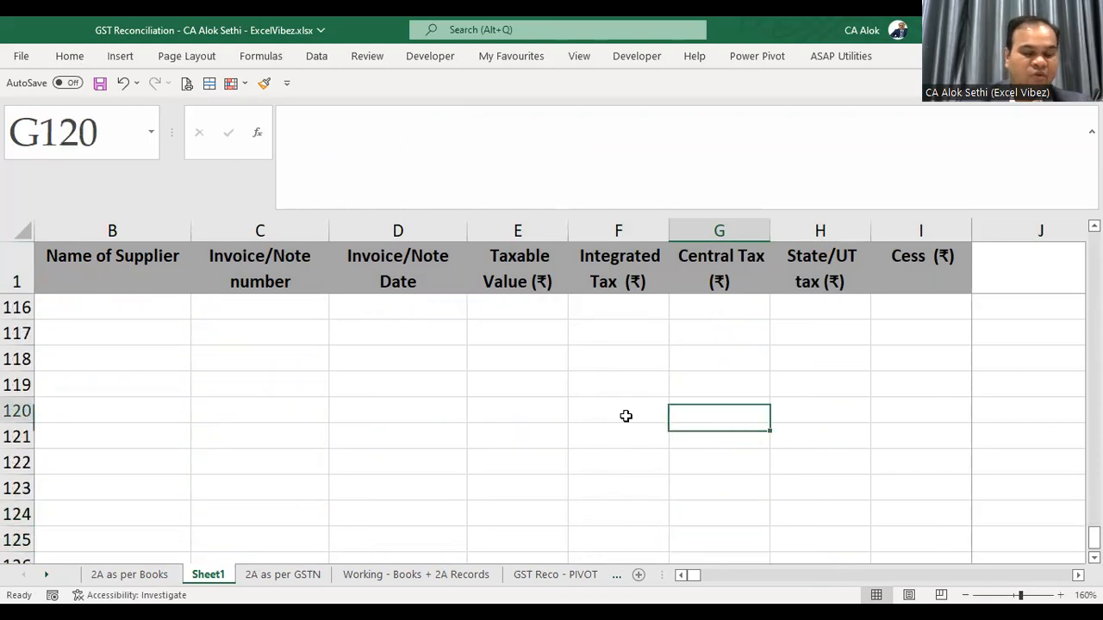
{"action": "key", "text": "Up"}
{"action": "key", "text": "Up"}
{"action": "key", "text": "Up"}
{"action": "key", "text": "Up"}
{"action": "key", "text": "Up"}
{"action": "key", "text": "Up"}
{"action": "key", "text": "Up"}
{"action": "key", "text": "Up"}
{"action": "key", "text": "Up"}
{"action": "key", "text": "Up"}
{"action": "key", "text": "Up"}
{"action": "key", "text": "Up"}
{"action": "key", "text": "Up"}
{"action": "key", "text": "Up"}
{"action": "key", "text": "Up"}
{"action": "key", "text": "Up"}
{"action": "key", "text": "Up"}
{"action": "key", "text": "Up"}
{"action": "key", "text": "Up"}
{"action": "key", "text": "Up"}
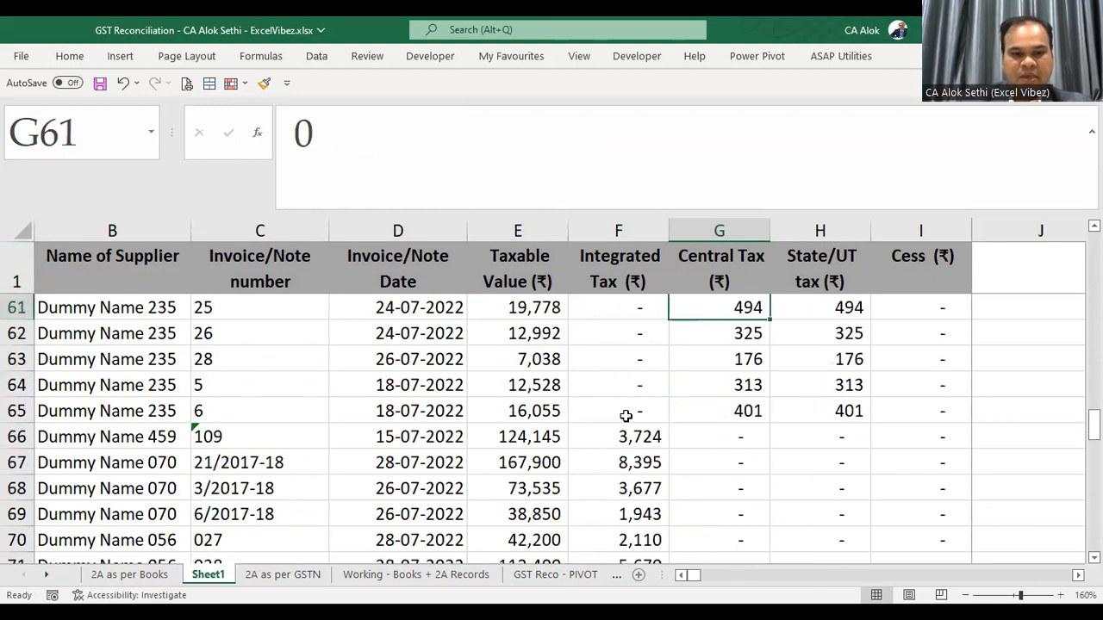
{"action": "key", "text": "Up"}
{"action": "key", "text": "Up"}
{"action": "key", "text": "Up"}
{"action": "key", "text": "Up"}
{"action": "key", "text": "Up"}
{"action": "key", "text": "Up"}
{"action": "key", "text": "Up"}
{"action": "key", "text": "Up"}
{"action": "key", "text": "Up"}
{"action": "key", "text": "Up"}
{"action": "key", "text": "Up"}
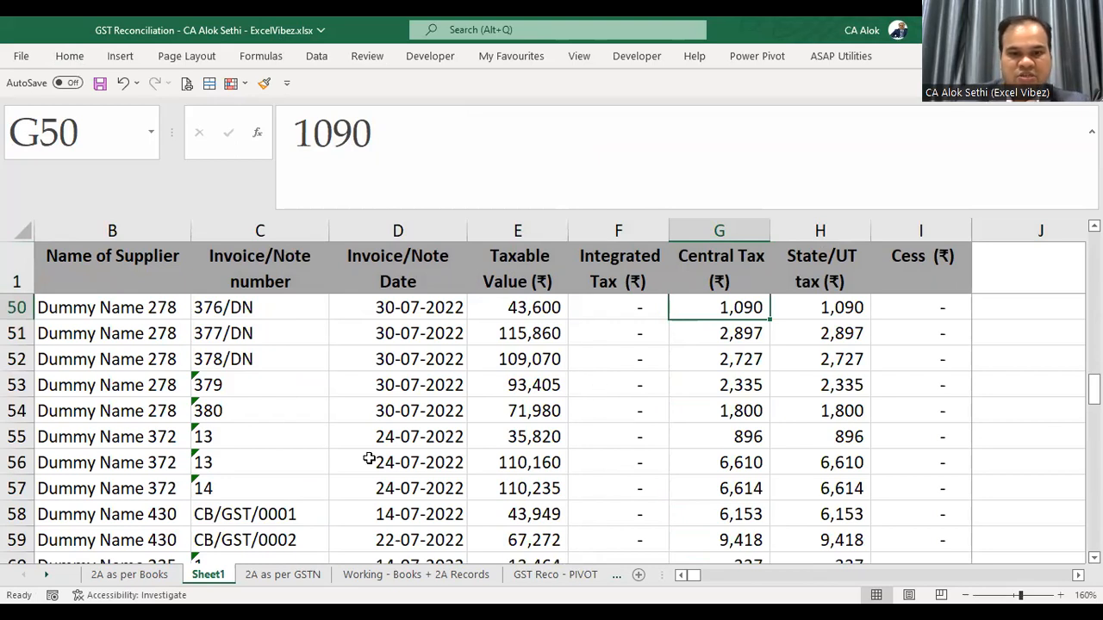
{"action": "key", "text": "alt+Tab"}
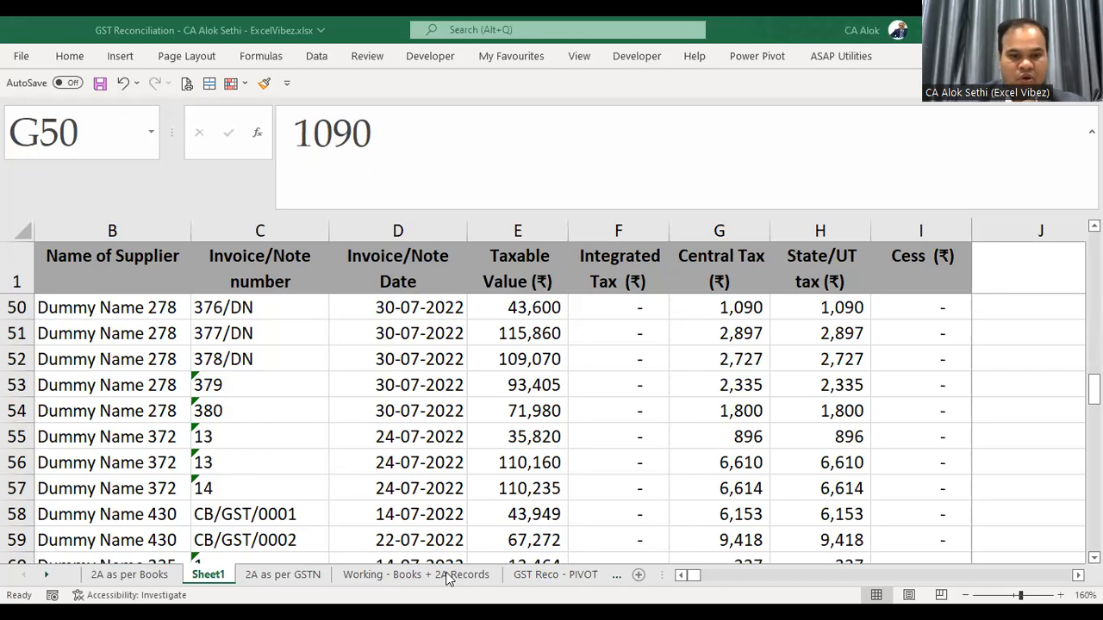
Step: Examine the Invoice/Note number entries in the 2A as per GSTN sheet, including the numeric ones from row 49 on
{"action": "left_click", "coordinate": [278, 575]}
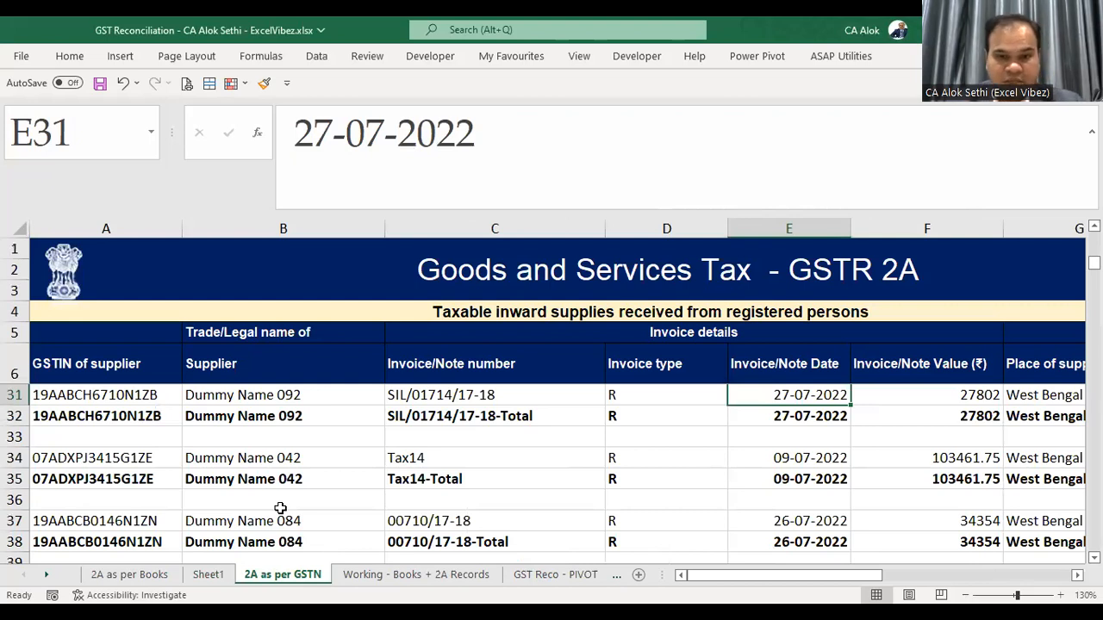
{"action": "left_click", "coordinate": [393, 402]}
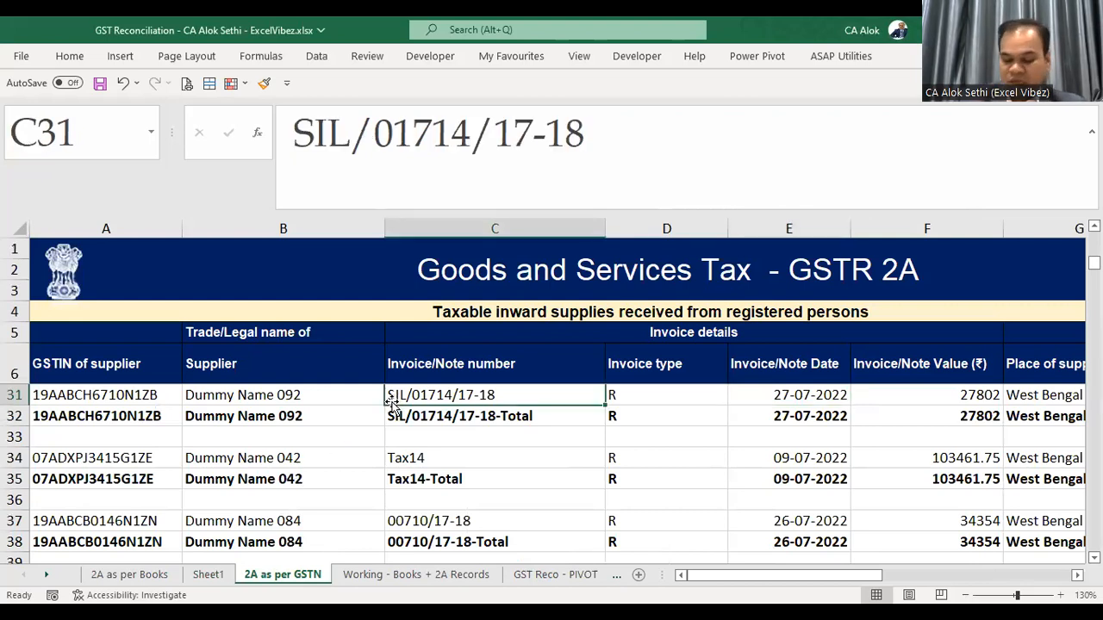
{"action": "key", "text": "Down"}
{"action": "key", "text": "Down"}
{"action": "key", "text": "Down"}
{"action": "key", "text": "Down"}
{"action": "key", "text": "Down"}
{"action": "key", "text": "Down"}
{"action": "key", "text": "Down"}
{"action": "key", "text": "Down"}
{"action": "key", "text": "Down"}
{"action": "key", "text": "Down"}
{"action": "key", "text": "Down"}
{"action": "key", "text": "Down"}
{"action": "key", "text": "Down"}
{"action": "key", "text": "Down"}
{"action": "key", "text": "Down"}
{"action": "key", "text": "Down"}
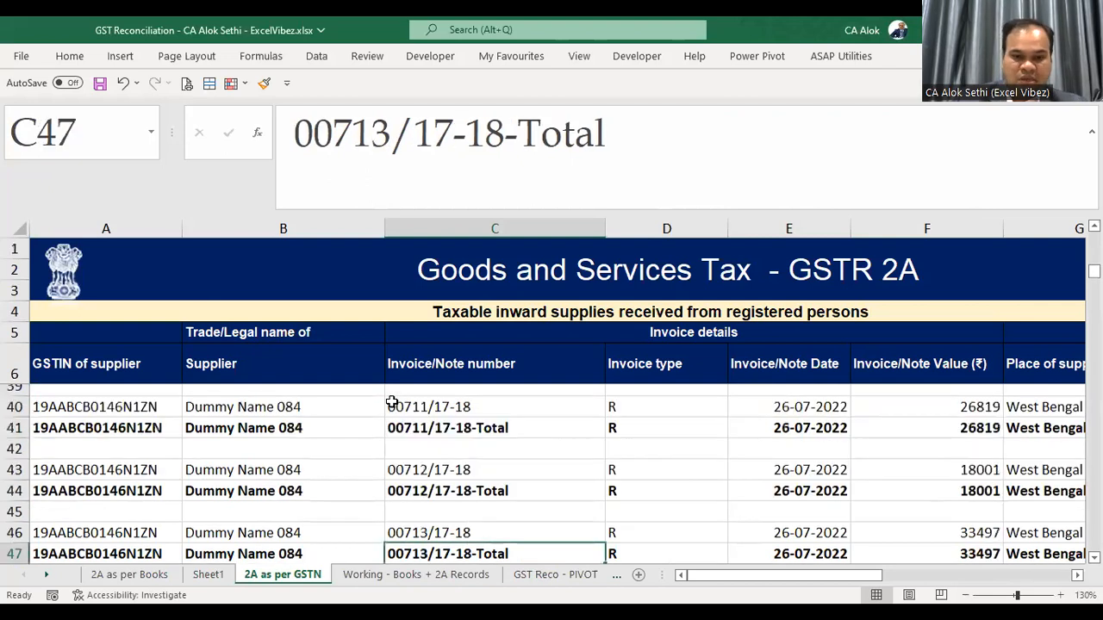
{"action": "key", "text": "Down"}
{"action": "key", "text": "Down"}
{"action": "key", "text": "Down"}
{"action": "key", "text": "Down"}
{"action": "key", "text": "Up"}
{"action": "key", "text": "Up"}
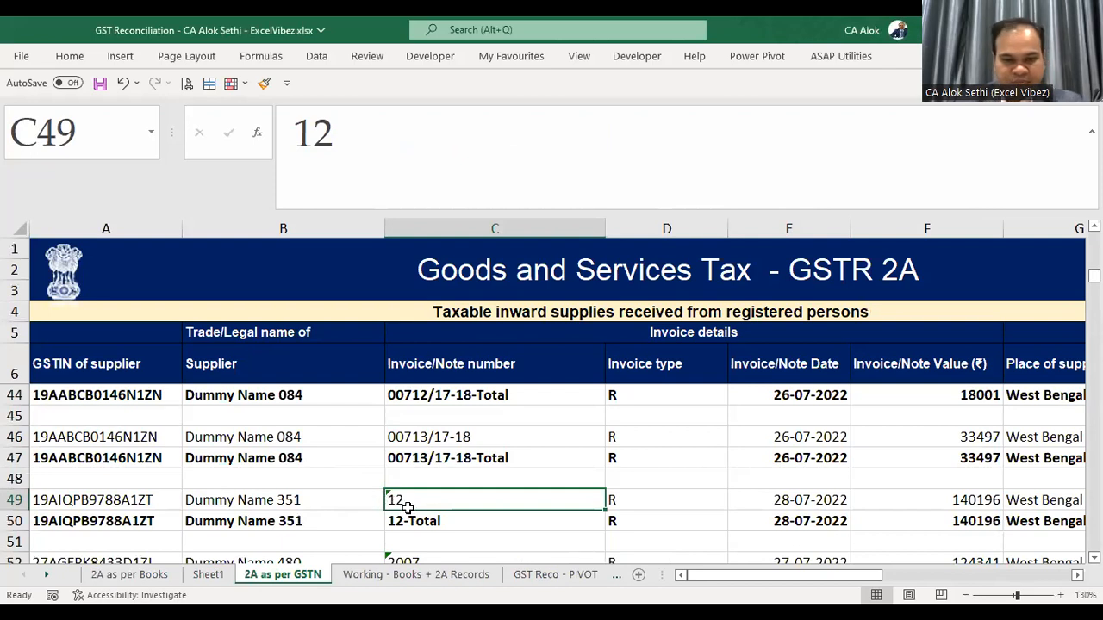
{"action": "key", "text": "Down"}
{"action": "key", "text": "Down"}
{"action": "key", "text": "Down"}
{"action": "key", "text": "Down"}
{"action": "key", "text": "Down"}
{"action": "key", "text": "Up"}
{"action": "key", "text": "Up"}
{"action": "key", "text": "Up"}
{"action": "key", "text": "Up"}
{"action": "key", "text": "Up"}
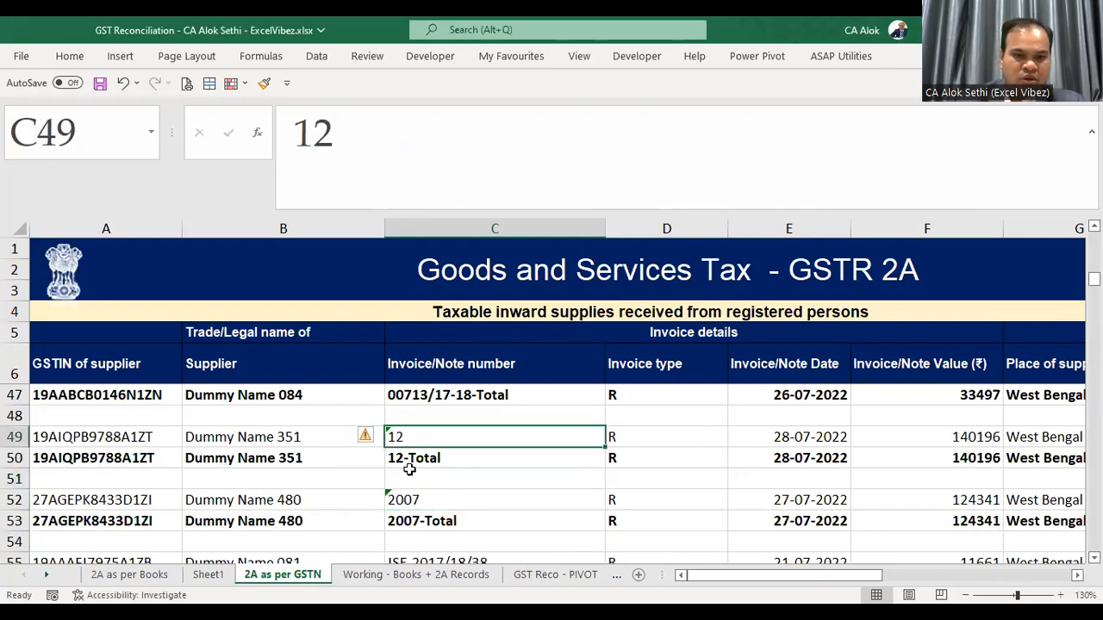
Step: Convert the text-stored invoice numbers in column C to numbers, from C49 down to row 324
{"action": "left_click_drag", "start_coordinate": [413, 435], "coordinate": [604, 556]}
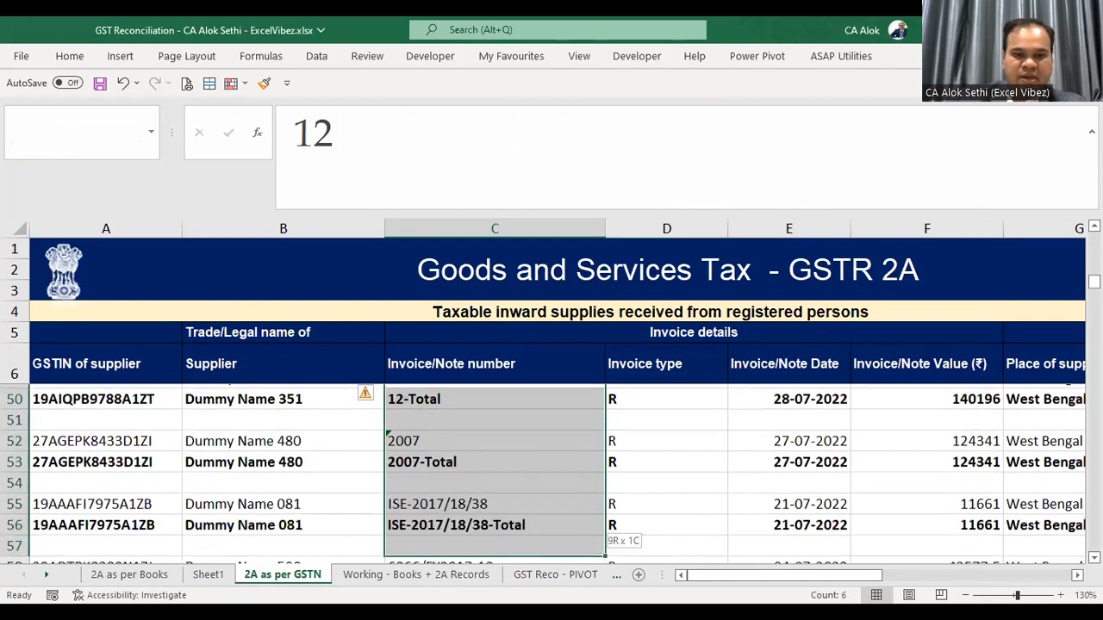
{"action": "left_click_drag", "start_coordinate": [603, 556], "coordinate": [433, 546]}
{"action": "left_click_drag", "start_coordinate": [448, 408], "coordinate": [446, 409]}
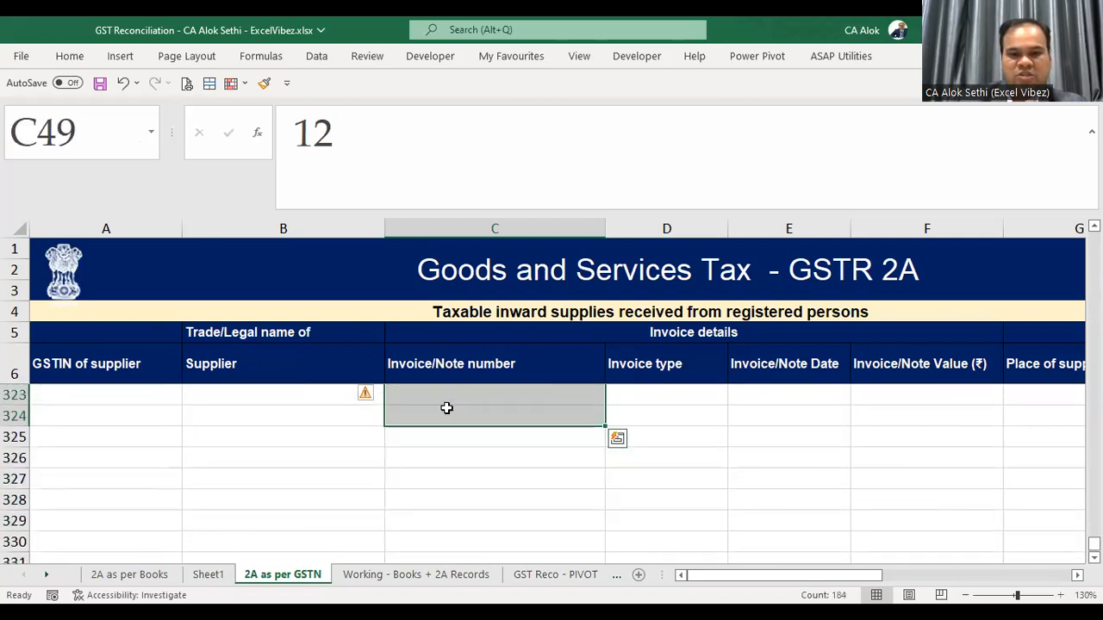
{"action": "left_click", "coordinate": [365, 397]}
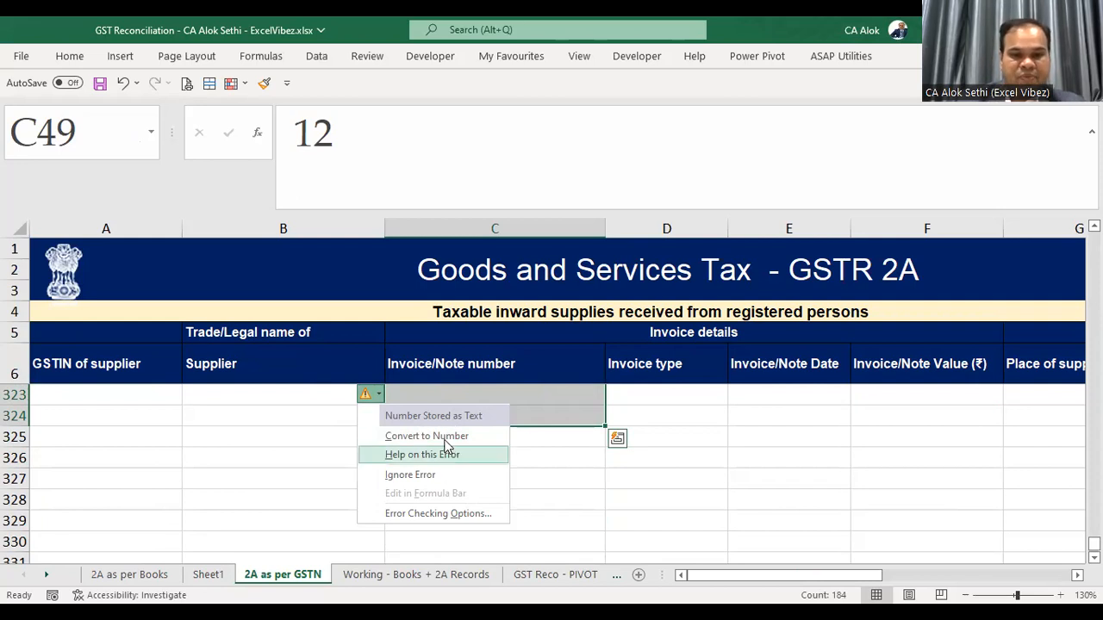
{"action": "left_click", "coordinate": [446, 437]}
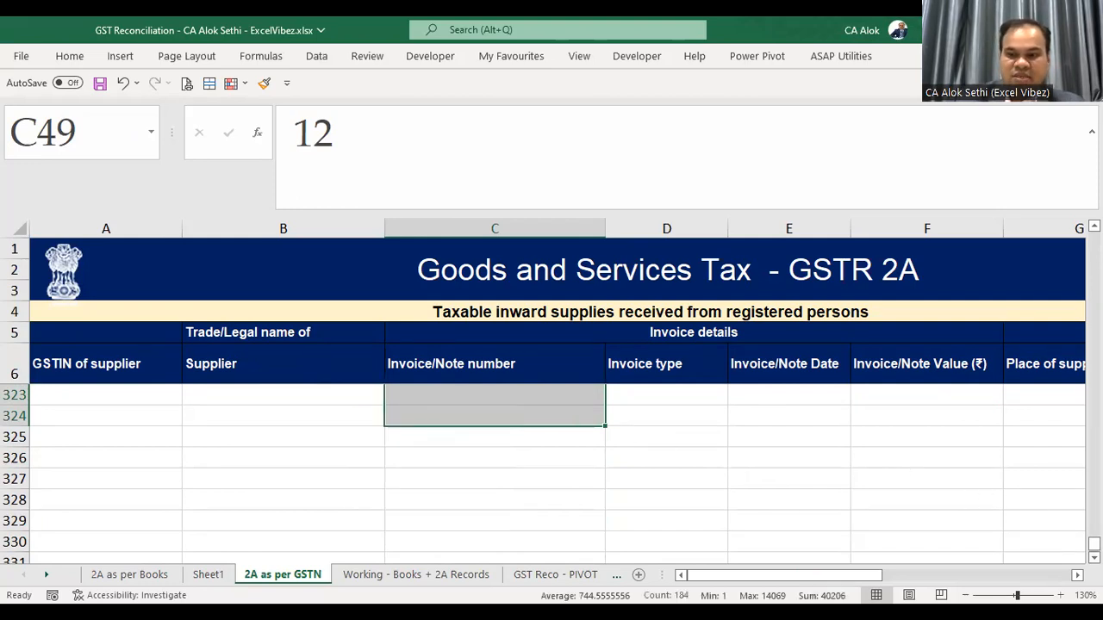
Step: Convert the text-stored invoice numbers in column C to numbers, from C7 down to row 26
{"action": "left_click_drag", "start_coordinate": [1095, 544], "coordinate": [1095, 238]}
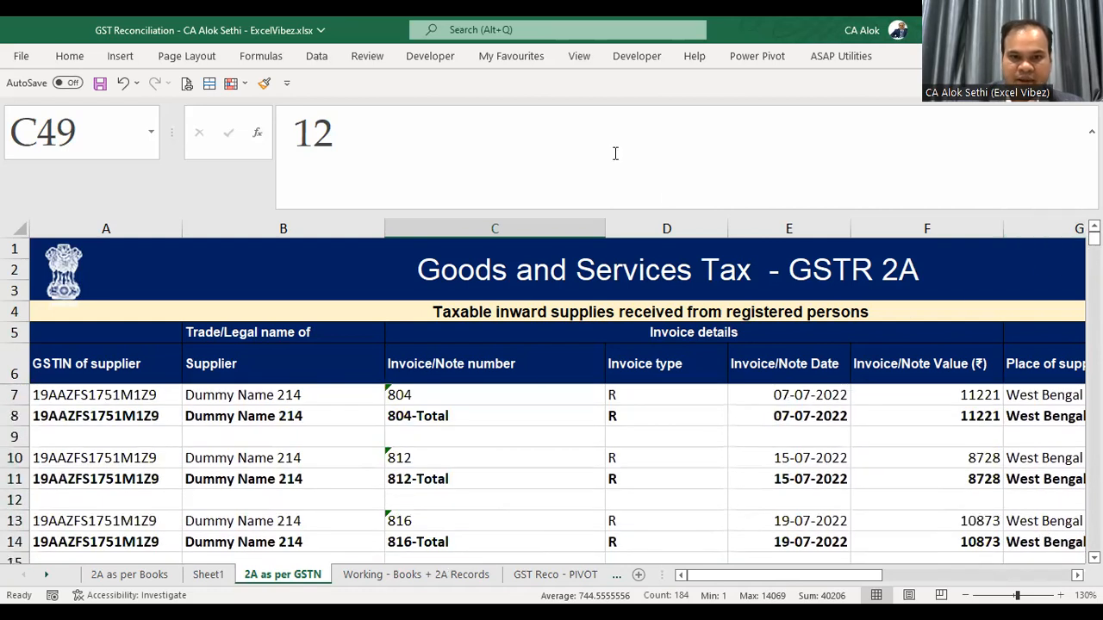
{"action": "left_click", "coordinate": [417, 521]}
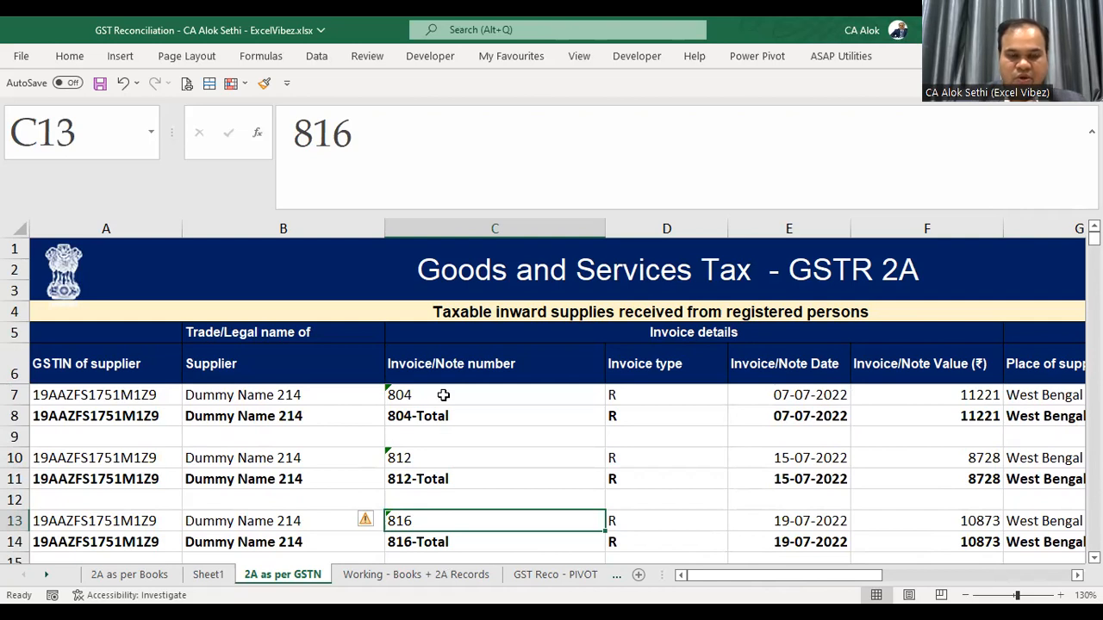
{"action": "left_click_drag", "start_coordinate": [442, 395], "coordinate": [443, 416]}
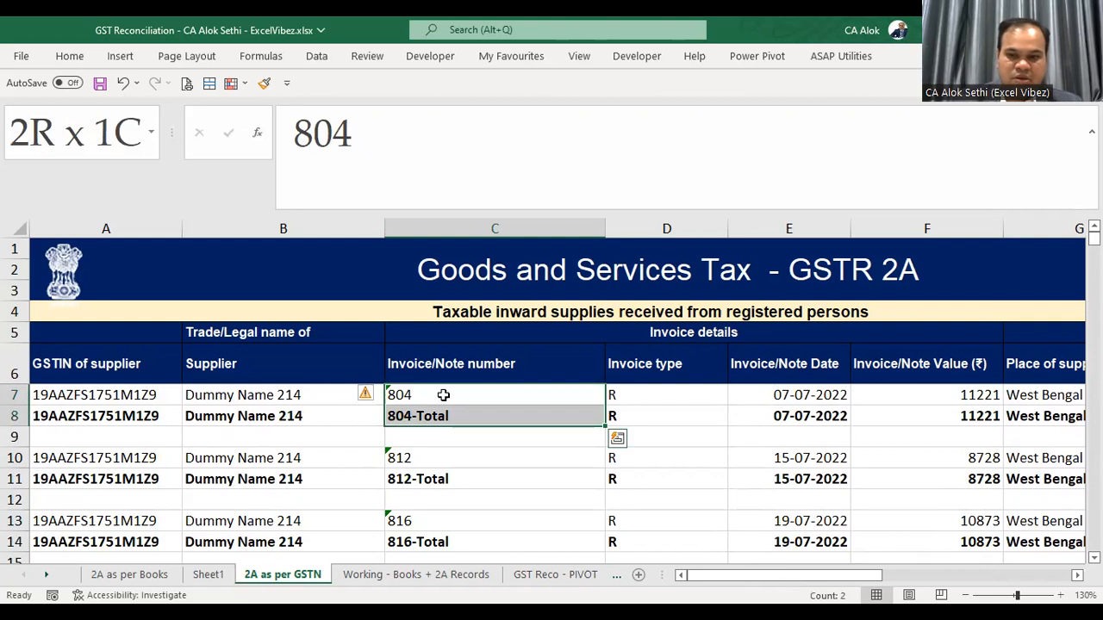
{"action": "key", "text": "Down"}
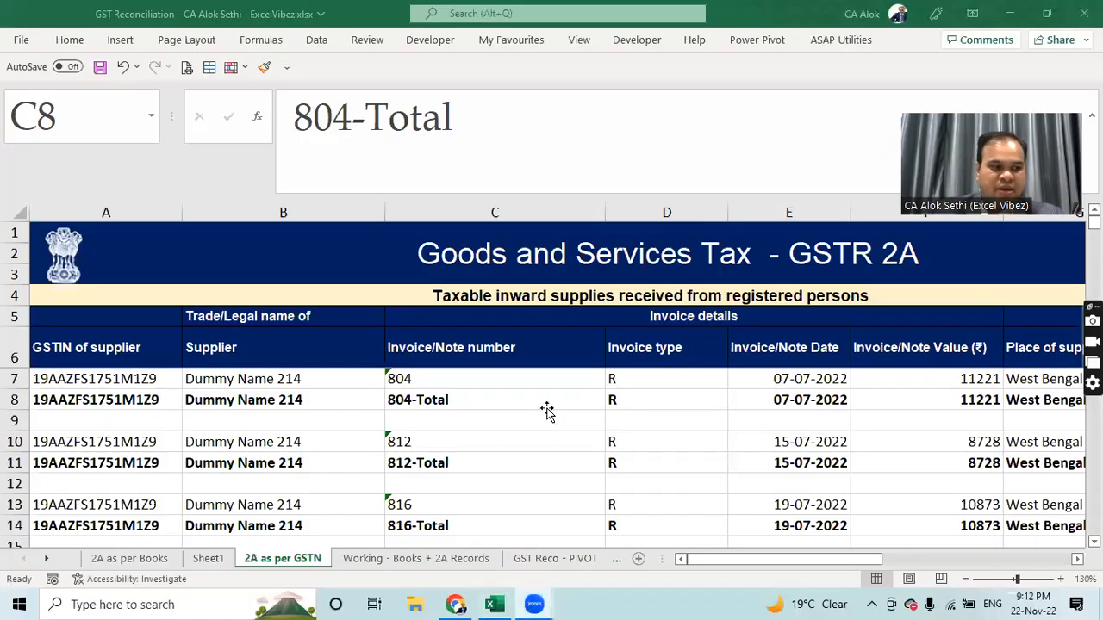
{"action": "left_click_drag", "start_coordinate": [526, 376], "coordinate": [532, 472]}
{"action": "key", "text": "shift+Down"}
{"action": "key", "text": "shift+Down"}
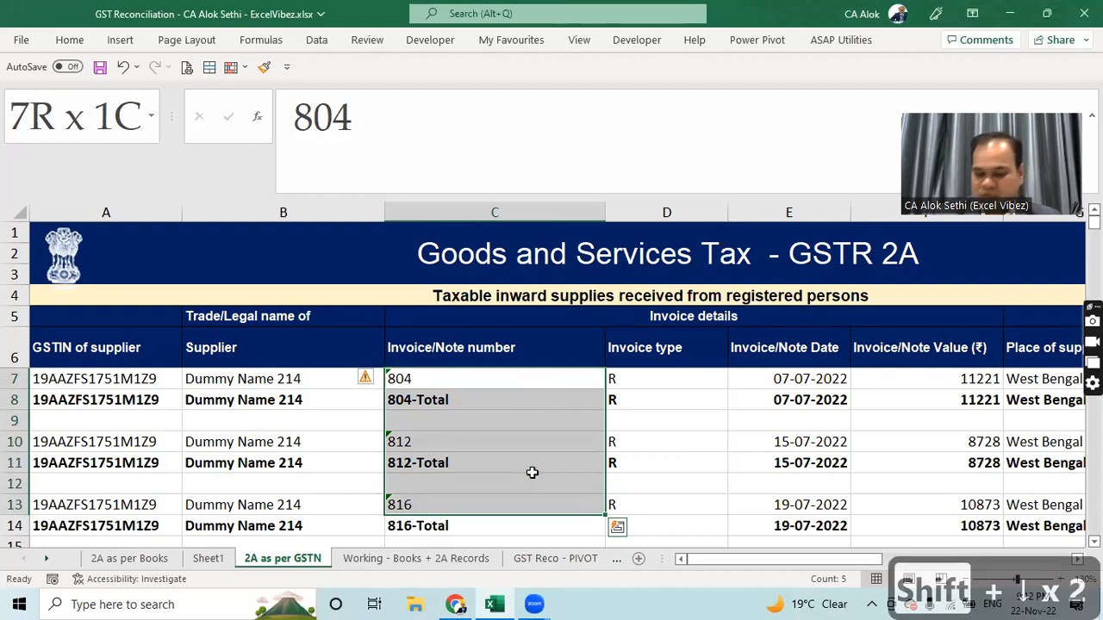
{"action": "key", "text": "shift+Down"}
{"action": "key", "text": "shift+Down"}
{"action": "key", "text": "shift+Down"}
{"action": "key", "text": "shift+Down"}
{"action": "key", "text": "shift+Down"}
{"action": "key", "text": "shift+Down"}
{"action": "key", "text": "shift+Down"}
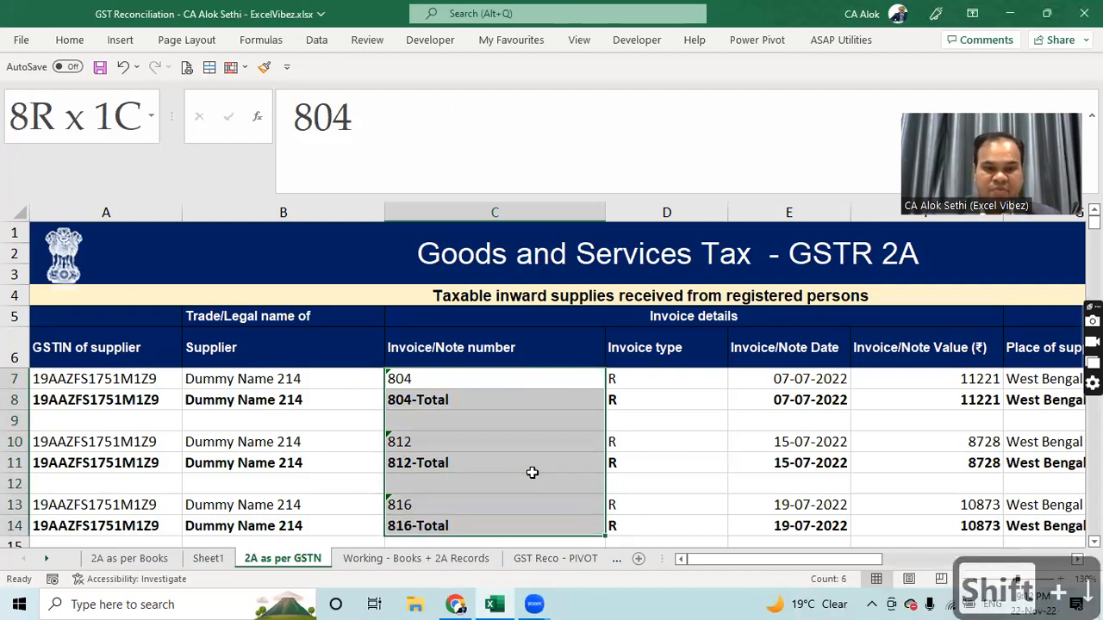
{"action": "key", "text": "shift+Down"}
{"action": "key", "text": "shift+Down"}
{"action": "key", "text": "shift+Down"}
{"action": "key", "text": "shift+Down"}
{"action": "key", "text": "shift+Down"}
{"action": "key", "text": "shift+Down"}
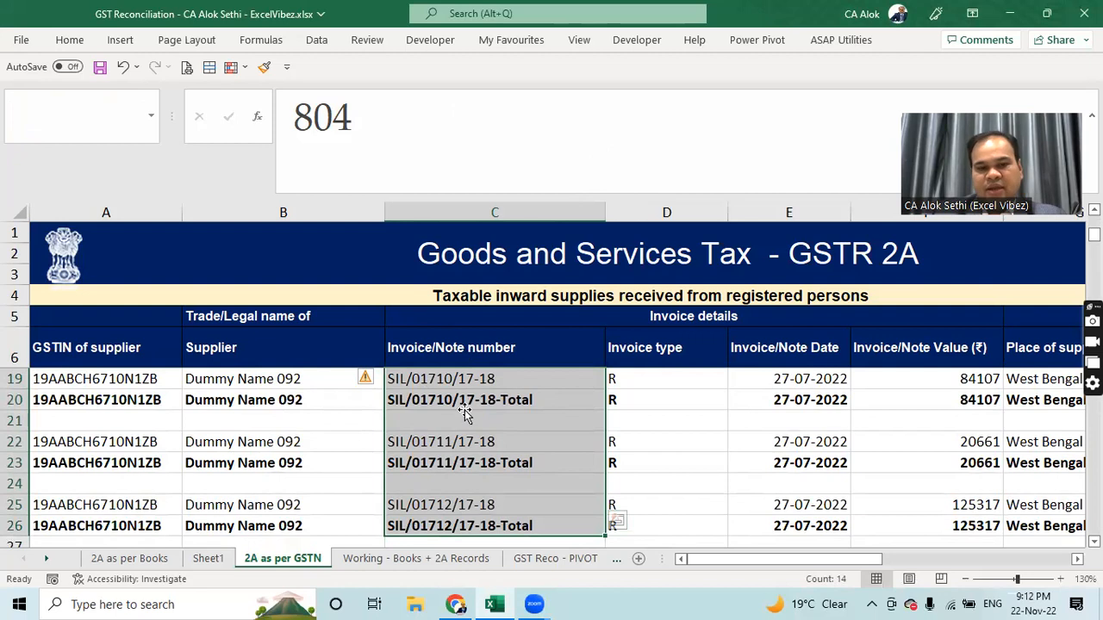
{"action": "left_click", "coordinate": [368, 384]}
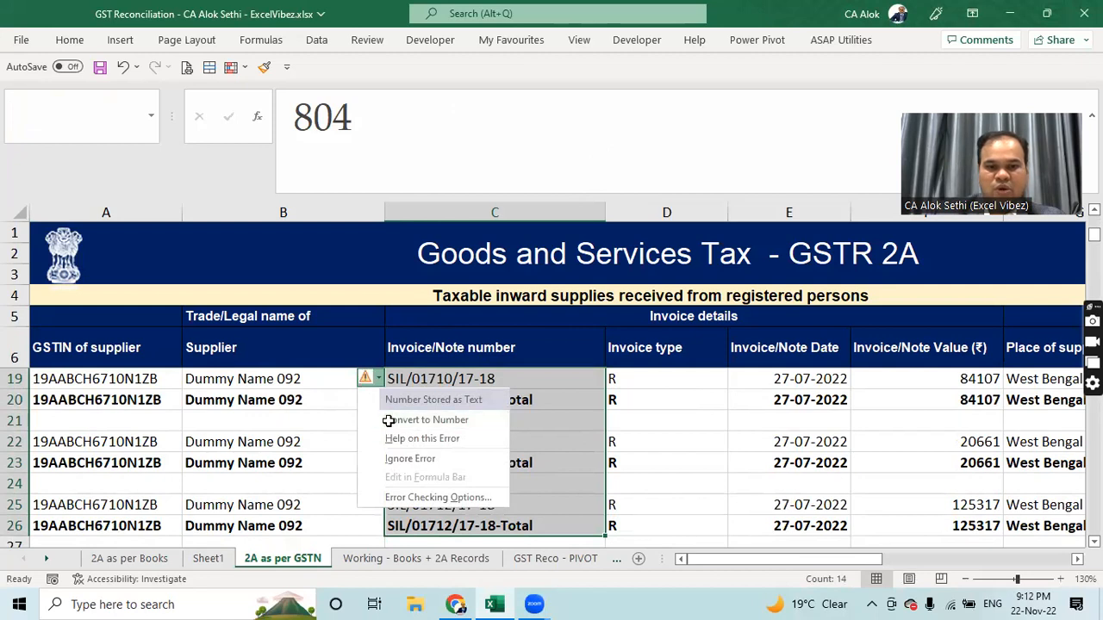
{"action": "left_click", "coordinate": [388, 421]}
{"action": "left_click", "coordinate": [439, 419]}
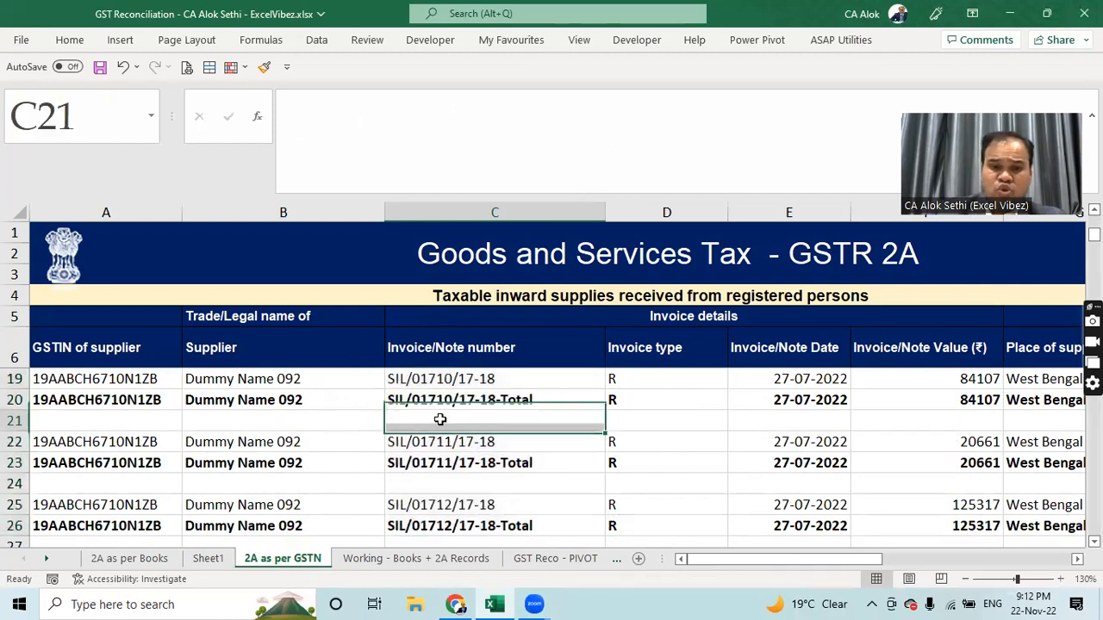
Step: Return to the first records of the 2A as per GSTN sheet and check the converted invoice numbers
{"action": "key", "text": "Up"}
{"action": "key", "text": "Up"}
{"action": "key", "text": "Up"}
{"action": "key", "text": "Up"}
{"action": "key", "text": "Up"}
{"action": "key", "text": "Up"}
{"action": "key", "text": "Up"}
{"action": "key", "text": "Up"}
{"action": "key", "text": "Up"}
{"action": "key", "text": "Up"}
{"action": "key", "text": "Up"}
{"action": "key", "text": "Up"}
{"action": "key", "text": "Up"}
{"action": "key", "text": "Up"}
{"action": "key", "text": "Up"}
{"action": "key", "text": "Up"}
{"action": "key", "text": "Up"}
{"action": "key", "text": "Up"}
{"action": "key", "text": "Up"}
{"action": "key", "text": "Up"}
{"action": "key", "text": "Up"}
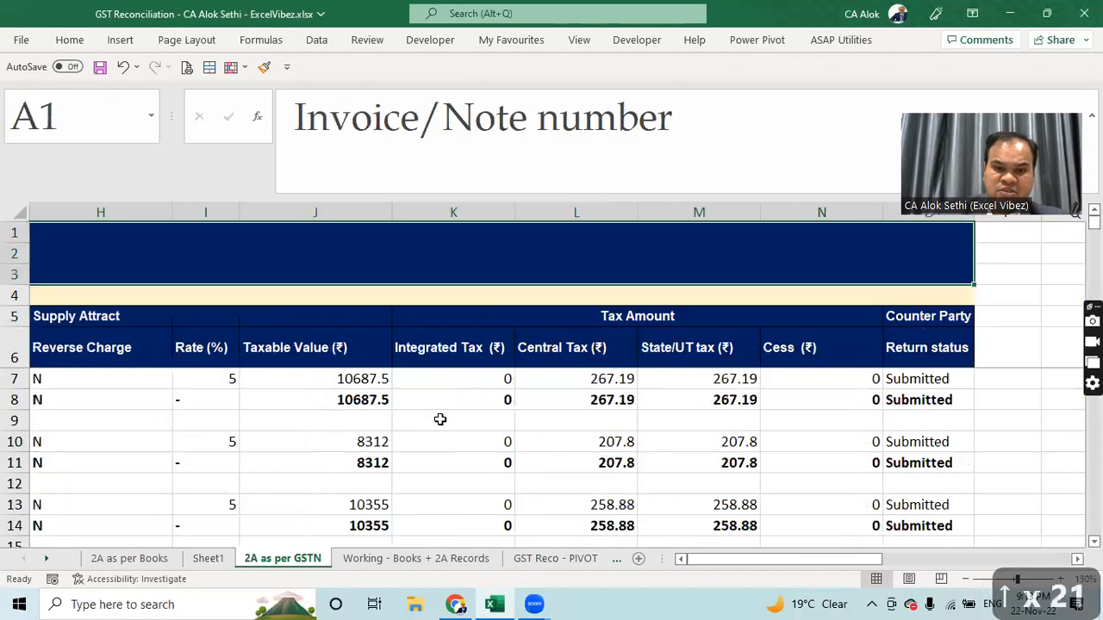
{"action": "key", "text": "Down"}
{"action": "key", "text": "Down"}
{"action": "key", "text": "Down"}
{"action": "key", "text": "Left"}
{"action": "key", "text": "Left"}
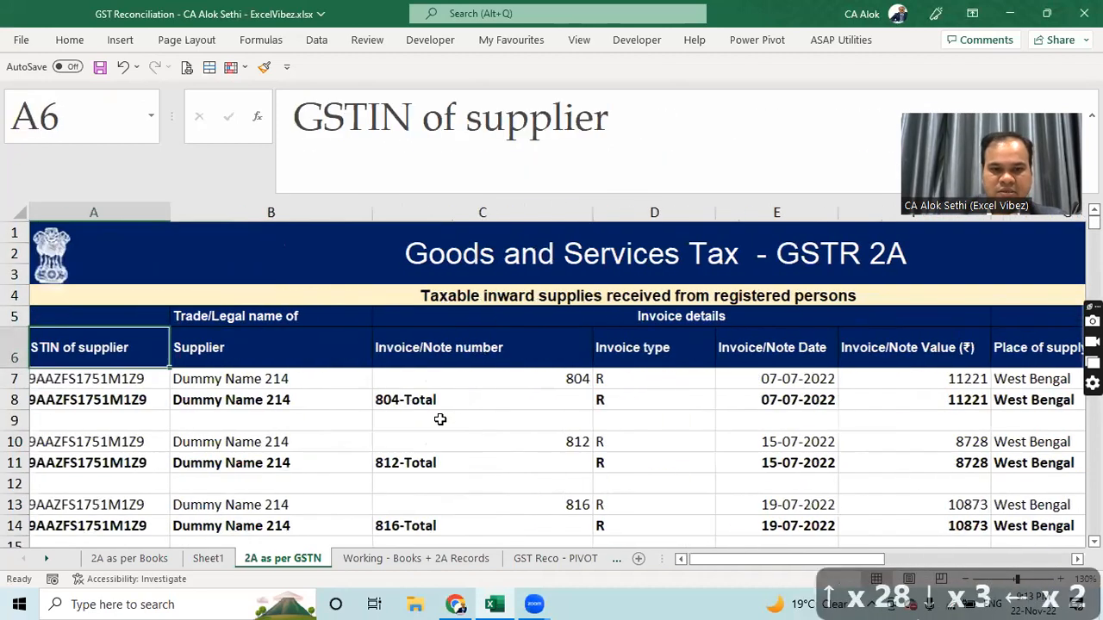
{"action": "scroll", "coordinate": [441, 419], "scroll_direction": "down", "scroll_amount": 1}
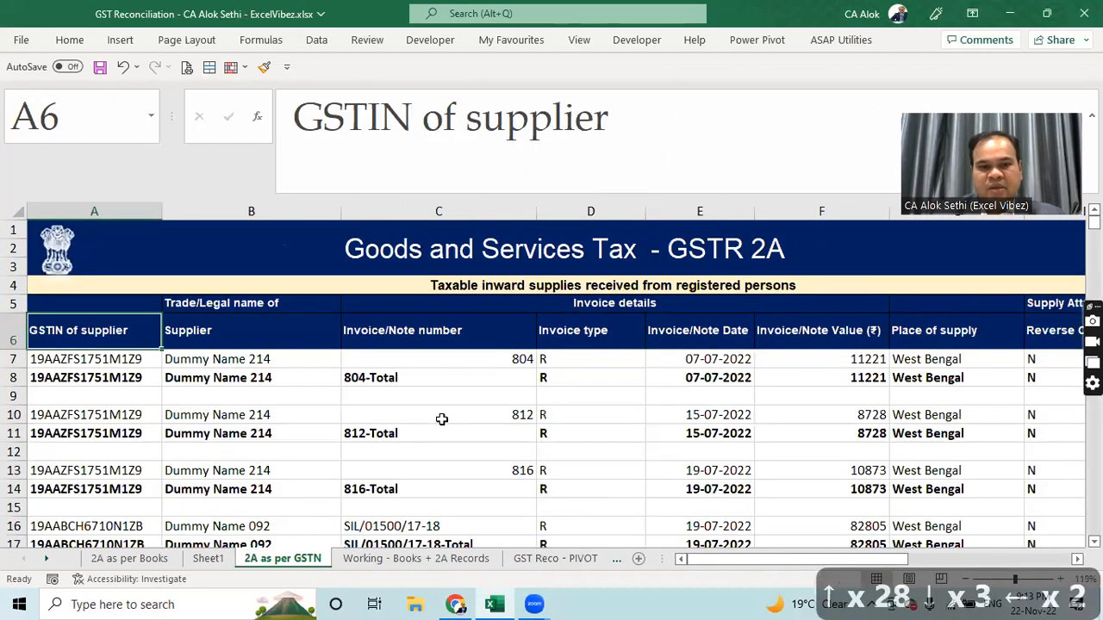
{"action": "scroll", "coordinate": [441, 419], "scroll_direction": "down", "scroll_amount": 1}
{"action": "scroll", "coordinate": [358, 371], "scroll_direction": "down", "scroll_amount": 1}
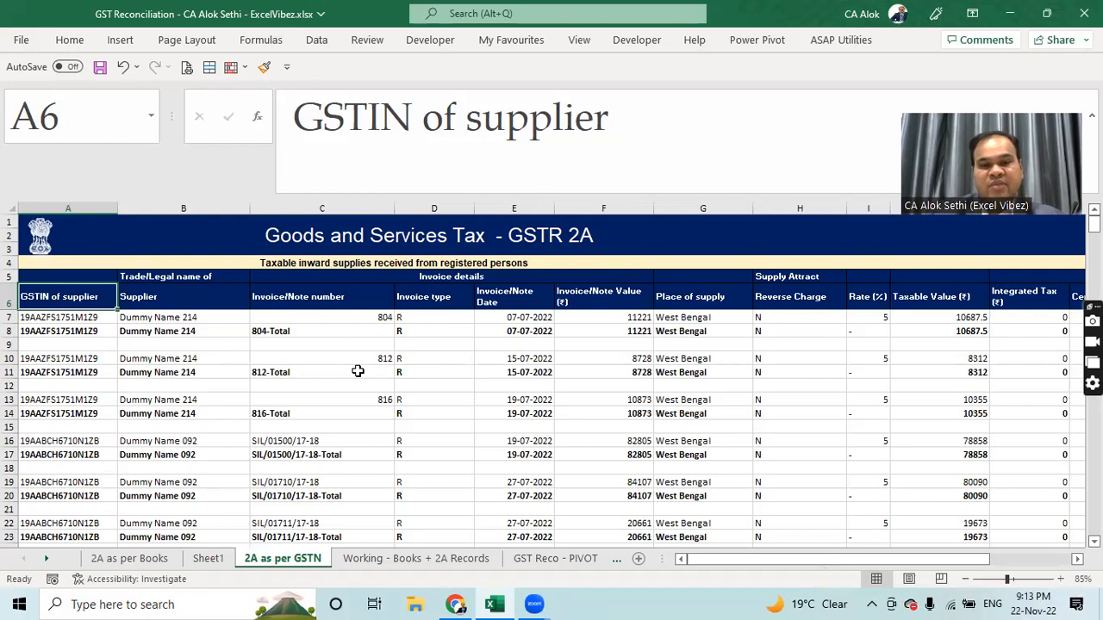
{"action": "scroll", "coordinate": [357, 370], "scroll_direction": "up", "scroll_amount": 1, "text": "ctrl"}
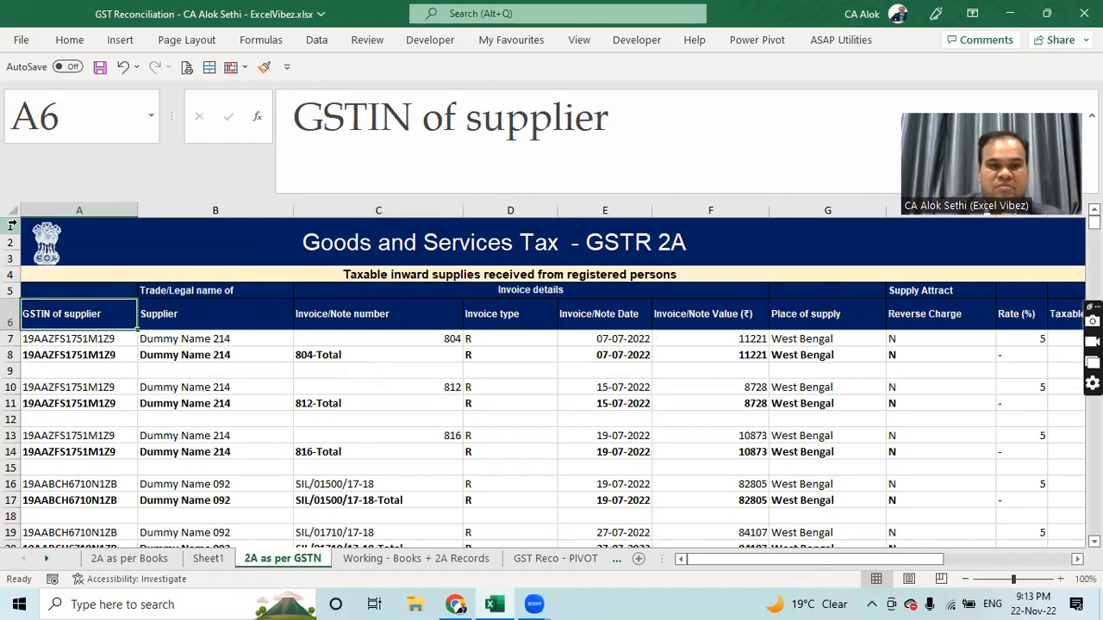
Step: Narrow all columns of the 2A as per GSTN sheet to one uniform, very small width
{"action": "left_click", "coordinate": [14, 214]}
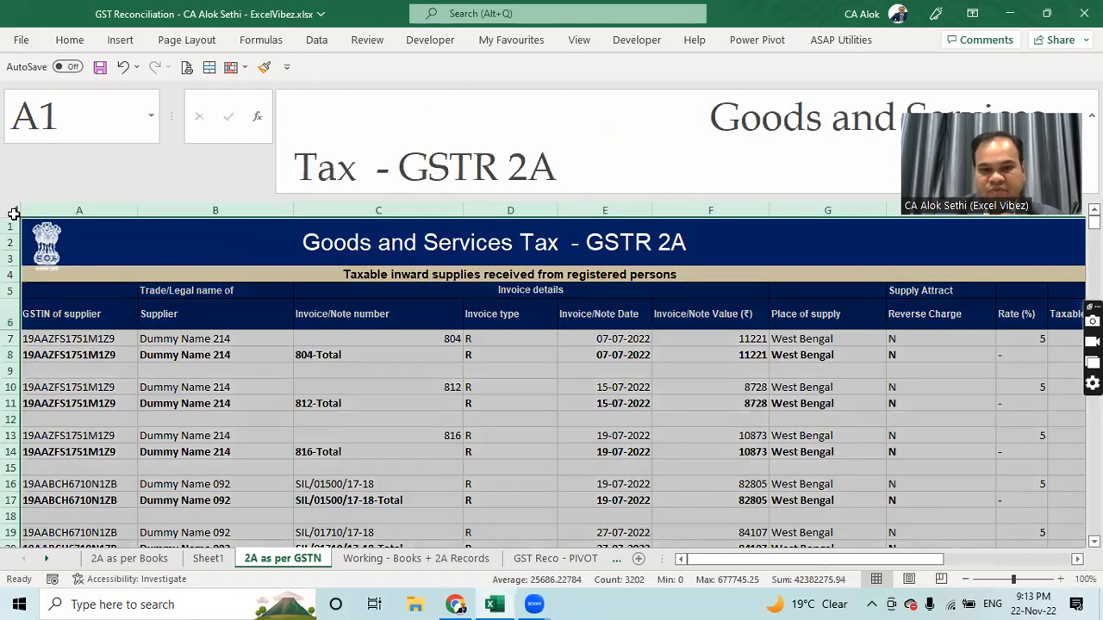
{"action": "double_click", "coordinate": [118, 207]}
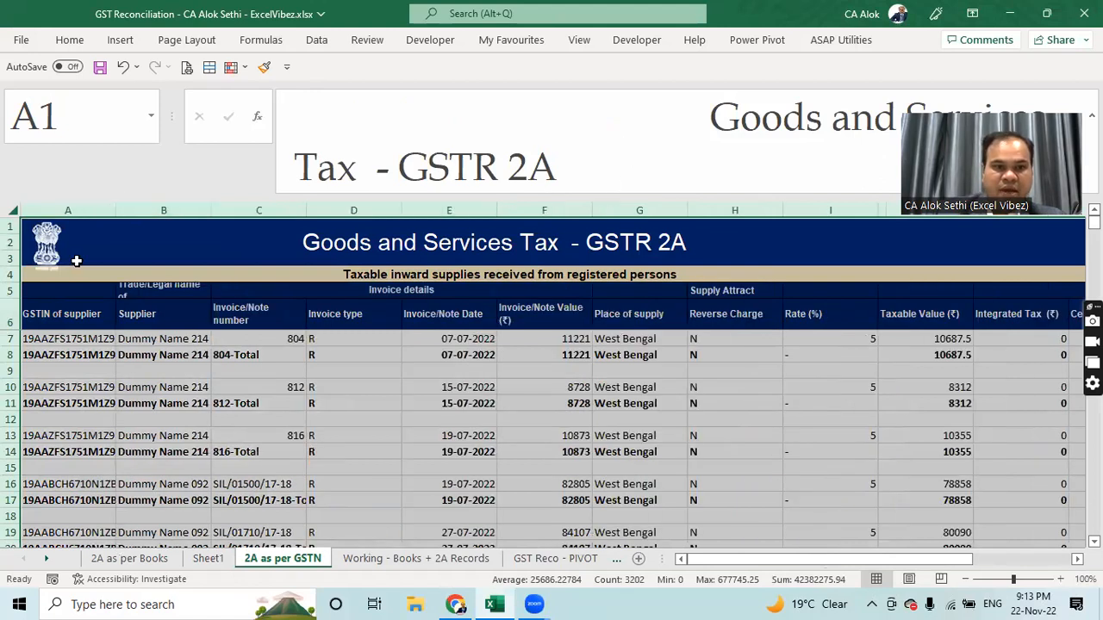
{"action": "left_click_drag", "start_coordinate": [398, 210], "coordinate": [335, 212]}
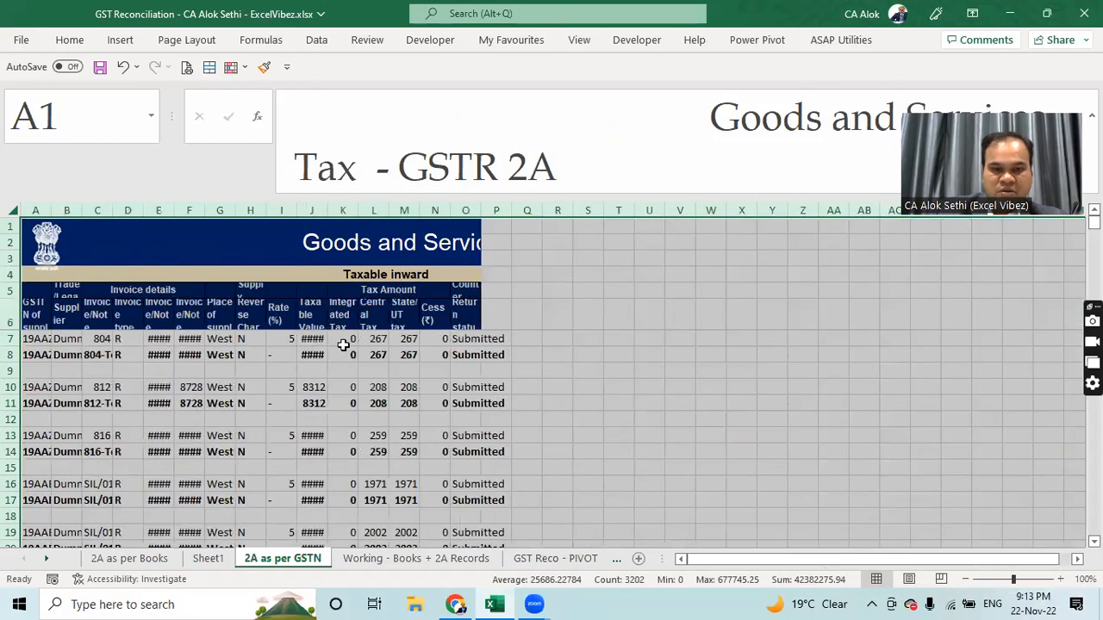
{"action": "left_click", "coordinate": [338, 340]}
{"action": "scroll", "coordinate": [330, 332], "scroll_direction": "up", "scroll_amount": 3}
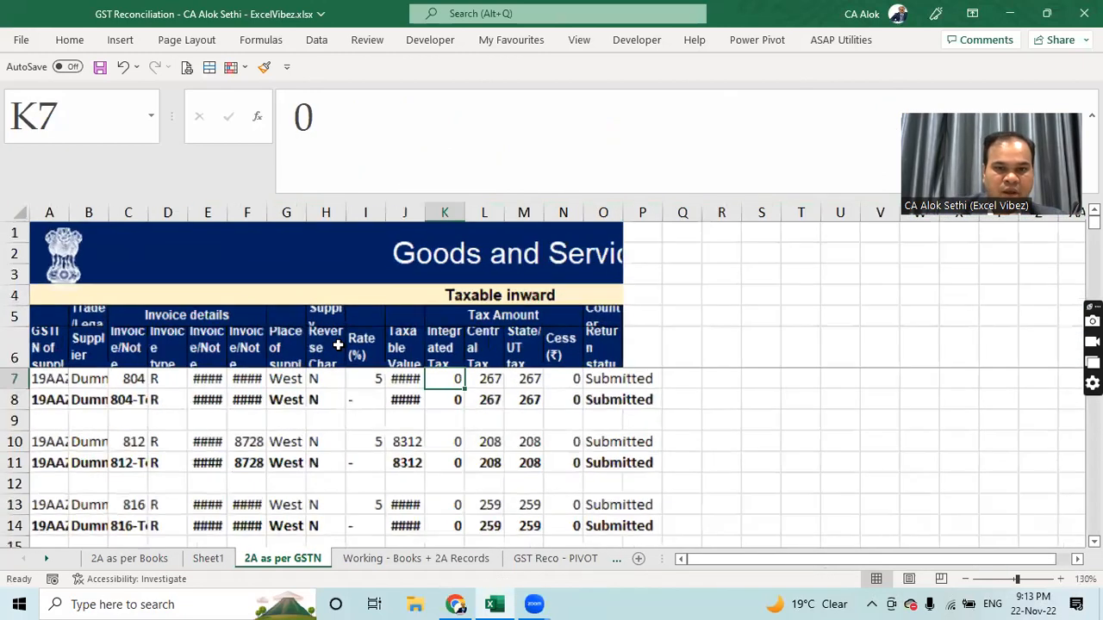
Step: Autofit the widths of columns A to D, from GSTIN of supplier through Invoice type
{"action": "double_click", "coordinate": [76, 214]}
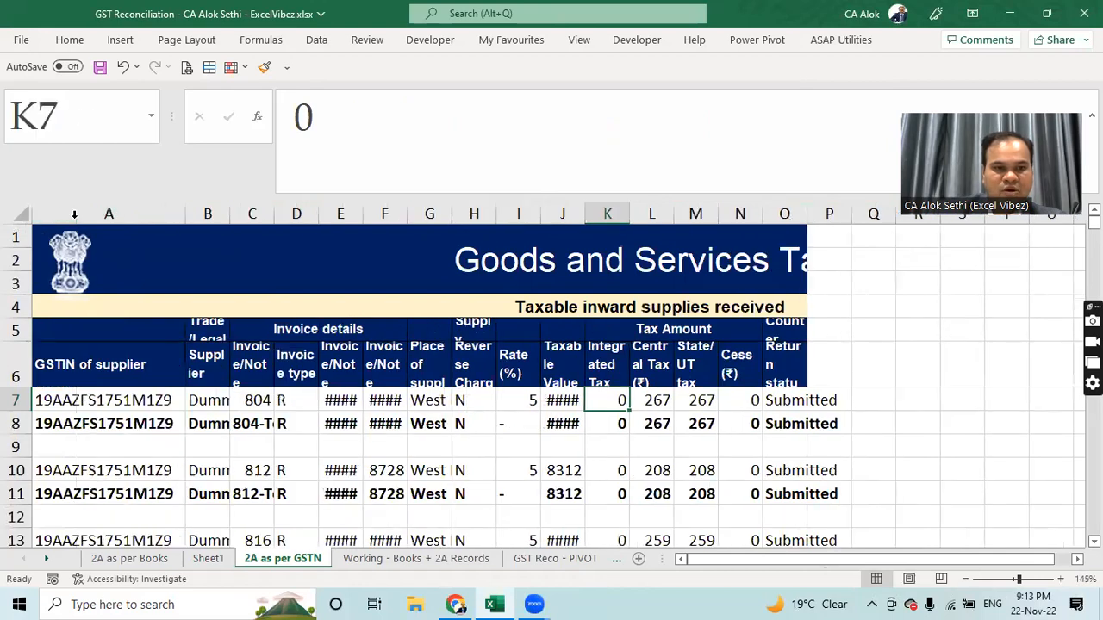
{"action": "double_click", "coordinate": [230, 214]}
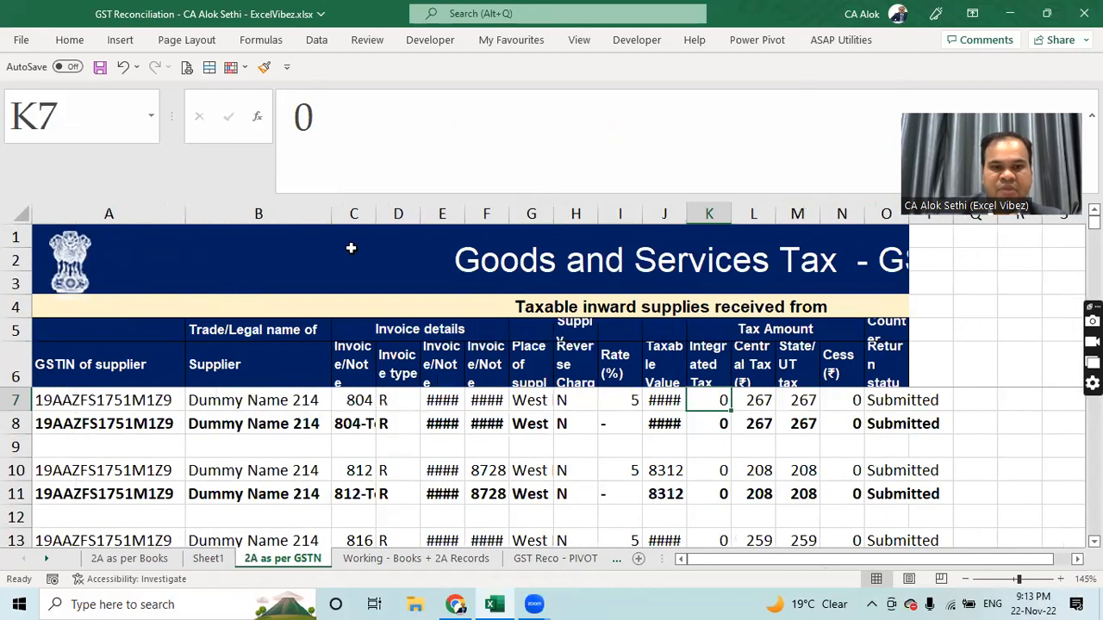
{"action": "double_click", "coordinate": [375, 214]}
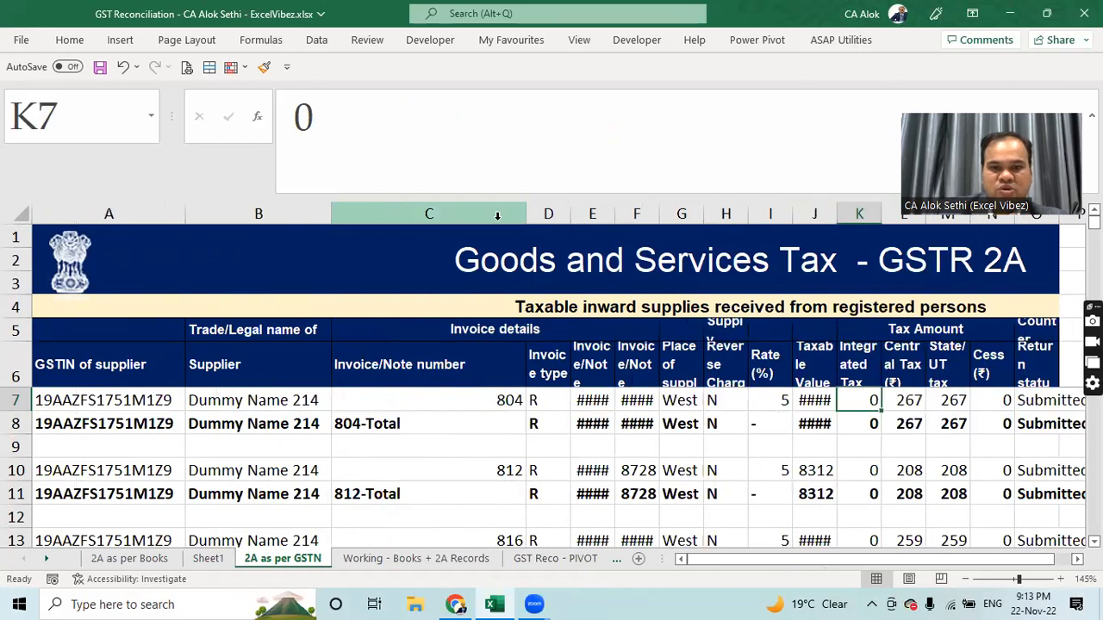
{"action": "left_click", "coordinate": [549, 214]}
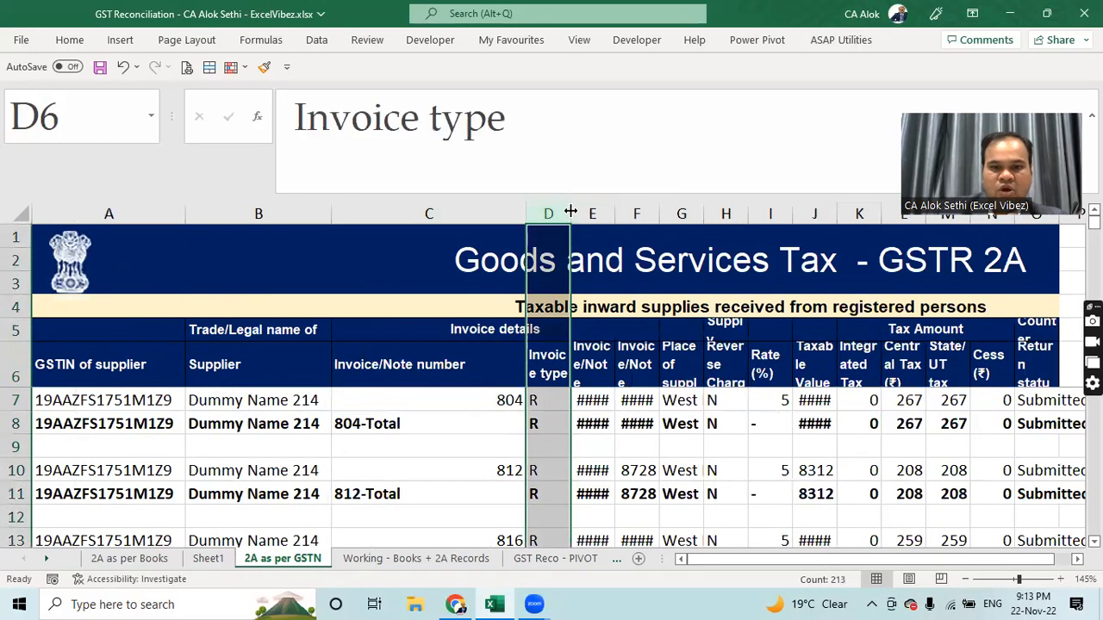
{"action": "double_click", "coordinate": [571, 212]}
Step: Look through the Invoice type entries in column D down past row 80 and back up to the first records
{"action": "left_click", "coordinate": [541, 367]}
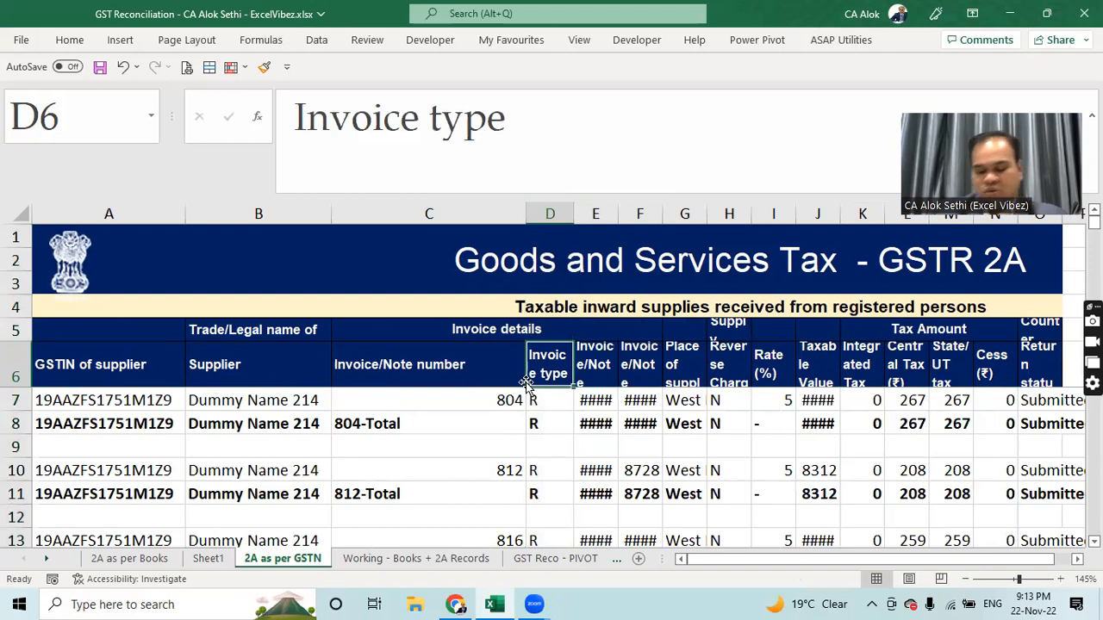
{"action": "key", "text": "Down"}
{"action": "key", "text": "Down"}
{"action": "key", "text": "Down"}
{"action": "key", "text": "Down"}
{"action": "key", "text": "Down"}
{"action": "key", "text": "Down"}
{"action": "key", "text": "Down"}
{"action": "key", "text": "Down"}
{"action": "key", "text": "Down"}
{"action": "key", "text": "Down"}
{"action": "key", "text": "Down"}
{"action": "key", "text": "Down"}
{"action": "key", "text": "Down"}
{"action": "key", "text": "Down"}
{"action": "key", "text": "Down"}
{"action": "key", "text": "Down"}
{"action": "key", "text": "Down"}
{"action": "key", "text": "Down"}
{"action": "key", "text": "Down"}
{"action": "key", "text": "Down"}
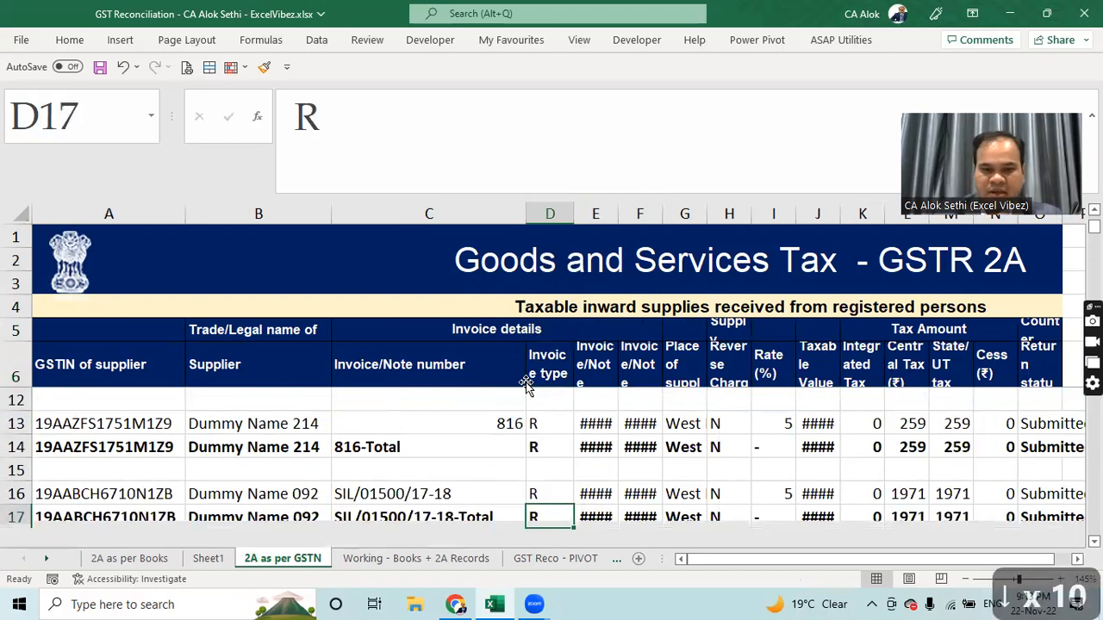
{"action": "key", "text": "Up"}
{"action": "key", "text": "Down"}
{"action": "key", "text": "Down"}
{"action": "key", "text": "Down"}
{"action": "key", "text": "Down"}
{"action": "key", "text": "Down"}
{"action": "key", "text": "Down"}
{"action": "key", "text": "Down"}
{"action": "key", "text": "Down"}
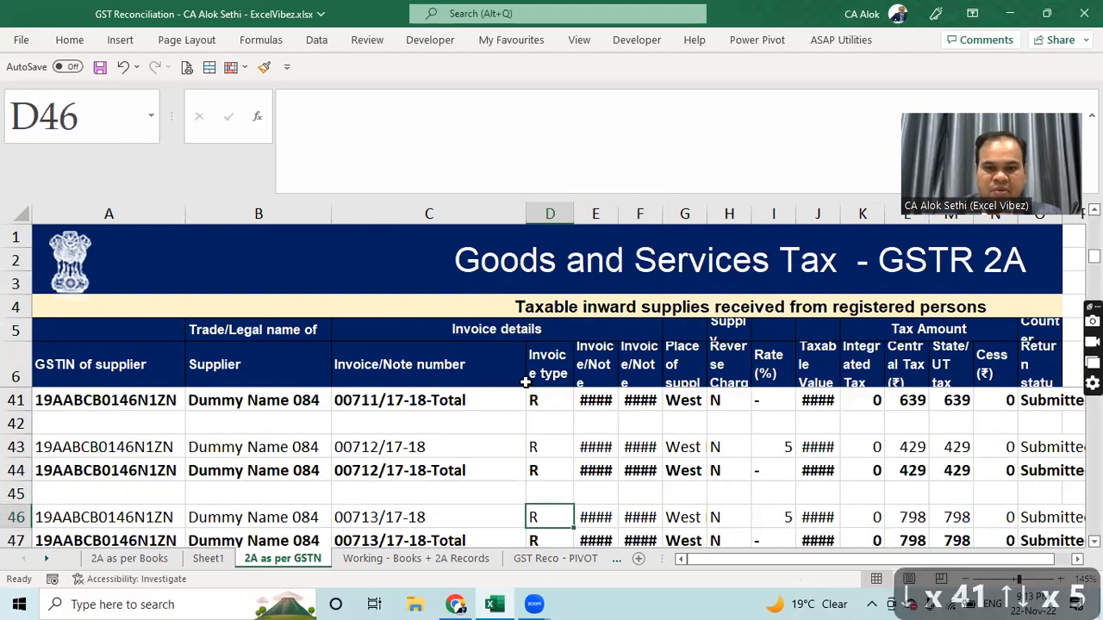
{"action": "key", "text": "Down"}
{"action": "key", "text": "Down"}
{"action": "key", "text": "Down"}
{"action": "key", "text": "Down"}
{"action": "key", "text": "Down"}
{"action": "key", "text": "Down"}
{"action": "key", "text": "Down"}
{"action": "key", "text": "Down"}
{"action": "key", "text": "Down"}
{"action": "key", "text": "Down"}
{"action": "key", "text": "Down"}
{"action": "key", "text": "Down"}
{"action": "key", "text": "Down"}
{"action": "key", "text": "Down"}
{"action": "key", "text": "Down"}
{"action": "key", "text": "Down"}
{"action": "key", "text": "Down"}
{"action": "key", "text": "Down"}
{"action": "key", "text": "Down"}
{"action": "key", "text": "Down"}
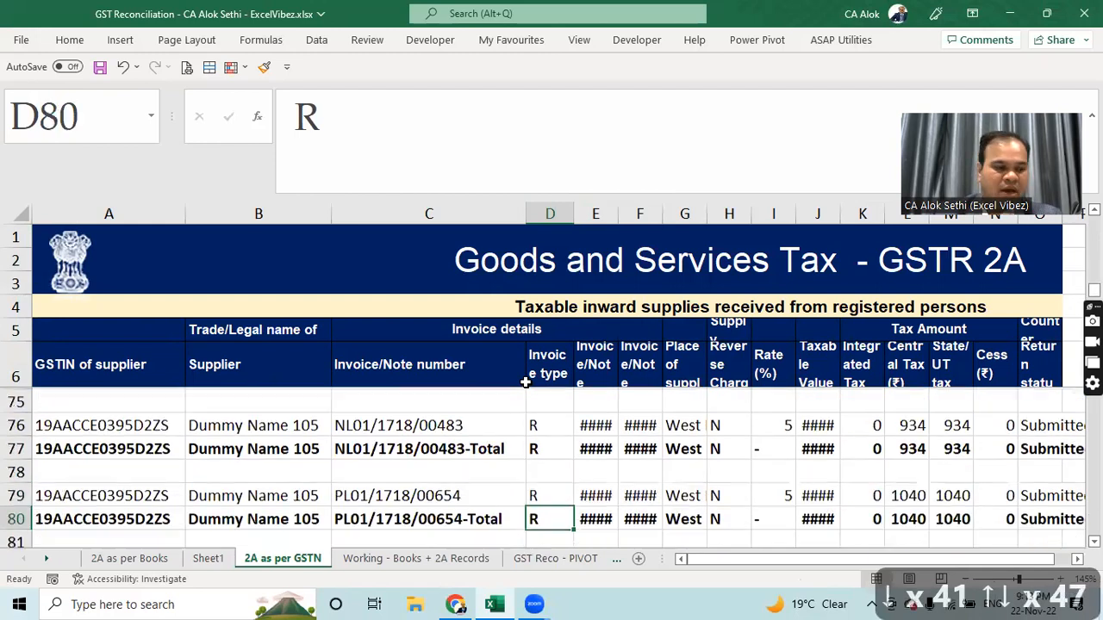
{"action": "key", "text": "Down"}
{"action": "key", "text": "Down"}
{"action": "key", "text": "Down"}
{"action": "key", "text": "Up"}
{"action": "key", "text": "Up"}
{"action": "key", "text": "Up"}
{"action": "key", "text": "Up"}
{"action": "key", "text": "Up"}
{"action": "key", "text": "Up"}
{"action": "key", "text": "Up"}
{"action": "key", "text": "Up"}
{"action": "key", "text": "Up"}
{"action": "key", "text": "Up"}
{"action": "key", "text": "Up"}
{"action": "key", "text": "Up"}
{"action": "key", "text": "Up"}
{"action": "key", "text": "Up"}
{"action": "key", "text": "Up"}
{"action": "key", "text": "Up"}
{"action": "key", "text": "Up"}
{"action": "key", "text": "Up"}
{"action": "key", "text": "Up"}
{"action": "key", "text": "Up"}
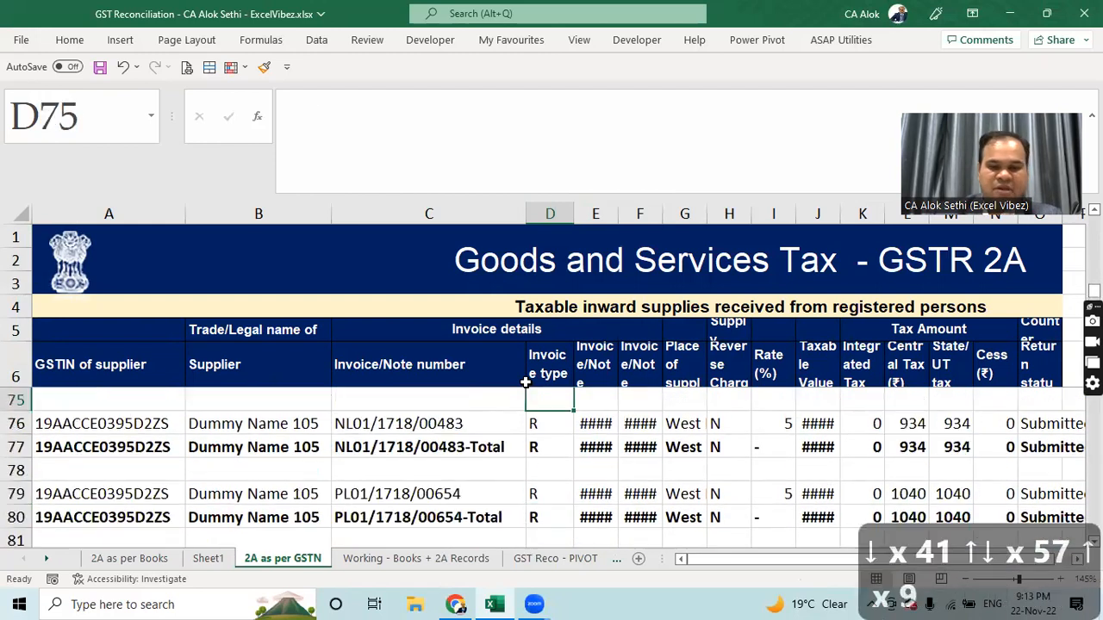
{"action": "key", "text": "Up"}
{"action": "key", "text": "Up"}
{"action": "key", "text": "Up"}
{"action": "key", "text": "Up"}
{"action": "key", "text": "Up"}
{"action": "key", "text": "Up"}
{"action": "key", "text": "Up"}
{"action": "key", "text": "Up"}
{"action": "key", "text": "Up"}
{"action": "key", "text": "Up"}
{"action": "key", "text": "Up"}
{"action": "key", "text": "Up"}
{"action": "key", "text": "Up"}
{"action": "key", "text": "Up"}
{"action": "key", "text": "Up"}
{"action": "key", "text": "Up"}
{"action": "key", "text": "Up"}
{"action": "key", "text": "Up"}
{"action": "key", "text": "Up"}
{"action": "key", "text": "Up"}
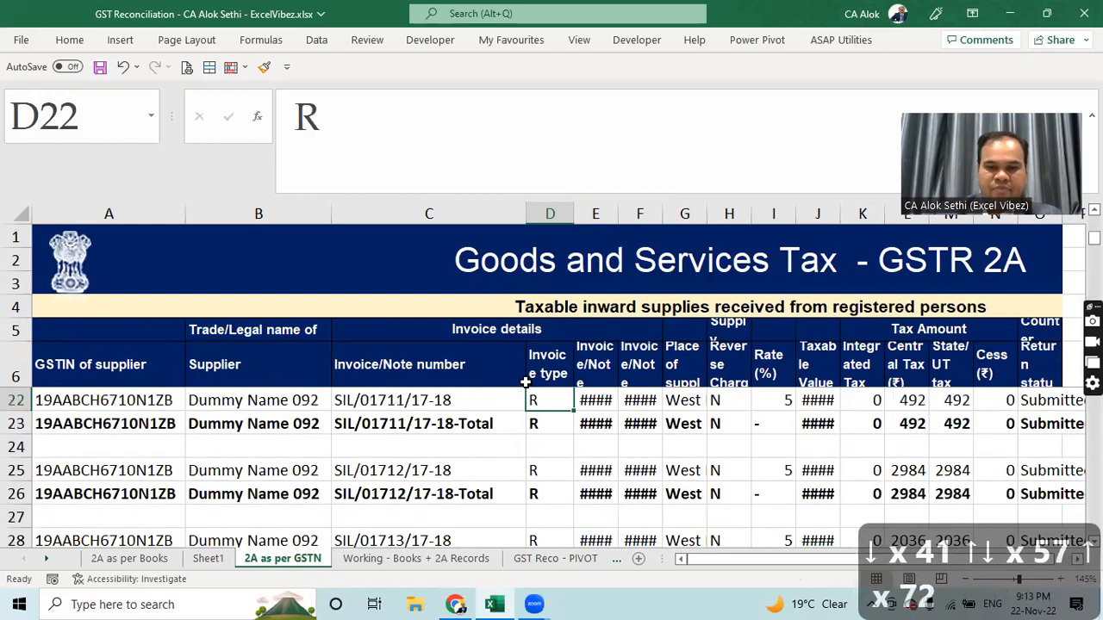
Step: Widen the Invoice type column slightly so its header wraps between the two words
{"action": "left_click_drag", "start_coordinate": [584, 217], "coordinate": [587, 216]}
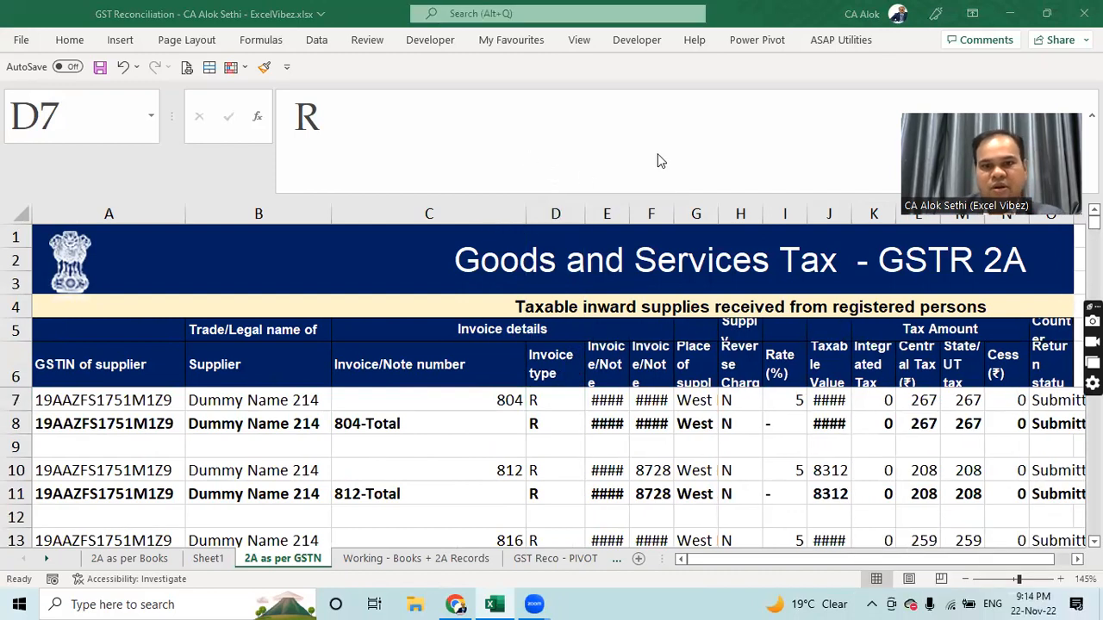
{"action": "left_click", "coordinate": [628, 213]}
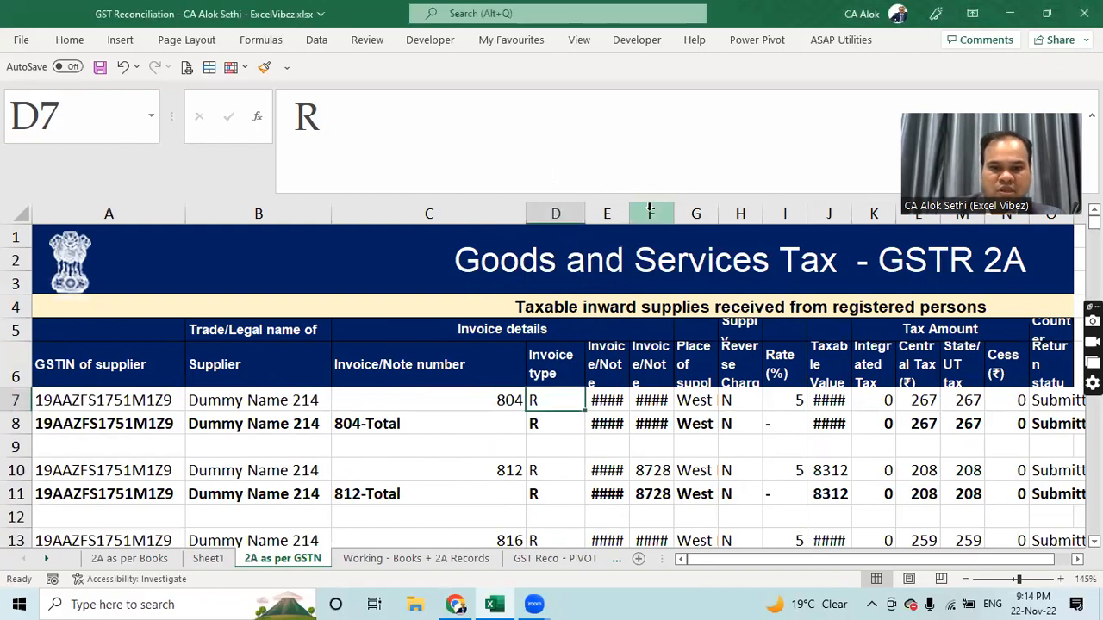
{"action": "left_click", "coordinate": [555, 214]}
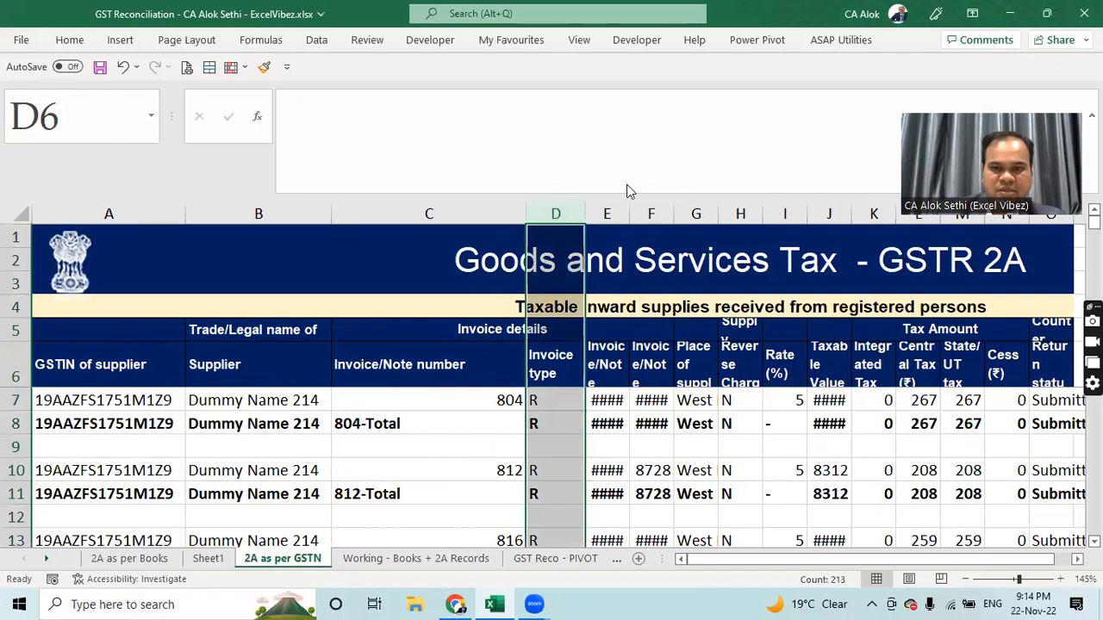
{"action": "left_click", "coordinate": [674, 155]}
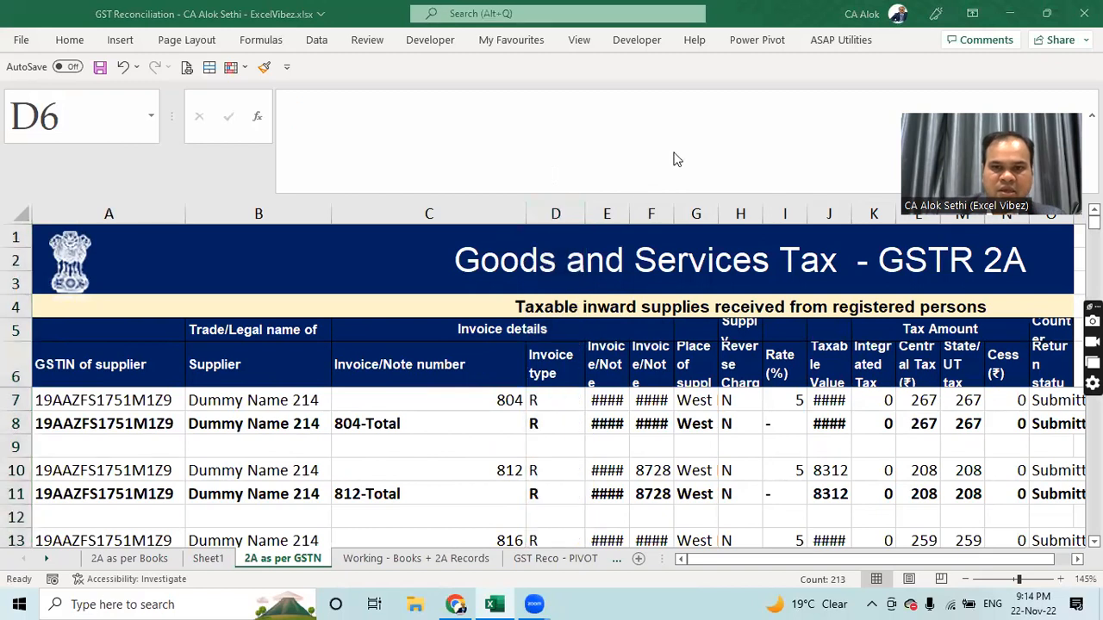
Step: Delete the Invoice type column from the 2A as per GSTN sheet
{"action": "left_click", "coordinate": [559, 213]}
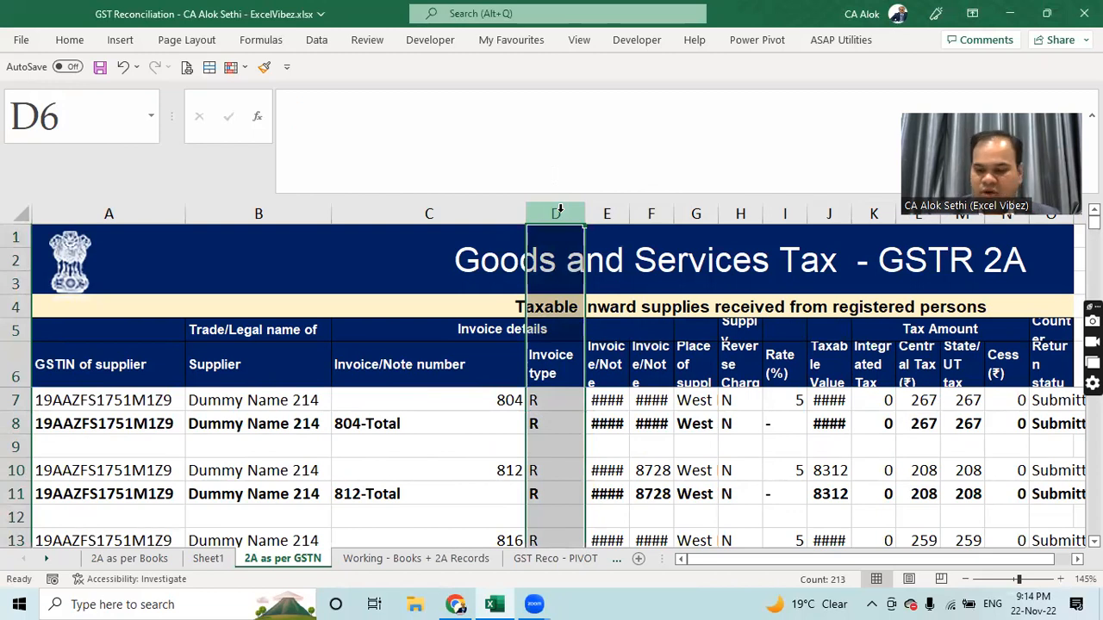
{"action": "key", "text": "ctrl+minus"}
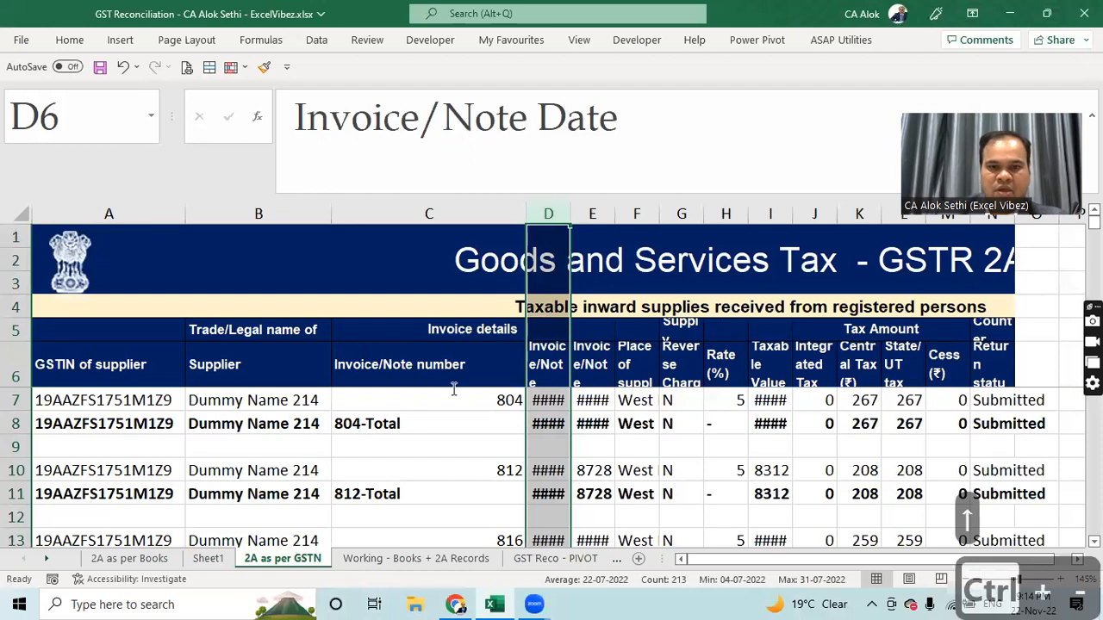
{"action": "key", "text": "ctrl+2"}
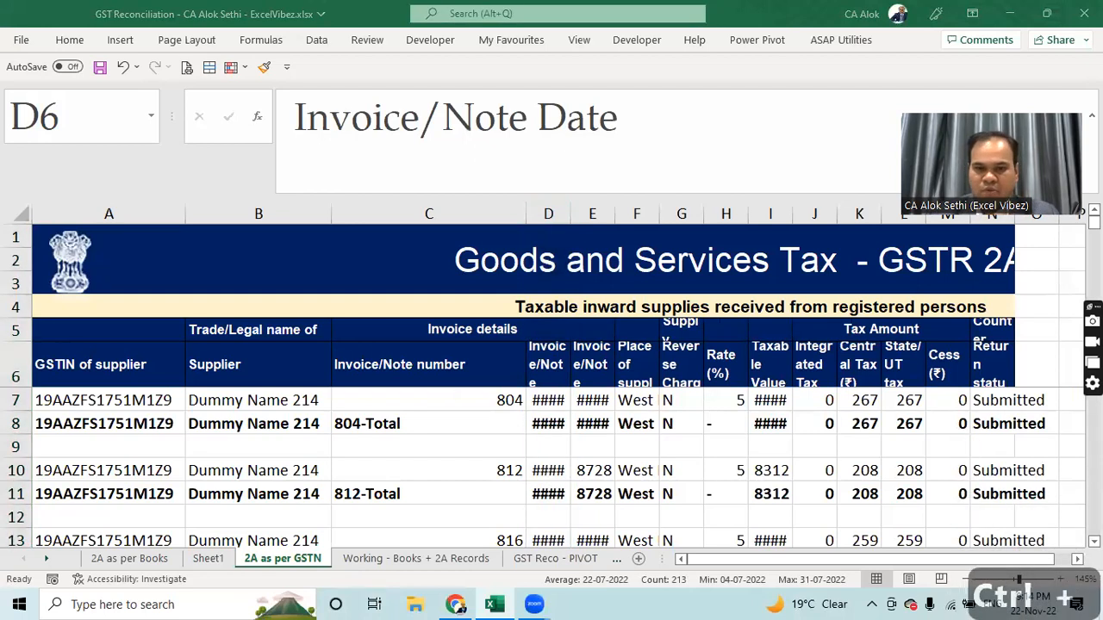
{"action": "key", "text": "ctrl+minus"}
{"action": "key", "text": "Left"}
{"action": "key", "text": "Left"}
{"action": "key", "text": "Left"}
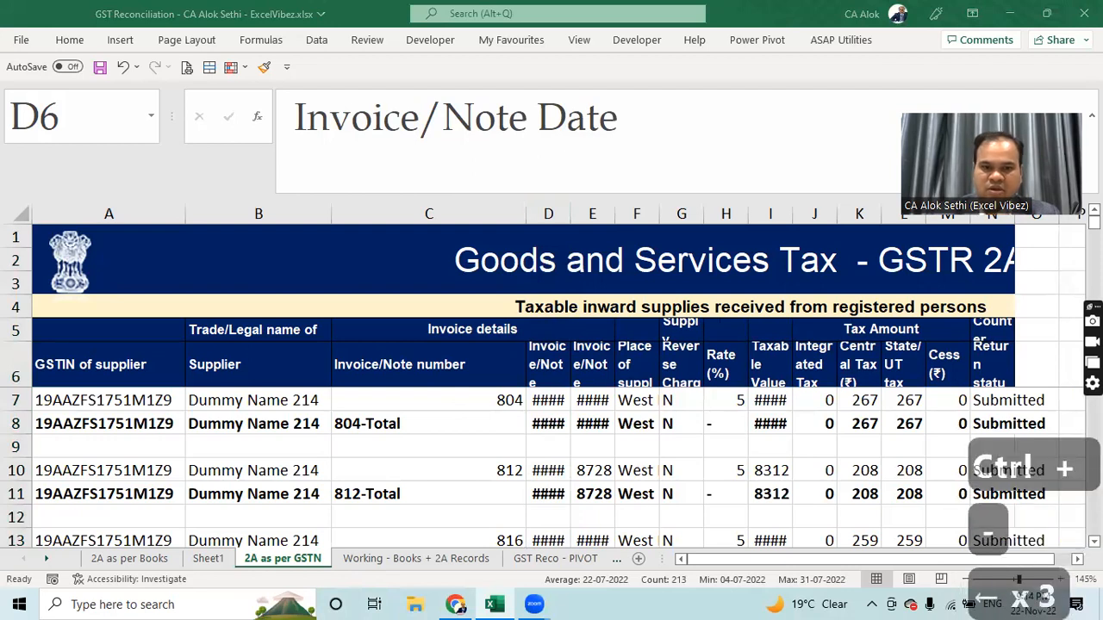
{"action": "key", "text": "Delete"}
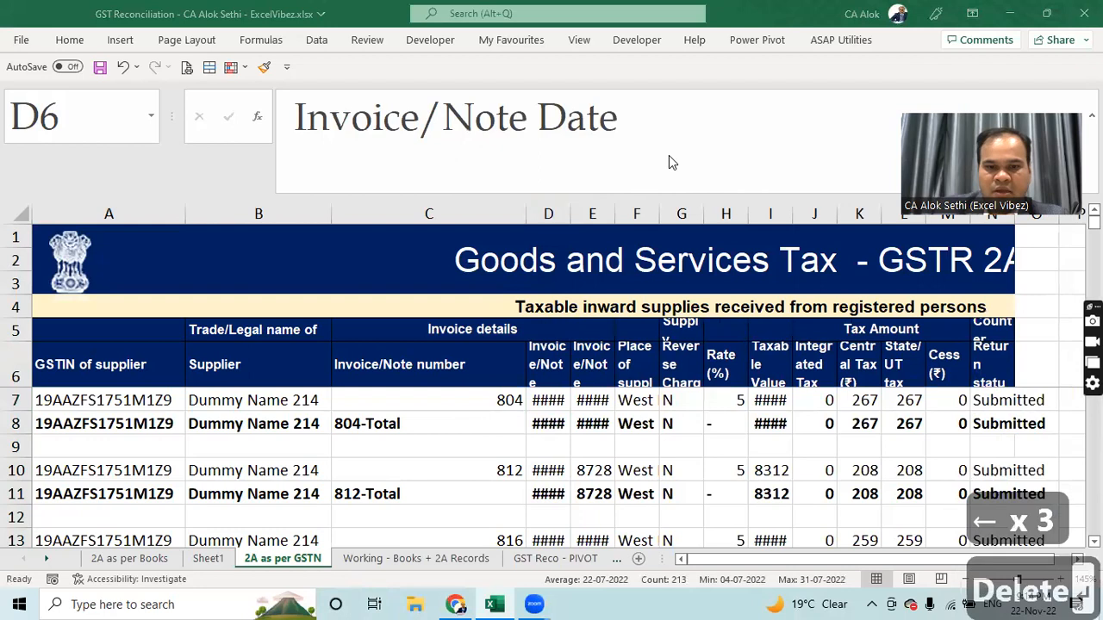
Step: Widen the Invoice/Note Date column until its header fits on one line and the dates show in full
{"action": "left_click", "coordinate": [567, 214]}
{"action": "left_click_drag", "start_coordinate": [572, 215], "coordinate": [645, 215]}
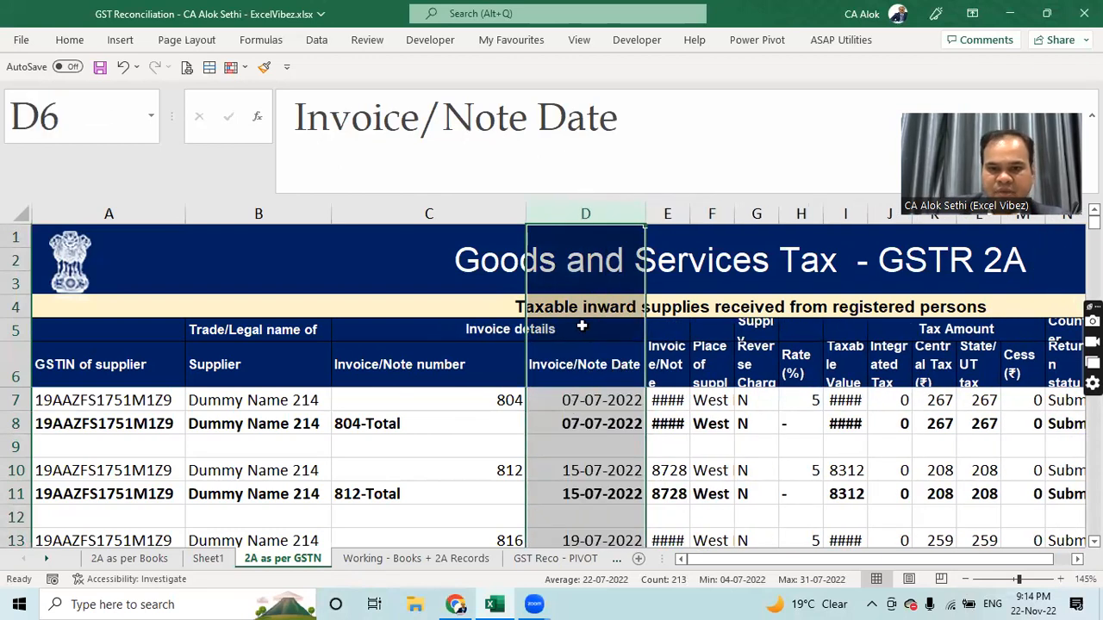
Step: Turn text wrapping off and back on for the whole header row 6
{"action": "left_click", "coordinate": [564, 368]}
{"action": "left_click", "coordinate": [8, 378]}
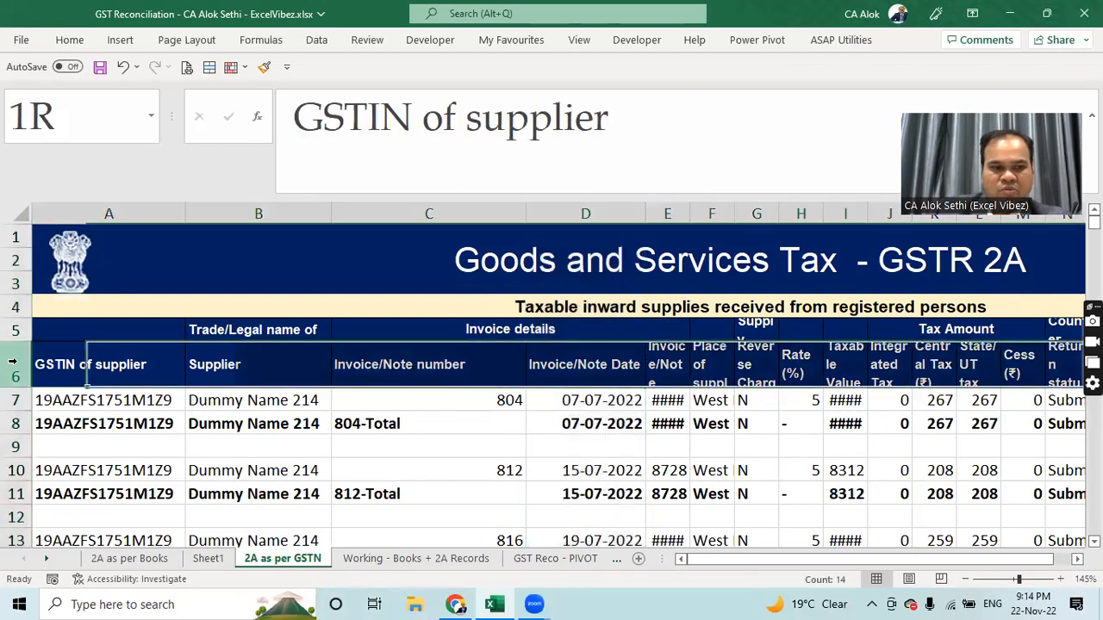
{"action": "left_click", "coordinate": [71, 43]}
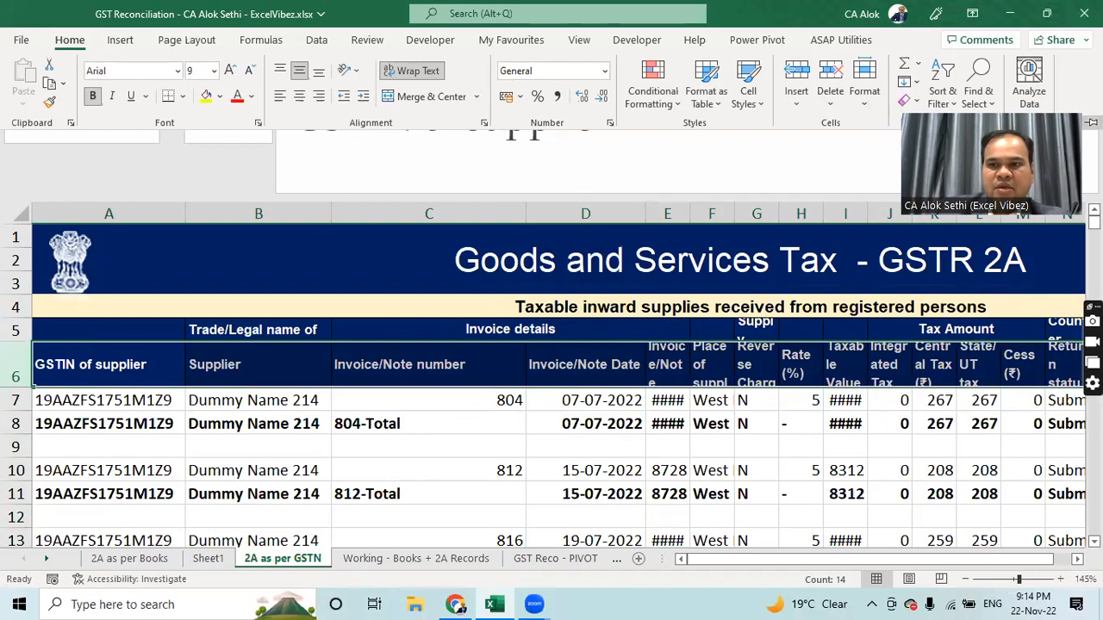
{"action": "left_click", "coordinate": [70, 43]}
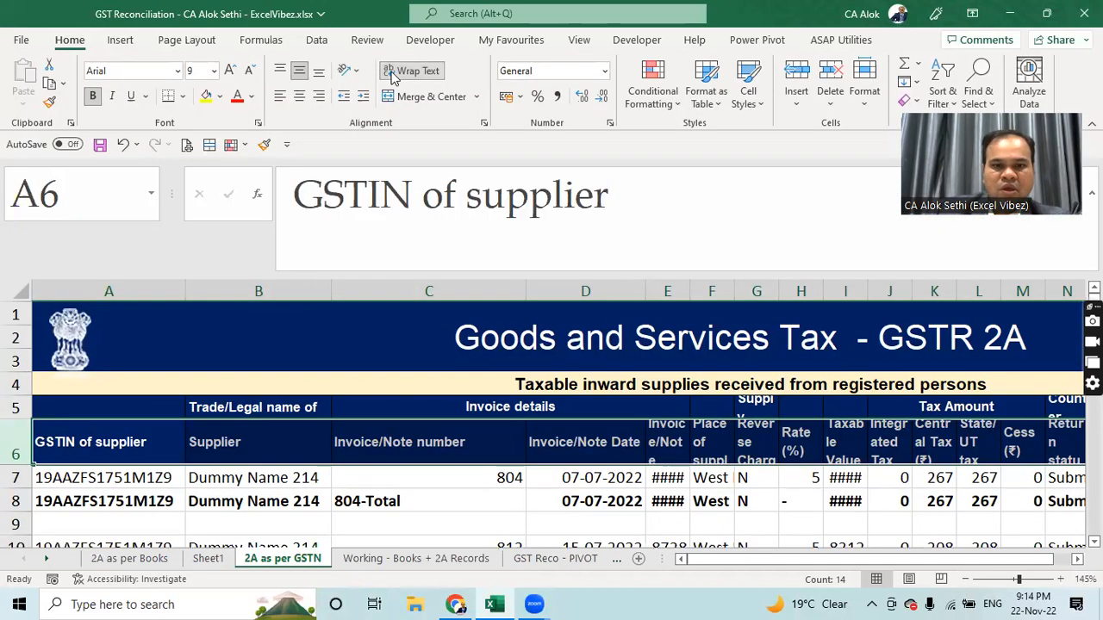
{"action": "left_click", "coordinate": [391, 73]}
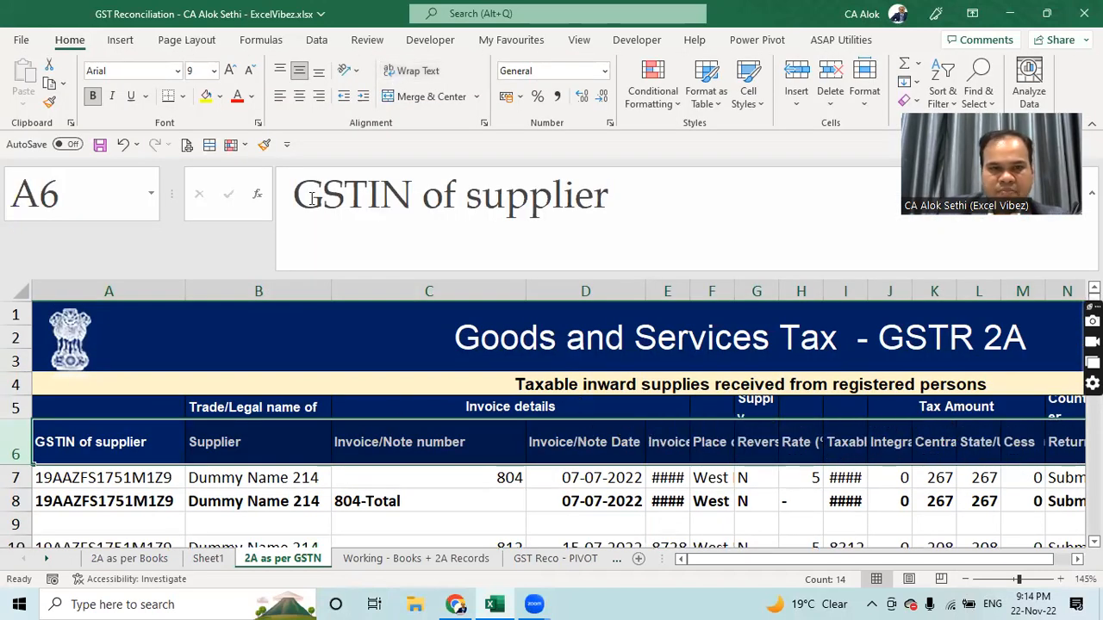
{"action": "left_click", "coordinate": [401, 73]}
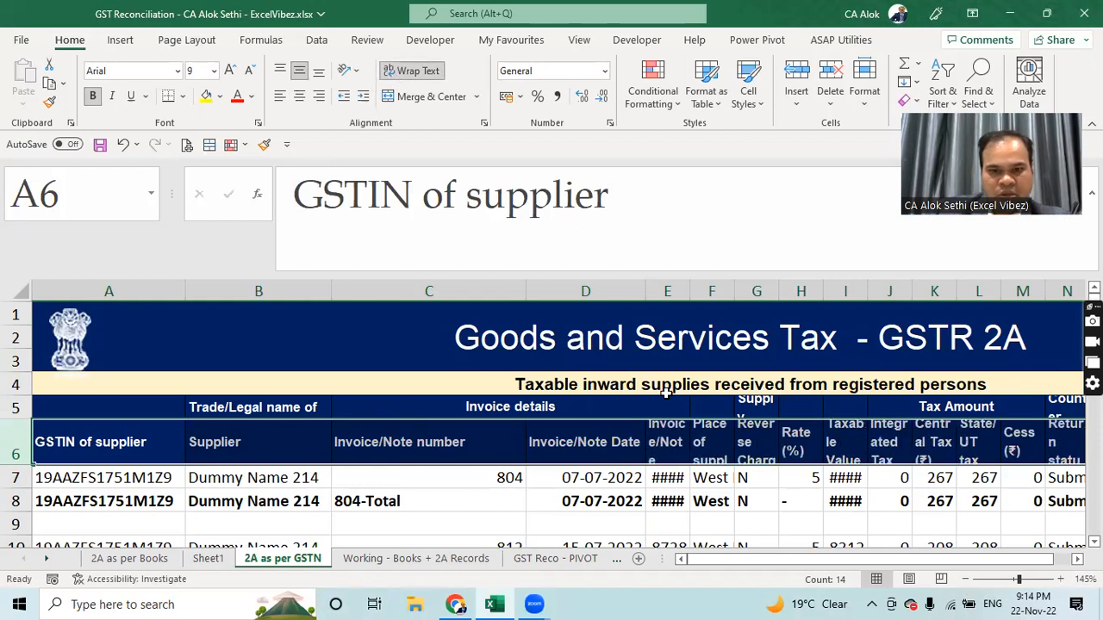
Step: Narrow the Invoice/Note Date column so its header wraps onto two lines, and widen the Invoice/Note Value column slightly
{"action": "left_click_drag", "start_coordinate": [690, 287], "coordinate": [619, 287]}
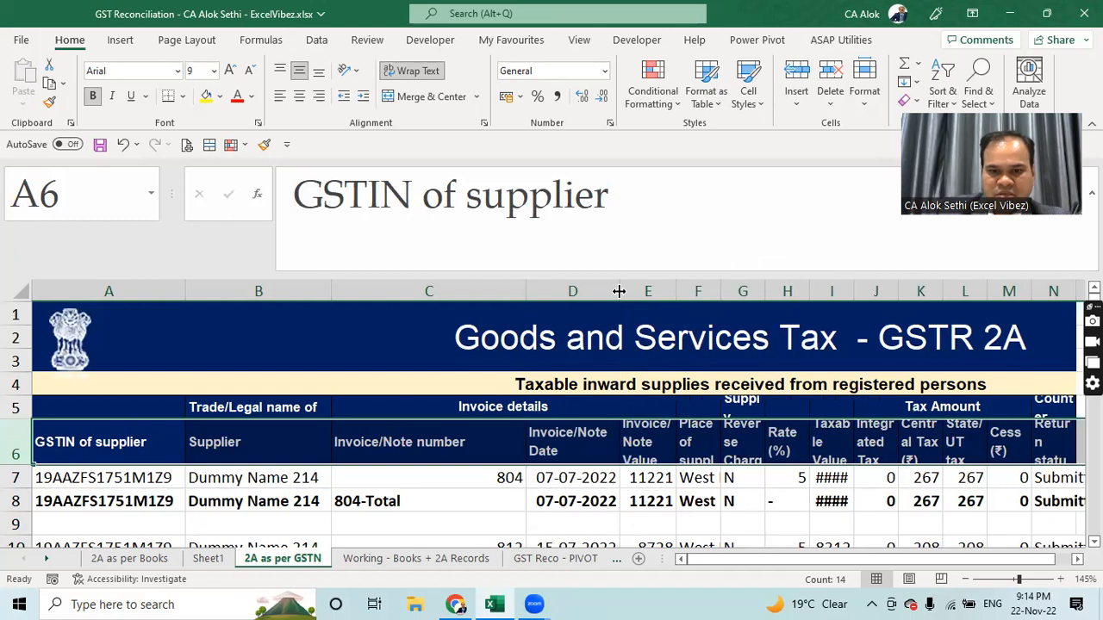
{"action": "left_click", "coordinate": [575, 523]}
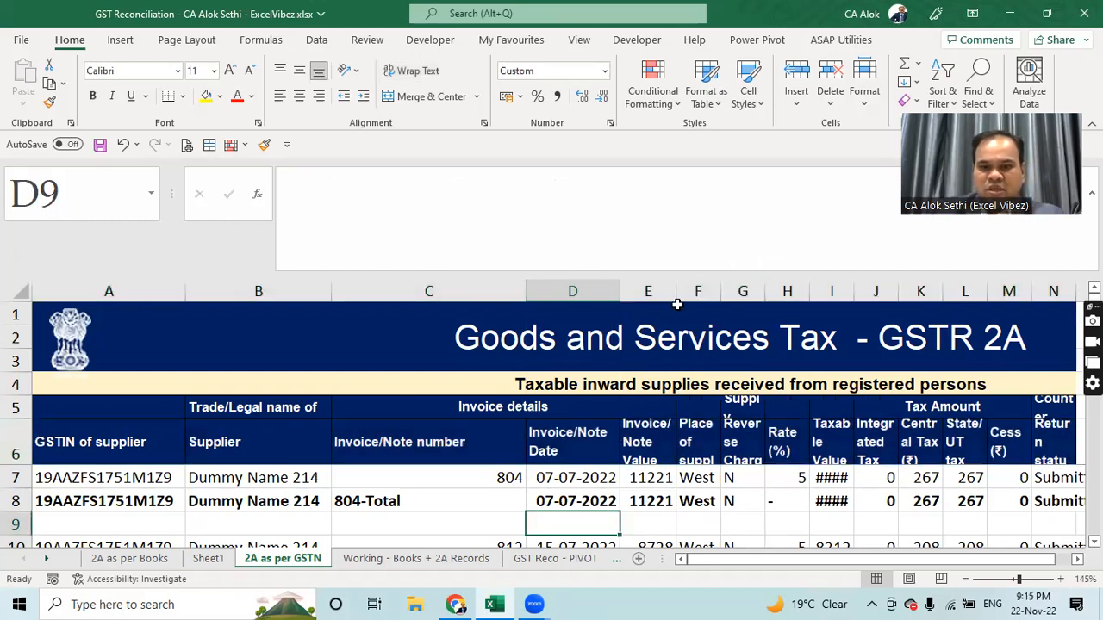
{"action": "left_click_drag", "start_coordinate": [677, 286], "coordinate": [687, 286]}
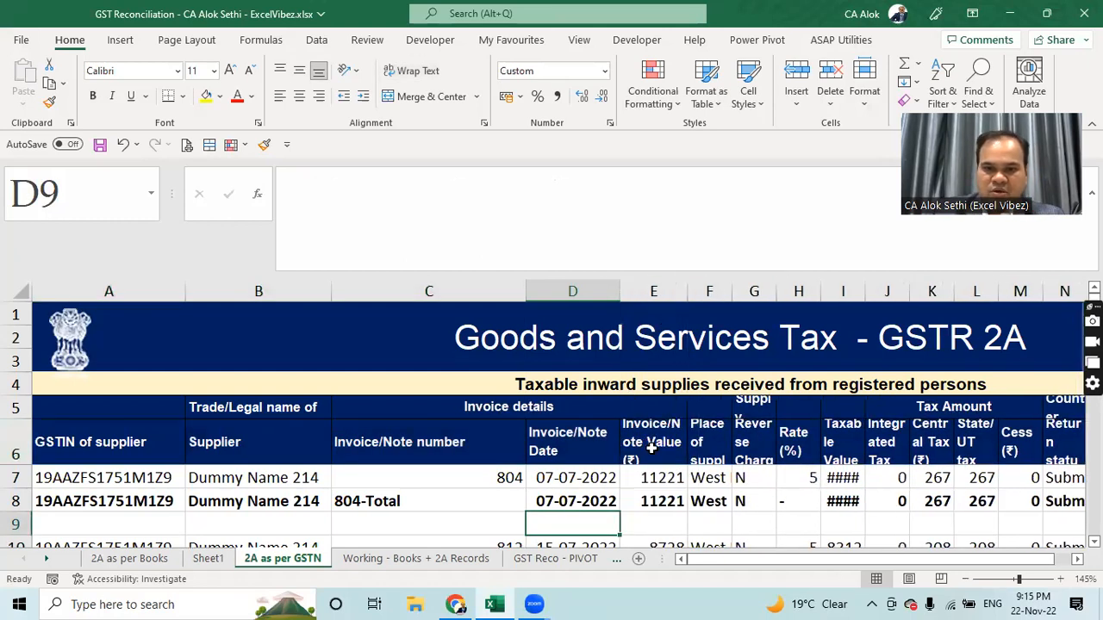
{"action": "left_click", "coordinate": [652, 446]}
{"action": "key", "text": "Down"}
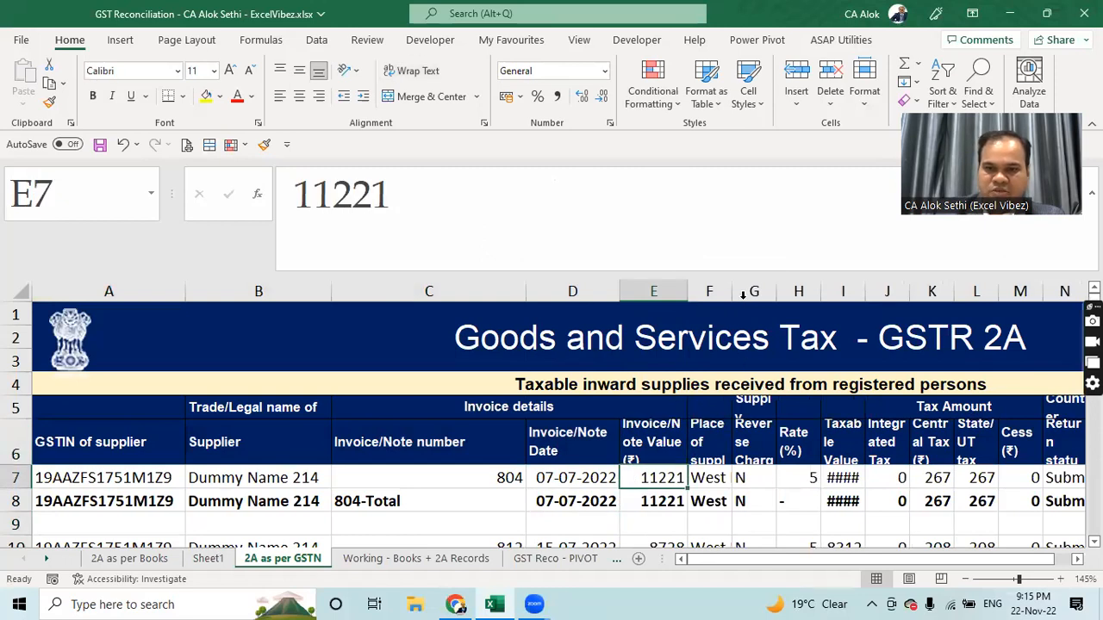
Step: Widen columns F to I, from Place of supply through Taxable Value, so the taxable amounts show in full
{"action": "left_click_drag", "start_coordinate": [735, 291], "coordinate": [939, 293]}
{"action": "left_click", "coordinate": [782, 449]}
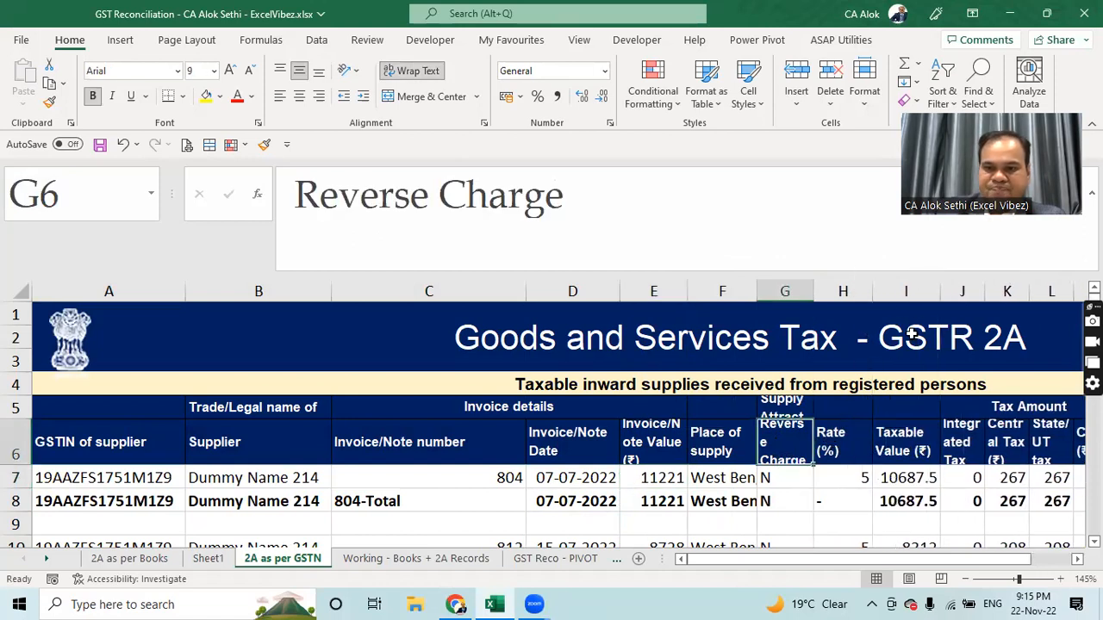
Step: Autofit the width of the Counter Party Return status column at the end of the table
{"action": "left_click", "coordinate": [977, 449]}
{"action": "key", "text": "Right"}
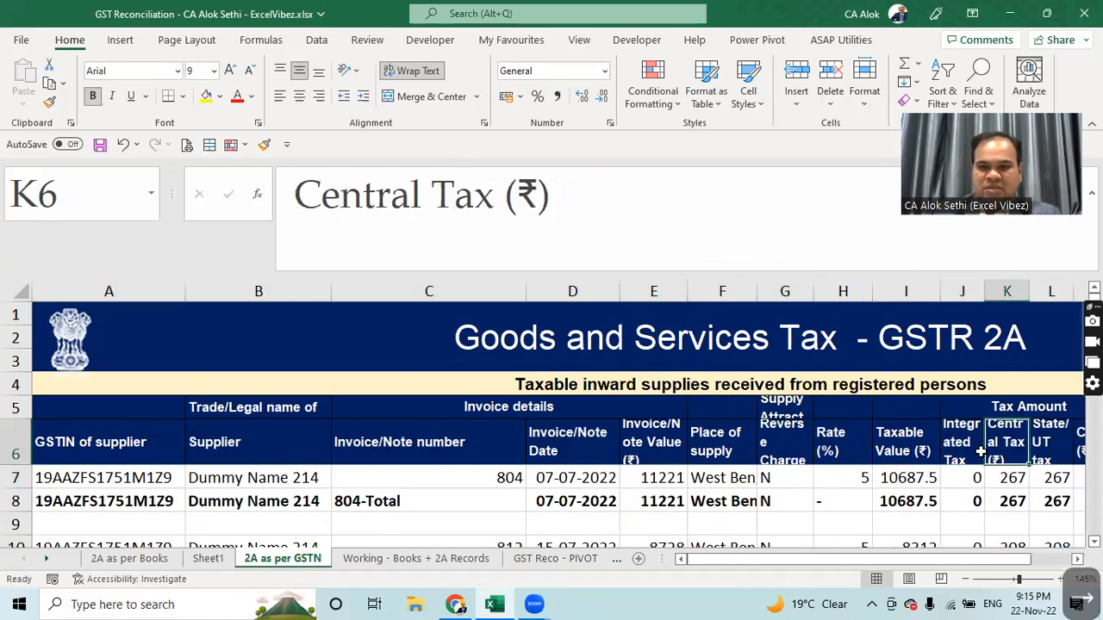
{"action": "key", "text": "Right"}
{"action": "key", "text": "Right"}
{"action": "key", "text": "Right"}
{"action": "key", "text": "Right"}
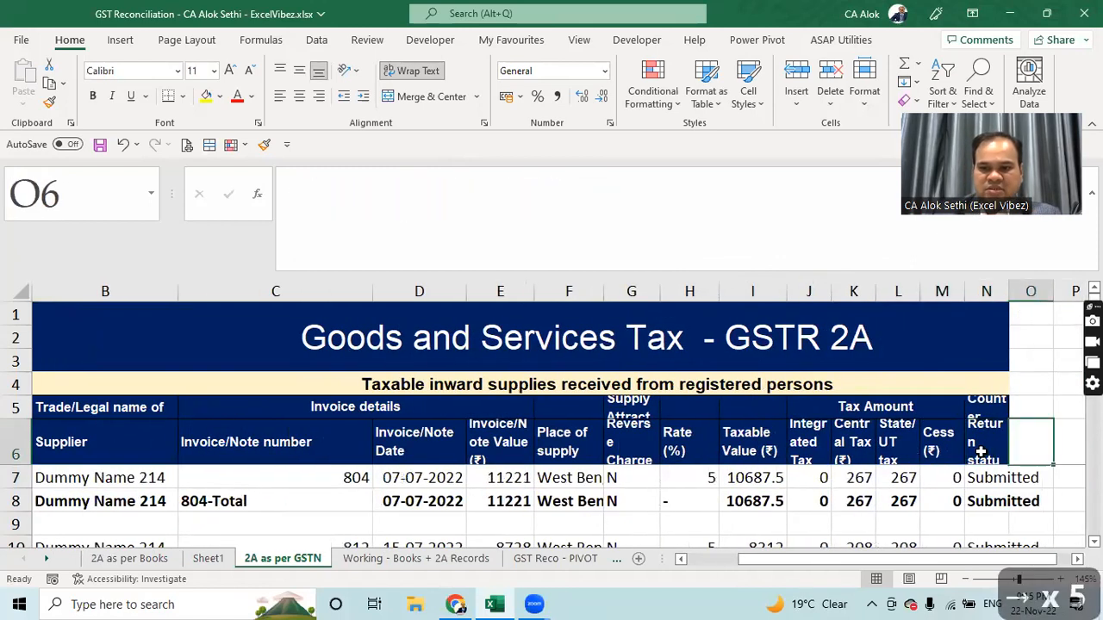
{"action": "double_click", "coordinate": [1008, 295]}
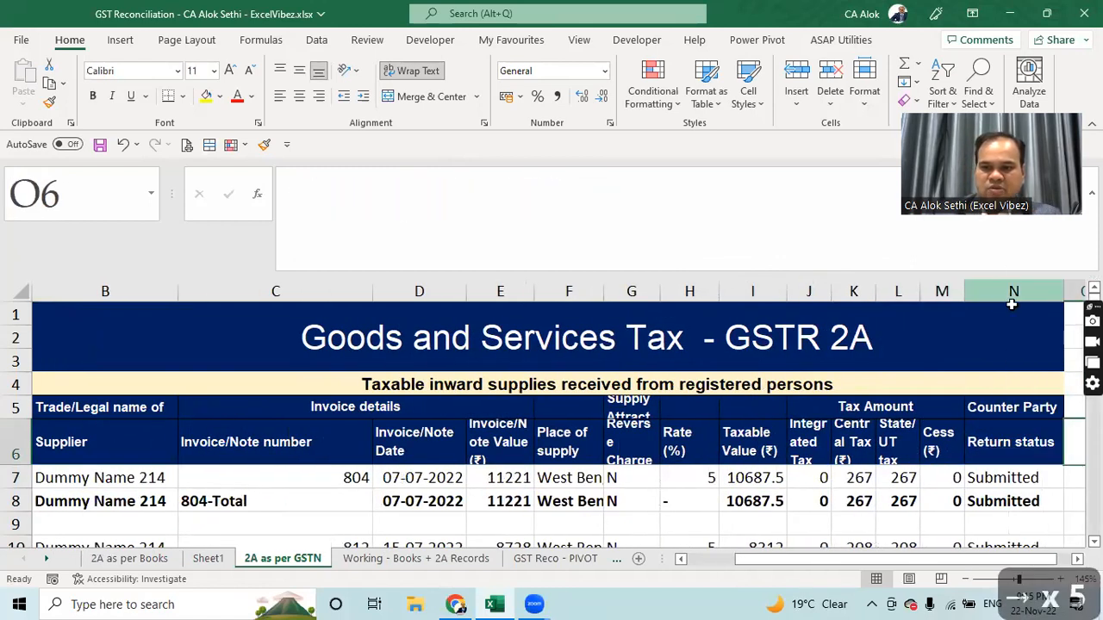
Step: Look through the Return status entries in column N down past row 50 and back up to the header
{"action": "left_click", "coordinate": [1031, 450]}
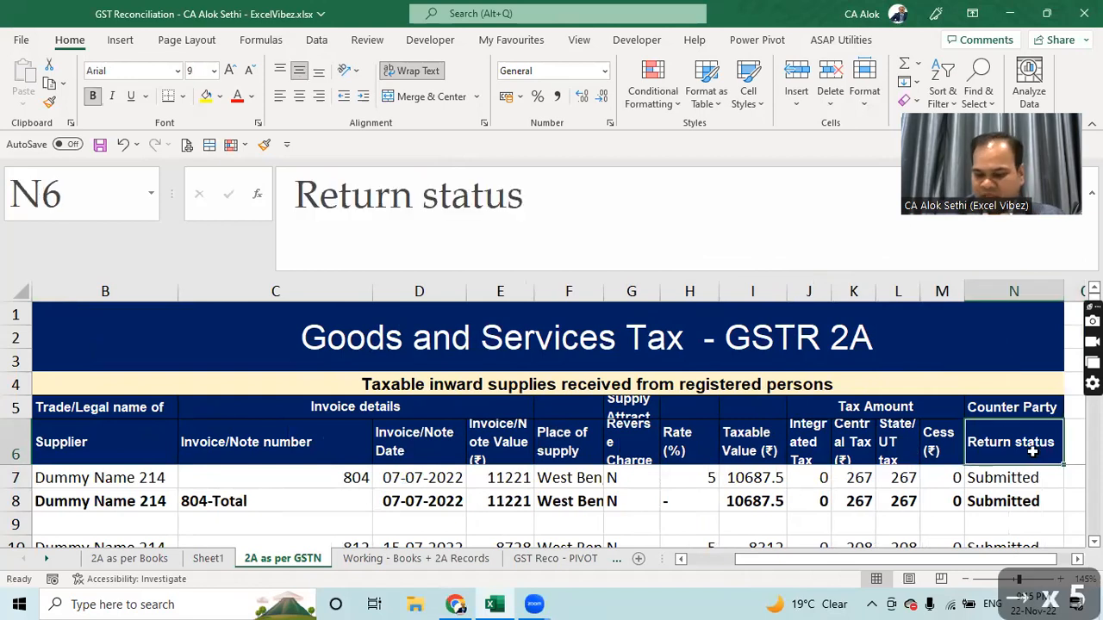
{"action": "key", "text": "Down"}
{"action": "key", "text": "Down"}
{"action": "key", "text": "Down"}
{"action": "key", "text": "Down"}
{"action": "key", "text": "Down"}
{"action": "key", "text": "Down"}
{"action": "key", "text": "Down"}
{"action": "key", "text": "Down"}
{"action": "key", "text": "Down"}
{"action": "key", "text": "Down"}
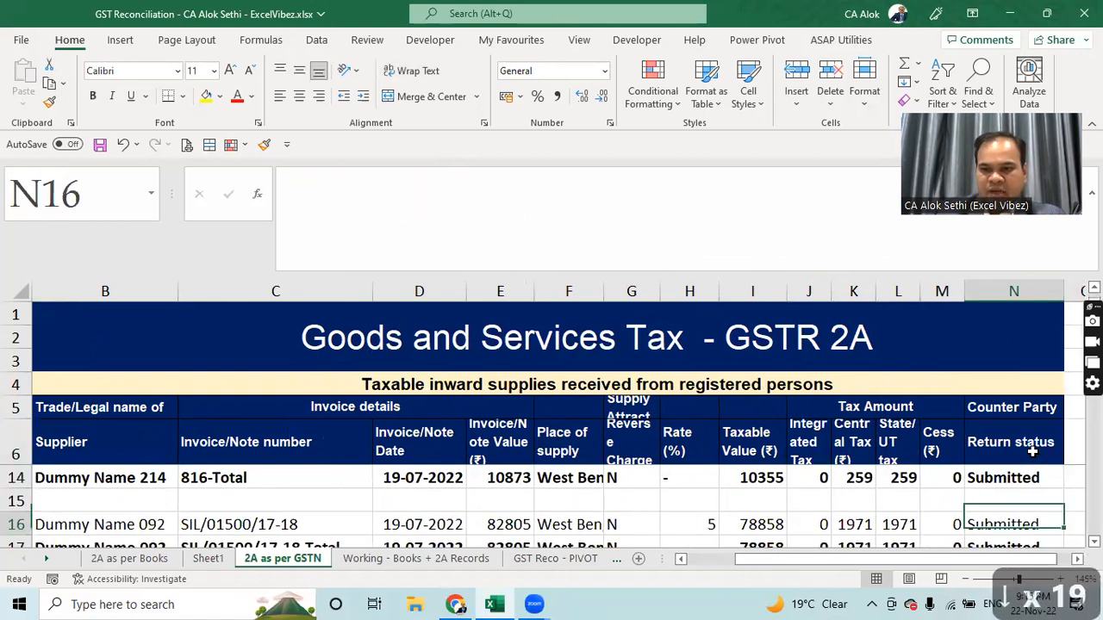
{"action": "key", "text": "Down"}
{"action": "key", "text": "Down"}
{"action": "key", "text": "Down"}
{"action": "key", "text": "Down"}
{"action": "key", "text": "Down"}
{"action": "key", "text": "Down"}
{"action": "key", "text": "Down"}
{"action": "key", "text": "Down"}
{"action": "key", "text": "Down"}
{"action": "key", "text": "Down"}
{"action": "key", "text": "Down"}
{"action": "key", "text": "Down"}
{"action": "key", "text": "Down"}
{"action": "key", "text": "Down"}
{"action": "key", "text": "Down"}
{"action": "key", "text": "Down"}
{"action": "key", "text": "Down"}
{"action": "key", "text": "Down"}
{"action": "key", "text": "Down"}
{"action": "key", "text": "Down"}
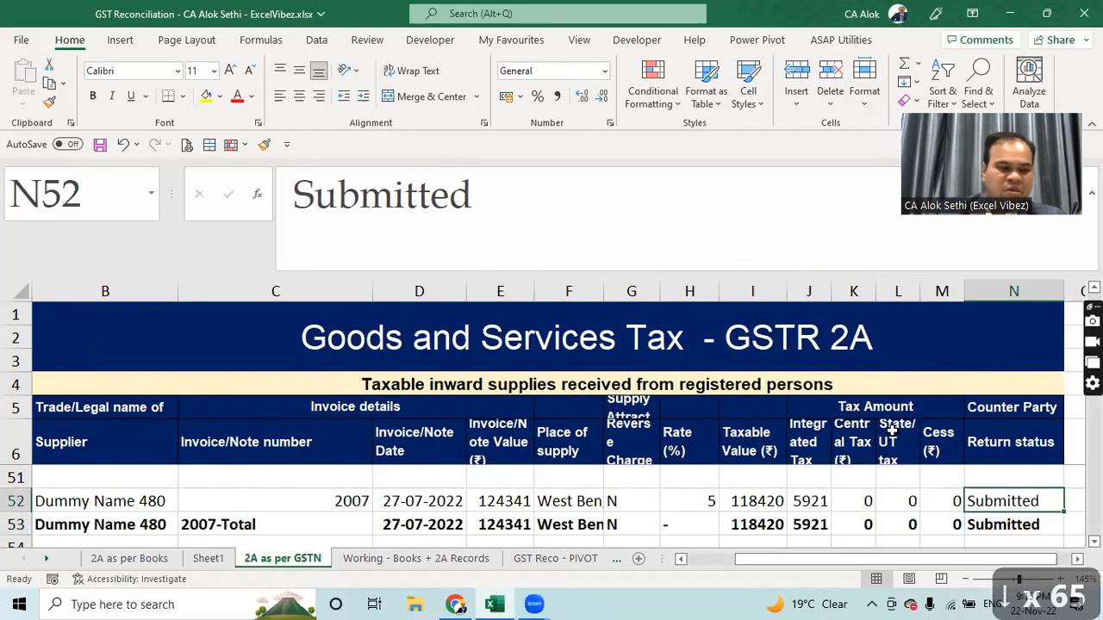
{"action": "key", "text": "Up"}
{"action": "key", "text": "Up"}
{"action": "key", "text": "Up"}
{"action": "key", "text": "Up"}
{"action": "key", "text": "Up"}
{"action": "key", "text": "Up"}
{"action": "key", "text": "Up"}
{"action": "key", "text": "Up"}
{"action": "key", "text": "Up"}
{"action": "key", "text": "Up"}
{"action": "key", "text": "Up"}
{"action": "key", "text": "Up"}
{"action": "key", "text": "Up"}
{"action": "key", "text": "Up"}
{"action": "key", "text": "Up"}
{"action": "key", "text": "Up"}
{"action": "key", "text": "Up"}
{"action": "key", "text": "Up"}
{"action": "key", "text": "Up"}
{"action": "key", "text": "Up"}
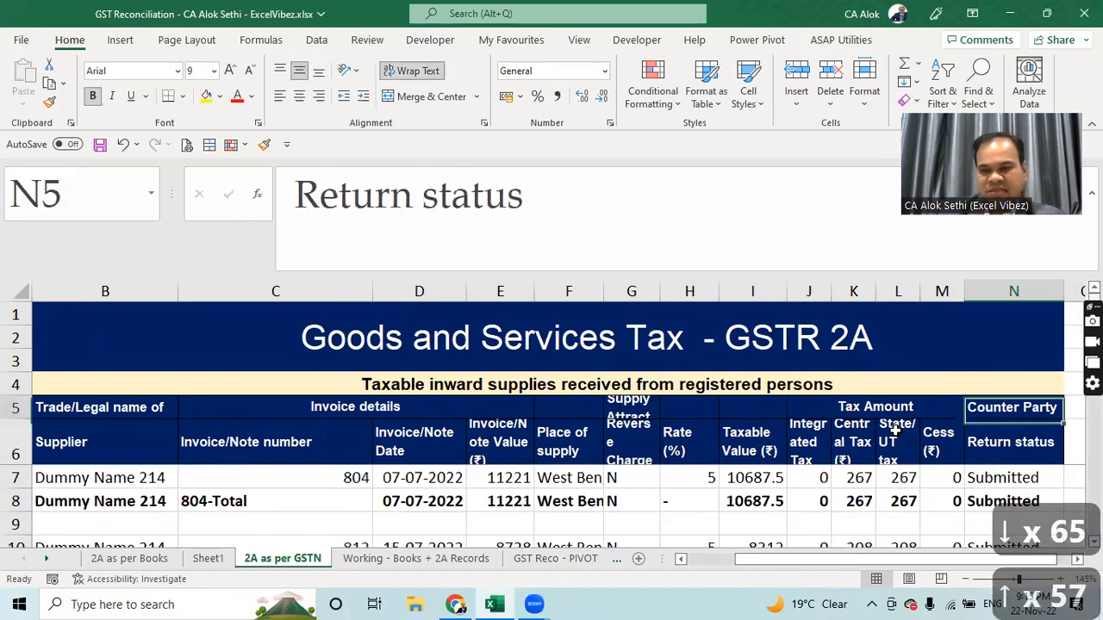
{"action": "key", "text": "Up"}
{"action": "key", "text": "Up"}
{"action": "key", "text": "Up"}
{"action": "key", "text": "Up"}
{"action": "key", "text": "Up"}
{"action": "key", "text": "Up"}
{"action": "key", "text": "Up"}
{"action": "key", "text": "Up"}
{"action": "key", "text": "Up"}
{"action": "key", "text": "Up"}
{"action": "key", "text": "Up"}
{"action": "key", "text": "Up"}
{"action": "key", "text": "Up"}
{"action": "key", "text": "Up"}
{"action": "key", "text": "Up"}
Step: Delete the Cess and Counter Party Return status columns
{"action": "left_click_drag", "start_coordinate": [937, 287], "coordinate": [993, 291]}
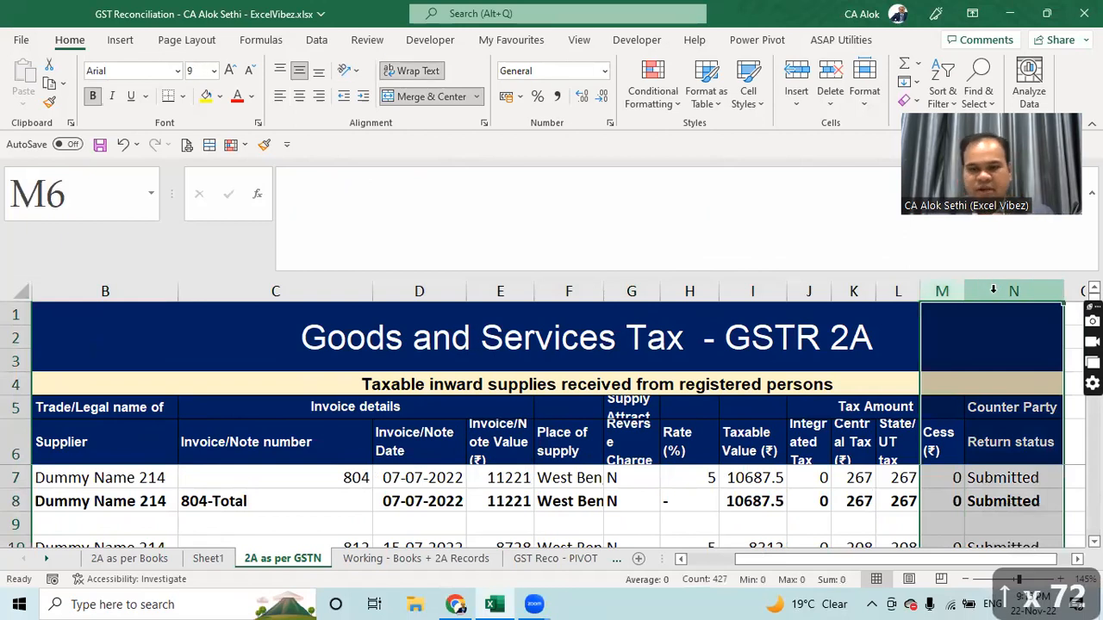
{"action": "key", "text": "ctrl+minus"}
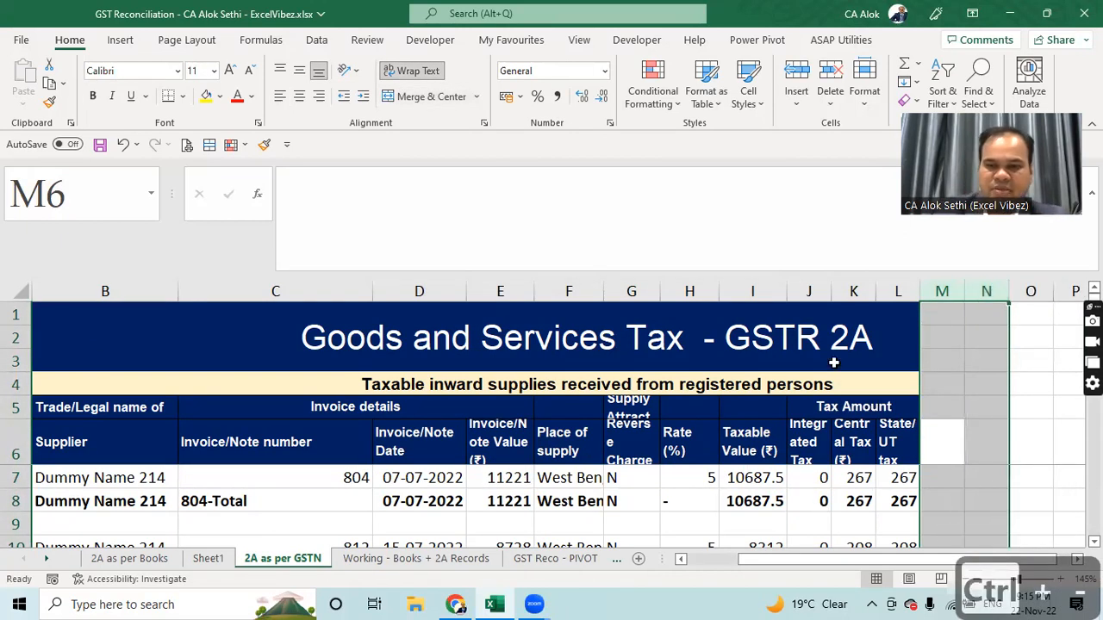
Step: Widen the Integrated Tax column so its header fits, and narrow the Invoice/Note number column so its header wraps
{"action": "left_click_drag", "start_coordinate": [831, 290], "coordinate": [865, 291]}
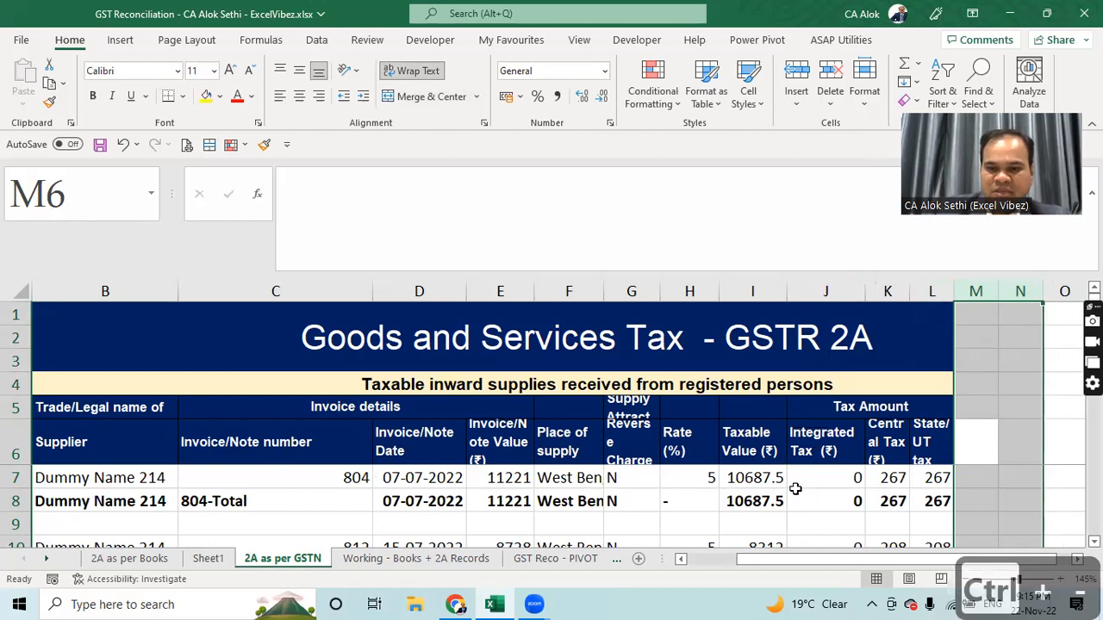
{"action": "left_click_drag", "start_coordinate": [780, 561], "coordinate": [672, 577]}
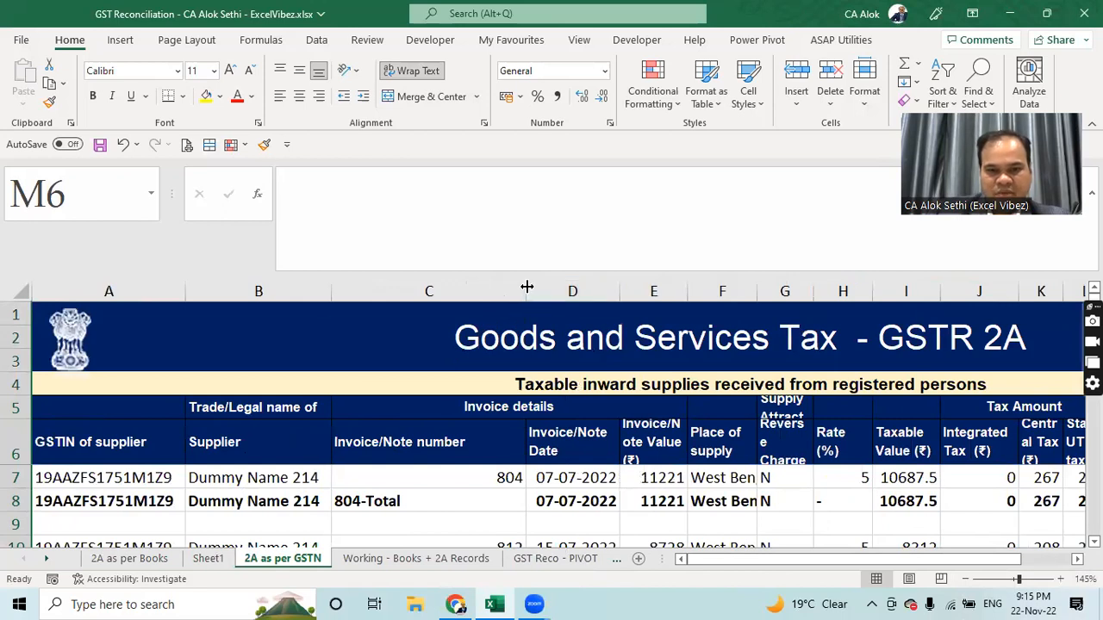
{"action": "left_click_drag", "start_coordinate": [526, 287], "coordinate": [446, 291]}
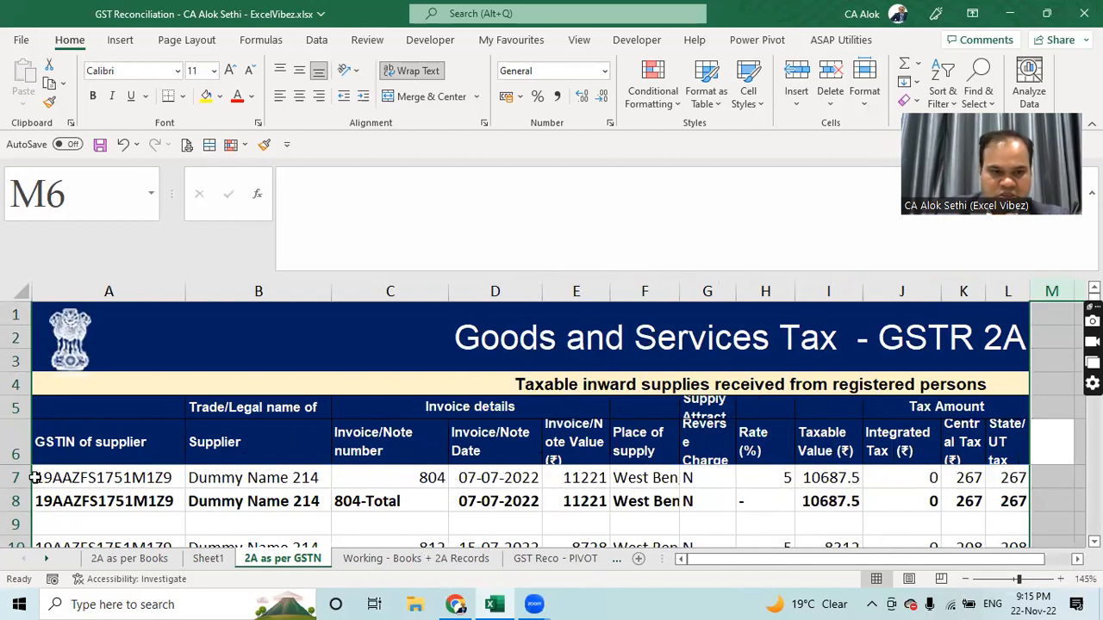
Step: Increase the height of header row 6 to fit three lines of text, and check the wrapped headings
{"action": "left_click_drag", "start_coordinate": [17, 470], "coordinate": [17, 485]}
{"action": "left_click", "coordinate": [771, 431]}
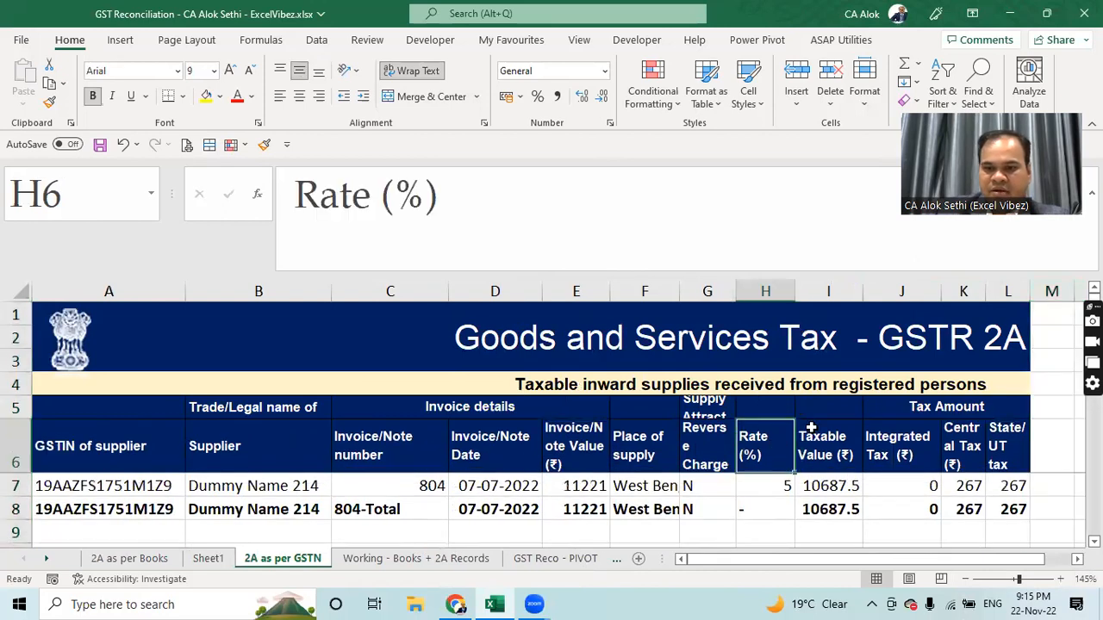
{"action": "left_click", "coordinate": [859, 449]}
{"action": "left_click", "coordinate": [900, 448]}
{"action": "left_click", "coordinate": [937, 448]}
{"action": "left_click", "coordinate": [986, 452]}
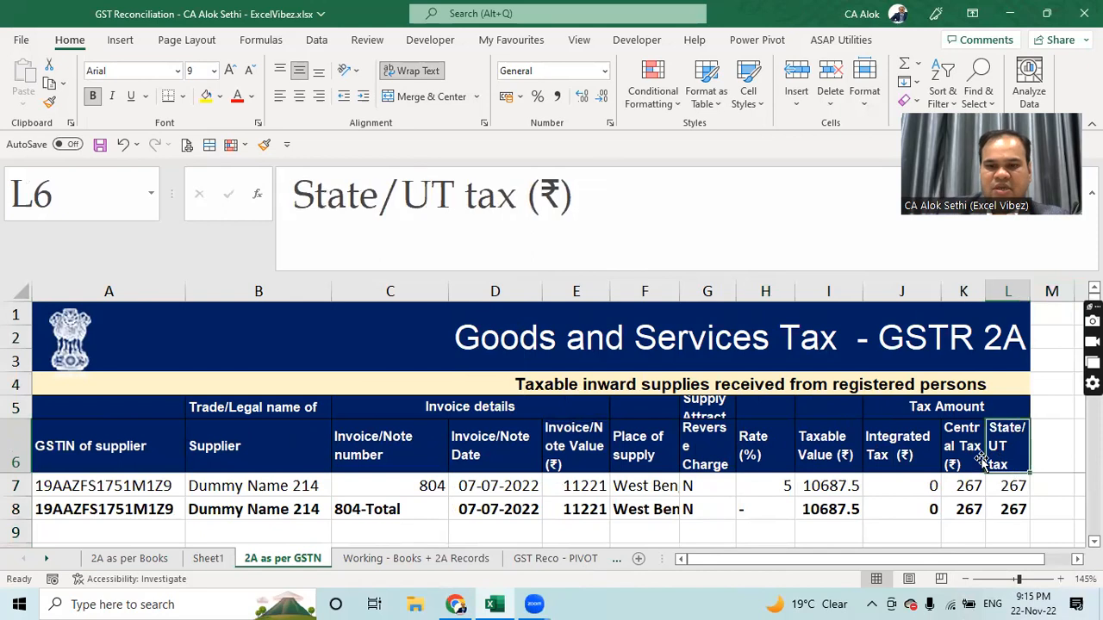
{"action": "left_click", "coordinate": [707, 495]}
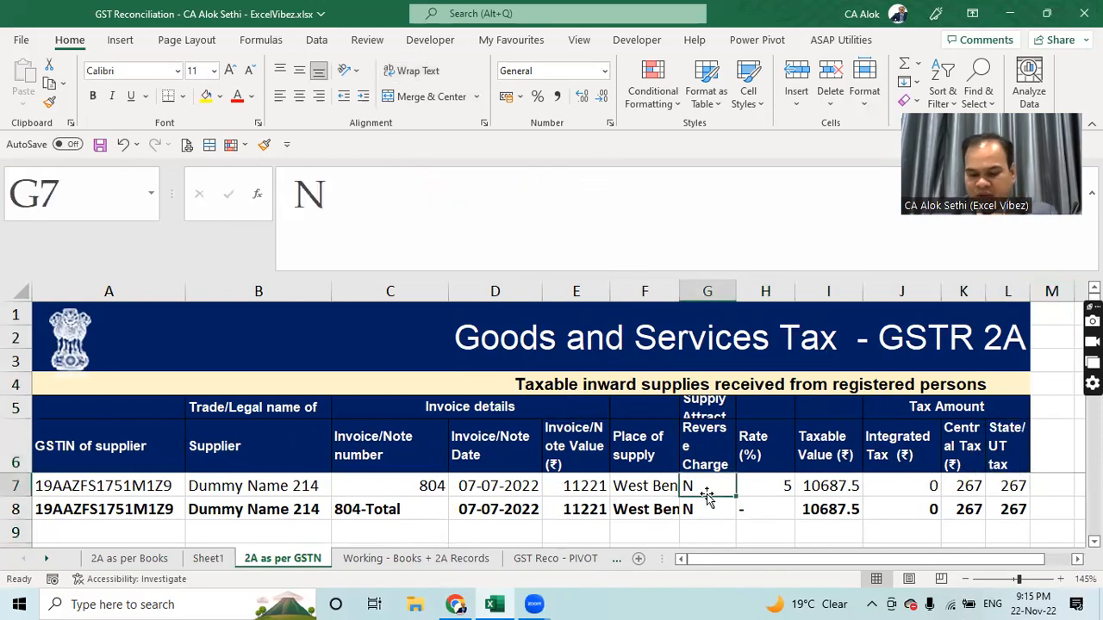
Step: Select the 2A data from the GSTIN of supplier header across to the State/UT tax column and down past row 200
{"action": "left_click", "coordinate": [67, 445]}
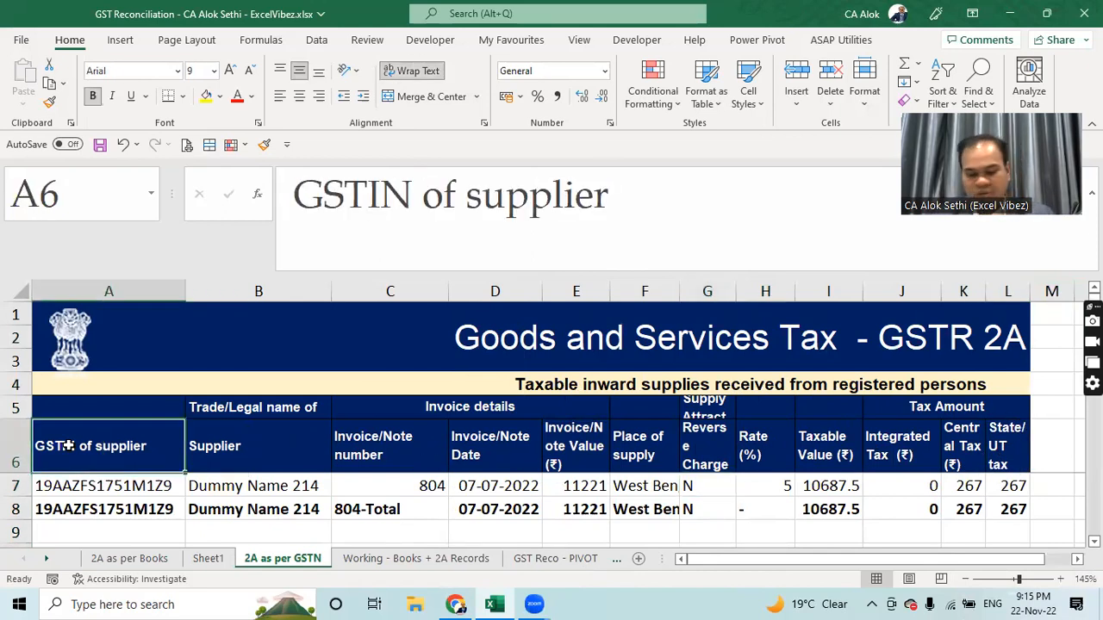
{"action": "key", "text": "ctrl+shift+Down"}
{"action": "key", "text": "ctrl+shift+Right"}
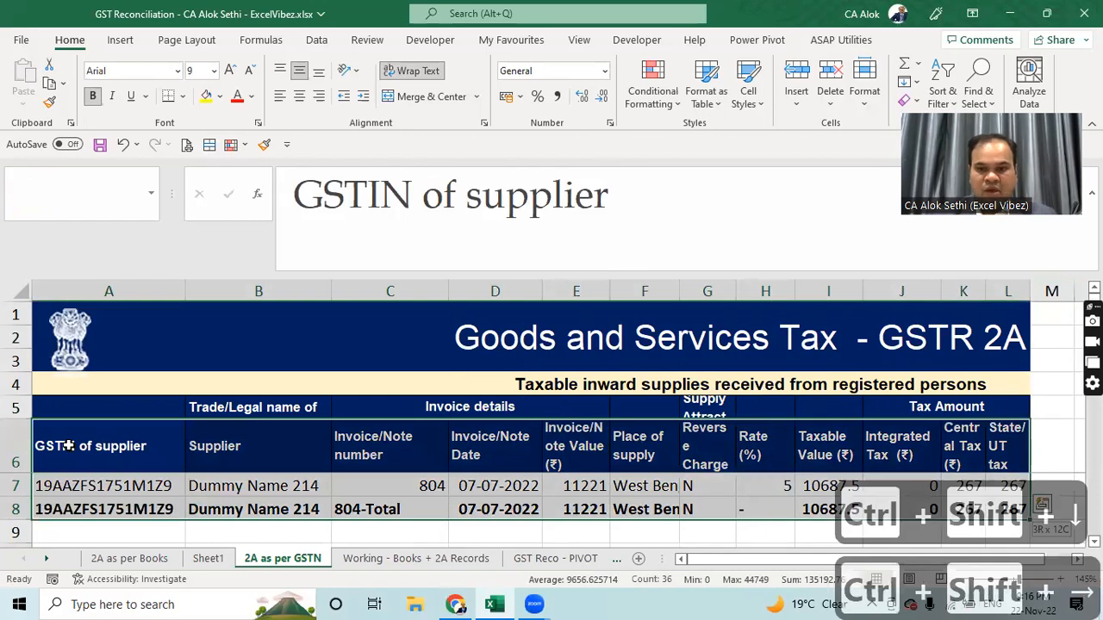
{"action": "key", "text": "ctrl+shift+Down"}
{"action": "key", "text": "ctrl+shift+Down"}
{"action": "key", "text": "ctrl+shift+Down"}
{"action": "key", "text": "ctrl+shift+Down"}
{"action": "key", "text": "ctrl+shift+Down"}
{"action": "key", "text": "ctrl+shift+Down"}
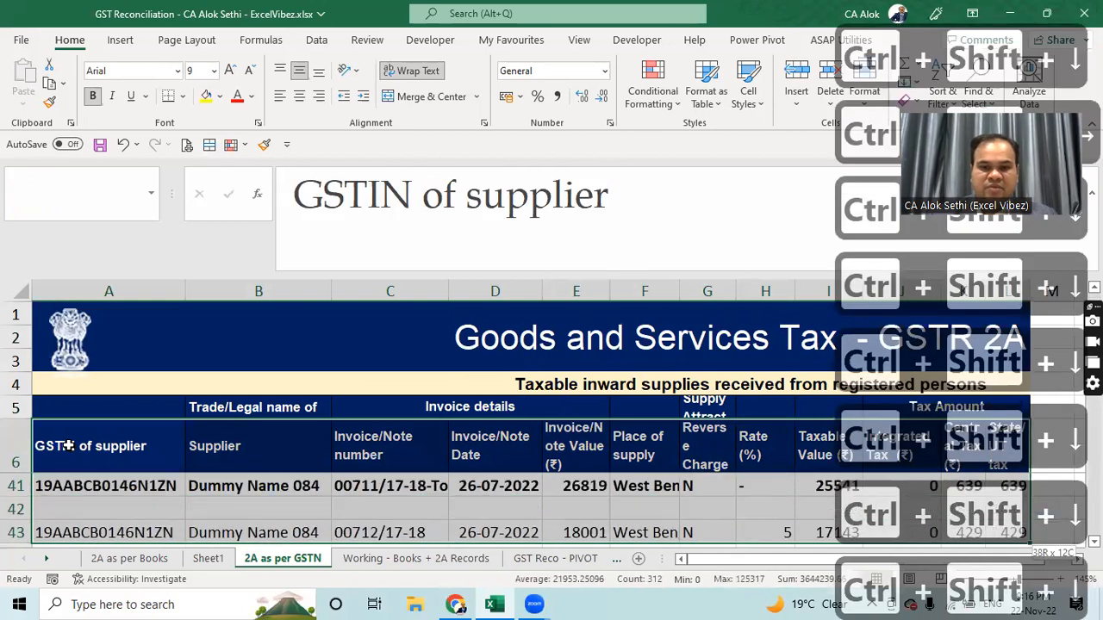
{"action": "key", "text": "ctrl+shift+Down"}
{"action": "key", "text": "ctrl+shift+Down"}
{"action": "key", "text": "ctrl+shift+Down"}
{"action": "key", "text": "ctrl+shift+Down"}
{"action": "key", "text": "ctrl+shift+Down"}
{"action": "key", "text": "ctrl+shift+Down"}
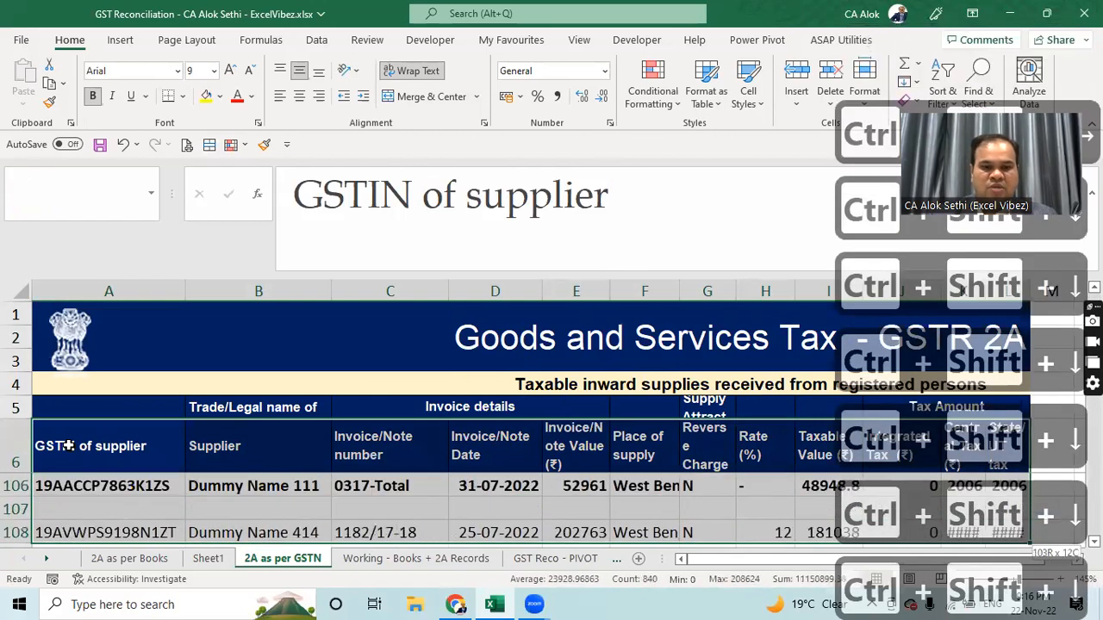
{"action": "key", "text": "ctrl+shift+Down"}
{"action": "key", "text": "ctrl+shift+Down"}
{"action": "key", "text": "ctrl+shift+Down"}
{"action": "key", "text": "ctrl+shift+Down"}
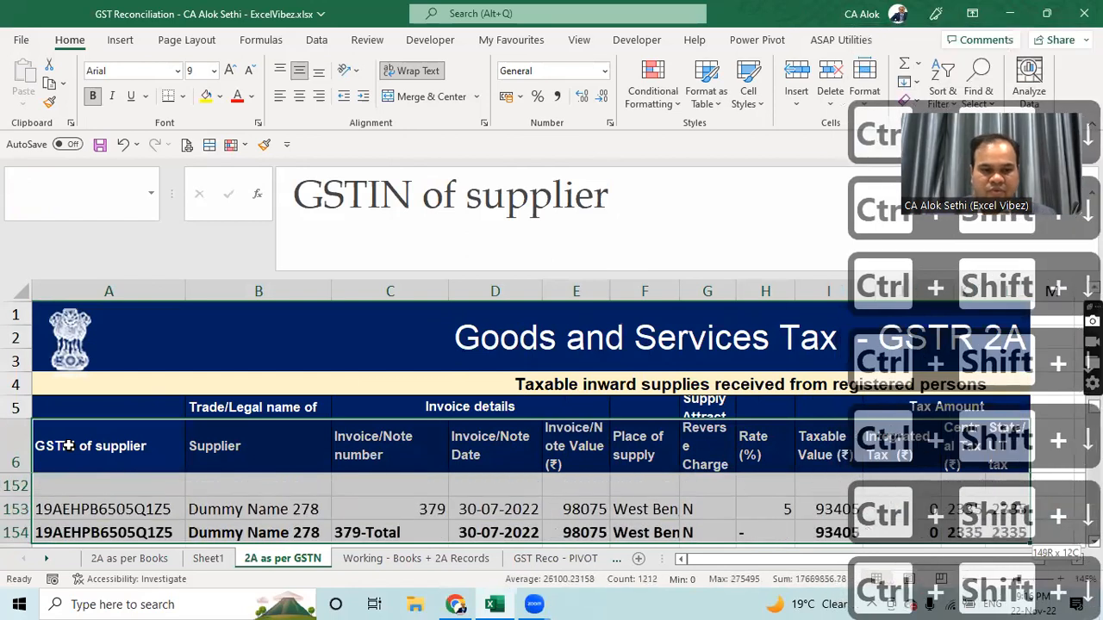
{"action": "key", "text": "ctrl+shift+Down"}
{"action": "key", "text": "ctrl+shift+Down"}
{"action": "key", "text": "ctrl+shift+Down"}
{"action": "key", "text": "ctrl+shift+Down"}
{"action": "key", "text": "ctrl+shift+Down"}
{"action": "key", "text": "ctrl+shift+Down"}
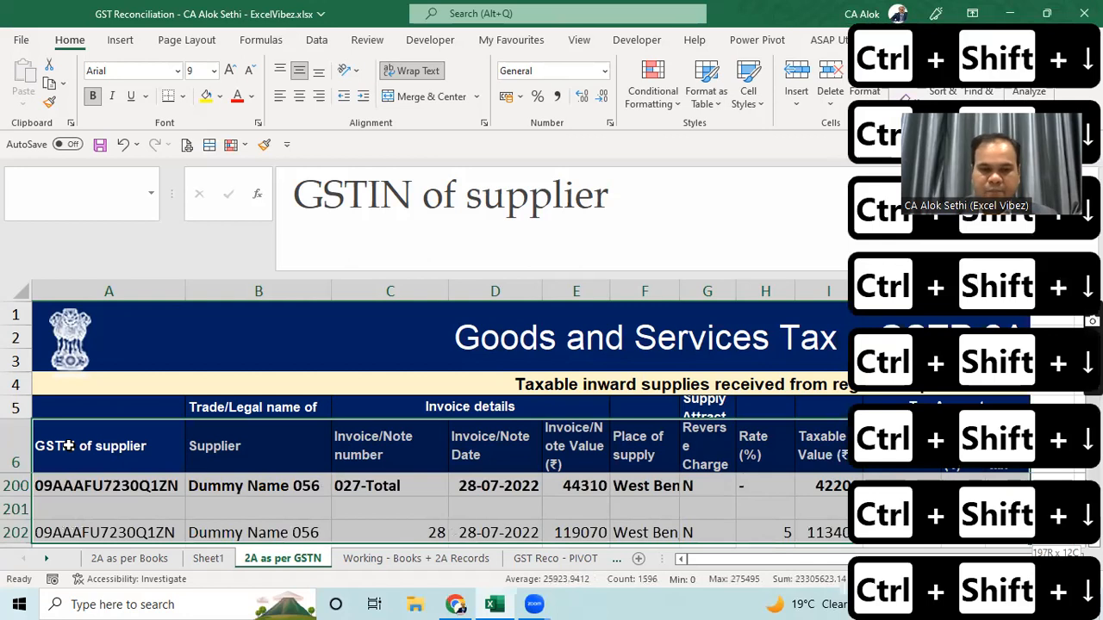
Step: Group the 2A as per GSTN sheet with the Working - Books + 2A Records and GST Reco - PIVOT sheets
{"action": "key", "text": "ctrl+shift+Page_Down"}
{"action": "key", "text": "ctrl+shift+Page_Down"}
{"action": "key", "text": "ctrl+shift+Page_Up"}
{"action": "key", "text": "ctrl+shift+Page_Up"}
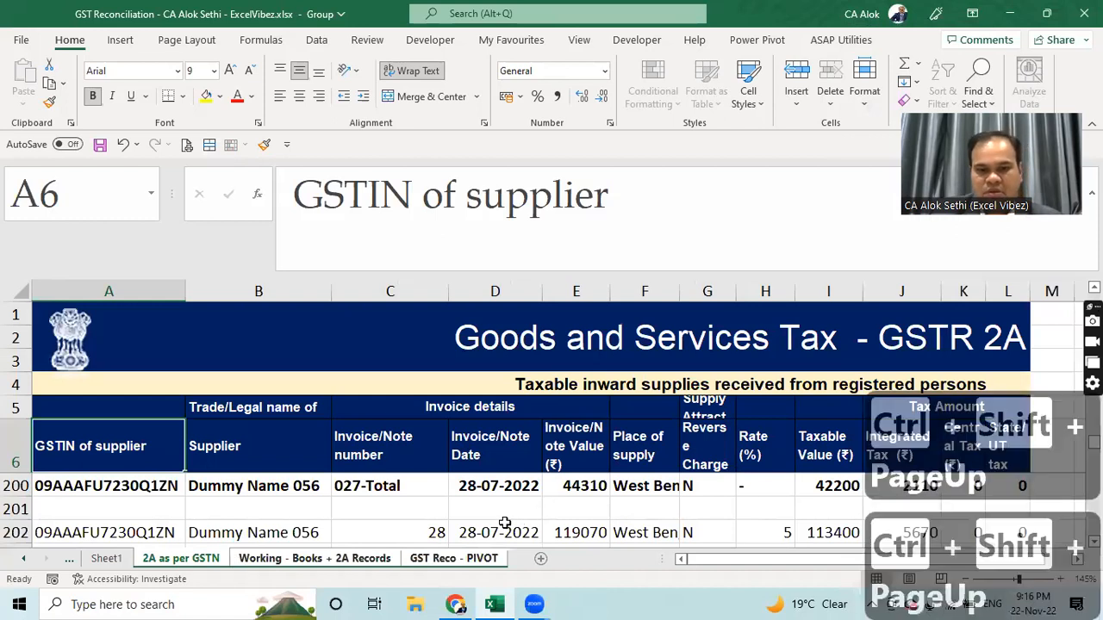
{"action": "left_click", "coordinate": [437, 505]}
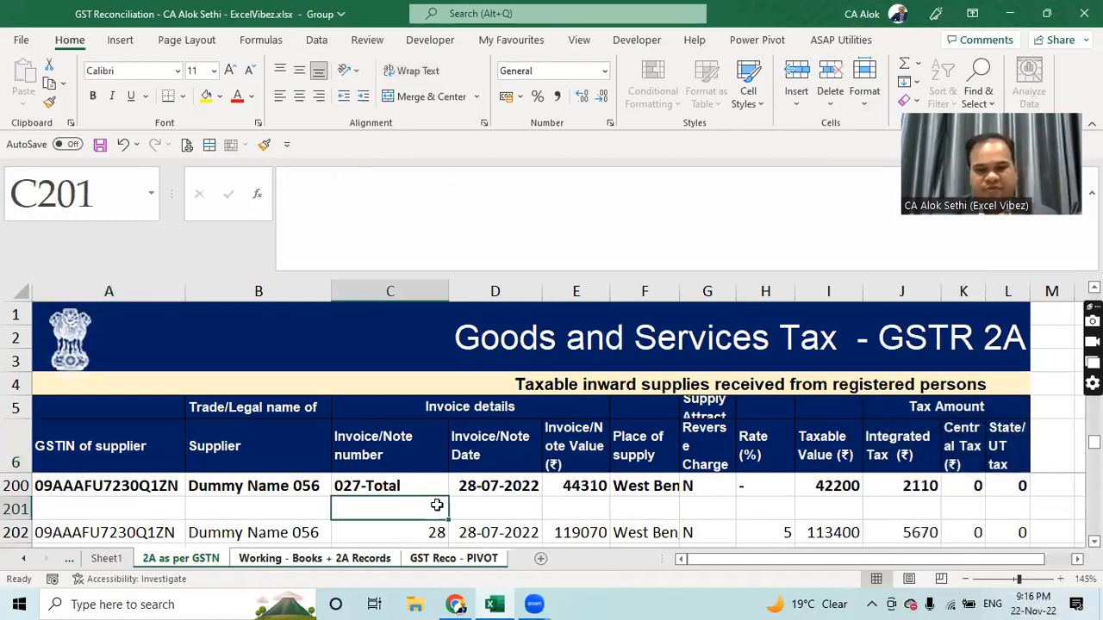
Step: Try to apply a filter to the row 6 headers from GSTIN of supplier through State/UT tax
{"action": "left_click", "coordinate": [97, 442]}
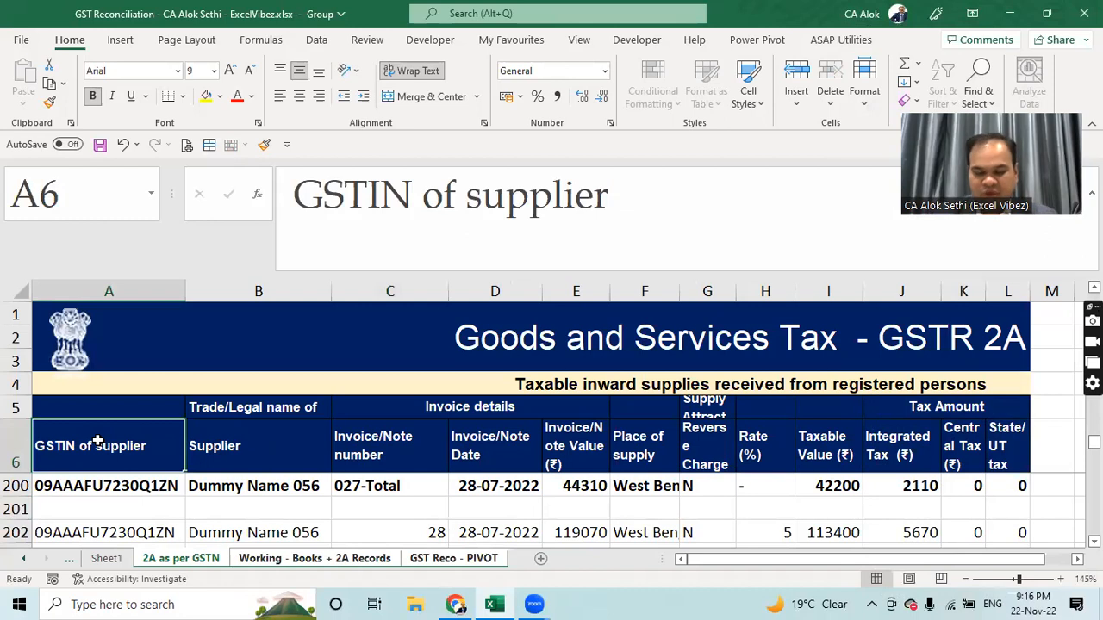
{"action": "key", "text": "ctrl+shift+Down"}
{"action": "key", "text": "ctrl+shift+Down"}
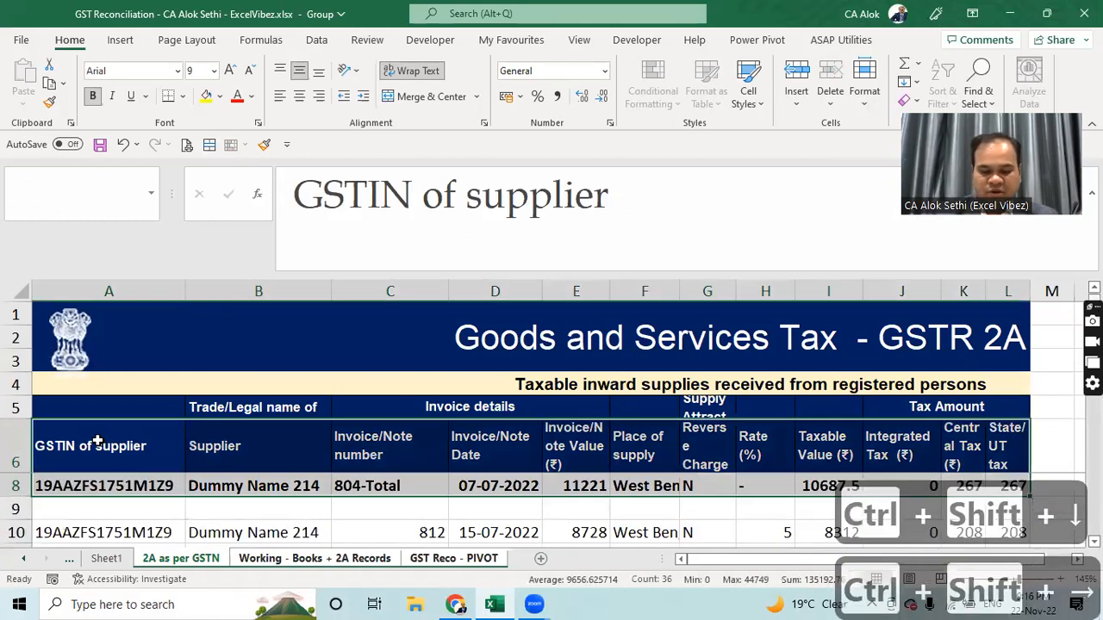
{"action": "key", "text": "ctrl+shift+Down"}
{"action": "left_click_drag", "start_coordinate": [97, 442], "coordinate": [1016, 465]}
{"action": "key", "text": "ctrl+shift+l"}
{"action": "key", "text": "alt+d"}
{"action": "key", "text": "f"}
{"action": "key", "text": "f"}
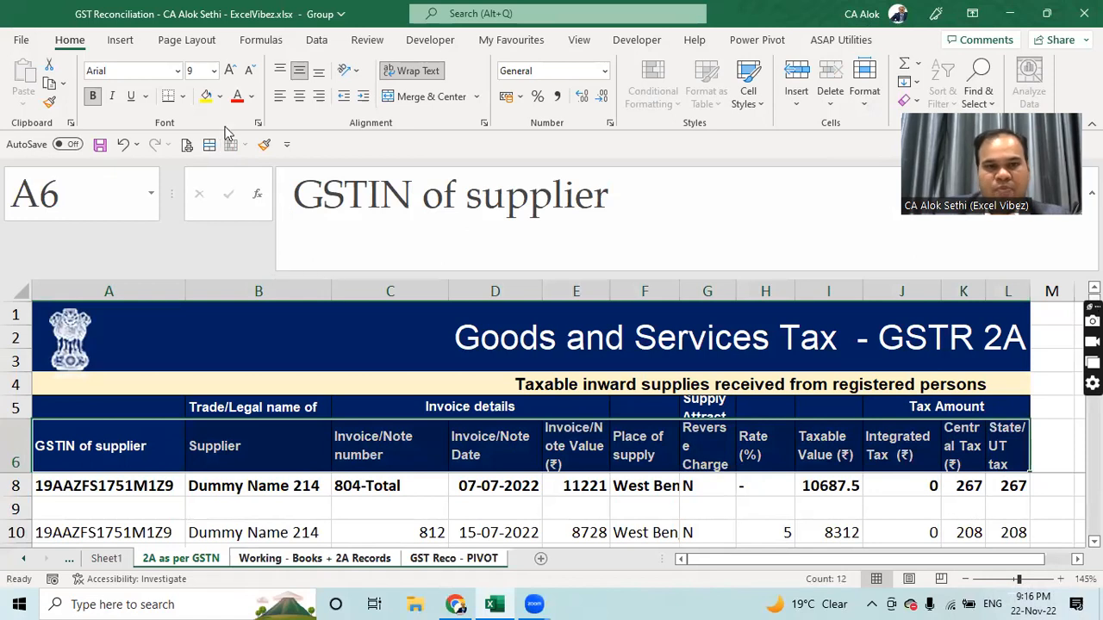
{"action": "left_click", "coordinate": [319, 45]}
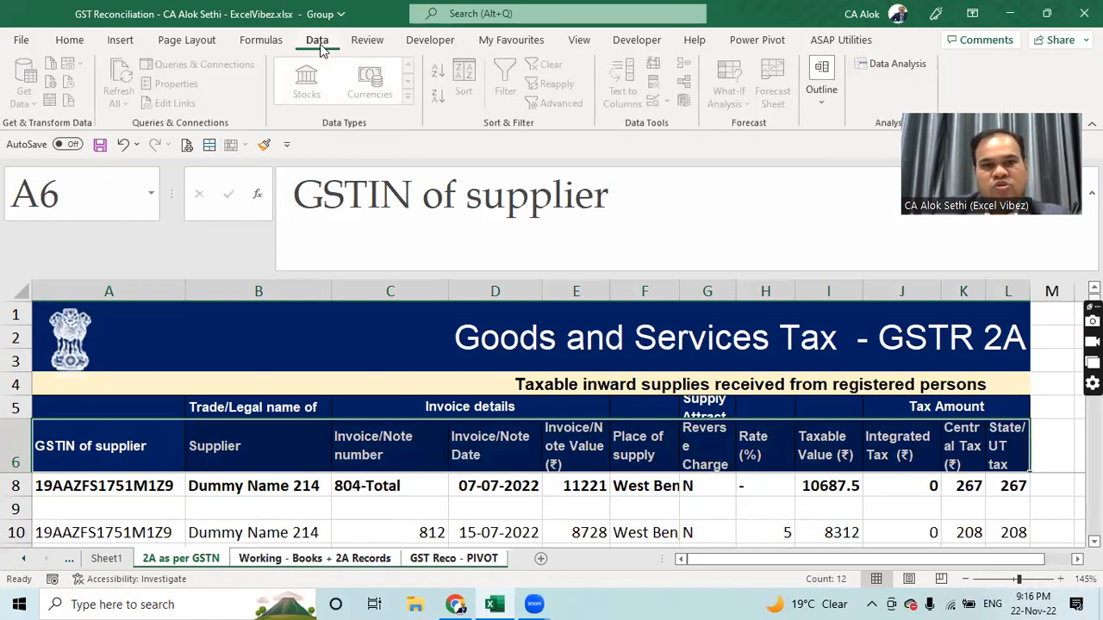
{"action": "left_click", "coordinate": [62, 43]}
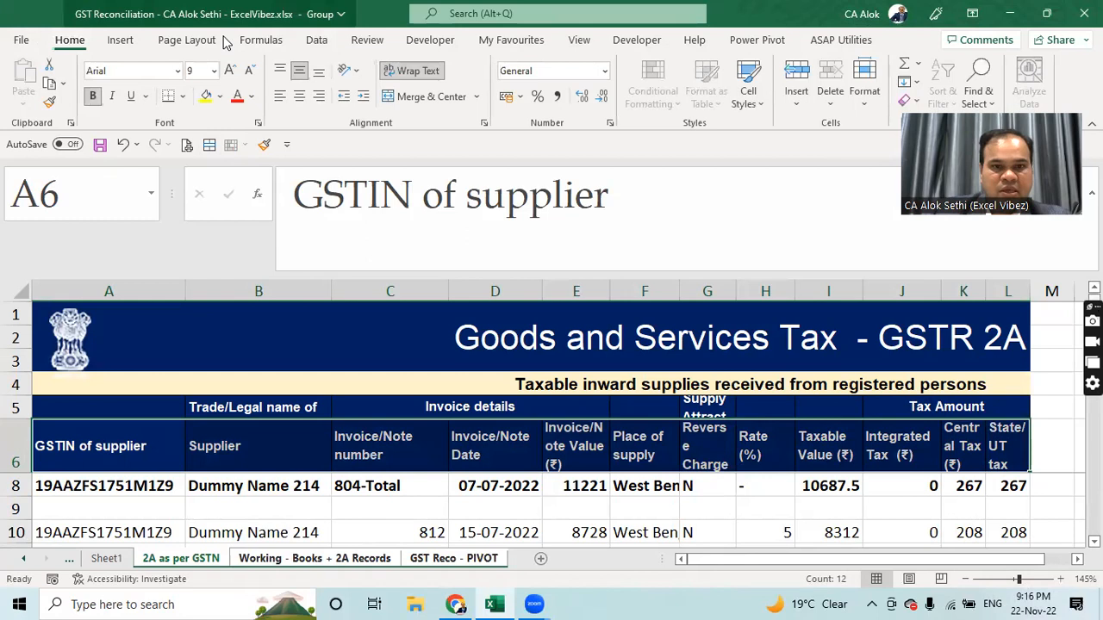
{"action": "left_click", "coordinate": [317, 43]}
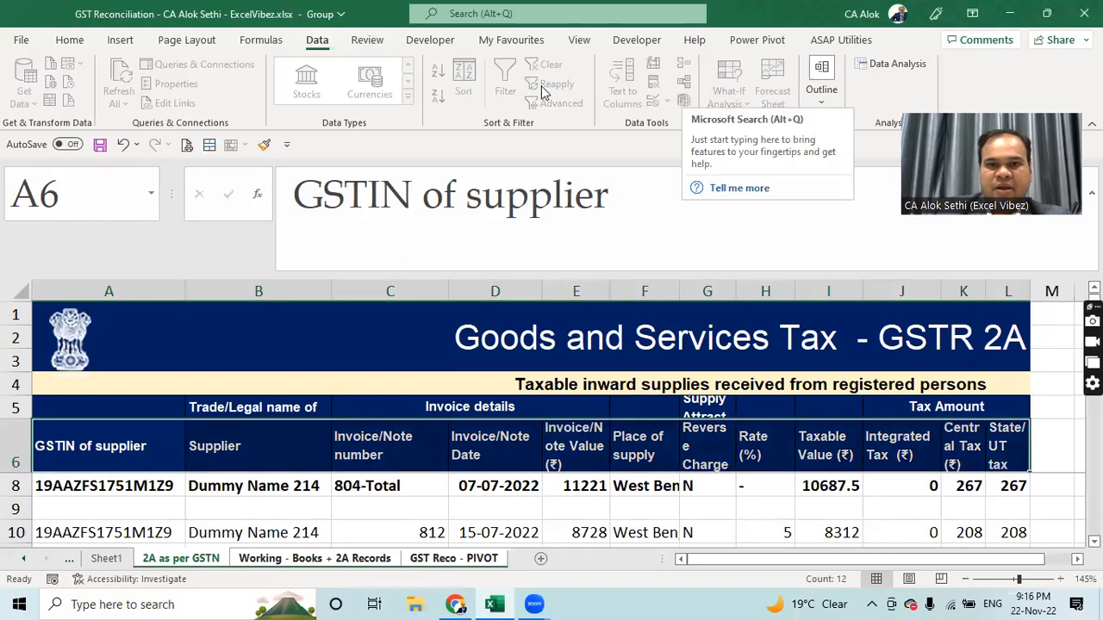
Step: Inspect the individual header cells in row 6, from GSTIN of supplier through State/UT tax
{"action": "left_click", "coordinate": [544, 440]}
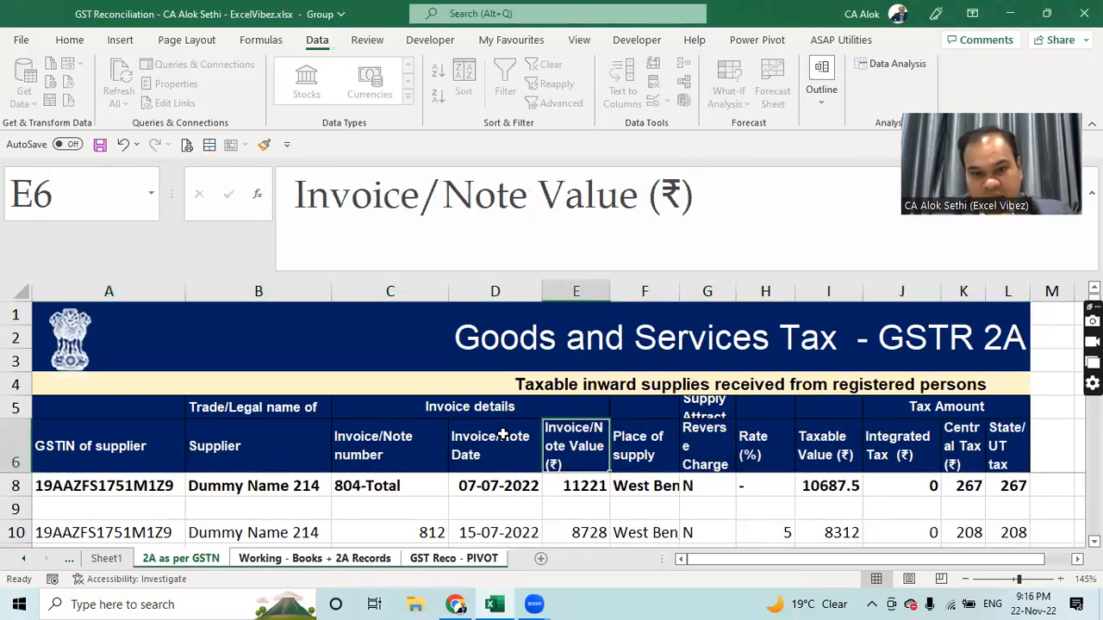
{"action": "left_click", "coordinate": [125, 433]}
{"action": "left_click", "coordinate": [308, 440]}
{"action": "left_click", "coordinate": [508, 444]}
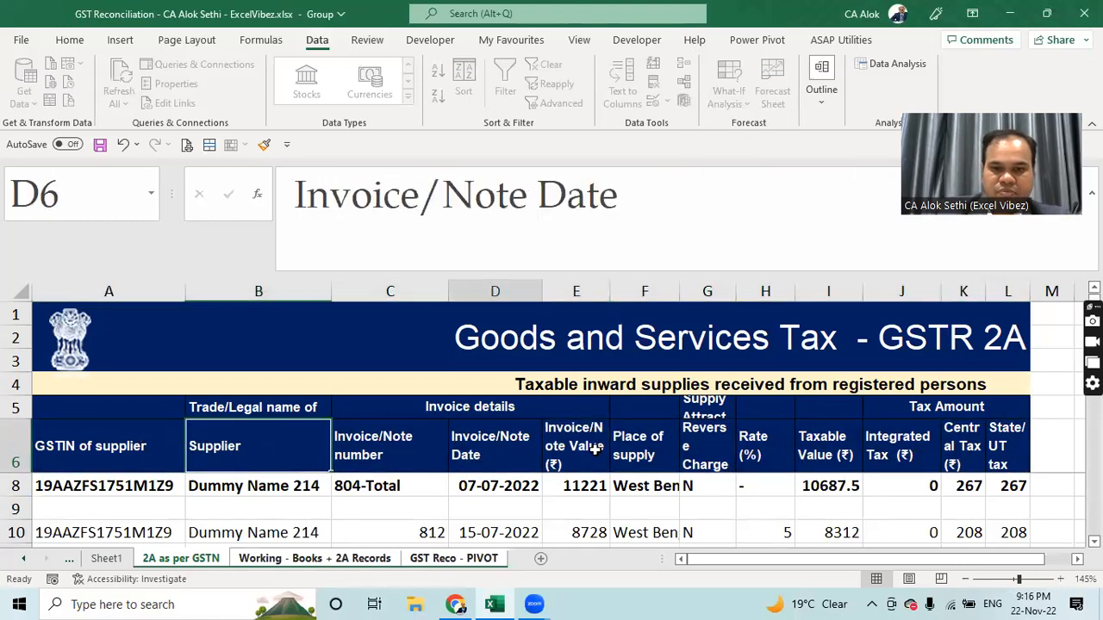
{"action": "left_click", "coordinate": [1018, 453]}
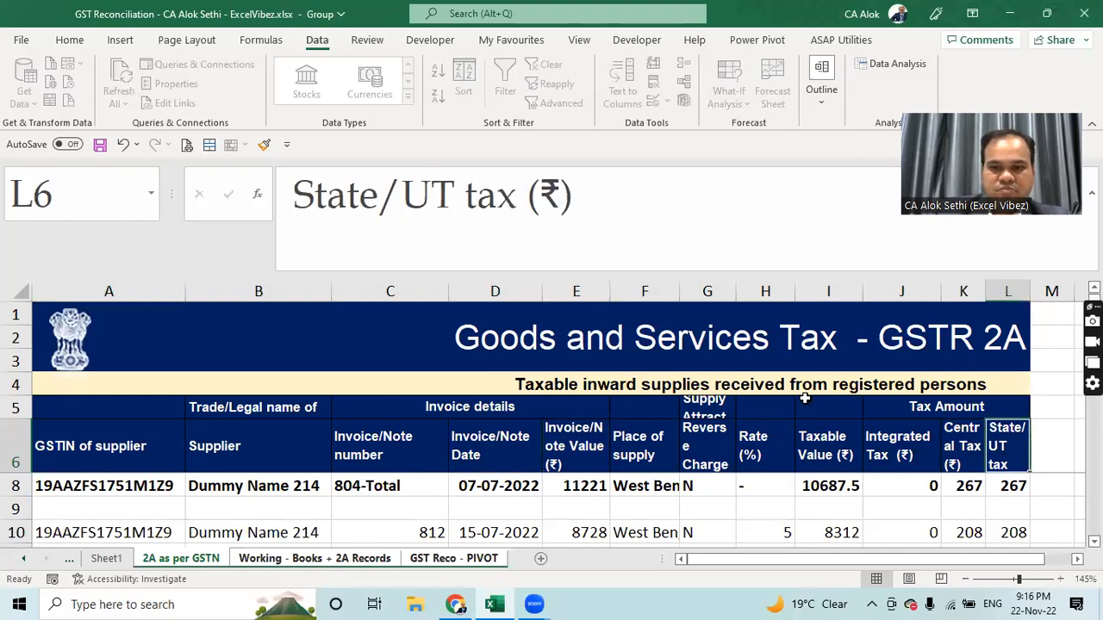
{"action": "left_click", "coordinate": [744, 449]}
{"action": "left_click", "coordinate": [593, 447]}
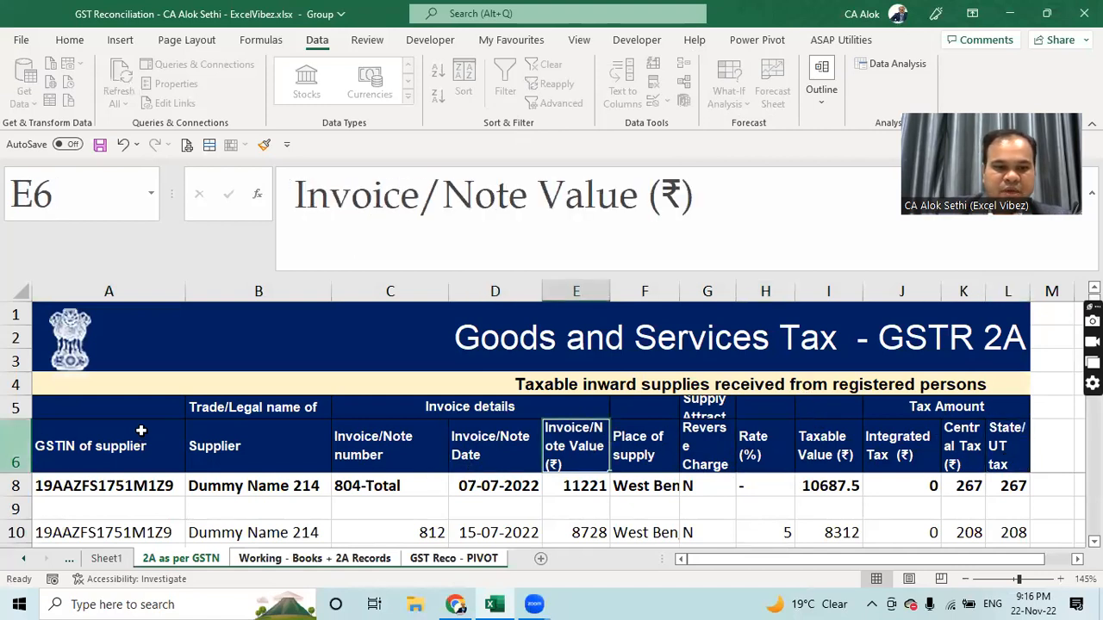
{"action": "left_click_drag", "start_coordinate": [141, 431], "coordinate": [463, 451]}
{"action": "left_click", "coordinate": [464, 452]}
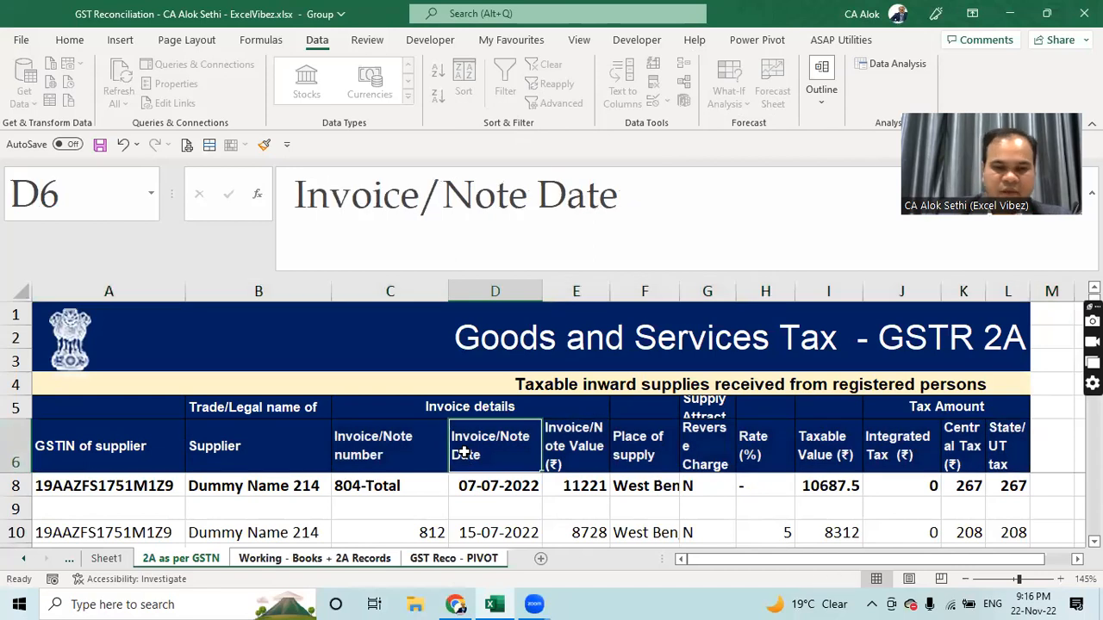
{"action": "left_click", "coordinate": [365, 581]}
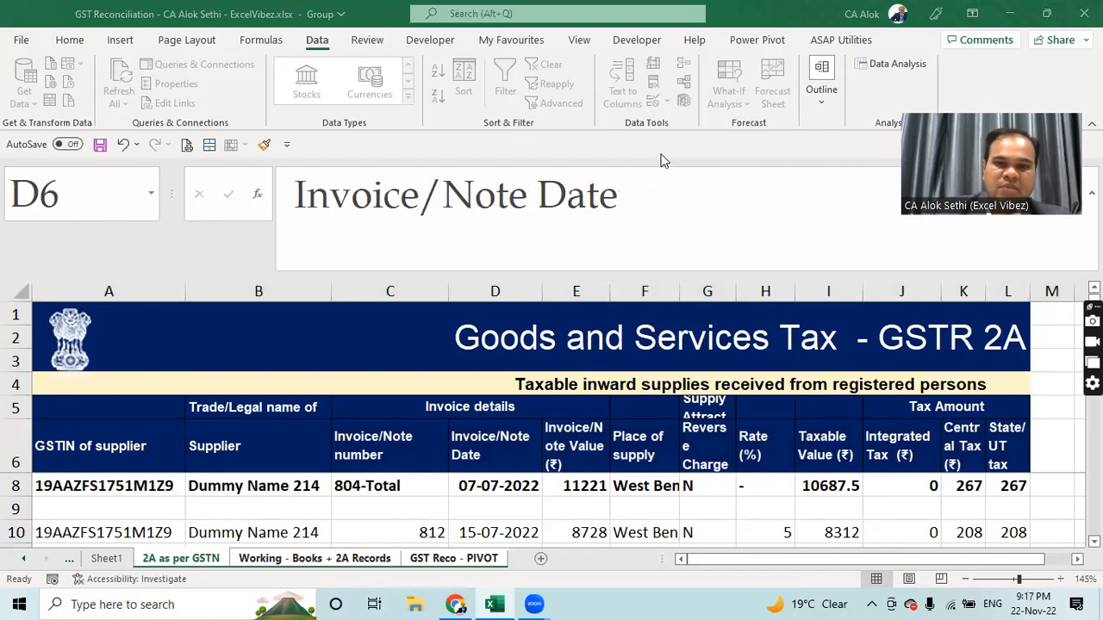
Step: Unmerge the title and heading cells in rows 1 to 5 above the header row
{"action": "left_click", "coordinate": [361, 332]}
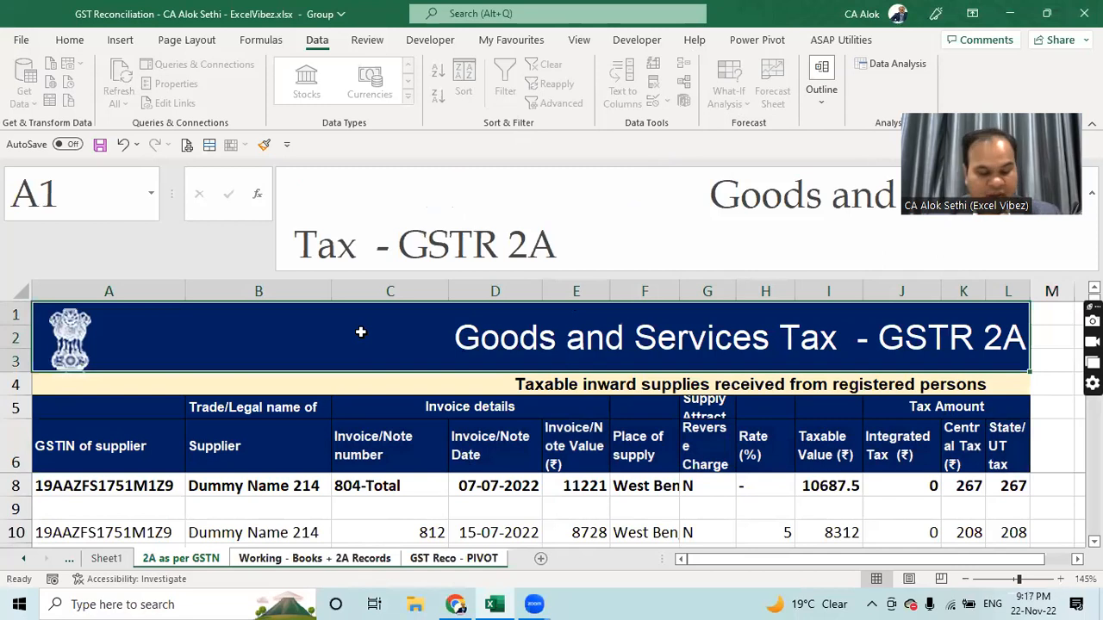
{"action": "key", "text": "shift+Down"}
{"action": "key", "text": "shift+Down"}
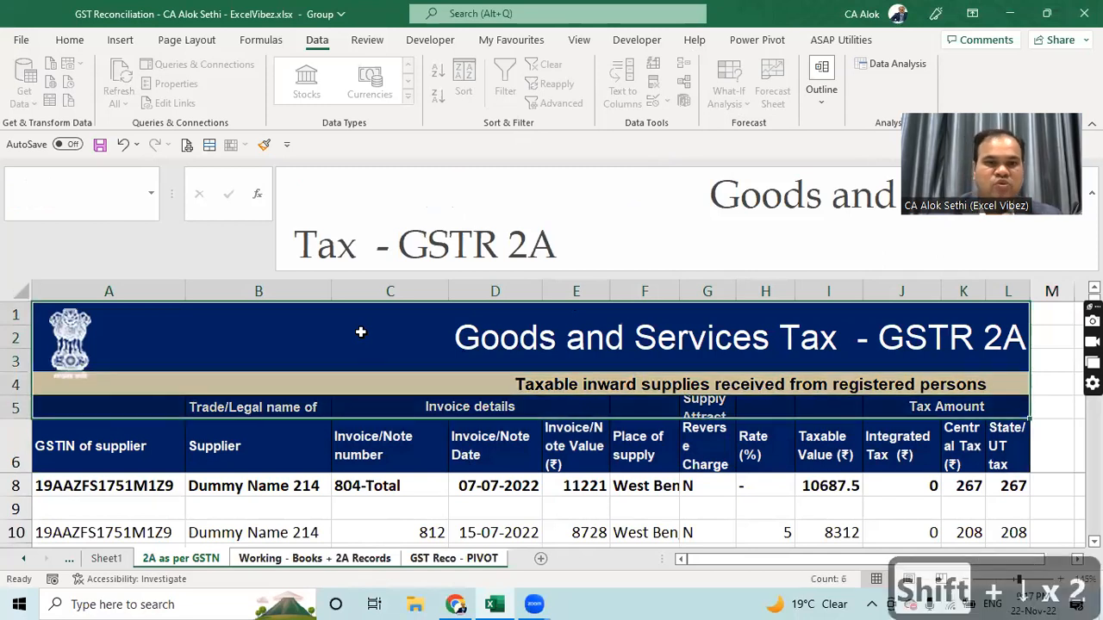
{"action": "left_click", "coordinate": [70, 41]}
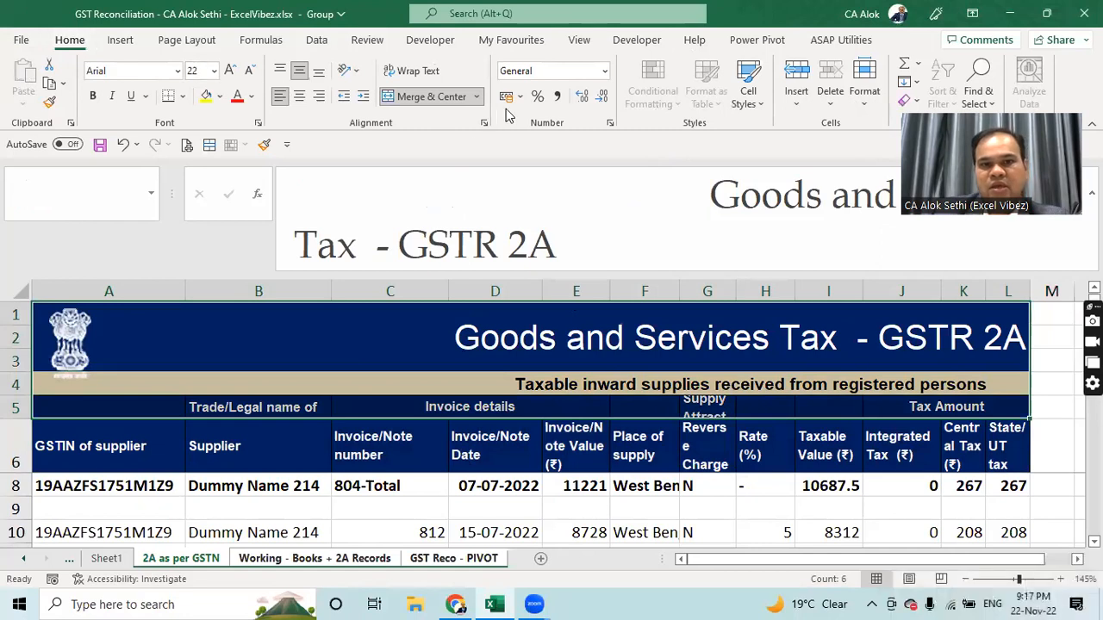
{"action": "left_click", "coordinate": [477, 97]}
{"action": "left_click", "coordinate": [441, 187]}
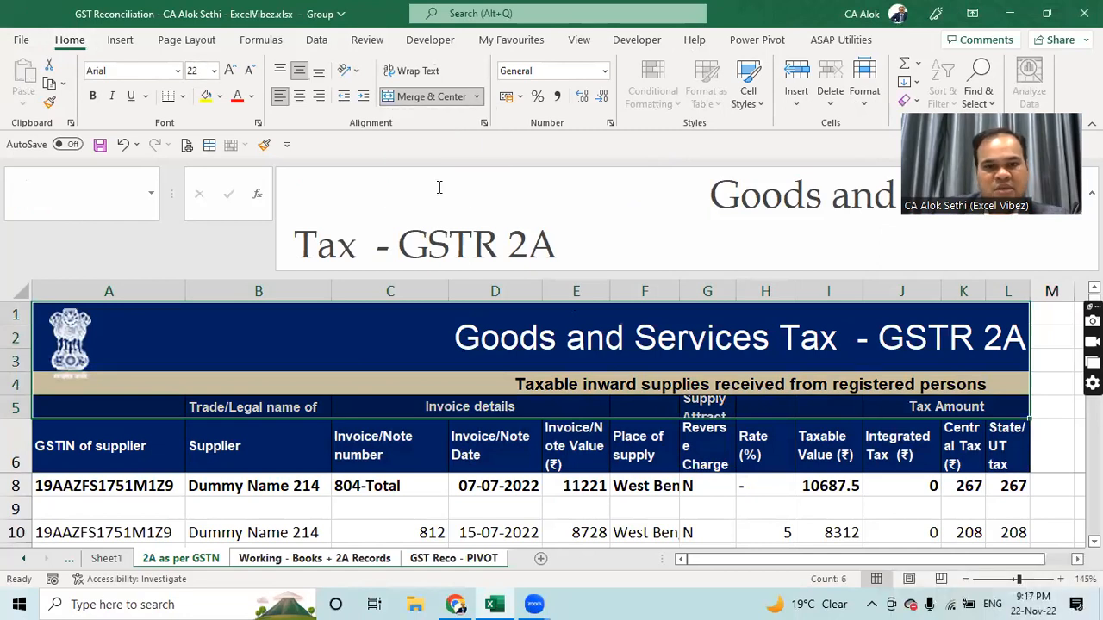
Step: Check the individual cells in rows 1 to 5 and the cells below them in column A for remaining merges
{"action": "left_click", "coordinate": [477, 390]}
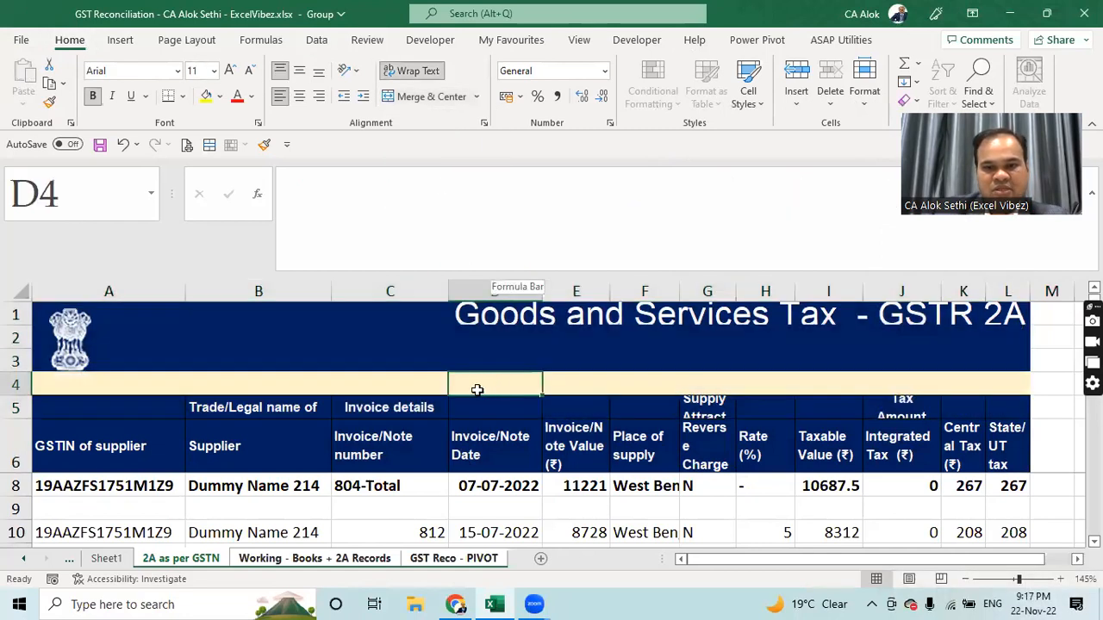
{"action": "left_click", "coordinate": [527, 338]}
{"action": "left_click", "coordinate": [541, 317]}
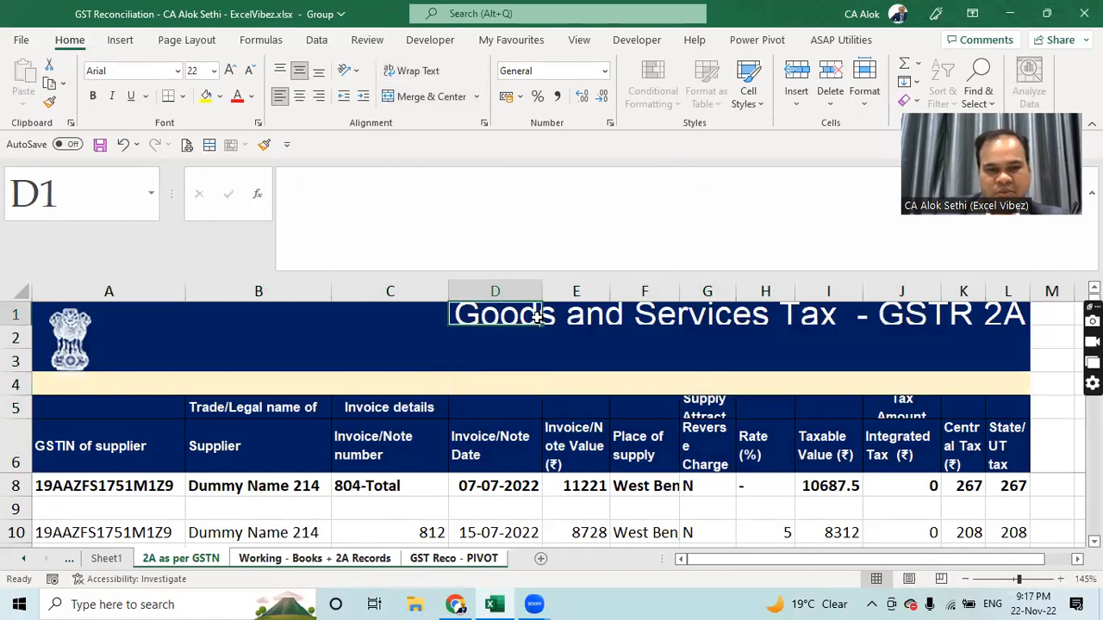
{"action": "key", "text": "Down"}
{"action": "key", "text": "Down"}
{"action": "key", "text": "Down"}
{"action": "key", "text": "Down"}
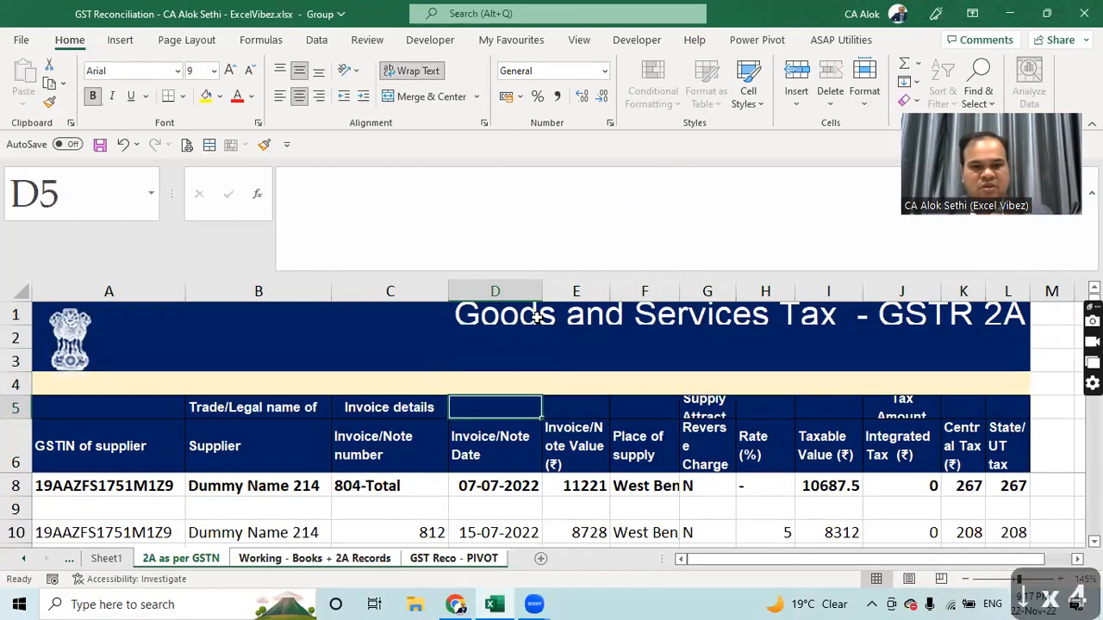
{"action": "key", "text": "Left"}
{"action": "key", "text": "Left"}
{"action": "key", "text": "Left"}
{"action": "key", "text": "Down"}
{"action": "key", "text": "Down"}
{"action": "key", "text": "Down"}
{"action": "key", "text": "Up"}
{"action": "key", "text": "Up"}
{"action": "key", "text": "Up"}
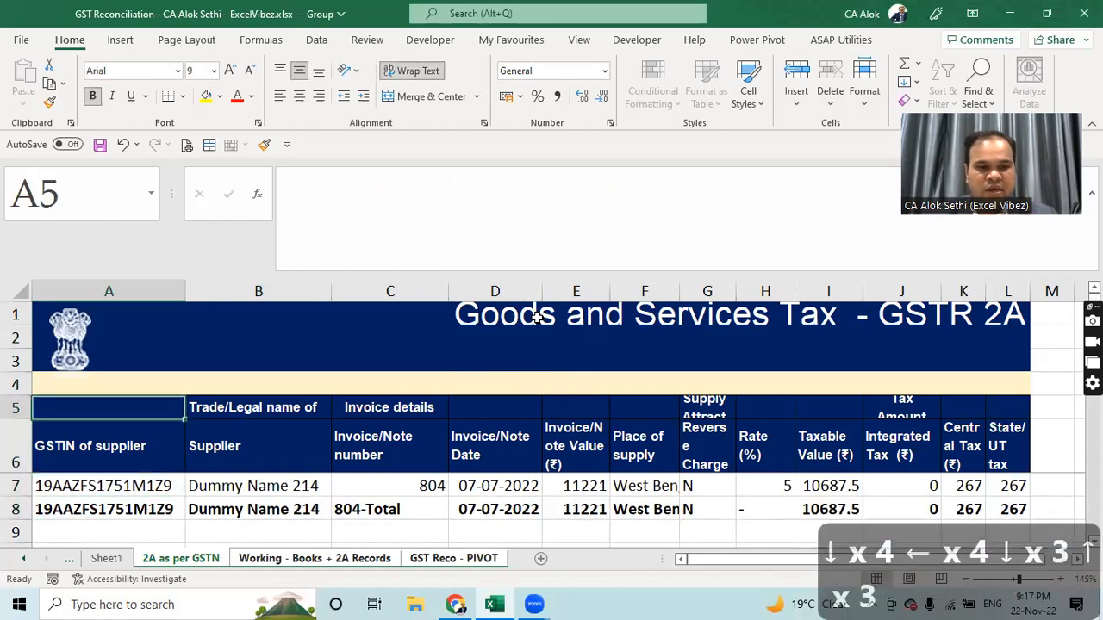
Step: Try to apply a filter to the block from the row 6 headers down to row 8, columns A to L
{"action": "key", "text": "Down"}
{"action": "key", "text": "shift+Right"}
{"action": "key", "text": "shift+Right"}
{"action": "key", "text": "shift+Right"}
{"action": "key", "text": "shift+Right"}
{"action": "key", "text": "shift+Right"}
{"action": "key", "text": "shift+Right"}
{"action": "key", "text": "shift+Right"}
{"action": "key", "text": "shift+Right"}
{"action": "key", "text": "shift+Right"}
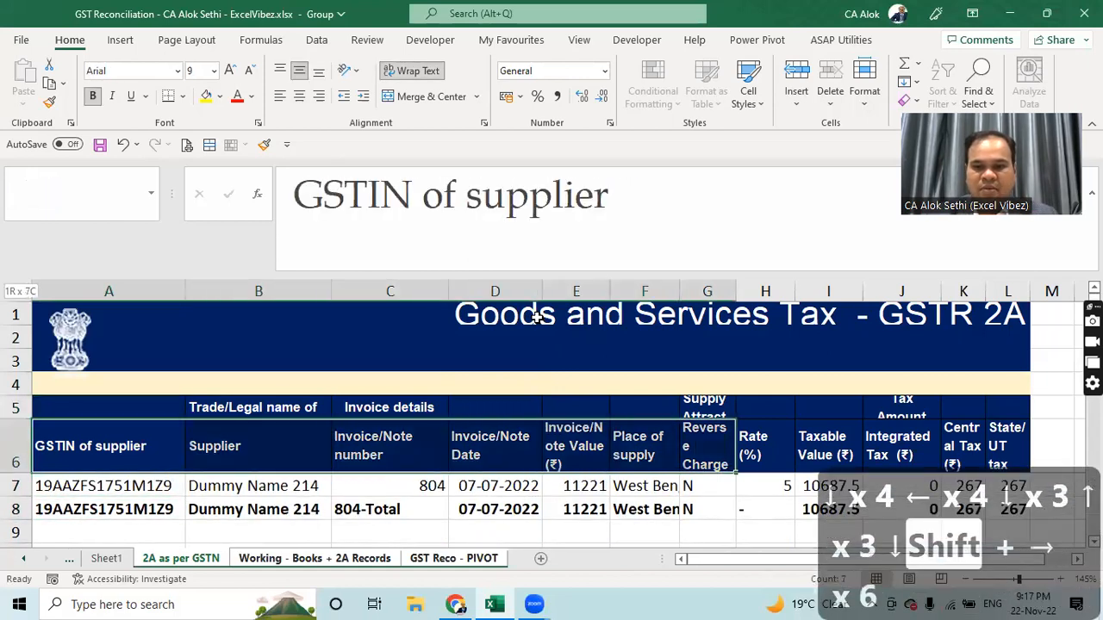
{"action": "key", "text": "shift+Right"}
{"action": "key", "text": "shift+Right"}
{"action": "key", "text": "ctrl+shift+Down"}
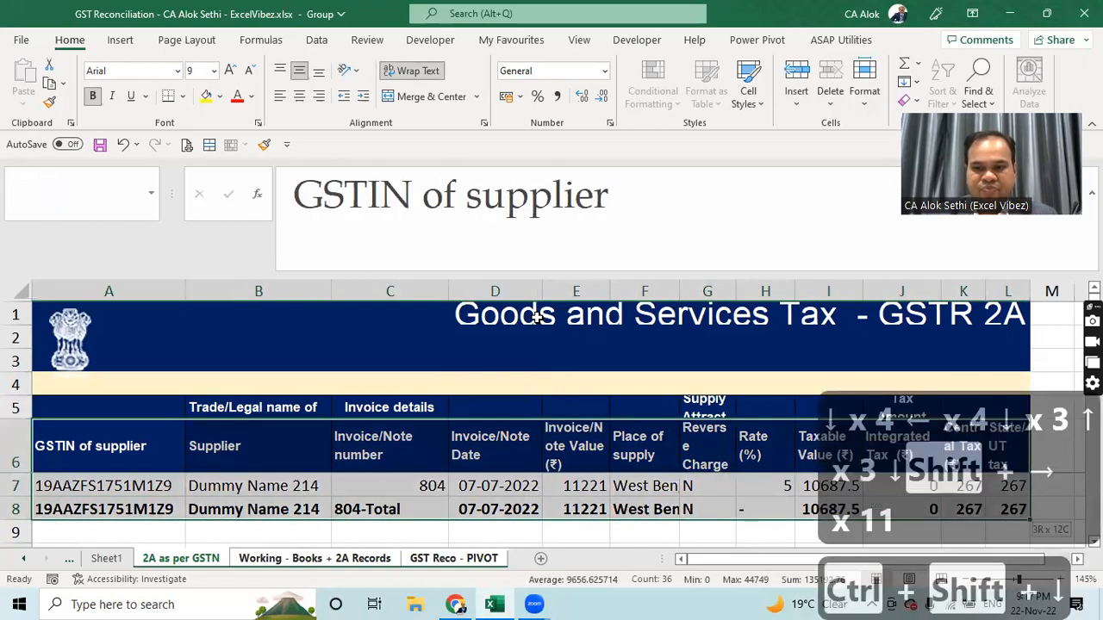
{"action": "key", "text": "ctrl+shift+l"}
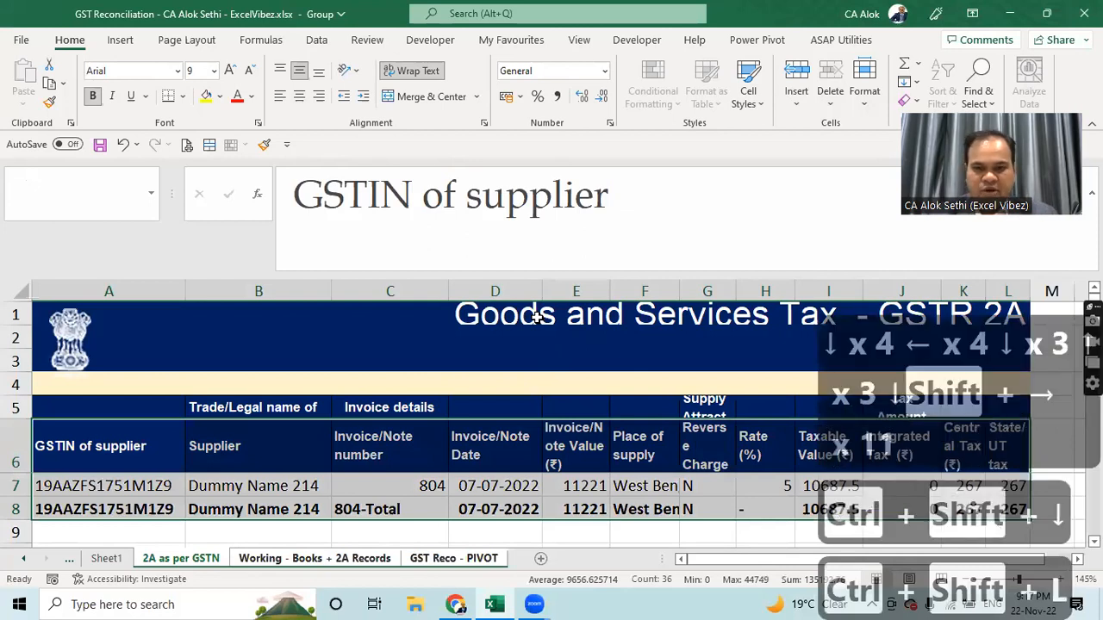
{"action": "key", "text": "alt+d"}
{"action": "key", "text": "f"}
{"action": "key", "text": "f"}
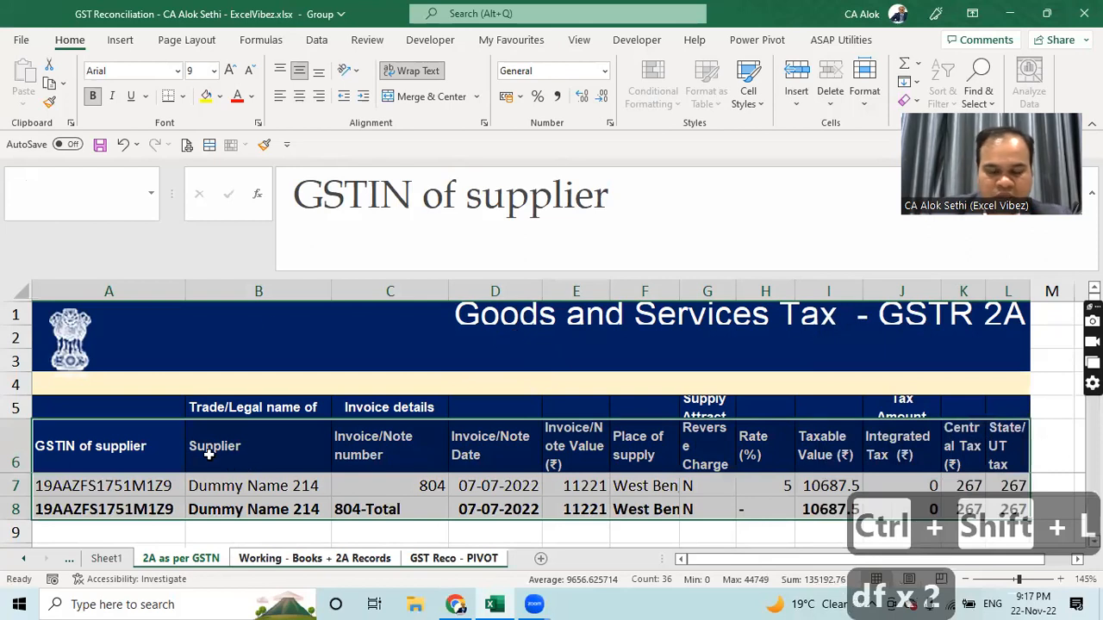
Step: Select the row 6 headers across columns A to L and check whether the Filter command is available
{"action": "left_click", "coordinate": [167, 445]}
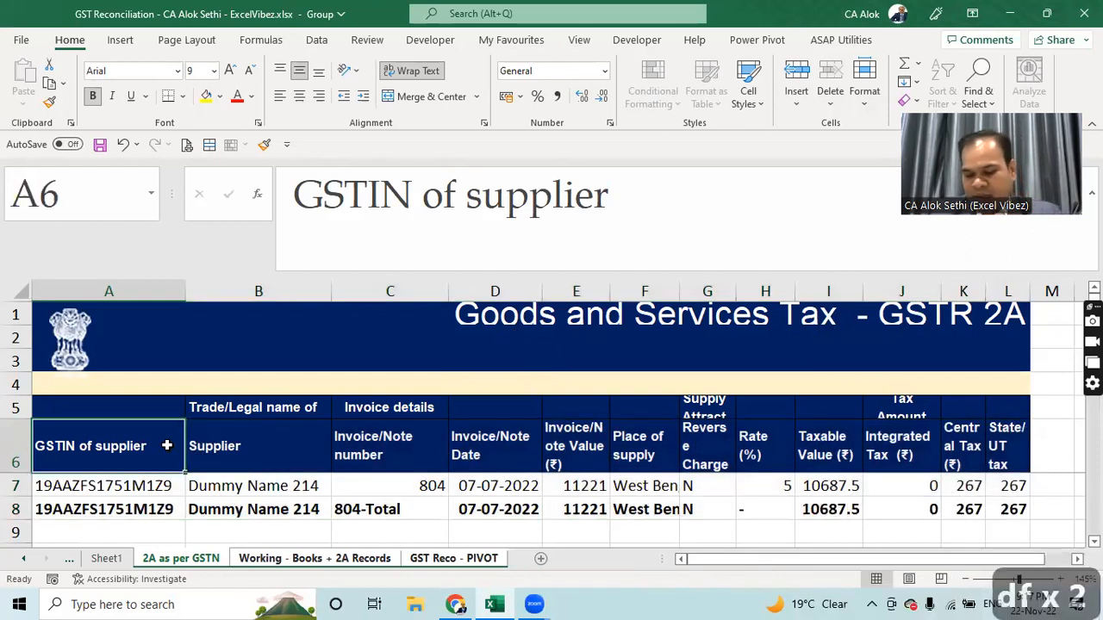
{"action": "key", "text": "shift+Right"}
{"action": "key", "text": "shift+Right"}
{"action": "key", "text": "shift+Right"}
{"action": "key", "text": "shift+Right"}
{"action": "key", "text": "shift+Right"}
{"action": "key", "text": "shift+Right"}
{"action": "key", "text": "shift+Right"}
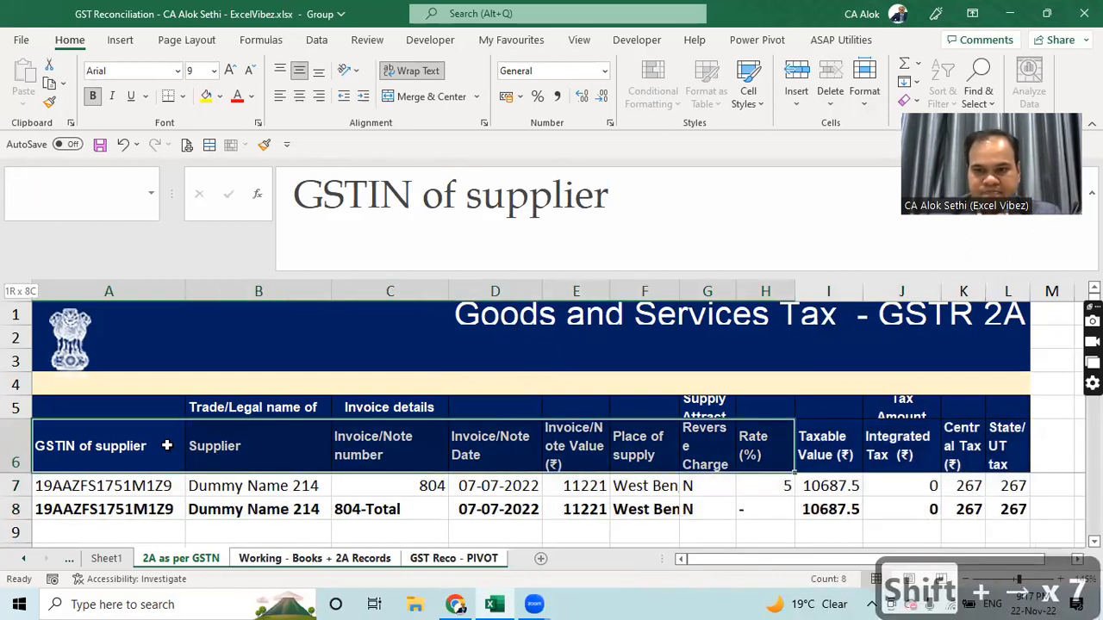
{"action": "key", "text": "shift+Right"}
{"action": "key", "text": "shift+Right"}
{"action": "key", "text": "shift+Right"}
{"action": "key", "text": "shift+Right"}
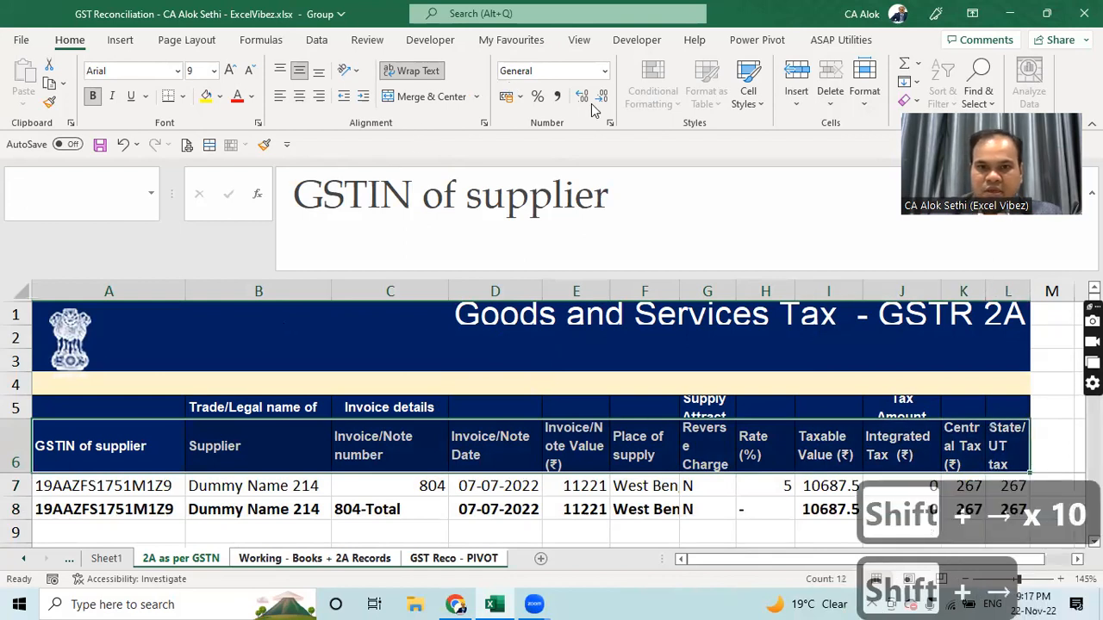
{"action": "left_click", "coordinate": [315, 43]}
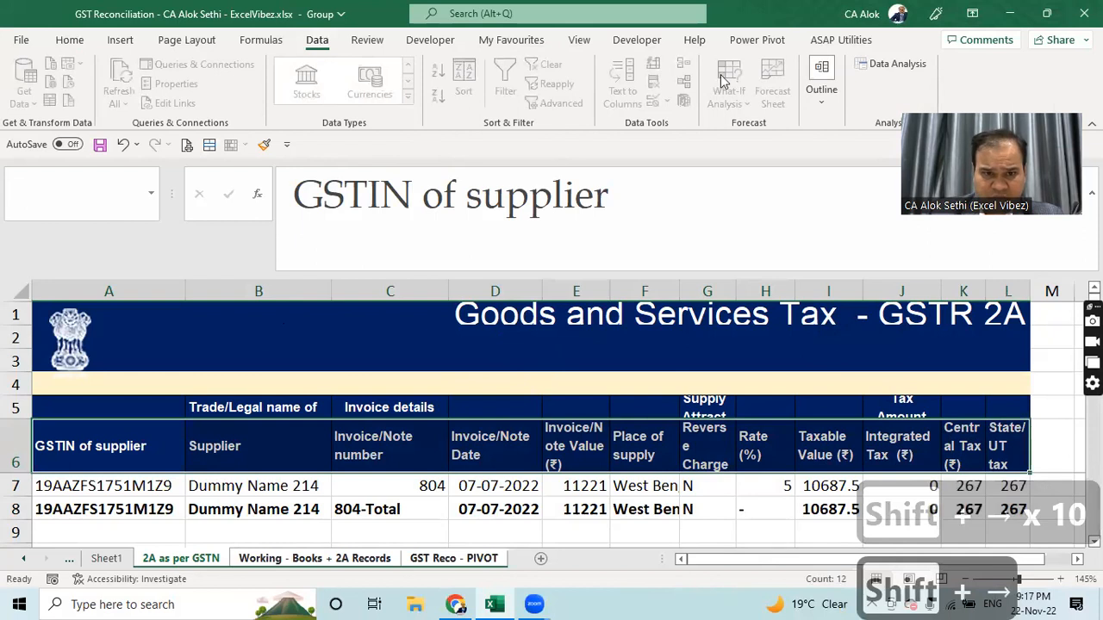
{"action": "left_click", "coordinate": [743, 490]}
{"action": "left_click", "coordinate": [772, 471]}
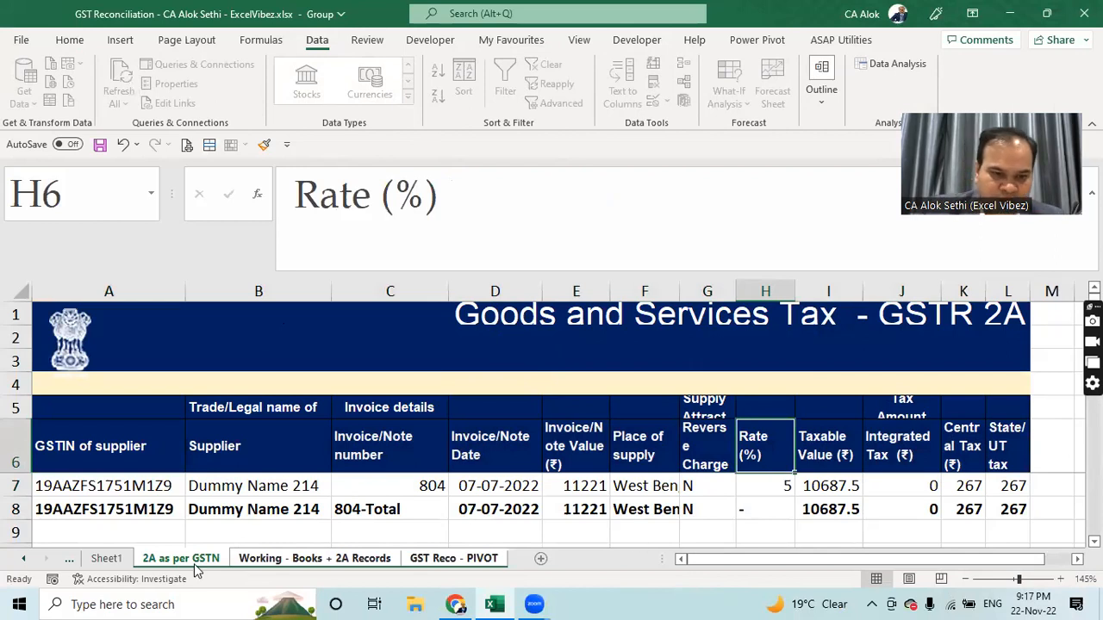
Step: Ungroup the grouped worksheets and return to the 2A as per GSTN sheet
{"action": "right_click", "coordinate": [197, 571]}
{"action": "left_click", "coordinate": [247, 528]}
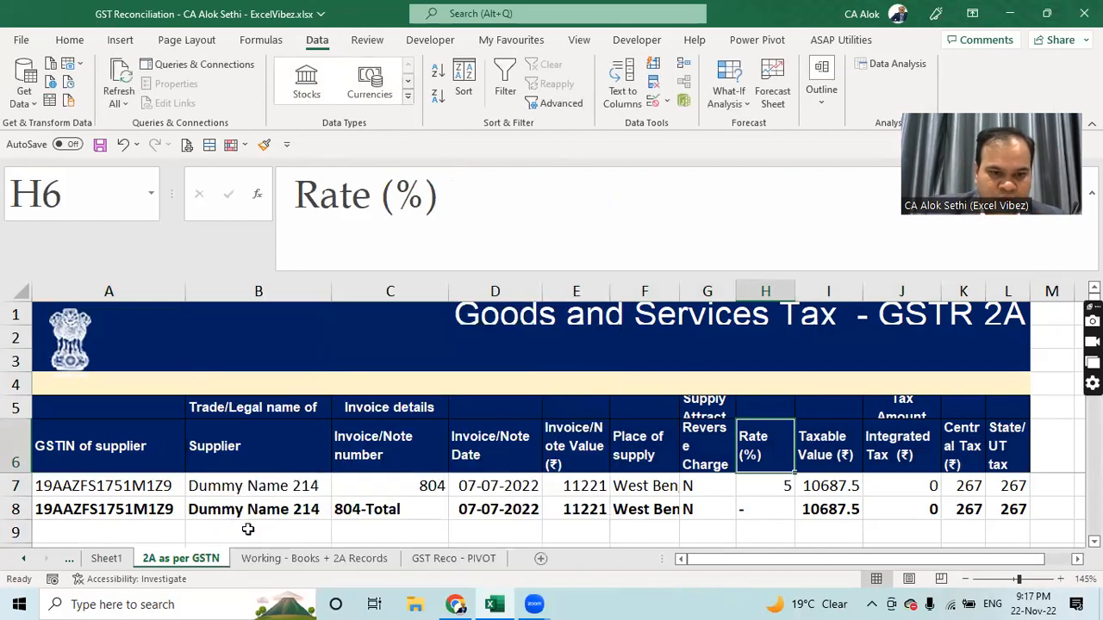
{"action": "left_click", "coordinate": [302, 560]}
{"action": "left_click", "coordinate": [207, 560]}
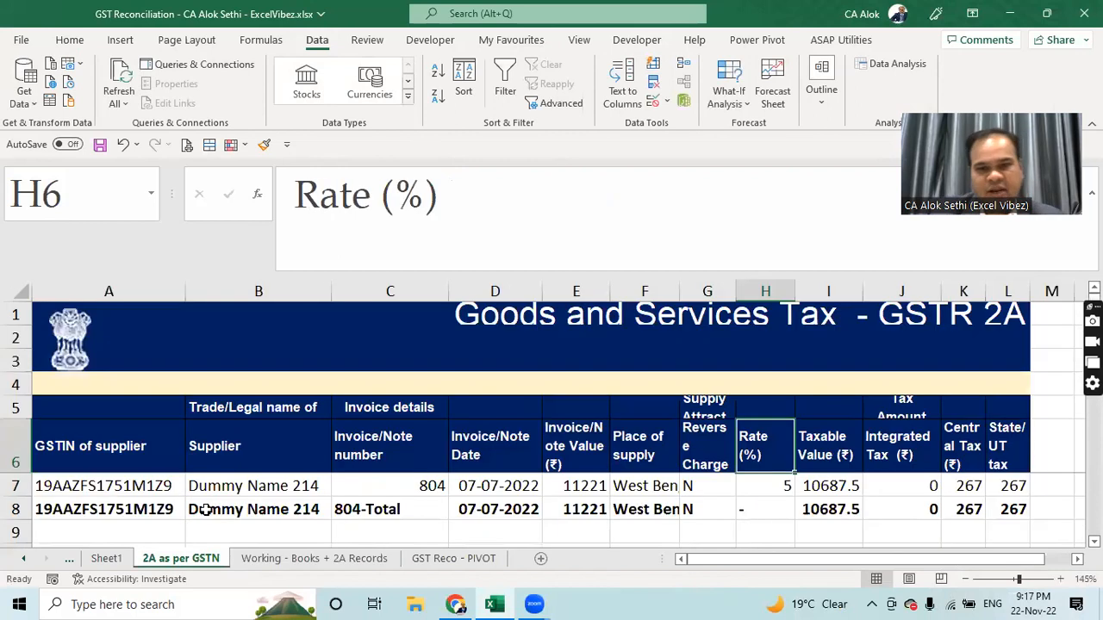
Step: Apply a filter to the block from the row 6 headers down to row 8, columns A to L
{"action": "left_click", "coordinate": [96, 435]}
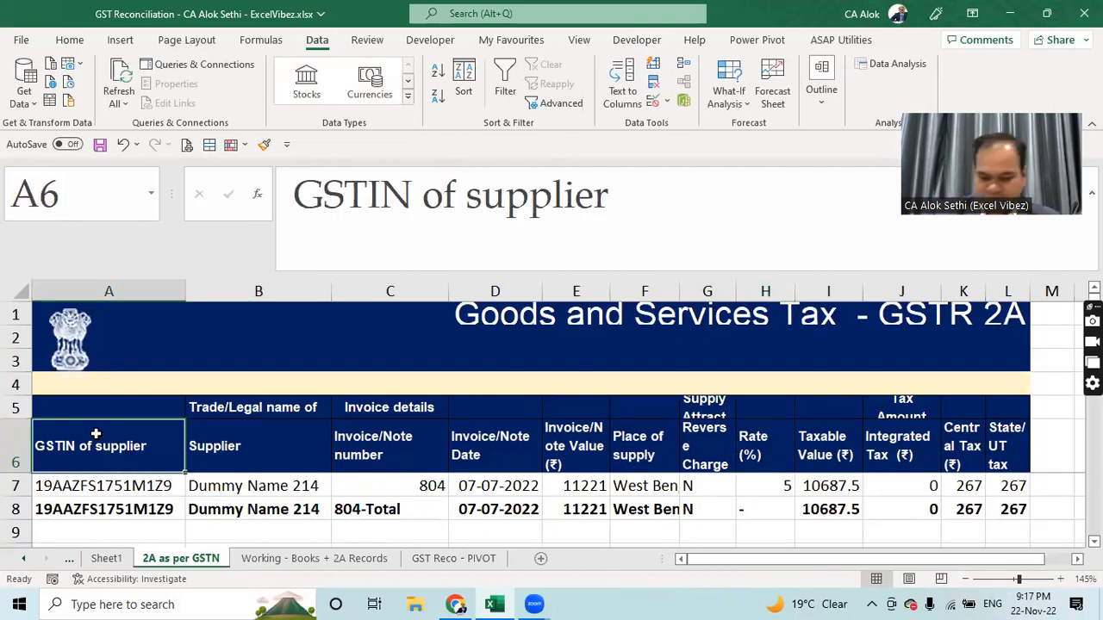
{"action": "key", "text": "ctrl+shift+Down"}
{"action": "key", "text": "ctrl+shift+Right"}
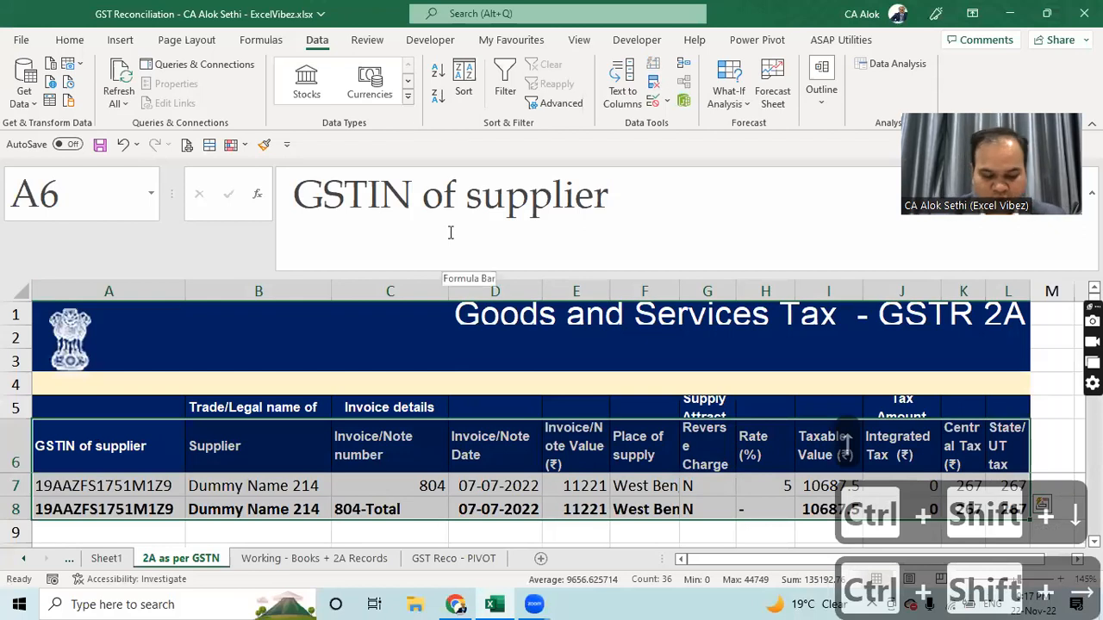
{"action": "key", "text": "ctrl+shift+l"}
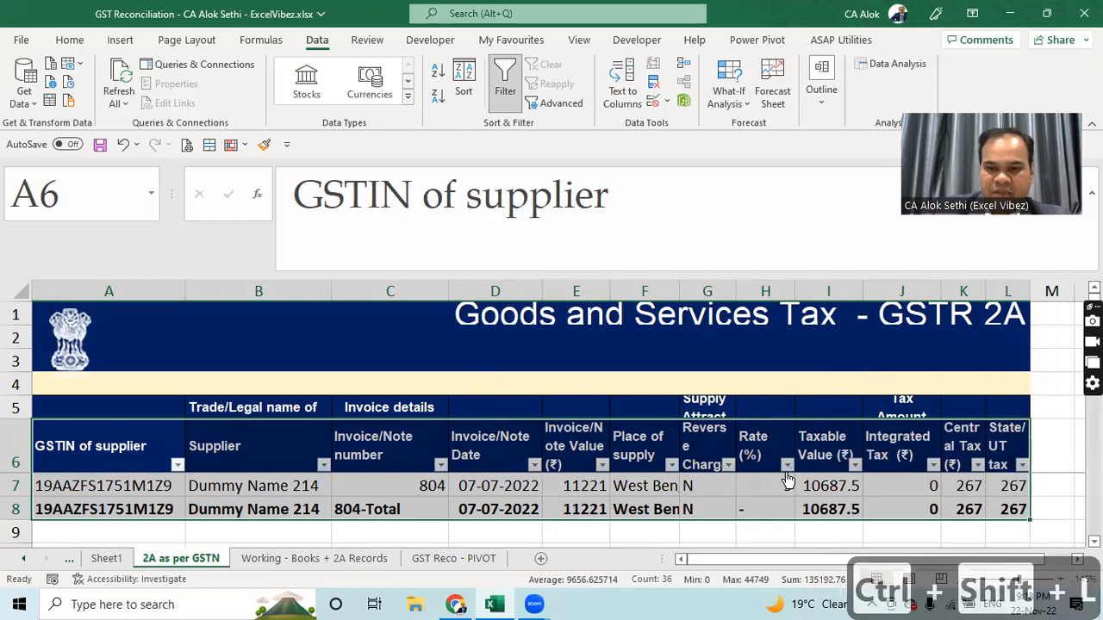
Step: Check the filter values of the Reverse Charge column and the cells beneath its header in column G
{"action": "left_click", "coordinate": [728, 466]}
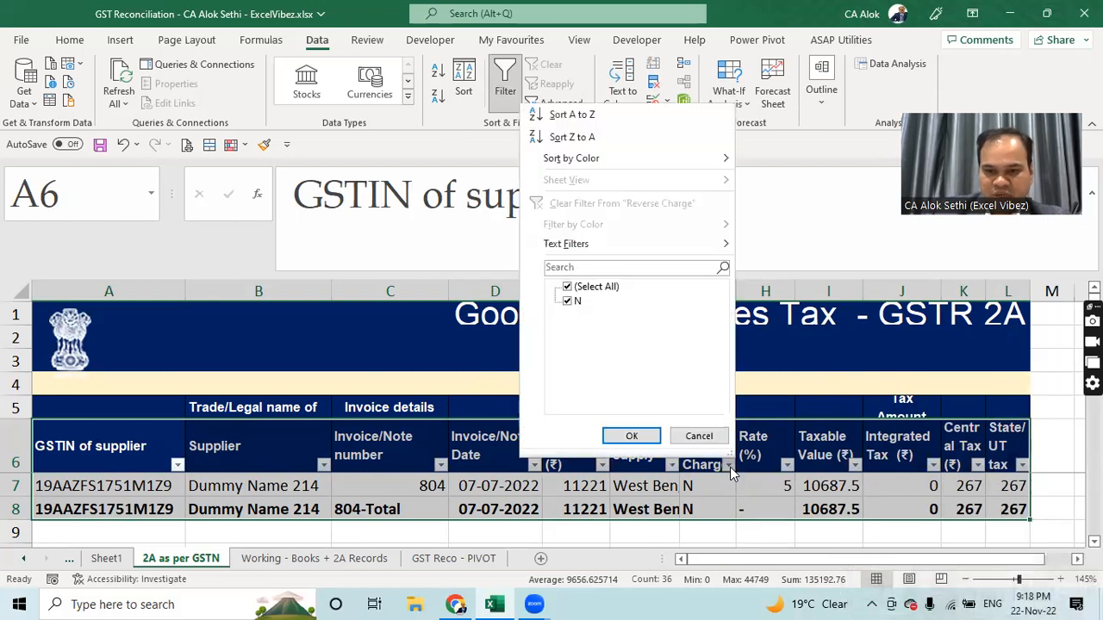
{"action": "left_click", "coordinate": [627, 436]}
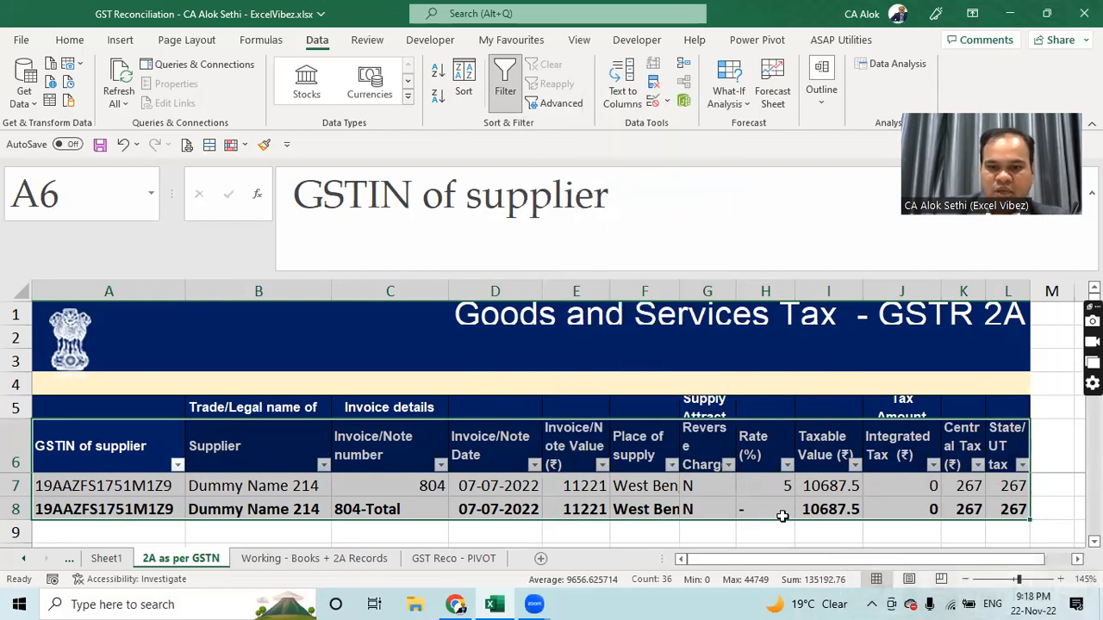
{"action": "left_click", "coordinate": [713, 502]}
{"action": "key", "text": "Up"}
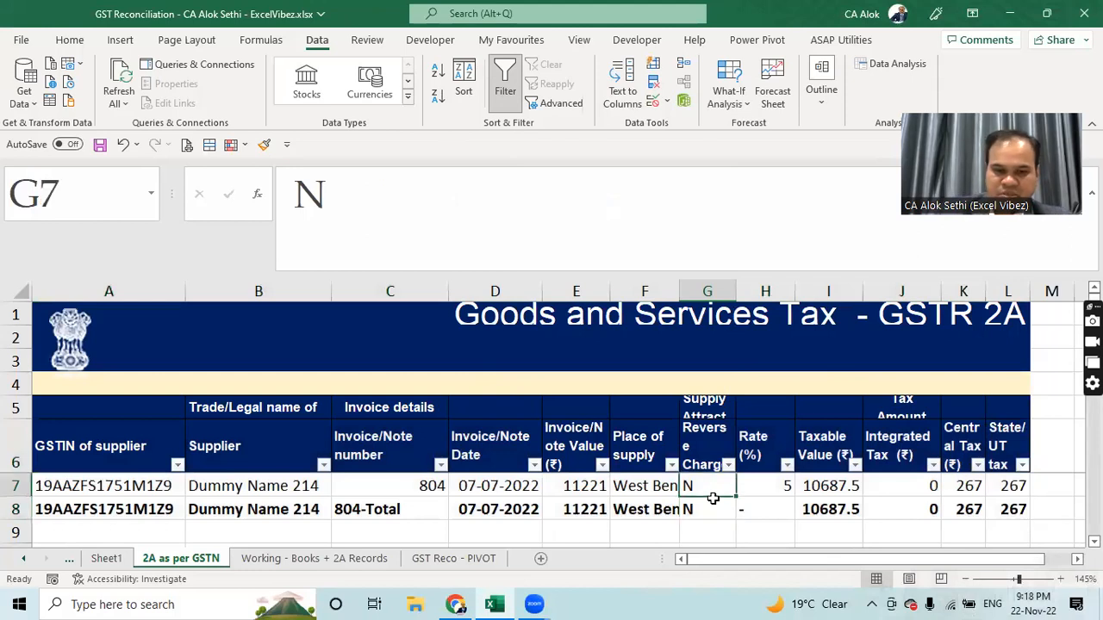
{"action": "key", "text": "Down"}
{"action": "key", "text": "Down"}
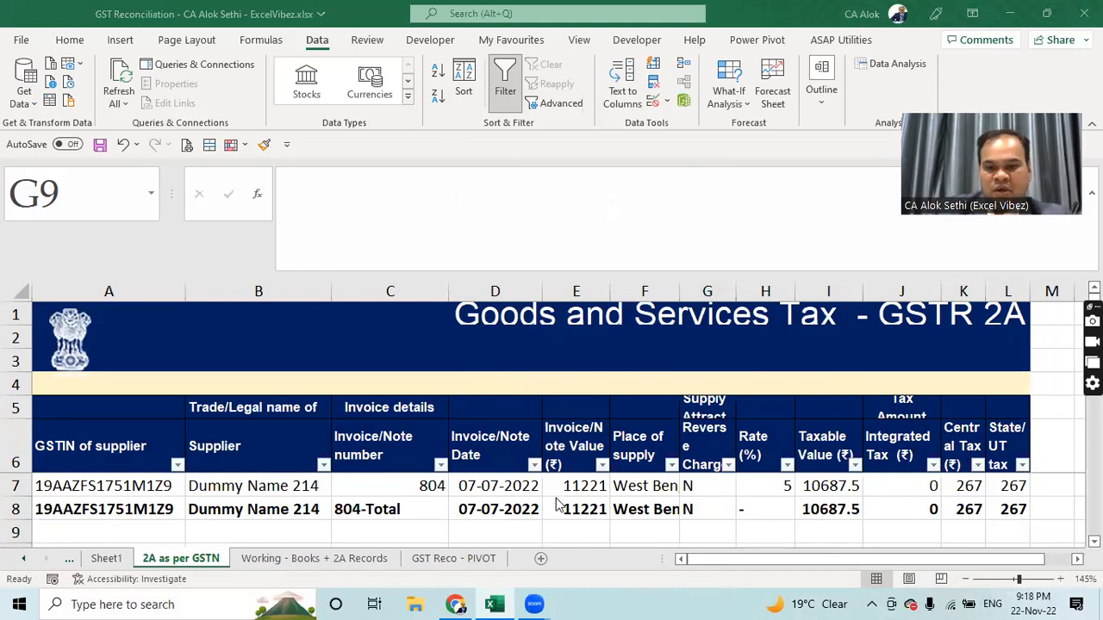
Step: Recheck the Reverse Charge filter values and delete that entire column G
{"action": "left_click", "coordinate": [726, 465]}
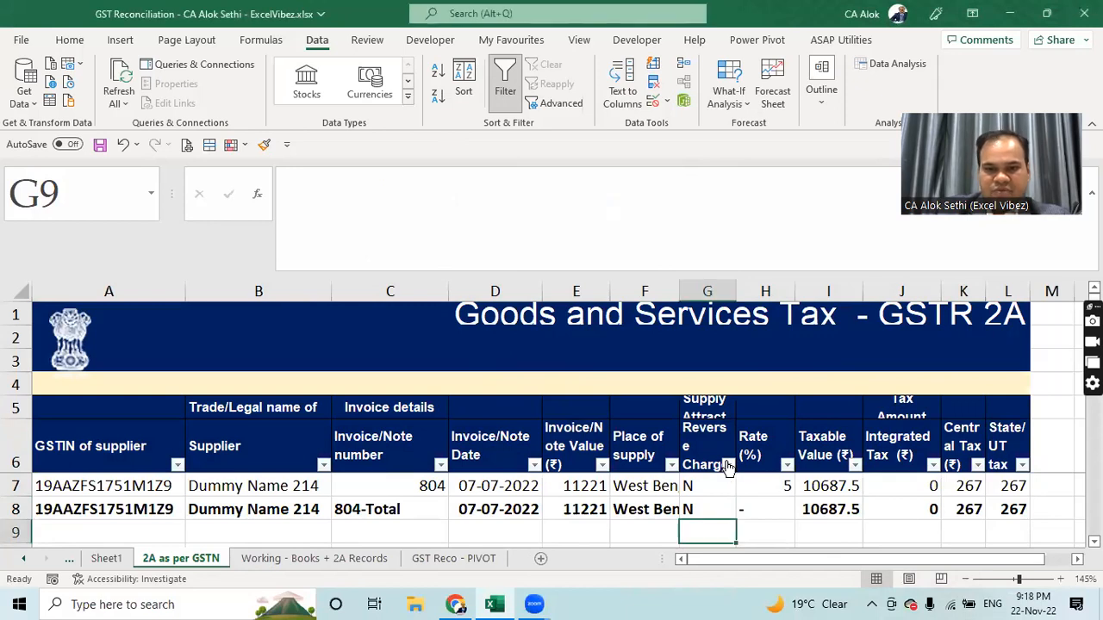
{"action": "left_click", "coordinate": [726, 465]}
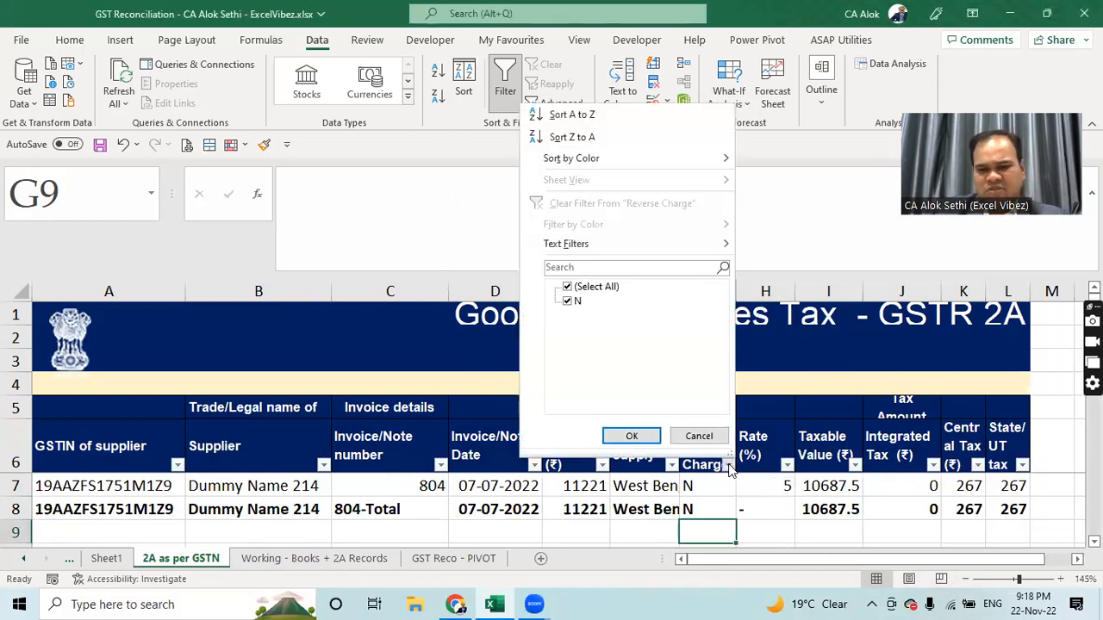
{"action": "key", "text": "Escape"}
{"action": "left_click", "coordinate": [698, 287]}
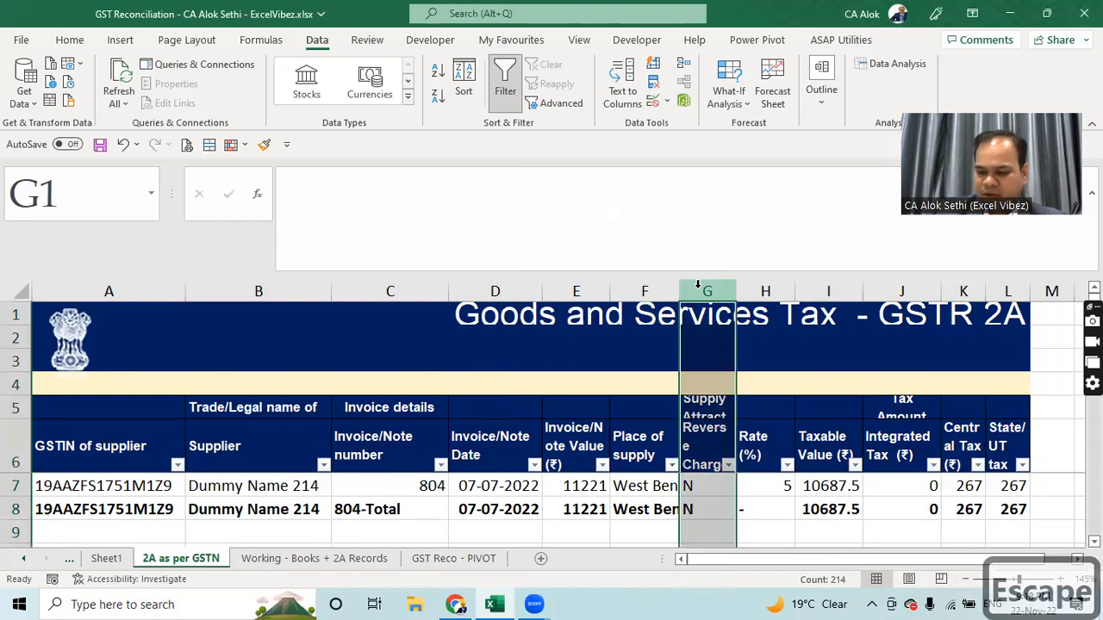
{"action": "key", "text": "ctrl+minus"}
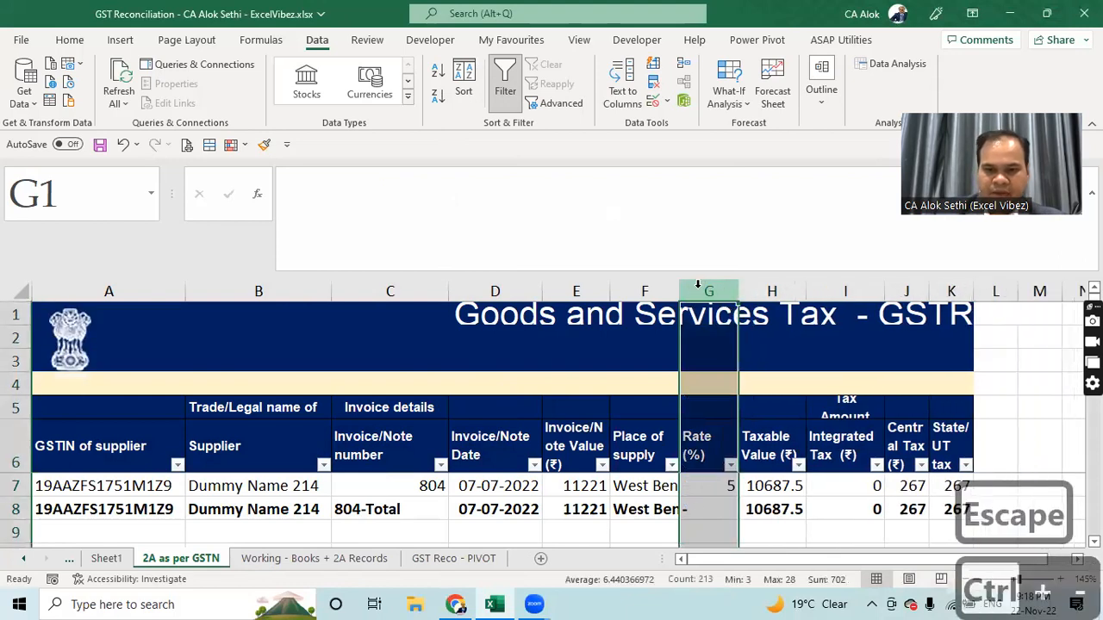
{"action": "left_click", "coordinate": [422, 506]}
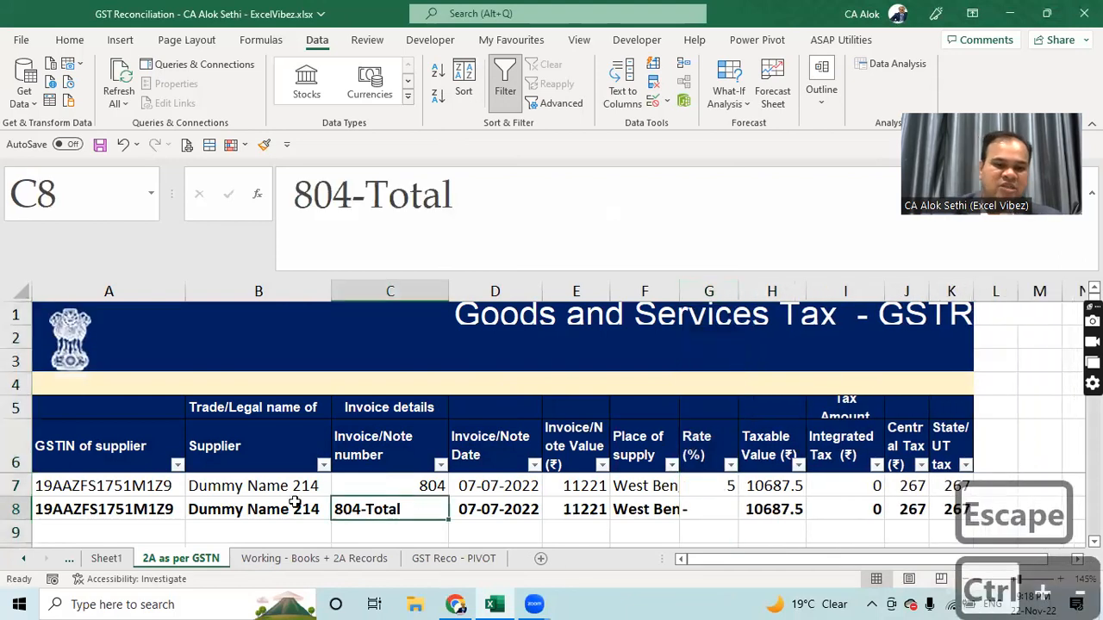
Step: Look down the Invoice/Note number column from row 7 past row 37 and back up, examining the invoice, total and blank rows
{"action": "left_click", "coordinate": [360, 479]}
{"action": "key", "text": "Down"}
{"action": "key", "text": "Down"}
{"action": "key", "text": "Down"}
{"action": "key", "text": "Down"}
{"action": "key", "text": "Down"}
{"action": "key", "text": "Down"}
{"action": "key", "text": "Down"}
{"action": "key", "text": "Down"}
{"action": "key", "text": "Down"}
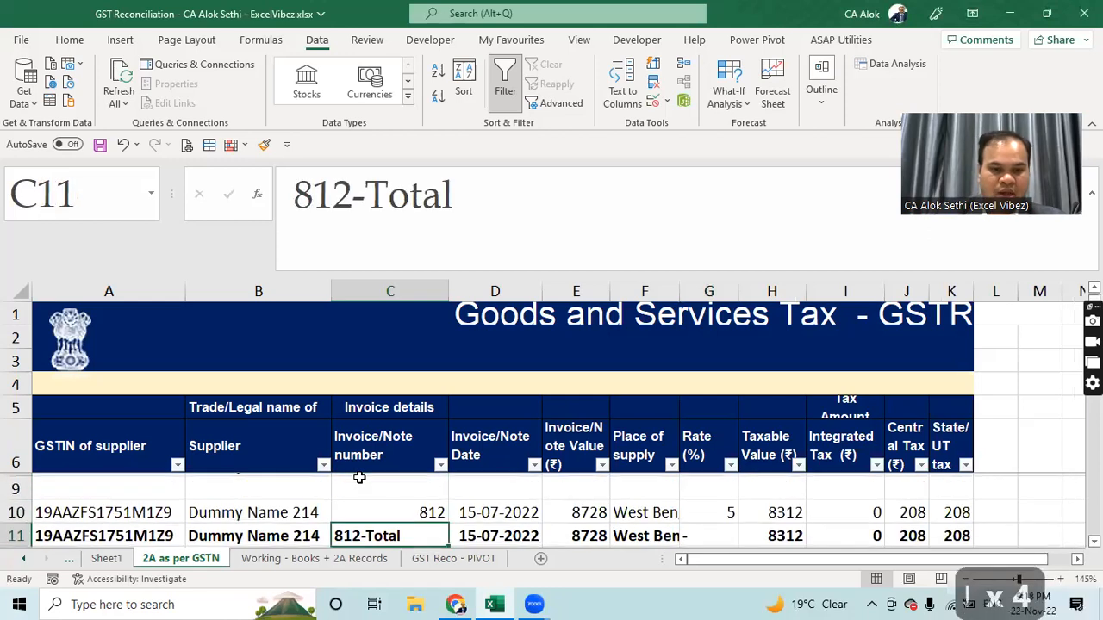
{"action": "key", "text": "Down"}
{"action": "key", "text": "Down"}
{"action": "key", "text": "Down"}
{"action": "key", "text": "Down"}
{"action": "key", "text": "Down"}
{"action": "key", "text": "Down"}
{"action": "key", "text": "Down"}
{"action": "key", "text": "Down"}
{"action": "key", "text": "Down"}
{"action": "key", "text": "Down"}
{"action": "key", "text": "Down"}
{"action": "key", "text": "Down"}
{"action": "key", "text": "Down"}
{"action": "key", "text": "Down"}
{"action": "key", "text": "Down"}
{"action": "key", "text": "Down"}
{"action": "key", "text": "Down"}
{"action": "key", "text": "Down"}
{"action": "key", "text": "Down"}
{"action": "key", "text": "Down"}
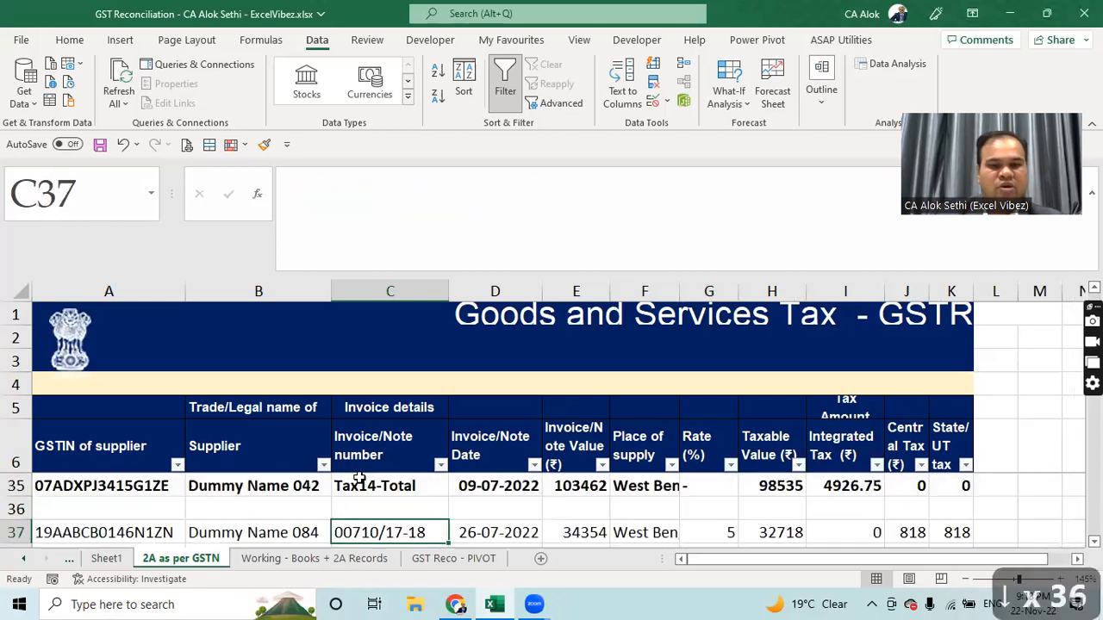
{"action": "key", "text": "Up"}
{"action": "key", "text": "Up"}
{"action": "key", "text": "Up"}
{"action": "key", "text": "Up"}
{"action": "key", "text": "Up"}
{"action": "key", "text": "Up"}
{"action": "key", "text": "Up"}
{"action": "key", "text": "Up"}
{"action": "key", "text": "Up"}
{"action": "key", "text": "Up"}
{"action": "key", "text": "Up"}
{"action": "key", "text": "Up"}
{"action": "key", "text": "Up"}
{"action": "key", "text": "Up"}
{"action": "key", "text": "Up"}
{"action": "key", "text": "Up"}
{"action": "key", "text": "Up"}
{"action": "key", "text": "Up"}
{"action": "key", "text": "Up"}
{"action": "key", "text": "Up"}
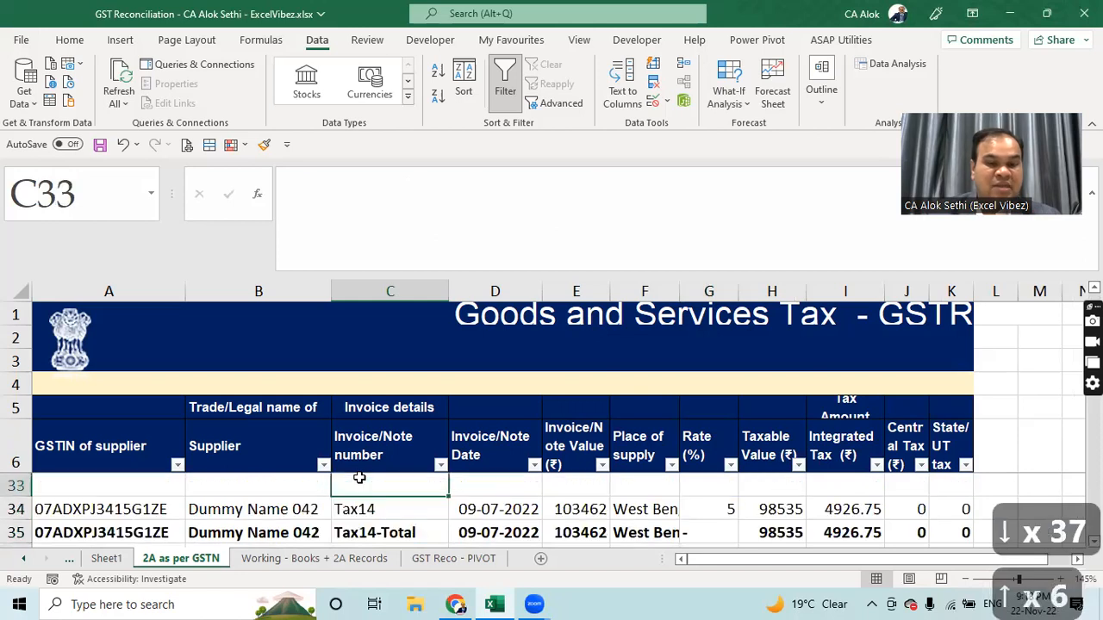
{"action": "key", "text": "Up"}
{"action": "key", "text": "Up"}
{"action": "key", "text": "Up"}
{"action": "key", "text": "Up"}
{"action": "key", "text": "Up"}
{"action": "key", "text": "Up"}
{"action": "key", "text": "Up"}
{"action": "key", "text": "Up"}
{"action": "key", "text": "Up"}
{"action": "key", "text": "Up"}
{"action": "key", "text": "Up"}
{"action": "key", "text": "Up"}
{"action": "key", "text": "Up"}
{"action": "key", "text": "Up"}
{"action": "key", "text": "Up"}
{"action": "key", "text": "Up"}
{"action": "key", "text": "Up"}
{"action": "key", "text": "Up"}
{"action": "key", "text": "Up"}
{"action": "key", "text": "Up"}
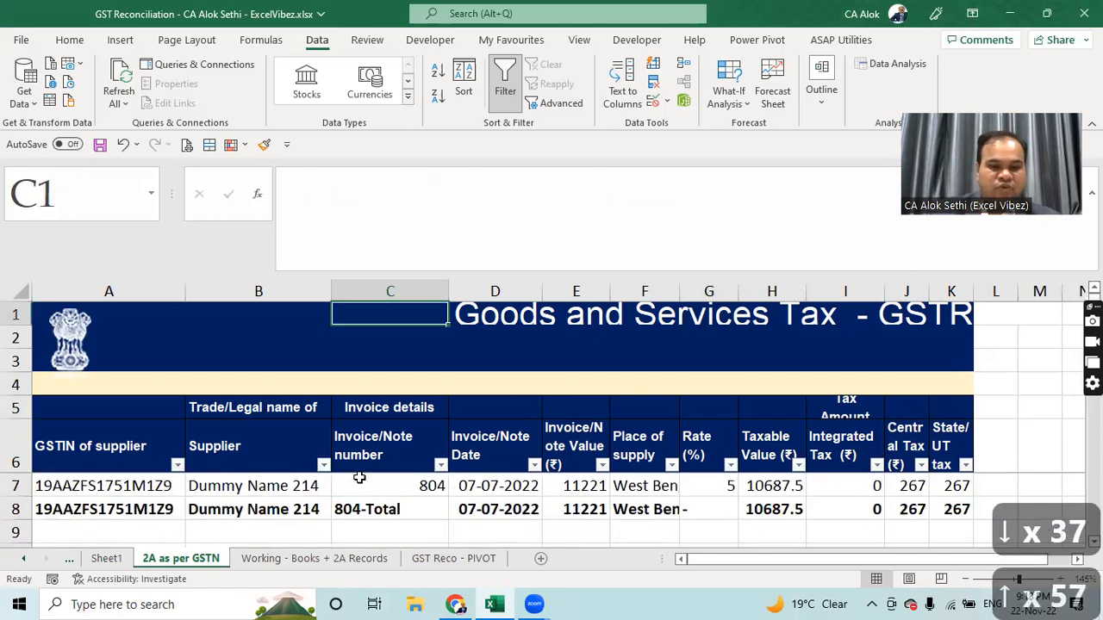
Step: Check the filter values of the Invoice/Note number column and remove the filter from the row 6 headers
{"action": "left_click", "coordinate": [440, 464]}
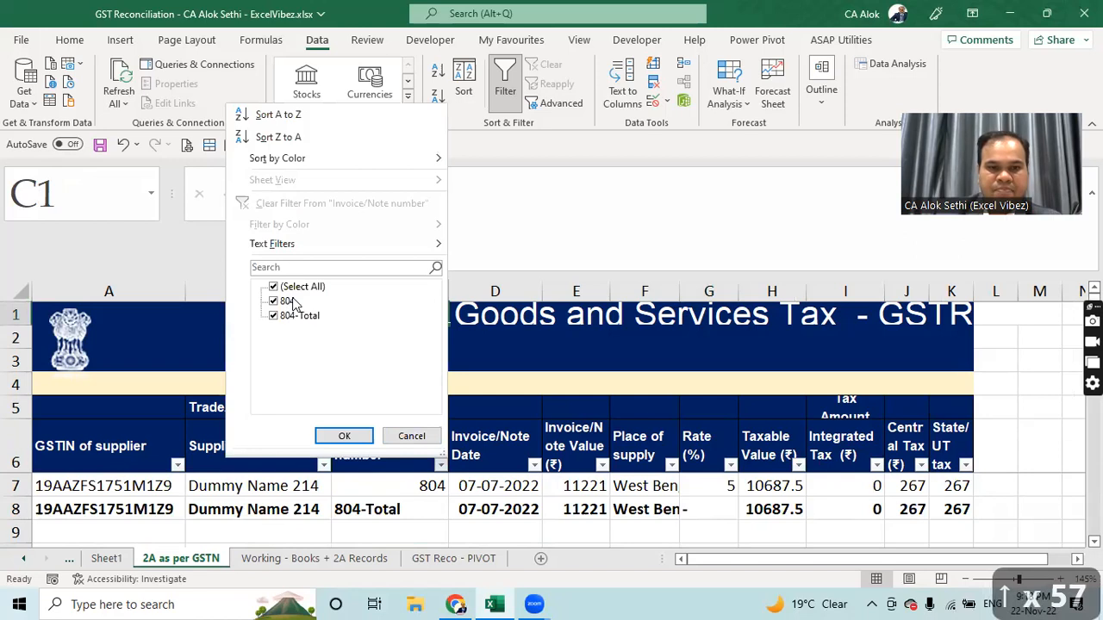
{"action": "left_click", "coordinate": [424, 438]}
{"action": "left_click_drag", "start_coordinate": [125, 460], "coordinate": [957, 468]}
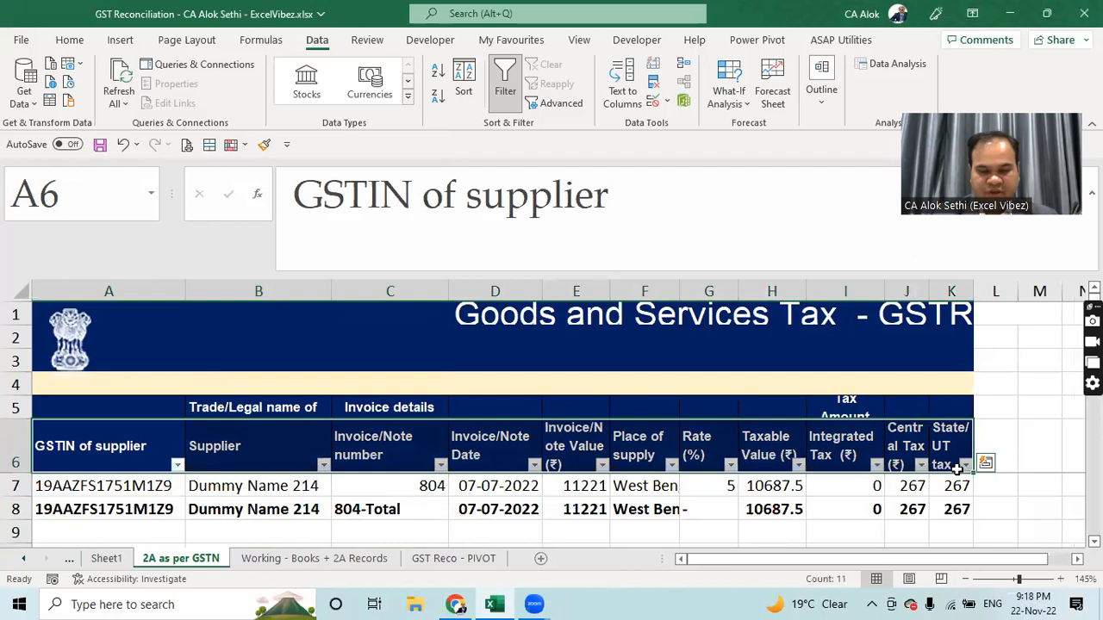
{"action": "key", "text": "ctrl+shift+l"}
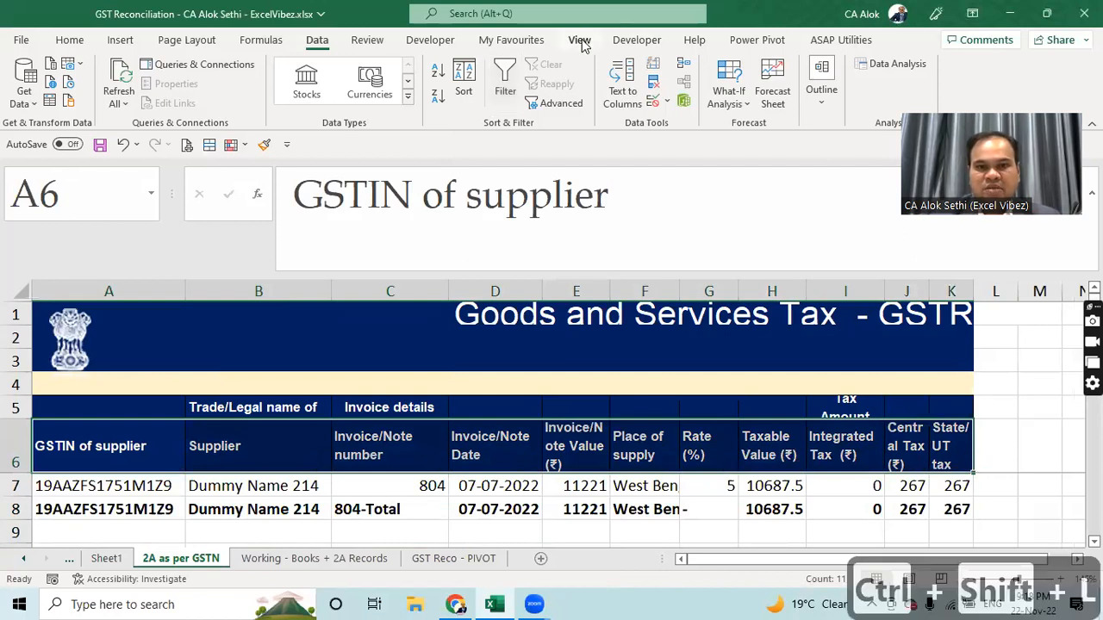
Step: Unfreeze the panes of the 2A as per GSTN sheet
{"action": "left_click", "coordinate": [579, 40]}
{"action": "left_click", "coordinate": [748, 102]}
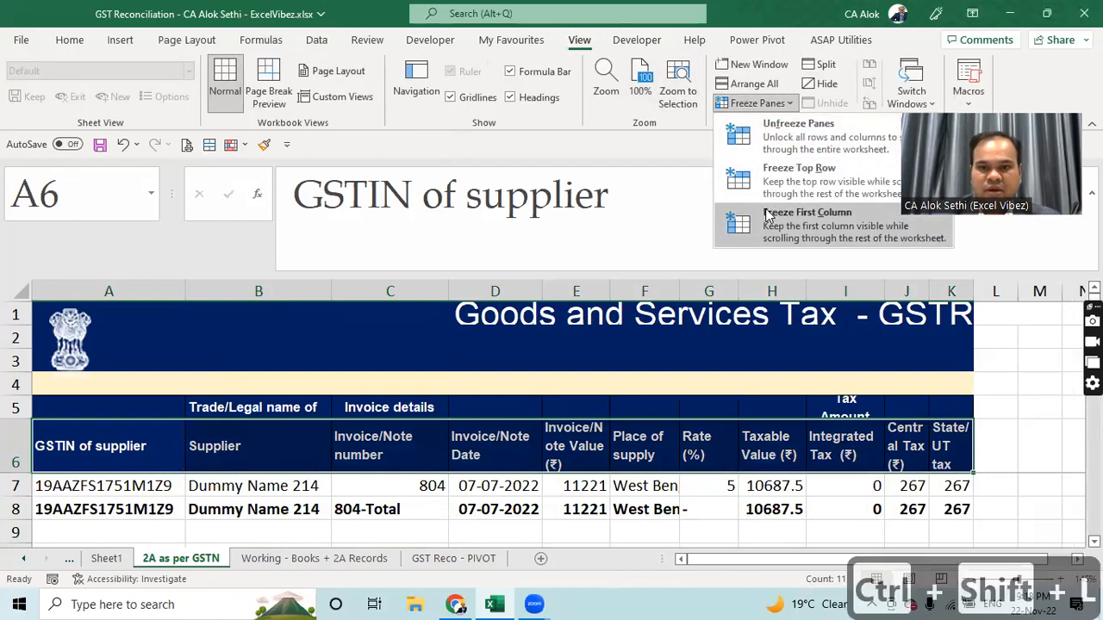
{"action": "left_click", "coordinate": [769, 160]}
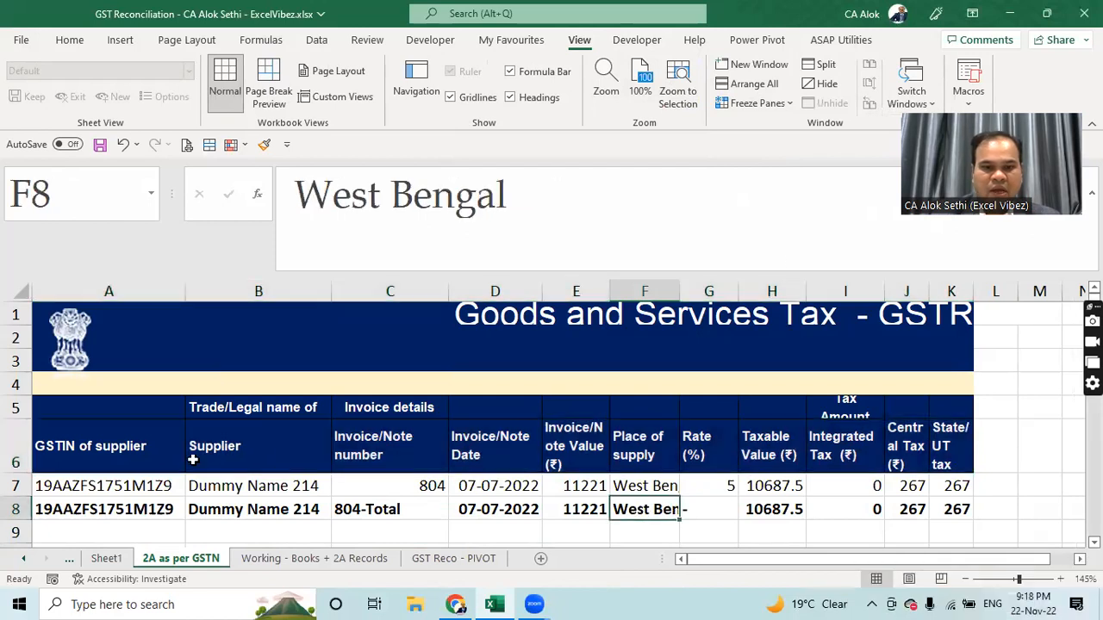
{"action": "left_click", "coordinate": [642, 509]}
Step: Select the full 2A data range from the row 6 headers down to row 320, columns A to L, and apply a filter
{"action": "left_click", "coordinate": [128, 448]}
{"action": "key", "text": "ctrl+shift+Down"}
{"action": "key", "text": "ctrl+shift+Down"}
{"action": "key", "text": "ctrl+shift+Down"}
{"action": "key", "text": "ctrl+shift+Down"}
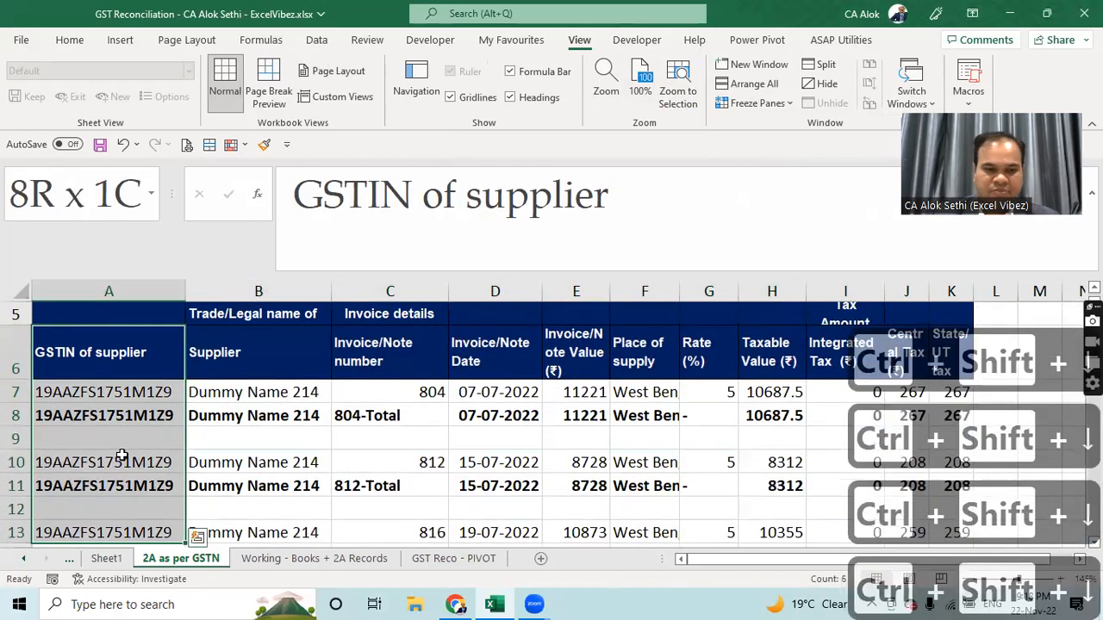
{"action": "key", "text": "shift+Down"}
{"action": "key", "text": "shift+Down"}
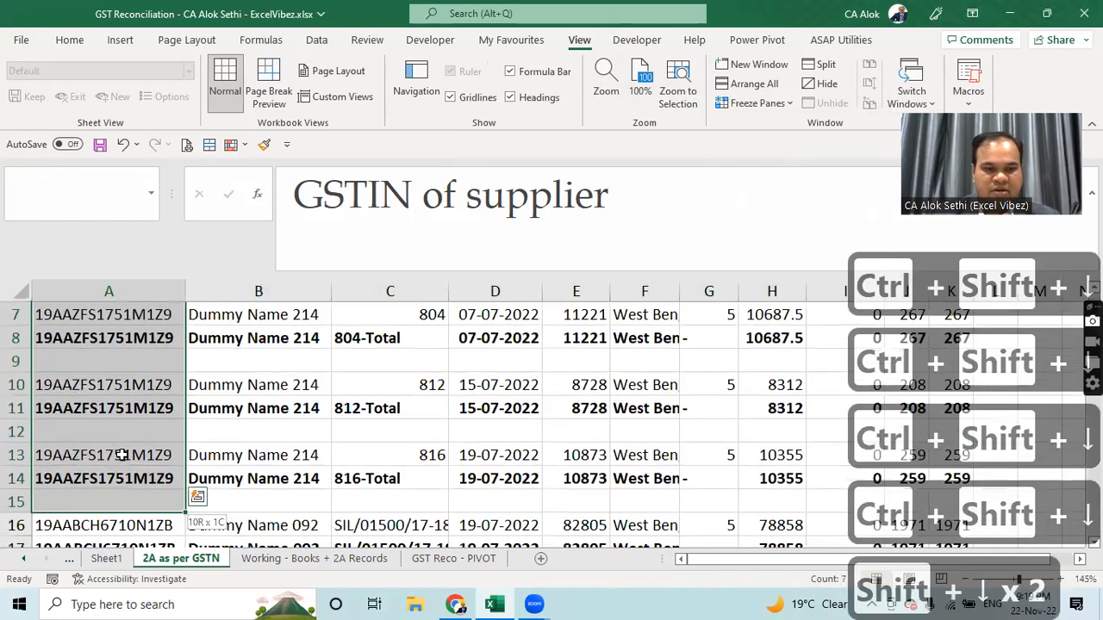
{"action": "key", "text": "shift+Down"}
{"action": "key", "text": "shift+Down"}
{"action": "key", "text": "shift+Down"}
{"action": "key", "text": "shift+Down"}
{"action": "key", "text": "shift+Down"}
{"action": "key", "text": "shift+Down"}
{"action": "key", "text": "shift+Down"}
{"action": "key", "text": "shift+Down"}
{"action": "key", "text": "shift+Down"}
{"action": "key", "text": "shift+Down"}
{"action": "key", "text": "shift+Down"}
{"action": "key", "text": "shift+Down"}
{"action": "key", "text": "shift+Down"}
{"action": "key", "text": "shift+Down"}
{"action": "key", "text": "shift+Down"}
{"action": "key", "text": "shift+Down"}
{"action": "key", "text": "shift+Down"}
{"action": "key", "text": "shift+Down"}
{"action": "key", "text": "shift+Down"}
{"action": "key", "text": "shift+Down"}
{"action": "key", "text": "shift+Down"}
{"action": "key", "text": "shift+Down"}
{"action": "key", "text": "shift+Down"}
{"action": "key", "text": "shift+Down"}
{"action": "key", "text": "shift+Down"}
{"action": "key", "text": "shift+Down"}
{"action": "key", "text": "shift+Down"}
{"action": "key", "text": "shift+Down"}
{"action": "key", "text": "shift+Down"}
{"action": "key", "text": "shift+Down"}
{"action": "key", "text": "shift+Down"}
{"action": "key", "text": "shift+Down"}
{"action": "key", "text": "shift+Down"}
{"action": "key", "text": "shift+Down"}
{"action": "key", "text": "shift+Down"}
{"action": "key", "text": "shift+Down"}
{"action": "key", "text": "shift+Down"}
{"action": "key", "text": "shift+Down"}
{"action": "key", "text": "shift+Down"}
{"action": "key", "text": "shift+Down"}
{"action": "key", "text": "shift+Down"}
{"action": "key", "text": "shift+Down"}
{"action": "key", "text": "shift+Down"}
{"action": "key", "text": "shift+Down"}
{"action": "key", "text": "shift+Down"}
{"action": "key", "text": "shift+Down"}
{"action": "key", "text": "shift+Down"}
{"action": "key", "text": "shift+Down"}
{"action": "key", "text": "shift+Down"}
{"action": "key", "text": "shift+Down"}
{"action": "key", "text": "shift+Down"}
{"action": "key", "text": "shift+Down"}
{"action": "key", "text": "shift+Down"}
{"action": "key", "text": "shift+Down"}
{"action": "key", "text": "shift+Down"}
{"action": "key", "text": "shift+Down"}
{"action": "key", "text": "shift+Down"}
{"action": "key", "text": "shift+Down"}
{"action": "key", "text": "shift+Down"}
{"action": "key", "text": "shift+Down"}
{"action": "key", "text": "shift+Down"}
{"action": "key", "text": "shift+Down"}
{"action": "key", "text": "shift+Down"}
{"action": "key", "text": "shift+Down"}
{"action": "key", "text": "shift+Down"}
{"action": "key", "text": "shift+Down"}
{"action": "key", "text": "shift+Down"}
{"action": "key", "text": "shift+Down"}
{"action": "key", "text": "shift+Down"}
{"action": "key", "text": "shift+Down"}
{"action": "key", "text": "shift+Down"}
{"action": "key", "text": "shift+Down"}
{"action": "key", "text": "shift+Down"}
{"action": "key", "text": "shift+Down"}
{"action": "key", "text": "shift+Down"}
{"action": "key", "text": "shift+Down"}
{"action": "key", "text": "shift+Down"}
{"action": "key", "text": "shift+Down"}
{"action": "key", "text": "shift+Down"}
{"action": "key", "text": "shift+Down"}
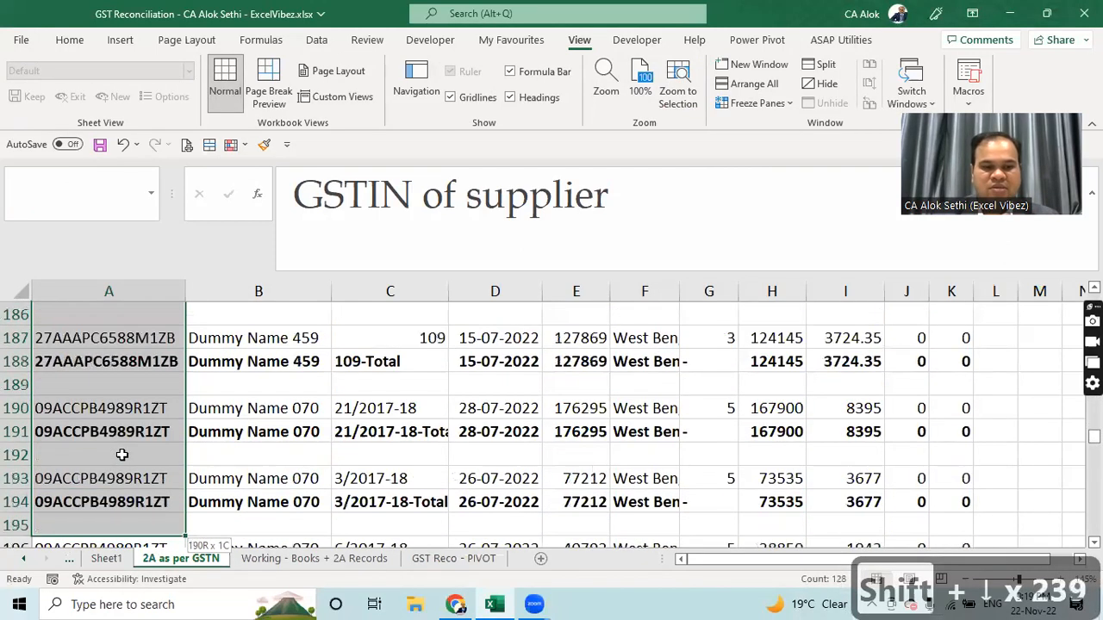
{"action": "key", "text": "shift+Down"}
{"action": "key", "text": "shift+Down"}
{"action": "key", "text": "shift+Down"}
{"action": "key", "text": "shift+Down"}
{"action": "key", "text": "shift+Down"}
{"action": "key", "text": "shift+Down"}
{"action": "key", "text": "shift+Down"}
{"action": "key", "text": "shift+Down"}
{"action": "key", "text": "shift+Down"}
{"action": "key", "text": "shift+Down"}
{"action": "key", "text": "shift+Down"}
{"action": "key", "text": "shift+Down"}
{"action": "key", "text": "shift+Down"}
{"action": "key", "text": "shift+Down"}
{"action": "key", "text": "shift+Down"}
{"action": "key", "text": "shift+Down"}
{"action": "key", "text": "shift+Down"}
{"action": "key", "text": "shift+Down"}
{"action": "key", "text": "shift+Down"}
{"action": "key", "text": "shift+Down"}
{"action": "key", "text": "shift+Down"}
{"action": "key", "text": "shift+Down"}
{"action": "key", "text": "shift+Down"}
{"action": "key", "text": "shift+Down"}
{"action": "key", "text": "shift+Down"}
{"action": "key", "text": "shift+Down"}
{"action": "key", "text": "shift+Down"}
{"action": "key", "text": "shift+Down"}
{"action": "key", "text": "shift+Down"}
{"action": "key", "text": "shift+Down"}
{"action": "key", "text": "shift+Down"}
{"action": "key", "text": "shift+Down"}
{"action": "key", "text": "shift+Down"}
{"action": "key", "text": "shift+Down"}
{"action": "key", "text": "shift+Down"}
{"action": "key", "text": "shift+Down"}
{"action": "key", "text": "shift+Down"}
{"action": "key", "text": "shift+Down"}
{"action": "key", "text": "shift+Down"}
{"action": "key", "text": "shift+Down"}
{"action": "key", "text": "shift+Page_Down"}
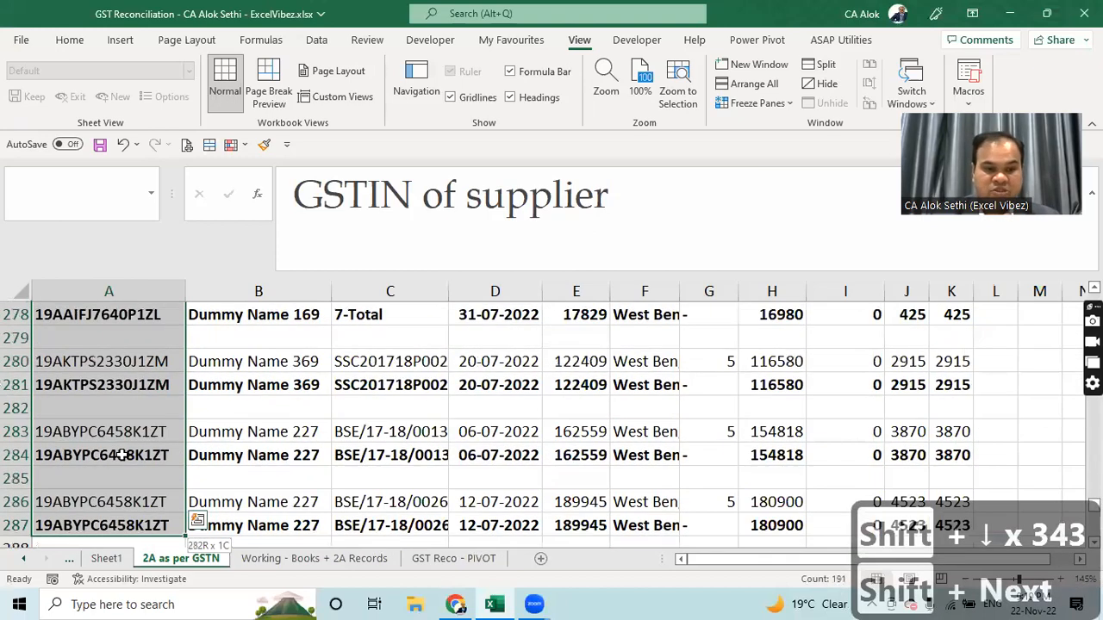
{"action": "key", "text": "shift+Page_Down"}
{"action": "key", "text": "shift+Page_Down"}
{"action": "key", "text": "shift+Page_Down"}
{"action": "key", "text": "shift+Page_Down"}
{"action": "key", "text": "shift+Page_Down"}
{"action": "key", "text": "shift+Page_Down"}
{"action": "key", "text": "shift+Page_Up"}
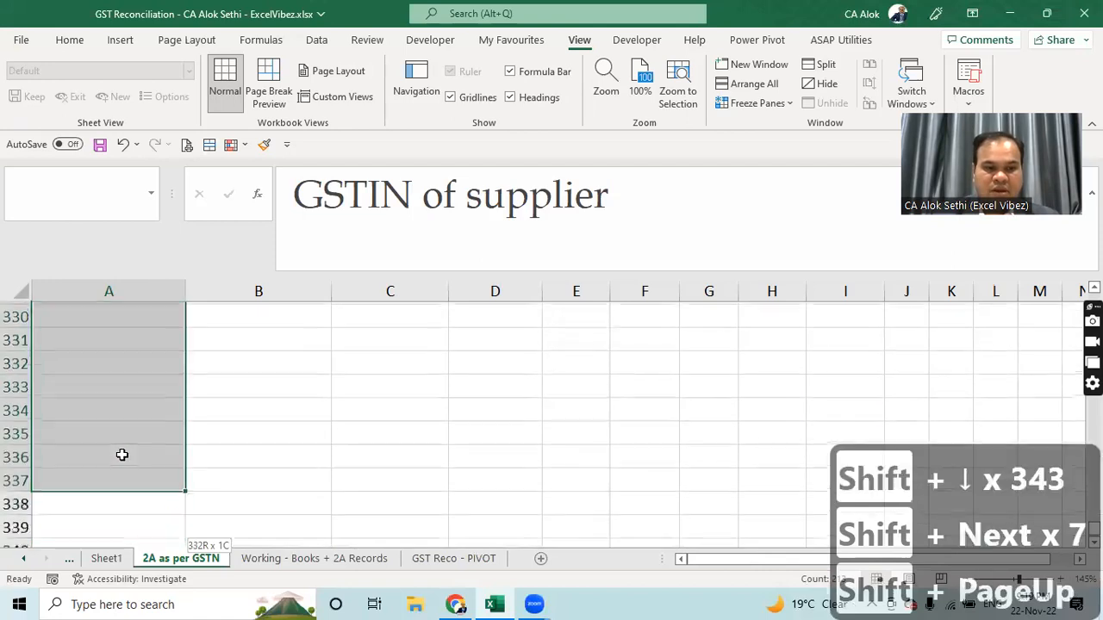
{"action": "key", "text": "shift+Page_Up"}
{"action": "key", "text": "shift+Up"}
{"action": "key", "text": "shift+Up"}
{"action": "key", "text": "shift+Up"}
{"action": "key", "text": "shift+Up"}
{"action": "key", "text": "shift+Up"}
{"action": "key", "text": "shift+Up"}
{"action": "key", "text": "shift+Up"}
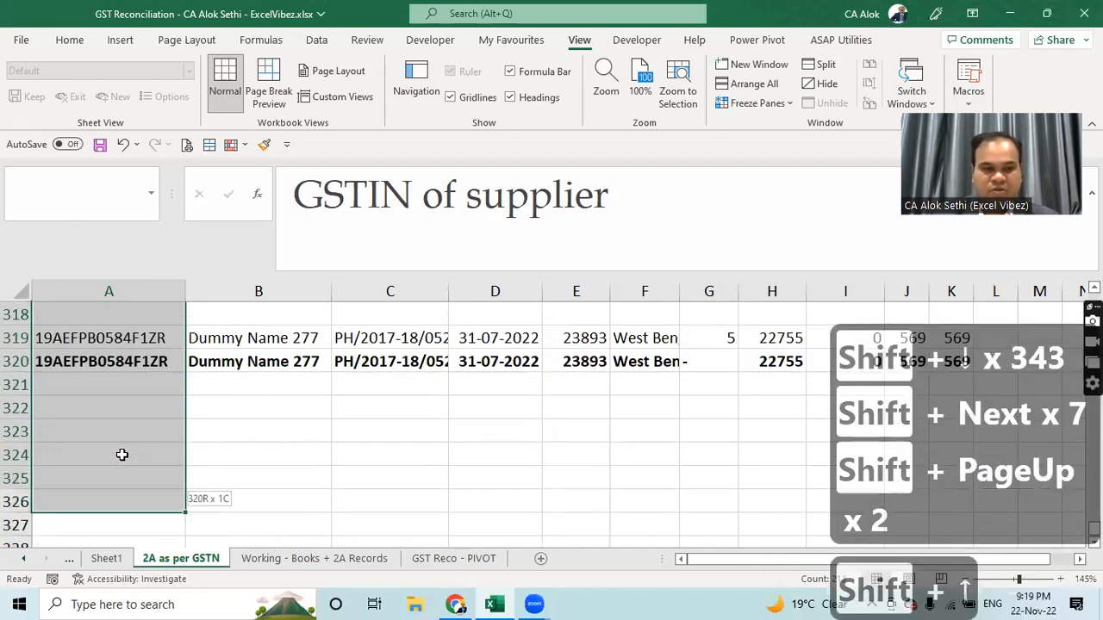
{"action": "key", "text": "shift+Right"}
{"action": "key", "text": "shift+Right"}
{"action": "key", "text": "shift+Right"}
{"action": "key", "text": "shift+Right"}
{"action": "key", "text": "shift+Right"}
{"action": "key", "text": "shift+Right"}
{"action": "key", "text": "shift+Right"}
{"action": "key", "text": "shift+Right"}
{"action": "key", "text": "shift+Right"}
{"action": "key", "text": "shift+Right"}
{"action": "key", "text": "shift+Right"}
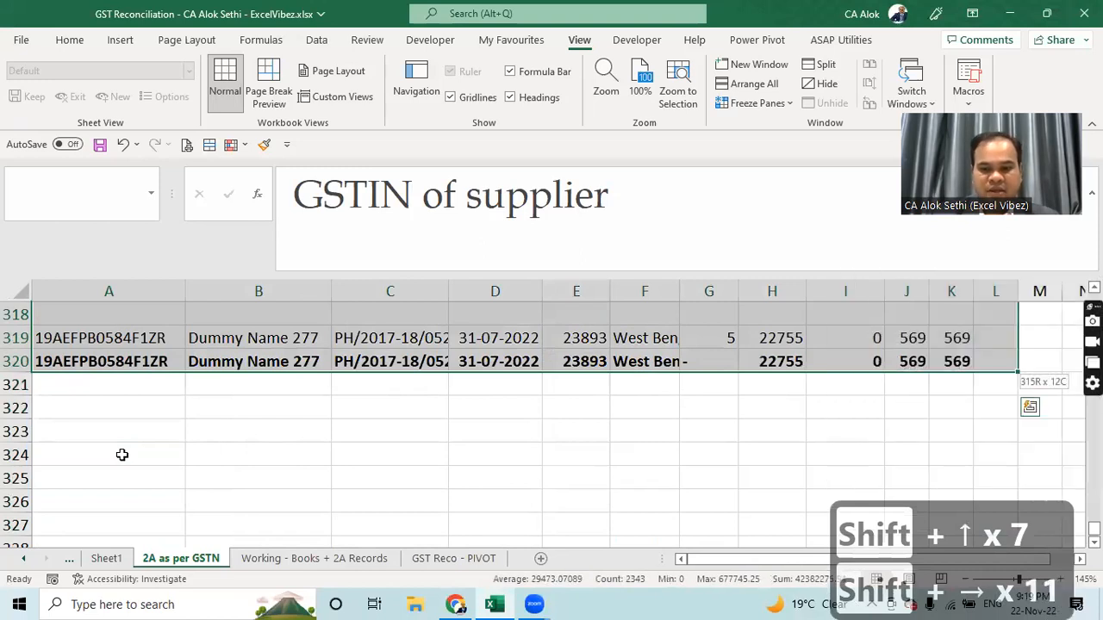
{"action": "key", "text": "ctrl+shift+l"}
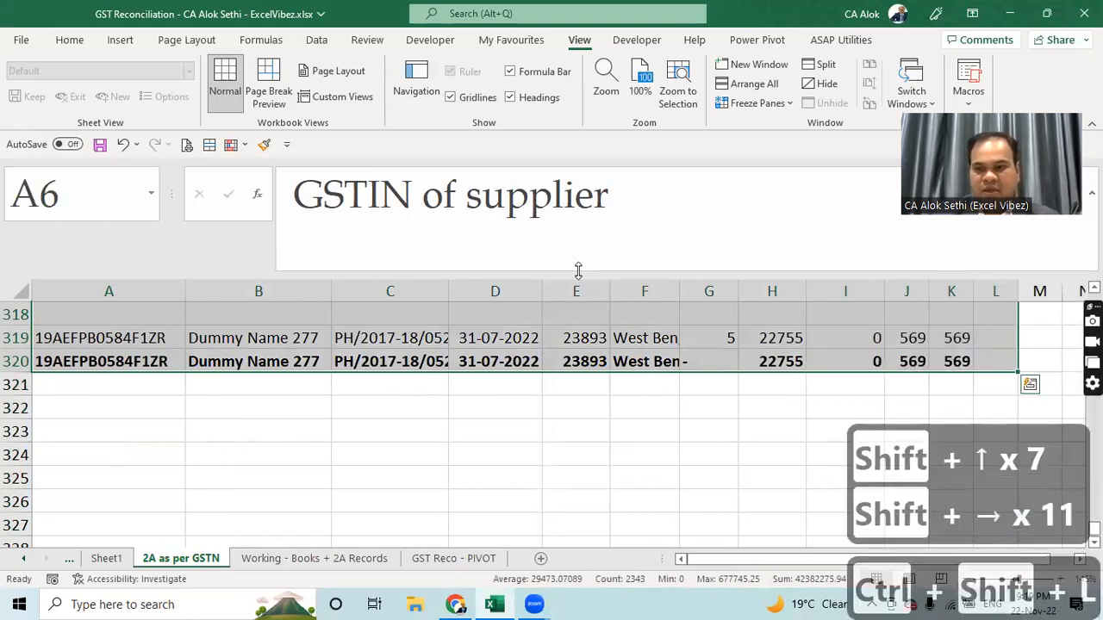
Step: Filter the GSTIN of supplier column to show only the blank rows
{"action": "left_click_drag", "start_coordinate": [1094, 529], "coordinate": [1095, 296]}
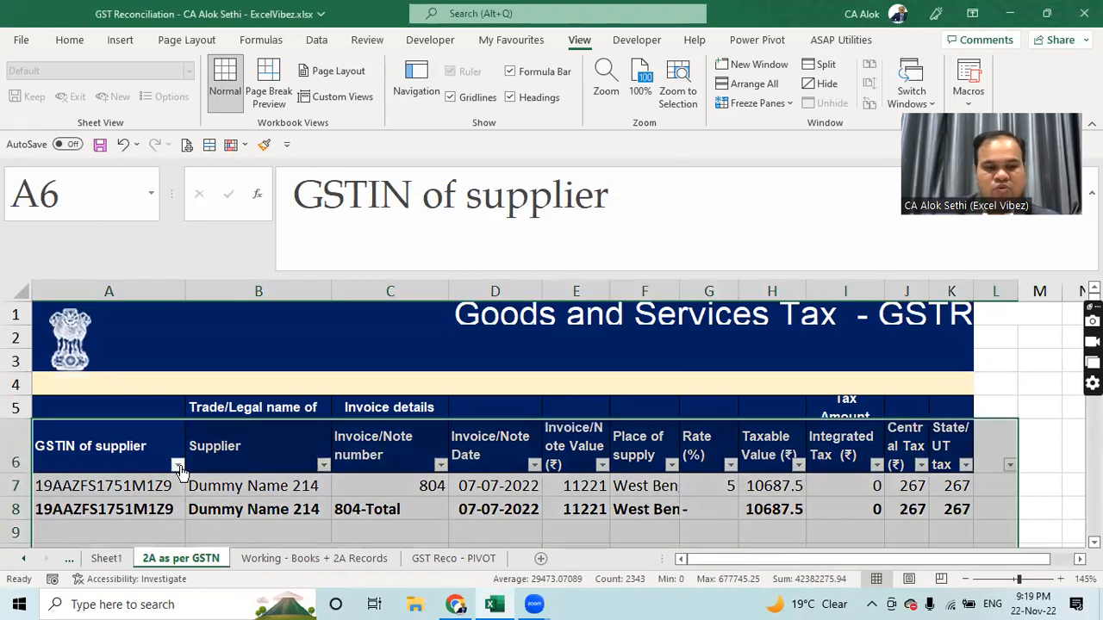
{"action": "left_click", "coordinate": [178, 466]}
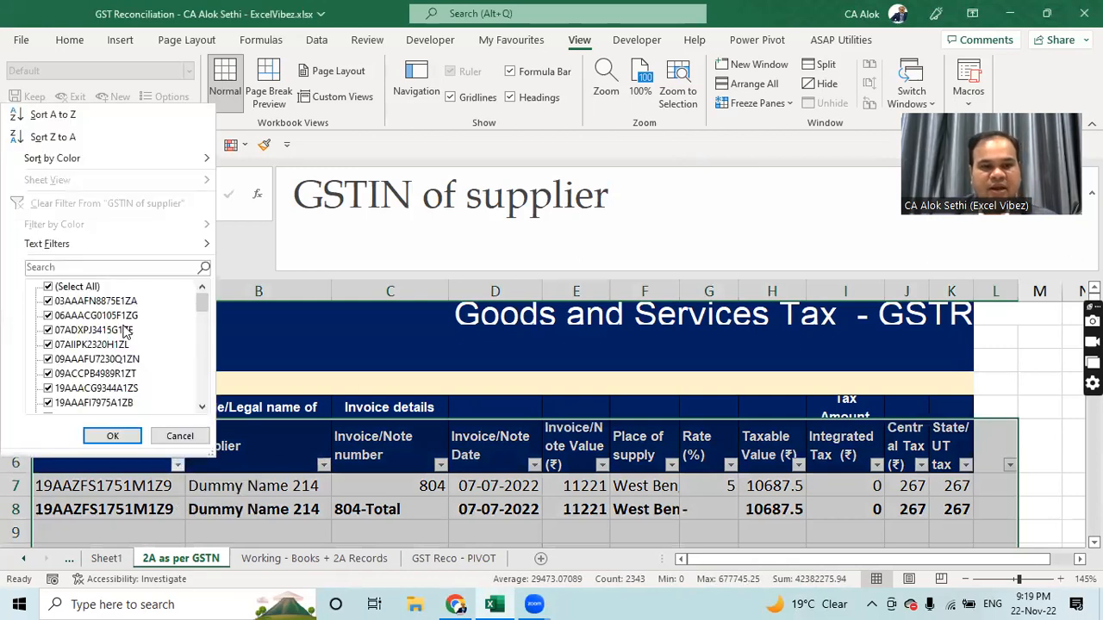
{"action": "left_click", "coordinate": [78, 287]}
{"action": "scroll", "coordinate": [189, 314], "scroll_direction": "down", "scroll_amount": 10}
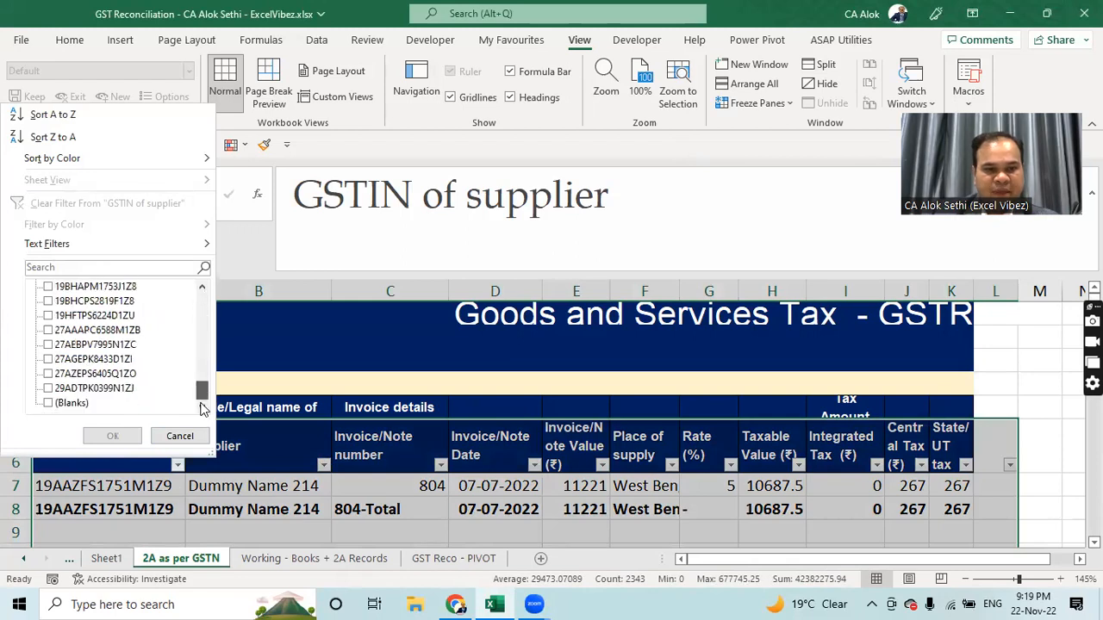
{"action": "left_click", "coordinate": [49, 403]}
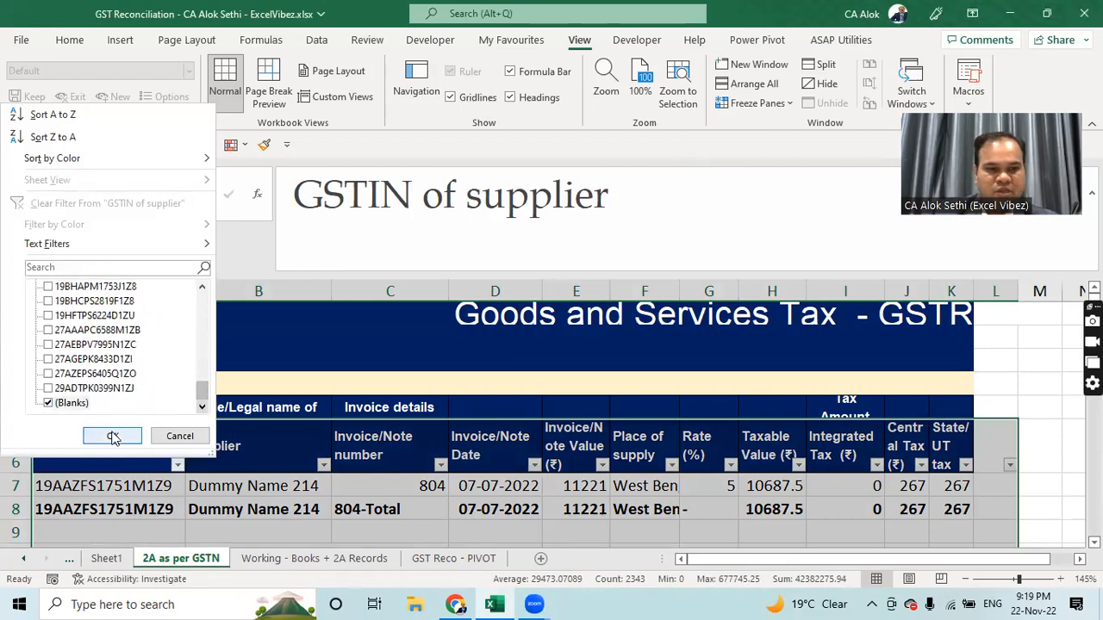
{"action": "left_click", "coordinate": [112, 435]}
Step: Delete the filtered blank rows from row 9 to row 318 and show all GSTIN of supplier values again
{"action": "mouse_move", "coordinate": [17, 485]}
{"action": "left_mouse_down"}
{"action": "mouse_move", "coordinate": [28, 598]}
{"action": "mouse_move", "coordinate": [24, 502]}
{"action": "left_mouse_up"}
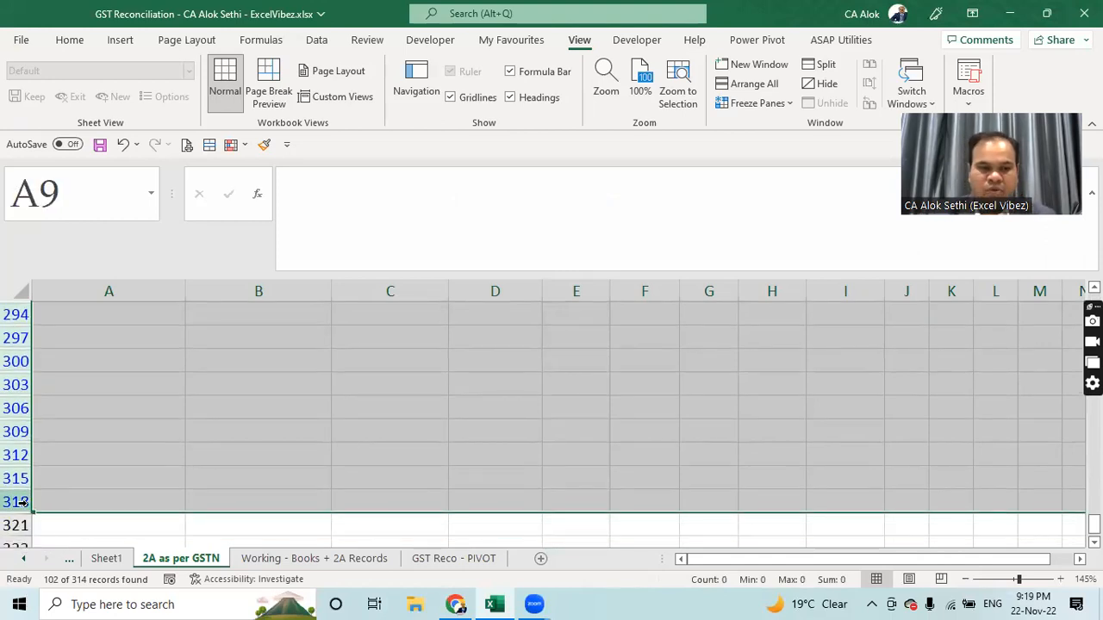
{"action": "key", "text": "ctrl+minus"}
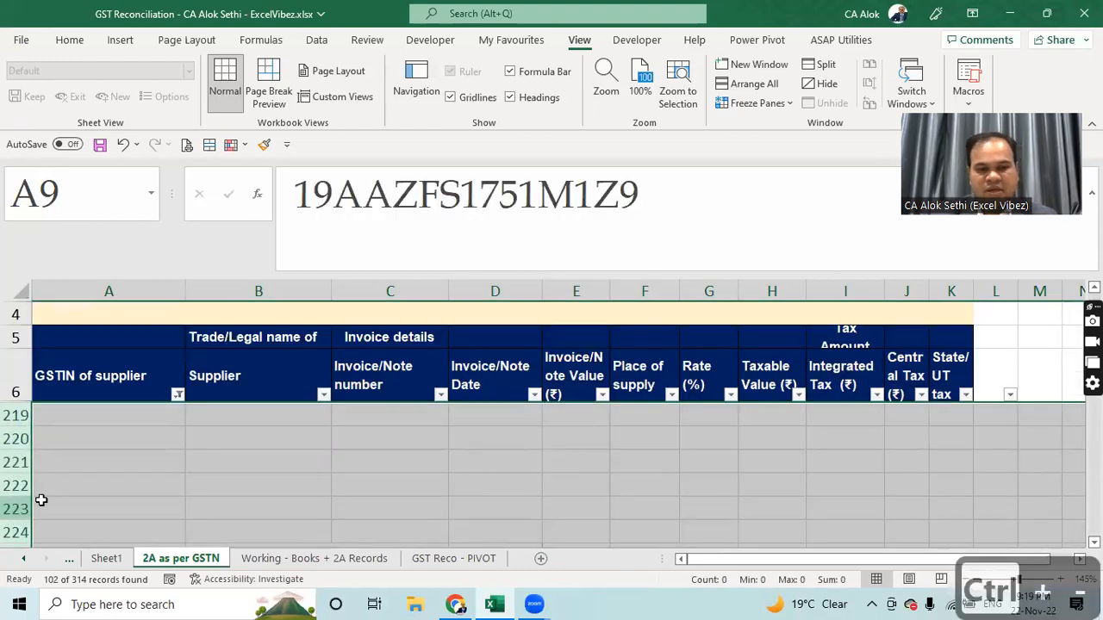
{"action": "left_click", "coordinate": [178, 394]}
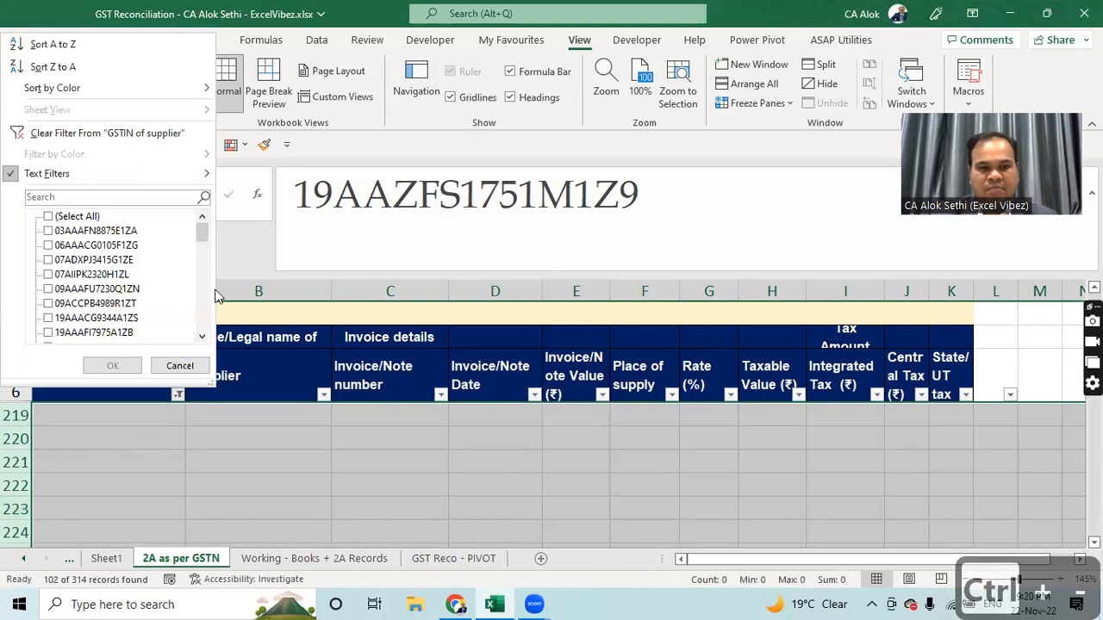
{"action": "mouse_move", "coordinate": [203, 236]}
{"action": "left_mouse_down"}
{"action": "mouse_move", "coordinate": [194, 333]}
{"action": "mouse_move", "coordinate": [203, 229]}
{"action": "left_mouse_up"}
{"action": "left_click", "coordinate": [48, 216]}
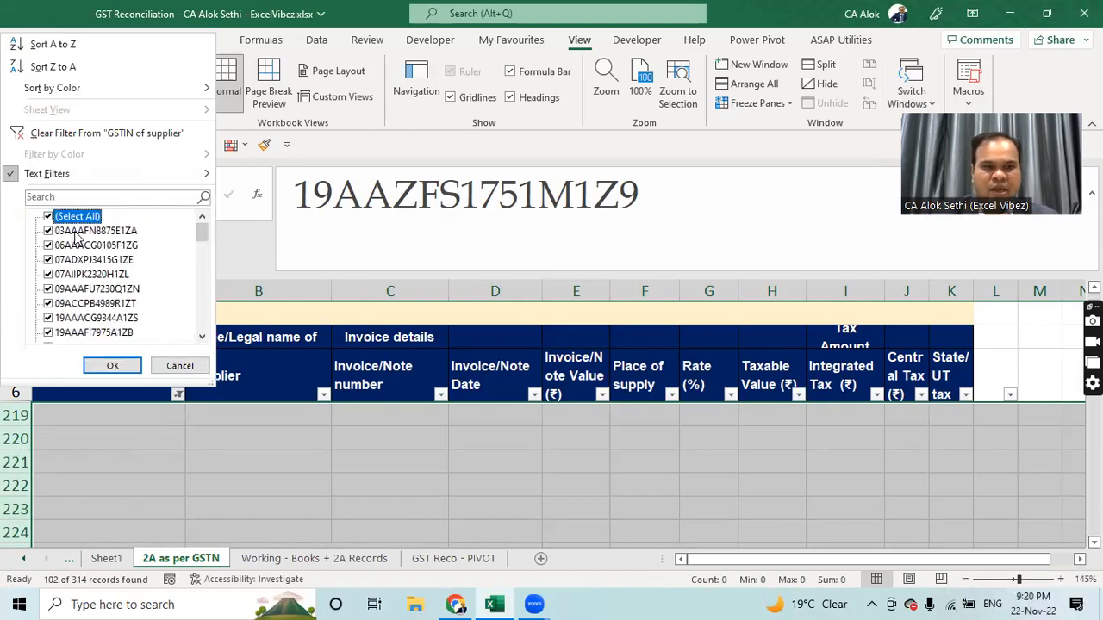
{"action": "left_click", "coordinate": [111, 366]}
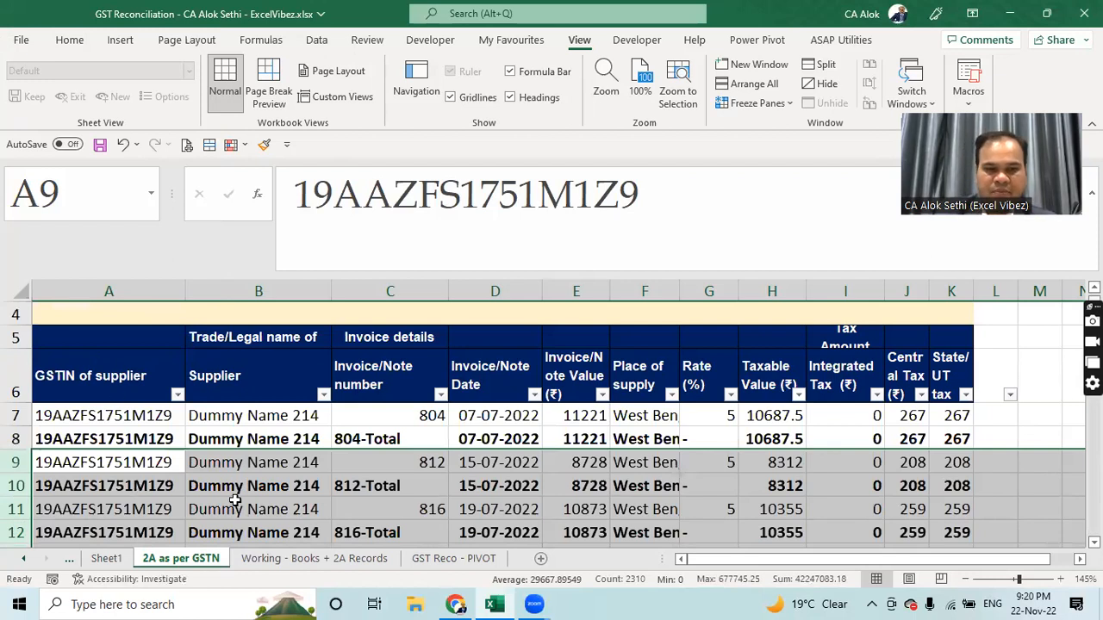
Step: Filter the Invoice/Note number column to entries containing "total" and widen column C to fit the full invoice numbers
{"action": "left_click", "coordinate": [440, 394]}
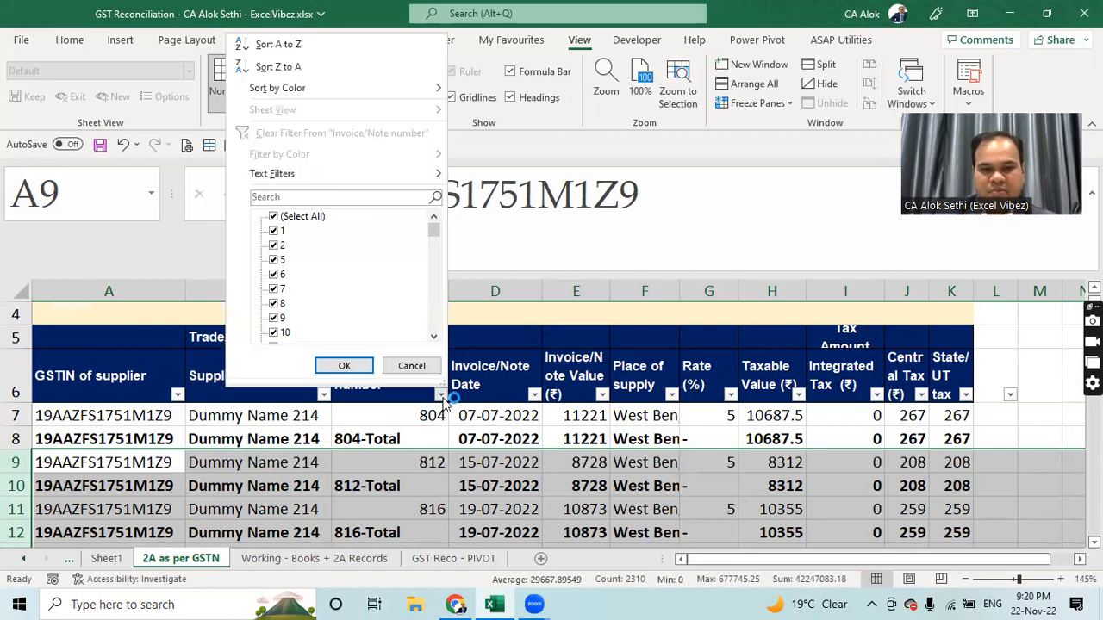
{"action": "left_click", "coordinate": [301, 217]}
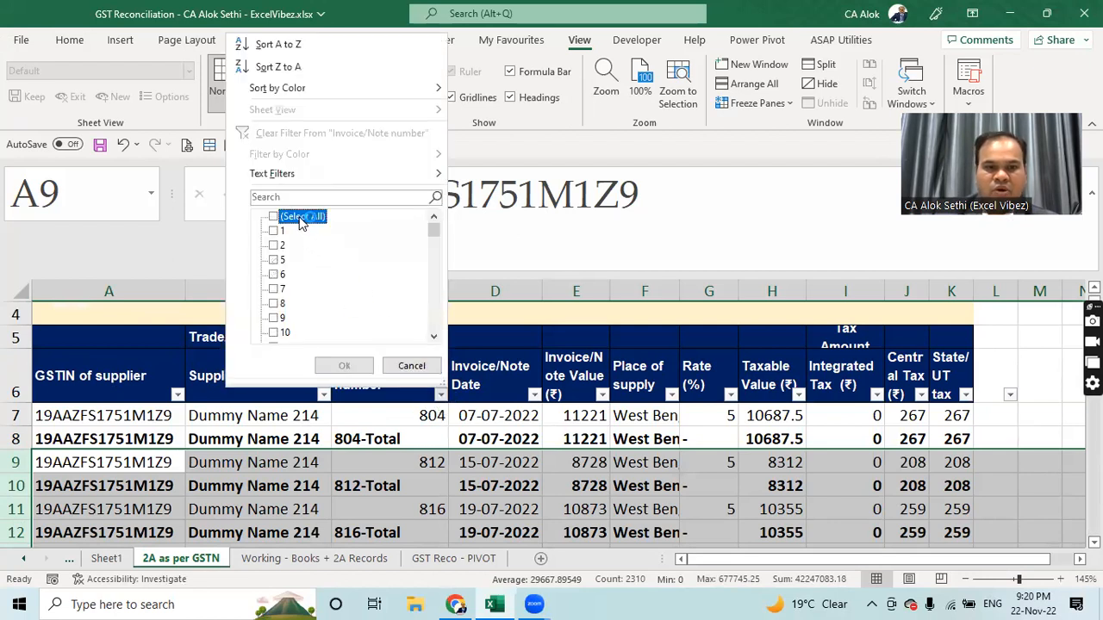
{"action": "mouse_move", "coordinate": [435, 229]}
{"action": "left_mouse_down"}
{"action": "mouse_move", "coordinate": [439, 338]}
{"action": "mouse_move", "coordinate": [432, 222]}
{"action": "left_mouse_up"}
{"action": "mouse_move", "coordinate": [345, 185]}
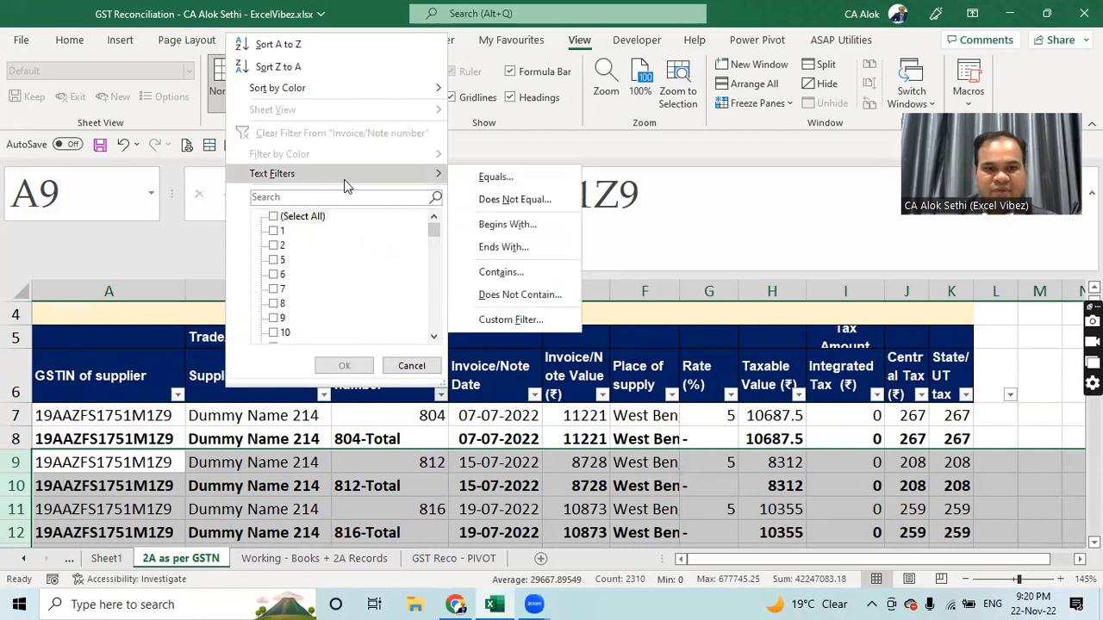
{"action": "left_click", "coordinate": [506, 272]}
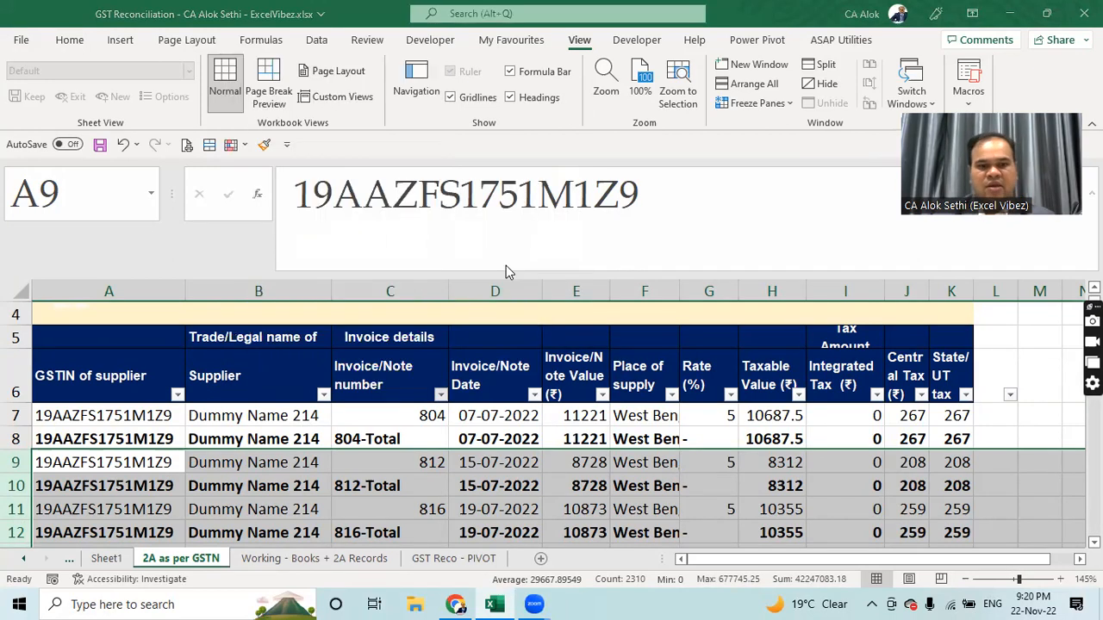
{"action": "type", "text": "tot"}
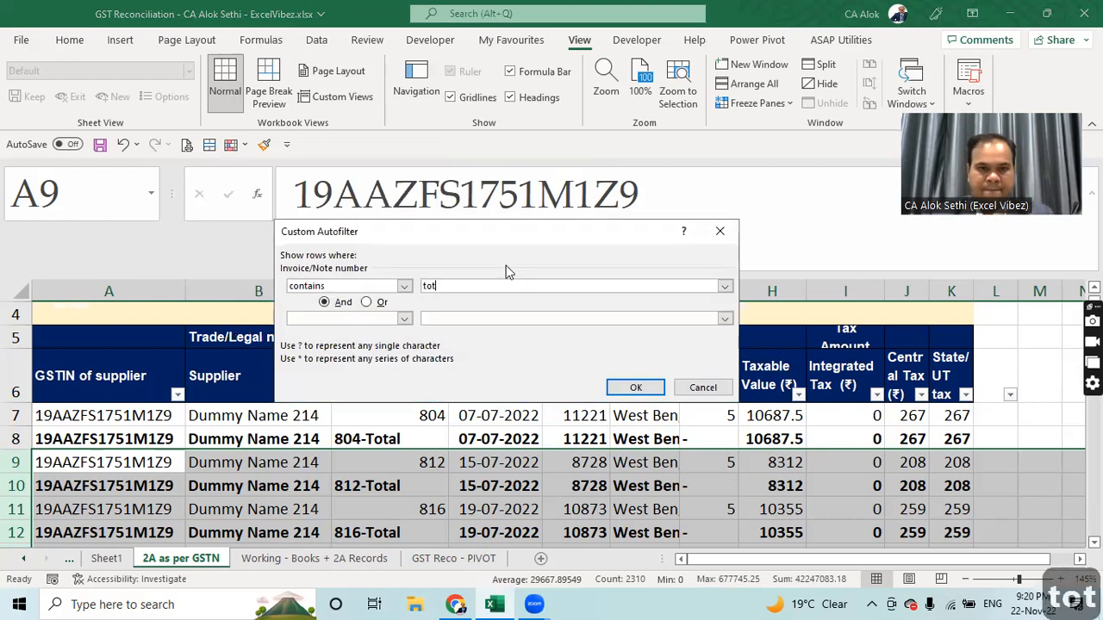
{"action": "type", "text": "al"}
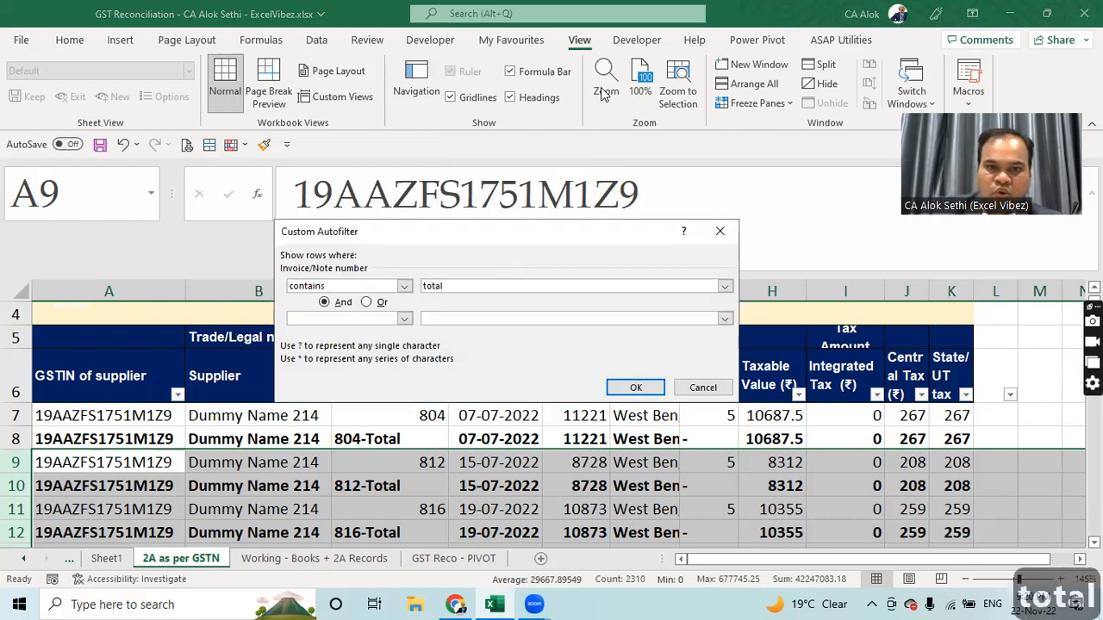
{"action": "left_click", "coordinate": [627, 386]}
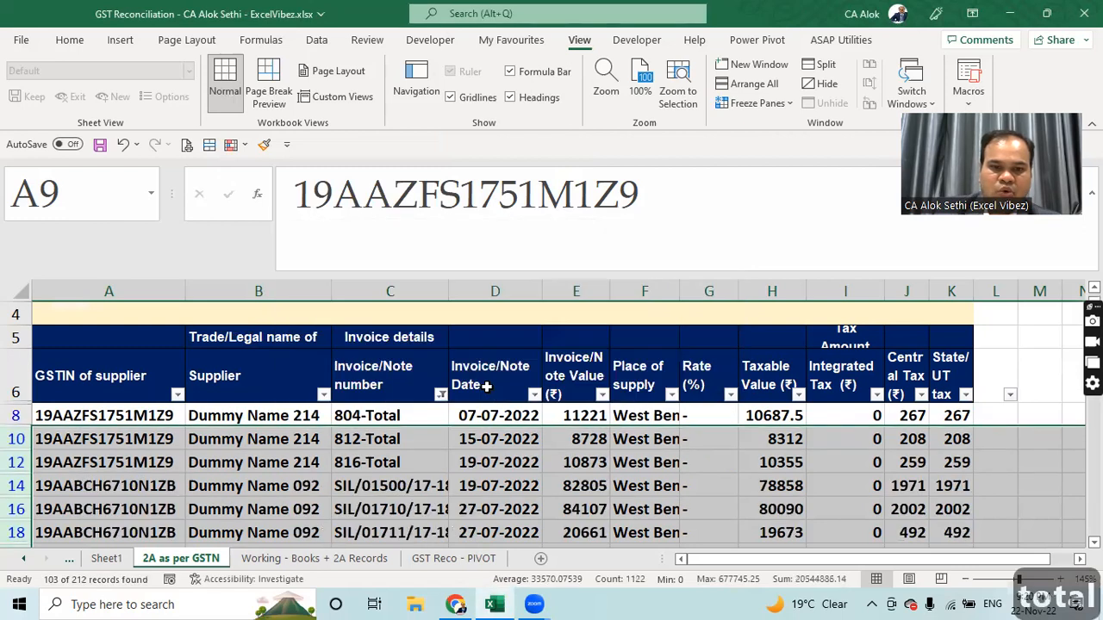
{"action": "left_click", "coordinate": [415, 445]}
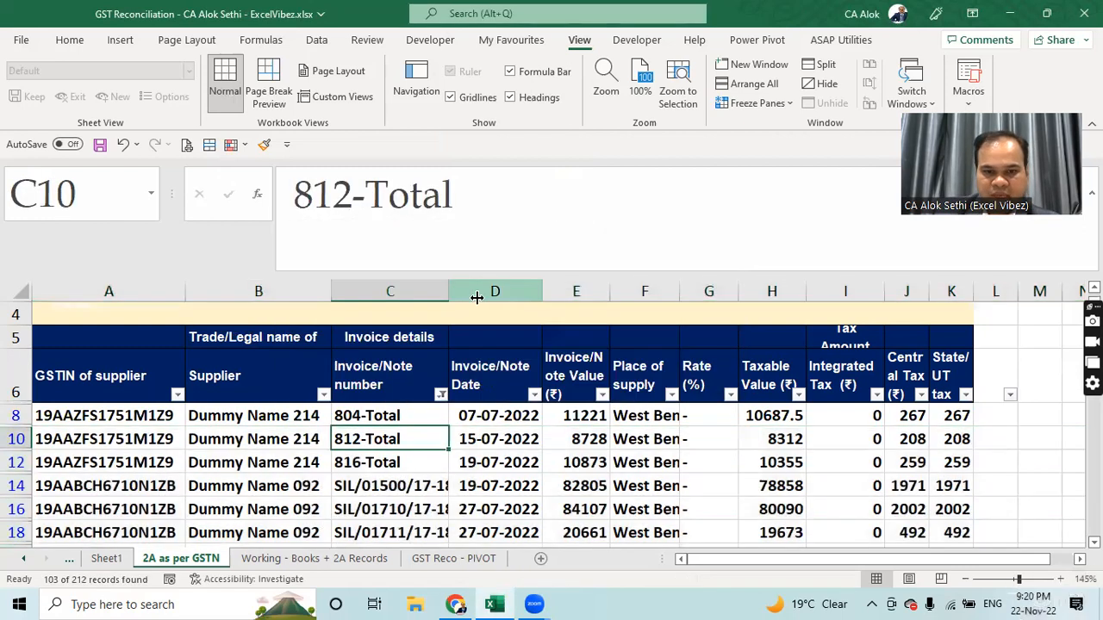
{"action": "left_click_drag", "start_coordinate": [479, 297], "coordinate": [505, 298]}
Step: Look down the filtered Invoice/Note number column from row 8 to the end of the data, checking the total rows
{"action": "left_click", "coordinate": [441, 418]}
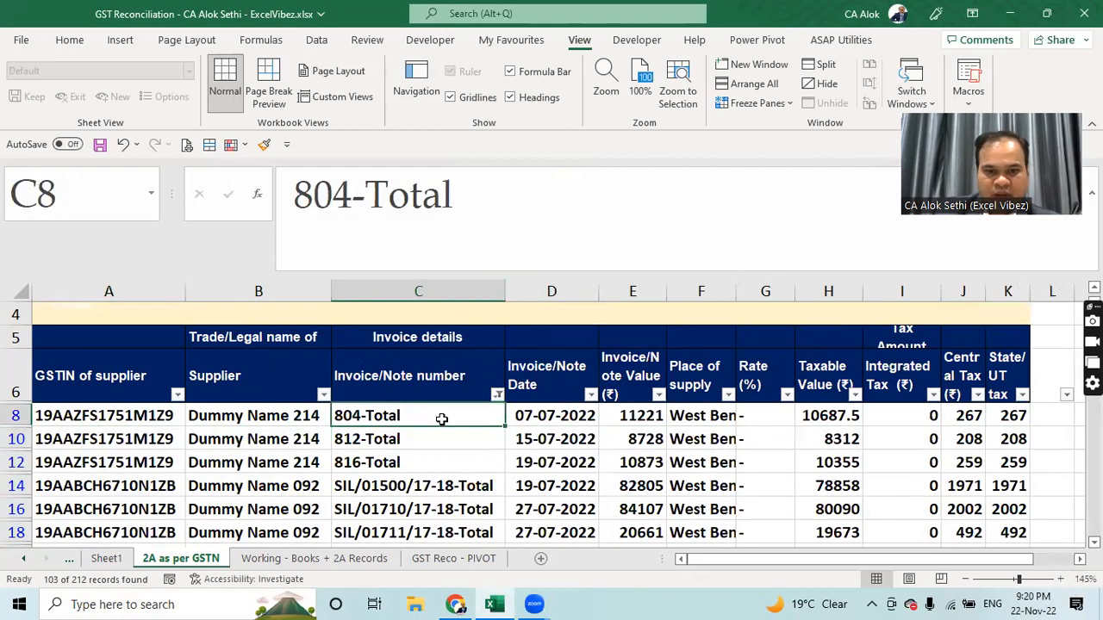
{"action": "key", "text": "Down"}
{"action": "key", "text": "Down"}
{"action": "key", "text": "Down"}
{"action": "key", "text": "Down"}
{"action": "key", "text": "Down"}
{"action": "key", "text": "Down"}
{"action": "key", "text": "Down"}
{"action": "key", "text": "Down"}
{"action": "key", "text": "Down"}
{"action": "key", "text": "Down"}
{"action": "key", "text": "Down"}
{"action": "key", "text": "Down"}
{"action": "key", "text": "Down"}
{"action": "key", "text": "Down"}
{"action": "key", "text": "Down"}
{"action": "key", "text": "Down"}
{"action": "key", "text": "Down"}
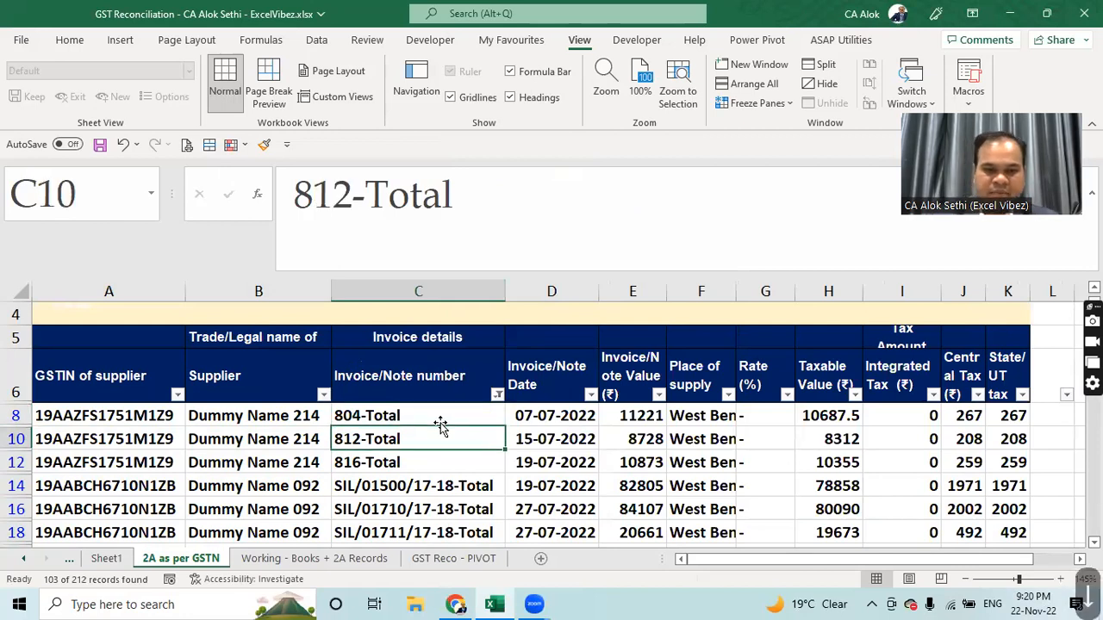
{"action": "key", "text": "Down"}
{"action": "key", "text": "Down"}
{"action": "key", "text": "Down"}
{"action": "key", "text": "Down"}
{"action": "key", "text": "Down"}
{"action": "key", "text": "Down"}
{"action": "key", "text": "Down"}
{"action": "key", "text": "Down"}
{"action": "key", "text": "Down"}
{"action": "key", "text": "Down"}
{"action": "key", "text": "Down"}
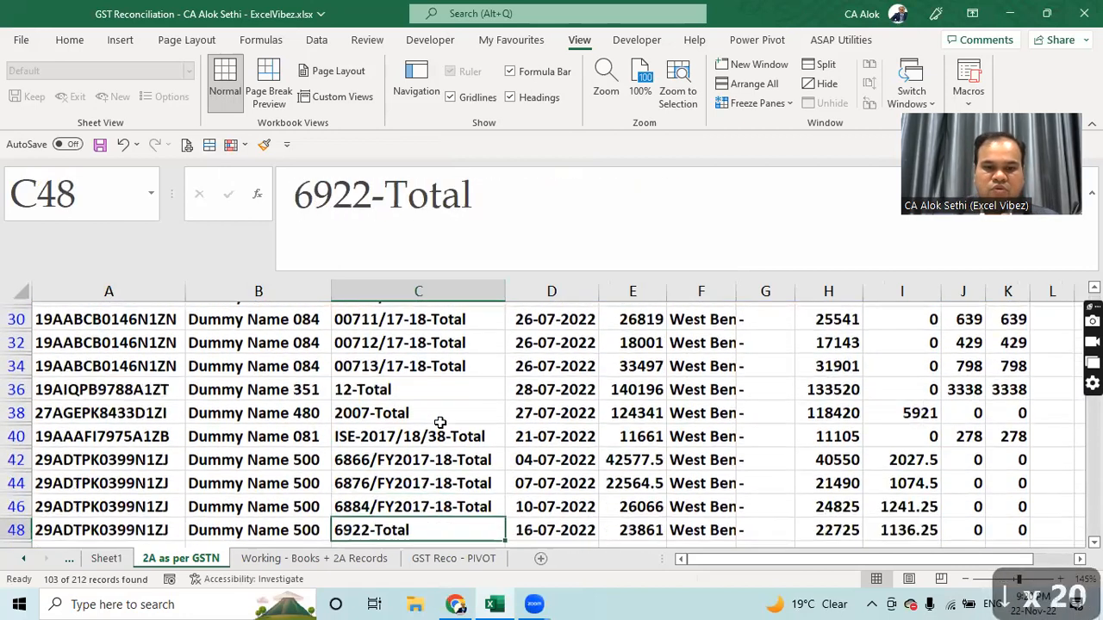
{"action": "key", "text": "Down"}
{"action": "key", "text": "Down"}
{"action": "key", "text": "Down"}
{"action": "key", "text": "Down"}
{"action": "key", "text": "Down"}
{"action": "key", "text": "Down"}
{"action": "key", "text": "Down"}
{"action": "key", "text": "Down"}
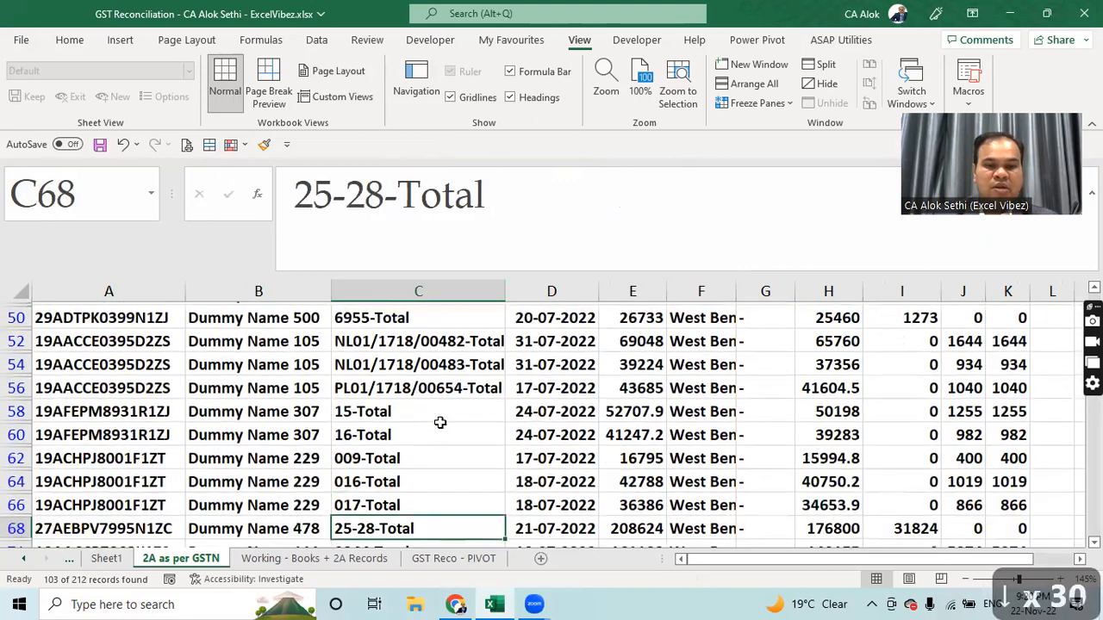
{"action": "key", "text": "Down"}
{"action": "key", "text": "Down"}
{"action": "key", "text": "Down"}
{"action": "key", "text": "Down"}
{"action": "key", "text": "Down"}
{"action": "key", "text": "Down"}
{"action": "key", "text": "Down"}
{"action": "key", "text": "Down"}
{"action": "key", "text": "Down"}
{"action": "key", "text": "Down"}
{"action": "key", "text": "Down"}
{"action": "key", "text": "Down"}
{"action": "key", "text": "Down"}
{"action": "key", "text": "Down"}
{"action": "key", "text": "Down"}
{"action": "key", "text": "Down"}
{"action": "key", "text": "Down"}
{"action": "key", "text": "Down"}
{"action": "key", "text": "Down"}
{"action": "key", "text": "Down"}
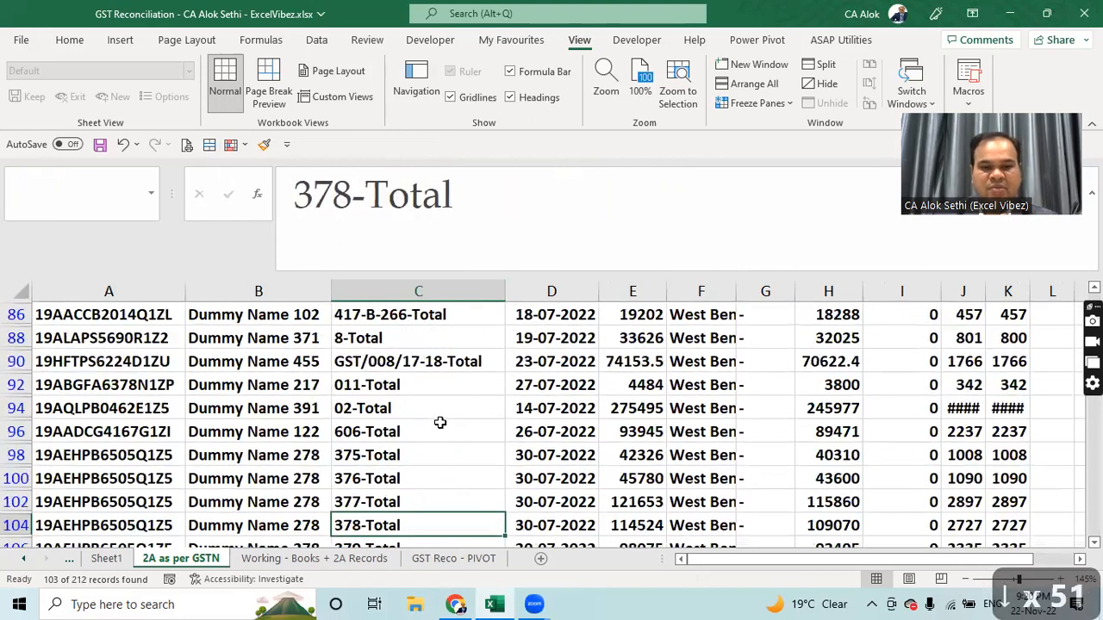
{"action": "key", "text": "Down"}
{"action": "key", "text": "Down"}
{"action": "key", "text": "Down"}
{"action": "key", "text": "Down"}
{"action": "key", "text": "Down"}
{"action": "key", "text": "Down"}
{"action": "key", "text": "Down"}
{"action": "key", "text": "Down"}
{"action": "key", "text": "Down"}
{"action": "key", "text": "Down"}
{"action": "key", "text": "Down"}
{"action": "key", "text": "Down"}
{"action": "key", "text": "Down"}
{"action": "key", "text": "Down"}
{"action": "key", "text": "Down"}
{"action": "key", "text": "Down"}
{"action": "key", "text": "Down"}
{"action": "key", "text": "Down"}
{"action": "key", "text": "Down"}
{"action": "key", "text": "Down"}
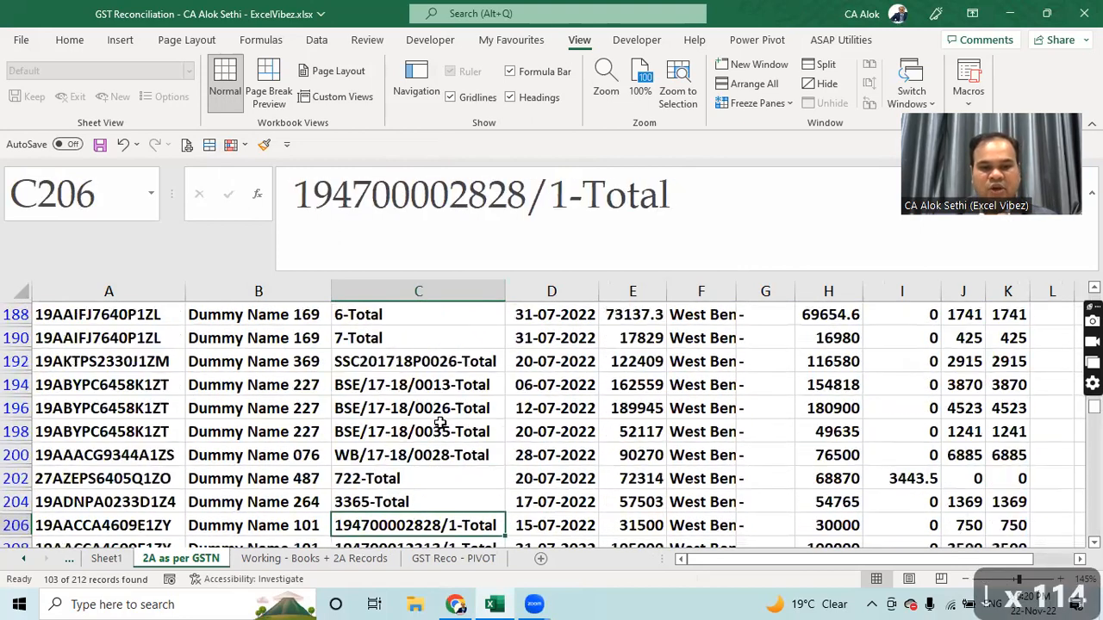
{"action": "key", "text": "Up"}
{"action": "key", "text": "Up"}
{"action": "key", "text": "Up"}
{"action": "key", "text": "Up"}
{"action": "key", "text": "Up"}
{"action": "key", "text": "Up"}
{"action": "key", "text": "Up"}
{"action": "key", "text": "Up"}
{"action": "key", "text": "Up"}
{"action": "key", "text": "Up"}
{"action": "key", "text": "Up"}
{"action": "key", "text": "Up"}
{"action": "key", "text": "Up"}
{"action": "key", "text": "Up"}
{"action": "key", "text": "Up"}
{"action": "key", "text": "Up"}
{"action": "key", "text": "Up"}
{"action": "key", "text": "Up"}
{"action": "key", "text": "Up"}
{"action": "key", "text": "Up"}
{"action": "key", "text": "Up"}
{"action": "key", "text": "Up"}
{"action": "key", "text": "Up"}
{"action": "key", "text": "Up"}
{"action": "key", "text": "Up"}
{"action": "key", "text": "Up"}
{"action": "key", "text": "Up"}
{"action": "key", "text": "Up"}
{"action": "key", "text": "Up"}
{"action": "key", "text": "Up"}
{"action": "key", "text": "Up"}
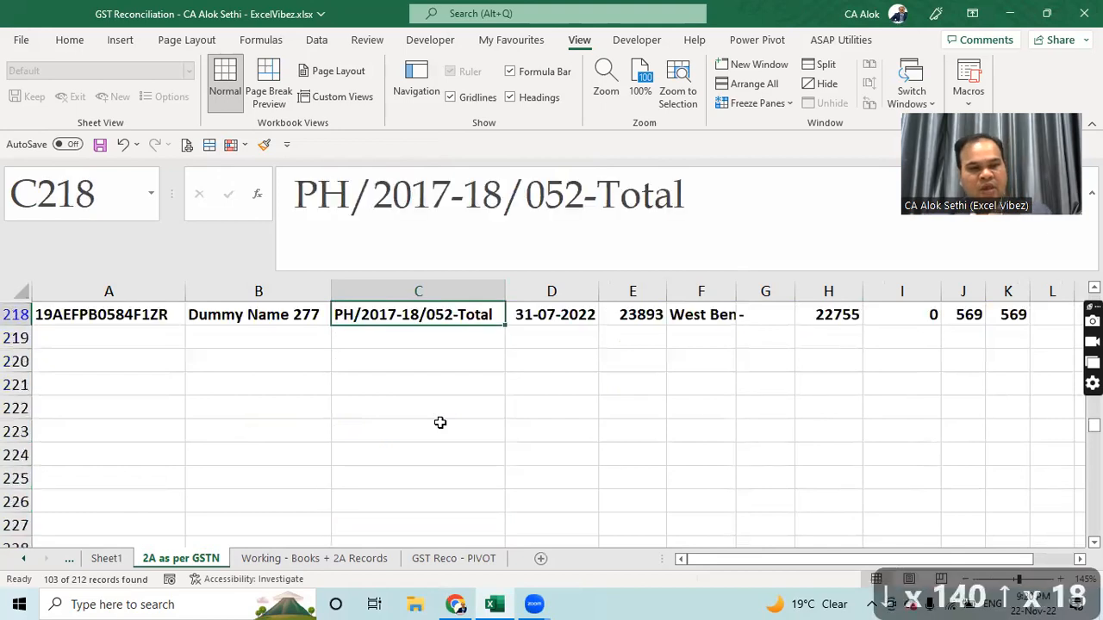
{"action": "key", "text": "Down"}
{"action": "key", "text": "Down"}
{"action": "key", "text": "Down"}
{"action": "key", "text": "Down"}
{"action": "key", "text": "Down"}
{"action": "key", "text": "Down"}
{"action": "key", "text": "Down"}
{"action": "key", "text": "Down"}
{"action": "key", "text": "Down"}
{"action": "key", "text": "Down"}
{"action": "key", "text": "Down"}
{"action": "key", "text": "Down"}
{"action": "key", "text": "Down"}
{"action": "key", "text": "Down"}
{"action": "key", "text": "Down"}
{"action": "key", "text": "Down"}
{"action": "key", "text": "Down"}
{"action": "key", "text": "Down"}
{"action": "key", "text": "Down"}
{"action": "key", "text": "Down"}
Step: Delete all the filtered invoice total rows from row 8 to row 218 of the 2A sheet
{"action": "key", "text": "Up"}
{"action": "key", "text": "Up"}
{"action": "key", "text": "Up"}
{"action": "key", "text": "Up"}
{"action": "key", "text": "Up"}
{"action": "key", "text": "Up"}
{"action": "key", "text": "shift+space"}
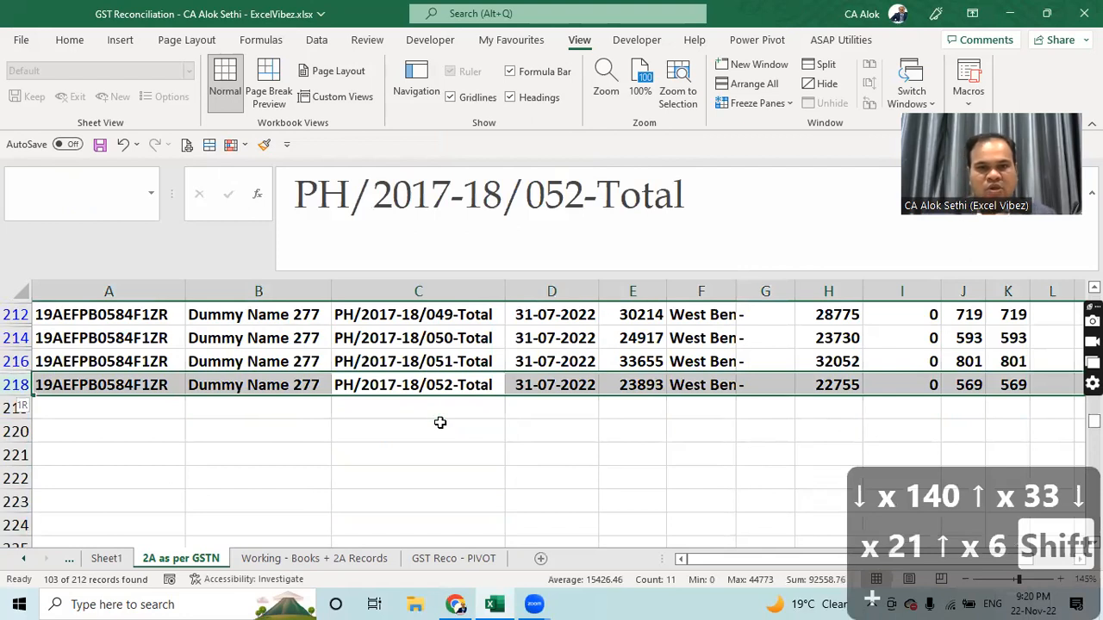
{"action": "key", "text": "shift+Up"}
{"action": "key", "text": "shift+Up"}
{"action": "key", "text": "shift+Up"}
{"action": "key", "text": "shift+Up"}
{"action": "key", "text": "shift+Up"}
{"action": "key", "text": "shift+Up"}
{"action": "key", "text": "shift+Up"}
{"action": "key", "text": "shift+Up"}
{"action": "key", "text": "shift+Up"}
{"action": "key", "text": "shift+Up"}
{"action": "key", "text": "shift+Up"}
{"action": "key", "text": "shift+Up"}
{"action": "key", "text": "shift+Up"}
{"action": "key", "text": "shift+Up"}
{"action": "key", "text": "shift+Up"}
{"action": "key", "text": "shift+Up"}
{"action": "key", "text": "shift+Up"}
{"action": "key", "text": "shift+Up"}
{"action": "key", "text": "shift+Up"}
{"action": "key", "text": "shift+Up"}
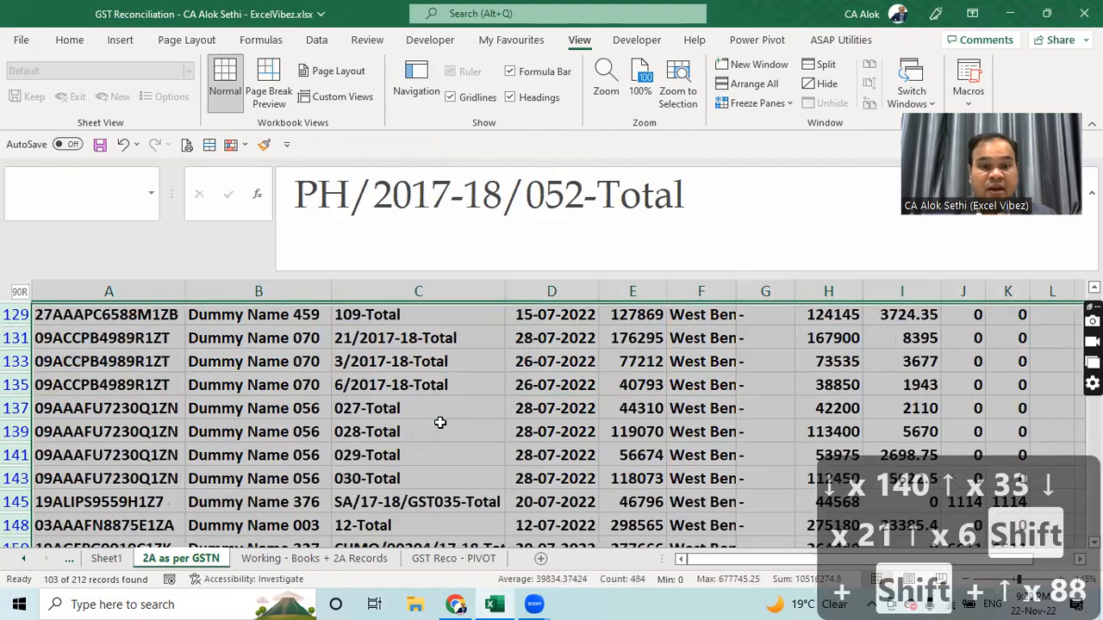
{"action": "key", "text": "shift+Up"}
{"action": "key", "text": "shift+Up"}
{"action": "key", "text": "shift+Up"}
{"action": "key", "text": "shift+Up"}
{"action": "key", "text": "shift+Up"}
{"action": "key", "text": "shift+Up"}
{"action": "key", "text": "shift+Up"}
{"action": "key", "text": "shift+Up"}
{"action": "key", "text": "shift+Up"}
{"action": "key", "text": "shift+Up"}
{"action": "key", "text": "shift+Up"}
{"action": "key", "text": "shift+Up"}
{"action": "key", "text": "shift+Up"}
{"action": "key", "text": "shift+Up"}
{"action": "key", "text": "shift+Up"}
{"action": "key", "text": "shift+Up"}
{"action": "key", "text": "shift+Up"}
{"action": "key", "text": "shift+Up"}
{"action": "key", "text": "shift+Up"}
{"action": "key", "text": "shift+Up"}
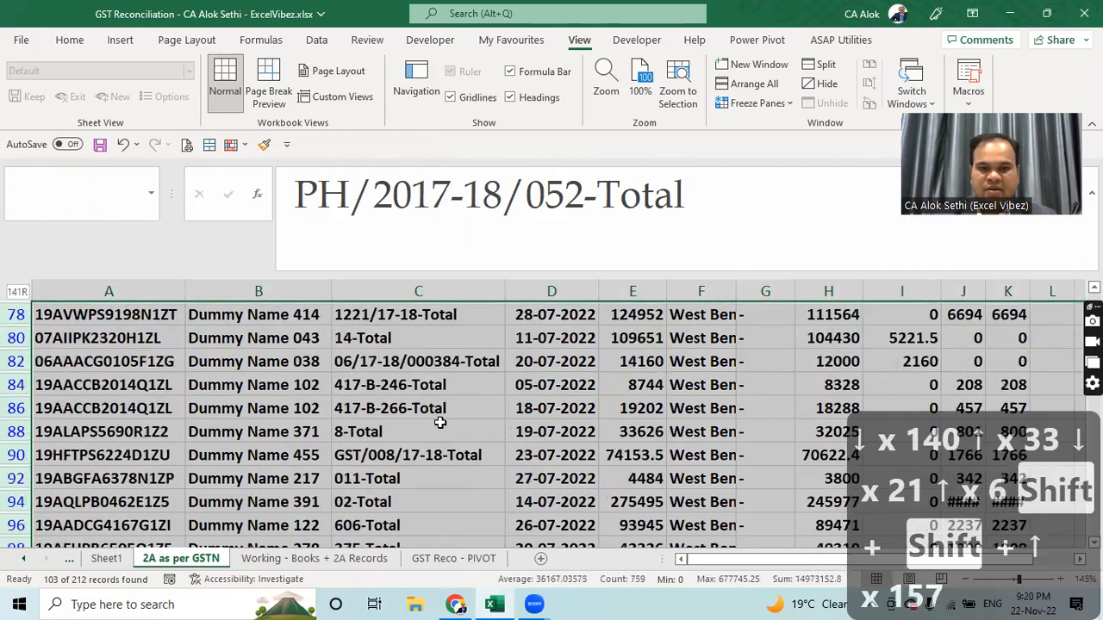
{"action": "key", "text": "shift+Up"}
{"action": "key", "text": "shift+Up"}
{"action": "key", "text": "shift+Up"}
{"action": "key", "text": "shift+Up"}
{"action": "key", "text": "shift+Up"}
{"action": "key", "text": "shift+Up"}
{"action": "key", "text": "shift+Up"}
{"action": "key", "text": "shift+Up"}
{"action": "key", "text": "shift+Up"}
{"action": "key", "text": "shift+Up"}
{"action": "key", "text": "shift+Up"}
{"action": "key", "text": "shift+Up"}
{"action": "key", "text": "shift+Up"}
{"action": "key", "text": "shift+Up"}
{"action": "key", "text": "shift+Up"}
{"action": "key", "text": "shift+Up"}
{"action": "key", "text": "shift+Up"}
{"action": "key", "text": "shift+Up"}
{"action": "key", "text": "shift+Up"}
{"action": "key", "text": "shift+Up"}
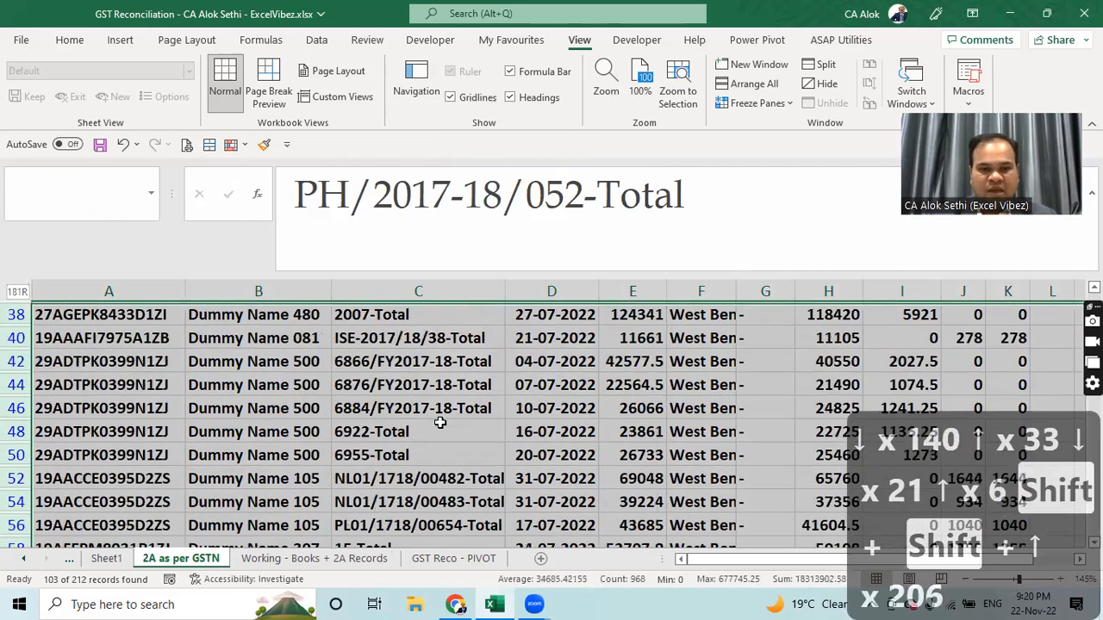
{"action": "key", "text": "shift+Up"}
{"action": "key", "text": "shift+Up"}
{"action": "key", "text": "shift+Up"}
{"action": "key", "text": "shift+Up"}
{"action": "key", "text": "shift+Up"}
{"action": "key", "text": "shift+Down"}
{"action": "key", "text": "shift+Down"}
{"action": "key", "text": "shift+Down"}
{"action": "key", "text": "shift+Down"}
{"action": "key", "text": "shift+Down"}
{"action": "key", "text": "shift+Down"}
{"action": "key", "text": "shift+Down"}
{"action": "key", "text": "shift+Down"}
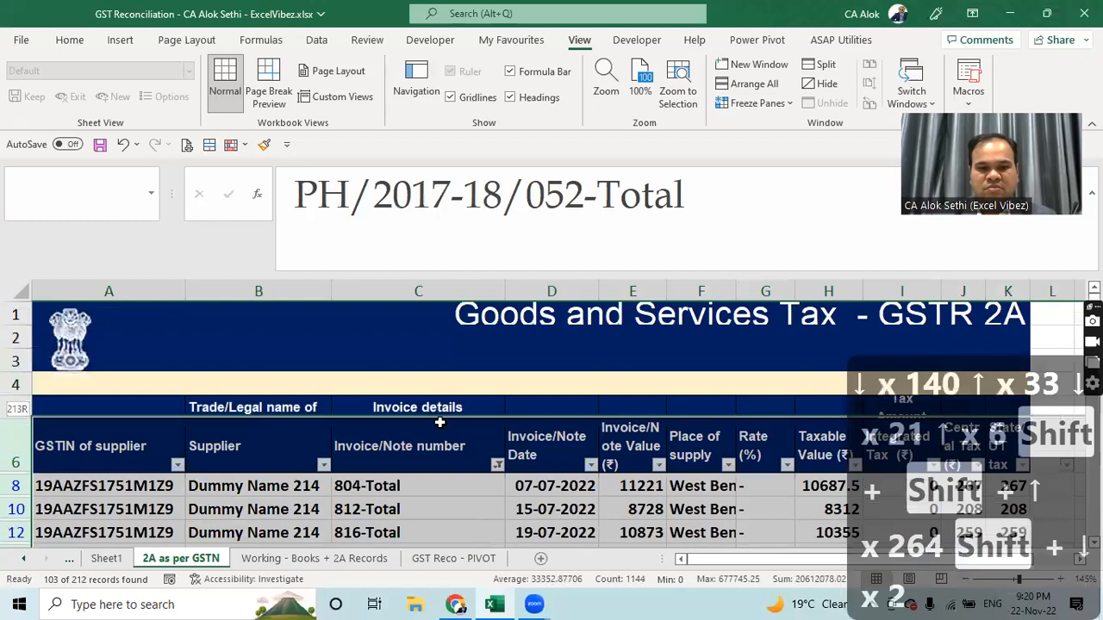
{"action": "key", "text": "shift+Up"}
{"action": "key", "text": "shift+Up"}
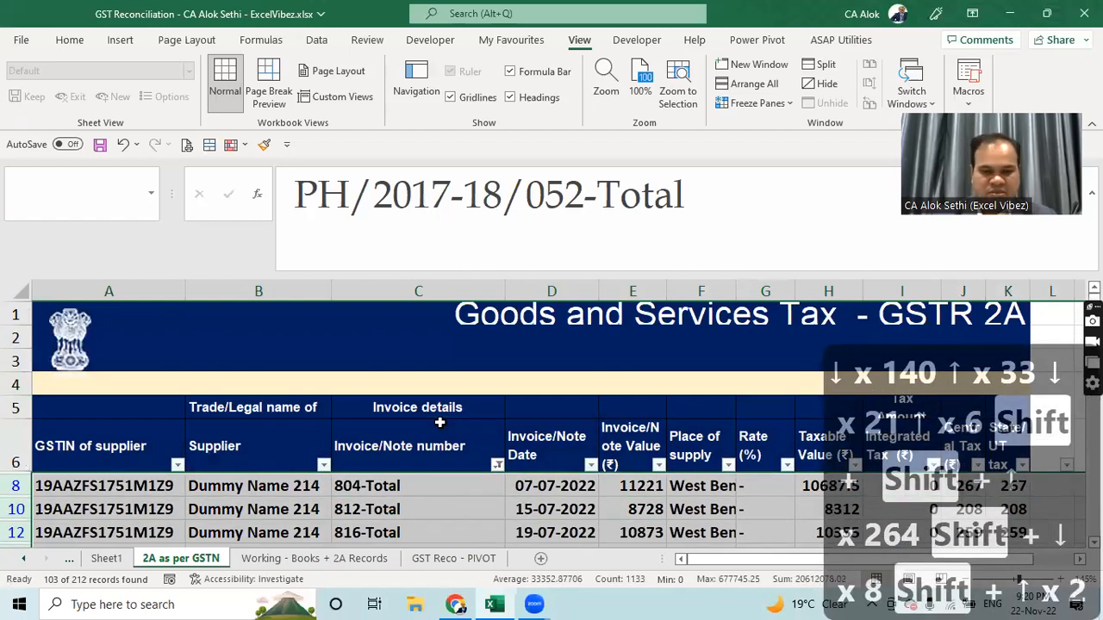
{"action": "key", "text": "ctrl+minus"}
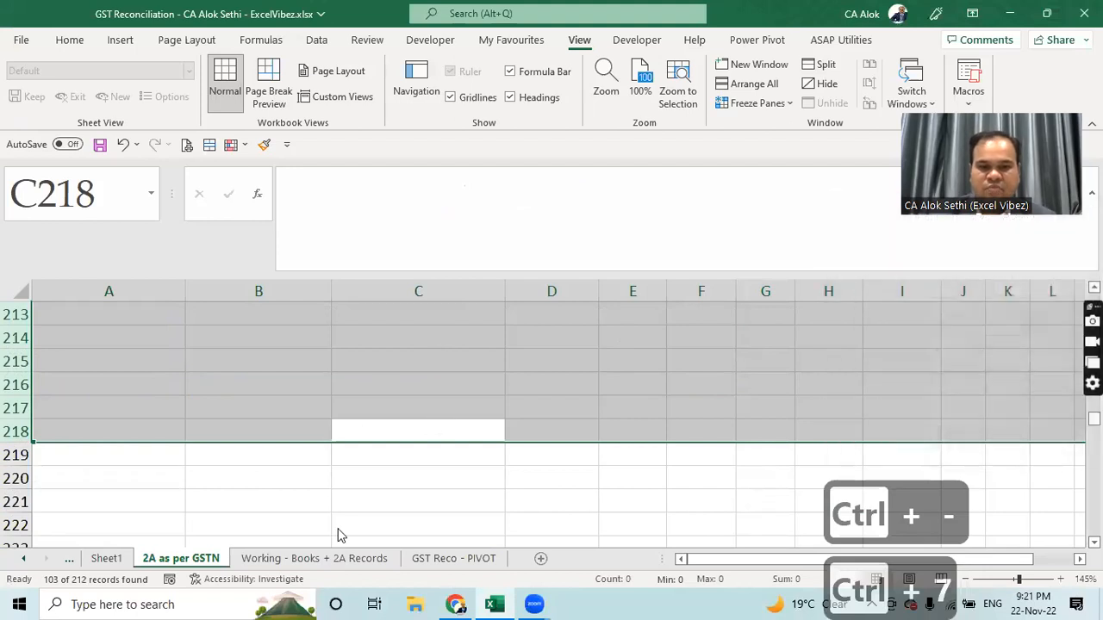
Step: Remove the filter from the 2A data so that all remaining invoice rows are shown
{"action": "key", "text": "ctrl+7"}
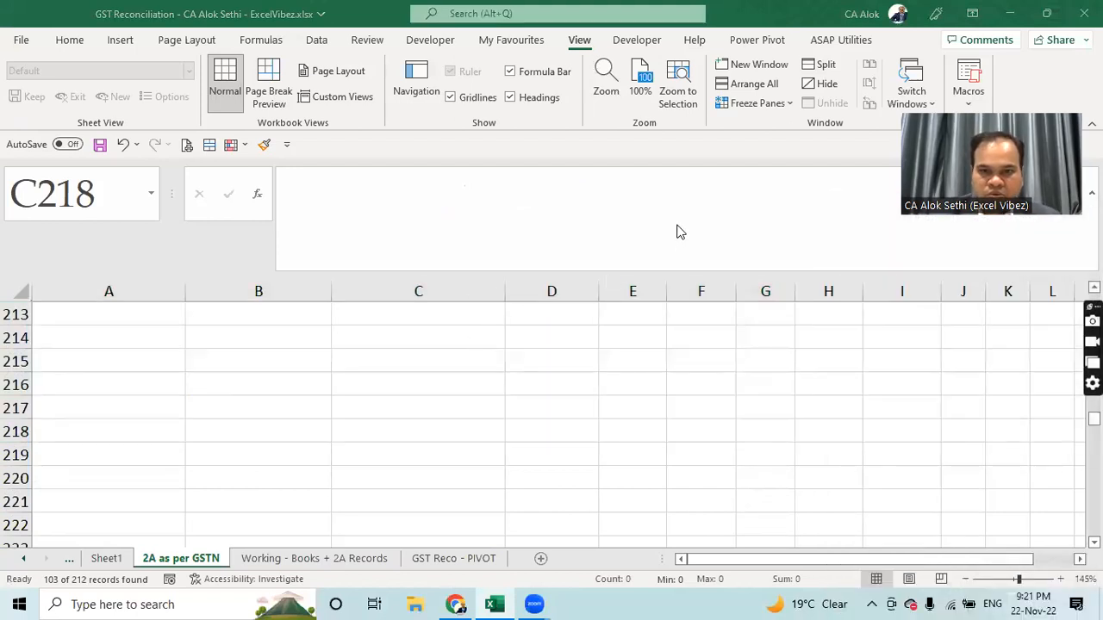
{"action": "left_click", "coordinate": [240, 360]}
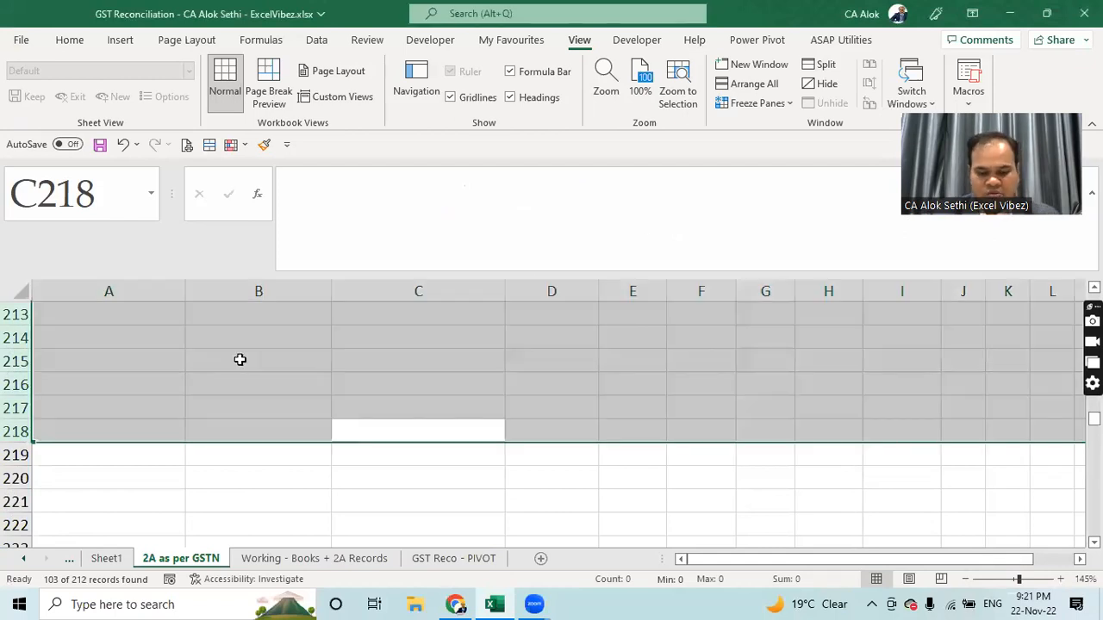
{"action": "key", "text": "ctrl+shift+l"}
{"action": "left_click", "coordinate": [702, 167]}
{"action": "left_click", "coordinate": [555, 442]}
{"action": "key", "text": "ctrl+7"}
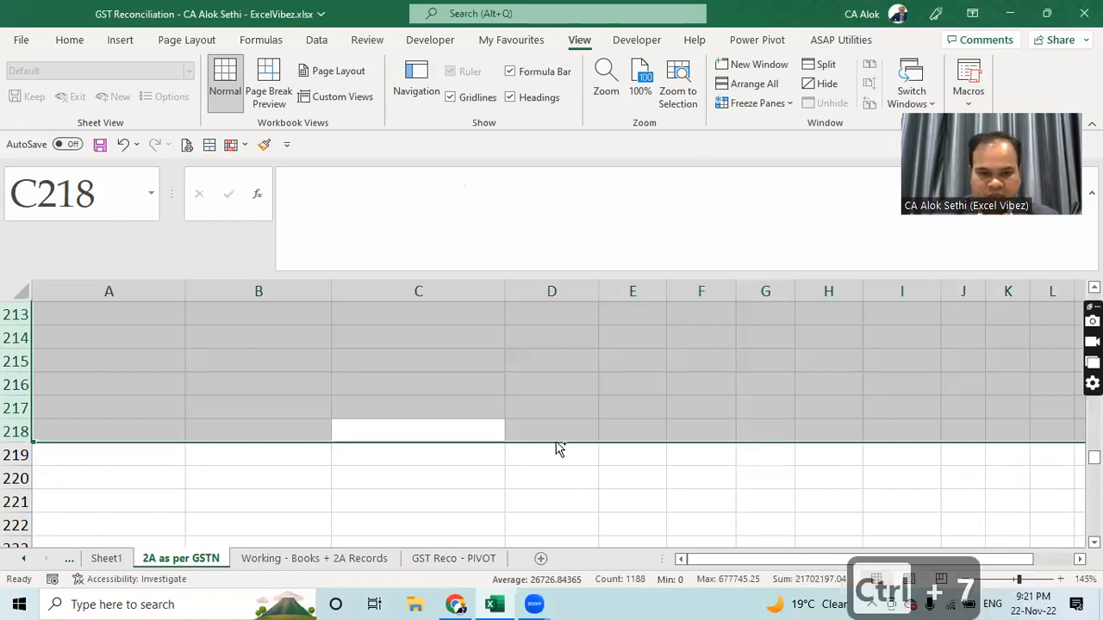
{"action": "key", "text": "ctrl+7"}
{"action": "left_click", "coordinate": [556, 423]}
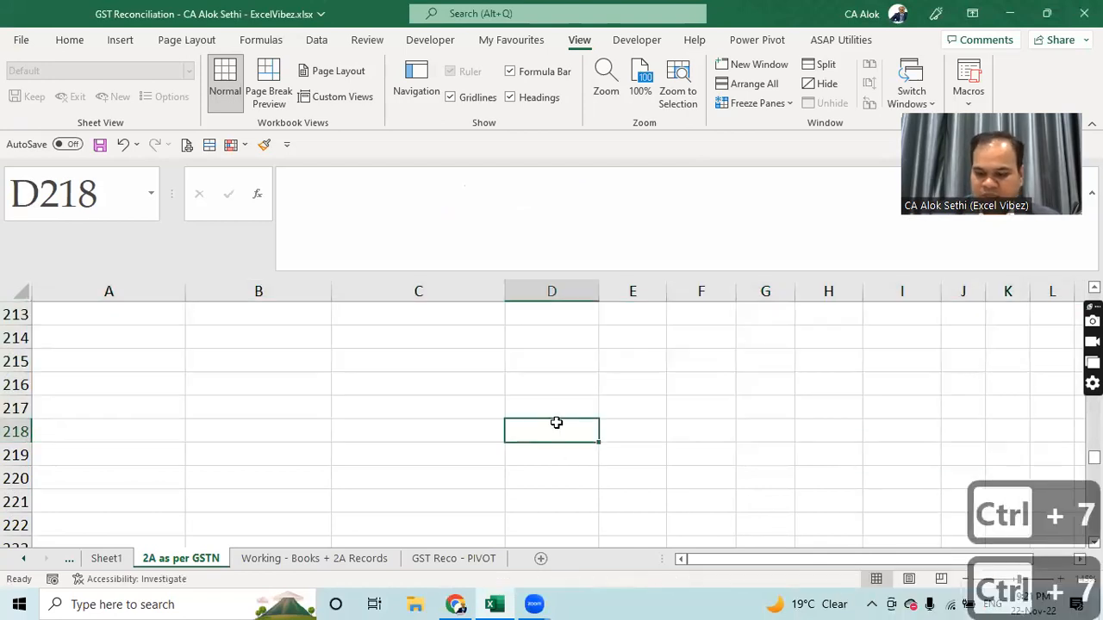
{"action": "key", "text": "ctrl+Pause"}
{"action": "type", "text": "7"}
{"action": "key", "text": "ctrl+7"}
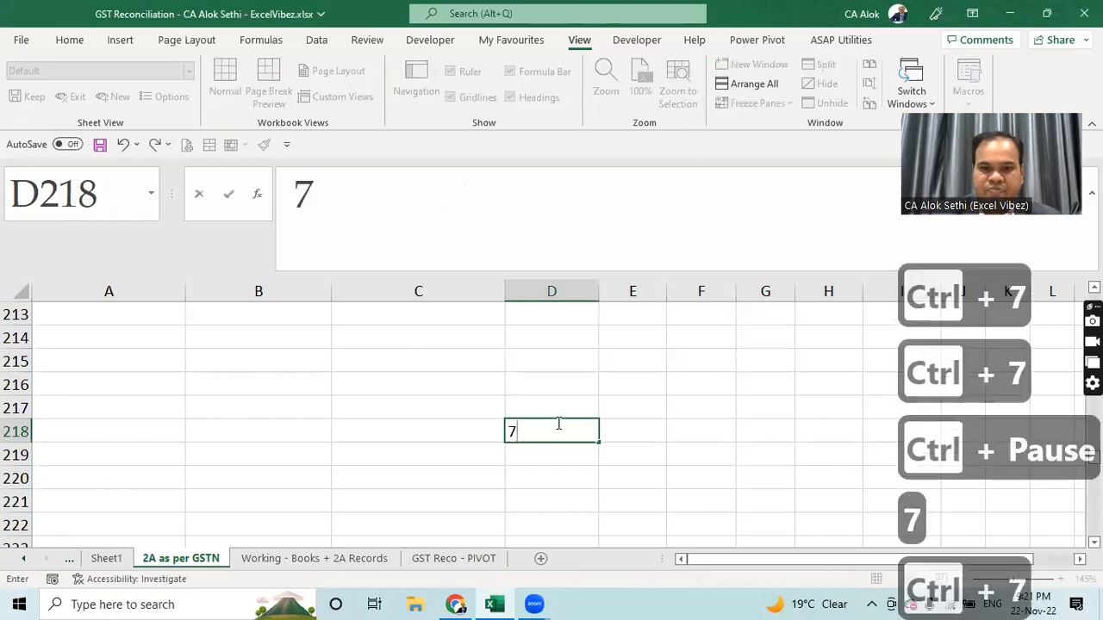
{"action": "key", "text": "Escape"}
{"action": "key", "text": "ctrl+7"}
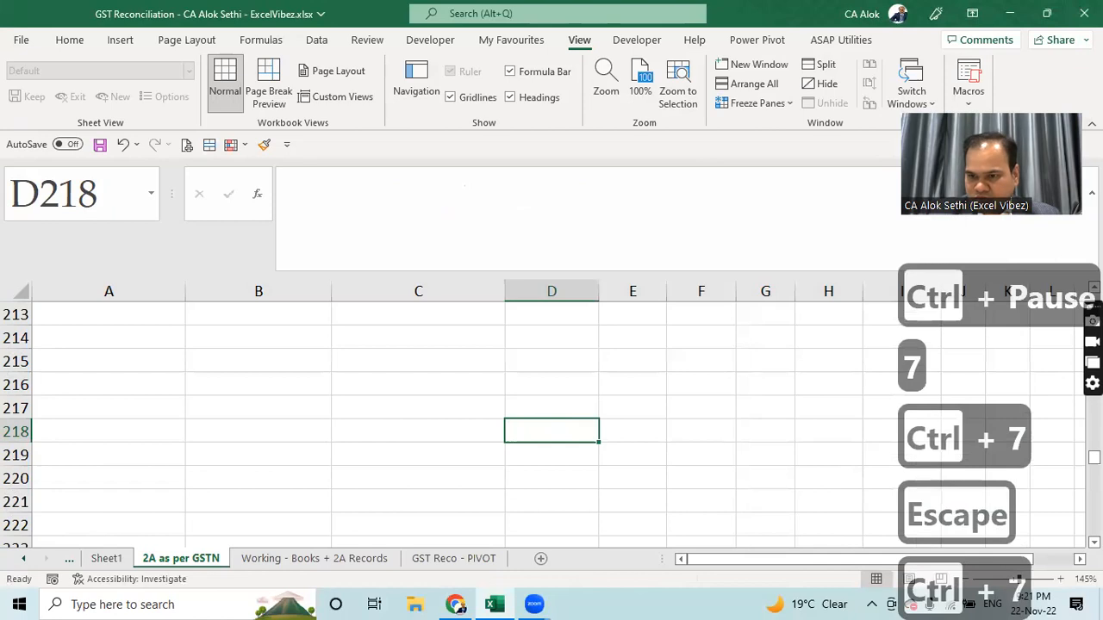
Step: Look down the Invoice/Note number column from row 7 to check the cleaned 2A data for leftover total or blank rows
{"action": "left_click_drag", "start_coordinate": [1094, 457], "coordinate": [1093, 303]}
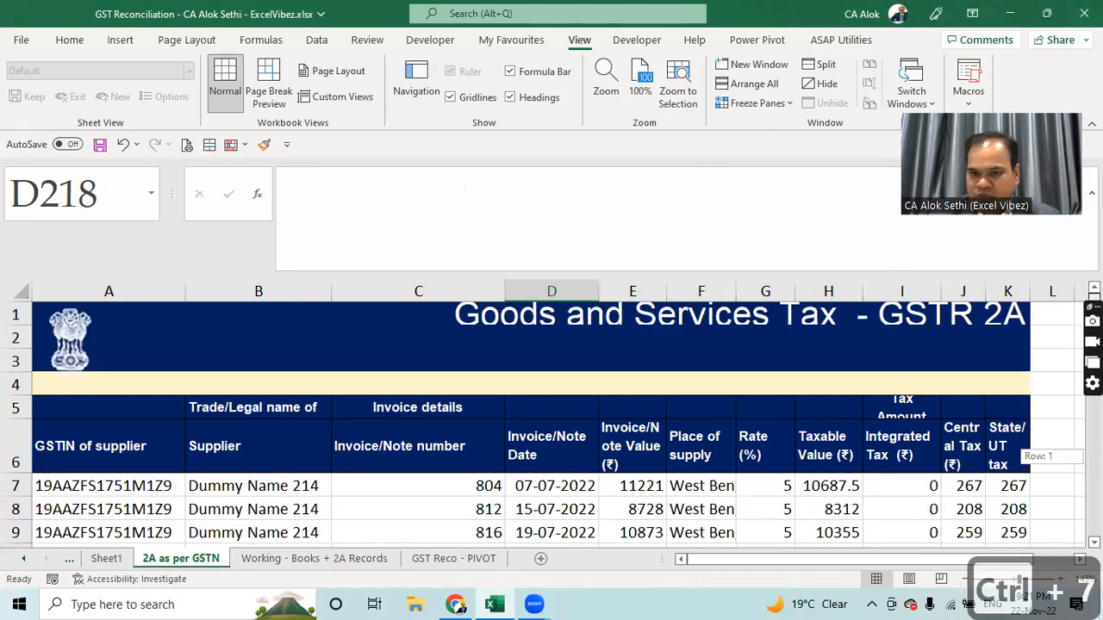
{"action": "left_click", "coordinate": [234, 487]}
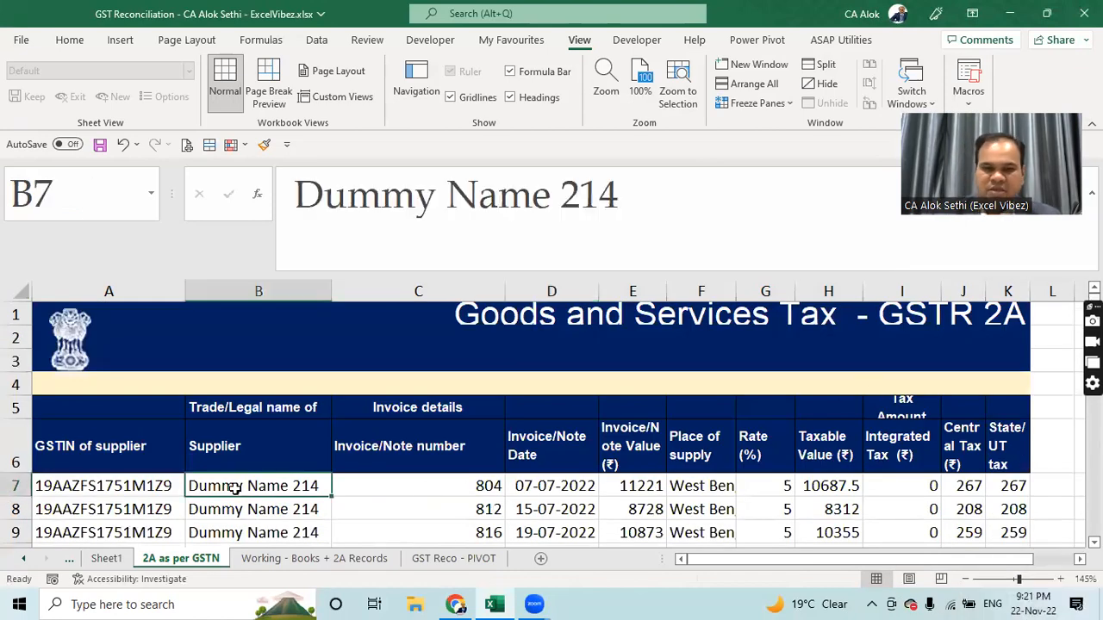
{"action": "scroll", "coordinate": [198, 489], "scroll_direction": "down", "scroll_amount": 1}
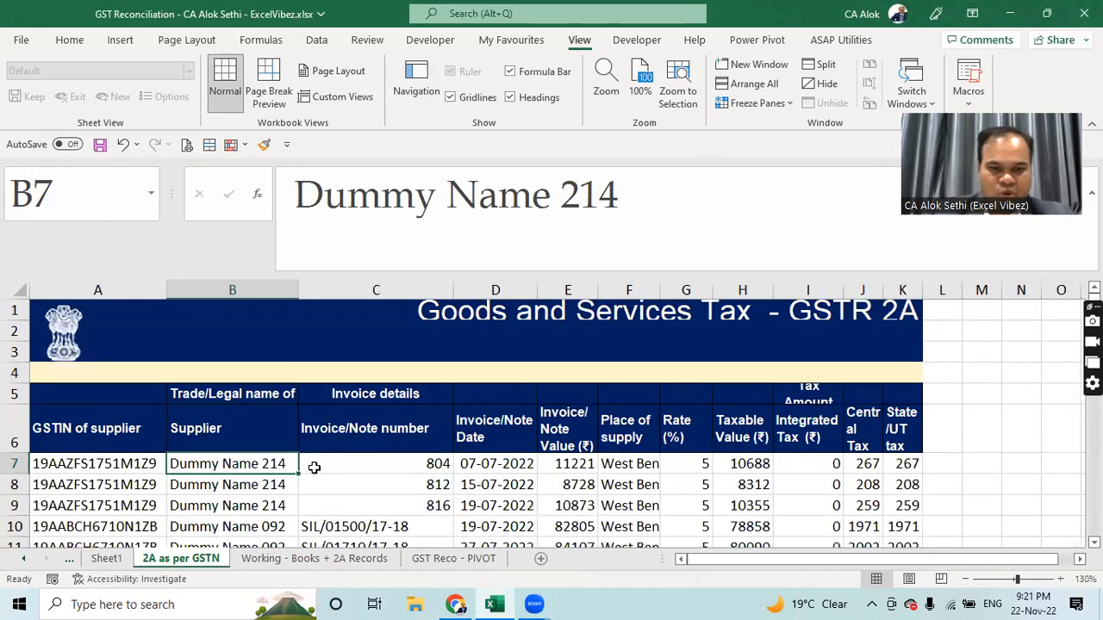
{"action": "left_click_drag", "start_coordinate": [315, 478], "coordinate": [313, 465]}
{"action": "key", "text": "Down"}
{"action": "key", "text": "Down"}
{"action": "key", "text": "Down"}
{"action": "key", "text": "Down"}
{"action": "key", "text": "Down"}
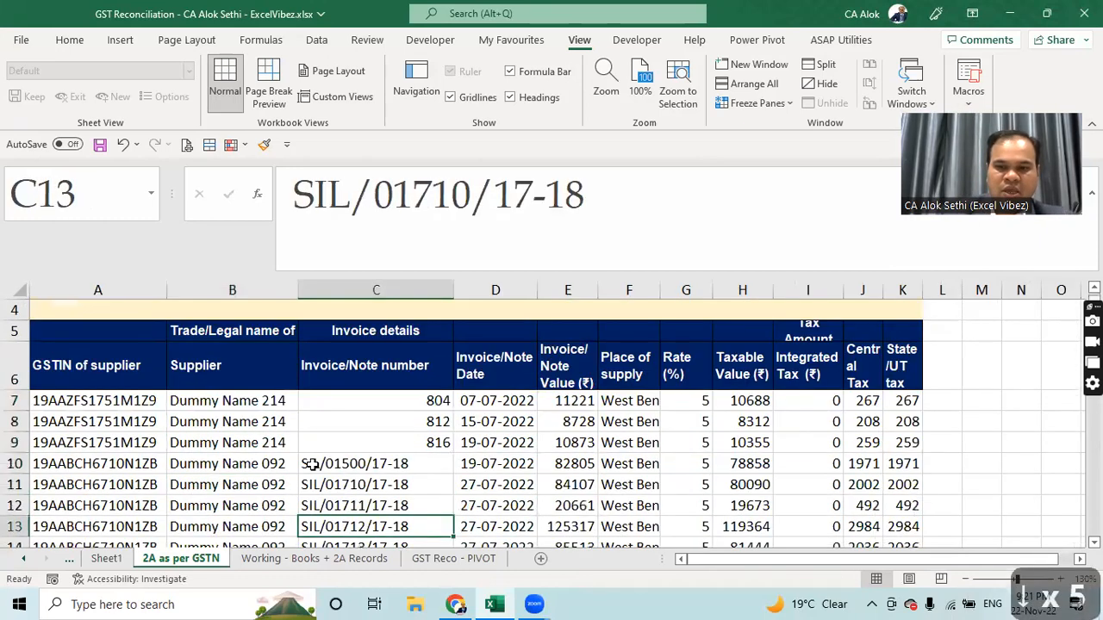
{"action": "key", "text": "Down"}
{"action": "key", "text": "Down"}
{"action": "key", "text": "Down"}
{"action": "key", "text": "Down"}
{"action": "key", "text": "Down"}
{"action": "key", "text": "Down"}
{"action": "key", "text": "Down"}
{"action": "key", "text": "Down"}
{"action": "key", "text": "Down"}
{"action": "key", "text": "Down"}
{"action": "key", "text": "Down"}
{"action": "key", "text": "Down"}
{"action": "key", "text": "Down"}
{"action": "key", "text": "Down"}
{"action": "key", "text": "Down"}
{"action": "key", "text": "Down"}
{"action": "key", "text": "Down"}
{"action": "key", "text": "Down"}
{"action": "key", "text": "Down"}
{"action": "key", "text": "Up"}
{"action": "key", "text": "Up"}
{"action": "key", "text": "Up"}
{"action": "key", "text": "Up"}
{"action": "key", "text": "Up"}
{"action": "key", "text": "Up"}
{"action": "key", "text": "Up"}
{"action": "key", "text": "Up"}
{"action": "key", "text": "Up"}
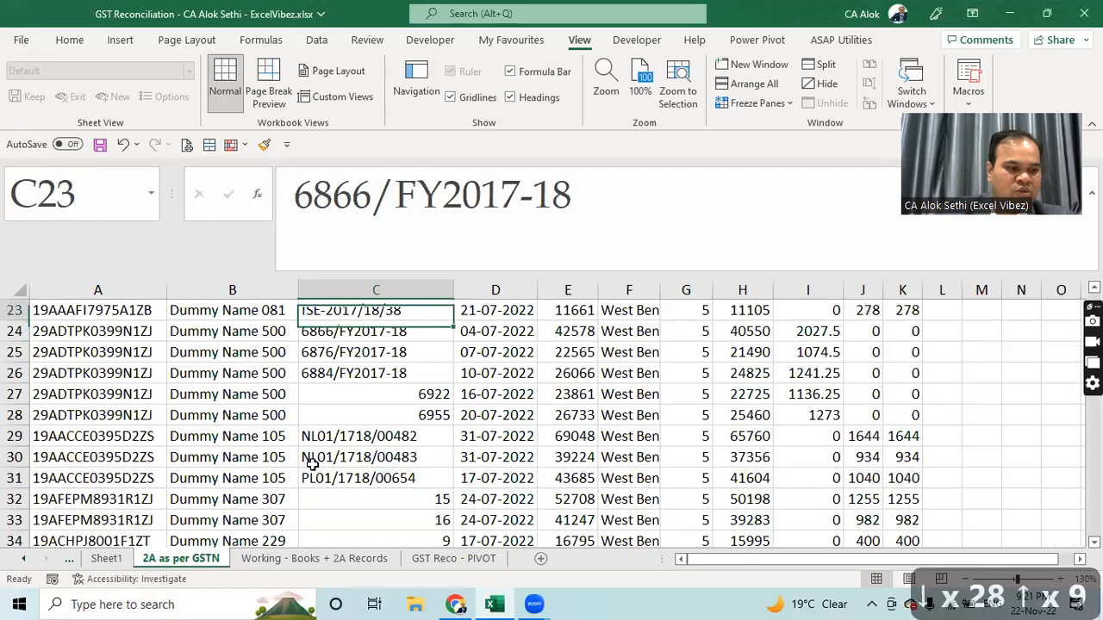
Step: Delete row 5, the extra heading row with Invoice details and Tax Amount, above the 2A column headings
{"action": "key", "text": "Up"}
{"action": "key", "text": "Up"}
{"action": "key", "text": "Up"}
{"action": "key", "text": "Up"}
{"action": "key", "text": "Up"}
{"action": "key", "text": "Up"}
{"action": "key", "text": "Up"}
{"action": "key", "text": "Up"}
{"action": "key", "text": "Up"}
{"action": "key", "text": "Up"}
{"action": "key", "text": "Up"}
{"action": "key", "text": "Up"}
{"action": "key", "text": "Up"}
{"action": "key", "text": "Up"}
{"action": "key", "text": "Up"}
{"action": "key", "text": "Up"}
{"action": "key", "text": "Up"}
{"action": "key", "text": "Up"}
{"action": "key", "text": "Up"}
{"action": "key", "text": "Up"}
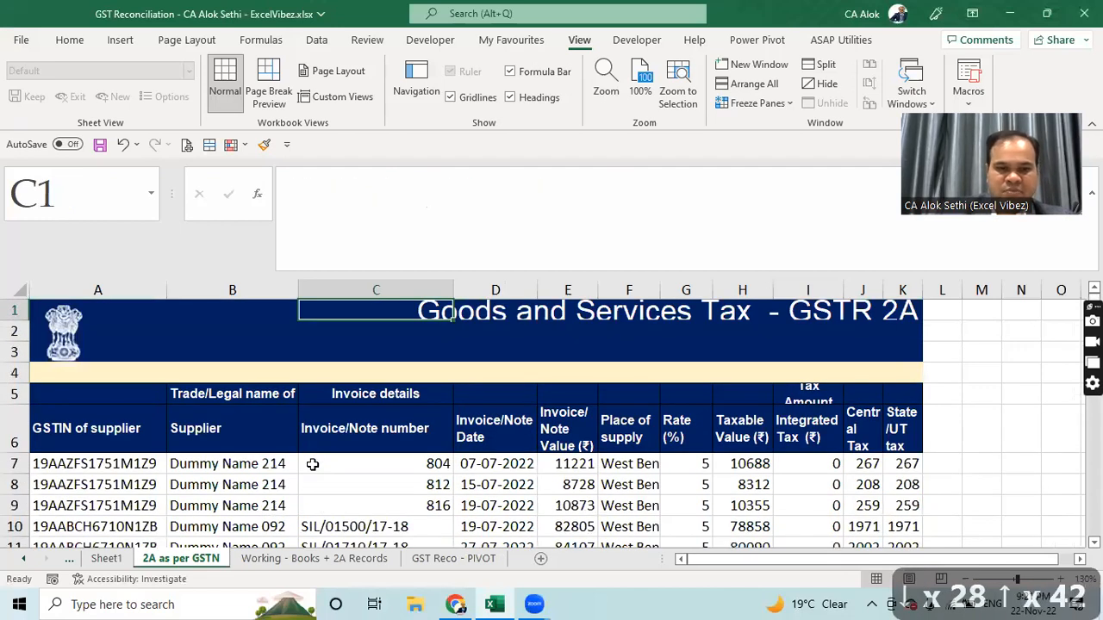
{"action": "left_click_drag", "start_coordinate": [10, 404], "coordinate": [12, 417]}
{"action": "left_click", "coordinate": [12, 402]}
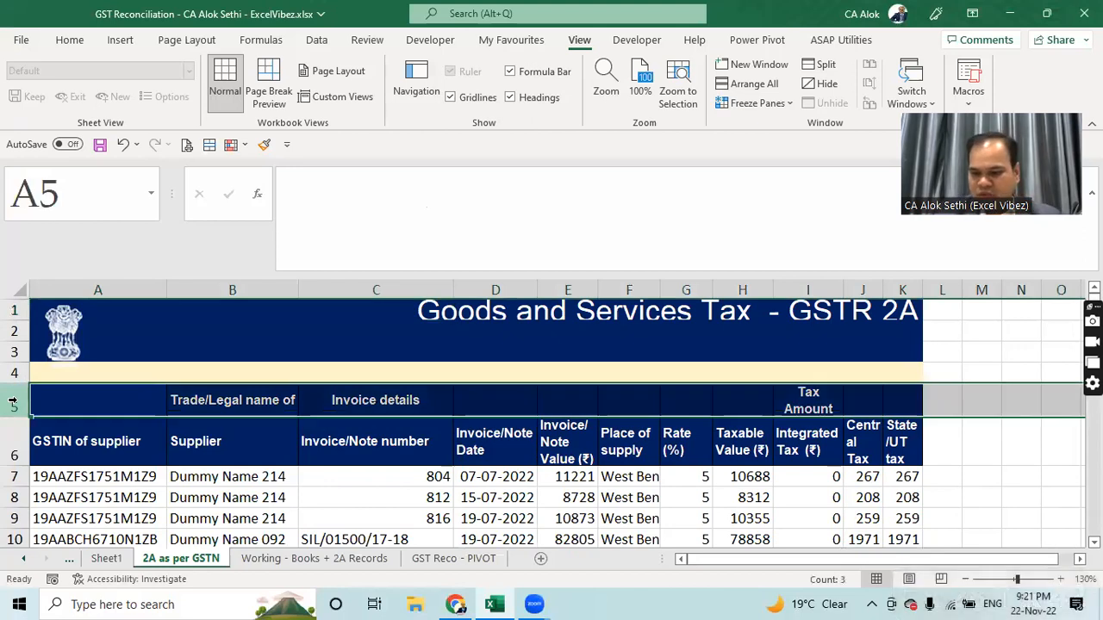
{"action": "key", "text": "ctrl+minus"}
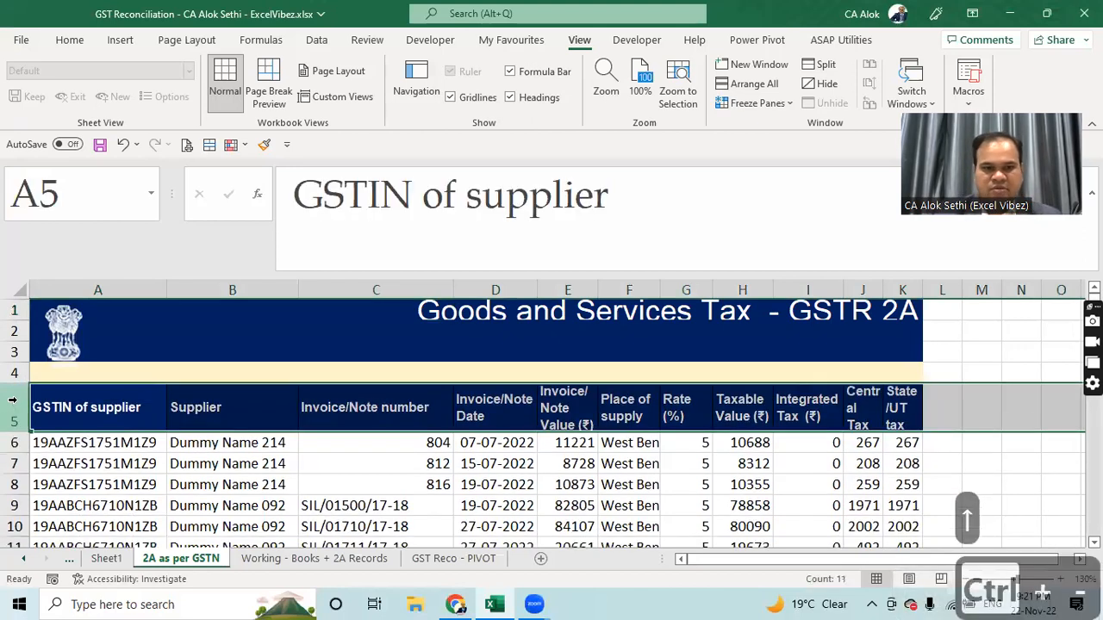
Step: Go through the 2A column headings in row 5 from GSTIN of supplier to Place of supply
{"action": "left_click", "coordinate": [110, 409]}
{"action": "left_click", "coordinate": [201, 412]}
{"action": "left_click", "coordinate": [387, 414]}
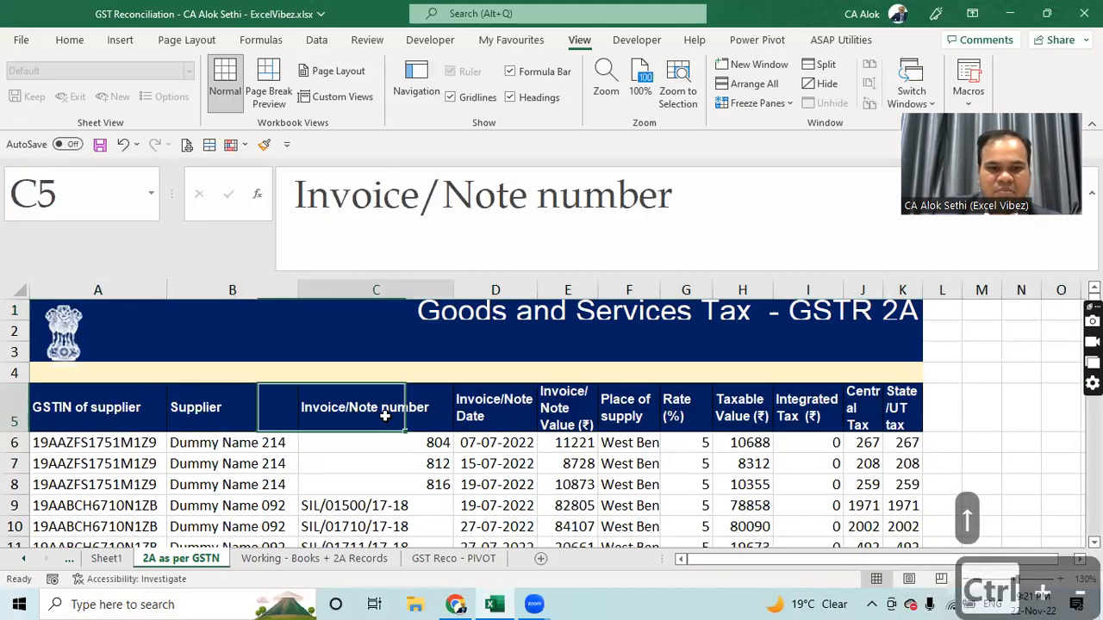
{"action": "left_click", "coordinate": [500, 413]}
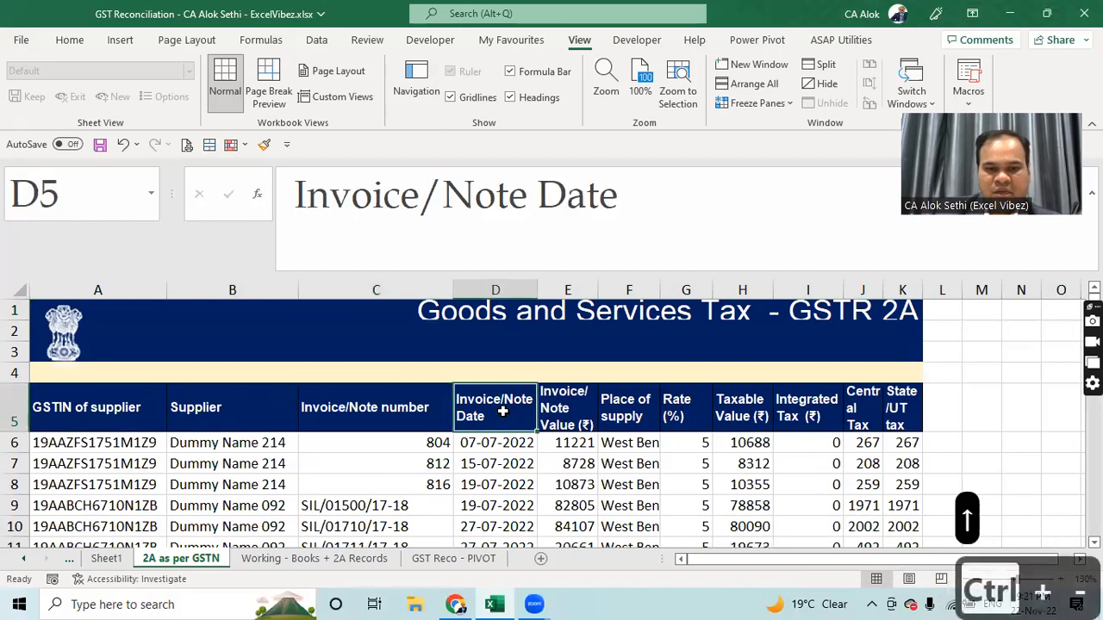
{"action": "left_click", "coordinate": [547, 413]}
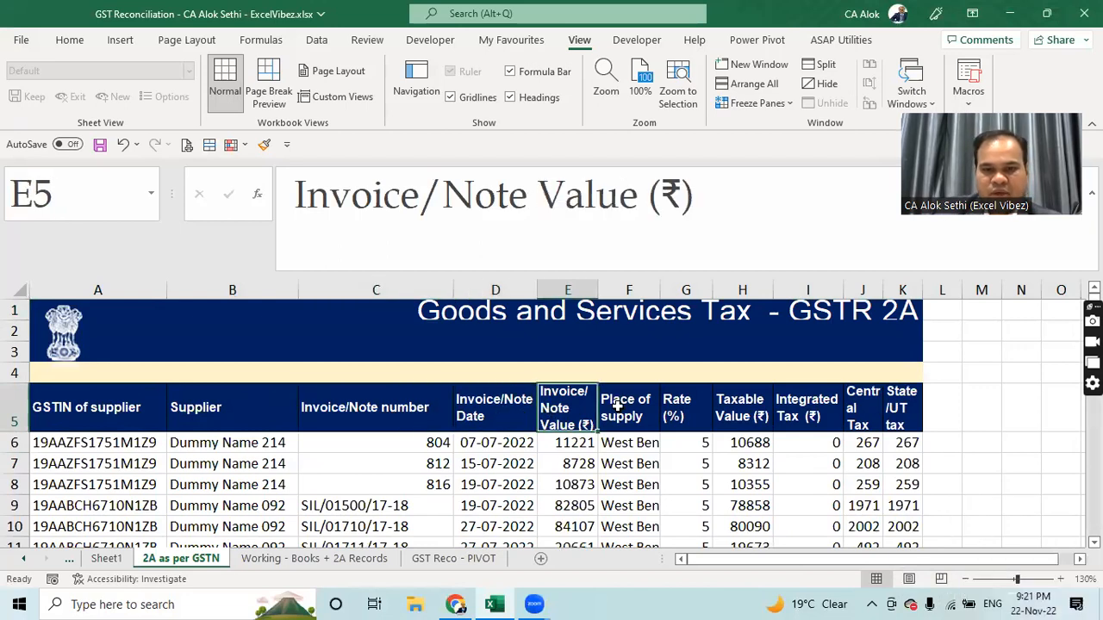
{"action": "left_click", "coordinate": [616, 408]}
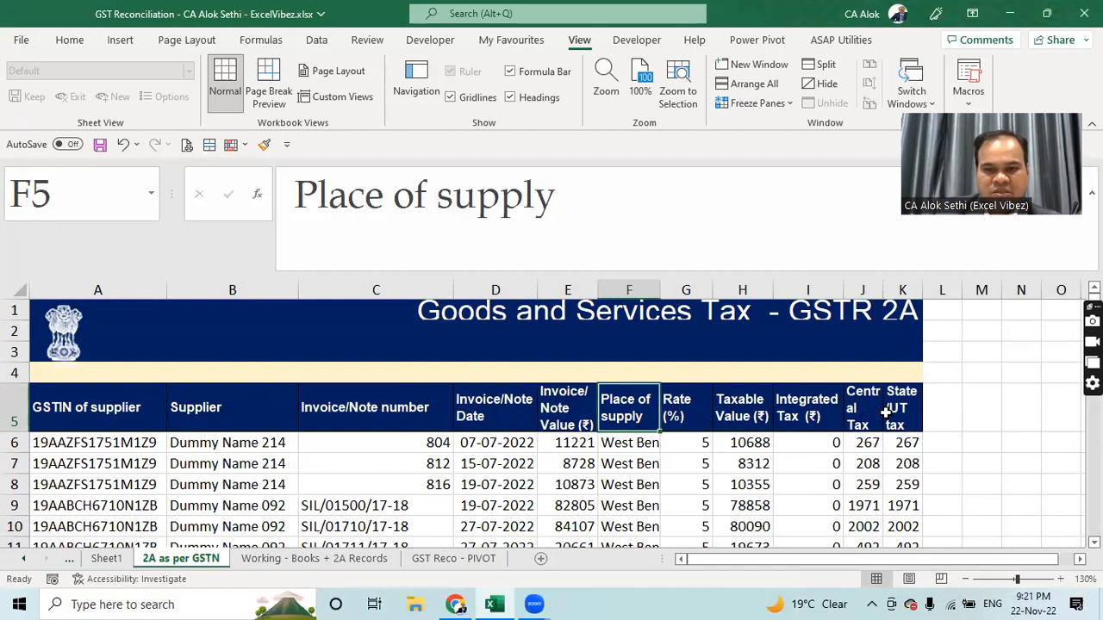
Step: Widen the Central Tax and State/UT tax columns and fit the Place of supply column to its contents
{"action": "left_click_drag", "start_coordinate": [885, 289], "coordinate": [962, 289]}
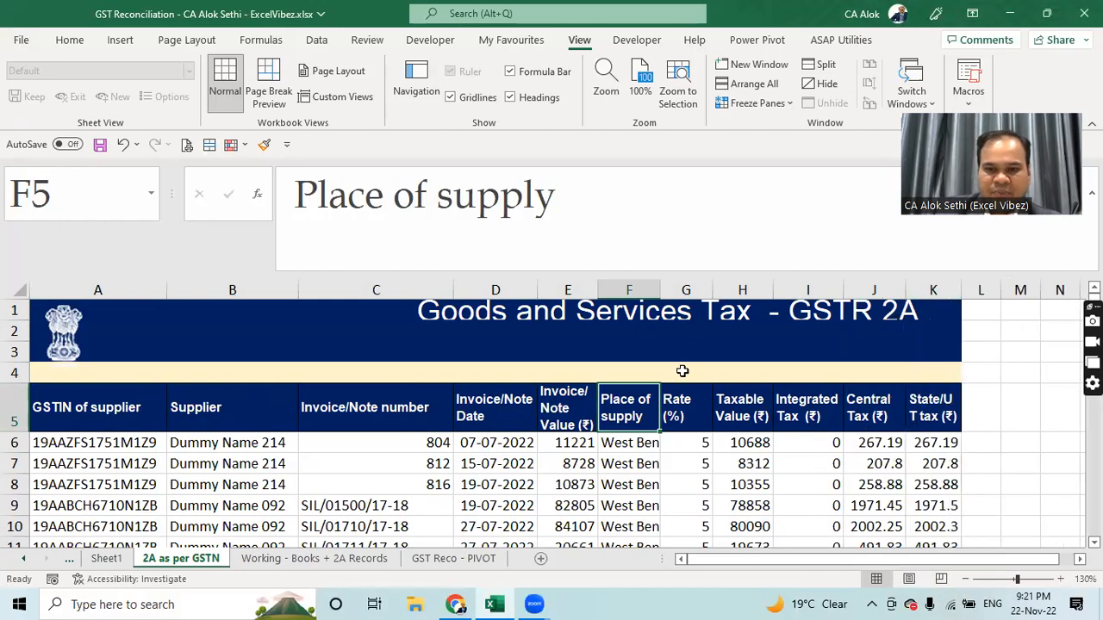
{"action": "double_click", "coordinate": [659, 290]}
Step: Look down the Place of supply column from row 7 to the end of the 2A data, and return to the top
{"action": "left_click", "coordinate": [609, 457]}
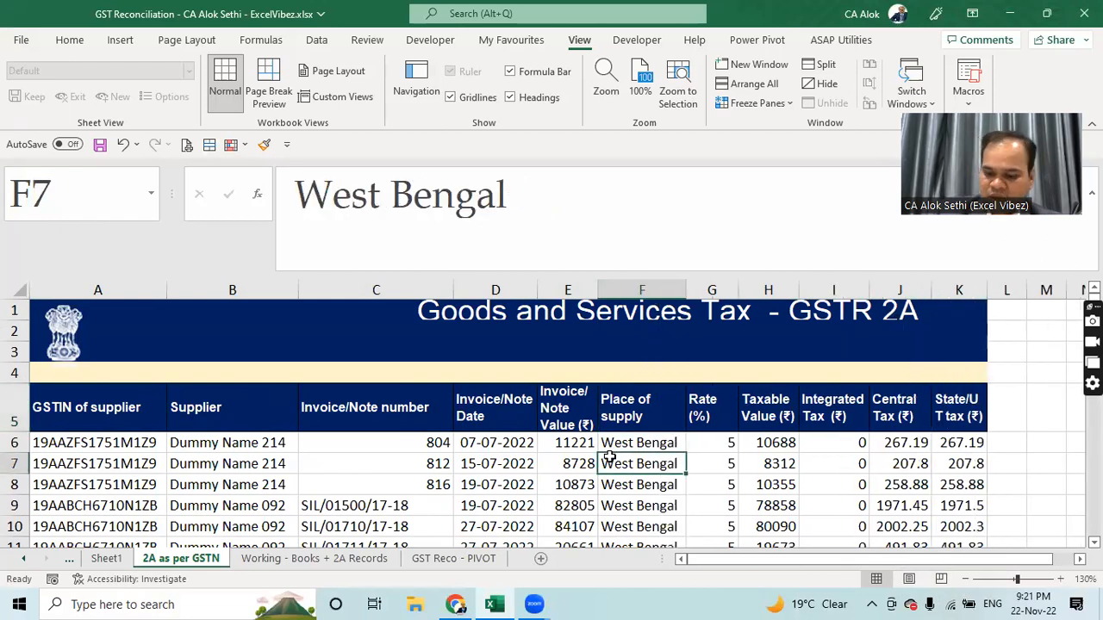
{"action": "key", "text": "Page_Down"}
{"action": "key", "text": "Page_Down"}
{"action": "key", "text": "Page_Down"}
{"action": "key", "text": "Page_Down"}
{"action": "key", "text": "Page_Down"}
{"action": "key", "text": "Page_Down"}
{"action": "key", "text": "Page_Down"}
{"action": "key", "text": "Page_Down"}
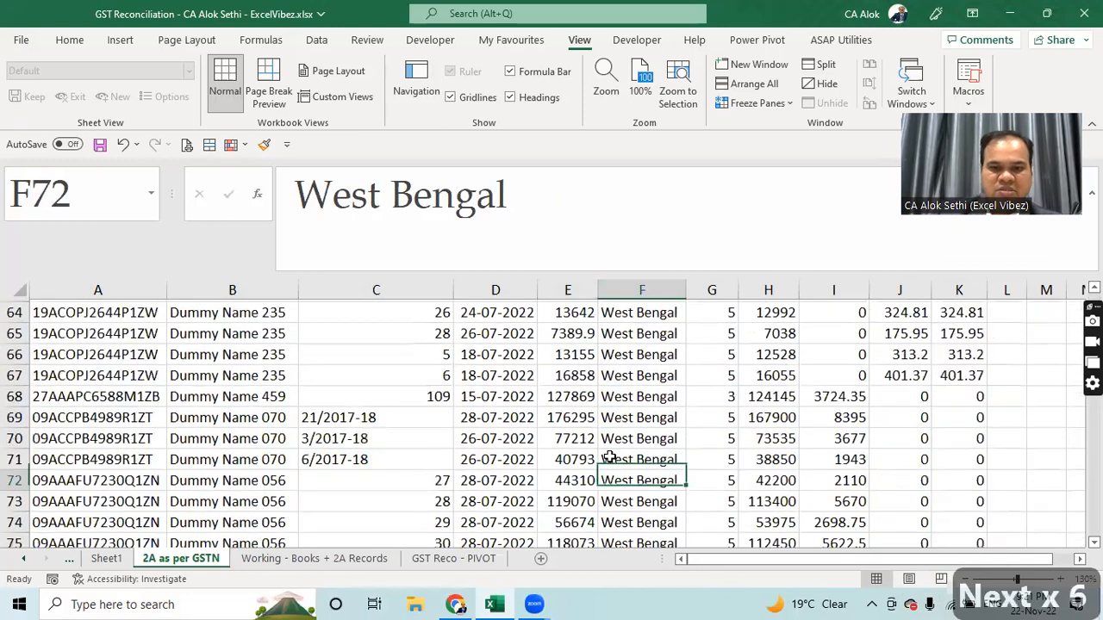
{"action": "key", "text": "Page_Down"}
{"action": "key", "text": "Page_Down"}
{"action": "key", "text": "Page_Down"}
{"action": "key", "text": "Page_Down"}
{"action": "key", "text": "Page_Up"}
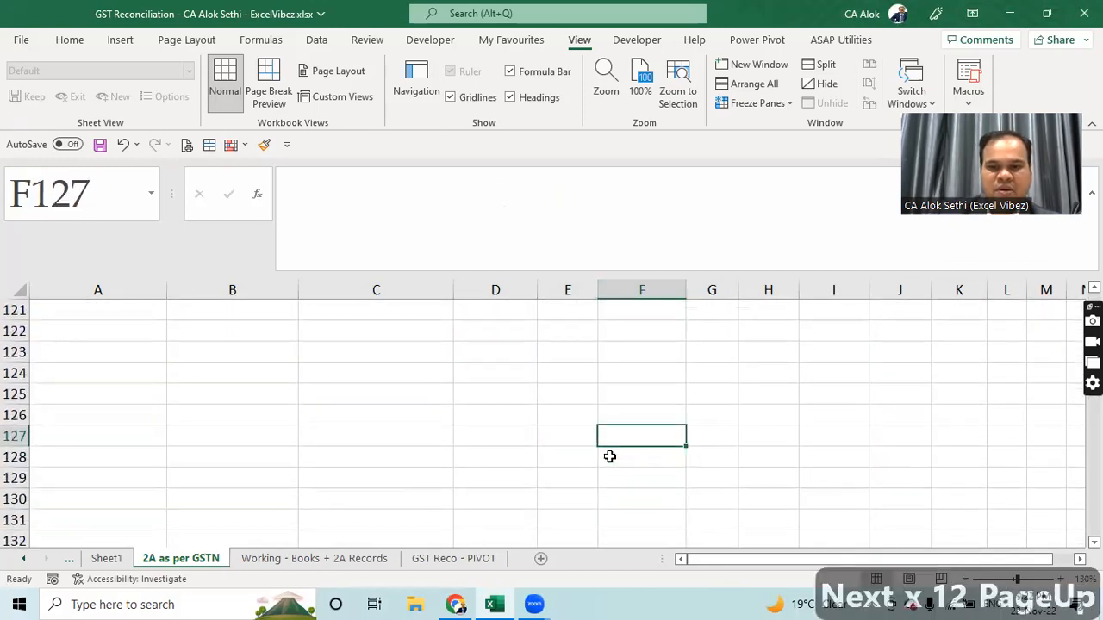
{"action": "key", "text": "Page_Up"}
{"action": "key", "text": "Page_Up"}
{"action": "key", "text": "Page_Up"}
{"action": "key", "text": "Page_Up"}
{"action": "key", "text": "Page_Up"}
{"action": "key", "text": "Page_Up"}
{"action": "key", "text": "Page_Up"}
{"action": "key", "text": "Page_Up"}
{"action": "key", "text": "Page_Up"}
{"action": "key", "text": "Page_Up"}
{"action": "key", "text": "Page_Up"}
{"action": "key", "text": "Page_Up"}
{"action": "key", "text": "Page_Up"}
{"action": "key", "text": "Page_Up"}
{"action": "key", "text": "Page_Up"}
{"action": "key", "text": "Page_Up"}
{"action": "key", "text": "Page_Up"}
{"action": "key", "text": "Page_Up"}
{"action": "key", "text": "Page_Up"}
{"action": "key", "text": "Page_Up"}
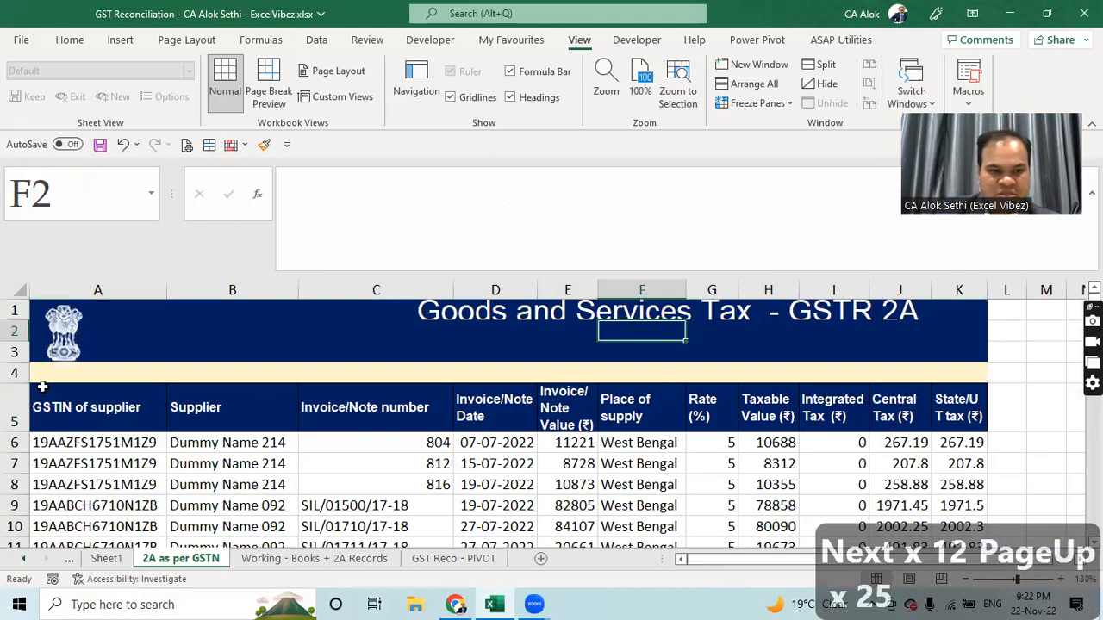
Step: Look down the GSTIN of supplier column from row 7 through the 2A data, and return to the top
{"action": "left_click", "coordinate": [84, 465]}
{"action": "key", "text": "Page_Down"}
{"action": "key", "text": "Page_Down"}
{"action": "key", "text": "Page_Down"}
{"action": "key", "text": "Page_Down"}
{"action": "key", "text": "Page_Down"}
{"action": "key", "text": "Page_Down"}
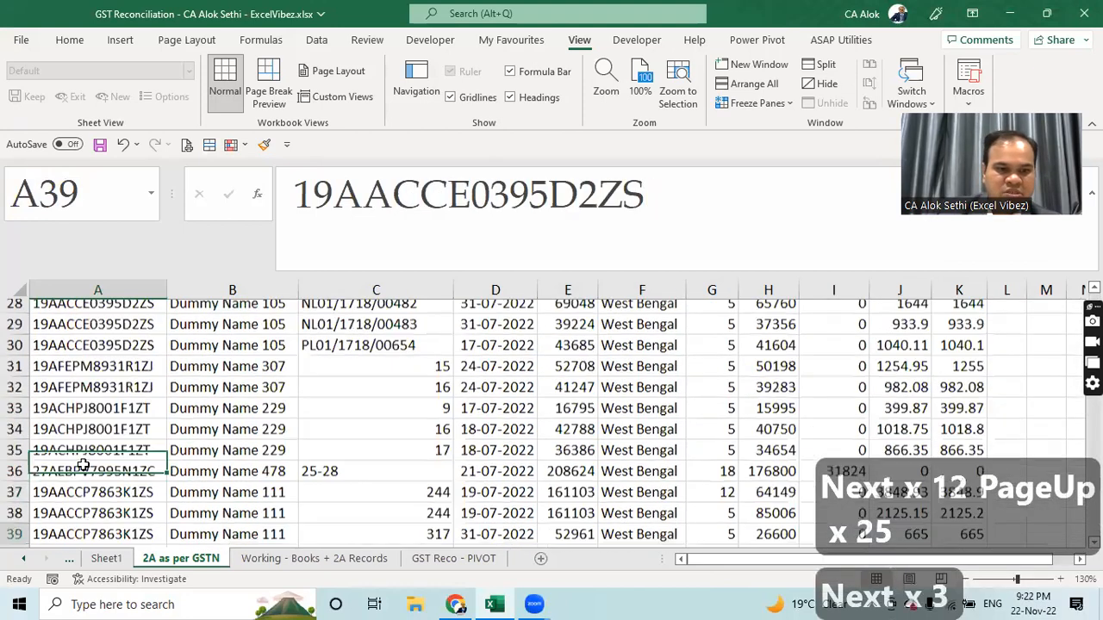
{"action": "key", "text": "Page_Down"}
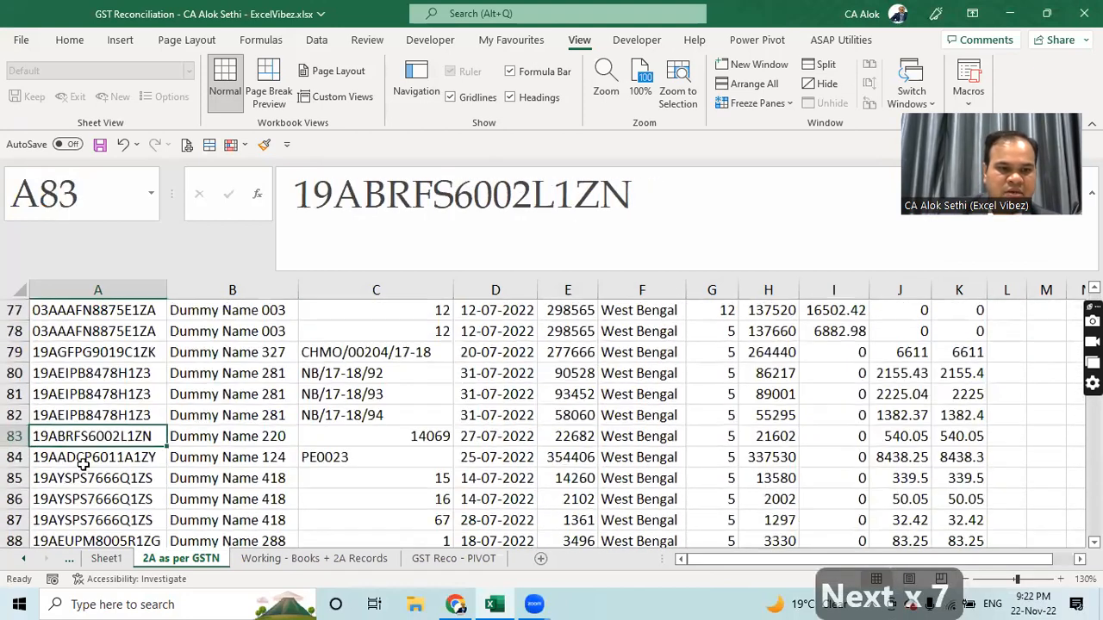
{"action": "key", "text": "Page_Down"}
{"action": "key", "text": "Page_Down"}
{"action": "key", "text": "Page_Up"}
{"action": "key", "text": "Page_Up"}
{"action": "key", "text": "Page_Up"}
{"action": "key", "text": "Page_Up"}
{"action": "key", "text": "Page_Up"}
{"action": "key", "text": "Page_Up"}
{"action": "key", "text": "Page_Up"}
{"action": "key", "text": "Page_Up"}
{"action": "key", "text": "Page_Up"}
{"action": "key", "text": "Page_Up"}
{"action": "key", "text": "Page_Up"}
{"action": "key", "text": "Page_Up"}
{"action": "key", "text": "Page_Up"}
{"action": "key", "text": "Page_Up"}
{"action": "key", "text": "Page_Up"}
{"action": "key", "text": "Page_Up"}
{"action": "key", "text": "Page_Up"}
{"action": "key", "text": "Page_Up"}
{"action": "key", "text": "Page_Up"}
{"action": "key", "text": "Page_Up"}
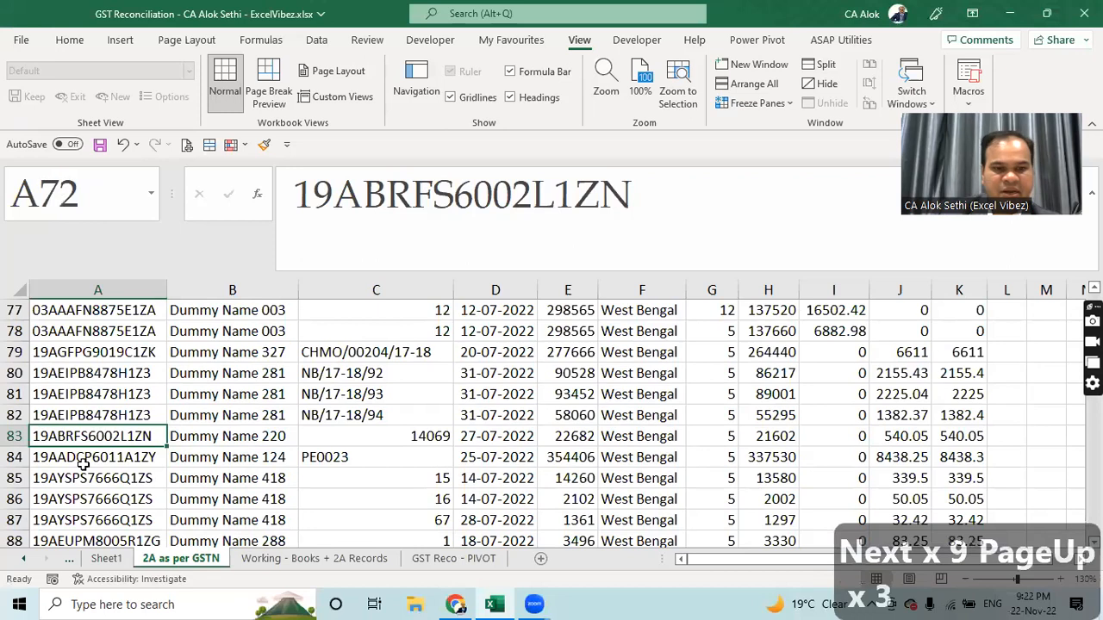
Step: Delete the Place of supply column from the 2A sheet
{"action": "left_click", "coordinate": [637, 279]}
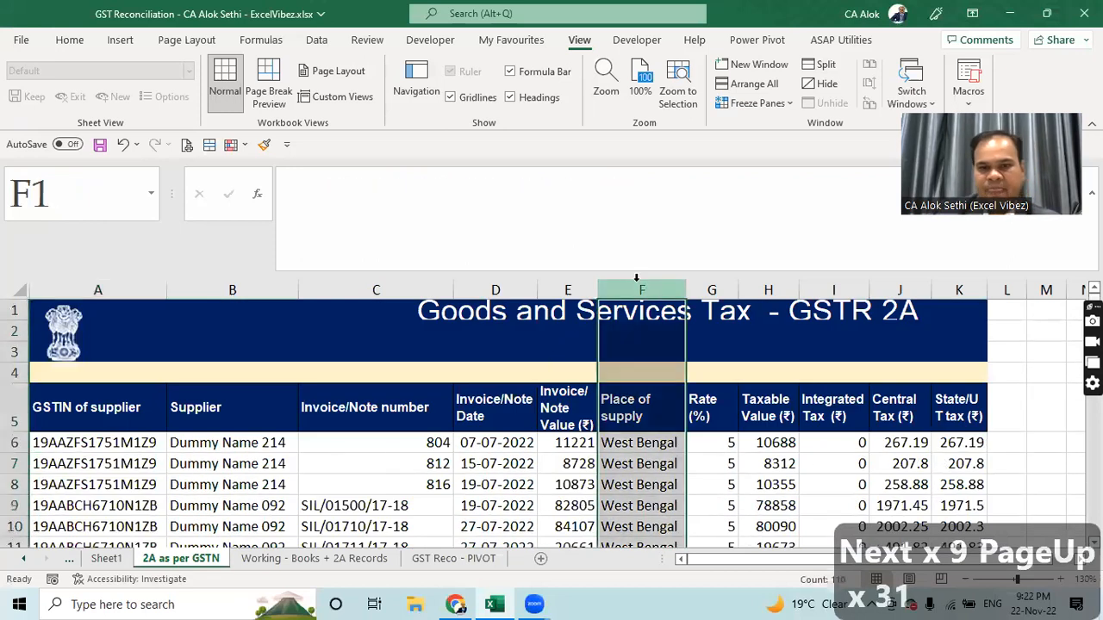
{"action": "key", "text": "ctrl+minus"}
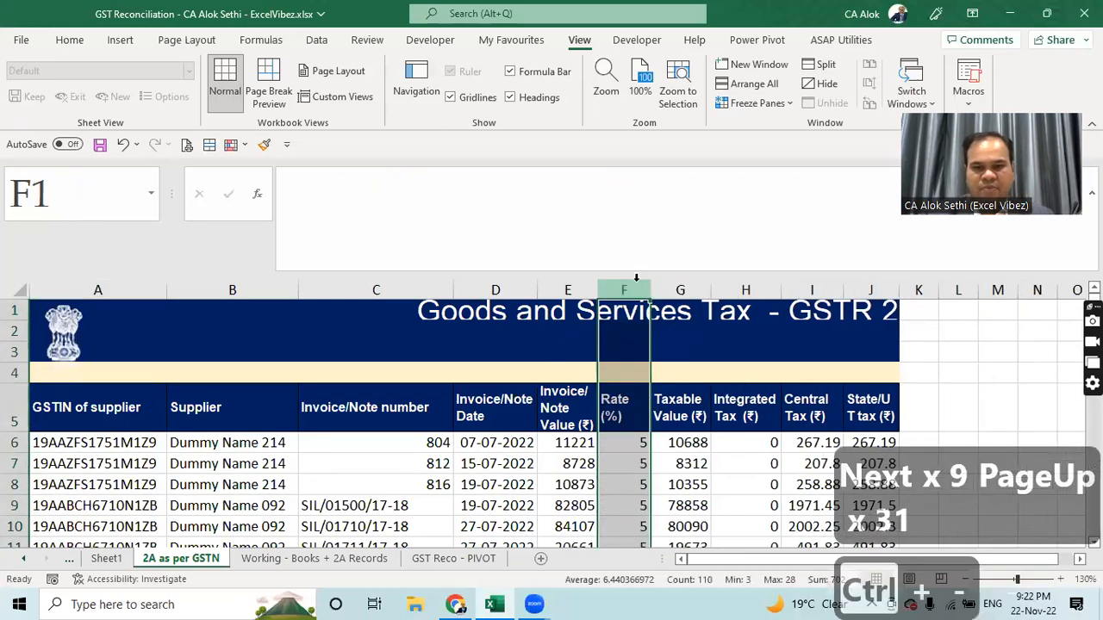
{"action": "left_click", "coordinate": [558, 417]}
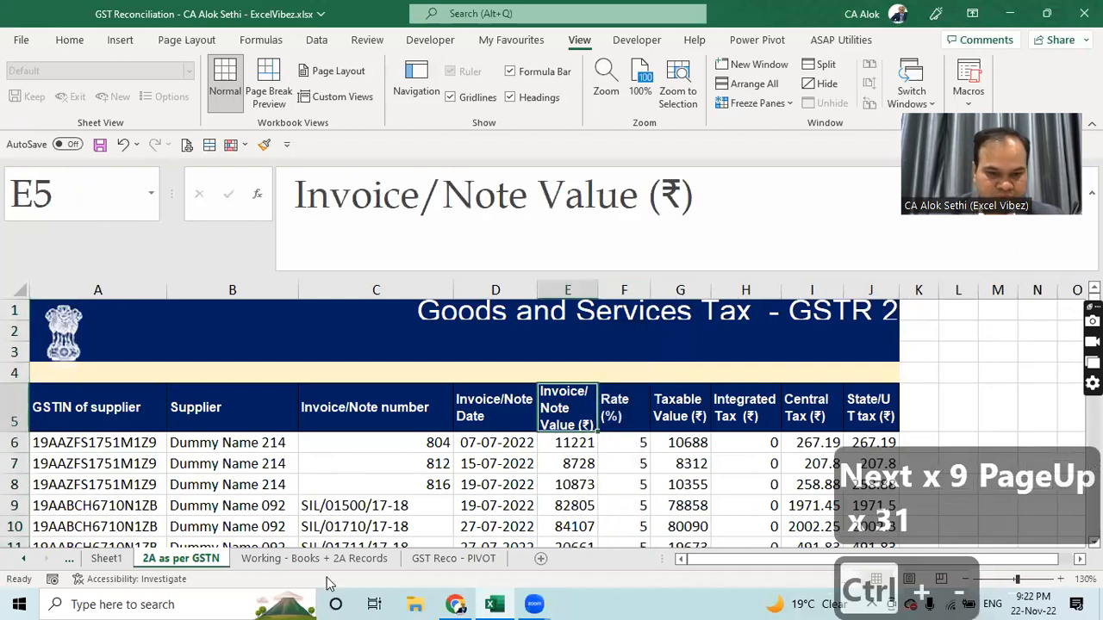
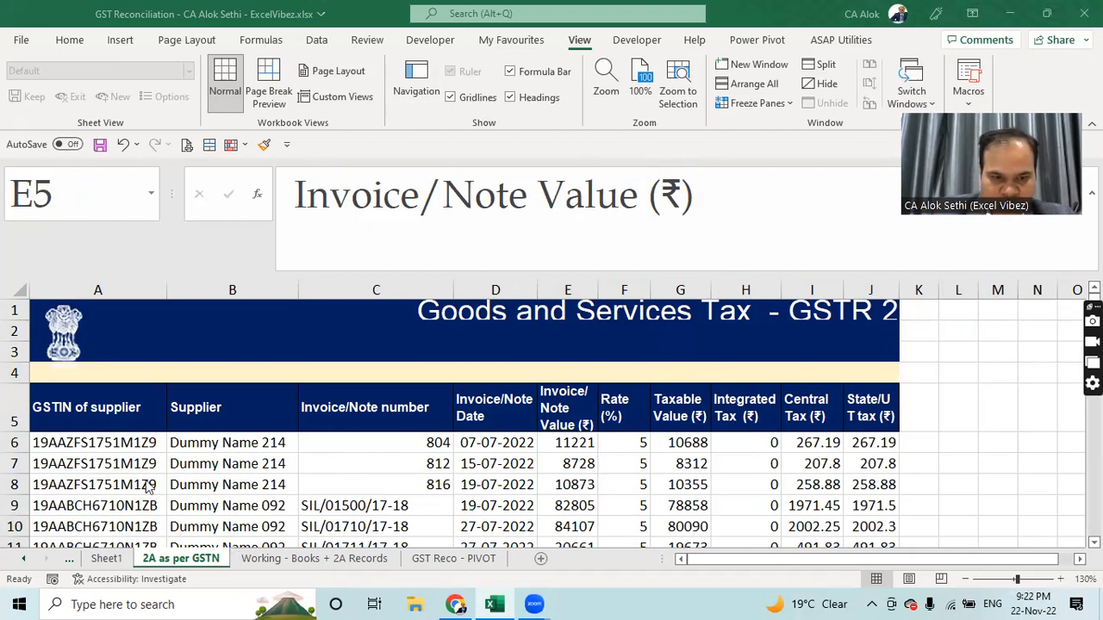
Step: Look at the Working - Books + 2A Records and GST Reco - PIVOT sheets, and return to 2A as per GSTN
{"action": "left_click", "coordinate": [126, 423]}
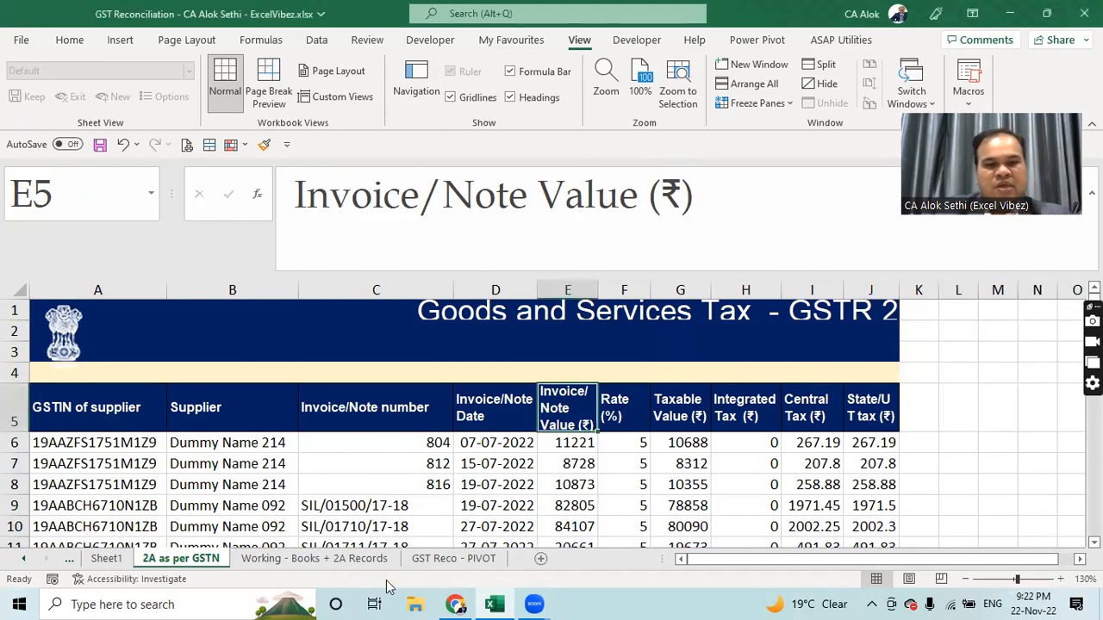
{"action": "left_click", "coordinate": [312, 559]}
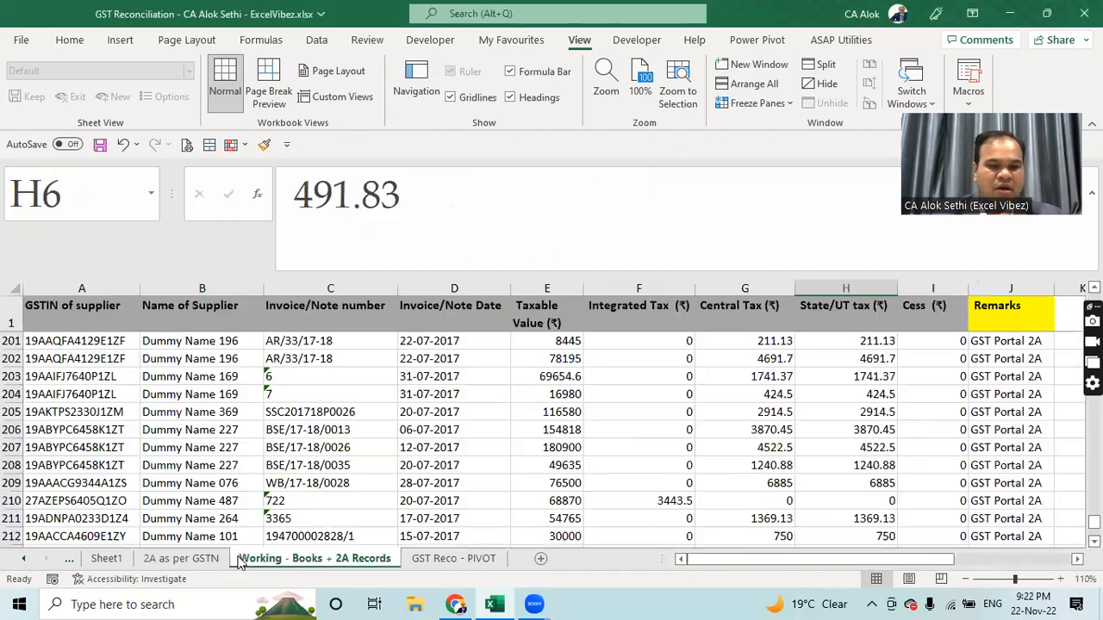
{"action": "left_click", "coordinate": [427, 559]}
{"action": "left_click", "coordinate": [315, 561]}
{"action": "left_click", "coordinate": [215, 559]}
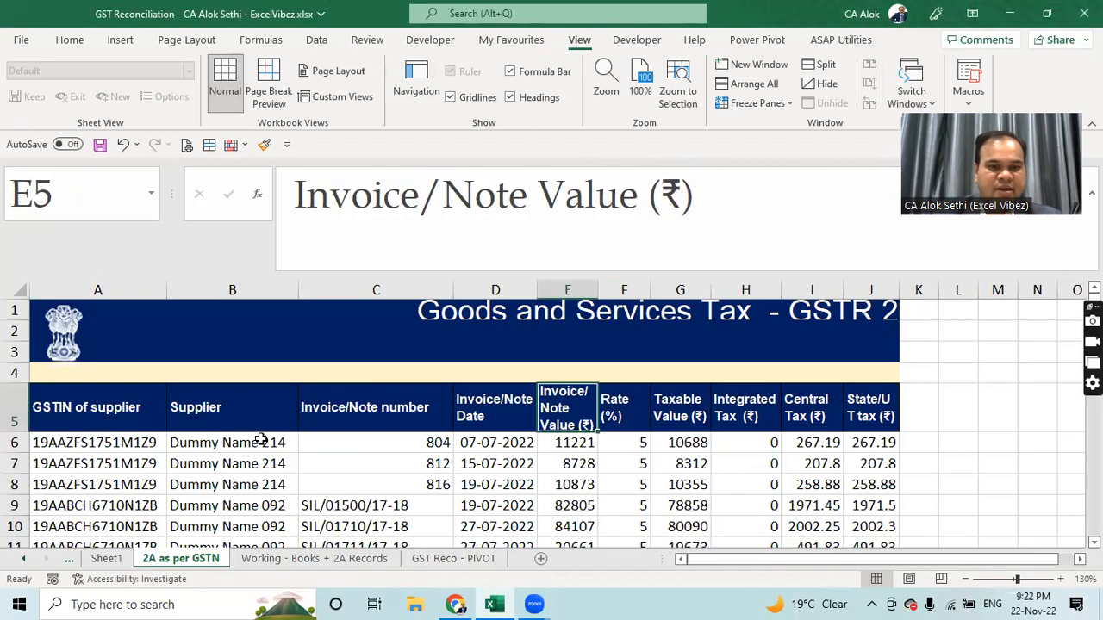
Step: Insert a blank row after each of the first two 2A invoices, at rows 7 and 9
{"action": "left_click", "coordinate": [14, 464]}
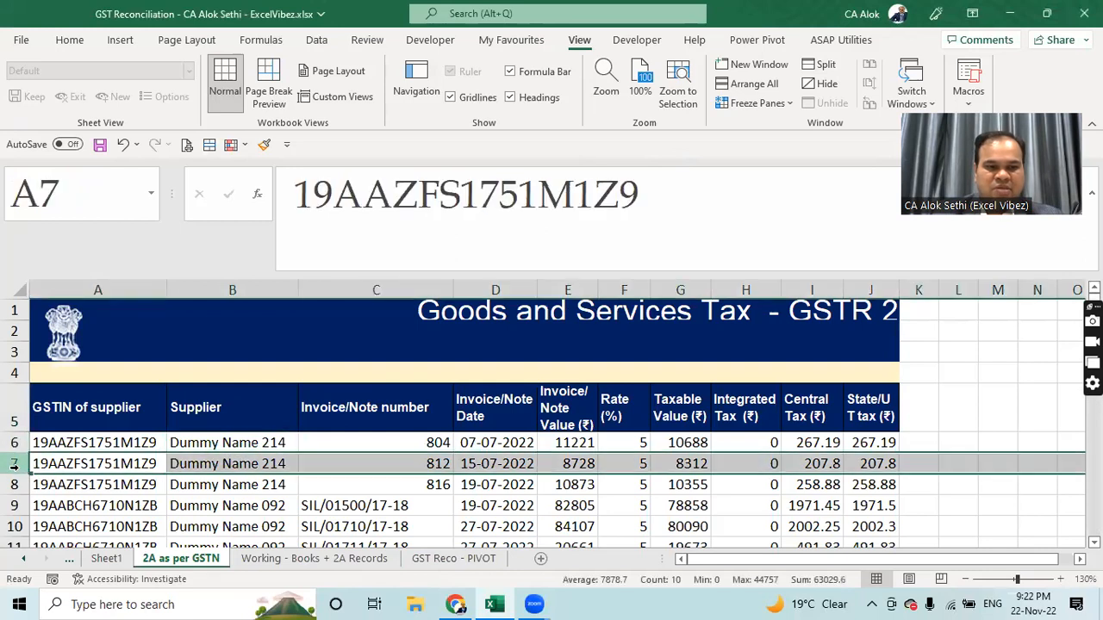
{"action": "key", "text": "ctrl+plus"}
{"action": "key", "text": "Down"}
{"action": "key", "text": "Down"}
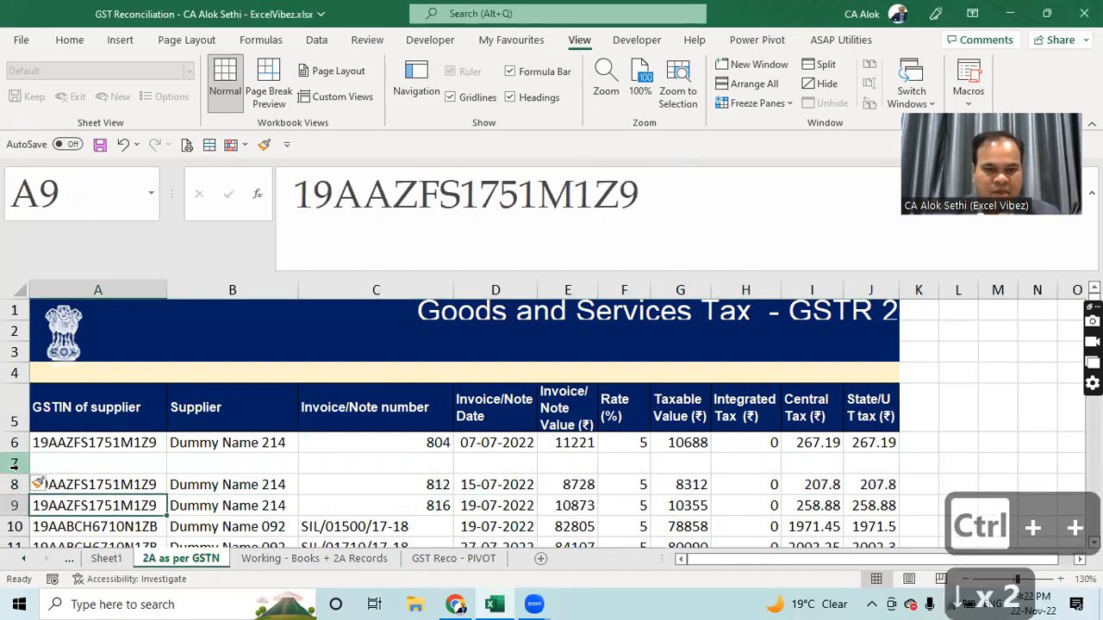
{"action": "key", "text": "shift+space"}
{"action": "key", "text": "ctrl+plus"}
Step: Copy the invoice record A6:J6 into the blank rows 7 and 9
{"action": "key", "text": "Up"}
{"action": "key", "text": "Up"}
{"action": "key", "text": "Up"}
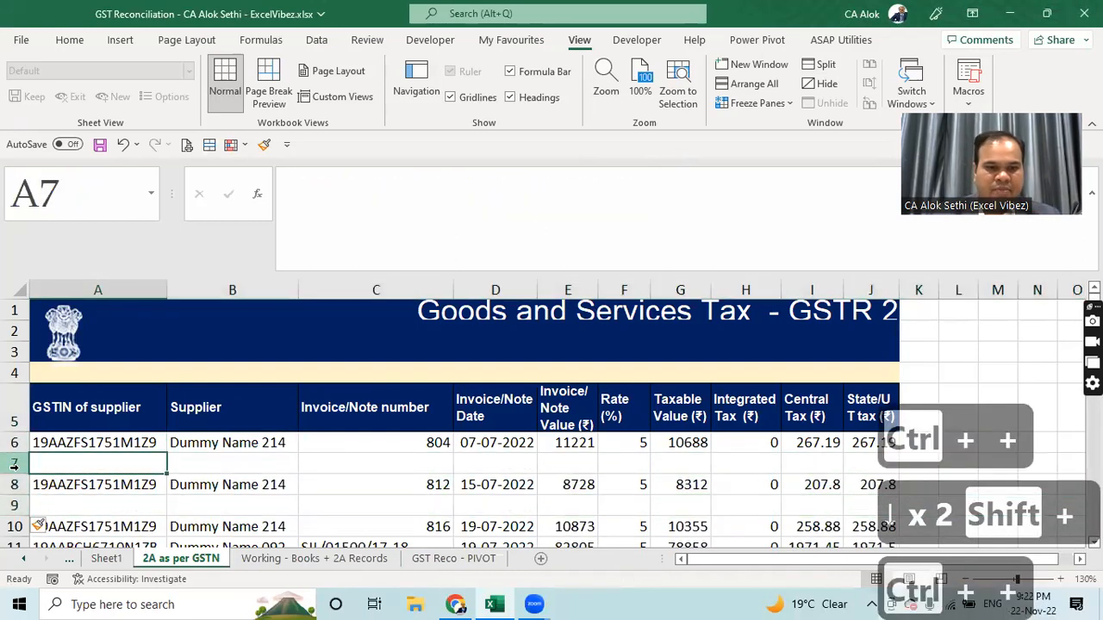
{"action": "key", "text": "shift+Right"}
{"action": "key", "text": "shift+Right"}
{"action": "key", "text": "shift+Right"}
{"action": "key", "text": "shift+Right"}
{"action": "key", "text": "shift+Right"}
{"action": "key", "text": "shift+Right"}
{"action": "key", "text": "shift+Right"}
{"action": "key", "text": "shift+Right"}
{"action": "key", "text": "shift+Right"}
{"action": "key", "text": "shift+Right"}
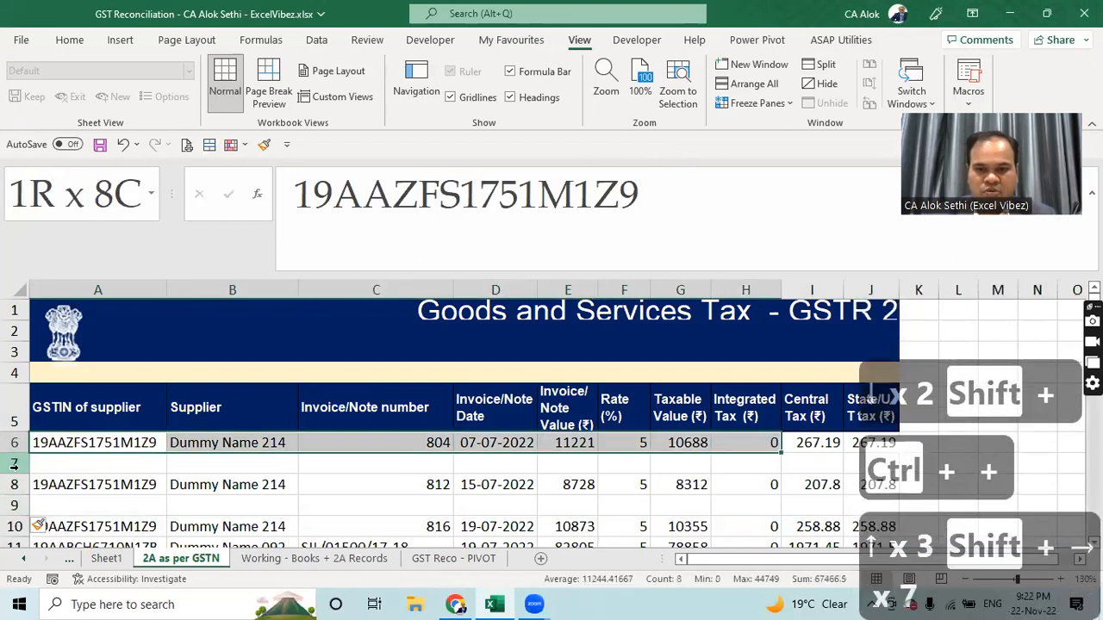
{"action": "key", "text": "ctrl+c"}
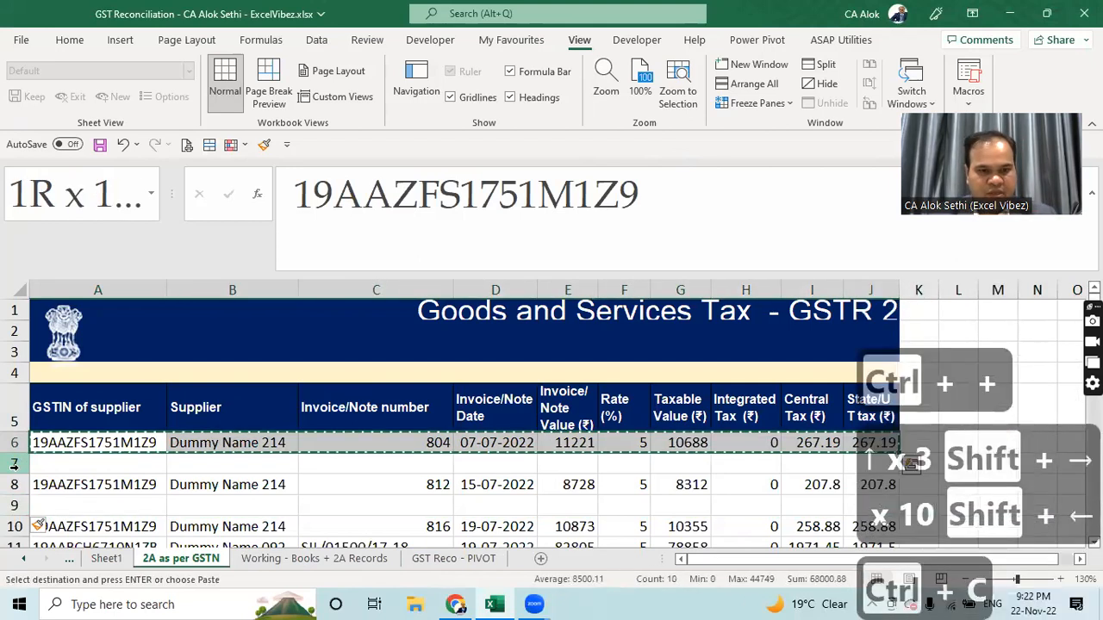
{"action": "key", "text": "Down"}
{"action": "key", "text": "ctrl+v"}
{"action": "key", "text": "Down"}
{"action": "key", "text": "Down"}
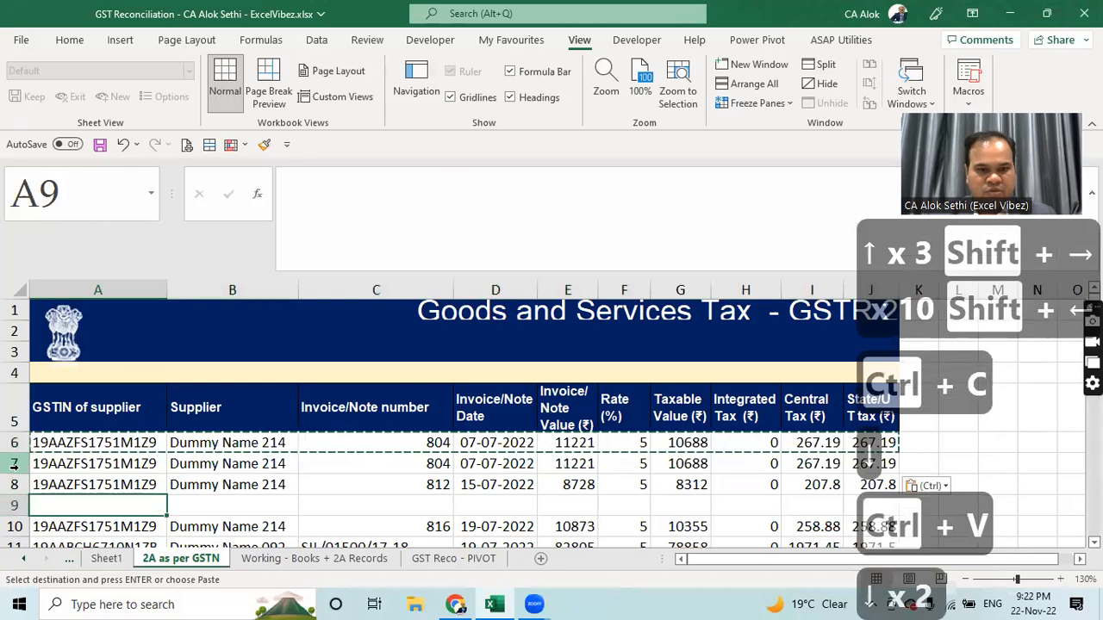
{"action": "key", "text": "ctrl+v"}
{"action": "key", "text": "Escape"}
Step: Change the Invoice/Note number in C7 to Total 804
{"action": "key", "text": "Up"}
{"action": "key", "text": "Up"}
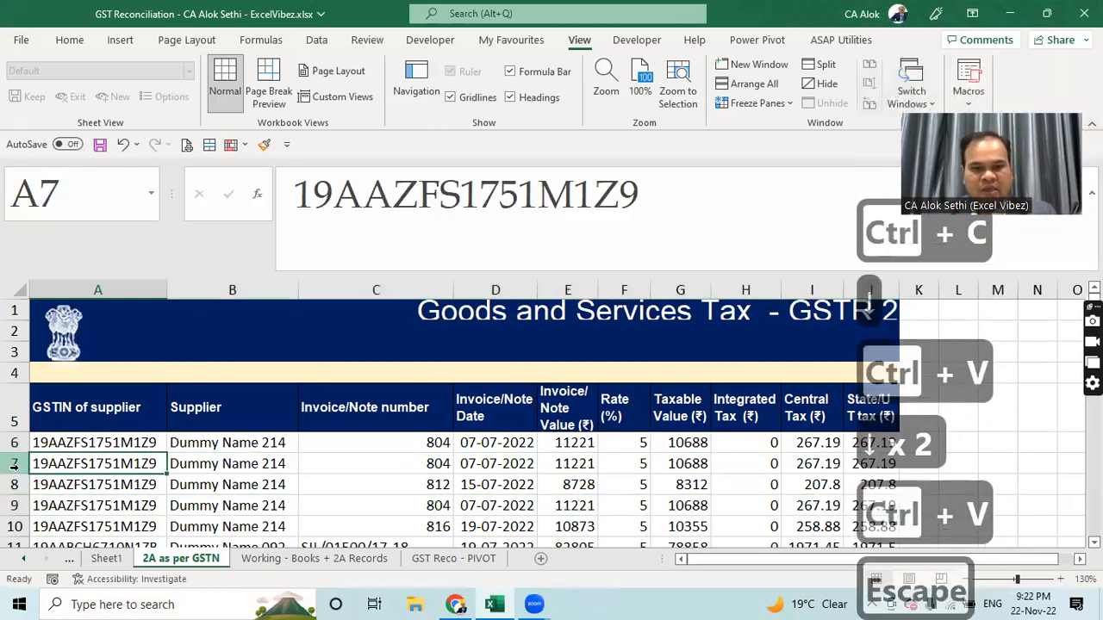
{"action": "key", "text": "Right"}
{"action": "key", "text": "Right"}
{"action": "key", "text": "F2"}
{"action": "key", "text": "Left"}
{"action": "key", "text": "Left"}
{"action": "key", "text": "Left"}
{"action": "key", "text": "Left"}
{"action": "key", "text": "Left"}
{"action": "key", "text": "Left"}
{"action": "key", "text": "Left"}
{"action": "key", "text": "Left"}
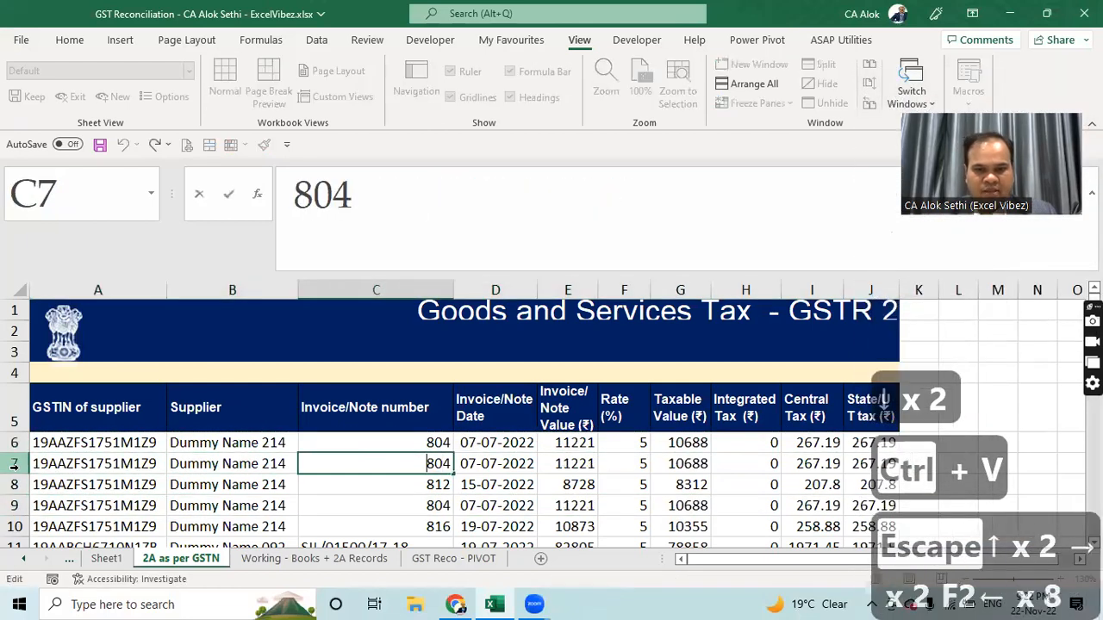
{"action": "type", "text": "Total"}
{"action": "key", "text": "Return"}
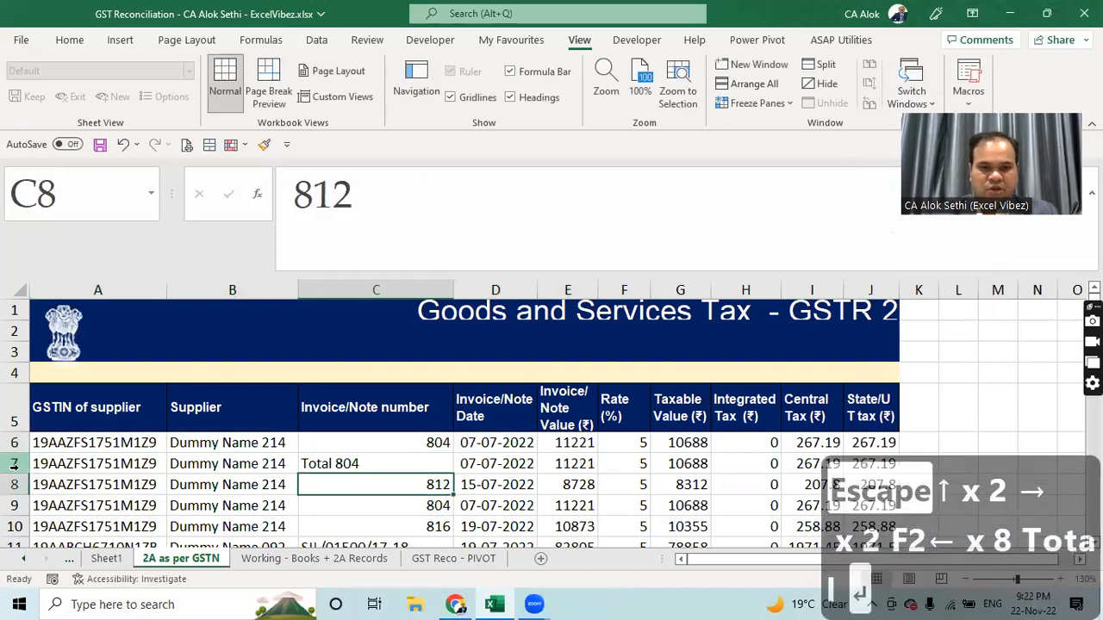
Step: Change the Invoice/Note number in C9 to Total 812
{"action": "key", "text": "Down"}
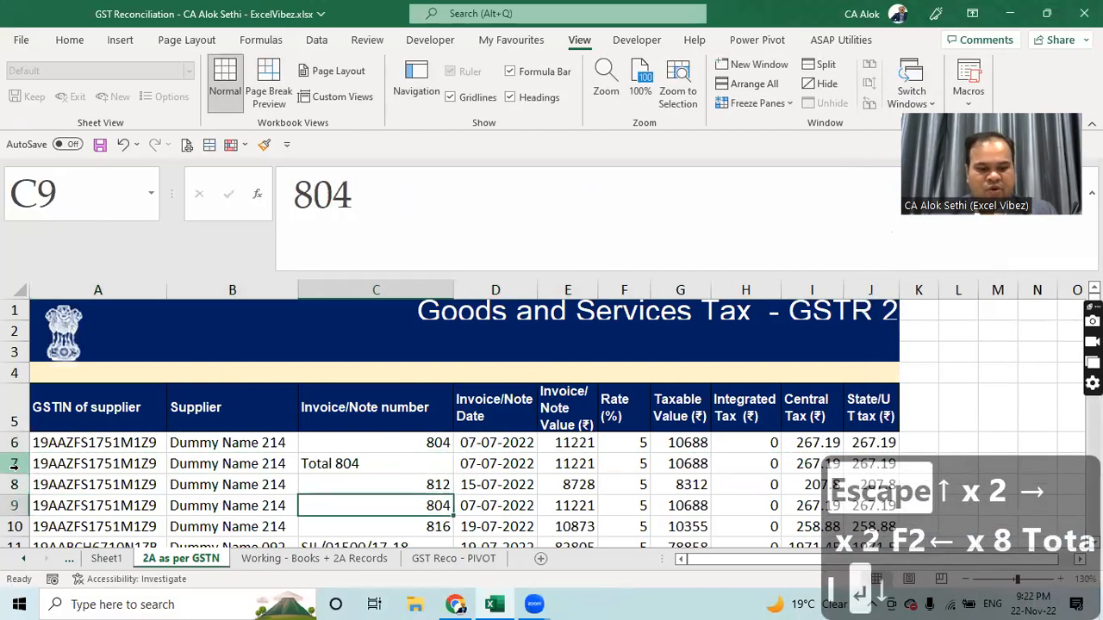
{"action": "key", "text": "F2"}
{"action": "key", "text": "Left"}
{"action": "key", "text": "Left"}
{"action": "key", "text": "Left"}
{"action": "key", "text": "Left"}
{"action": "key", "text": "Left"}
{"action": "key", "text": "Left"}
{"action": "key", "text": "Left"}
{"action": "key", "text": "Left"}
{"action": "key", "text": "Left"}
{"action": "type", "text": "T"}
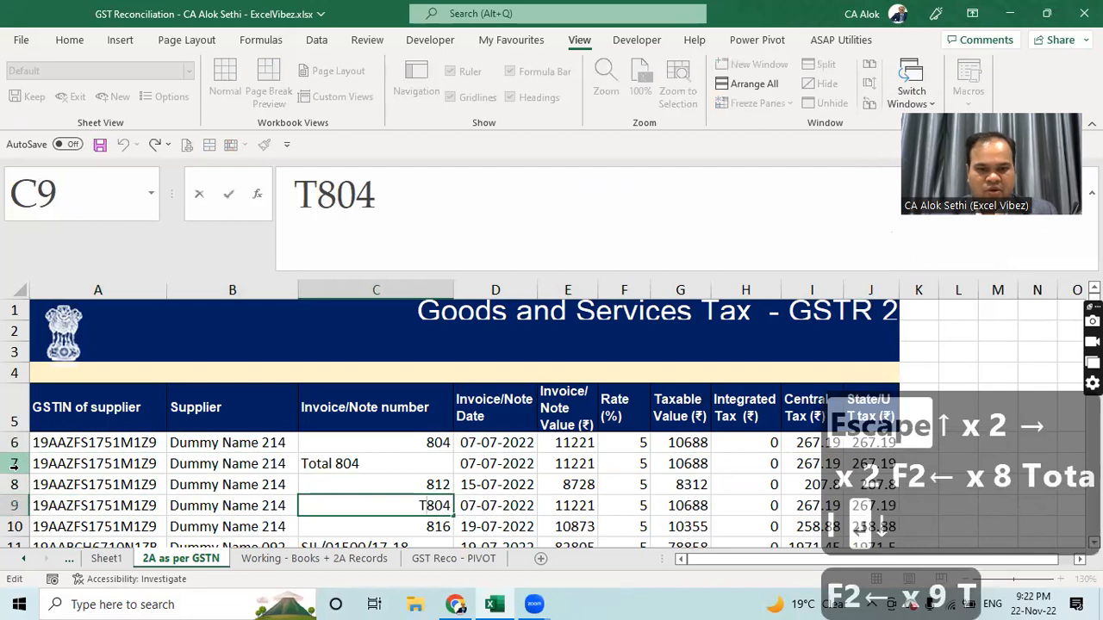
{"action": "type", "text": "otal"}
{"action": "key", "text": "Right"}
{"action": "key", "text": "Right"}
{"action": "key", "text": "Right"}
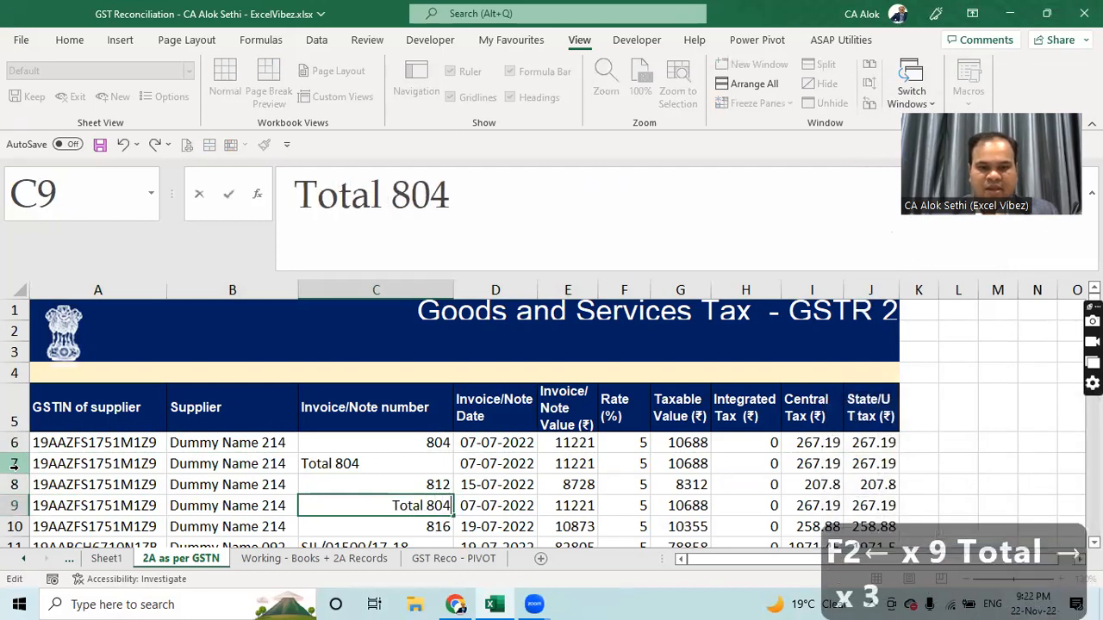
{"action": "key", "text": "BackSpace"}
{"action": "key", "text": "BackSpace"}
{"action": "type", "text": "12"}
{"action": "key", "text": "Return"}
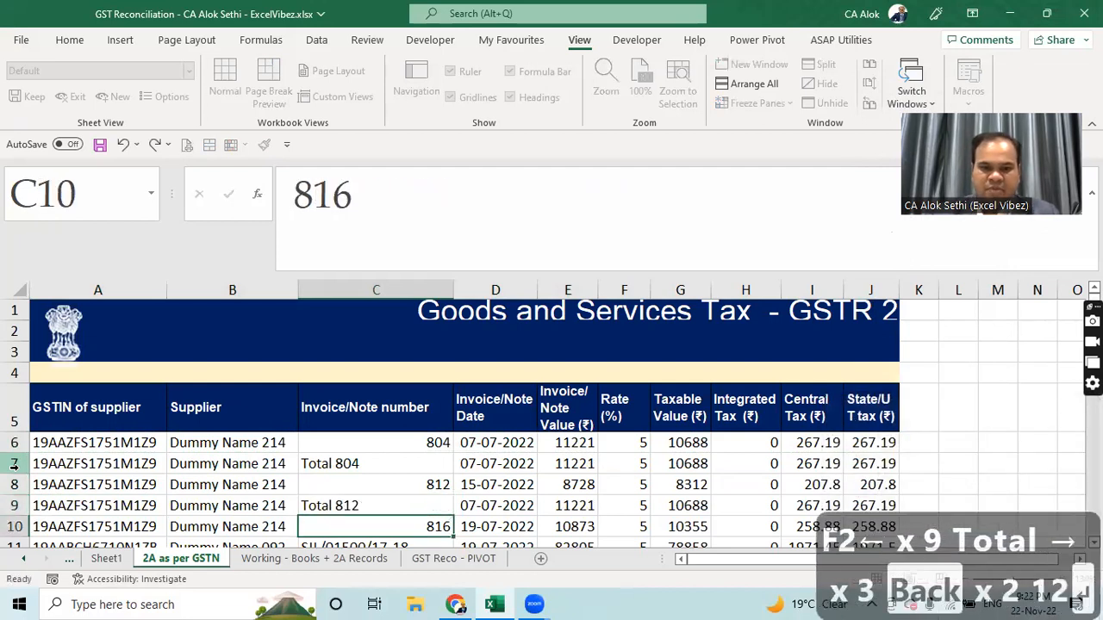
Step: Add filters to the 2A table from the header row 5, columns A to J, and return to its header
{"action": "key", "text": "Up"}
{"action": "key", "text": "Up"}
{"action": "key", "text": "Up"}
{"action": "key", "text": "Up"}
{"action": "key", "text": "Up"}
{"action": "key", "text": "Left"}
{"action": "key", "text": "Left"}
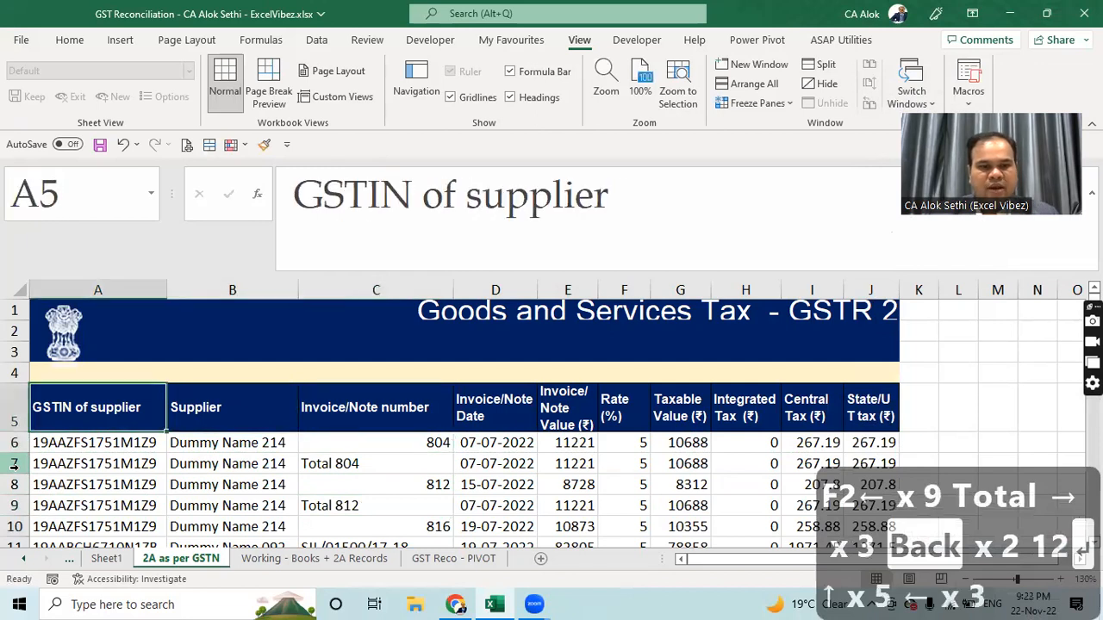
{"action": "key", "text": "ctrl+shift+Down"}
{"action": "key", "text": "ctrl+shift+Right"}
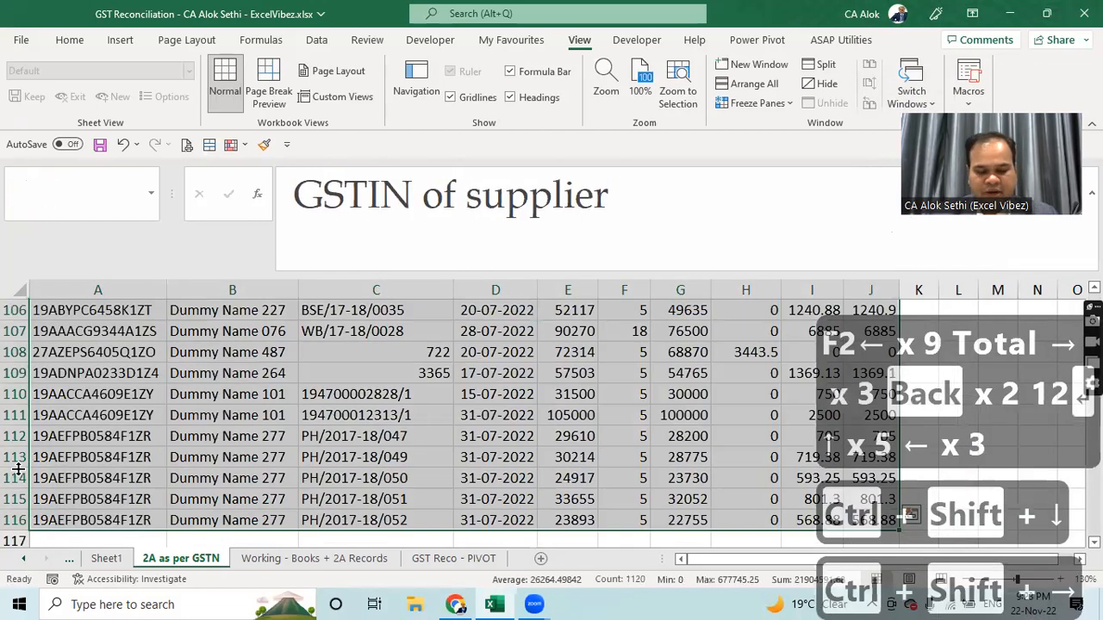
{"action": "key", "text": "ctrl+shift+l"}
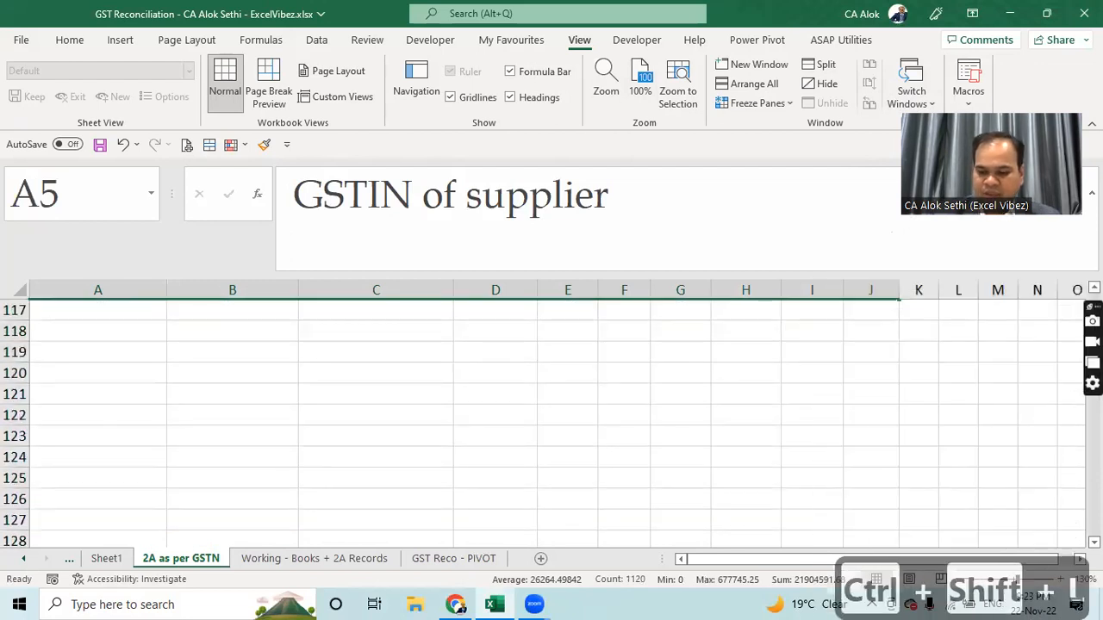
{"action": "key", "text": "ctrl+7"}
{"action": "key", "text": "Num_Lock"}
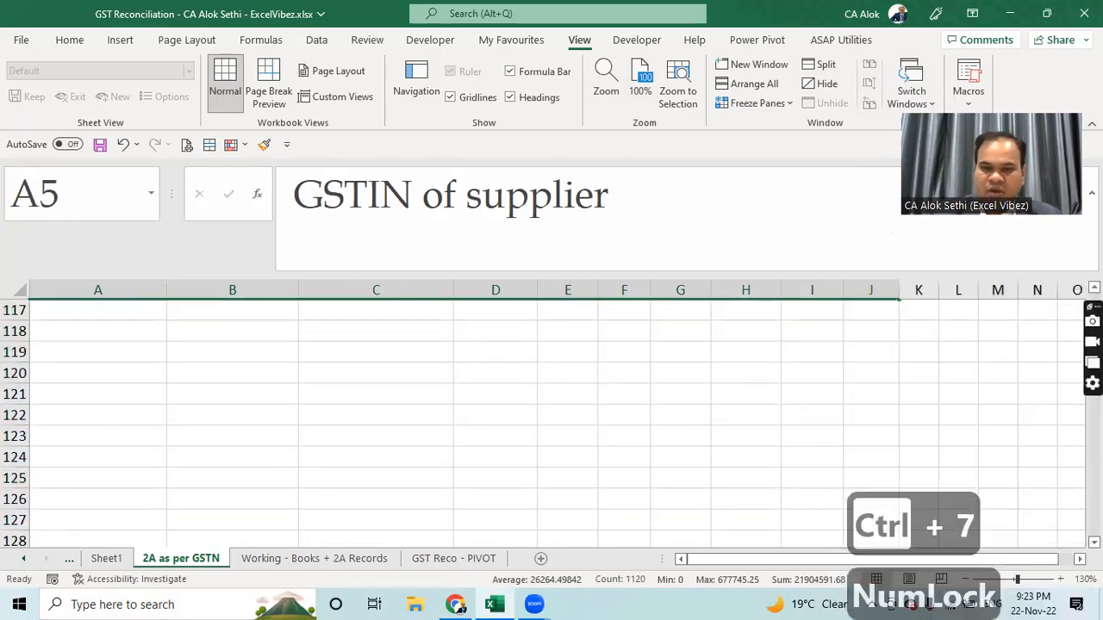
{"action": "key", "text": "ctrl+Home"}
{"action": "key", "text": "Down"}
{"action": "key", "text": "Down"}
{"action": "key", "text": "Down"}
{"action": "key", "text": "Down"}
{"action": "key", "text": "Down"}
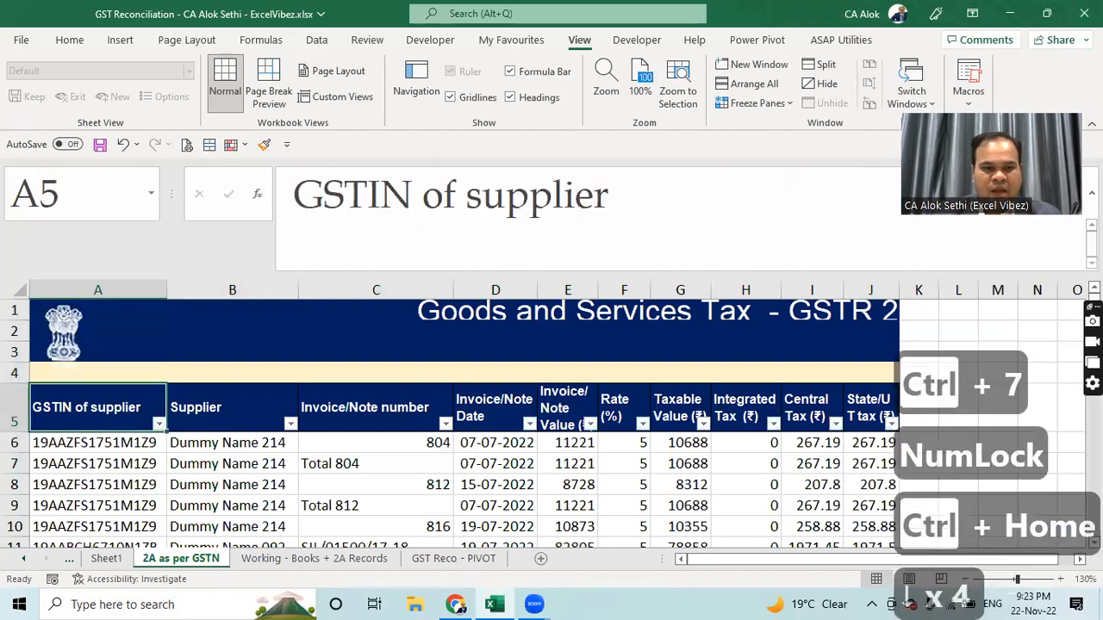
{"action": "key", "text": "Right"}
{"action": "key", "text": "Right"}
{"action": "key", "text": "Up"}
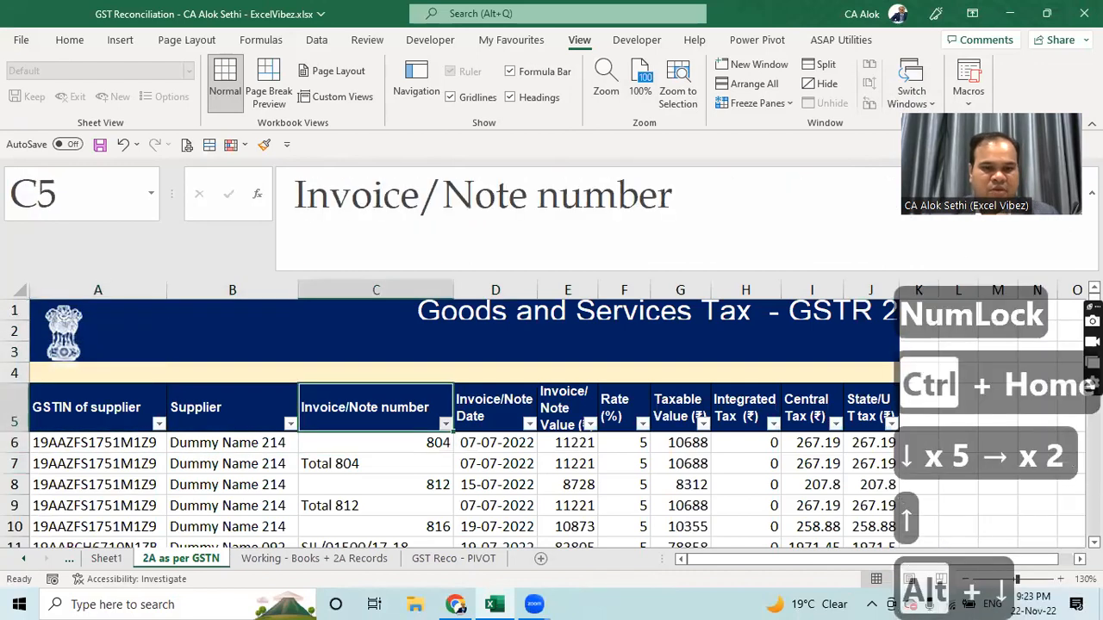
{"action": "key", "text": "alt+Down"}
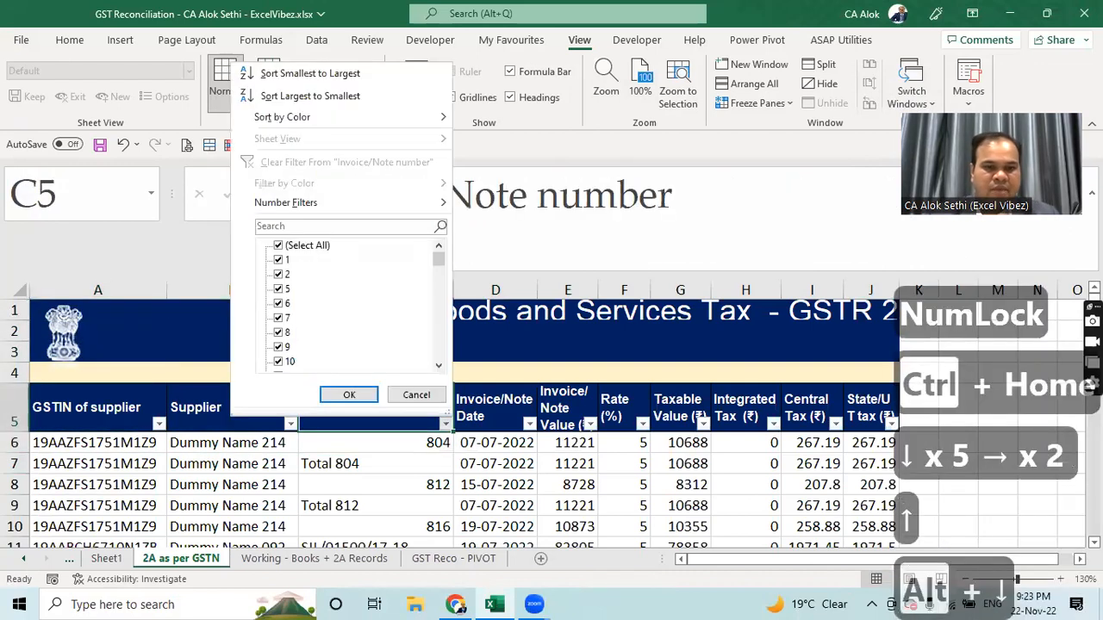
{"action": "left_click", "coordinate": [332, 250]}
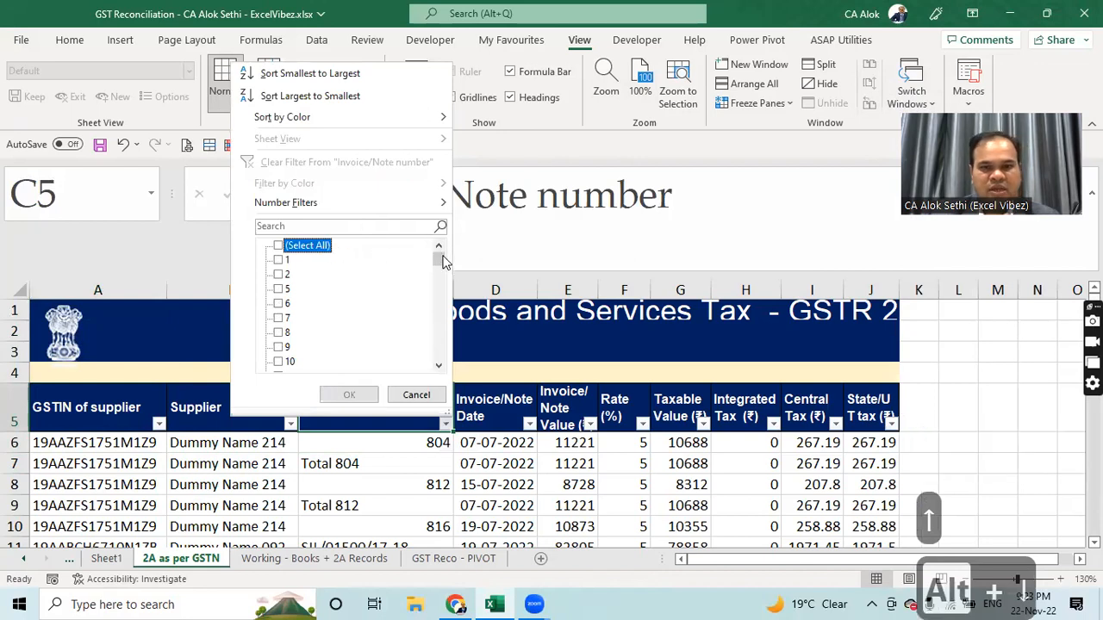
{"action": "left_click", "coordinate": [317, 249]}
{"action": "key", "text": "Escape"}
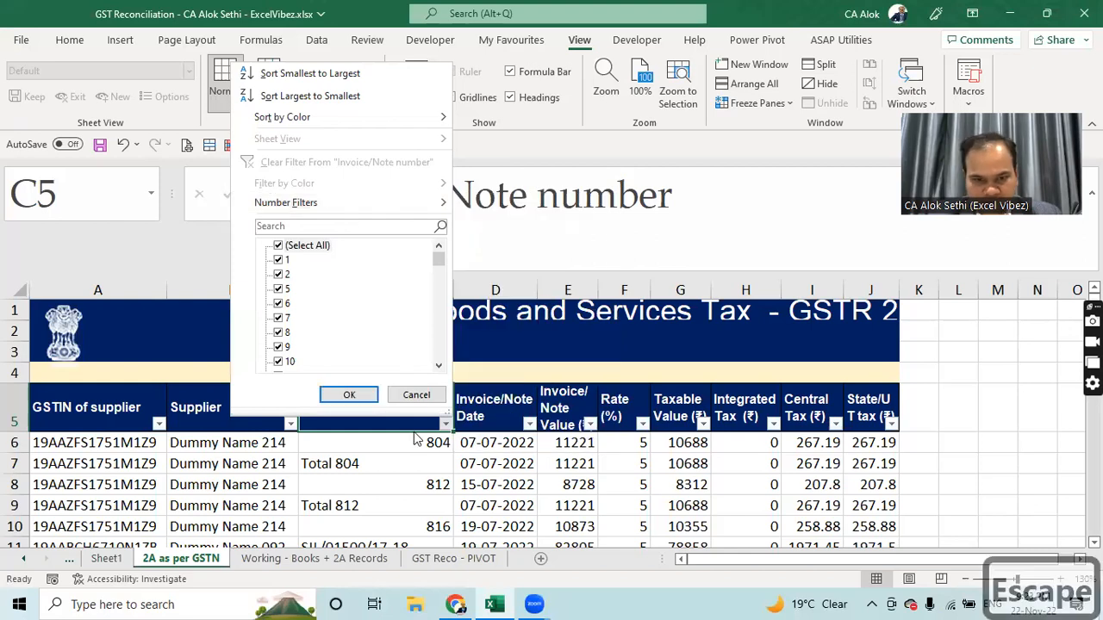
{"action": "key", "text": "Escape"}
Step: Filter the Invoice/Note number column to the entries containing total
{"action": "left_click", "coordinate": [445, 424]}
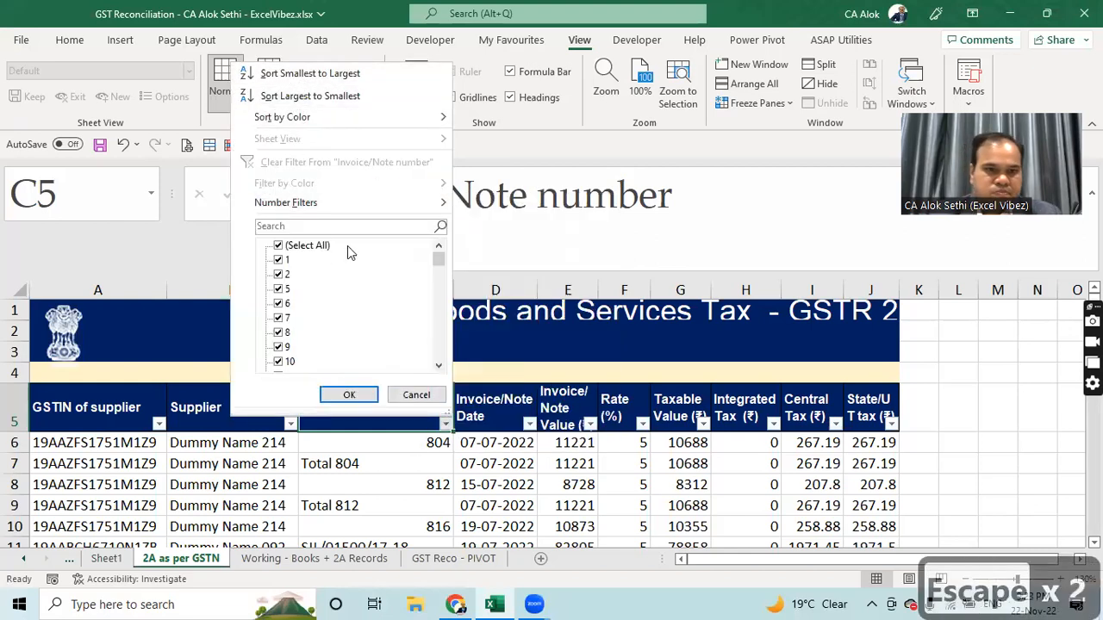
{"action": "left_click", "coordinate": [364, 226]}
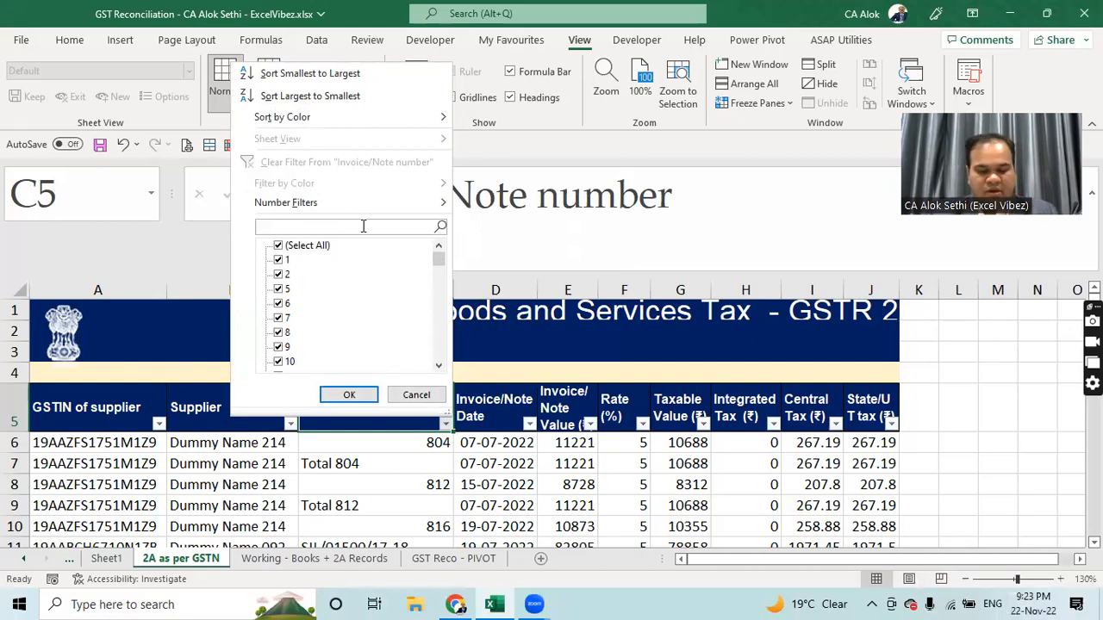
{"action": "type", "text": "total"}
{"action": "key", "text": "Return"}
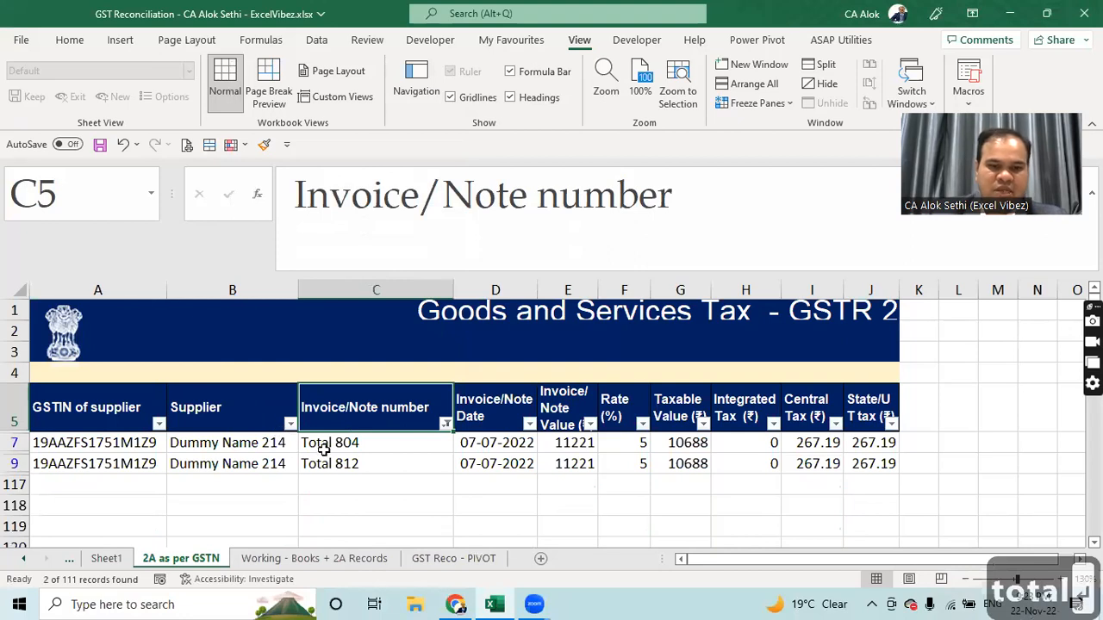
Step: Delete the filtered invoice total rows 7 and 9, and remove the filters from the 2A table
{"action": "left_click_drag", "start_coordinate": [15, 442], "coordinate": [16, 464]}
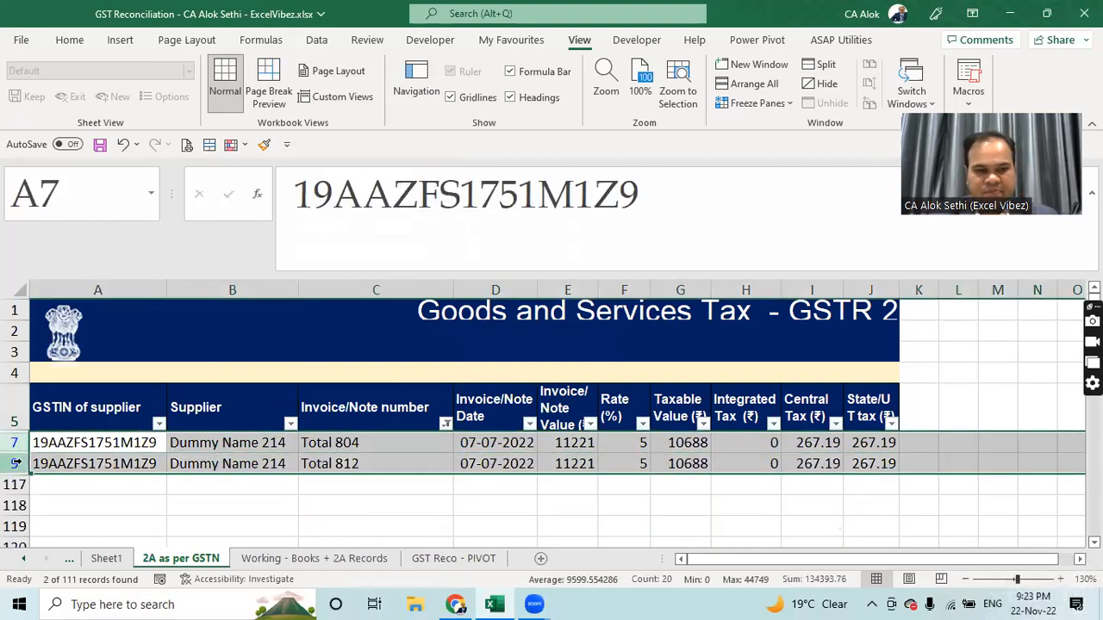
{"action": "key", "text": "ctrl+minus"}
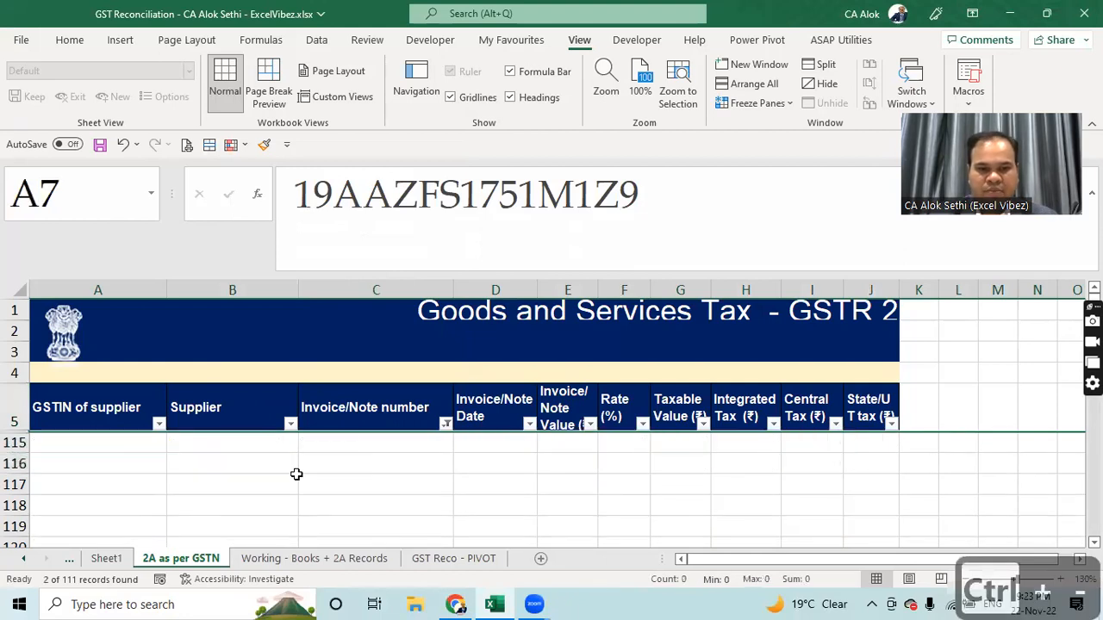
{"action": "key", "text": "ctrl+shift+l"}
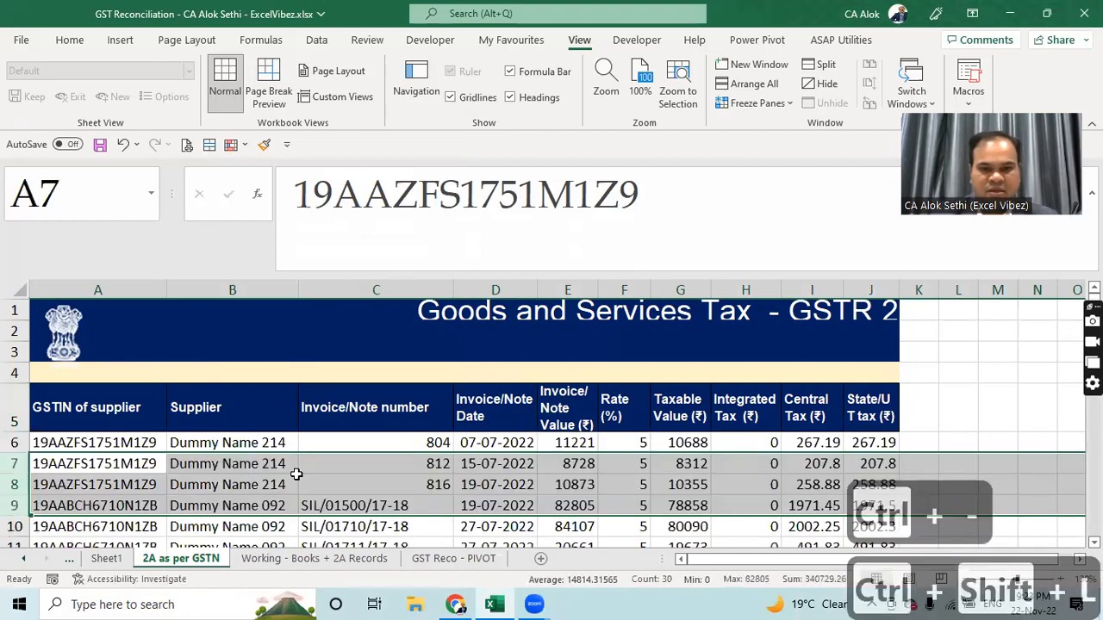
Step: Right-align the whole Invoice/Note number column C
{"action": "left_click", "coordinate": [337, 476]}
{"action": "left_click", "coordinate": [372, 291]}
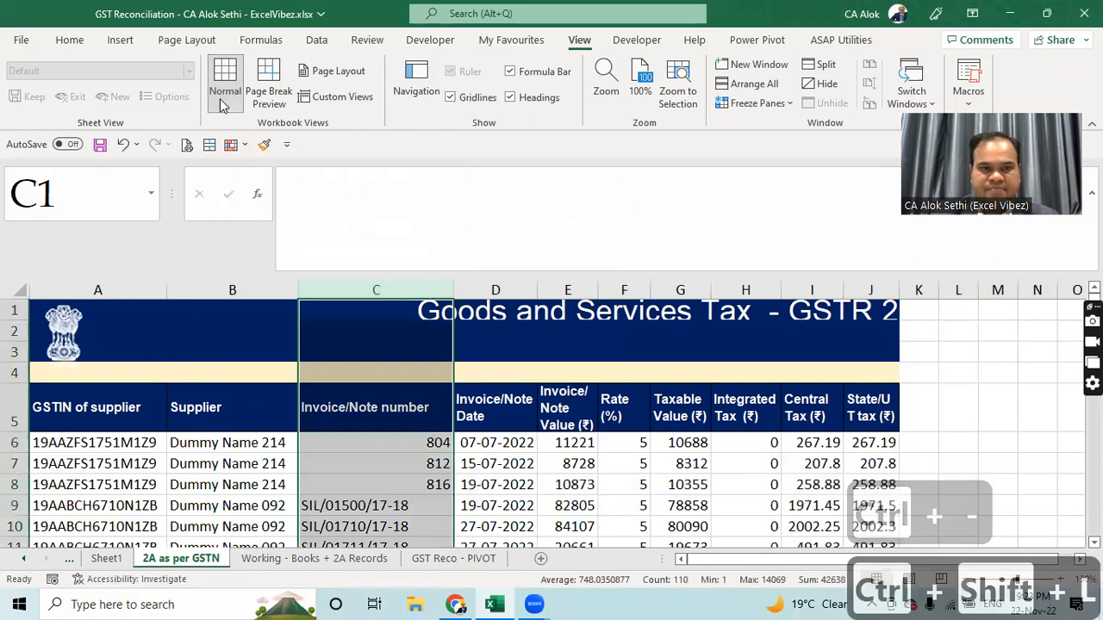
{"action": "left_click", "coordinate": [70, 39]}
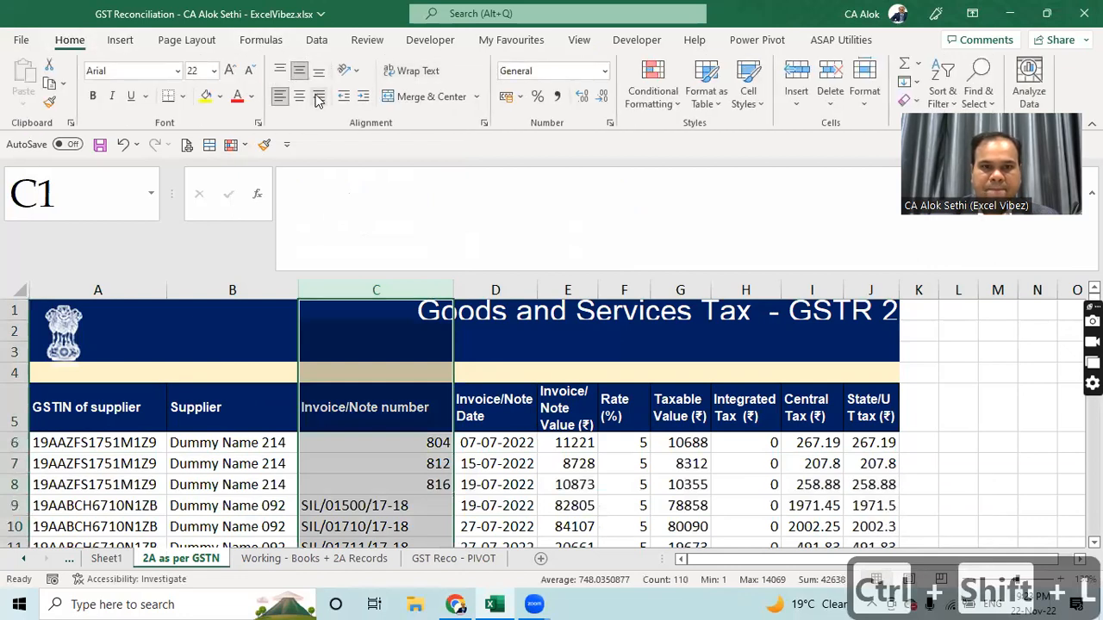
{"action": "left_click", "coordinate": [319, 100]}
{"action": "left_click", "coordinate": [380, 482]}
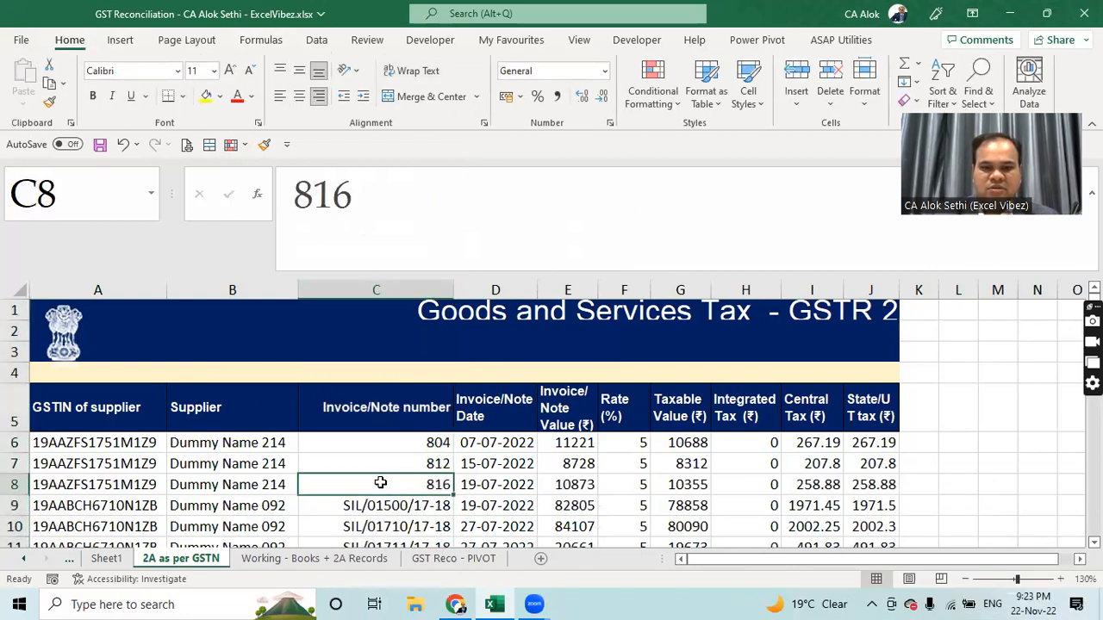
Step: Look through the invoice numbers down column C of the 2A records and return to the top of the sheet
{"action": "key", "text": "Down"}
{"action": "key", "text": "Down"}
{"action": "key", "text": "Down"}
{"action": "key", "text": "Down"}
{"action": "key", "text": "Down"}
{"action": "key", "text": "Down"}
{"action": "key", "text": "Down"}
{"action": "key", "text": "Down"}
{"action": "key", "text": "Down"}
{"action": "key", "text": "Down"}
{"action": "key", "text": "Down"}
{"action": "key", "text": "Down"}
{"action": "key", "text": "Down"}
{"action": "key", "text": "Down"}
{"action": "key", "text": "Down"}
{"action": "key", "text": "Down"}
{"action": "key", "text": "Down"}
{"action": "key", "text": "Down"}
{"action": "key", "text": "Down"}
{"action": "key", "text": "Down"}
{"action": "key", "text": "Down"}
{"action": "key", "text": "Down"}
{"action": "key", "text": "Down"}
{"action": "key", "text": "Down"}
{"action": "key", "text": "Down"}
{"action": "key", "text": "Down"}
{"action": "key", "text": "Down"}
{"action": "key", "text": "Down"}
{"action": "key", "text": "Down"}
{"action": "key", "text": "Down"}
{"action": "key", "text": "Down"}
{"action": "key", "text": "Down"}
{"action": "key", "text": "Down"}
{"action": "key", "text": "Down"}
{"action": "key", "text": "Down"}
{"action": "key", "text": "Down"}
{"action": "key", "text": "Down"}
{"action": "key", "text": "Down"}
{"action": "key", "text": "Down"}
{"action": "key", "text": "Down"}
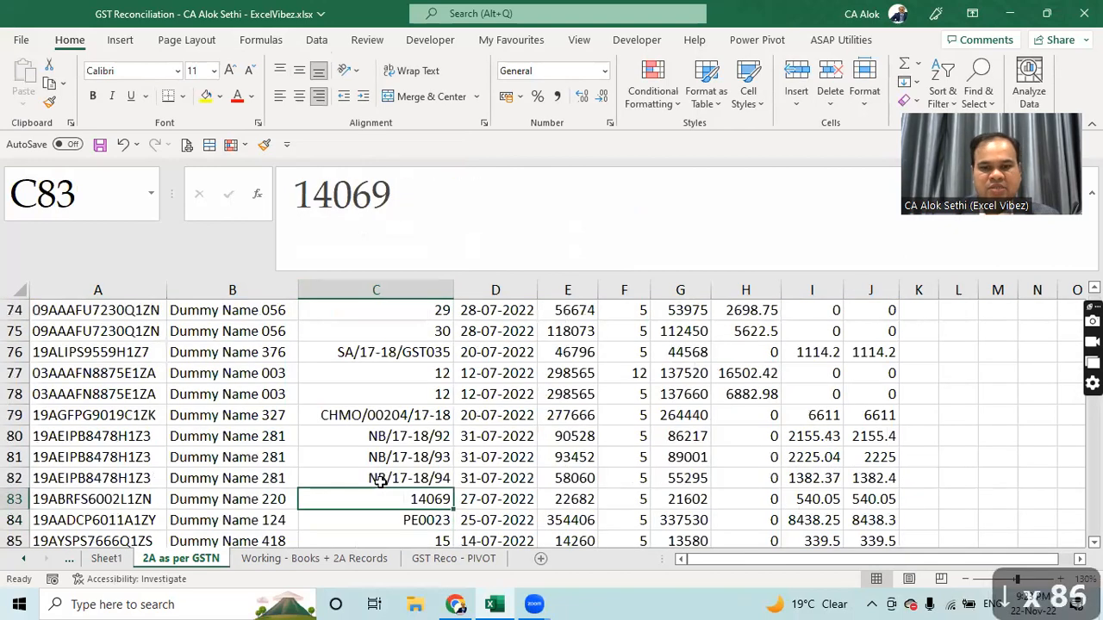
{"action": "key", "text": "Up"}
{"action": "key", "text": "Up"}
{"action": "key", "text": "Up"}
{"action": "key", "text": "Up"}
{"action": "key", "text": "Up"}
{"action": "key", "text": "Up"}
{"action": "key", "text": "Up"}
{"action": "key", "text": "Up"}
{"action": "key", "text": "Up"}
{"action": "key", "text": "Up"}
{"action": "key", "text": "Up"}
{"action": "key", "text": "Up"}
{"action": "key", "text": "Up"}
{"action": "key", "text": "Up"}
{"action": "key", "text": "Up"}
{"action": "key", "text": "Up"}
{"action": "key", "text": "Up"}
{"action": "key", "text": "Up"}
{"action": "key", "text": "Up"}
{"action": "key", "text": "Up"}
{"action": "key", "text": "Up"}
{"action": "key", "text": "Up"}
{"action": "key", "text": "Up"}
{"action": "key", "text": "Up"}
{"action": "key", "text": "Up"}
{"action": "key", "text": "Up"}
{"action": "key", "text": "Up"}
{"action": "key", "text": "Up"}
{"action": "key", "text": "Up"}
{"action": "key", "text": "Up"}
{"action": "key", "text": "Up"}
{"action": "key", "text": "Up"}
{"action": "key", "text": "Up"}
{"action": "key", "text": "Up"}
{"action": "key", "text": "Up"}
{"action": "key", "text": "Up"}
{"action": "key", "text": "Up"}
{"action": "key", "text": "Up"}
{"action": "key", "text": "Up"}
{"action": "key", "text": "Up"}
{"action": "key", "text": "Down"}
{"action": "key", "text": "Down"}
{"action": "key", "text": "Down"}
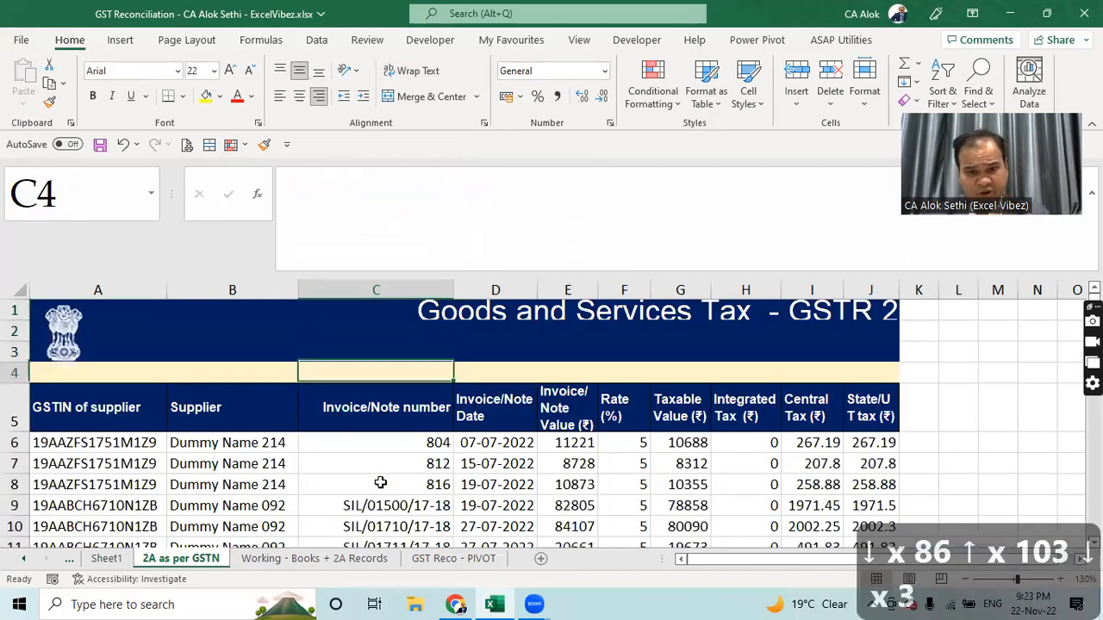
Step: Delete the title rows 1 to 4 above the 2A table header
{"action": "key", "text": "Down"}
{"action": "key", "text": "Up"}
{"action": "key", "text": "Up"}
{"action": "key", "text": "Up"}
{"action": "key", "text": "Up"}
{"action": "key", "text": "Up"}
{"action": "key", "text": "Up"}
{"action": "key", "text": "shift+space"}
{"action": "key", "text": "shift+Down"}
{"action": "key", "text": "shift+Down"}
{"action": "key", "text": "shift+Down"}
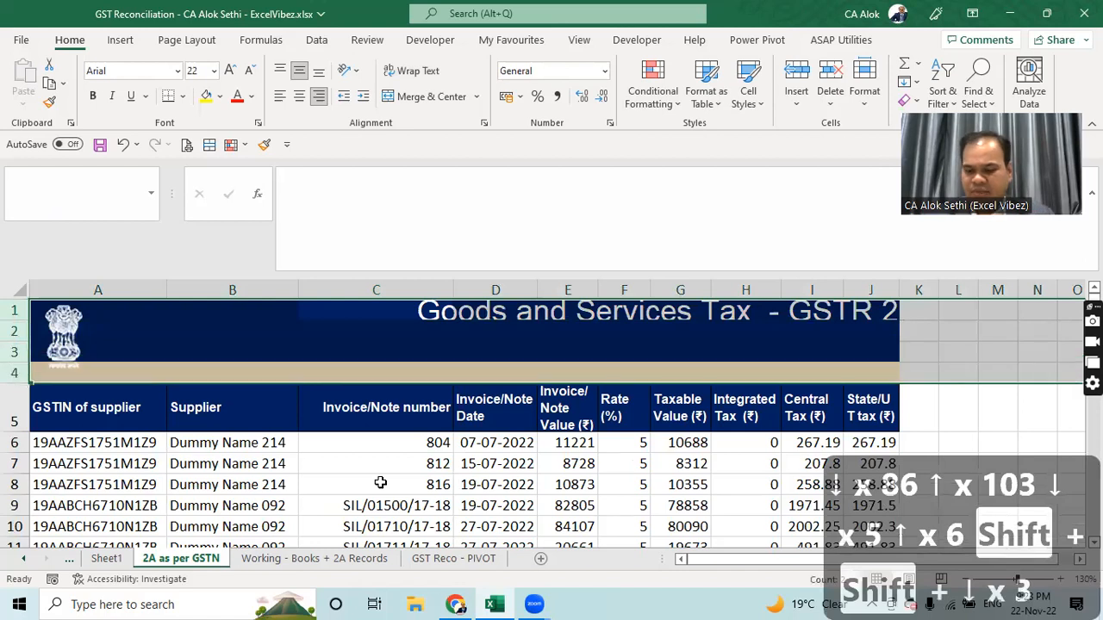
{"action": "key", "text": "ctrl+minus"}
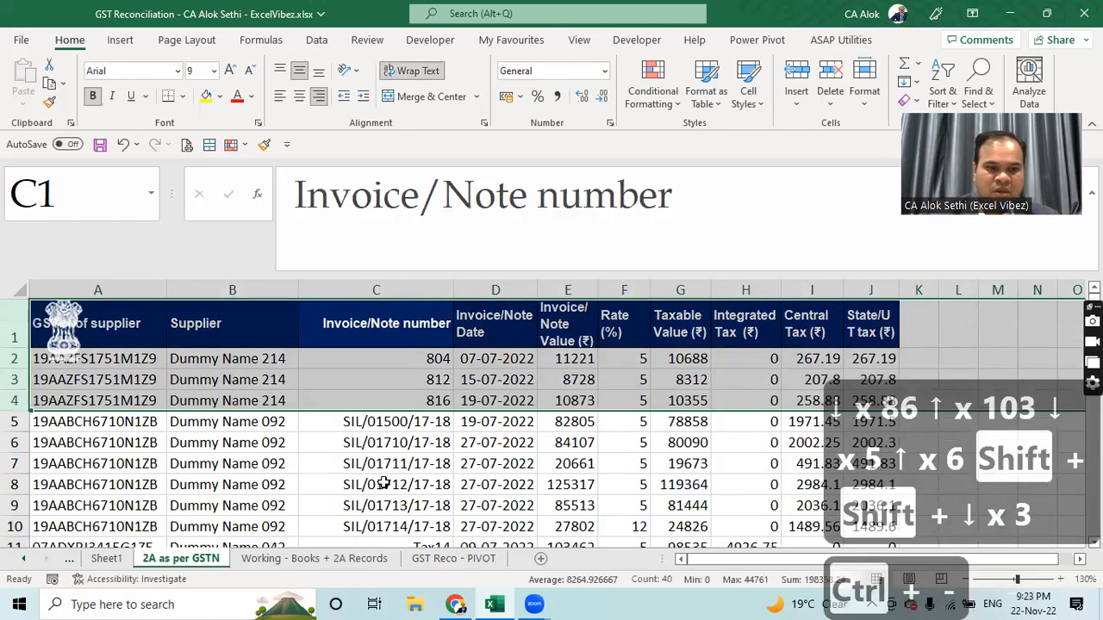
Step: Delete the emblem pictures covering the GSTIN of supplier header and select cell A1
{"action": "left_click", "coordinate": [52, 321]}
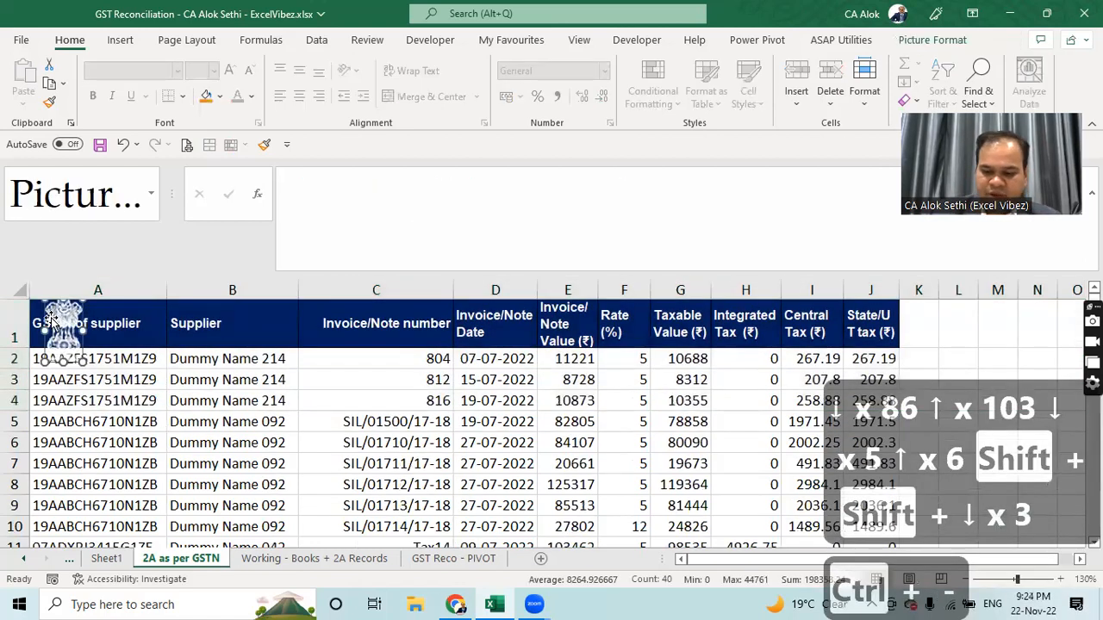
{"action": "key", "text": "Delete"}
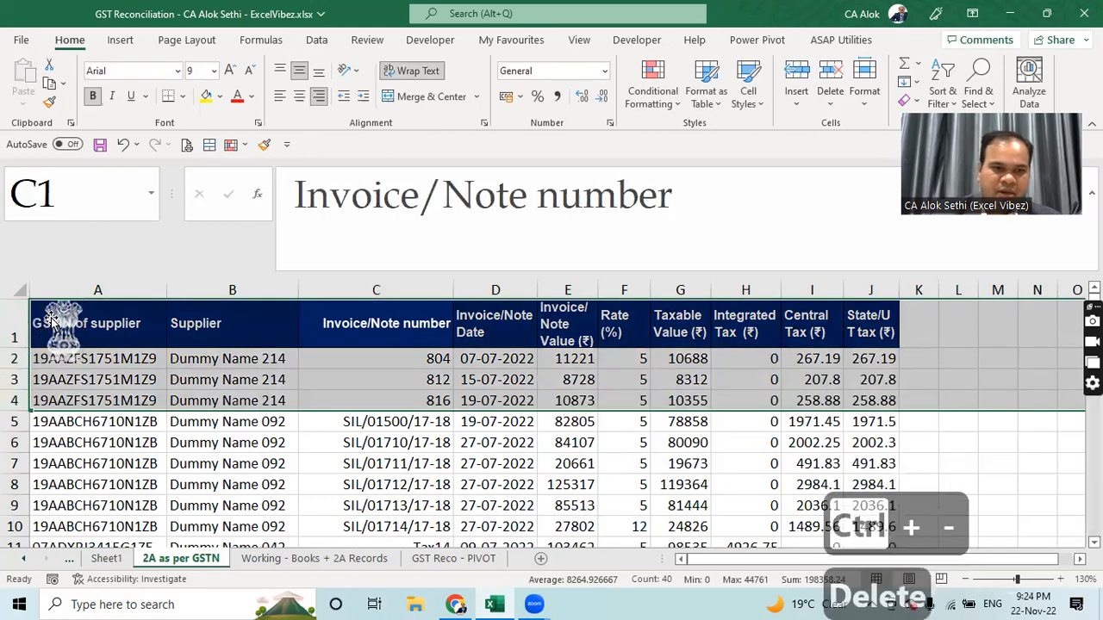
{"action": "left_click", "coordinate": [162, 460]}
{"action": "left_click", "coordinate": [62, 336]}
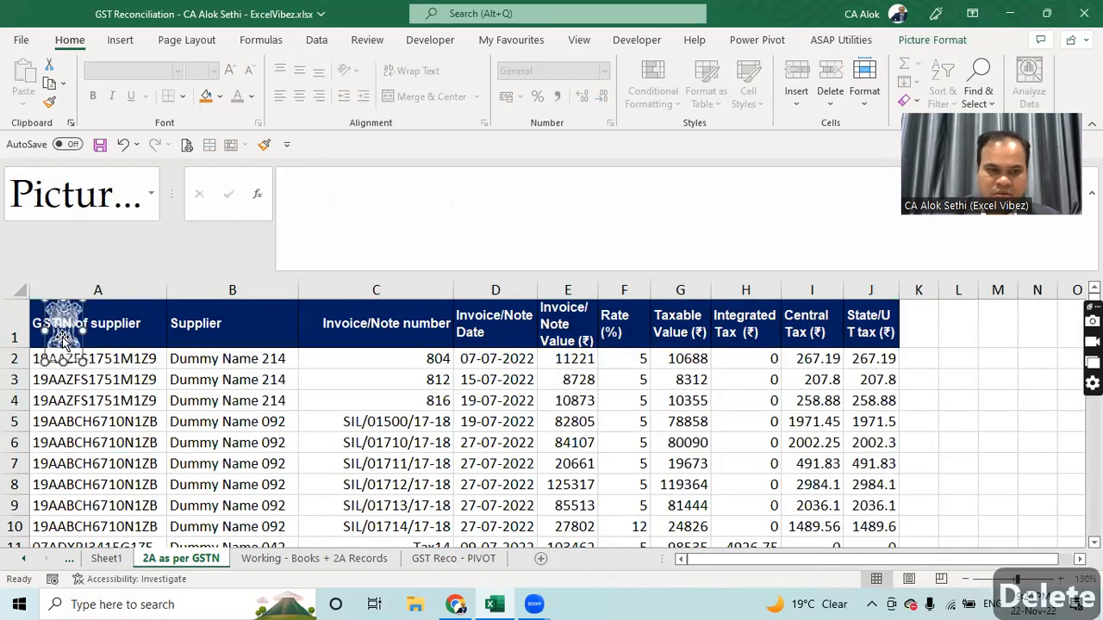
{"action": "key", "text": "Delete"}
{"action": "left_click", "coordinate": [62, 336]}
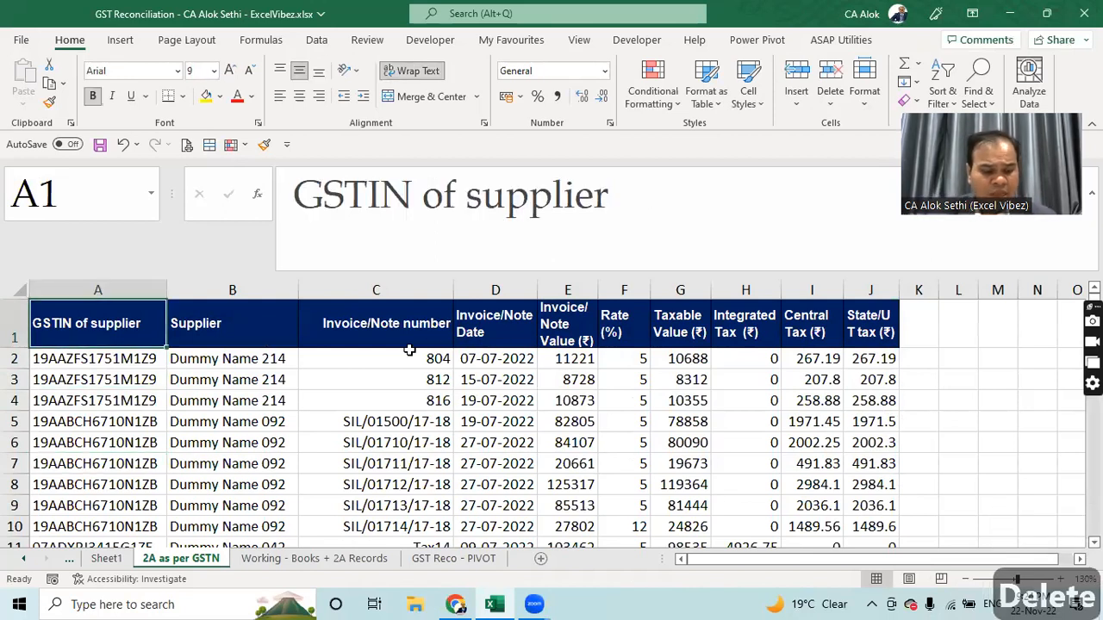
Step: Convert the 2A records in A1:J110 into a table with headers and turn off its banded rows
{"action": "key", "text": "ctrl+a"}
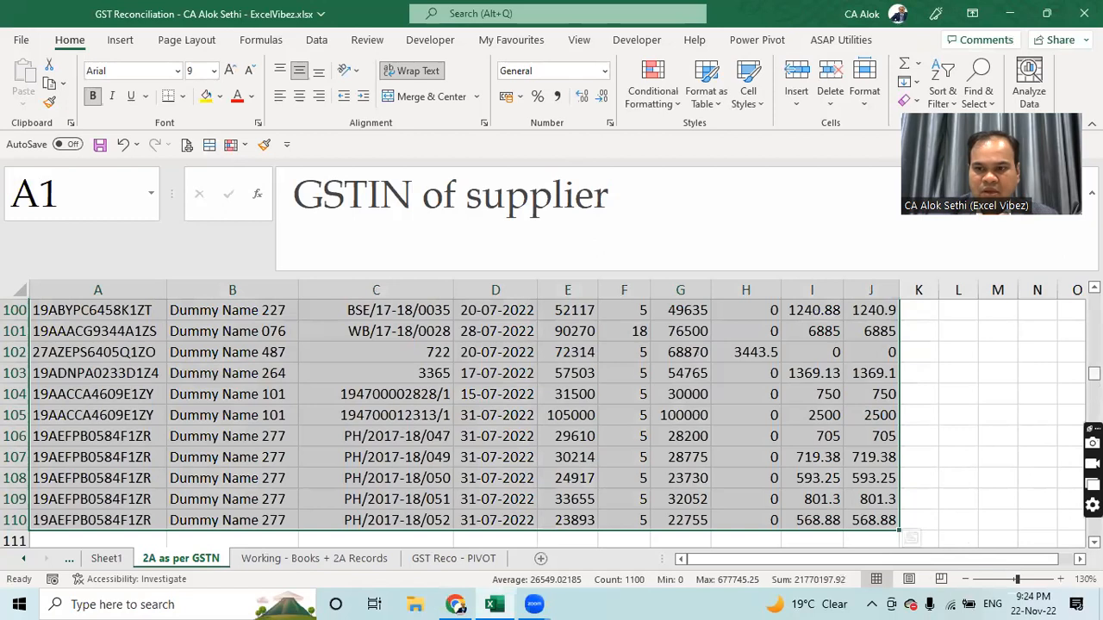
{"action": "key", "text": "ctrl+BackSpace"}
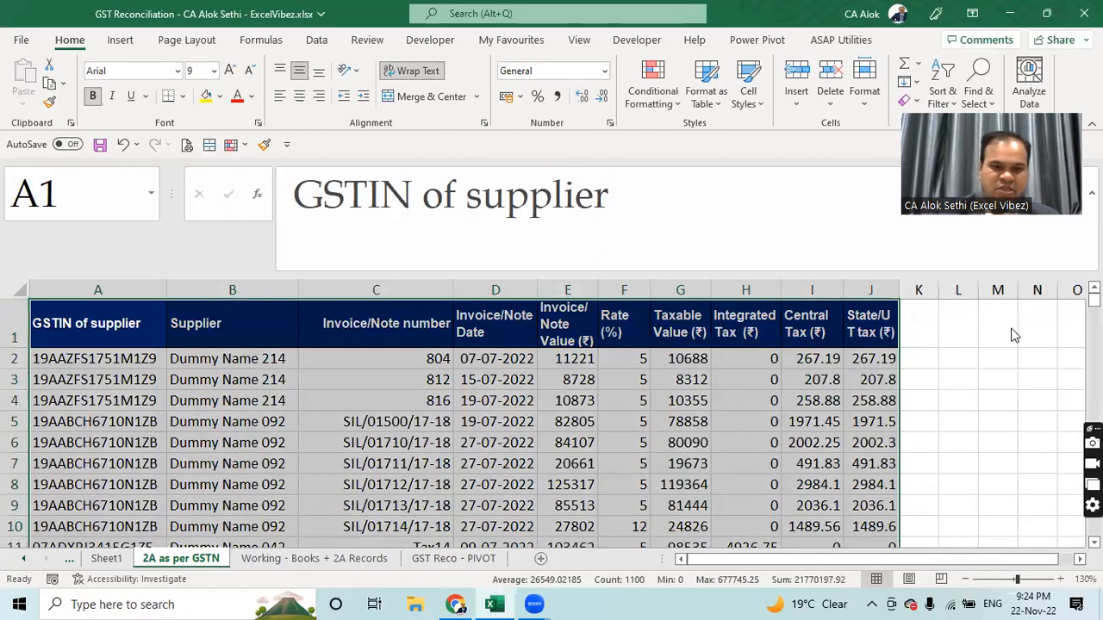
{"action": "key", "text": "ctrl+t"}
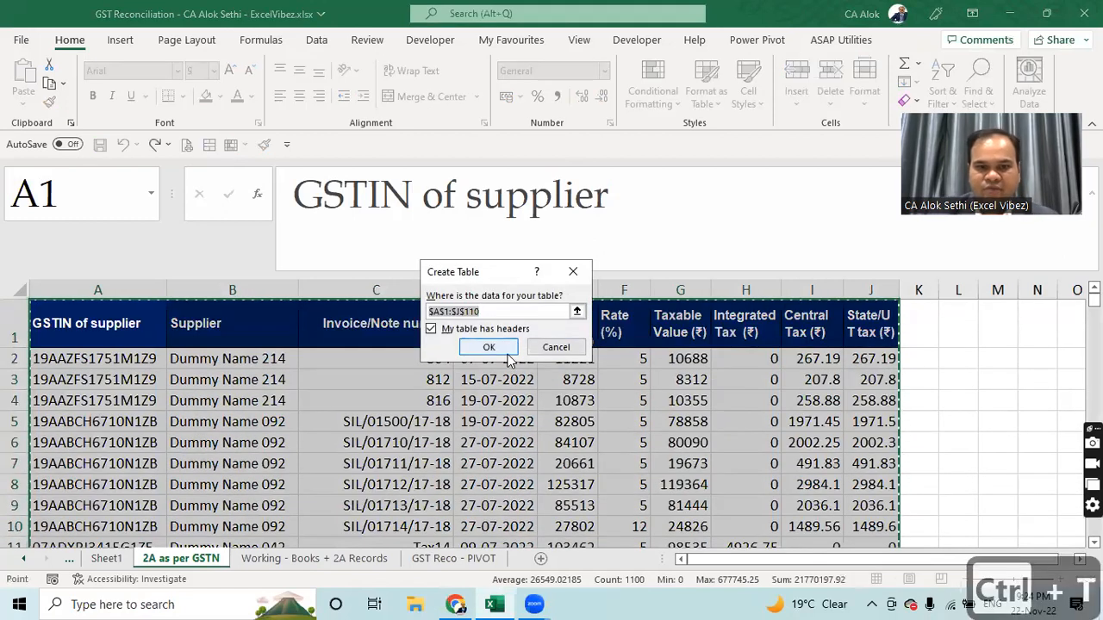
{"action": "left_click", "coordinate": [508, 348]}
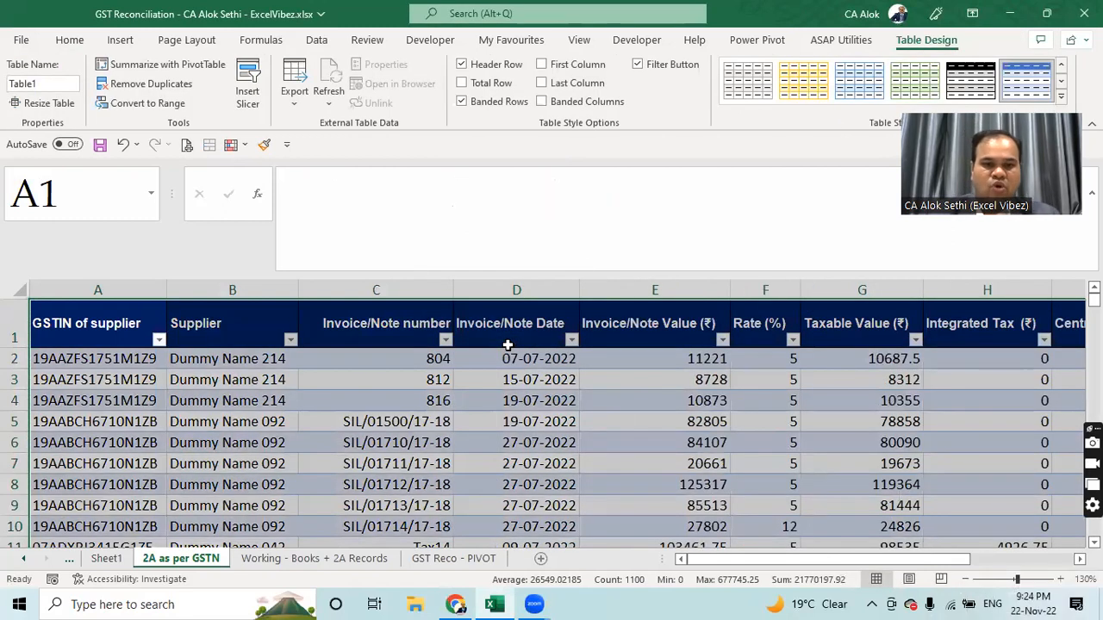
{"action": "left_click", "coordinate": [561, 362]}
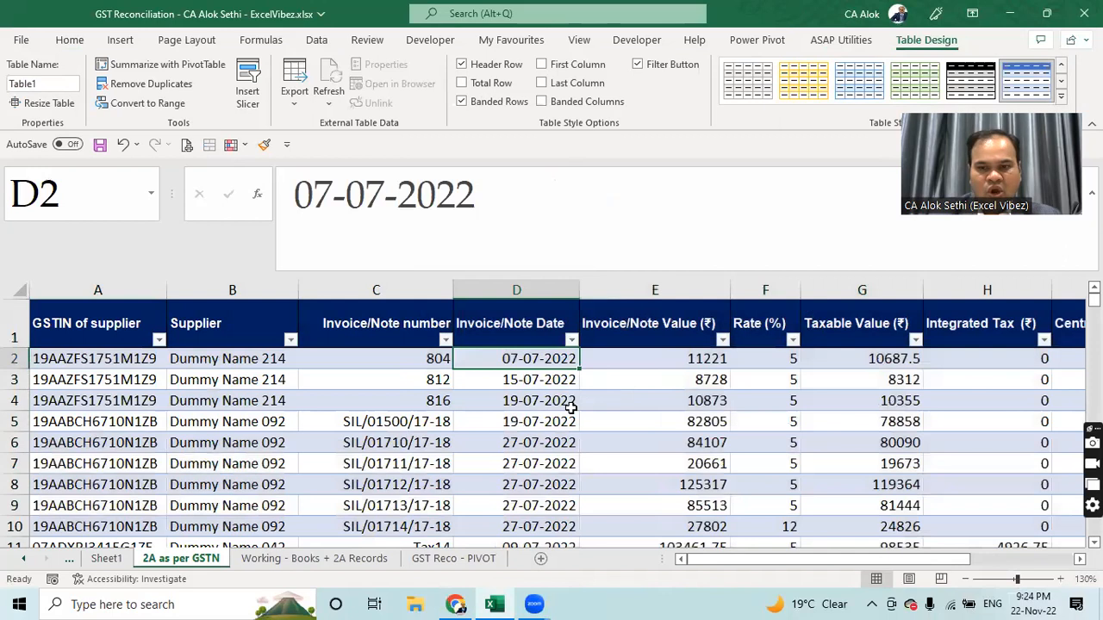
{"action": "left_click", "coordinate": [476, 103]}
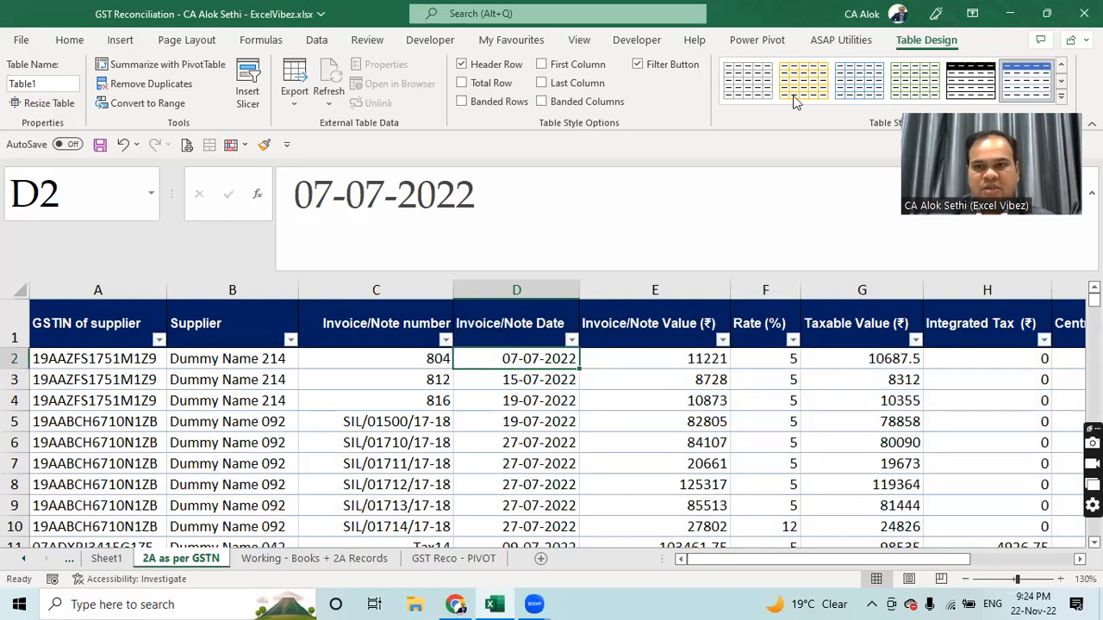
{"action": "left_click", "coordinate": [496, 420]}
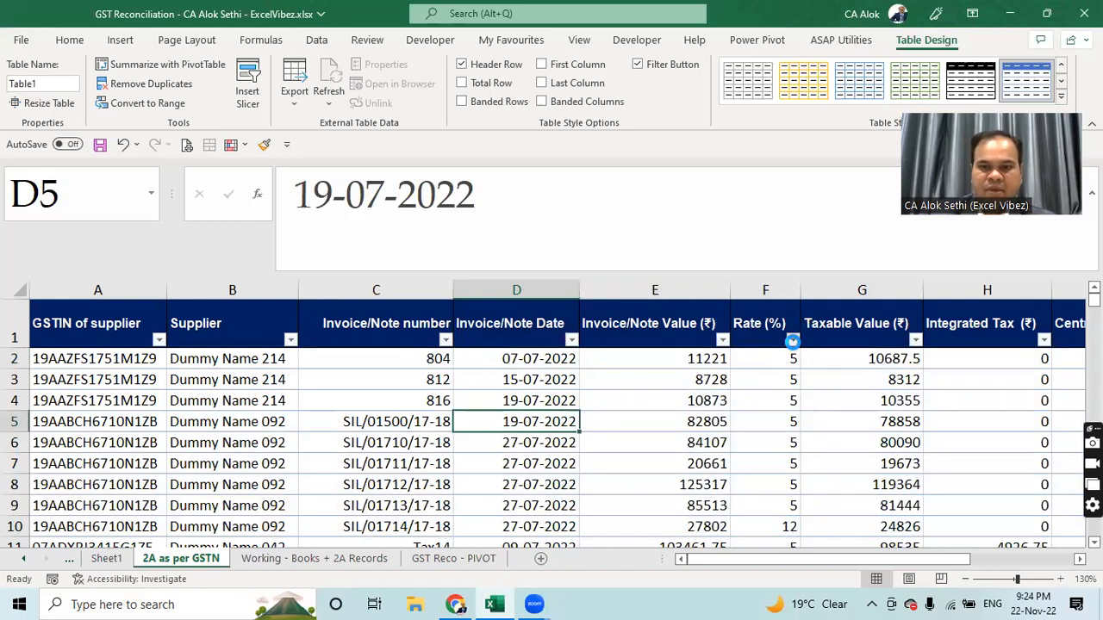
Step: Sort the 2A table by Rate (%) from smallest to largest and select cell F2
{"action": "left_click", "coordinate": [792, 340]}
{"action": "left_click", "coordinate": [691, 248]}
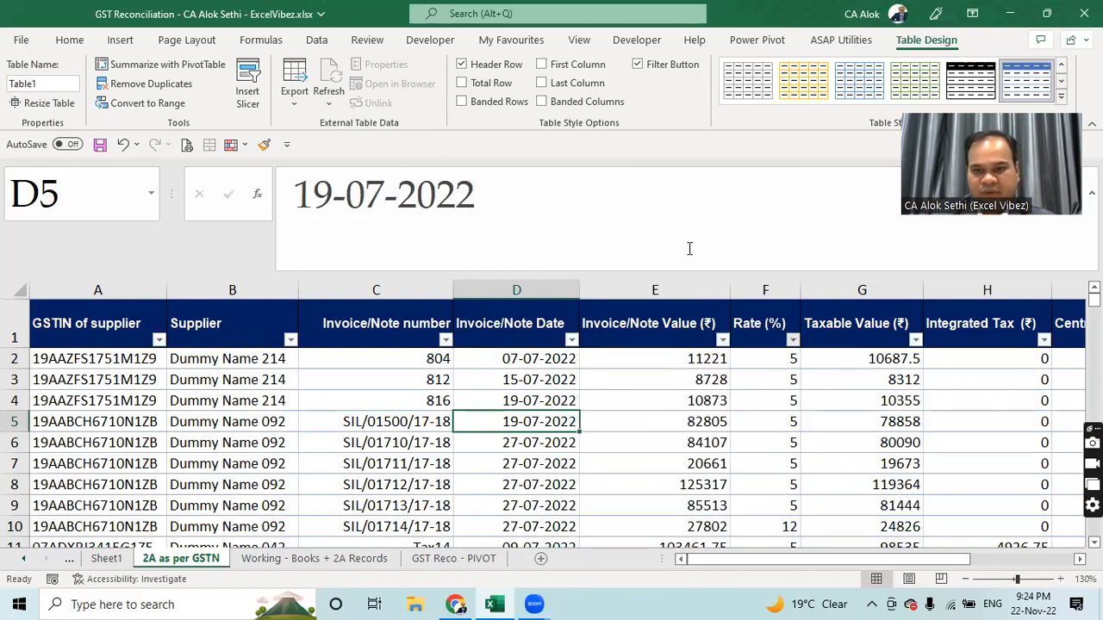
{"action": "left_click", "coordinate": [769, 362]}
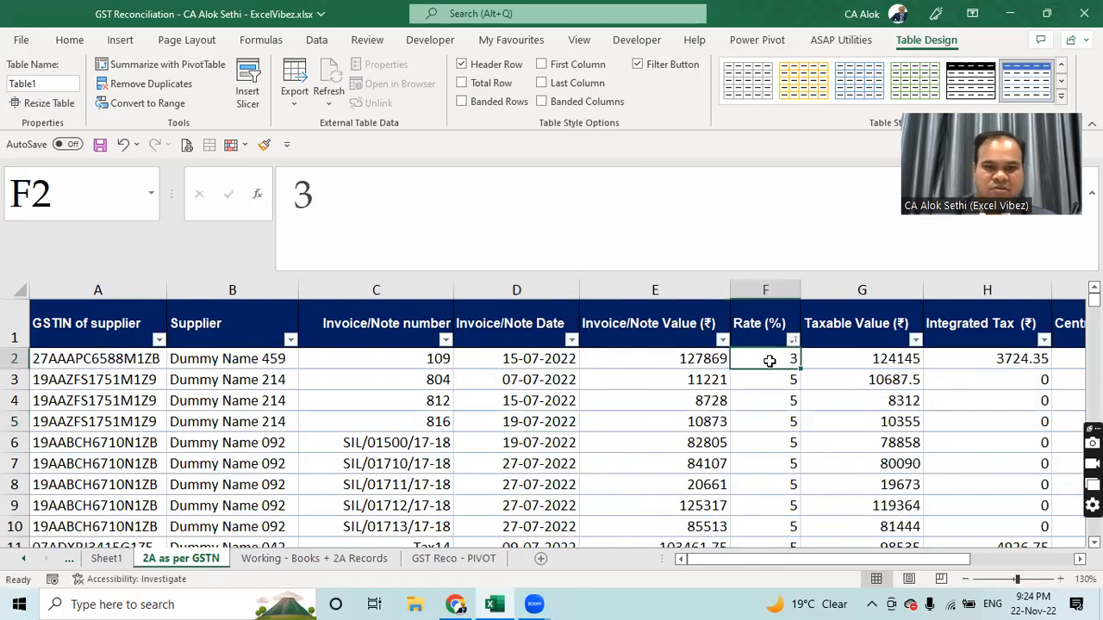
Step: Look through the tax rates down the Rate (%) column F to past the end of the table
{"action": "key", "text": "Down"}
{"action": "key", "text": "Down"}
{"action": "key", "text": "Down"}
{"action": "key", "text": "Down"}
{"action": "key", "text": "Down"}
{"action": "key", "text": "Down"}
{"action": "key", "text": "Down"}
{"action": "key", "text": "Down"}
{"action": "key", "text": "Down"}
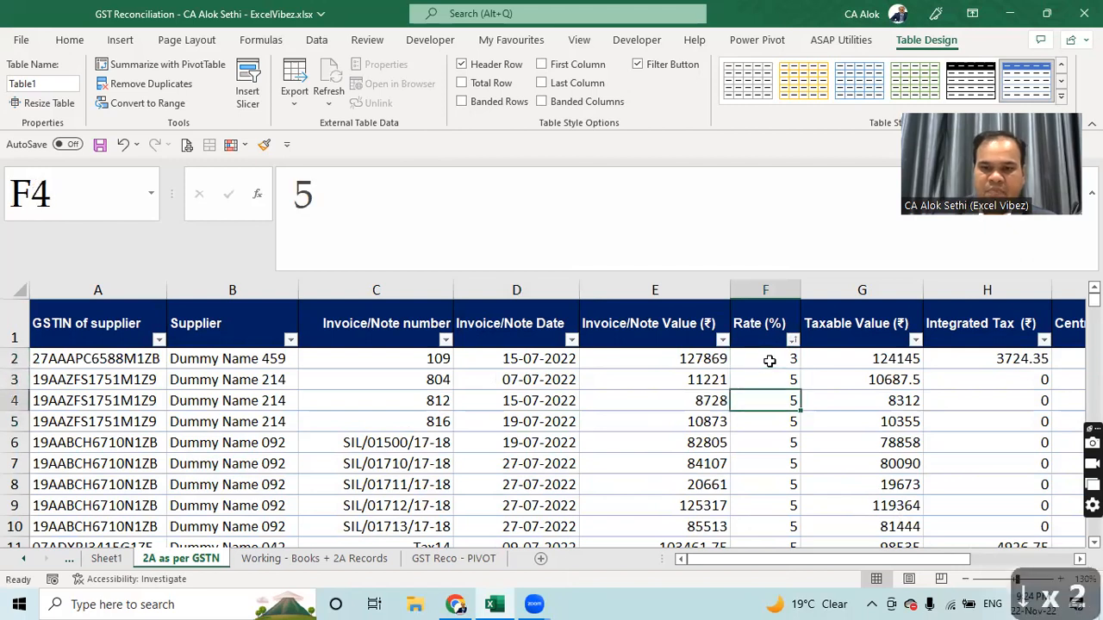
{"action": "key", "text": "Down"}
{"action": "key", "text": "Down"}
{"action": "key", "text": "Down"}
{"action": "key", "text": "Down"}
{"action": "key", "text": "Down"}
{"action": "key", "text": "Down"}
{"action": "key", "text": "Down"}
{"action": "key", "text": "Down"}
{"action": "key", "text": "Down"}
{"action": "key", "text": "Down"}
{"action": "key", "text": "Down"}
{"action": "key", "text": "Down"}
{"action": "key", "text": "Down"}
{"action": "key", "text": "Down"}
{"action": "key", "text": "Down"}
{"action": "key", "text": "Down"}
{"action": "key", "text": "Down"}
{"action": "key", "text": "Down"}
{"action": "key", "text": "Down"}
{"action": "key", "text": "Down"}
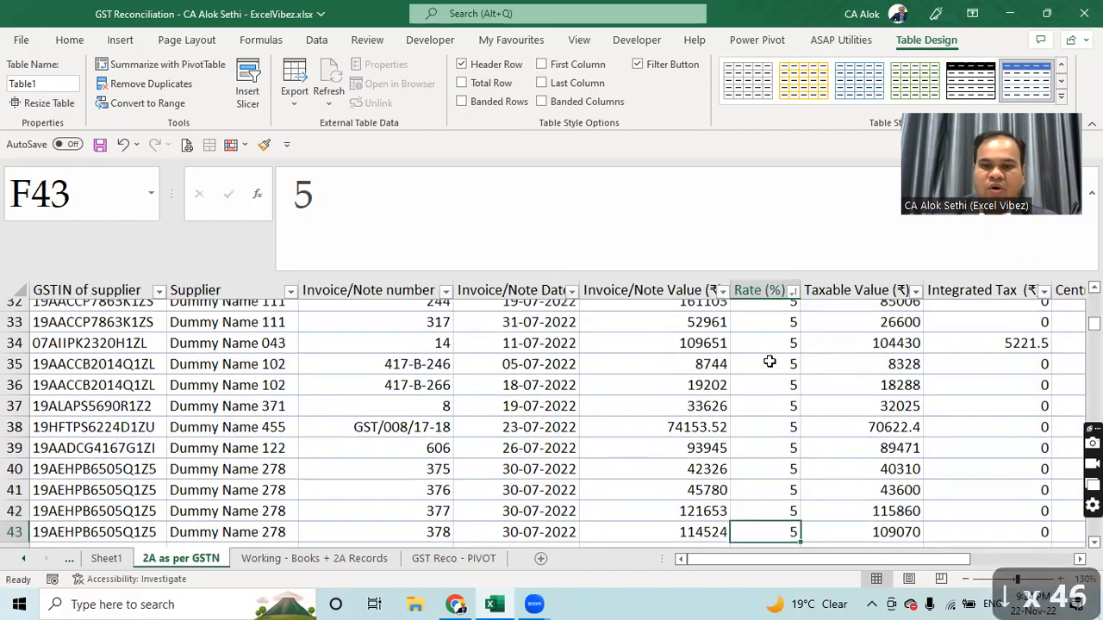
{"action": "key", "text": "Down"}
{"action": "key", "text": "Down"}
{"action": "key", "text": "Down"}
{"action": "key", "text": "Down"}
{"action": "key", "text": "Down"}
{"action": "key", "text": "Down"}
{"action": "key", "text": "Down"}
{"action": "key", "text": "Down"}
{"action": "key", "text": "Down"}
{"action": "key", "text": "Down"}
{"action": "key", "text": "Down"}
{"action": "key", "text": "Down"}
{"action": "key", "text": "Down"}
{"action": "key", "text": "Down"}
{"action": "key", "text": "Down"}
{"action": "key", "text": "Down"}
{"action": "key", "text": "Down"}
{"action": "key", "text": "Down"}
{"action": "key", "text": "Down"}
{"action": "key", "text": "Down"}
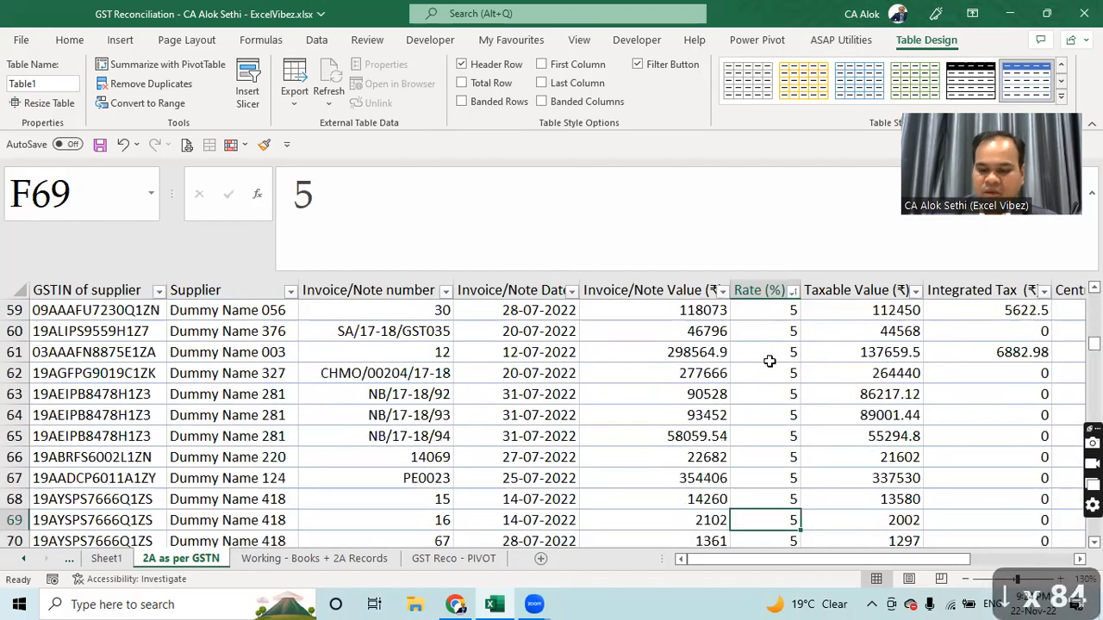
{"action": "key", "text": "Page_Down"}
{"action": "key", "text": "Page_Down"}
{"action": "key", "text": "Page_Down"}
{"action": "key", "text": "Page_Down"}
{"action": "key", "text": "Page_Down"}
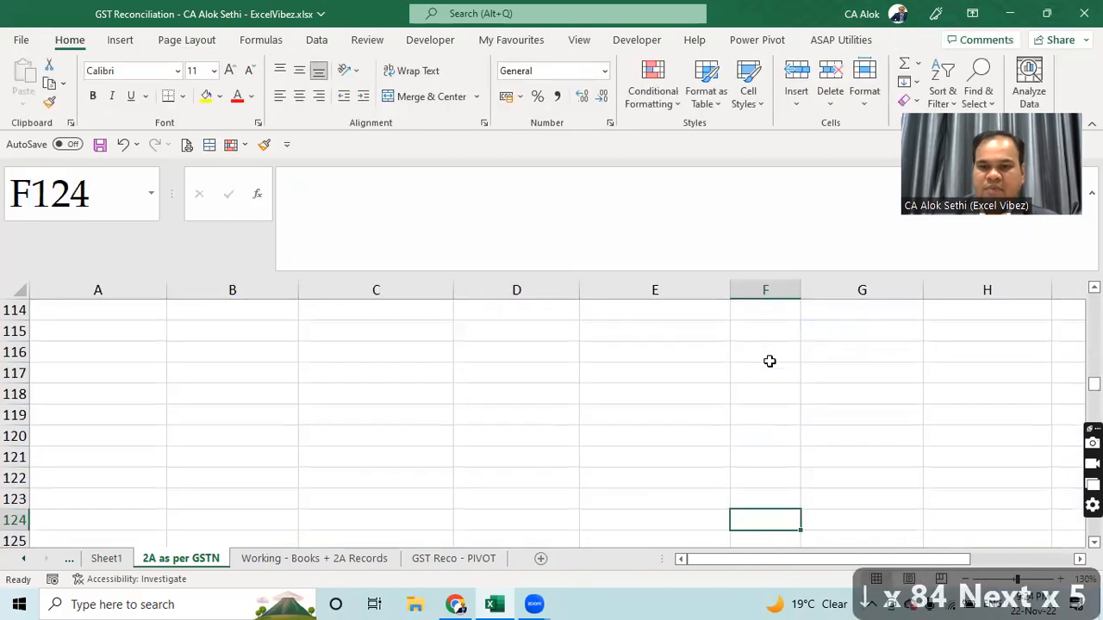
Step: Examine the final rows of the supplier invoice table on the 2A as per GSTN sheet and return to its header
{"action": "key", "text": "Page_Up"}
{"action": "key", "text": "Page_Up"}
{"action": "key", "text": "Page_Up"}
{"action": "key", "text": "Page_Down"}
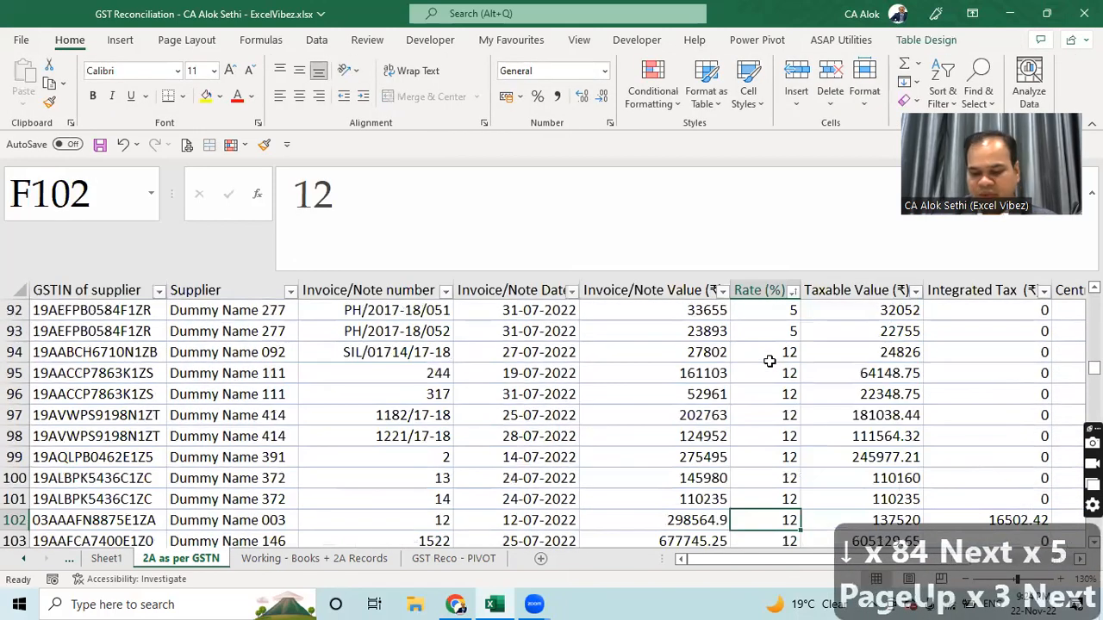
{"action": "key", "text": "Page_Down"}
{"action": "key", "text": "ctrl+Page_Up"}
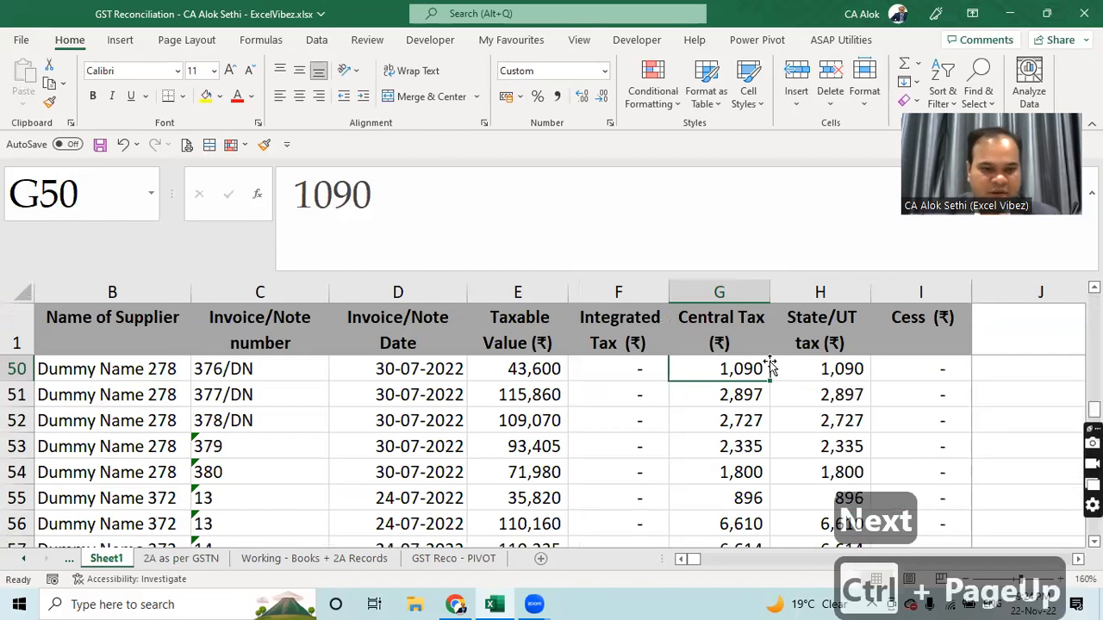
{"action": "left_click", "coordinate": [165, 561]}
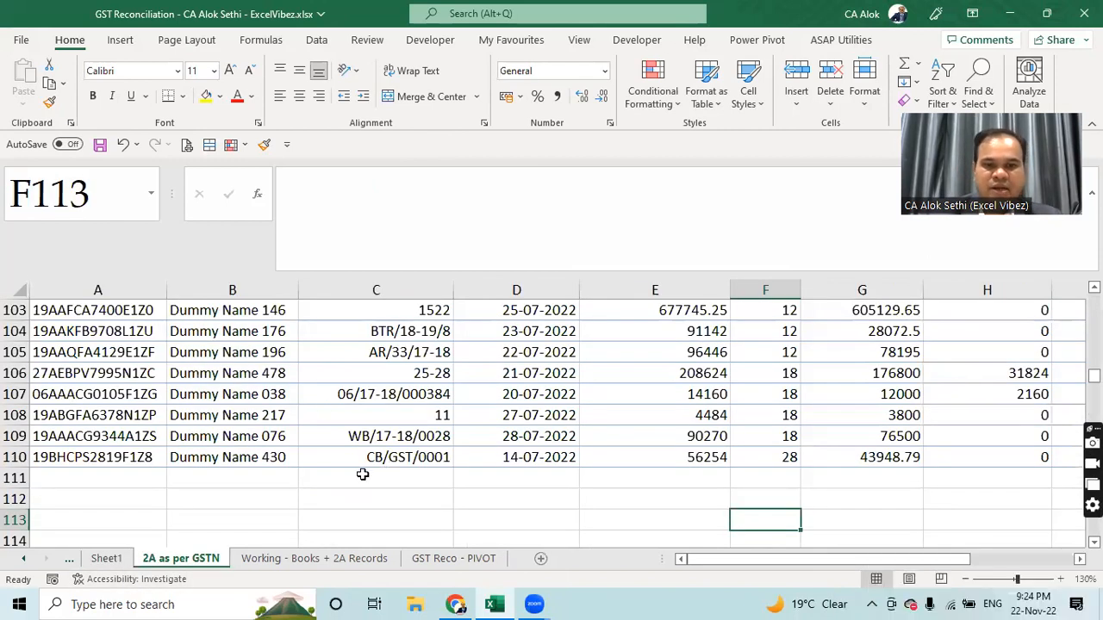
{"action": "left_click_drag", "start_coordinate": [1095, 376], "coordinate": [1094, 295]}
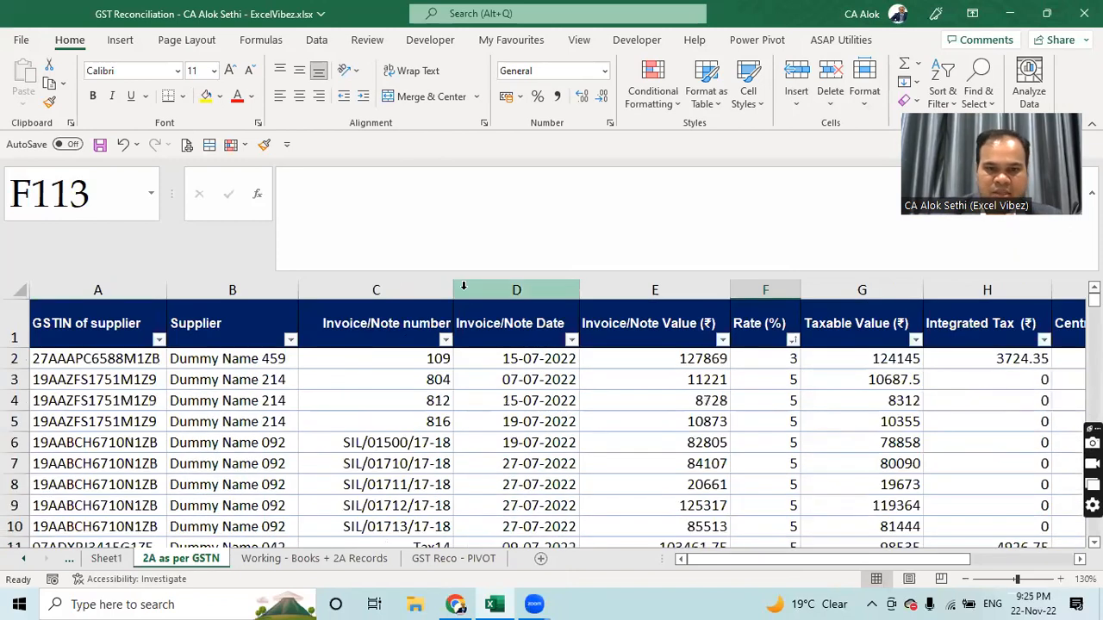
Step: Narrow the Invoice/Note number column on the 2A as per GSTN sheet and reduce the sheet zoom to 110%
{"action": "left_click_drag", "start_coordinate": [453, 287], "coordinate": [427, 290]}
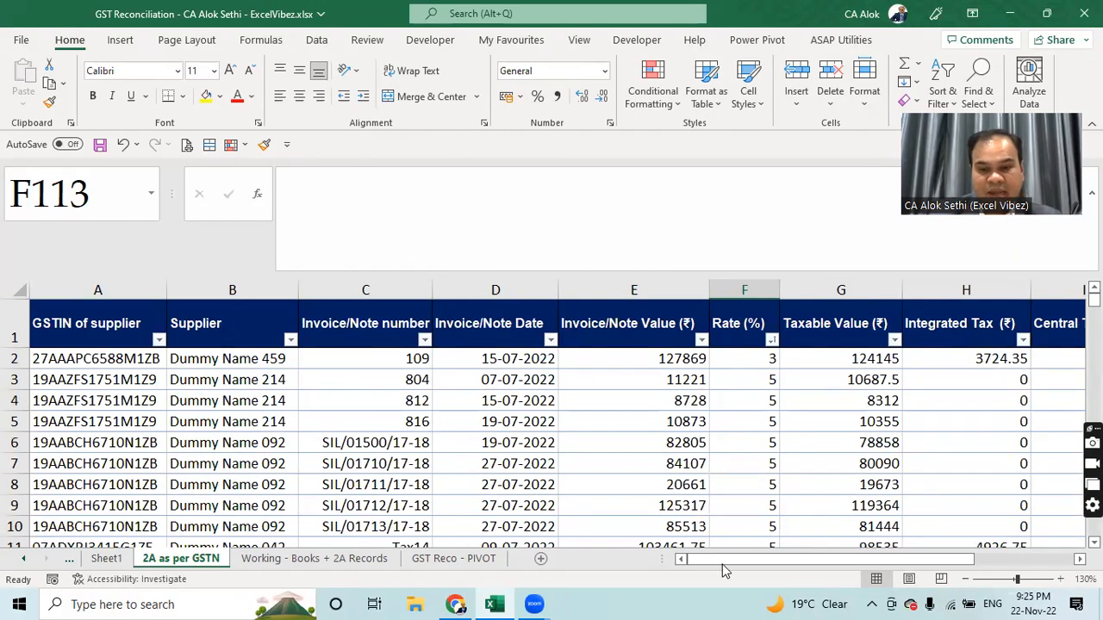
{"action": "left_click", "coordinate": [967, 579]}
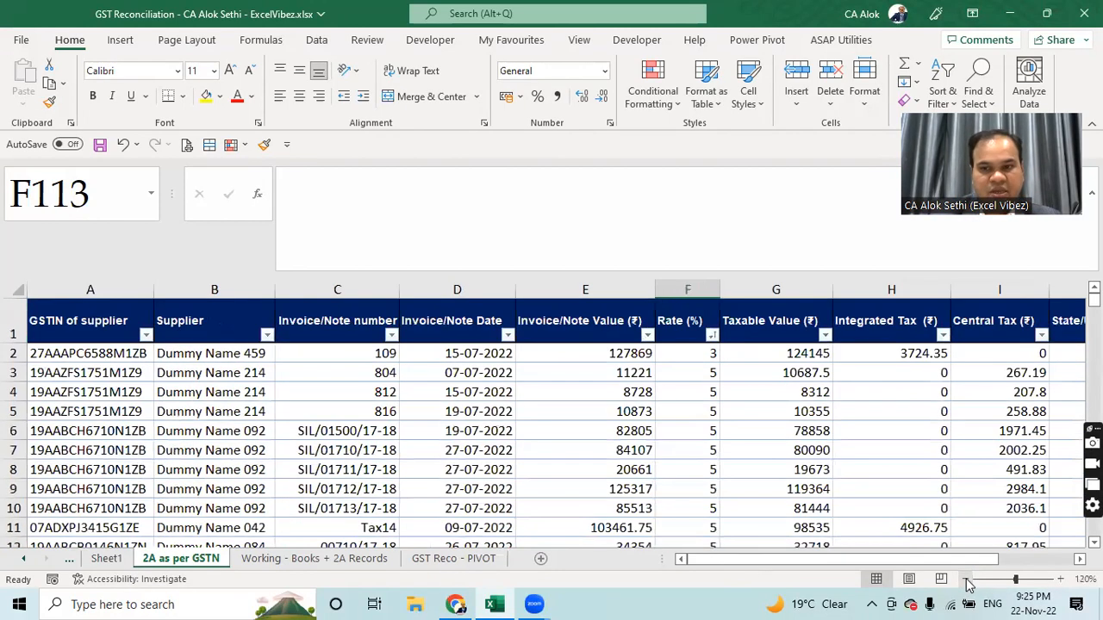
{"action": "left_click", "coordinate": [966, 579]}
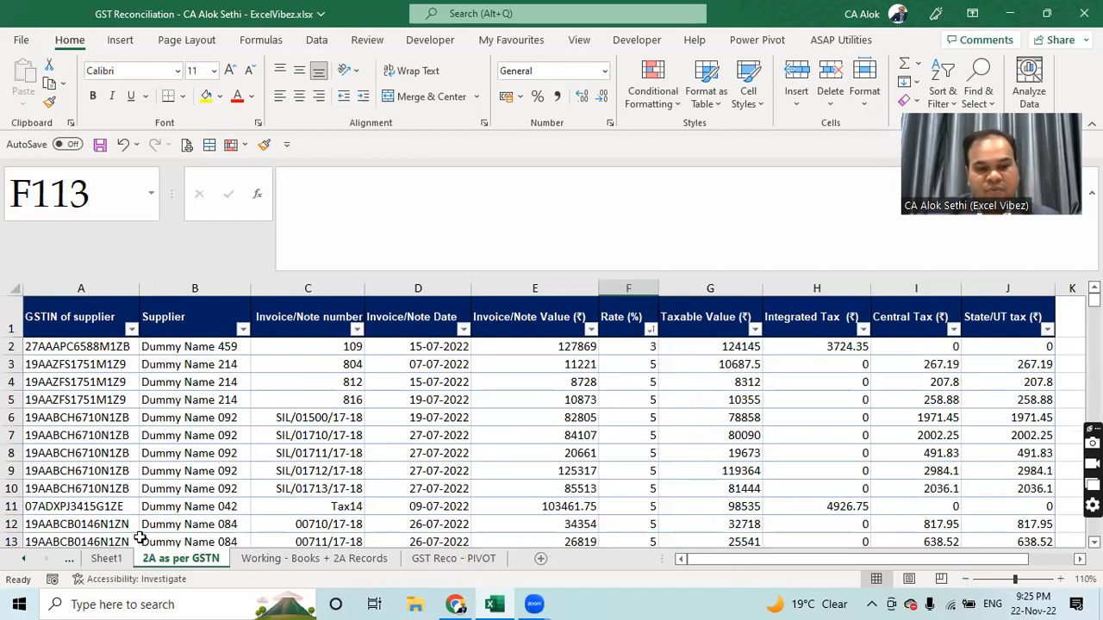
Step: Delete Sheet1 from the workbook
{"action": "left_click", "coordinate": [106, 559]}
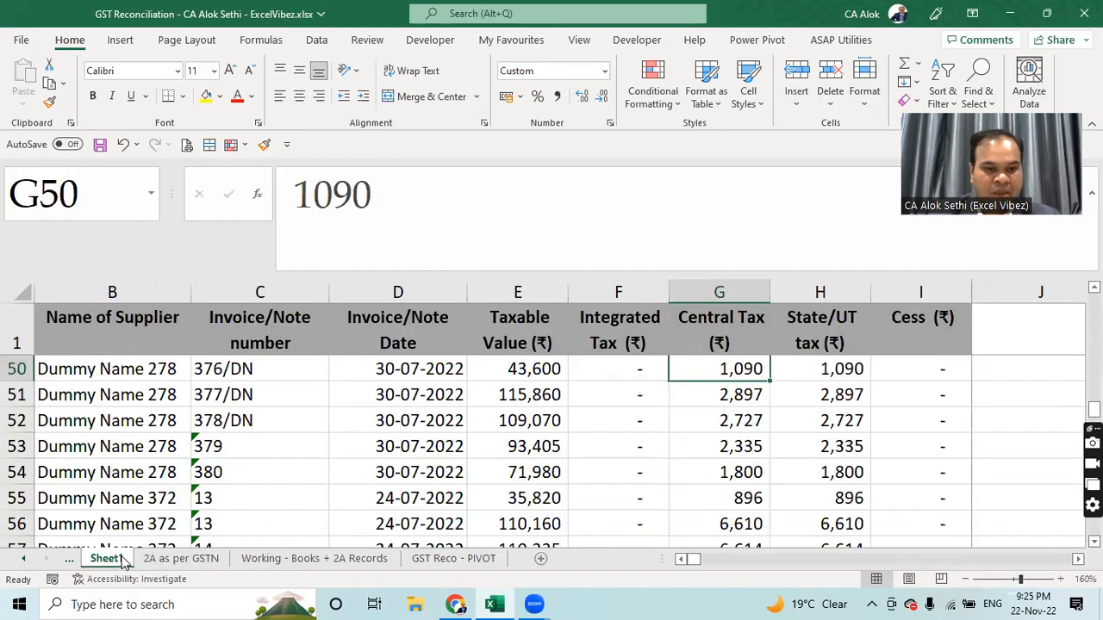
{"action": "left_click", "coordinate": [27, 560]}
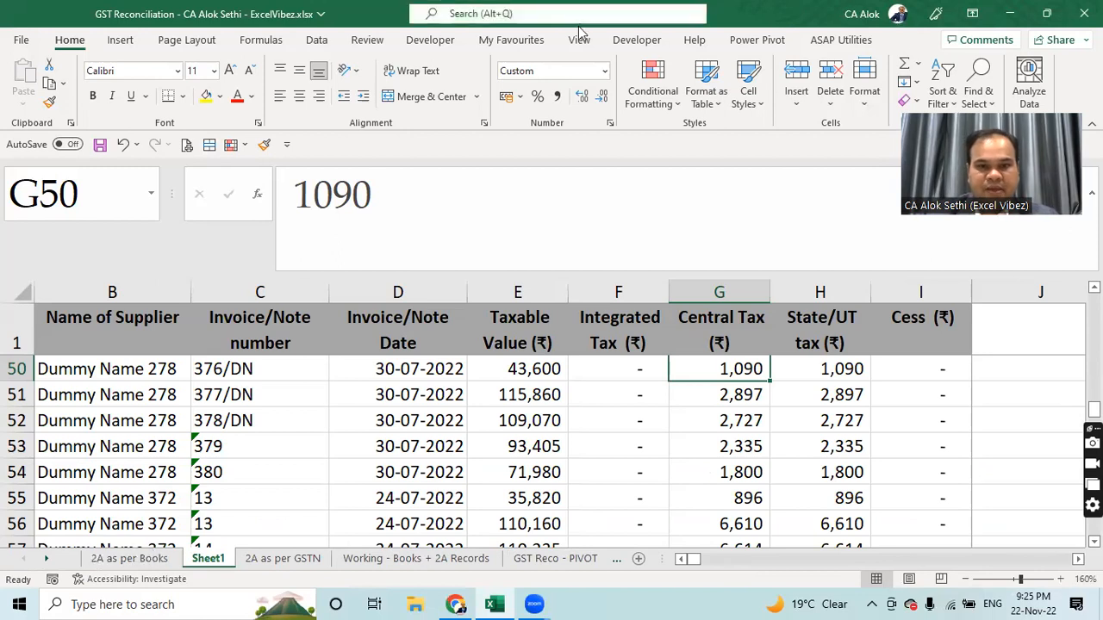
{"action": "left_click", "coordinate": [166, 560]}
{"action": "right_click", "coordinate": [203, 560]}
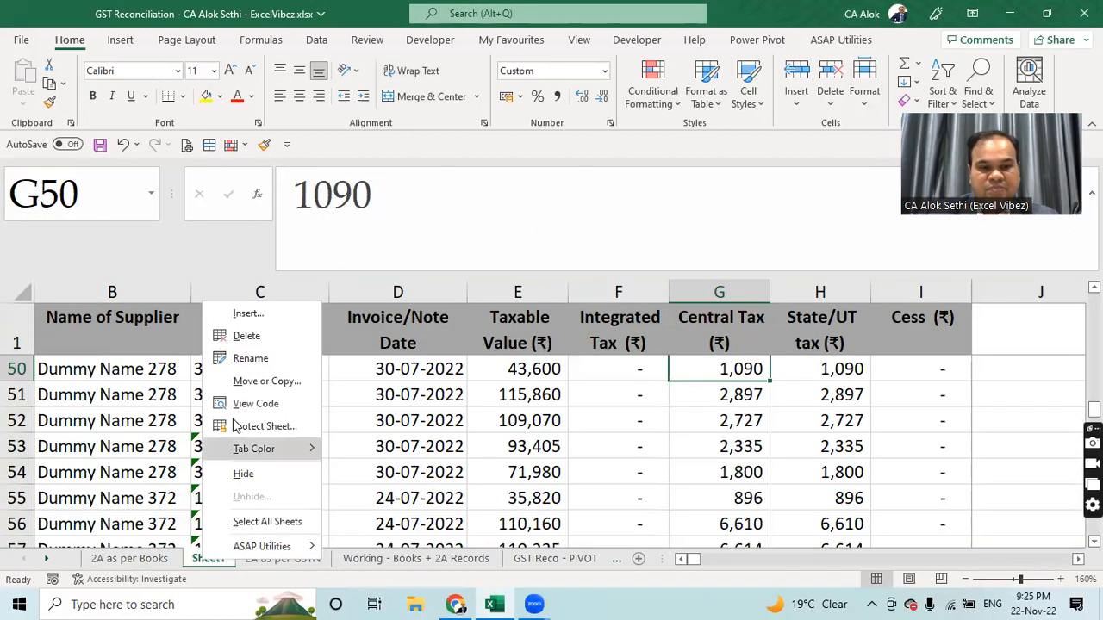
{"action": "left_click", "coordinate": [257, 338]}
{"action": "left_click", "coordinate": [524, 347]}
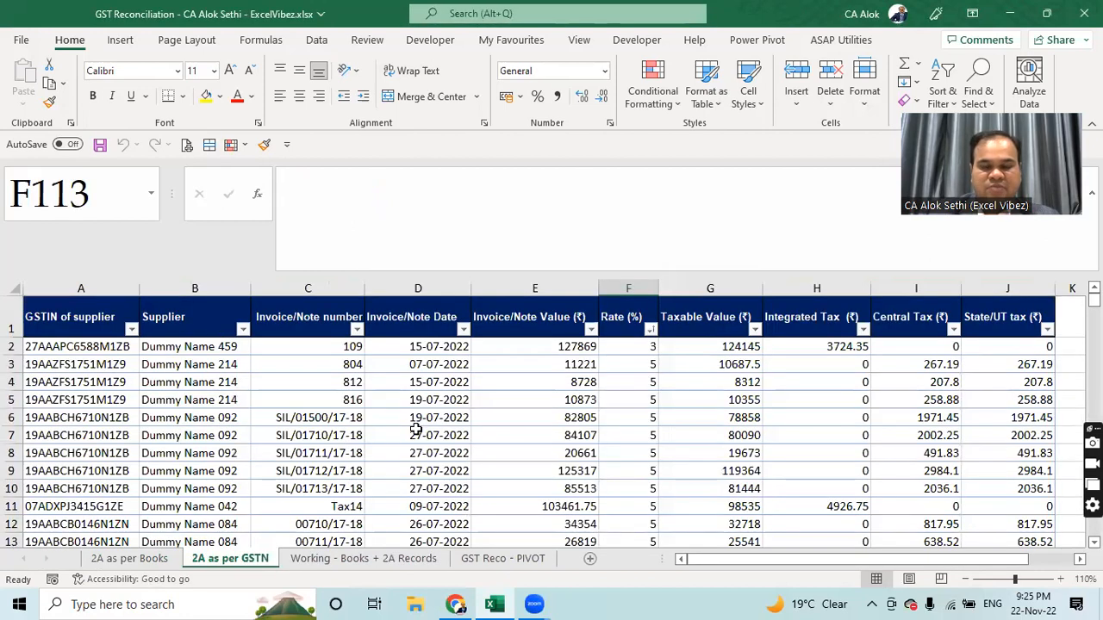
Step: Narrow the GSTIN of supplier and Invoice/Note number columns on the 2A as per Books sheet
{"action": "left_click", "coordinate": [138, 559]}
{"action": "left_click", "coordinate": [156, 444]}
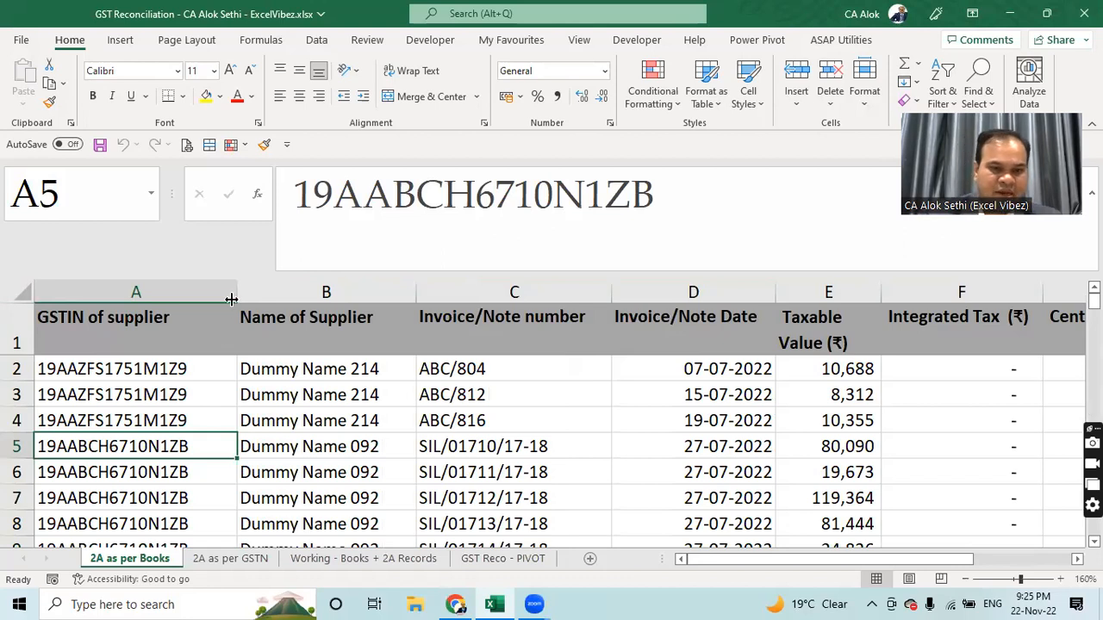
{"action": "left_click_drag", "start_coordinate": [233, 296], "coordinate": [206, 295]}
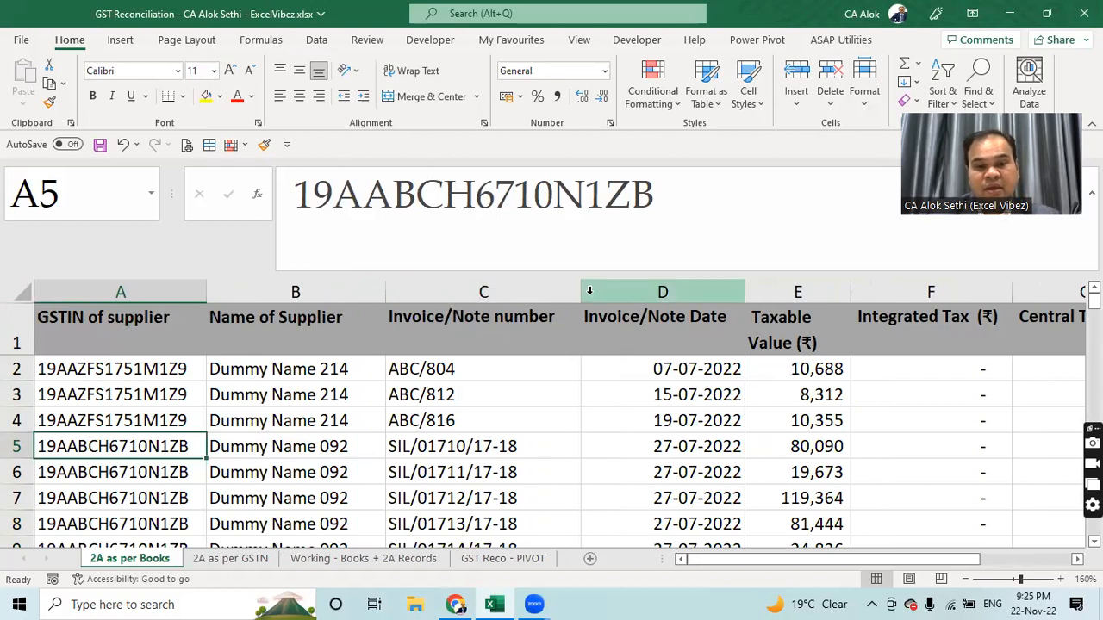
{"action": "left_click_drag", "start_coordinate": [581, 291], "coordinate": [532, 297]}
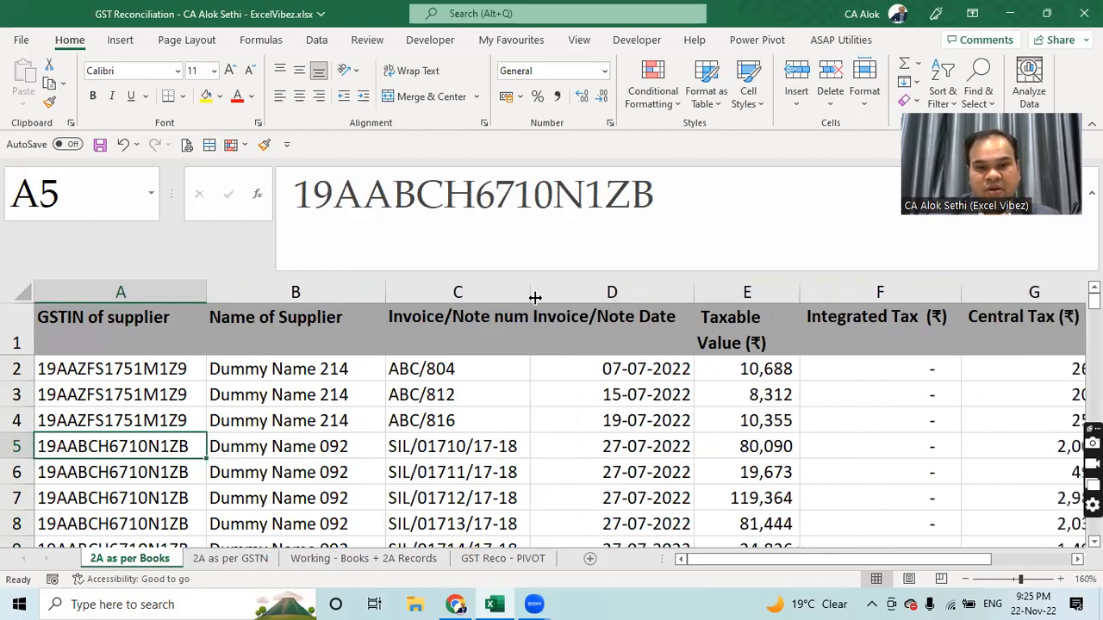
Step: Reapply Wrap Text to header row 1 of the 2A as per Books sheet
{"action": "left_click", "coordinate": [15, 342]}
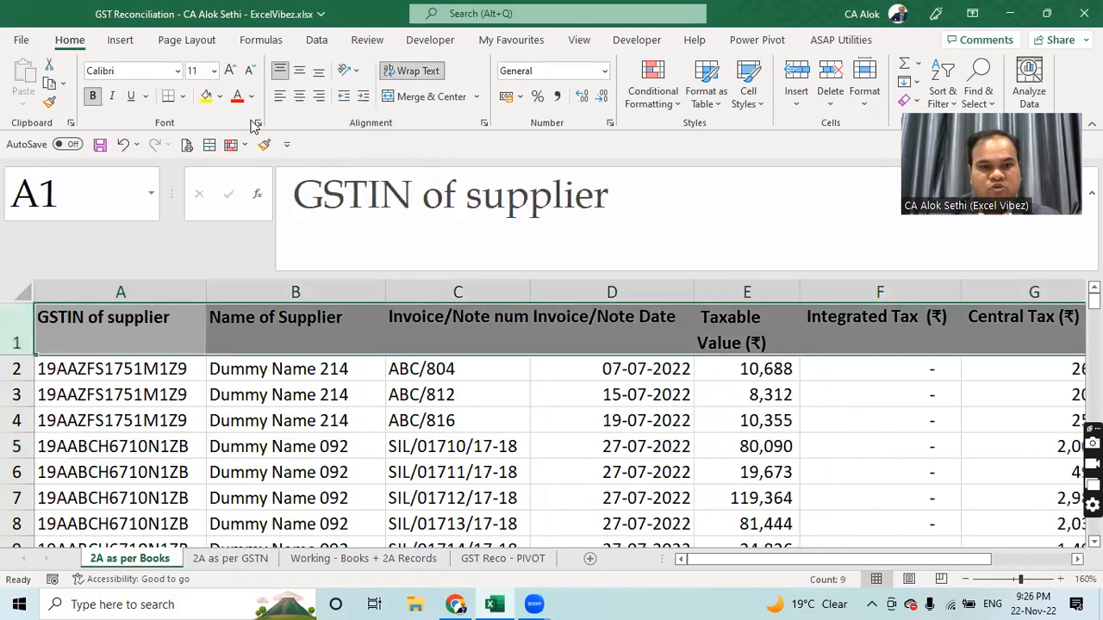
{"action": "left_click", "coordinate": [405, 73]}
{"action": "left_click", "coordinate": [405, 76]}
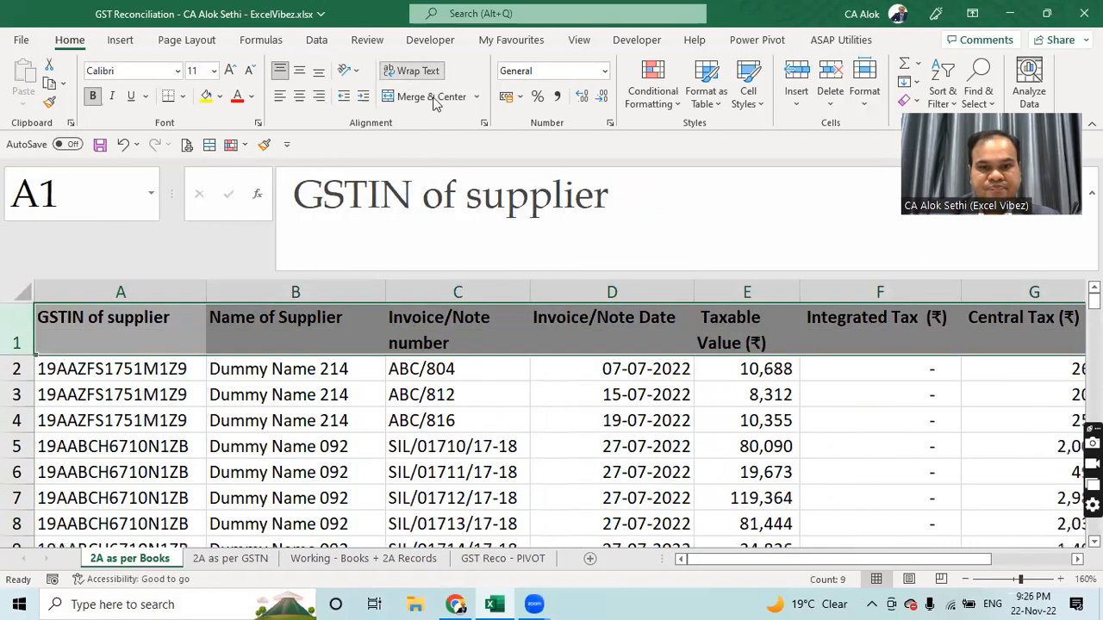
Step: Narrow the Invoice/Note Date column, autofit Taxable Value, and give the Integrated, Central and State/UT tax columns one narrower equal width
{"action": "left_click", "coordinate": [569, 373]}
{"action": "left_click_drag", "start_coordinate": [692, 293], "coordinate": [626, 293]}
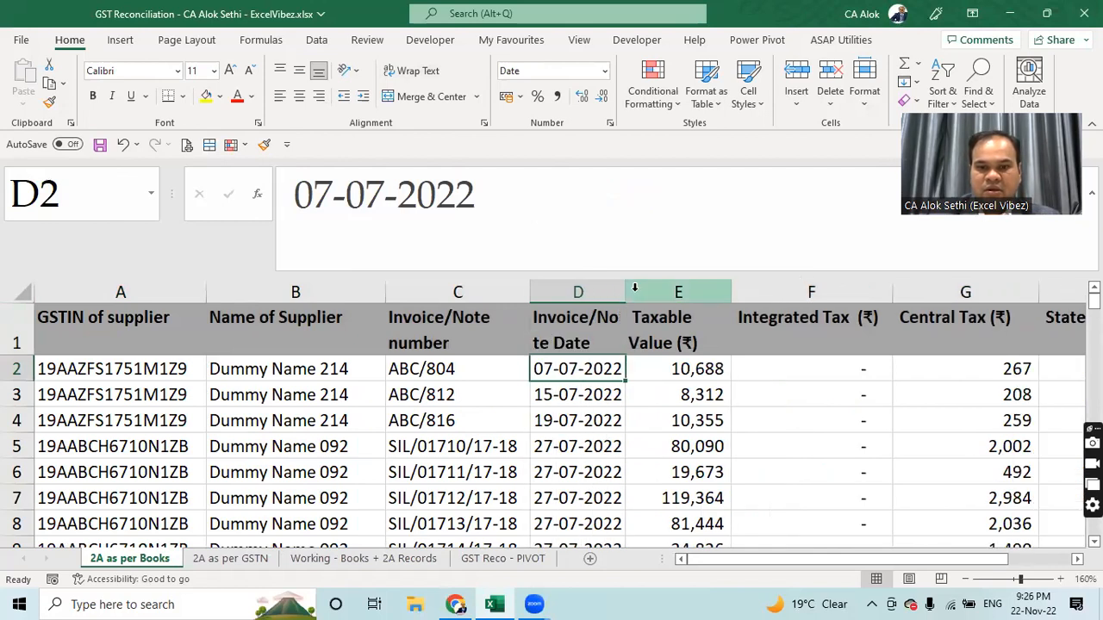
{"action": "double_click", "coordinate": [731, 286]}
{"action": "double_click", "coordinate": [873, 288]}
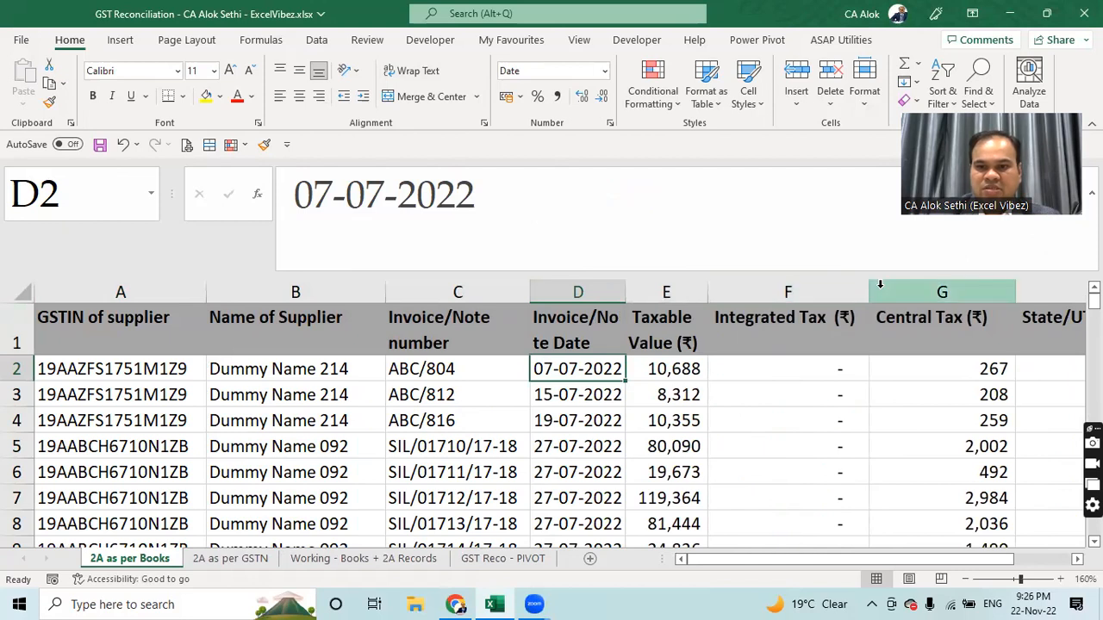
{"action": "left_click_drag", "start_coordinate": [911, 559], "coordinate": [991, 557]}
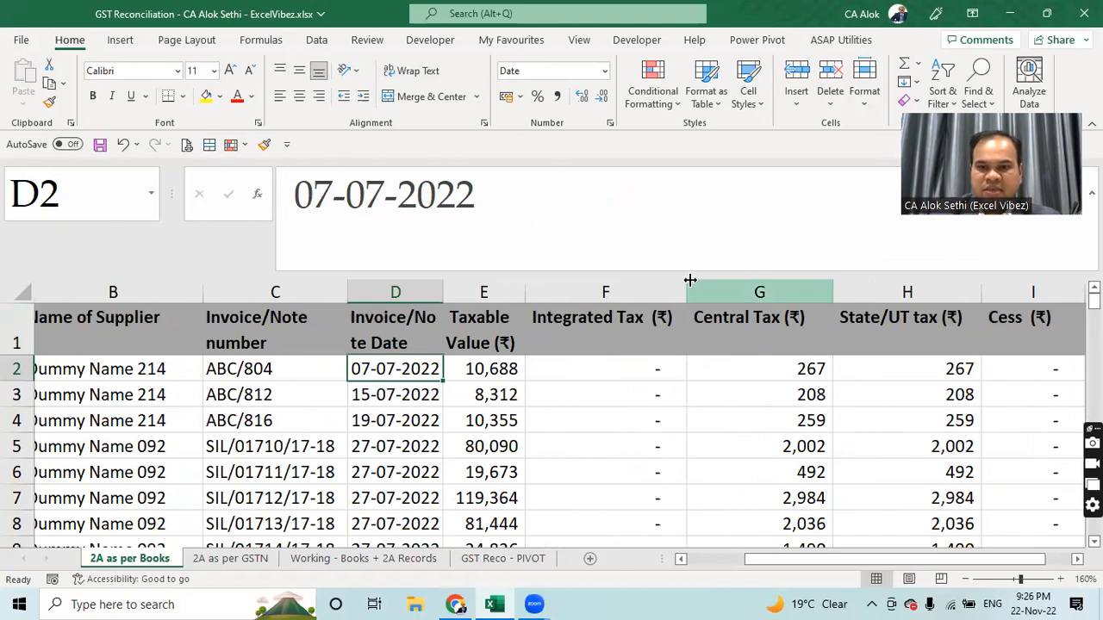
{"action": "left_click_drag", "start_coordinate": [660, 288], "coordinate": [911, 290]}
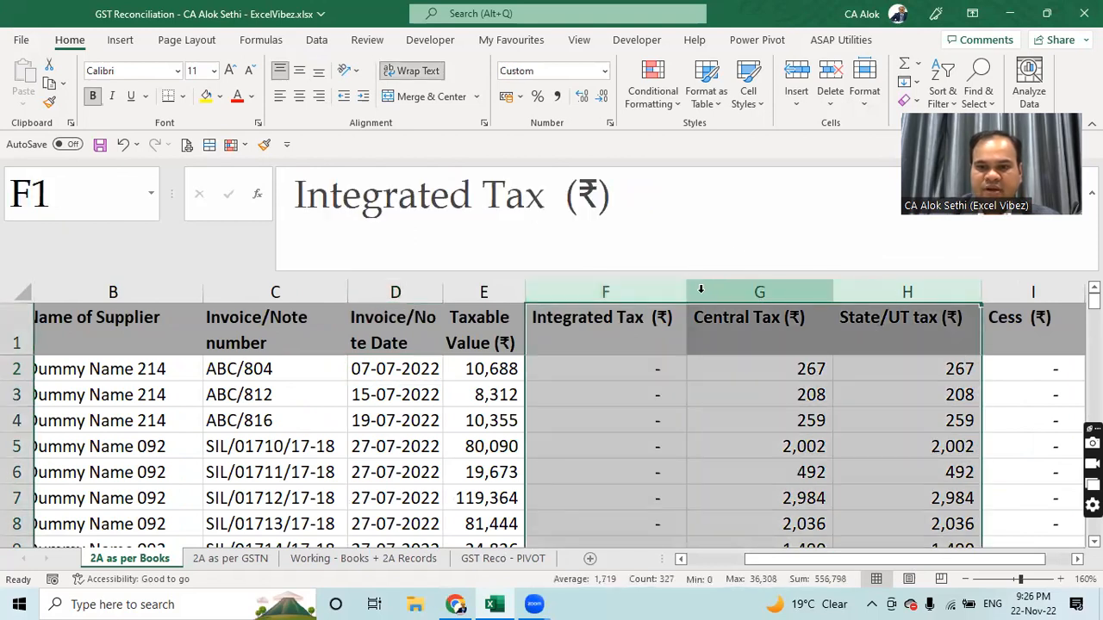
{"action": "left_click_drag", "start_coordinate": [685, 292], "coordinate": [618, 293]}
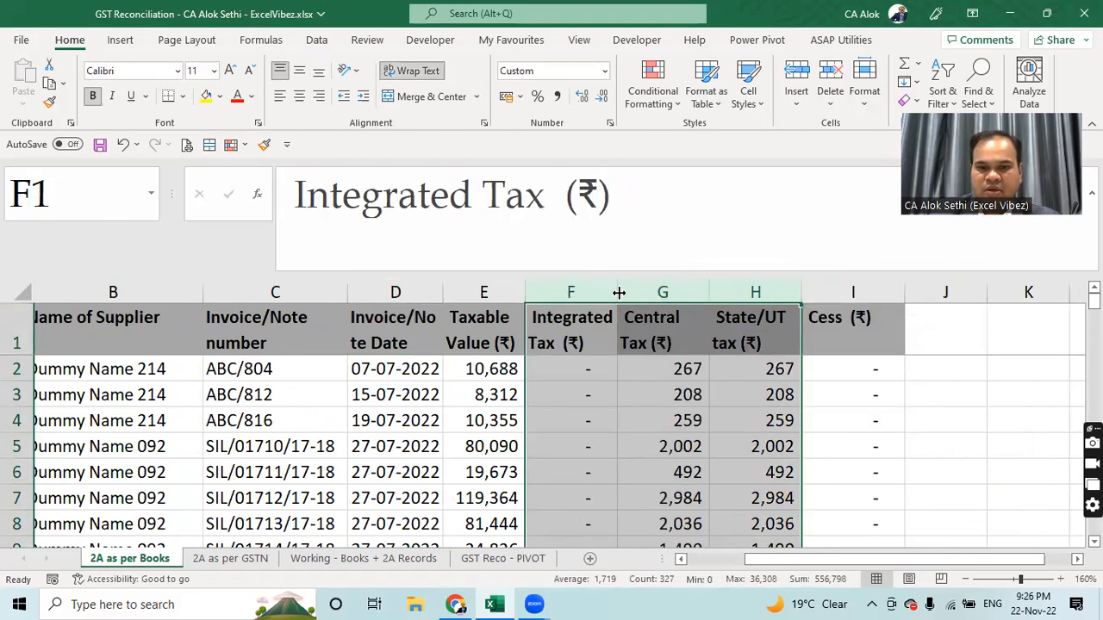
Step: Delete the Cess column from the 2A as per Books sheet
{"action": "left_click", "coordinate": [847, 287]}
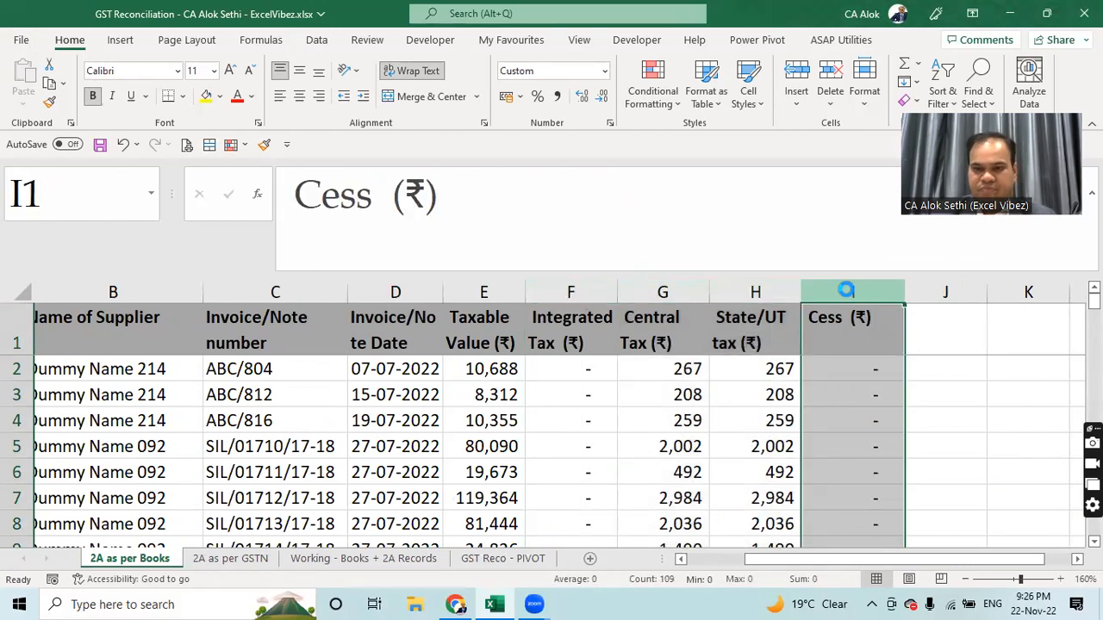
{"action": "key", "text": "ctrl+minus"}
{"action": "left_click", "coordinate": [648, 527]}
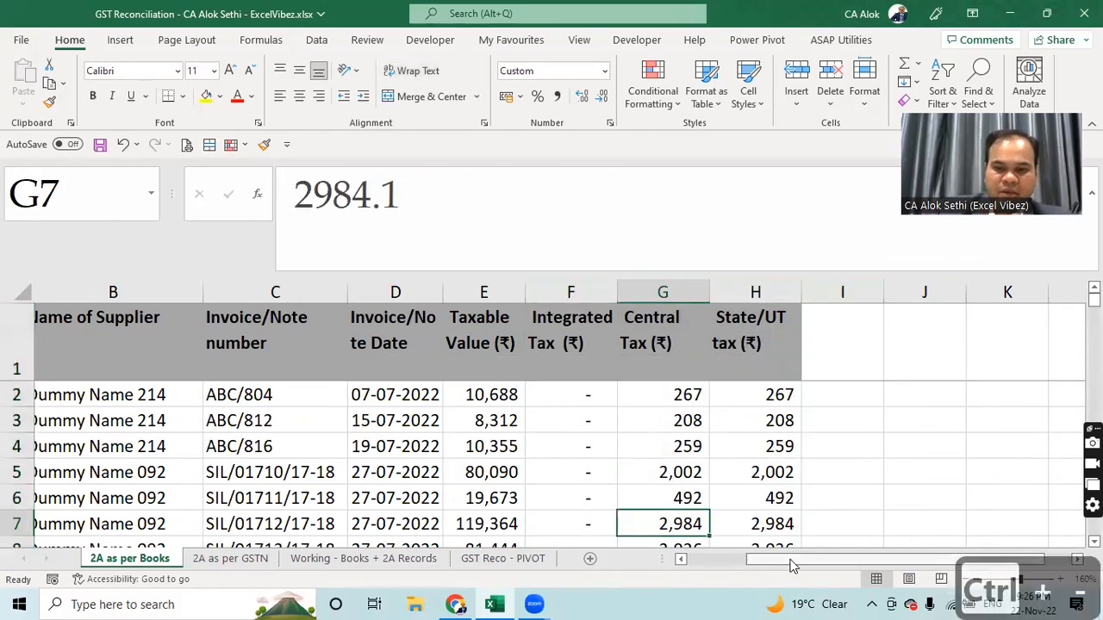
Step: Examine the supplier rows and invoice number formats down to row 60 of the 2A as per Books sheet
{"action": "left_click_drag", "start_coordinate": [793, 566], "coordinate": [337, 519]}
{"action": "left_click", "coordinate": [373, 445]}
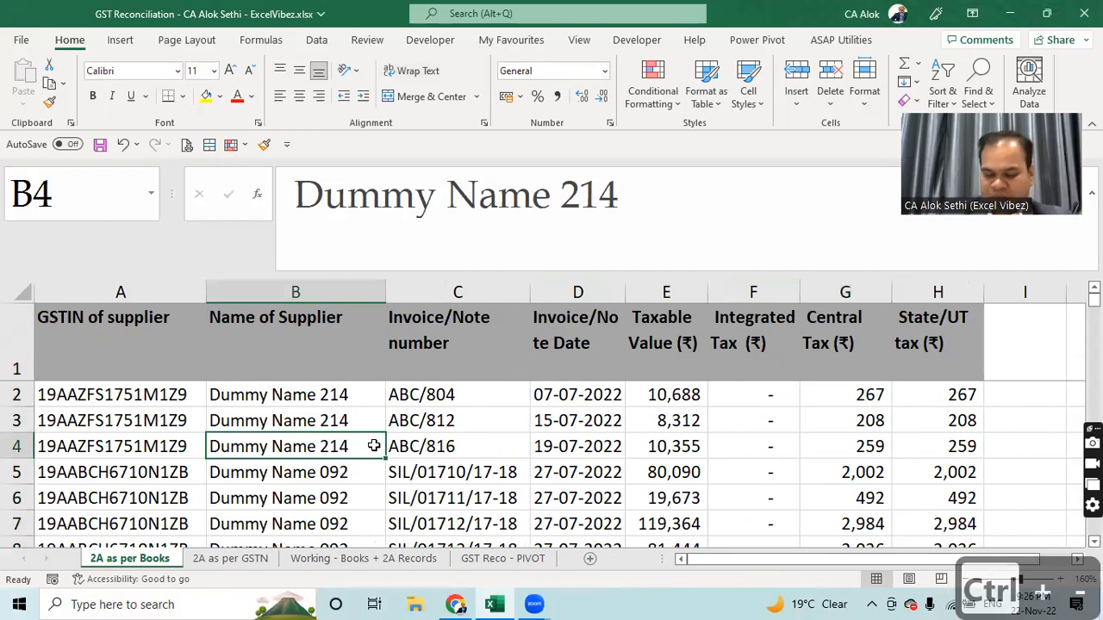
{"action": "key", "text": "Down"}
{"action": "key", "text": "Down"}
{"action": "key", "text": "Down"}
{"action": "key", "text": "Down"}
{"action": "key", "text": "Down"}
{"action": "key", "text": "Down"}
{"action": "key", "text": "Down"}
{"action": "key", "text": "Down"}
{"action": "key", "text": "Down"}
{"action": "key", "text": "Down"}
{"action": "key", "text": "Down"}
{"action": "key", "text": "Down"}
{"action": "key", "text": "Down"}
{"action": "key", "text": "Down"}
{"action": "key", "text": "Down"}
{"action": "key", "text": "Down"}
{"action": "key", "text": "Down"}
{"action": "key", "text": "Down"}
{"action": "key", "text": "Down"}
{"action": "key", "text": "Down"}
{"action": "key", "text": "Down"}
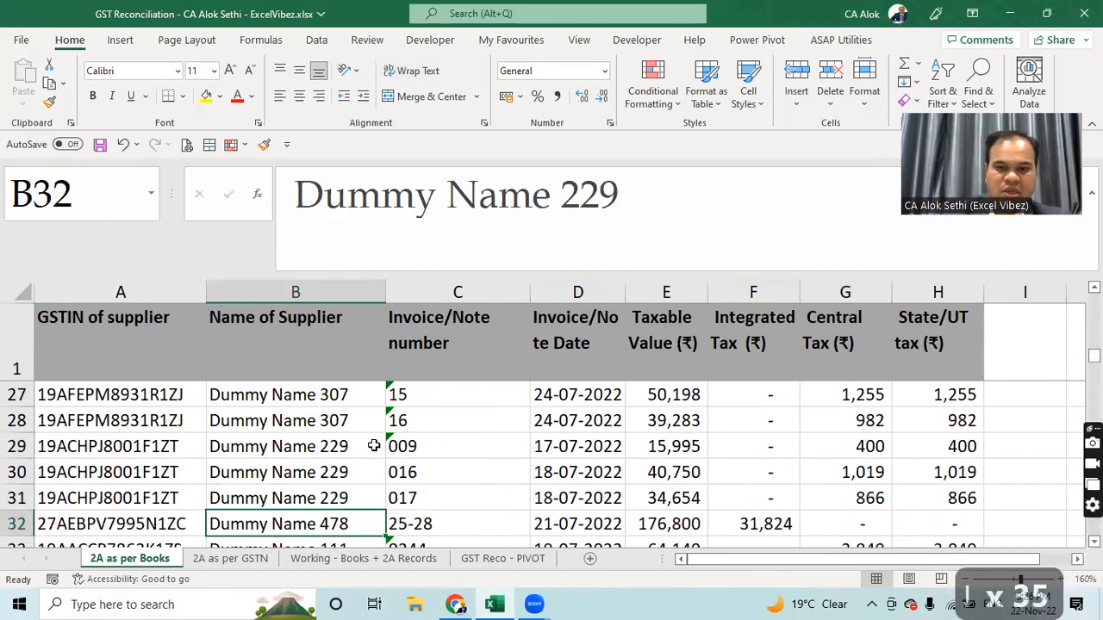
{"action": "key", "text": "Up"}
{"action": "key", "text": "Up"}
{"action": "key", "text": "Right"}
{"action": "key", "text": "Down"}
{"action": "key", "text": "Down"}
{"action": "key", "text": "Down"}
{"action": "key", "text": "Down"}
{"action": "key", "text": "Down"}
{"action": "key", "text": "Down"}
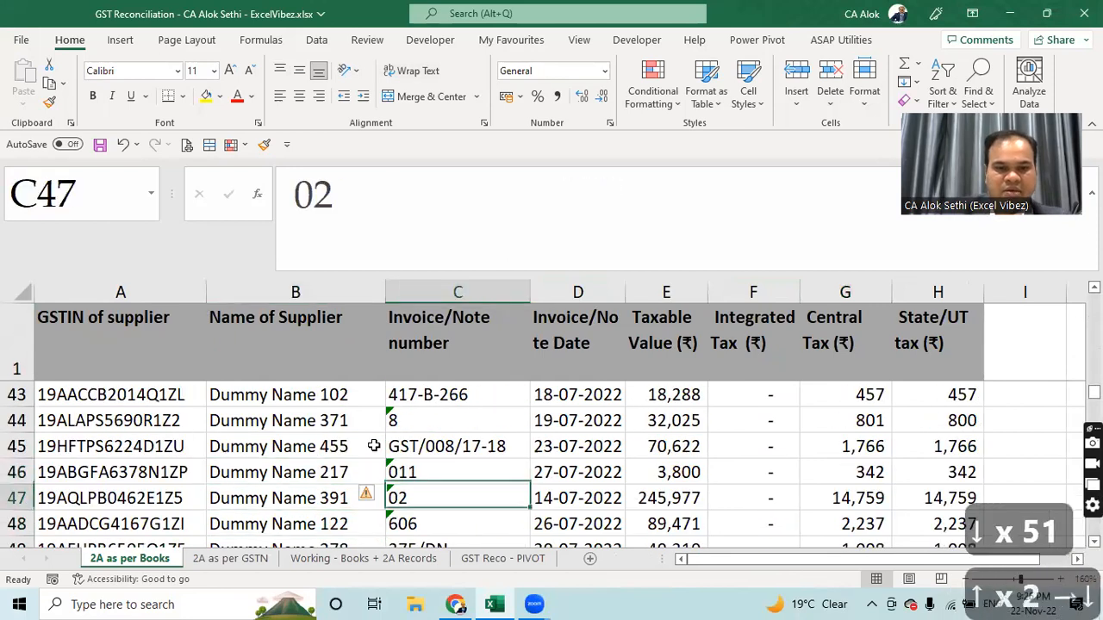
{"action": "key", "text": "Down"}
{"action": "key", "text": "Down"}
{"action": "key", "text": "Down"}
{"action": "key", "text": "Down"}
{"action": "key", "text": "Down"}
{"action": "key", "text": "Down"}
{"action": "key", "text": "Down"}
{"action": "key", "text": "Down"}
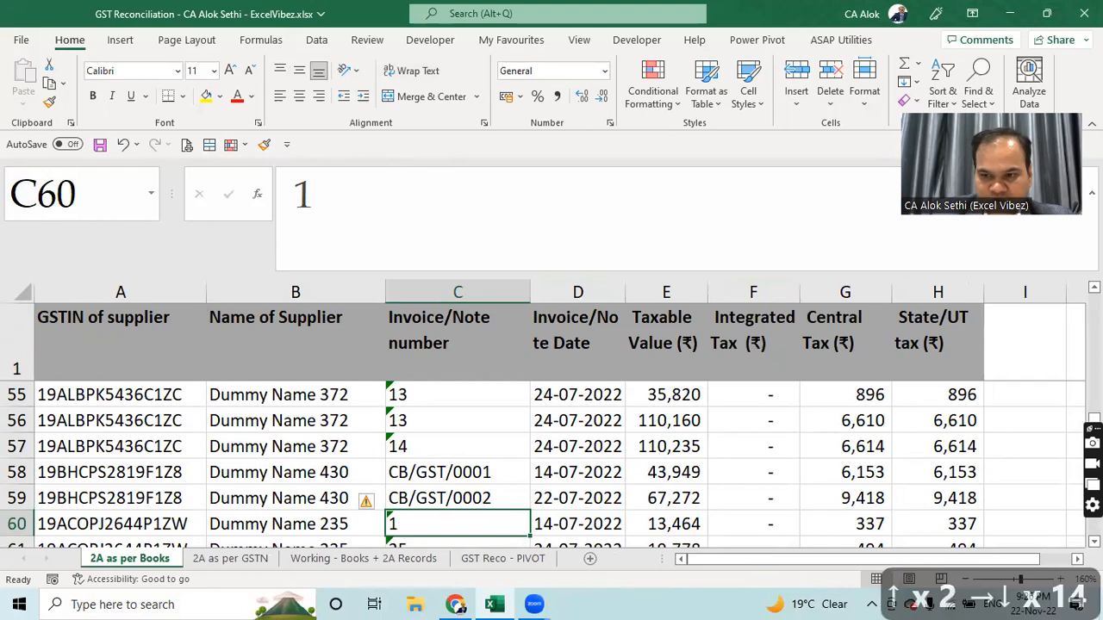
{"action": "left_click_drag", "start_coordinate": [1093, 429], "coordinate": [1093, 270]}
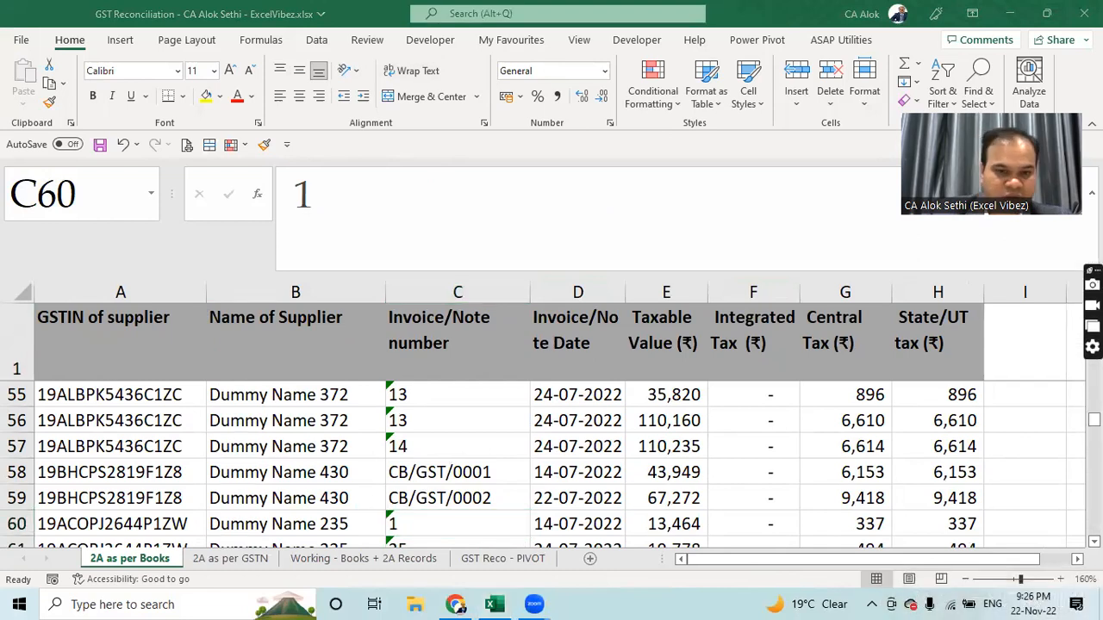
{"action": "left_click", "coordinate": [457, 523]}
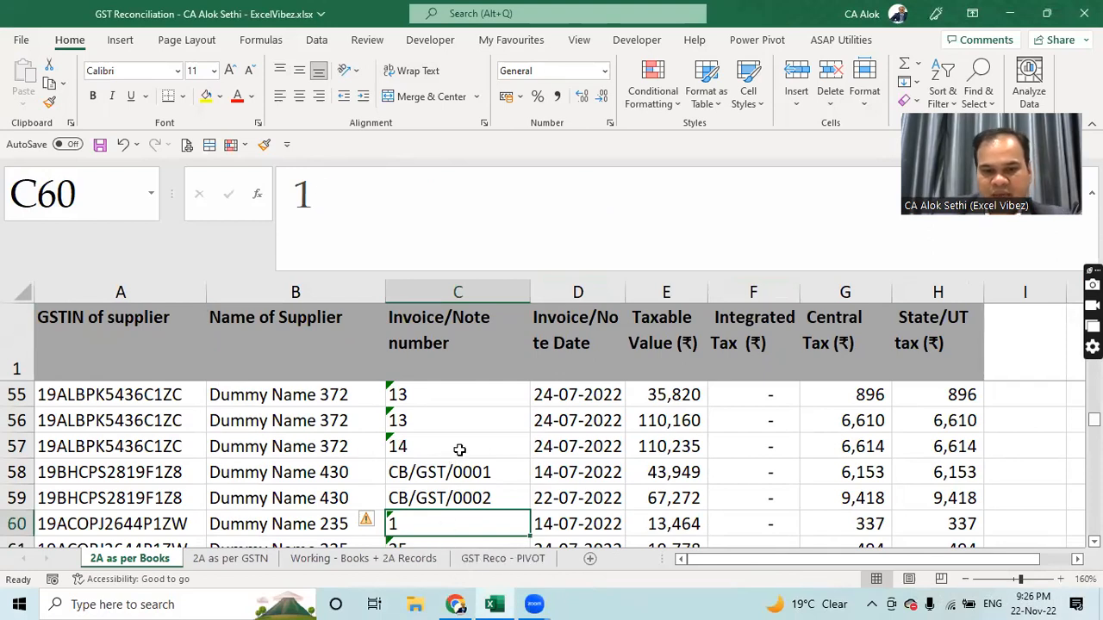
Step: Review the invoice numbers in column C upward from row 60 to the first record
{"action": "key", "text": "Up"}
{"action": "key", "text": "Up"}
{"action": "key", "text": "Up"}
{"action": "key", "text": "Up"}
{"action": "key", "text": "Up"}
{"action": "key", "text": "Up"}
{"action": "key", "text": "Up"}
{"action": "key", "text": "Up"}
{"action": "key", "text": "Up"}
{"action": "key", "text": "Up"}
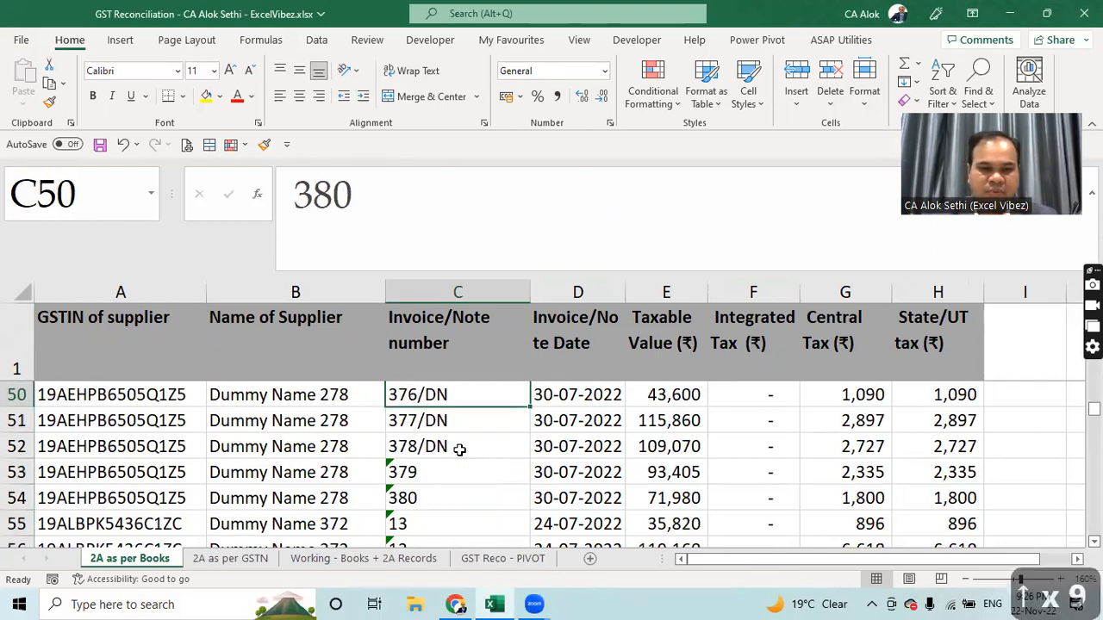
{"action": "key", "text": "Up"}
{"action": "key", "text": "Up"}
{"action": "key", "text": "Up"}
{"action": "key", "text": "Up"}
{"action": "key", "text": "Up"}
{"action": "key", "text": "Up"}
{"action": "key", "text": "Up"}
{"action": "key", "text": "Up"}
{"action": "key", "text": "Up"}
{"action": "key", "text": "Up"}
{"action": "key", "text": "Up"}
{"action": "key", "text": "Up"}
{"action": "key", "text": "Up"}
{"action": "key", "text": "Up"}
{"action": "key", "text": "Up"}
{"action": "key", "text": "Up"}
{"action": "key", "text": "Up"}
{"action": "key", "text": "Up"}
{"action": "key", "text": "Up"}
{"action": "key", "text": "Up"}
{"action": "key", "text": "Up"}
{"action": "key", "text": "Up"}
{"action": "key", "text": "Up"}
{"action": "key", "text": "Up"}
{"action": "key", "text": "Up"}
{"action": "key", "text": "Up"}
{"action": "key", "text": "Up"}
Step: Select the invoice numbers in column C from ABC/804 in row 2 down to row 48 to inspect them
{"action": "key", "text": "Down"}
{"action": "key", "text": "Down"}
{"action": "key", "text": "shift+Up"}
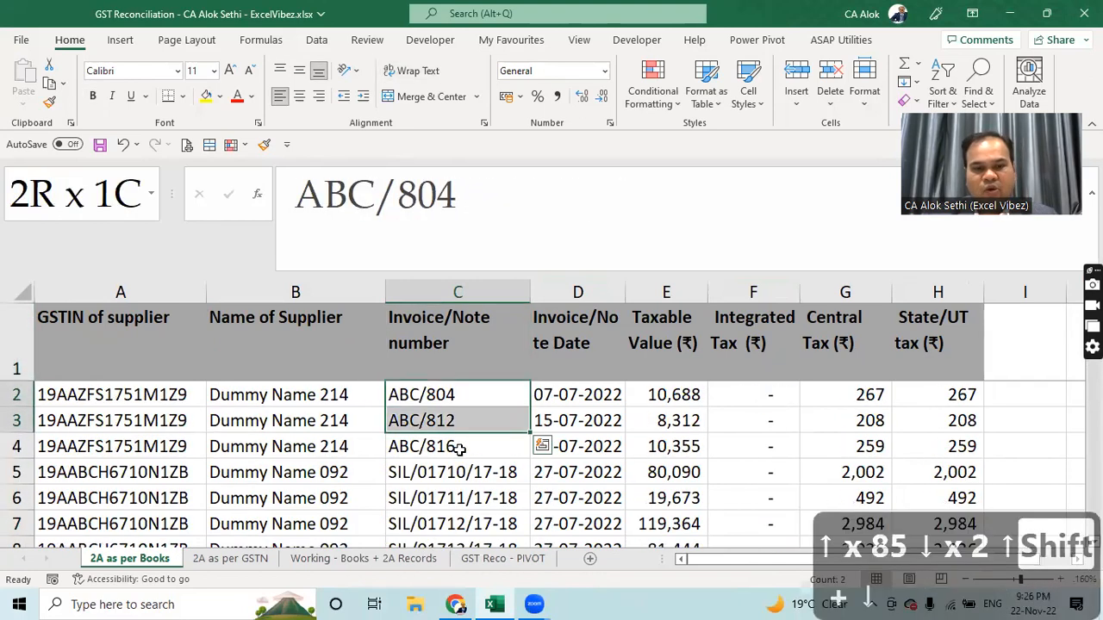
{"action": "key", "text": "shift+Down"}
{"action": "key", "text": "shift+Down"}
{"action": "key", "text": "shift+Down"}
{"action": "key", "text": "shift+Down"}
{"action": "key", "text": "shift+Down"}
{"action": "key", "text": "shift+Down"}
{"action": "key", "text": "shift+Down"}
{"action": "key", "text": "shift+Down"}
{"action": "key", "text": "shift+Down"}
{"action": "key", "text": "shift+Down"}
{"action": "key", "text": "shift+Down"}
{"action": "key", "text": "shift+Down"}
{"action": "key", "text": "shift+Down"}
{"action": "key", "text": "shift+Down"}
{"action": "key", "text": "shift+Down"}
{"action": "key", "text": "shift+Down"}
{"action": "key", "text": "shift+Down"}
{"action": "key", "text": "shift+Down"}
{"action": "key", "text": "shift+Down"}
{"action": "key", "text": "shift+Down"}
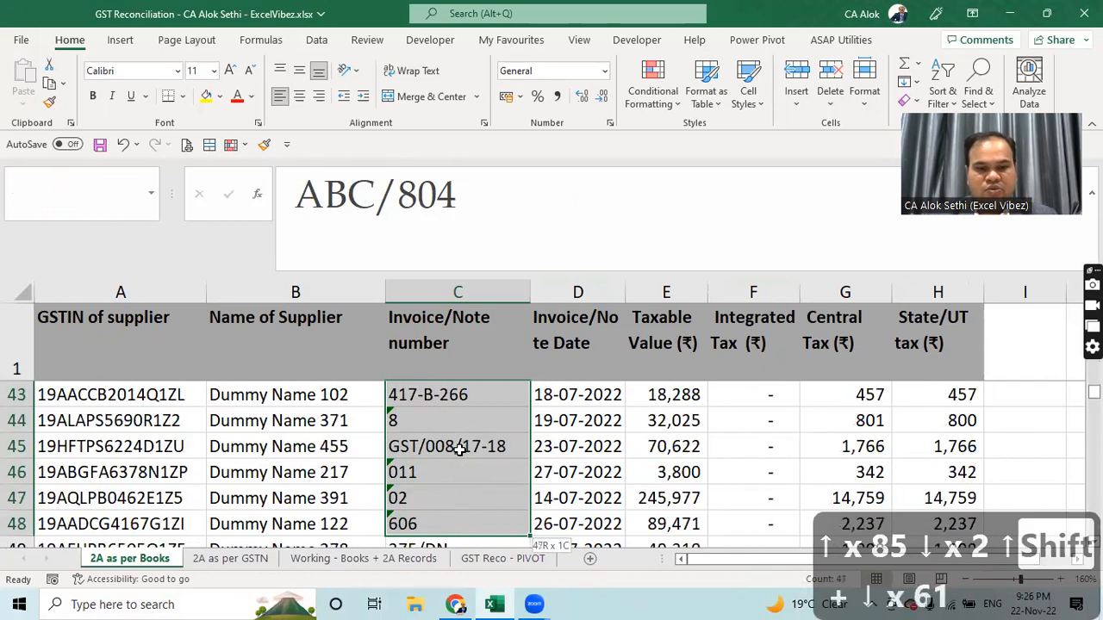
Step: Review the invoice number formats in column C from row 44 up to the first records and back down to row 16
{"action": "left_click", "coordinate": [430, 415]}
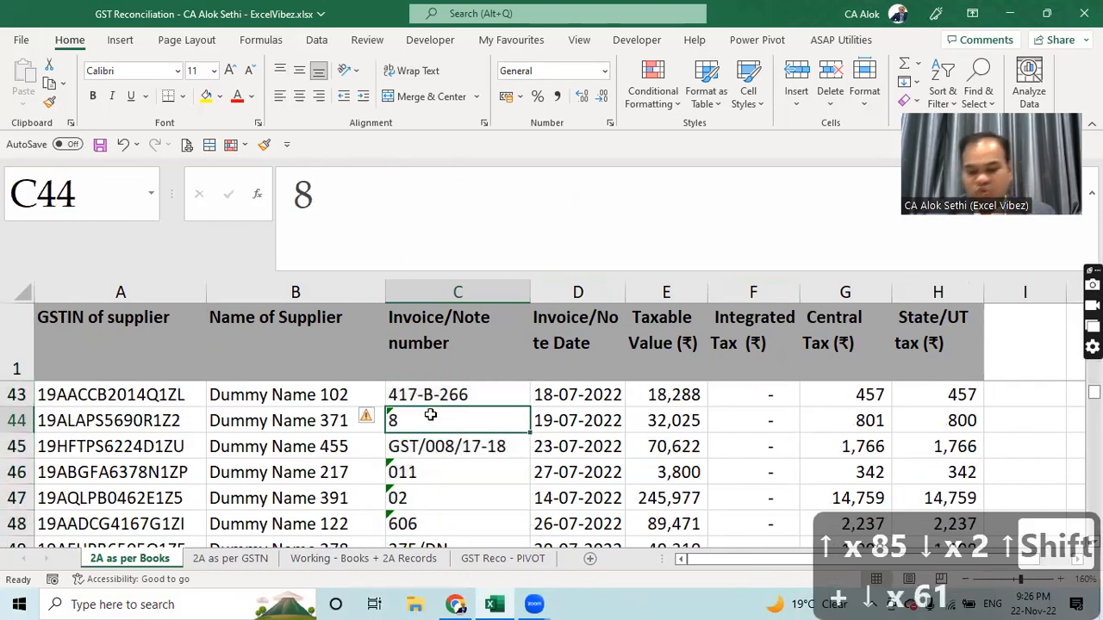
{"action": "key", "text": "Up"}
{"action": "key", "text": "Up"}
{"action": "key", "text": "Up"}
{"action": "key", "text": "Up"}
{"action": "key", "text": "Up"}
{"action": "key", "text": "Up"}
{"action": "key", "text": "Up"}
{"action": "key", "text": "Up"}
{"action": "key", "text": "Up"}
{"action": "key", "text": "Up"}
{"action": "key", "text": "Up"}
{"action": "key", "text": "Up"}
{"action": "key", "text": "Up"}
{"action": "key", "text": "Up"}
{"action": "key", "text": "Up"}
{"action": "key", "text": "Up"}
{"action": "key", "text": "Up"}
{"action": "key", "text": "Up"}
{"action": "key", "text": "Up"}
{"action": "key", "text": "Up"}
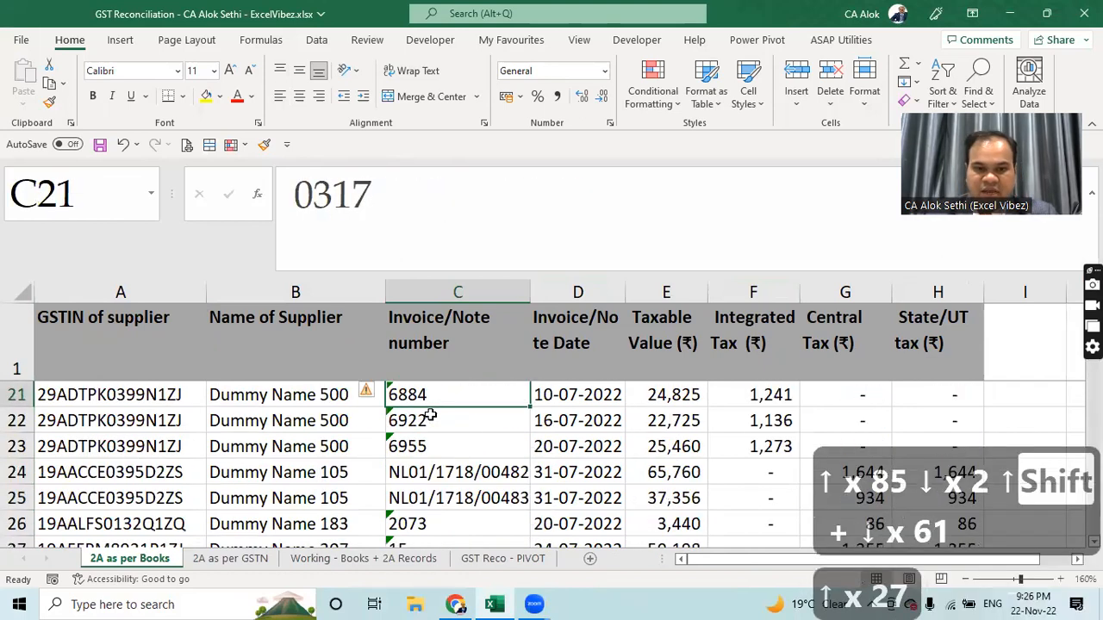
{"action": "key", "text": "Up"}
{"action": "key", "text": "Up"}
{"action": "key", "text": "Up"}
{"action": "key", "text": "Up"}
{"action": "key", "text": "Up"}
{"action": "key", "text": "Up"}
{"action": "key", "text": "Up"}
{"action": "key", "text": "Up"}
{"action": "key", "text": "Up"}
{"action": "key", "text": "Up"}
{"action": "key", "text": "Up"}
{"action": "key", "text": "Up"}
{"action": "key", "text": "Up"}
{"action": "key", "text": "Up"}
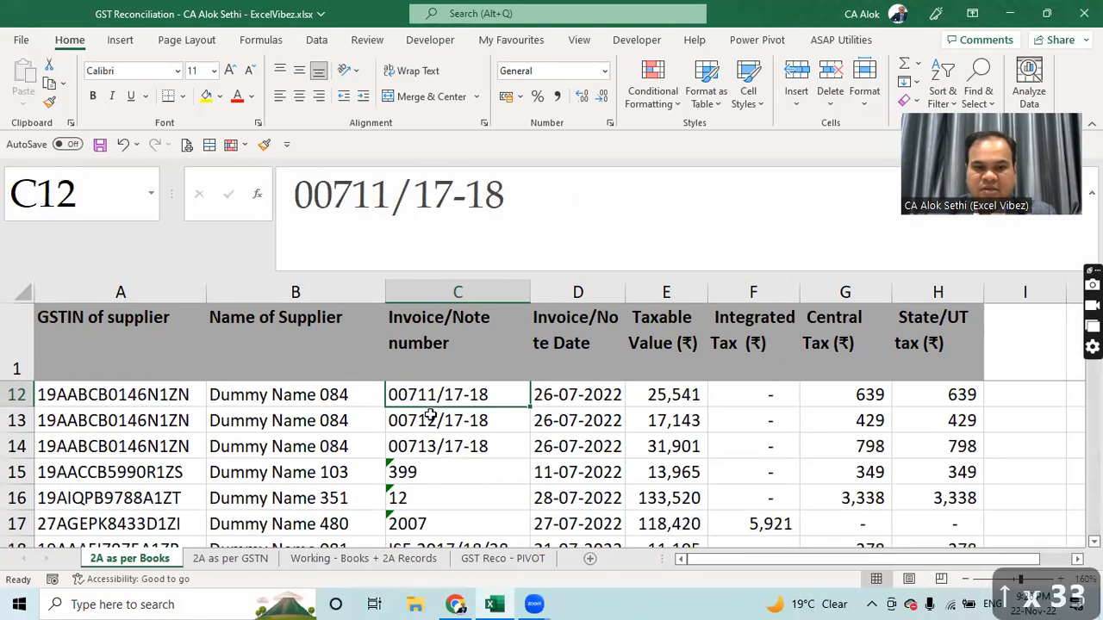
{"action": "key", "text": "Up"}
{"action": "key", "text": "Down"}
{"action": "key", "text": "Down"}
{"action": "key", "text": "Down"}
{"action": "key", "text": "Down"}
{"action": "key", "text": "Down"}
{"action": "key", "text": "Down"}
{"action": "key", "text": "Down"}
{"action": "key", "text": "Down"}
{"action": "key", "text": "Down"}
{"action": "key", "text": "Down"}
{"action": "key", "text": "Down"}
{"action": "key", "text": "Down"}
{"action": "key", "text": "Down"}
{"action": "key", "text": "Down"}
{"action": "key", "text": "Down"}
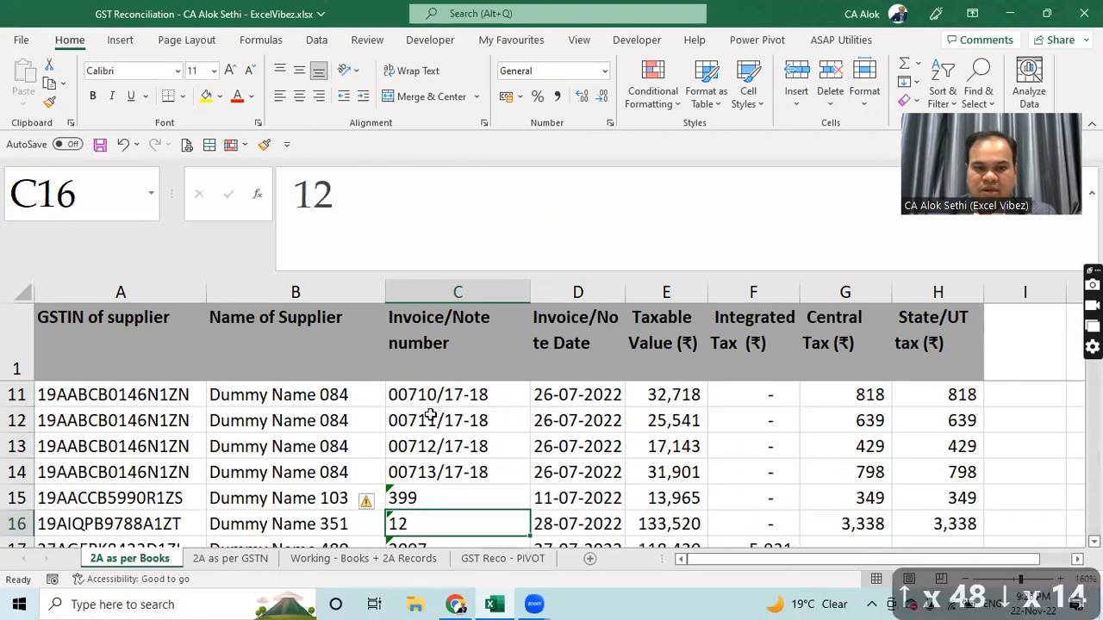
Step: Convert the invoice numbers stored as text in column C, from row 15 down to the last record in row 109, to numbers
{"action": "left_click_drag", "start_coordinate": [428, 466], "coordinate": [476, 448]}
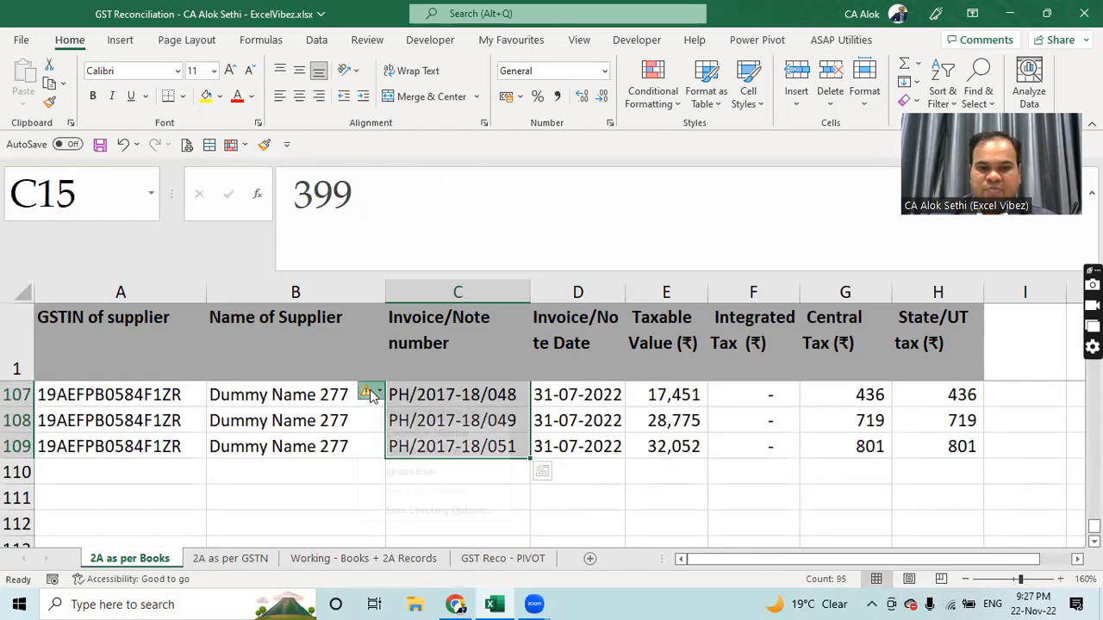
{"action": "left_click", "coordinate": [387, 433]}
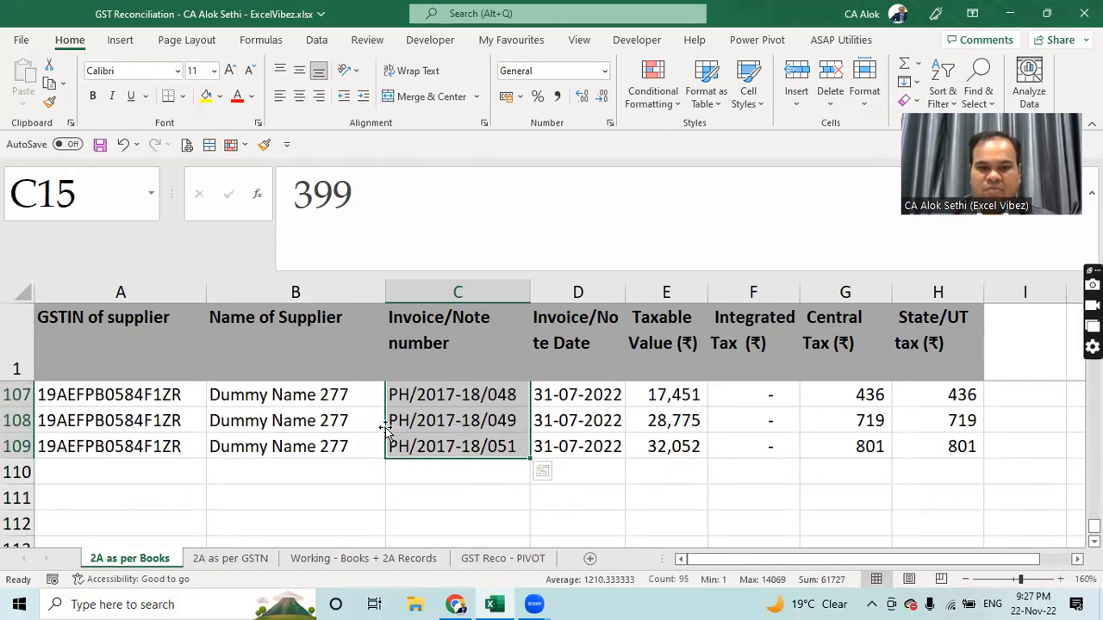
{"action": "key", "text": "ctrl+Down"}
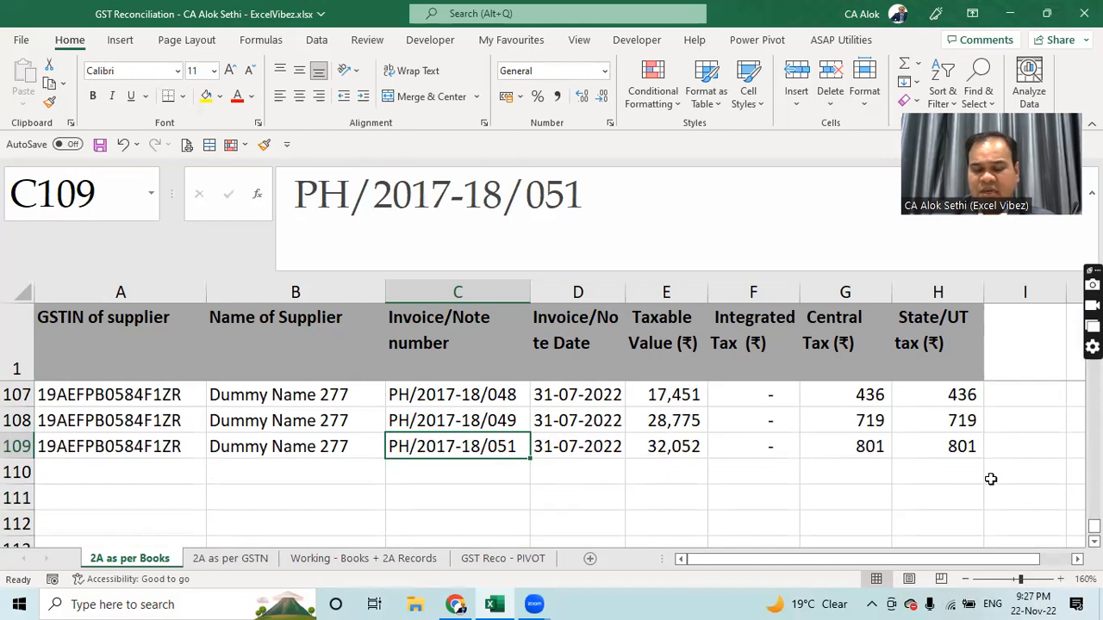
Step: Right-align the whole Invoice/Note number column on the 2A as per Books sheet
{"action": "left_click_drag", "start_coordinate": [1094, 525], "coordinate": [1075, 334]}
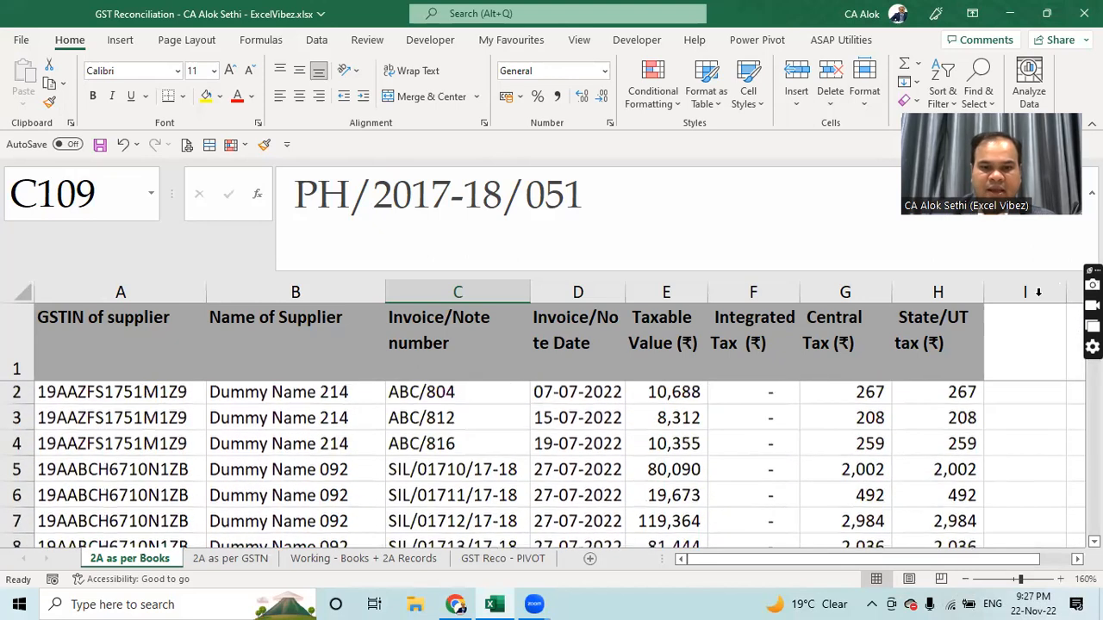
{"action": "left_click", "coordinate": [442, 289]}
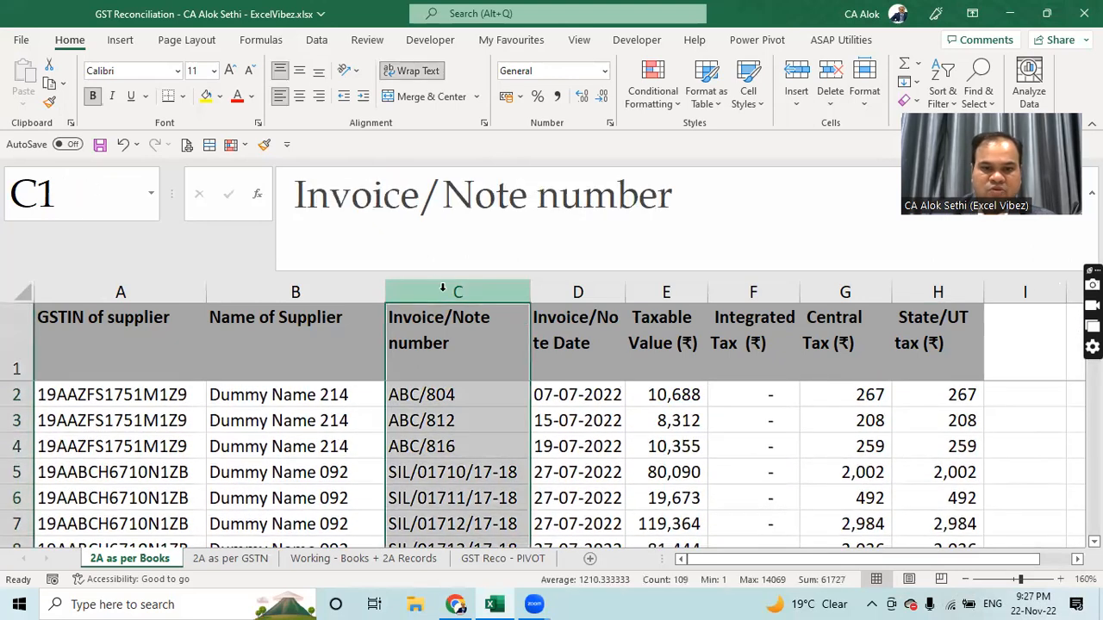
{"action": "left_click", "coordinate": [319, 96]}
{"action": "left_click", "coordinate": [449, 319]}
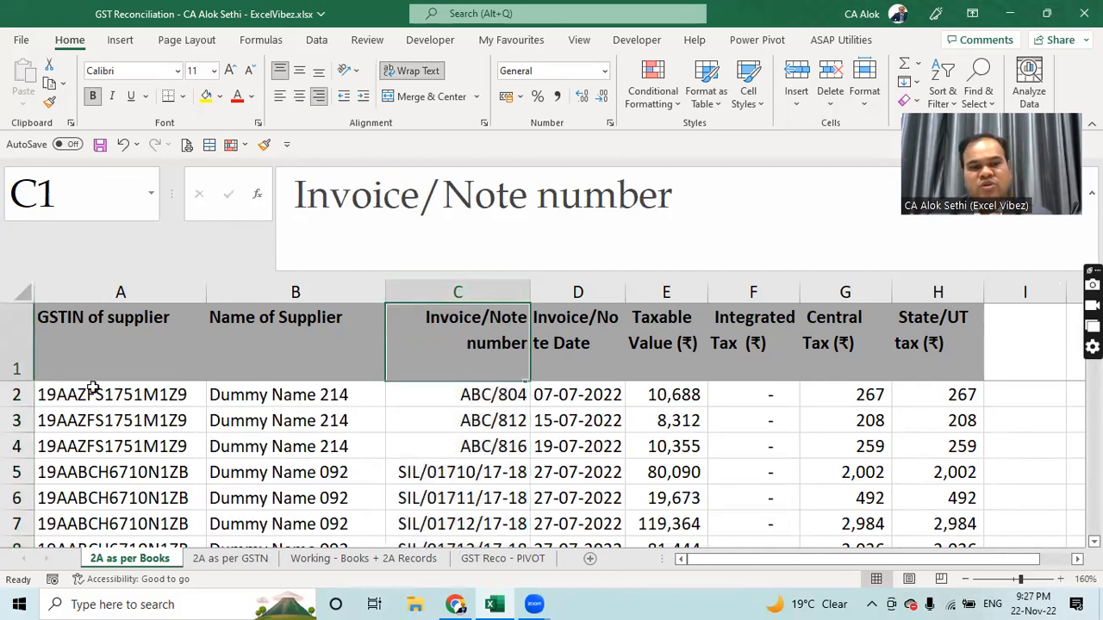
Step: Compare the column layout of the 2A as per GSTN sheet and the Working - Books + 2A Records sheet
{"action": "left_click", "coordinate": [199, 563]}
{"action": "left_click", "coordinate": [150, 562]}
{"action": "left_click", "coordinate": [207, 561]}
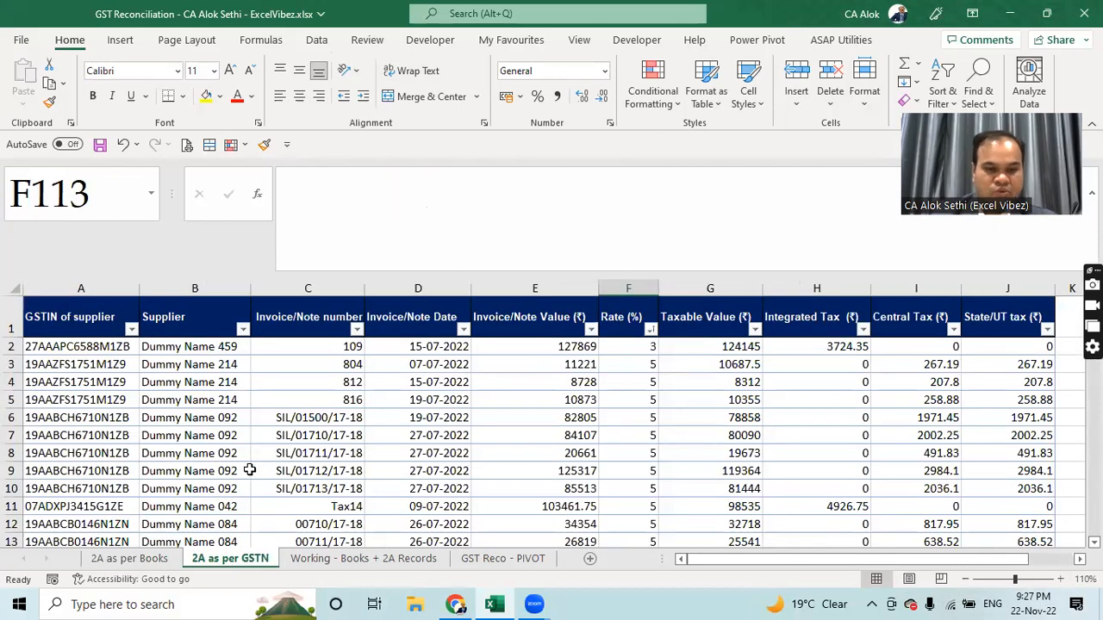
{"action": "left_click", "coordinate": [328, 561]}
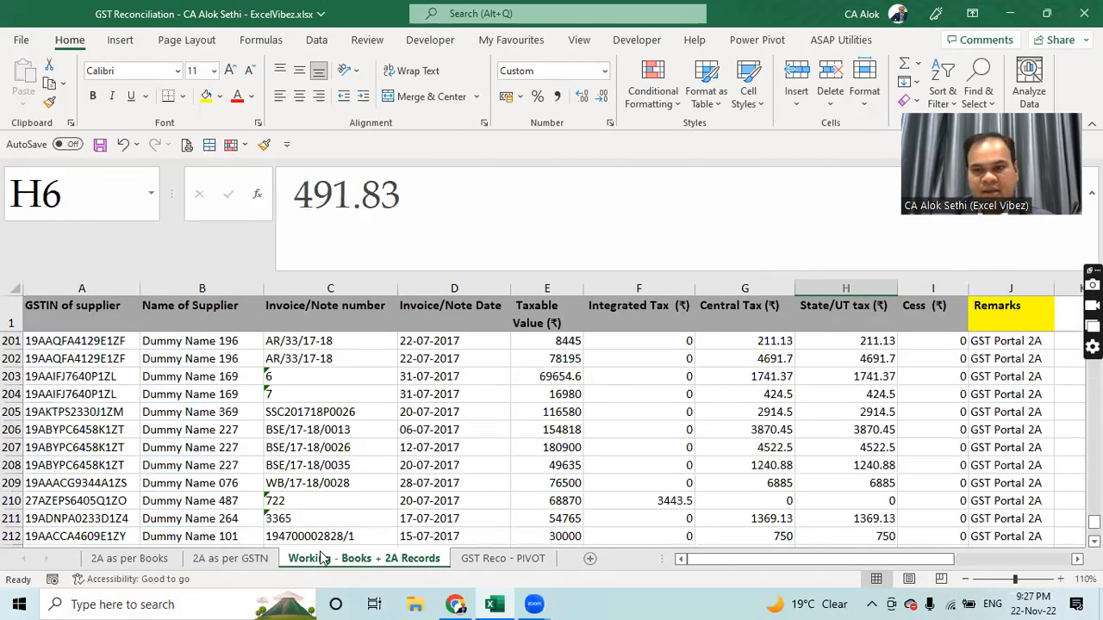
Step: Add a Remarks heading in I1 of the 2A as per Books sheet and enter Books for the first record in I2
{"action": "left_click", "coordinate": [157, 558]}
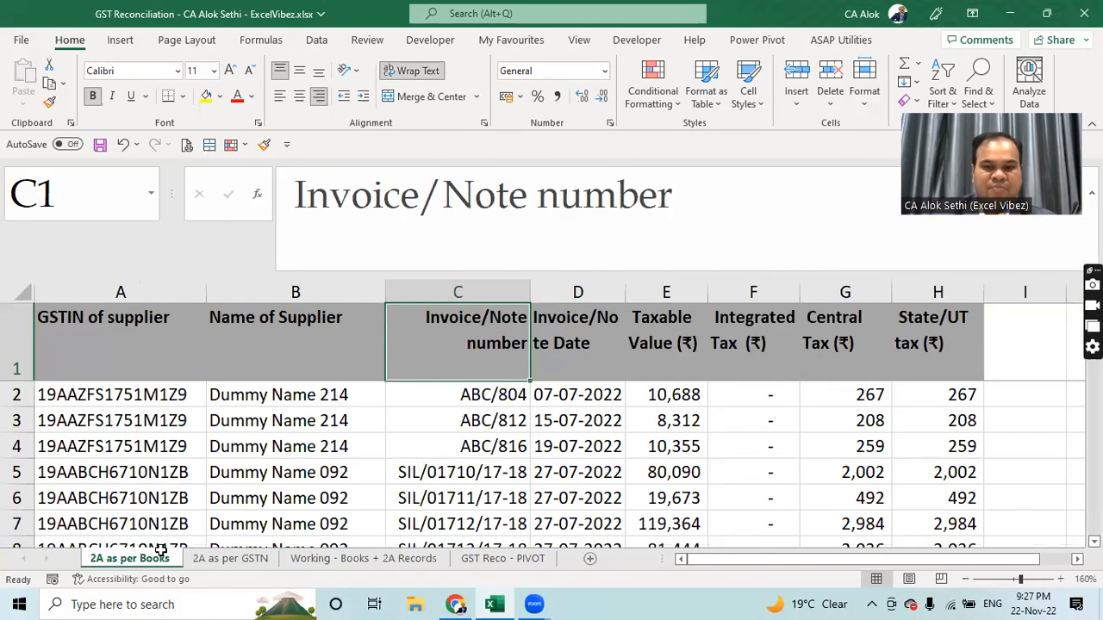
{"action": "left_click", "coordinate": [1013, 342]}
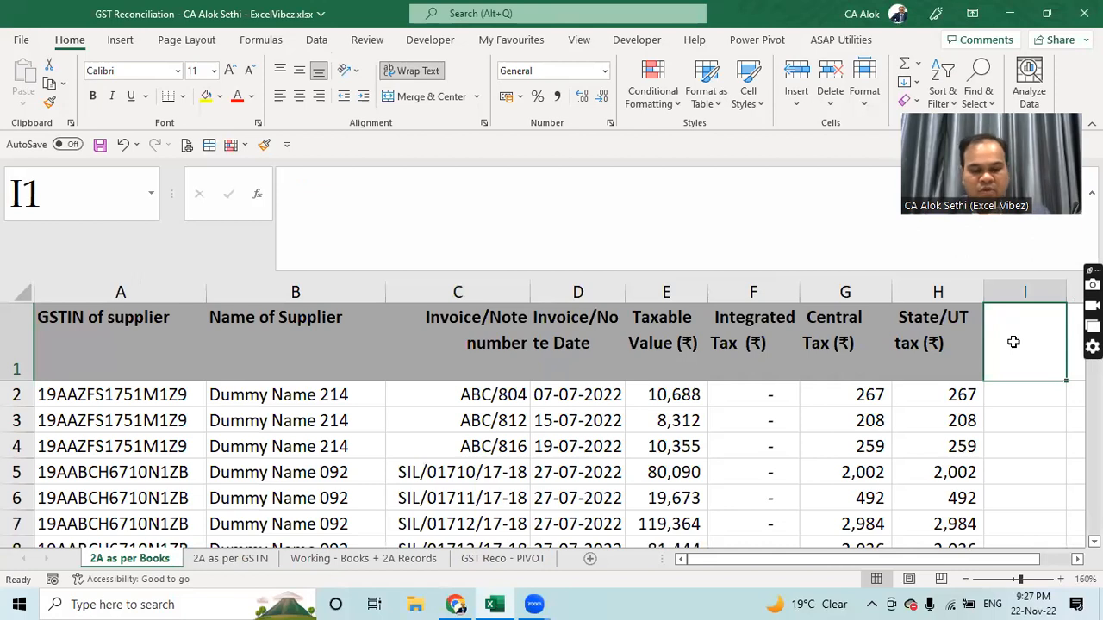
{"action": "type", "text": "Rem"}
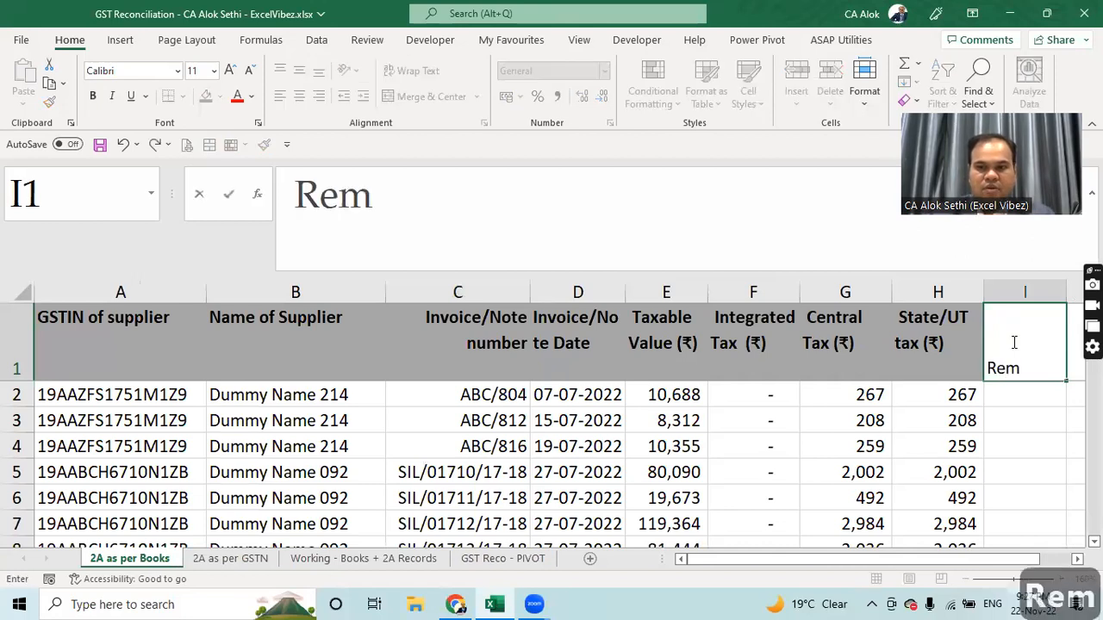
{"action": "type", "text": "arks"}
{"action": "key", "text": "Return"}
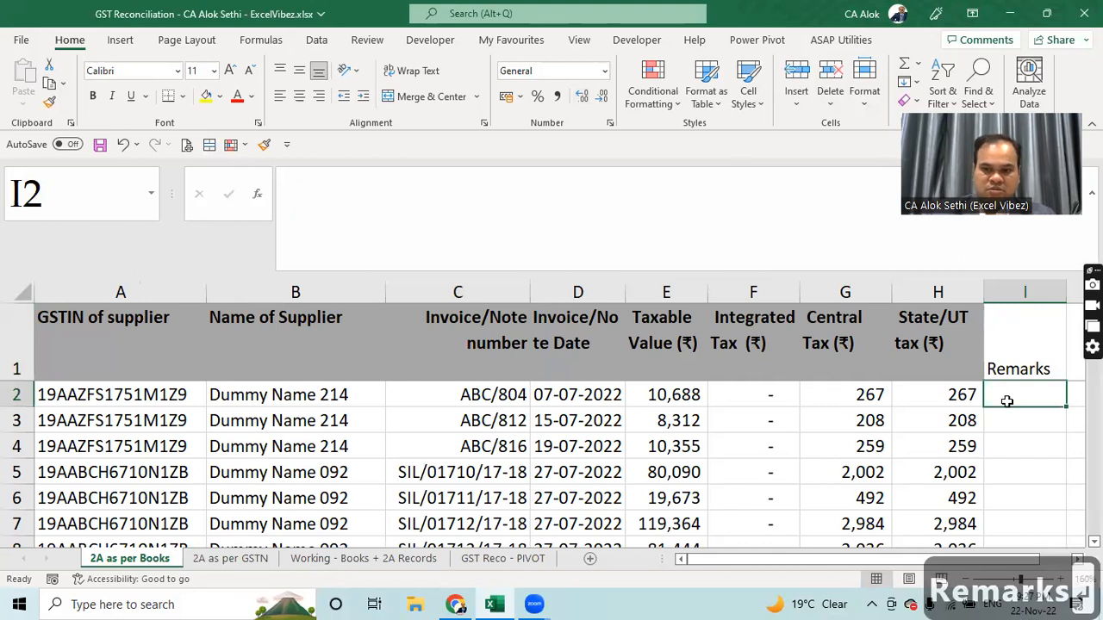
{"action": "type", "text": "Books"}
{"action": "key", "text": "Return"}
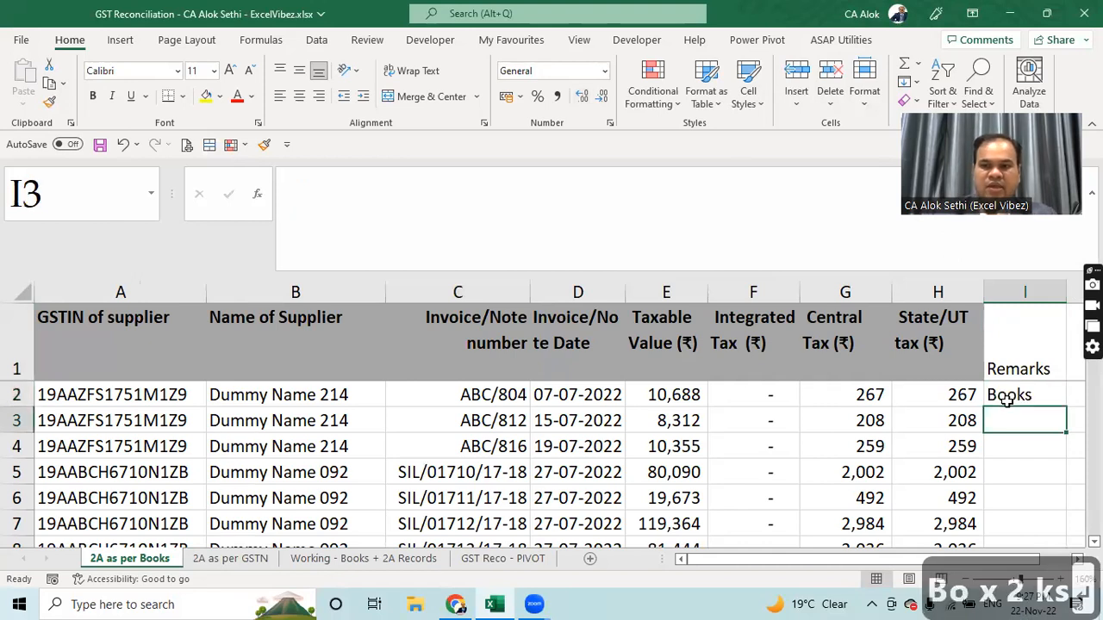
{"action": "left_click", "coordinate": [1007, 402]}
{"action": "key", "text": "ctrl+c"}
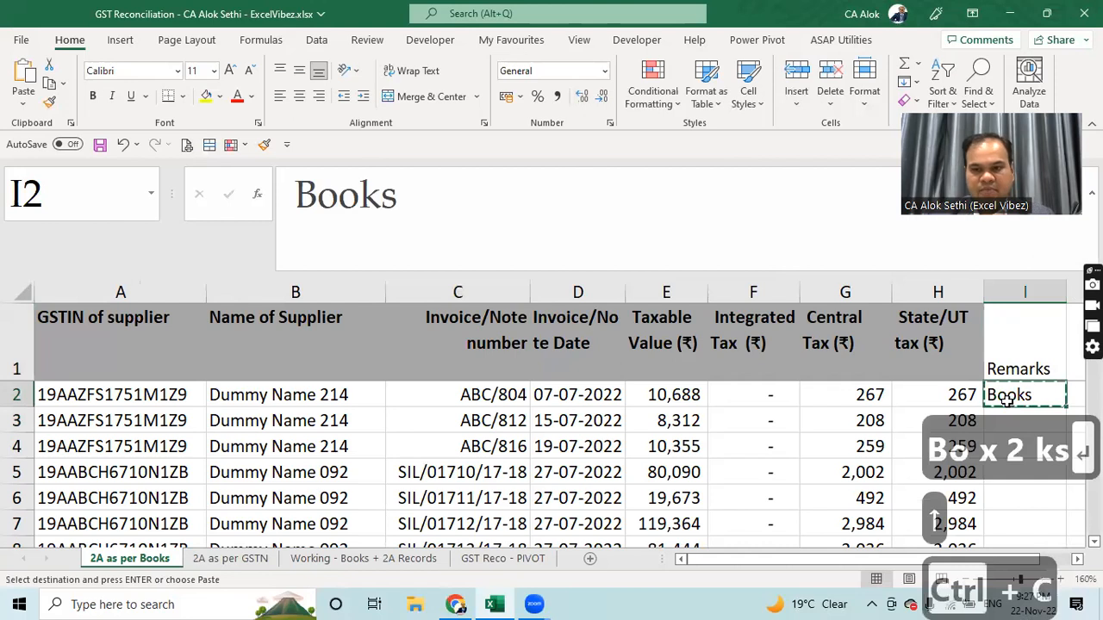
{"action": "key", "text": "ctrl+shift+Down"}
{"action": "key", "text": "Up"}
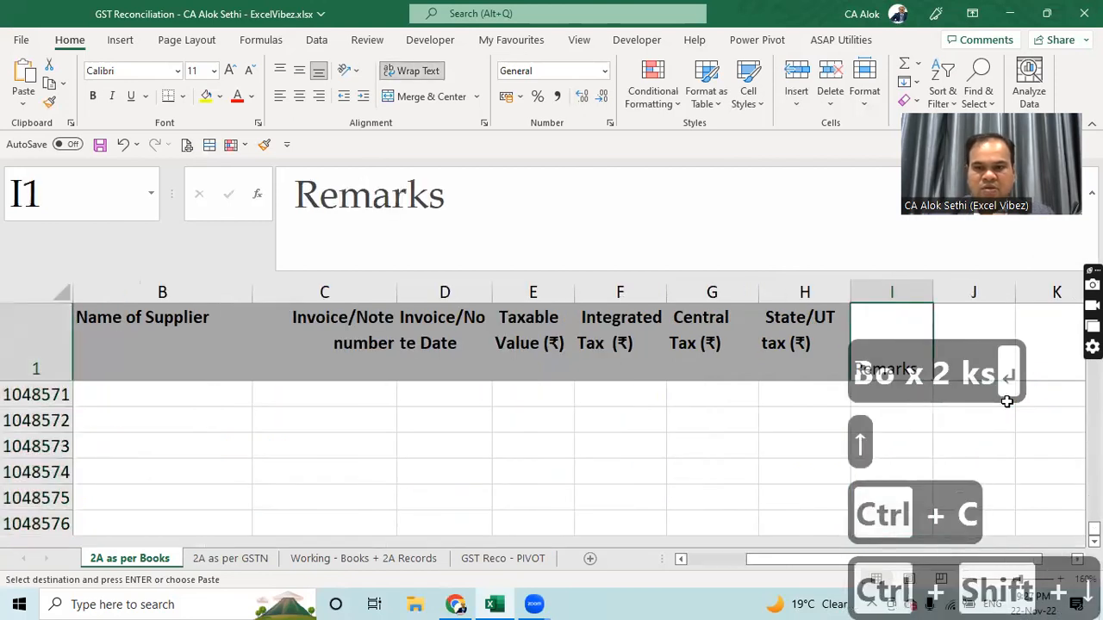
{"action": "key", "text": "ctrl+Up"}
{"action": "key", "text": "Escape"}
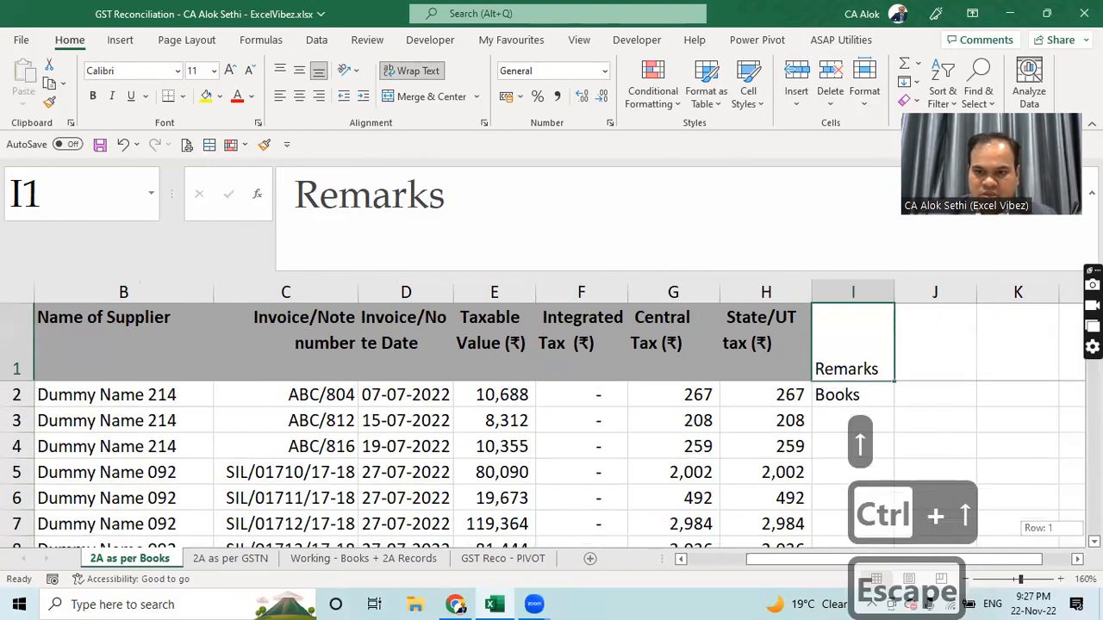
Step: Enter Books in I109 and fill the Remarks column with Books for every record from row 2 to row 109
{"action": "left_click", "coordinate": [847, 393]}
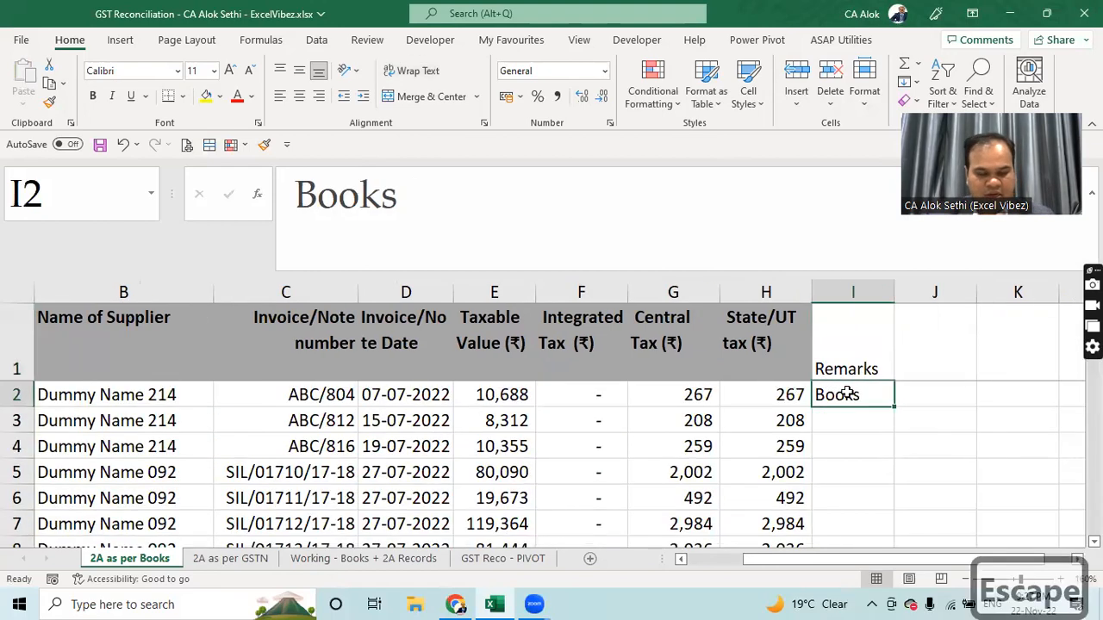
{"action": "key", "text": "Left"}
{"action": "key", "text": "ctrl+Down"}
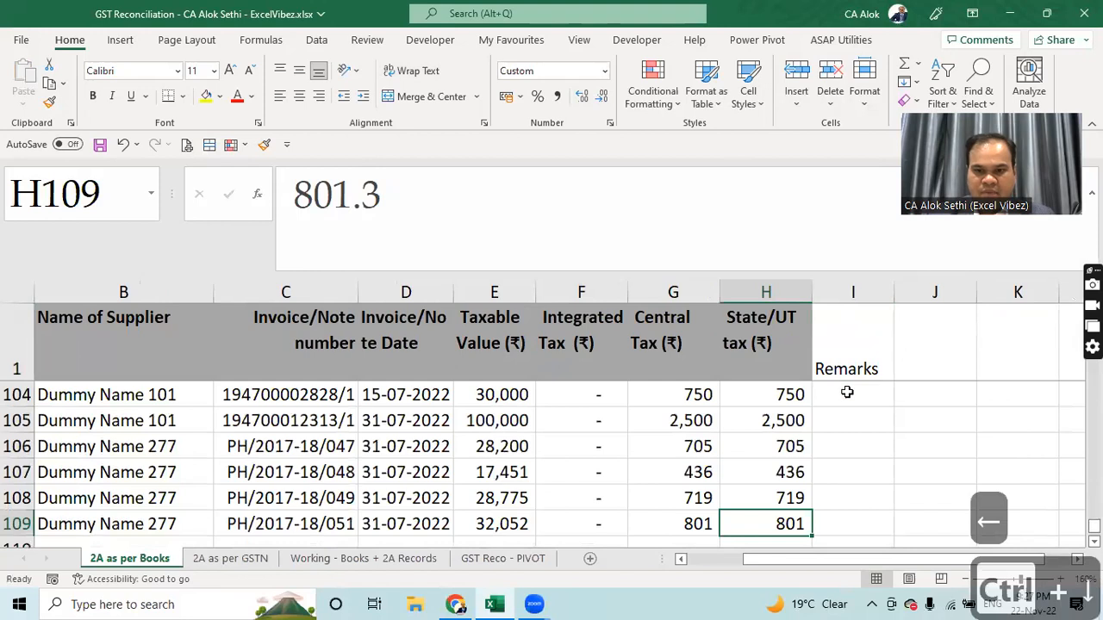
{"action": "key", "text": "Right"}
{"action": "type", "text": "Books"}
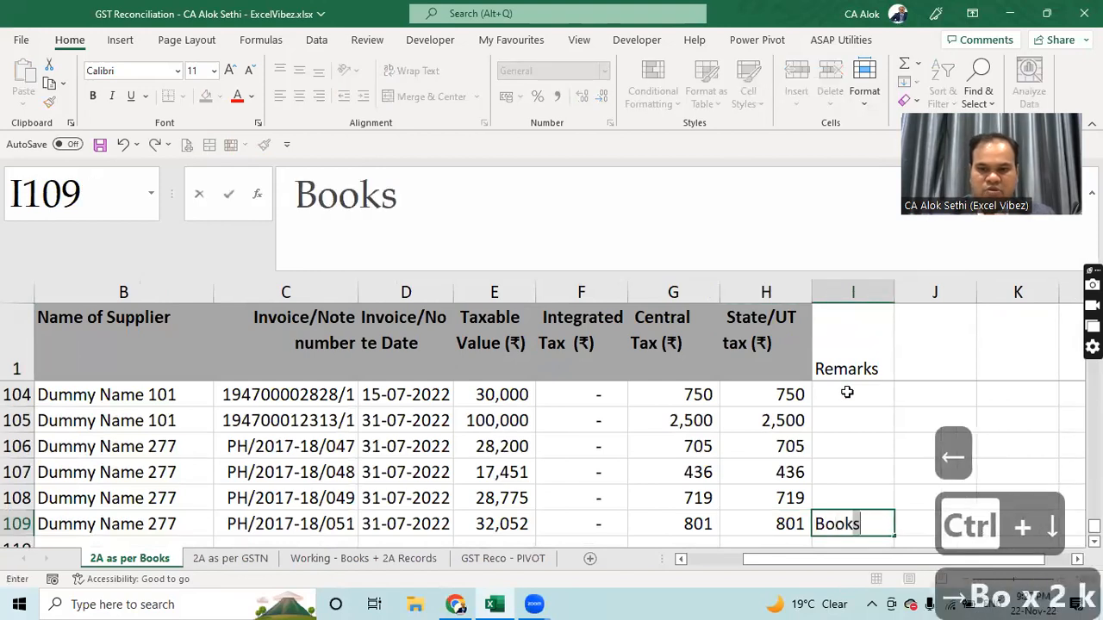
{"action": "key", "text": "Return"}
{"action": "key", "text": "Up"}
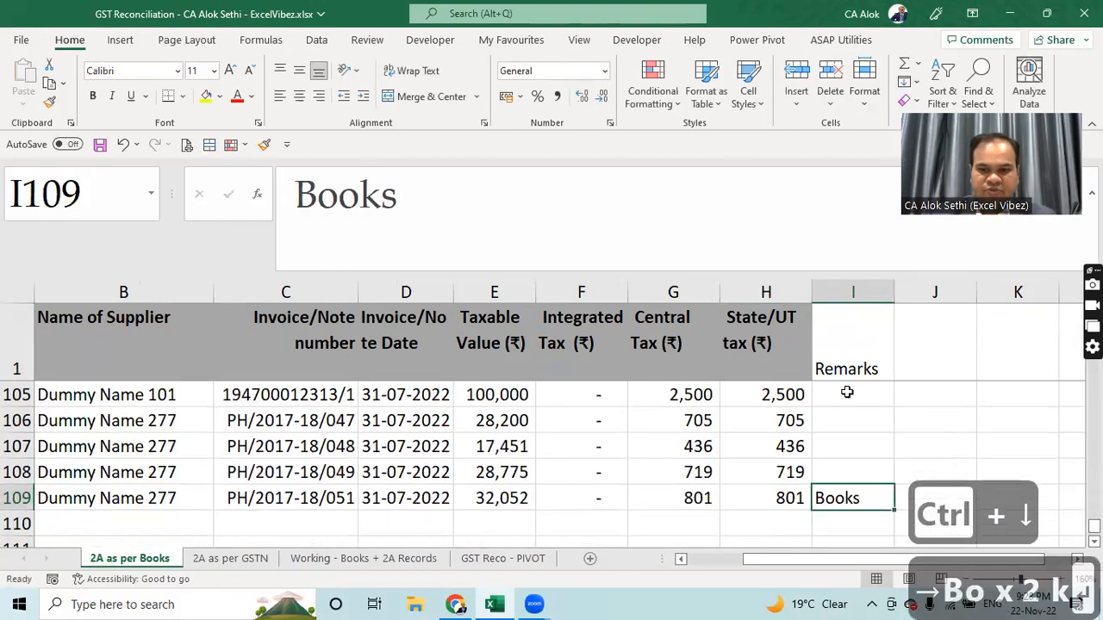
{"action": "key", "text": "ctrl+shift+Up"}
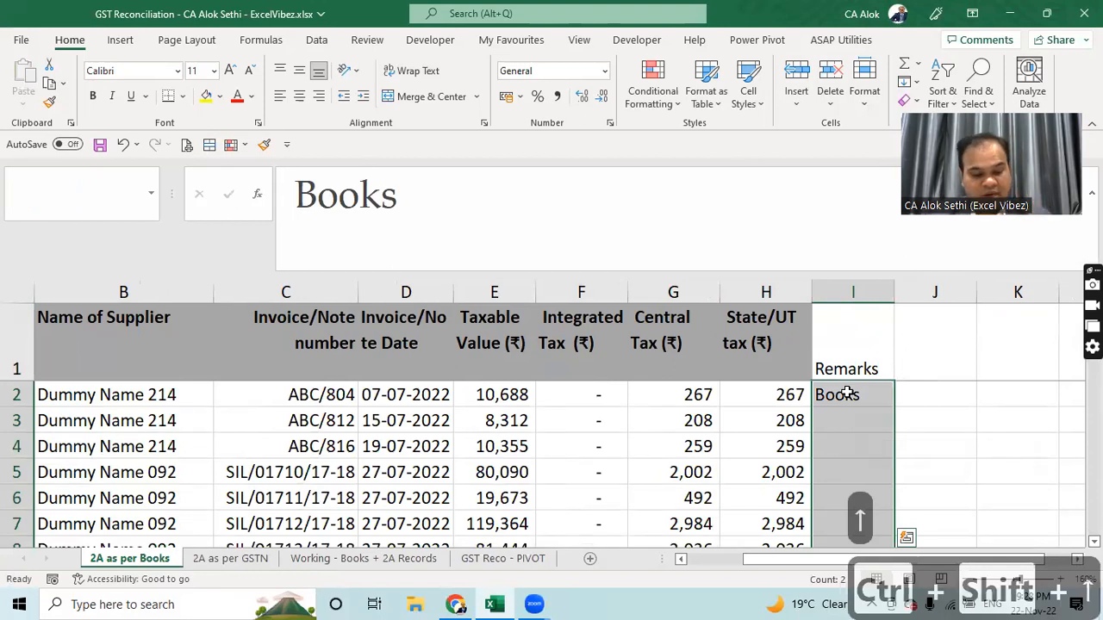
{"action": "key", "text": "ctrl+d"}
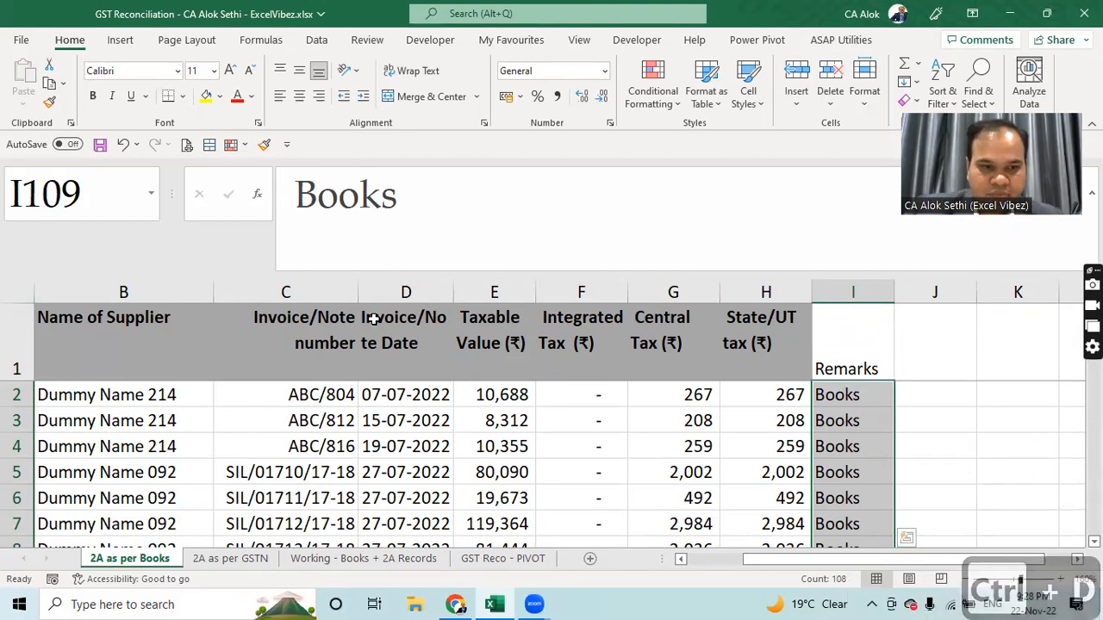
{"action": "left_click_drag", "start_coordinate": [24, 378], "coordinate": [24, 376]}
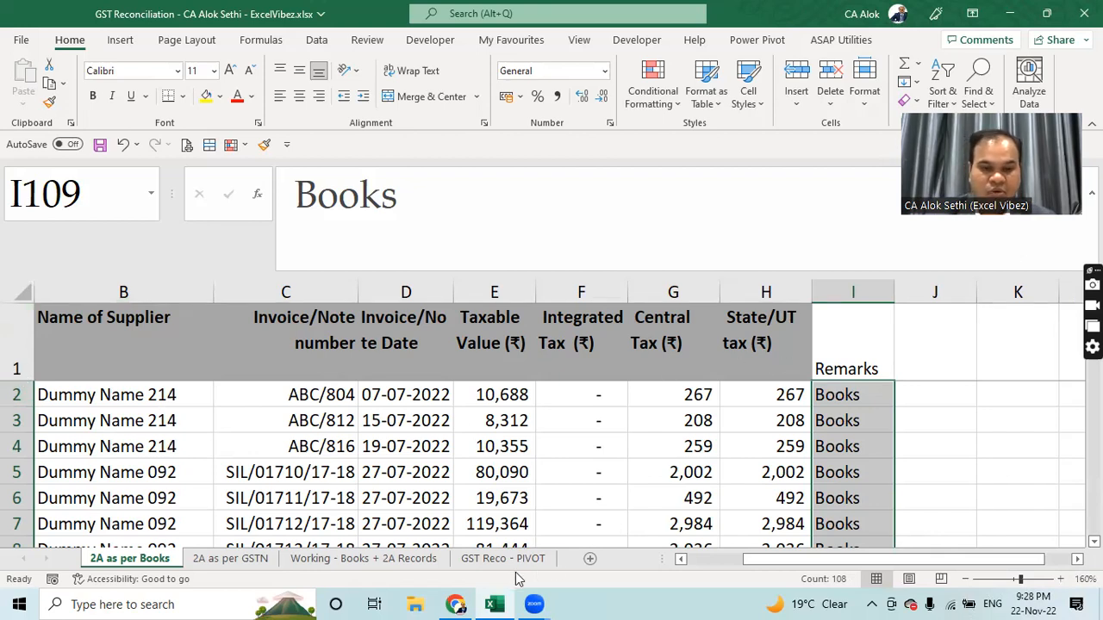
{"action": "left_click", "coordinate": [337, 559]}
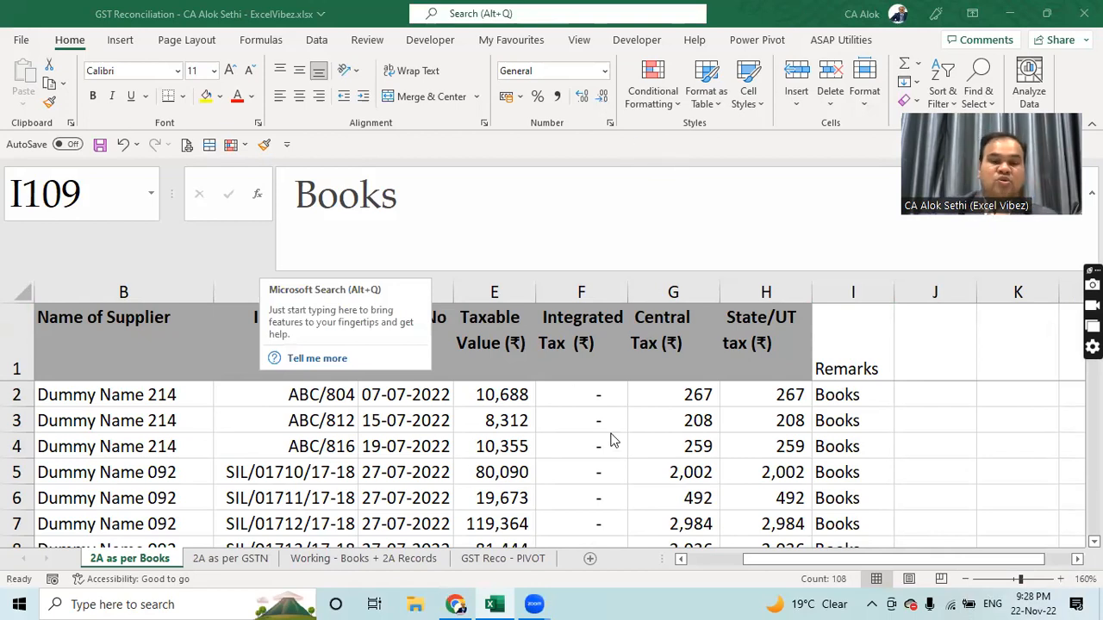
{"action": "left_click", "coordinate": [678, 396]}
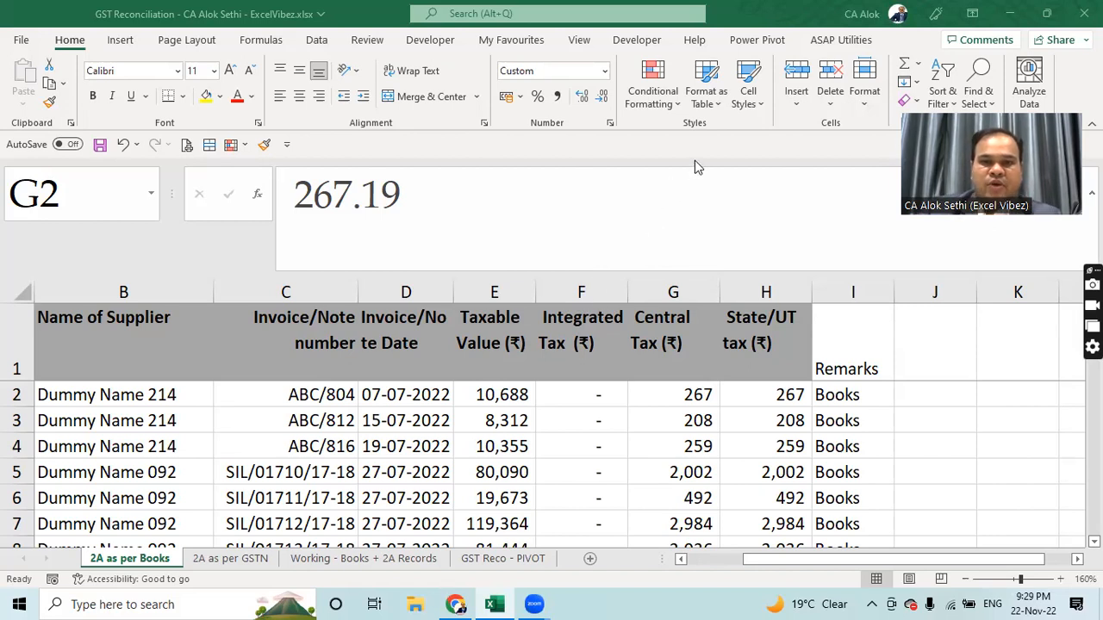
{"action": "scroll", "coordinate": [452, 345], "scroll_direction": "up", "scroll_amount": 3}
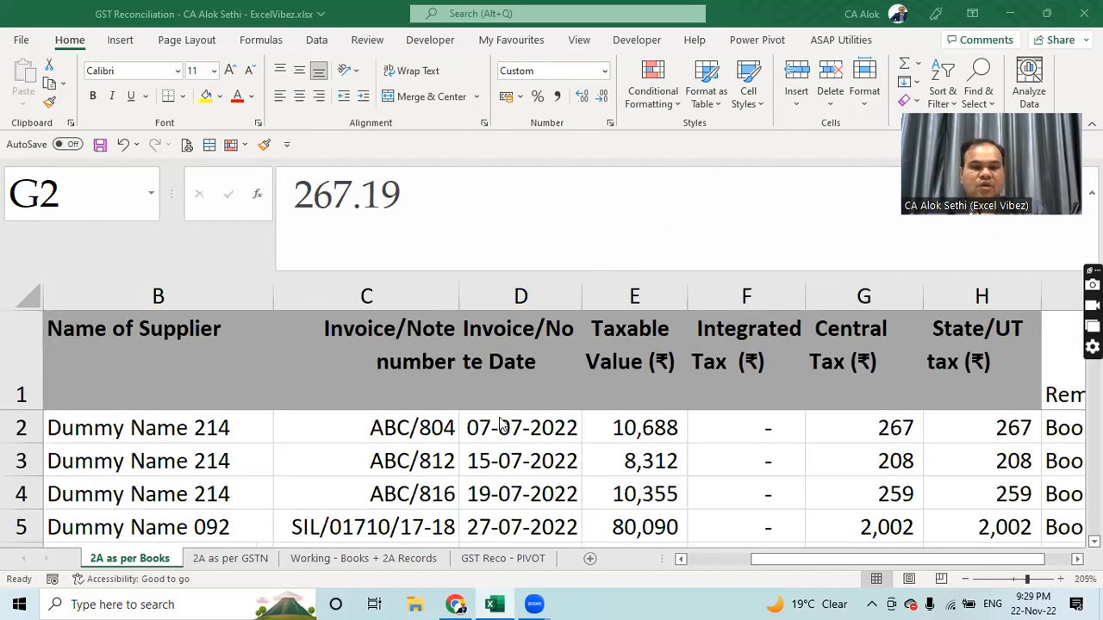
{"action": "scroll", "coordinate": [265, 384], "scroll_direction": "down", "scroll_amount": 1}
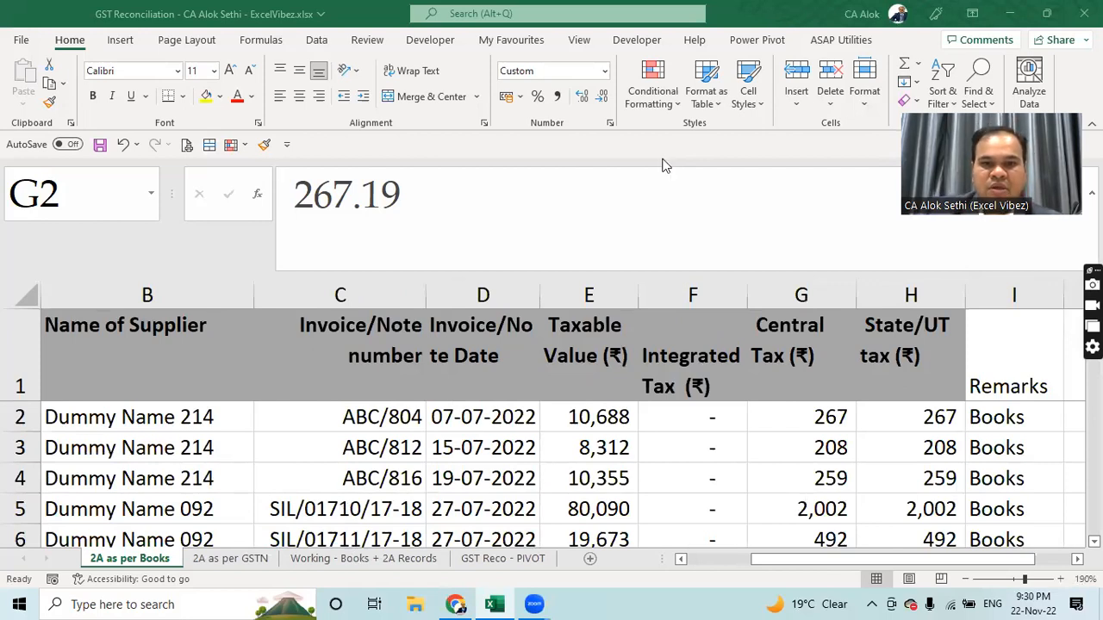
{"action": "left_click", "coordinate": [231, 505]}
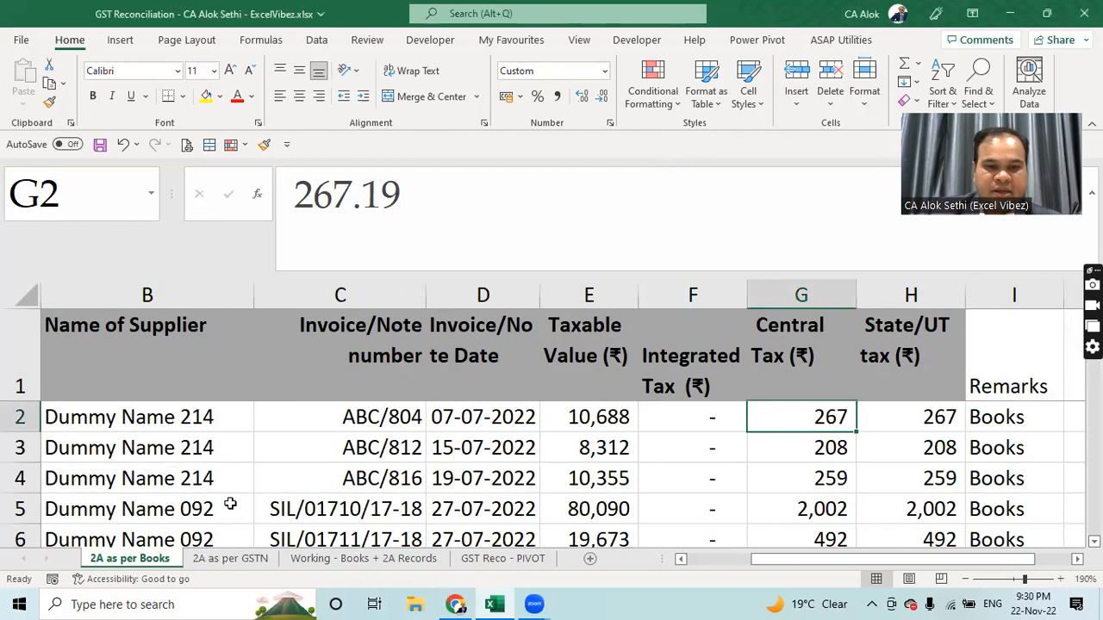
{"action": "left_click", "coordinate": [205, 515]}
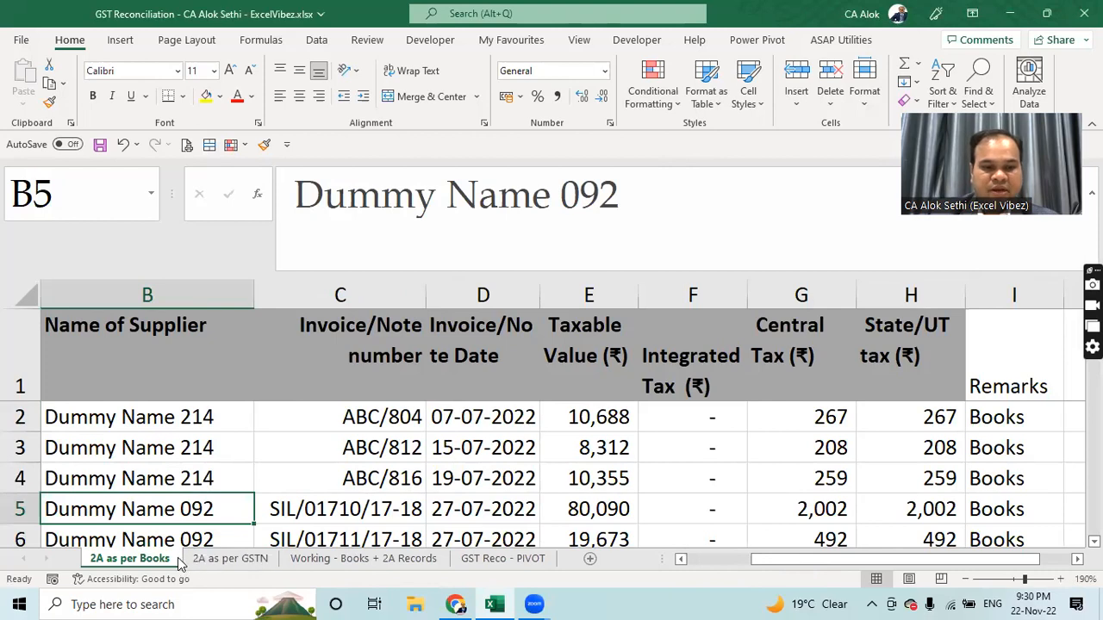
Step: Check the column headings on the 2A as per GSTN sheet and return to the 2A as per Books sheet
{"action": "left_click", "coordinate": [230, 558]}
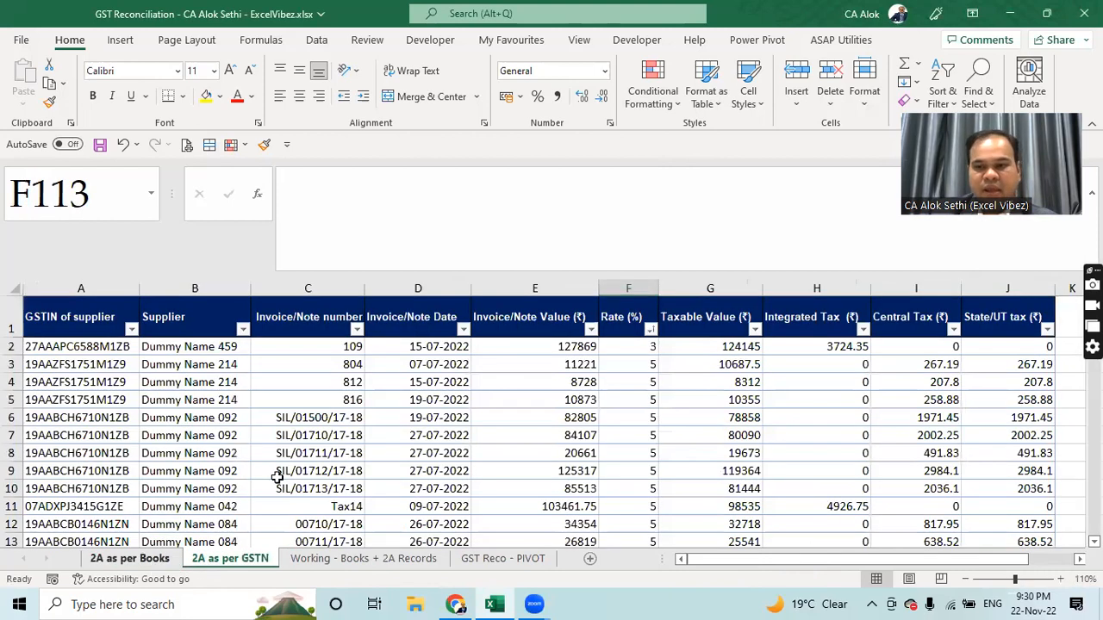
{"action": "key", "text": "ctrl+Page_Up"}
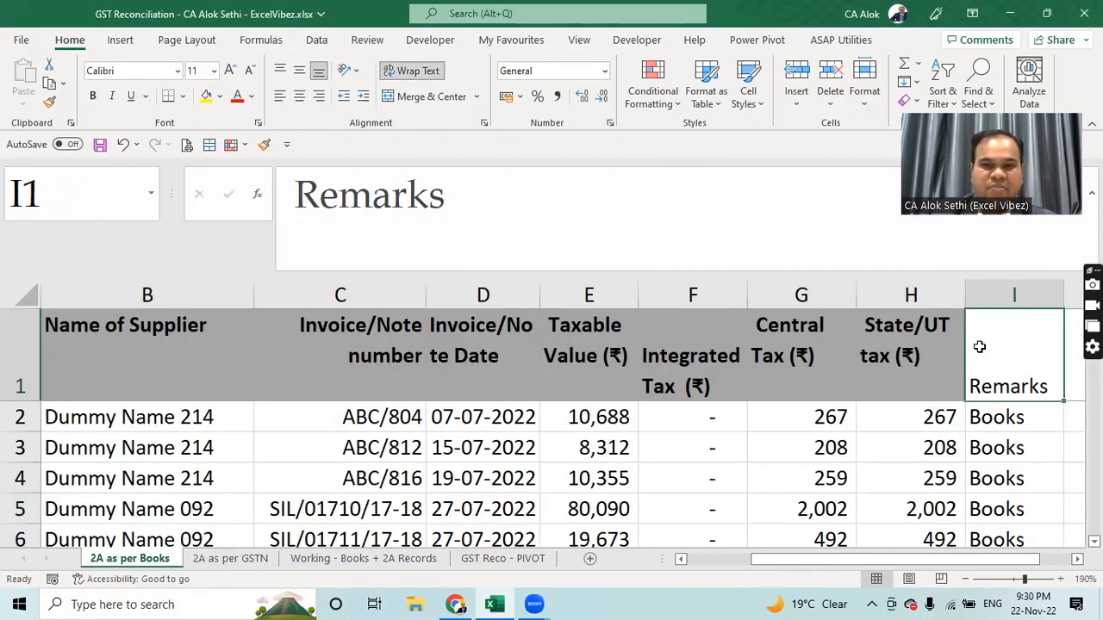
Step: Highlight the Remarks heading in I1 yellow and add a Remarks heading in K1 of the 2A as per GSTN sheet
{"action": "left_click", "coordinate": [206, 96]}
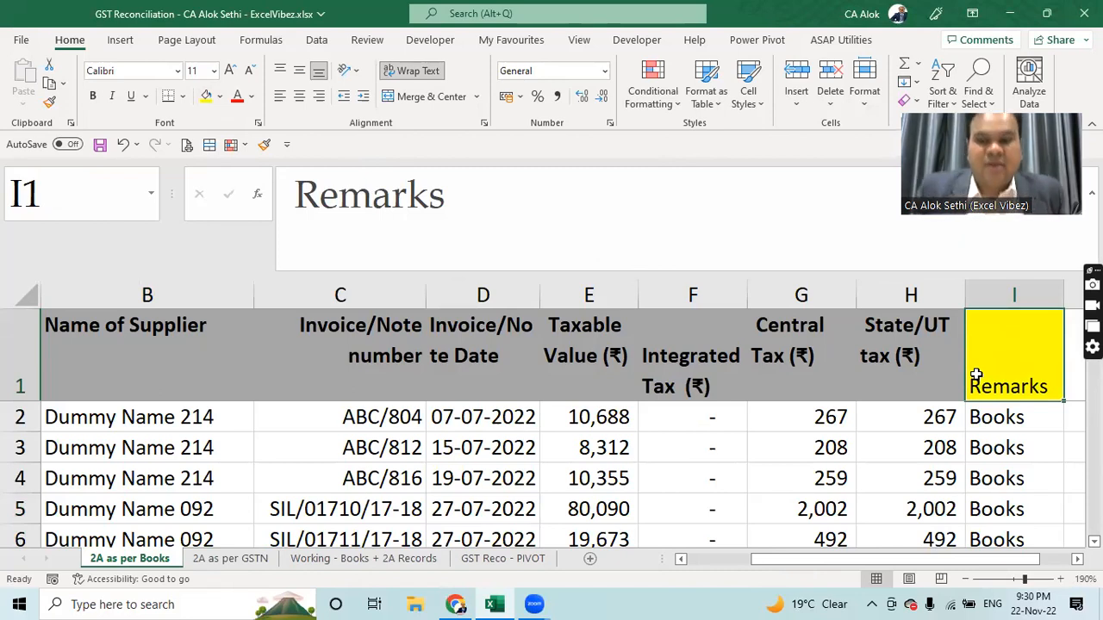
{"action": "left_click", "coordinate": [207, 560]}
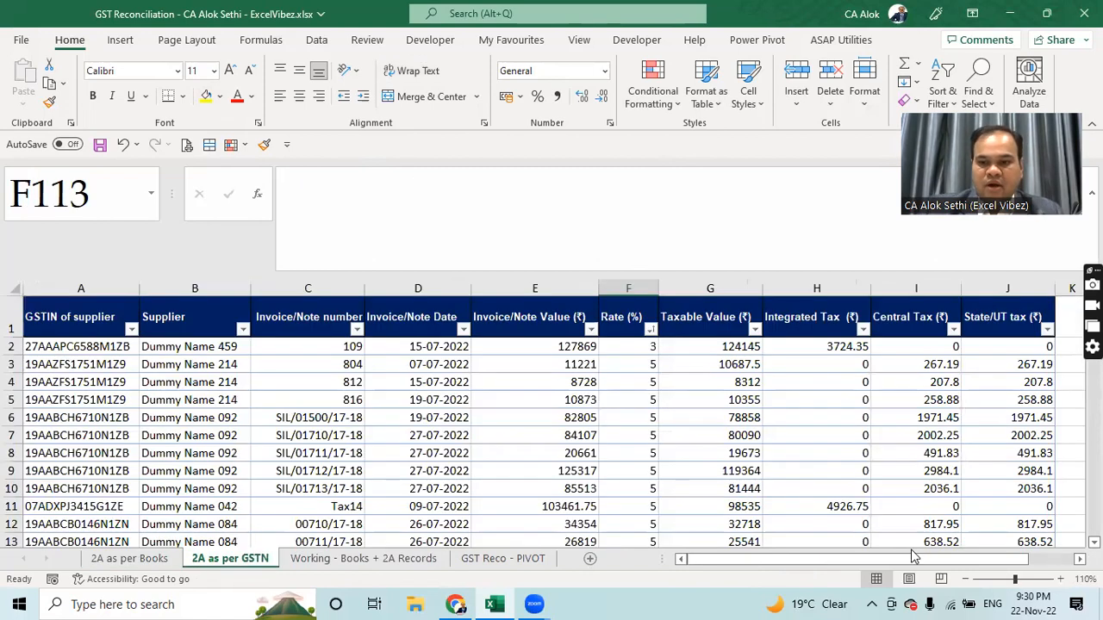
{"action": "left_click_drag", "start_coordinate": [913, 560], "coordinate": [964, 560]}
{"action": "left_click_drag", "start_coordinate": [949, 288], "coordinate": [980, 288]}
{"action": "left_click", "coordinate": [943, 314]}
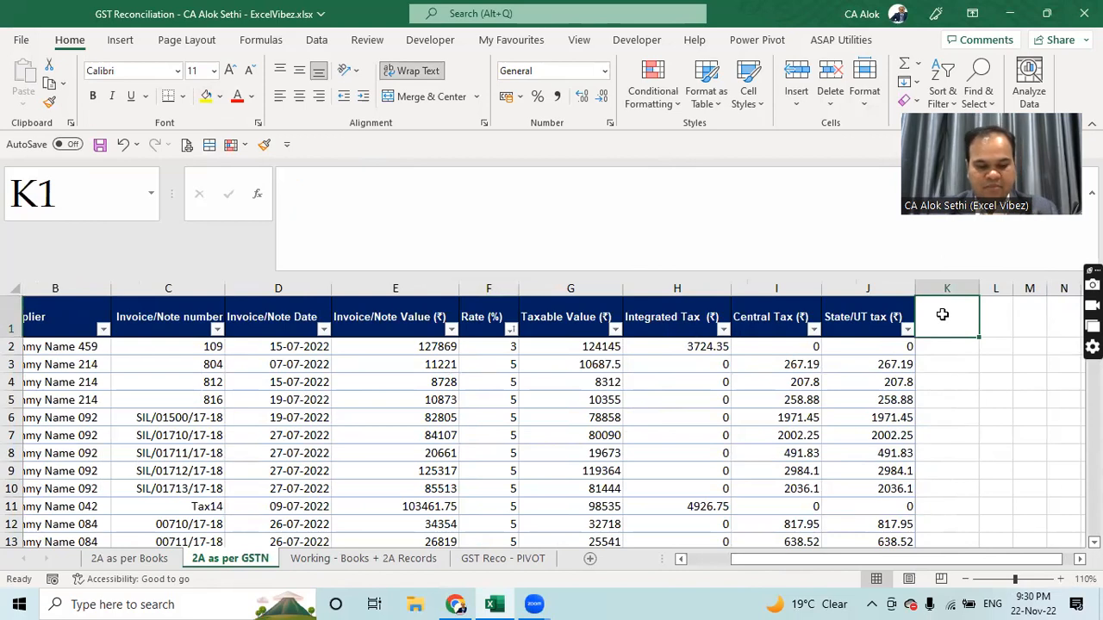
{"action": "type", "text": "Remr"}
{"action": "key", "text": "BackSpace"}
{"action": "type", "text": "a"}
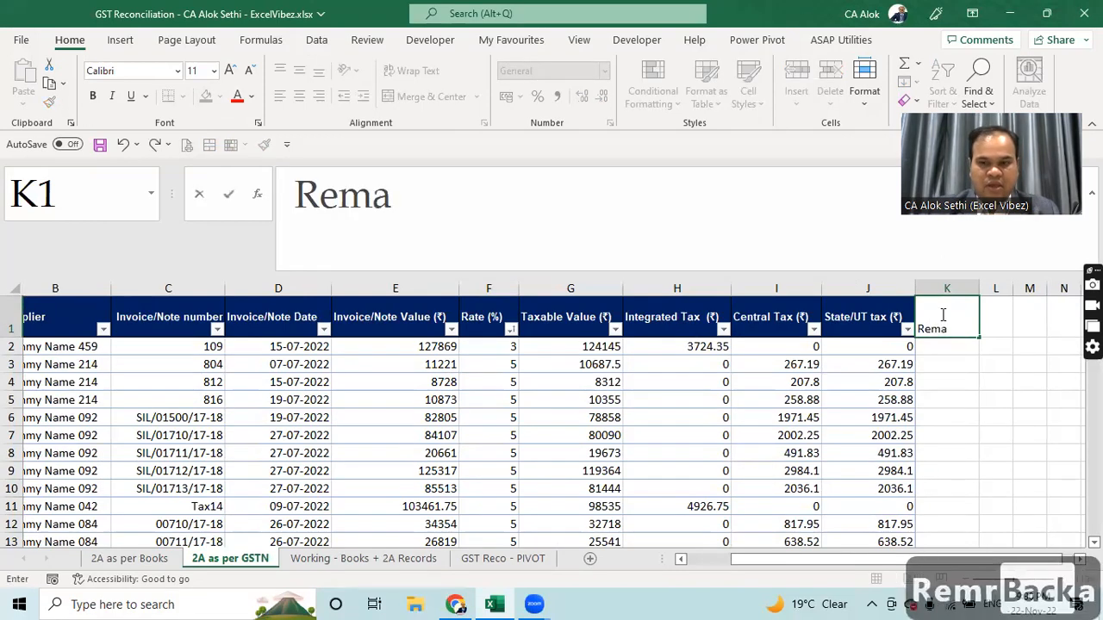
{"action": "type", "text": "rks"}
{"action": "key", "text": "Return"}
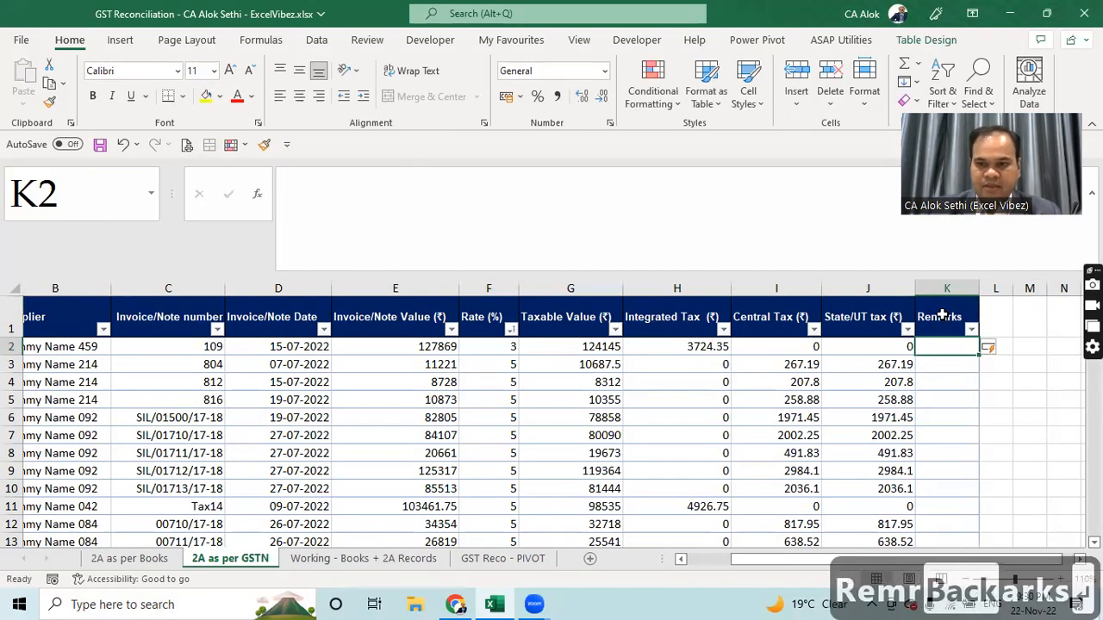
Step: Give the Remarks heading in K1 a yellow fill and automatic font colour, and save the workbook
{"action": "left_click", "coordinate": [942, 316]}
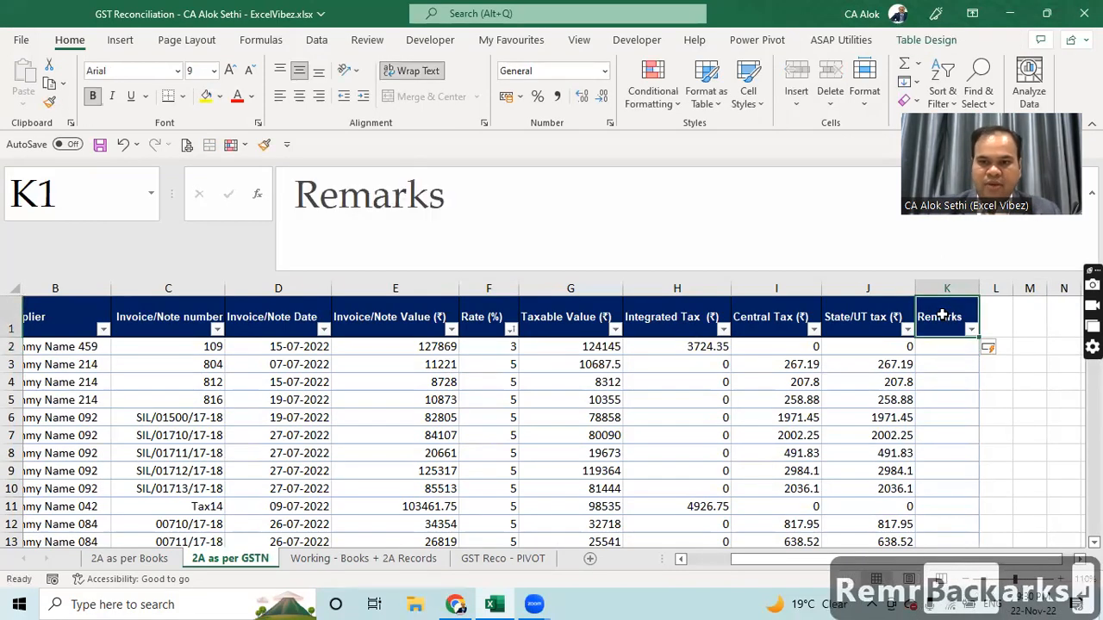
{"action": "left_click", "coordinate": [204, 96]}
{"action": "left_click", "coordinate": [251, 96]}
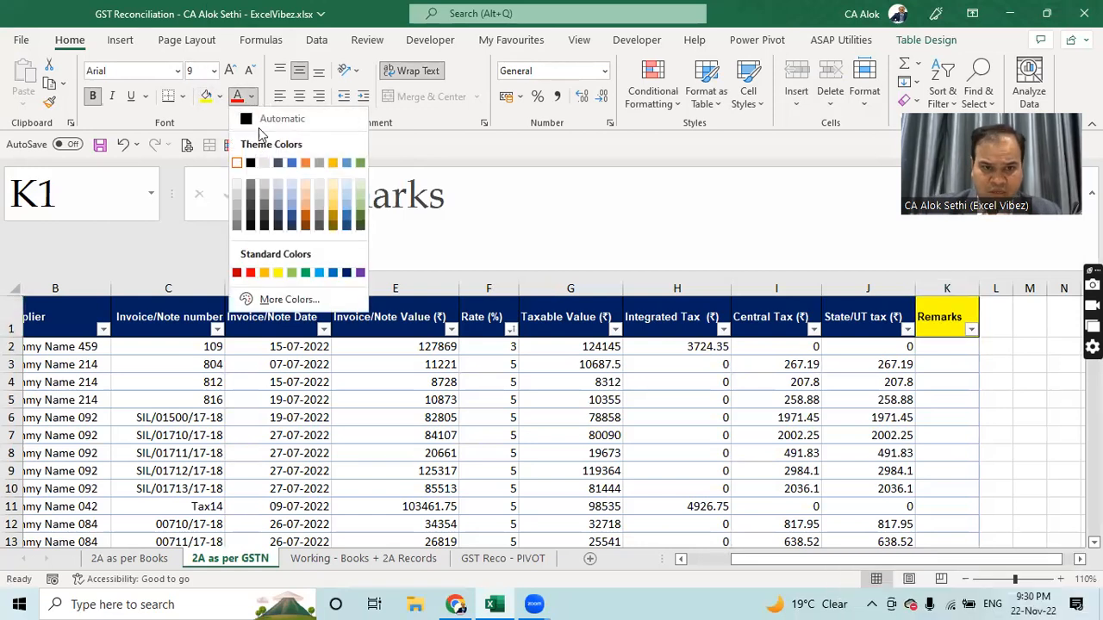
{"action": "left_click", "coordinate": [264, 119]}
{"action": "left_click", "coordinate": [942, 348]}
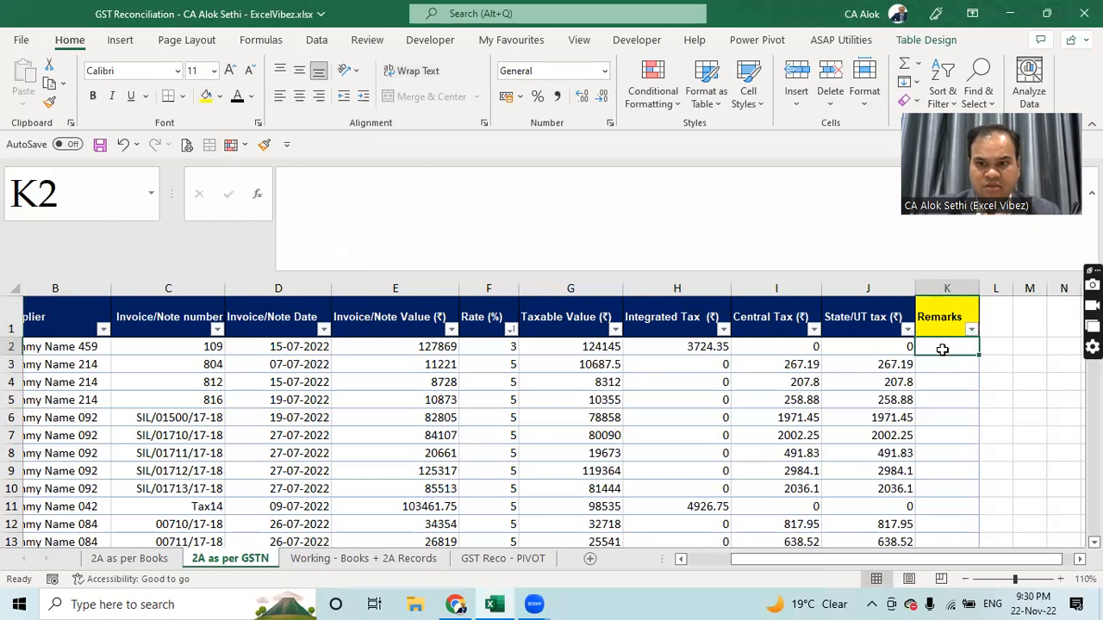
{"action": "key", "text": "ctrl+s"}
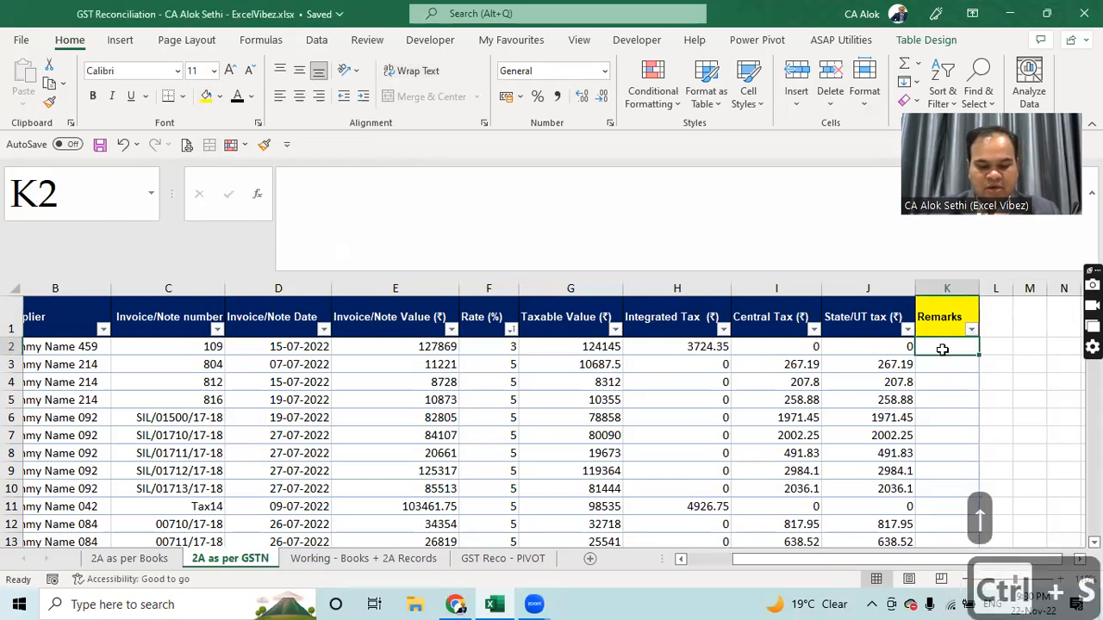
Step: Enter GSTN in the Remarks column for the first record in K2 and the last record in K110
{"action": "type", "text": "GSTN"}
{"action": "key", "text": "Return"}
{"action": "key", "text": "Up"}
{"action": "key", "text": "Left"}
{"action": "key", "text": "ctrl+Down"}
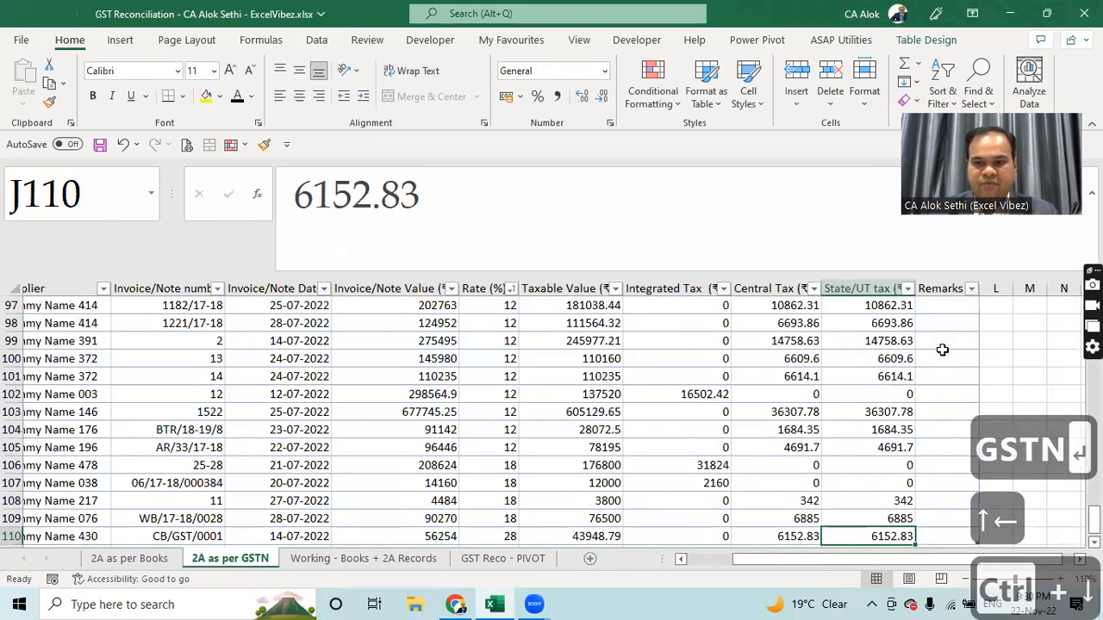
{"action": "key", "text": "Right"}
{"action": "type", "text": "GstN"}
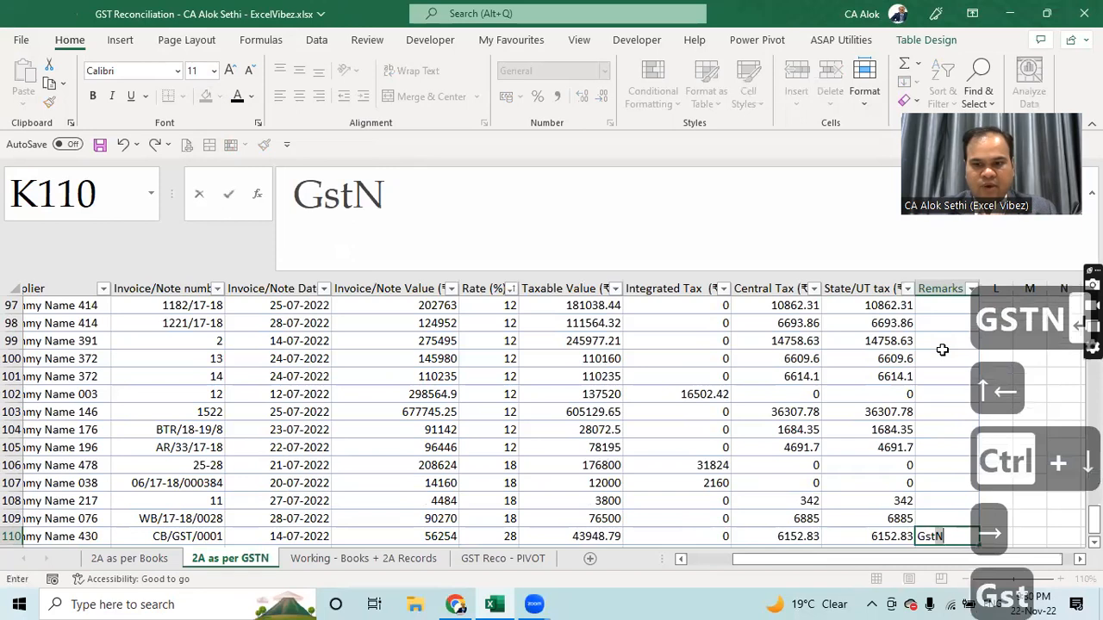
{"action": "key", "text": "BackSpace"}
{"action": "key", "text": "BackSpace"}
{"action": "key", "text": "Caps_Lock"}
{"action": "type", "text": "STN"}
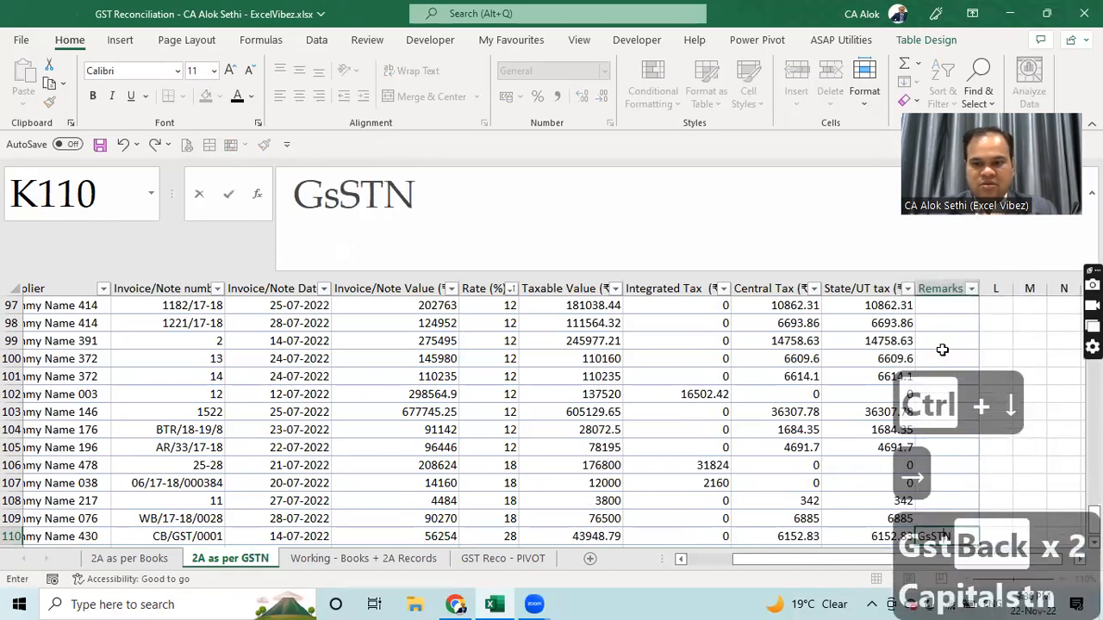
{"action": "key", "text": "BackSpace"}
{"action": "key", "text": "BackSpace"}
{"action": "key", "text": "BackSpace"}
{"action": "key", "text": "BackSpace"}
{"action": "type", "text": "STN"}
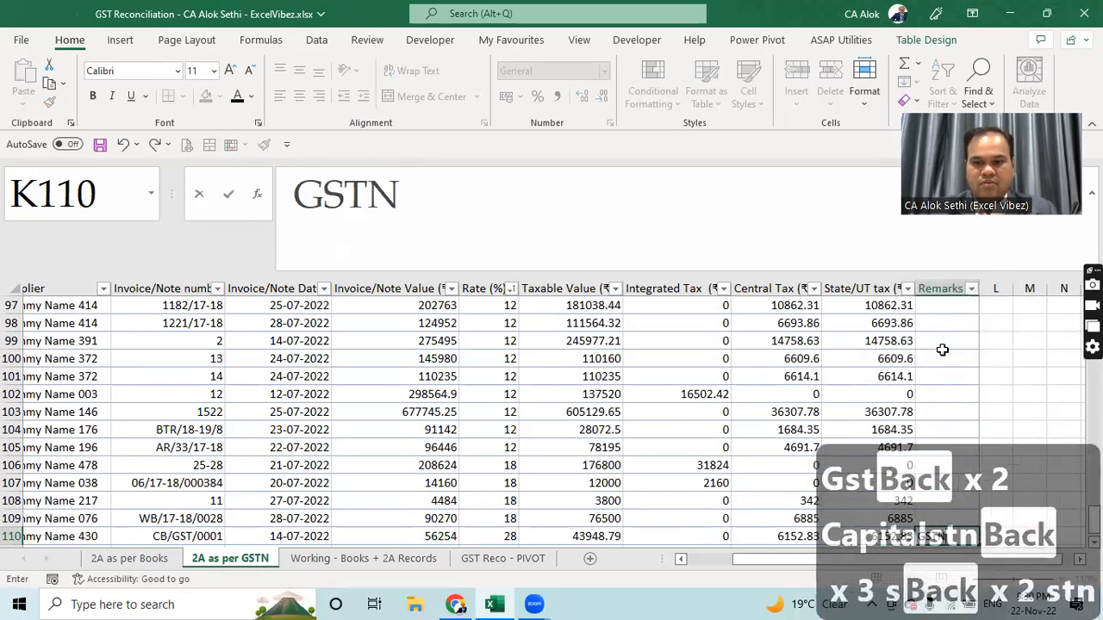
{"action": "key", "text": "Return"}
Step: Fill the Remarks column with GSTN for every record from K2 to K110 and return to the heading in K1
{"action": "key", "text": "Up"}
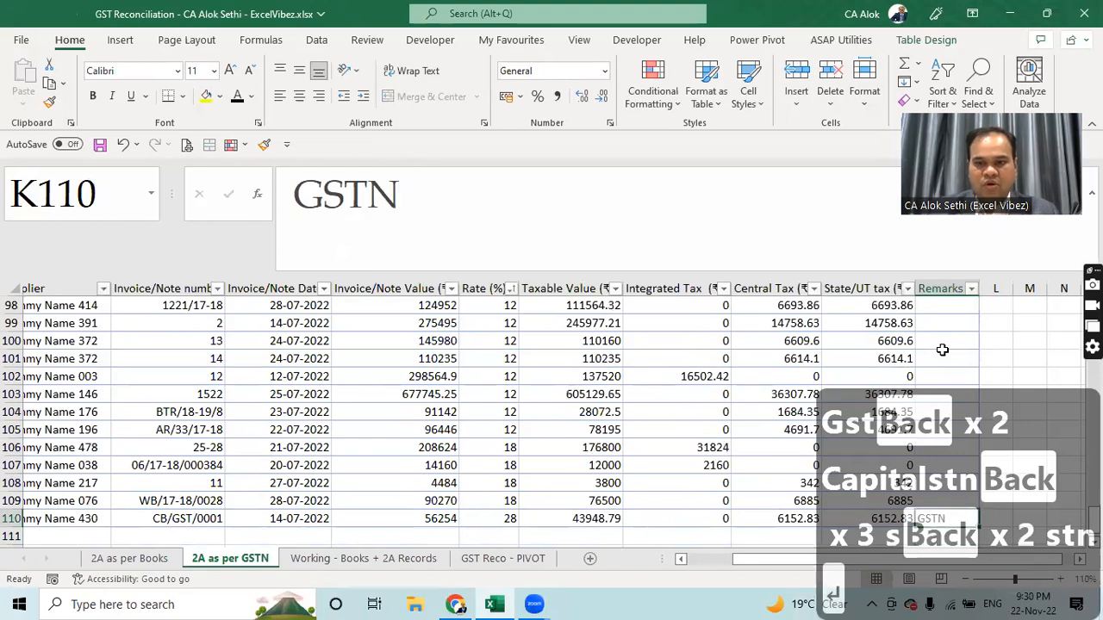
{"action": "key", "text": "ctrl+shift+Up"}
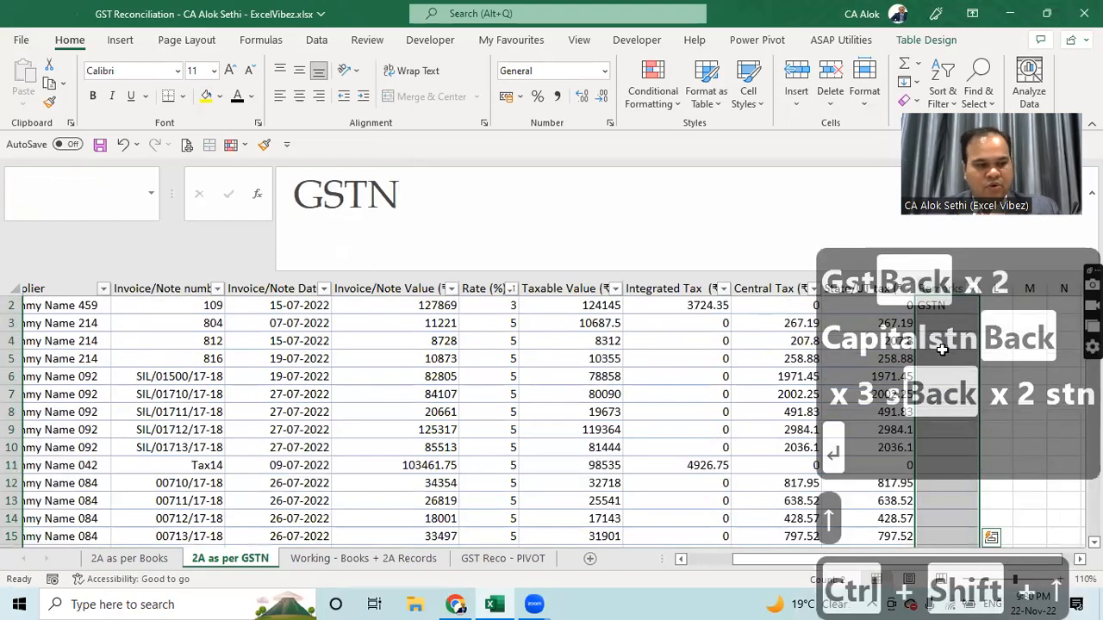
{"action": "key", "text": "ctrl+d"}
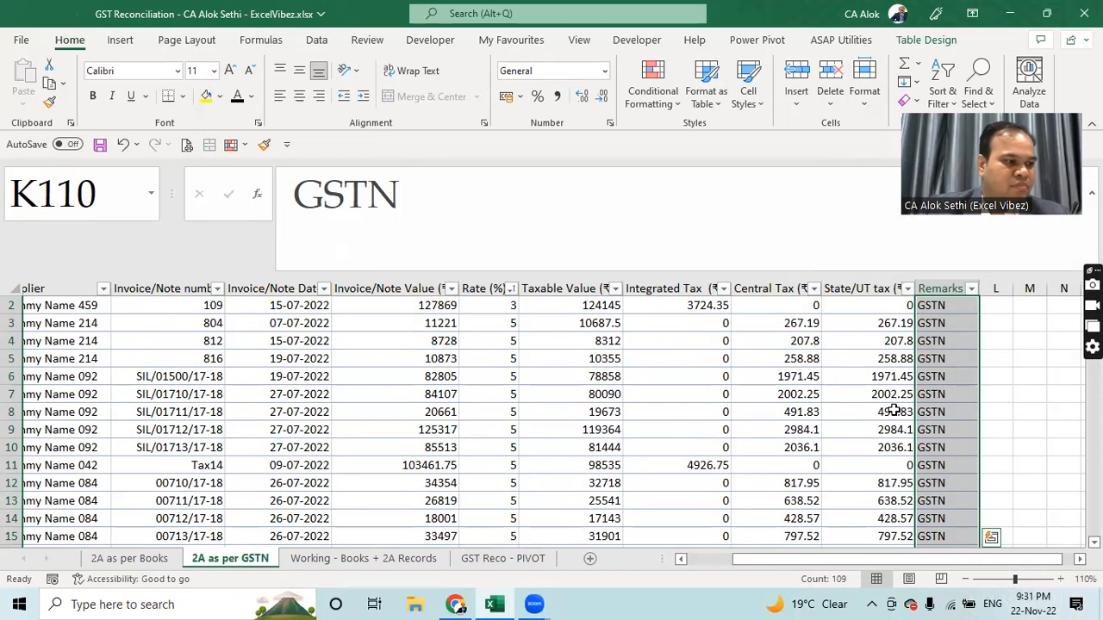
{"action": "left_click", "coordinate": [1049, 398]}
{"action": "left_click", "coordinate": [942, 326]}
{"action": "key", "text": "Up"}
{"action": "key", "text": "Up"}
{"action": "key", "text": "Up"}
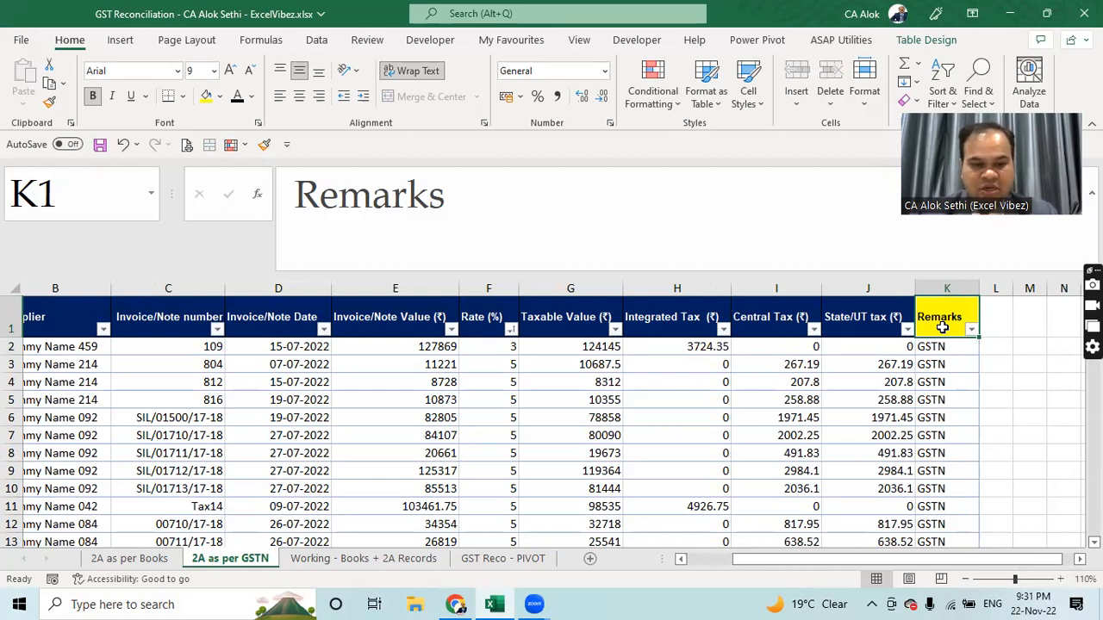
Step: Review the Working - Books + 2A Records and GST Reco - PIVOT sheets and return to the 2A as per Books sheet
{"action": "left_click", "coordinate": [317, 560]}
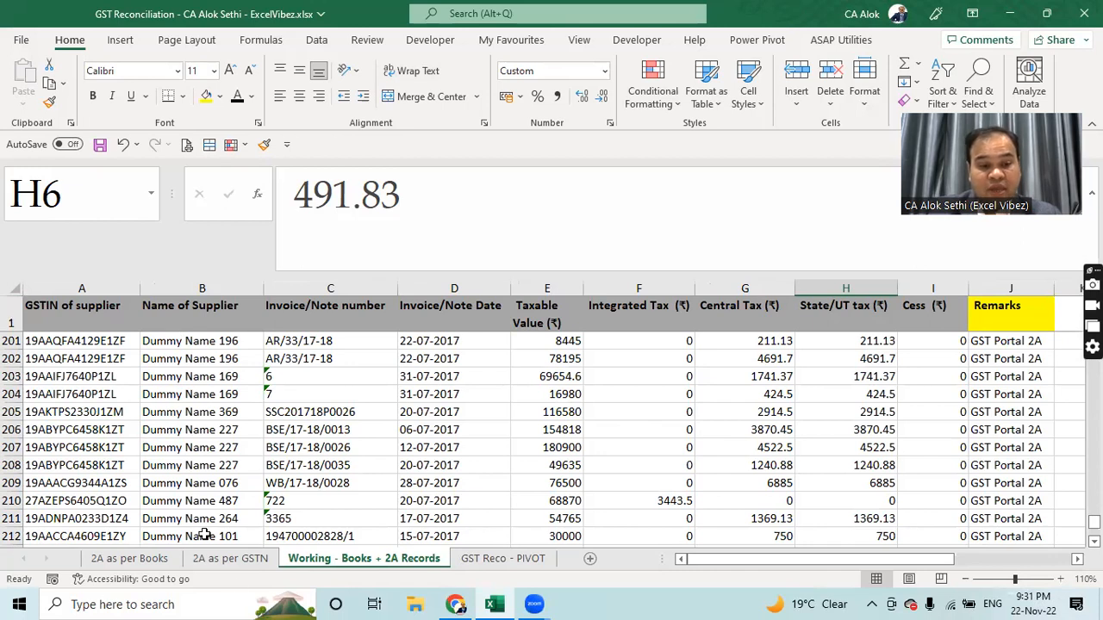
{"action": "left_click", "coordinate": [485, 558]}
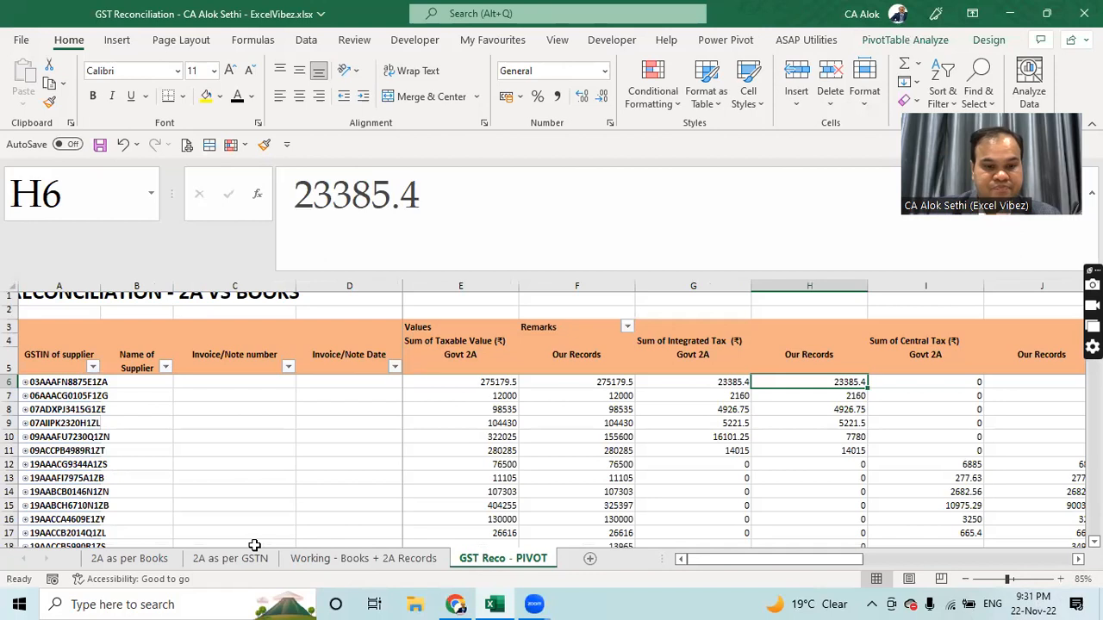
{"action": "left_click", "coordinate": [132, 560]}
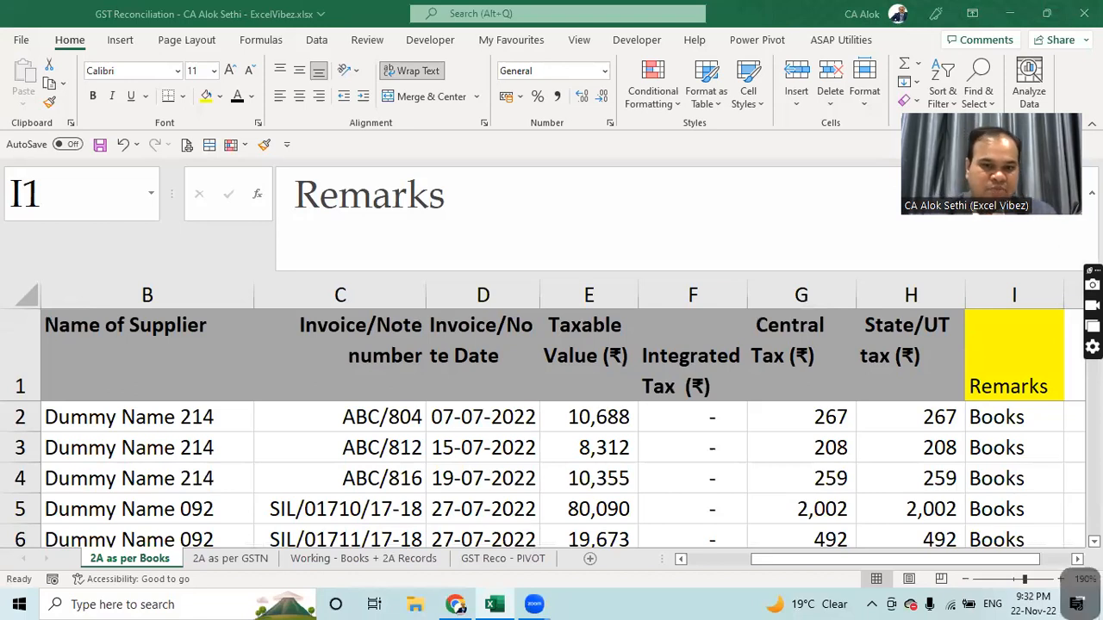
{"action": "key", "text": "BackSpace"}
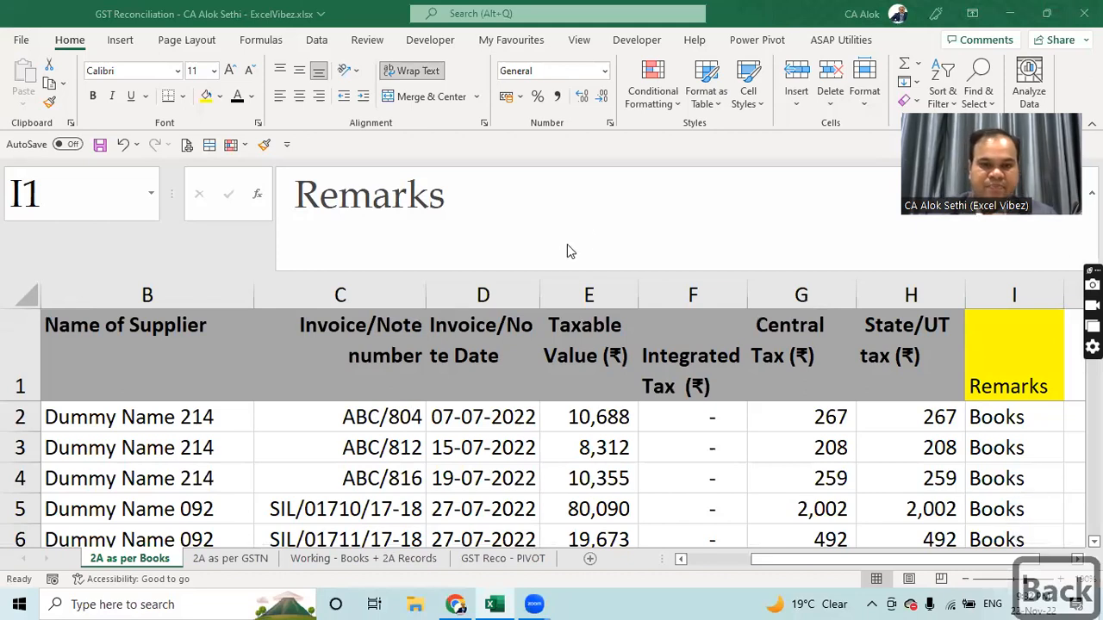
Step: Insert a new sheet after 2A as per Books and name it POWERQUERY
{"action": "left_click", "coordinate": [589, 554]}
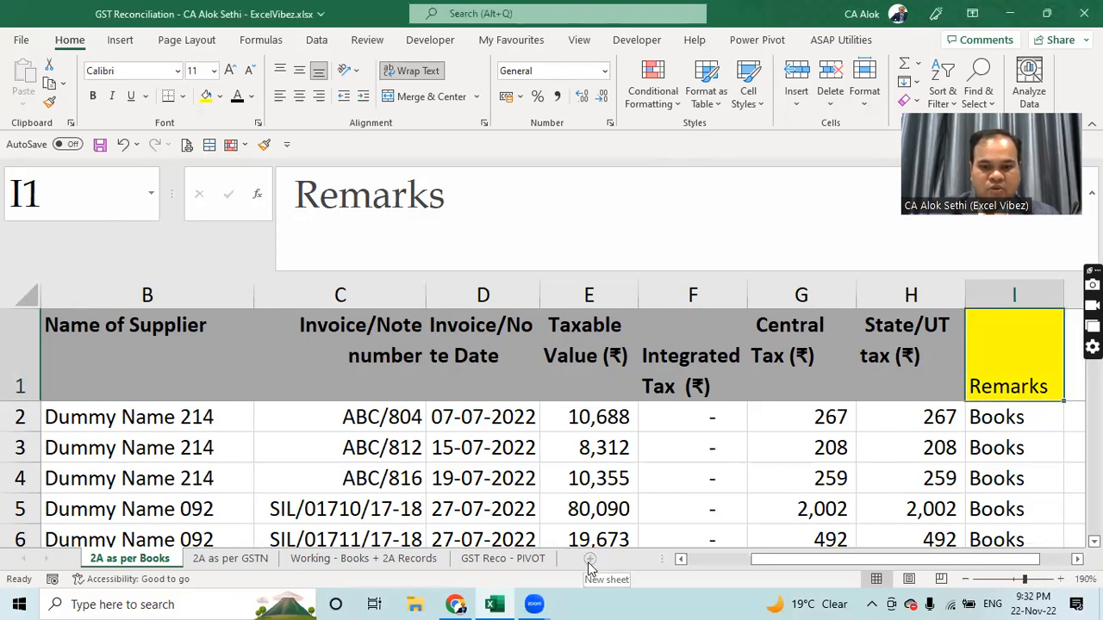
{"action": "left_click", "coordinate": [587, 556]}
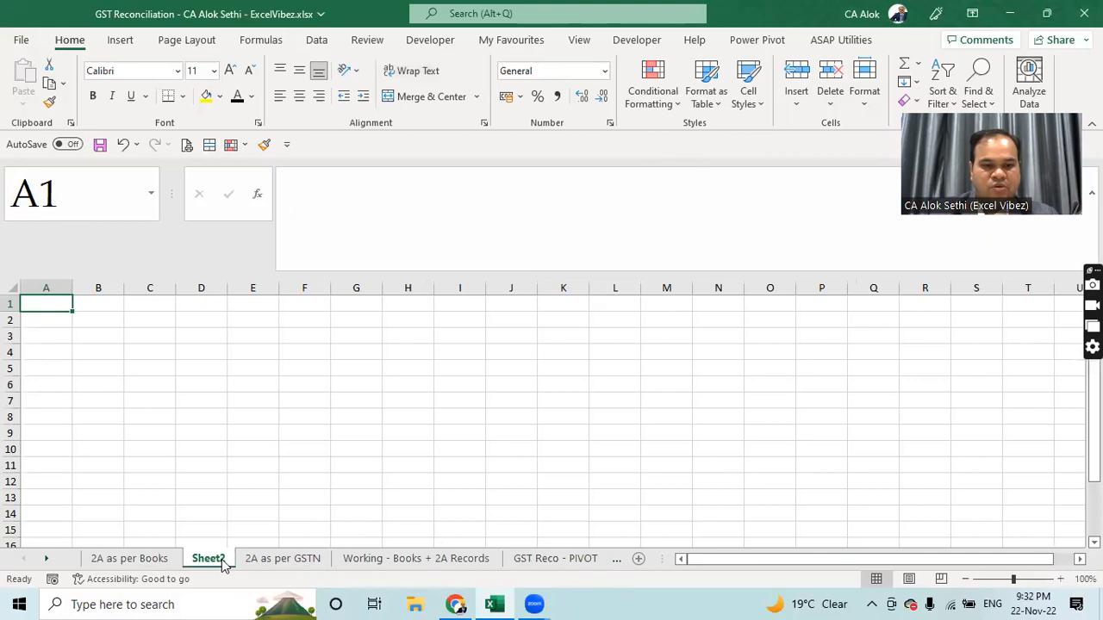
{"action": "double_click", "coordinate": [210, 558]}
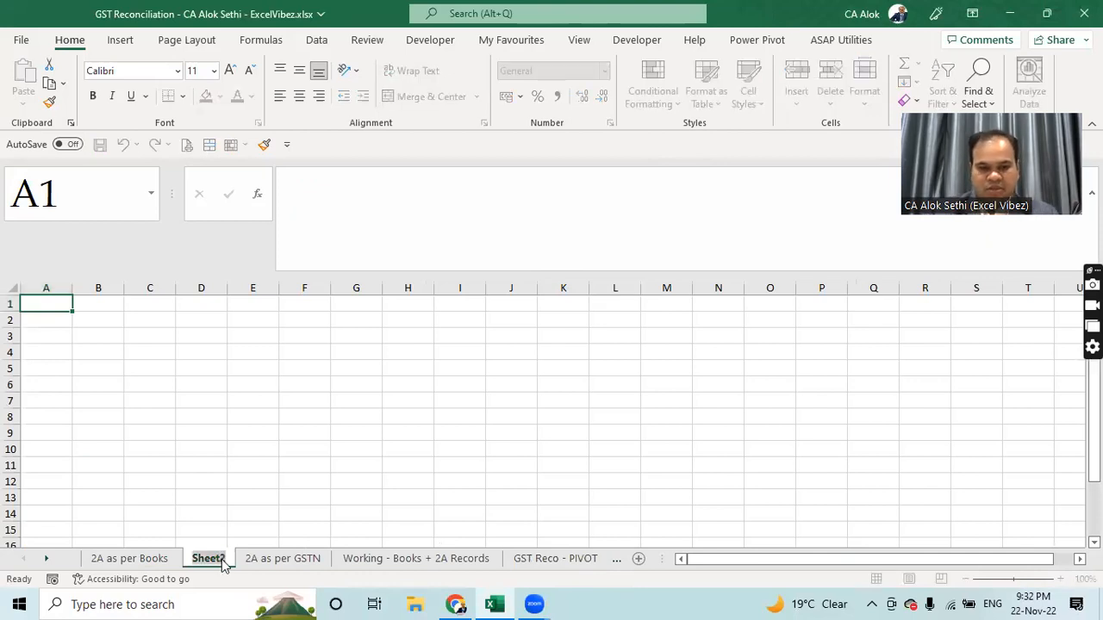
{"action": "type", "text": "pOWER"}
{"action": "key", "text": "BackSpace"}
{"action": "key", "text": "BackSpace"}
{"action": "key", "text": "BackSpace"}
{"action": "key", "text": "BackSpace"}
{"action": "key", "text": "BackSpace"}
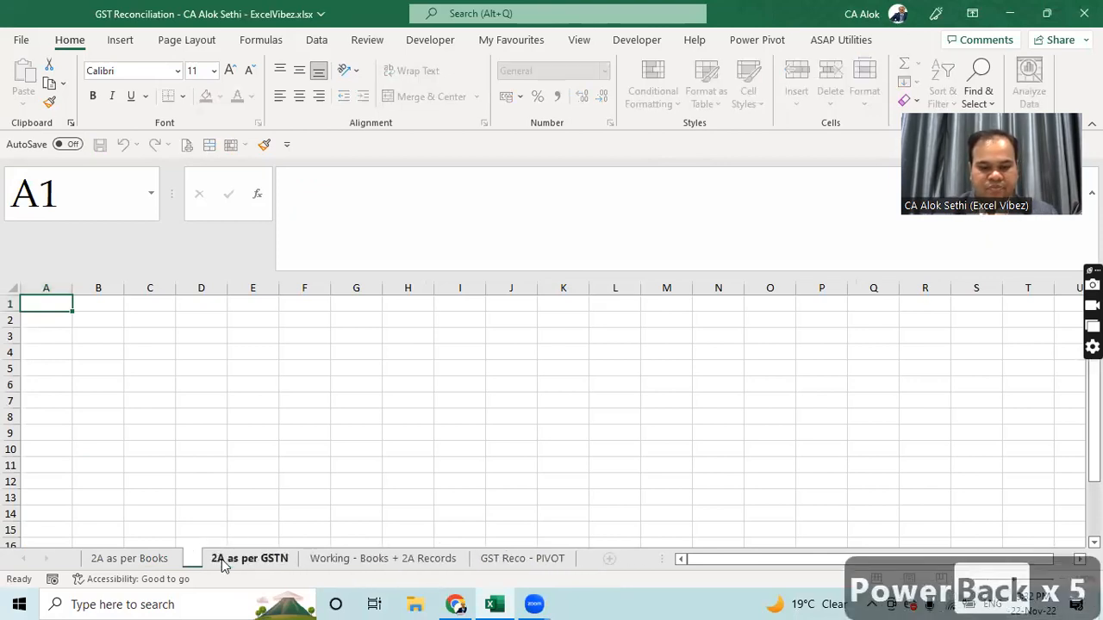
{"action": "type", "text": "POWERQUERY"}
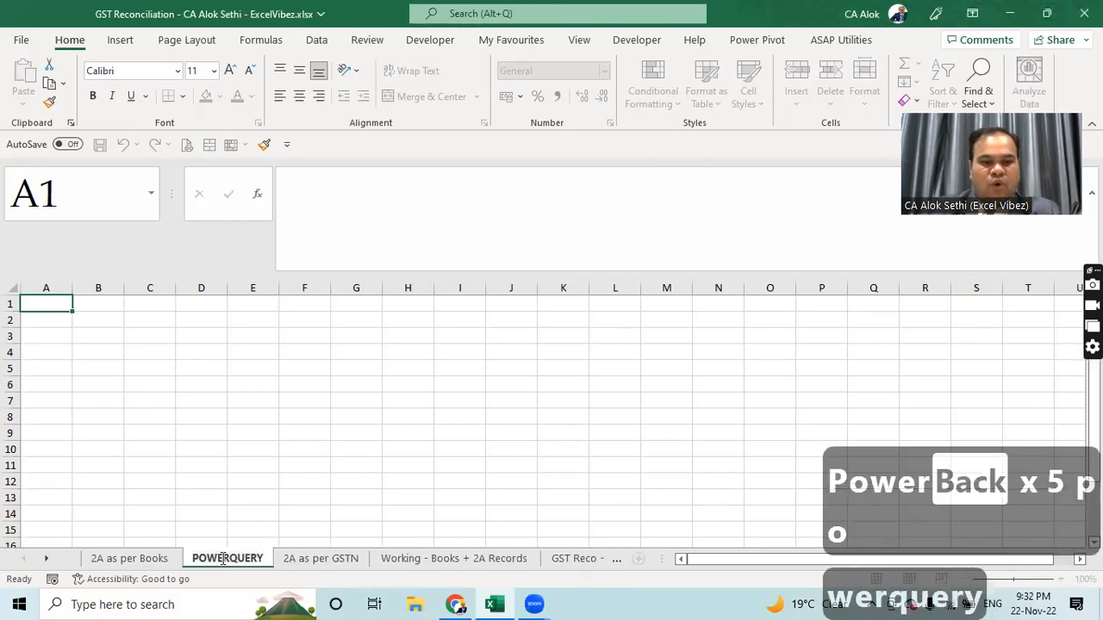
{"action": "left_click", "coordinate": [212, 494]}
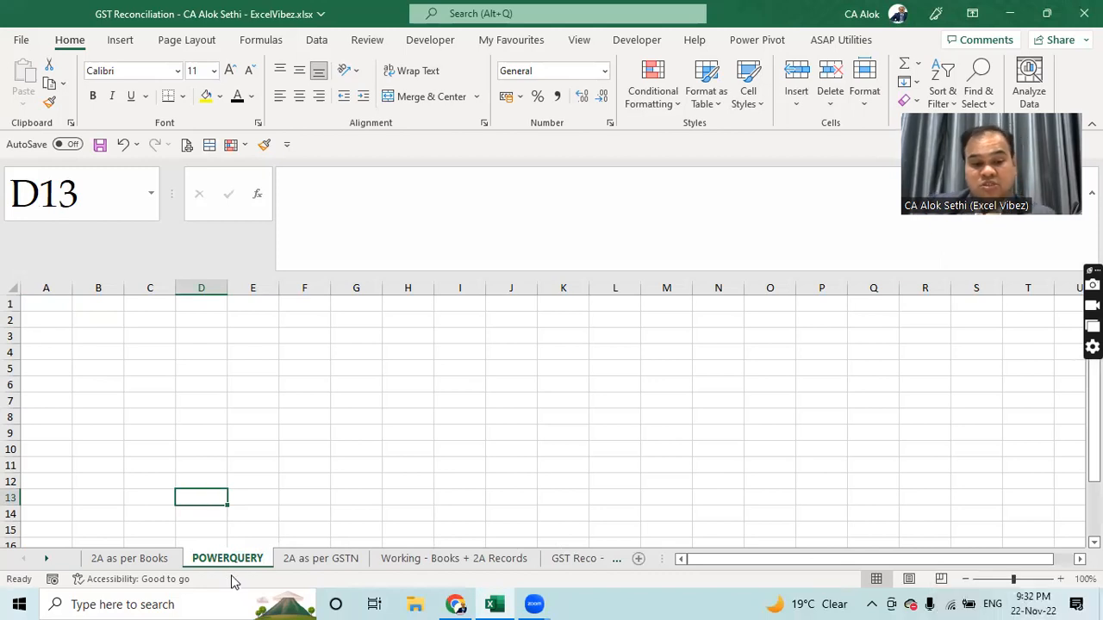
Step: Review the source data on the 2A as per Books and 2A as per GSTN sheets
{"action": "left_click", "coordinate": [153, 559]}
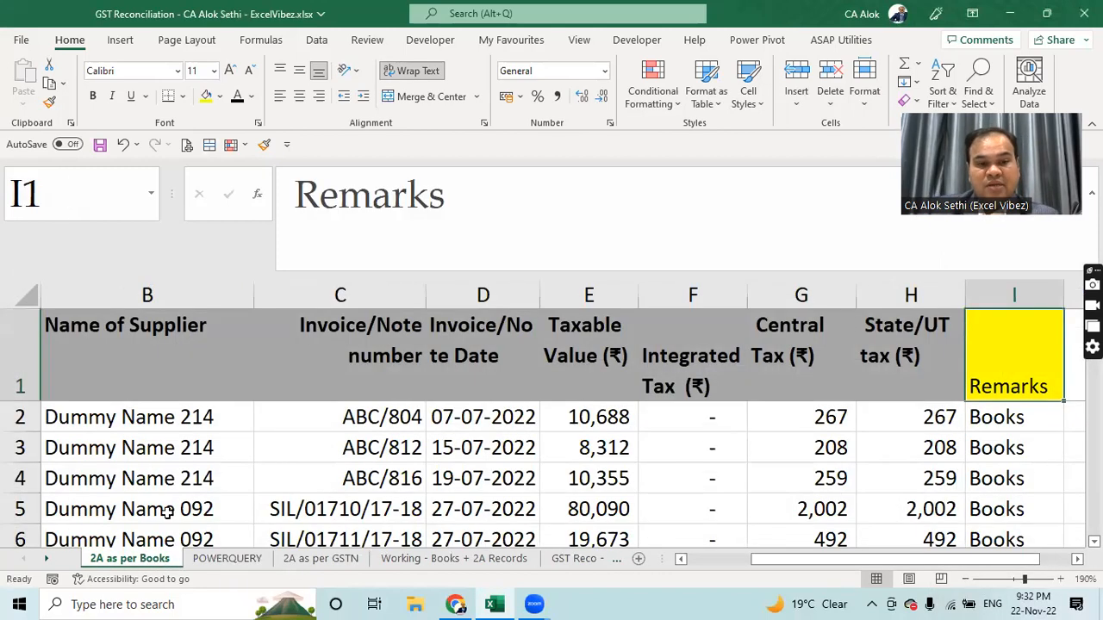
{"action": "left_click", "coordinate": [234, 559]}
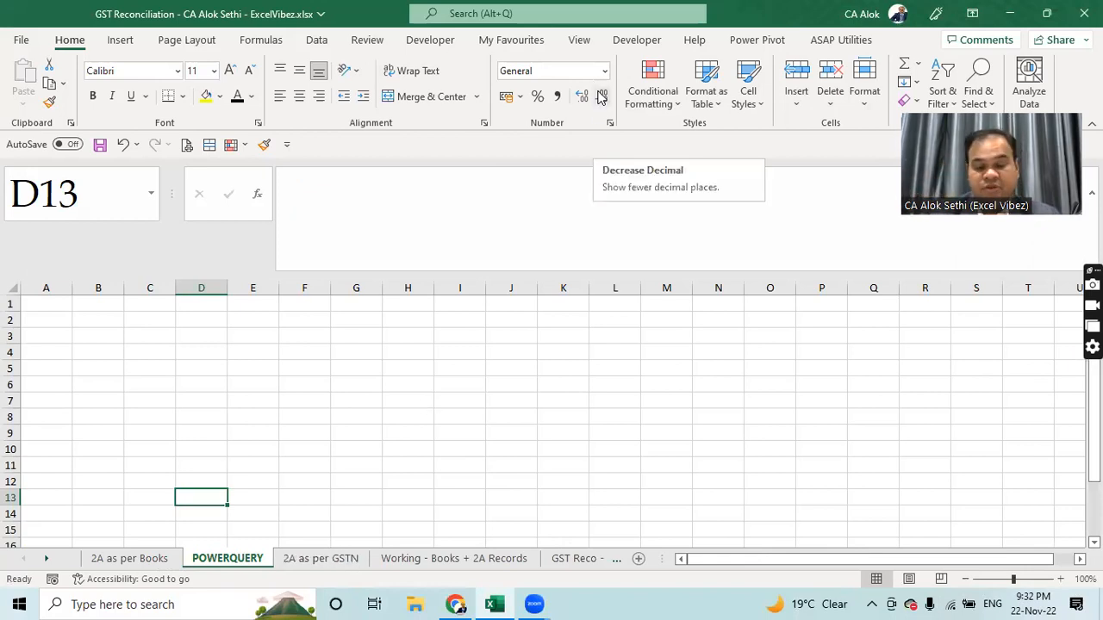
{"action": "left_click", "coordinate": [348, 566]}
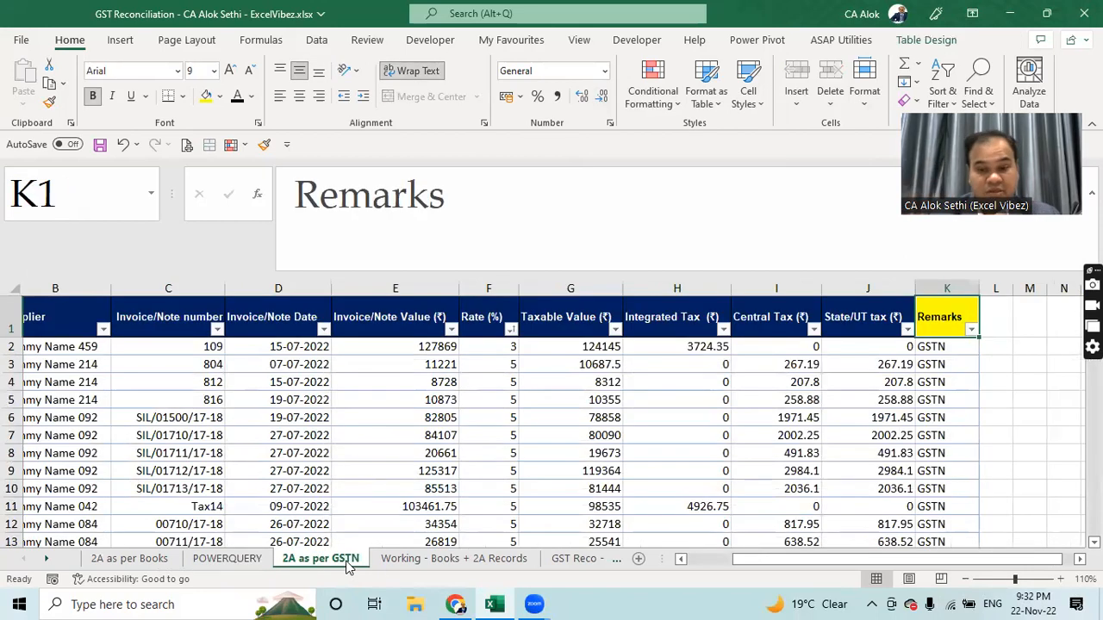
{"action": "left_click_drag", "start_coordinate": [738, 562], "coordinate": [689, 563]}
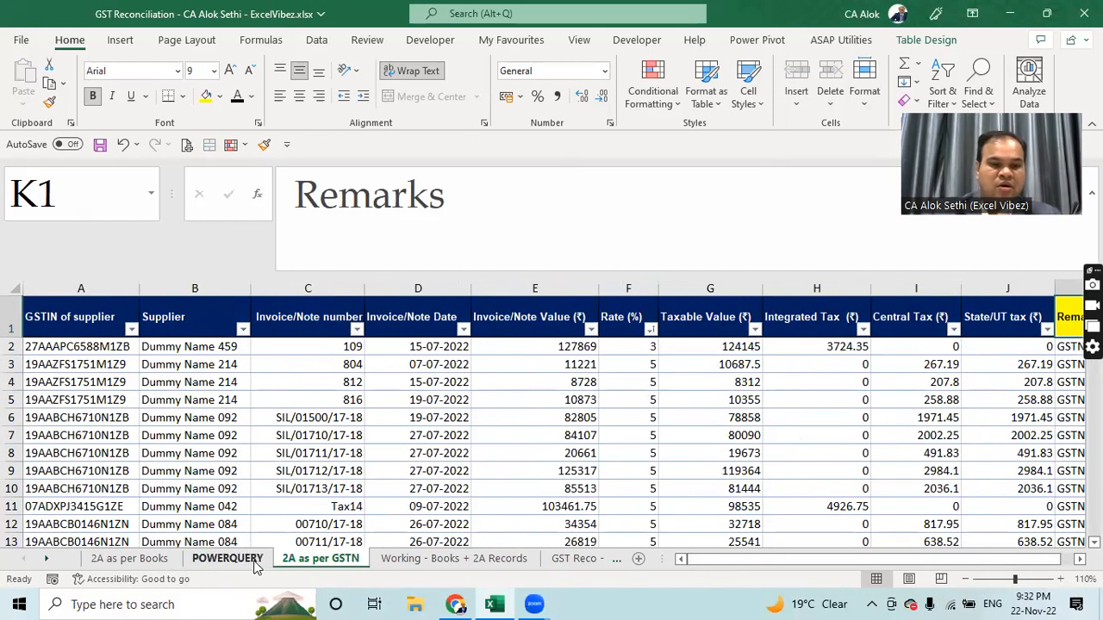
Step: Switch to the POWERQUERY sheet, collapse the formula bar and select cell A1
{"action": "left_click", "coordinate": [227, 558]}
{"action": "left_click", "coordinate": [153, 422]}
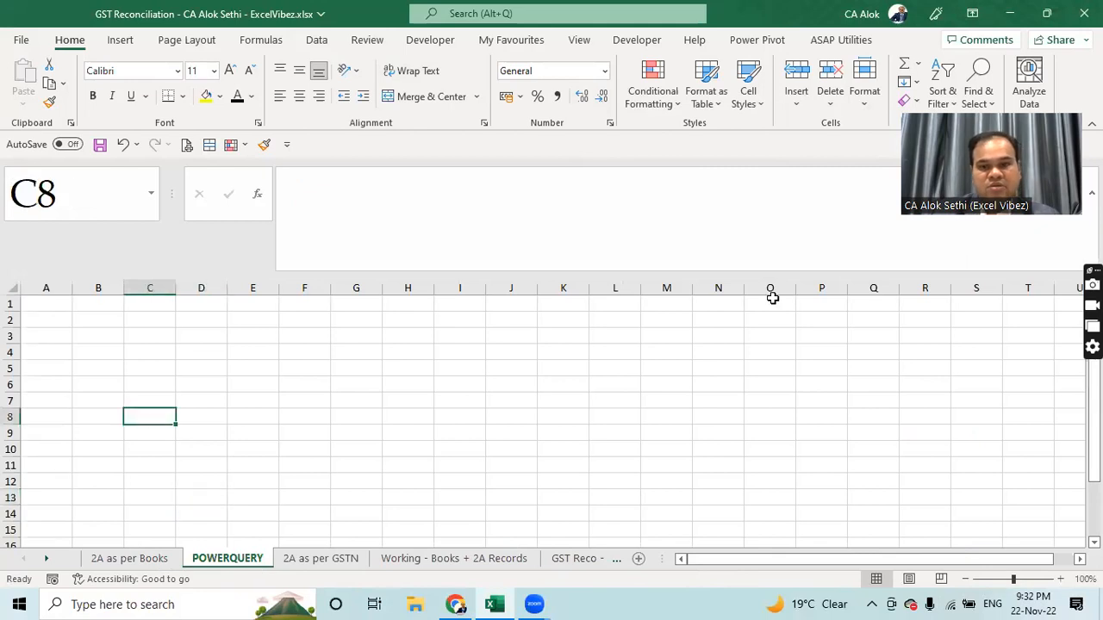
{"action": "left_click", "coordinate": [1091, 193]}
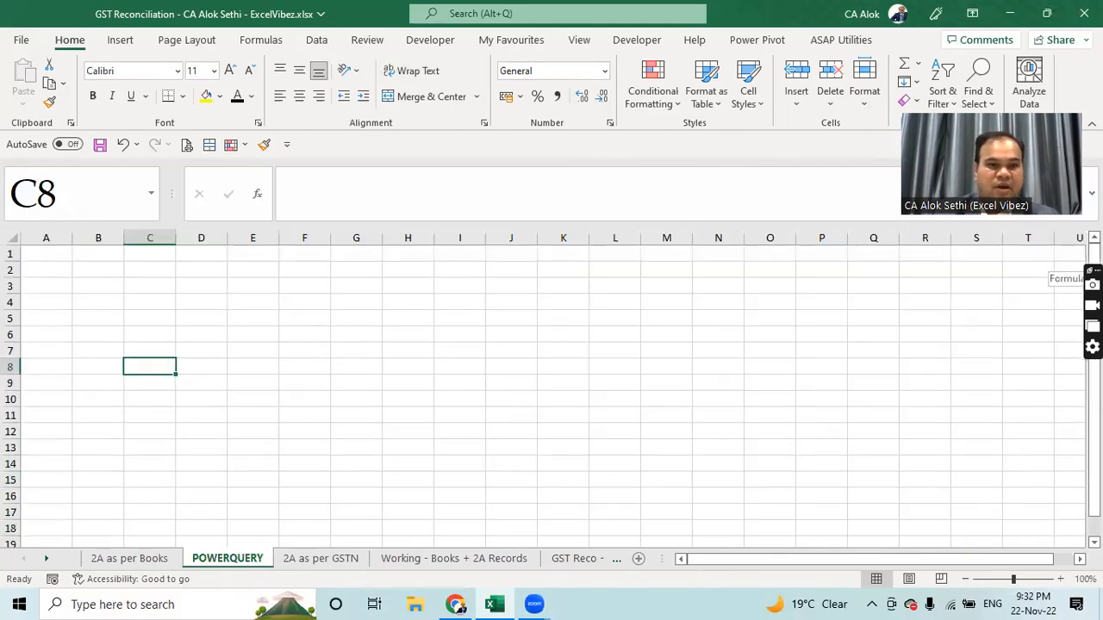
{"action": "left_click", "coordinate": [63, 249]}
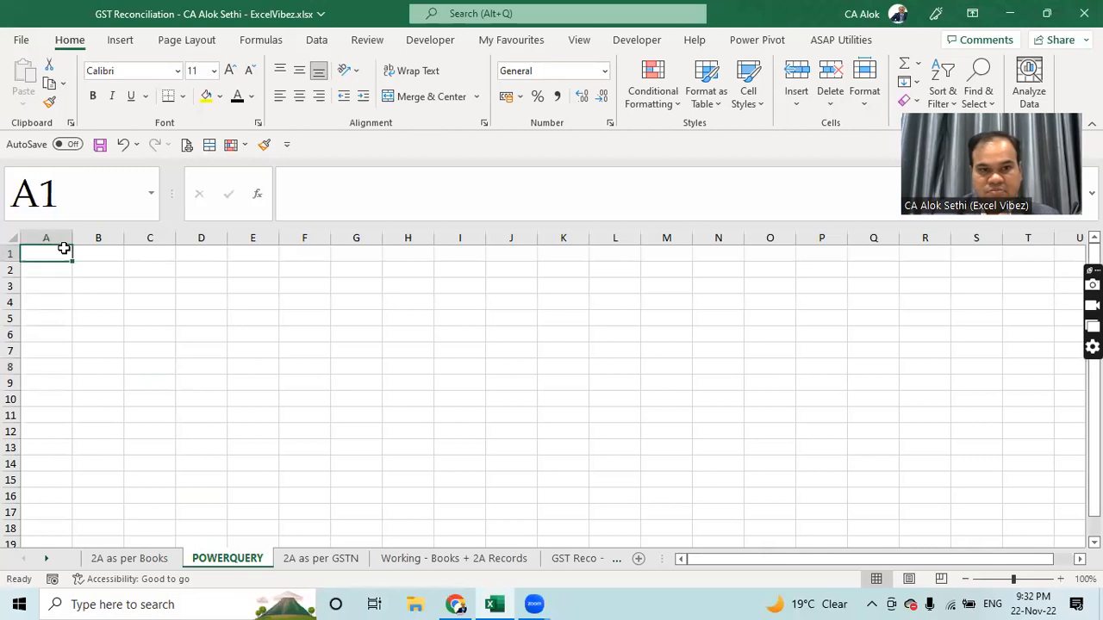
{"action": "left_click", "coordinate": [321, 44]}
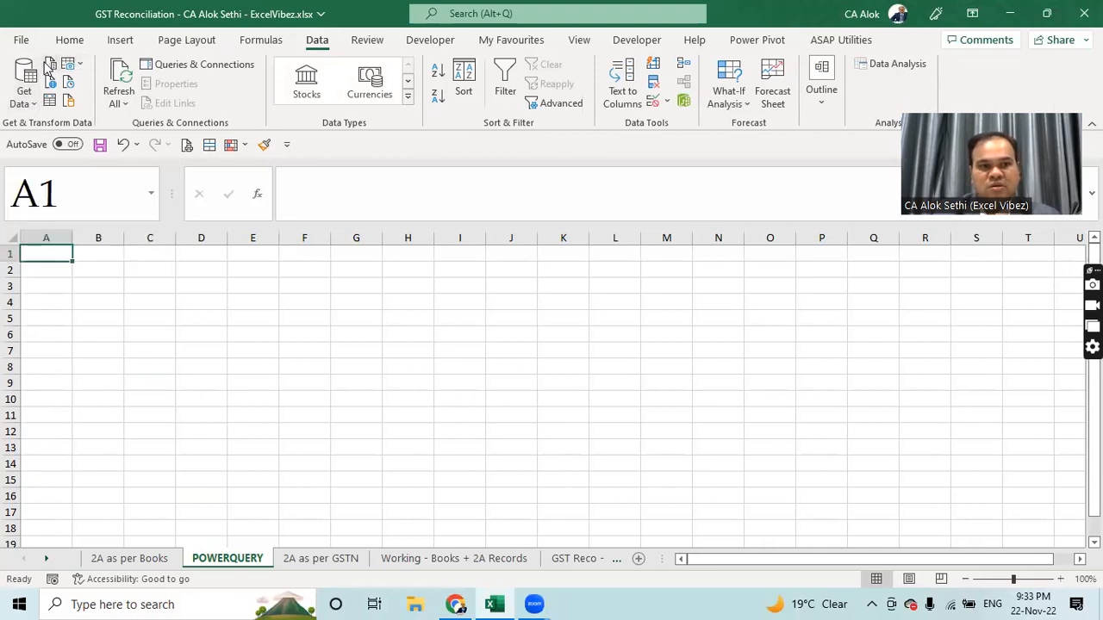
{"action": "left_click", "coordinate": [20, 100]}
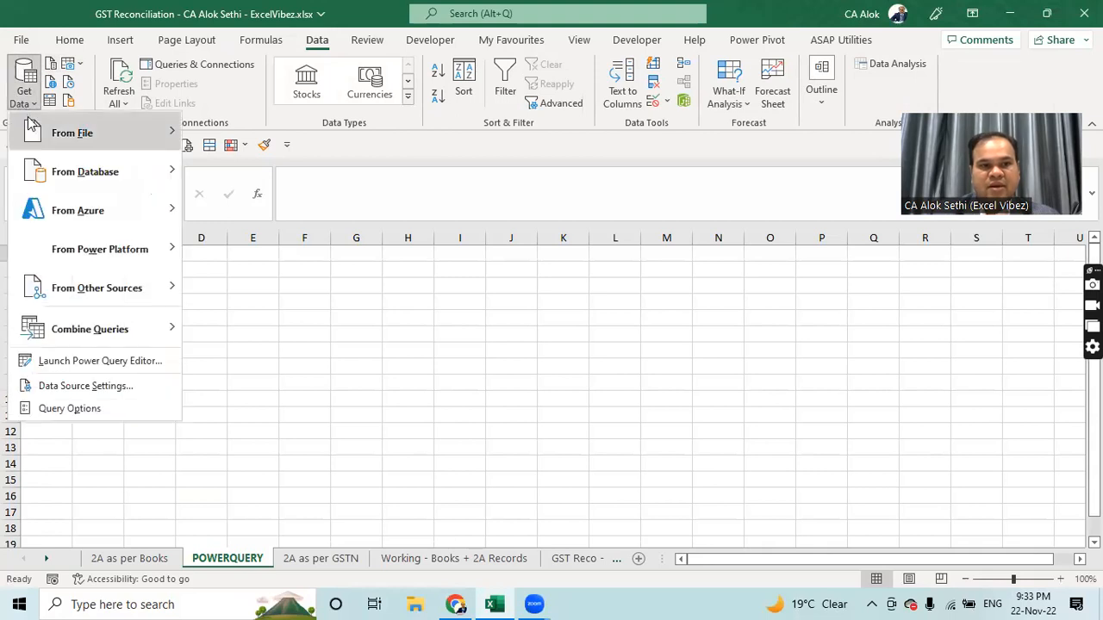
{"action": "mouse_move", "coordinate": [34, 129]}
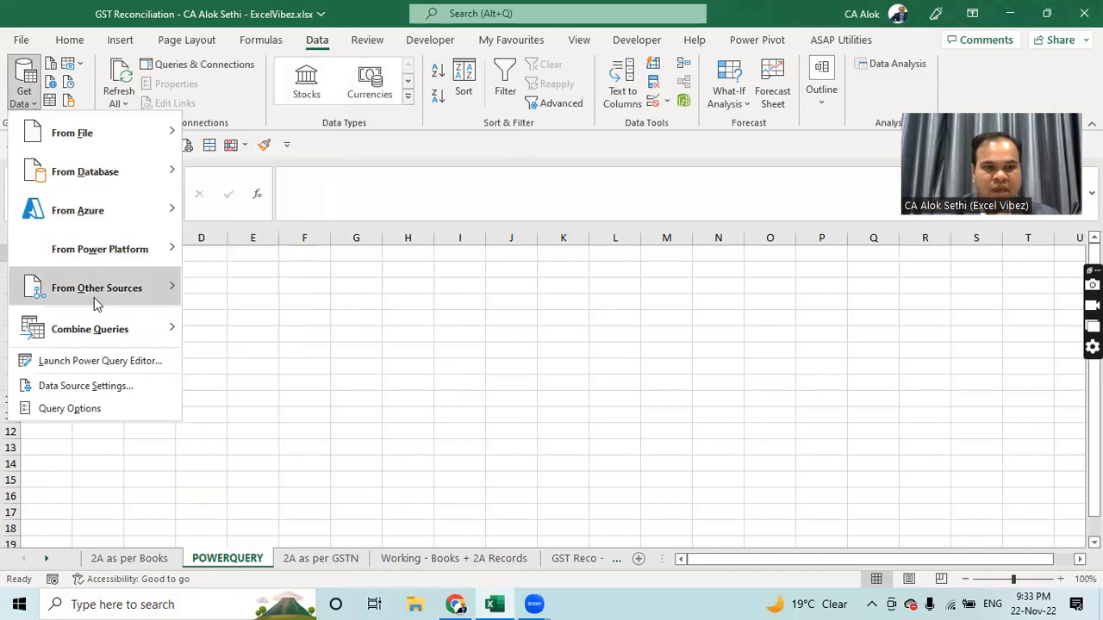
{"action": "mouse_move", "coordinate": [96, 303]}
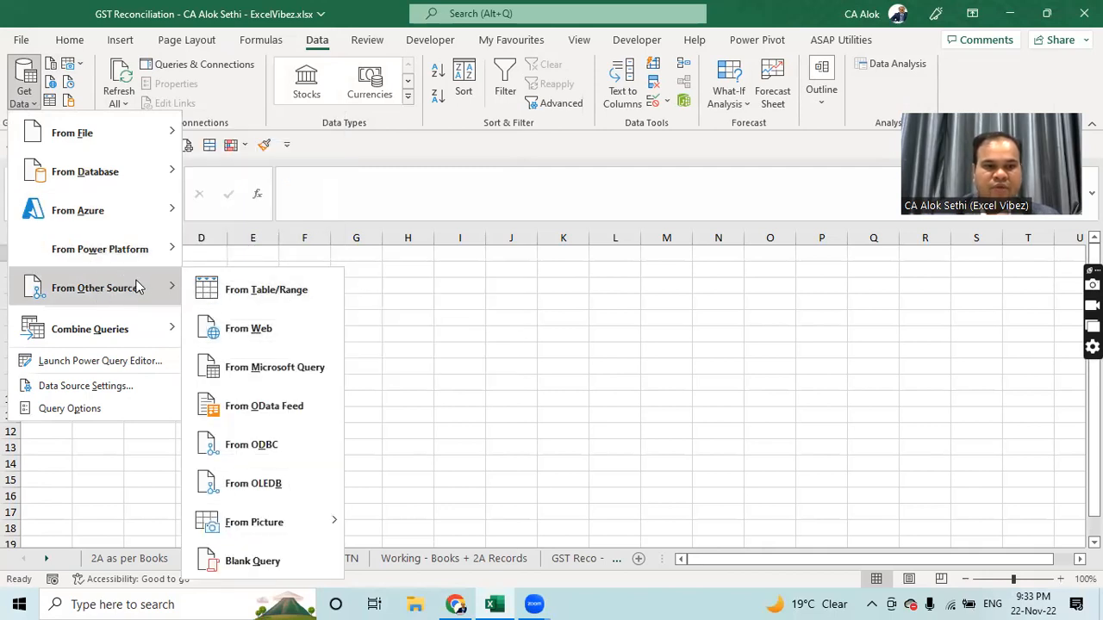
{"action": "left_click", "coordinate": [442, 284]}
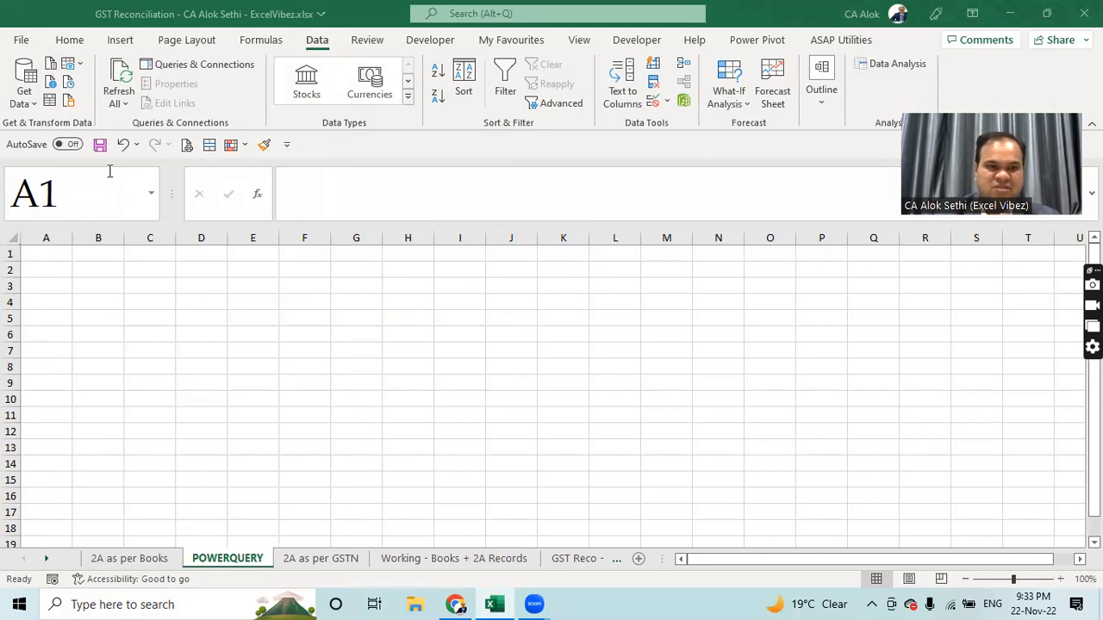
{"action": "left_click", "coordinate": [31, 107]}
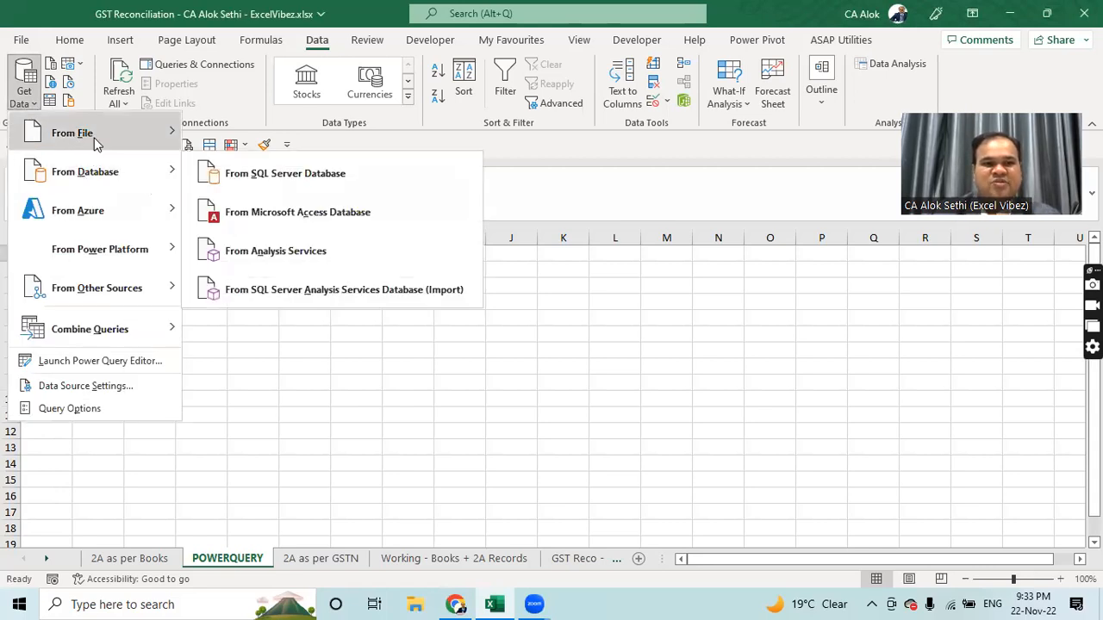
{"action": "mouse_move", "coordinate": [95, 142]}
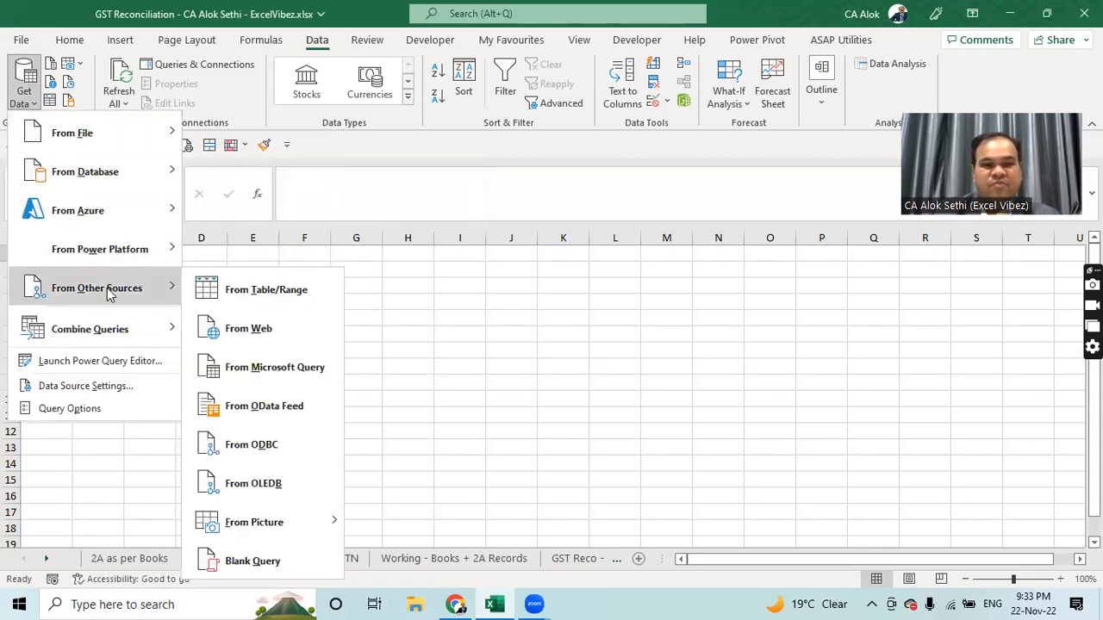
{"action": "left_click", "coordinate": [225, 297]}
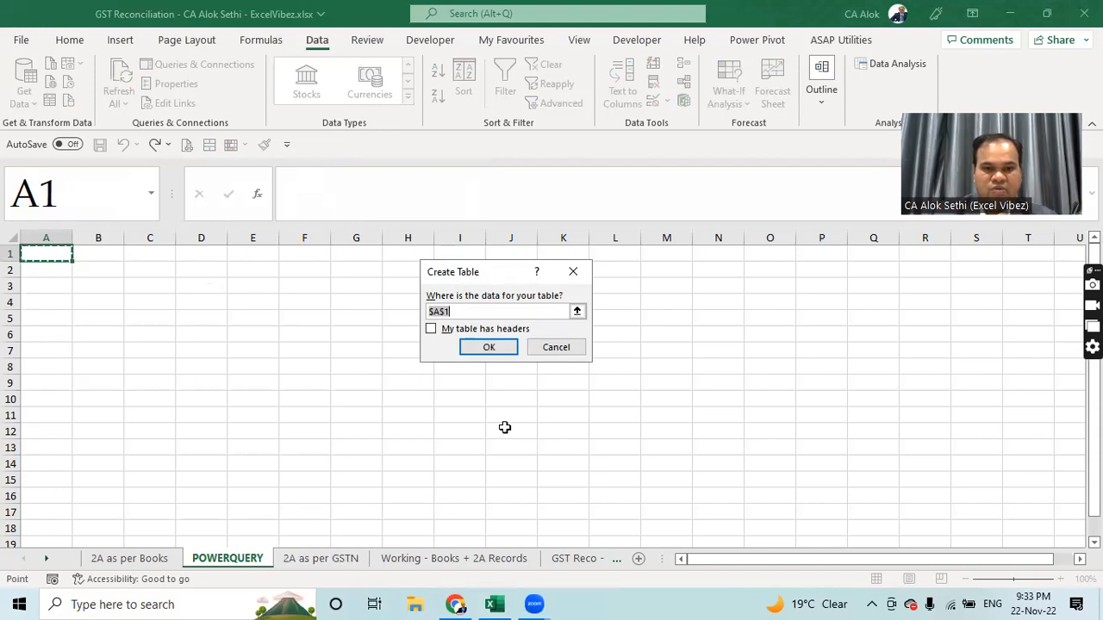
{"action": "left_click", "coordinate": [556, 347]}
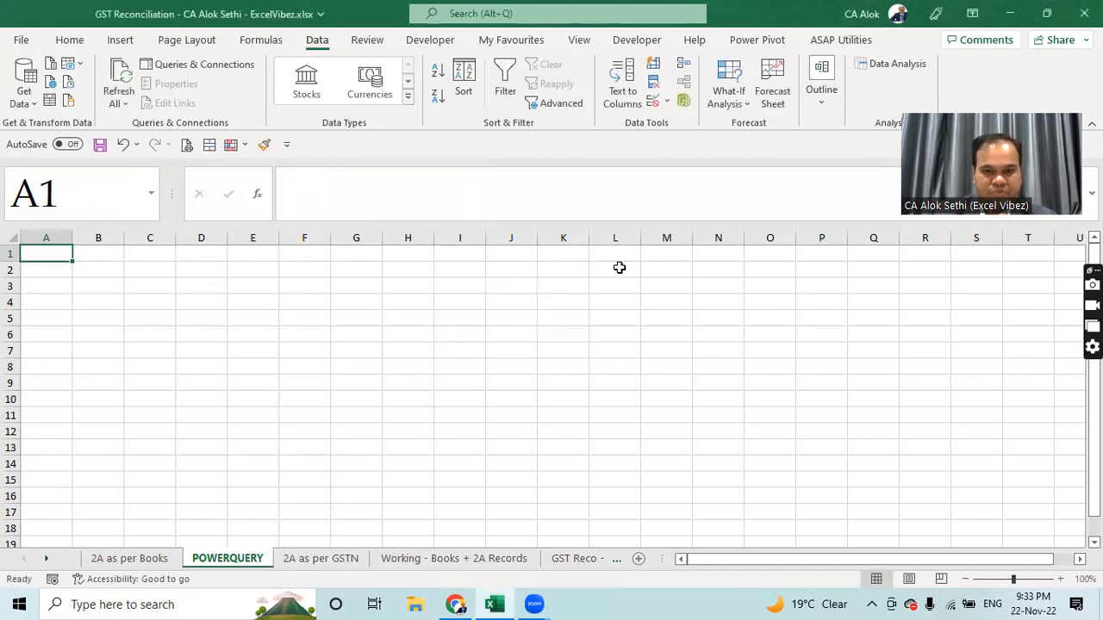
Step: Review the full heading rows on the 2A as per GSTN and 2A as per Books sheets
{"action": "left_click", "coordinate": [307, 562]}
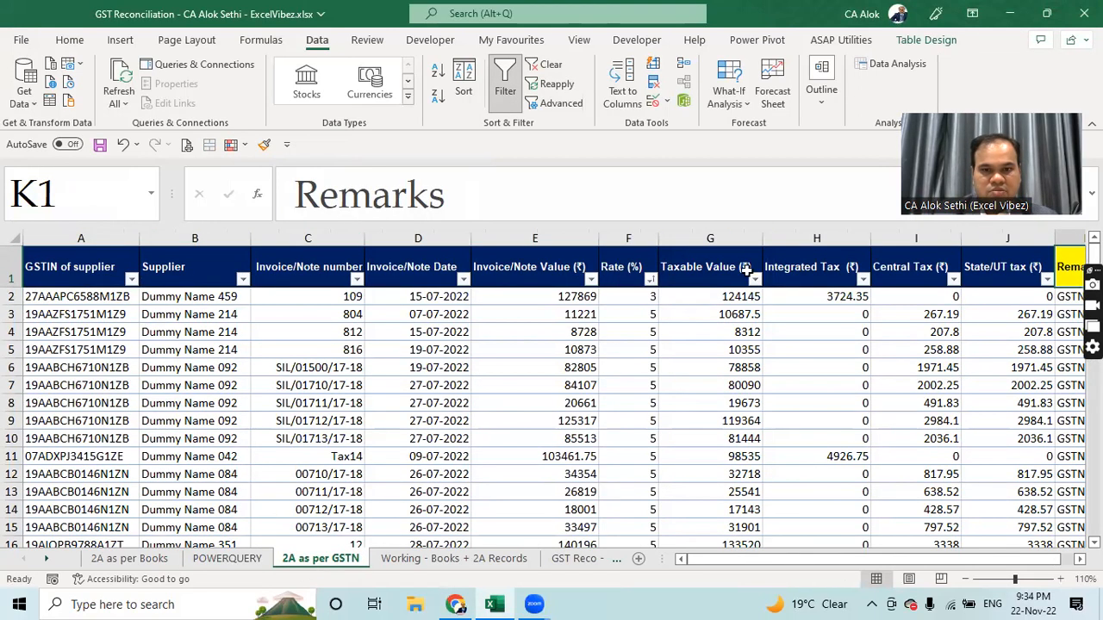
{"action": "left_click_drag", "start_coordinate": [1030, 273], "coordinate": [896, 311]}
{"action": "left_click", "coordinate": [129, 559]}
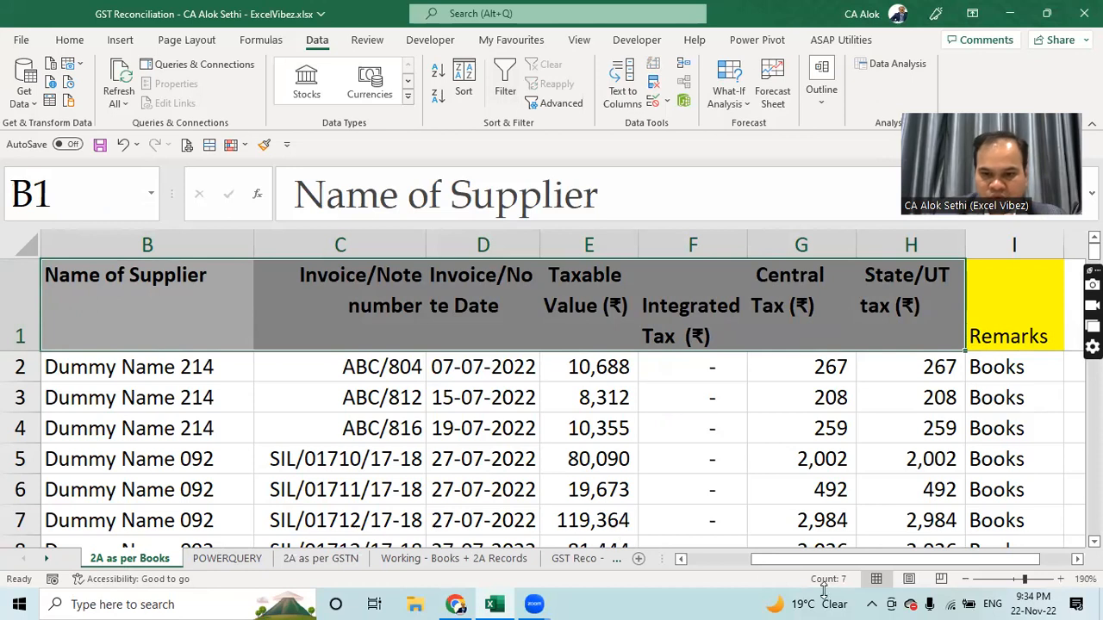
{"action": "left_click_drag", "start_coordinate": [788, 560], "coordinate": [724, 565]}
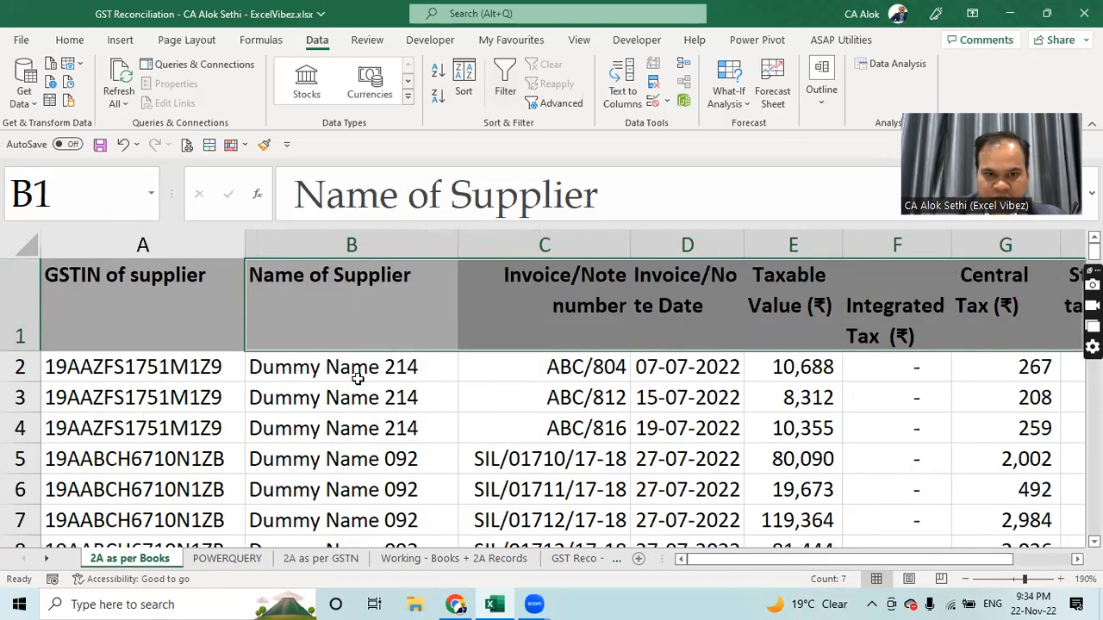
{"action": "left_click_drag", "start_coordinate": [98, 276], "coordinate": [1077, 287]}
{"action": "left_click_drag", "start_coordinate": [916, 560], "coordinate": [977, 559]}
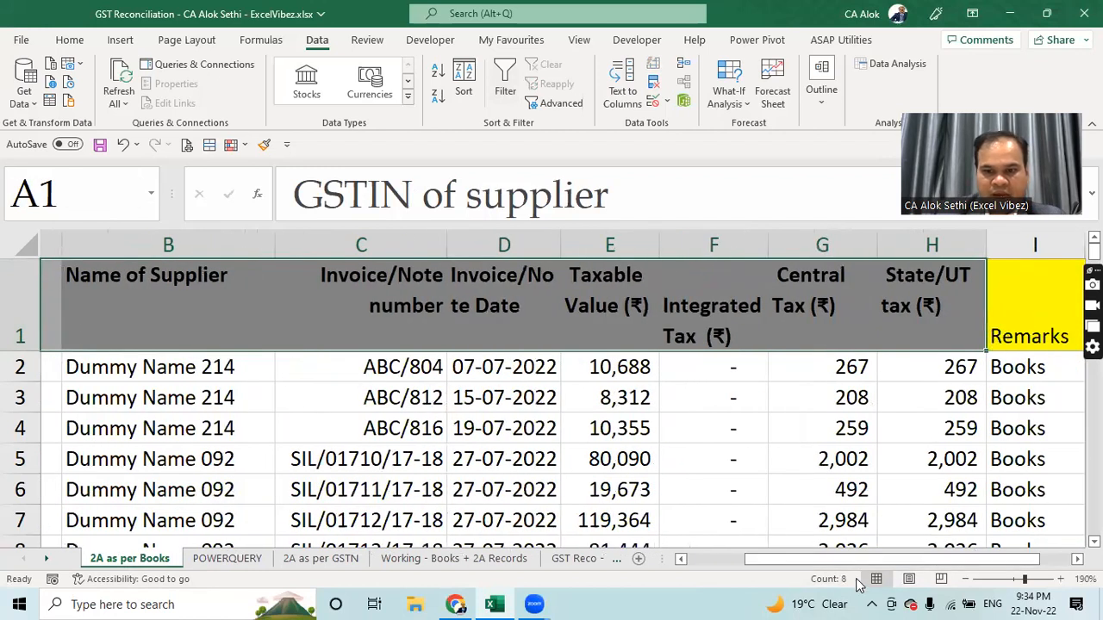
Step: Compare the column order on both 2A sheets heading by heading, from GSTIN of supplier through Invoice/Note Value
{"action": "left_click", "coordinate": [315, 559]}
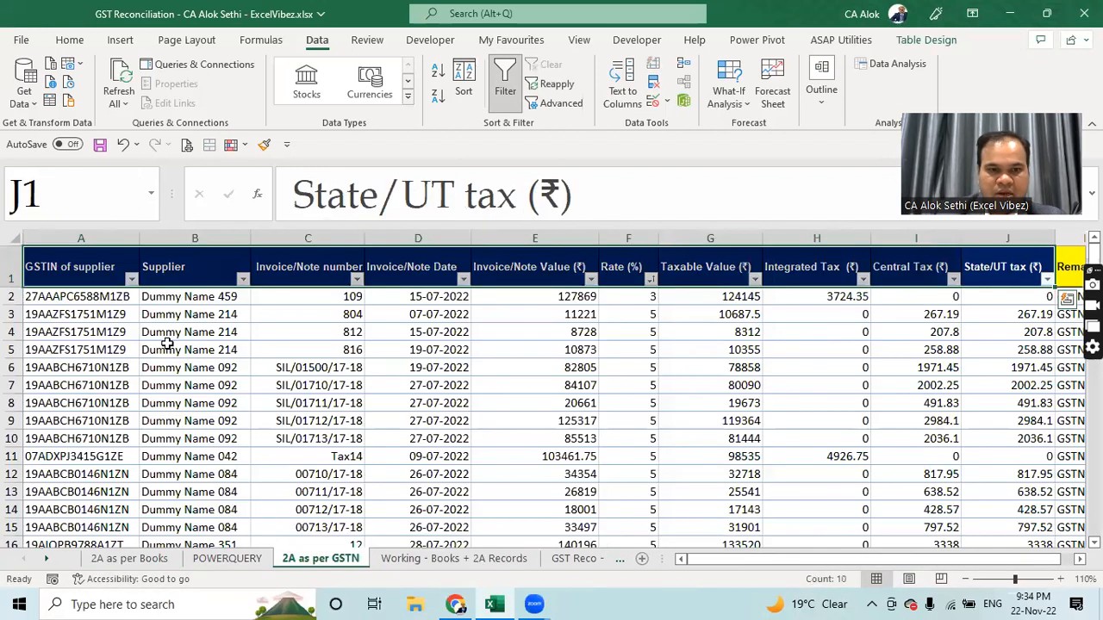
{"action": "left_click", "coordinate": [82, 280]}
{"action": "left_click", "coordinate": [208, 281]}
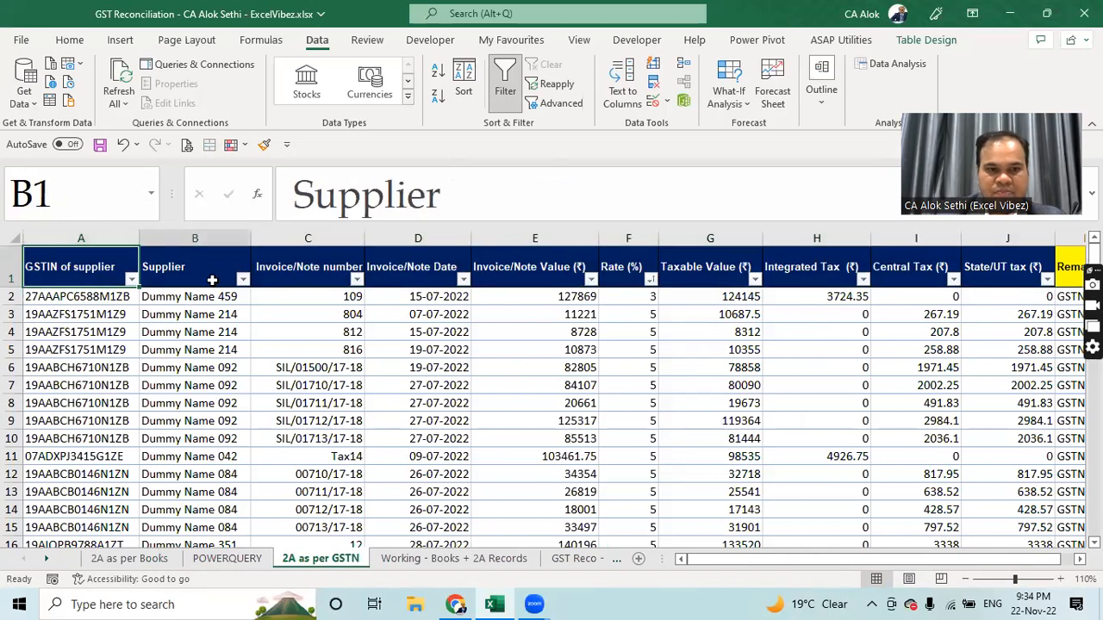
{"action": "left_click", "coordinate": [301, 276]}
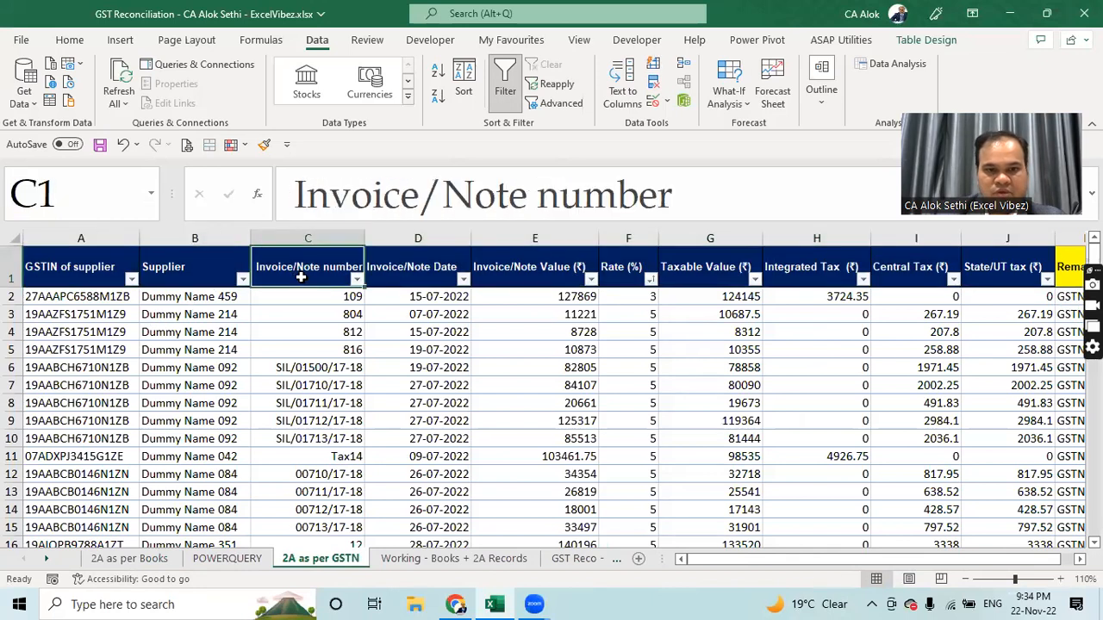
{"action": "left_click", "coordinate": [389, 259]}
{"action": "left_click", "coordinate": [133, 560]}
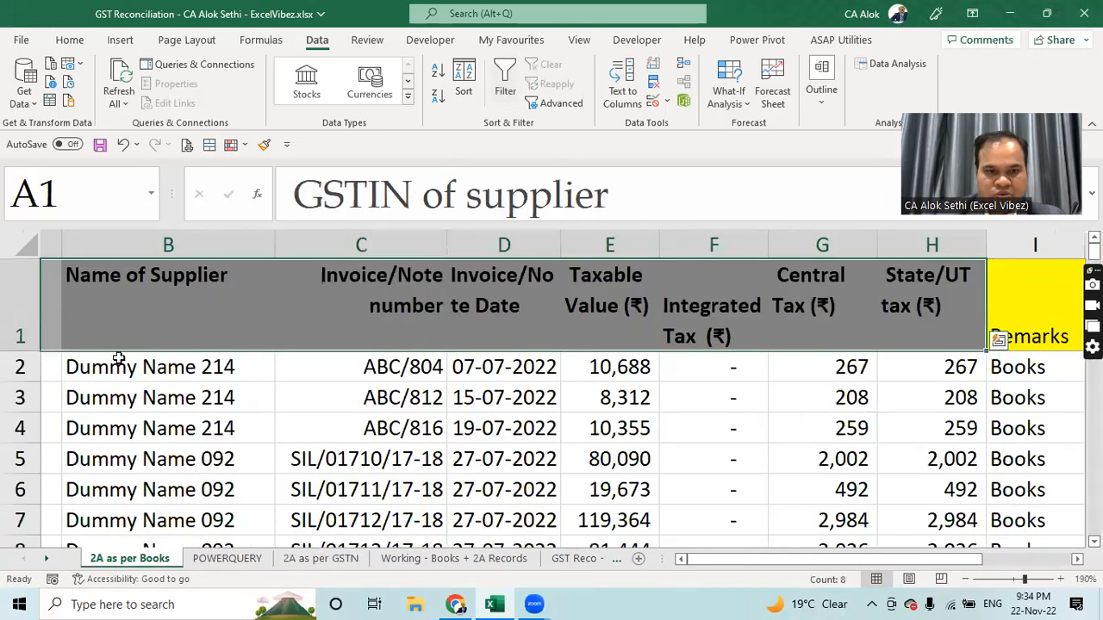
{"action": "left_click", "coordinate": [224, 302]}
{"action": "left_click", "coordinate": [440, 298]}
{"action": "left_click", "coordinate": [450, 297]}
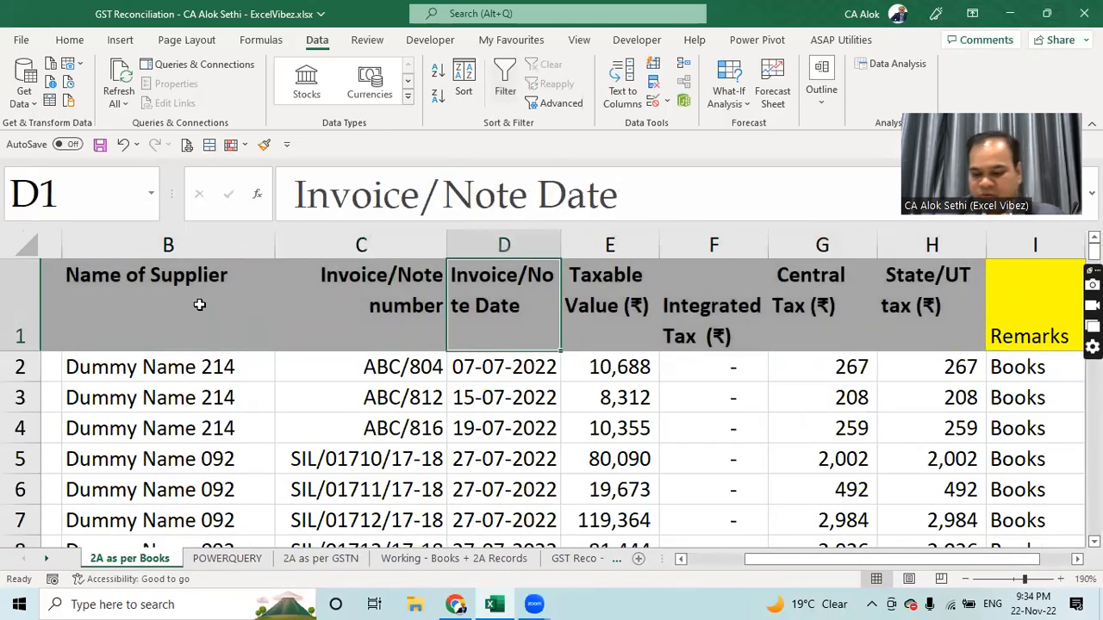
{"action": "key", "text": "Left"}
{"action": "key", "text": "Left"}
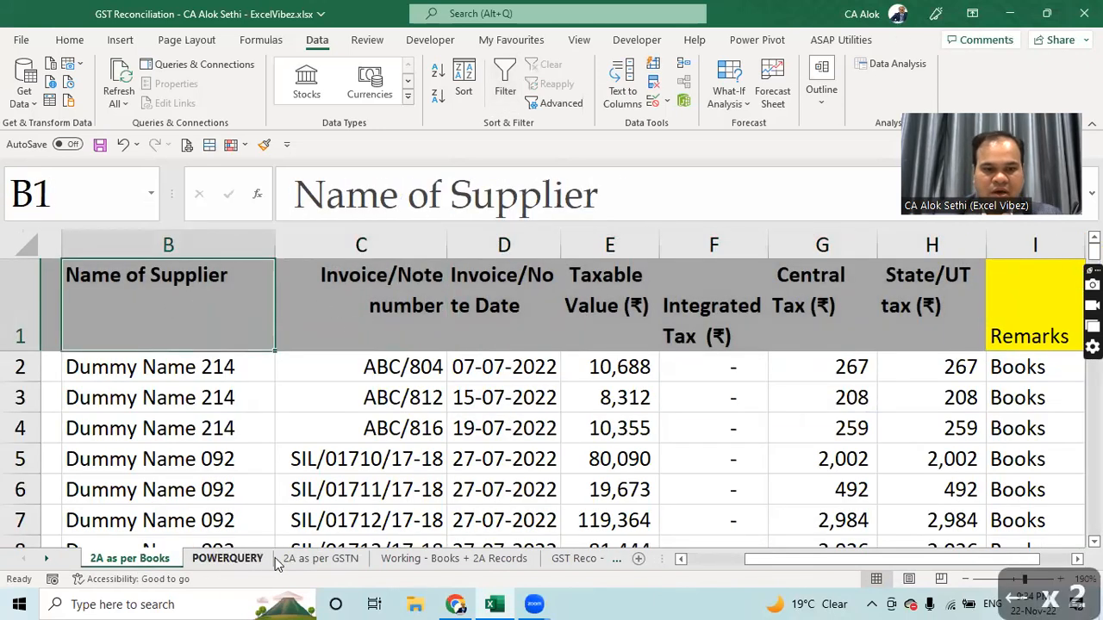
{"action": "left_click", "coordinate": [301, 559]}
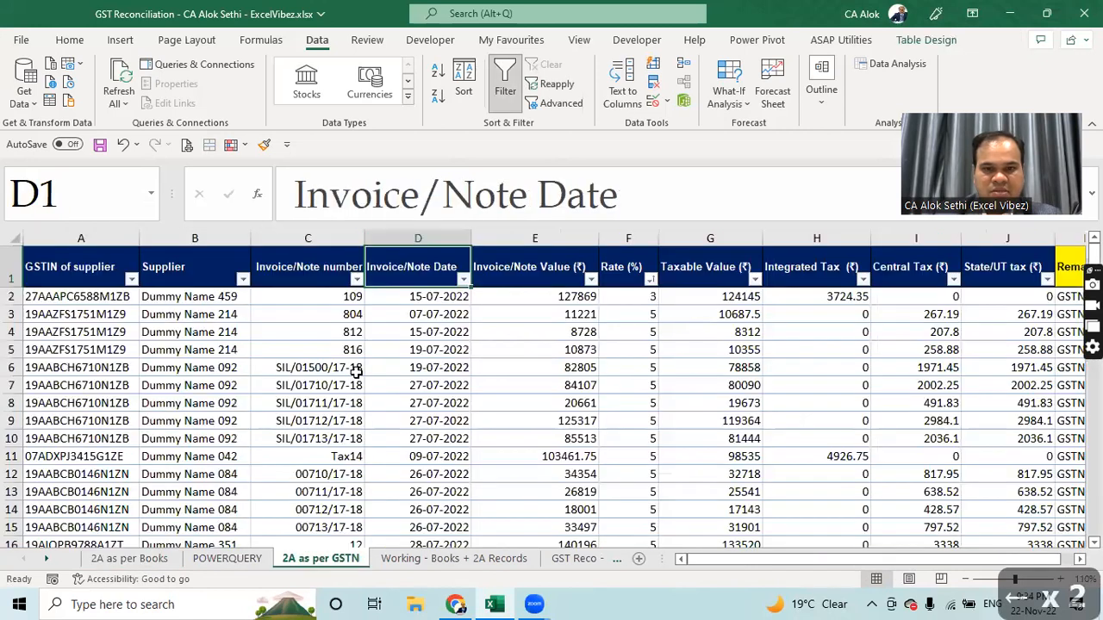
{"action": "left_click", "coordinate": [543, 270]}
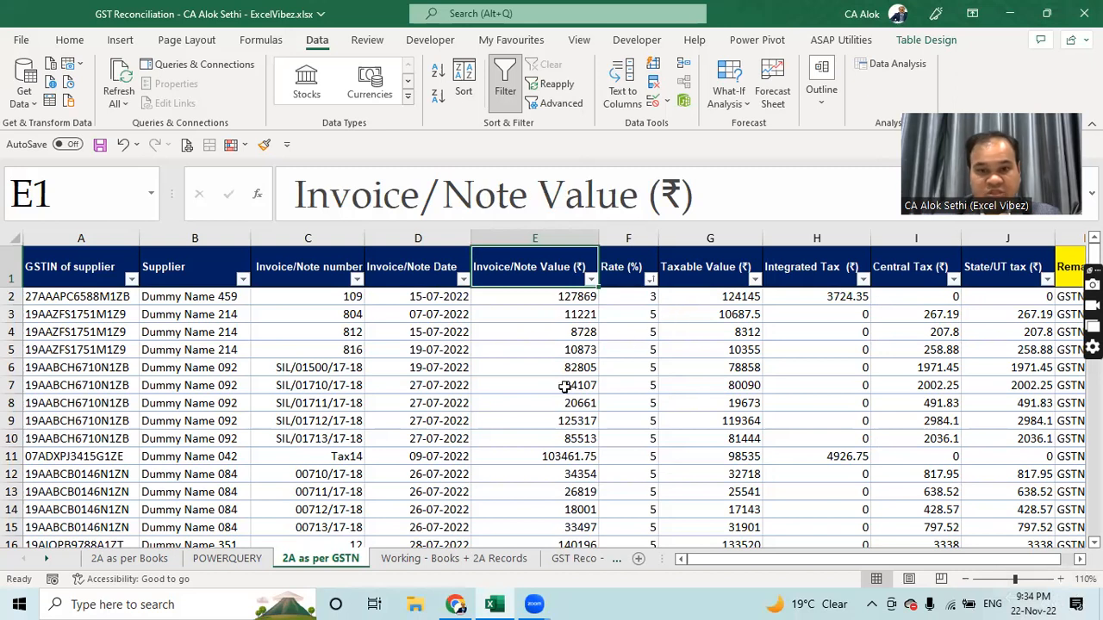
Step: Insert two blank columns before Remarks on the 2A as per Books sheet
{"action": "left_click", "coordinate": [160, 561]}
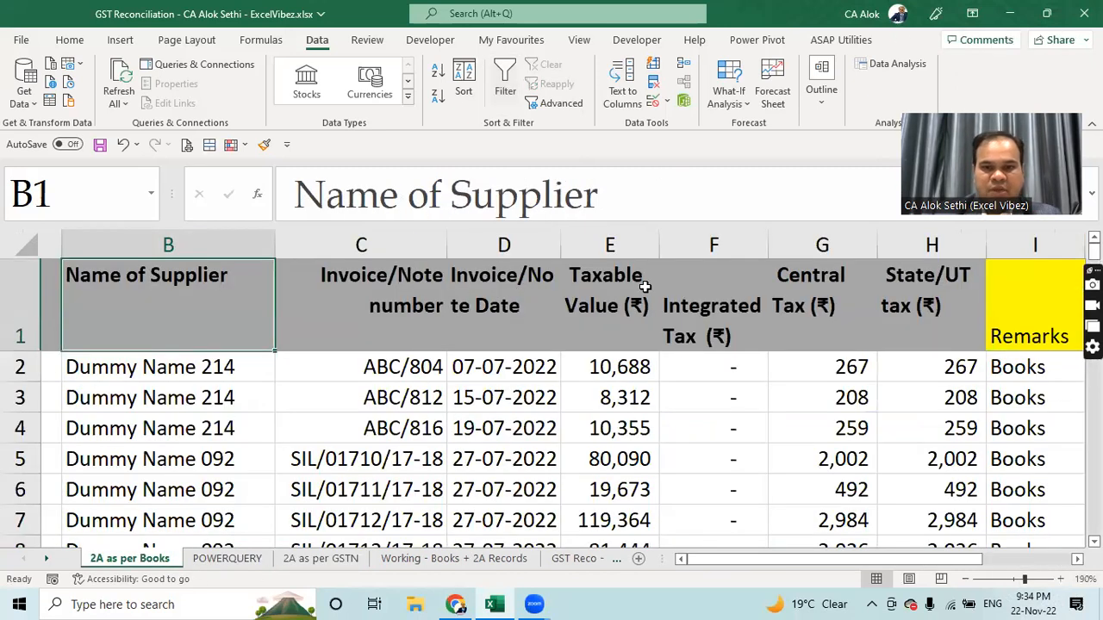
{"action": "left_click_drag", "start_coordinate": [882, 560], "coordinate": [983, 552]}
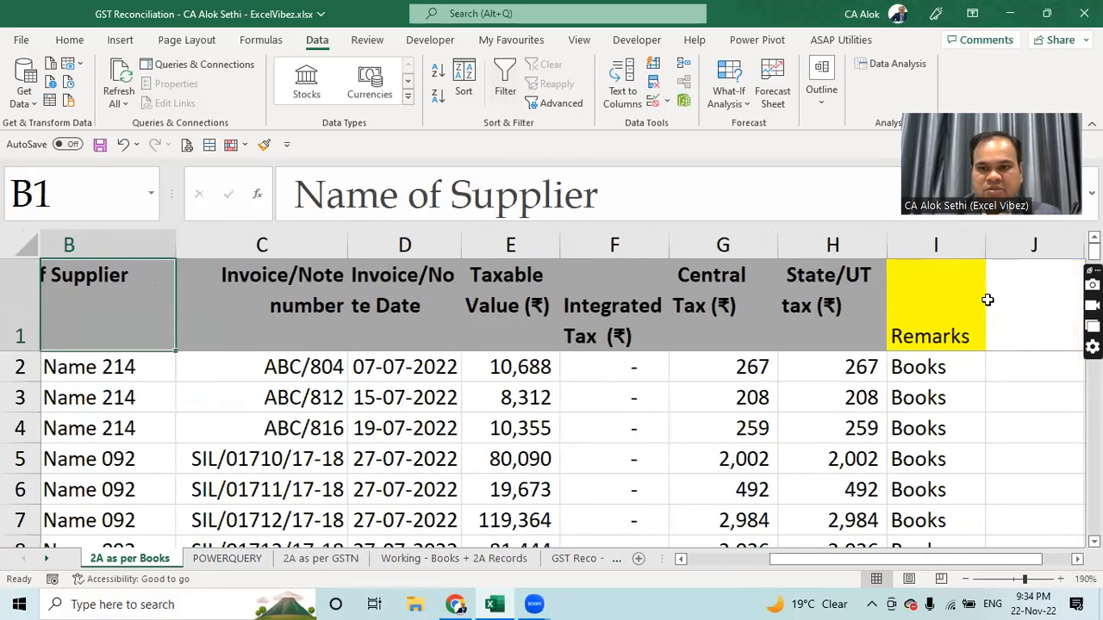
{"action": "left_click", "coordinate": [953, 246]}
{"action": "key", "text": "ctrl+plus"}
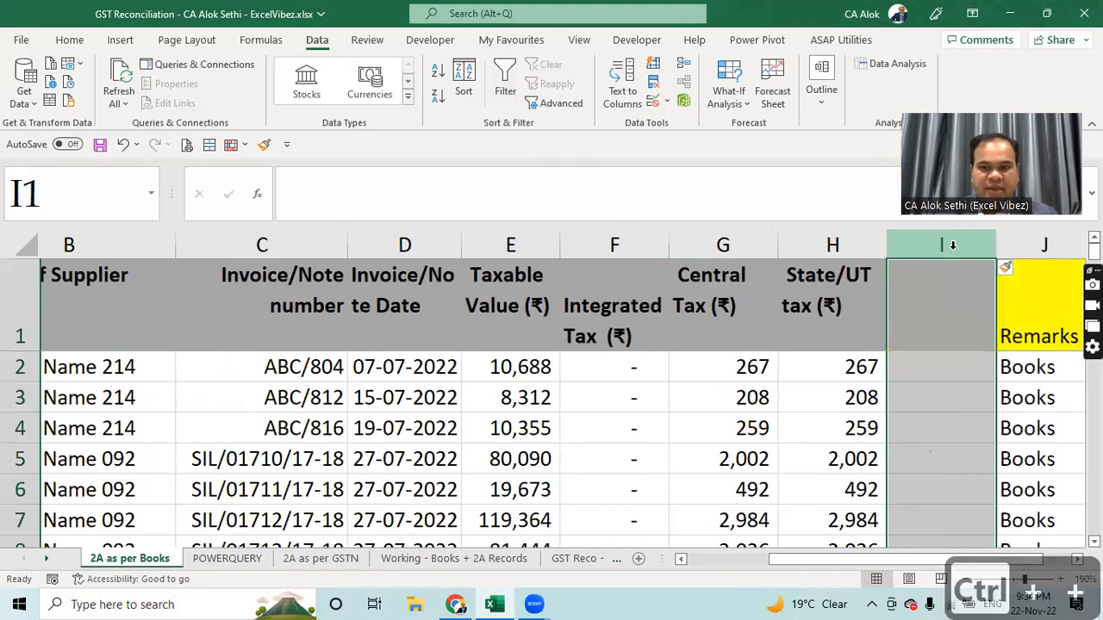
{"action": "key", "text": "ctrl+plus"}
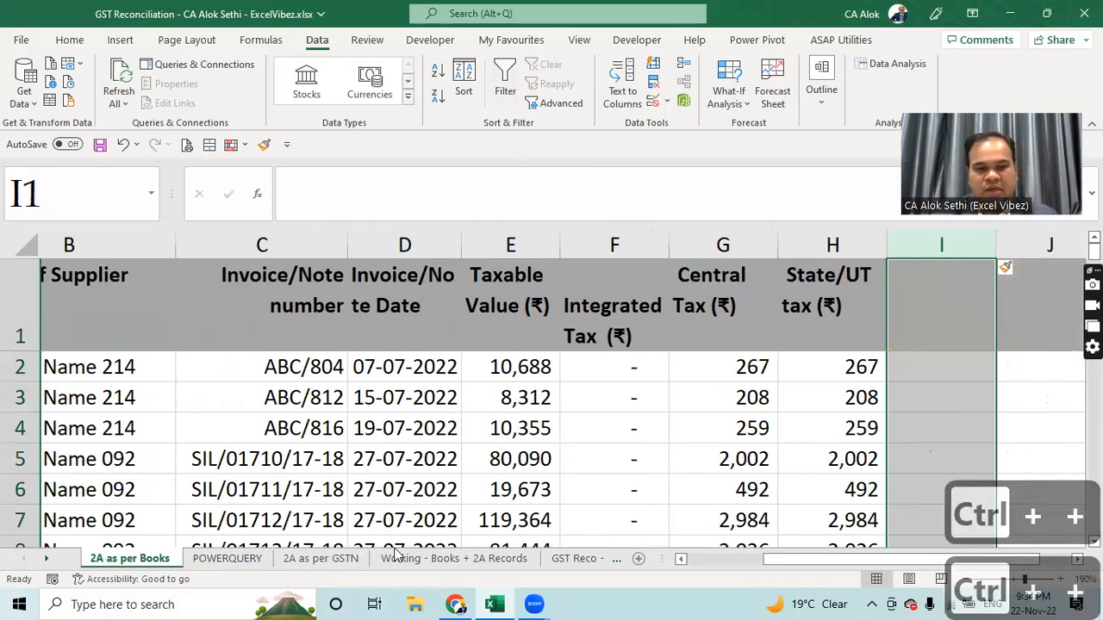
{"action": "left_click", "coordinate": [301, 558]}
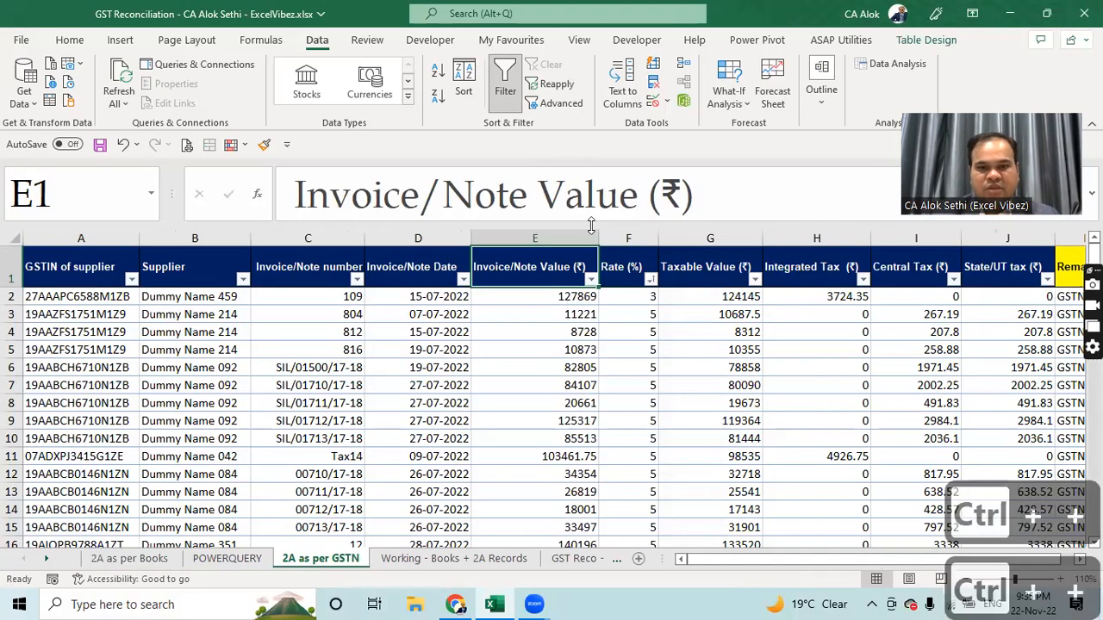
{"action": "left_click_drag", "start_coordinate": [531, 237], "coordinate": [644, 242]}
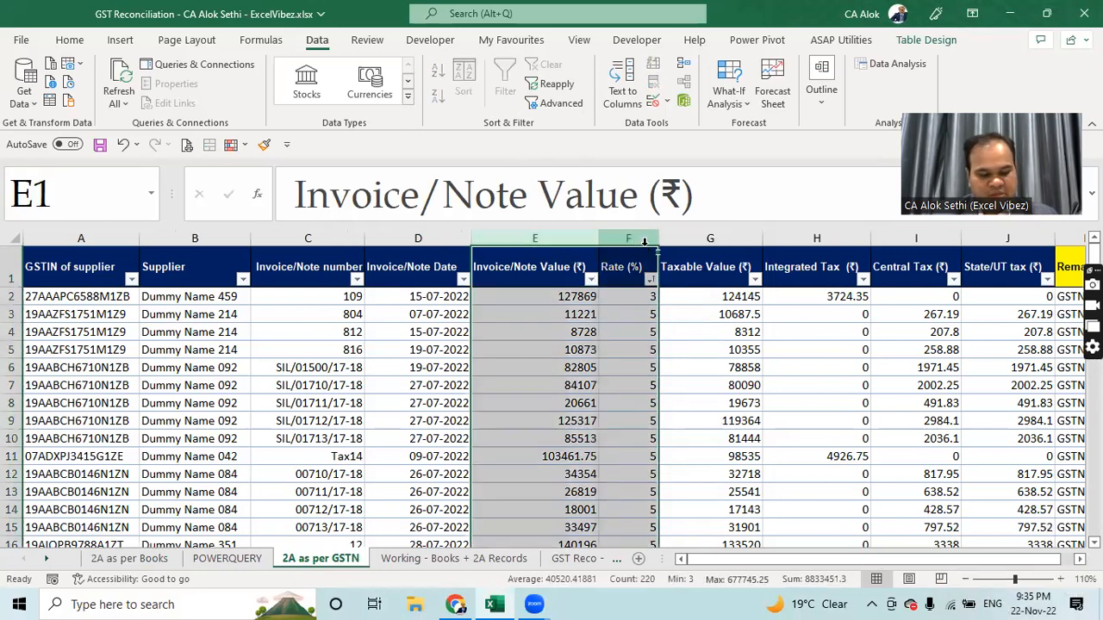
{"action": "key", "text": "ctrl+x"}
{"action": "key", "text": "ctrl+x"}
{"action": "key", "text": "ctrl+x"}
{"action": "key", "text": "ctrl+x"}
{"action": "key", "text": "ctrl+x"}
{"action": "key", "text": "ctrl+x"}
{"action": "key", "text": "ctrl+x"}
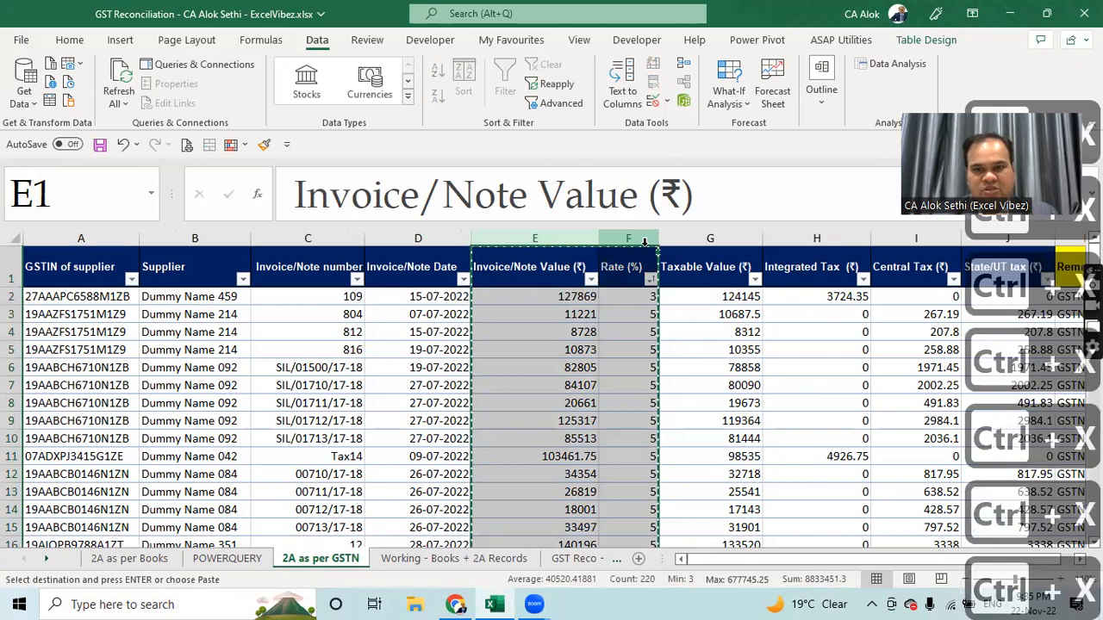
{"action": "key", "text": "Escape"}
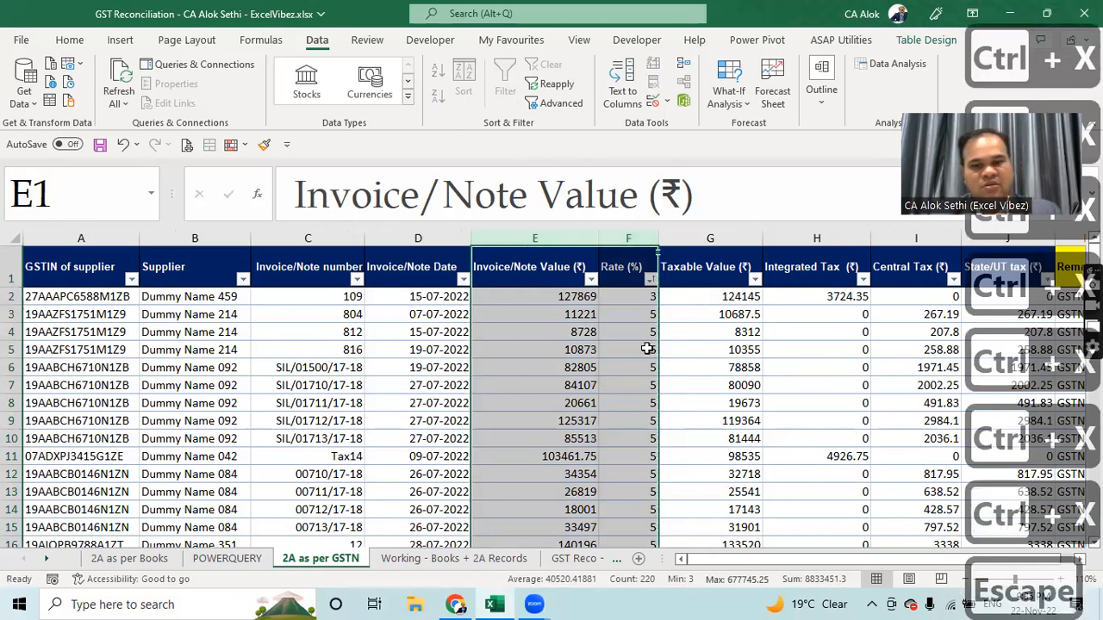
{"action": "left_click", "coordinate": [648, 349]}
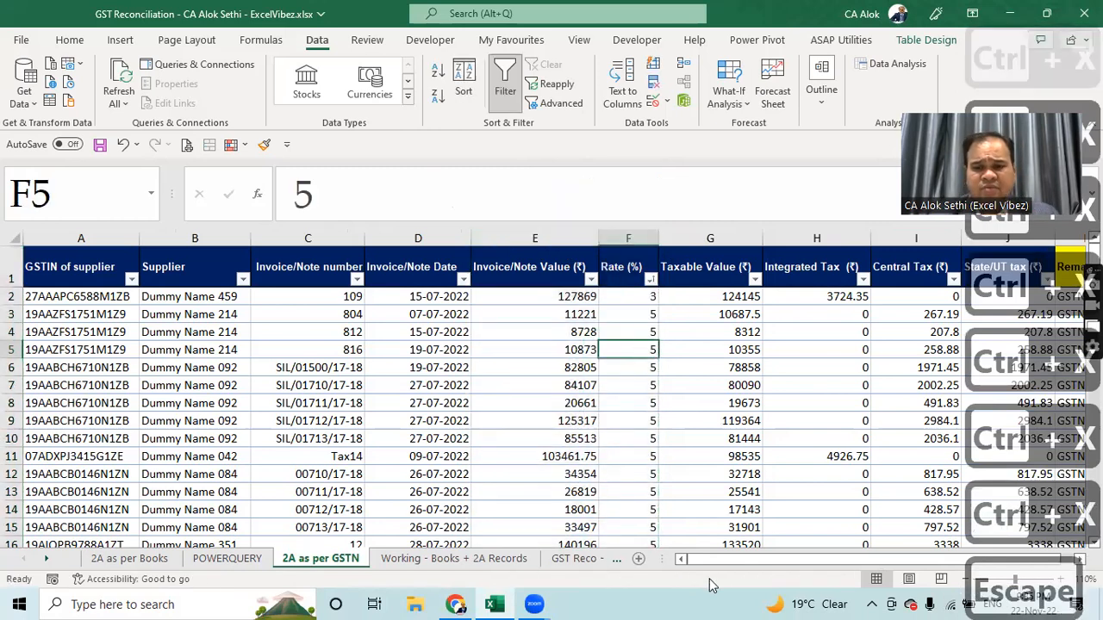
Step: Move the Invoice/Note Value and Rate (%) columns to L and M after Remarks on 2A as per GSTN, and select the vacated columns E and F
{"action": "left_click_drag", "start_coordinate": [746, 560], "coordinate": [861, 559]}
{"action": "left_click_drag", "start_coordinate": [492, 238], "coordinate": [594, 240]}
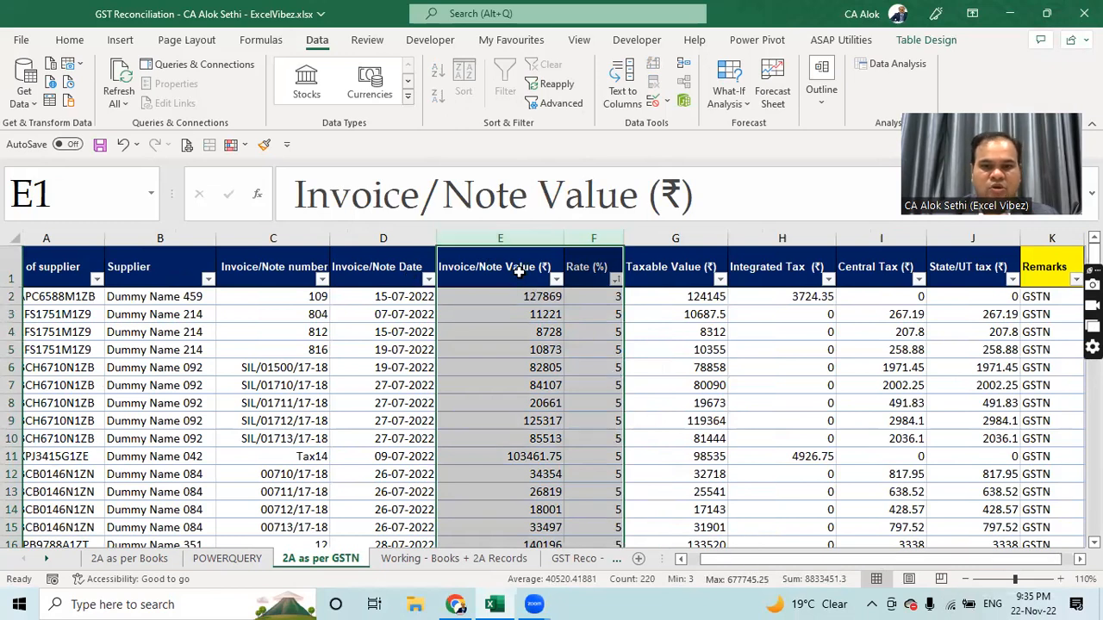
{"action": "left_click_drag", "start_coordinate": [622, 362], "coordinate": [627, 362]}
{"action": "left_click_drag", "start_coordinate": [736, 358], "coordinate": [1077, 358]}
{"action": "left_click_drag", "start_coordinate": [998, 320], "coordinate": [1053, 326]}
{"action": "left_click", "coordinate": [591, 347]}
{"action": "left_click_drag", "start_coordinate": [845, 561], "coordinate": [857, 564]}
{"action": "left_click_drag", "start_coordinate": [588, 346], "coordinate": [322, 338]}
{"action": "left_click_drag", "start_coordinate": [916, 562], "coordinate": [519, 533]}
{"action": "mouse_move", "coordinate": [488, 235]}
{"action": "left_mouse_down"}
{"action": "mouse_move", "coordinate": [542, 235]}
{"action": "mouse_move", "coordinate": [505, 238]}
{"action": "left_mouse_up"}
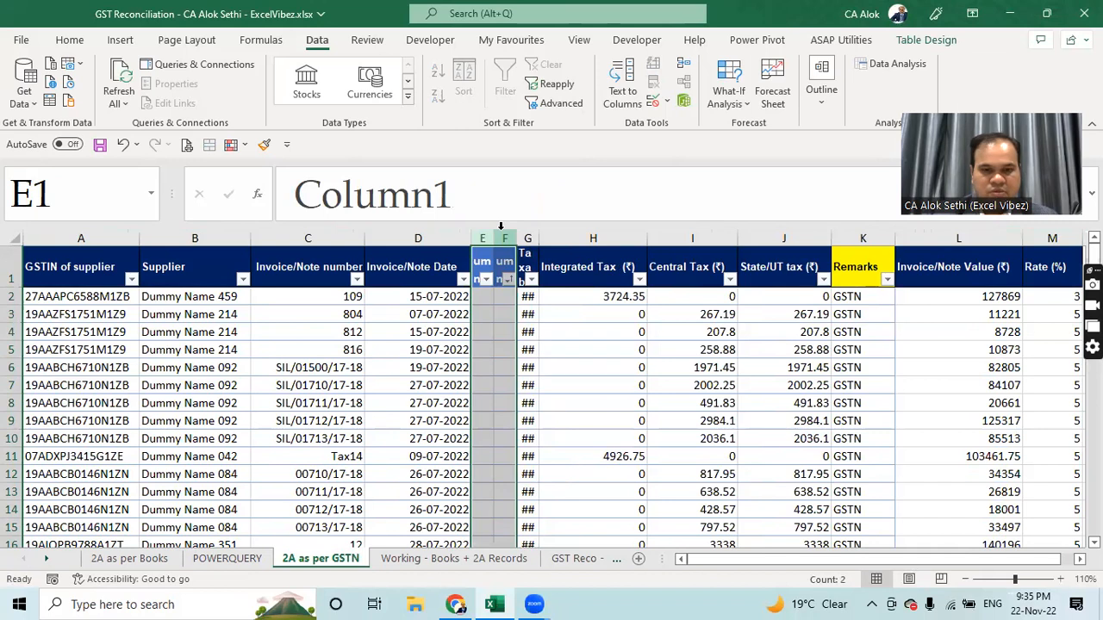
Step: Delete the vacated columns E and F on 2A as per GSTN and auto-fit the Taxable Value column
{"action": "key", "text": "ctrl+minus"}
{"action": "key", "text": "Escape"}
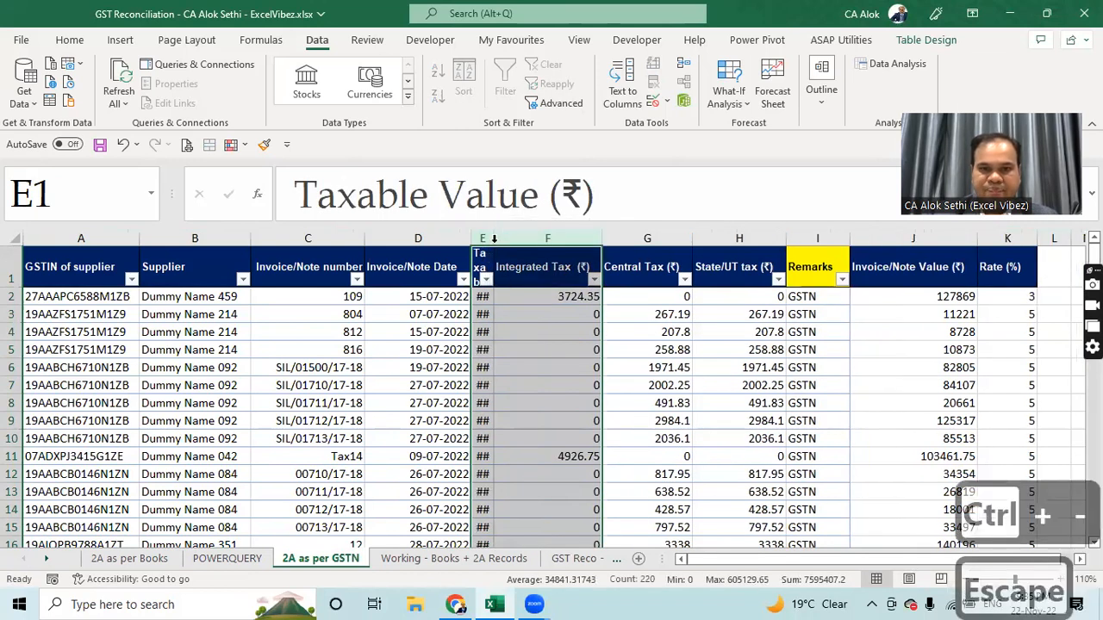
{"action": "double_click", "coordinate": [492, 239]}
{"action": "left_click", "coordinate": [554, 326]}
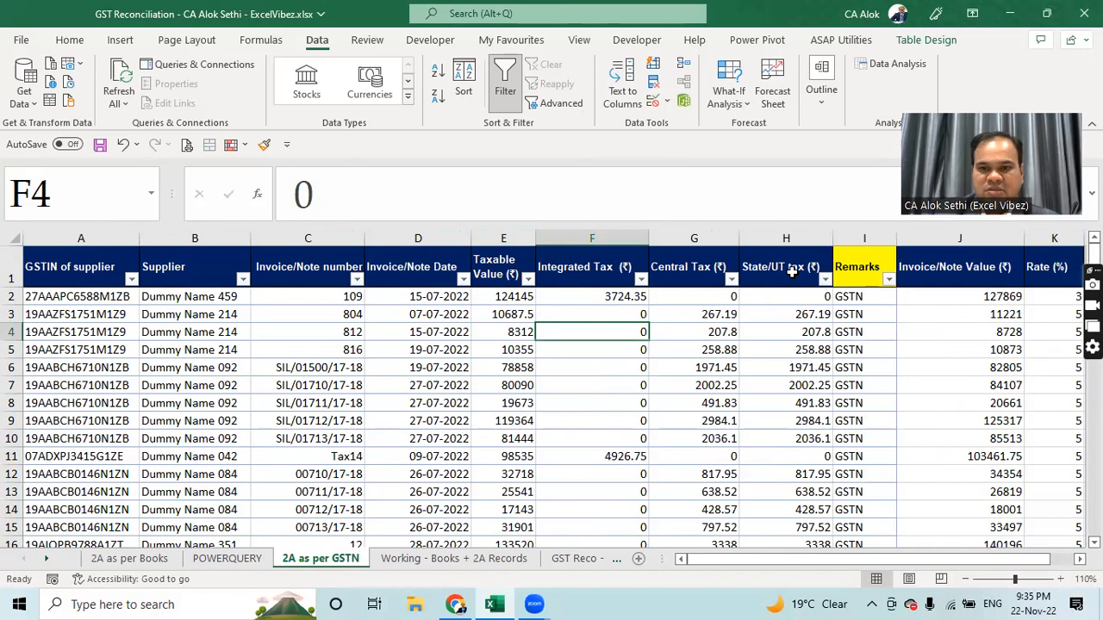
Step: Widen the Integrated Tax column on the 2A as per Books sheet
{"action": "left_click", "coordinate": [145, 557]}
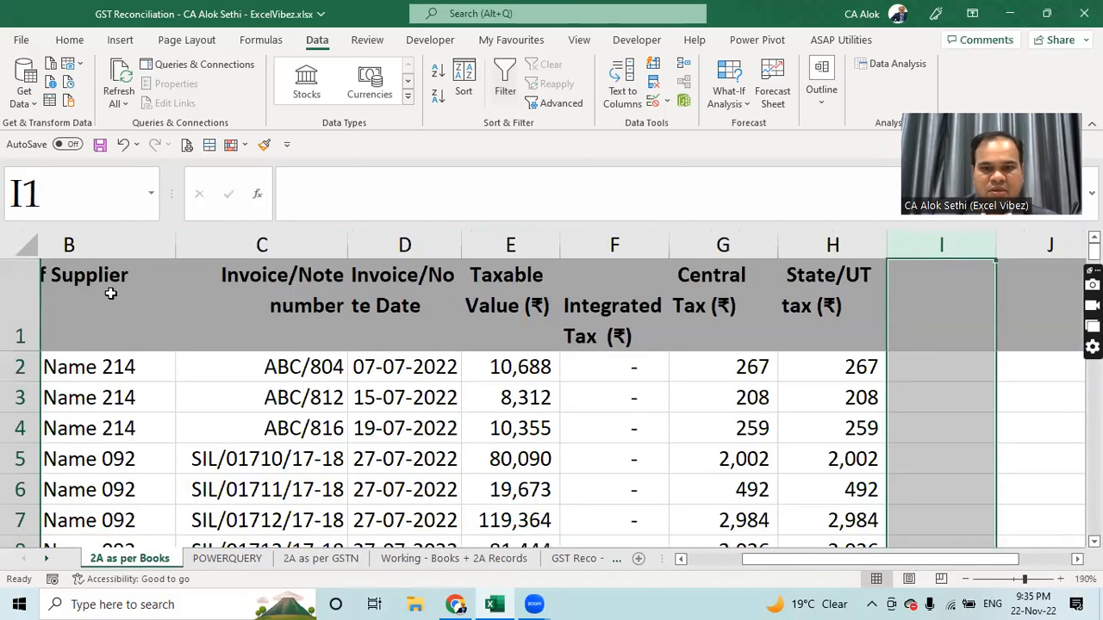
{"action": "left_click_drag", "start_coordinate": [669, 241], "coordinate": [691, 241]}
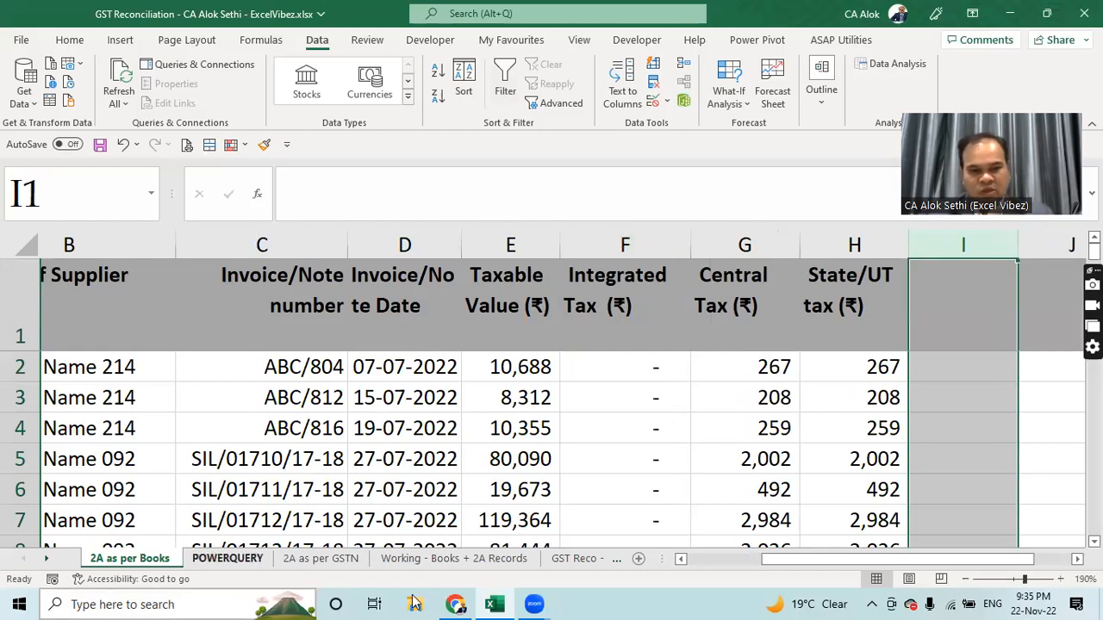
{"action": "left_click_drag", "start_coordinate": [834, 564], "coordinate": [707, 559]}
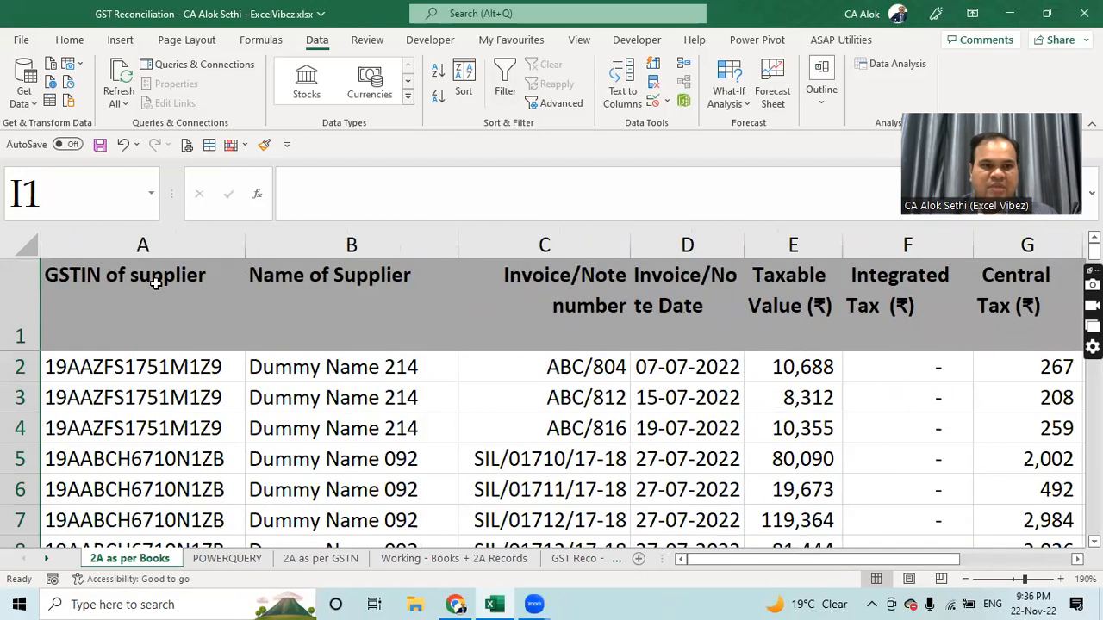
Step: Copy the Books table, GSTIN of supplier through State/UT tax, to A1 of the POWERQUERY sheet and auto-fit its Invoice/Note Date column
{"action": "left_click", "coordinate": [82, 301]}
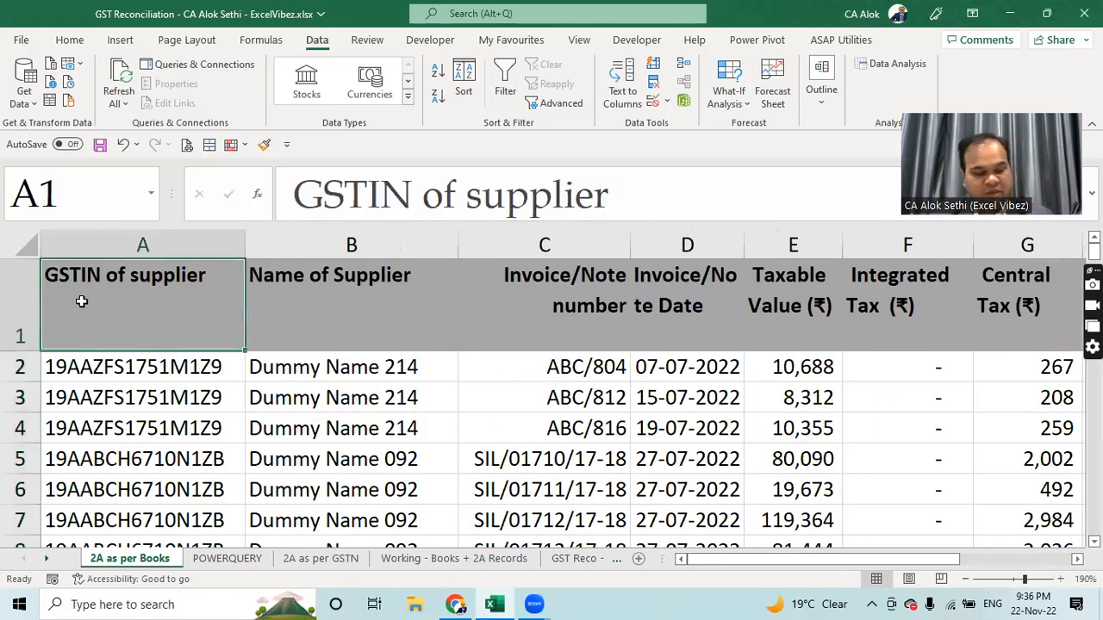
{"action": "key", "text": "ctrl+a"}
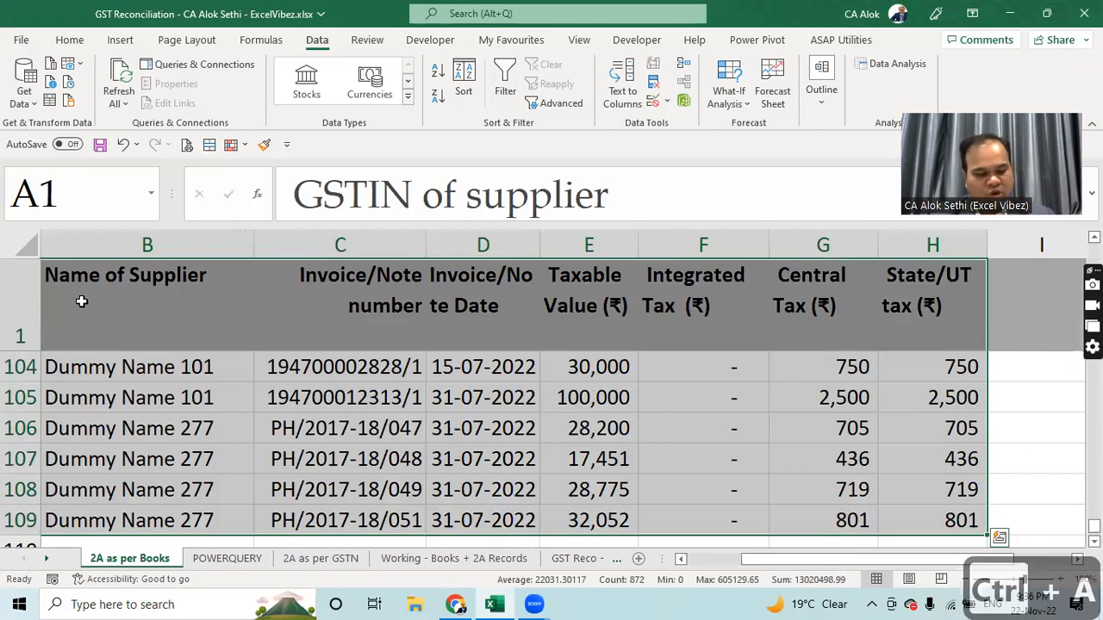
{"action": "key", "text": "ctrl+c"}
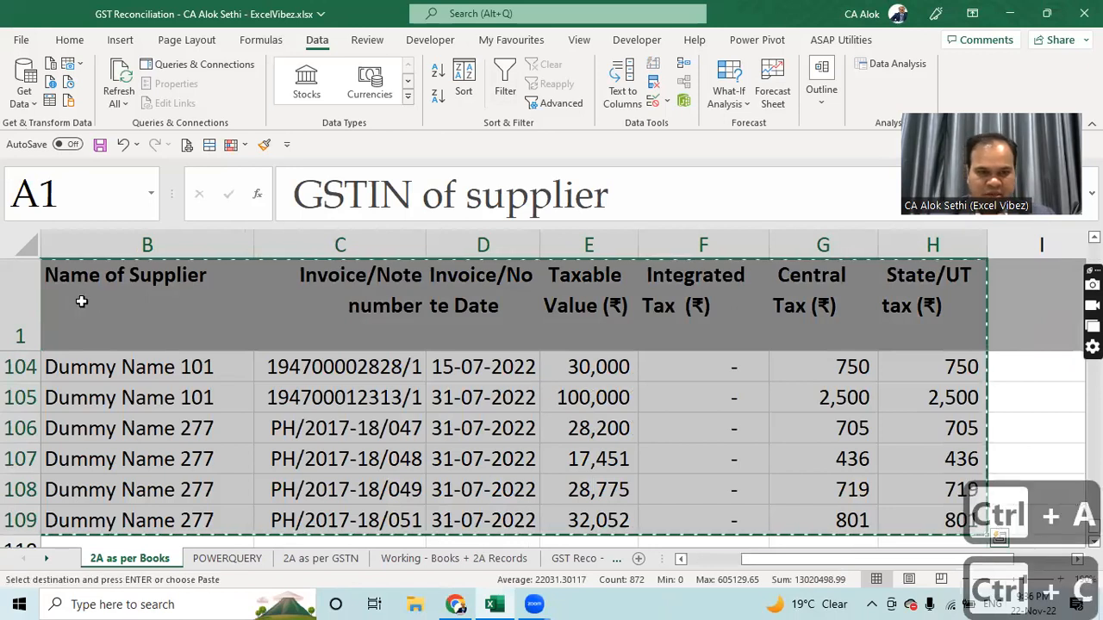
{"action": "left_click", "coordinate": [205, 559]}
{"action": "key", "text": "ctrl+v"}
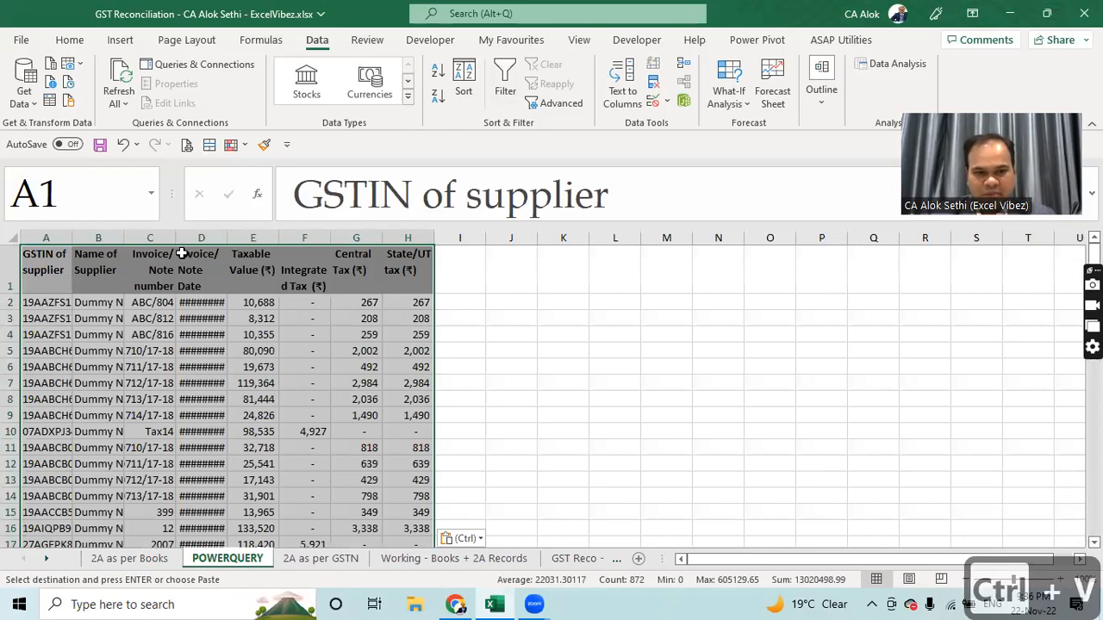
{"action": "double_click", "coordinate": [228, 237]}
Step: Delete the blank columns I and J before Remarks on the 2A as per Books sheet
{"action": "left_click", "coordinate": [153, 559]}
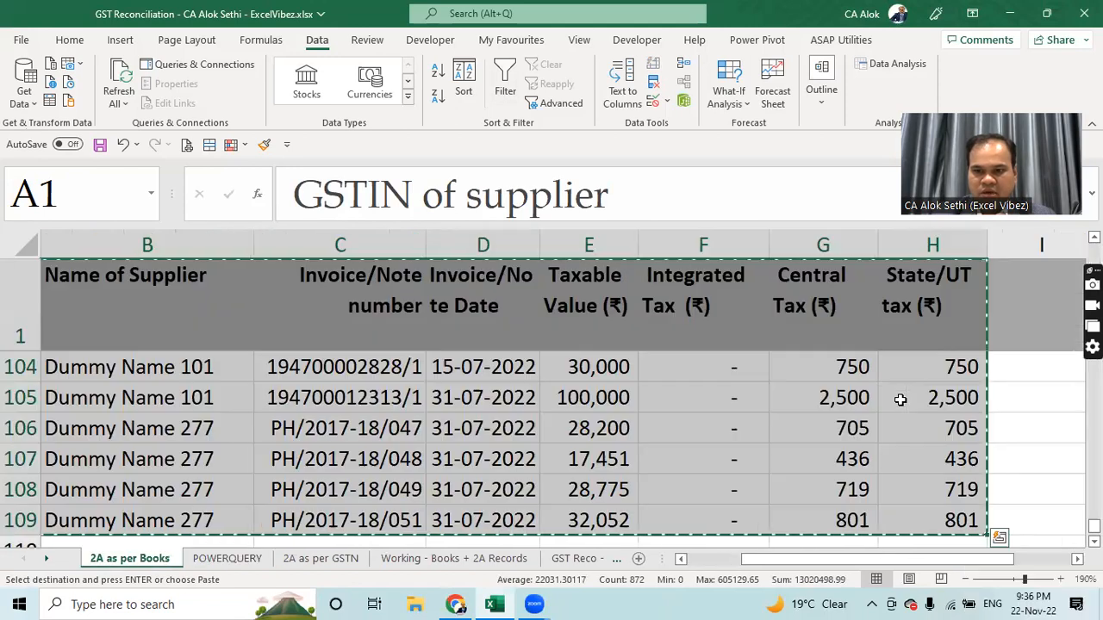
{"action": "key", "text": "Escape"}
{"action": "key", "text": "Escape"}
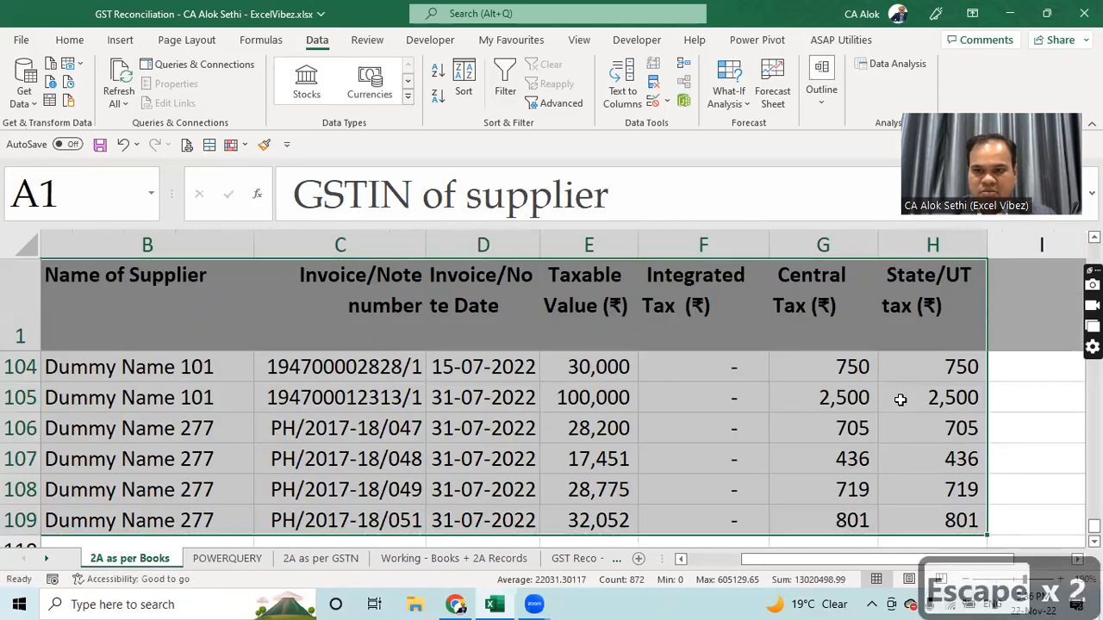
{"action": "left_click", "coordinate": [1028, 392]}
{"action": "key", "text": "ctrl+Up"}
{"action": "key", "text": "Right"}
{"action": "key", "text": "Right"}
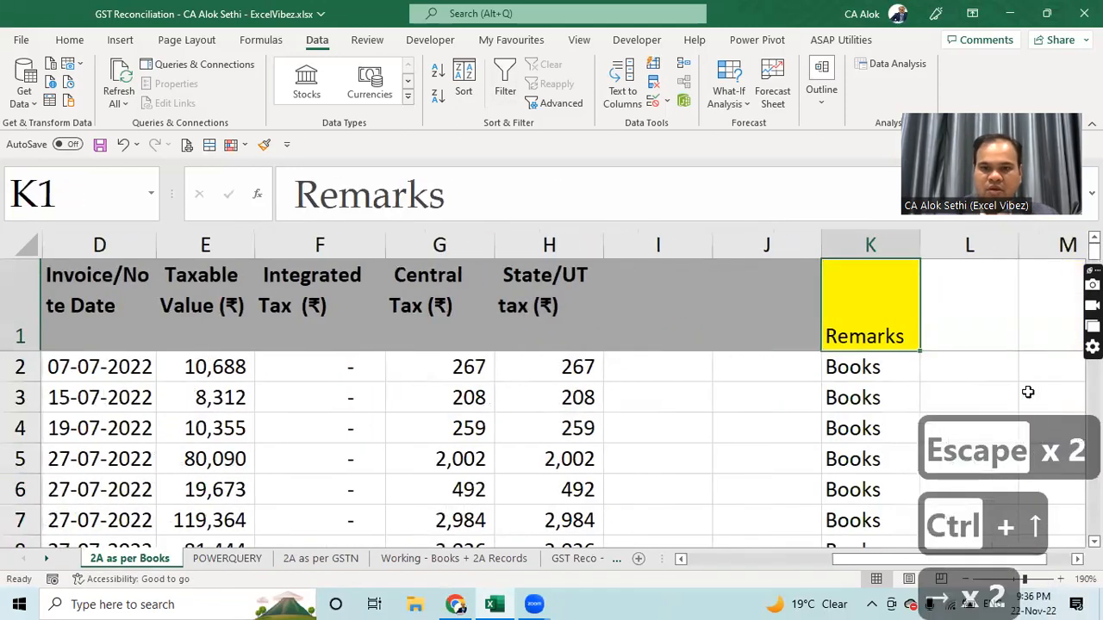
{"action": "left_click_drag", "start_coordinate": [658, 245], "coordinate": [762, 245]}
{"action": "key", "text": "ctrl+minus"}
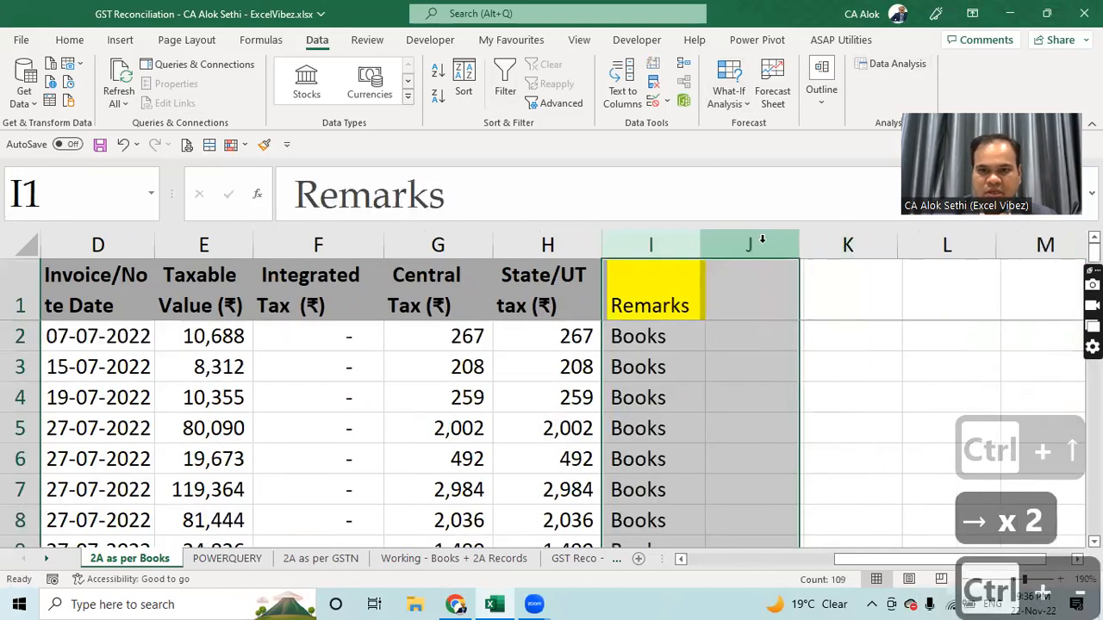
Step: Copy the Remarks column from 2A as per Books into column I of the POWERQUERY sheet
{"action": "left_click", "coordinate": [686, 244]}
{"action": "key", "text": "ctrl+c"}
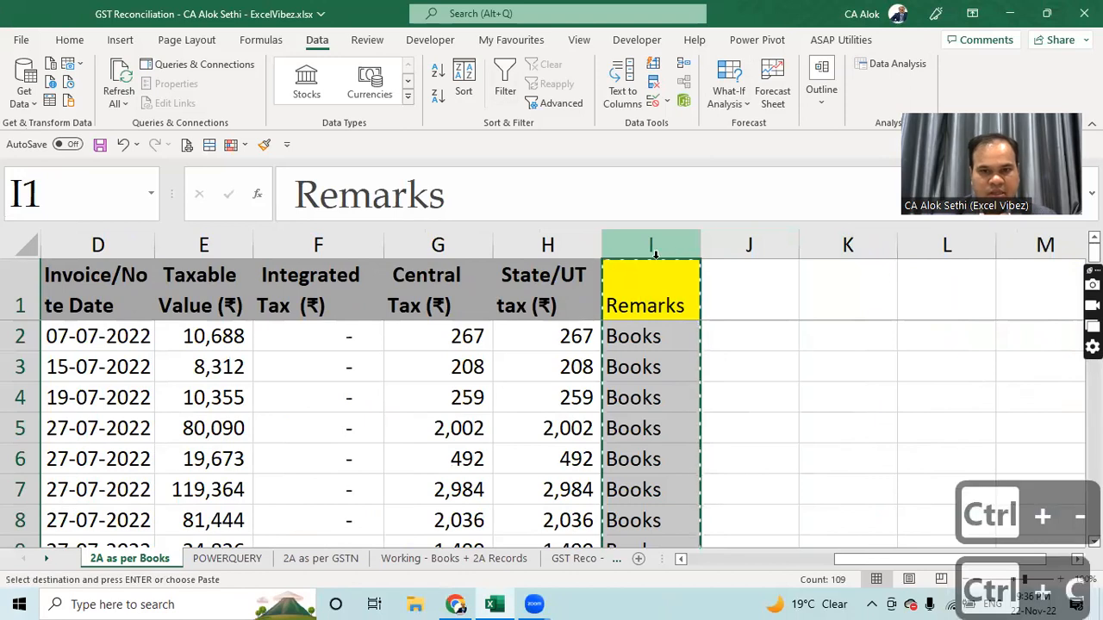
{"action": "key", "text": "ctrl+Page_Down"}
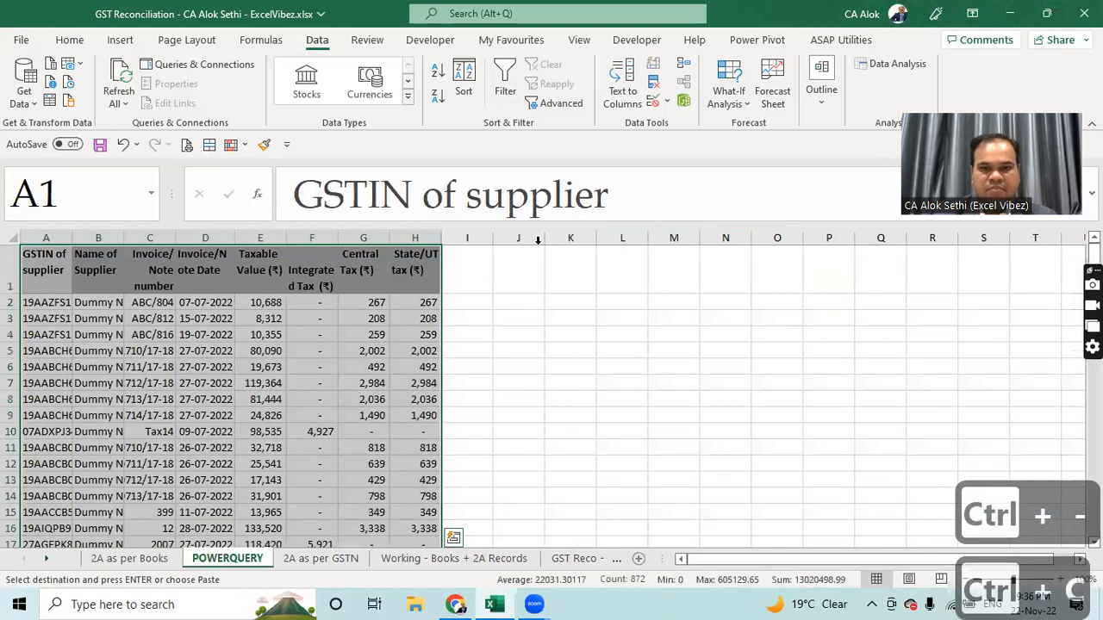
{"action": "left_click", "coordinate": [463, 236]}
{"action": "key", "text": "ctrl+v"}
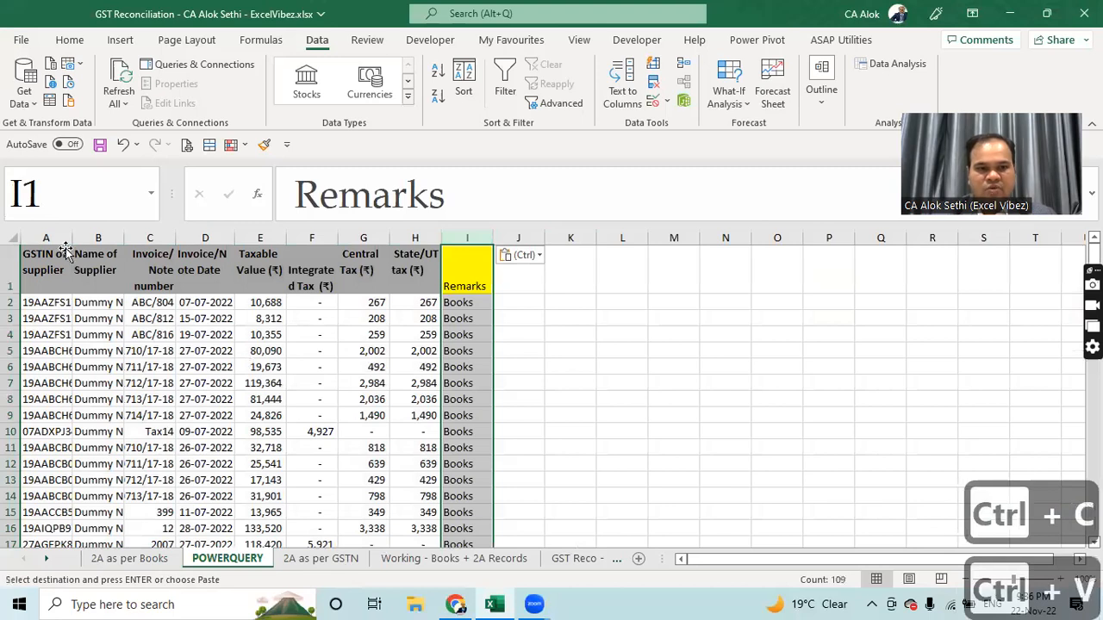
Step: Try to paste the entire columns A to I of 2A as per GSTN at A110 on the POWERQUERY sheet
{"action": "key", "text": "ctrl+Page_Down"}
{"action": "left_click", "coordinate": [619, 376]}
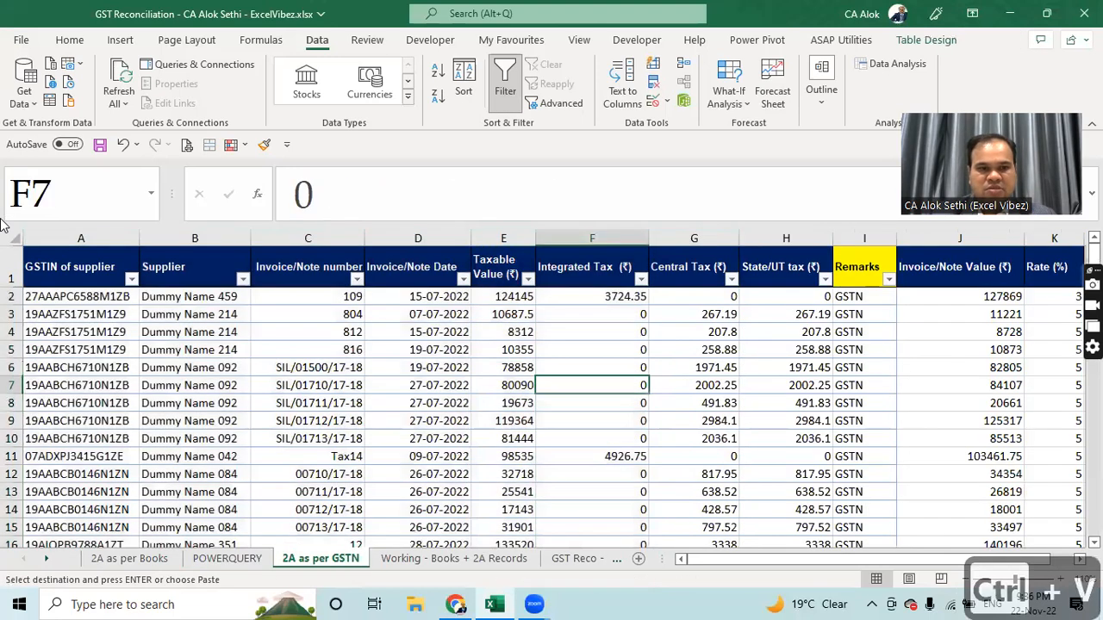
{"action": "left_click_drag", "start_coordinate": [36, 254], "coordinate": [838, 250]}
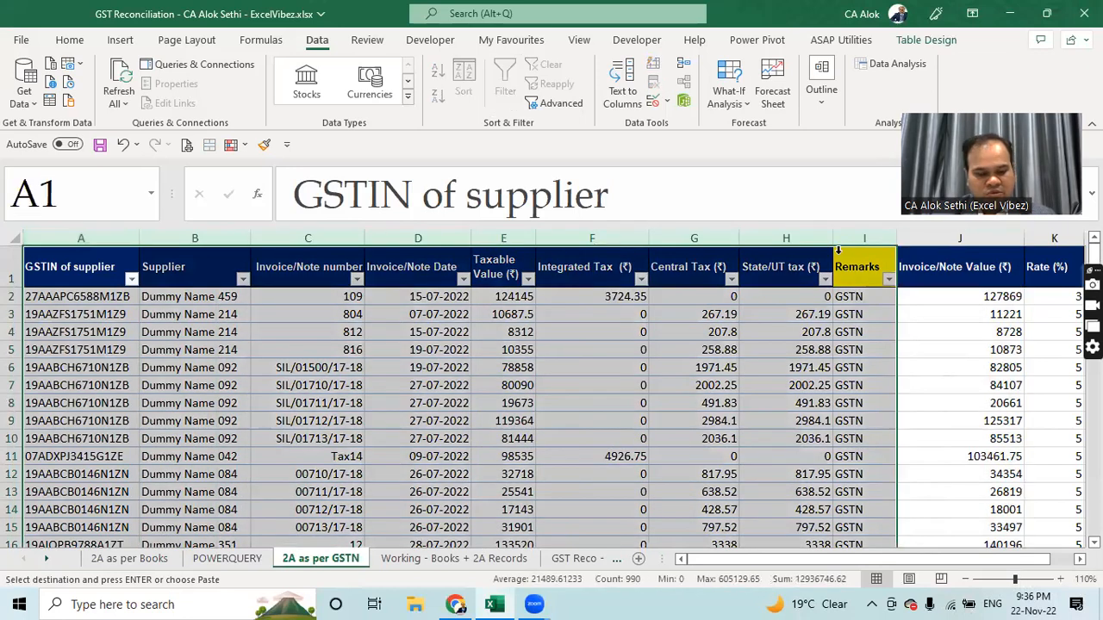
{"action": "key", "text": "ctrl+c"}
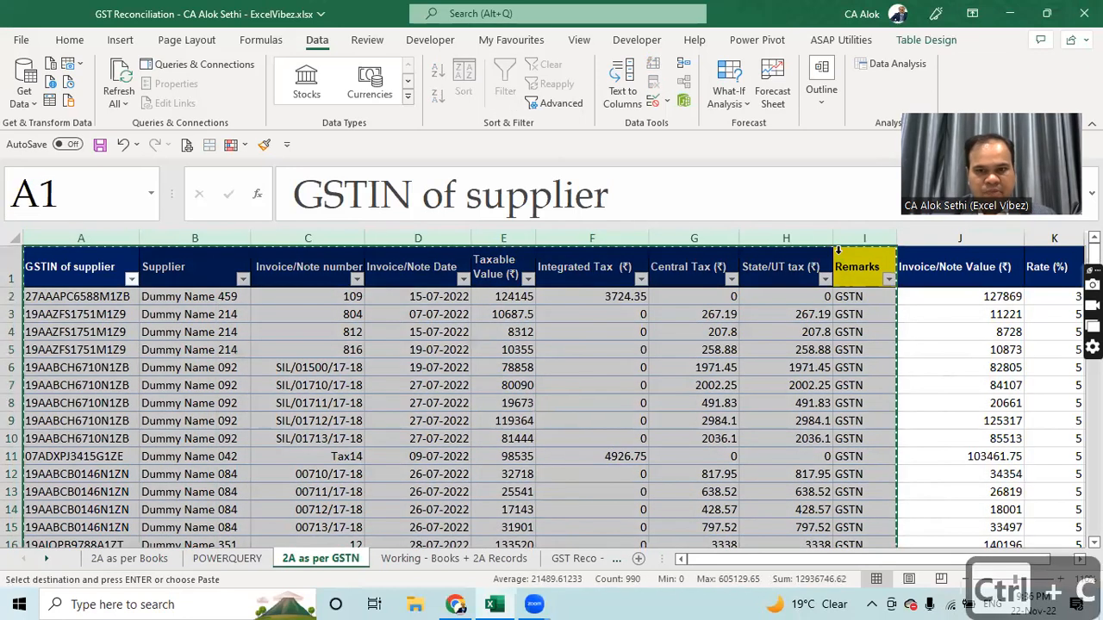
{"action": "left_click", "coordinate": [147, 560]}
{"action": "left_click", "coordinate": [227, 558]}
{"action": "left_click", "coordinate": [149, 512]}
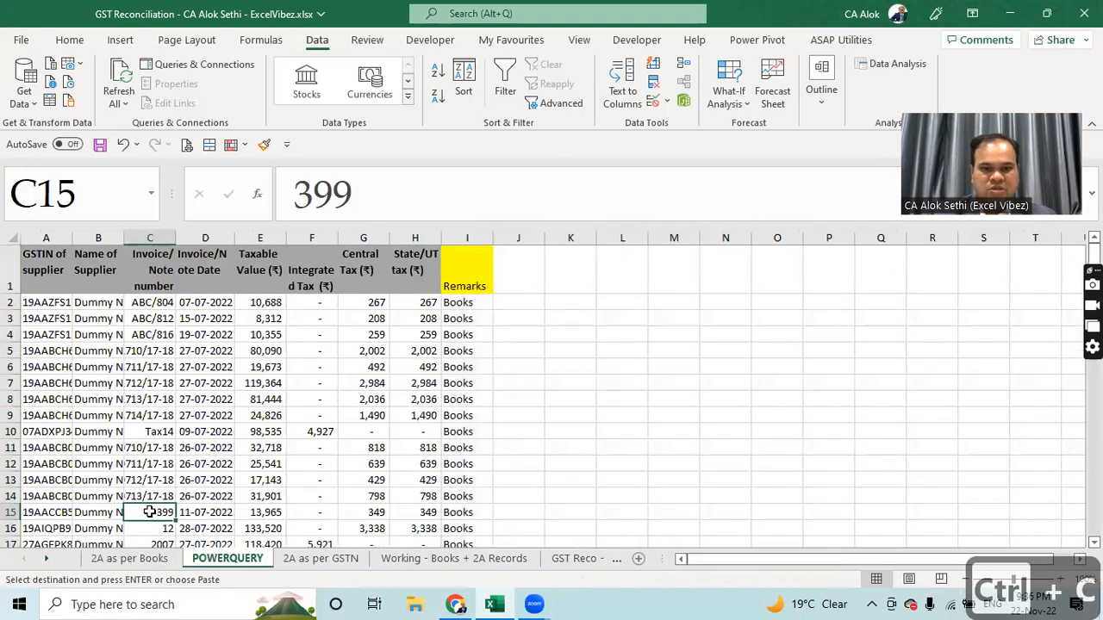
{"action": "key", "text": "ctrl+Down"}
{"action": "key", "text": "Left"}
{"action": "key", "text": "Left"}
{"action": "key", "text": "Left"}
{"action": "key", "text": "Down"}
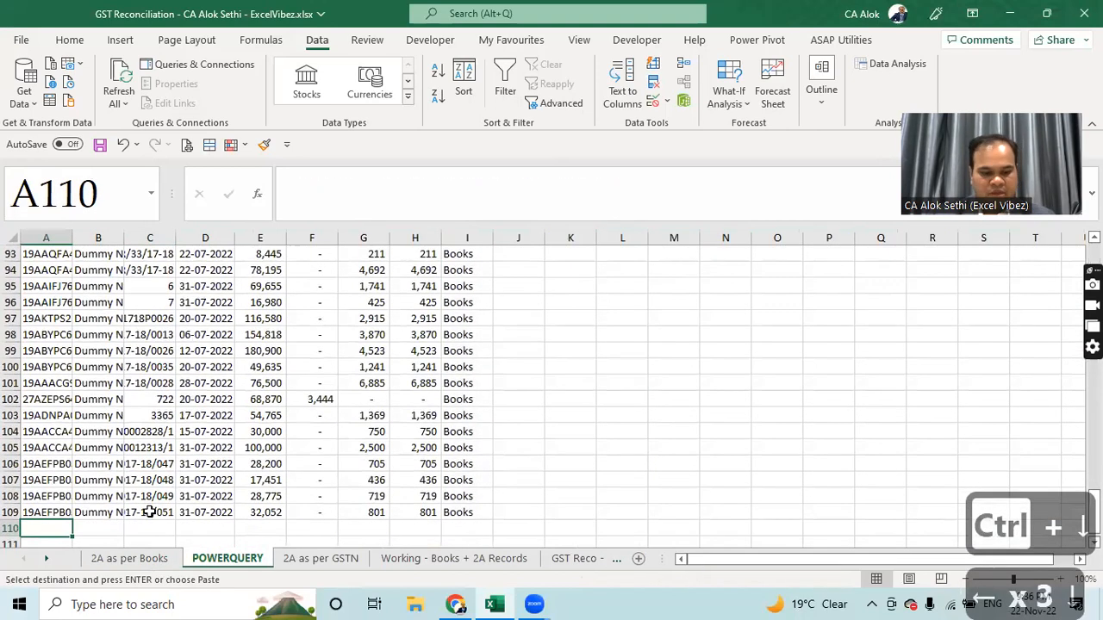
{"action": "key", "text": "ctrl+v"}
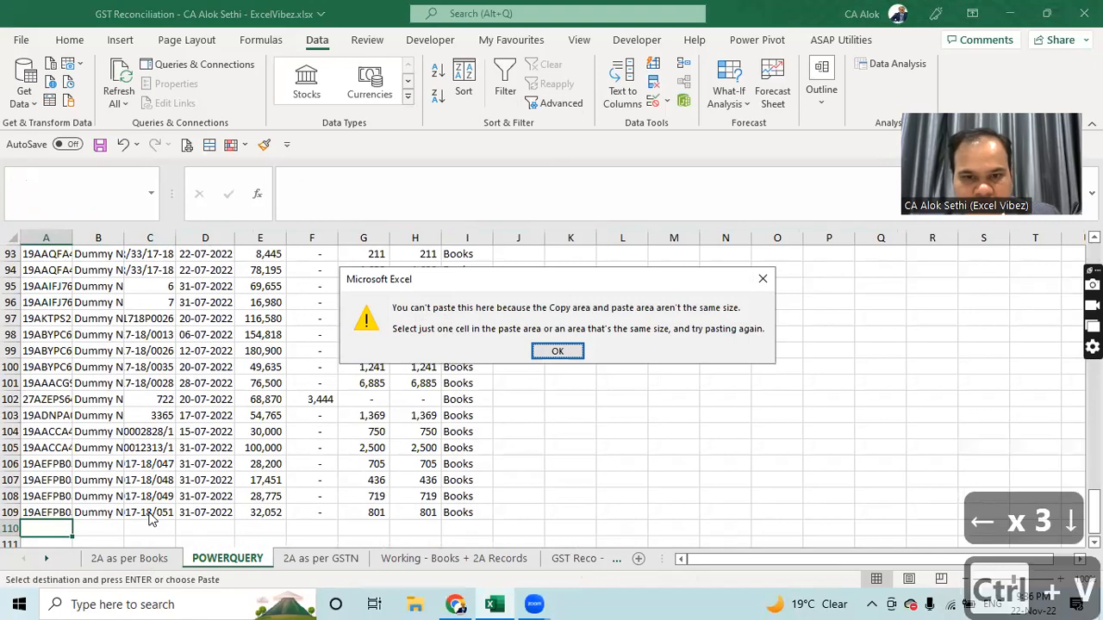
{"action": "key", "text": "Escape"}
Step: Check the last Books row across columns A to H on the POWERQUERY sheet
{"action": "key", "text": "Up"}
{"action": "key", "text": "Right"}
{"action": "key", "text": "Right"}
{"action": "key", "text": "Right"}
{"action": "key", "text": "Right"}
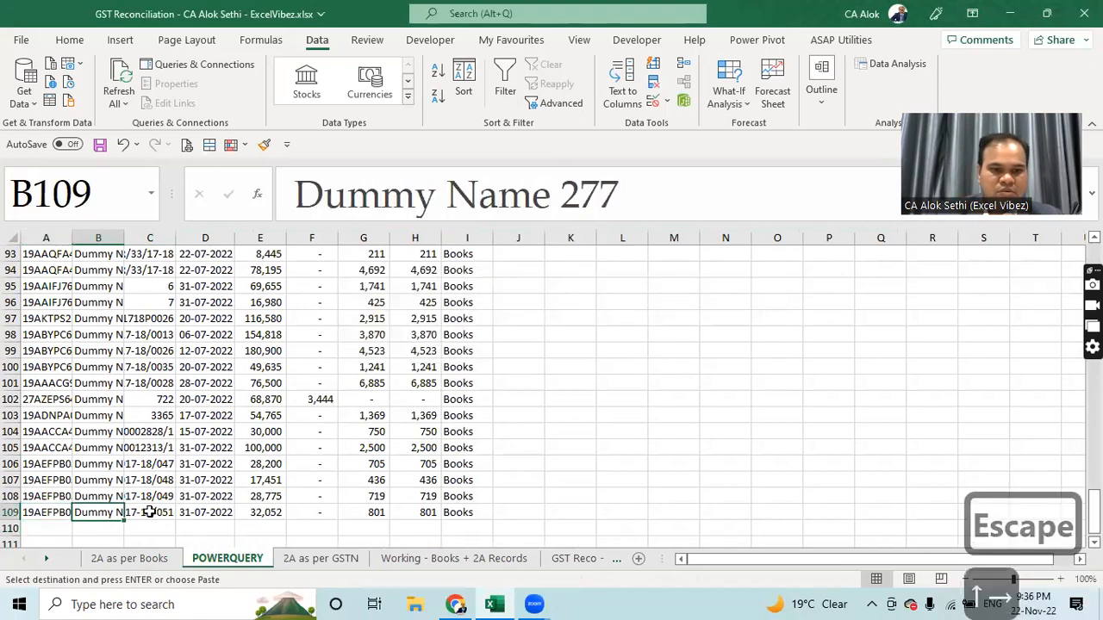
{"action": "key", "text": "Right"}
{"action": "key", "text": "Right"}
{"action": "key", "text": "Right"}
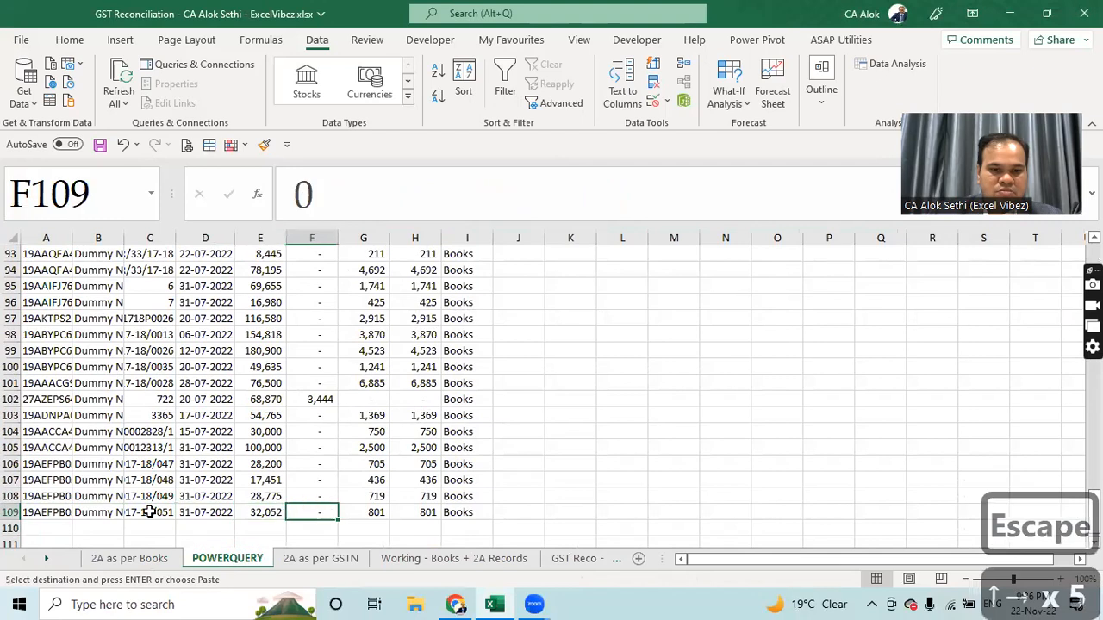
{"action": "key", "text": "Left"}
{"action": "key", "text": "Left"}
{"action": "key", "text": "Left"}
{"action": "key", "text": "Left"}
{"action": "key", "text": "Left"}
{"action": "key", "text": "Left"}
{"action": "key", "text": "Left"}
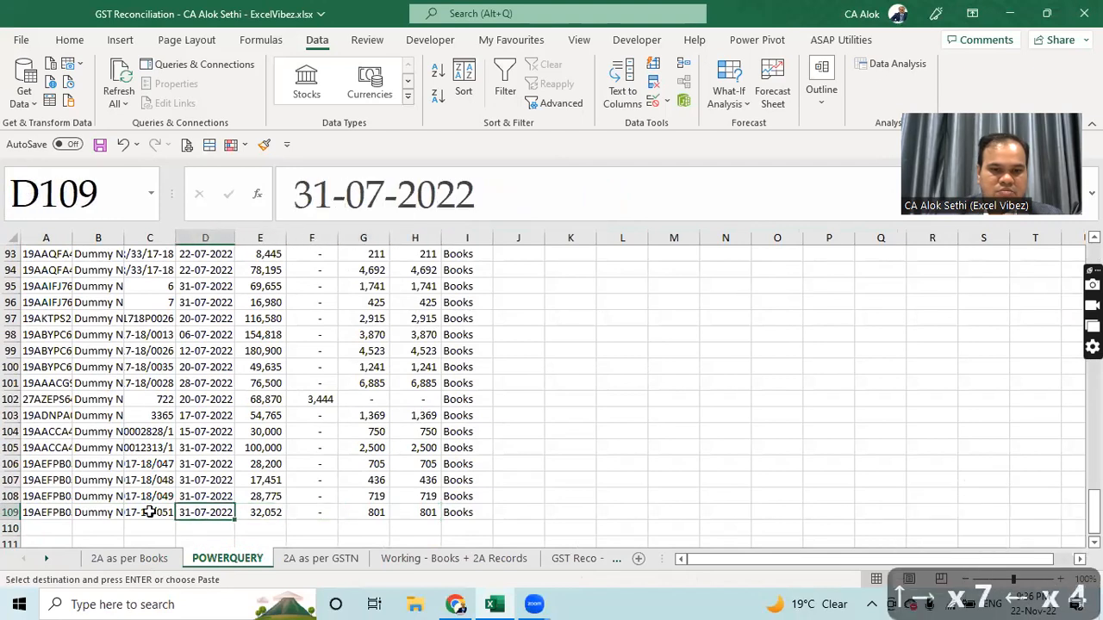
{"action": "key", "text": "shift+Right"}
{"action": "key", "text": "shift+Right"}
{"action": "key", "text": "shift+Right"}
{"action": "key", "text": "shift+Right"}
{"action": "key", "text": "shift+Right"}
{"action": "key", "text": "shift+Right"}
{"action": "key", "text": "shift+Right"}
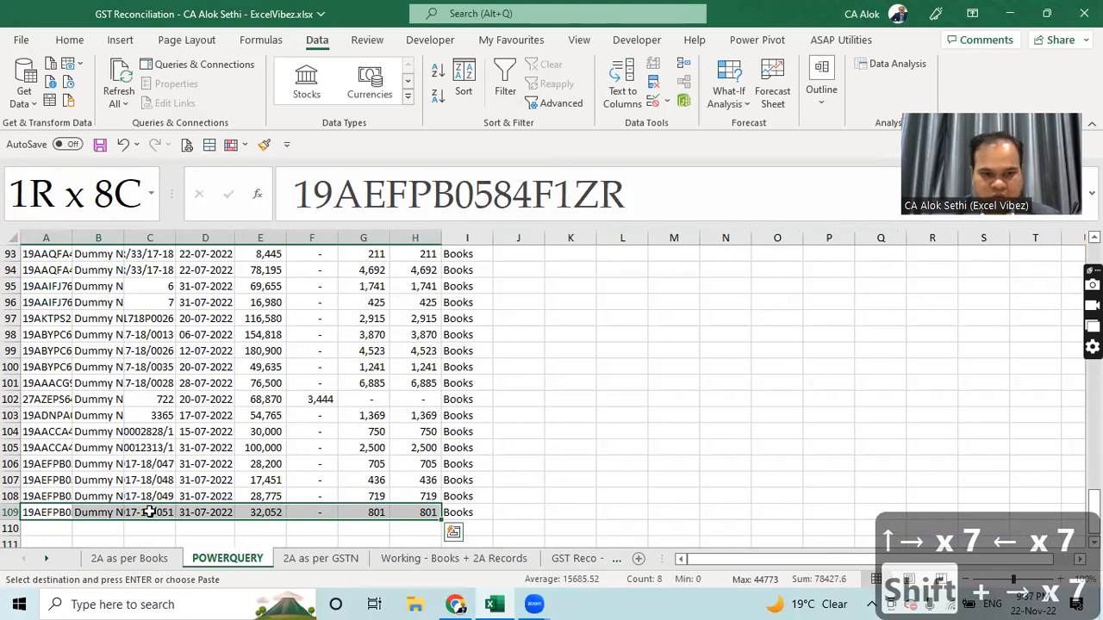
{"action": "left_click", "coordinate": [211, 528]}
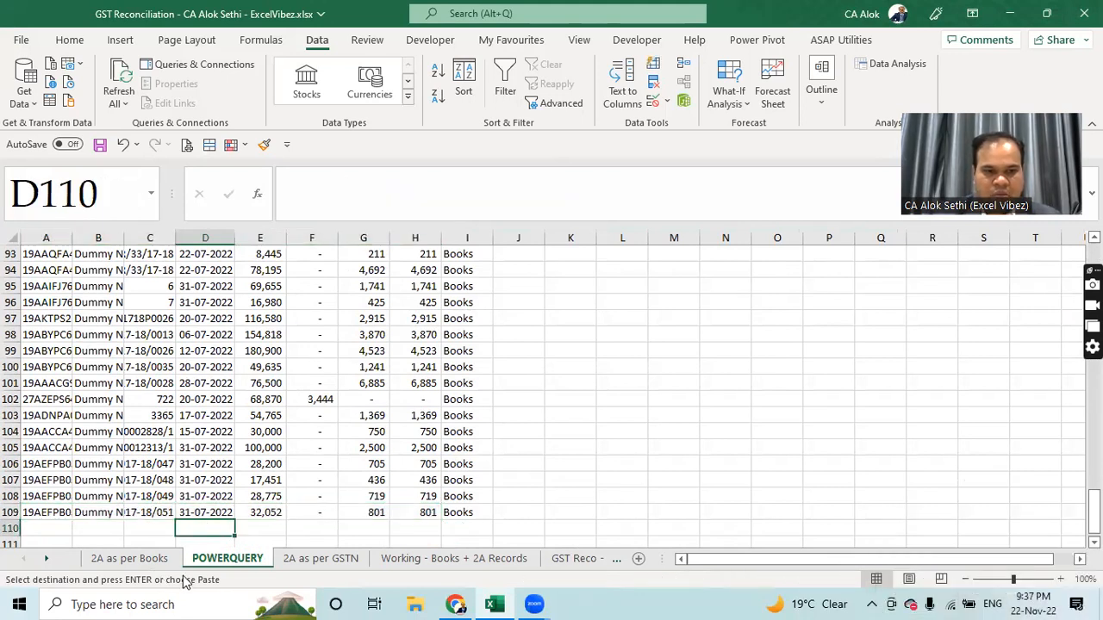
Step: Copy the filled range A1:H110, headings included, from 2A as per GSTN to A110 of the POWERQUERY sheet
{"action": "left_click", "coordinate": [320, 558]}
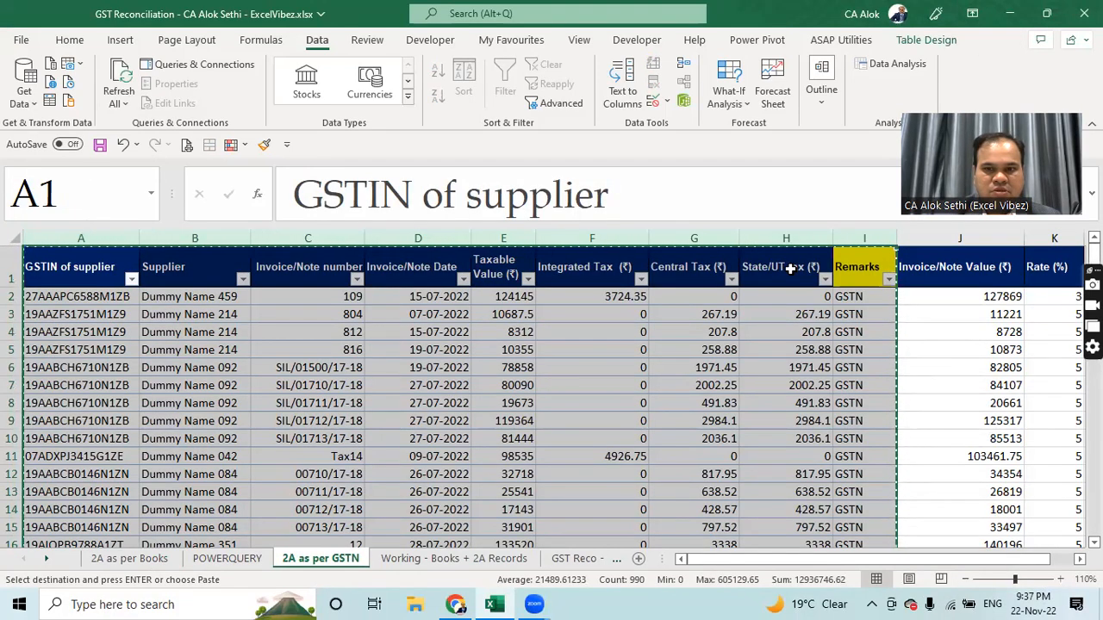
{"action": "left_click", "coordinate": [788, 270]}
{"action": "key", "text": "Escape"}
{"action": "left_click_drag", "start_coordinate": [50, 267], "coordinate": [762, 277]}
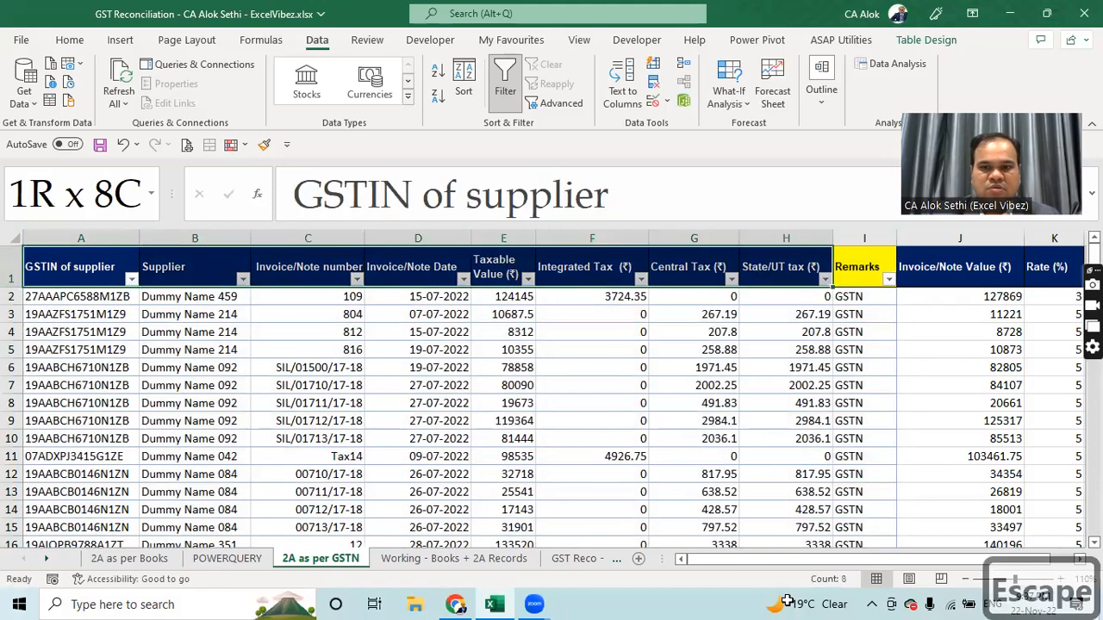
{"action": "key", "text": "ctrl+shift+Down"}
{"action": "left_click_drag", "start_coordinate": [803, 601], "coordinate": [772, 497]}
{"action": "key", "text": "ctrl+c"}
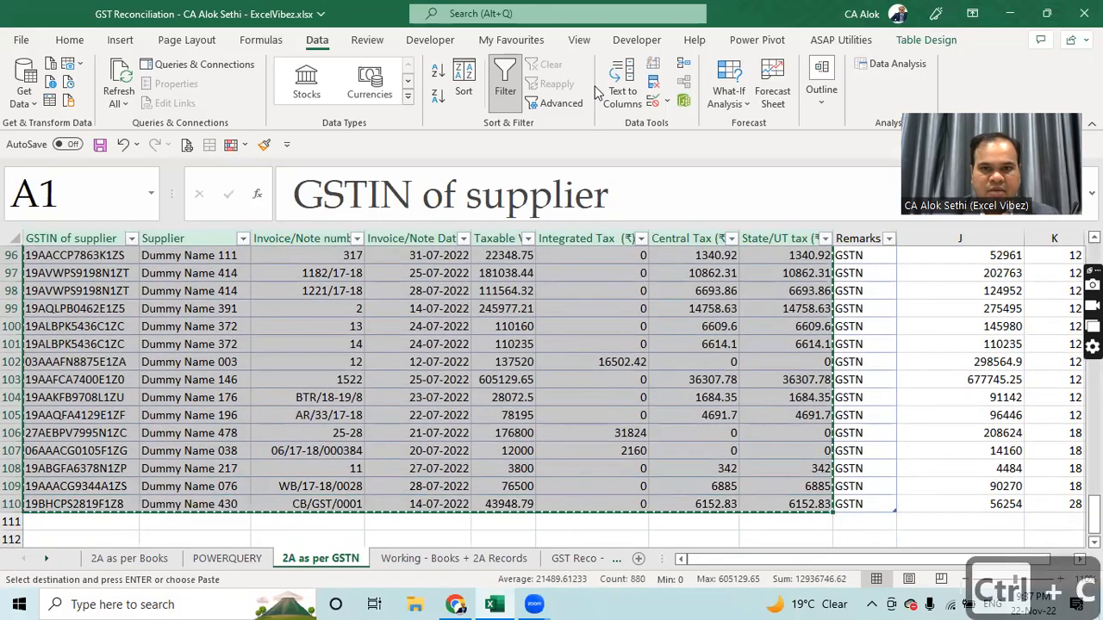
{"action": "left_click", "coordinate": [145, 562]}
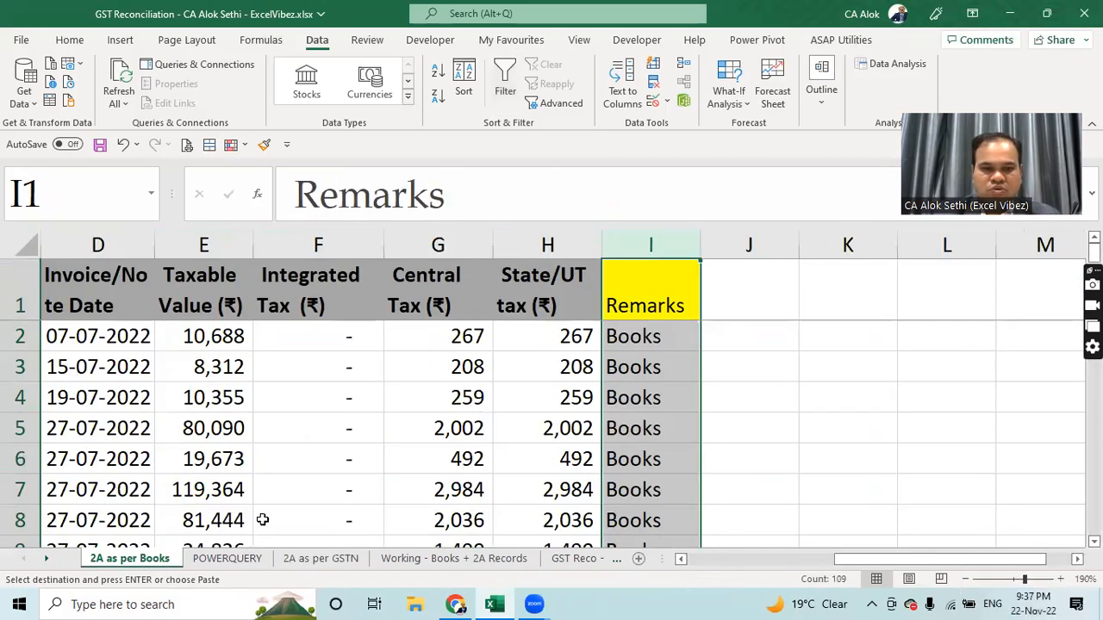
{"action": "left_click", "coordinate": [228, 559]}
{"action": "left_click", "coordinate": [53, 528]}
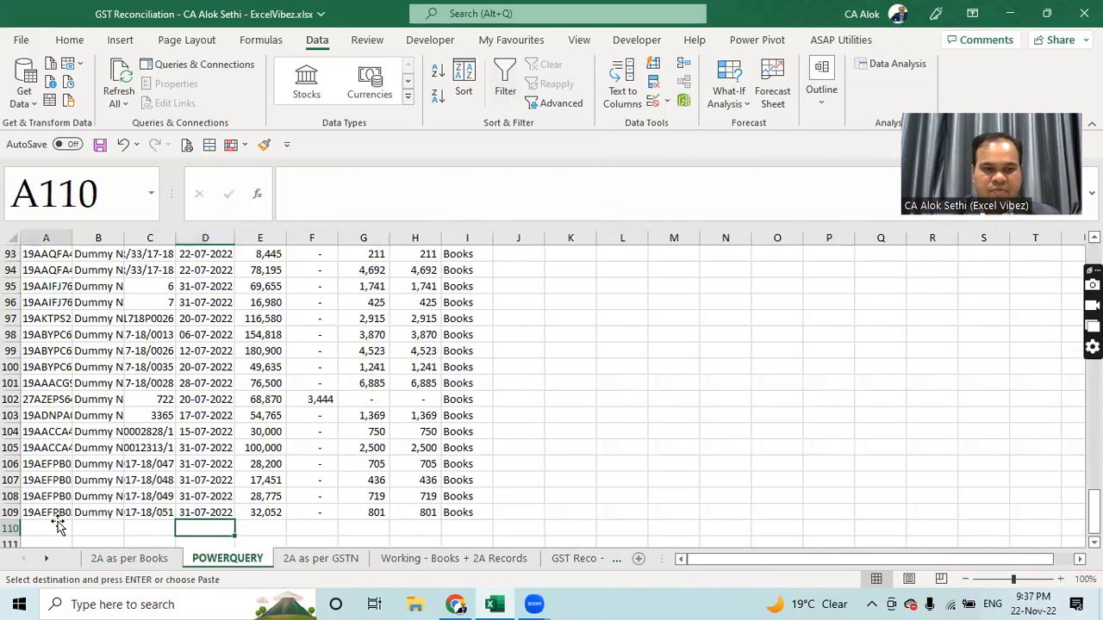
{"action": "key", "text": "ctrl+v"}
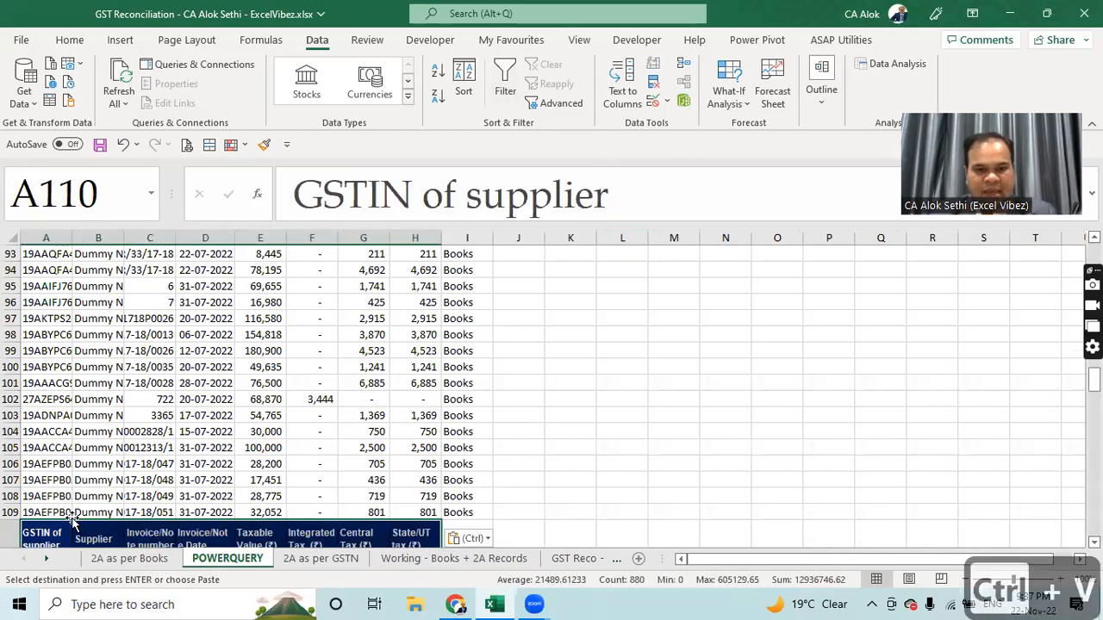
Step: Examine the pasted GSTN heading row and records beneath the Books data on the POWERQUERY sheet
{"action": "left_click", "coordinate": [604, 502]}
{"action": "key", "text": "Down"}
{"action": "key", "text": "Down"}
{"action": "key", "text": "Down"}
{"action": "key", "text": "Down"}
{"action": "key", "text": "Down"}
{"action": "key", "text": "Down"}
{"action": "key", "text": "Down"}
{"action": "key", "text": "Down"}
{"action": "key", "text": "Down"}
{"action": "key", "text": "Down"}
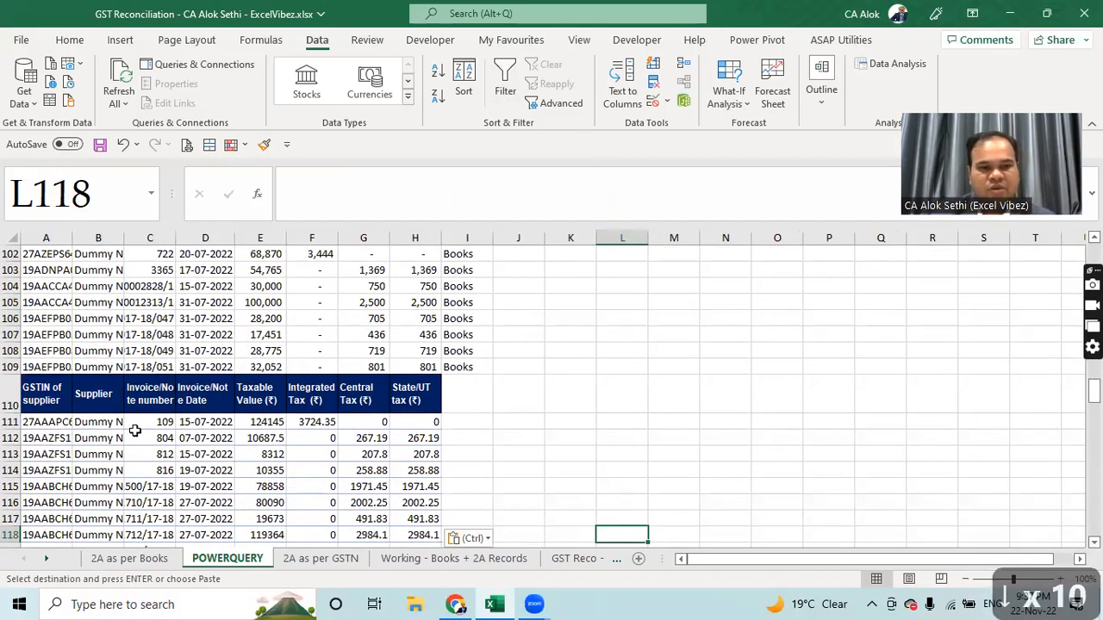
{"action": "scroll", "coordinate": [198, 441], "scroll_direction": "up", "scroll_amount": 2, "text": "ctrl"}
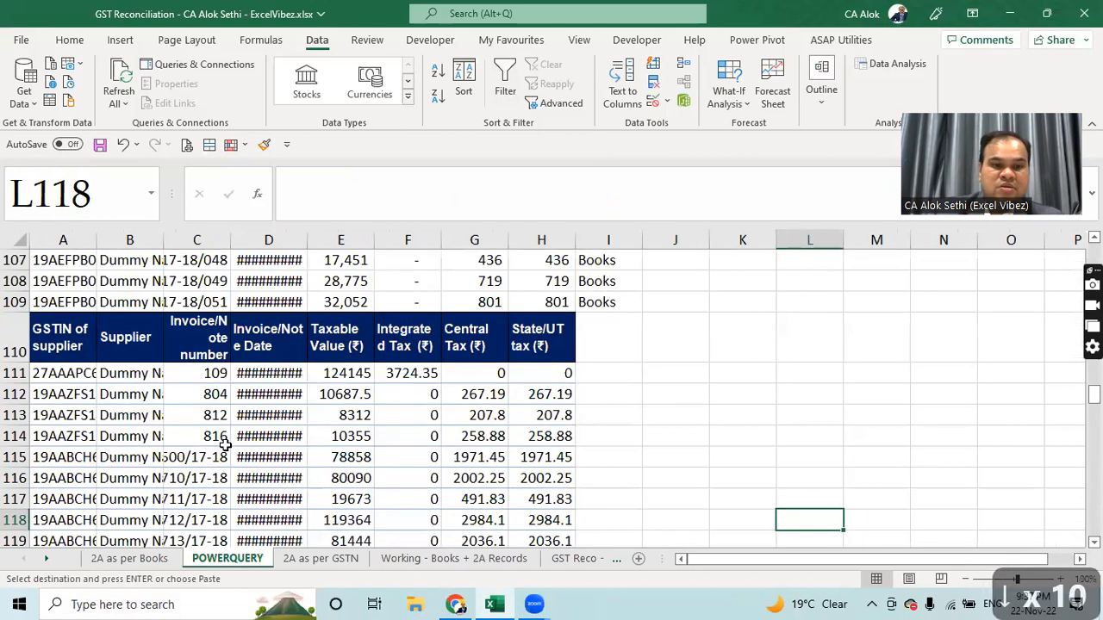
Step: Widen the invoice date and supplier columns on the POWERQUERY sheet and delete the pasted GSTN heading row 110
{"action": "left_click_drag", "start_coordinate": [301, 247], "coordinate": [323, 239]}
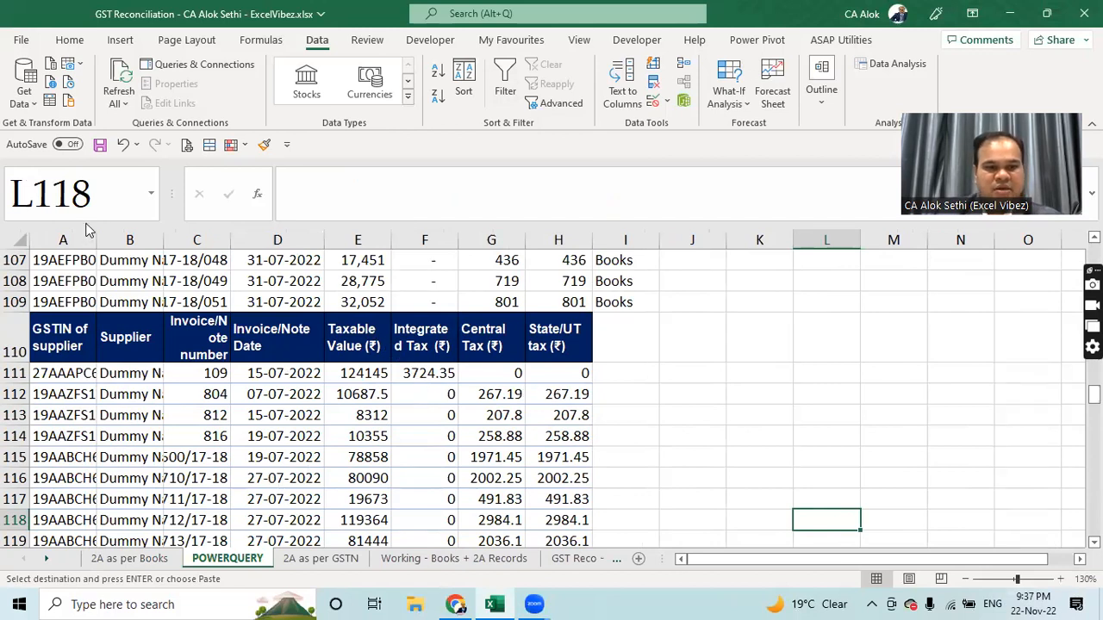
{"action": "double_click", "coordinate": [164, 239]}
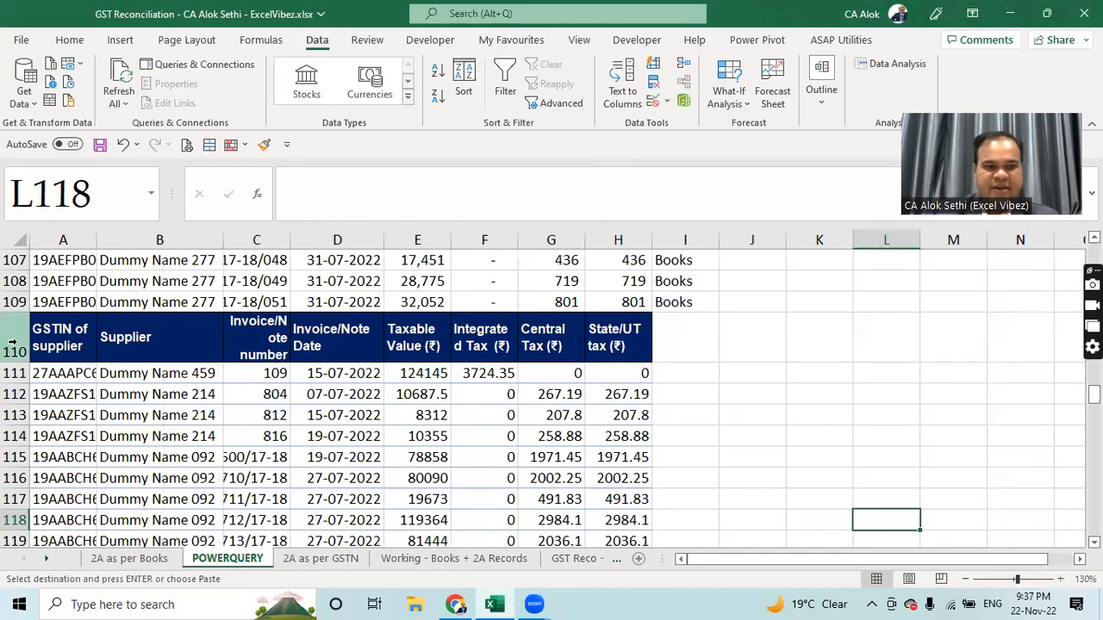
{"action": "left_click", "coordinate": [12, 340]}
{"action": "key", "text": "ctrl+minus"}
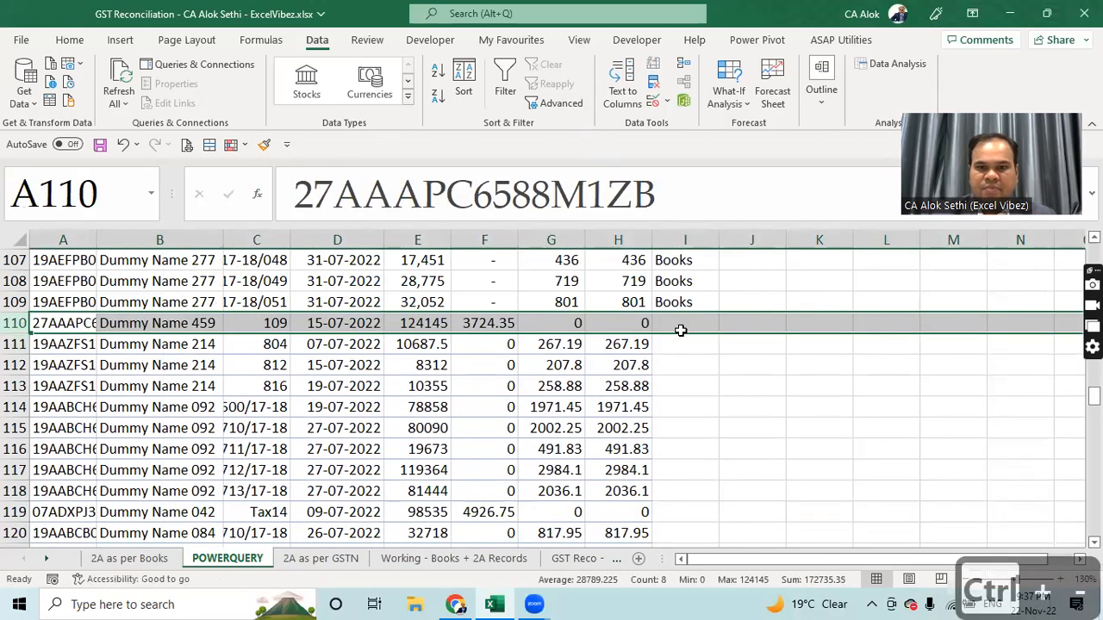
Step: Copy the GSTN remarks I2:I110 from 2A as per GSTN to I110 of the POWERQUERY sheet
{"action": "left_click", "coordinate": [321, 559]}
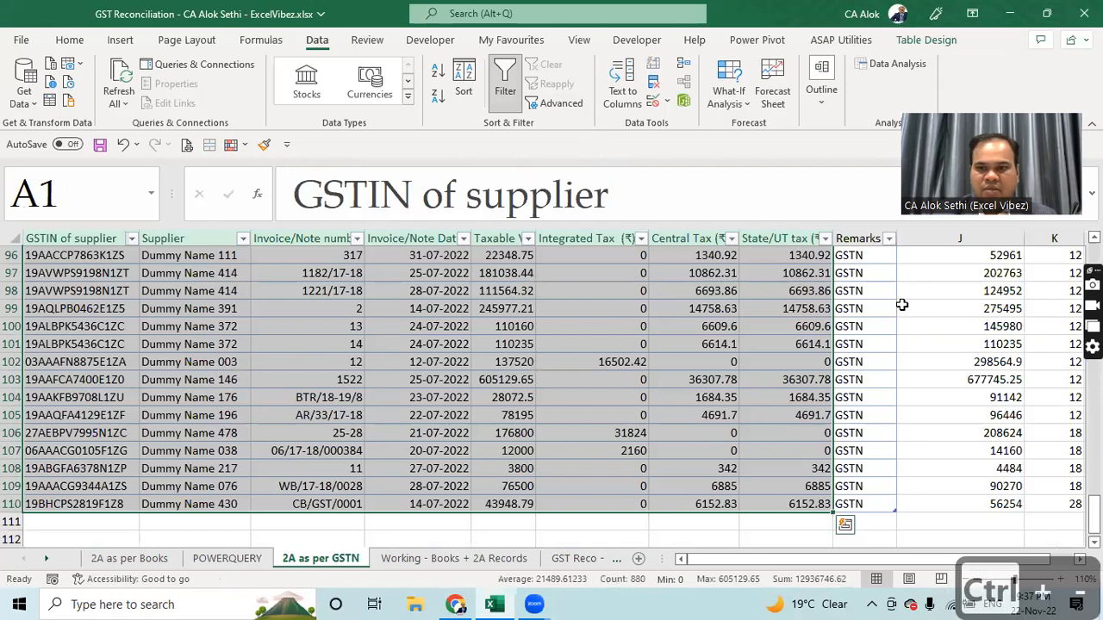
{"action": "left_click", "coordinate": [857, 504]}
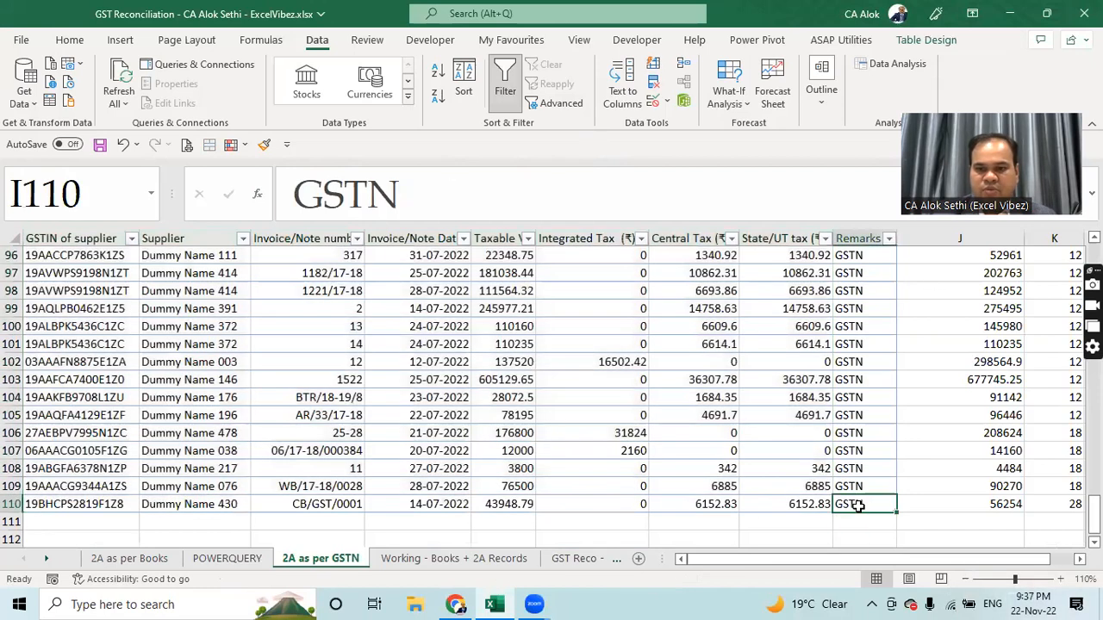
{"action": "key", "text": "ctrl+shift+Up"}
{"action": "key", "text": "shift+Down"}
{"action": "key", "text": "ctrl+c"}
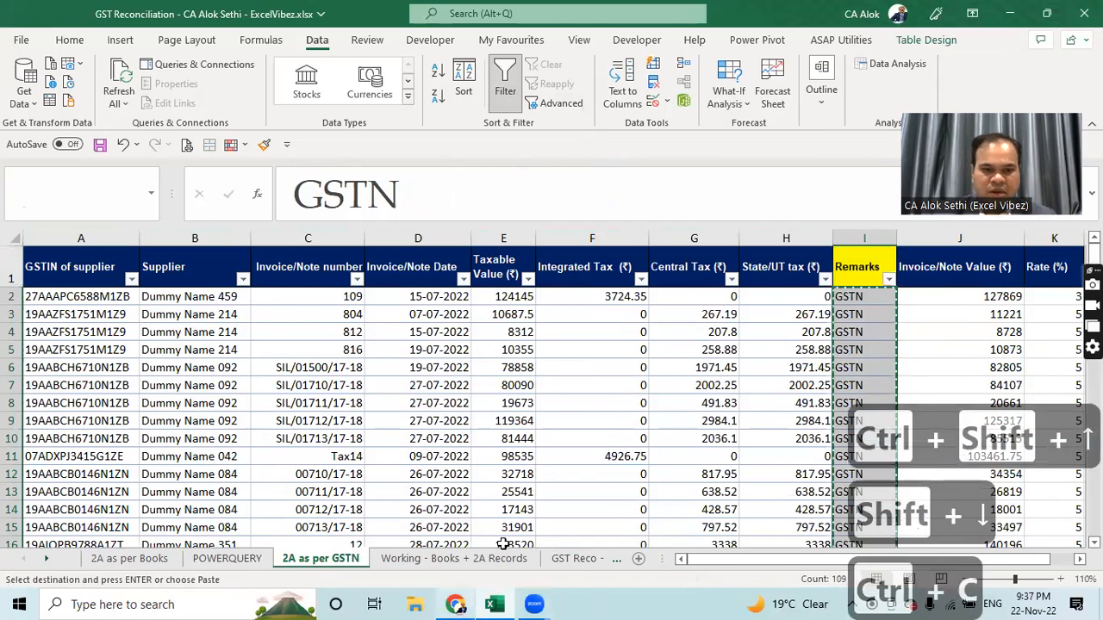
{"action": "left_click", "coordinate": [227, 558]}
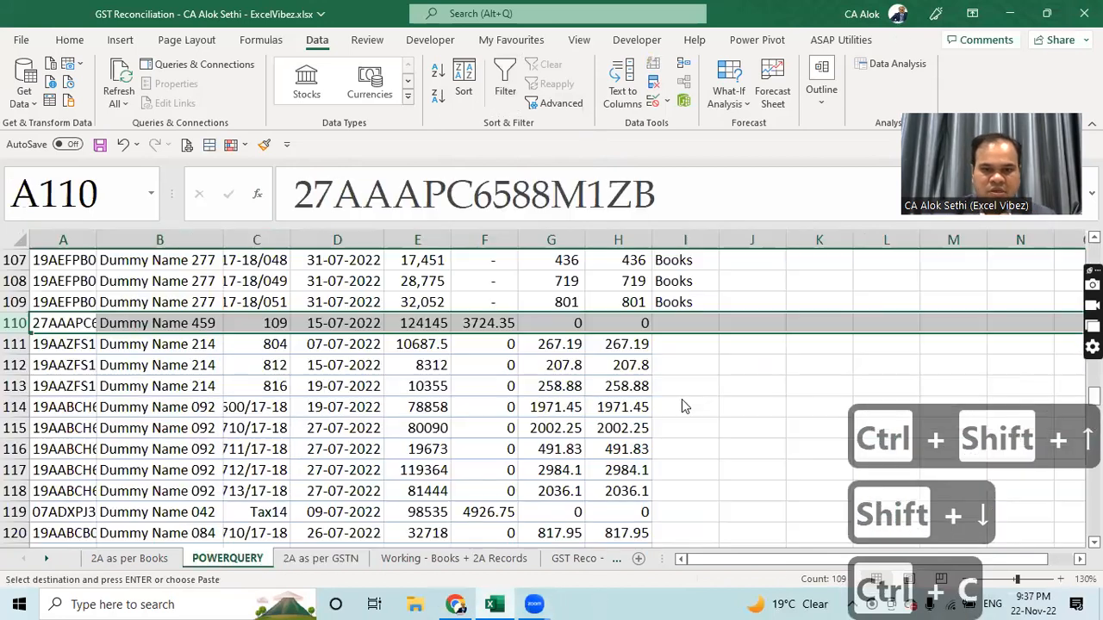
{"action": "left_click", "coordinate": [685, 323]}
{"action": "key", "text": "ctrl+v"}
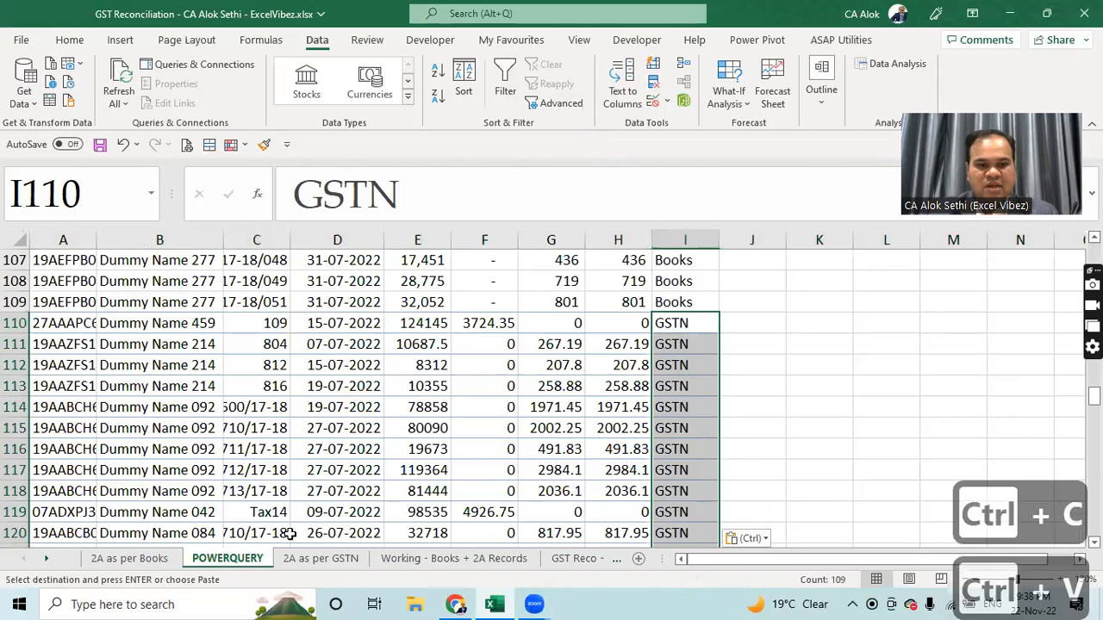
Step: Rename the POWERQUERY sheet as COMBINED DATA
{"action": "double_click", "coordinate": [256, 559]}
{"action": "type", "text": "COMBI"}
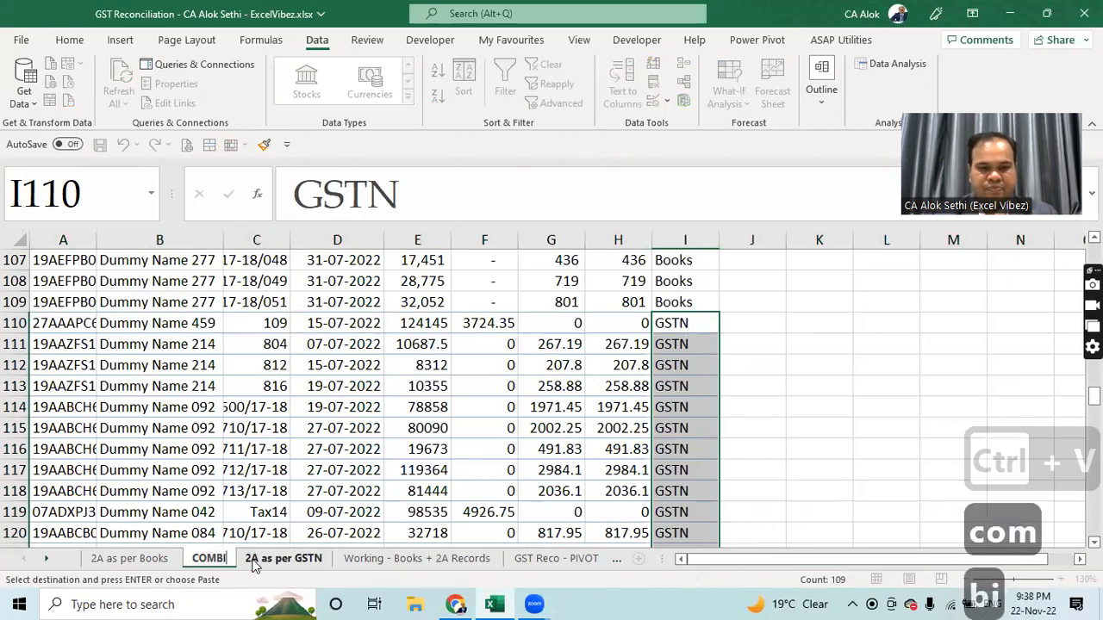
{"action": "type", "text": "NED DATA"}
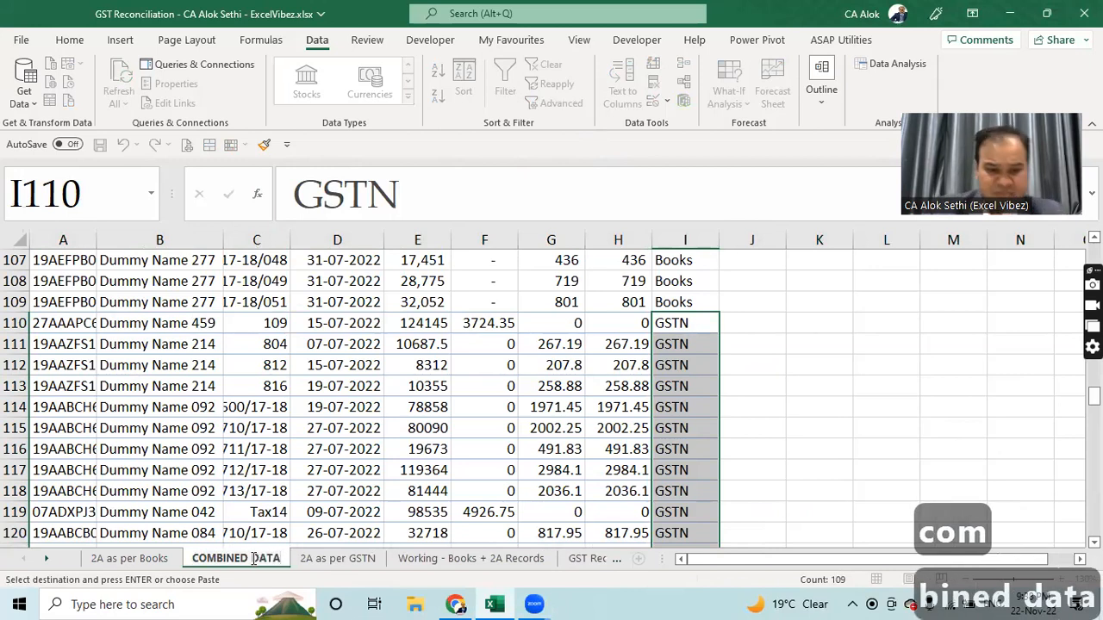
{"action": "left_click", "coordinate": [249, 497]}
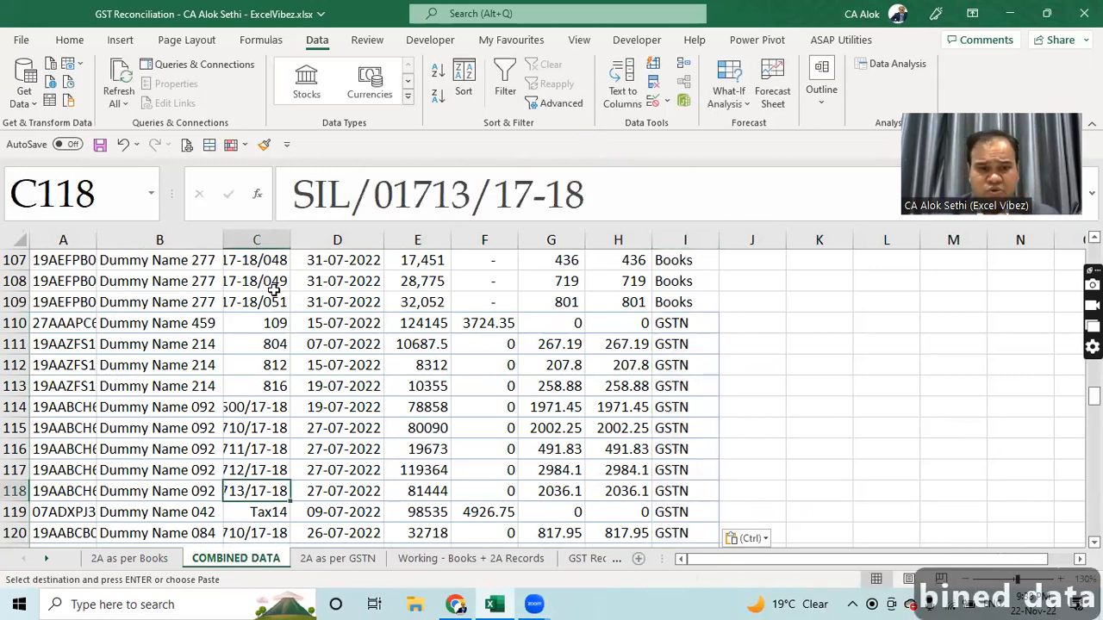
Step: Fit the invoice number column to its contents and widen the Integrated Tax column on the COMBINED DATA sheet
{"action": "double_click", "coordinate": [291, 239]}
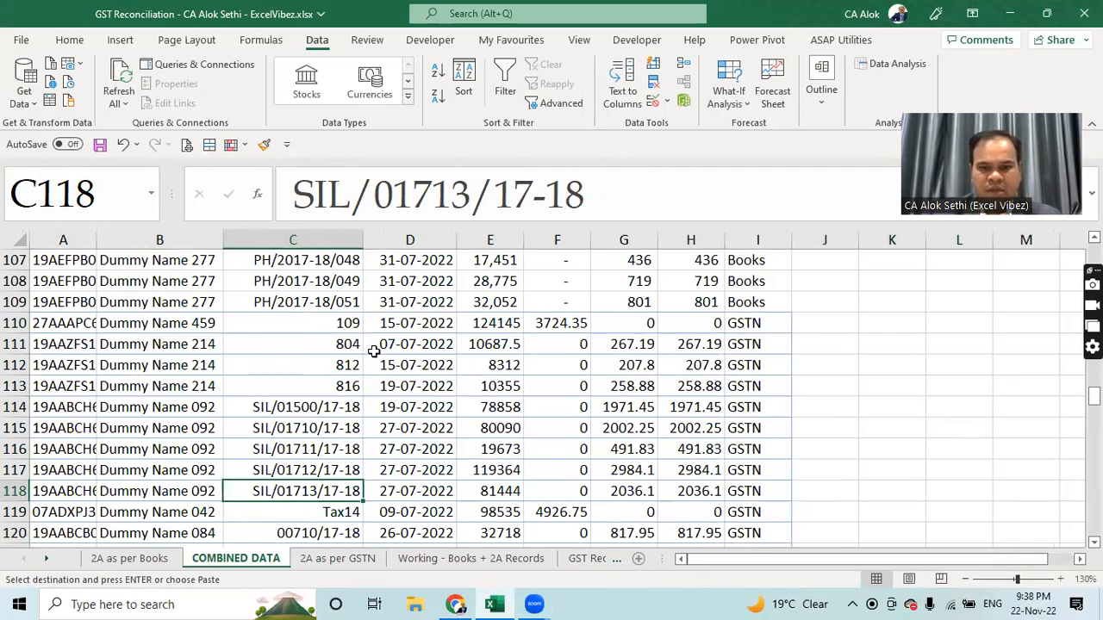
{"action": "key", "text": "ctrl+Page_Up"}
{"action": "key", "text": "ctrl+Page_Down"}
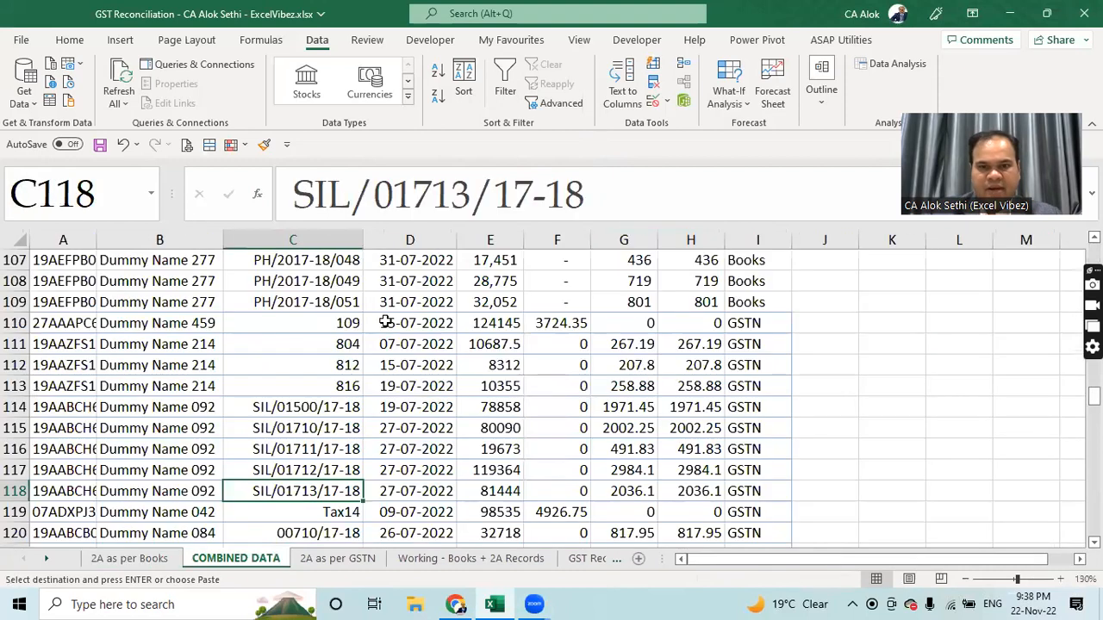
{"action": "left_click", "coordinate": [385, 322]}
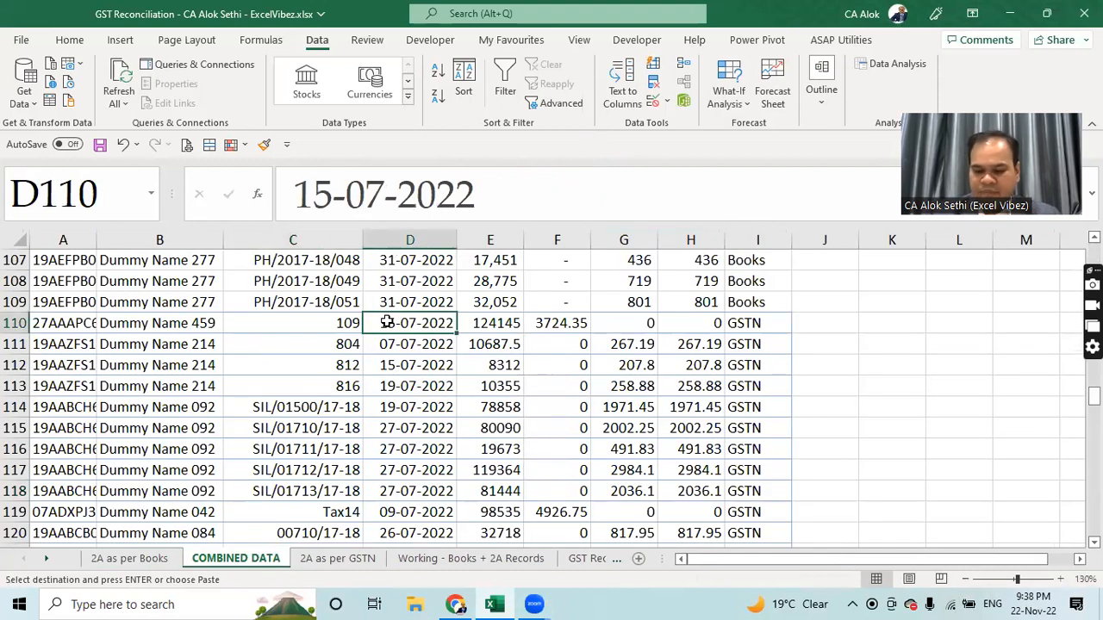
{"action": "key", "text": "ctrl+Home"}
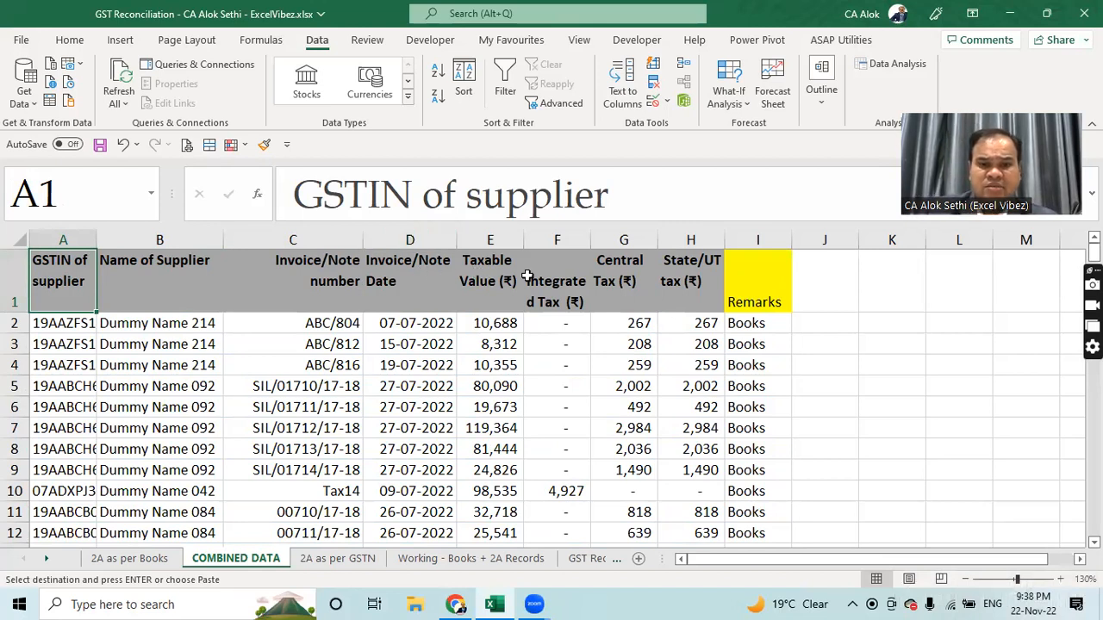
{"action": "left_click_drag", "start_coordinate": [601, 234], "coordinate": [614, 233]}
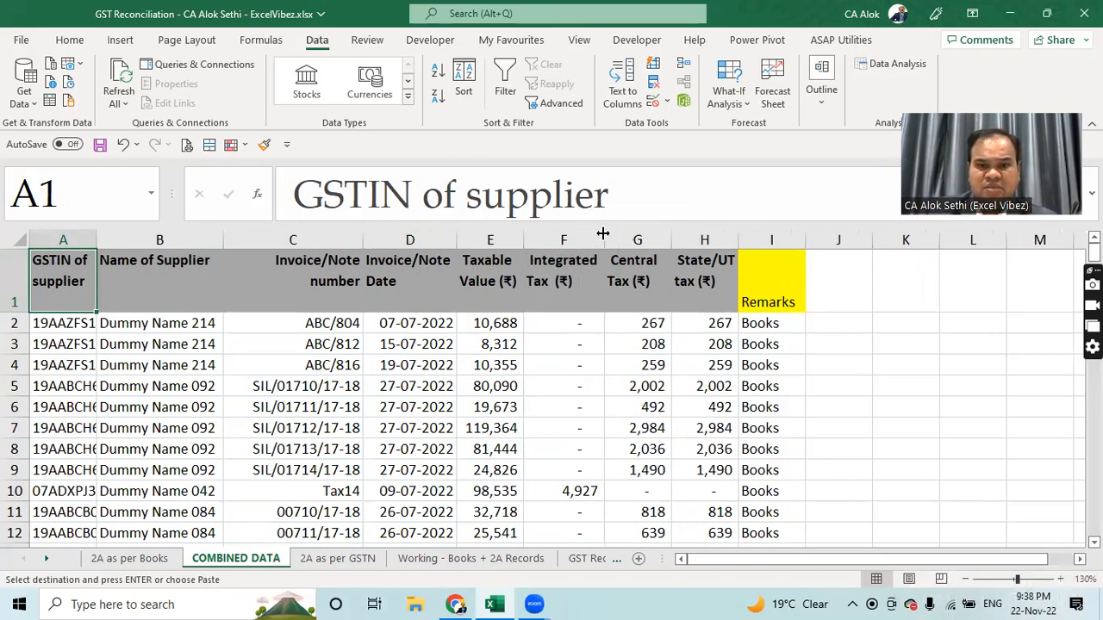
Step: Insert a new column I before Remarks and head it INVOICE VALUE
{"action": "left_click", "coordinate": [773, 241]}
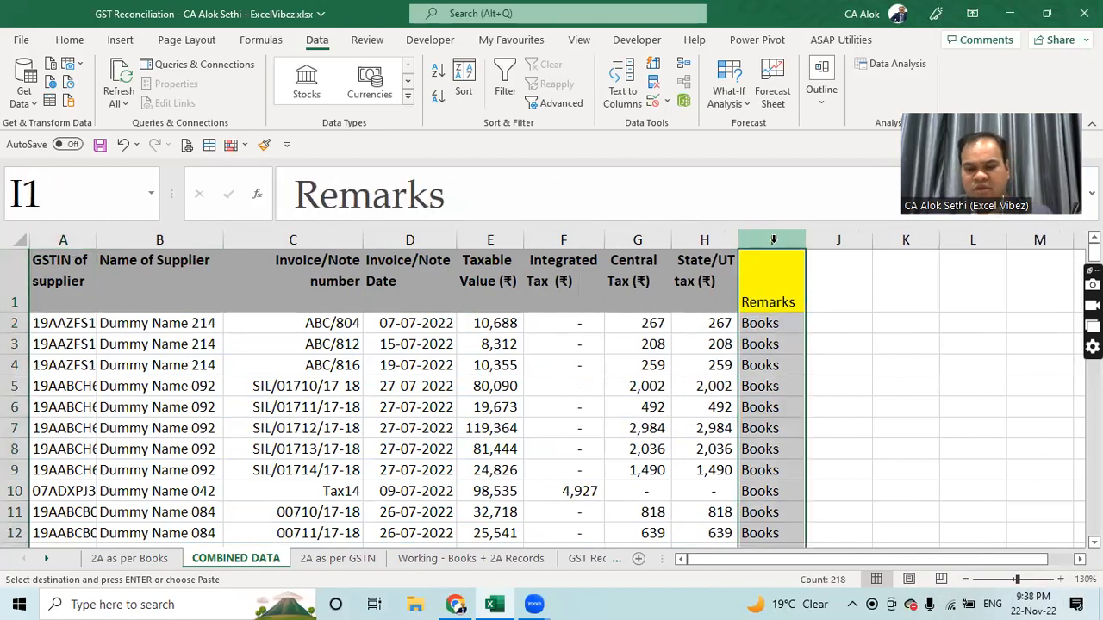
{"action": "key", "text": "ctrl+plus"}
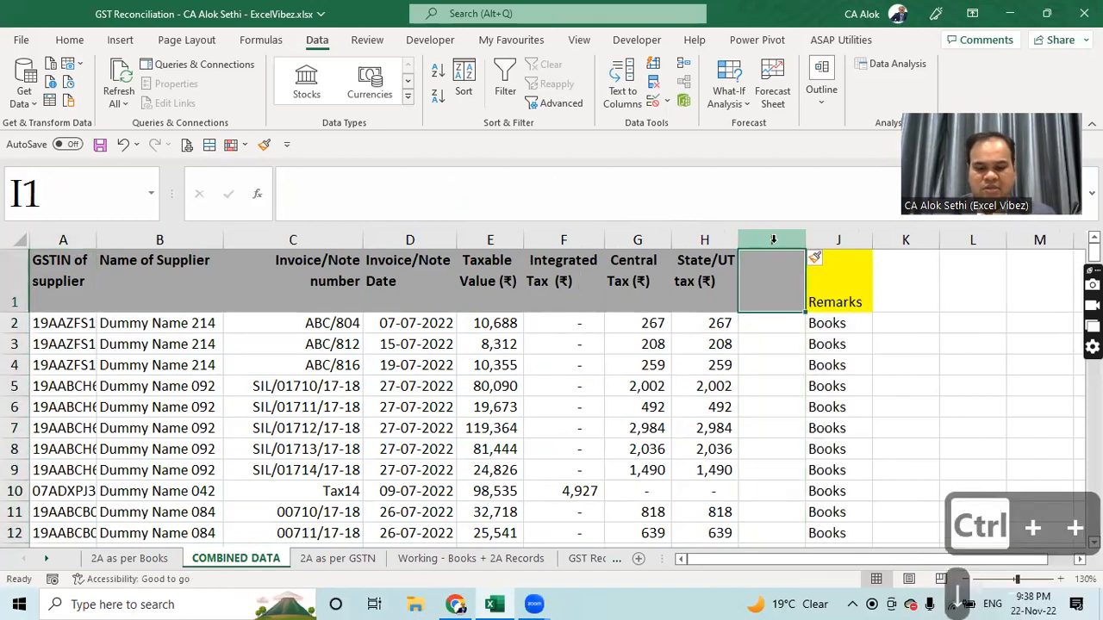
{"action": "type", "text": "iN"}
{"action": "key", "text": "BackSpace"}
{"action": "key", "text": "BackSpace"}
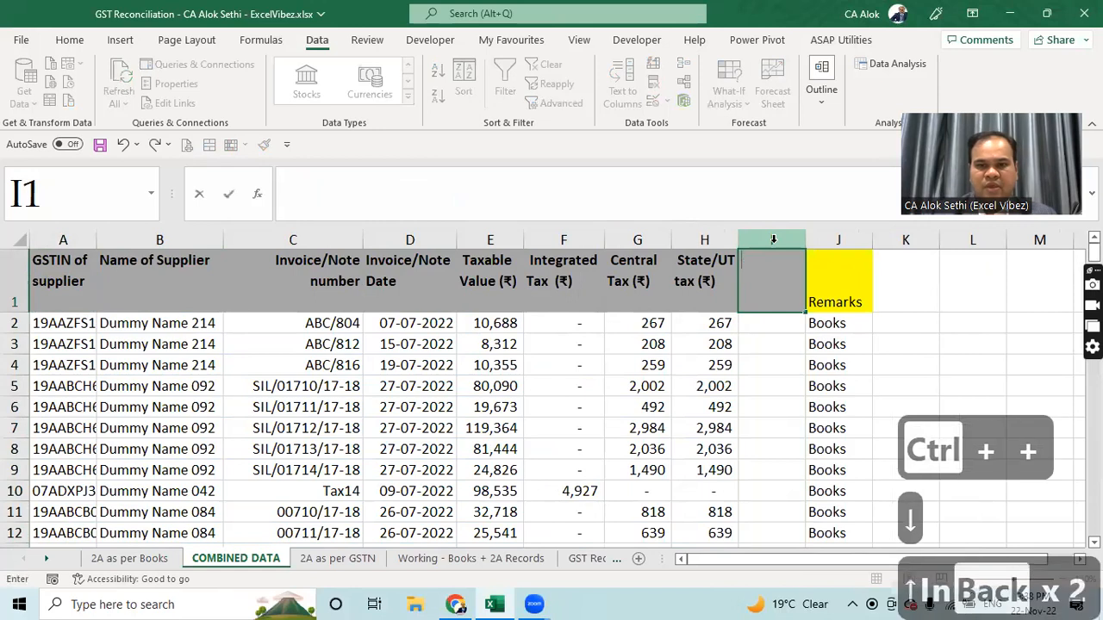
{"action": "type", "text": "INVOICE V"}
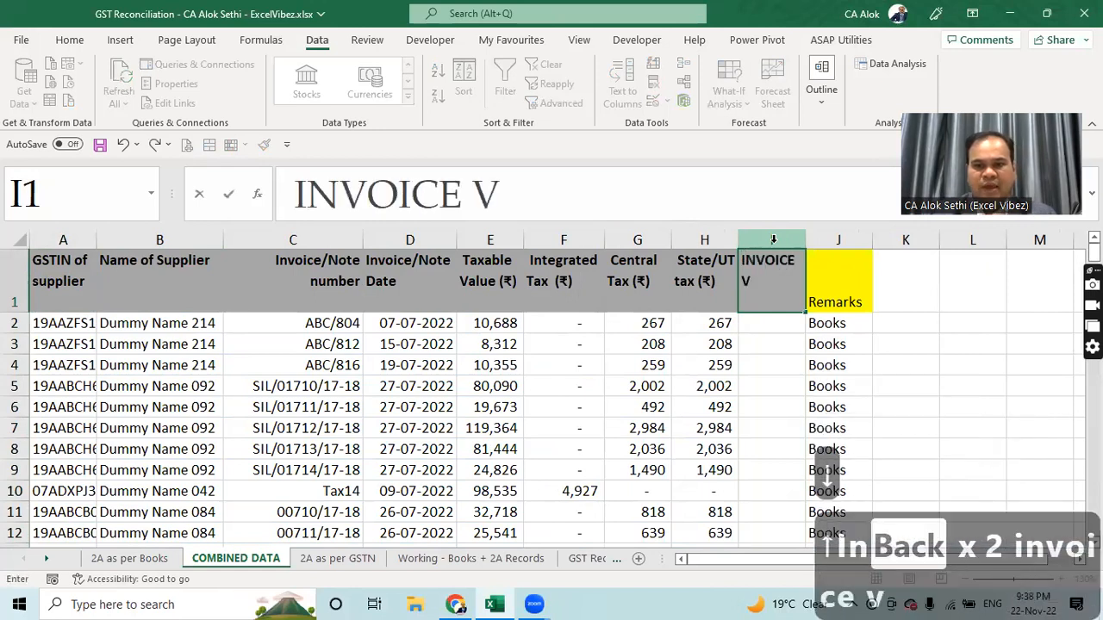
{"action": "type", "text": "ALUE"}
{"action": "key", "text": "BackSpace"}
{"action": "type", "text": "UE"}
{"action": "key", "text": "Return"}
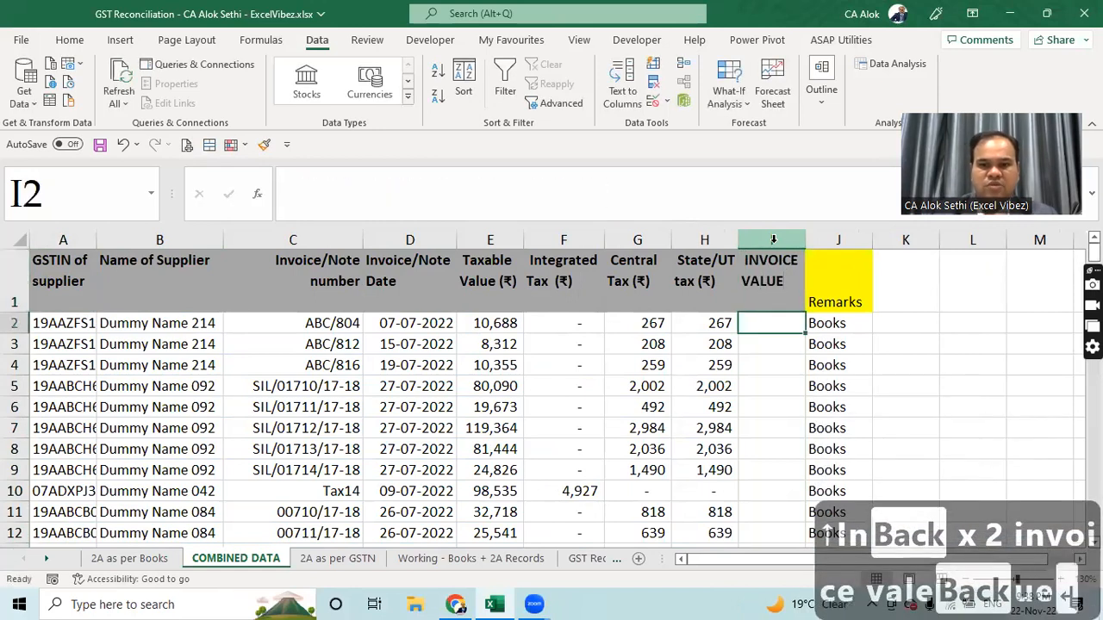
Step: Calculate the first record's invoice value in I2 with the formula =SUM(E2:H2)
{"action": "type", "text": "="}
{"action": "key", "text": "Left"}
{"action": "key", "text": "Left"}
{"action": "key", "text": "Left"}
{"action": "key", "text": "Left"}
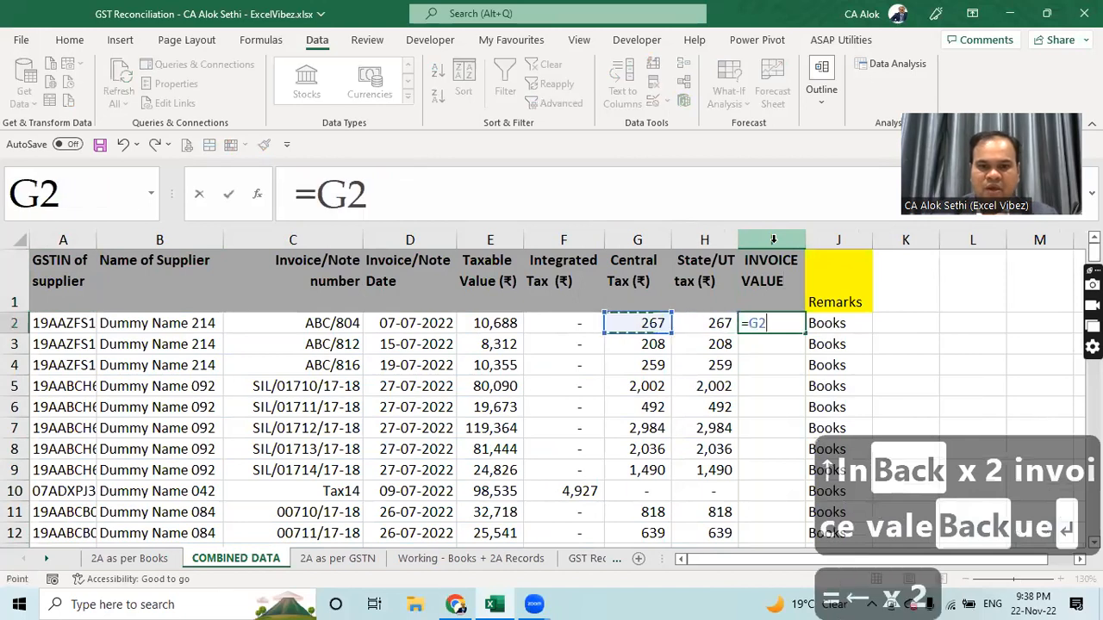
{"action": "key", "text": "BackSpace"}
{"action": "key", "text": "BackSpace"}
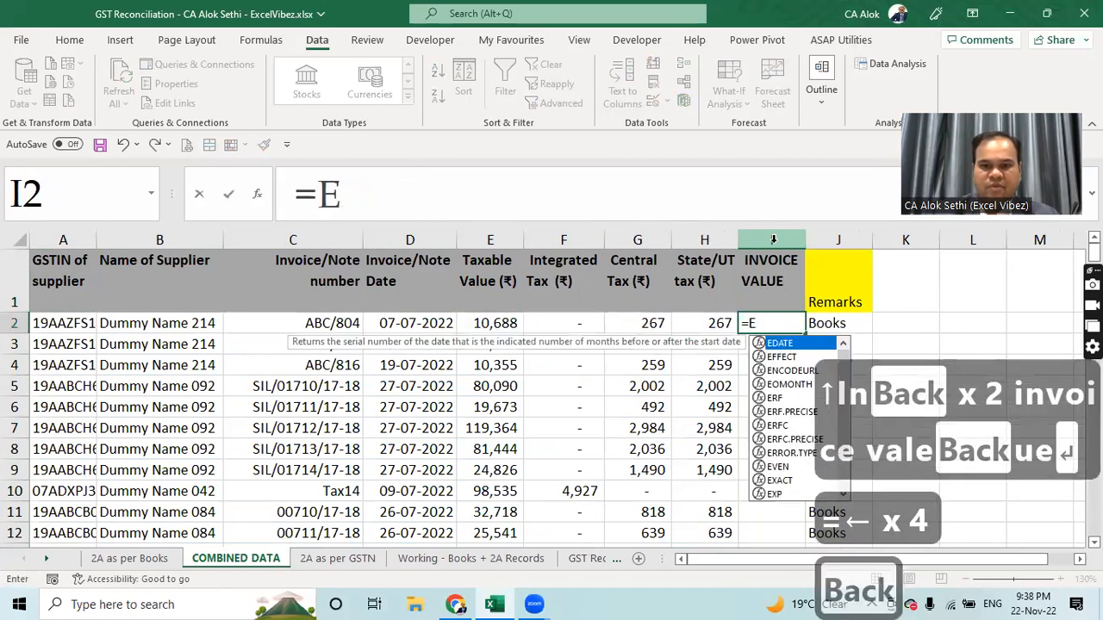
{"action": "type", "text": "SUM("}
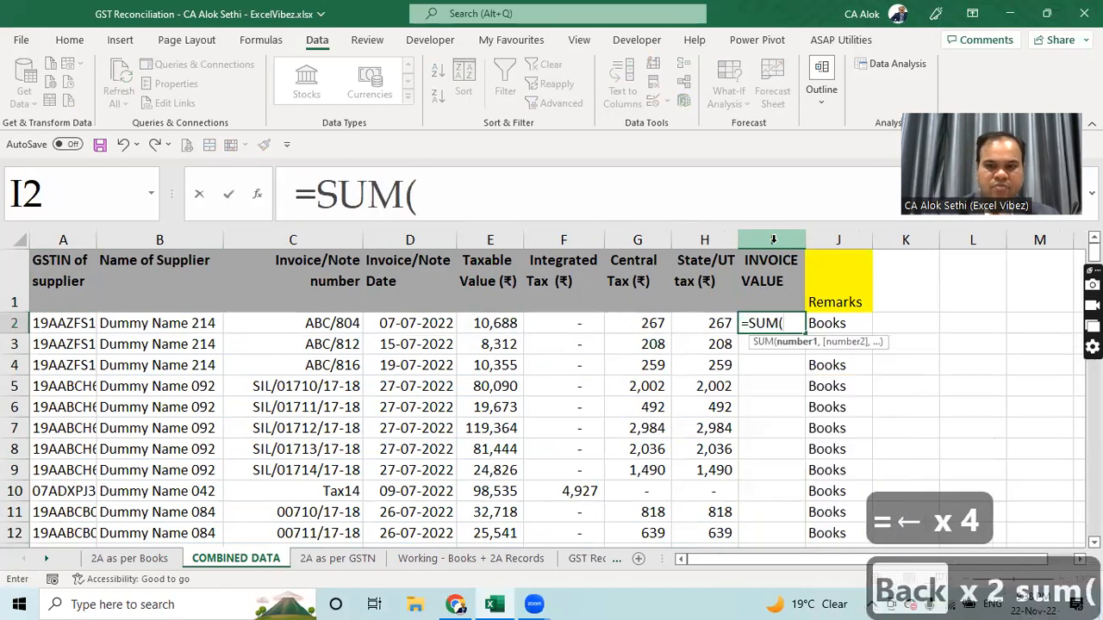
{"action": "key", "text": "Left"}
{"action": "key", "text": "shift+Left"}
{"action": "key", "text": "shift+Left"}
{"action": "key", "text": "shift+Left"}
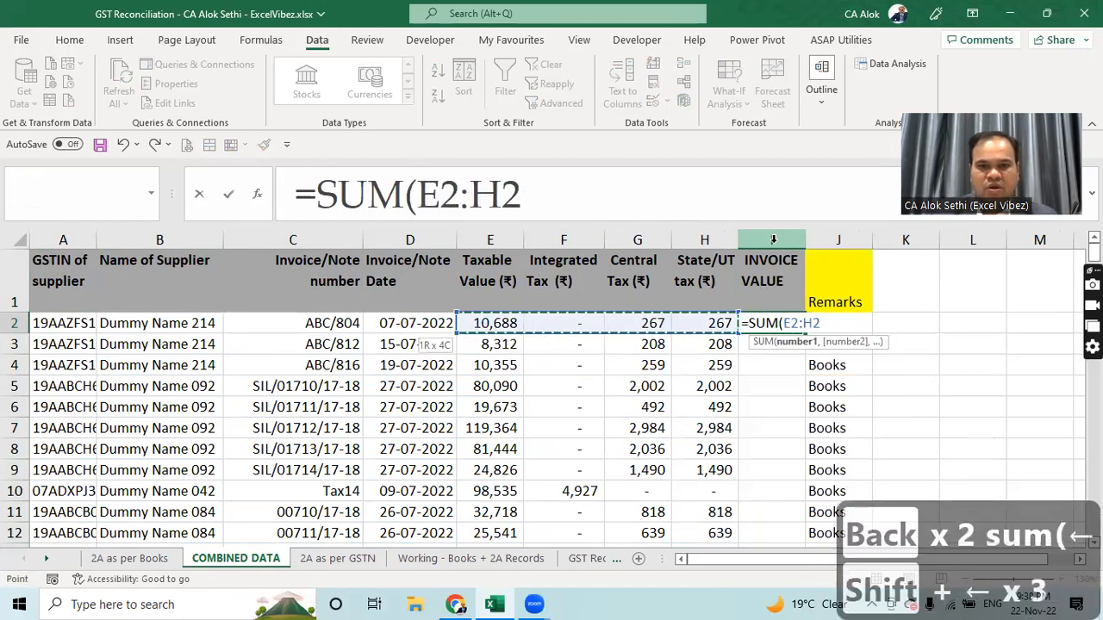
{"action": "type", "text": ")"}
{"action": "key", "text": "Return"}
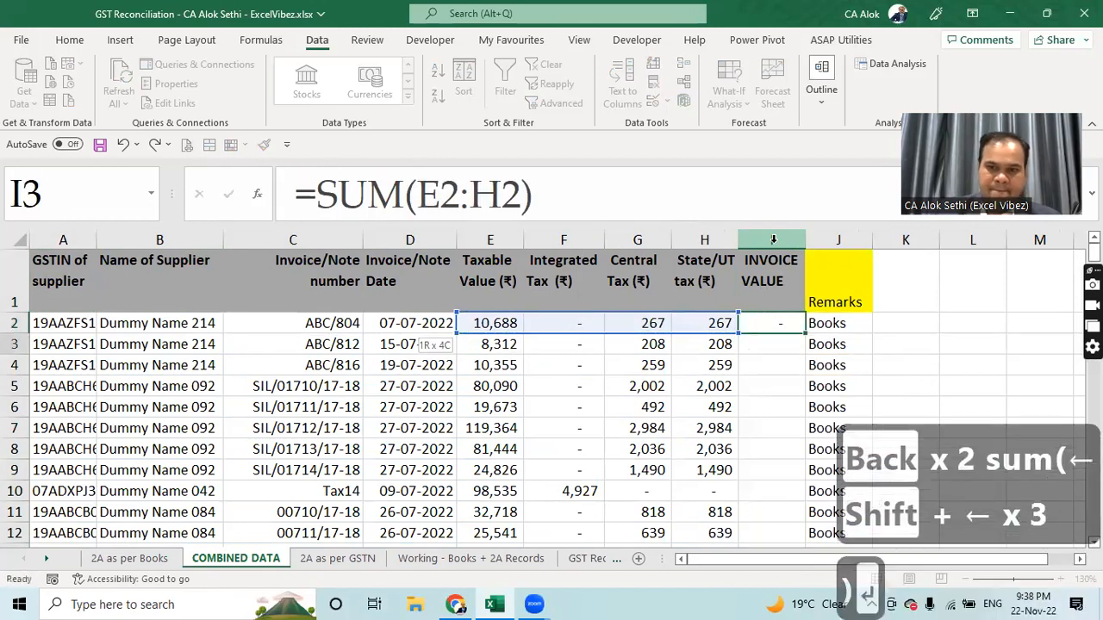
Step: Fill the invoice value formula from I2 down to the last record of the combined data
{"action": "key", "text": "Up"}
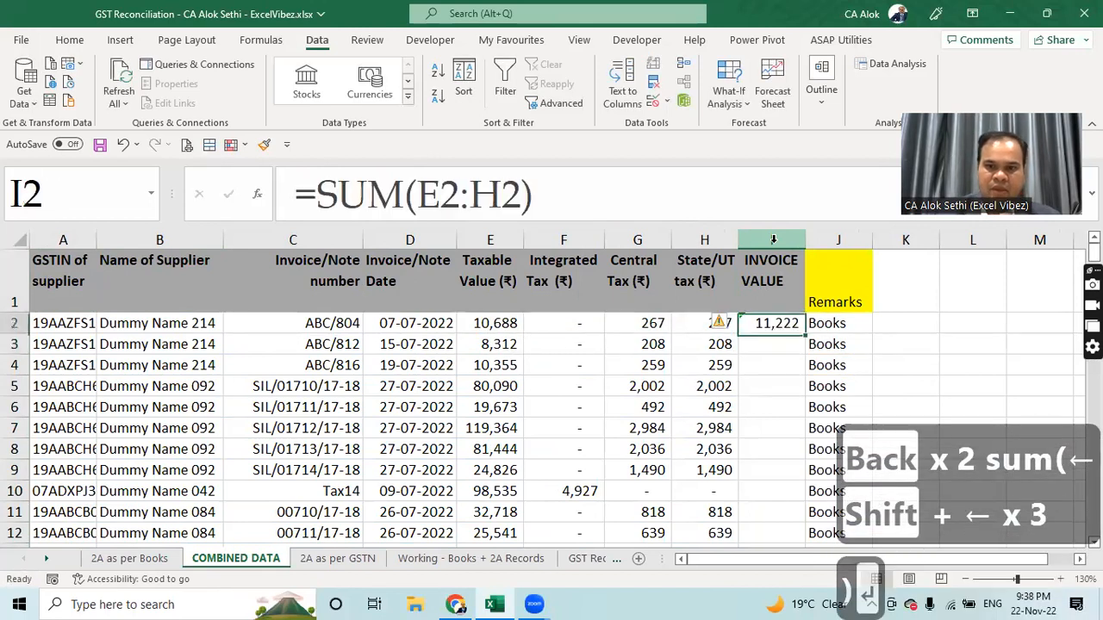
{"action": "double_click", "coordinate": [801, 335]}
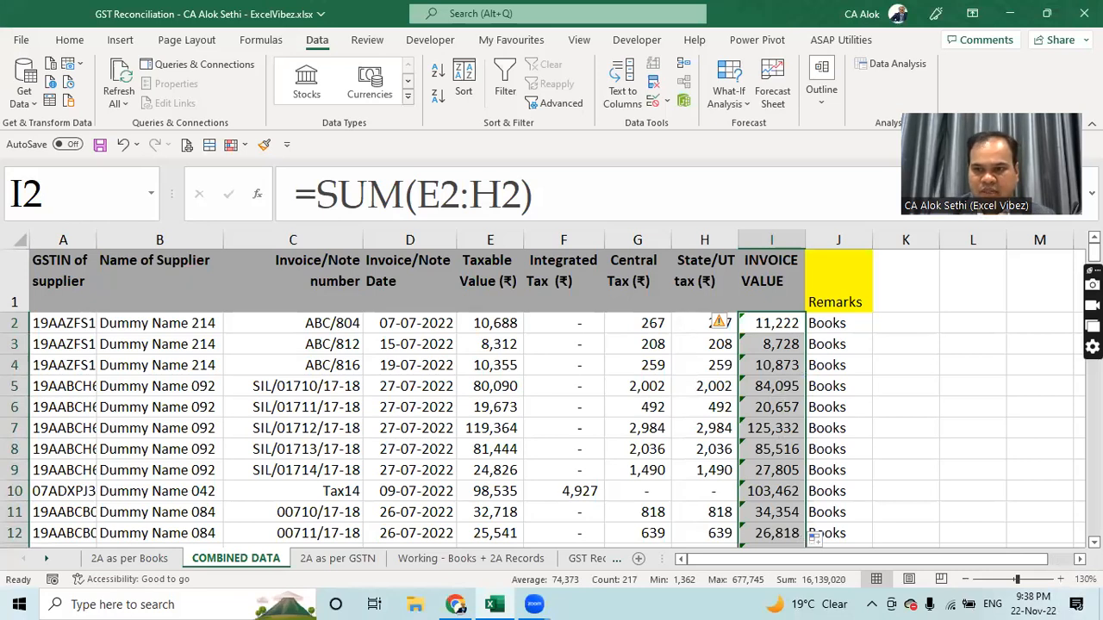
{"action": "mouse_move", "coordinate": [1094, 250]}
{"action": "left_mouse_down"}
{"action": "mouse_move", "coordinate": [1095, 526]}
{"action": "mouse_move", "coordinate": [1094, 250]}
{"action": "left_mouse_up"}
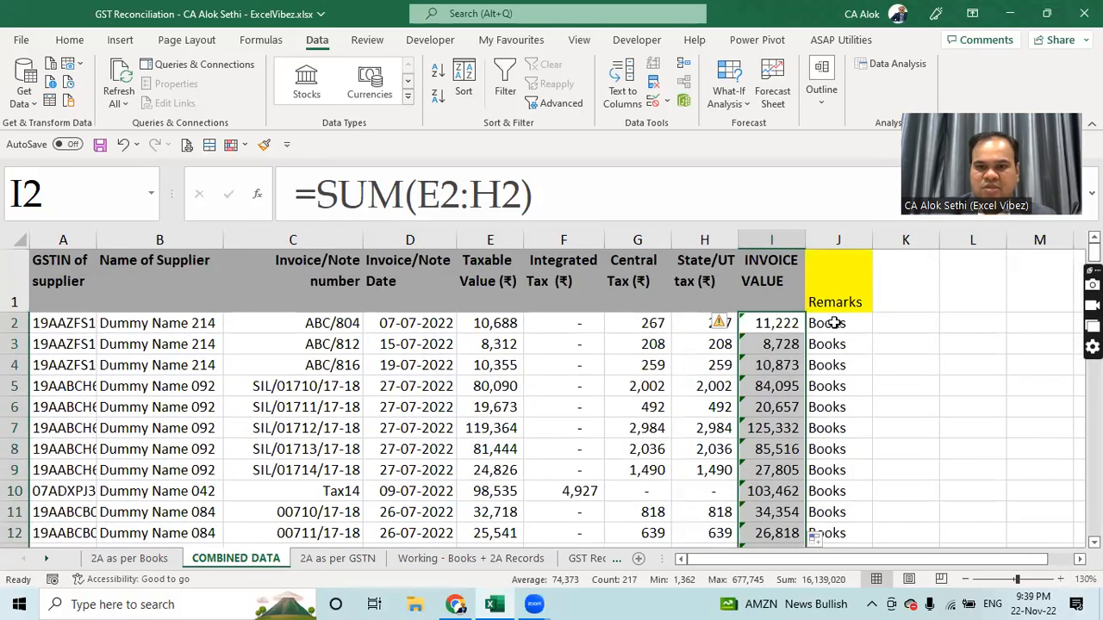
Step: Try to dismiss the Formula Omits Adjacent Cells error on the invoice value formulas through Ignore Error and Error Checking Options
{"action": "left_click", "coordinate": [720, 323]}
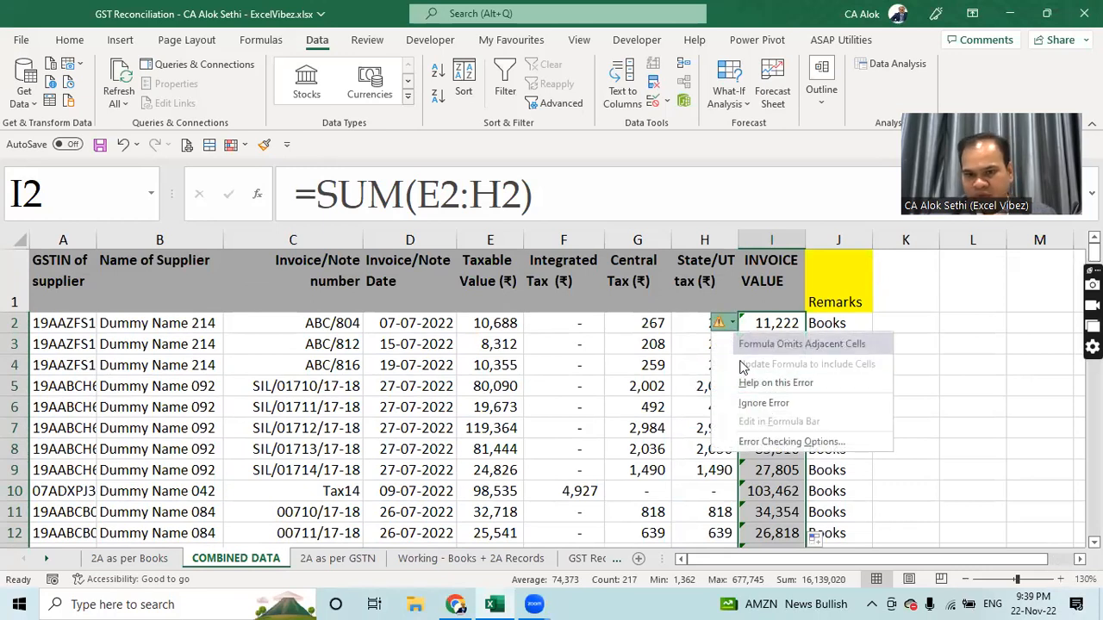
{"action": "left_click", "coordinate": [781, 405]}
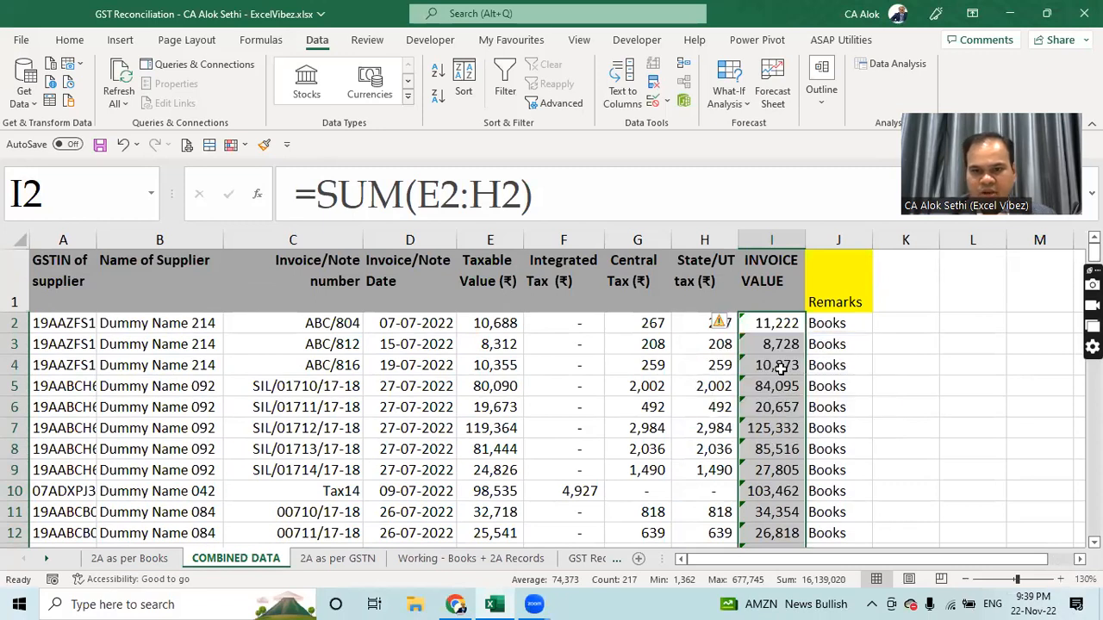
{"action": "left_click", "coordinate": [720, 324]}
{"action": "left_click", "coordinate": [726, 405]}
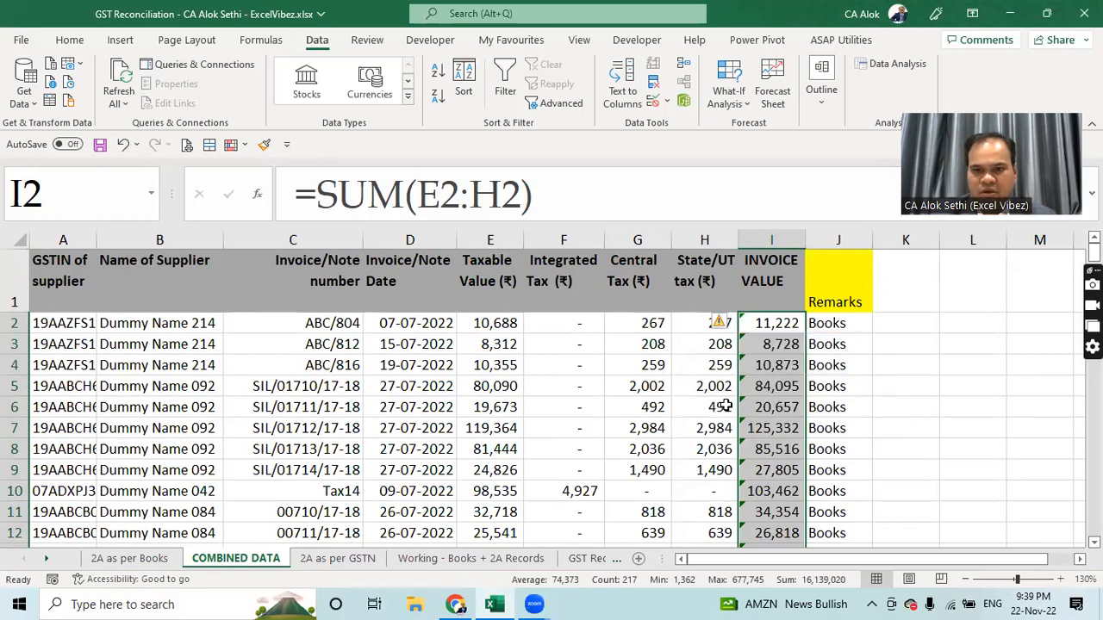
{"action": "left_click", "coordinate": [721, 326]}
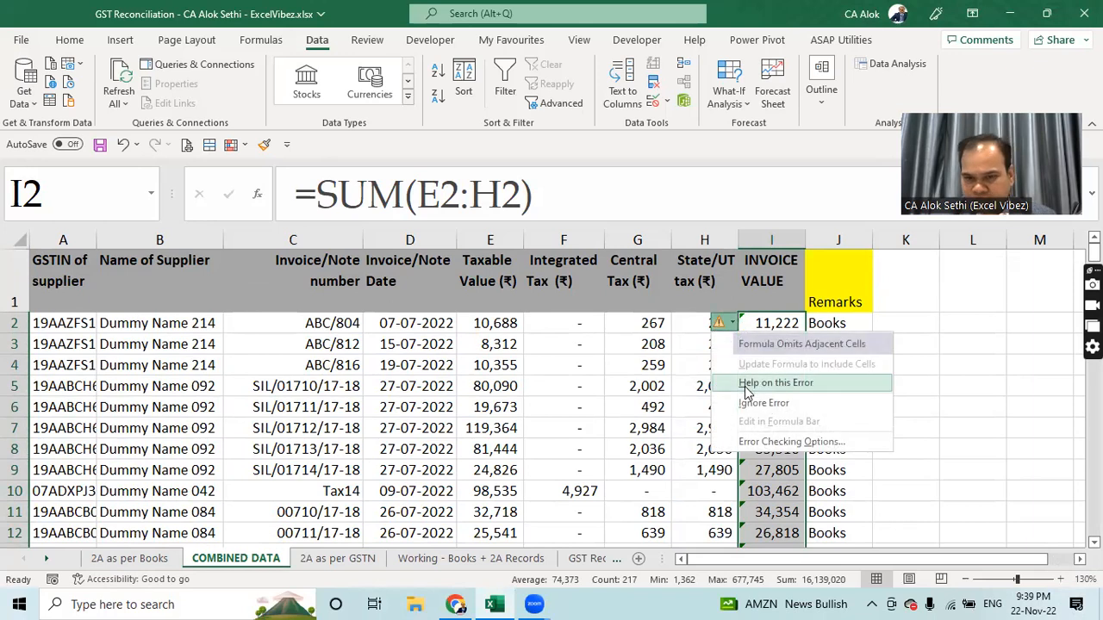
{"action": "left_click", "coordinate": [755, 443]}
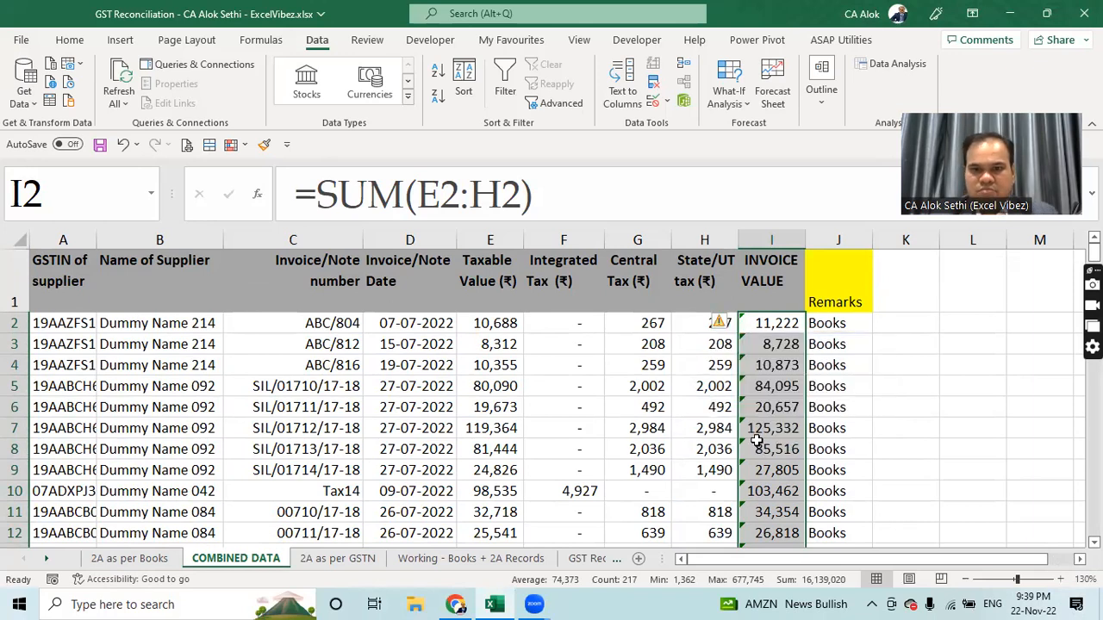
{"action": "left_click", "coordinate": [720, 338]}
{"action": "left_click", "coordinate": [748, 324]}
{"action": "left_click", "coordinate": [723, 324]}
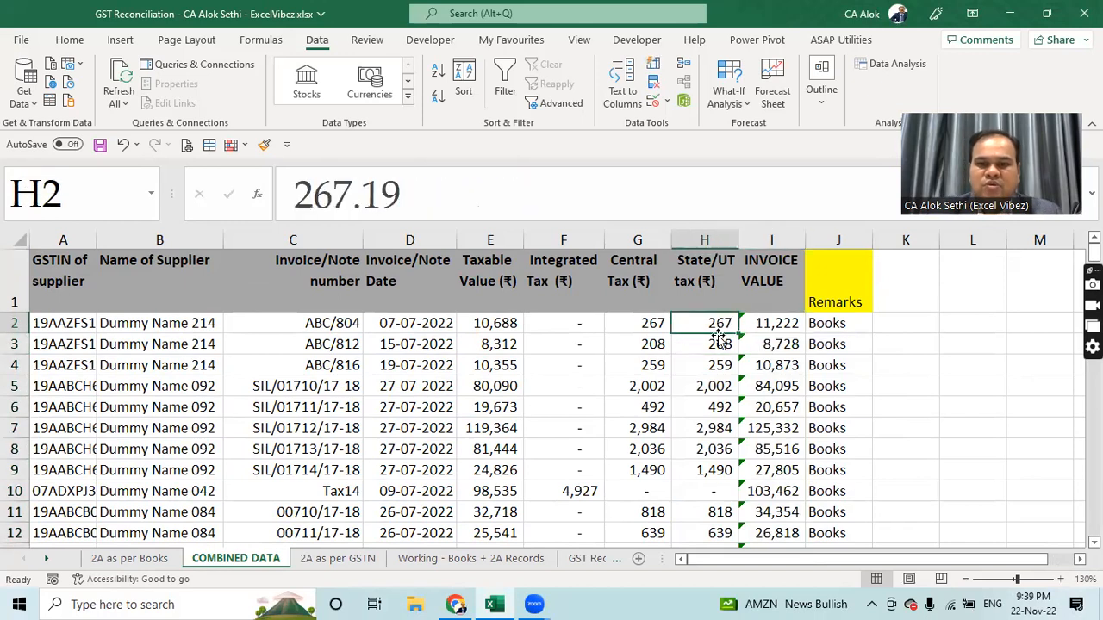
Step: Ignore the Formula Omits Adjacent Cells error on the first record's invoice value in I2
{"action": "left_click", "coordinate": [752, 325]}
{"action": "left_click", "coordinate": [722, 324]}
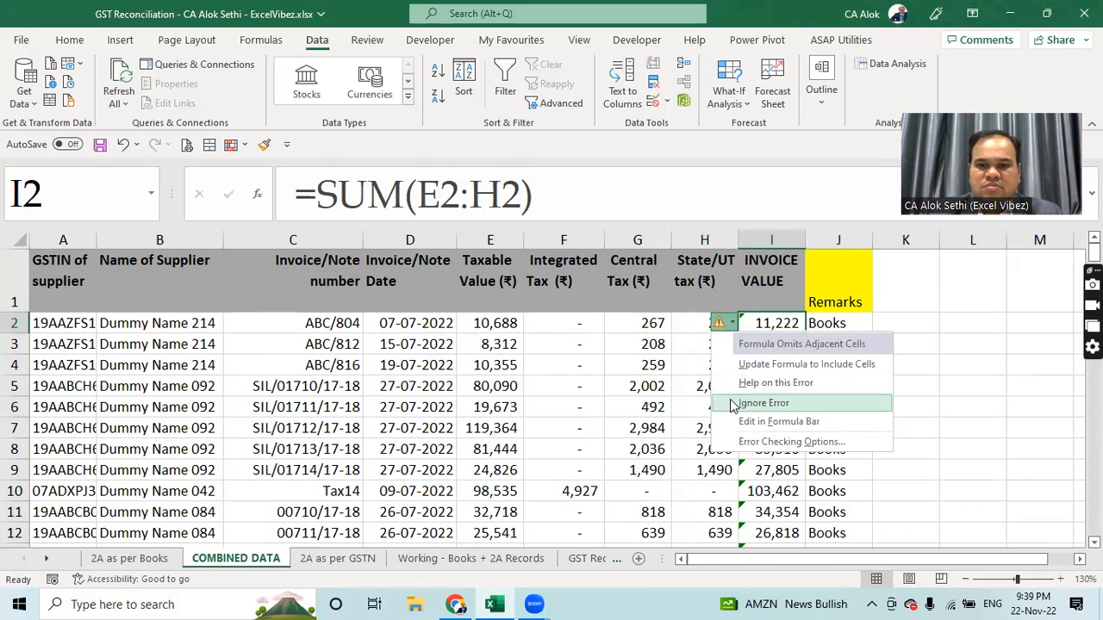
{"action": "left_click", "coordinate": [733, 403]}
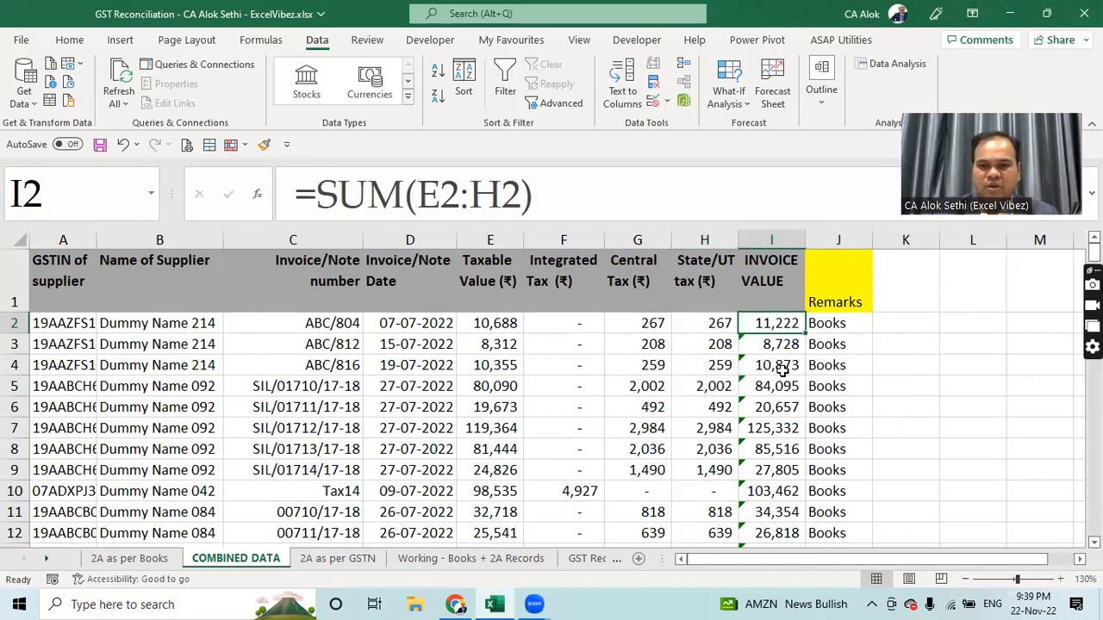
Step: Try to ignore the Formula Omits Adjacent Cells error for all invoice values from I3 down to the last record
{"action": "left_click", "coordinate": [766, 344]}
{"action": "key", "text": "ctrl+shift+Down"}
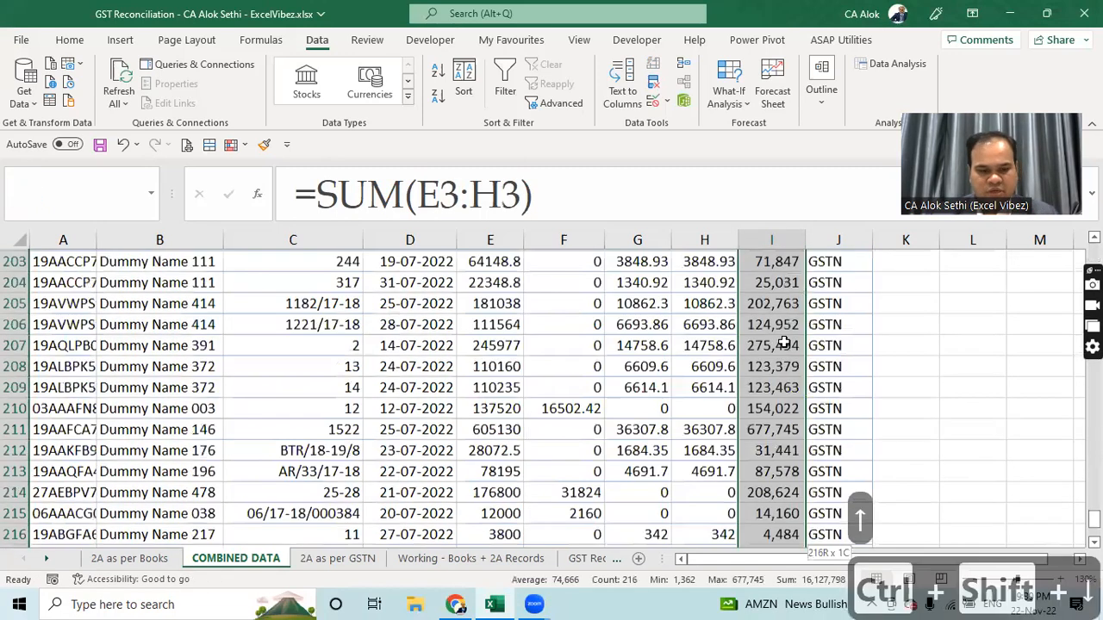
{"action": "key", "text": "F4"}
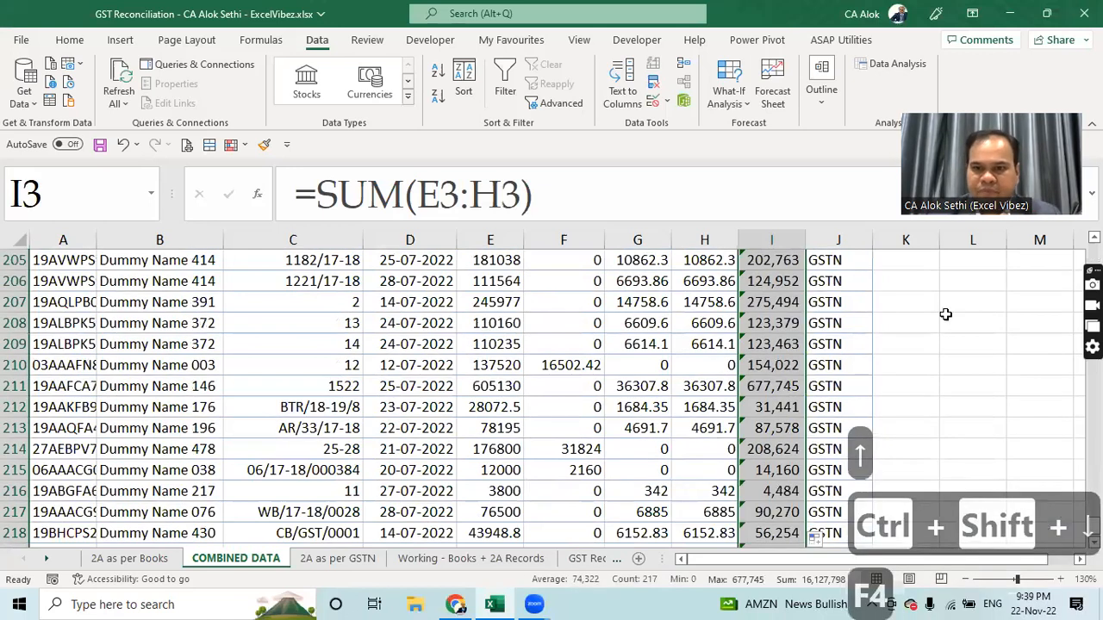
{"action": "scroll", "coordinate": [552, 397], "scroll_direction": "up", "scroll_amount": 8}
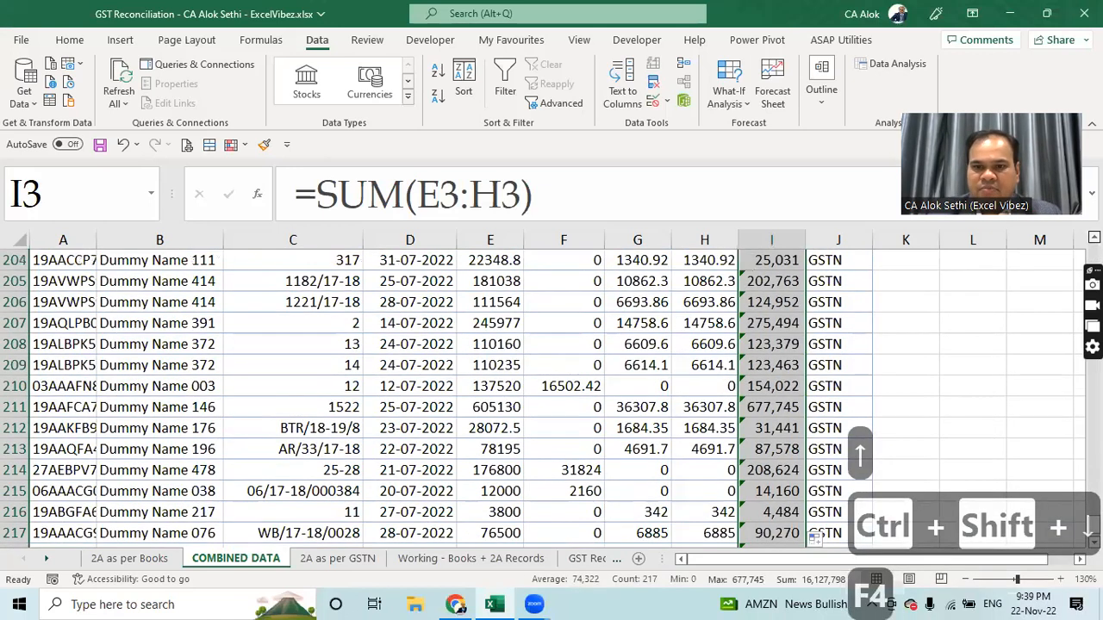
{"action": "scroll", "coordinate": [552, 397], "scroll_direction": "up", "scroll_amount": 10}
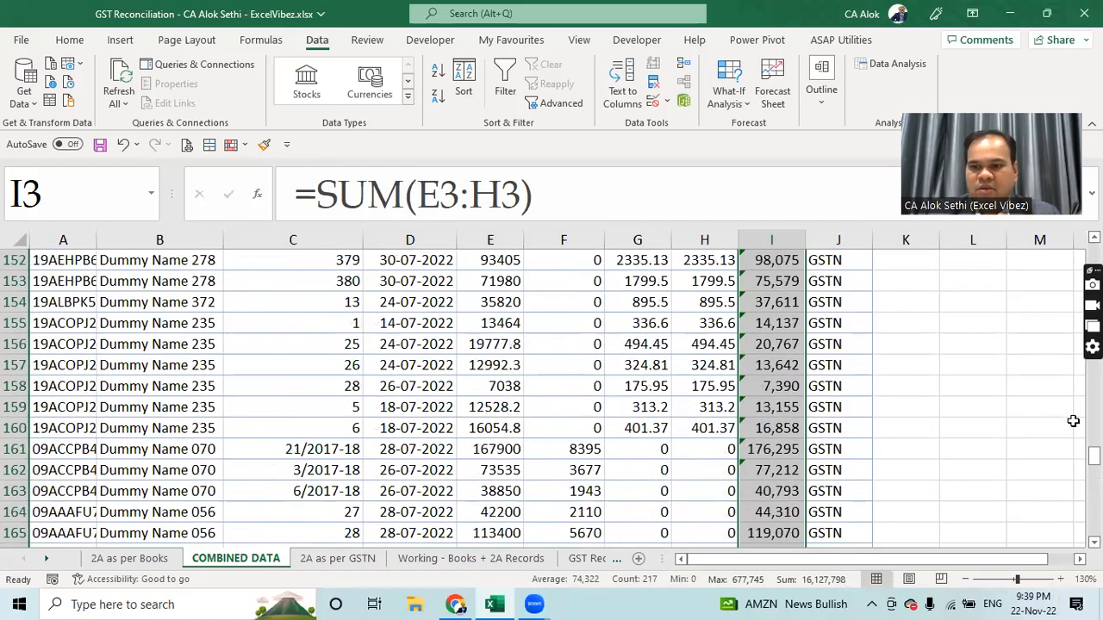
{"action": "left_click_drag", "start_coordinate": [1095, 455], "coordinate": [1094, 250]}
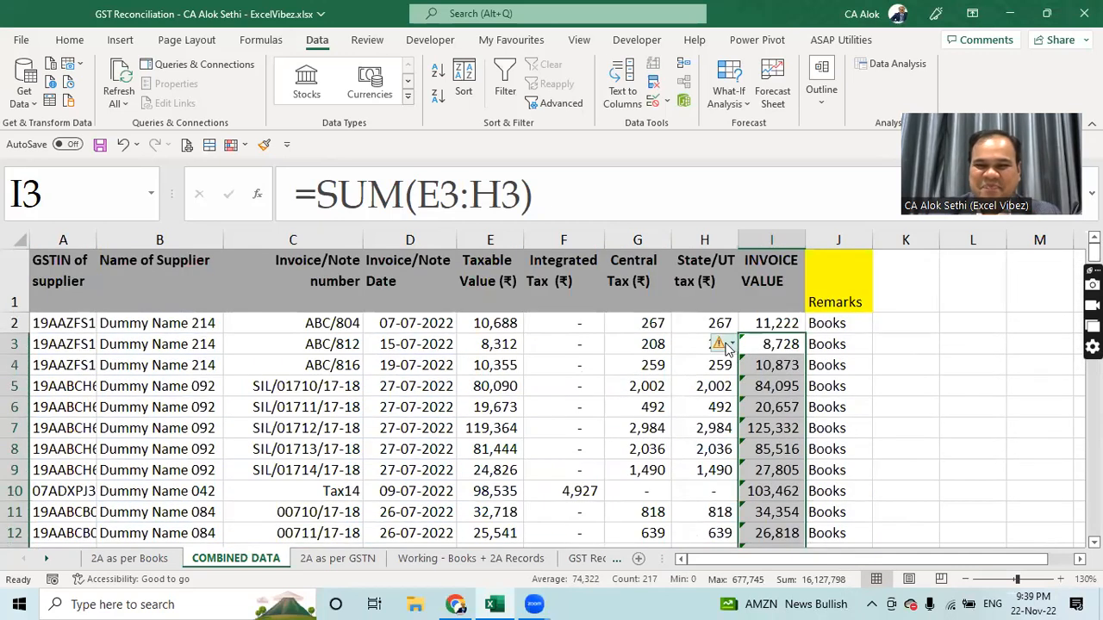
{"action": "left_click", "coordinate": [731, 344]}
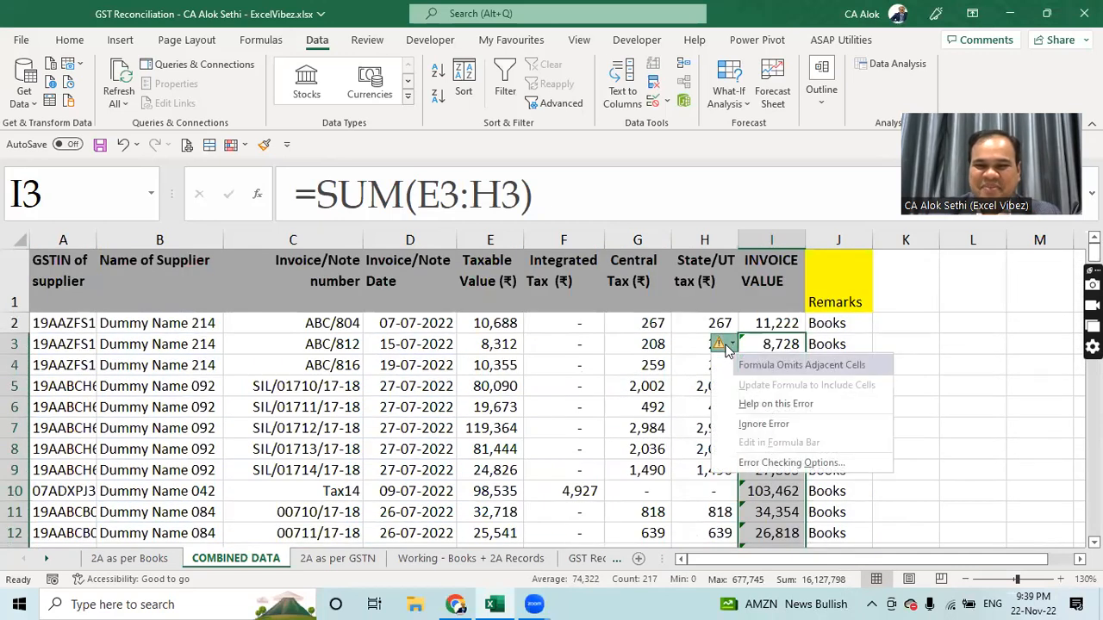
{"action": "left_click", "coordinate": [750, 423]}
{"action": "left_click", "coordinate": [756, 407]}
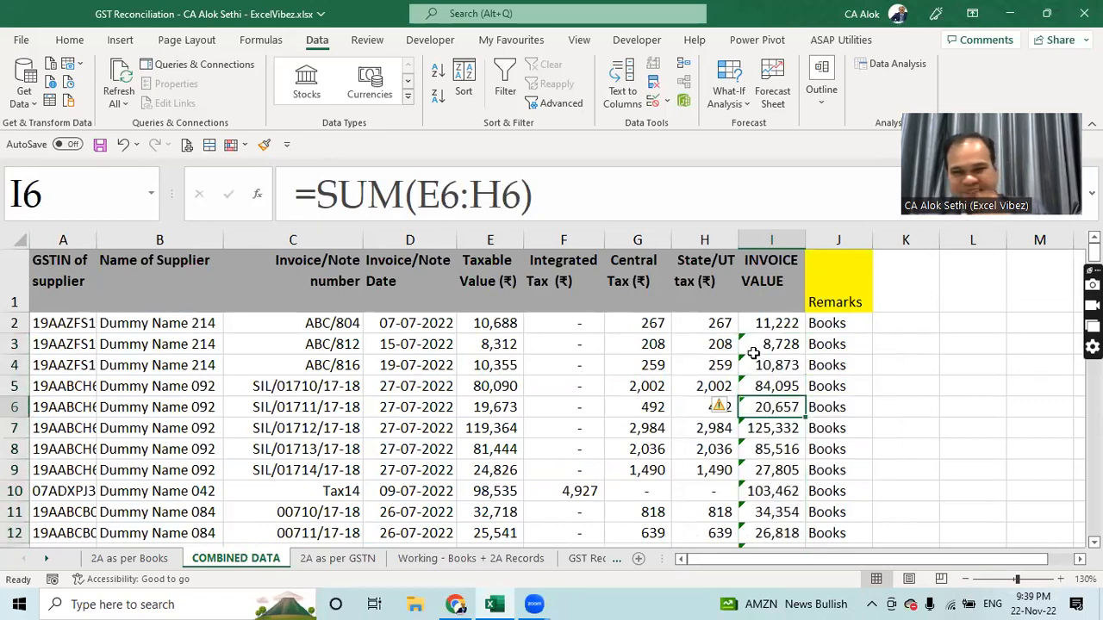
Step: Inspect the cell references of the invoice value formula in I2 without changing it
{"action": "left_click", "coordinate": [768, 324]}
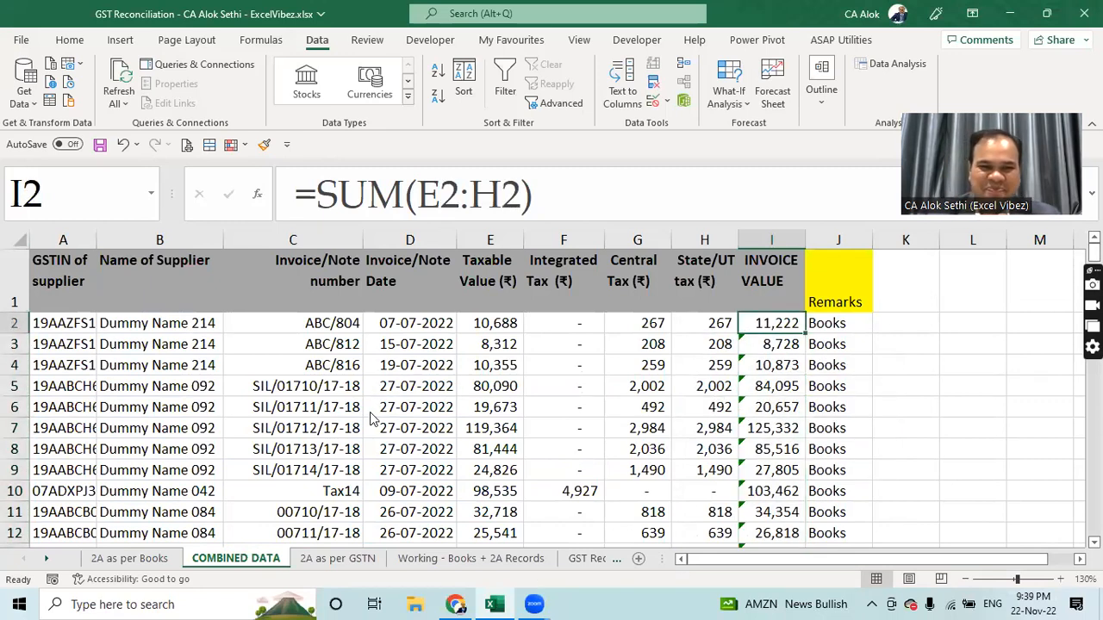
{"action": "key", "text": "alt+Tab"}
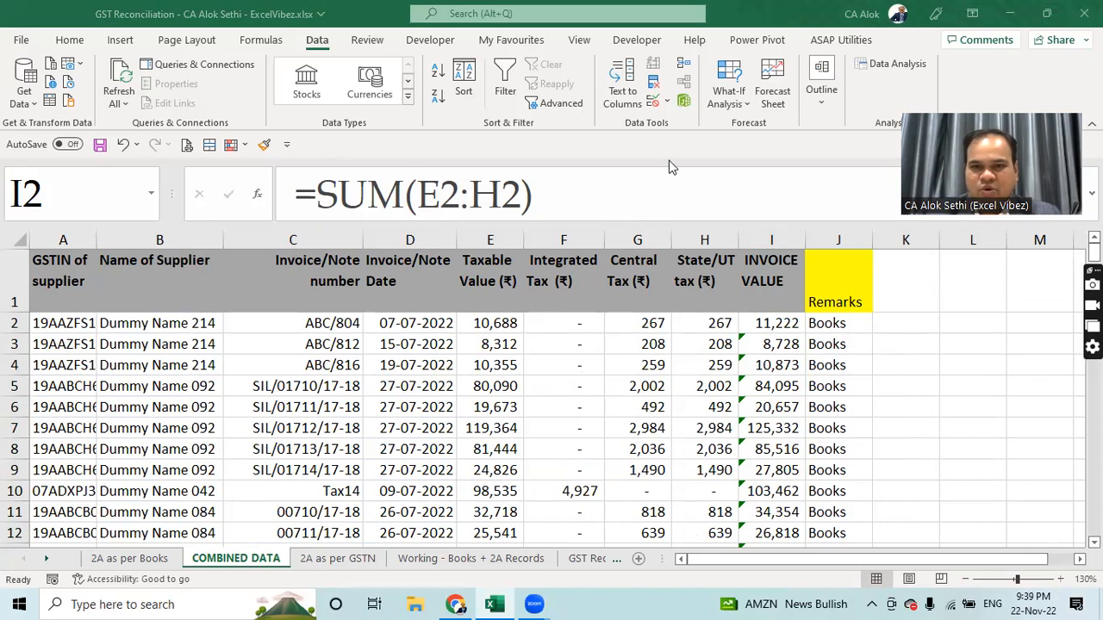
{"action": "left_click", "coordinate": [746, 323]}
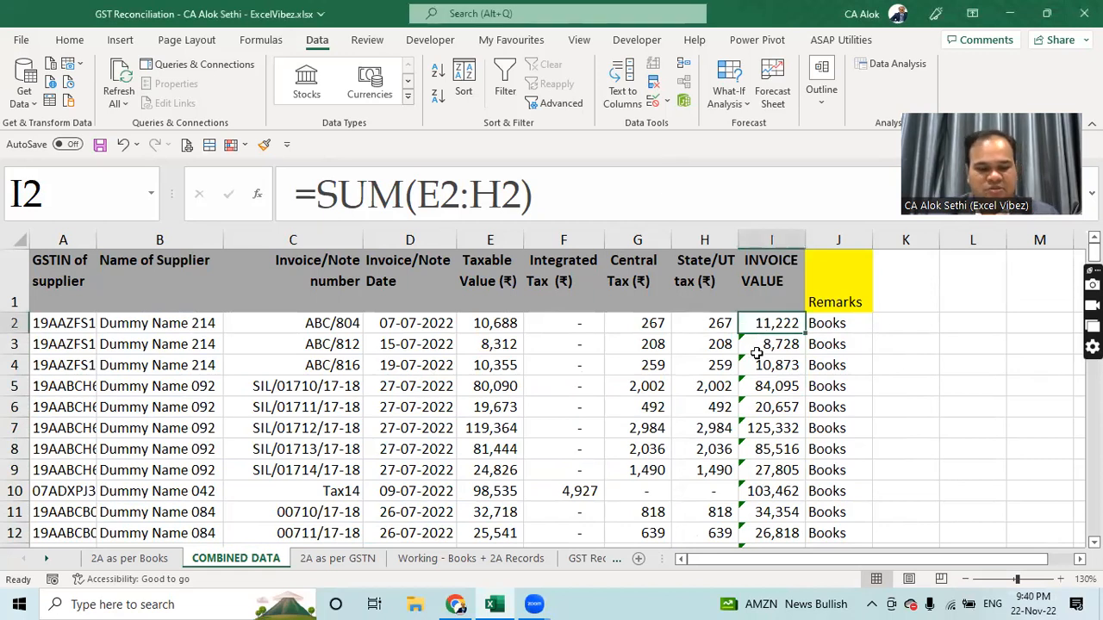
{"action": "key", "text": "F2"}
{"action": "key", "text": "Escape"}
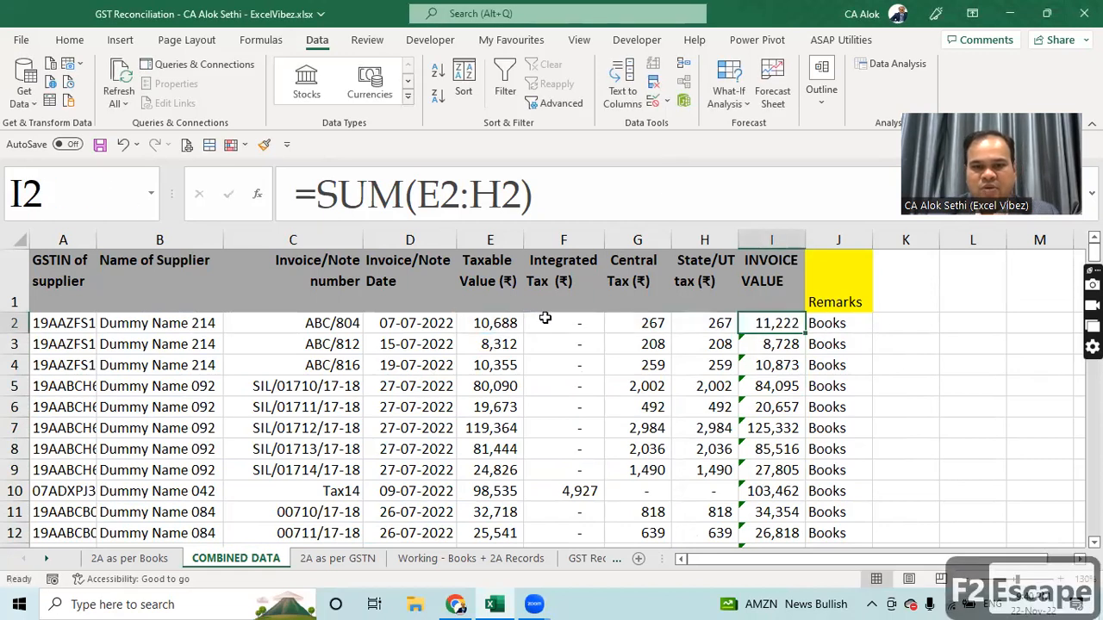
Step: Test a text zero ('0) as the Integrated Tax in F3 and set the cell back to a numeric 0
{"action": "left_click", "coordinate": [544, 319]}
{"action": "key", "text": "Down"}
{"action": "key", "text": "Down"}
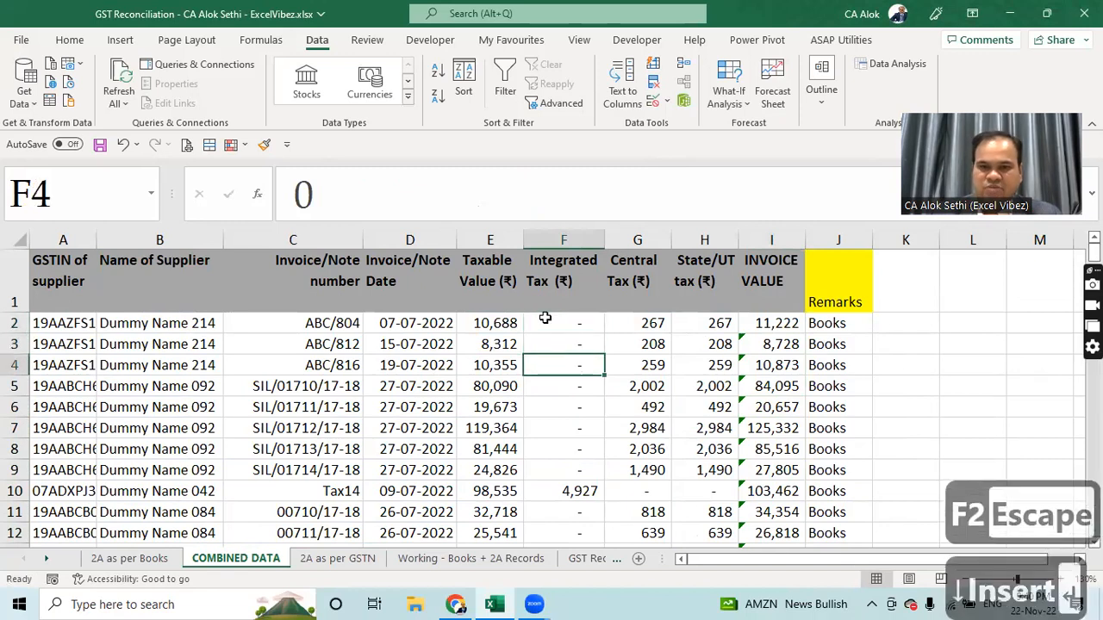
{"action": "key", "text": "Up"}
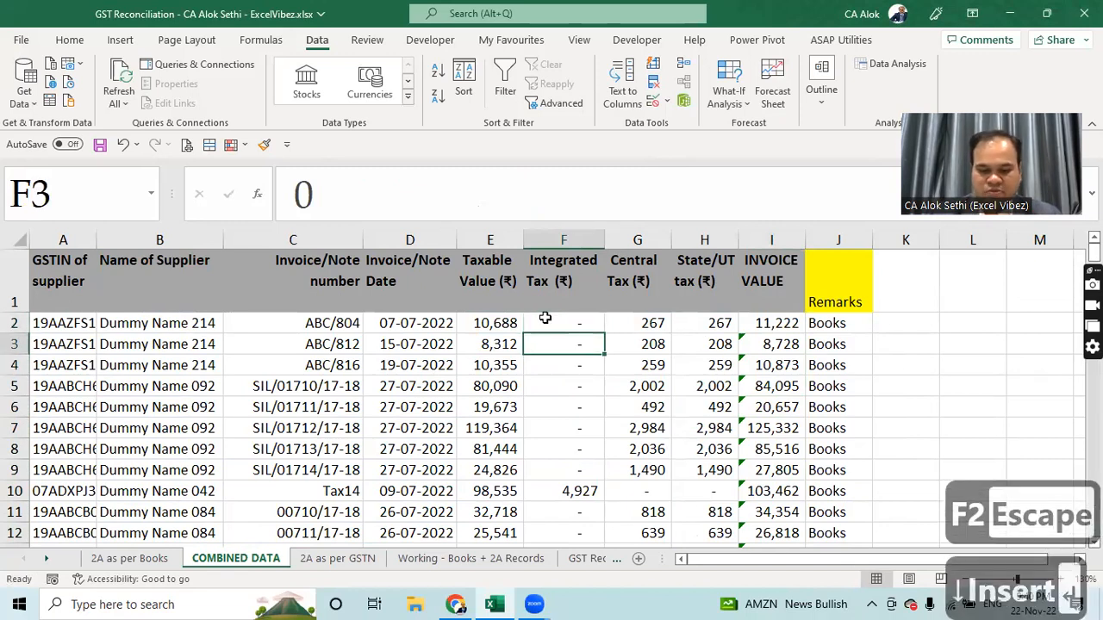
{"action": "type", "text": "'0"}
{"action": "key", "text": "Down"}
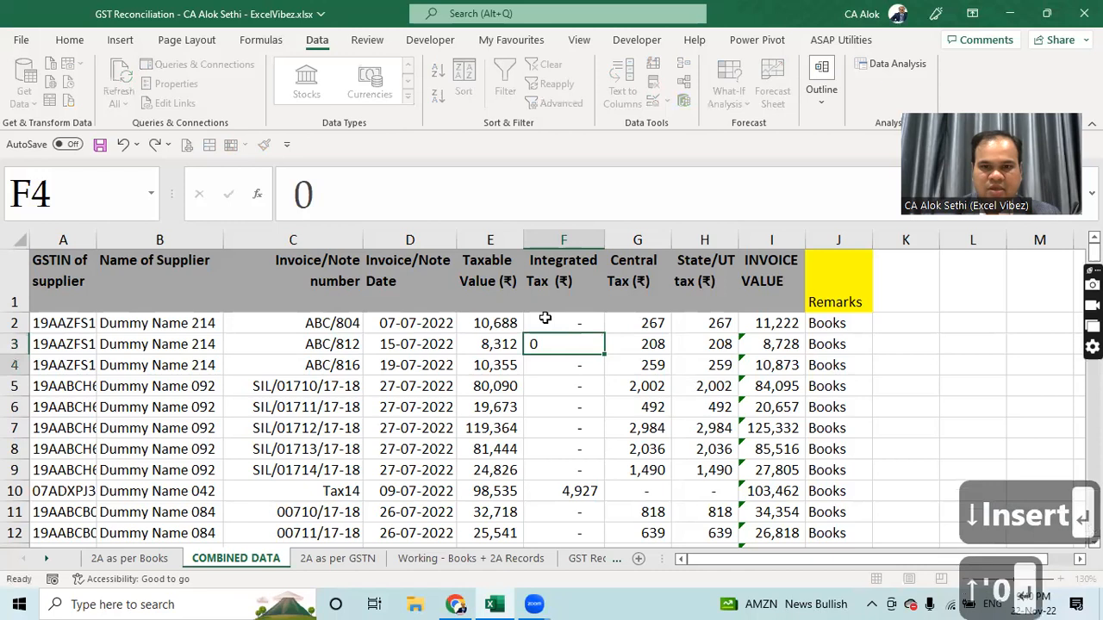
{"action": "key", "text": "Up"}
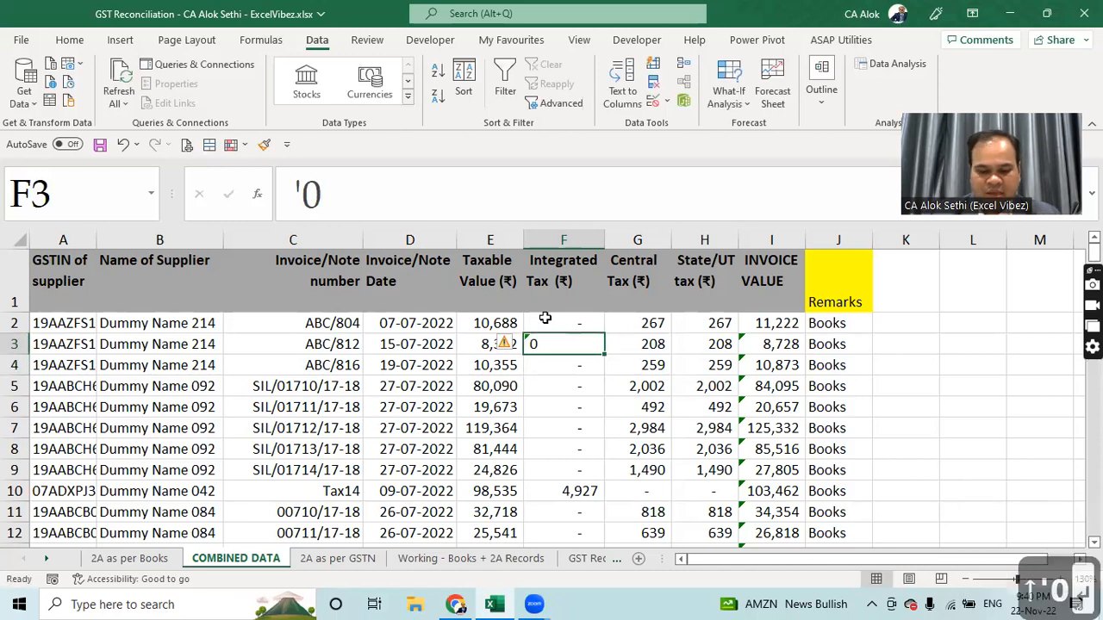
{"action": "type", "text": "0"}
{"action": "key", "text": "Return"}
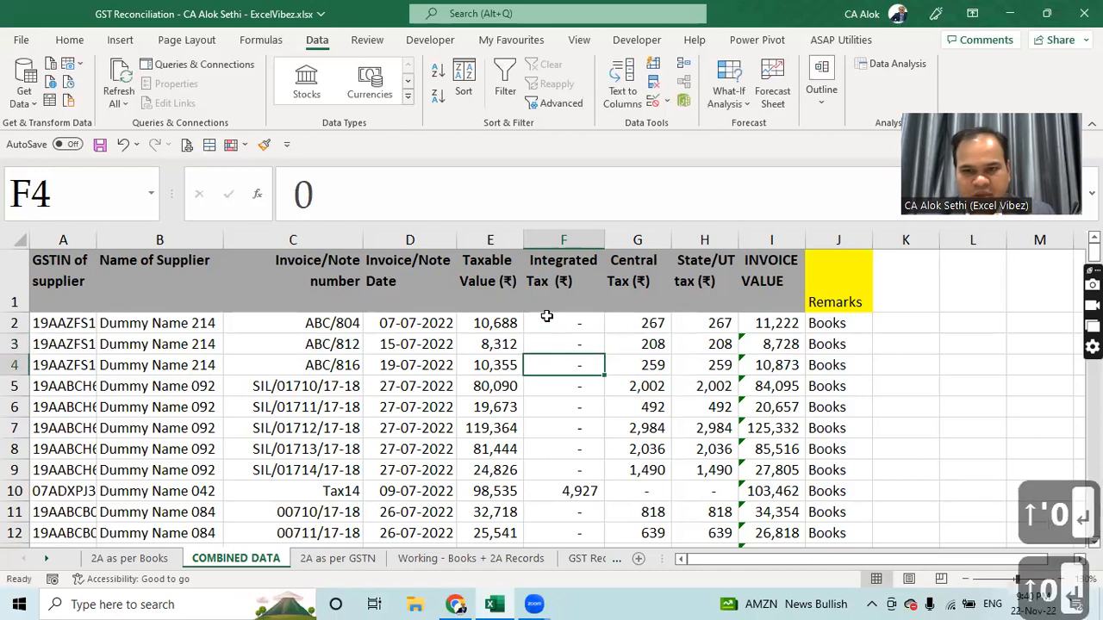
{"action": "left_click", "coordinate": [563, 324]}
{"action": "left_click", "coordinate": [564, 345]}
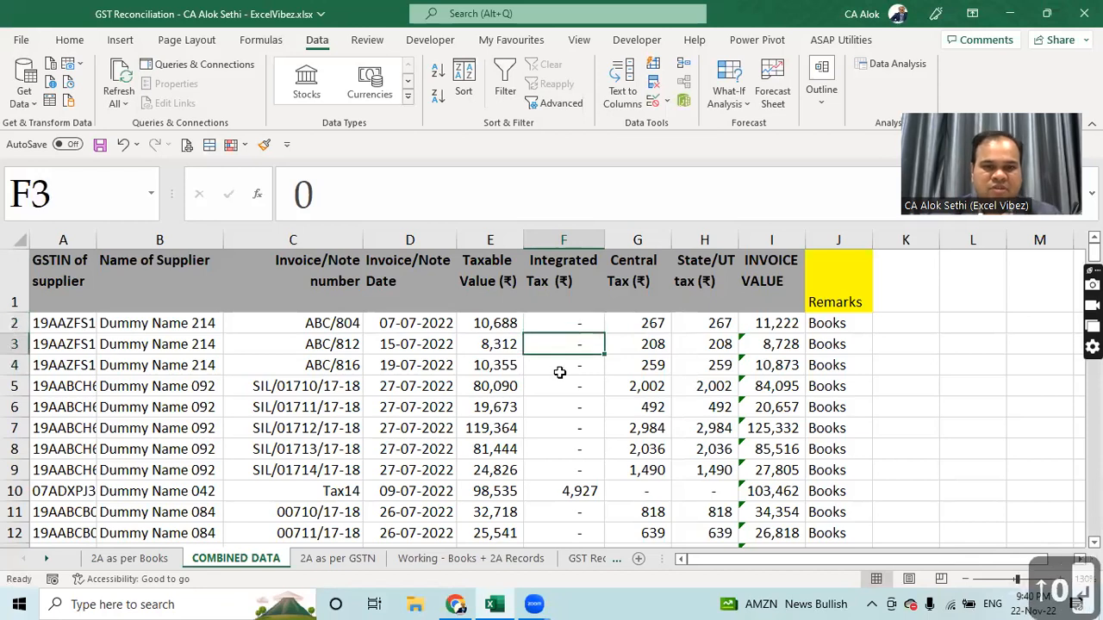
{"action": "left_click", "coordinate": [559, 386]}
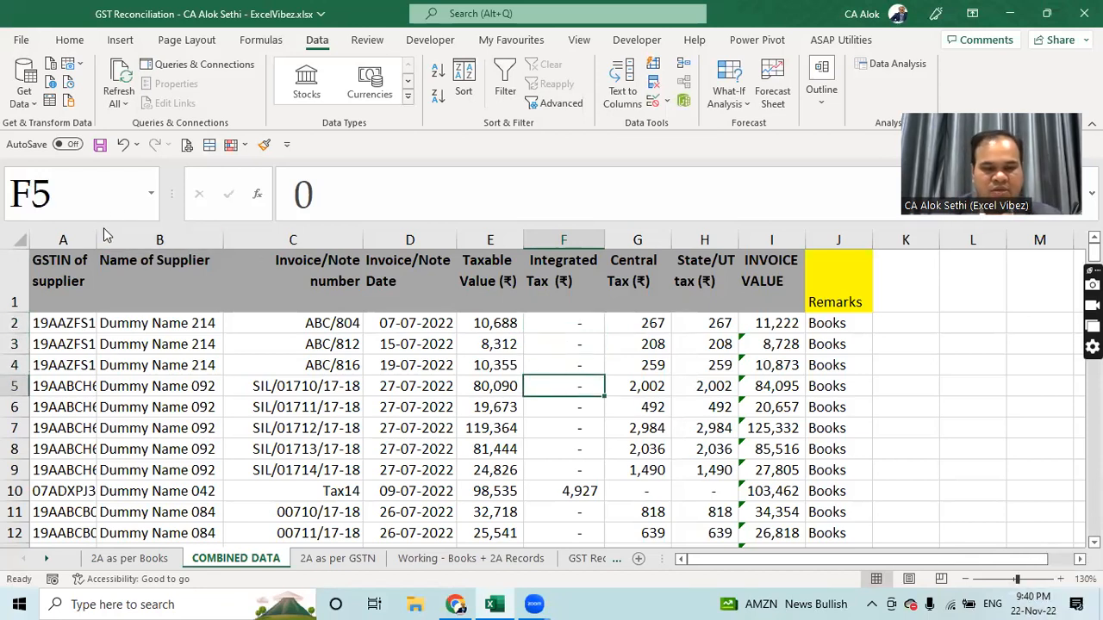
Step: Check the error options for invoice values I3:I9 and inspect the formula in I3 without changing it
{"action": "left_click_drag", "start_coordinate": [748, 343], "coordinate": [766, 470]}
{"action": "left_click", "coordinate": [725, 343]}
{"action": "key", "text": "Escape"}
{"action": "left_click", "coordinate": [763, 344]}
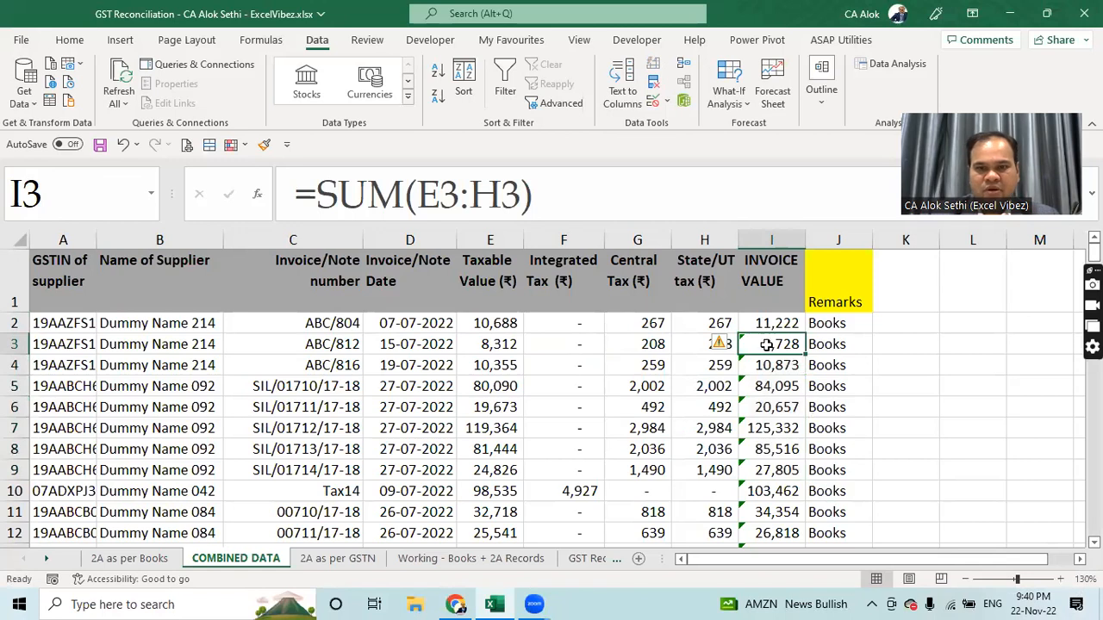
{"action": "key", "text": "F2"}
{"action": "key", "text": "Escape"}
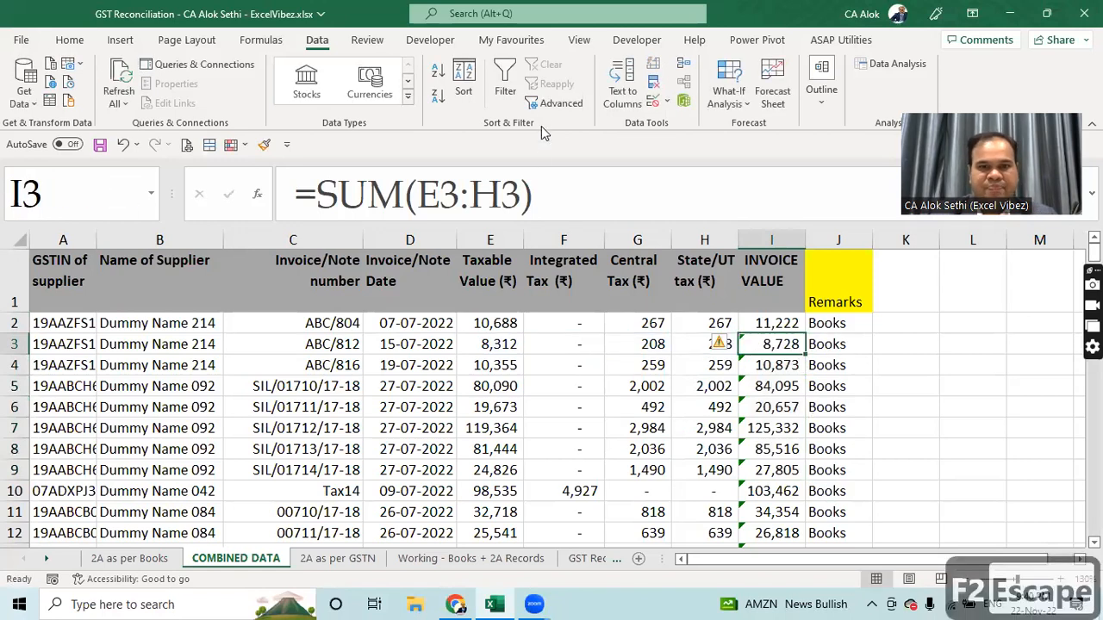
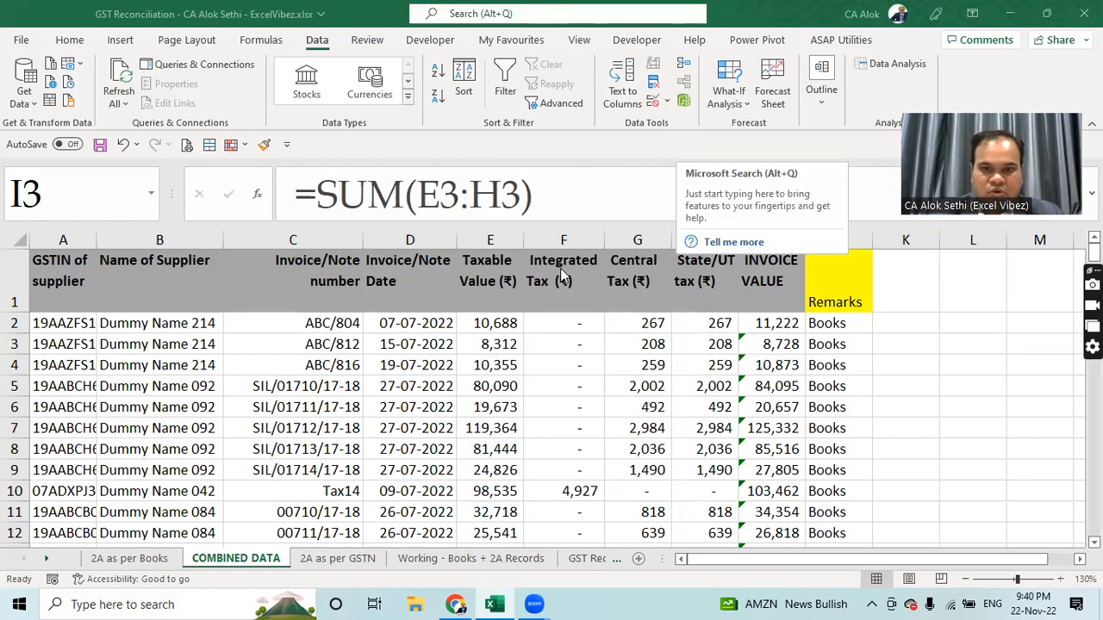
Step: Try the Number format on the whole Integrated Tax column F, look through the other formats and undo the format change
{"action": "left_click", "coordinate": [563, 240]}
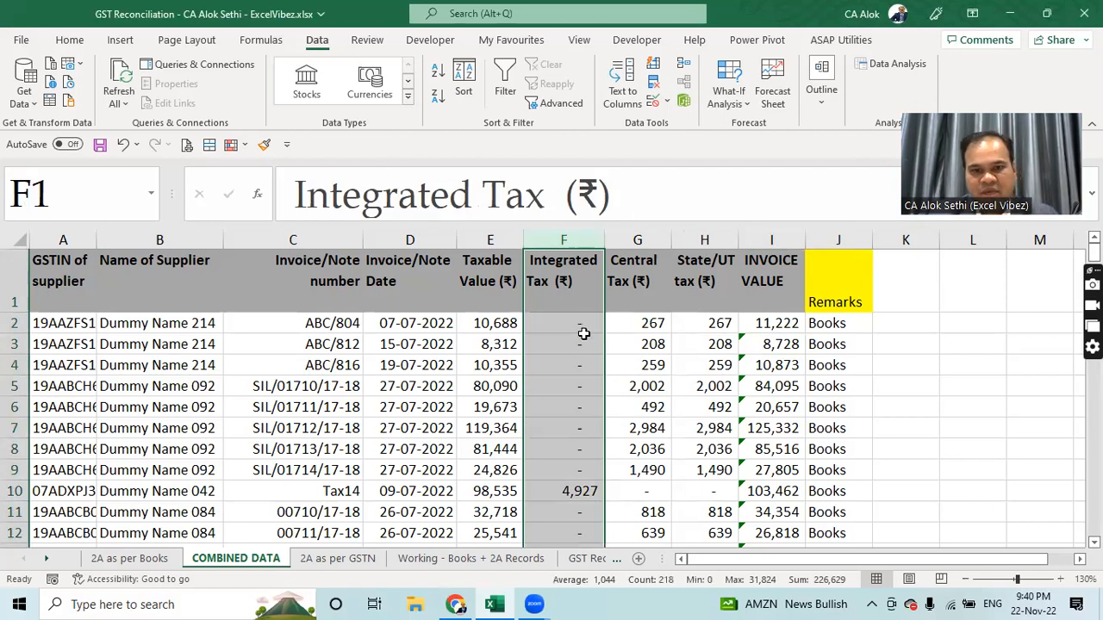
{"action": "left_click", "coordinate": [72, 42]}
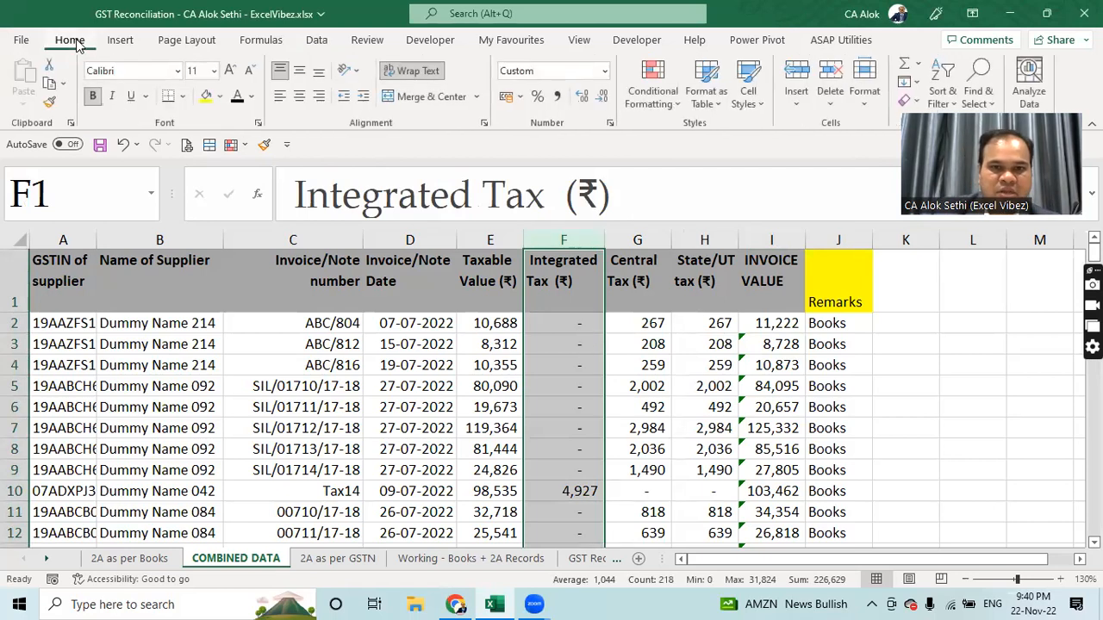
{"action": "left_click", "coordinate": [604, 71]}
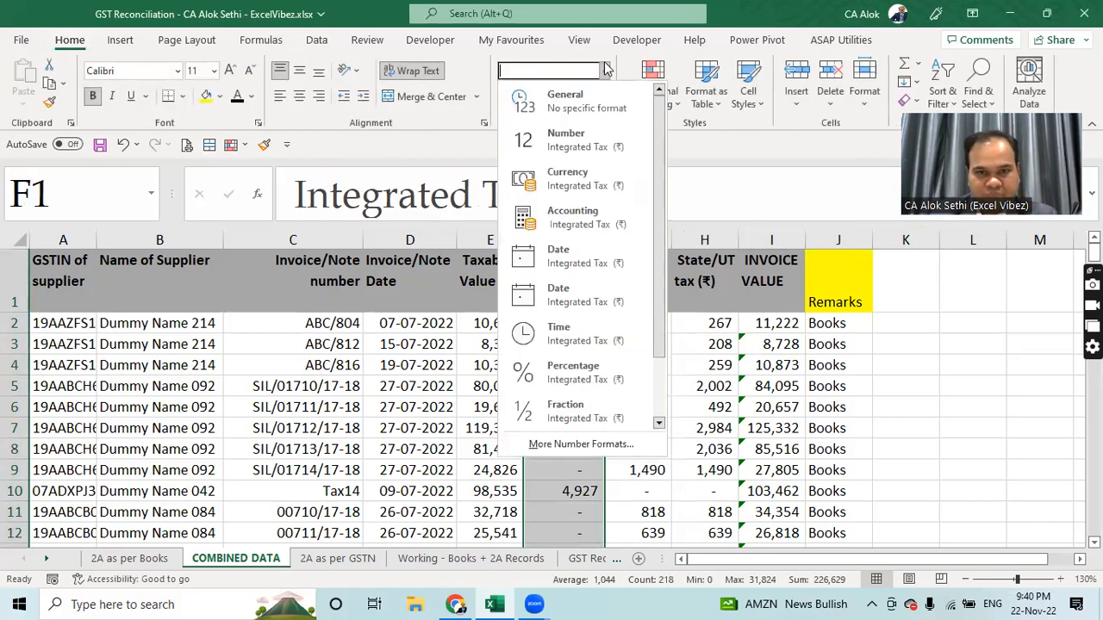
{"action": "left_click", "coordinate": [604, 141]}
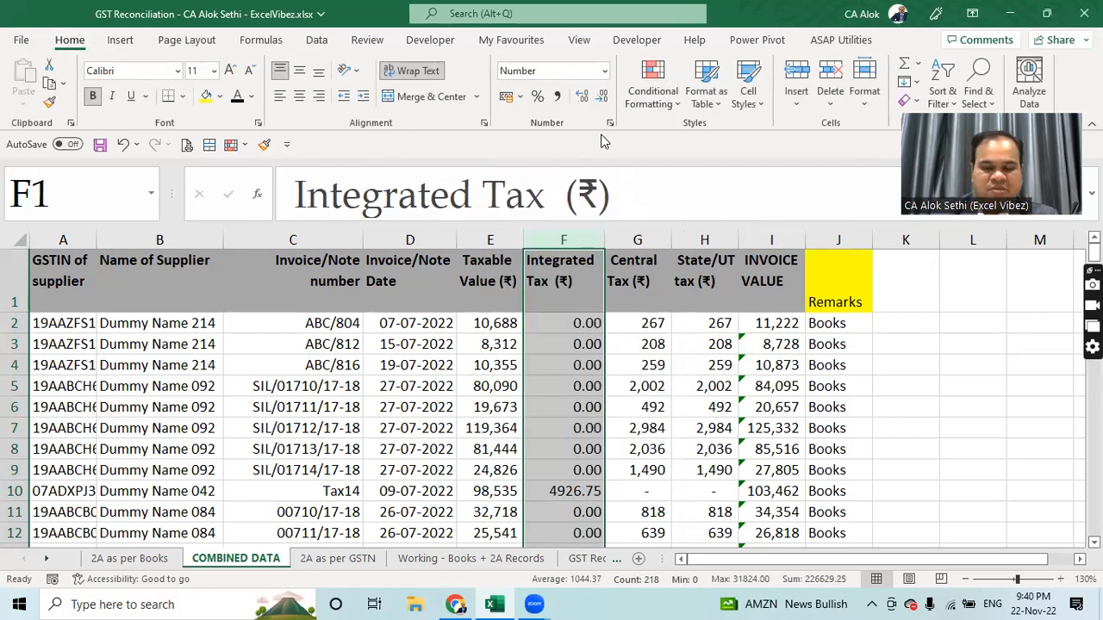
{"action": "left_click", "coordinate": [604, 71]}
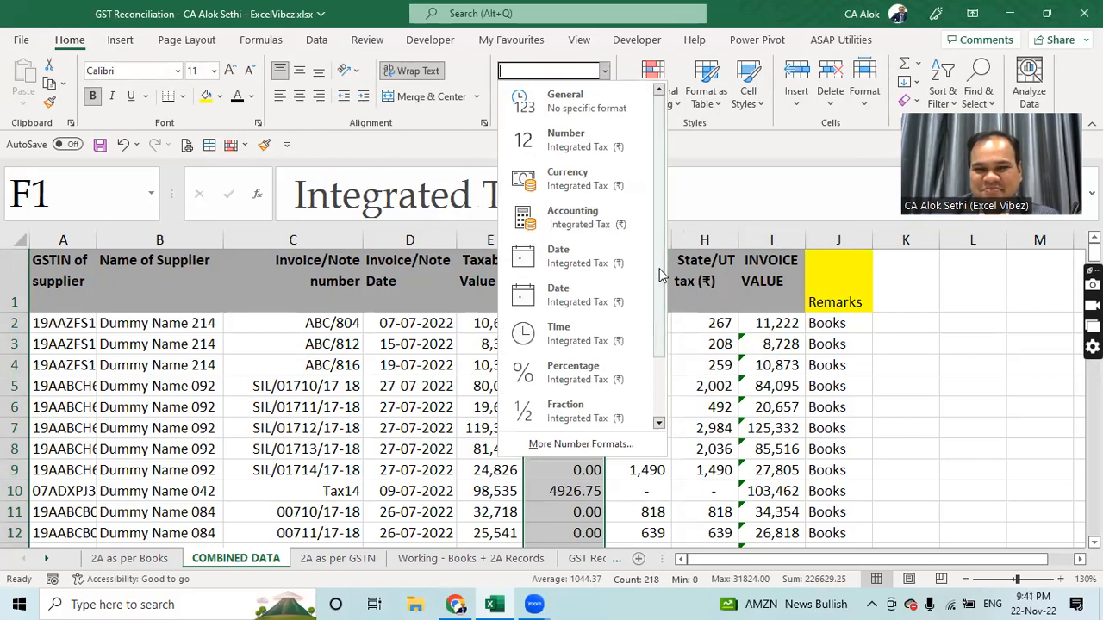
{"action": "scroll", "coordinate": [648, 276], "scroll_direction": "down", "scroll_amount": 2}
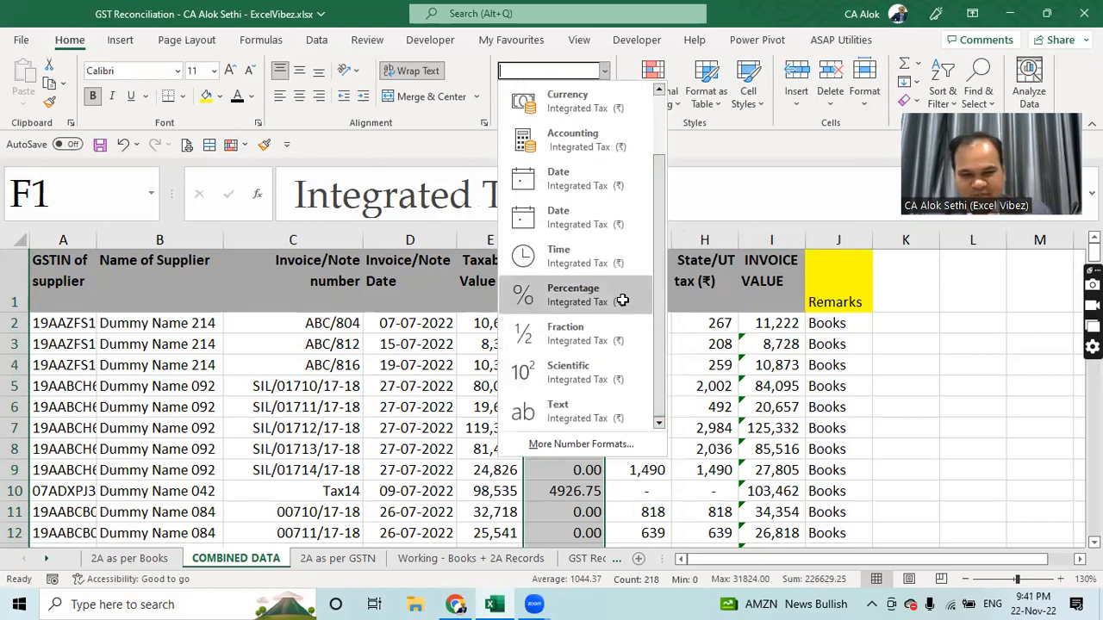
{"action": "key", "text": "Escape"}
{"action": "key", "text": "ctrl+z"}
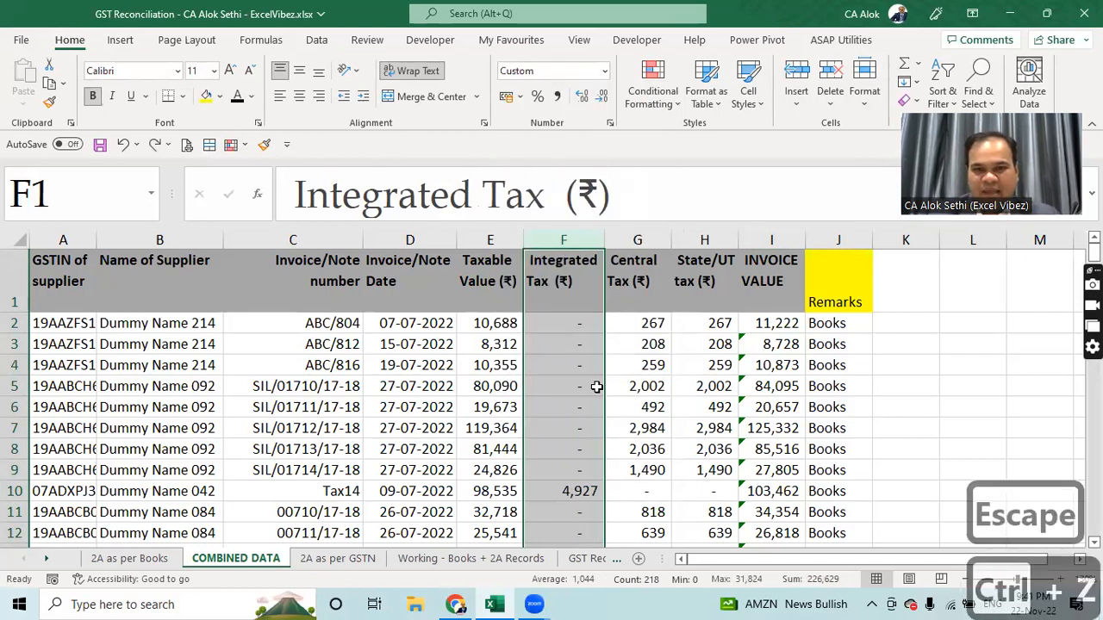
Step: Inspect the underlying value behind the dashes in the Integrated Tax cells F2:F9
{"action": "left_click", "coordinate": [595, 386]}
{"action": "left_click", "coordinate": [570, 319]}
{"action": "left_click_drag", "start_coordinate": [571, 337], "coordinate": [568, 470]}
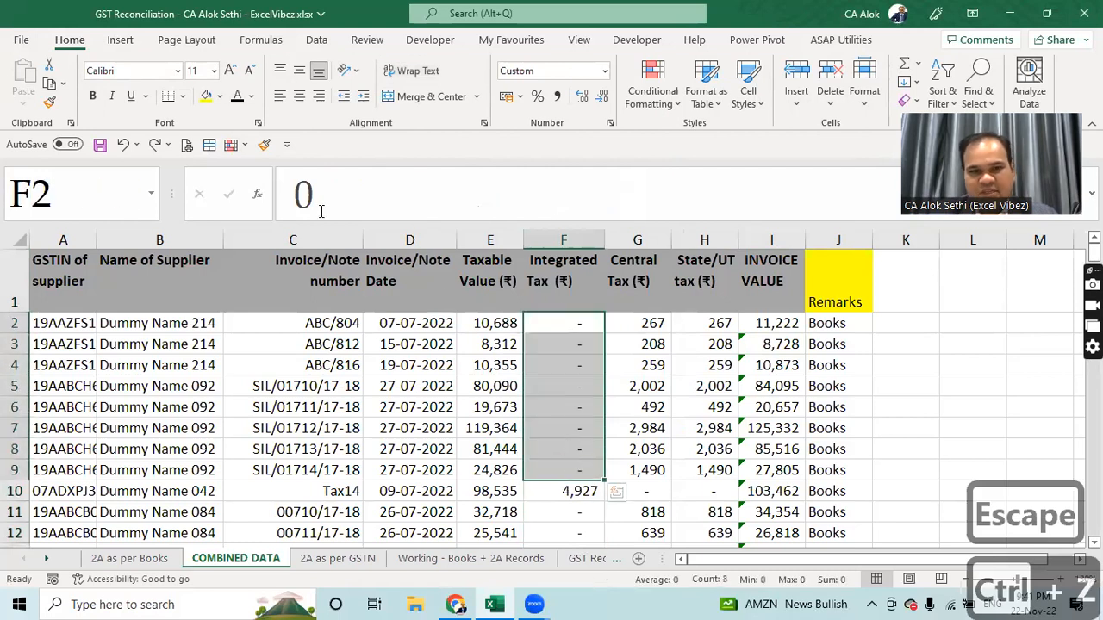
{"action": "left_click", "coordinate": [329, 201]}
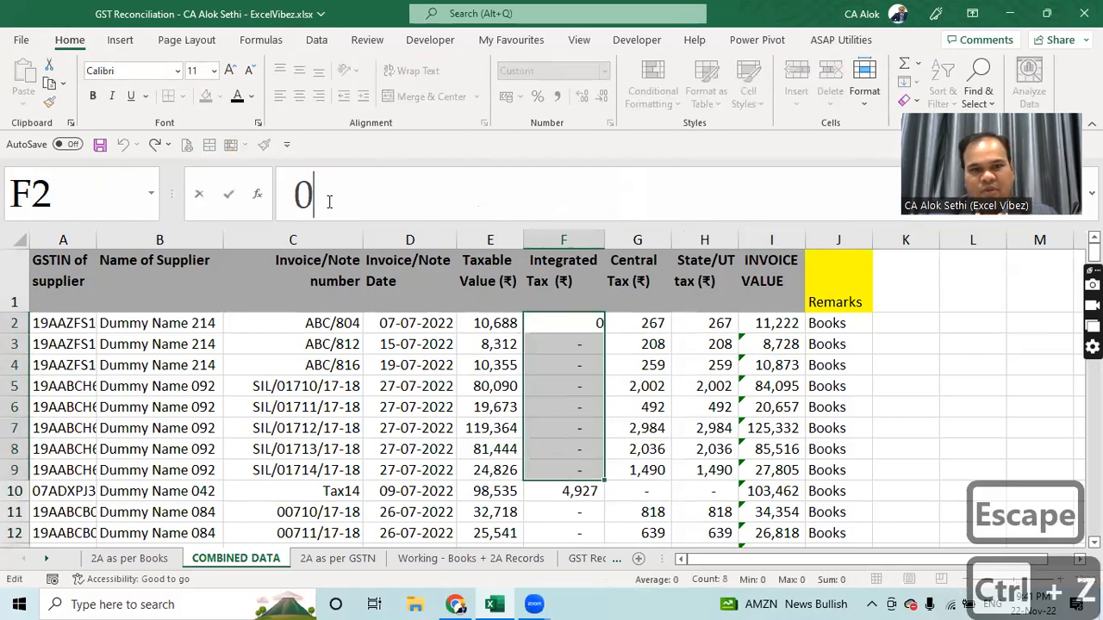
{"action": "left_click", "coordinate": [574, 342]}
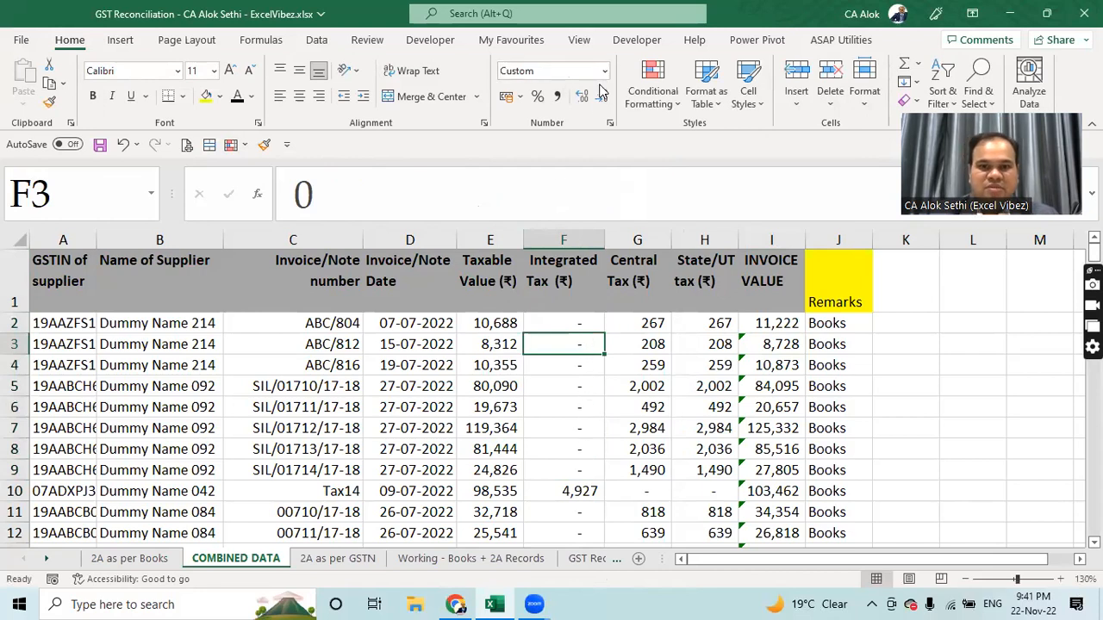
Step: Apply the Number format to the whole Integrated Tax column F
{"action": "left_click", "coordinate": [573, 241]}
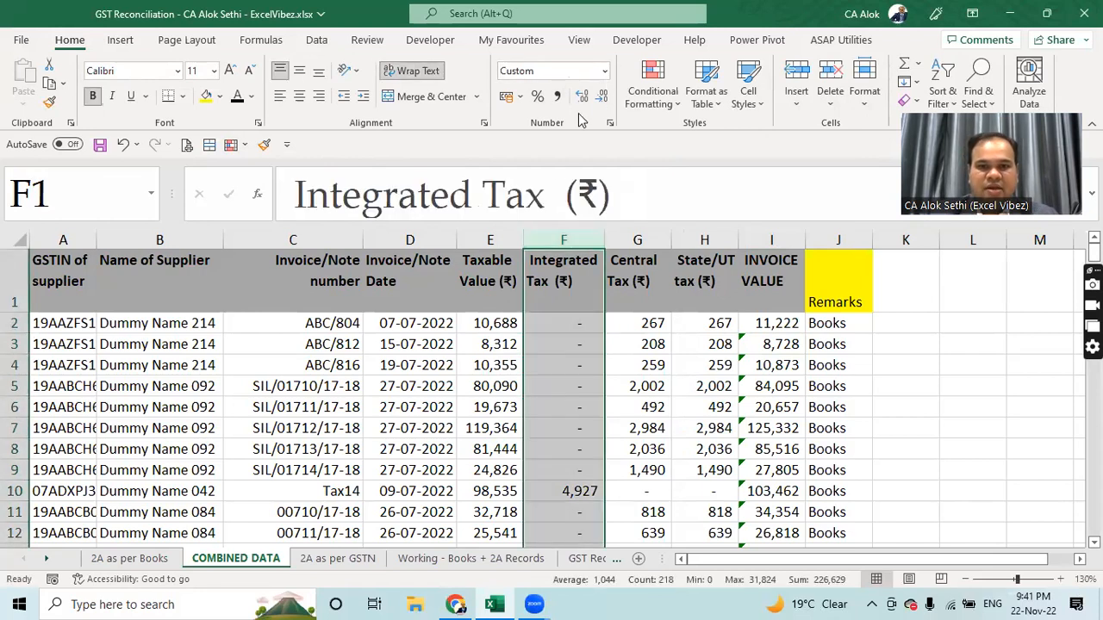
{"action": "left_click", "coordinate": [606, 73]}
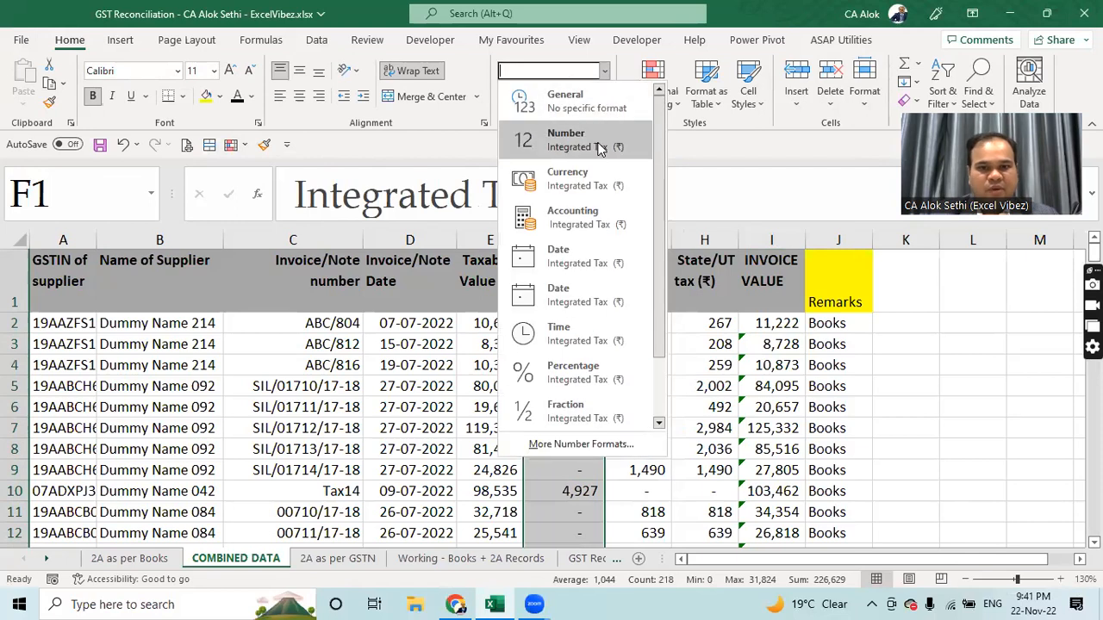
{"action": "left_click", "coordinate": [600, 143]}
{"action": "left_click", "coordinate": [572, 338]}
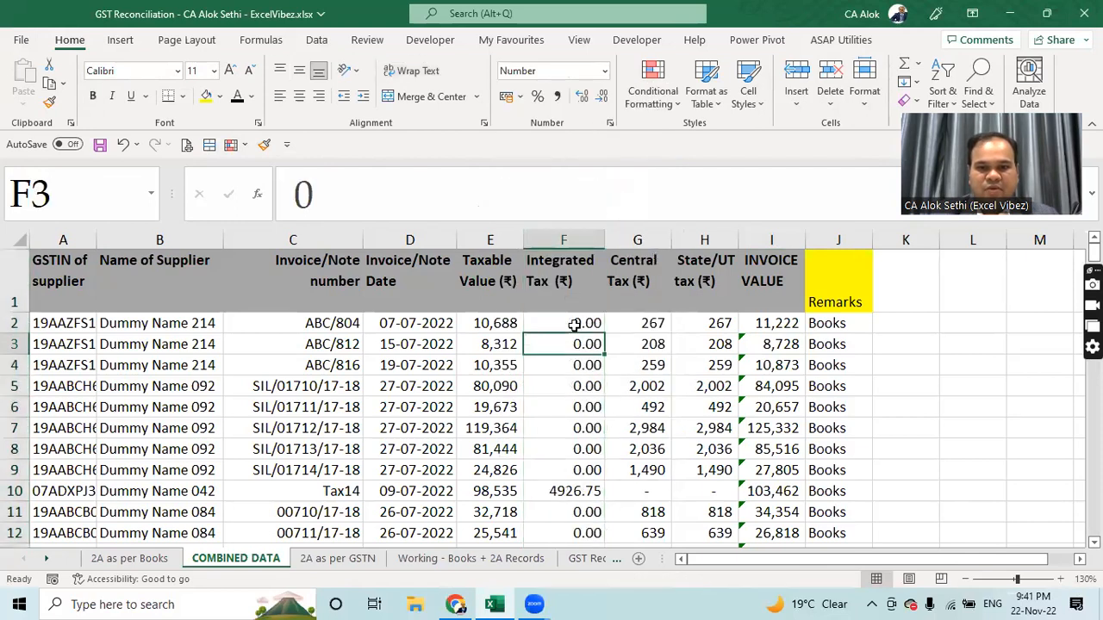
Step: Ignore the unprotected-formula error for invoice values I3:I54 and return to the first records
{"action": "left_click_drag", "start_coordinate": [763, 345], "coordinate": [771, 512]}
{"action": "left_click", "coordinate": [719, 259]}
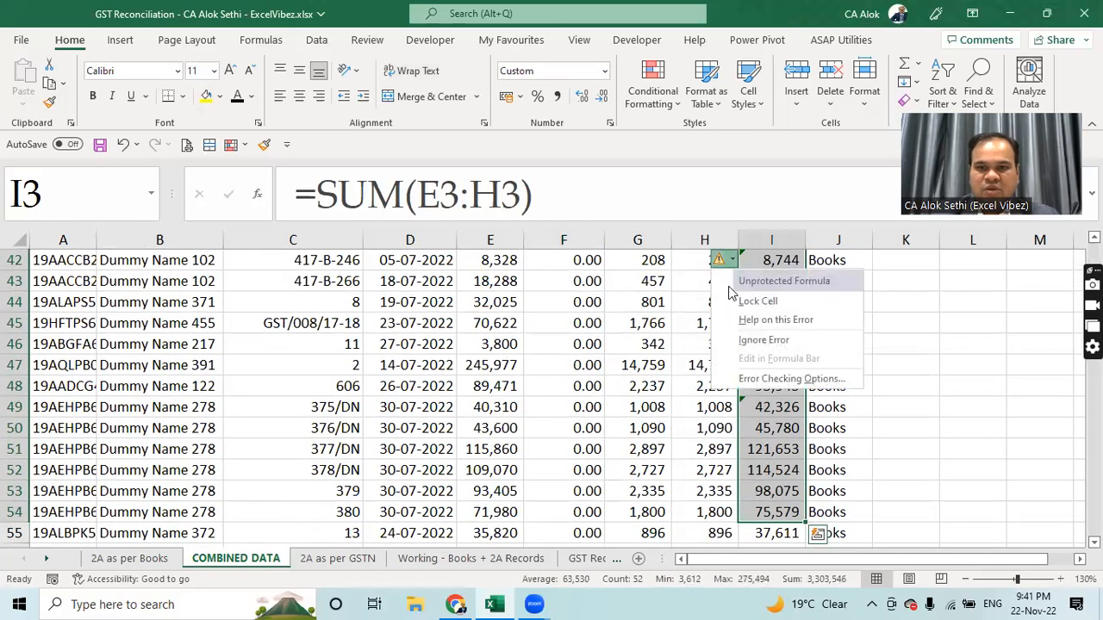
{"action": "left_click", "coordinate": [762, 323]}
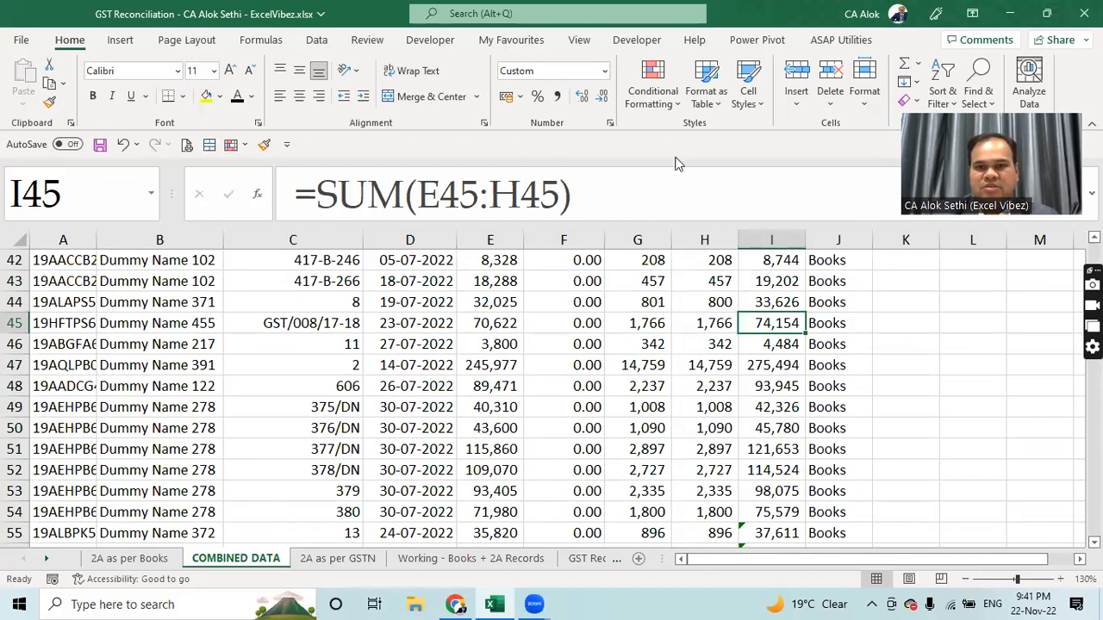
{"action": "key", "text": "alt+Tab"}
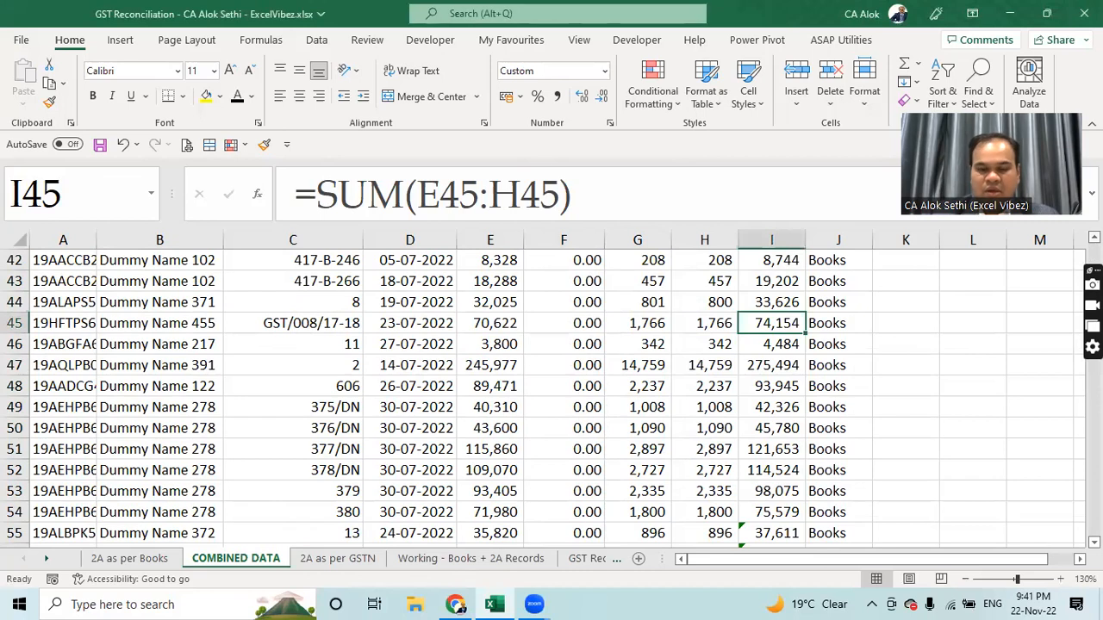
{"action": "scroll", "coordinate": [551, 388], "scroll_direction": "up", "scroll_amount": 7}
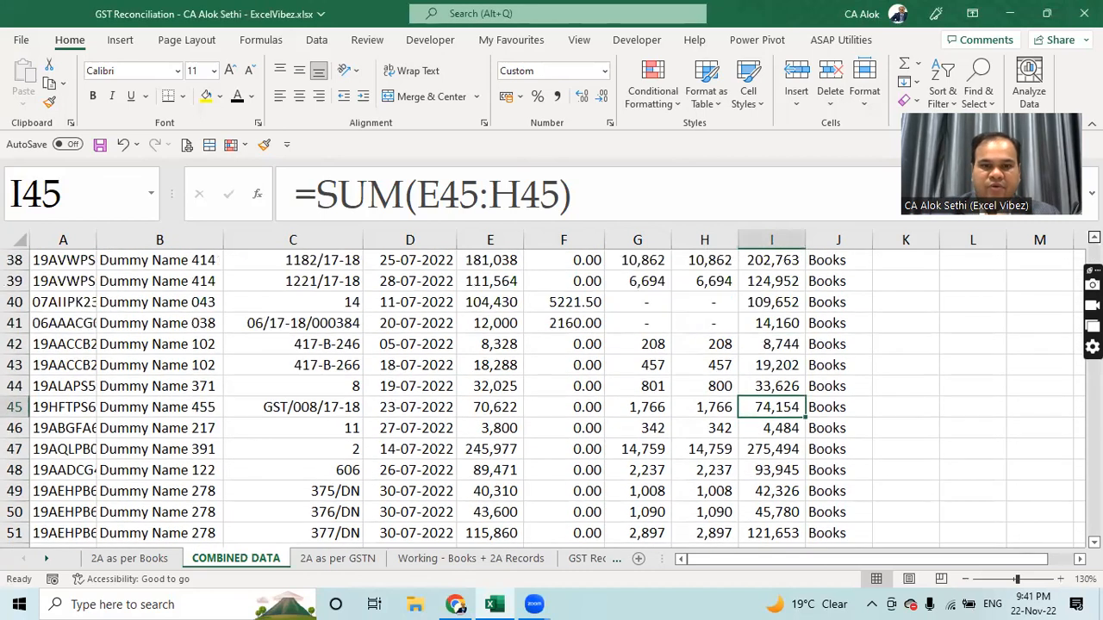
{"action": "scroll", "coordinate": [765, 407], "scroll_direction": "up", "scroll_amount": 6}
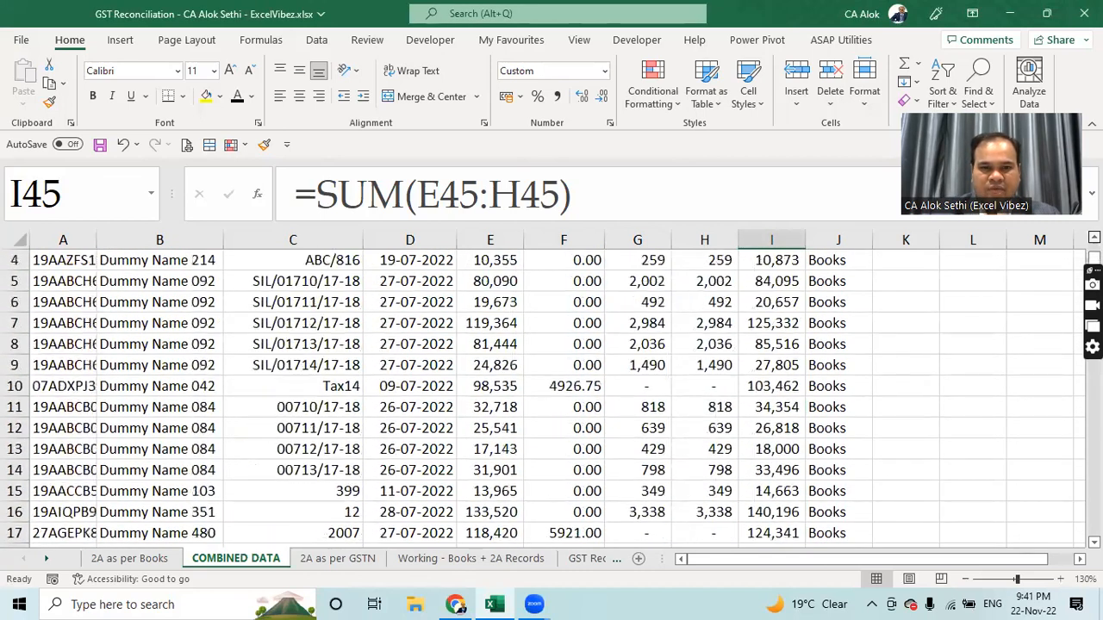
Step: Convert the combined data range A1:J219 into a table with headers and fit the column widths to their contents
{"action": "left_click", "coordinate": [758, 409]}
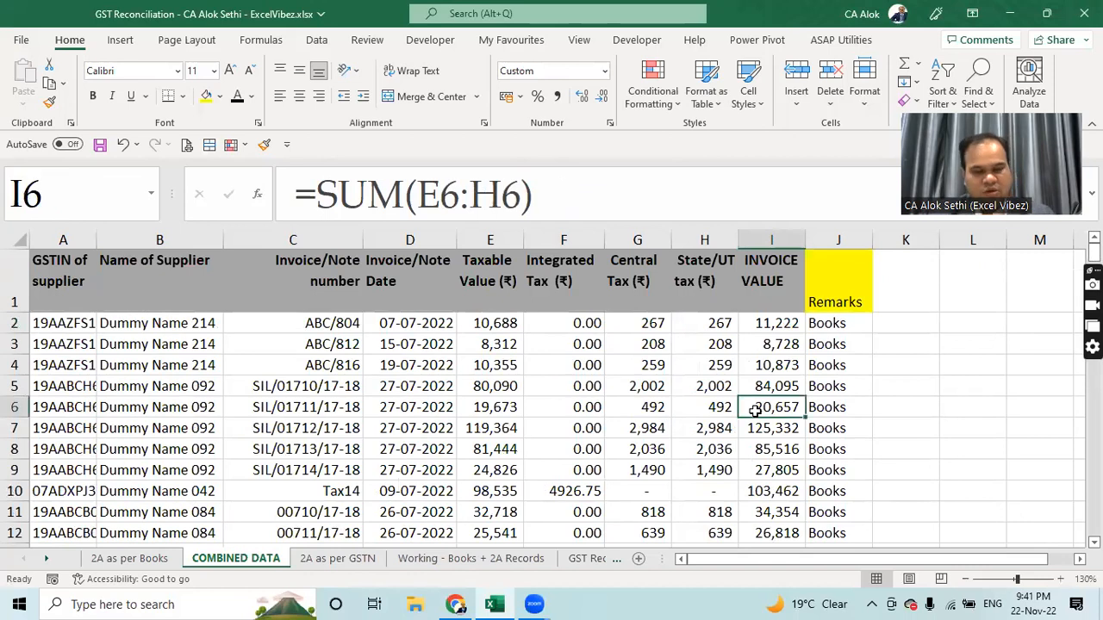
{"action": "key", "text": "ctrl+a"}
{"action": "key", "text": "ctrl+t"}
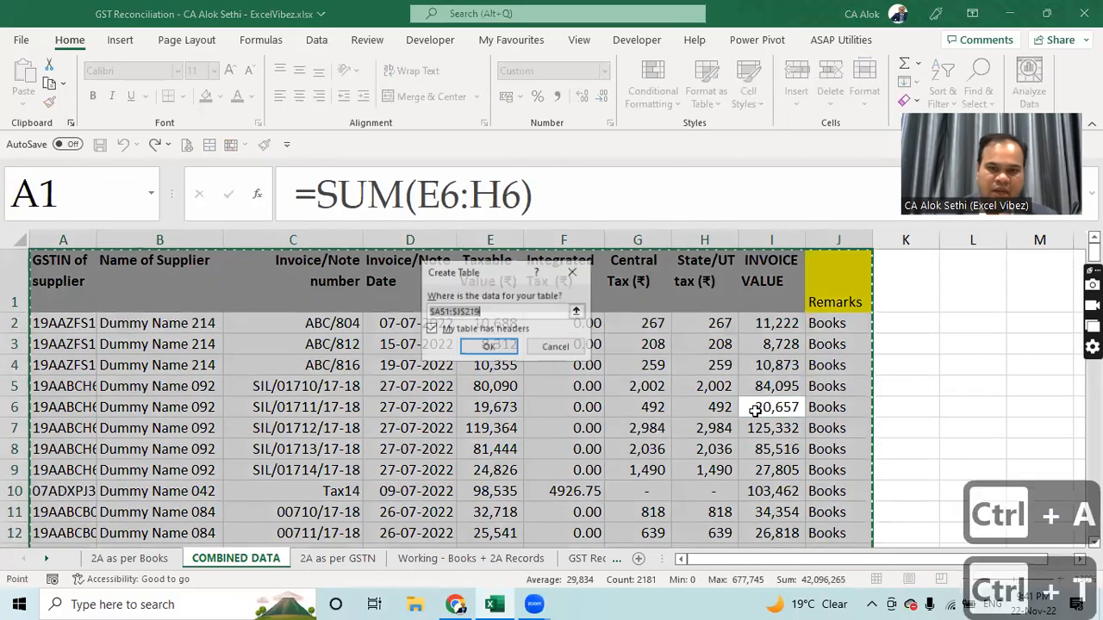
{"action": "key", "text": "Return"}
{"action": "left_click", "coordinate": [693, 405]}
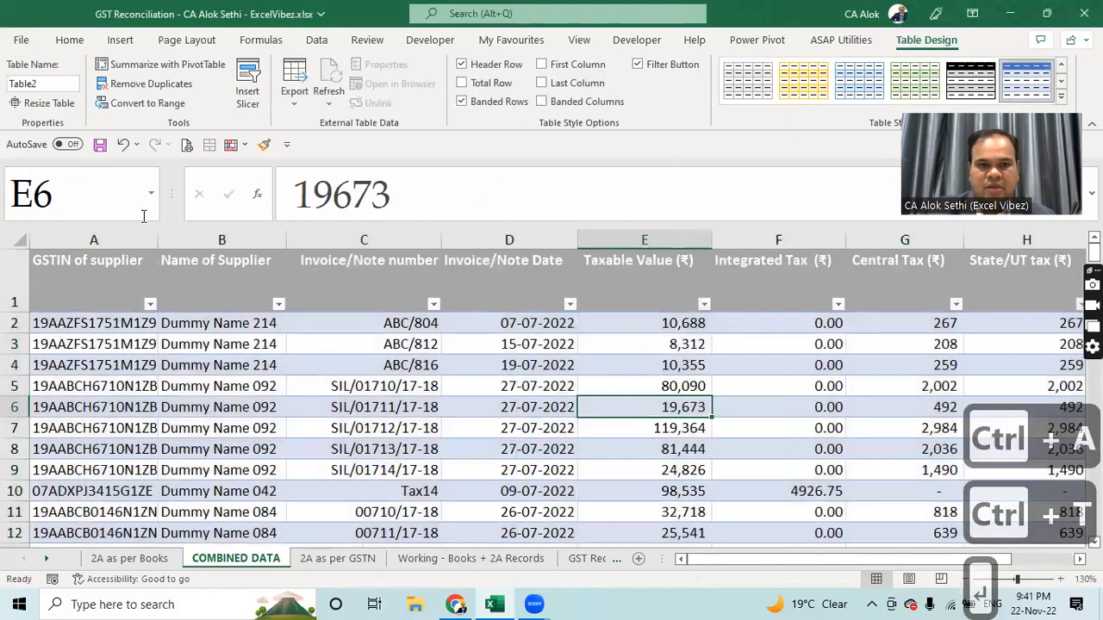
Step: Give header row 1 a dark blue-gray fill with white text and fit its height to one line
{"action": "left_click", "coordinate": [19, 280]}
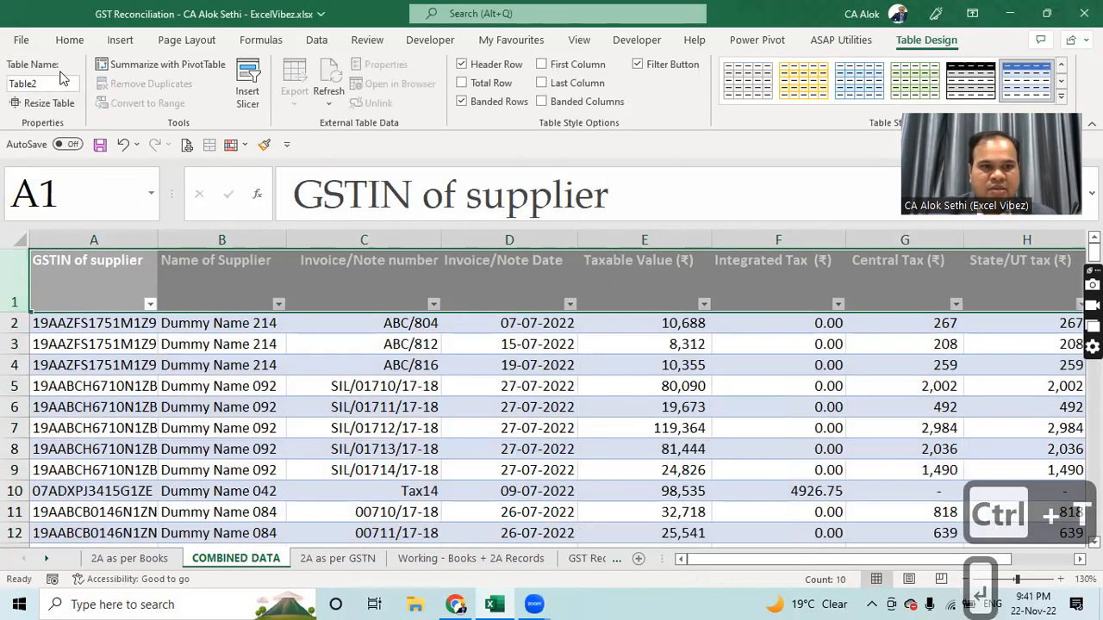
{"action": "left_click", "coordinate": [69, 41]}
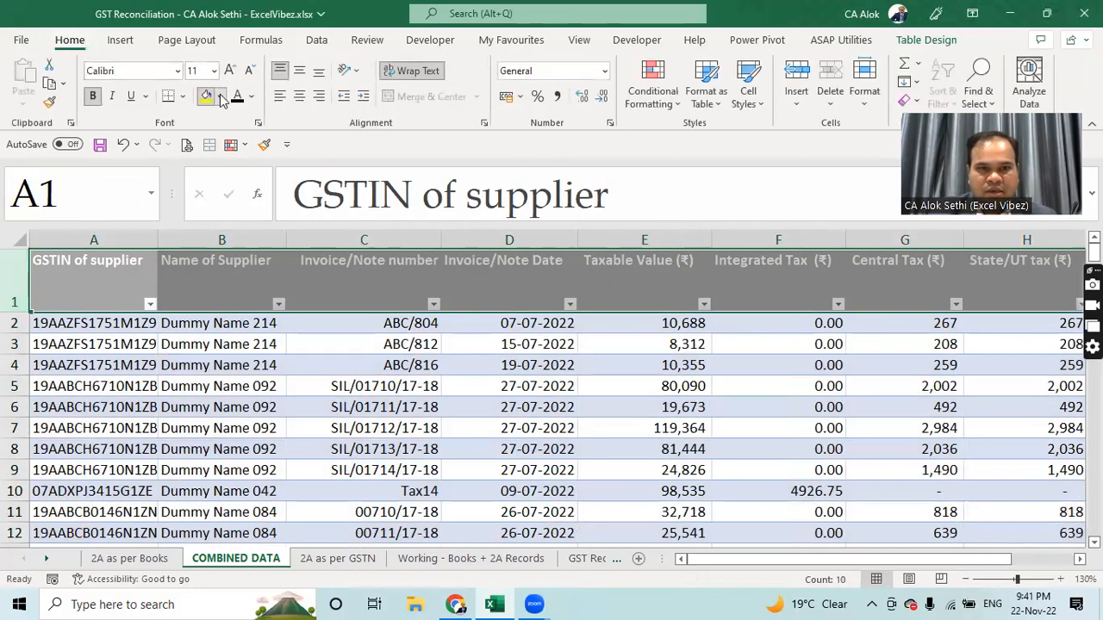
{"action": "left_click", "coordinate": [219, 96]}
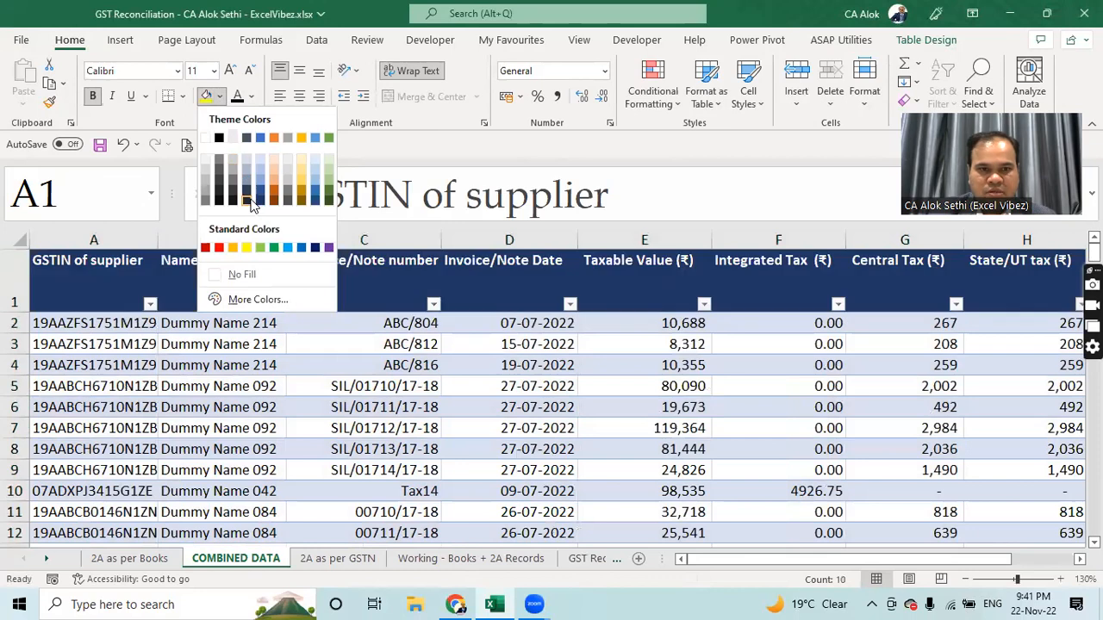
{"action": "left_click", "coordinate": [248, 200]}
{"action": "left_click", "coordinate": [251, 98]}
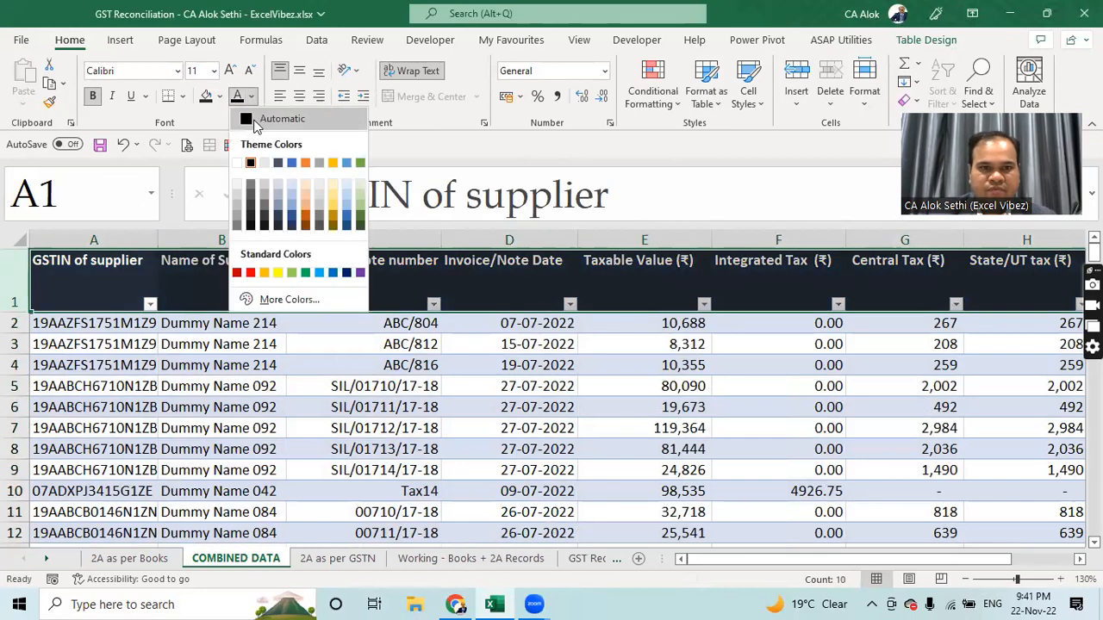
{"action": "left_click", "coordinate": [240, 162]}
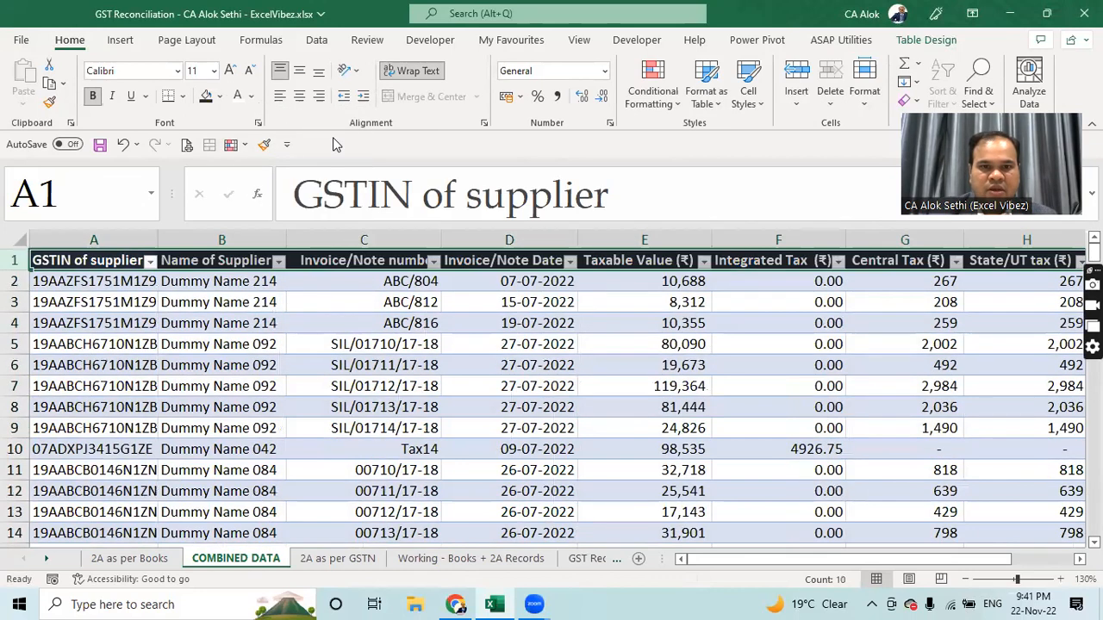
Step: Examine the new table's columns from the invoice number across to the end of the Remarks column
{"action": "left_click", "coordinate": [349, 281]}
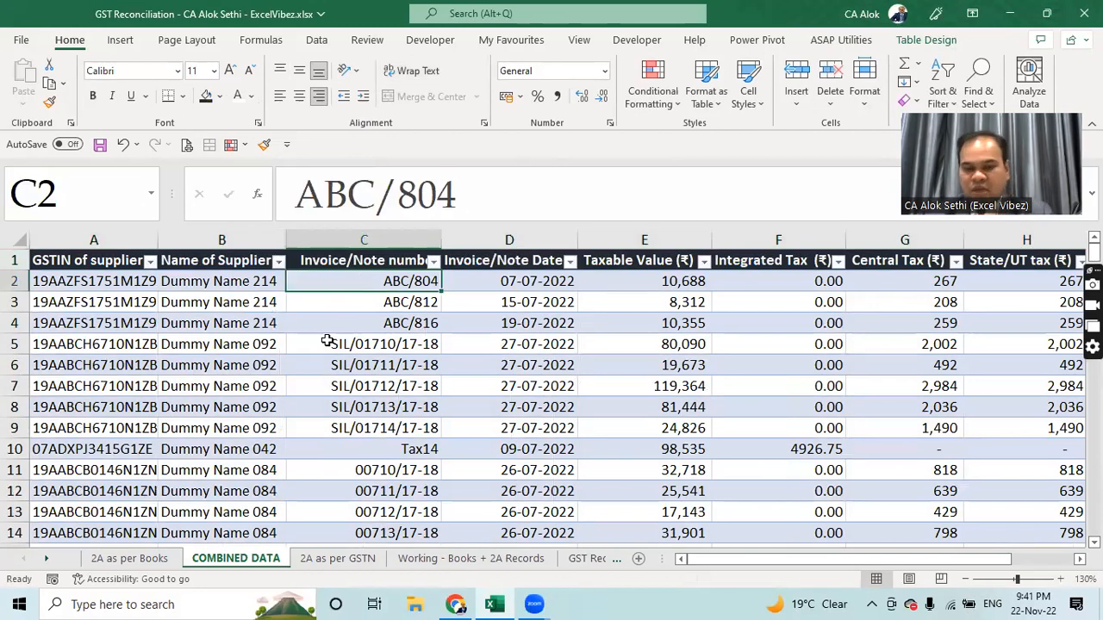
{"action": "key", "text": "Right"}
{"action": "key", "text": "Right"}
{"action": "key", "text": "Right"}
{"action": "key", "text": "Right"}
{"action": "key", "text": "Right"}
{"action": "key", "text": "Right"}
{"action": "key", "text": "Right"}
{"action": "key", "text": "Right"}
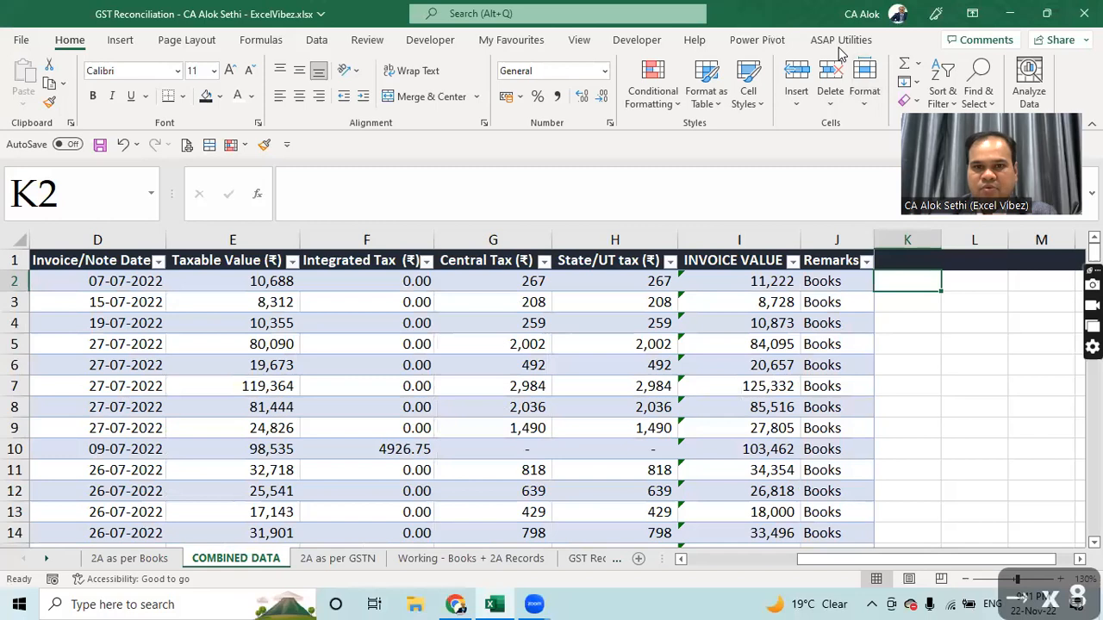
Step: Turn off the banded rows in the combined data table
{"action": "left_click", "coordinate": [556, 379]}
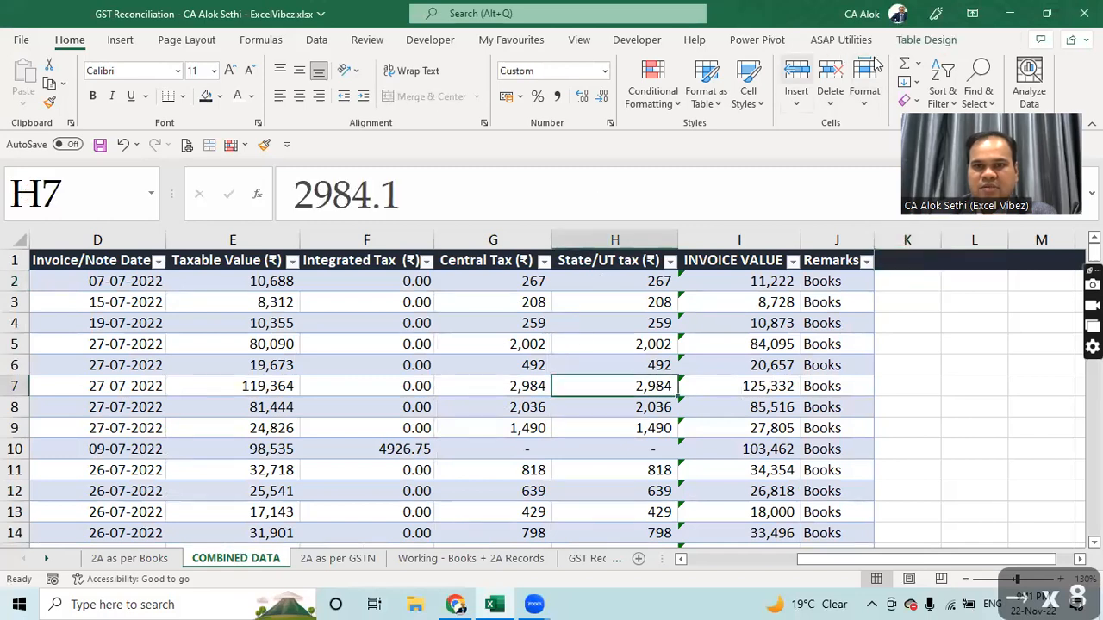
{"action": "left_click", "coordinate": [925, 40]}
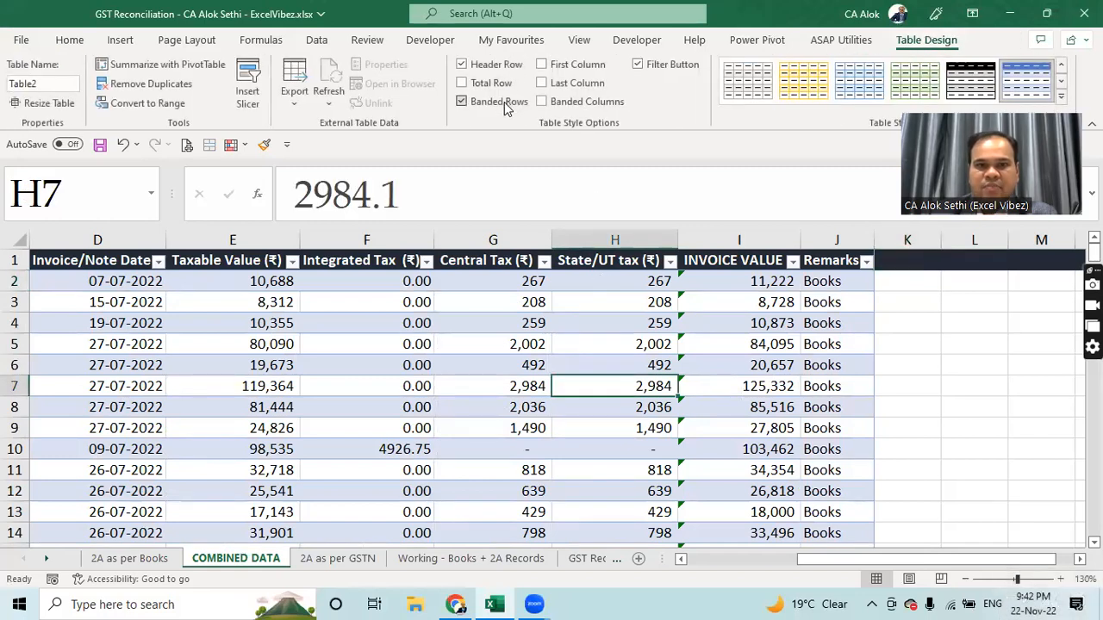
{"action": "left_click", "coordinate": [462, 101]}
{"action": "left_click", "coordinate": [535, 315]}
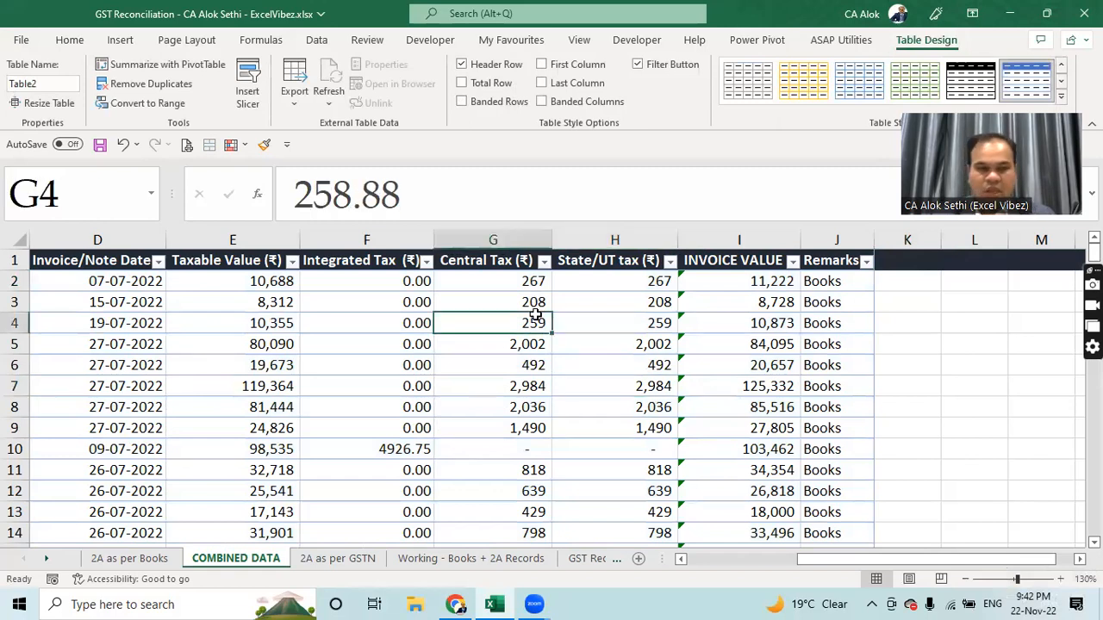
Step: Review the unbanded table across all its columns between GSTIN of supplier and Remarks
{"action": "key", "text": "Left"}
{"action": "key", "text": "Left"}
{"action": "key", "text": "Left"}
{"action": "key", "text": "Left"}
{"action": "key", "text": "Left"}
{"action": "key", "text": "Left"}
{"action": "key", "text": "Left"}
{"action": "key", "text": "Left"}
{"action": "key", "text": "Left"}
{"action": "key", "text": "Left"}
{"action": "key", "text": "Left"}
{"action": "key", "text": "Left"}
{"action": "key", "text": "Left"}
{"action": "key", "text": "Left"}
{"action": "key", "text": "Left"}
{"action": "key", "text": "Left"}
{"action": "key", "text": "Left"}
{"action": "key", "text": "Left"}
{"action": "key", "text": "Left"}
{"action": "key", "text": "Left"}
{"action": "key", "text": "Left"}
{"action": "key", "text": "Left"}
{"action": "key", "text": "Left"}
{"action": "key", "text": "Left"}
{"action": "key", "text": "Left"}
{"action": "key", "text": "Left"}
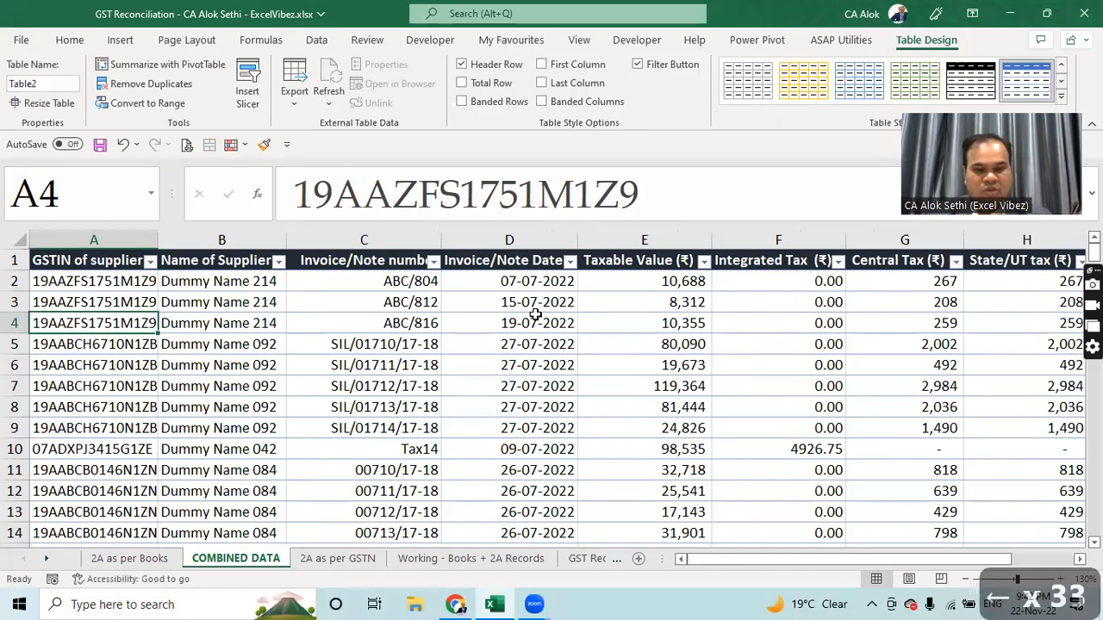
{"action": "key", "text": "ctrl+a"}
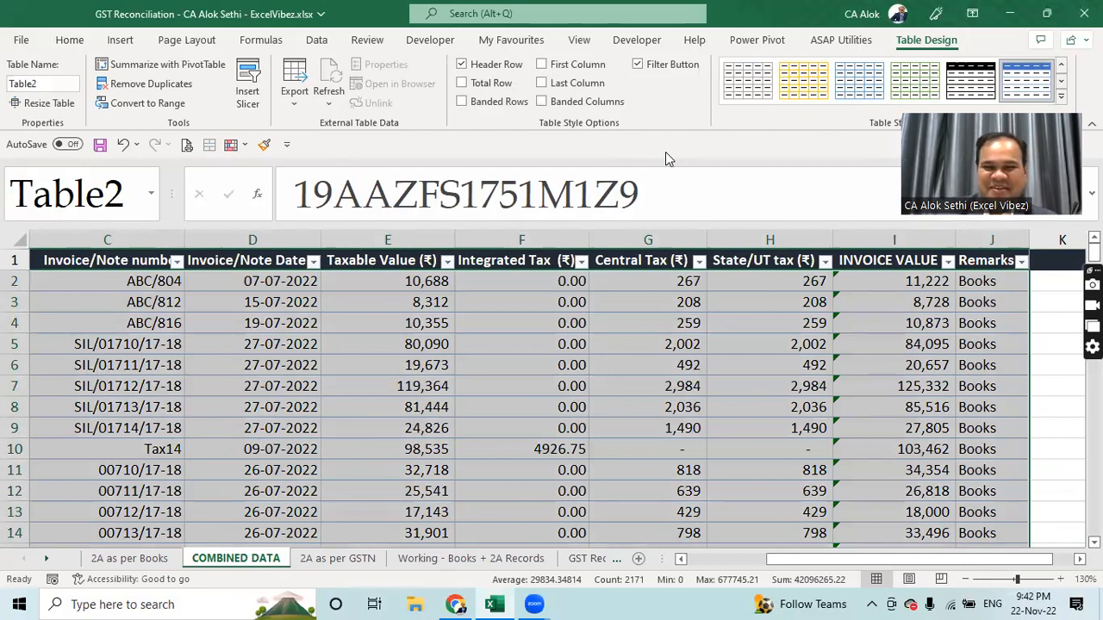
{"action": "key", "text": "alt+Tab"}
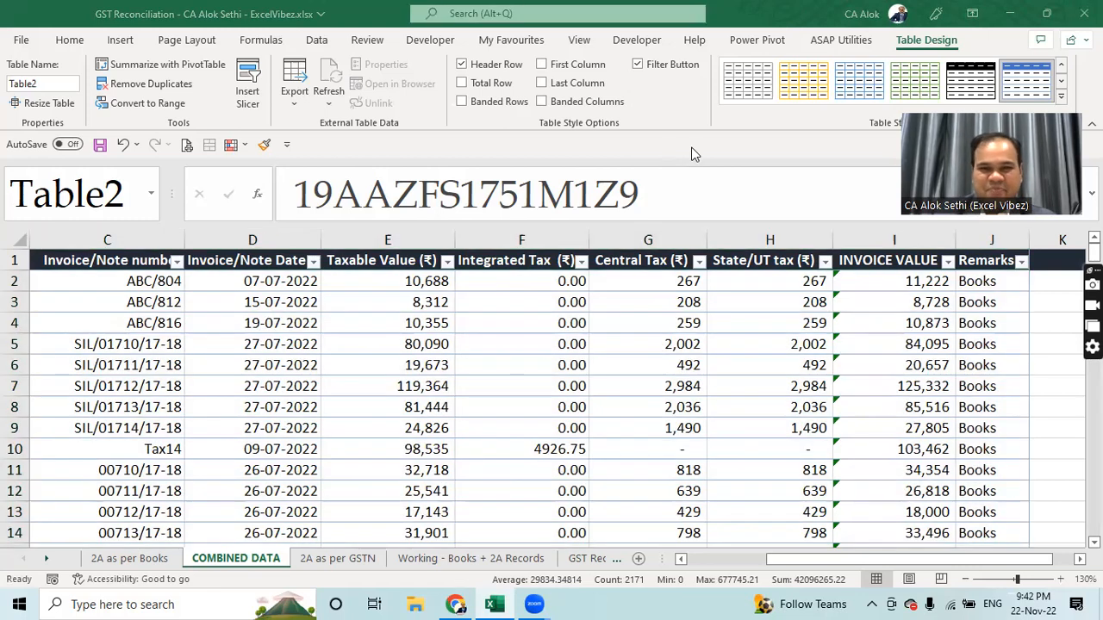
{"action": "left_click", "coordinate": [945, 567]}
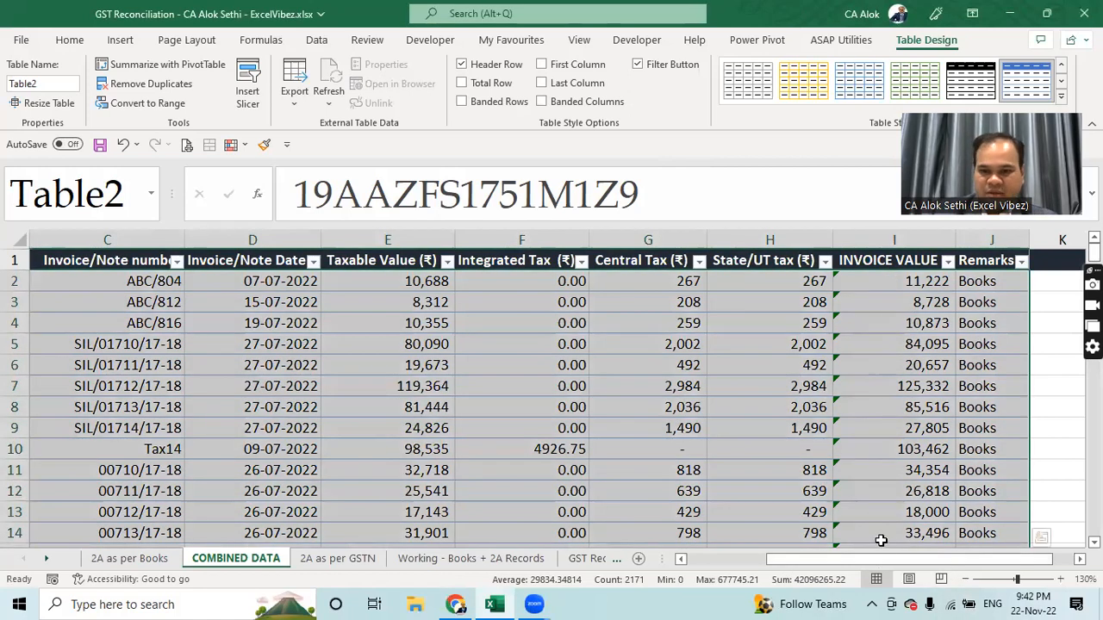
{"action": "left_click_drag", "start_coordinate": [881, 560], "coordinate": [700, 558]}
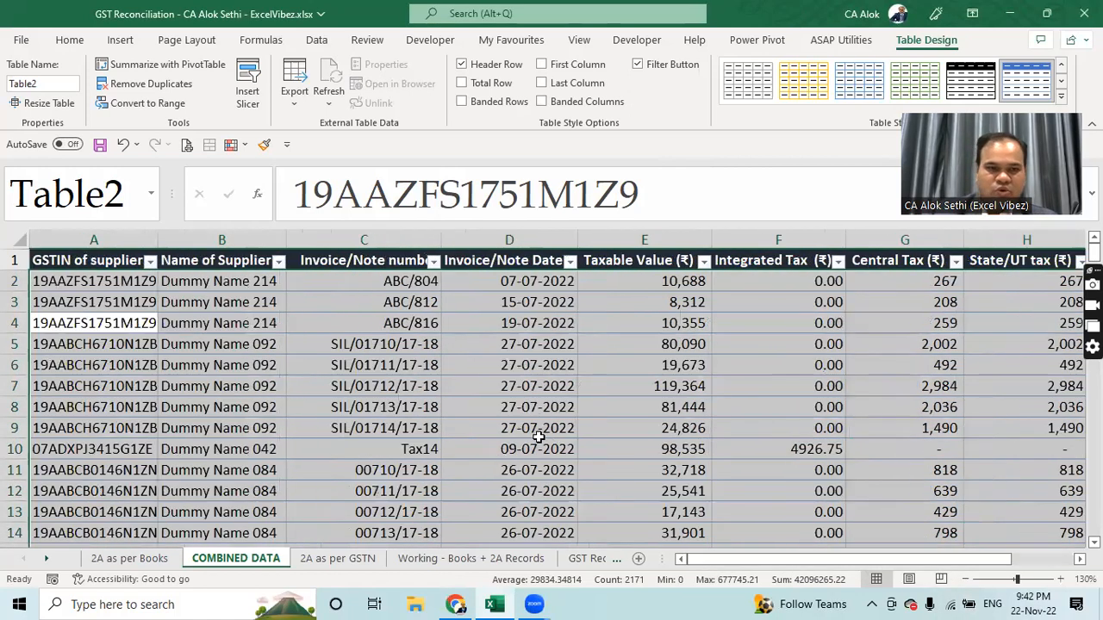
{"action": "left_click", "coordinate": [229, 318]}
Step: Create a PivotTable on a new worksheet from columns A to J of the COMBINED DATA sheet
{"action": "left_click", "coordinate": [16, 245]}
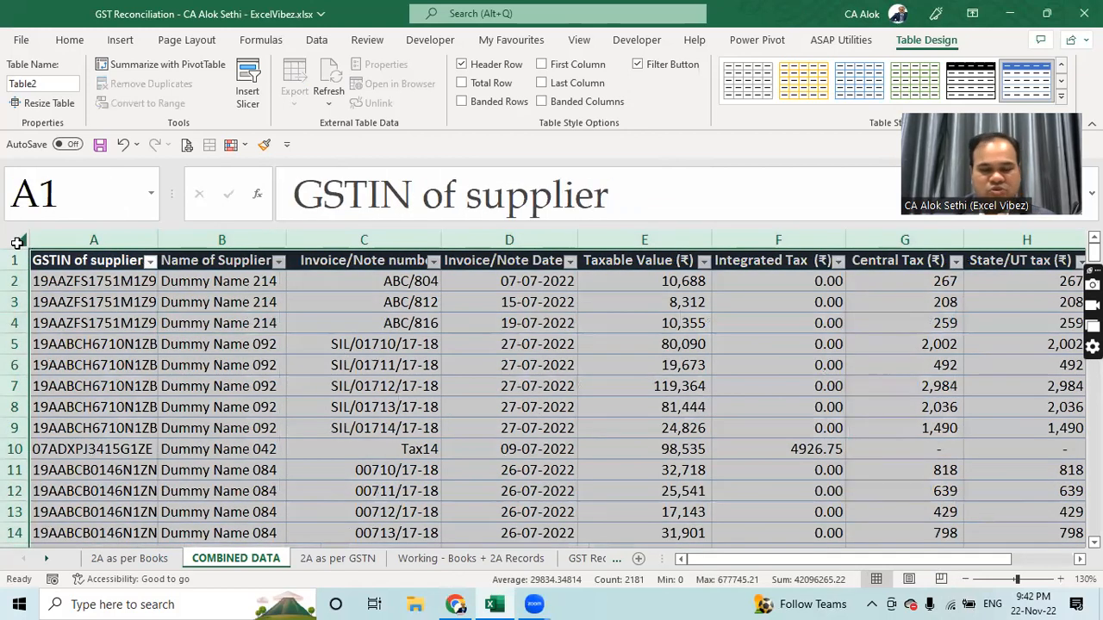
{"action": "left_click", "coordinate": [62, 43]}
{"action": "left_click", "coordinate": [112, 45]}
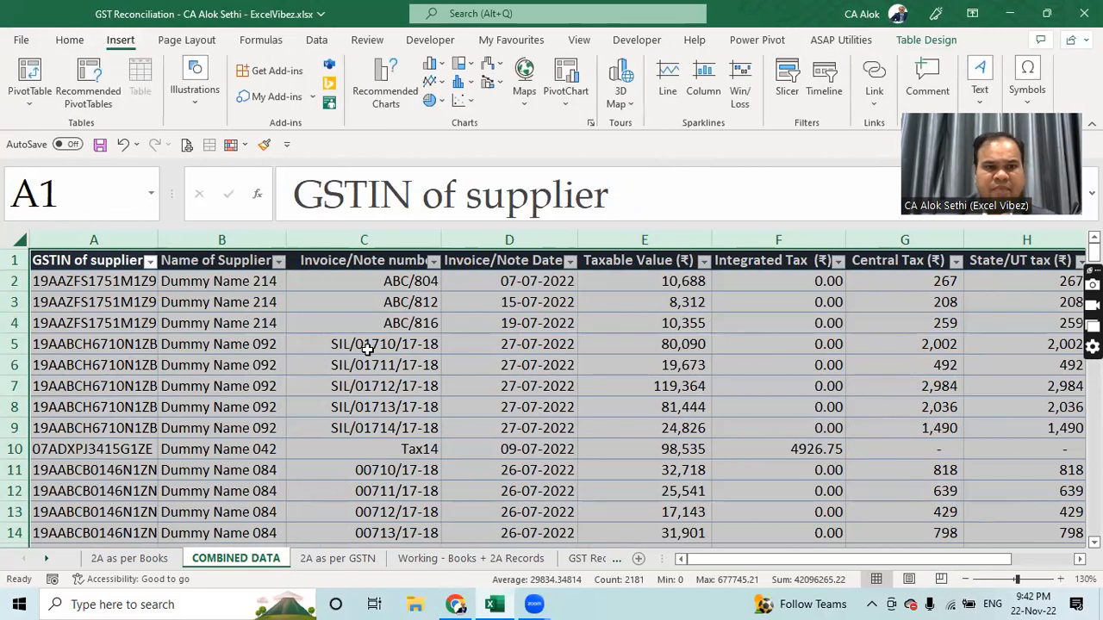
{"action": "left_click", "coordinate": [31, 78]}
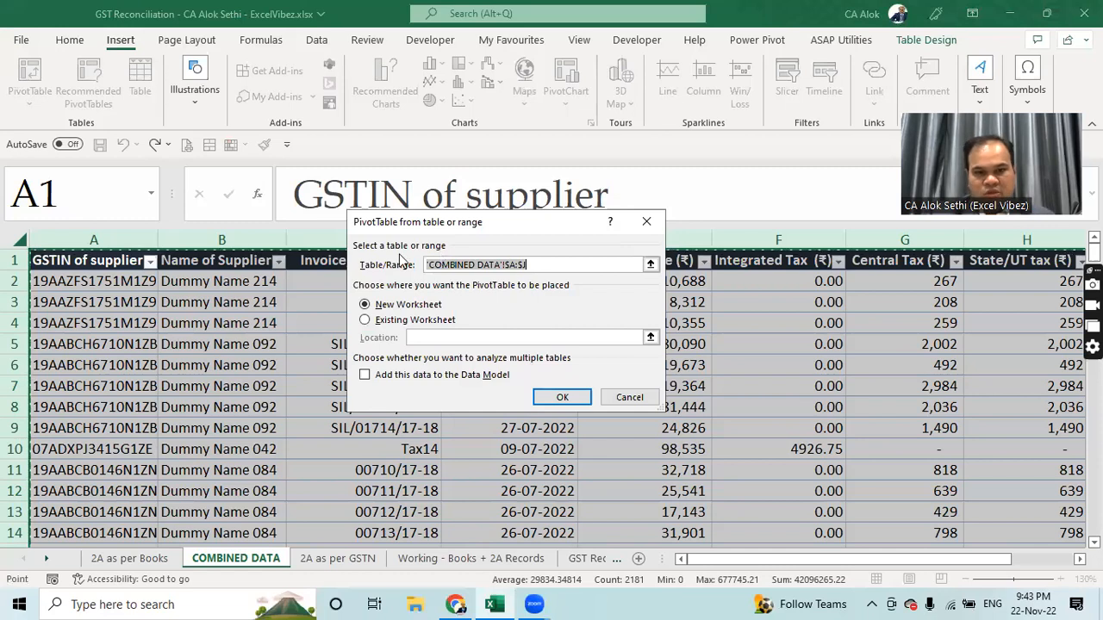
{"action": "left_click", "coordinate": [966, 577]}
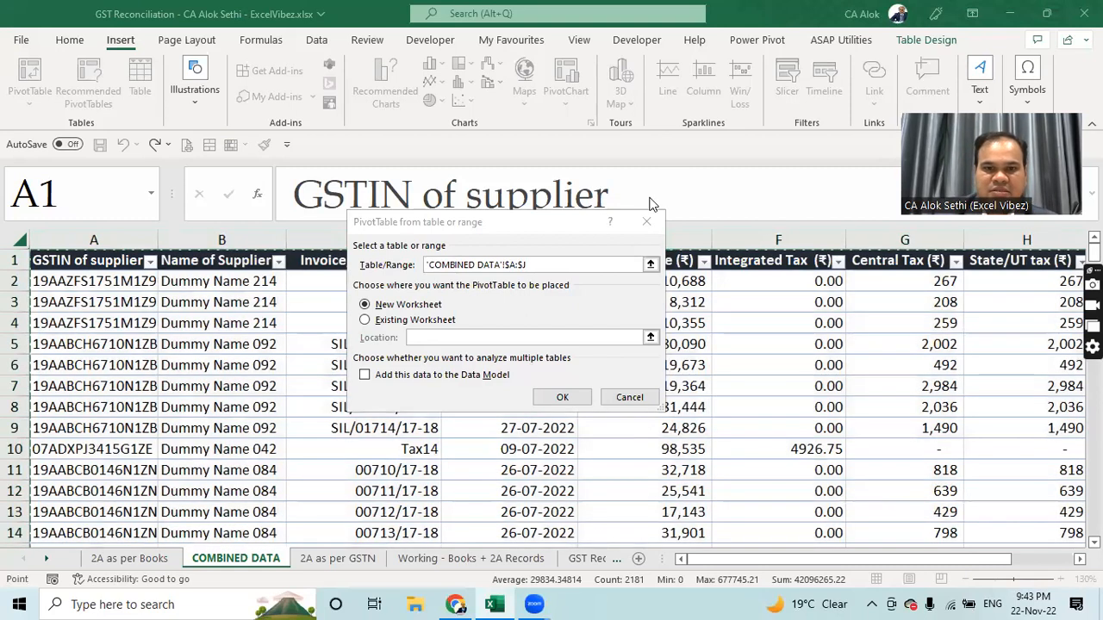
{"action": "left_click", "coordinate": [818, 450]}
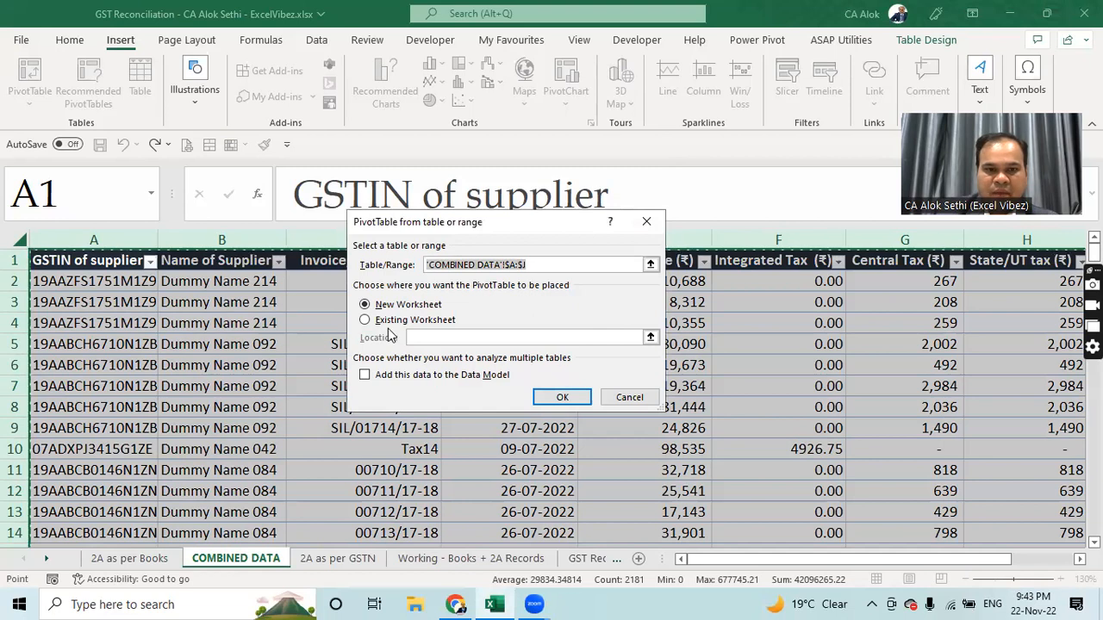
{"action": "left_click_drag", "start_coordinate": [1093, 252], "coordinate": [1092, 526]}
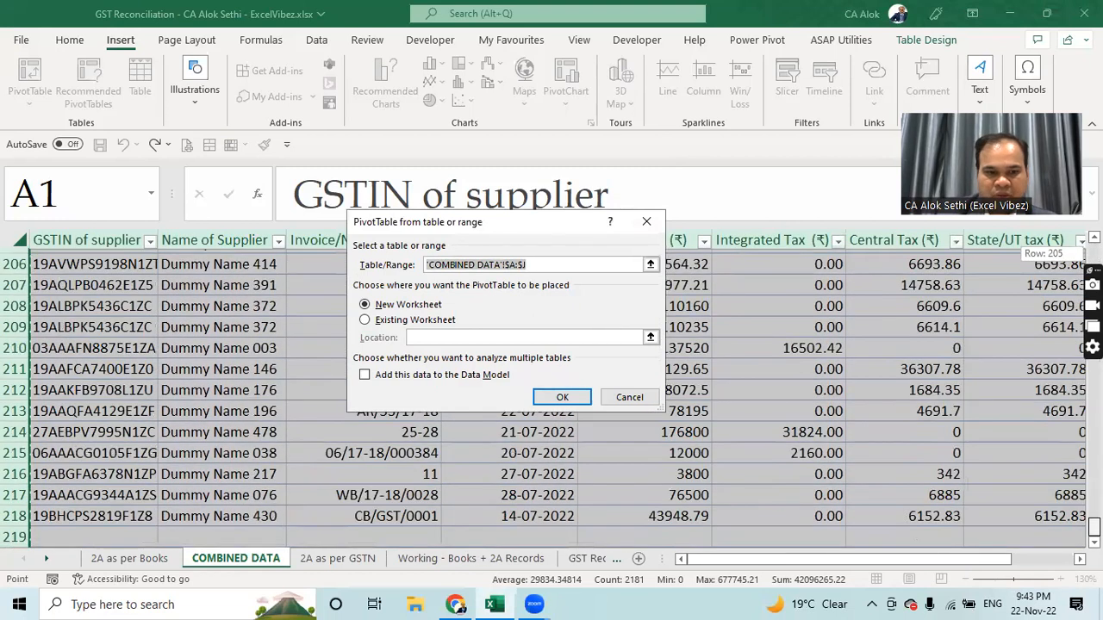
{"action": "left_click_drag", "start_coordinate": [987, 558], "coordinate": [549, 561]}
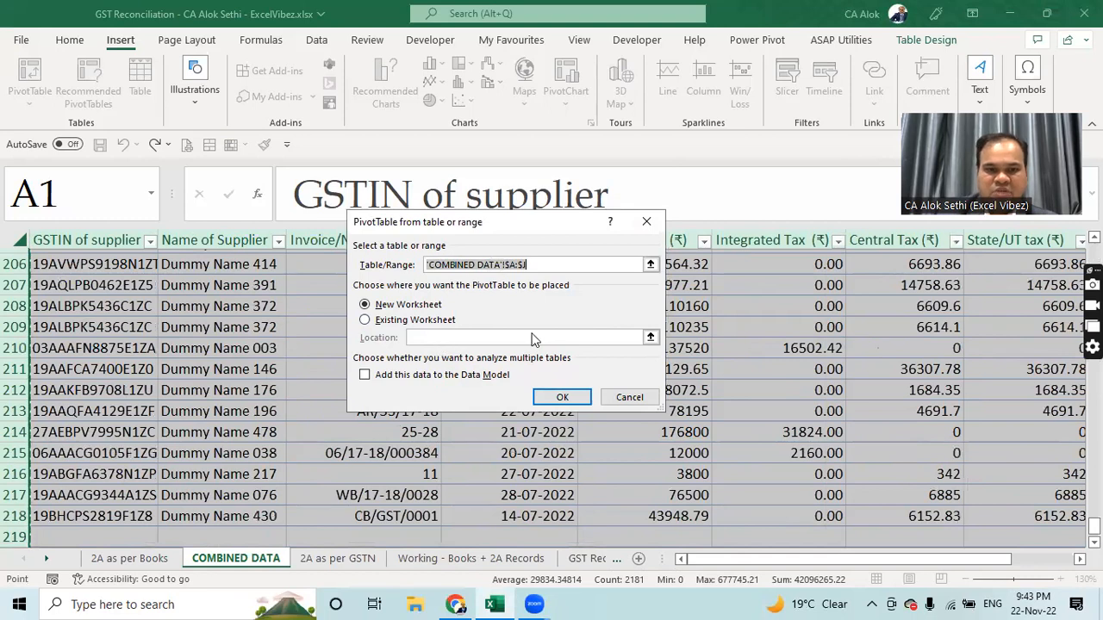
{"action": "left_click_drag", "start_coordinate": [1094, 527], "coordinate": [1095, 251]}
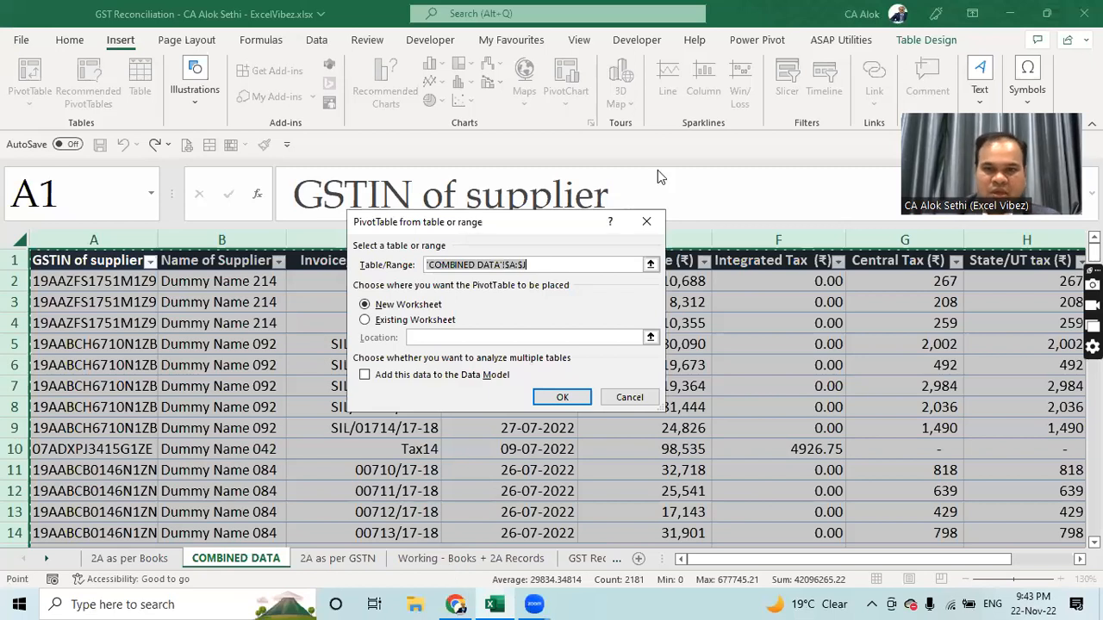
{"action": "left_click", "coordinate": [436, 446]}
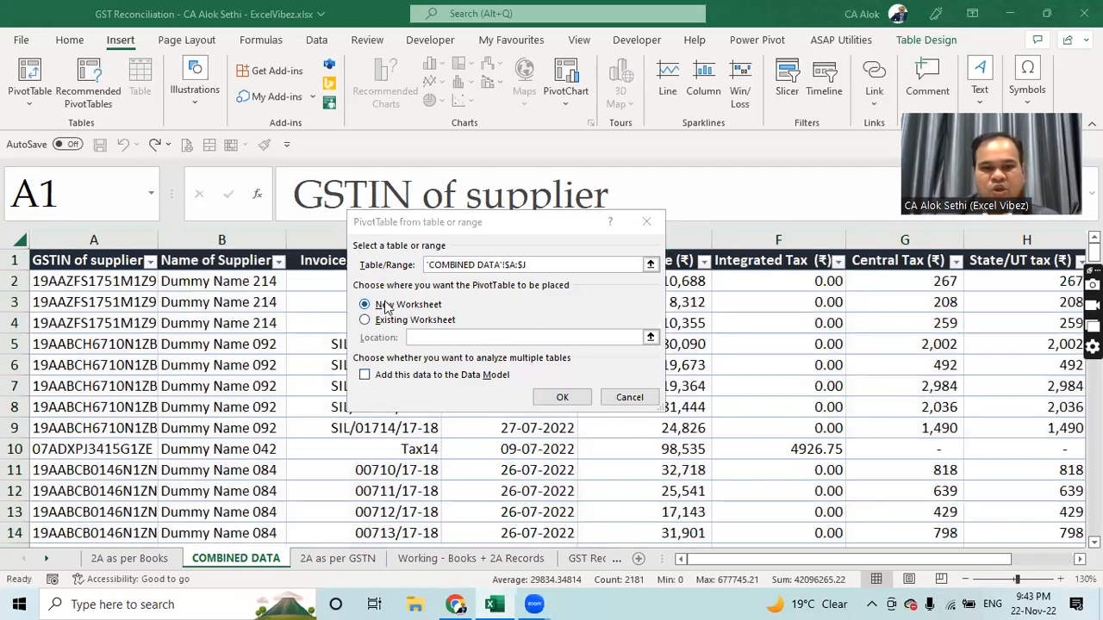
{"action": "left_click", "coordinate": [548, 398]}
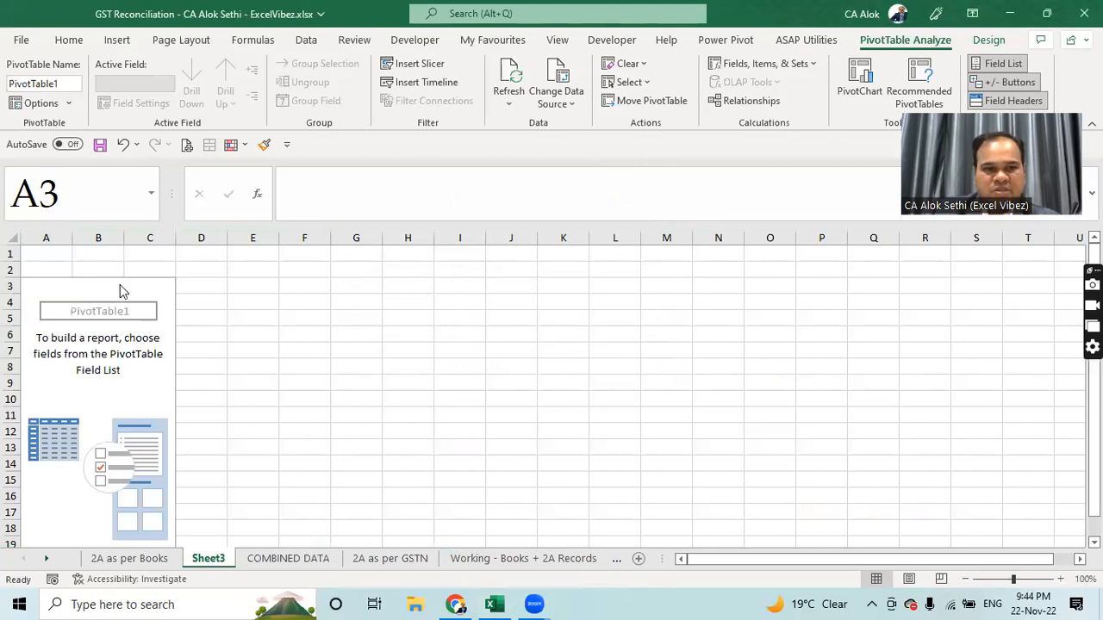
Step: Select the empty PivotTable at A3 and enlarge its floating field list until all four field areas fit
{"action": "left_click_drag", "start_coordinate": [123, 283], "coordinate": [125, 265]}
{"action": "left_click_drag", "start_coordinate": [63, 284], "coordinate": [151, 379]}
{"action": "left_click", "coordinate": [249, 369]}
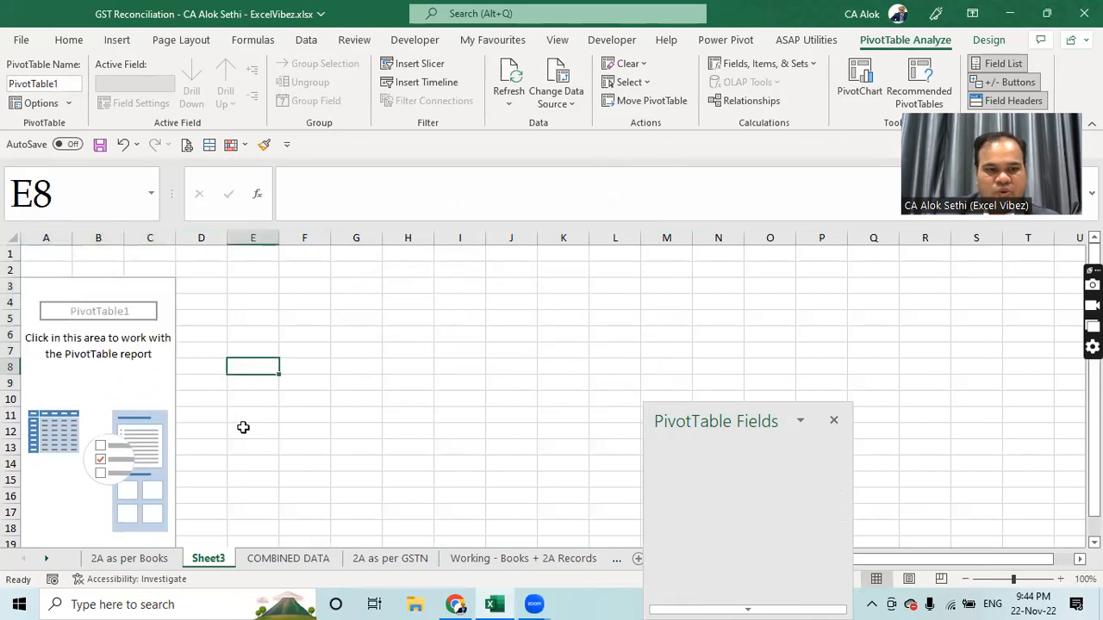
{"action": "left_click", "coordinate": [57, 288]}
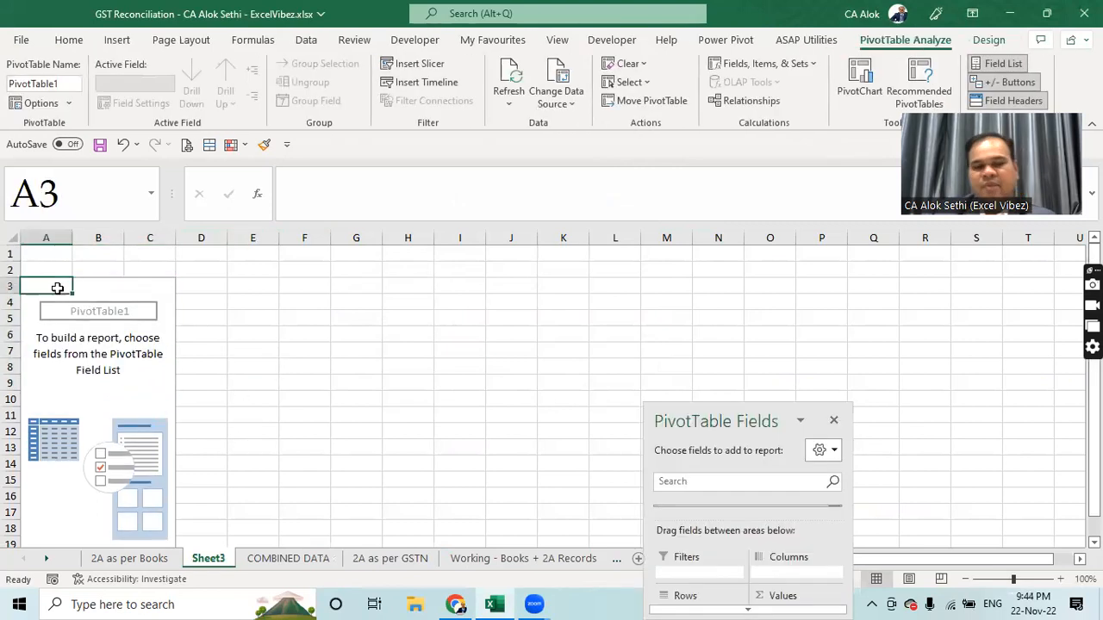
{"action": "left_click_drag", "start_coordinate": [715, 421], "coordinate": [497, 183]}
{"action": "left_click_drag", "start_coordinate": [635, 381], "coordinate": [852, 560]}
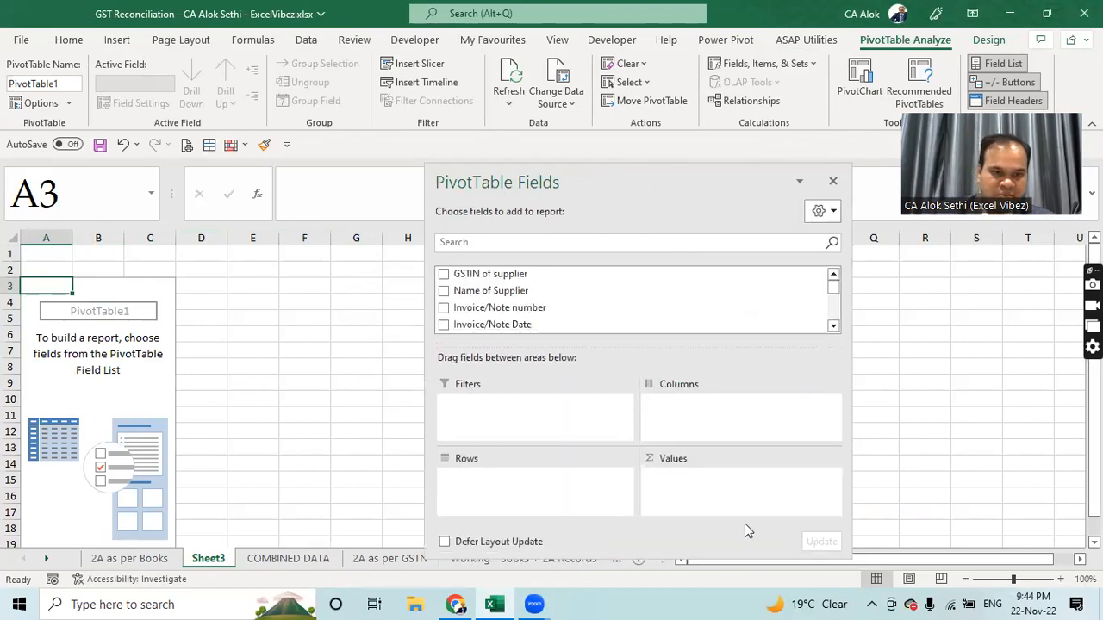
Step: Enlarge the PivotTable field list further and place it clear of the report area
{"action": "left_click", "coordinate": [136, 287]}
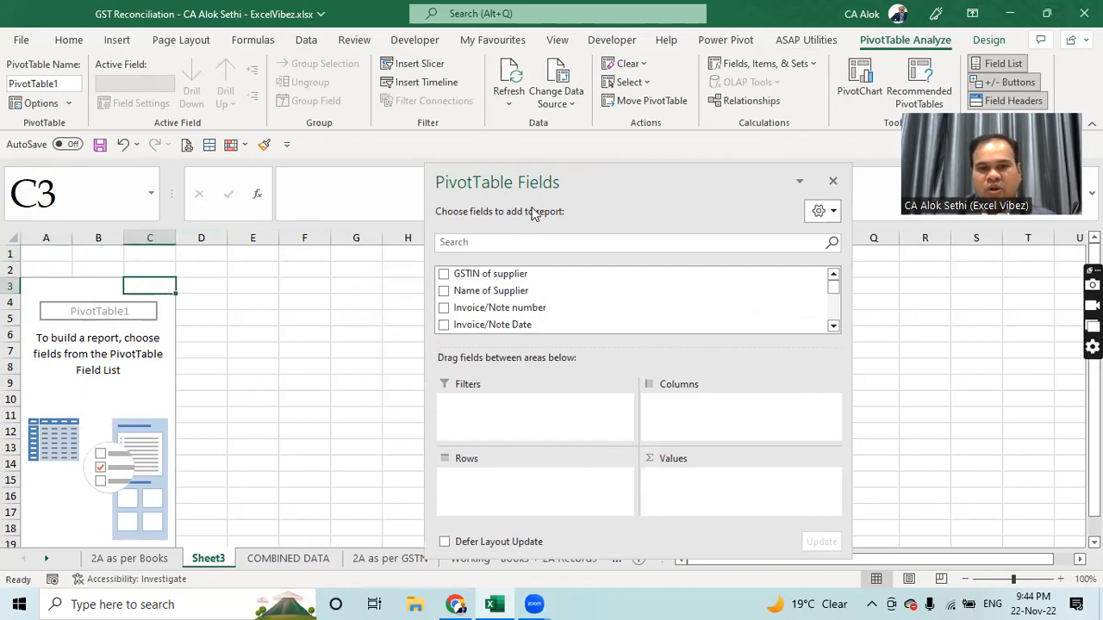
{"action": "left_click_drag", "start_coordinate": [539, 151], "coordinate": [523, 44]}
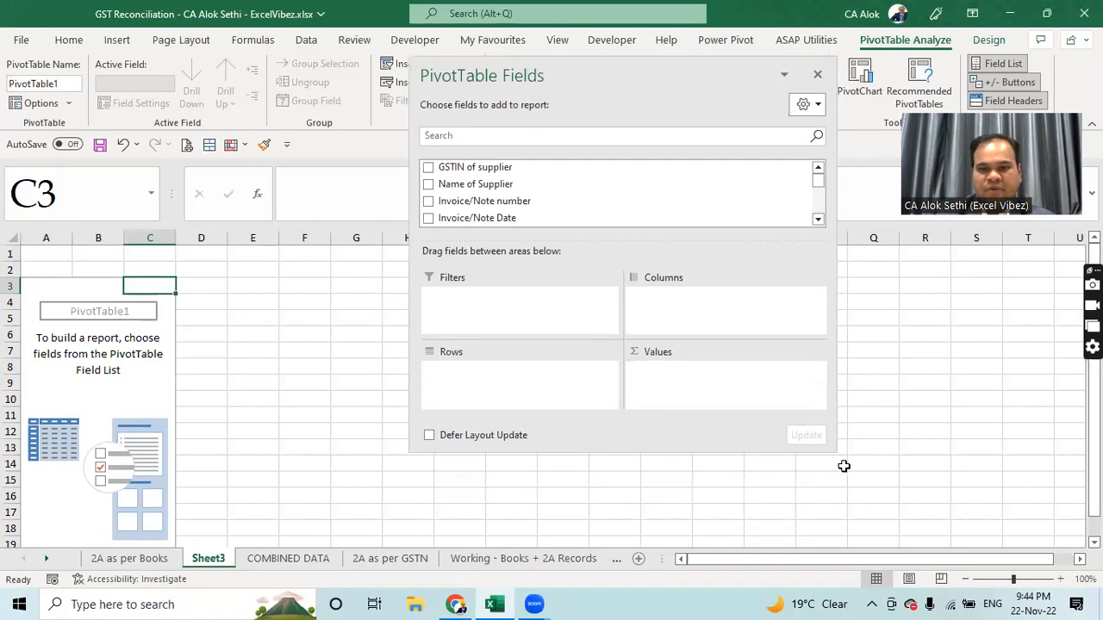
{"action": "left_click_drag", "start_coordinate": [833, 453], "coordinate": [945, 546]}
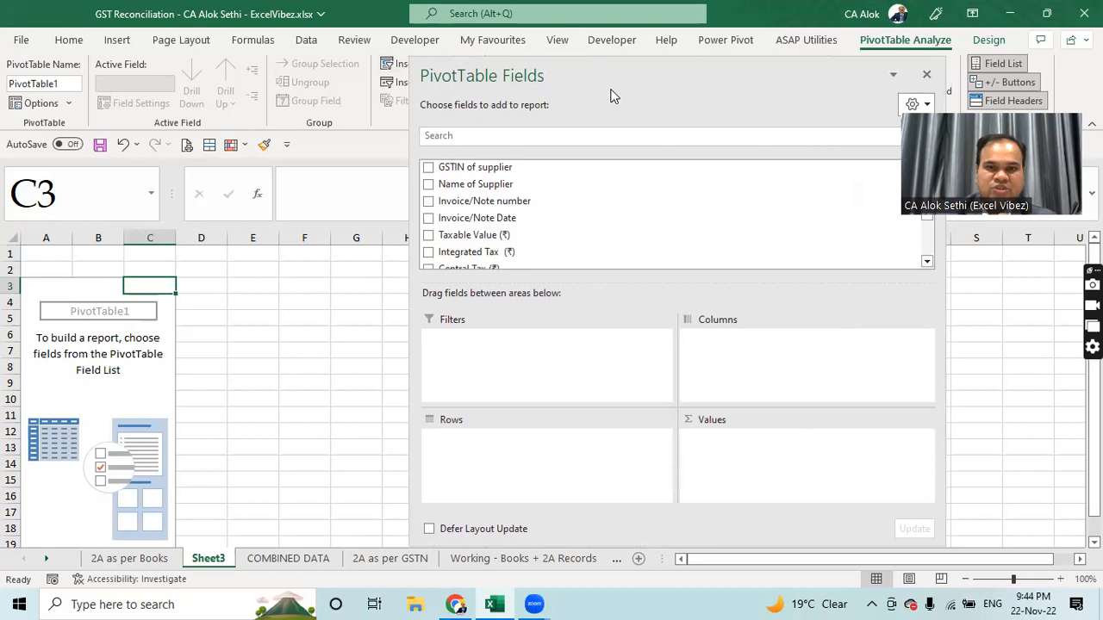
{"action": "left_click_drag", "start_coordinate": [629, 93], "coordinate": [503, 45]}
{"action": "left_click_drag", "start_coordinate": [816, 497], "coordinate": [884, 526]}
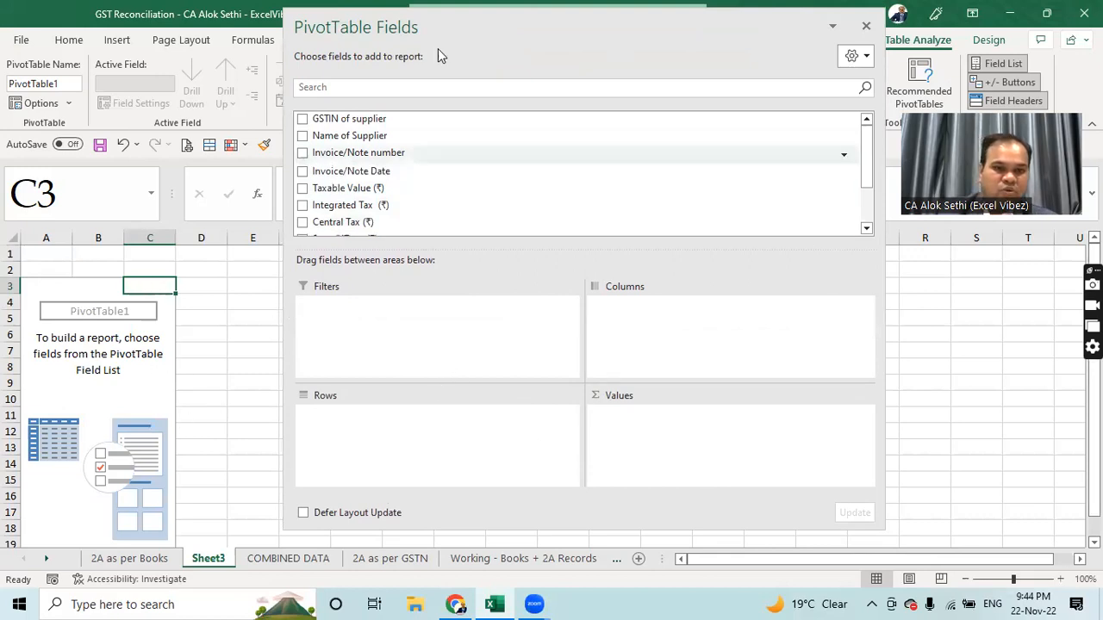
{"action": "left_click_drag", "start_coordinate": [512, 47], "coordinate": [991, 22]}
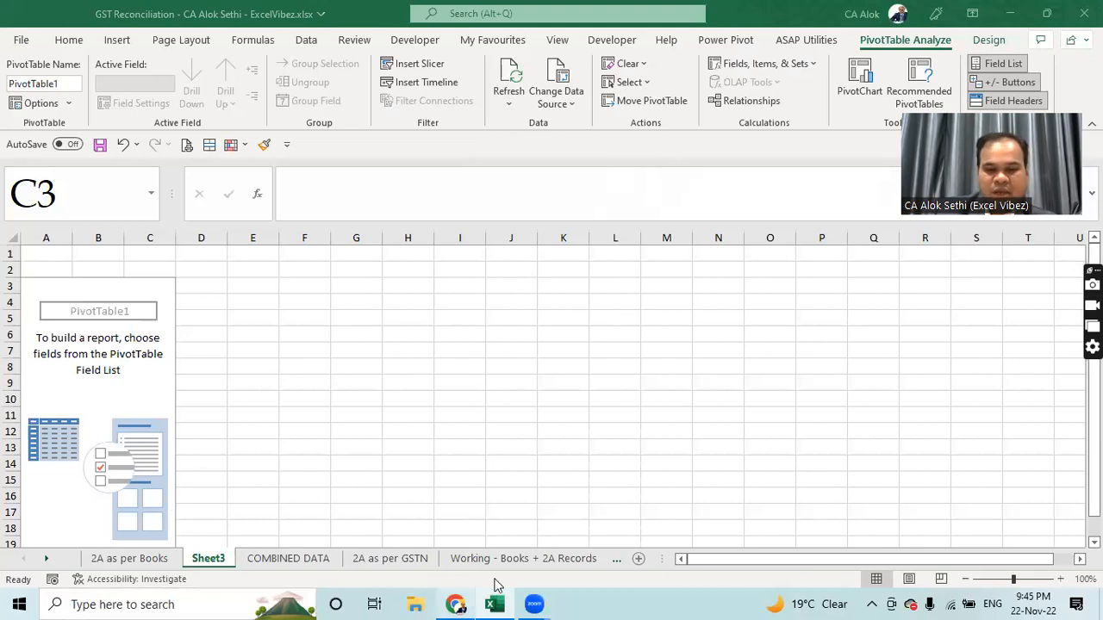
{"action": "left_click", "coordinate": [148, 393]}
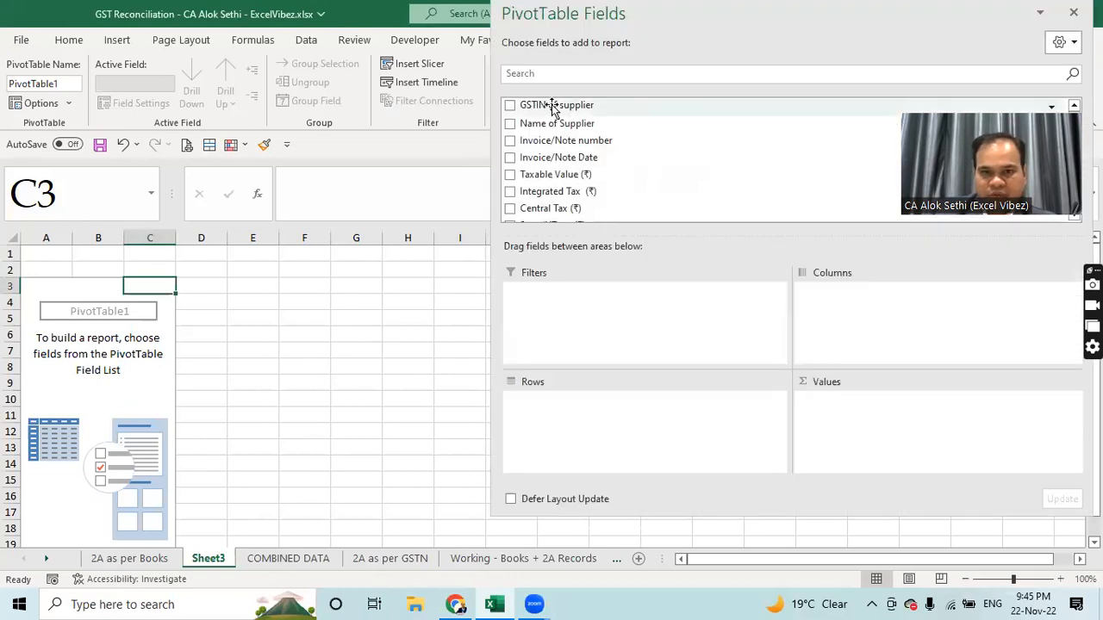
Step: Add GSTIN of supplier as the PivotTable's row field and widen column A slightly
{"action": "left_click_drag", "start_coordinate": [555, 105], "coordinate": [584, 406]}
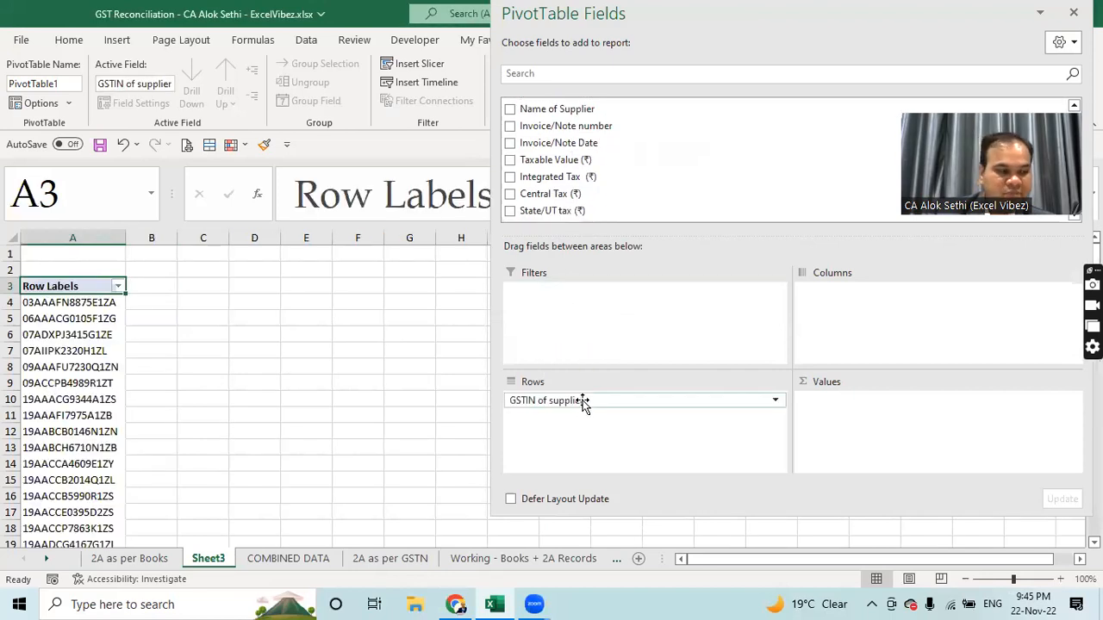
{"action": "left_click_drag", "start_coordinate": [125, 241], "coordinate": [137, 242]}
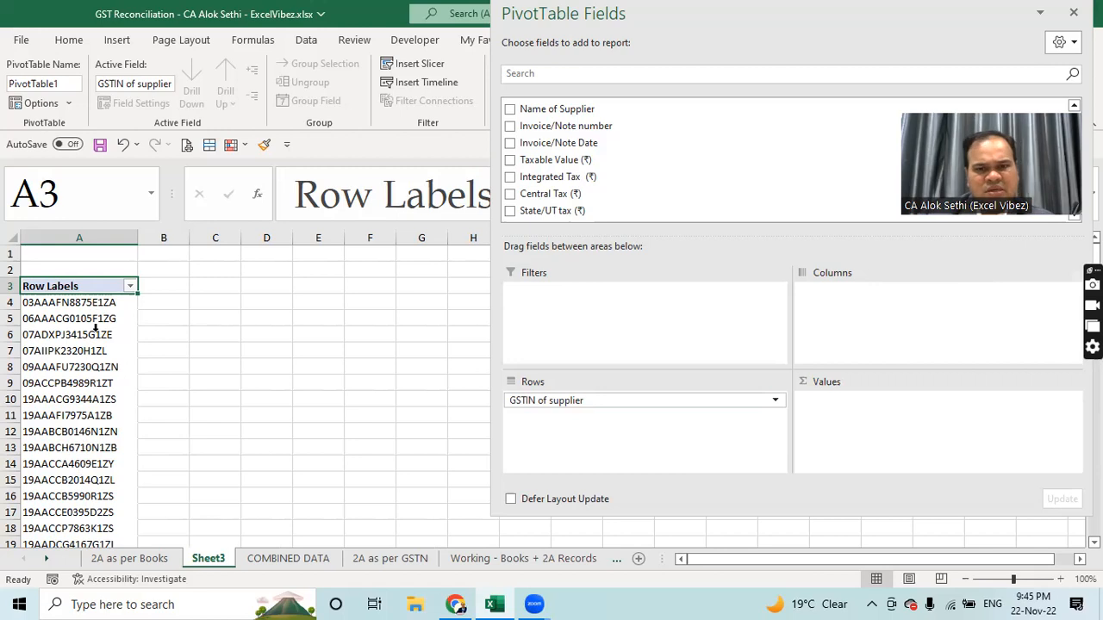
{"action": "type", "text": "+"}
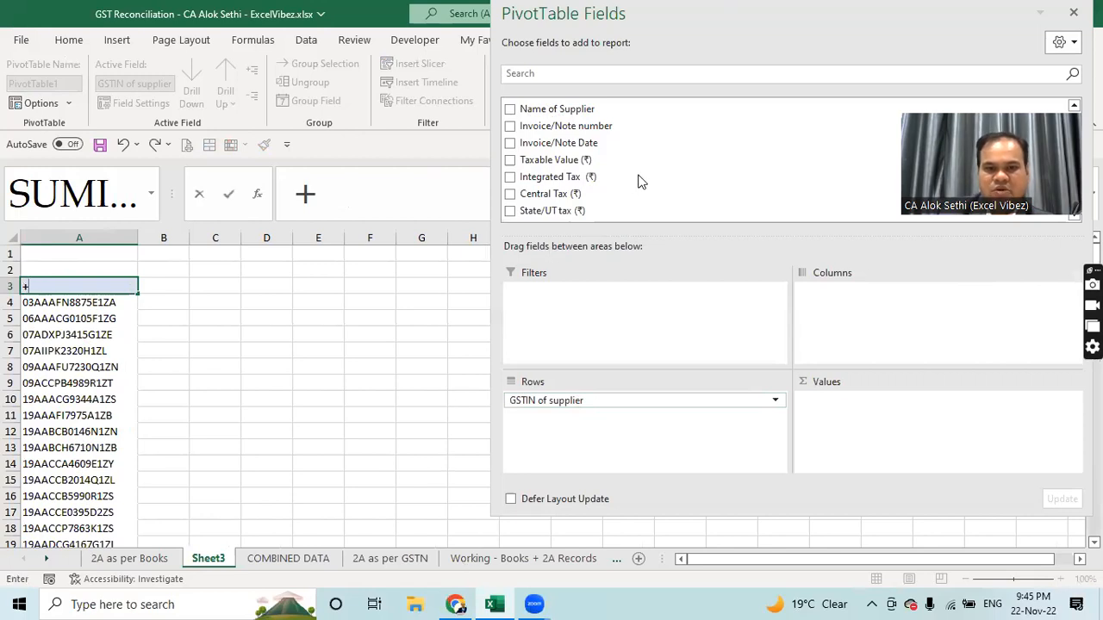
{"action": "left_click", "coordinate": [689, 145]}
{"action": "left_click", "coordinate": [37, 333]}
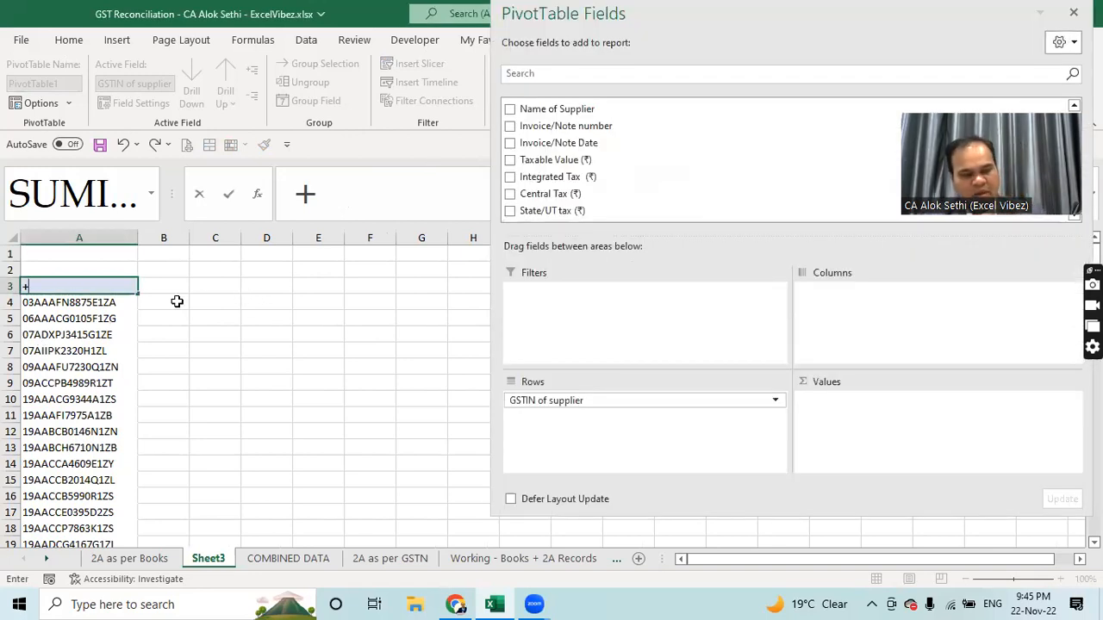
{"action": "key", "text": "Escape"}
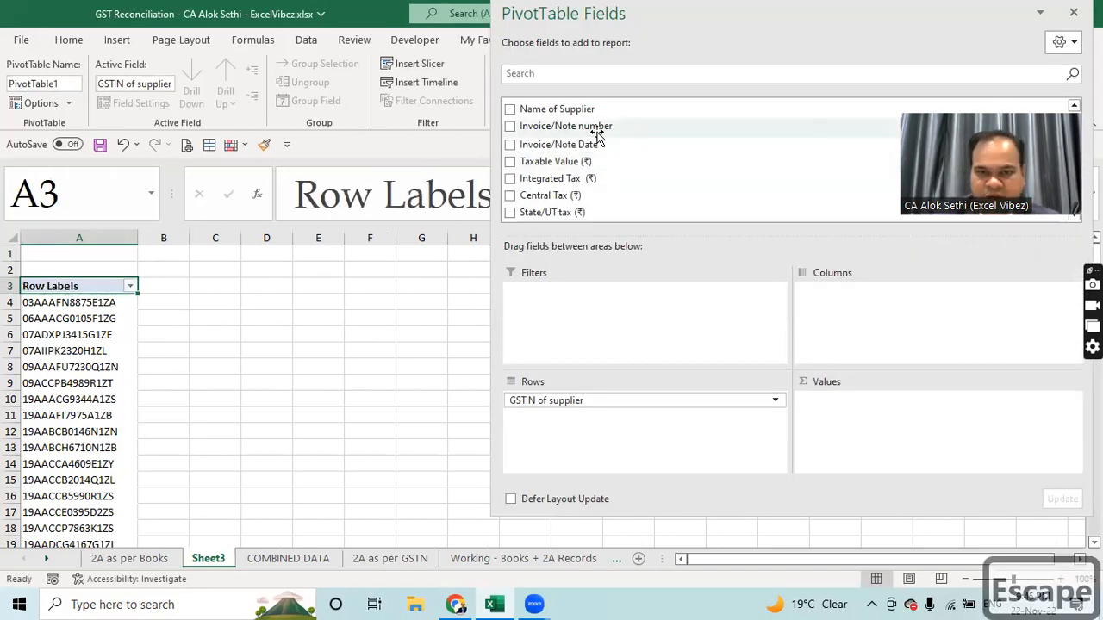
Step: Add Name of Supplier to the rows and sum Taxable Value, Integrated Tax, Central Tax and State/UT tax as values
{"action": "left_click", "coordinate": [510, 110]}
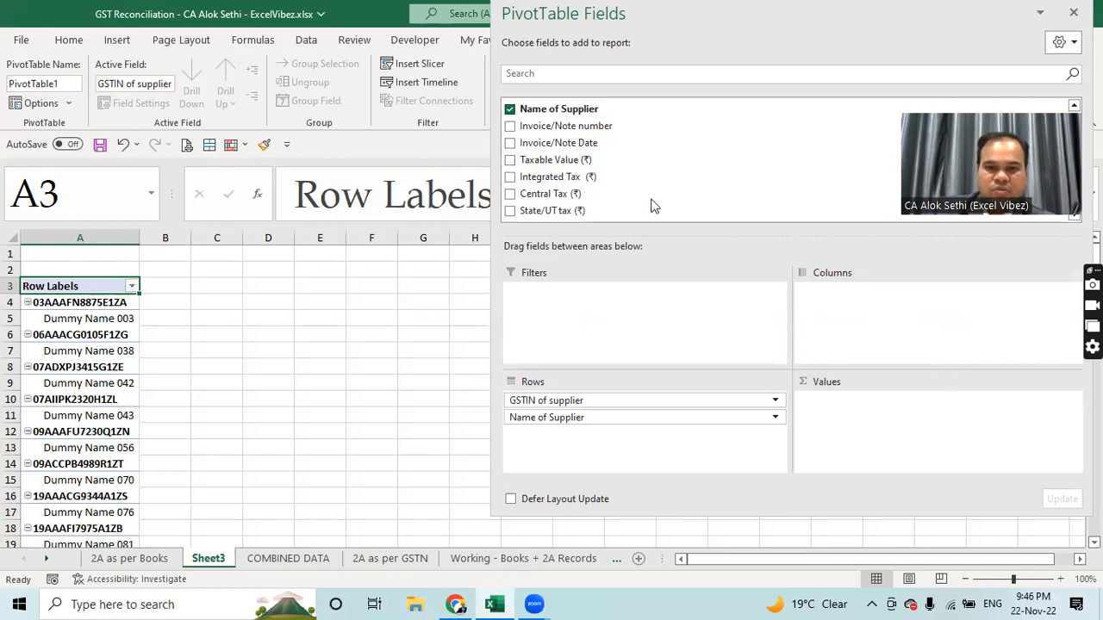
{"action": "key", "text": "alt+Tab"}
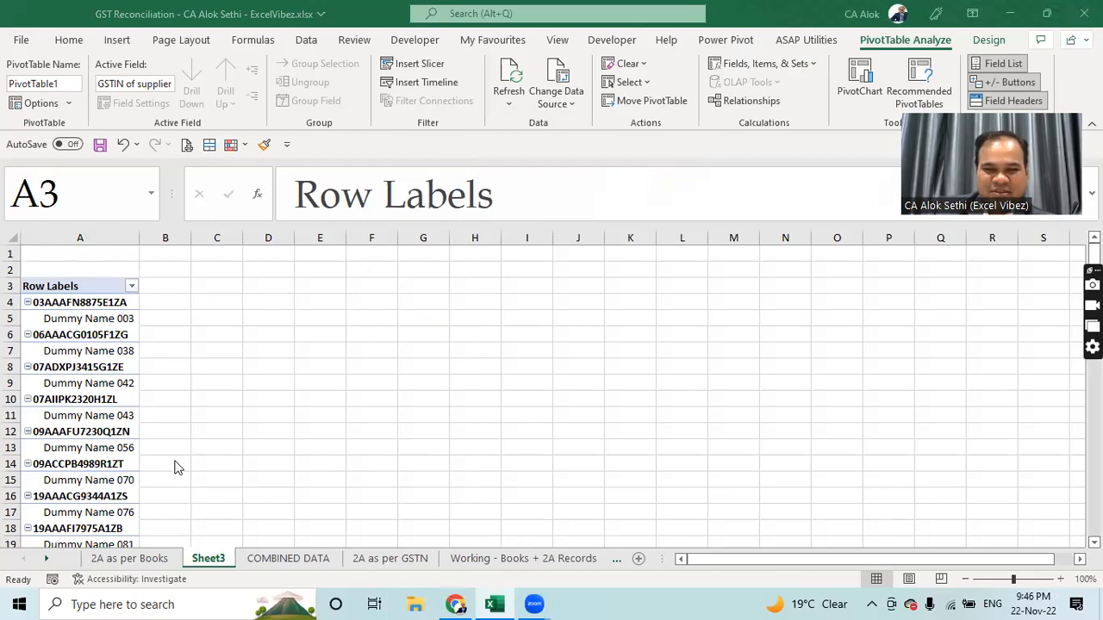
{"action": "left_click", "coordinate": [94, 403]}
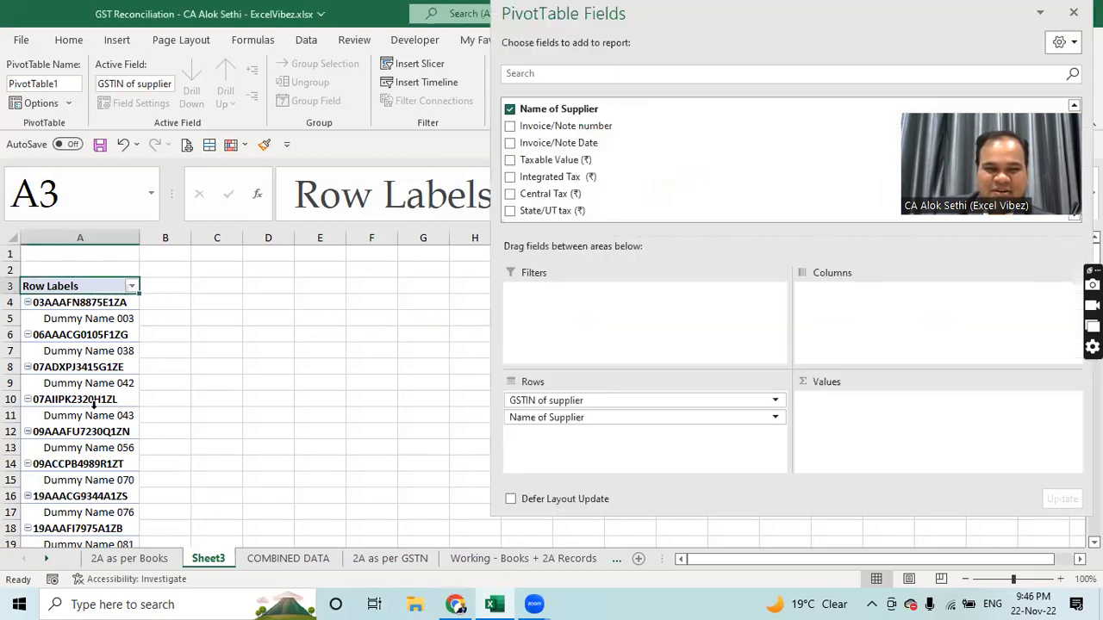
{"action": "left_click", "coordinate": [509, 162]}
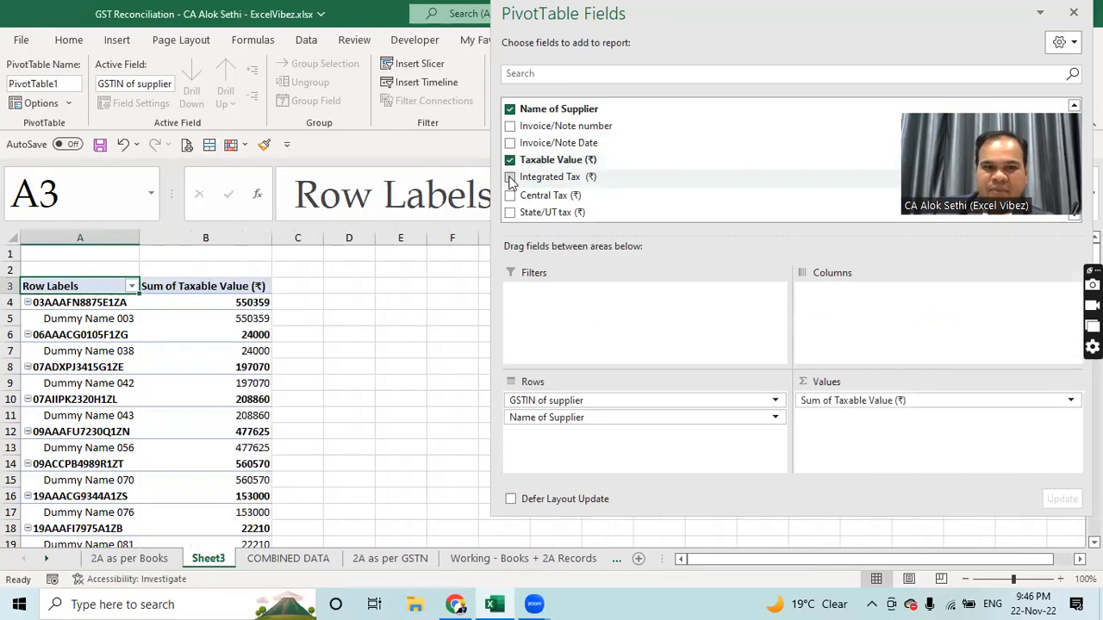
{"action": "left_click", "coordinate": [509, 178]}
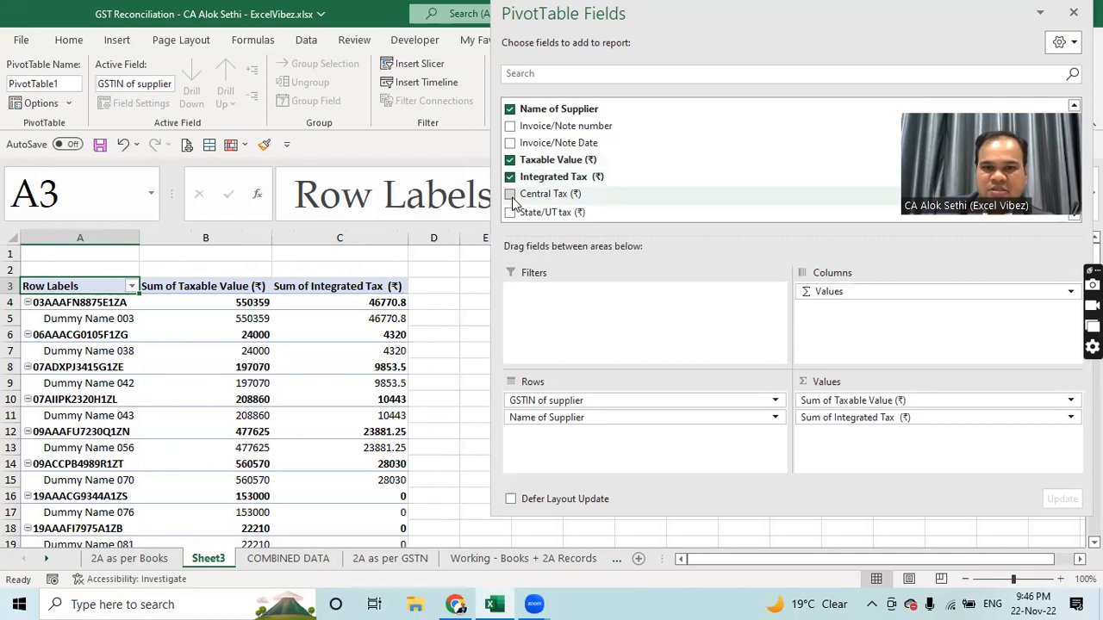
{"action": "left_click", "coordinate": [510, 195]}
{"action": "left_click", "coordinate": [509, 212]}
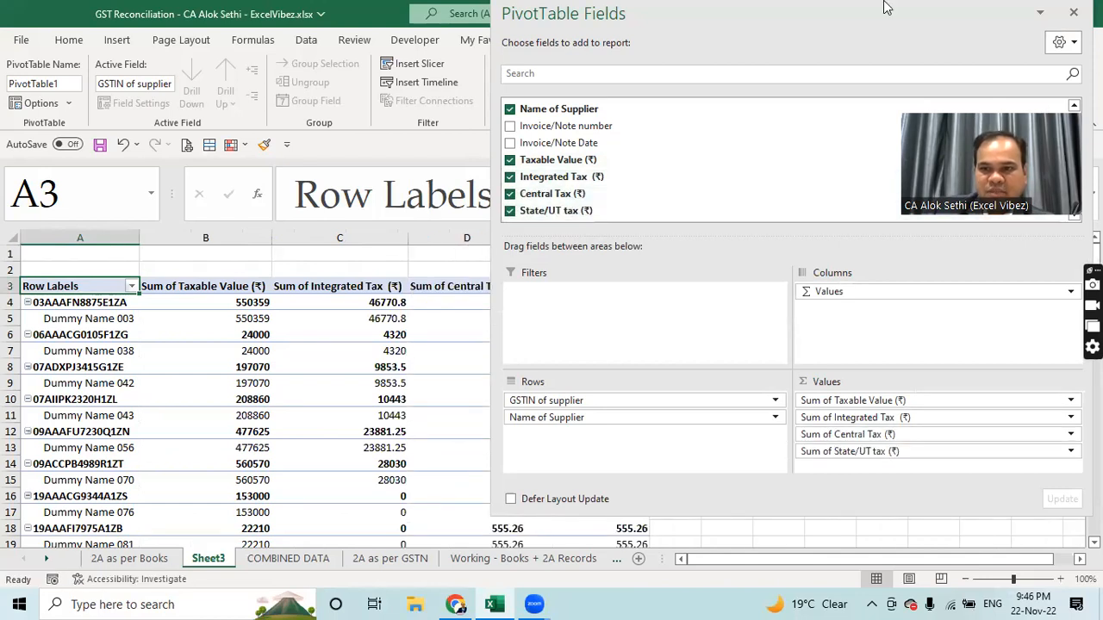
Step: Try Remarks as a third row field beneath Name of Supplier and remove it again
{"action": "scroll", "coordinate": [1065, 144], "scroll_direction": "down", "scroll_amount": 1}
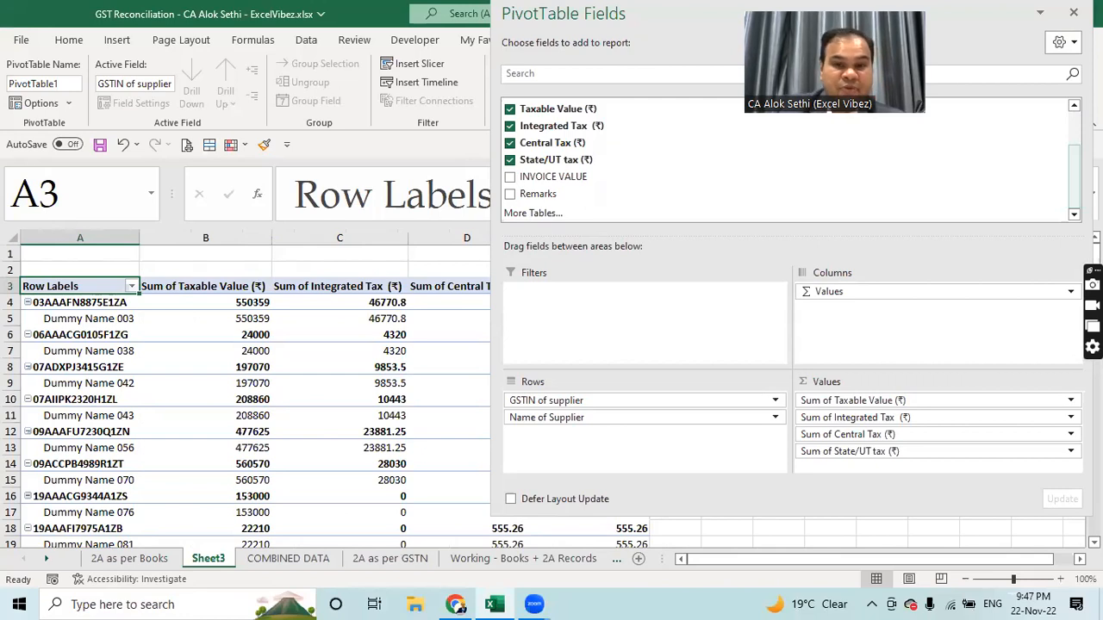
{"action": "left_click", "coordinate": [510, 195]}
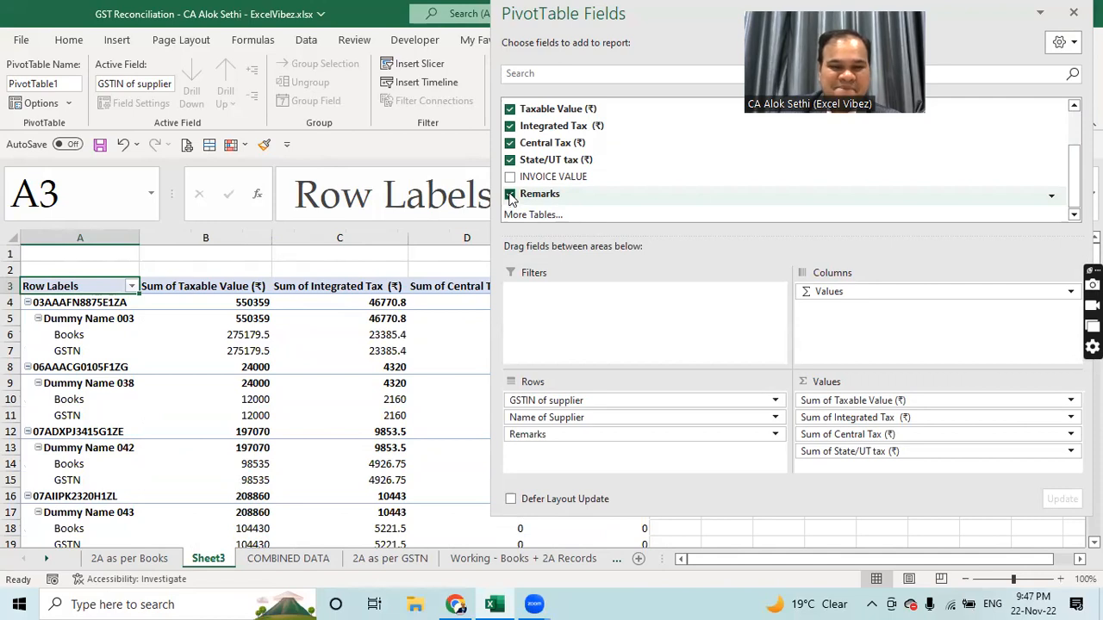
{"action": "left_click", "coordinate": [510, 194]}
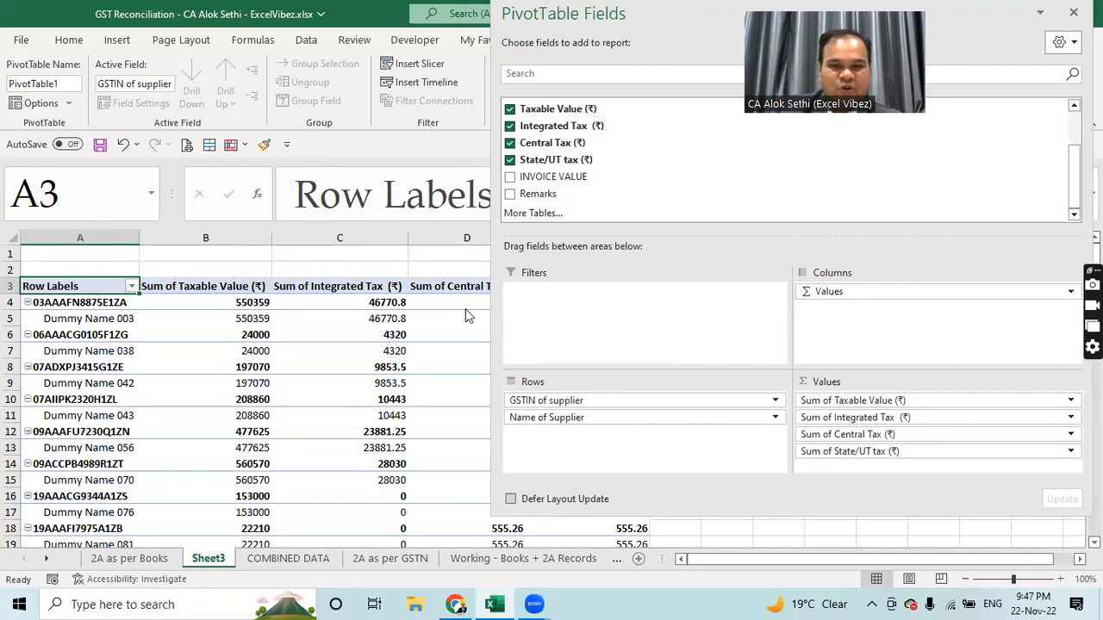
Step: Collapse the entire GSTIN of supplier field so the supplier names are hidden, and close the PivotTable field list
{"action": "left_click", "coordinate": [513, 299]}
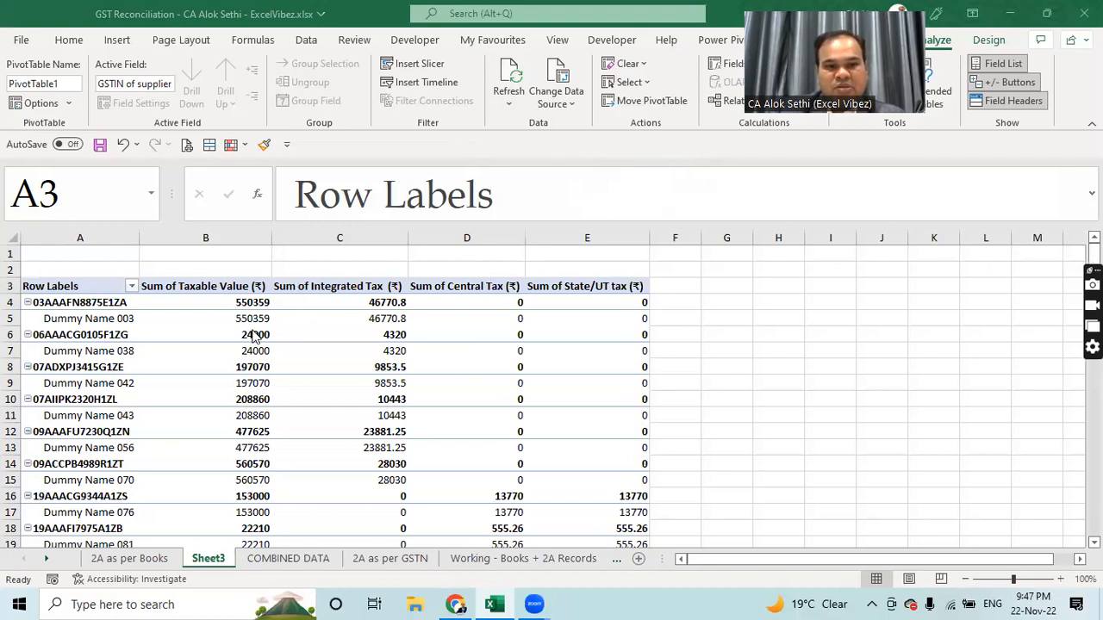
{"action": "left_click", "coordinate": [65, 293]}
{"action": "right_click", "coordinate": [67, 301]}
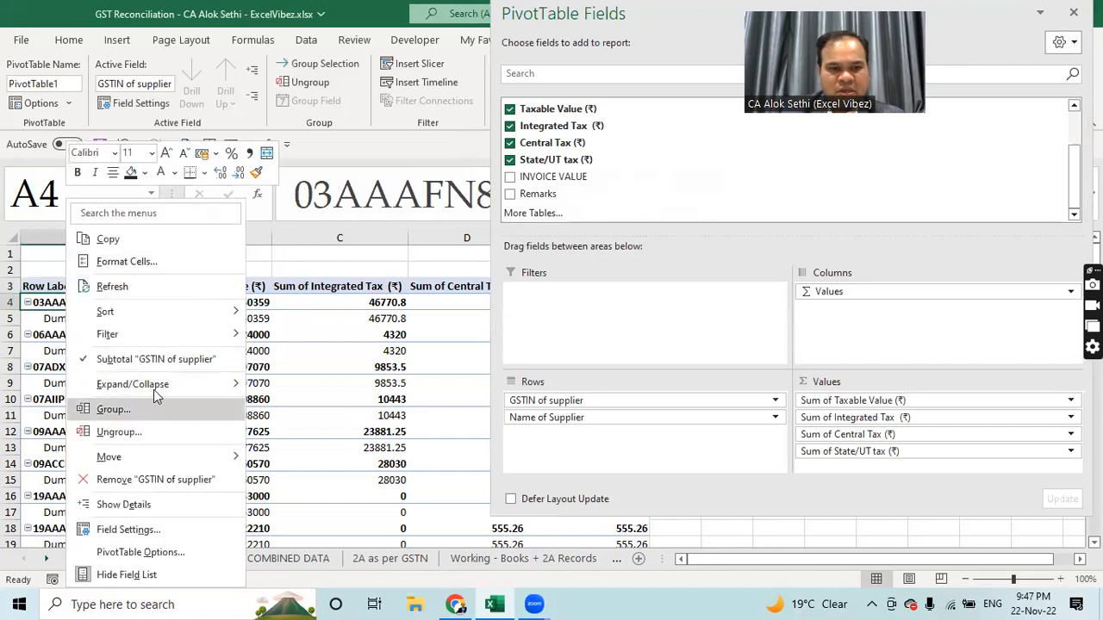
{"action": "mouse_move", "coordinate": [156, 386]}
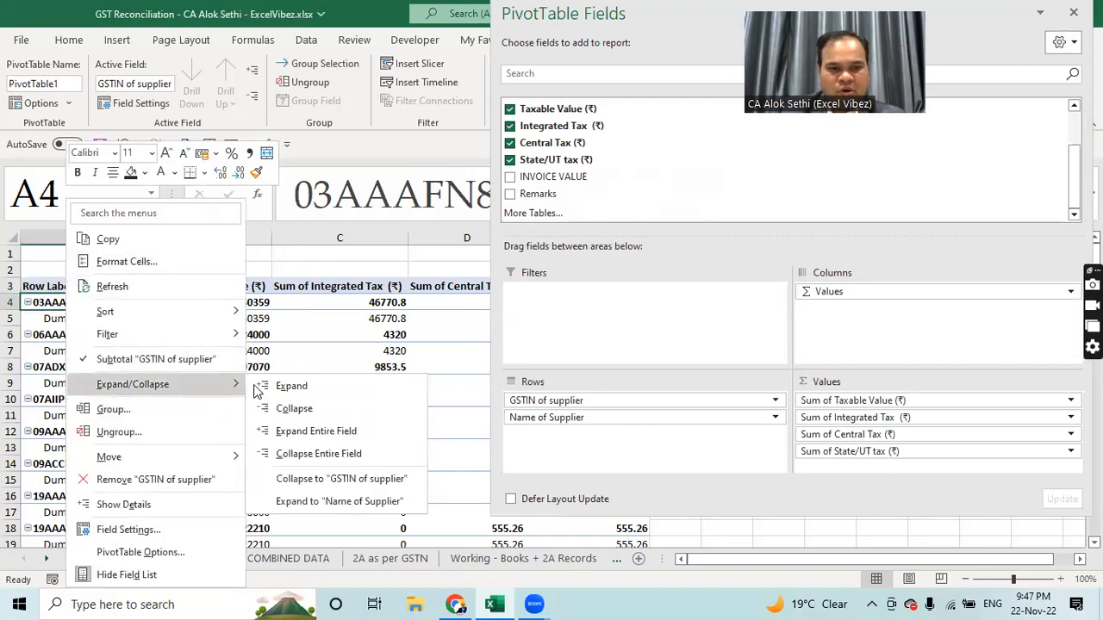
{"action": "left_click", "coordinate": [291, 453]}
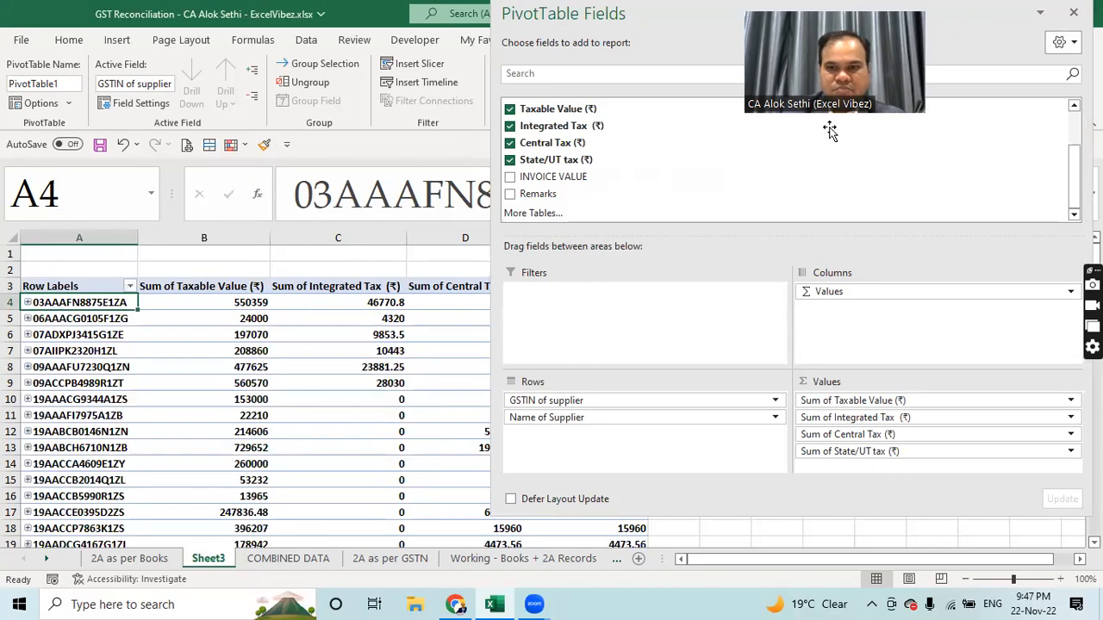
{"action": "left_click", "coordinate": [1073, 13]}
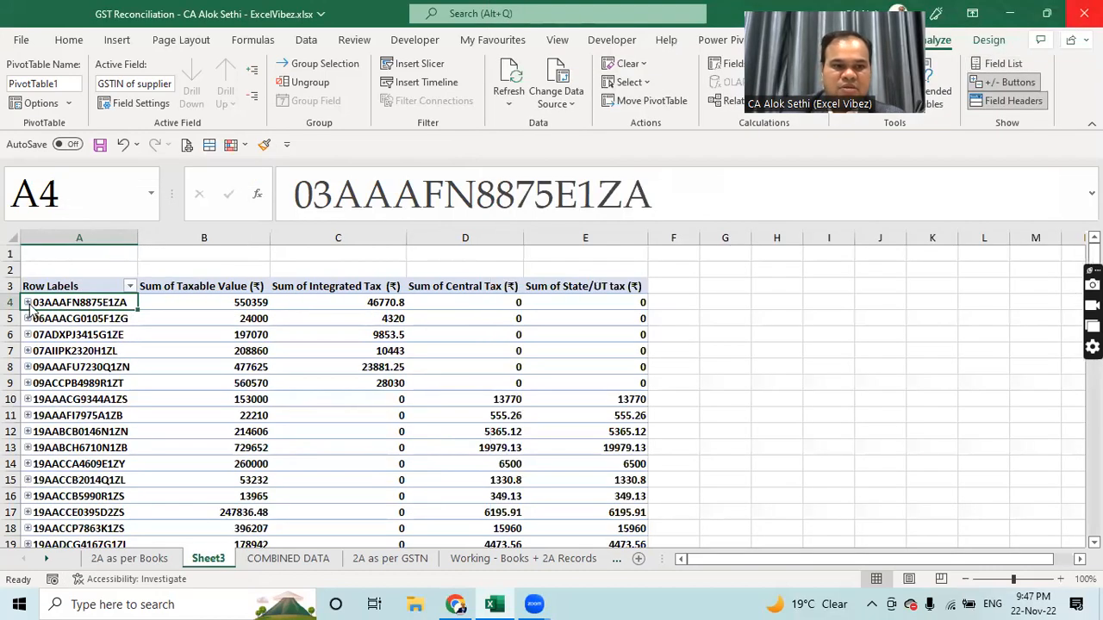
Step: Examine the summed taxable value and tax columns per supplier from the first row down to the Grand Total
{"action": "left_click", "coordinate": [215, 302]}
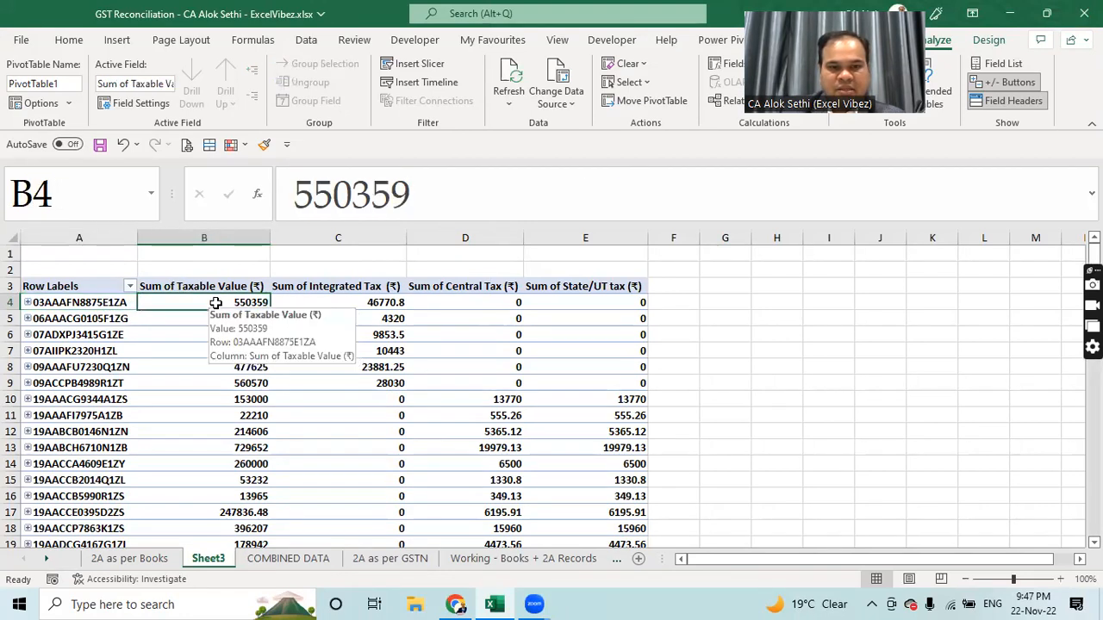
{"action": "left_click", "coordinate": [353, 303]}
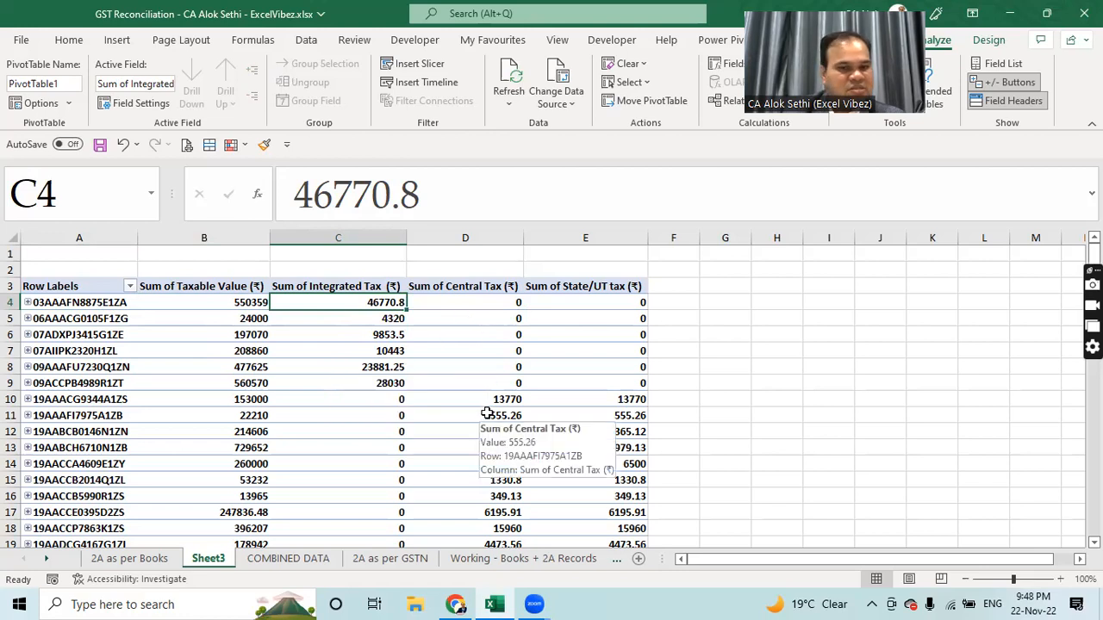
{"action": "left_click", "coordinate": [378, 398]}
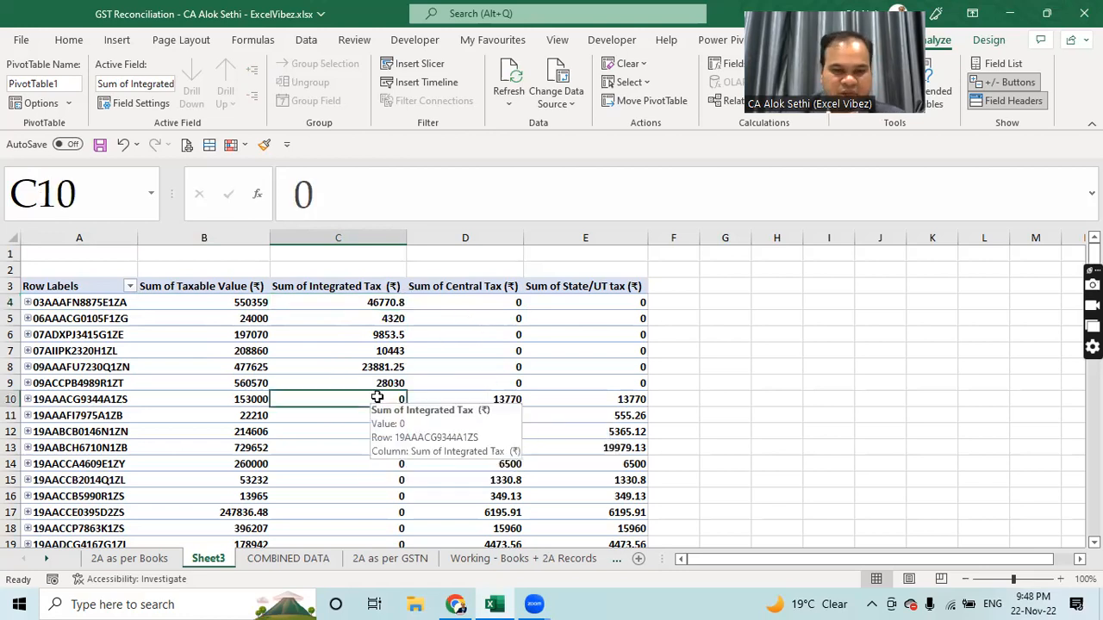
{"action": "key", "text": "Down"}
{"action": "key", "text": "Down"}
{"action": "key", "text": "Down"}
{"action": "key", "text": "Down"}
{"action": "key", "text": "Down"}
{"action": "key", "text": "Down"}
{"action": "key", "text": "Down"}
{"action": "key", "text": "Down"}
{"action": "key", "text": "Down"}
{"action": "key", "text": "Down"}
{"action": "key", "text": "Down"}
{"action": "key", "text": "Down"}
{"action": "key", "text": "Down"}
{"action": "key", "text": "Down"}
{"action": "key", "text": "Down"}
{"action": "key", "text": "Down"}
{"action": "key", "text": "Down"}
{"action": "key", "text": "Down"}
{"action": "key", "text": "Down"}
{"action": "key", "text": "Down"}
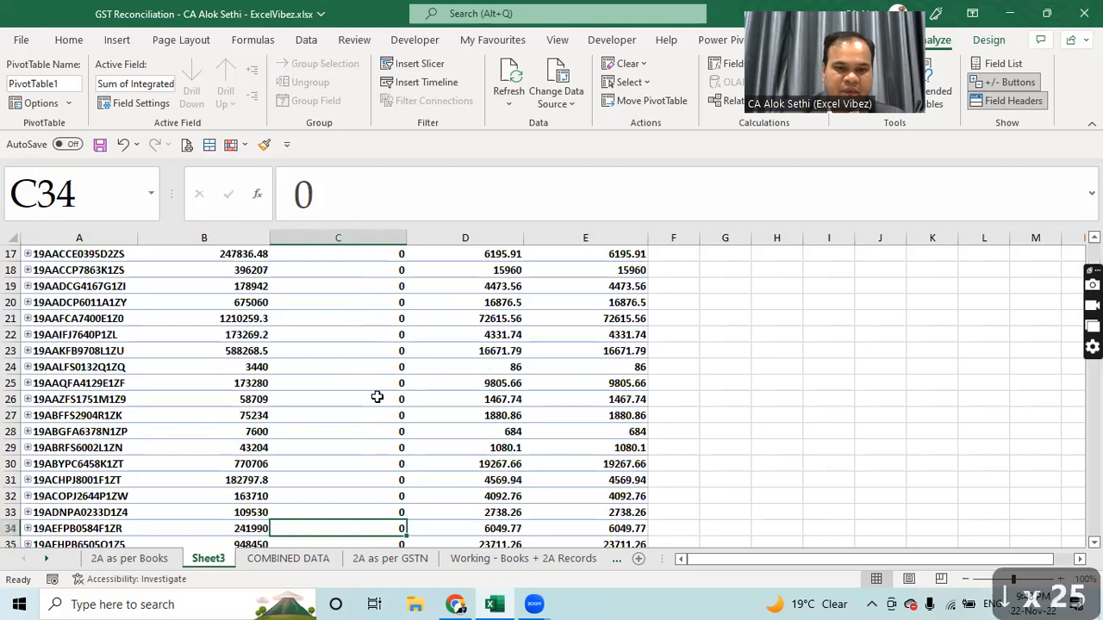
{"action": "key", "text": "Down"}
{"action": "key", "text": "Down"}
{"action": "key", "text": "Down"}
{"action": "key", "text": "Down"}
{"action": "key", "text": "Down"}
{"action": "key", "text": "Down"}
{"action": "key", "text": "Down"}
{"action": "key", "text": "Down"}
{"action": "key", "text": "Down"}
{"action": "key", "text": "Down"}
{"action": "key", "text": "Down"}
{"action": "key", "text": "Down"}
{"action": "key", "text": "Down"}
{"action": "key", "text": "Down"}
{"action": "key", "text": "Down"}
{"action": "key", "text": "Down"}
{"action": "key", "text": "Down"}
{"action": "key", "text": "Down"}
{"action": "key", "text": "Down"}
{"action": "key", "text": "Down"}
{"action": "key", "text": "Up"}
{"action": "key", "text": "Up"}
{"action": "key", "text": "Up"}
{"action": "key", "text": "Up"}
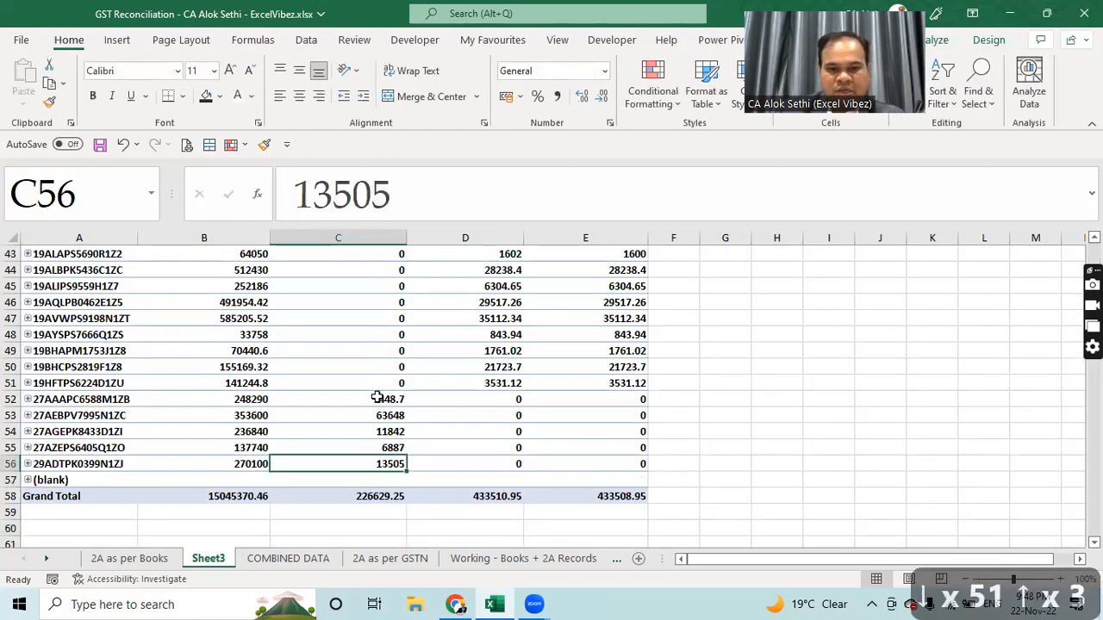
{"action": "key", "text": "Up"}
{"action": "key", "text": "Up"}
{"action": "key", "text": "Up"}
{"action": "key", "text": "Up"}
{"action": "key", "text": "Up"}
{"action": "key", "text": "Up"}
{"action": "key", "text": "Up"}
{"action": "key", "text": "Up"}
{"action": "key", "text": "Up"}
{"action": "key", "text": "Up"}
{"action": "key", "text": "Up"}
{"action": "key", "text": "Up"}
{"action": "key", "text": "Up"}
{"action": "key", "text": "Up"}
{"action": "key", "text": "Up"}
{"action": "key", "text": "Up"}
{"action": "key", "text": "Up"}
{"action": "key", "text": "Up"}
{"action": "key", "text": "Up"}
{"action": "key", "text": "Up"}
{"action": "key", "text": "Up"}
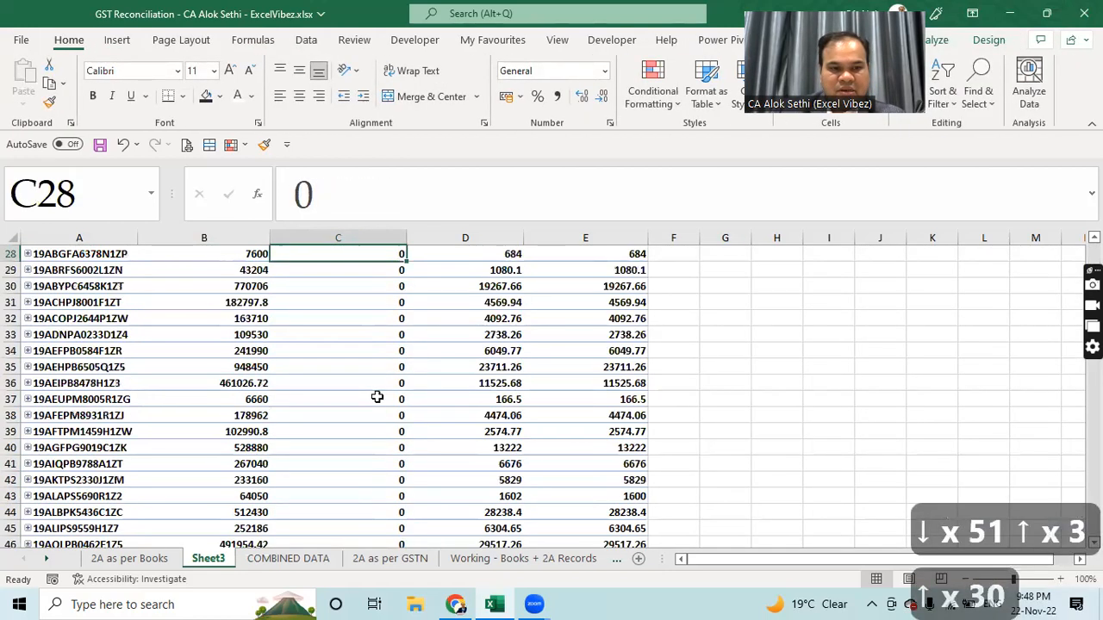
{"action": "key", "text": "Up"}
{"action": "key", "text": "Down"}
{"action": "key", "text": "Down"}
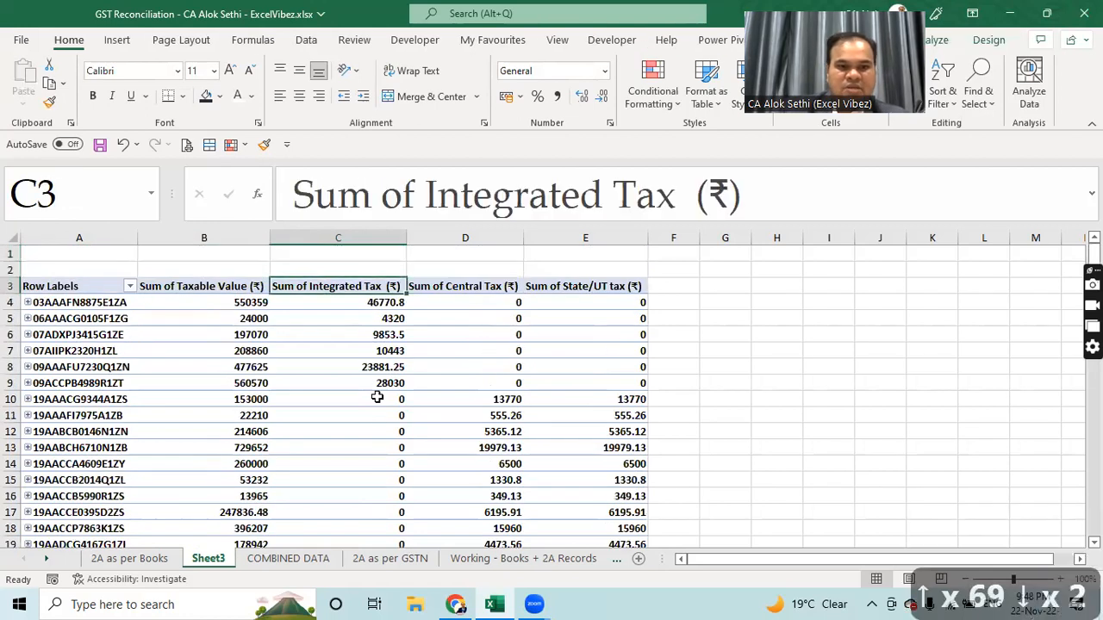
Step: Expand and collapse individual GSTIN rows among the first suppliers to check the supplier name beneath each
{"action": "left_click", "coordinate": [28, 304]}
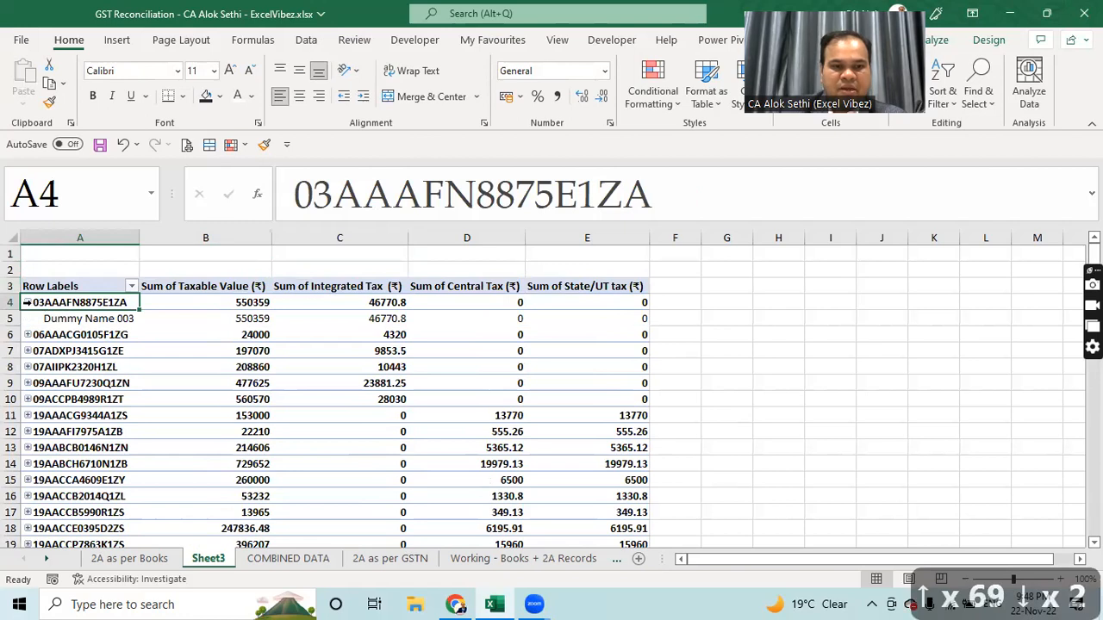
{"action": "left_click", "coordinate": [27, 303]}
{"action": "left_click", "coordinate": [27, 303]}
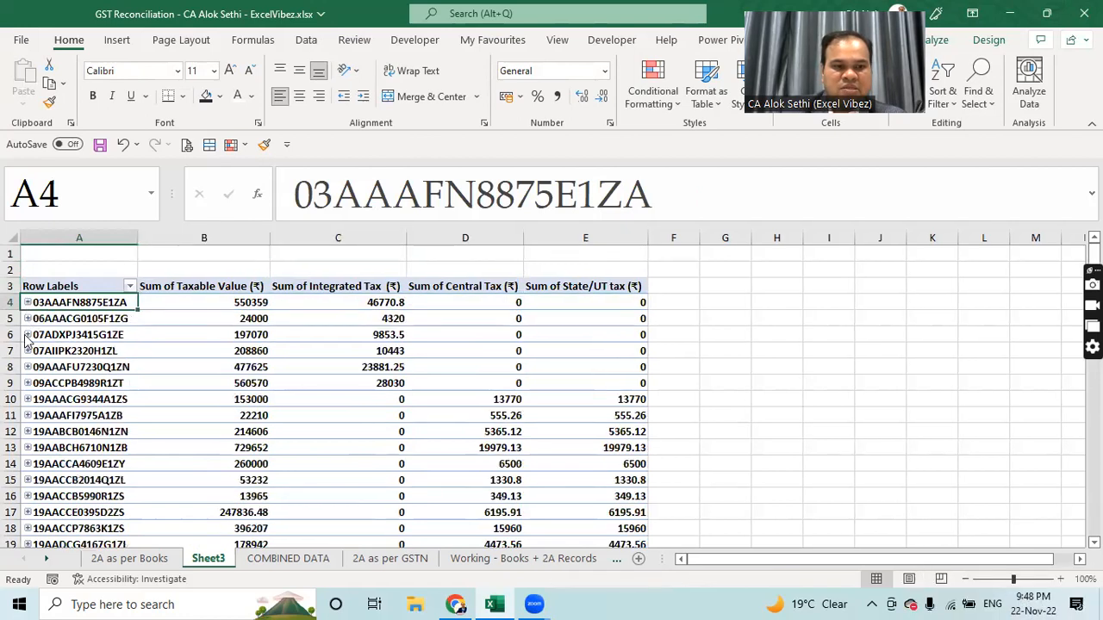
{"action": "left_click", "coordinate": [27, 335]}
{"action": "left_click", "coordinate": [27, 335]}
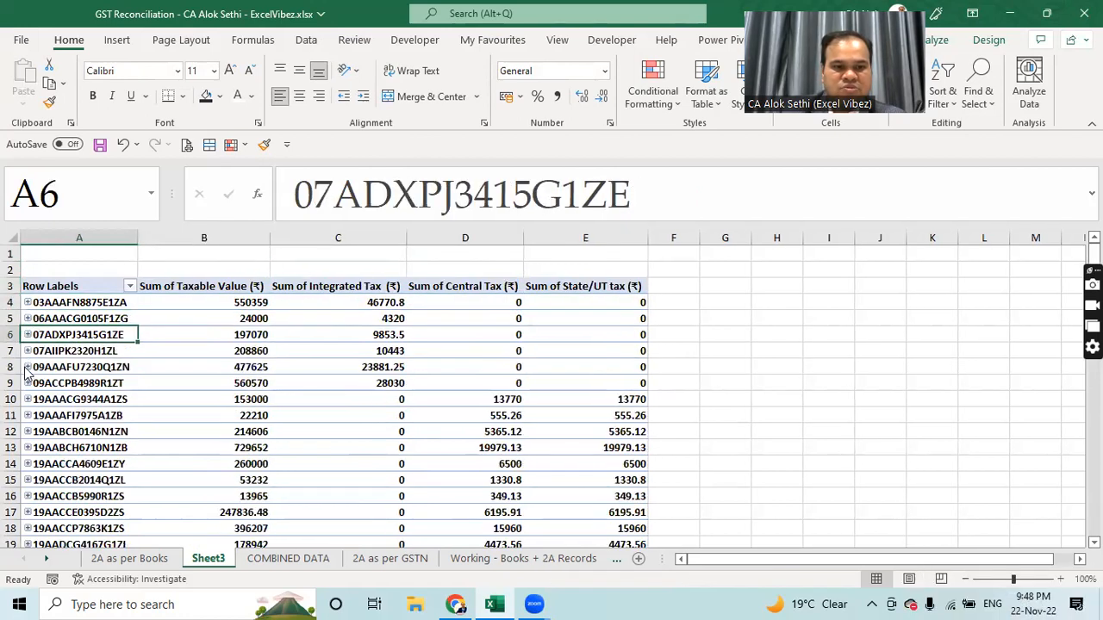
{"action": "left_click", "coordinate": [27, 367]}
{"action": "left_click", "coordinate": [27, 367]}
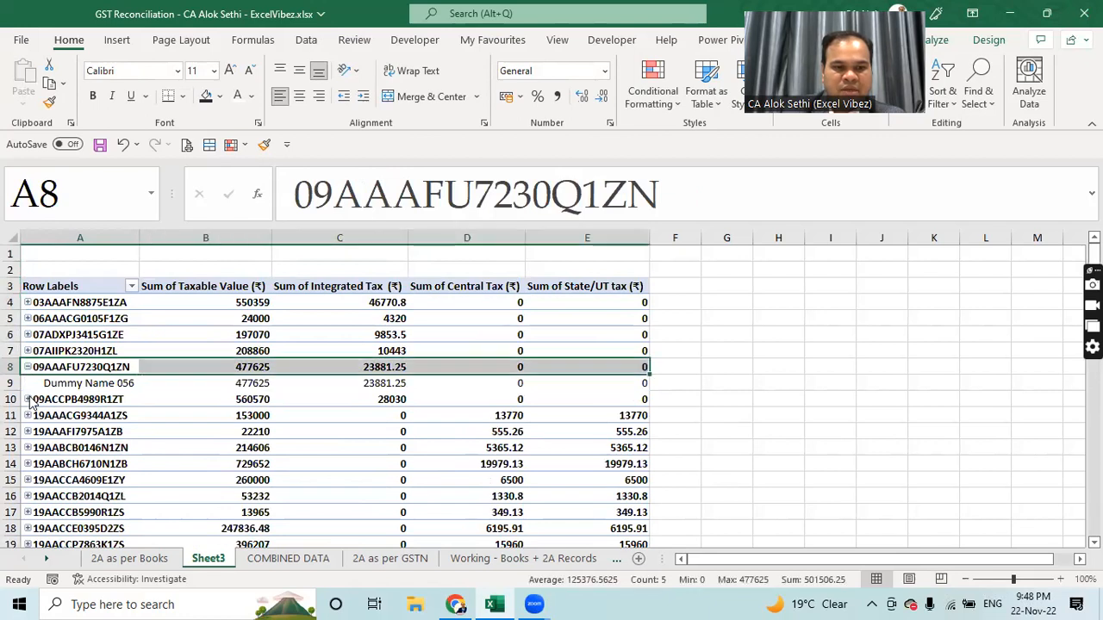
{"action": "left_click", "coordinate": [28, 368]}
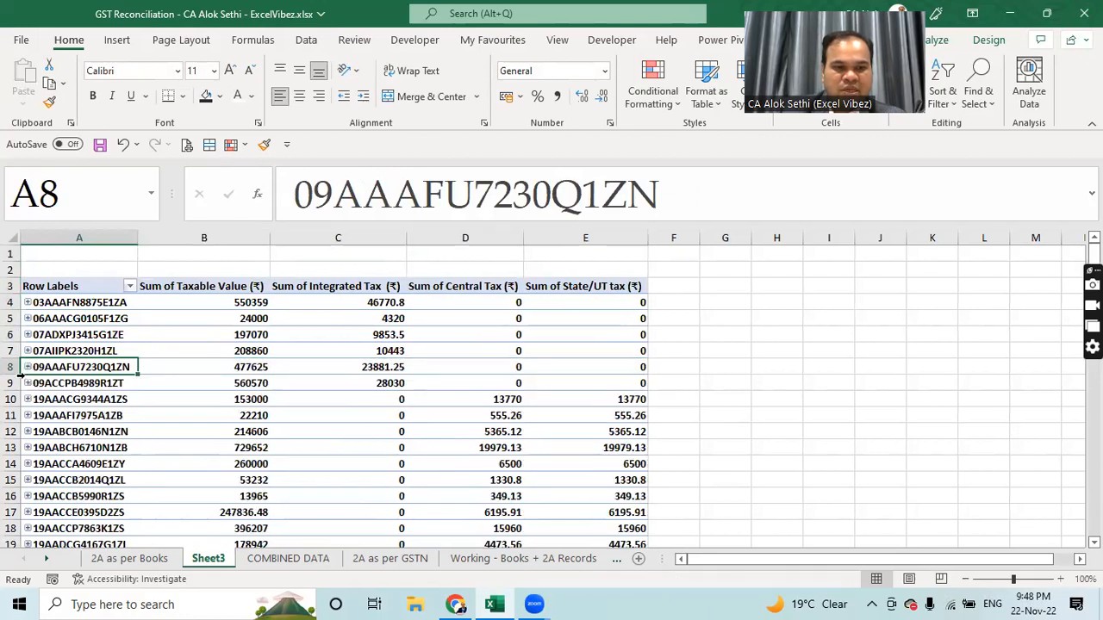
{"action": "left_click", "coordinate": [28, 383]}
{"action": "left_click", "coordinate": [28, 383]}
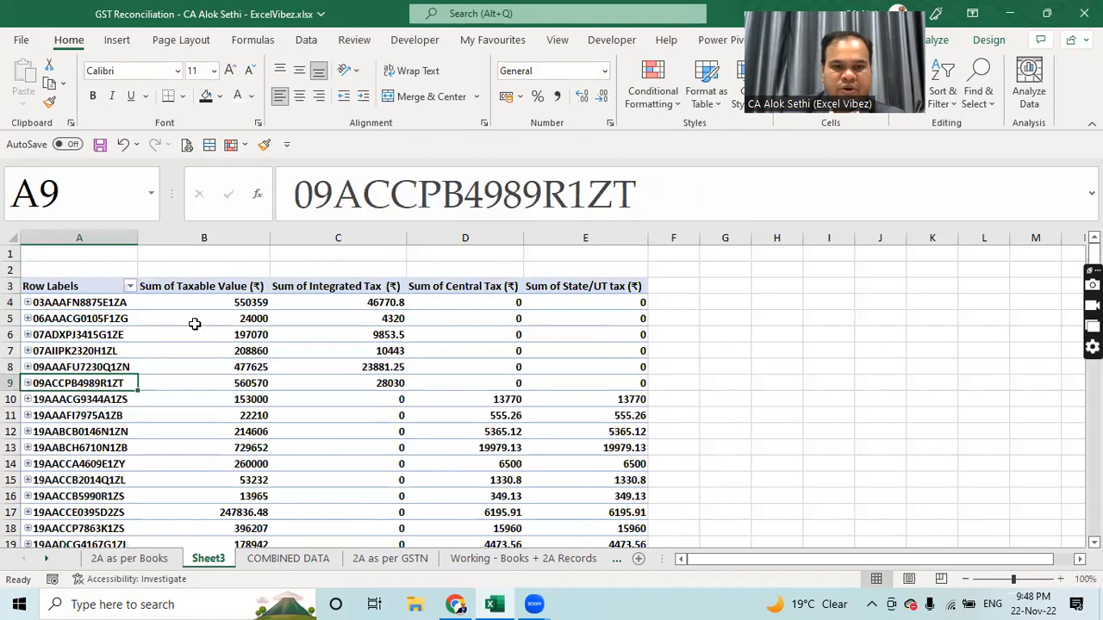
Step: Add Remarks to the PivotTable's Columns area above Values to separate Books from GSTN, and close the field list
{"action": "right_click", "coordinate": [330, 290]}
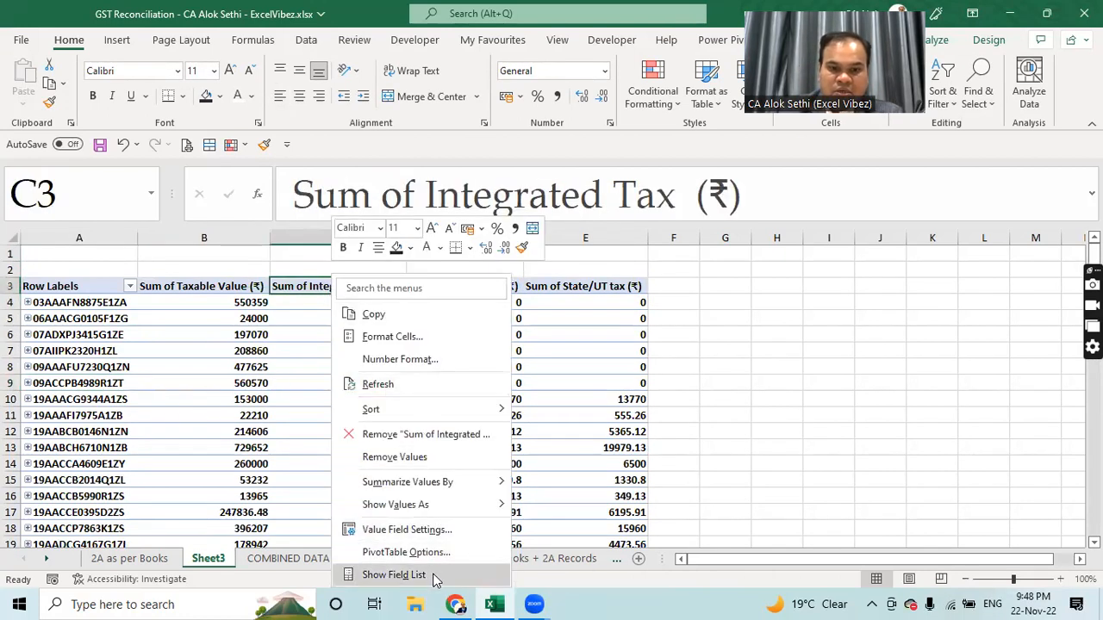
{"action": "left_click", "coordinate": [396, 575]}
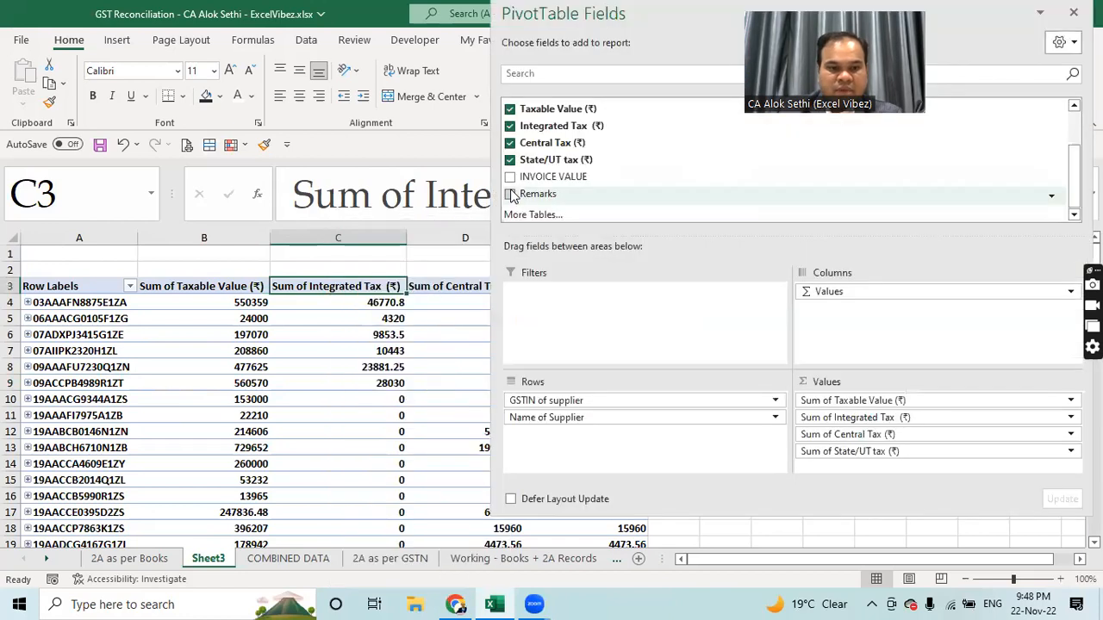
{"action": "left_click", "coordinate": [510, 194]}
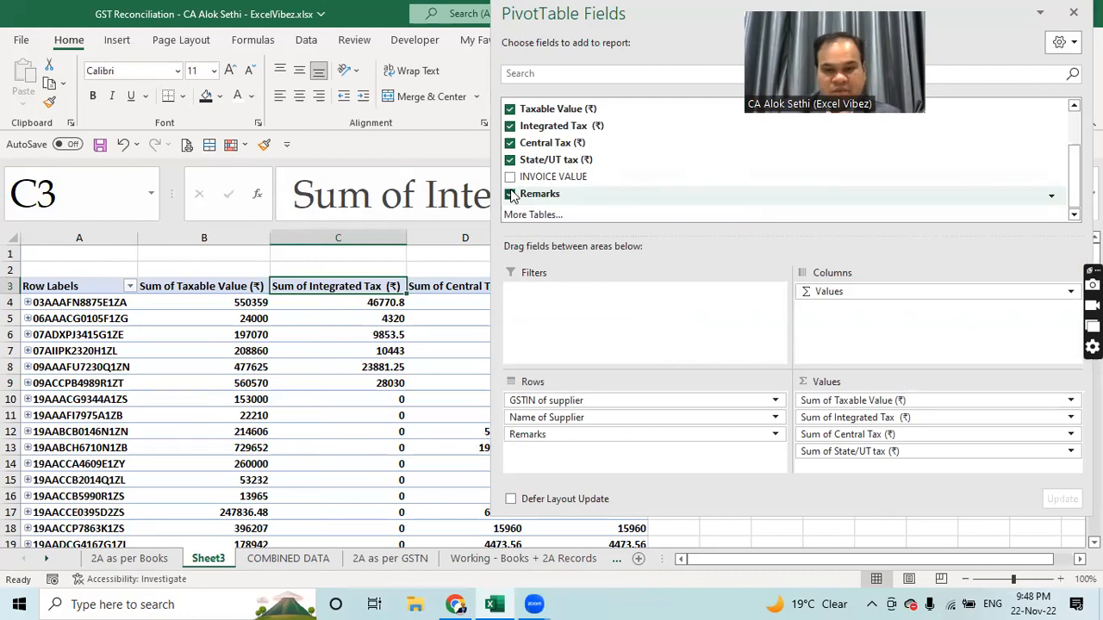
{"action": "left_click_drag", "start_coordinate": [529, 435], "coordinate": [939, 292]}
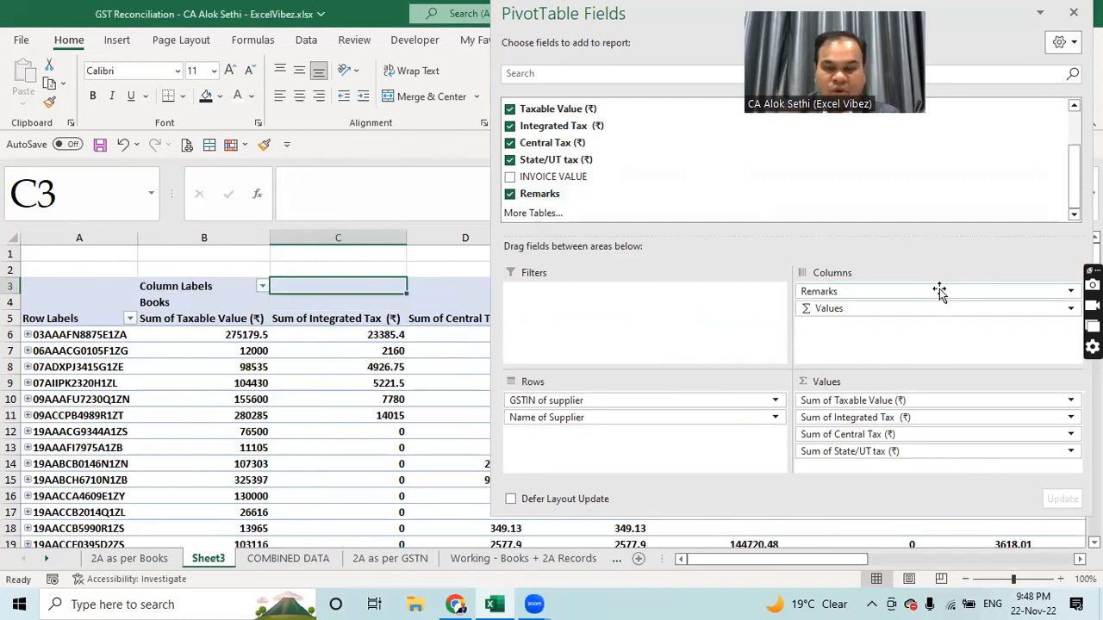
{"action": "left_click", "coordinate": [1073, 13]}
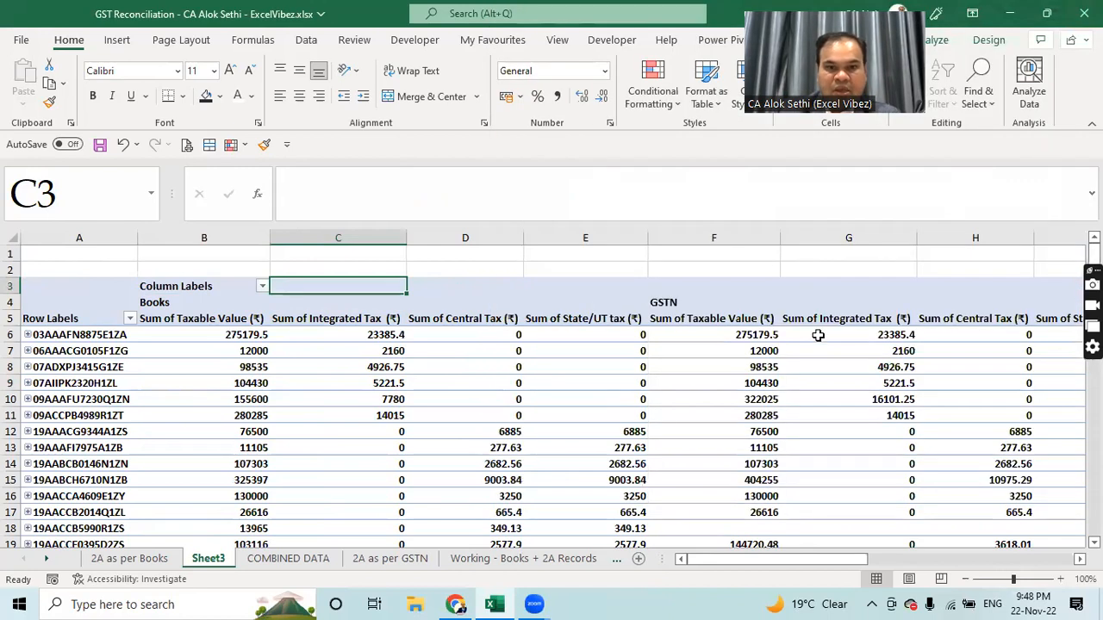
Step: Examine the Books columns down to the Grand Total, and the GSTN, (blank) and total column groups across the PivotTable
{"action": "left_click_drag", "start_coordinate": [169, 302], "coordinate": [603, 450]}
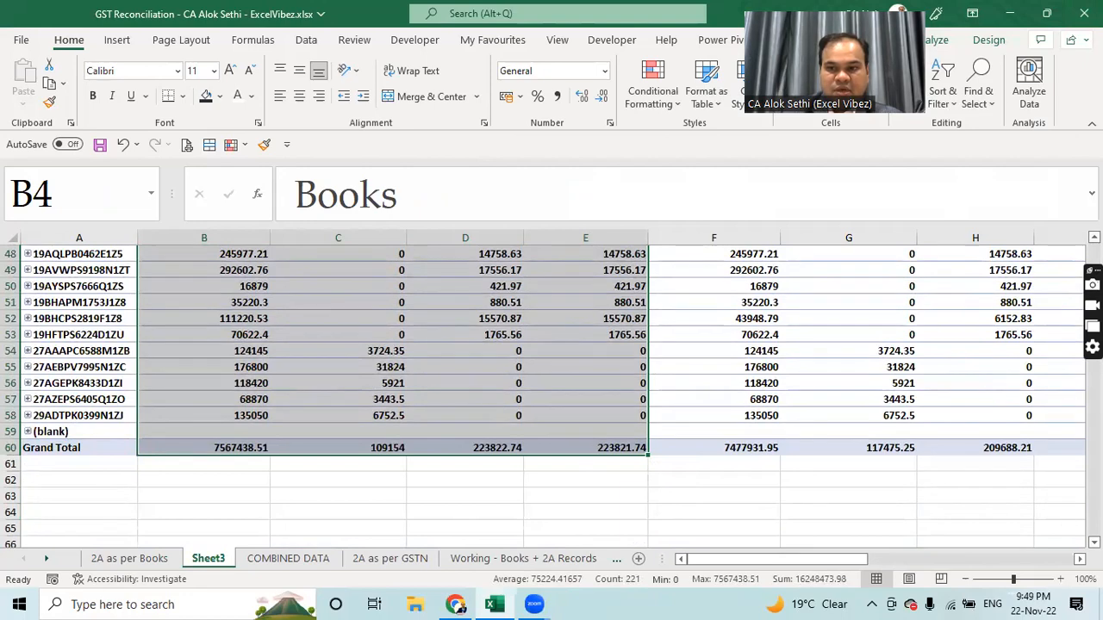
{"action": "left_click", "coordinate": [1095, 238]}
{"action": "scroll", "coordinate": [551, 396], "scroll_direction": "up", "scroll_amount": 9}
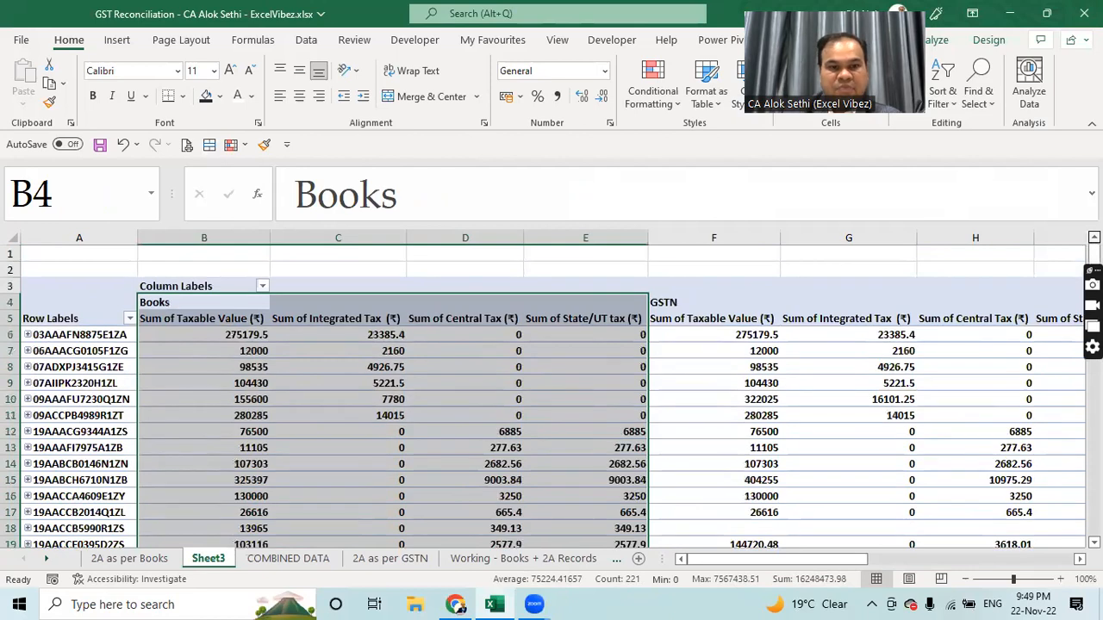
{"action": "left_click", "coordinate": [746, 302]}
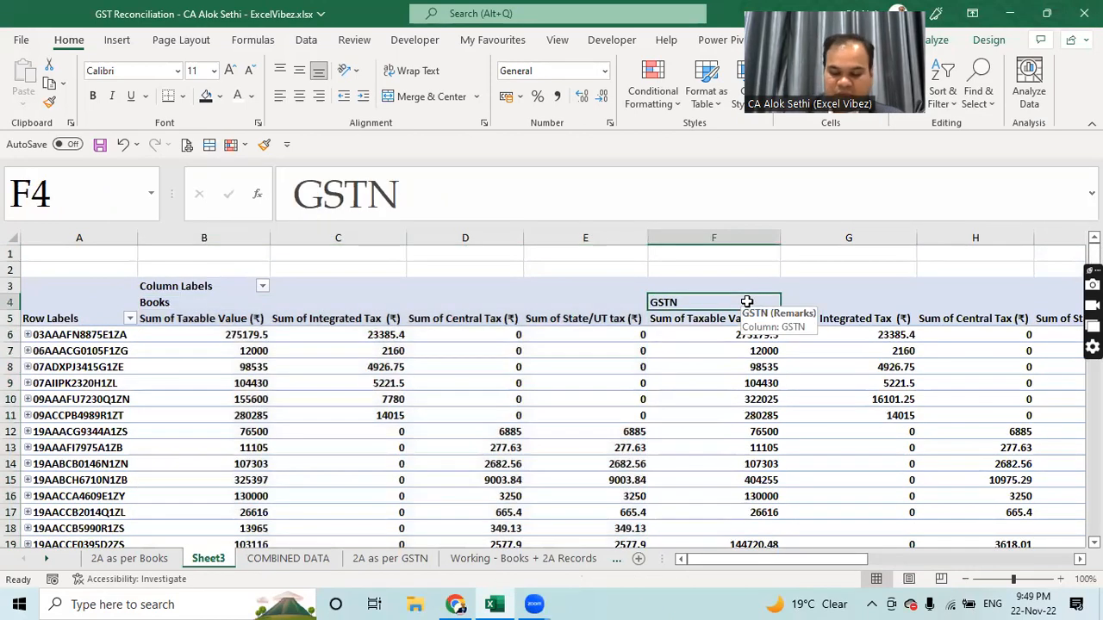
{"action": "key", "text": "Right"}
{"action": "key", "text": "Right"}
{"action": "key", "text": "Right"}
{"action": "key", "text": "Right"}
{"action": "key", "text": "Right"}
{"action": "key", "text": "Left"}
{"action": "key", "text": "Left"}
{"action": "key", "text": "Left"}
{"action": "key", "text": "Left"}
{"action": "key", "text": "Right"}
{"action": "key", "text": "Right"}
{"action": "key", "text": "Right"}
{"action": "key", "text": "Right"}
{"action": "key", "text": "Right"}
{"action": "key", "text": "Right"}
{"action": "key", "text": "Right"}
{"action": "key", "text": "Right"}
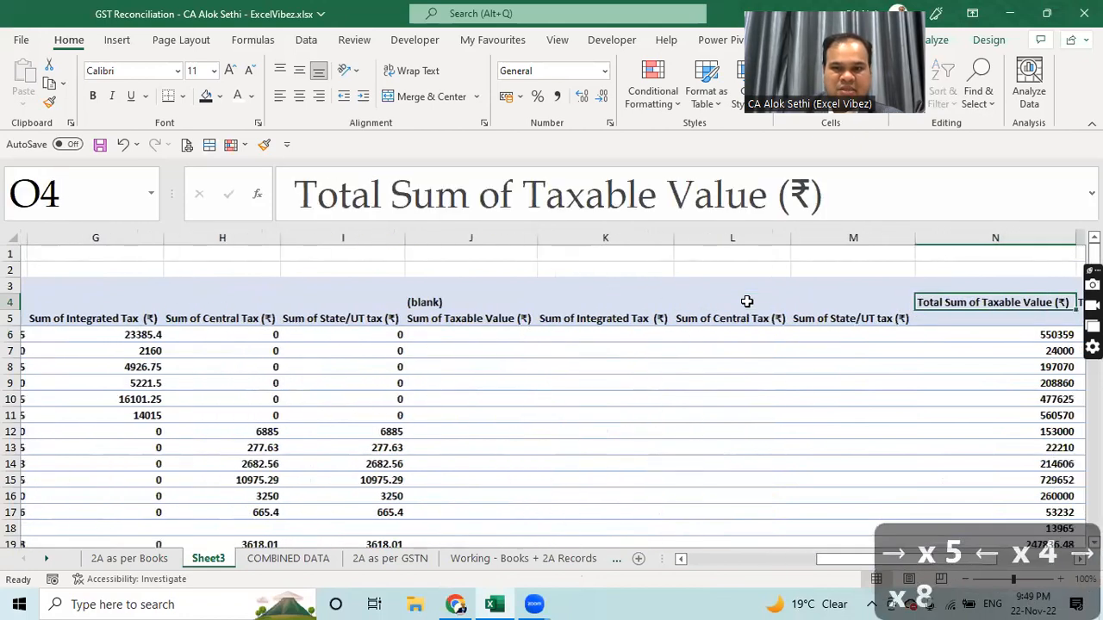
{"action": "key", "text": "Right"}
{"action": "key", "text": "Left"}
{"action": "key", "text": "Left"}
{"action": "key", "text": "Left"}
{"action": "key", "text": "Left"}
{"action": "key", "text": "Left"}
{"action": "key", "text": "Left"}
{"action": "key", "text": "Left"}
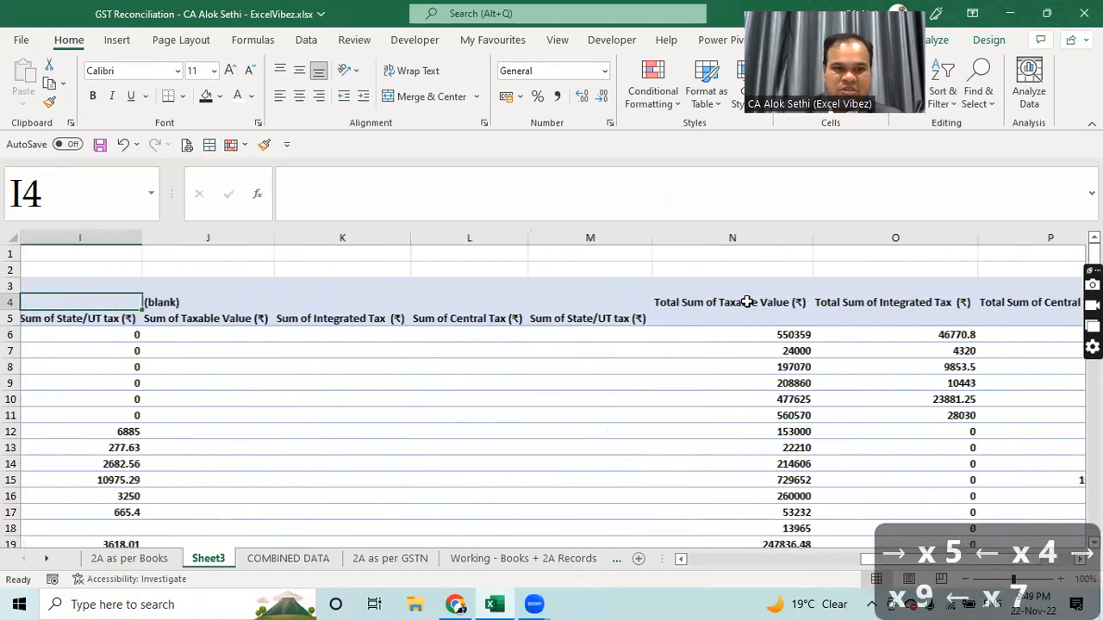
{"action": "key", "text": "Left"}
Step: Try to delete columns J to M holding the PivotTable's (blank) group, and hide them instead
{"action": "left_click_drag", "start_coordinate": [356, 233], "coordinate": [719, 255]}
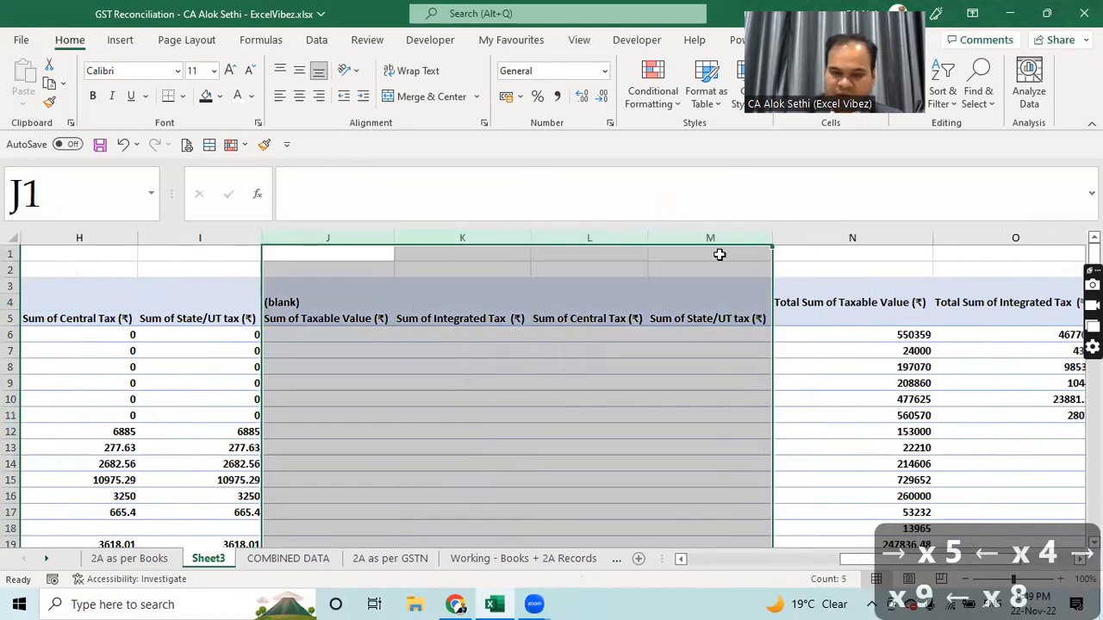
{"action": "key", "text": "ctrl+minus"}
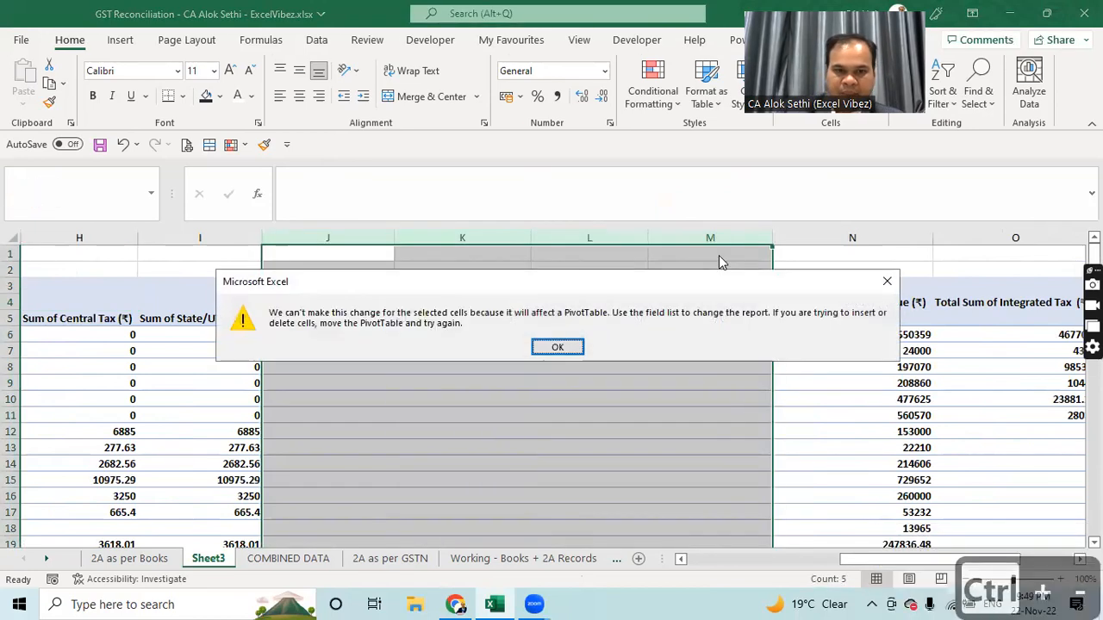
{"action": "key", "text": "Escape"}
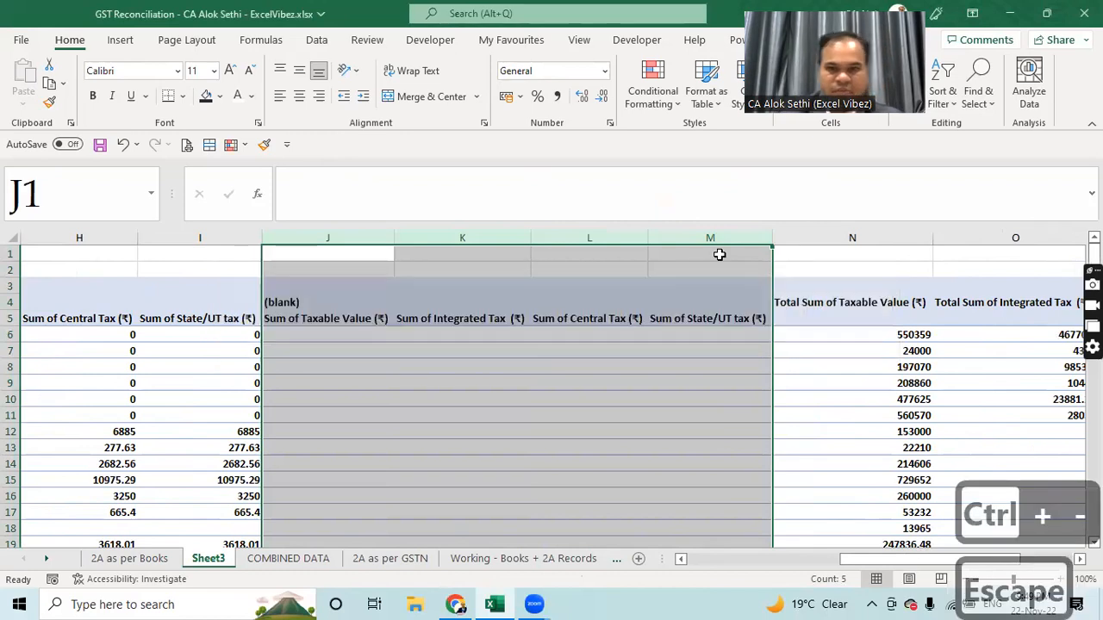
{"action": "right_click", "coordinate": [374, 237]}
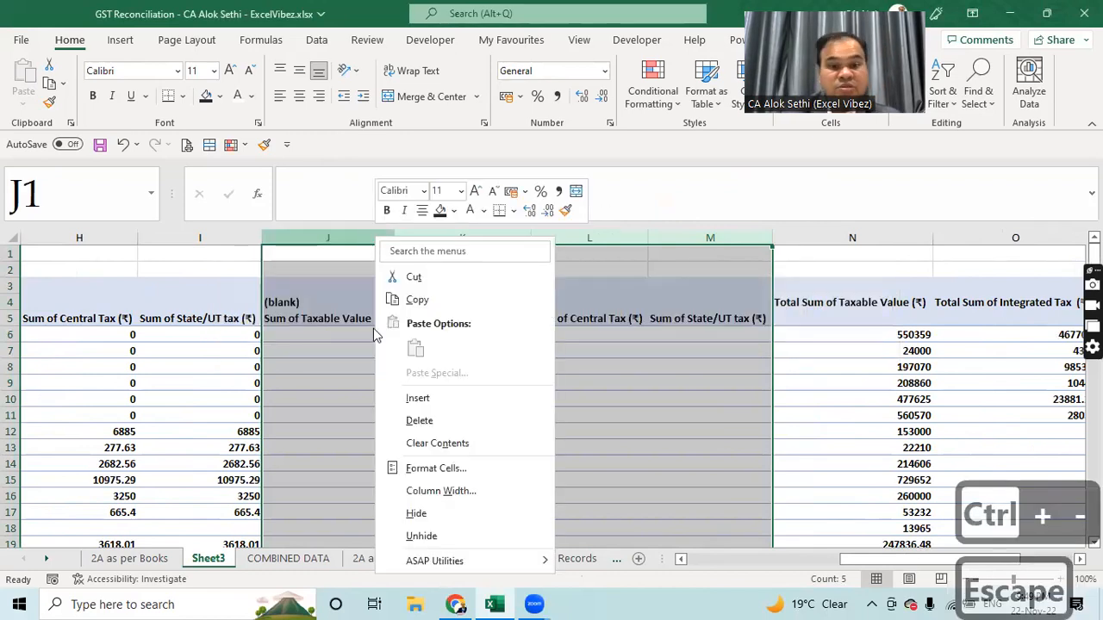
{"action": "left_click", "coordinate": [416, 512]}
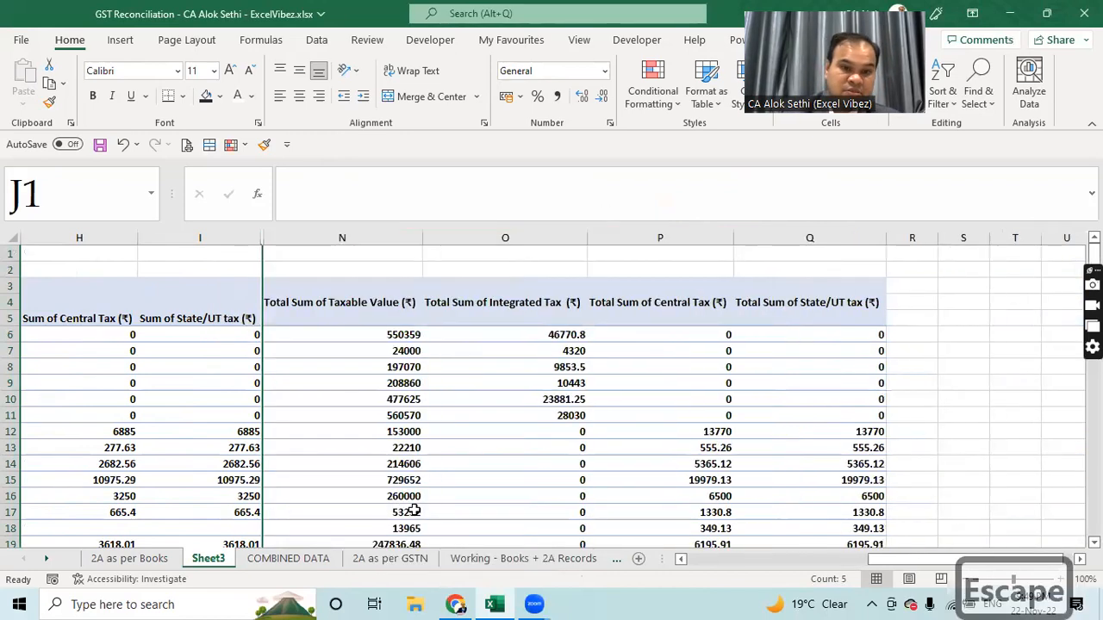
Step: Review the pivot table's Books, GSTN and total columns across the first supplier rows
{"action": "left_click", "coordinate": [418, 430]}
{"action": "key", "text": "Left"}
{"action": "key", "text": "Left"}
{"action": "key", "text": "Left"}
{"action": "key", "text": "Left"}
{"action": "key", "text": "Left"}
{"action": "key", "text": "Left"}
{"action": "key", "text": "Left"}
{"action": "key", "text": "Left"}
{"action": "key", "text": "Left"}
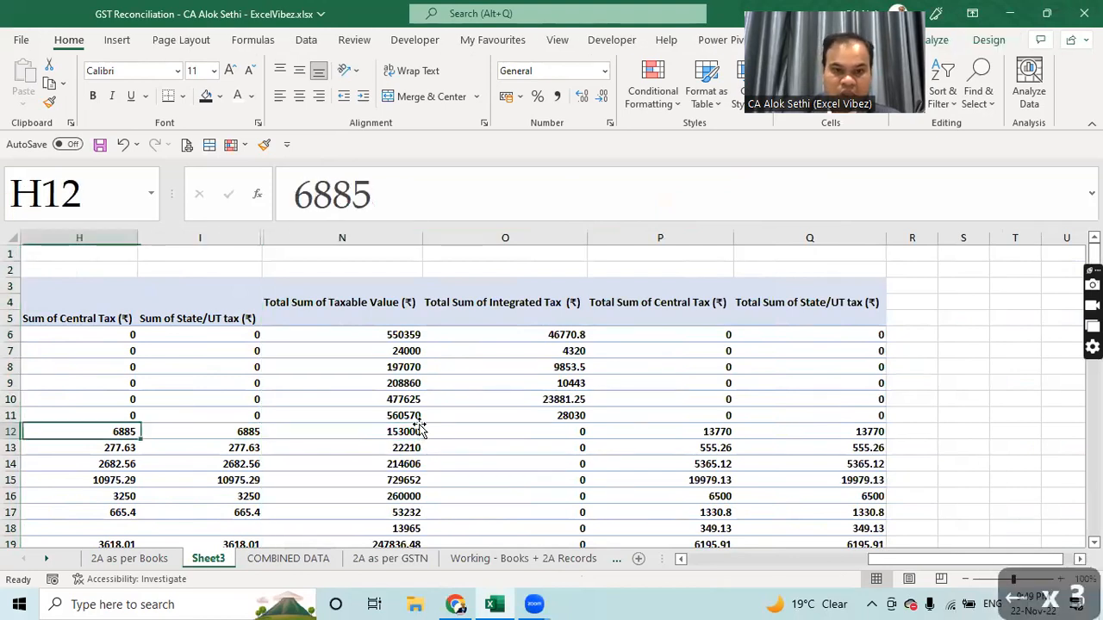
{"action": "key", "text": "Up"}
{"action": "key", "text": "Up"}
{"action": "key", "text": "Up"}
{"action": "key", "text": "Up"}
{"action": "key", "text": "Up"}
{"action": "key", "text": "Up"}
{"action": "key", "text": "Up"}
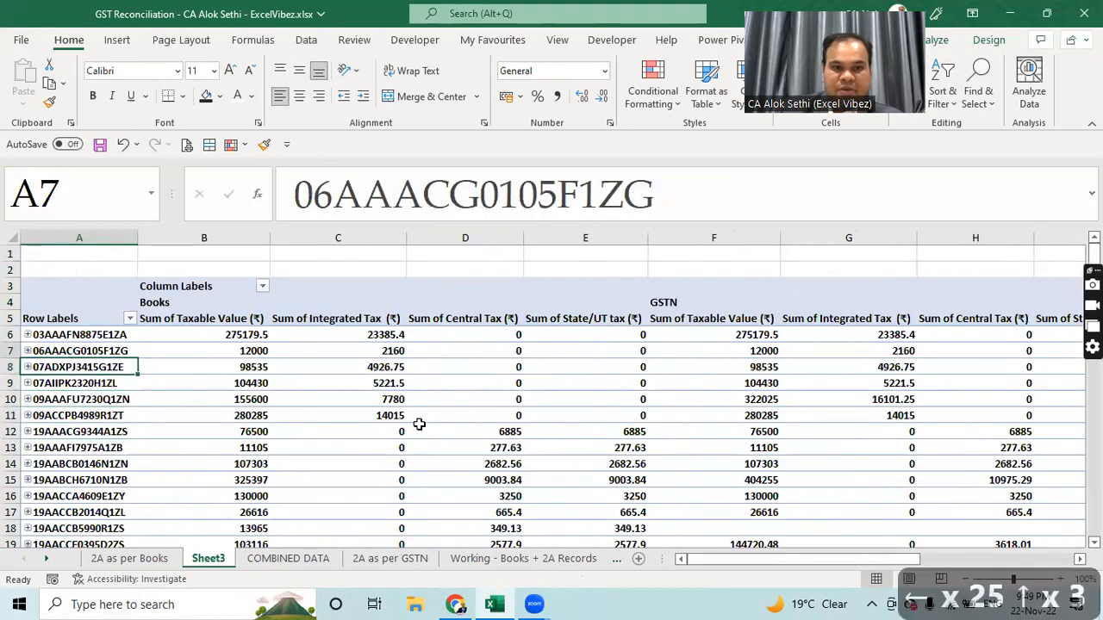
{"action": "key", "text": "Right"}
{"action": "key", "text": "Right"}
{"action": "key", "text": "Right"}
{"action": "key", "text": "Right"}
{"action": "key", "text": "Right"}
{"action": "key", "text": "Right"}
{"action": "key", "text": "Left"}
{"action": "key", "text": "Left"}
{"action": "key", "text": "Down"}
{"action": "key", "text": "Right"}
{"action": "key", "text": "Right"}
{"action": "key", "text": "Right"}
{"action": "key", "text": "Right"}
{"action": "key", "text": "Right"}
{"action": "key", "text": "Right"}
{"action": "key", "text": "Right"}
{"action": "key", "text": "Right"}
{"action": "key", "text": "Right"}
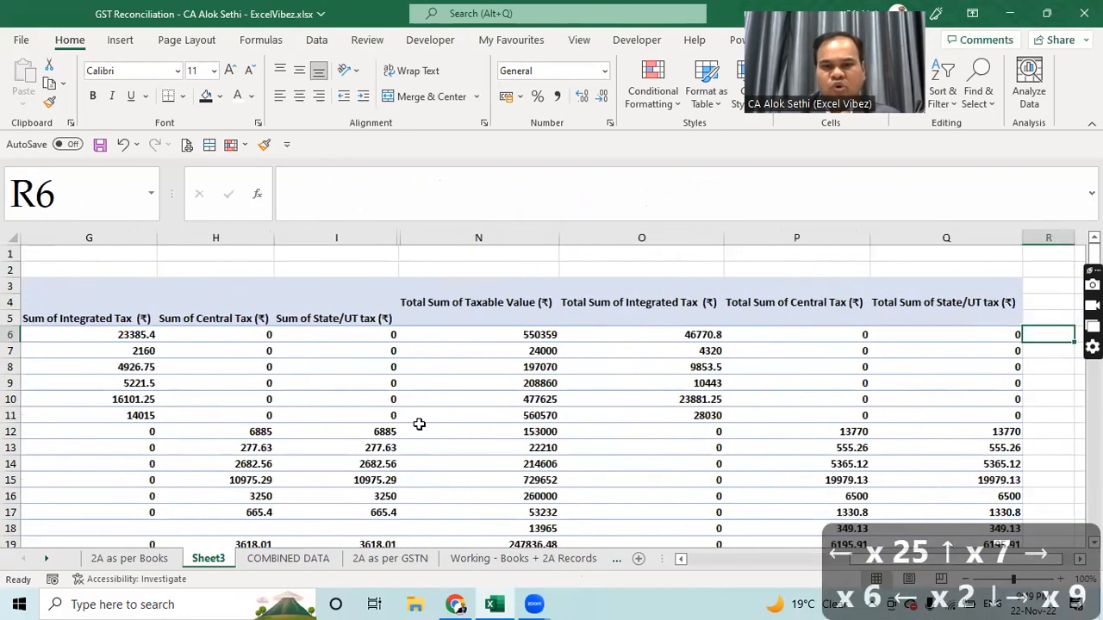
Step: Hide columns N to Q, which hold the total sums of taxable value and taxes
{"action": "left_click", "coordinate": [513, 334]}
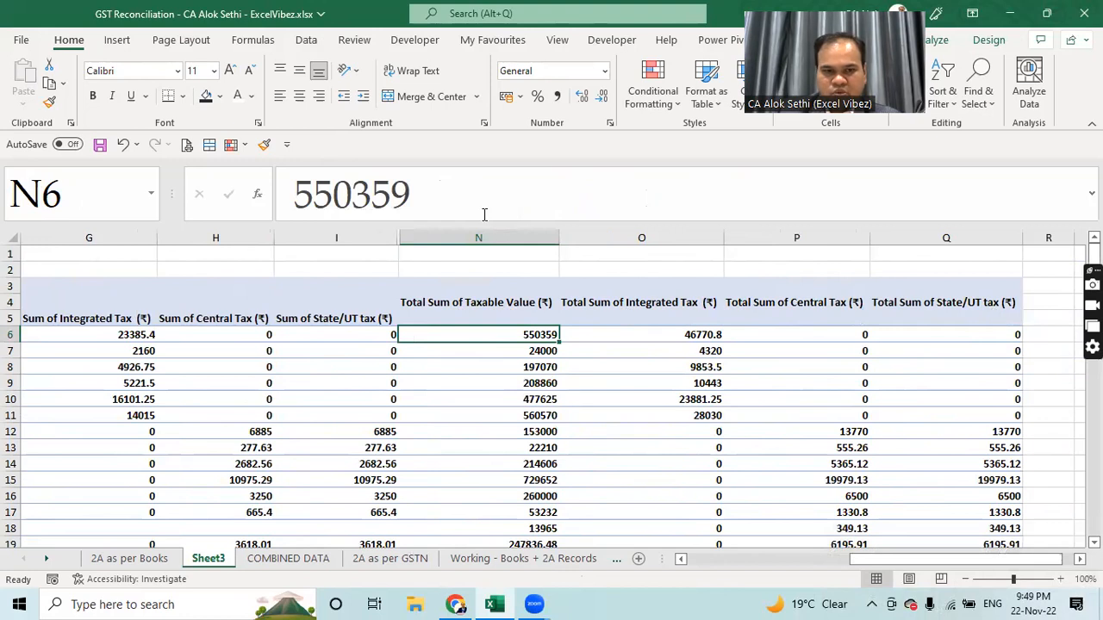
{"action": "left_click_drag", "start_coordinate": [505, 238], "coordinate": [950, 251]}
{"action": "right_click", "coordinate": [955, 250]}
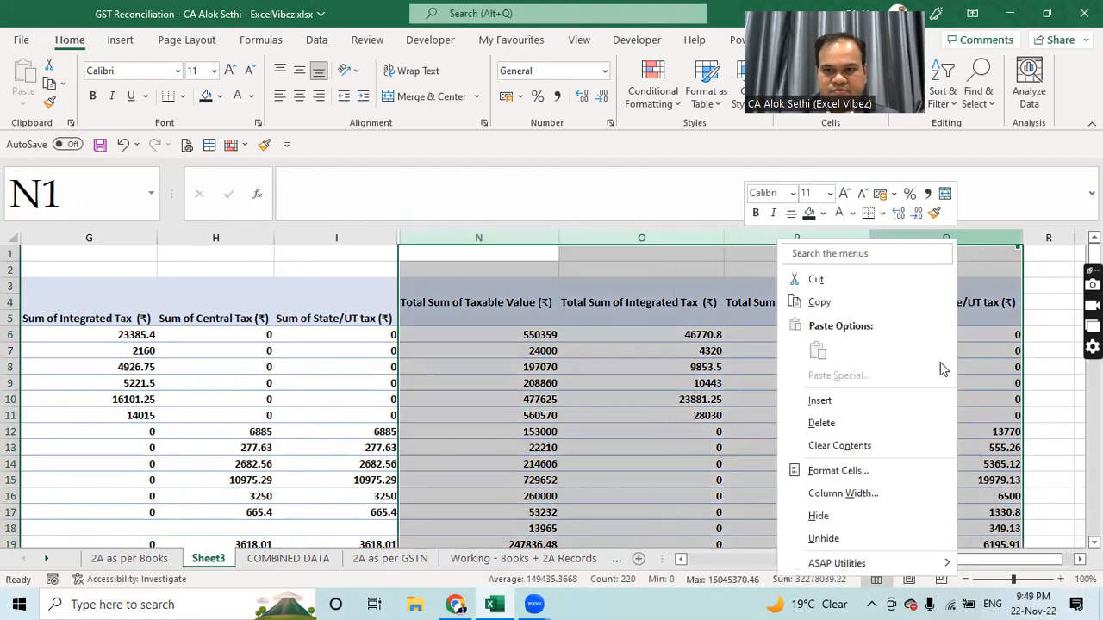
{"action": "left_click", "coordinate": [820, 517]}
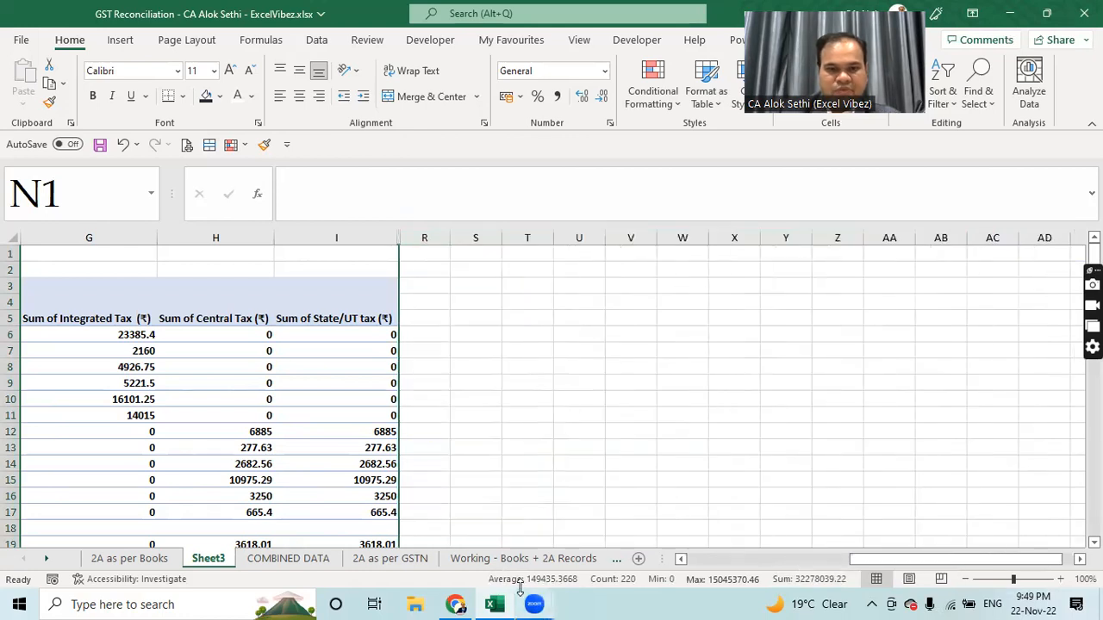
Step: Examine the remaining Books and GSTN columns from the right edge of the pivot back to the row labels
{"action": "left_click", "coordinate": [611, 476]}
{"action": "key", "text": "Left"}
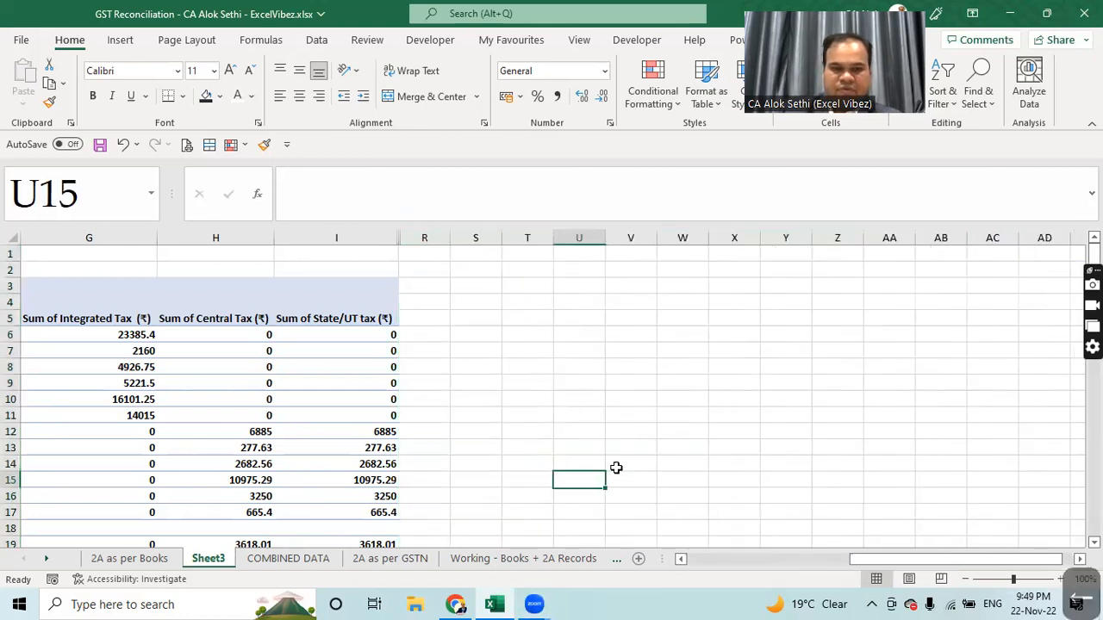
{"action": "key", "text": "Left"}
{"action": "key", "text": "Left"}
{"action": "key", "text": "Left"}
{"action": "key", "text": "Left"}
{"action": "key", "text": "Left"}
{"action": "key", "text": "Left"}
{"action": "key", "text": "Left"}
{"action": "key", "text": "Left"}
{"action": "key", "text": "Left"}
{"action": "key", "text": "Left"}
{"action": "key", "text": "Left"}
{"action": "key", "text": "Left"}
{"action": "key", "text": "Left"}
{"action": "key", "text": "Left"}
{"action": "key", "text": "Left"}
{"action": "key", "text": "Left"}
{"action": "key", "text": "Left"}
{"action": "key", "text": "Left"}
{"action": "key", "text": "Left"}
{"action": "key", "text": "Left"}
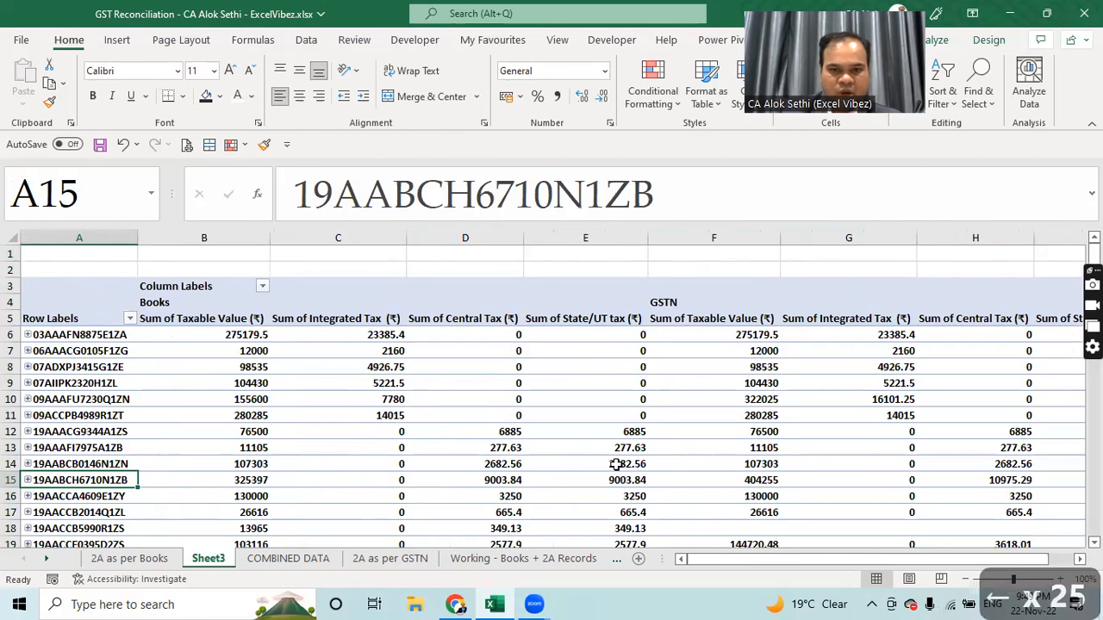
{"action": "scroll", "coordinate": [616, 465], "scroll_direction": "down", "scroll_amount": 1}
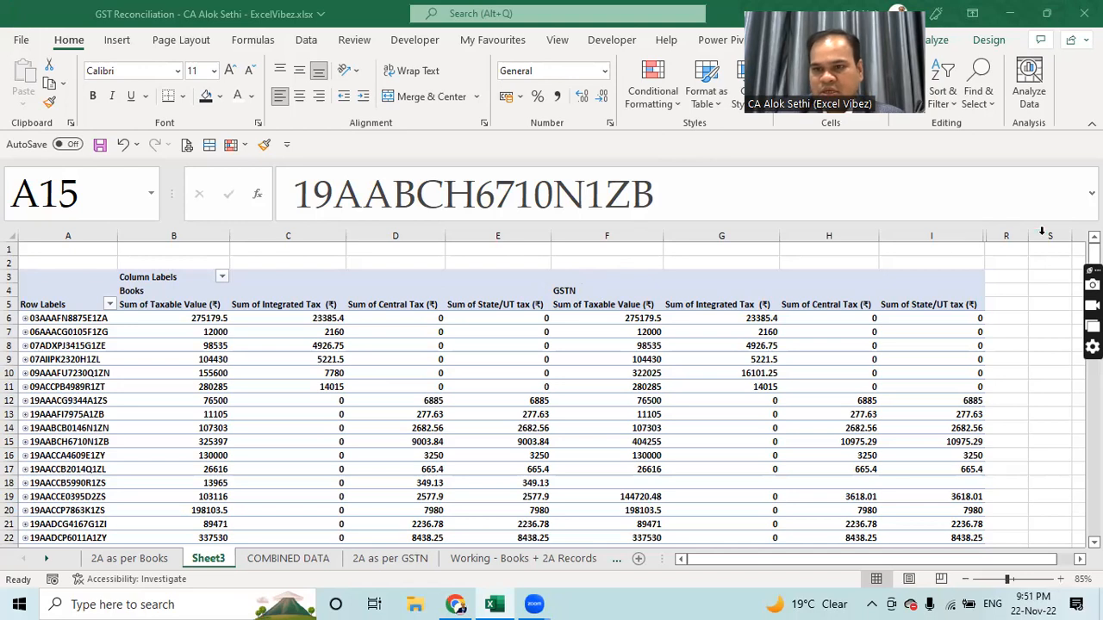
Step: Unhide the columns between I and R to check the blank and total columns, and hide columns I through R
{"action": "left_click_drag", "start_coordinate": [964, 236], "coordinate": [1010, 236]}
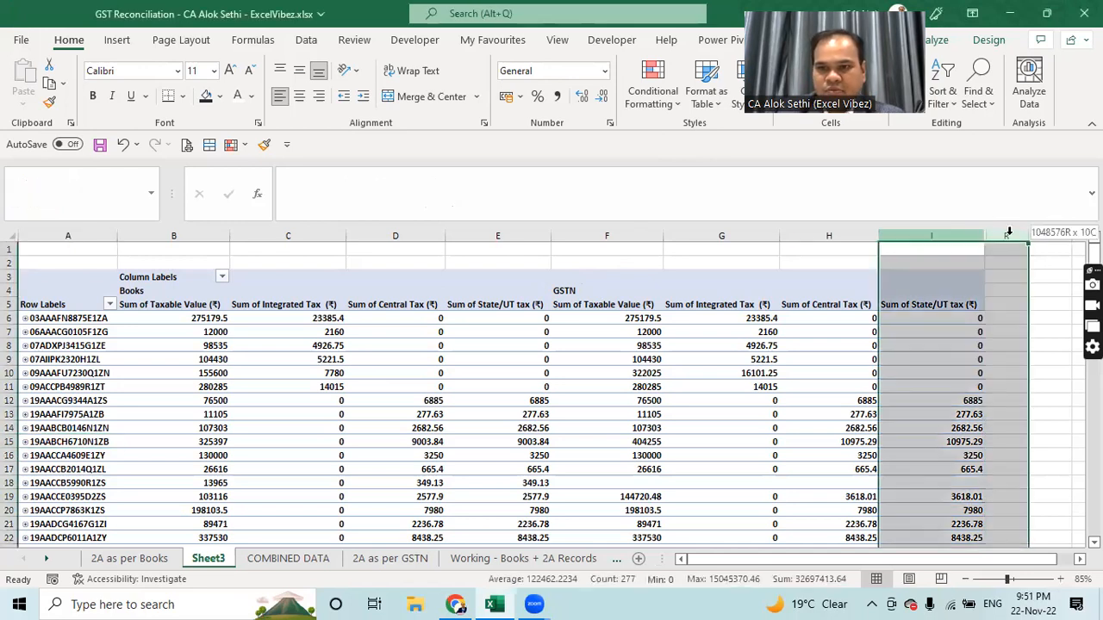
{"action": "right_click", "coordinate": [1010, 238]}
{"action": "left_click", "coordinate": [876, 534]}
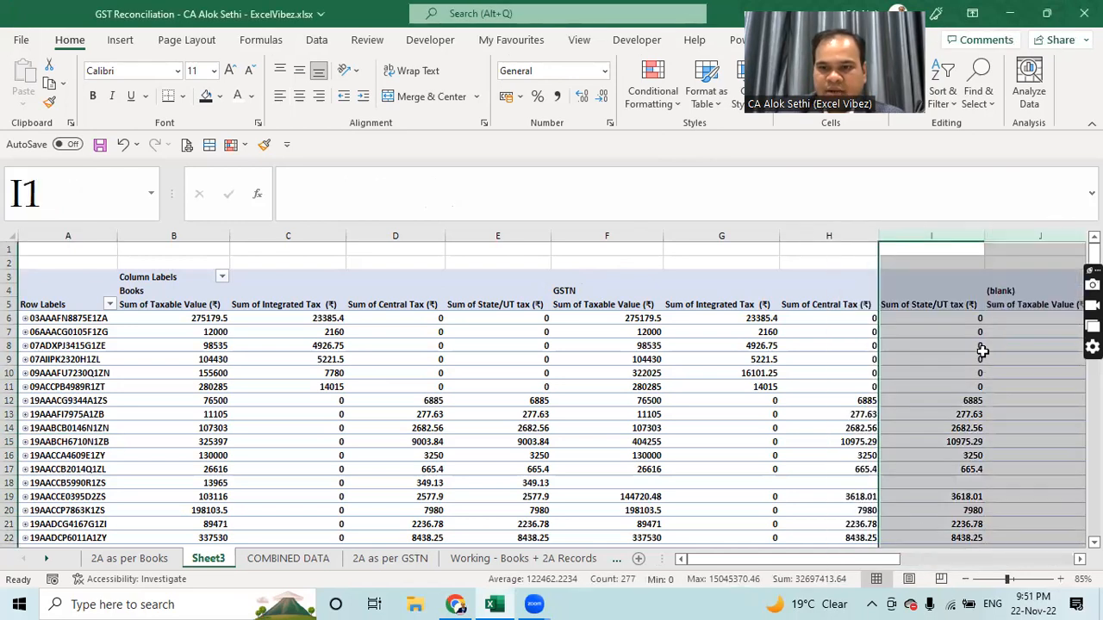
{"action": "left_click_drag", "start_coordinate": [802, 567], "coordinate": [941, 567]}
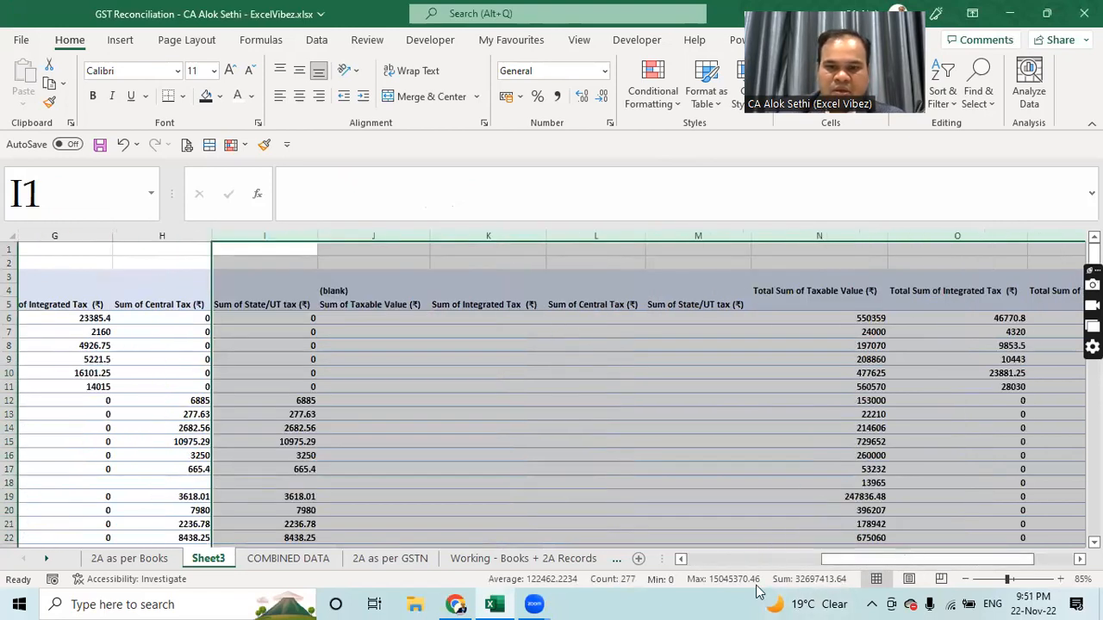
{"action": "left_click_drag", "start_coordinate": [922, 565], "coordinate": [485, 584]}
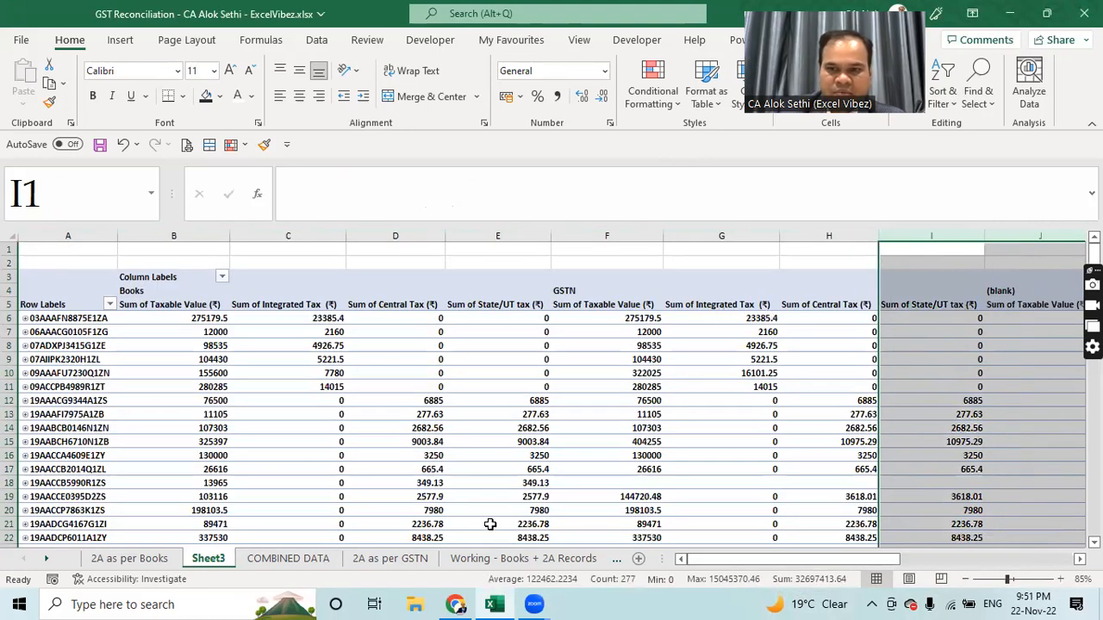
{"action": "right_click", "coordinate": [919, 236]}
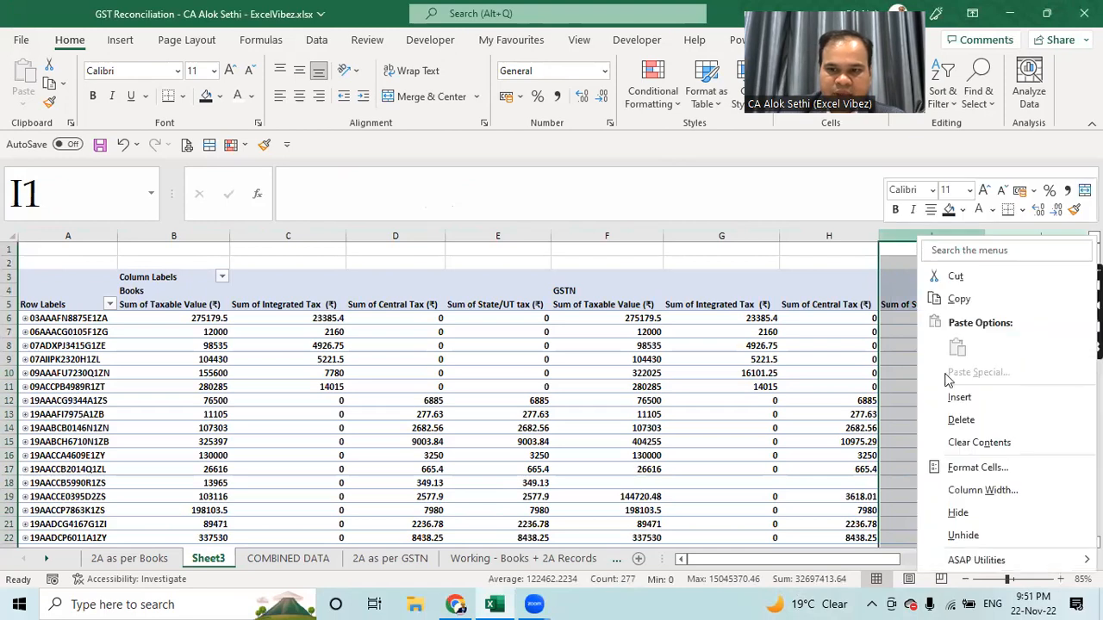
{"action": "left_click", "coordinate": [962, 511]}
Step: Place Values above Remarks in the pivot's column fields so Books and GSTN sit side by side, and close the field list
{"action": "left_click", "coordinate": [91, 290]}
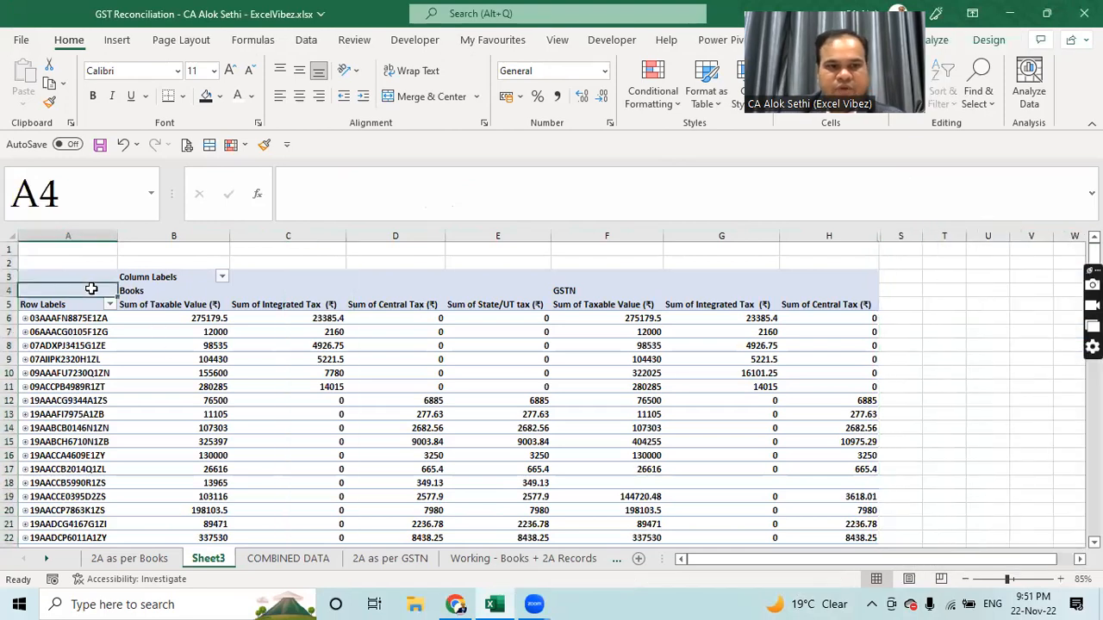
{"action": "right_click", "coordinate": [93, 293]}
{"action": "left_click", "coordinate": [168, 426]}
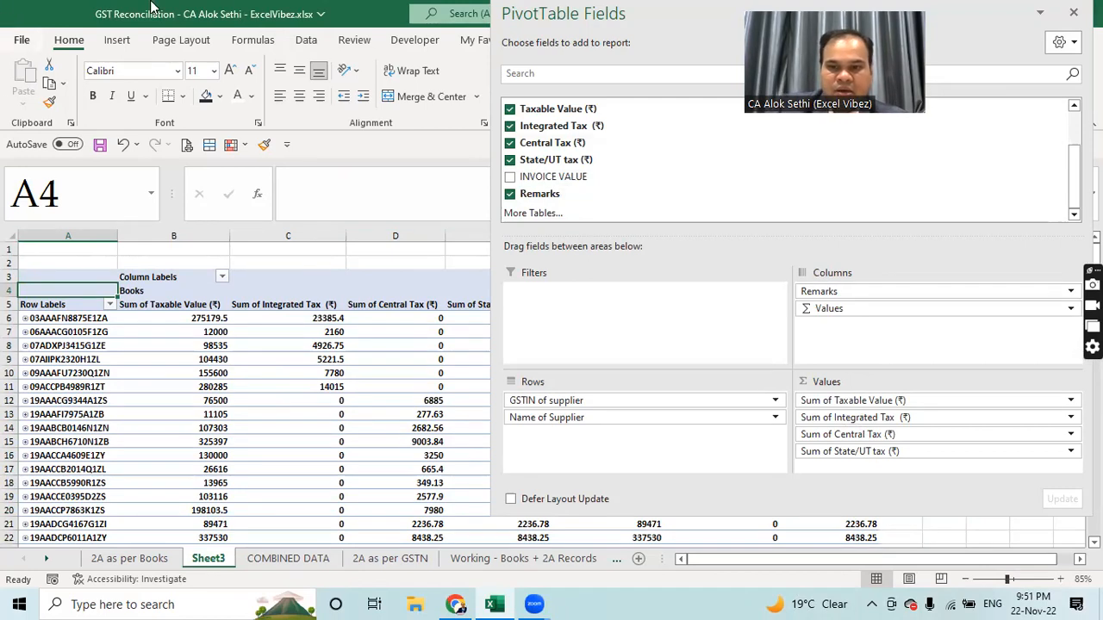
{"action": "left_click_drag", "start_coordinate": [839, 312], "coordinate": [850, 293]}
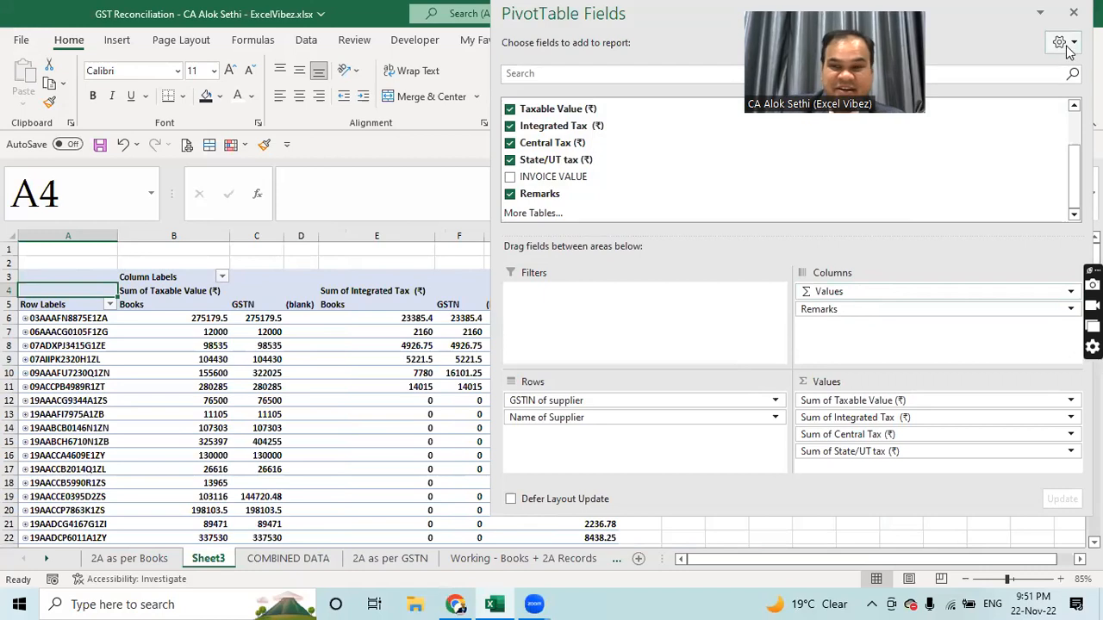
{"action": "left_click", "coordinate": [1074, 13]}
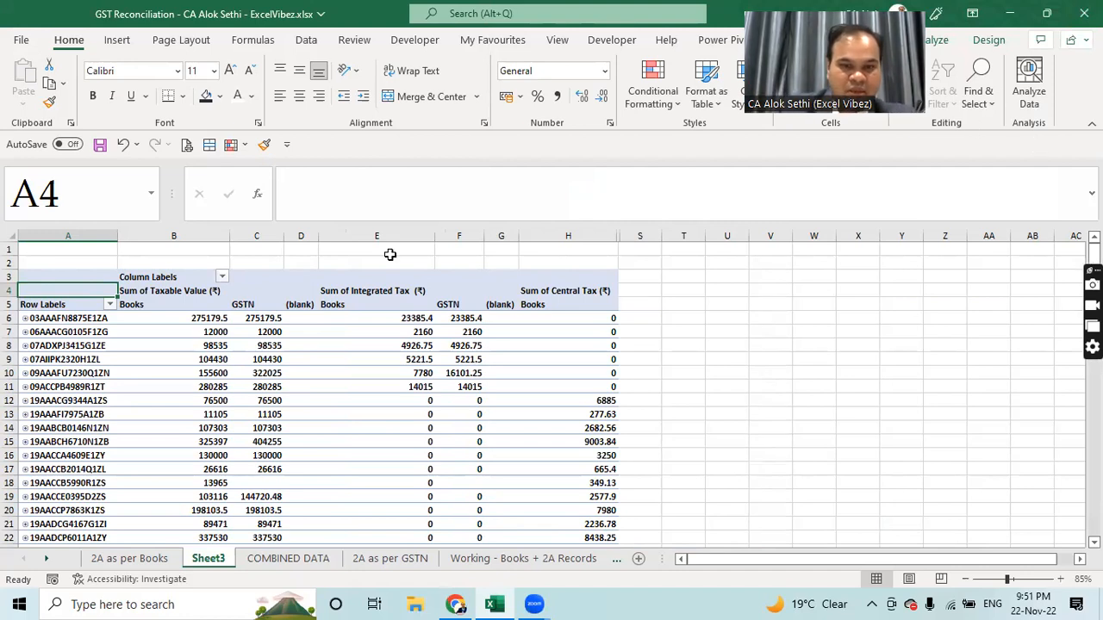
Step: Try to enter a formula in cell D6 of the pivot's (blank) column under Sum of Taxable Value
{"action": "scroll", "coordinate": [436, 295], "scroll_direction": "up", "scroll_amount": 1, "text": "ctrl"}
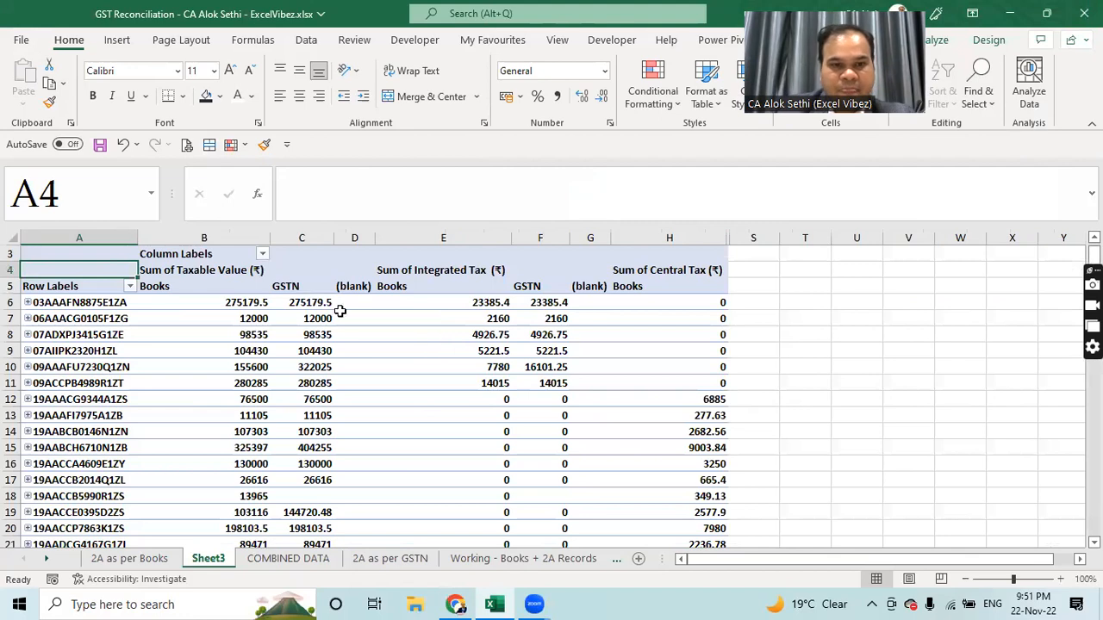
{"action": "left_click", "coordinate": [359, 236]}
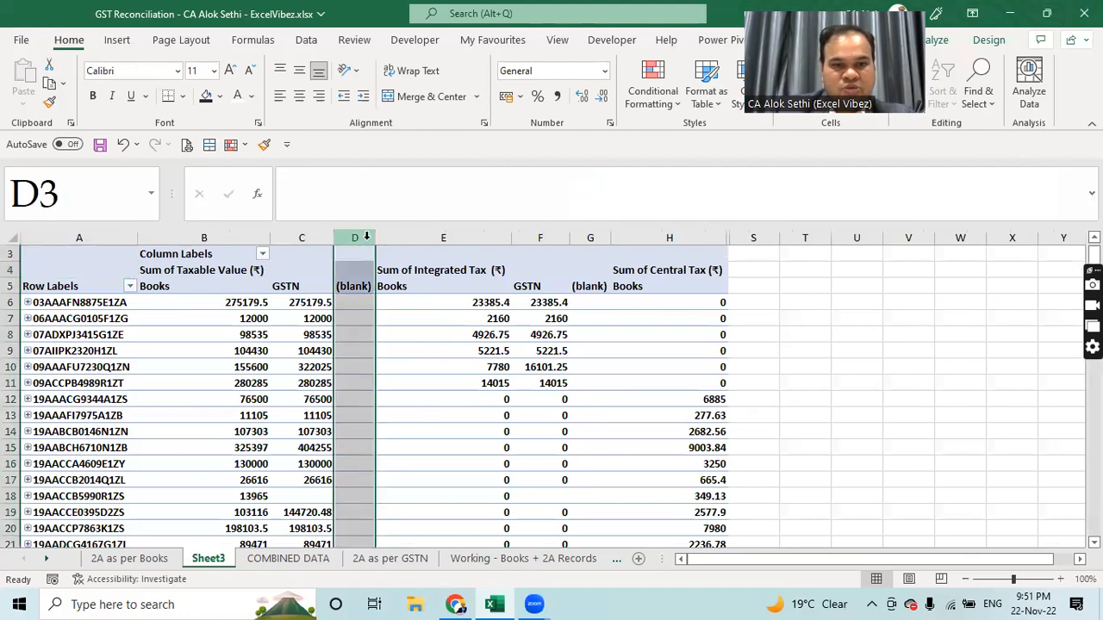
{"action": "left_click", "coordinate": [361, 303]}
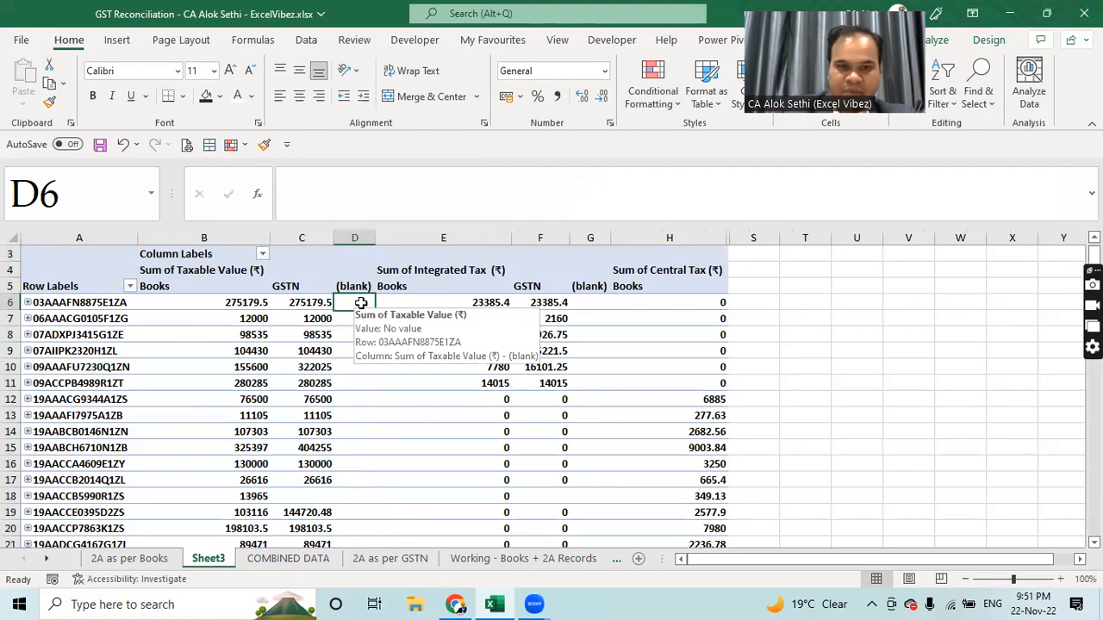
{"action": "type", "text": "="}
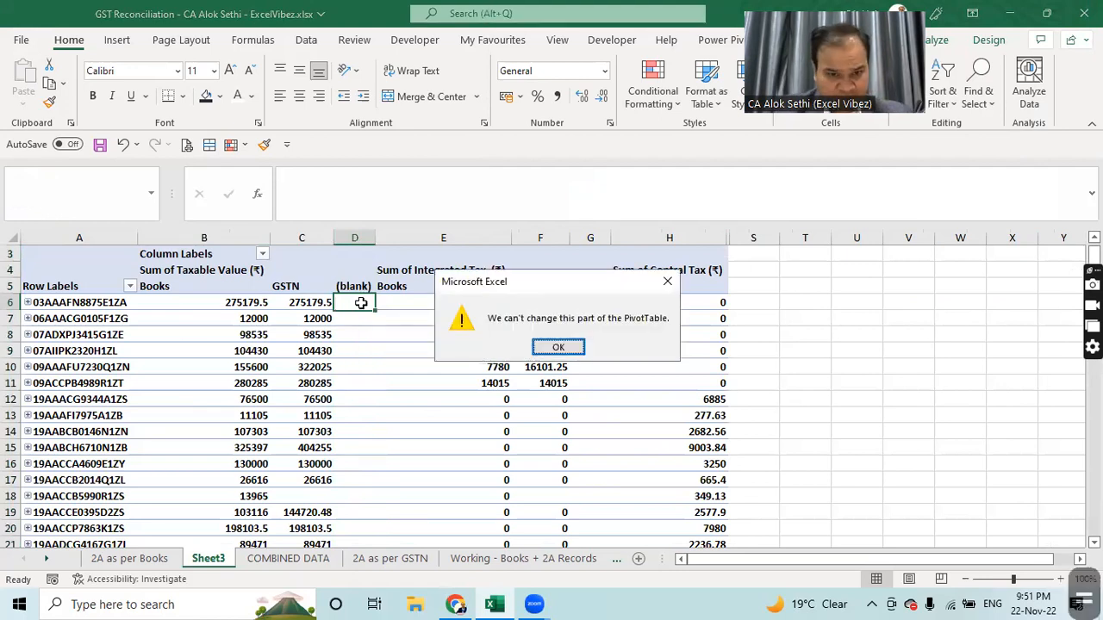
{"action": "key", "text": "Escape"}
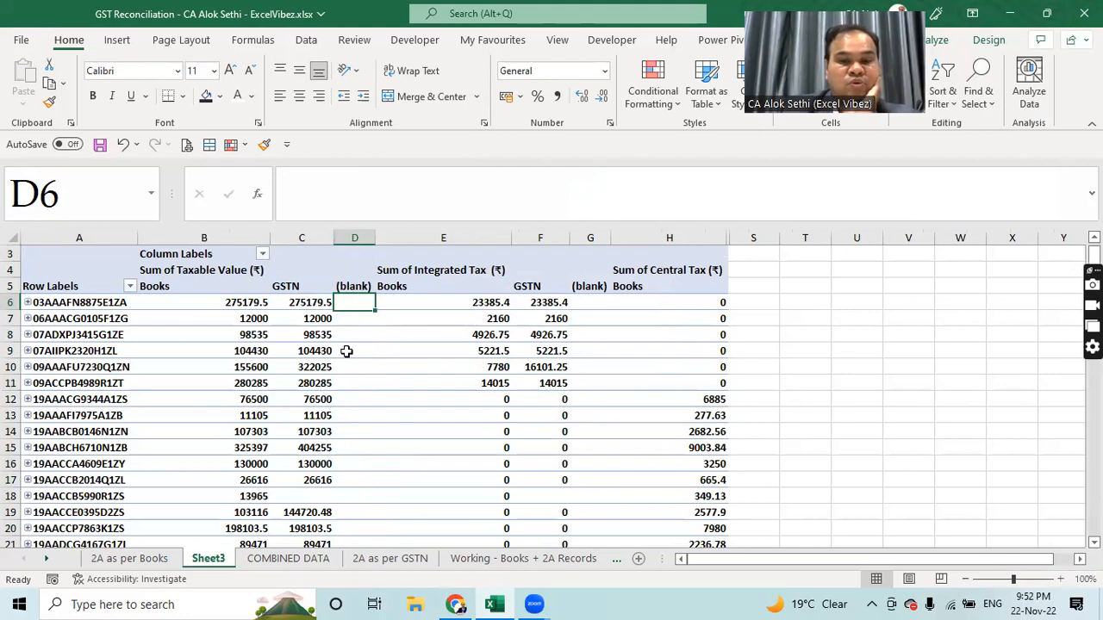
Step: Expand and collapse the first supplier's row, and add Invoice/Note number to the pivot's row fields beneath Name of Supplier
{"action": "left_click", "coordinate": [27, 303]}
{"action": "left_click", "coordinate": [27, 303]}
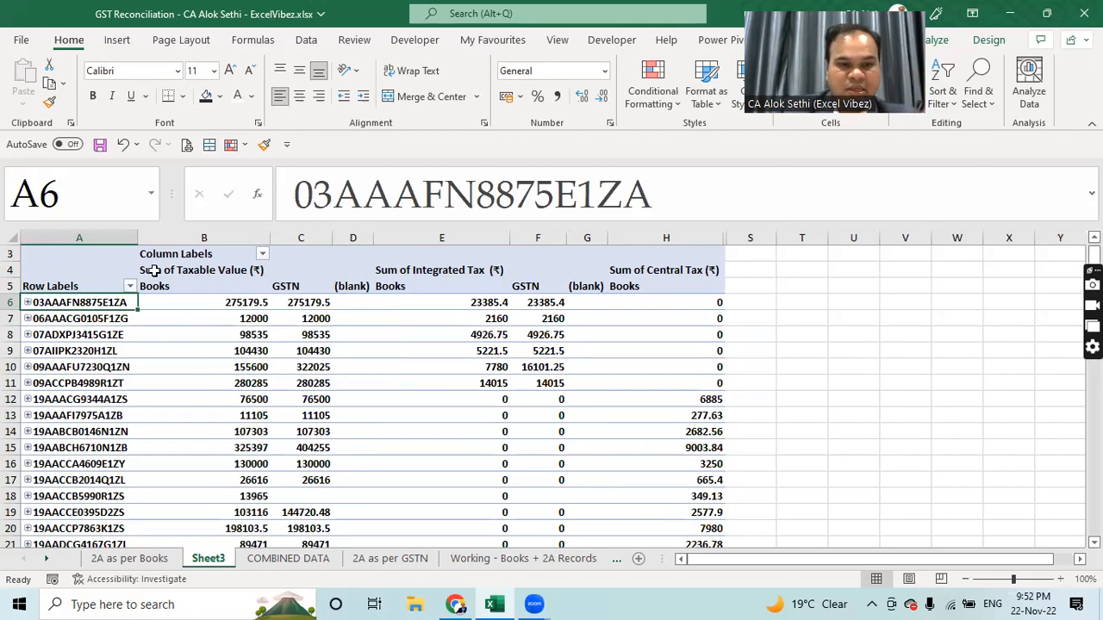
{"action": "right_click", "coordinate": [126, 307]}
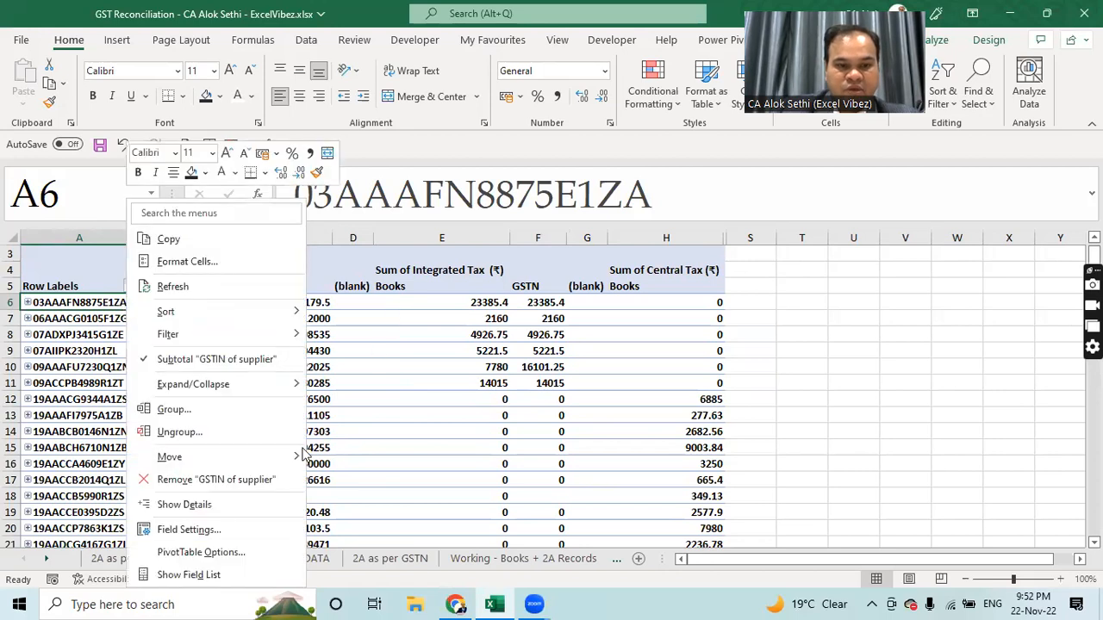
{"action": "left_click", "coordinate": [232, 573]}
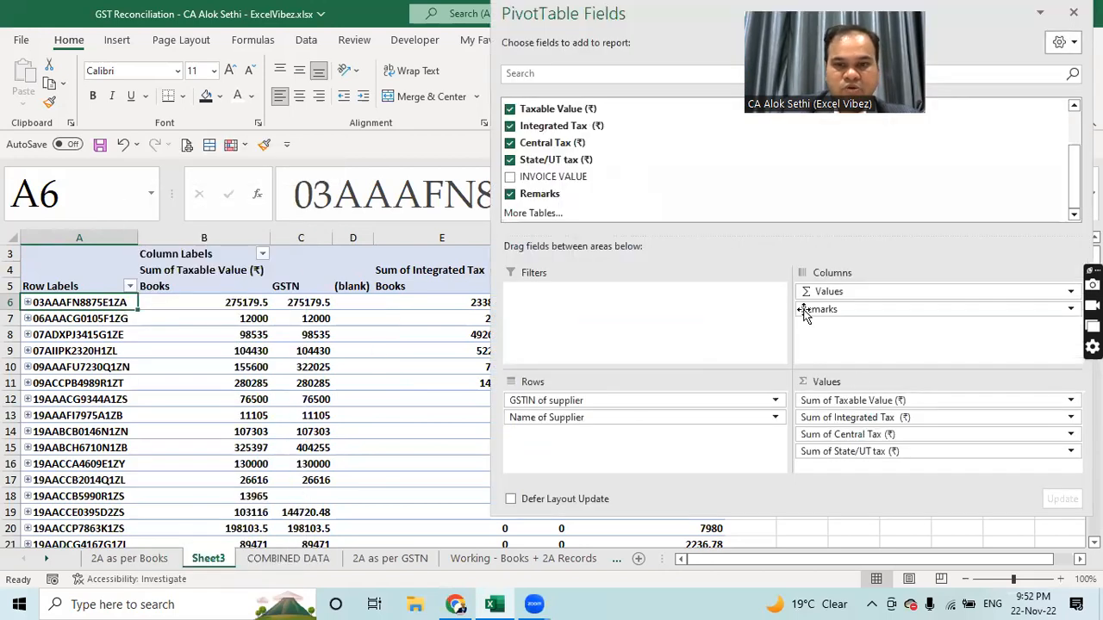
{"action": "scroll", "coordinate": [753, 199], "scroll_direction": "up", "scroll_amount": 3}
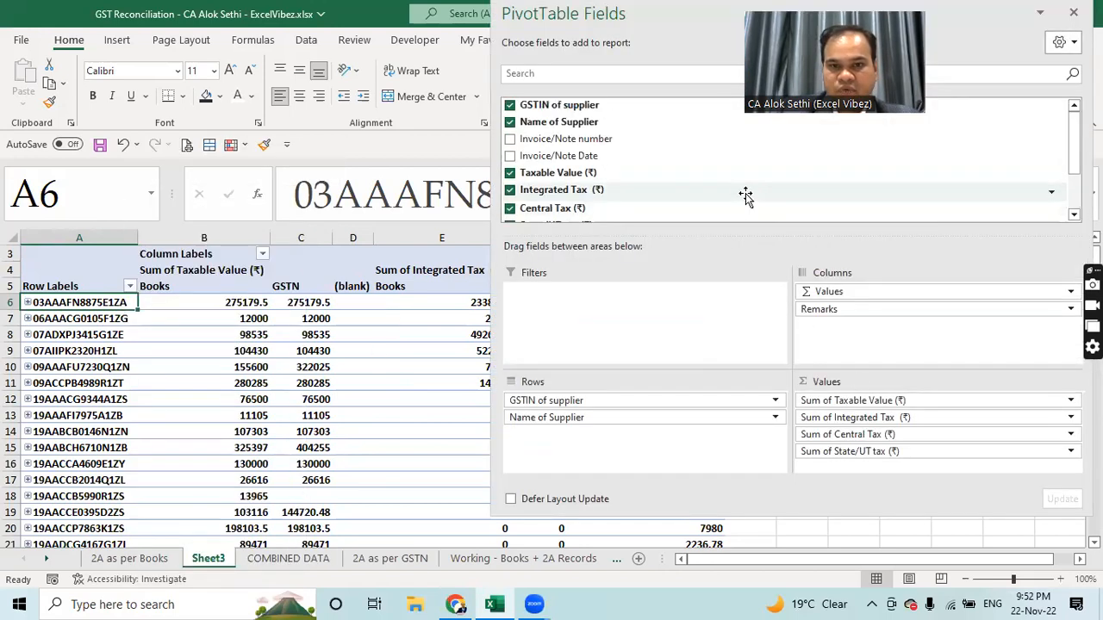
{"action": "left_click", "coordinate": [511, 140]}
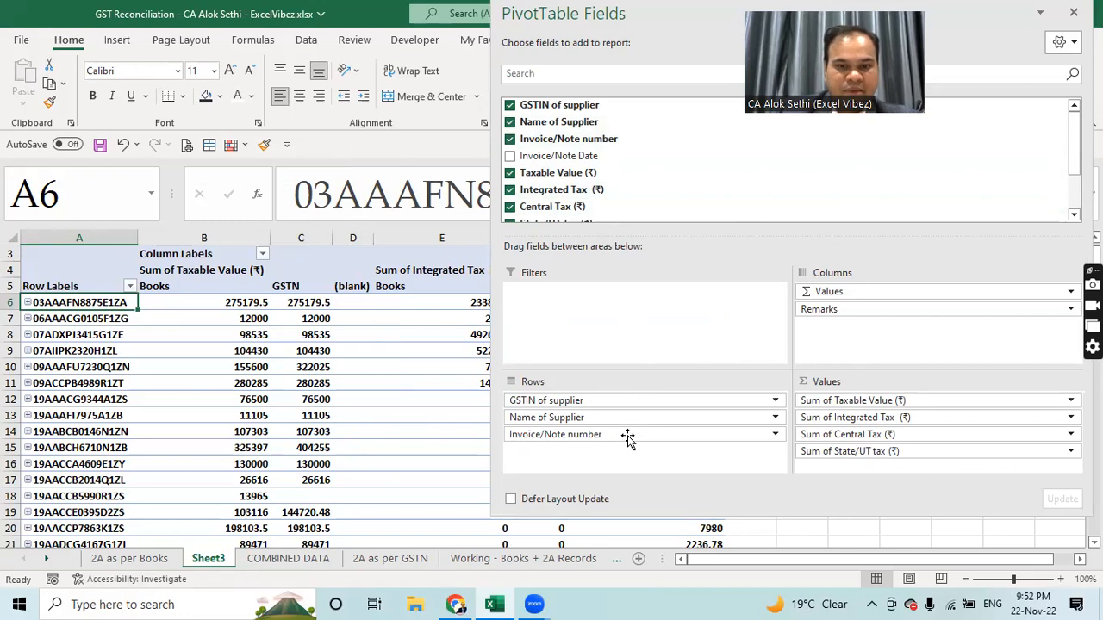
Step: Move GSTIN of supplier and Name of Supplier from the pivot's row fields to its filters, leaving Invoice/Note number in the rows
{"action": "mouse_move", "coordinate": [627, 437]}
{"action": "left_mouse_down"}
{"action": "mouse_move", "coordinate": [840, 345]}
{"action": "mouse_move", "coordinate": [878, 347]}
{"action": "mouse_move", "coordinate": [866, 333]}
{"action": "mouse_move", "coordinate": [788, 352]}
{"action": "mouse_move", "coordinate": [644, 438]}
{"action": "left_mouse_up"}
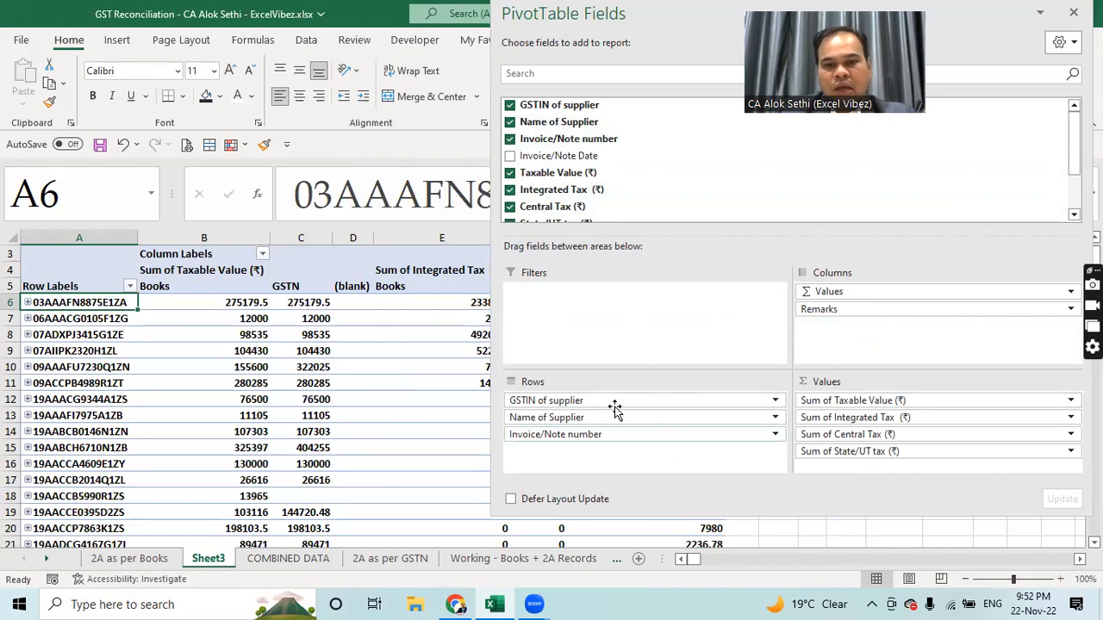
{"action": "left_click_drag", "start_coordinate": [604, 401], "coordinate": [595, 327]}
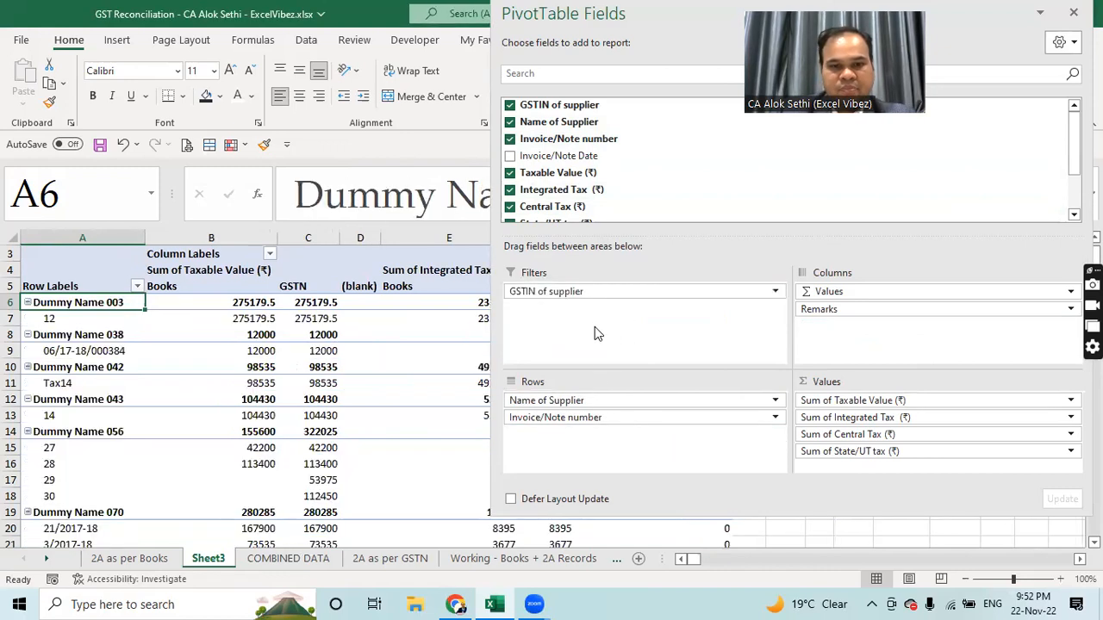
{"action": "left_click_drag", "start_coordinate": [585, 401], "coordinate": [580, 341]}
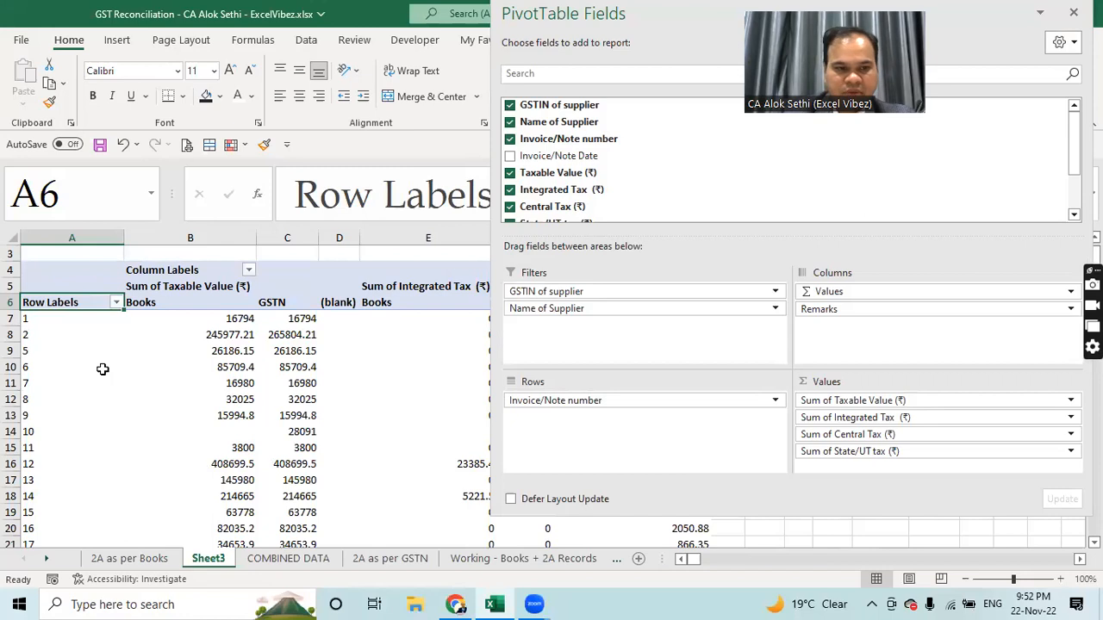
Step: Examine the invoice-wise Books and GSTN amounts from the first invoice number down past the Grand Total row
{"action": "left_click", "coordinate": [52, 327]}
{"action": "key", "text": "Down"}
{"action": "key", "text": "Down"}
{"action": "key", "text": "Down"}
{"action": "key", "text": "Down"}
{"action": "key", "text": "Down"}
{"action": "key", "text": "Down"}
{"action": "key", "text": "Down"}
{"action": "key", "text": "Down"}
{"action": "key", "text": "Down"}
{"action": "key", "text": "Down"}
{"action": "key", "text": "Down"}
{"action": "key", "text": "Down"}
{"action": "key", "text": "Down"}
{"action": "key", "text": "Down"}
{"action": "key", "text": "Down"}
{"action": "key", "text": "Down"}
{"action": "key", "text": "Down"}
{"action": "key", "text": "Down"}
{"action": "key", "text": "Down"}
{"action": "key", "text": "Down"}
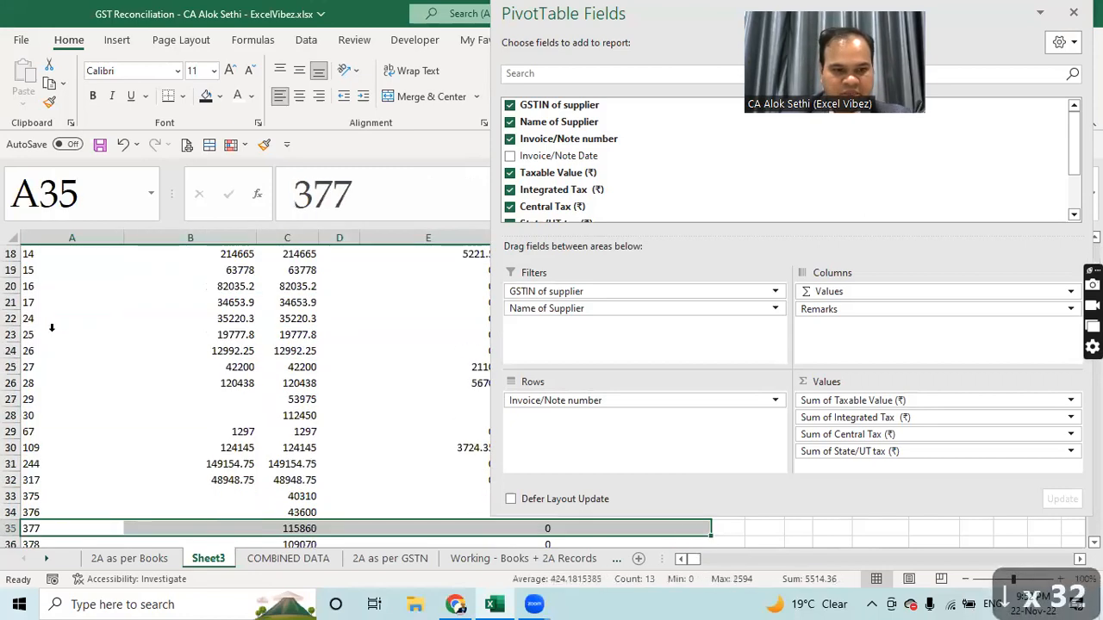
{"action": "key", "text": "Down"}
{"action": "key", "text": "Down"}
{"action": "key", "text": "Down"}
{"action": "key", "text": "Down"}
{"action": "key", "text": "Down"}
{"action": "key", "text": "Down"}
{"action": "key", "text": "Down"}
{"action": "key", "text": "Down"}
{"action": "key", "text": "Down"}
{"action": "key", "text": "Down"}
{"action": "key", "text": "Down"}
{"action": "key", "text": "Down"}
{"action": "key", "text": "Down"}
{"action": "key", "text": "Down"}
{"action": "key", "text": "Down"}
{"action": "key", "text": "Down"}
{"action": "key", "text": "Down"}
{"action": "key", "text": "Down"}
{"action": "key", "text": "Down"}
{"action": "key", "text": "Down"}
{"action": "key", "text": "Down"}
{"action": "key", "text": "Down"}
{"action": "key", "text": "Down"}
{"action": "key", "text": "Down"}
{"action": "key", "text": "Down"}
{"action": "key", "text": "Down"}
{"action": "key", "text": "Down"}
{"action": "key", "text": "Down"}
{"action": "key", "text": "Down"}
{"action": "key", "text": "Down"}
{"action": "key", "text": "Down"}
{"action": "key", "text": "Down"}
{"action": "key", "text": "Down"}
{"action": "key", "text": "Down"}
{"action": "key", "text": "Down"}
{"action": "key", "text": "Down"}
{"action": "key", "text": "Down"}
{"action": "key", "text": "Down"}
{"action": "key", "text": "Down"}
{"action": "key", "text": "Down"}
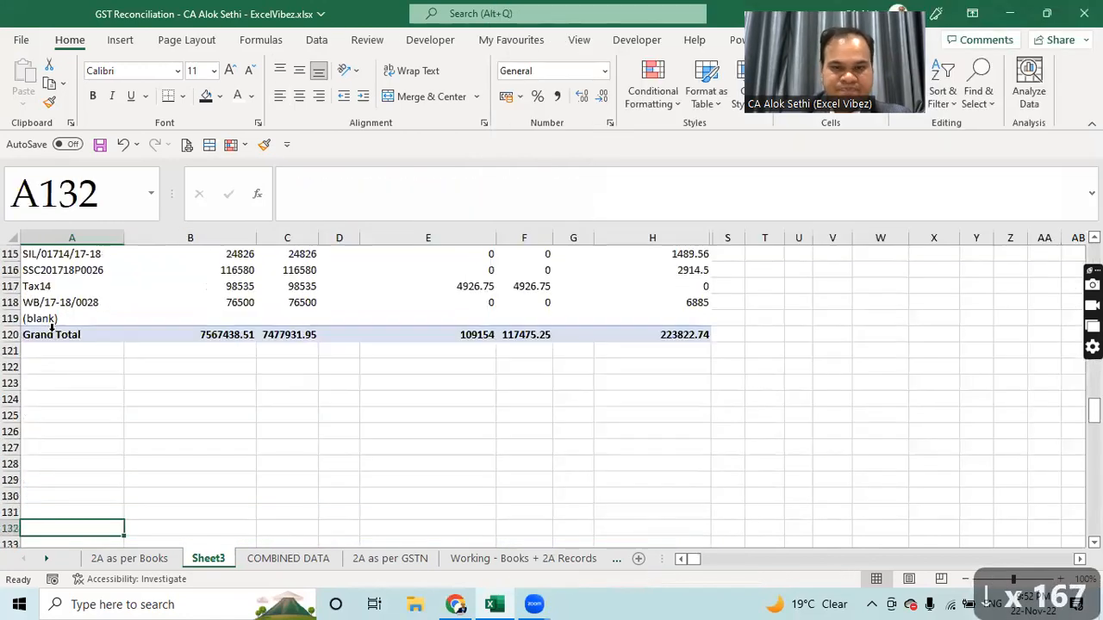
Step: Review the invoice-wise Books and GSTN amounts from the Grand Total row back up to the pivot's GSTIN of supplier filter
{"action": "key", "text": "Up"}
{"action": "key", "text": "Up"}
{"action": "key", "text": "Up"}
{"action": "key", "text": "Up"}
{"action": "key", "text": "Up"}
{"action": "key", "text": "Up"}
{"action": "key", "text": "Up"}
{"action": "key", "text": "Up"}
{"action": "key", "text": "Up"}
{"action": "key", "text": "Up"}
{"action": "key", "text": "Up"}
{"action": "key", "text": "Up"}
{"action": "key", "text": "Up"}
{"action": "key", "text": "Up"}
{"action": "key", "text": "Up"}
{"action": "key", "text": "Up"}
{"action": "key", "text": "Up"}
{"action": "key", "text": "Up"}
{"action": "key", "text": "Up"}
{"action": "key", "text": "Up"}
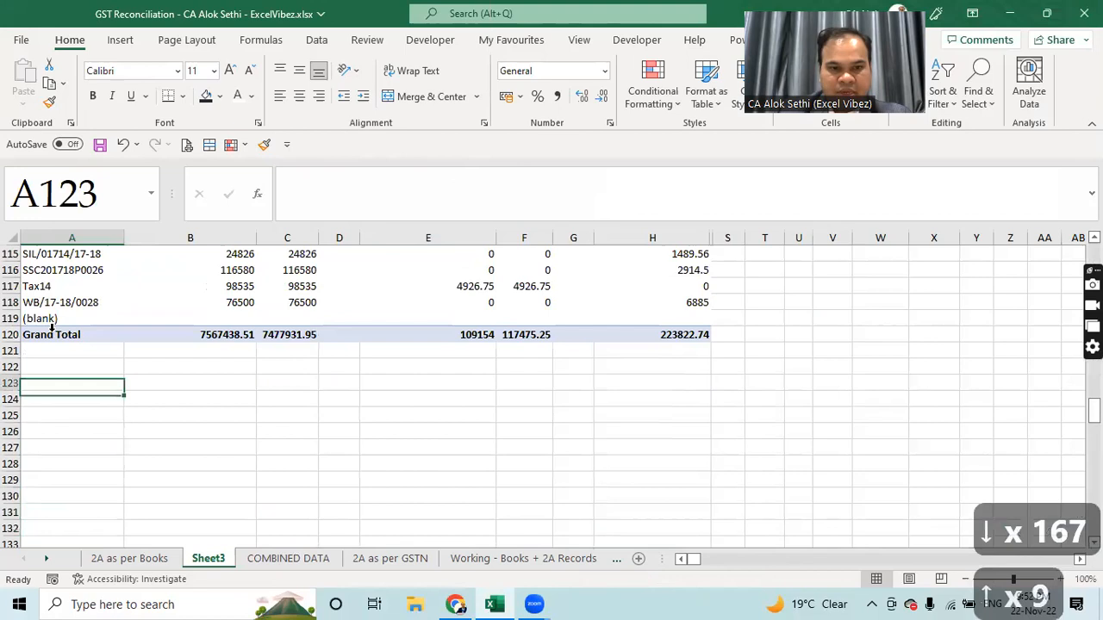
{"action": "key", "text": "Up"}
{"action": "key", "text": "Up"}
{"action": "key", "text": "Up"}
{"action": "key", "text": "Up"}
{"action": "key", "text": "Up"}
{"action": "key", "text": "Up"}
{"action": "key", "text": "Up"}
{"action": "key", "text": "Up"}
{"action": "key", "text": "Up"}
{"action": "key", "text": "Up"}
{"action": "key", "text": "Up"}
{"action": "key", "text": "Up"}
{"action": "key", "text": "Up"}
{"action": "key", "text": "Up"}
{"action": "key", "text": "Up"}
{"action": "key", "text": "Up"}
{"action": "key", "text": "Up"}
{"action": "key", "text": "Up"}
{"action": "key", "text": "Up"}
{"action": "key", "text": "Up"}
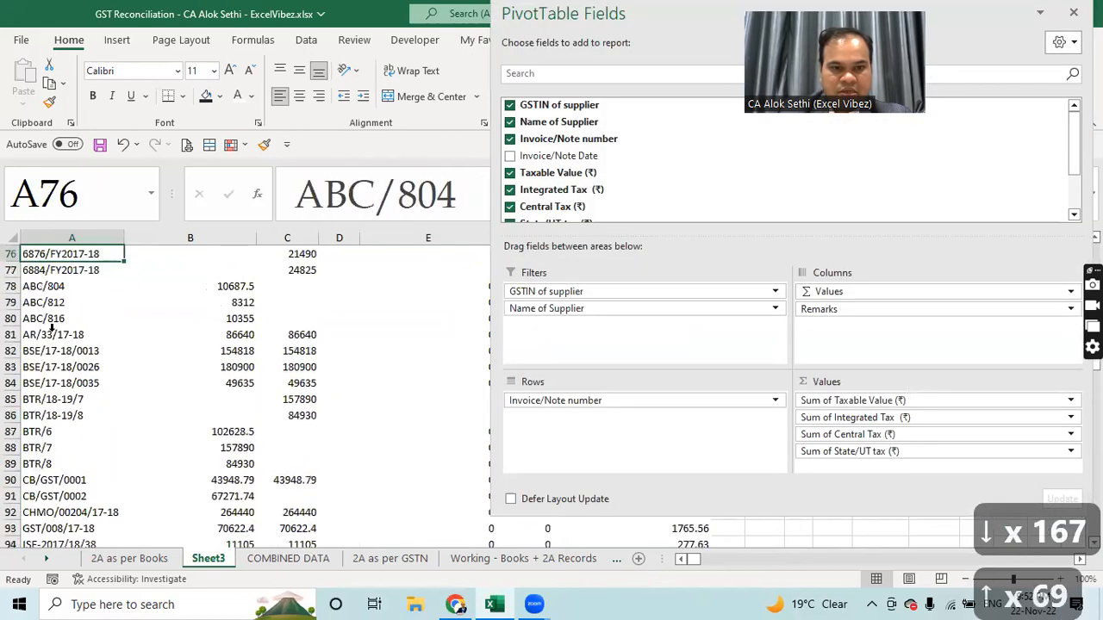
{"action": "key", "text": "Up"}
{"action": "key", "text": "Up"}
{"action": "key", "text": "Up"}
{"action": "key", "text": "Up"}
{"action": "key", "text": "Up"}
{"action": "key", "text": "Up"}
{"action": "key", "text": "Up"}
{"action": "key", "text": "Up"}
{"action": "key", "text": "Up"}
{"action": "key", "text": "Up"}
{"action": "key", "text": "Up"}
{"action": "key", "text": "Up"}
{"action": "key", "text": "Up"}
{"action": "key", "text": "Up"}
{"action": "key", "text": "Up"}
{"action": "key", "text": "Up"}
{"action": "key", "text": "Up"}
{"action": "key", "text": "Up"}
{"action": "key", "text": "Up"}
{"action": "key", "text": "Up"}
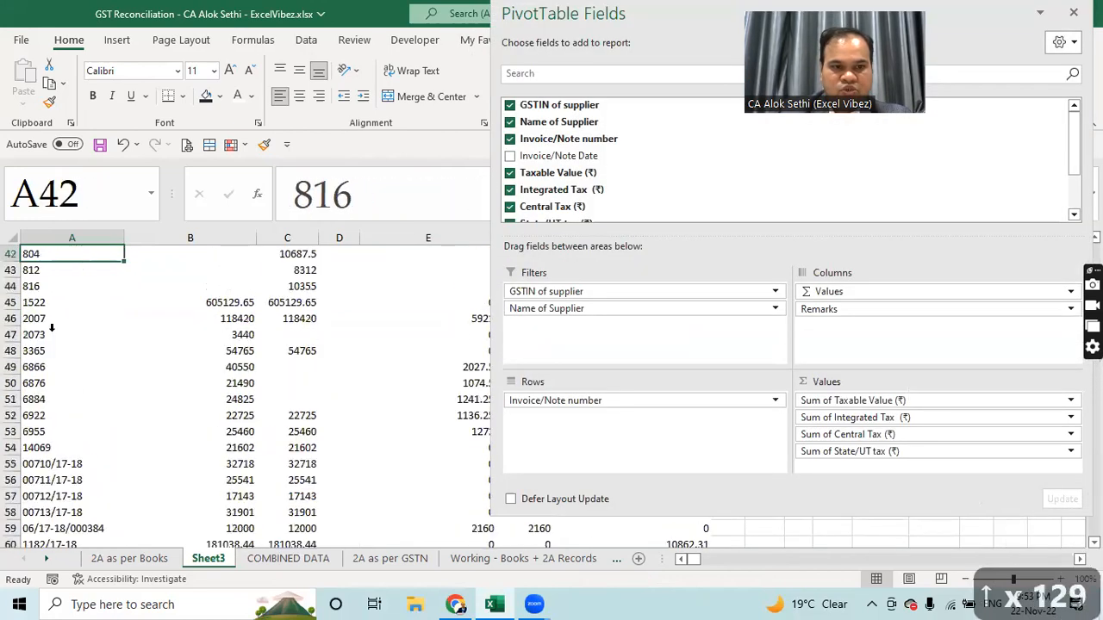
{"action": "key", "text": "Up"}
{"action": "key", "text": "Up"}
{"action": "key", "text": "Up"}
{"action": "key", "text": "Up"}
{"action": "key", "text": "Up"}
{"action": "key", "text": "Up"}
{"action": "key", "text": "Up"}
{"action": "key", "text": "Up"}
{"action": "key", "text": "Up"}
{"action": "key", "text": "Up"}
{"action": "key", "text": "Up"}
{"action": "key", "text": "Up"}
{"action": "key", "text": "Up"}
{"action": "key", "text": "Up"}
{"action": "key", "text": "Up"}
{"action": "key", "text": "Up"}
{"action": "key", "text": "Up"}
{"action": "key", "text": "Up"}
{"action": "key", "text": "Up"}
{"action": "key", "text": "Up"}
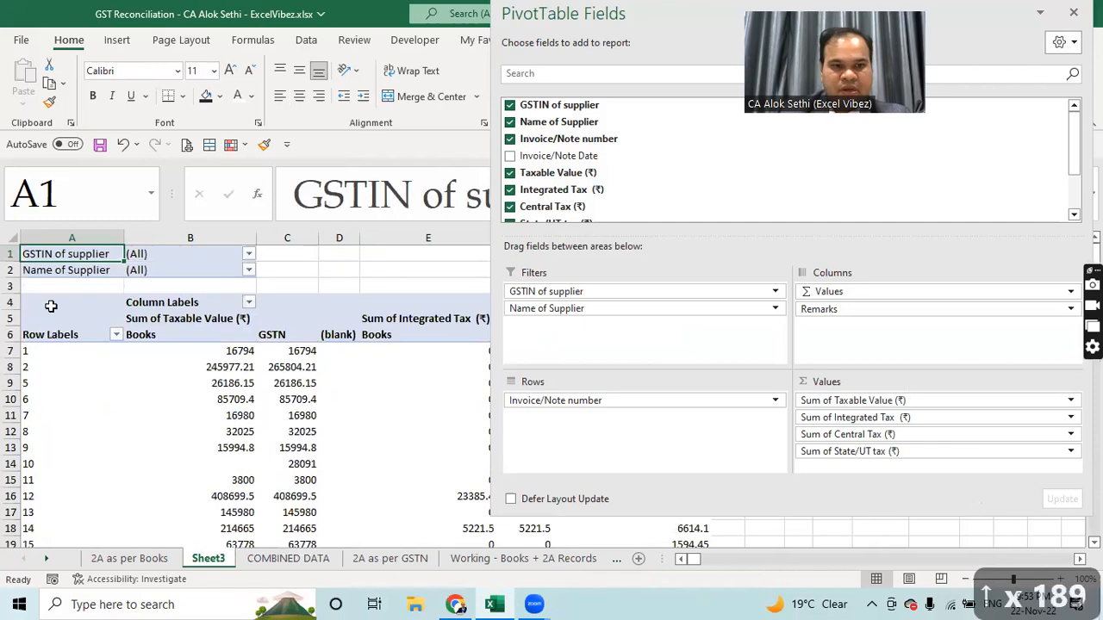
Step: Enable multiple-item selection in the GSTIN of supplier filter and restrict the pivot to the fourth listed GSTIN
{"action": "left_click", "coordinate": [249, 254]}
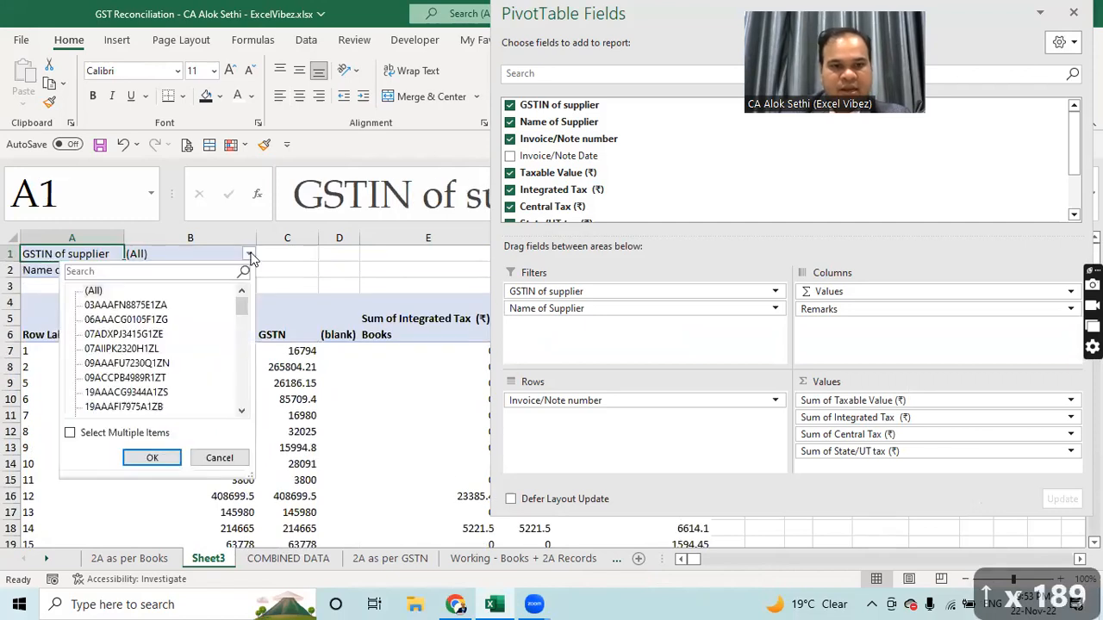
{"action": "left_click", "coordinate": [70, 433]}
{"action": "left_click", "coordinate": [87, 292]}
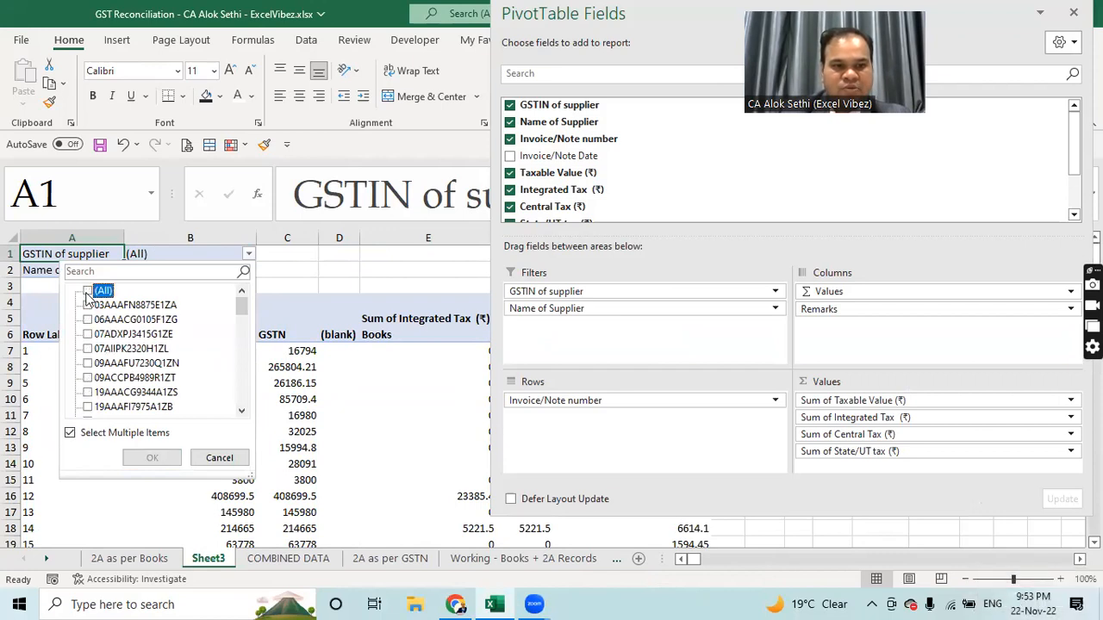
{"action": "left_click", "coordinate": [87, 349]}
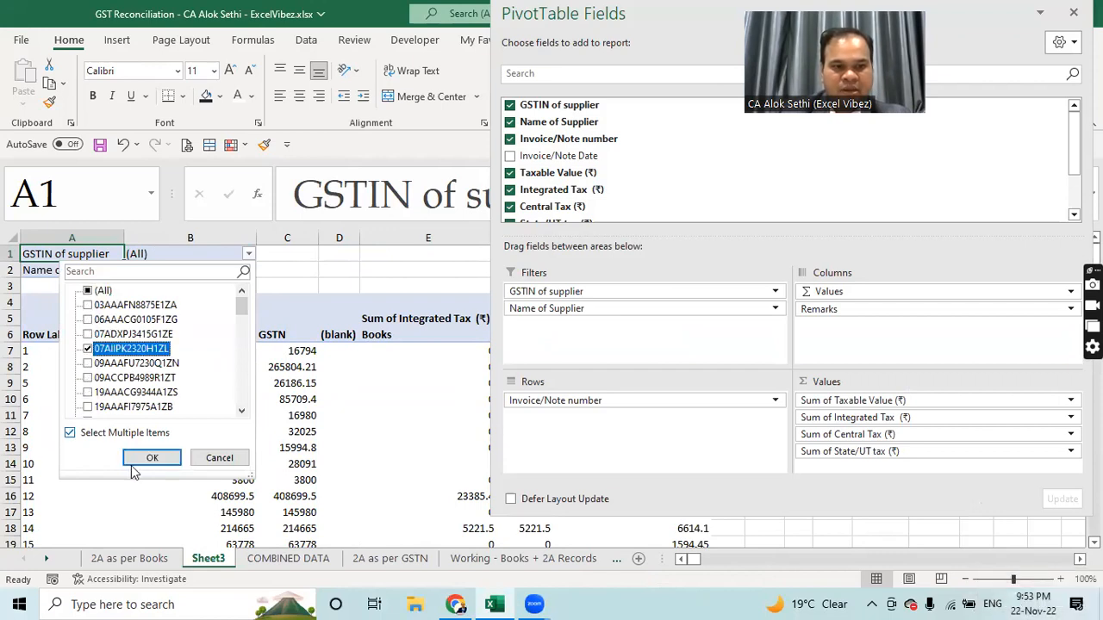
{"action": "left_click", "coordinate": [150, 458]}
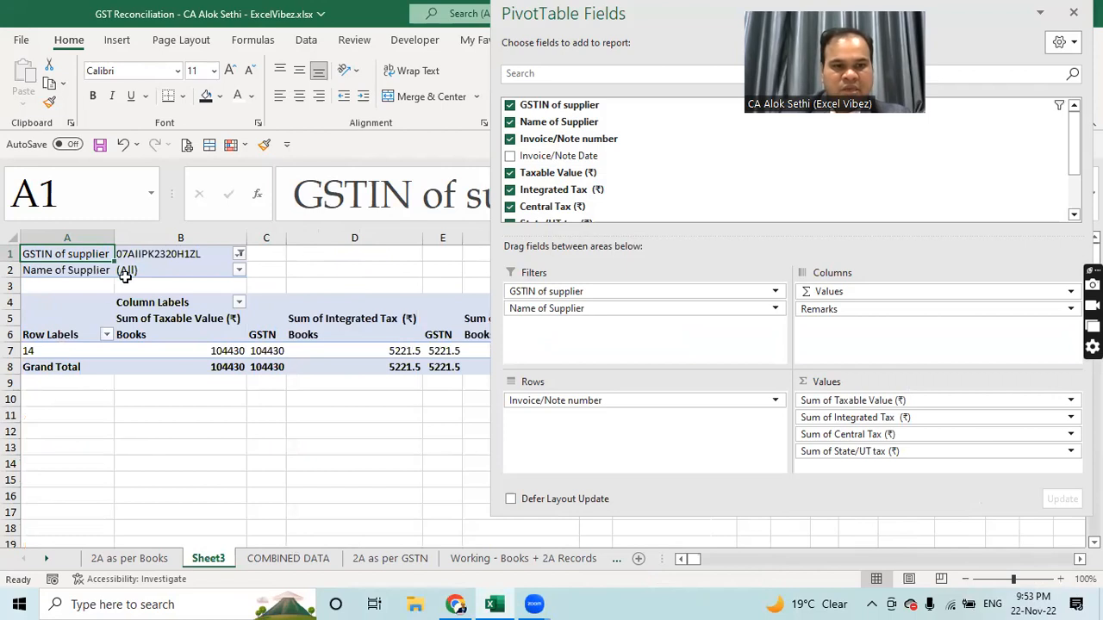
Step: Switch the GSTIN of supplier filter to only the seventh listed GSTIN, the first one beginning with 19
{"action": "left_click", "coordinate": [238, 255]}
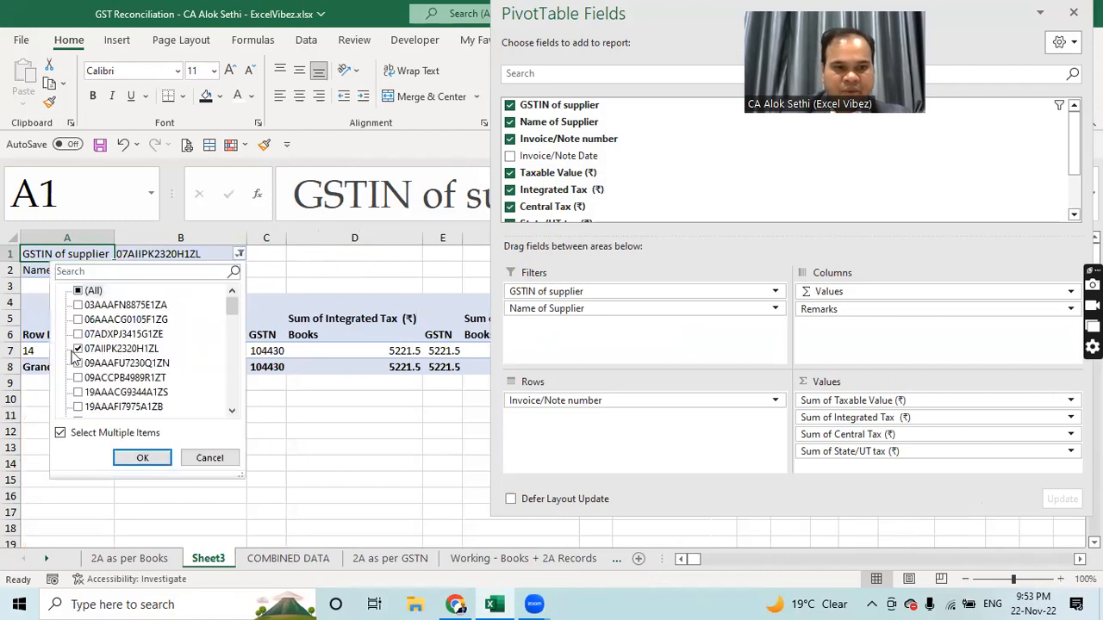
{"action": "left_click", "coordinate": [78, 349]}
{"action": "left_click", "coordinate": [77, 292]}
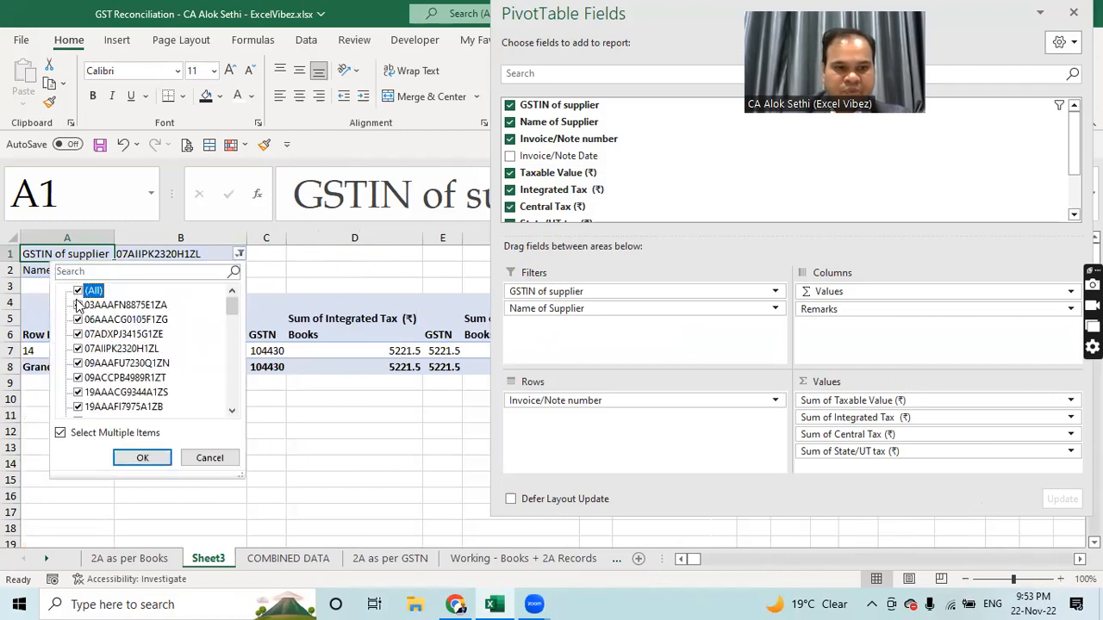
{"action": "left_click", "coordinate": [78, 291]}
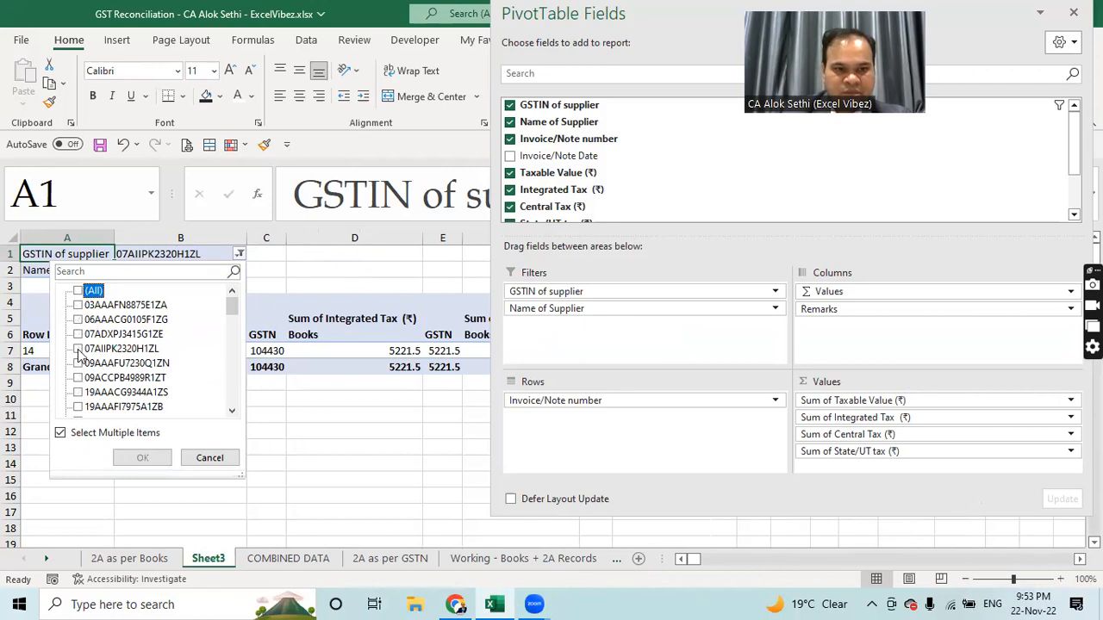
{"action": "left_click", "coordinate": [77, 392]}
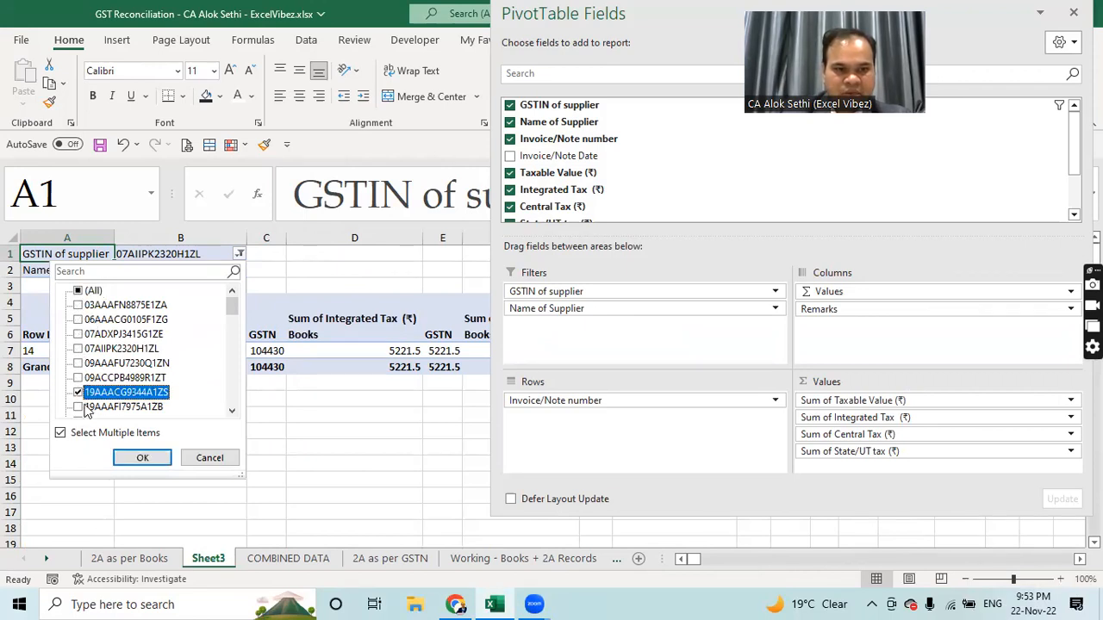
{"action": "left_click", "coordinate": [138, 458]}
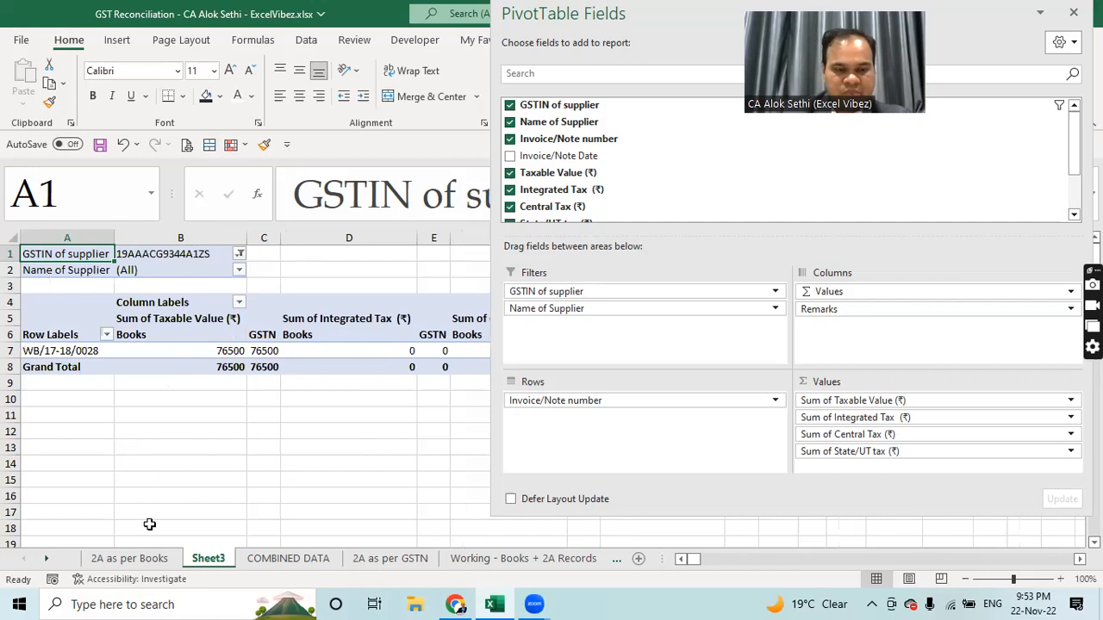
Step: Look up the GSTIN of Dummy Name 092 in the 2A as per Books sheet and view the COMBINED DATA sheet
{"action": "left_click", "coordinate": [145, 561]}
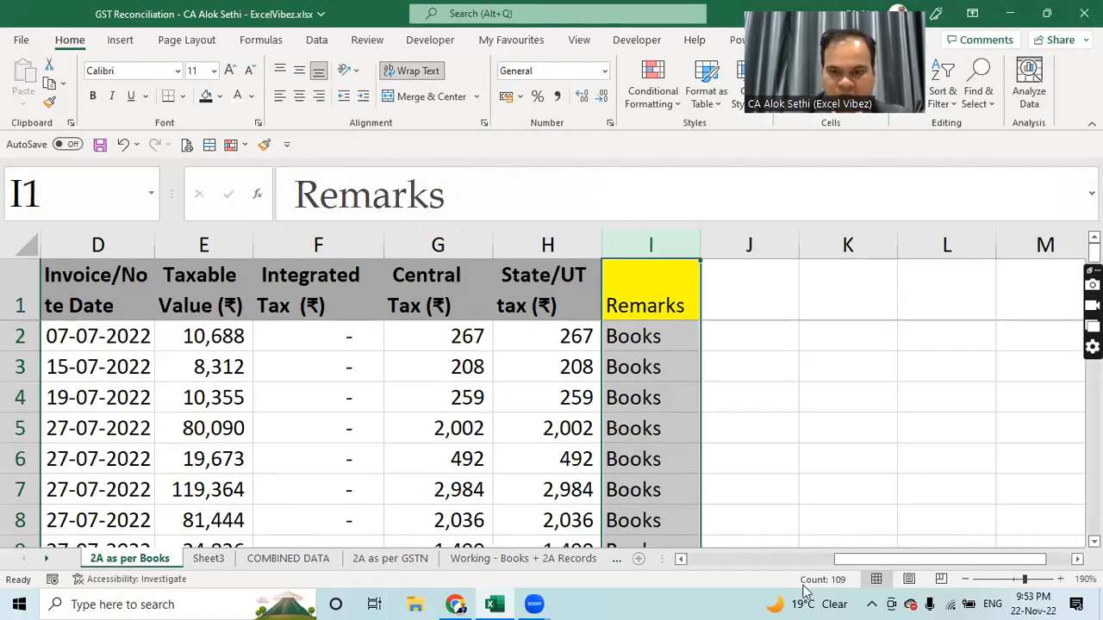
{"action": "left_click_drag", "start_coordinate": [879, 560], "coordinate": [483, 572]}
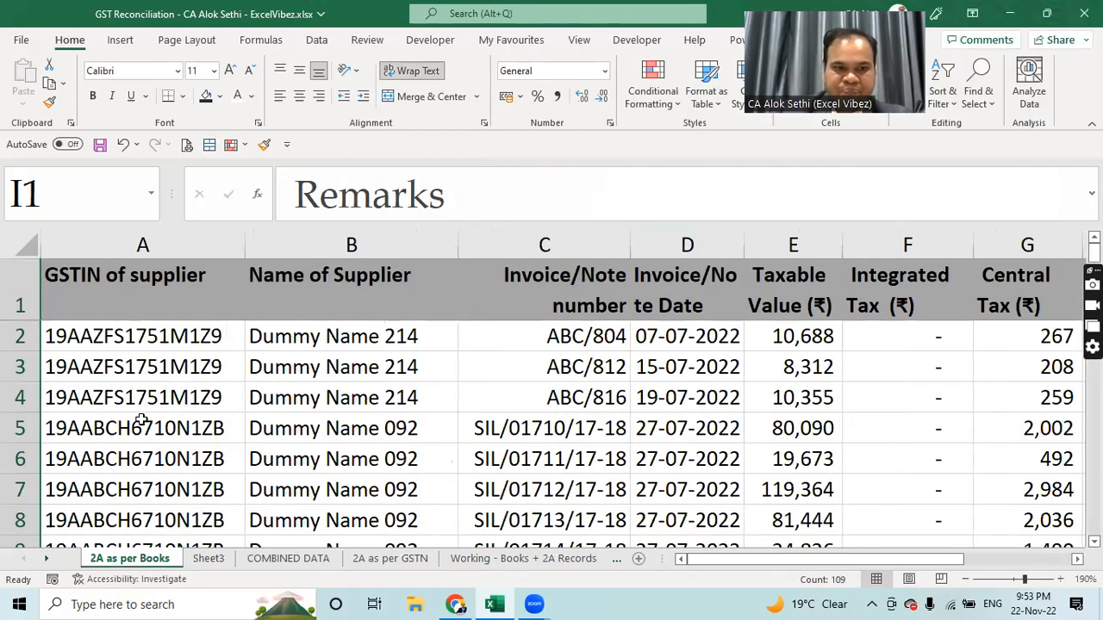
{"action": "left_click", "coordinate": [141, 424]}
{"action": "left_click", "coordinate": [65, 336]}
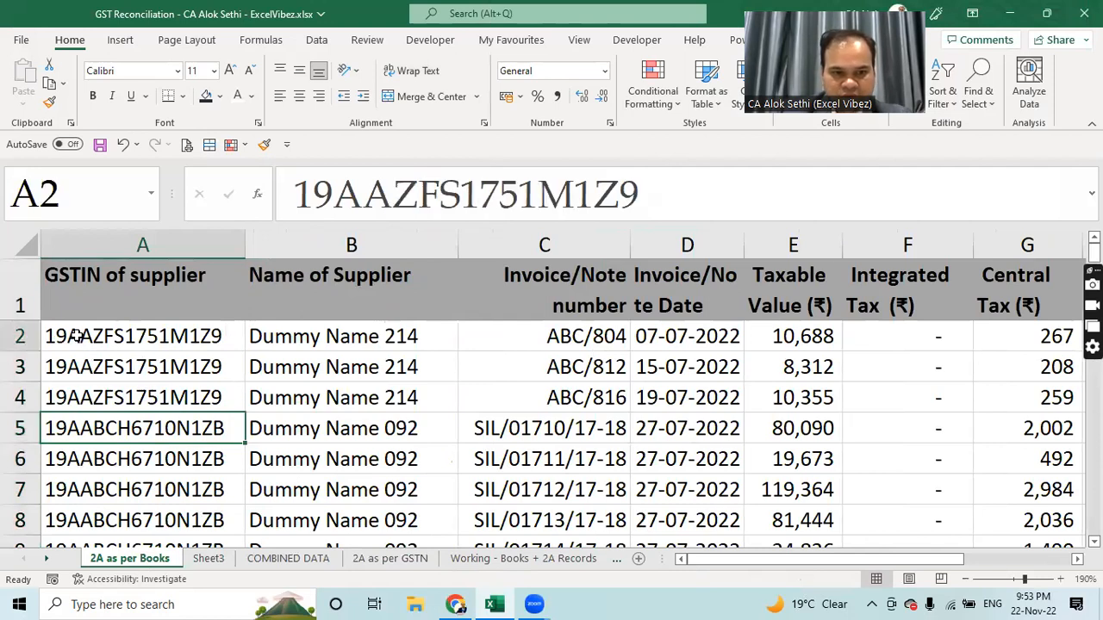
{"action": "left_click", "coordinate": [90, 428]}
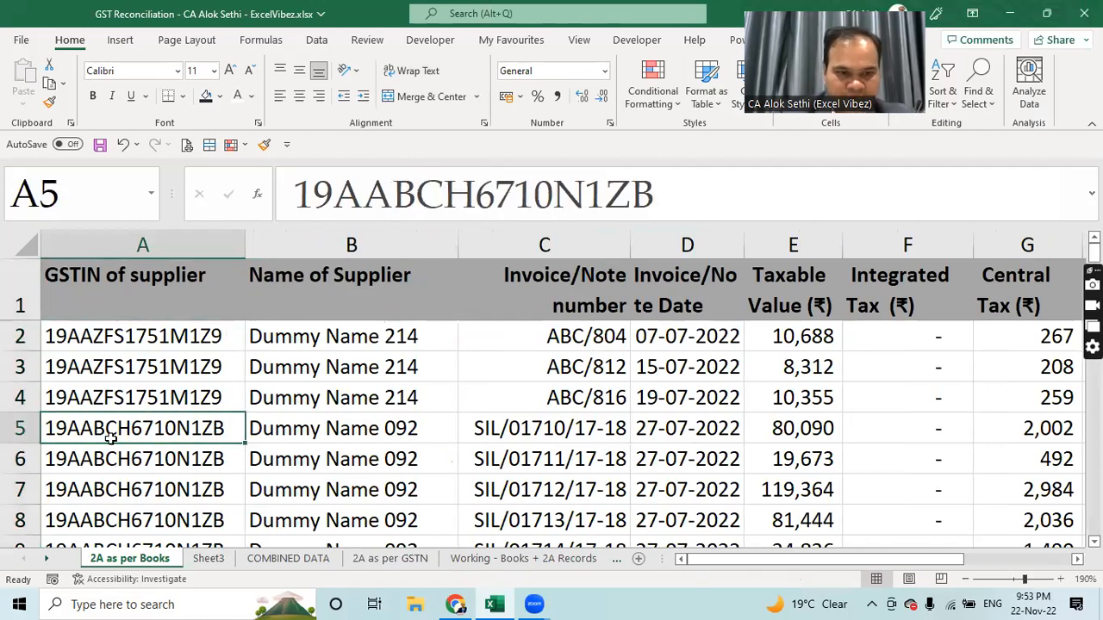
{"action": "left_click", "coordinate": [268, 560]}
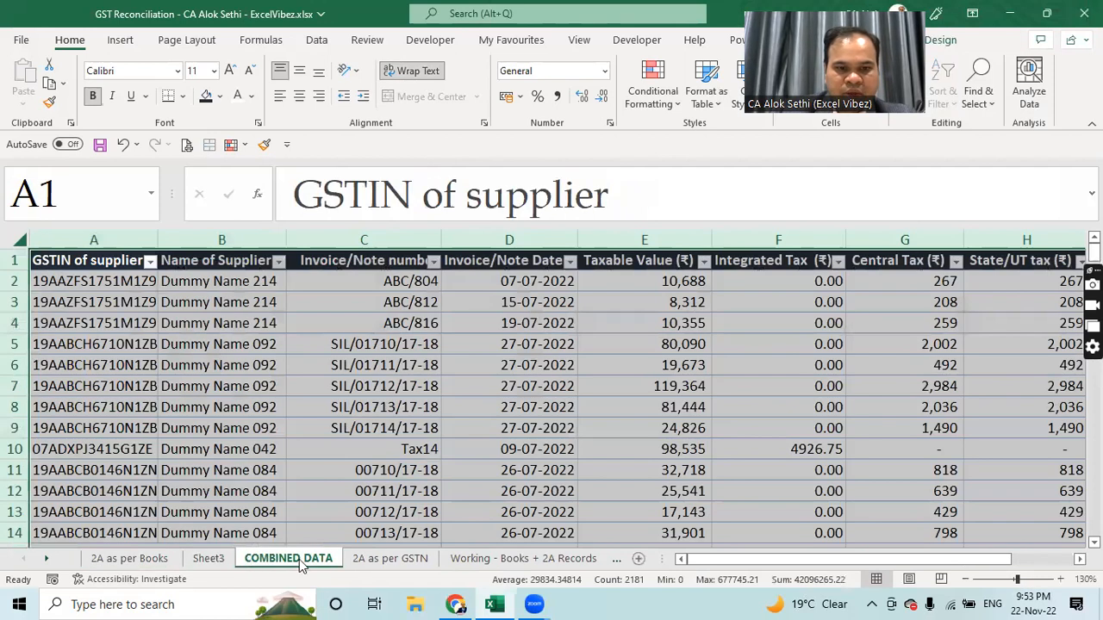
Step: On Sheet3, filter the pivot's GSTIN of supplier field to only the GSTIN belonging to Dummy Name 092
{"action": "left_click", "coordinate": [221, 556]}
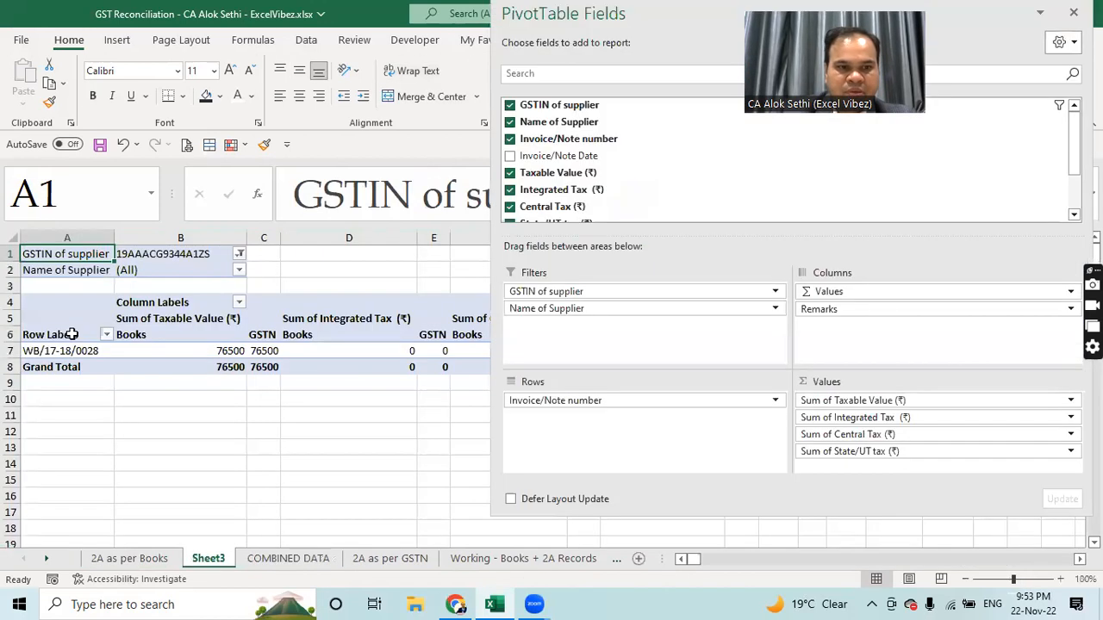
{"action": "left_click", "coordinate": [238, 254]}
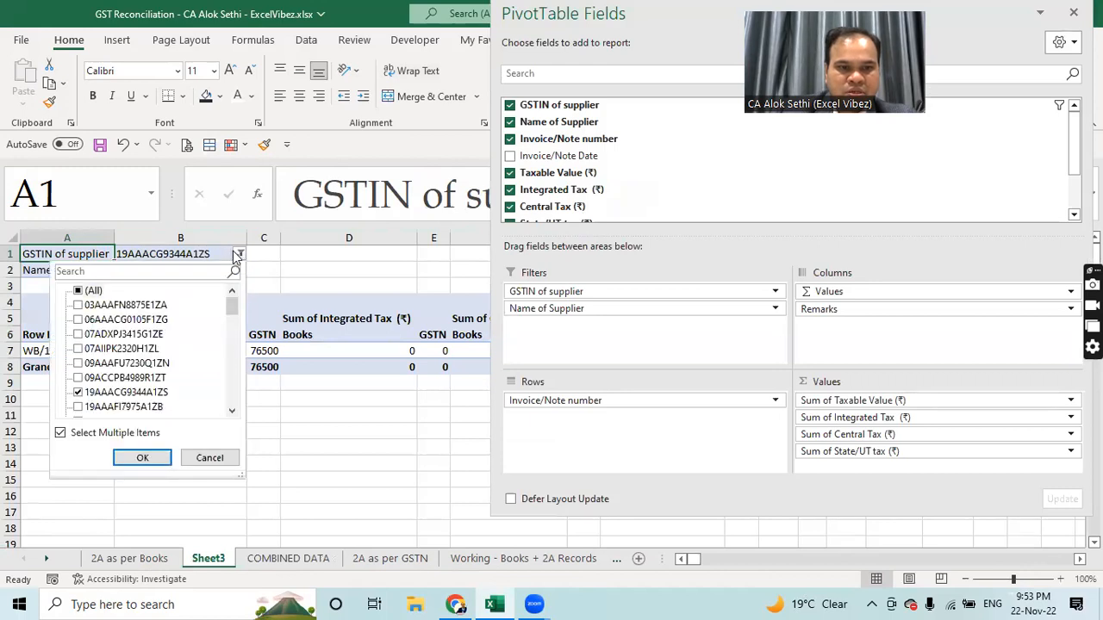
{"action": "left_click", "coordinate": [78, 393]}
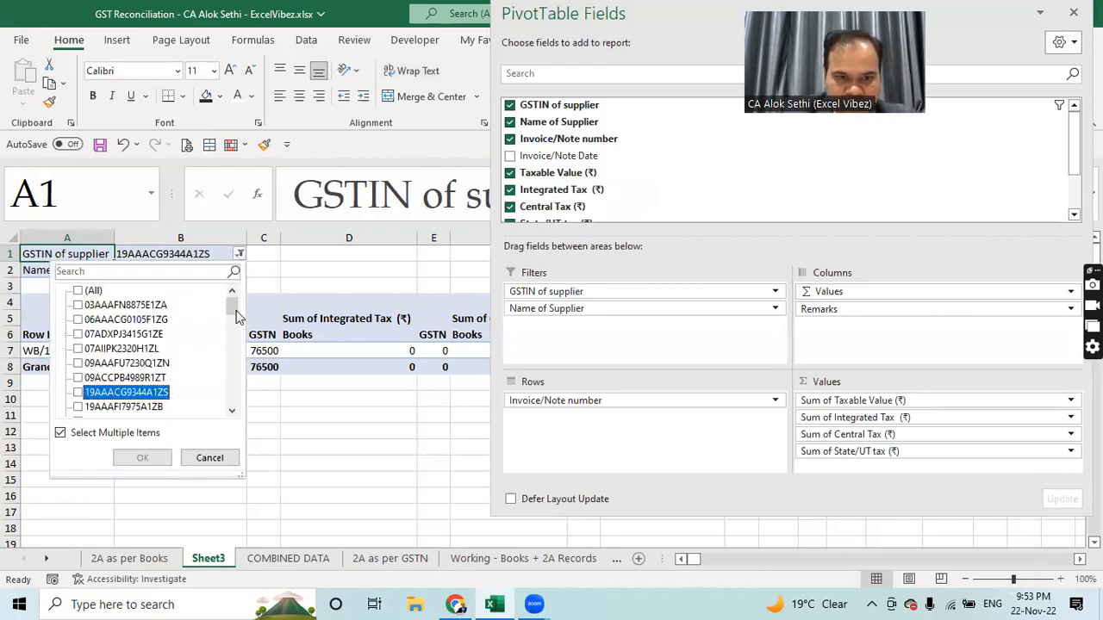
{"action": "scroll", "coordinate": [238, 317], "scroll_direction": "down", "scroll_amount": 2}
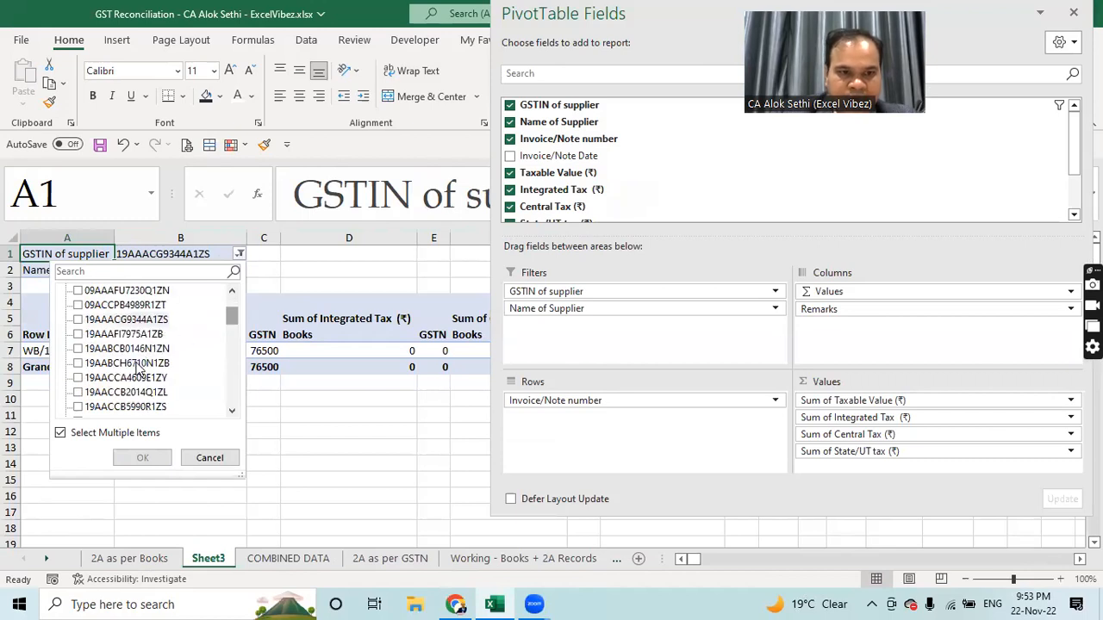
{"action": "left_click", "coordinate": [90, 365]}
{"action": "left_click", "coordinate": [141, 457]}
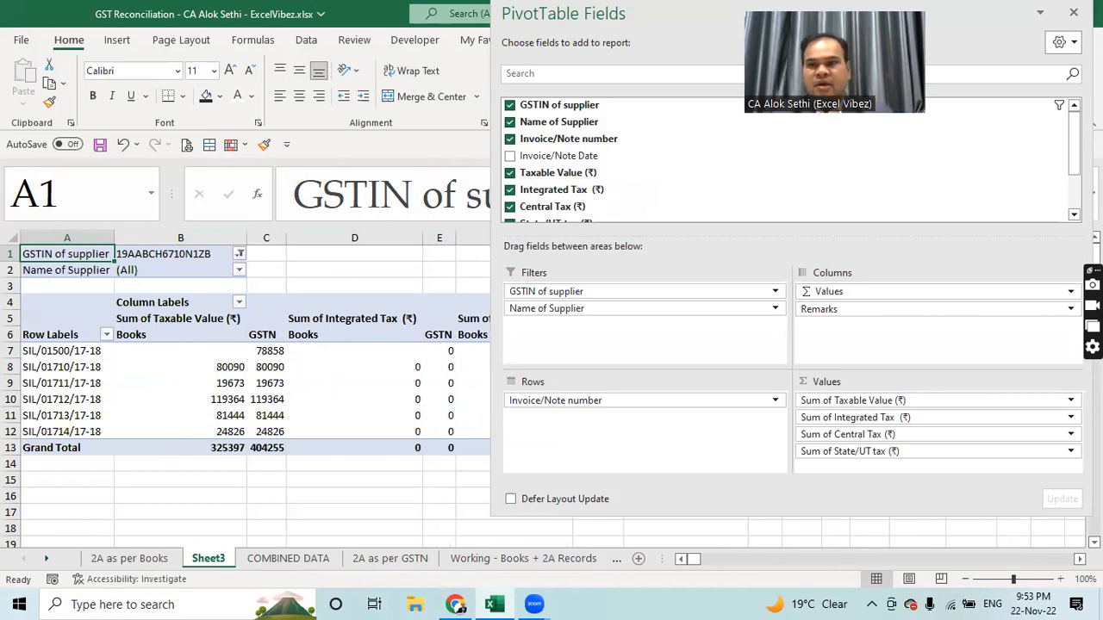
Step: Close the PivotTable field list and compare the Books and GSTN entries for invoice SIL/01500/17-18 across the taxable value and tax columns
{"action": "left_click", "coordinate": [1074, 12]}
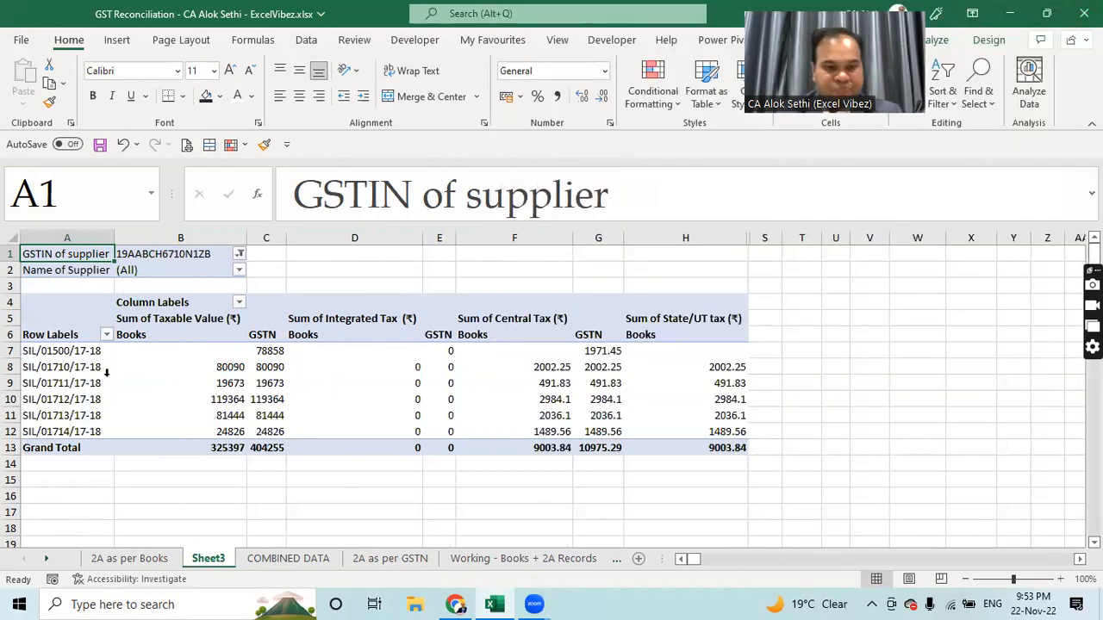
{"action": "scroll", "coordinate": [107, 372], "scroll_direction": "up", "scroll_amount": 2, "text": "ctrl"}
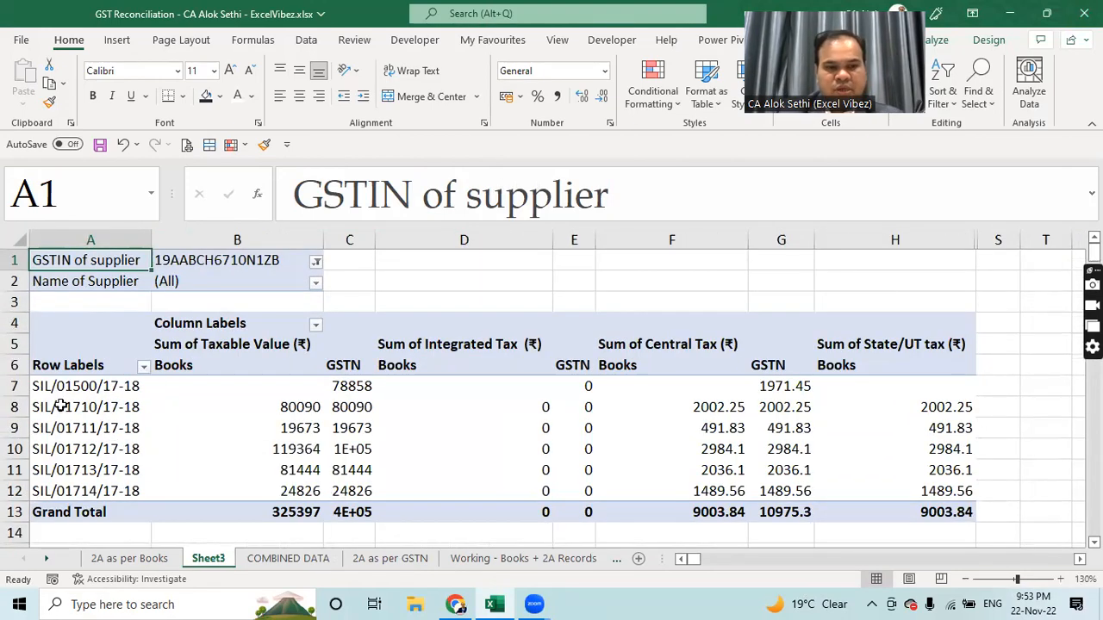
{"action": "left_click", "coordinate": [199, 387]}
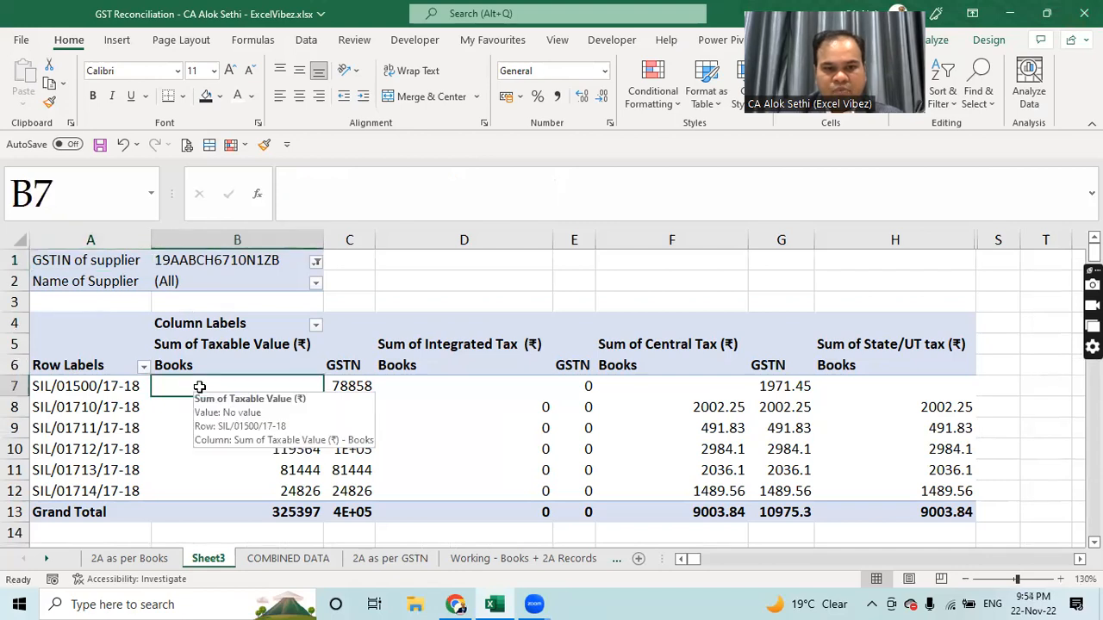
{"action": "left_click", "coordinate": [500, 387]}
{"action": "left_click", "coordinate": [627, 387]}
{"action": "left_click", "coordinate": [862, 387]}
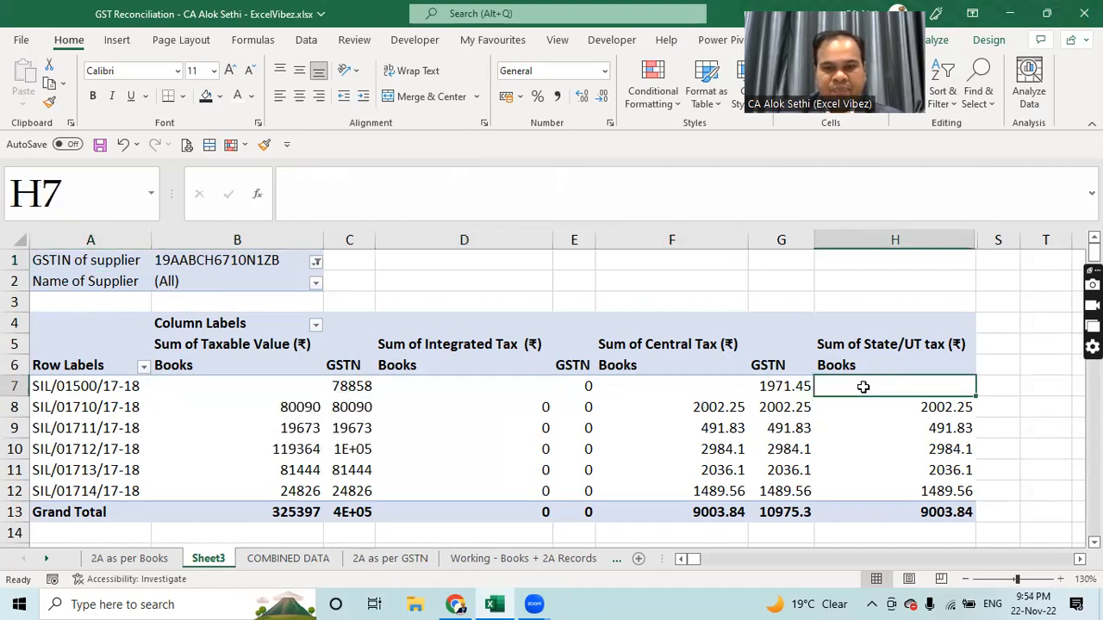
{"action": "left_click", "coordinate": [370, 386]}
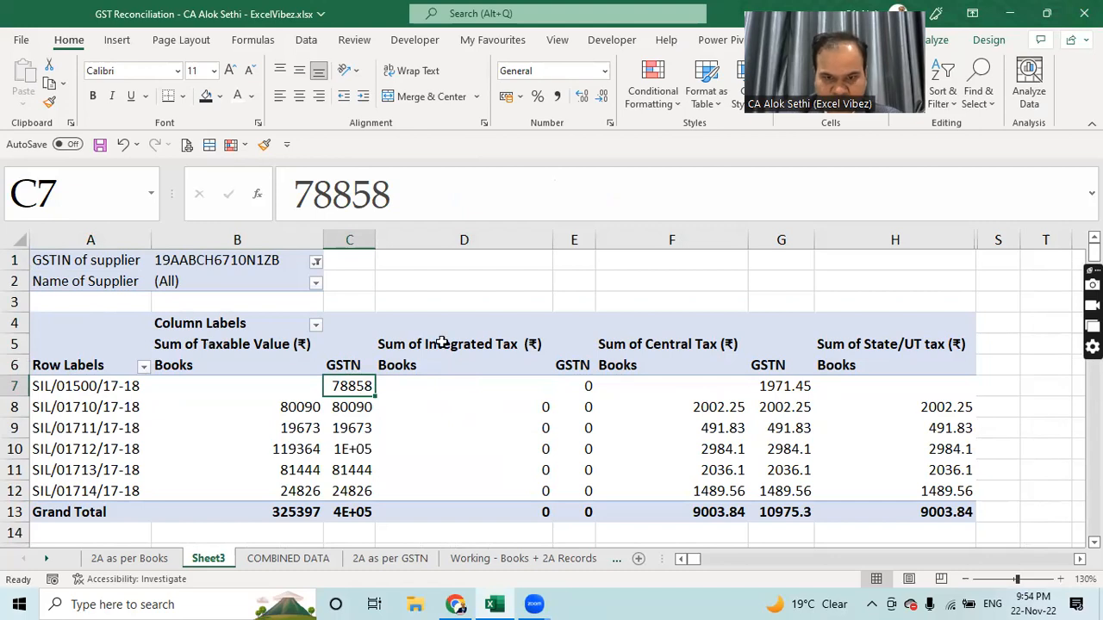
{"action": "left_click", "coordinate": [791, 389]}
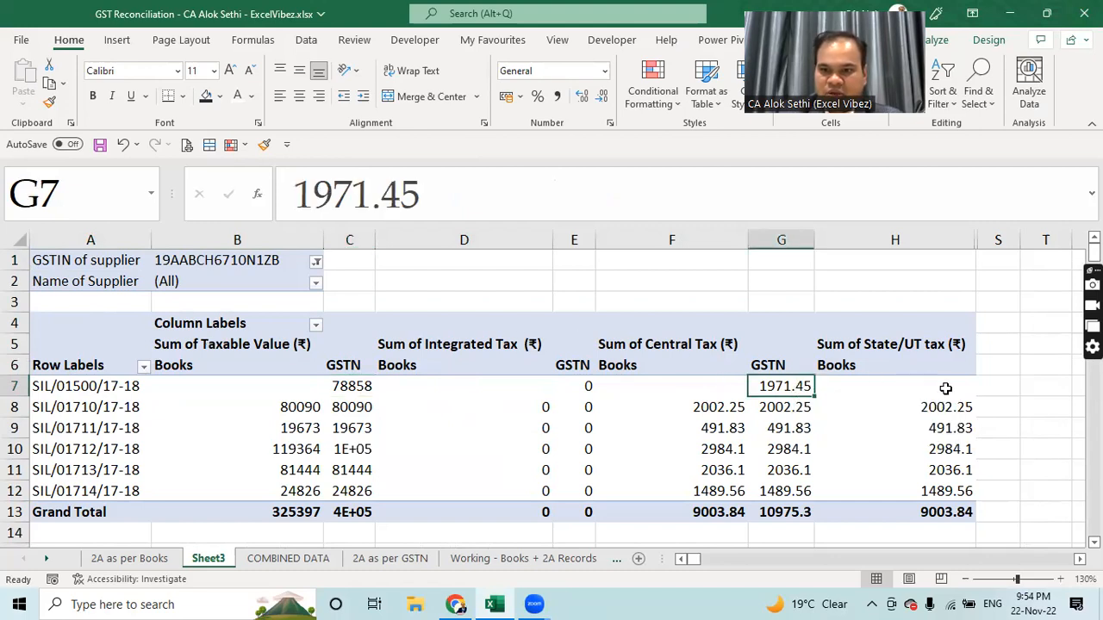
{"action": "left_click", "coordinate": [949, 388]}
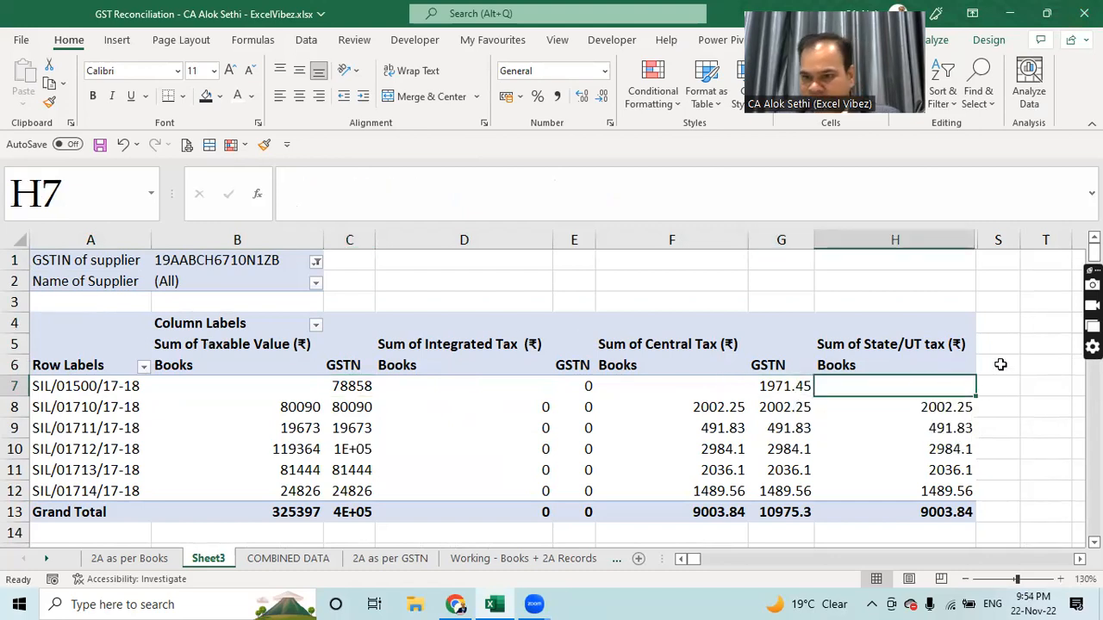
Step: Unhide the columns between H and S to the right of the Books values under Sum of State/UT tax
{"action": "left_click", "coordinate": [988, 344]}
{"action": "left_click_drag", "start_coordinate": [965, 239], "coordinate": [1009, 247]}
{"action": "right_click", "coordinate": [1009, 246]}
{"action": "left_click", "coordinate": [905, 541]}
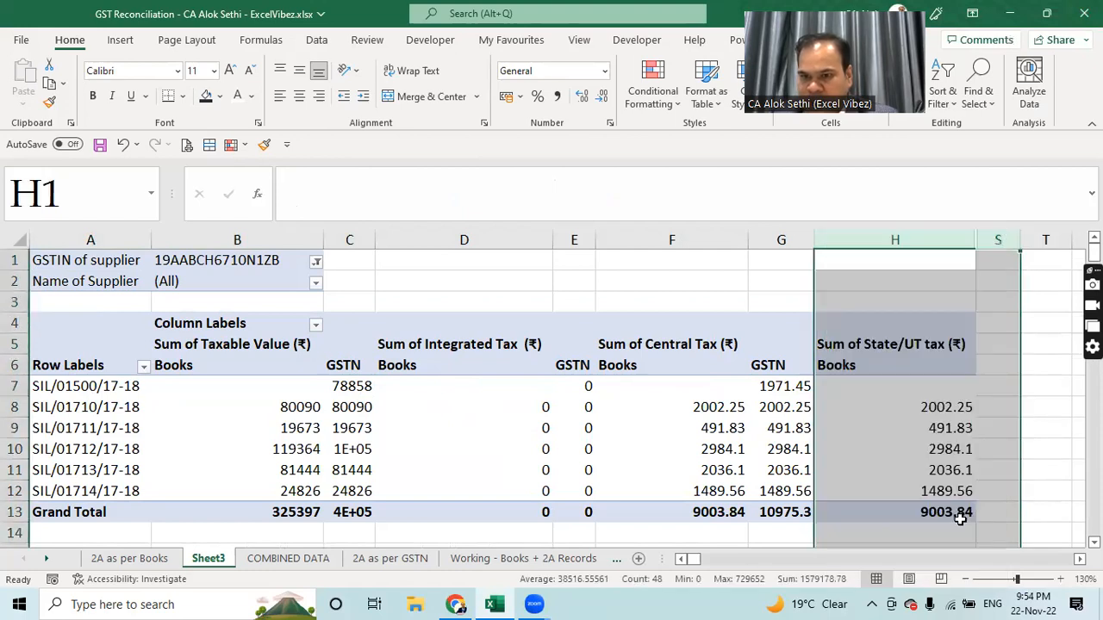
{"action": "left_click", "coordinate": [1009, 365]}
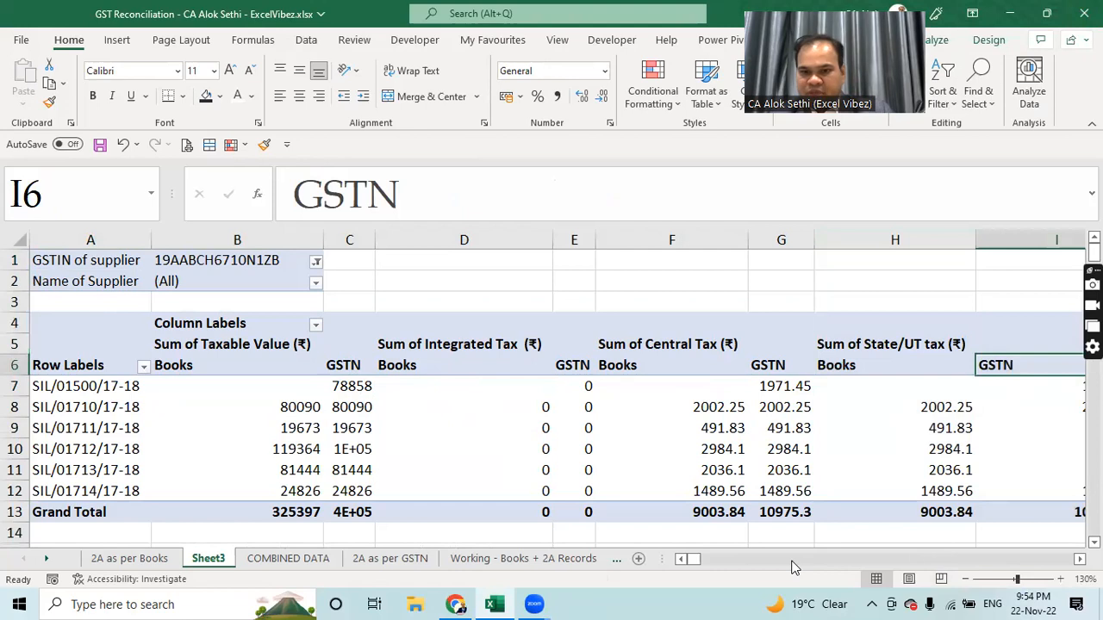
Step: Narrow column I, which holds the GSTN values under Sum of State/UT tax
{"action": "scroll", "coordinate": [879, 345], "scroll_direction": "right", "scroll_amount": 2}
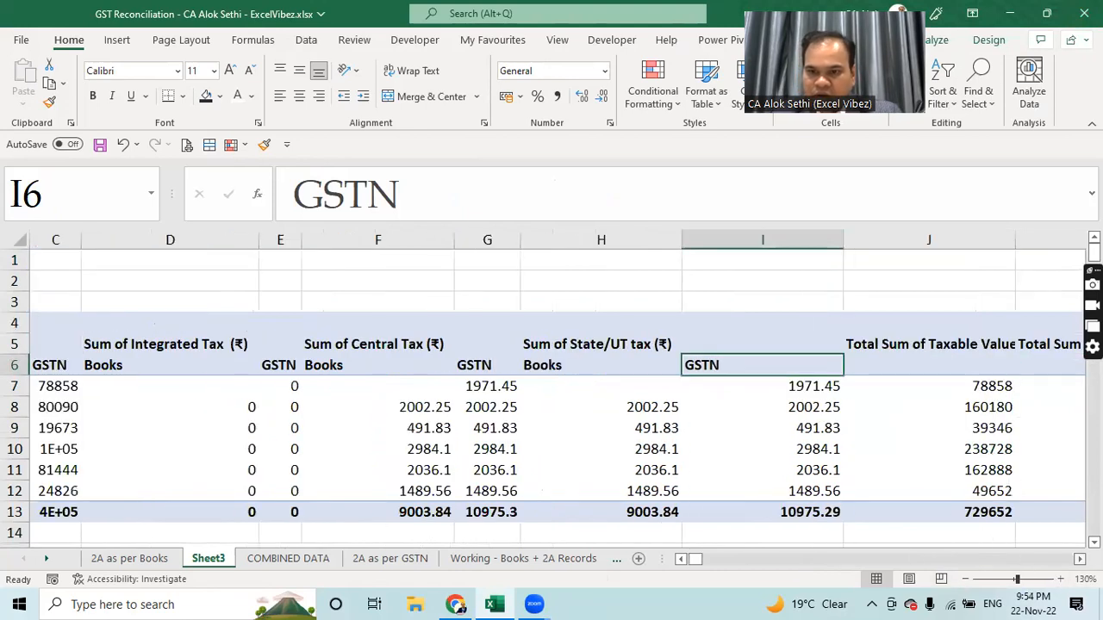
{"action": "left_click", "coordinate": [796, 355]}
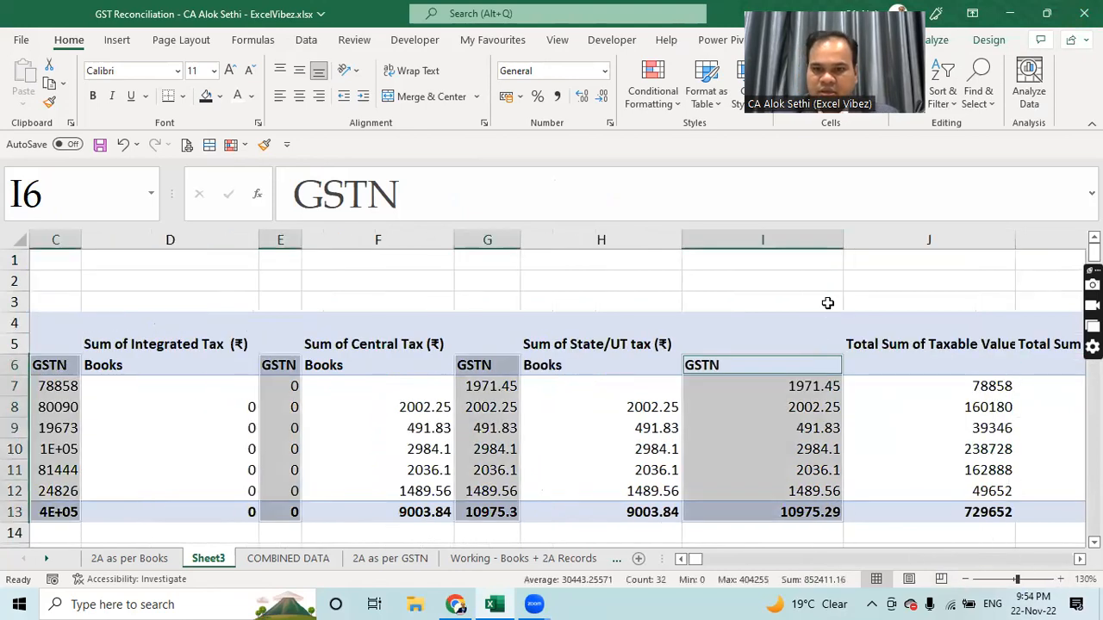
{"action": "left_click_drag", "start_coordinate": [837, 238], "coordinate": [759, 255]}
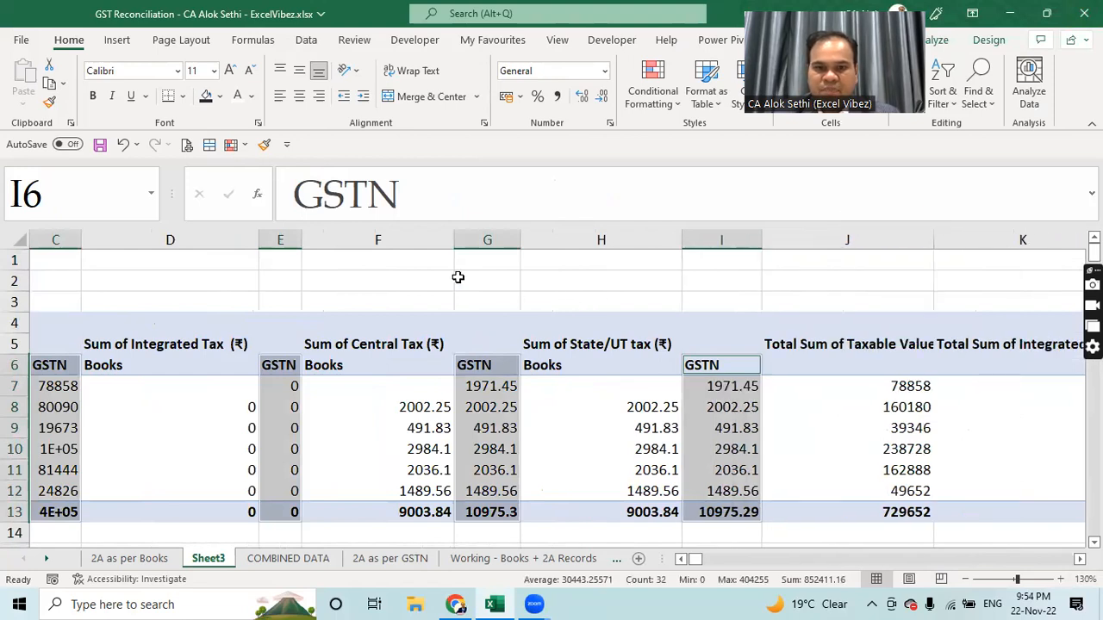
Step: Narrow column D under Sum of Integrated Tax and hide columns J through Z beside the State/UT tax values
{"action": "left_click", "coordinate": [214, 409]}
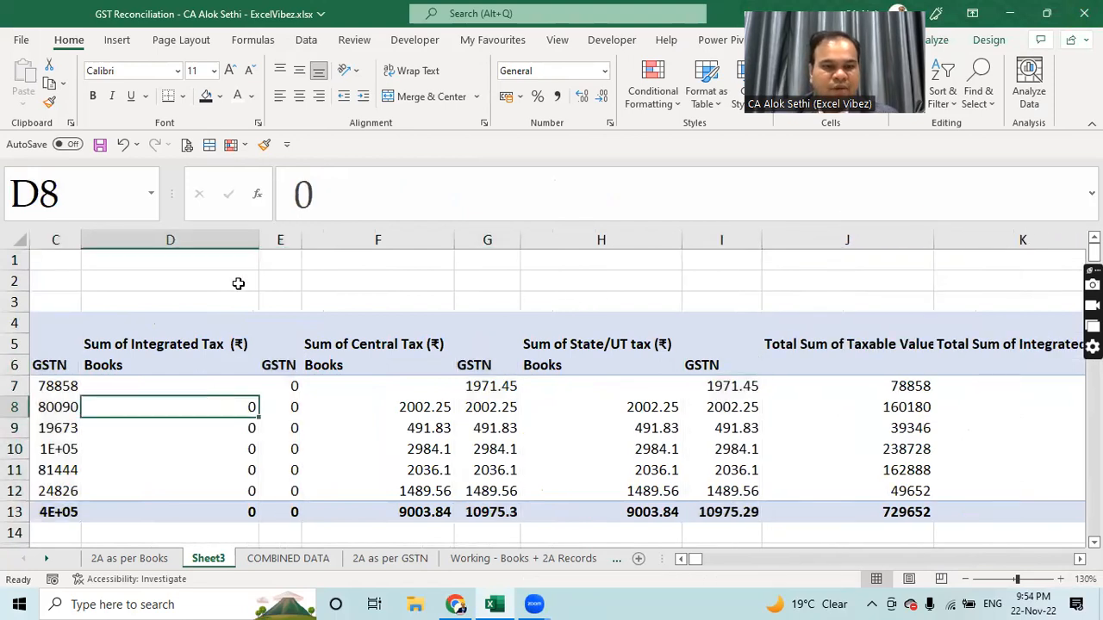
{"action": "left_click_drag", "start_coordinate": [256, 241], "coordinate": [227, 245]}
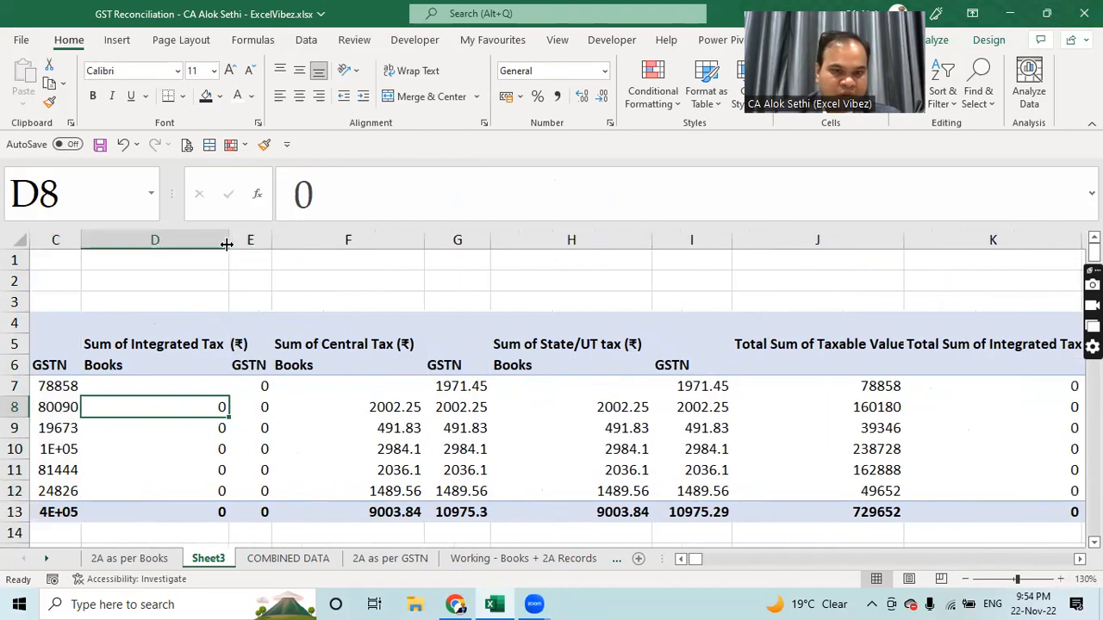
{"action": "left_click_drag", "start_coordinate": [776, 238], "coordinate": [488, 231]}
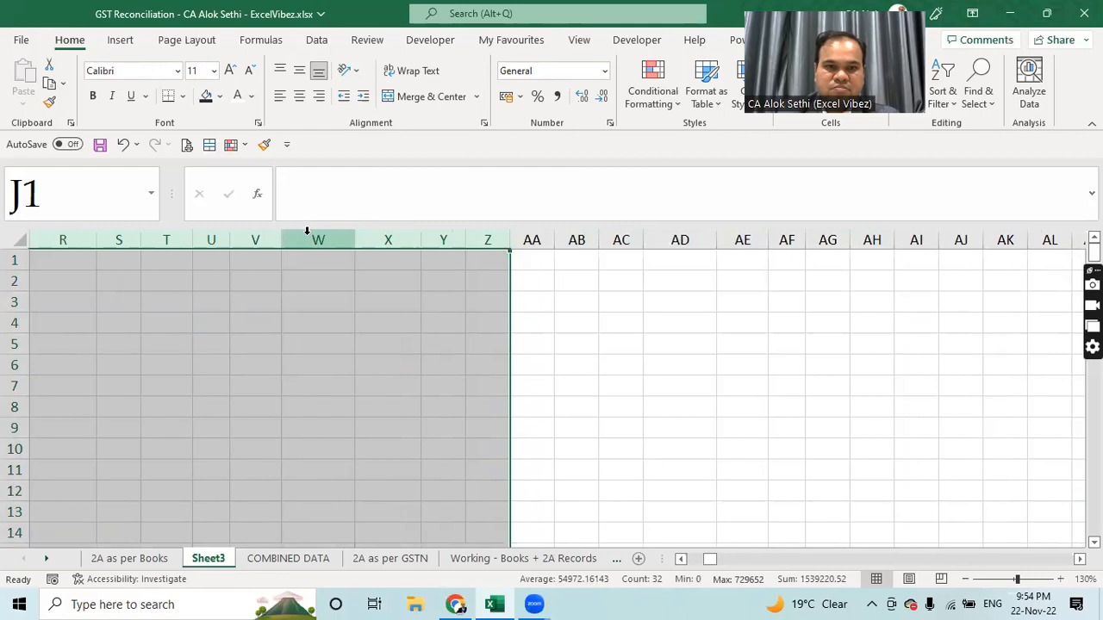
{"action": "right_click", "coordinate": [313, 240]}
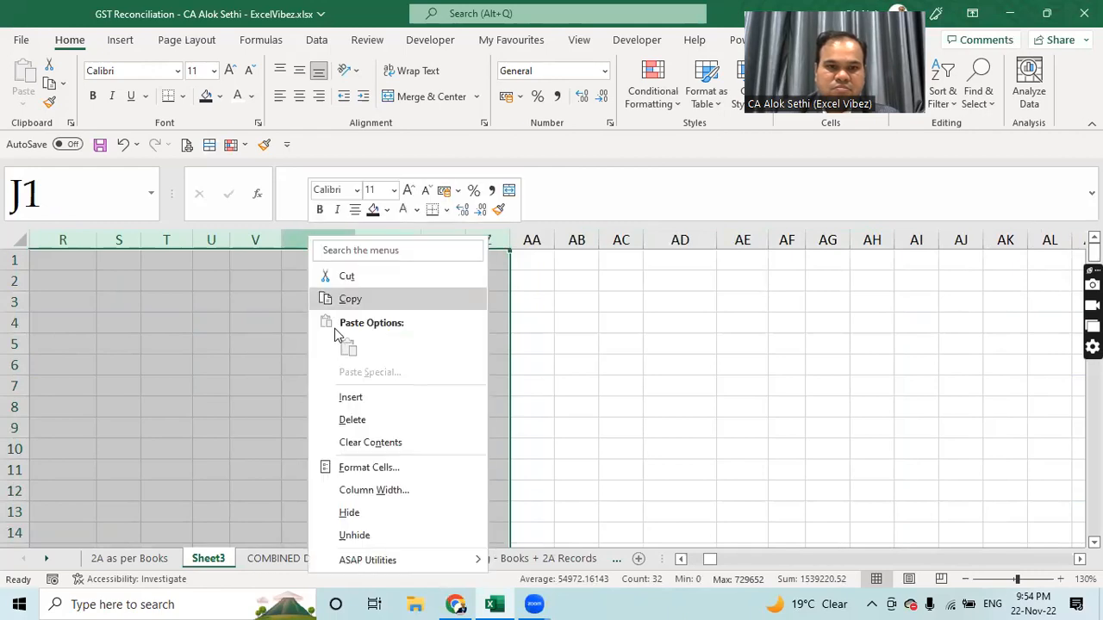
{"action": "left_click", "coordinate": [353, 512]}
{"action": "left_click", "coordinate": [573, 449]}
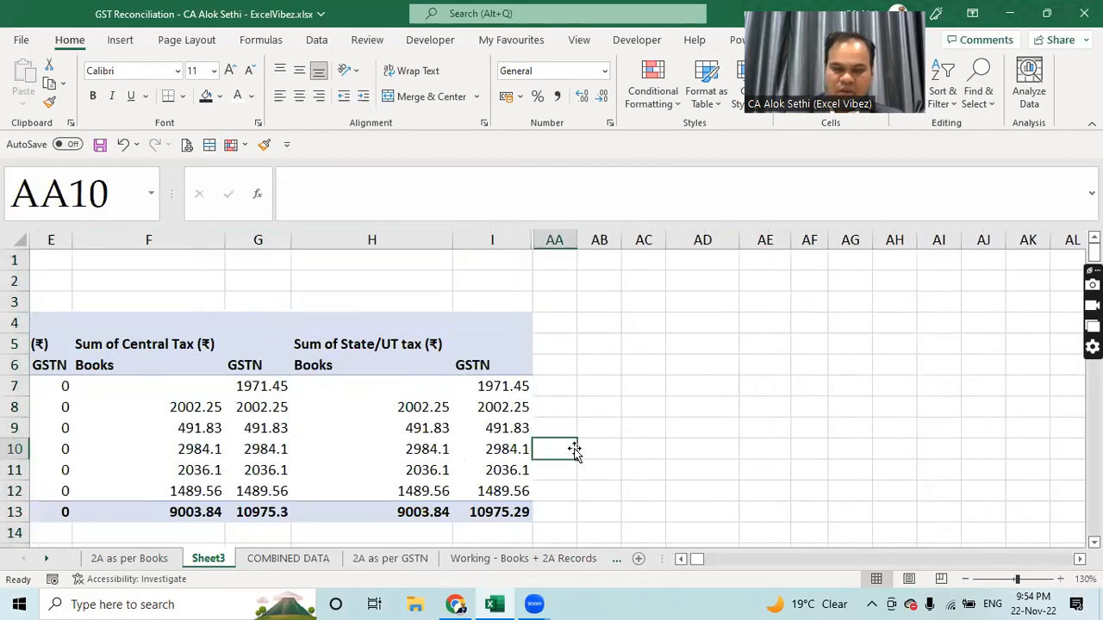
Step: Narrow columns B and D, which hold the Books values for taxable value and integrated tax
{"action": "key", "text": "Left"}
{"action": "key", "text": "Left"}
{"action": "key", "text": "Left"}
{"action": "key", "text": "Left"}
{"action": "key", "text": "Left"}
{"action": "key", "text": "Left"}
{"action": "key", "text": "Left"}
{"action": "key", "text": "Left"}
{"action": "key", "text": "Left"}
{"action": "key", "text": "Left"}
{"action": "key", "text": "Left"}
{"action": "key", "text": "Left"}
{"action": "key", "text": "Left"}
{"action": "key", "text": "Left"}
{"action": "key", "text": "Left"}
{"action": "key", "text": "Left"}
{"action": "key", "text": "Left"}
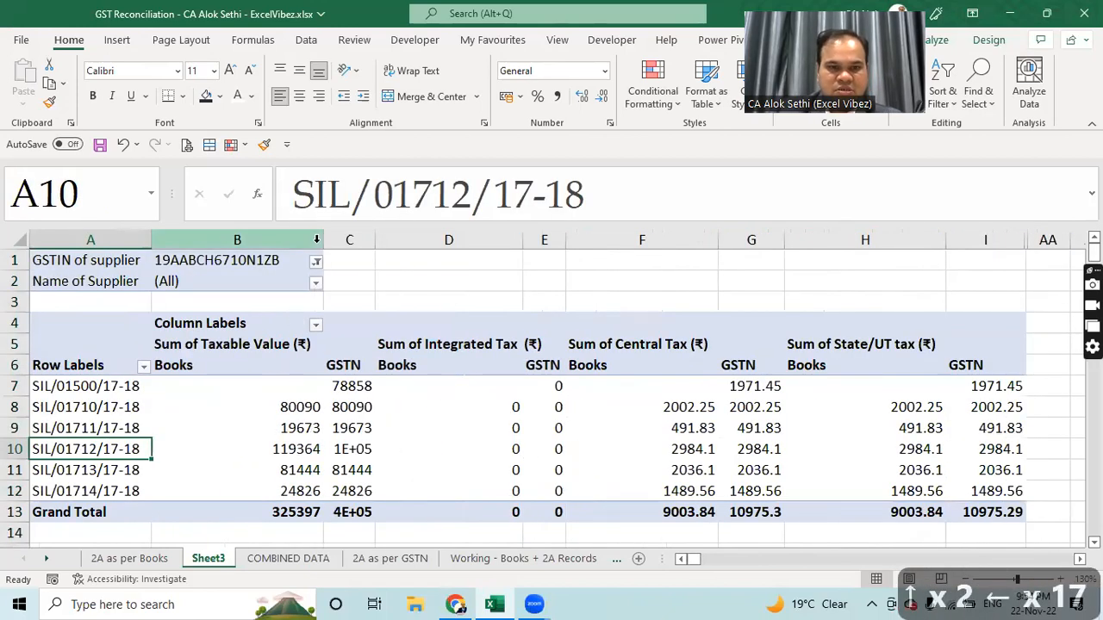
{"action": "left_click_drag", "start_coordinate": [320, 239], "coordinate": [293, 240]}
{"action": "left_click_drag", "start_coordinate": [486, 233], "coordinate": [443, 239]}
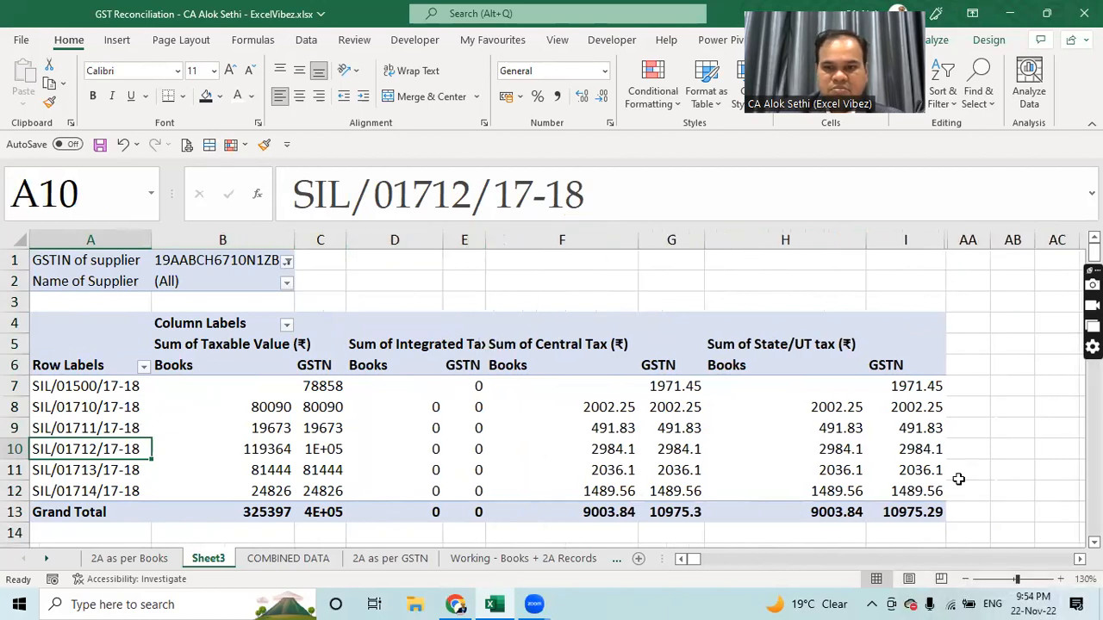
{"action": "left_click", "coordinate": [976, 382]}
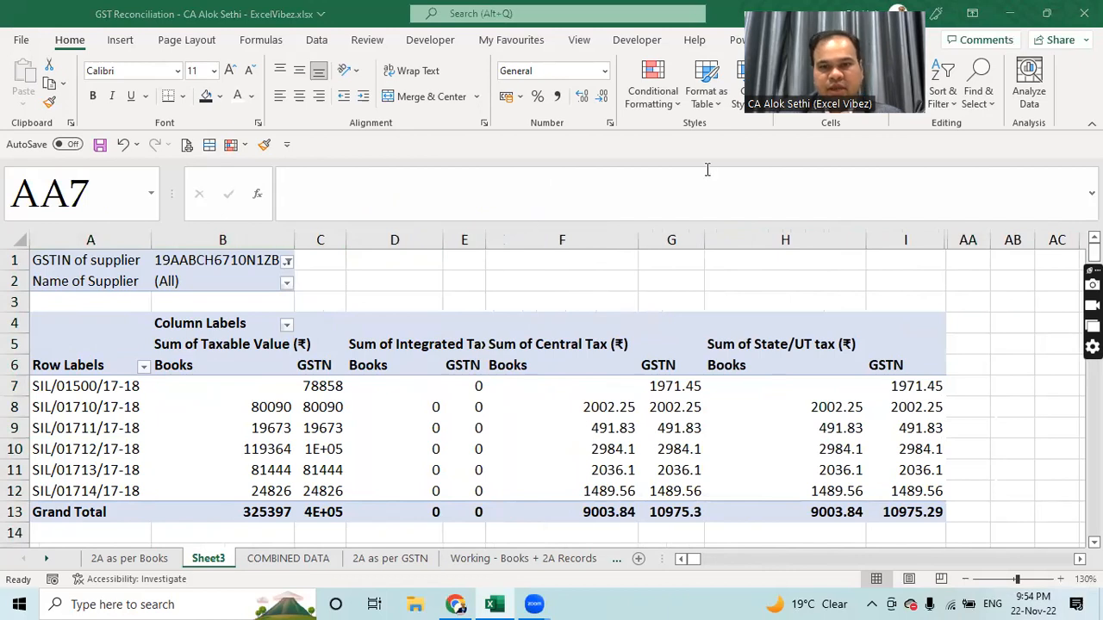
{"action": "left_click", "coordinate": [973, 382]}
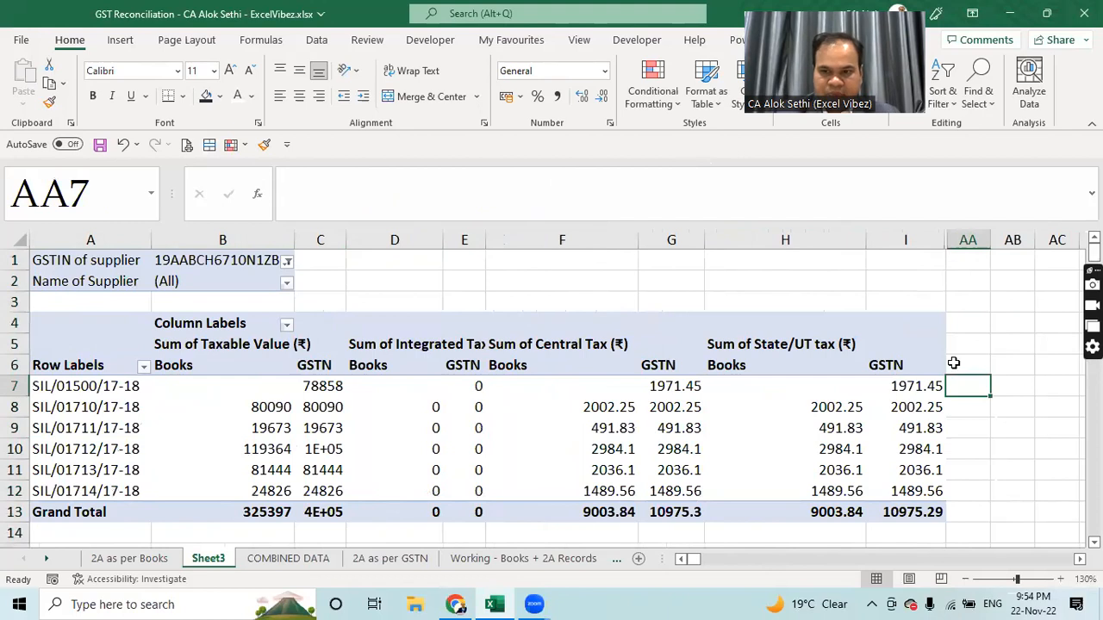
{"action": "left_click", "coordinate": [966, 363]}
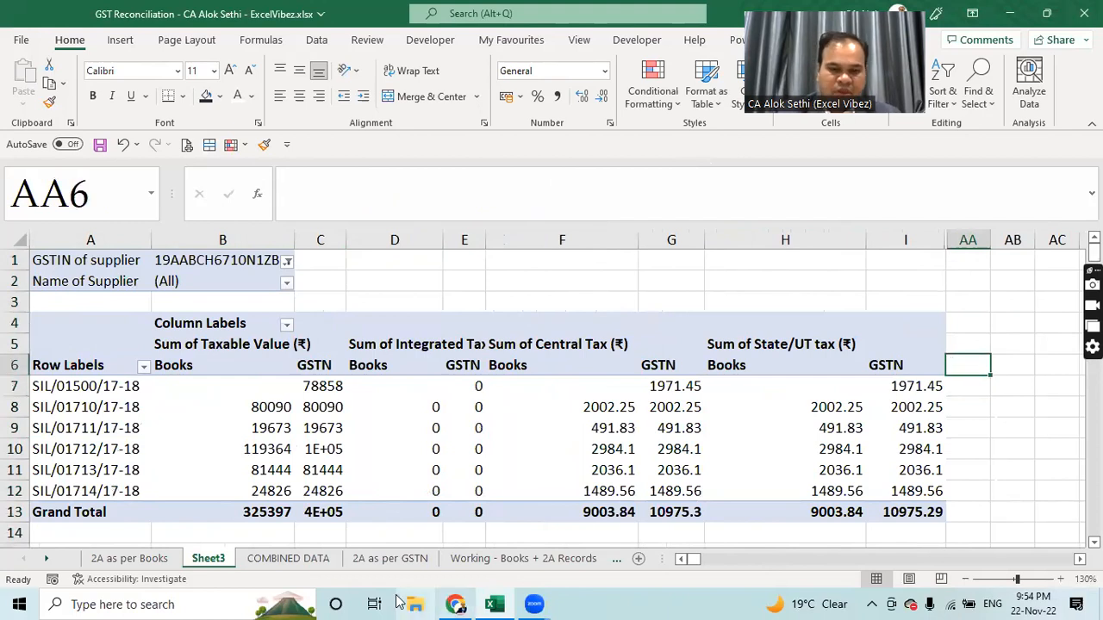
{"action": "left_click", "coordinate": [441, 563]}
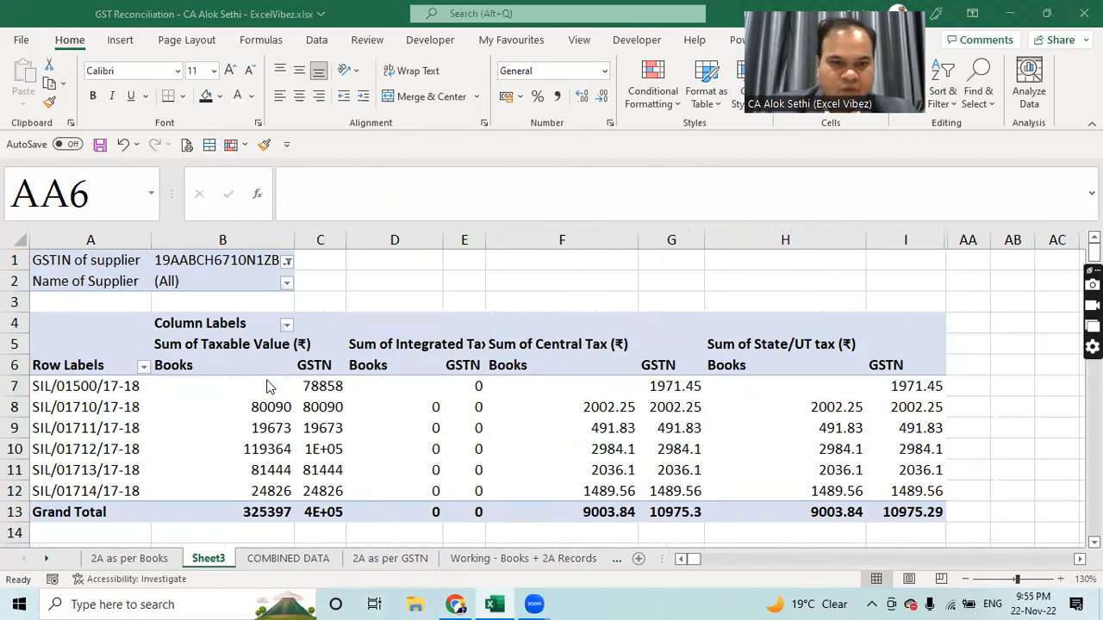
Step: Fill the whole pivot row of invoice SIL/01500/17-18 with dark gold
{"action": "left_click", "coordinate": [38, 387]}
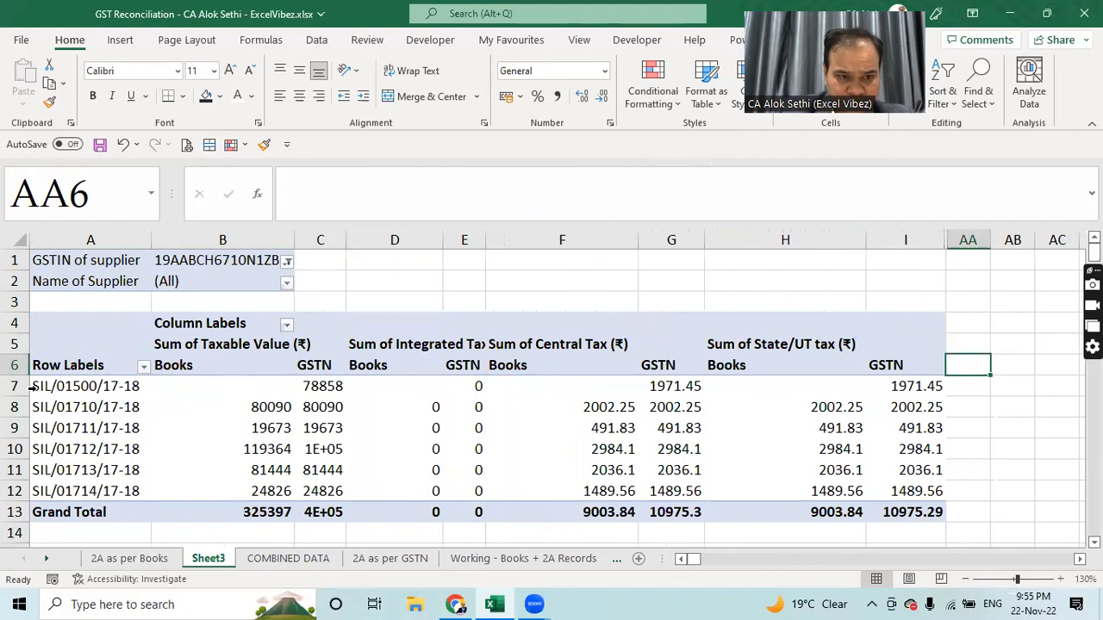
{"action": "left_click", "coordinate": [38, 386]}
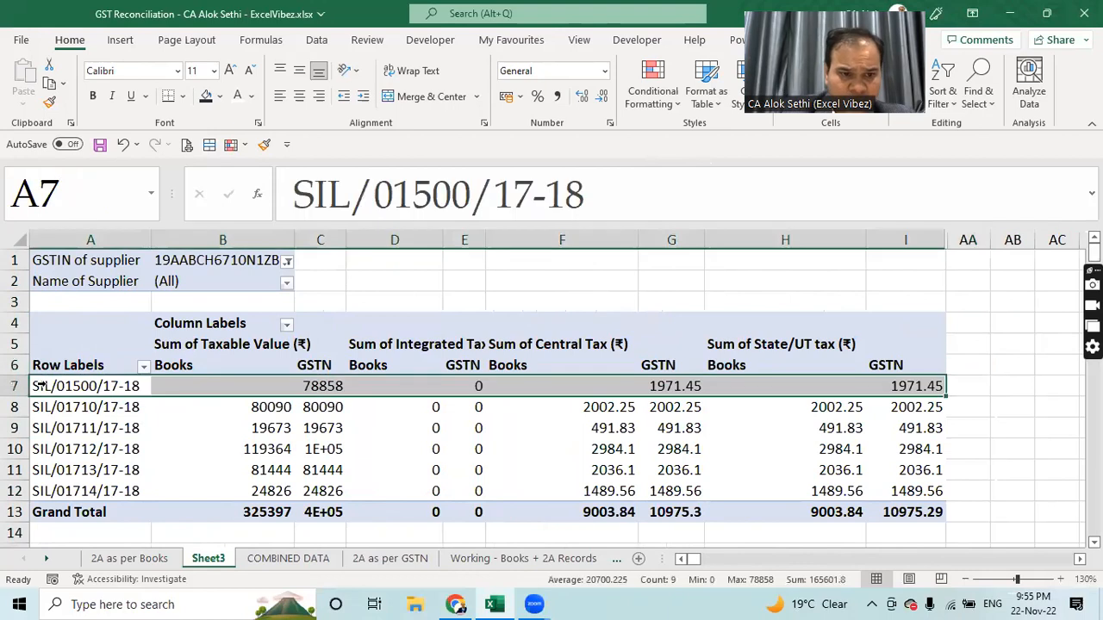
{"action": "left_click", "coordinate": [221, 96]}
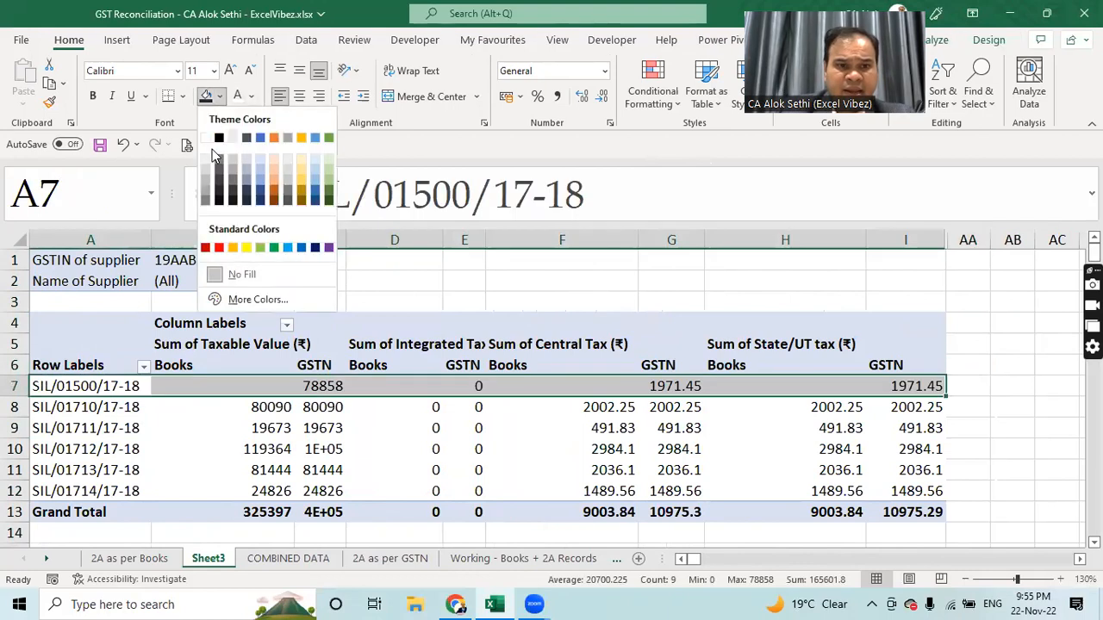
{"action": "left_click", "coordinate": [300, 196]}
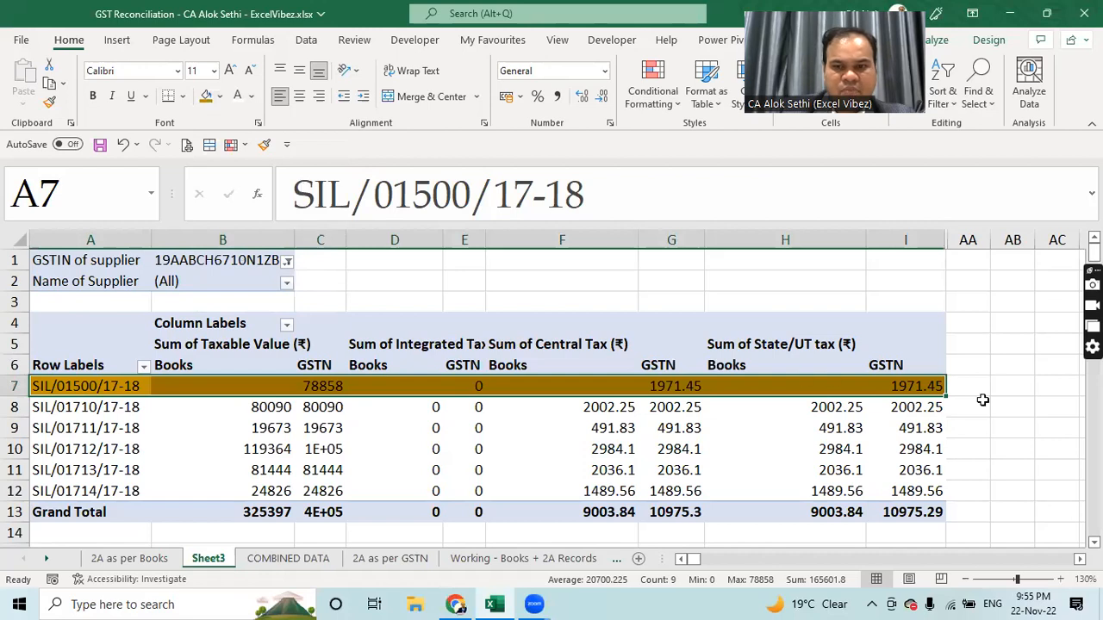
Step: Start a colour legend by filling AA1 with the same dark gold and entering NOT IN BOOKS in AB1
{"action": "left_click", "coordinate": [982, 267]}
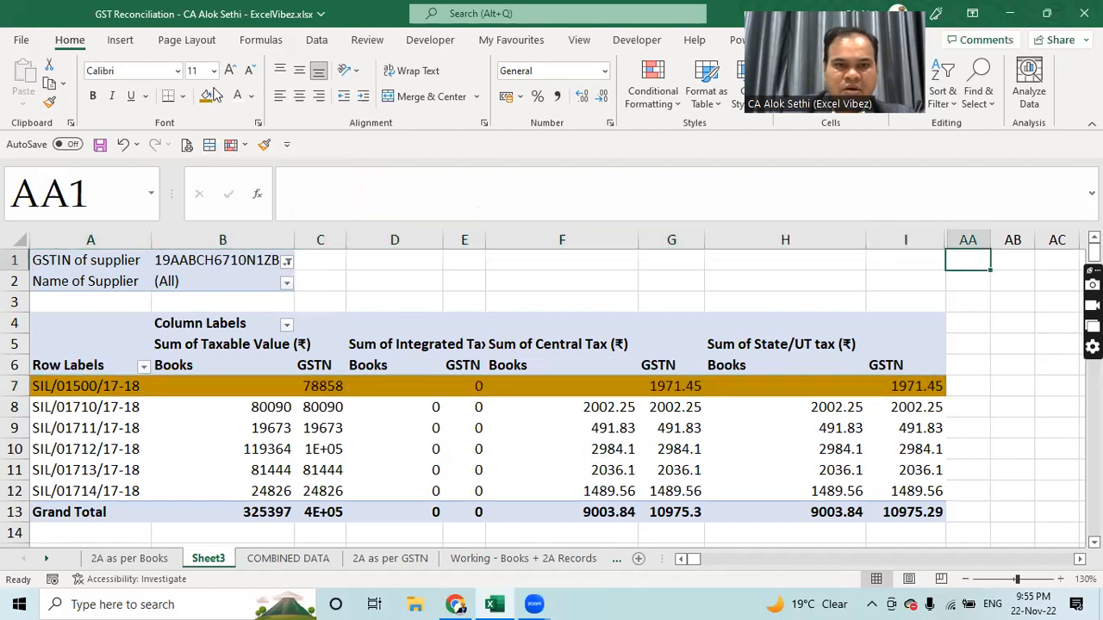
{"action": "key", "text": "F4"}
{"action": "left_click", "coordinate": [1012, 264]}
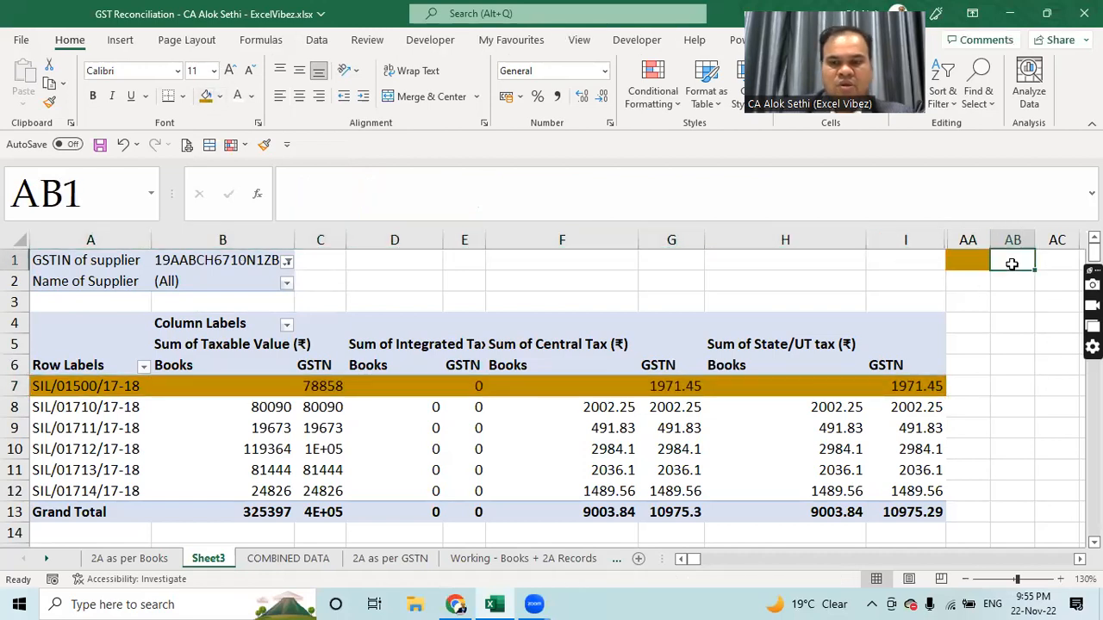
{"action": "type", "text": "NOT IN BO"}
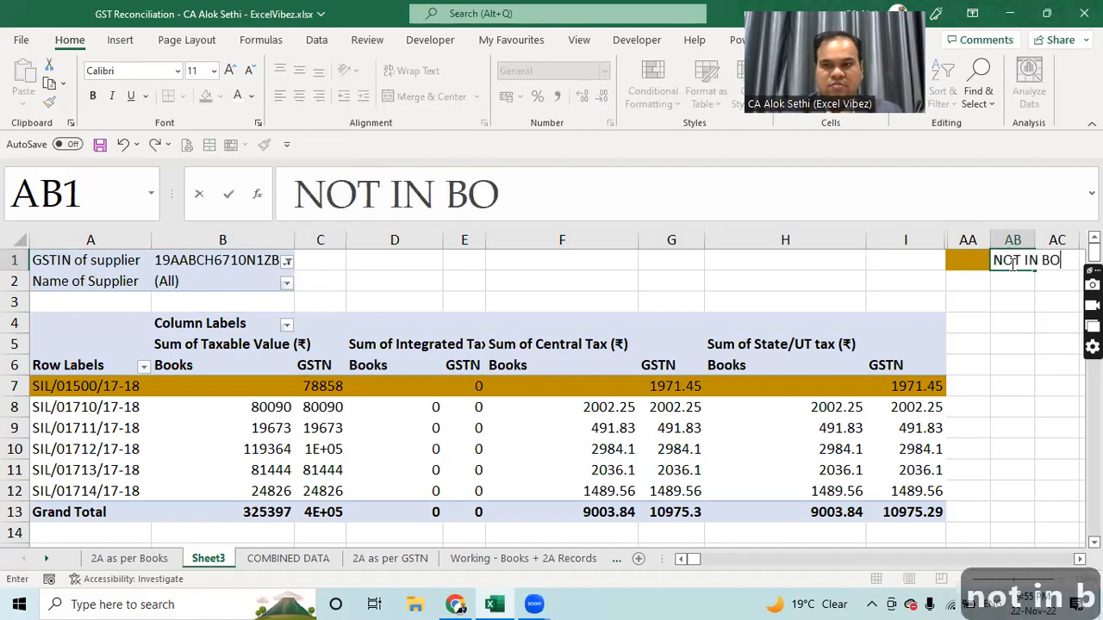
{"action": "type", "text": "OKS"}
{"action": "key", "text": "Return"}
Step: Fill the NOT IN BOOKS label with dark gold, make it bold, fit column AB to it and narrow column AA
{"action": "left_click", "coordinate": [1012, 264]}
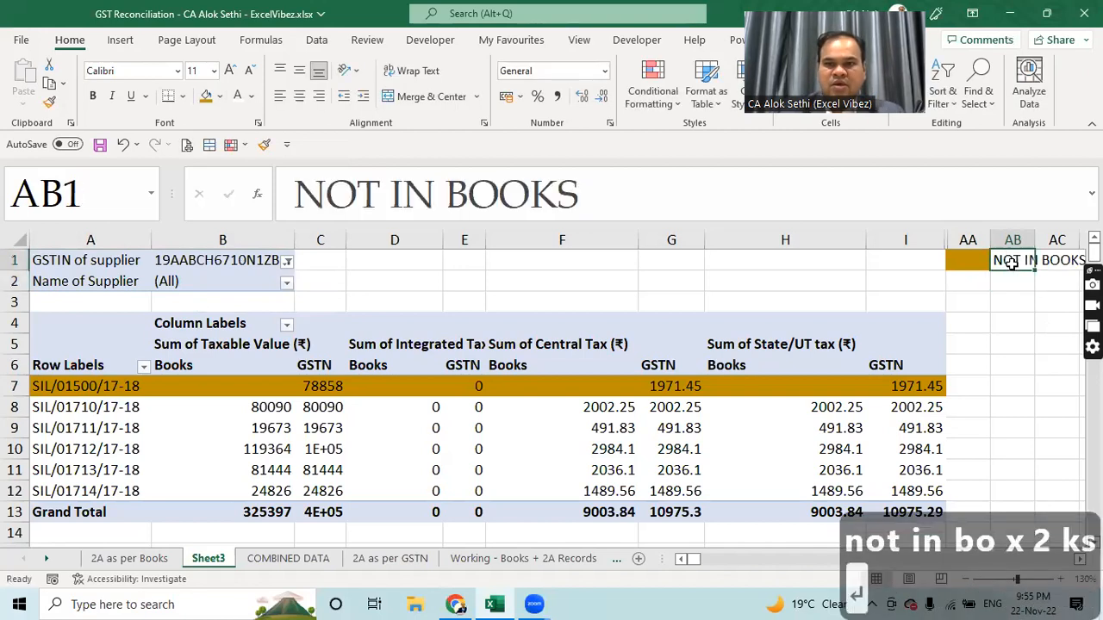
{"action": "left_click", "coordinate": [205, 97]}
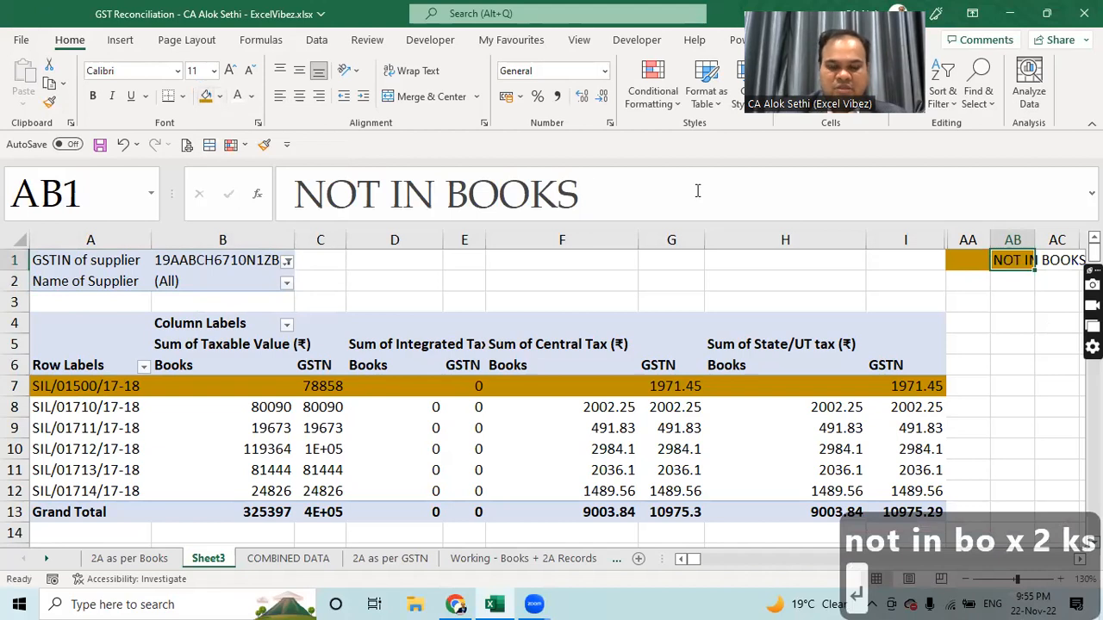
{"action": "key", "text": "ctrl+b"}
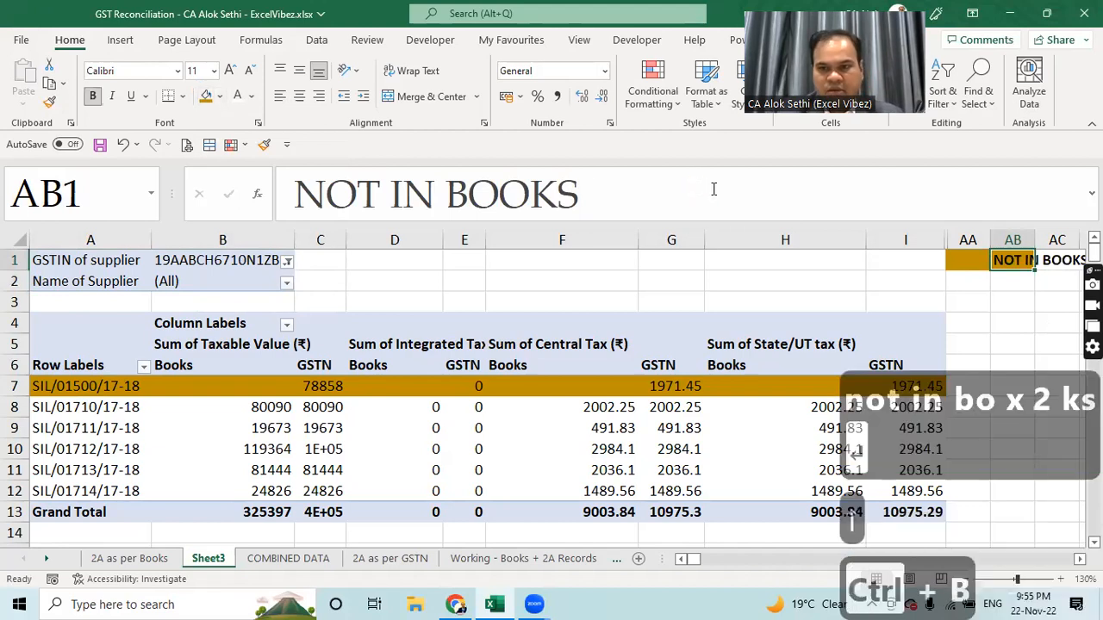
{"action": "double_click", "coordinate": [1034, 240]}
{"action": "left_click_drag", "start_coordinate": [997, 238], "coordinate": [969, 239]}
{"action": "left_click", "coordinate": [1002, 281]}
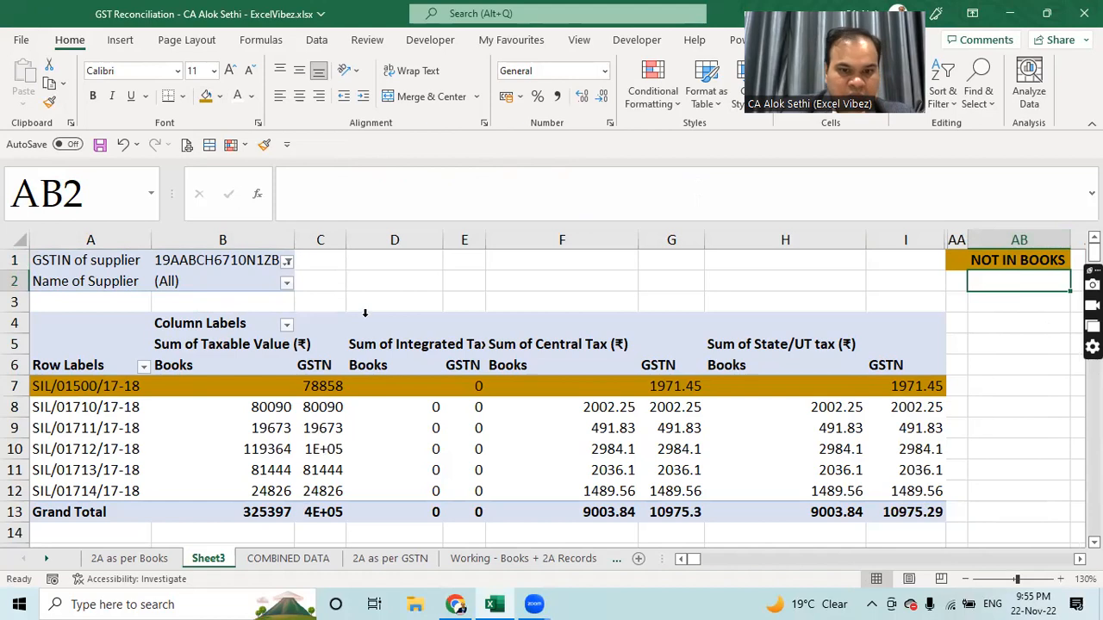
Step: Widen column C to show the full GSTN taxable values and compare them with the Books values invoice by invoice
{"action": "left_click_drag", "start_coordinate": [345, 239], "coordinate": [354, 239]}
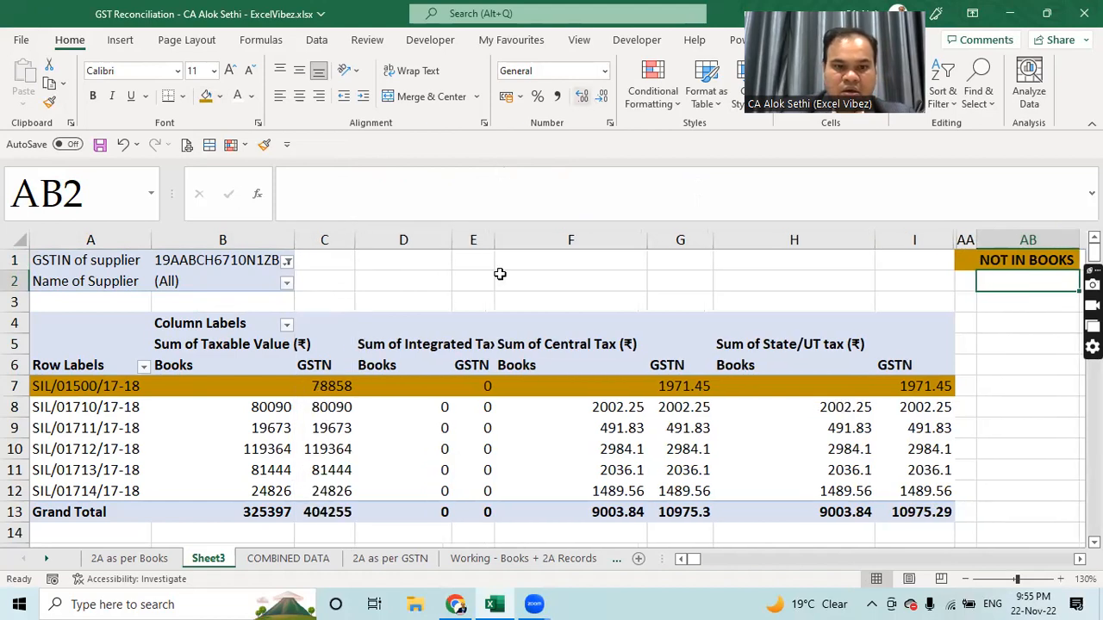
{"action": "left_click_drag", "start_coordinate": [259, 407], "coordinate": [276, 450]}
{"action": "left_click", "coordinate": [336, 406]}
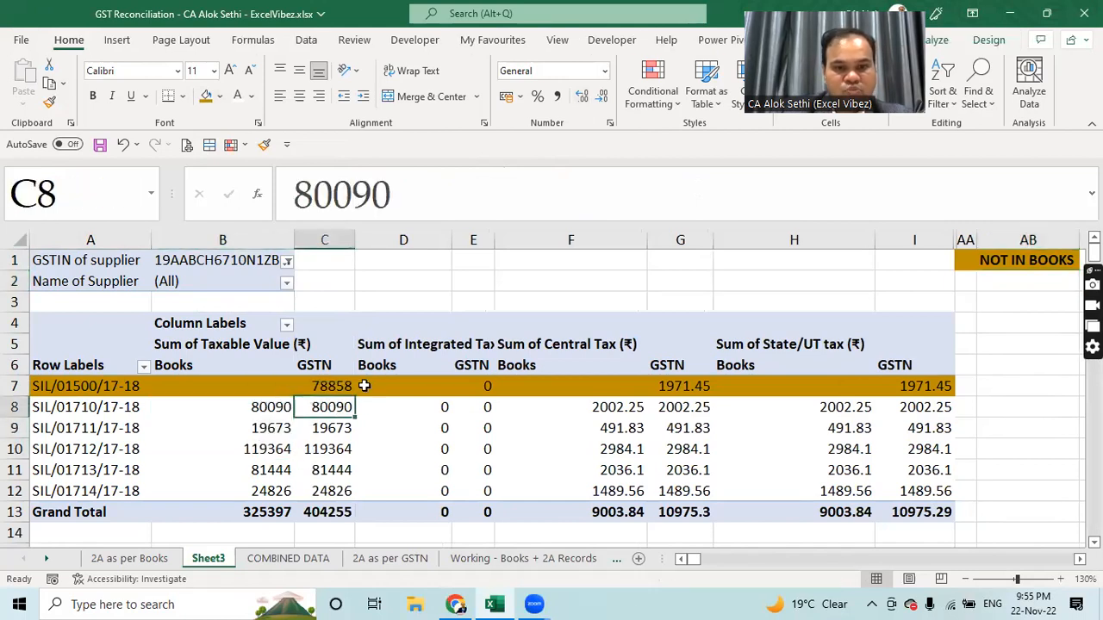
{"action": "left_click", "coordinate": [241, 415]}
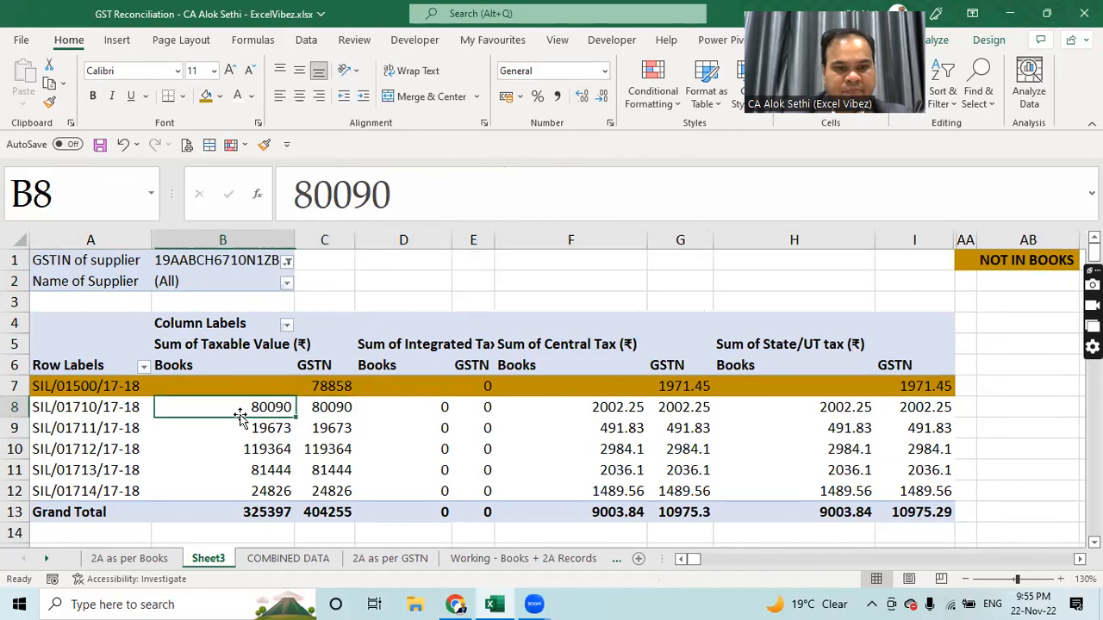
{"action": "key", "text": "Right"}
{"action": "key", "text": "Left"}
{"action": "key", "text": "Down"}
{"action": "key", "text": "Right"}
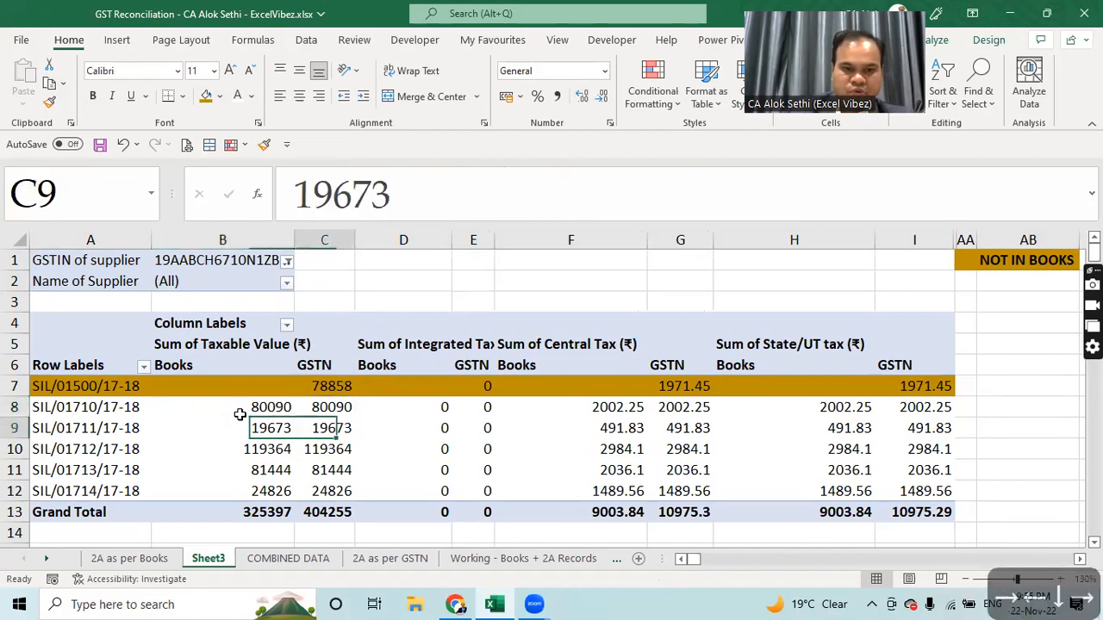
{"action": "key", "text": "Down"}
{"action": "key", "text": "Down"}
{"action": "key", "text": "Left"}
{"action": "key", "text": "Down"}
{"action": "key", "text": "Down"}
{"action": "key", "text": "Down"}
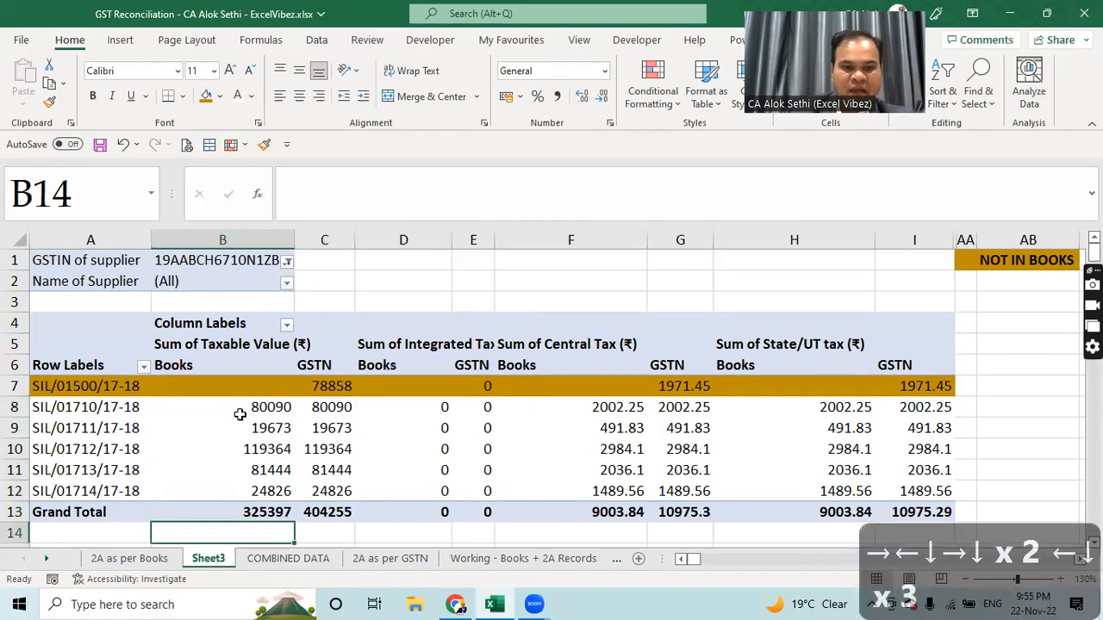
Step: In C14, subtract the Books grand total from the GSTN grand total of taxable value and make the result bold
{"action": "key", "text": "Right"}
{"action": "type", "text": "+"}
{"action": "key", "text": "Up"}
{"action": "type", "text": "-"}
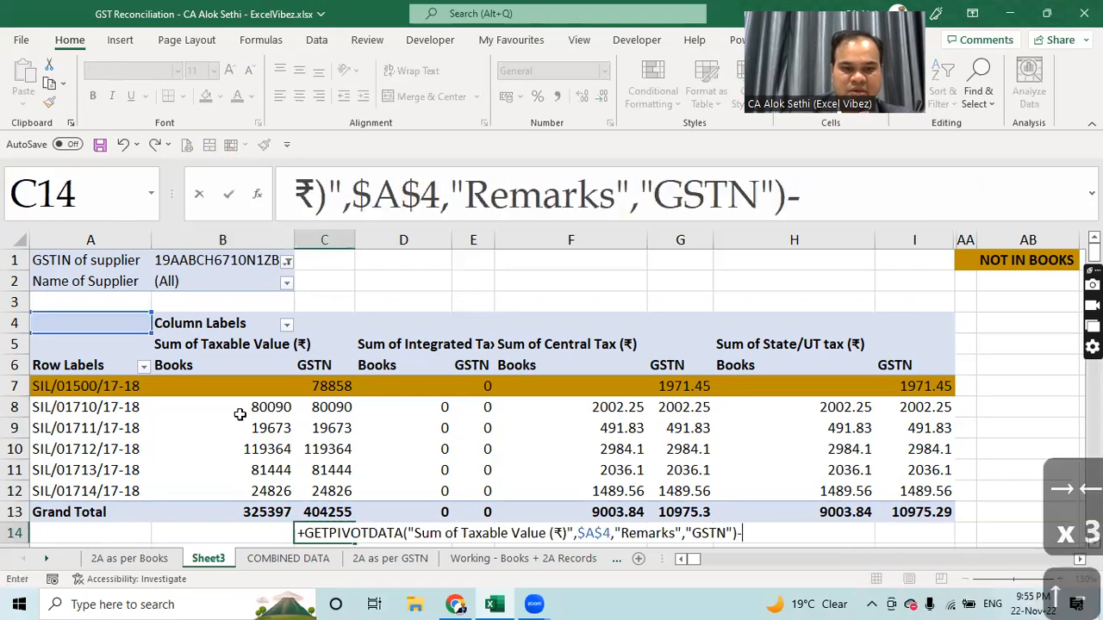
{"action": "key", "text": "Up"}
{"action": "key", "text": "Left"}
{"action": "key", "text": "Return"}
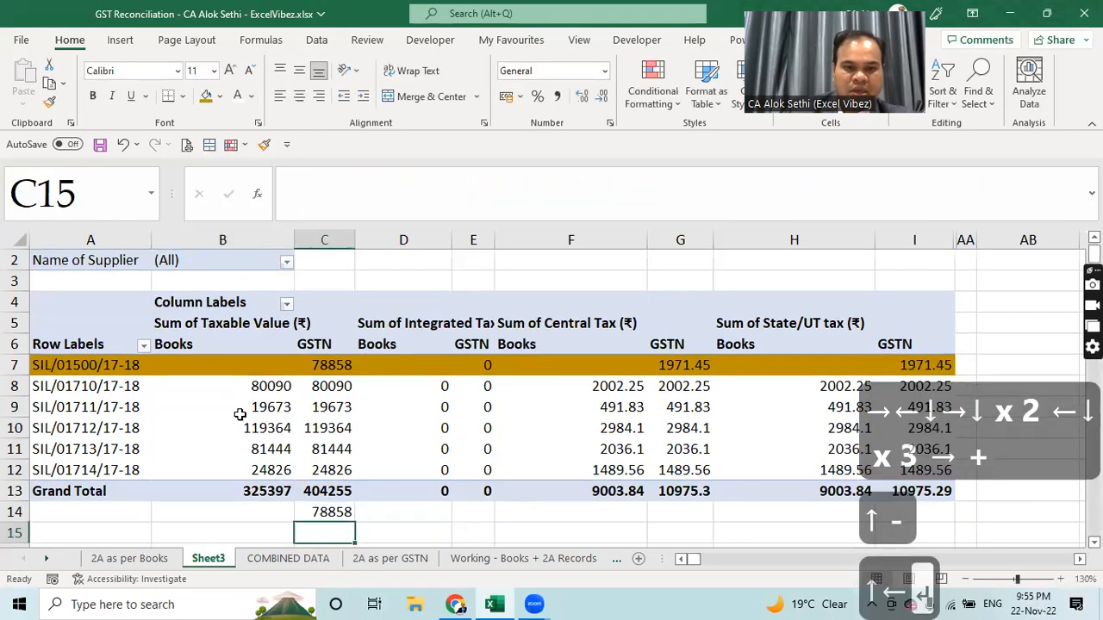
{"action": "key", "text": "Up"}
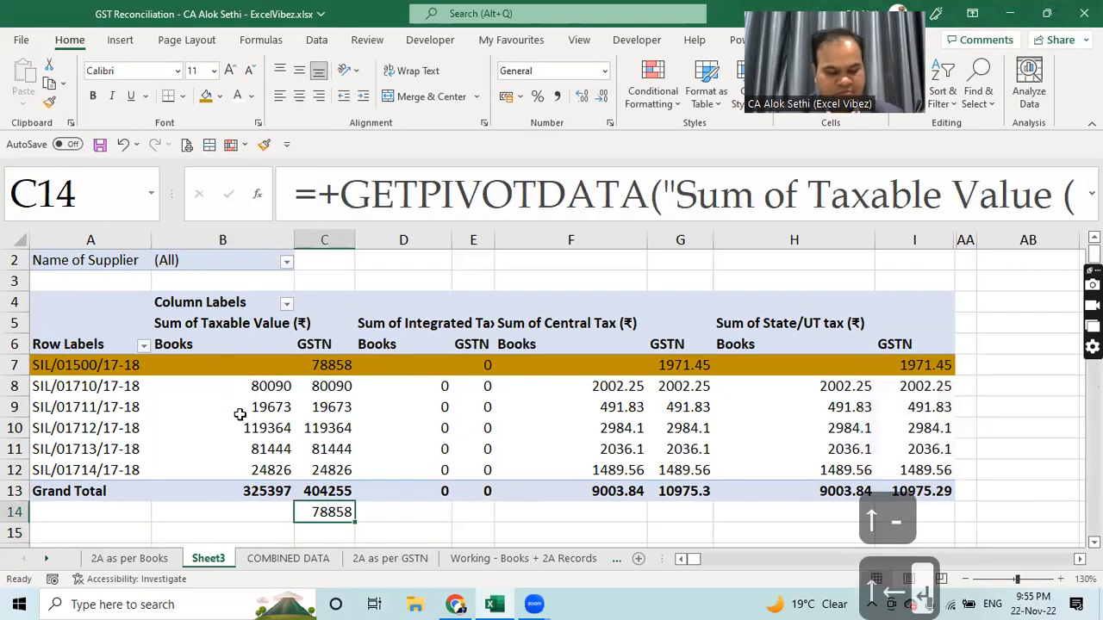
{"action": "key", "text": "ctrl+b"}
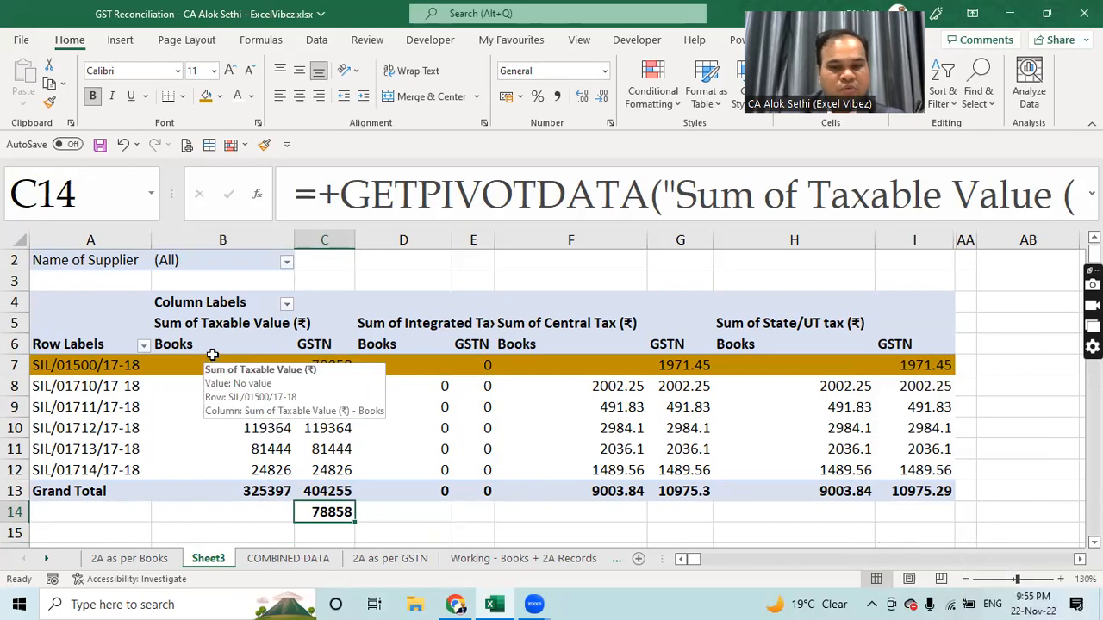
Step: In G14, subtract the Books grand total from the GSTN grand total of central tax and make the result bold
{"action": "left_click", "coordinate": [698, 520]}
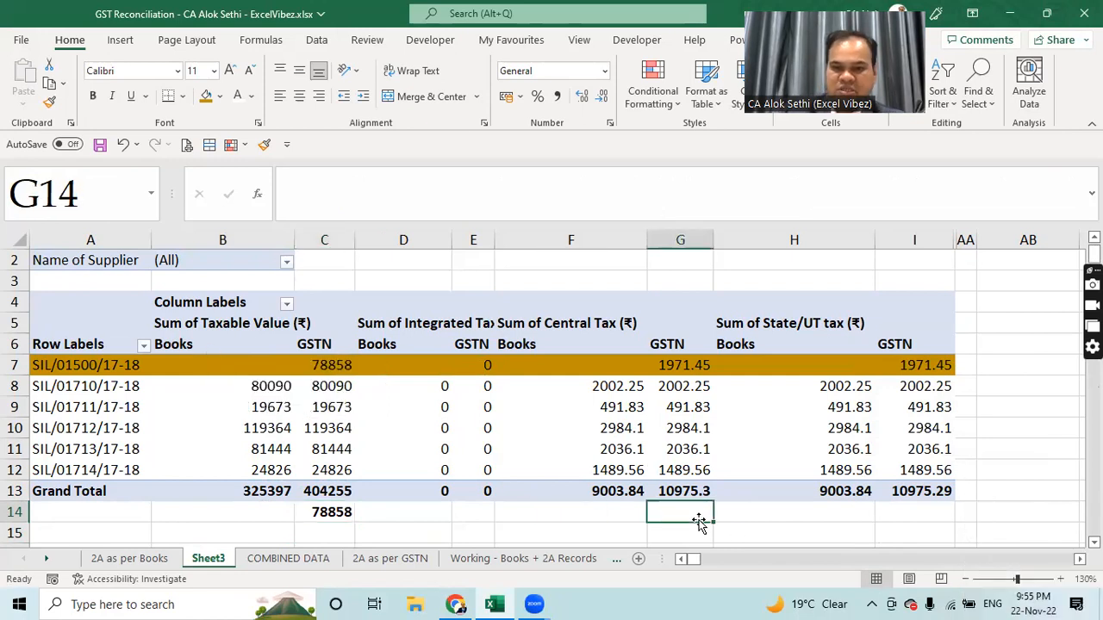
{"action": "type", "text": "+"}
{"action": "key", "text": "Up"}
{"action": "type", "text": "-"}
{"action": "key", "text": "Up"}
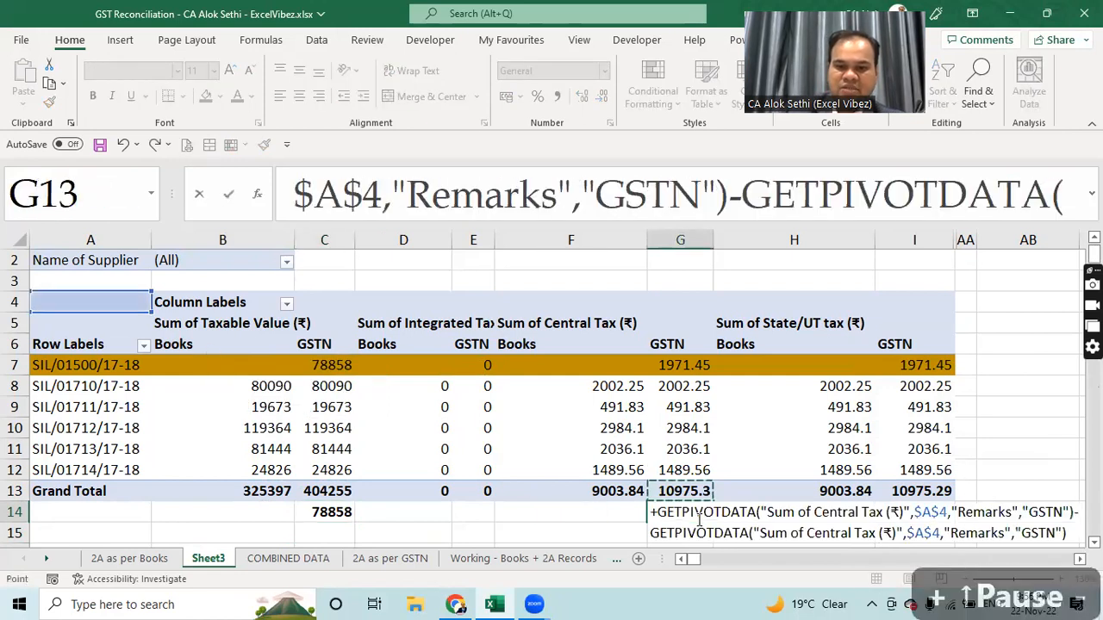
{"action": "key", "text": "Left"}
{"action": "key", "text": "Return"}
{"action": "left_click", "coordinate": [699, 523]}
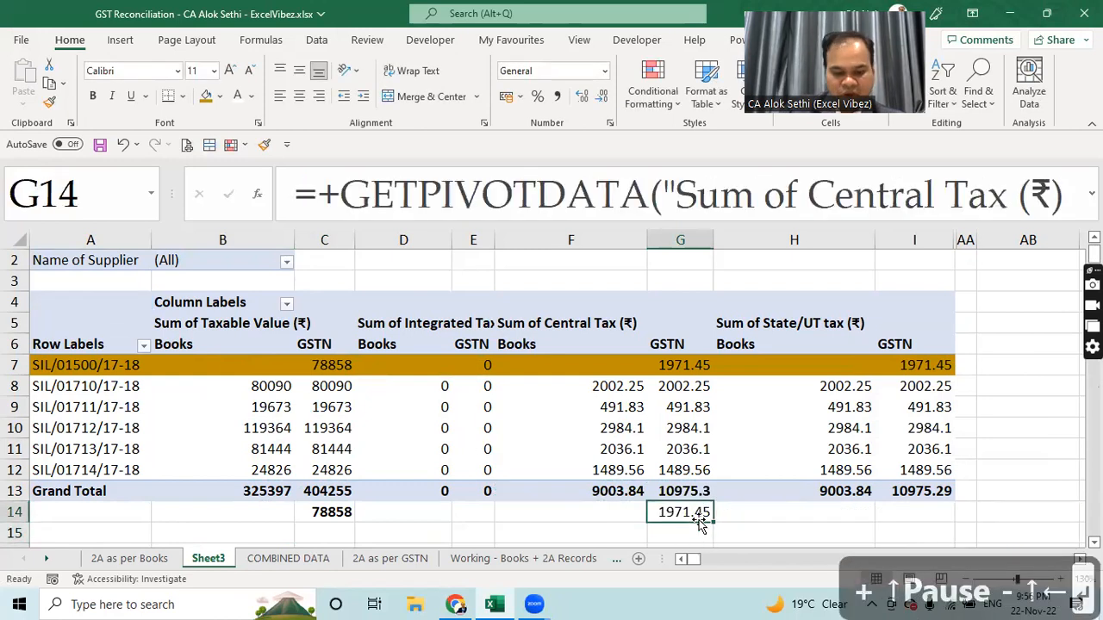
{"action": "key", "text": "ctrl+b"}
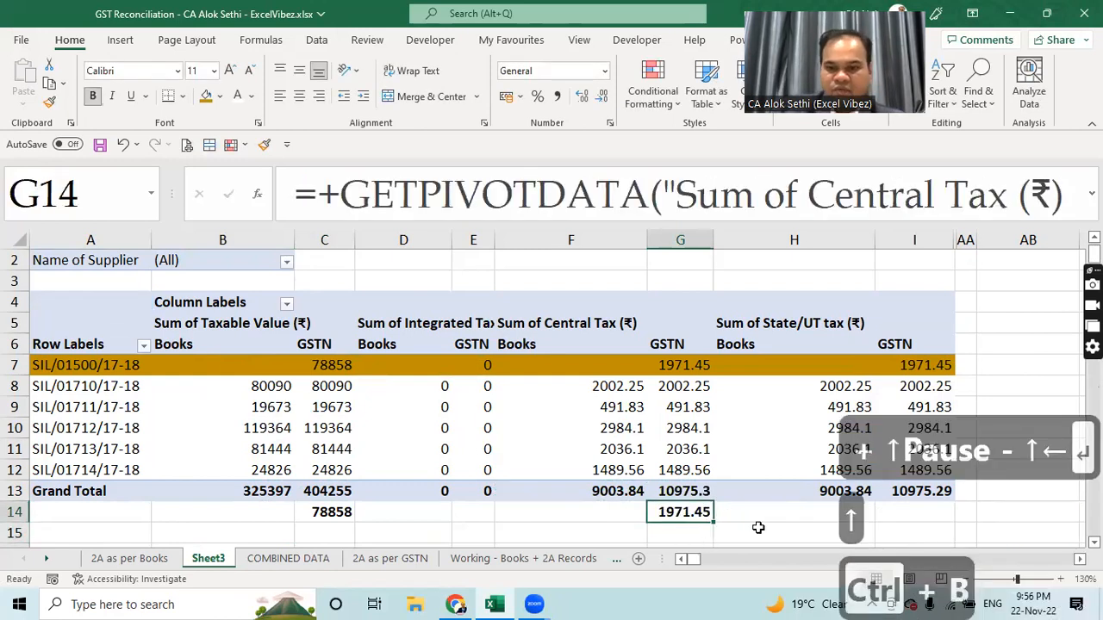
{"action": "left_click", "coordinate": [890, 513]}
{"action": "type", "text": "+"}
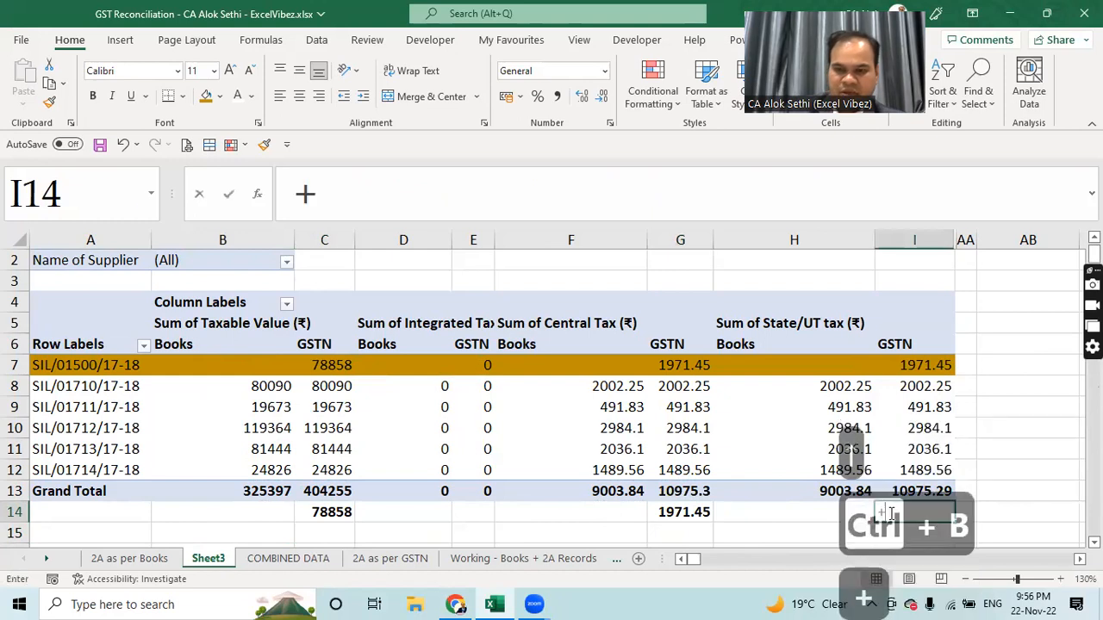
{"action": "key", "text": "Up"}
{"action": "key", "text": "Up"}
{"action": "key", "text": "Left"}
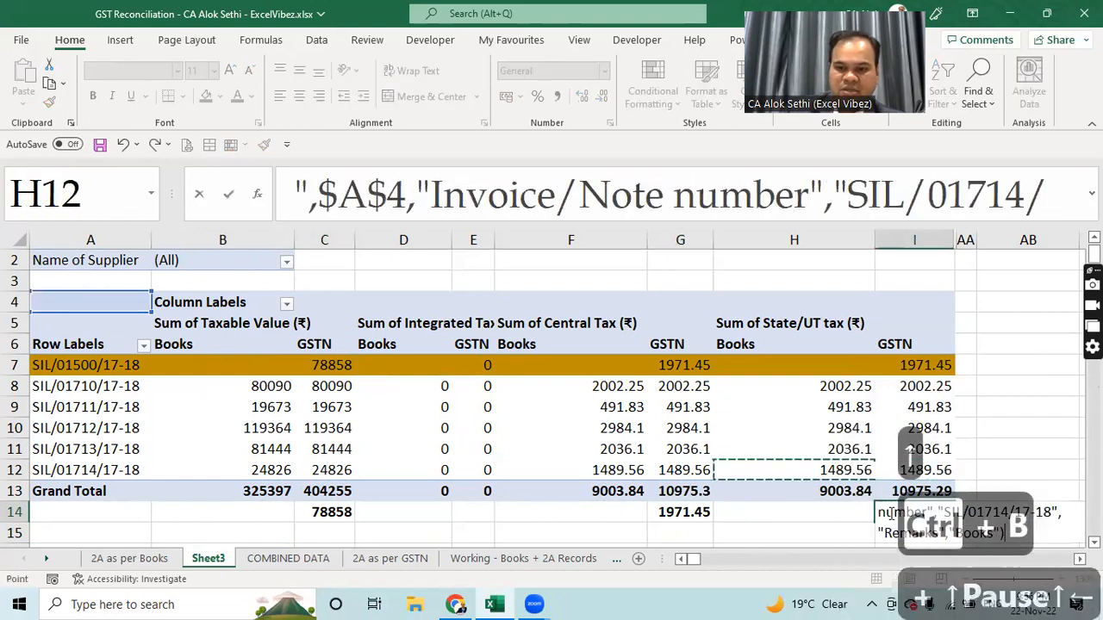
{"action": "key", "text": "Down"}
{"action": "key", "text": "Return"}
{"action": "key", "text": "Up"}
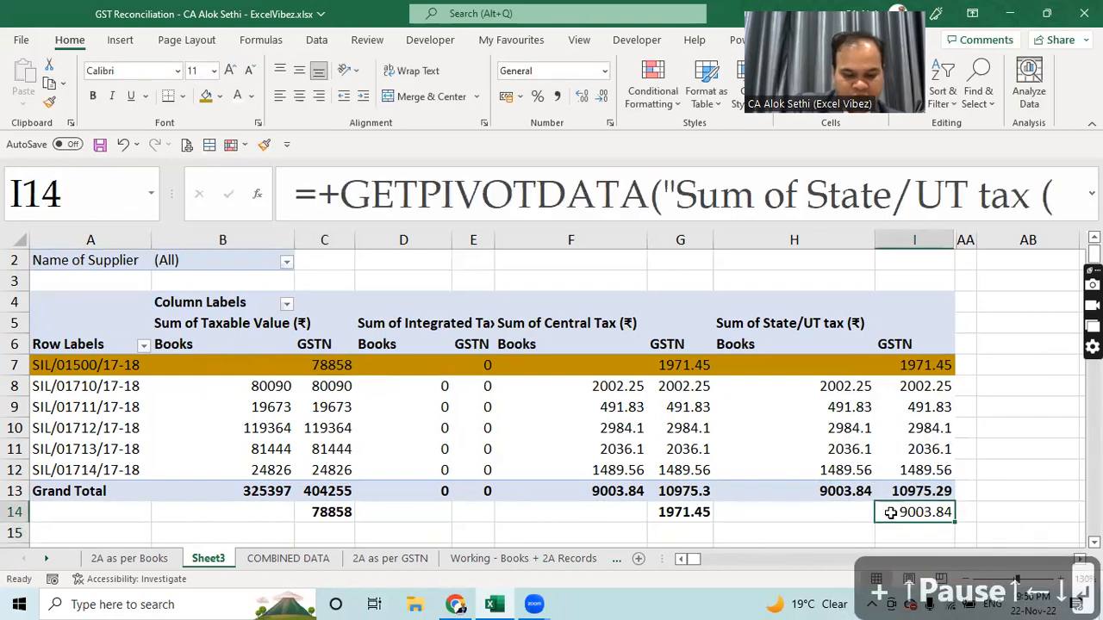
{"action": "key", "text": "Delete"}
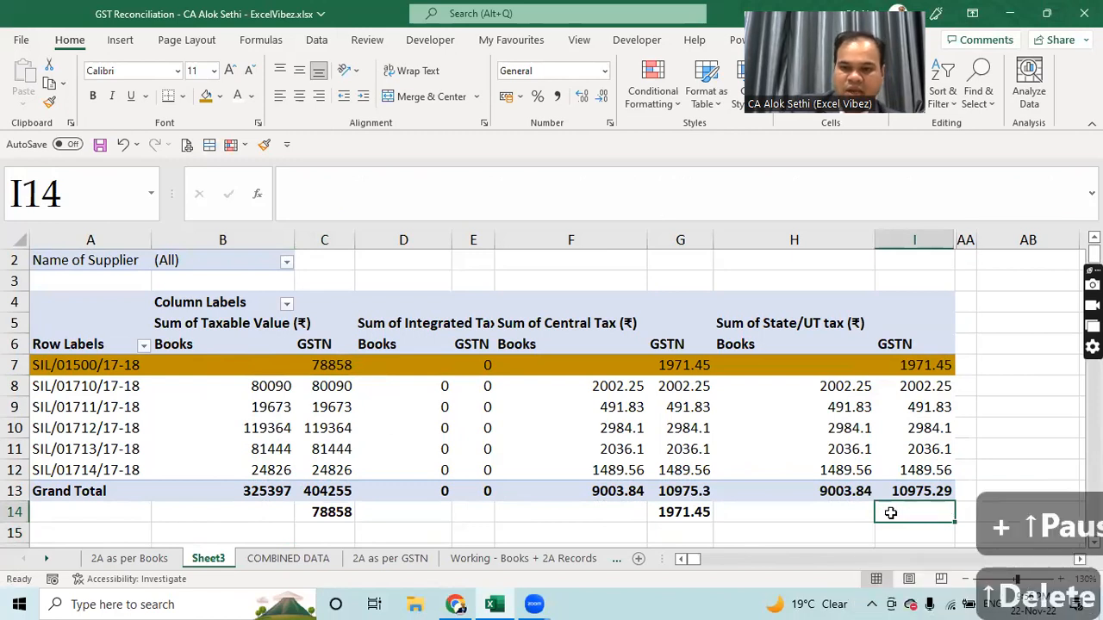
{"action": "type", "text": "+"}
{"action": "key", "text": "Up"}
{"action": "key", "text": "Up"}
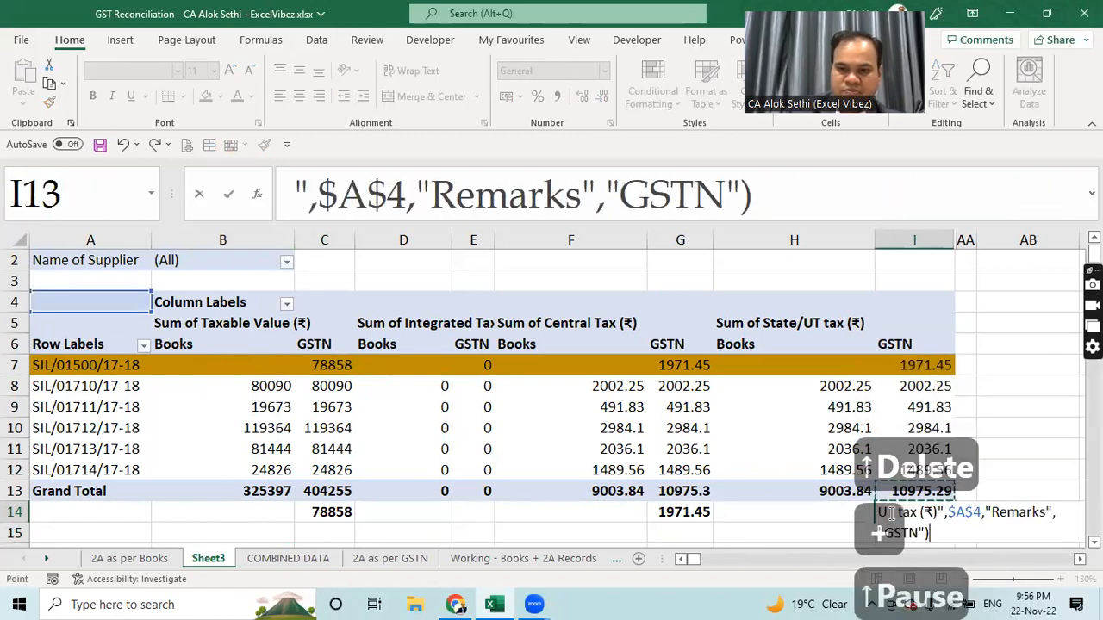
{"action": "key", "text": "Left"}
{"action": "key", "text": "Down"}
{"action": "key", "text": "Return"}
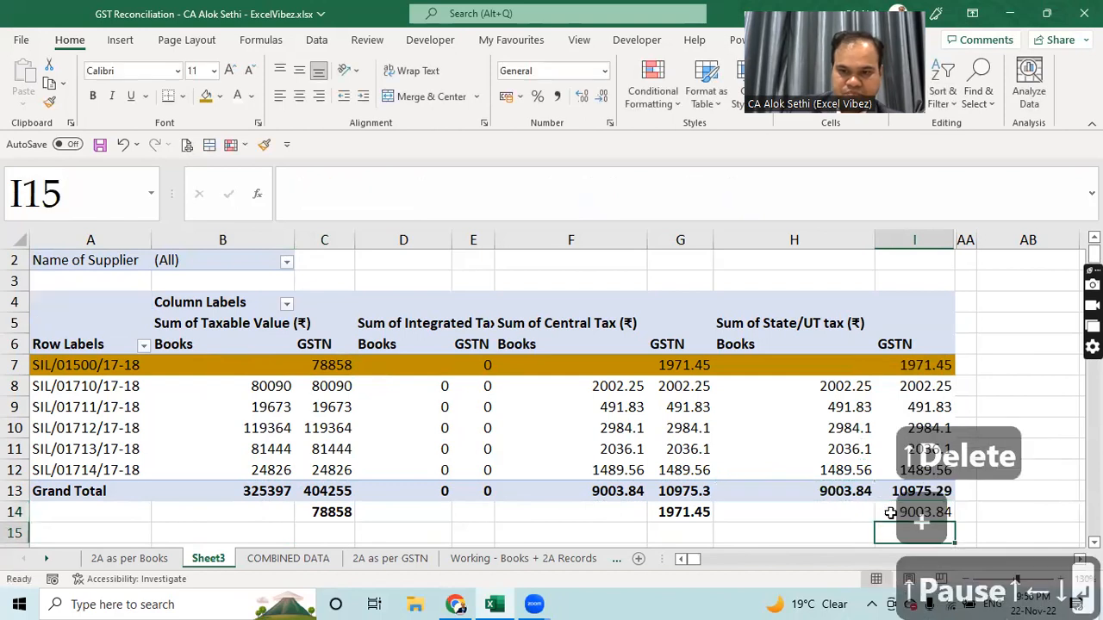
{"action": "key", "text": "Up"}
{"action": "key", "text": "ctrl+b"}
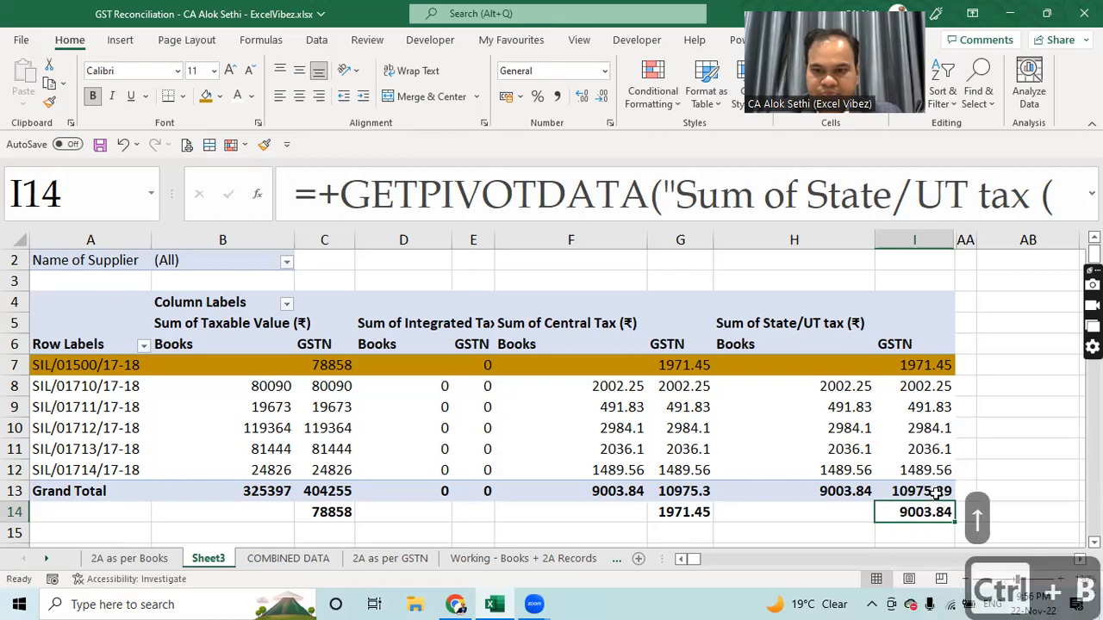
{"action": "key", "text": "Up"}
{"action": "key", "text": "F2"}
{"action": "key", "text": "Escape"}
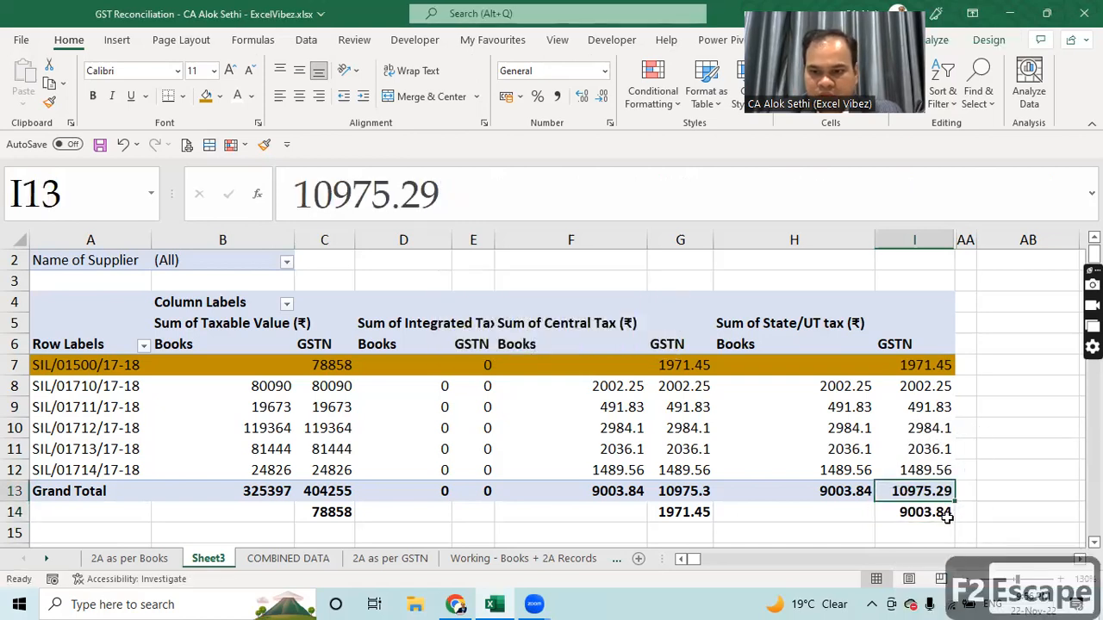
{"action": "left_click", "coordinate": [946, 517]}
{"action": "key", "text": "Delete"}
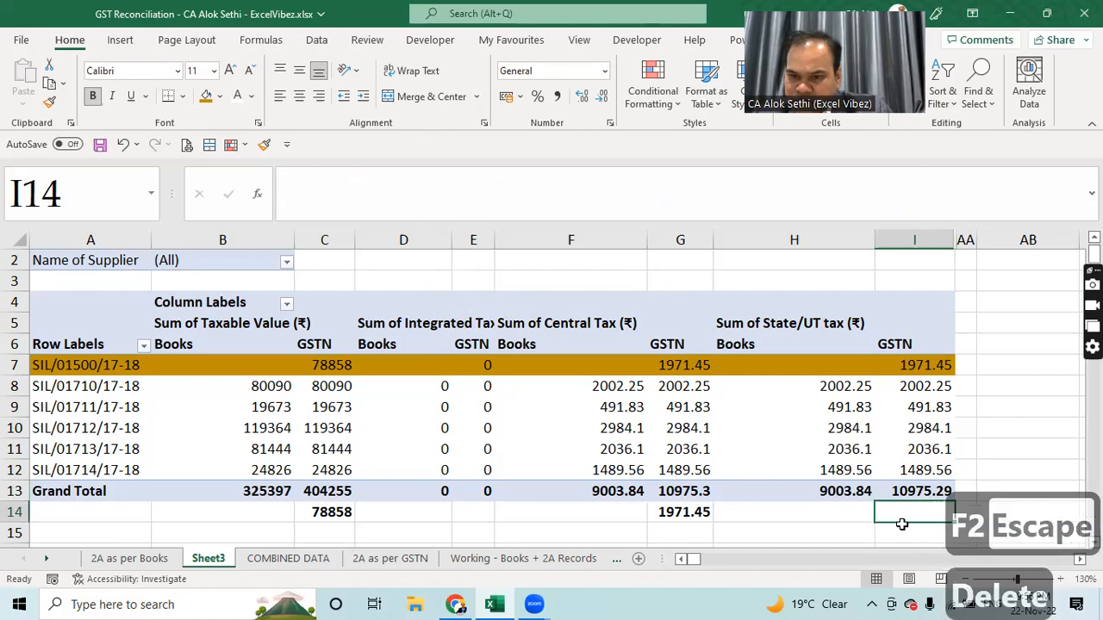
Step: In I14, subtract the GSTN grand total of State/UT tax from the Books grand total
{"action": "left_click", "coordinate": [846, 516]}
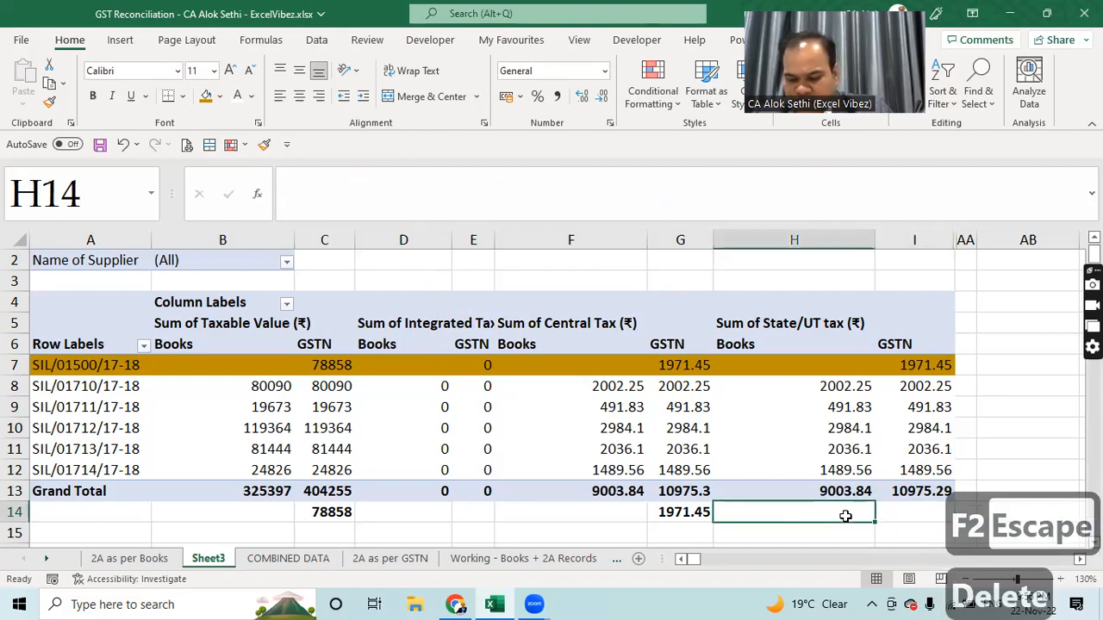
{"action": "key", "text": "Right"}
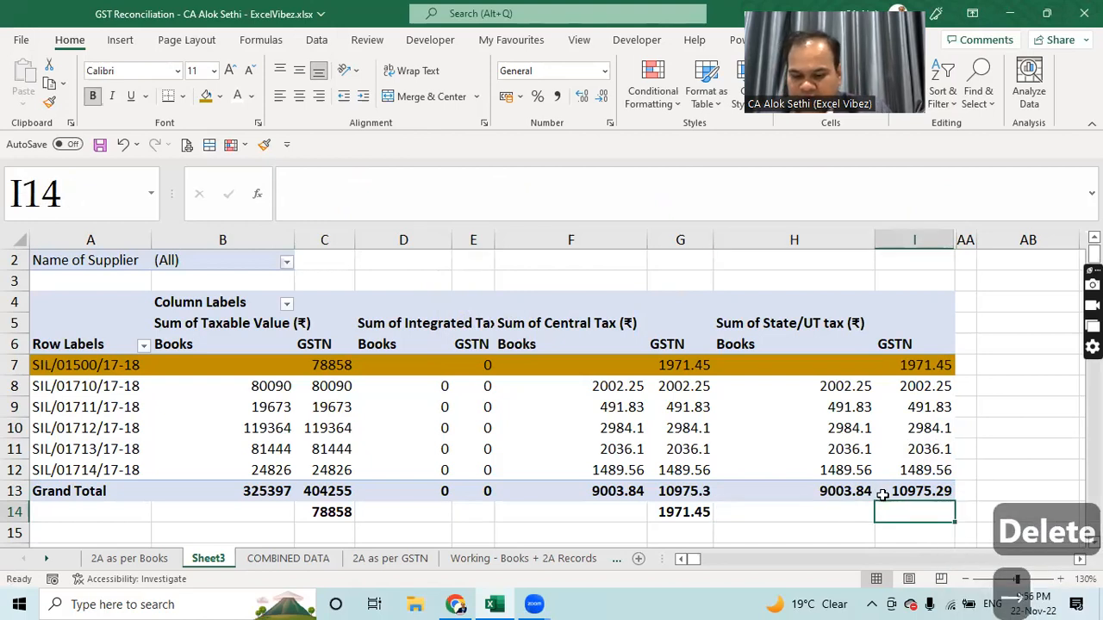
{"action": "type", "text": "="}
{"action": "left_click", "coordinate": [853, 491]}
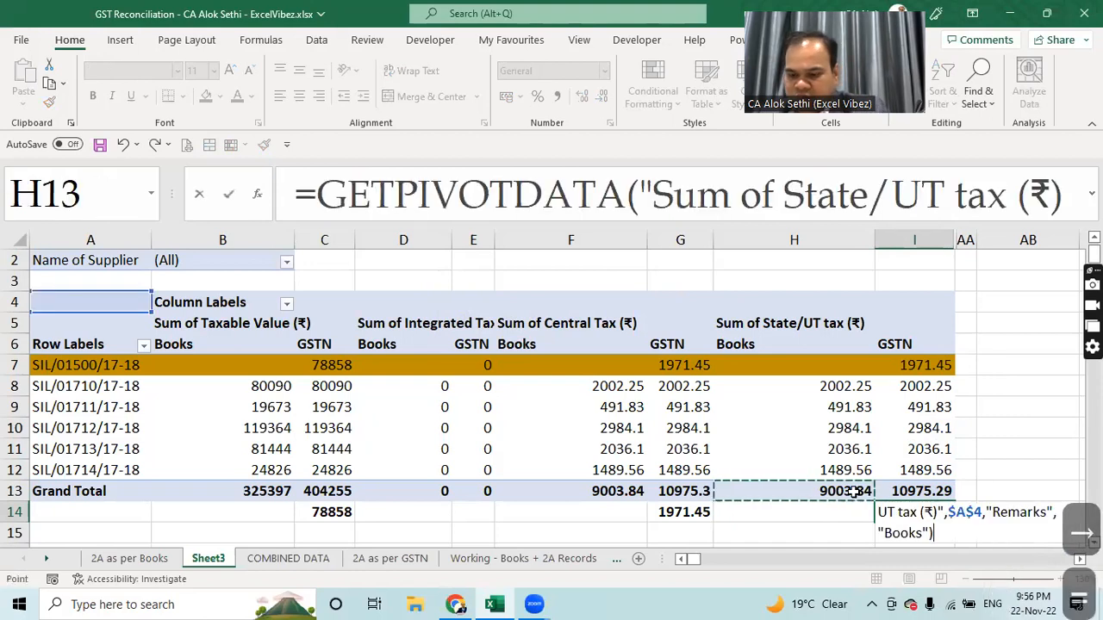
{"action": "type", "text": "-"}
{"action": "left_click", "coordinate": [910, 492]}
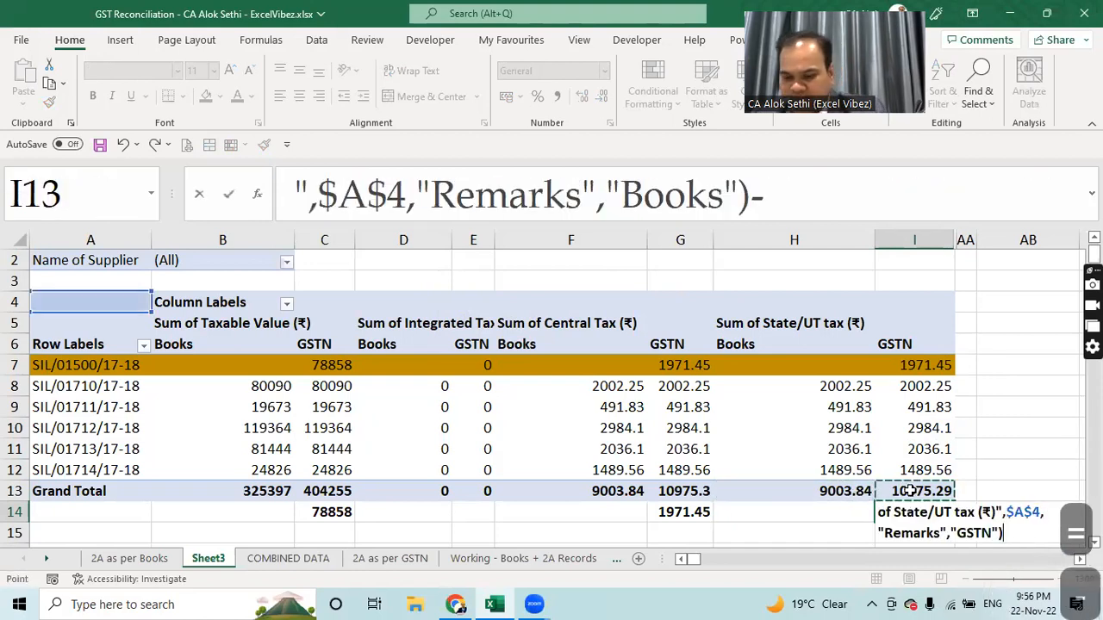
{"action": "key", "text": "Return"}
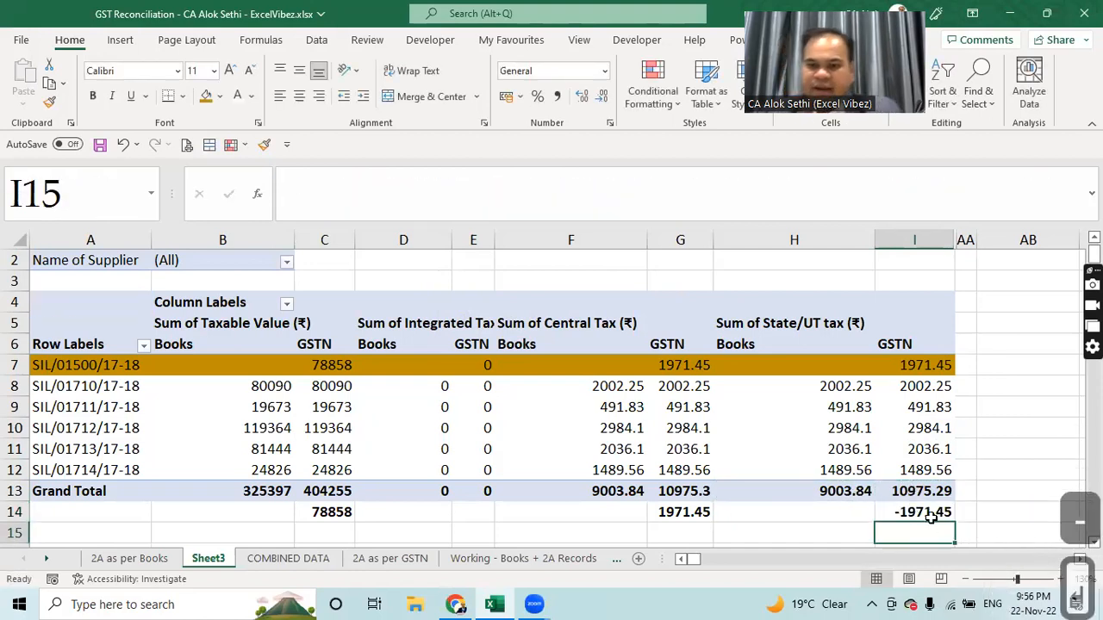
Step: Bring up the pivot table's field list, review how the fields are arranged, and close it
{"action": "left_click", "coordinate": [696, 369]}
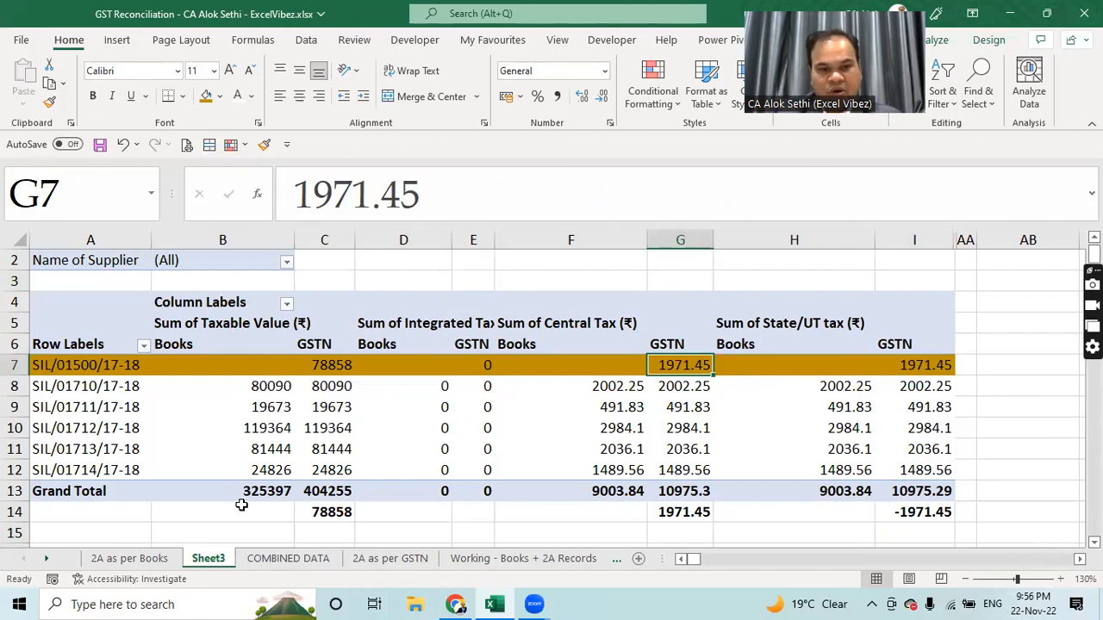
{"action": "left_click", "coordinate": [121, 398]}
{"action": "right_click", "coordinate": [121, 400]}
{"action": "left_click", "coordinate": [163, 391]}
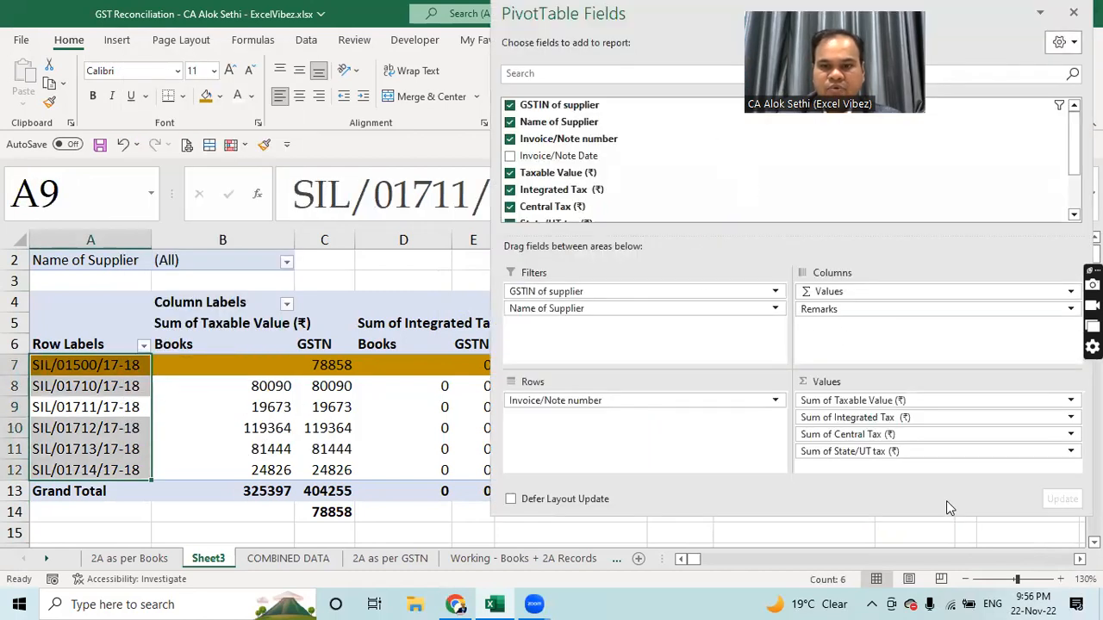
{"action": "left_click_drag", "start_coordinate": [689, 8], "coordinate": [298, 23]}
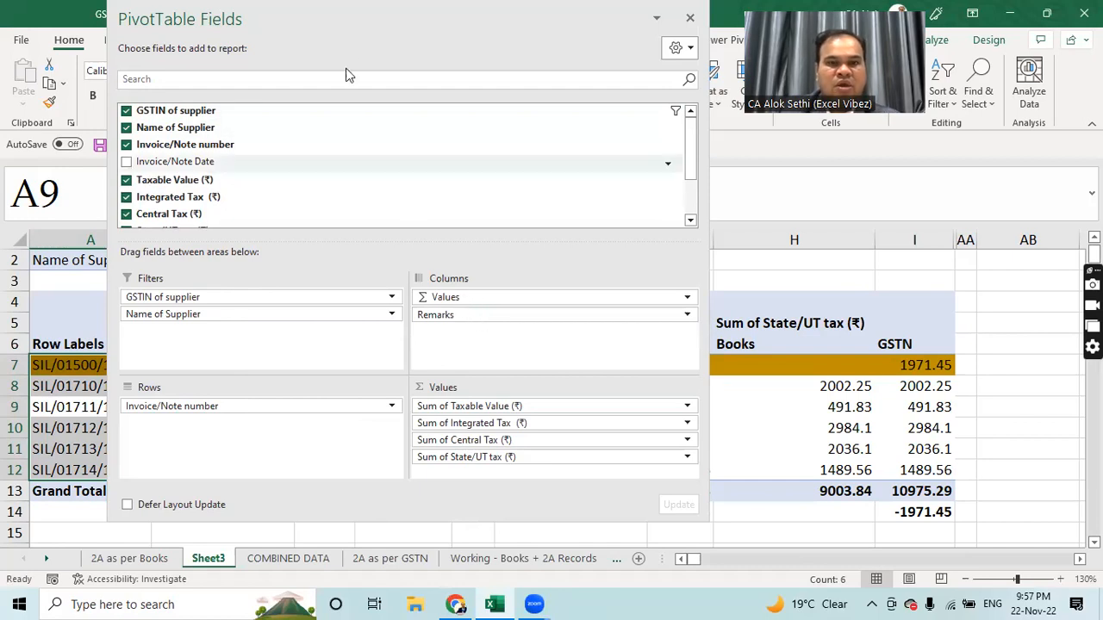
{"action": "left_click_drag", "start_coordinate": [493, 19], "coordinate": [825, 7]}
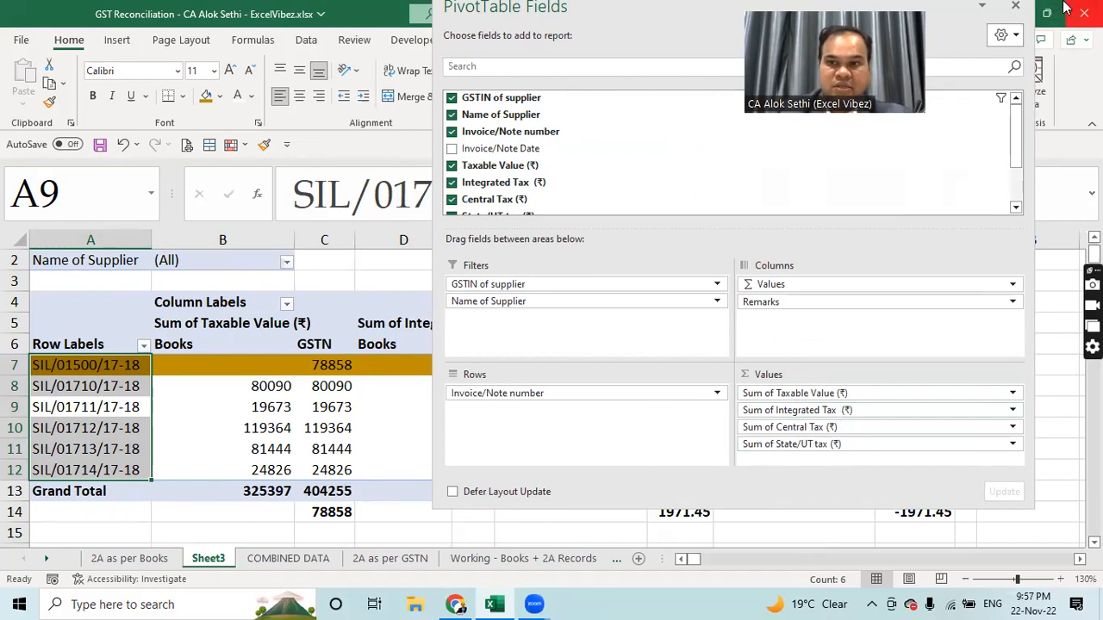
{"action": "left_click", "coordinate": [1015, 6]}
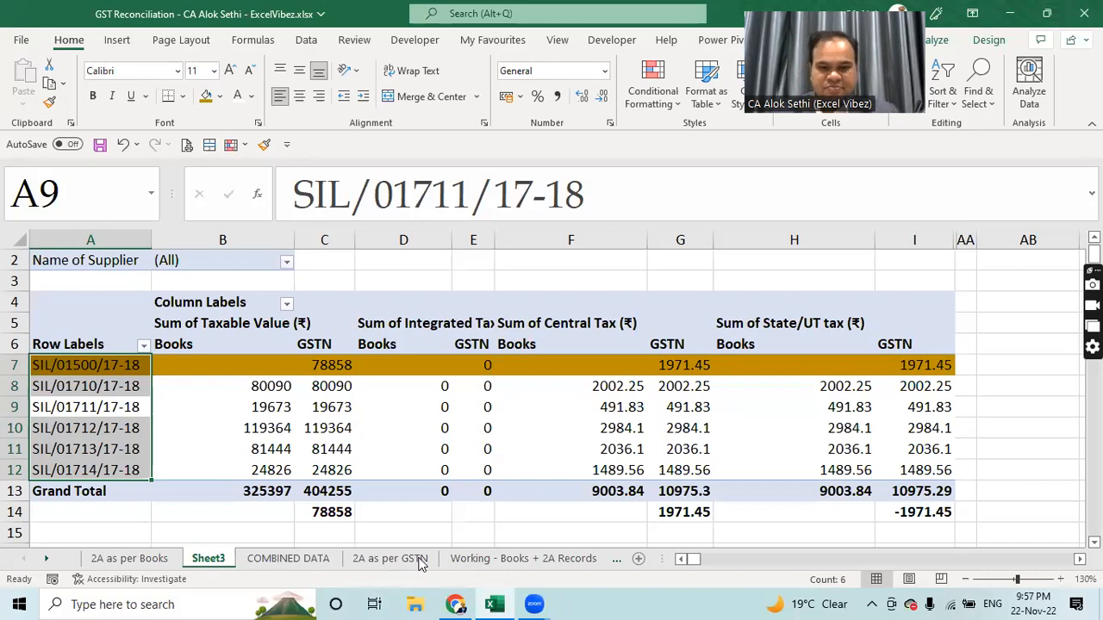
{"action": "key", "text": "alt+Tab"}
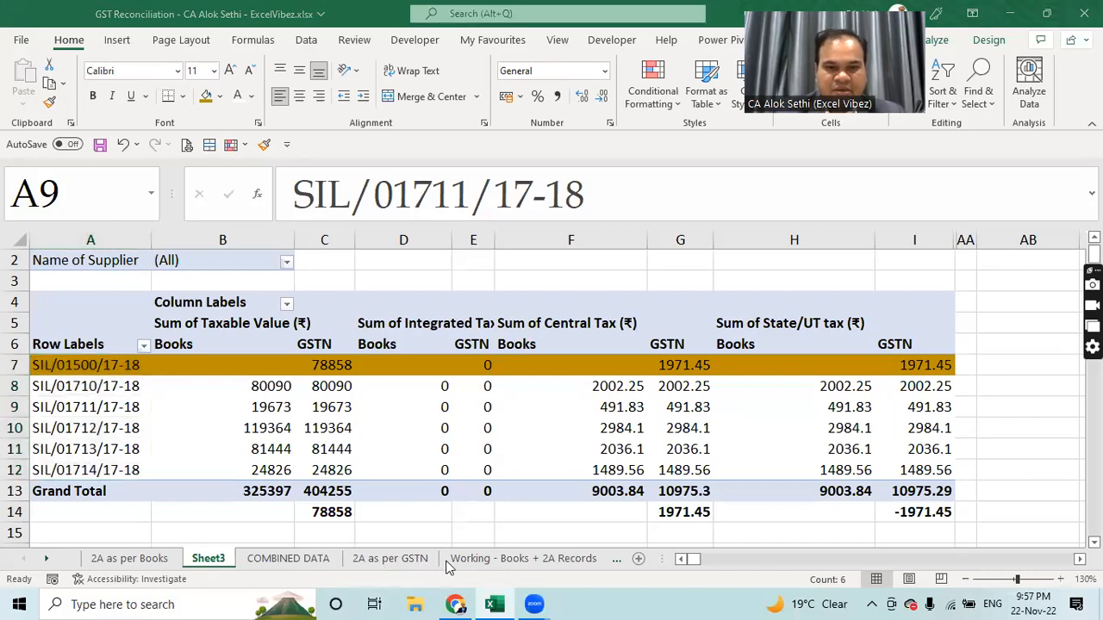
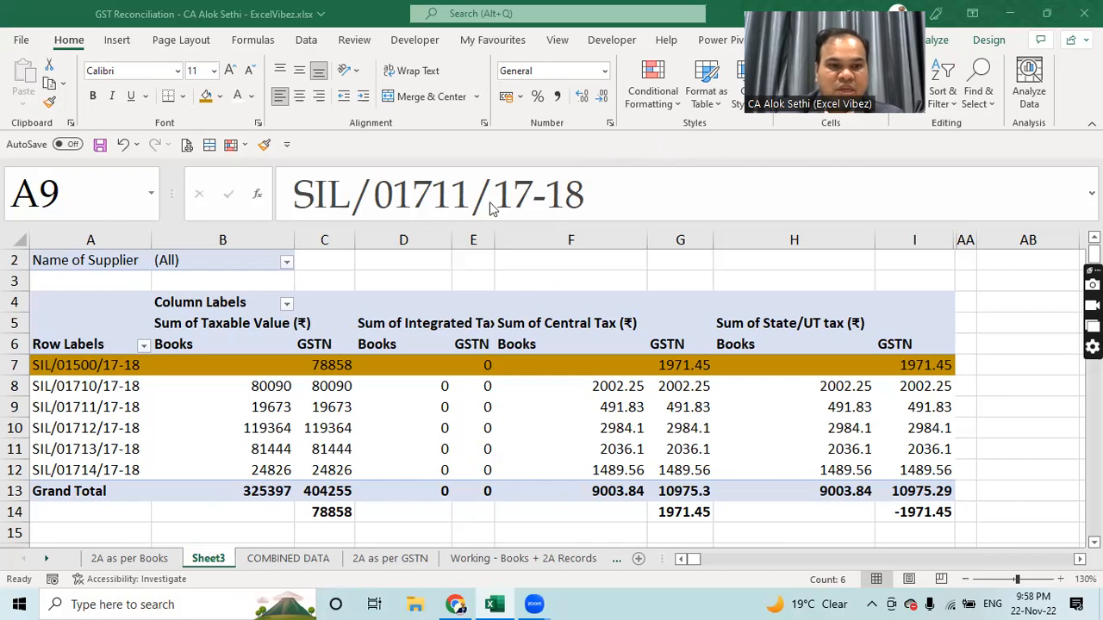
Step: Move GSTIN of supplier and Name of Supplier from the pivot filters to the rows, above Invoice/Note number
{"action": "right_click", "coordinate": [103, 344]}
{"action": "left_click", "coordinate": [172, 476]}
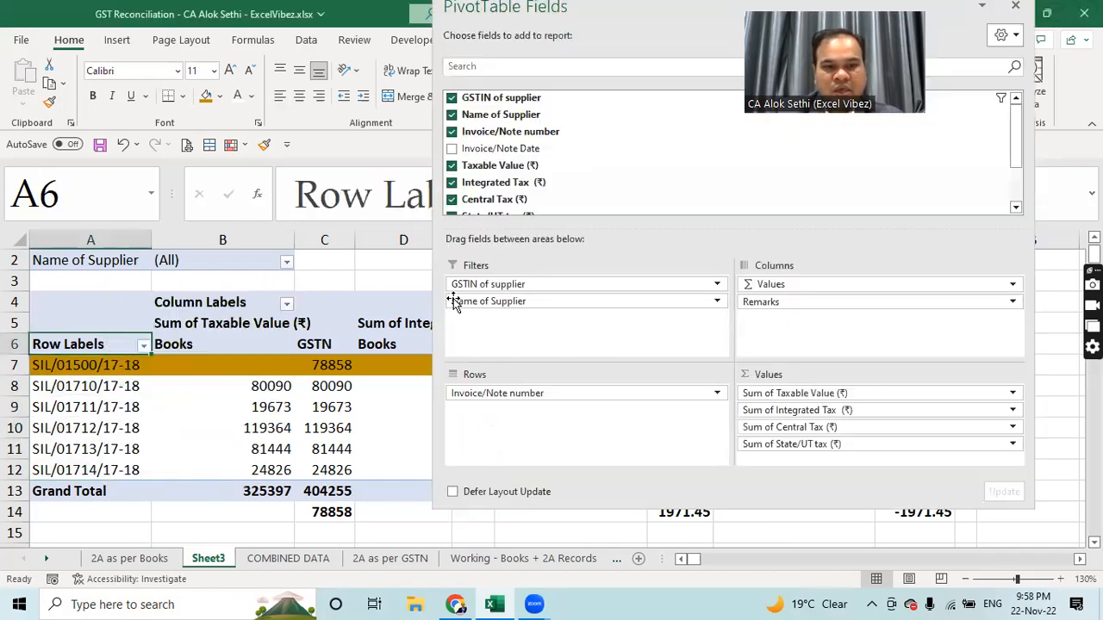
{"action": "left_click_drag", "start_coordinate": [493, 291], "coordinate": [497, 385]}
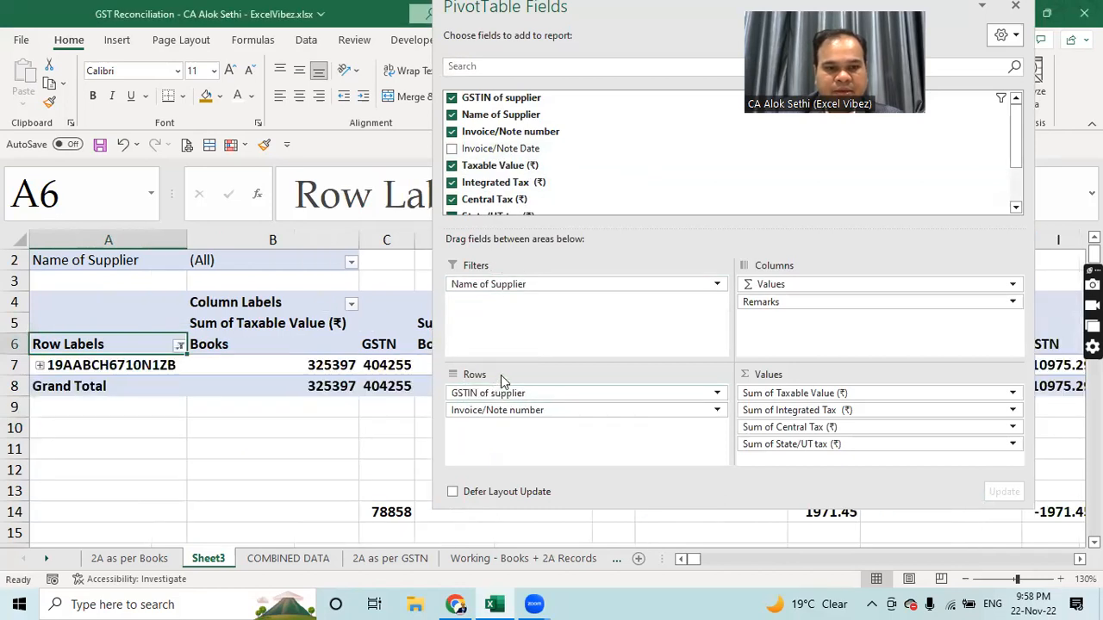
{"action": "left_click_drag", "start_coordinate": [490, 284], "coordinate": [504, 399]}
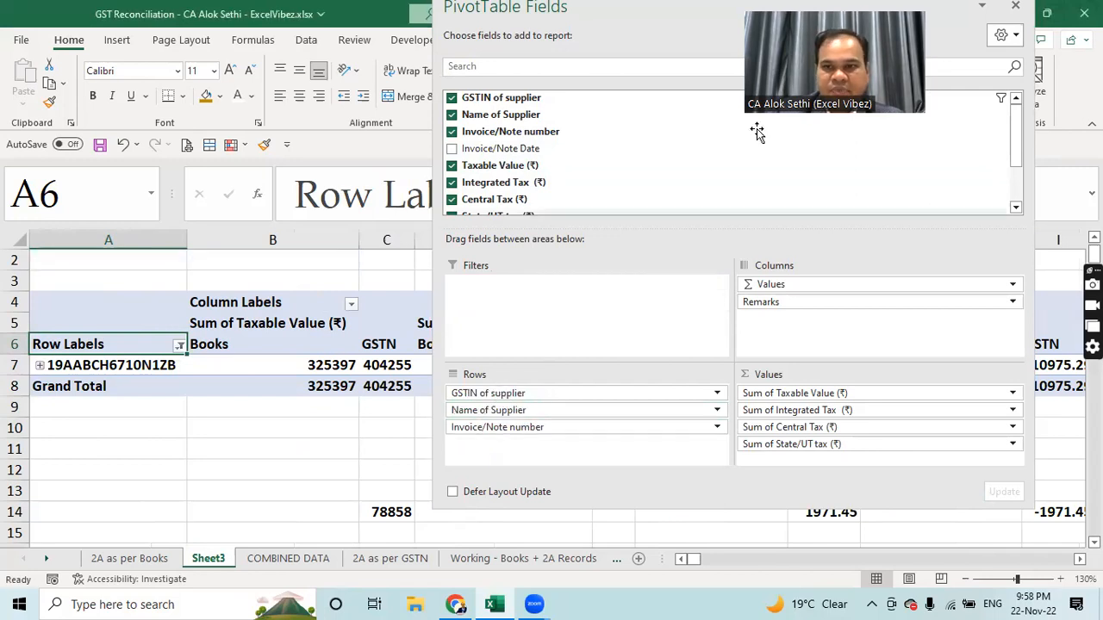
{"action": "left_click", "coordinate": [1015, 7]}
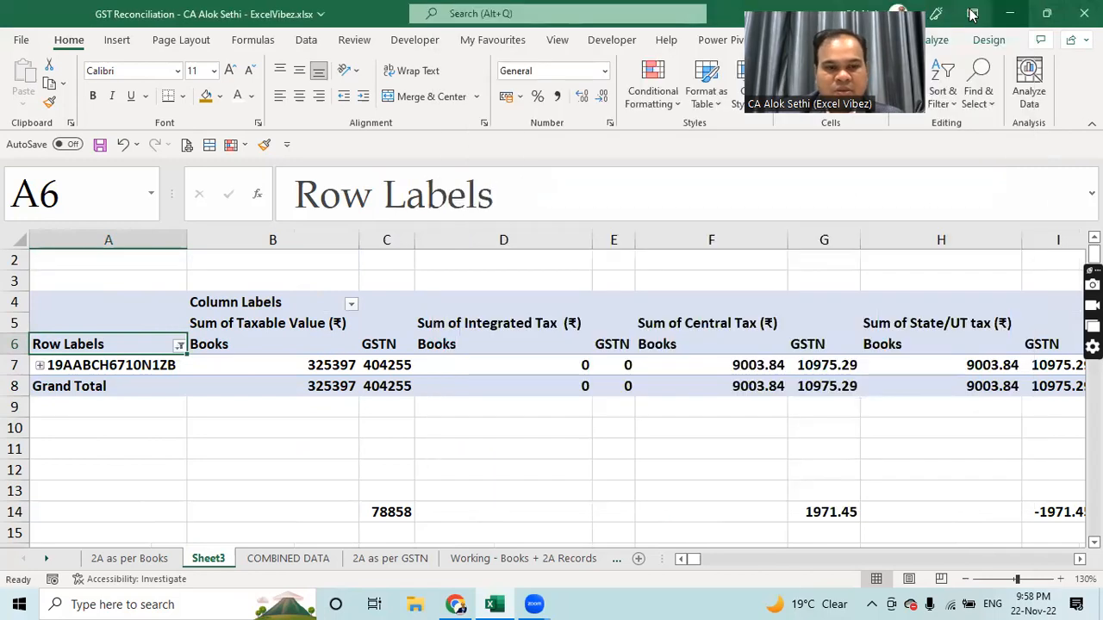
{"action": "left_click", "coordinate": [39, 366]}
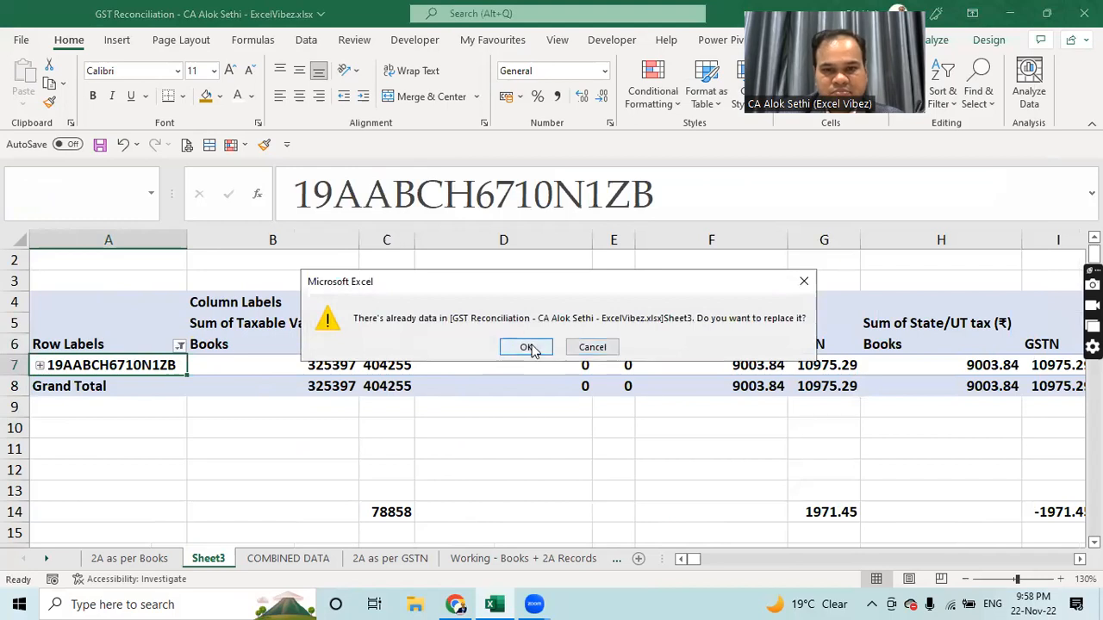
{"action": "left_click", "coordinate": [590, 347]}
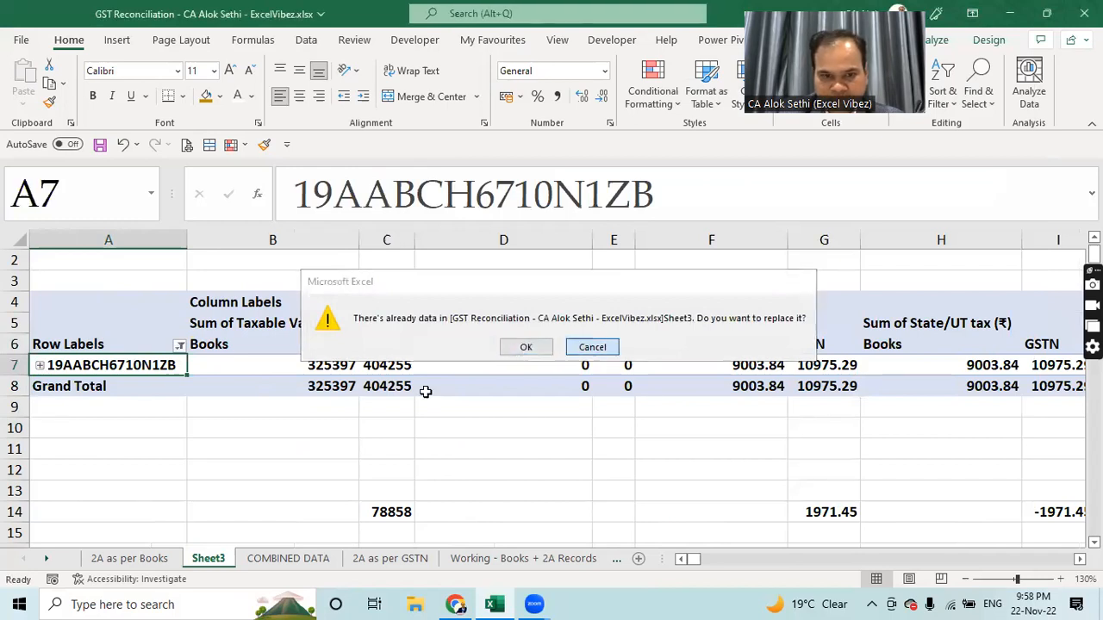
{"action": "right_click", "coordinate": [50, 365]}
{"action": "key", "text": "Escape"}
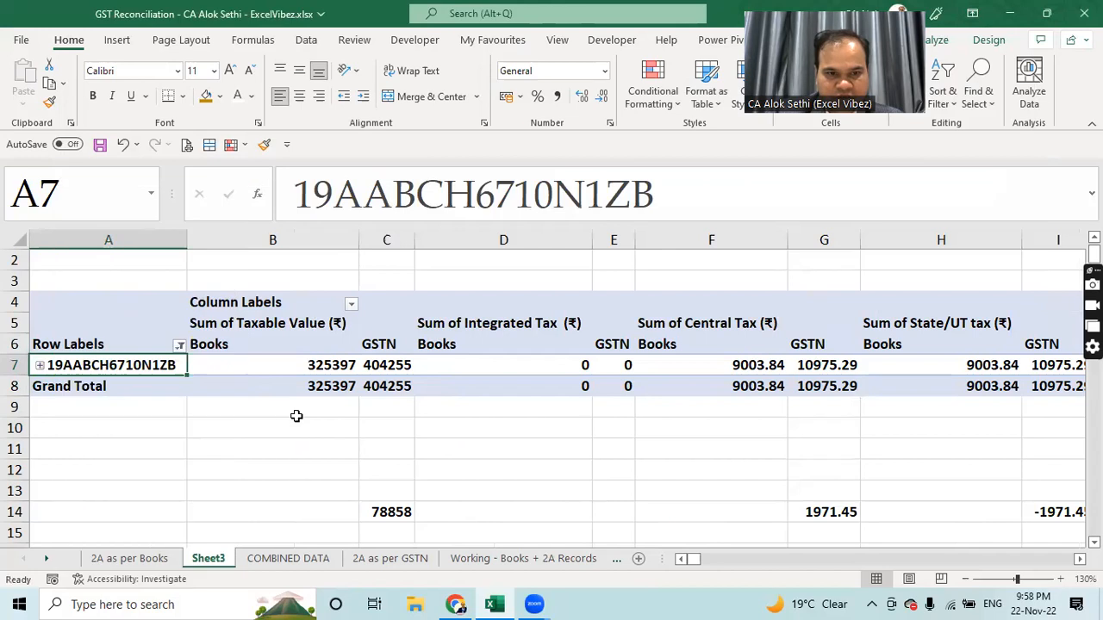
Step: Clear the GSTIN of supplier filter, allowing existing sheet data to be replaced, and briefly expand the first supplier to check its invoices
{"action": "left_click", "coordinate": [179, 346]}
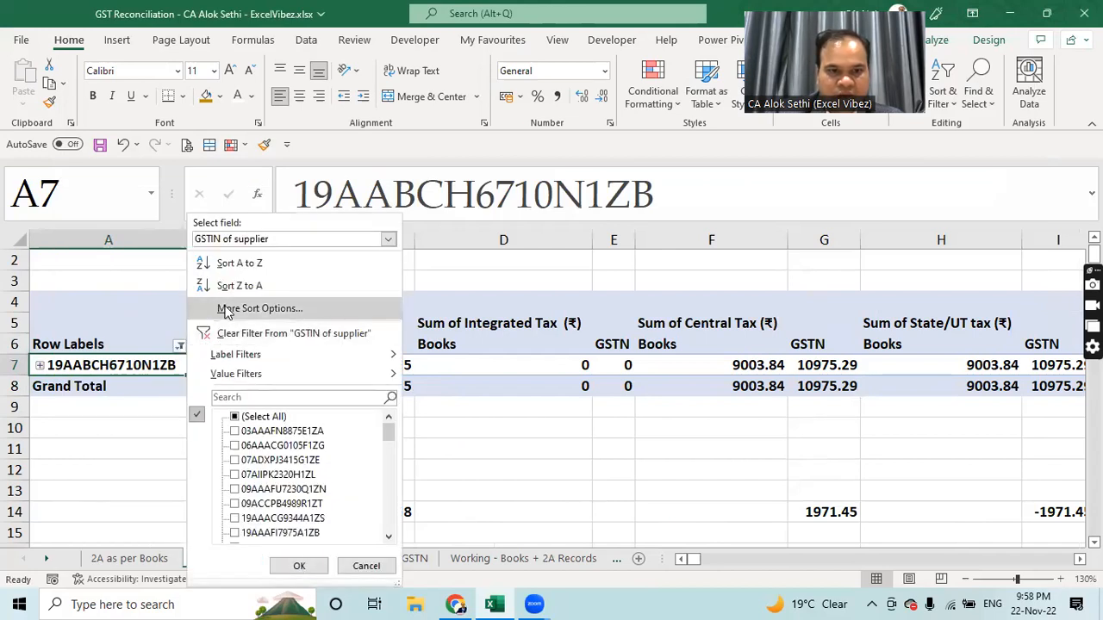
{"action": "left_click", "coordinate": [226, 335]}
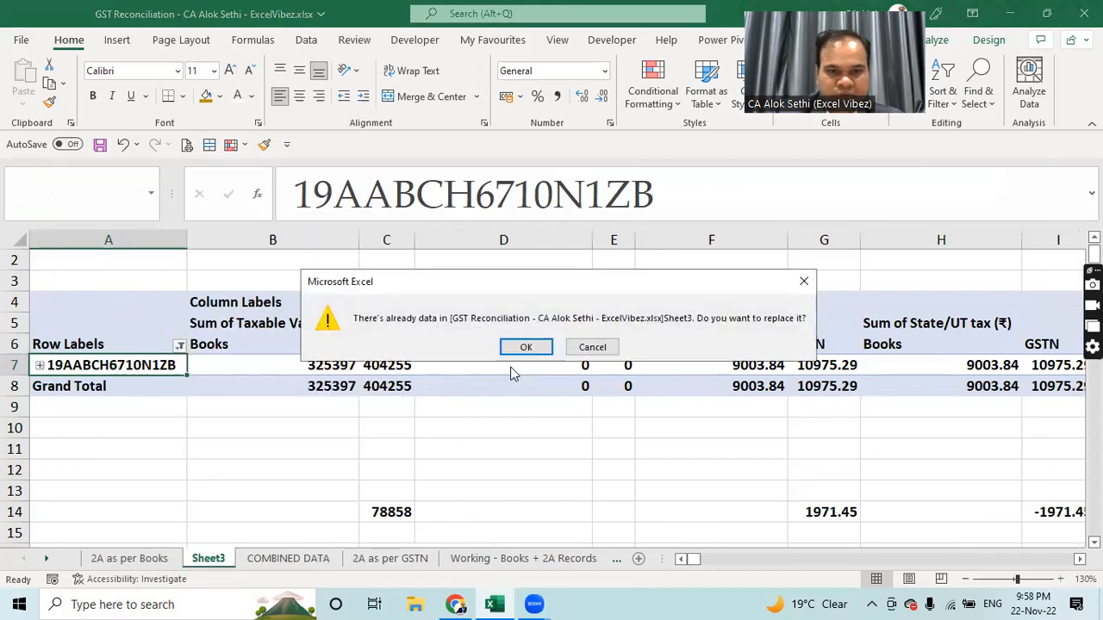
{"action": "left_click", "coordinate": [523, 347]}
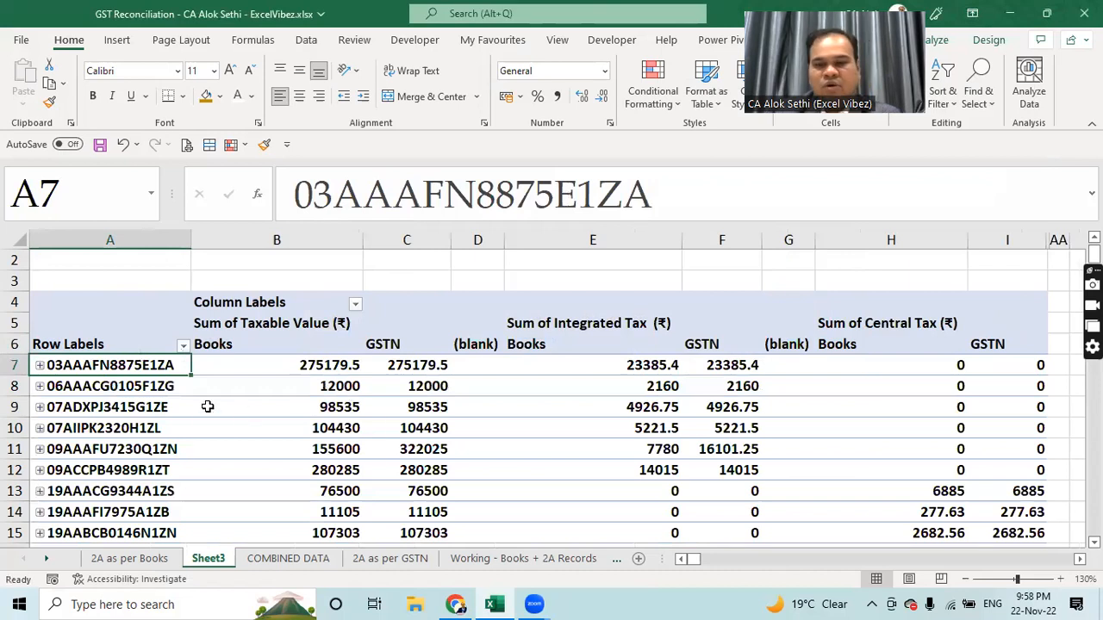
{"action": "left_click", "coordinate": [39, 365]}
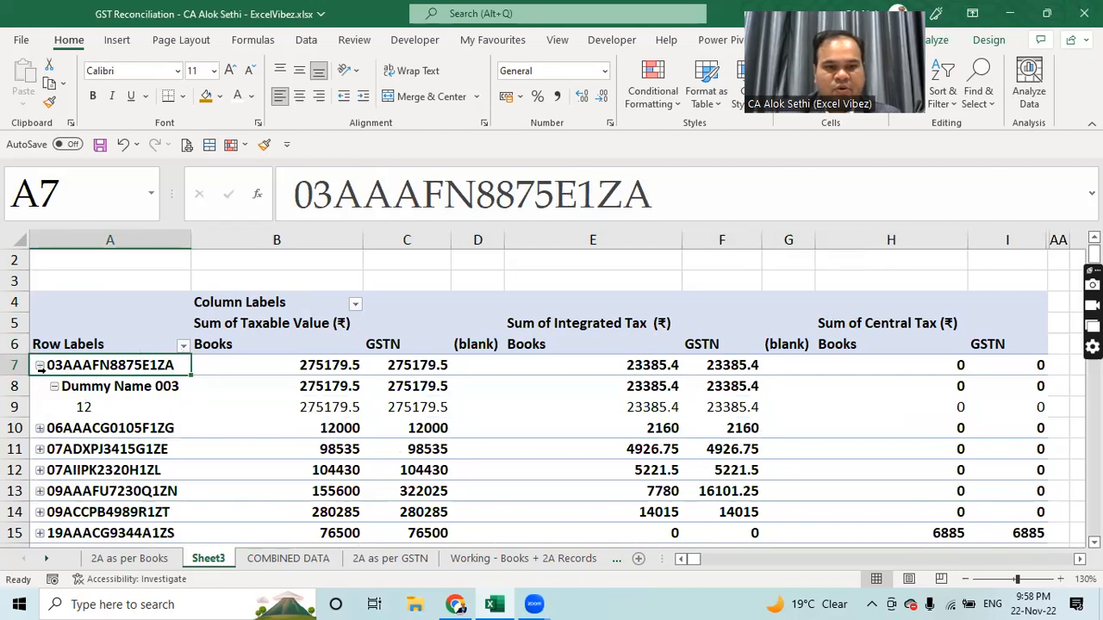
{"action": "left_click", "coordinate": [40, 365]}
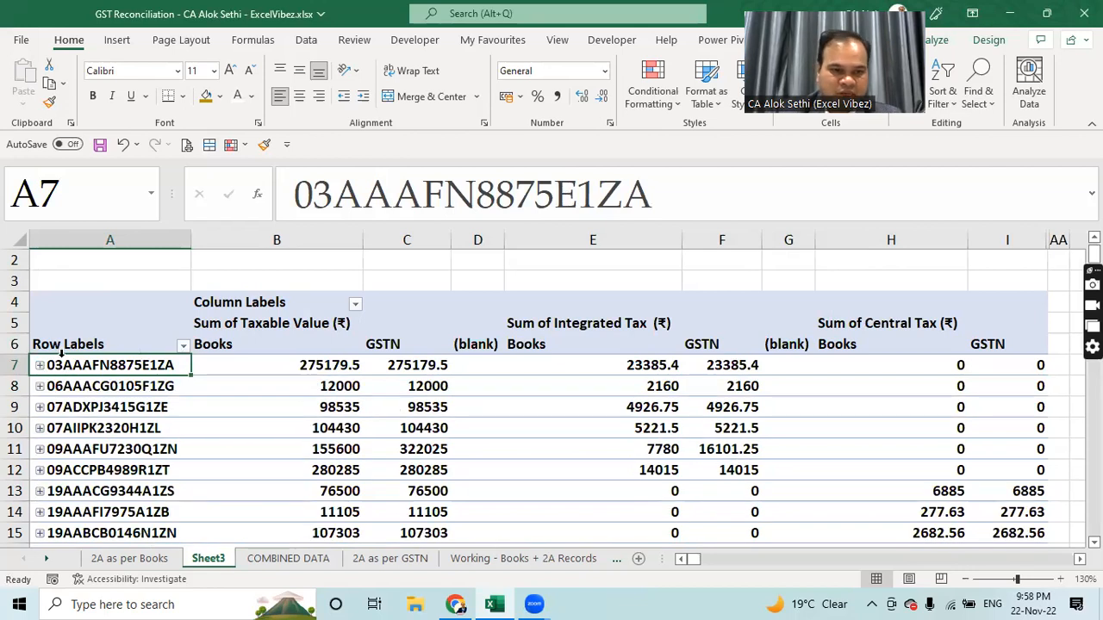
Step: Switch the pivot table to the classic PivotTable layout in its display options
{"action": "right_click", "coordinate": [61, 353]}
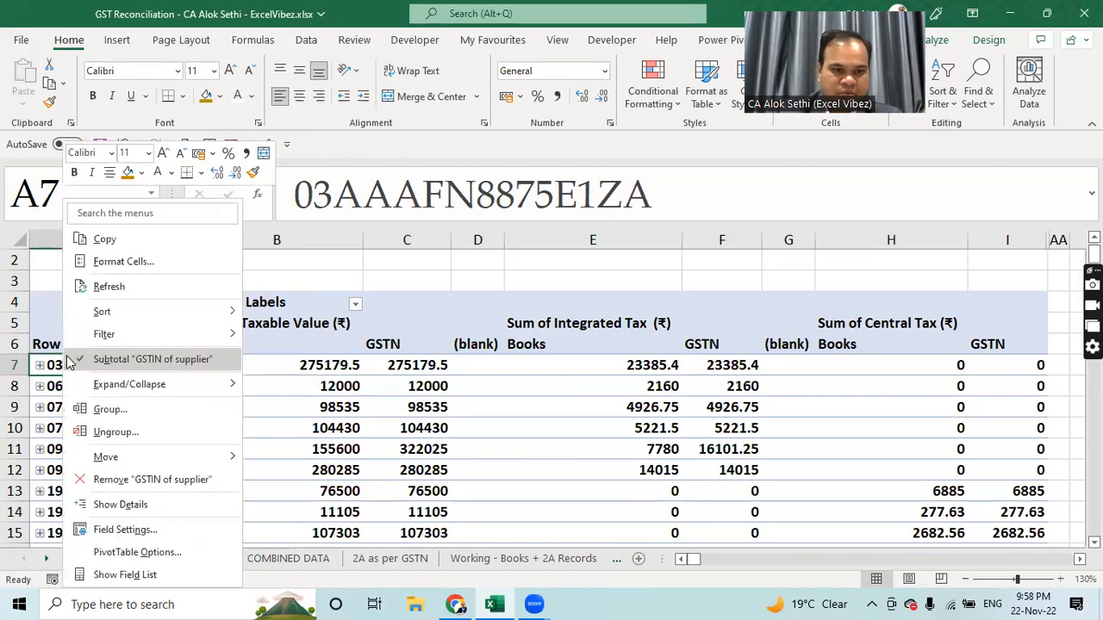
{"action": "left_click", "coordinate": [138, 553]}
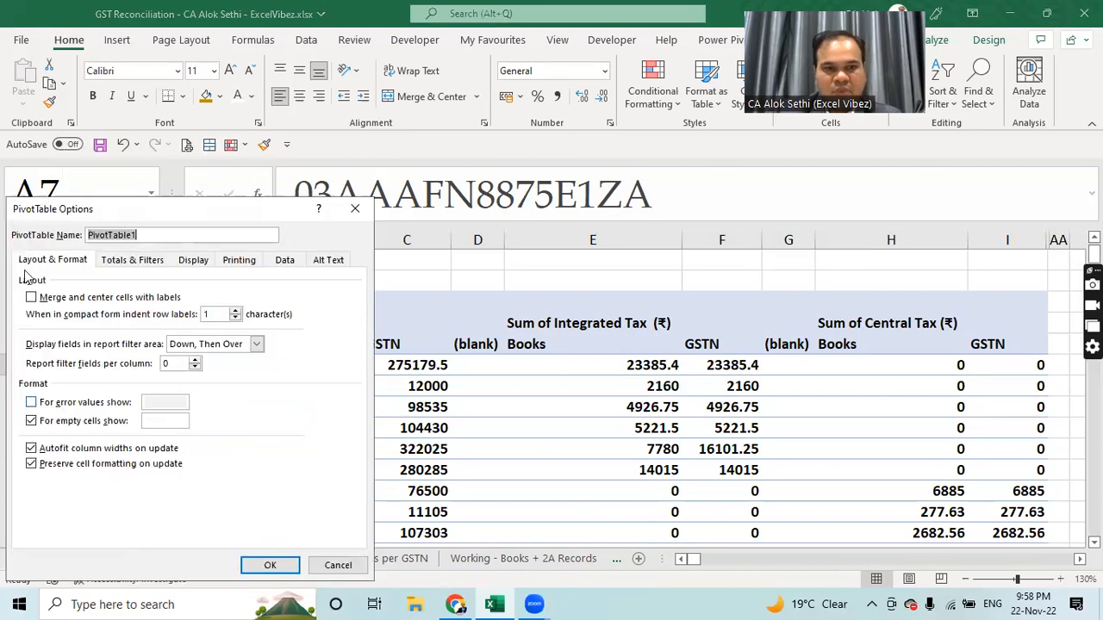
{"action": "left_click", "coordinate": [193, 260]}
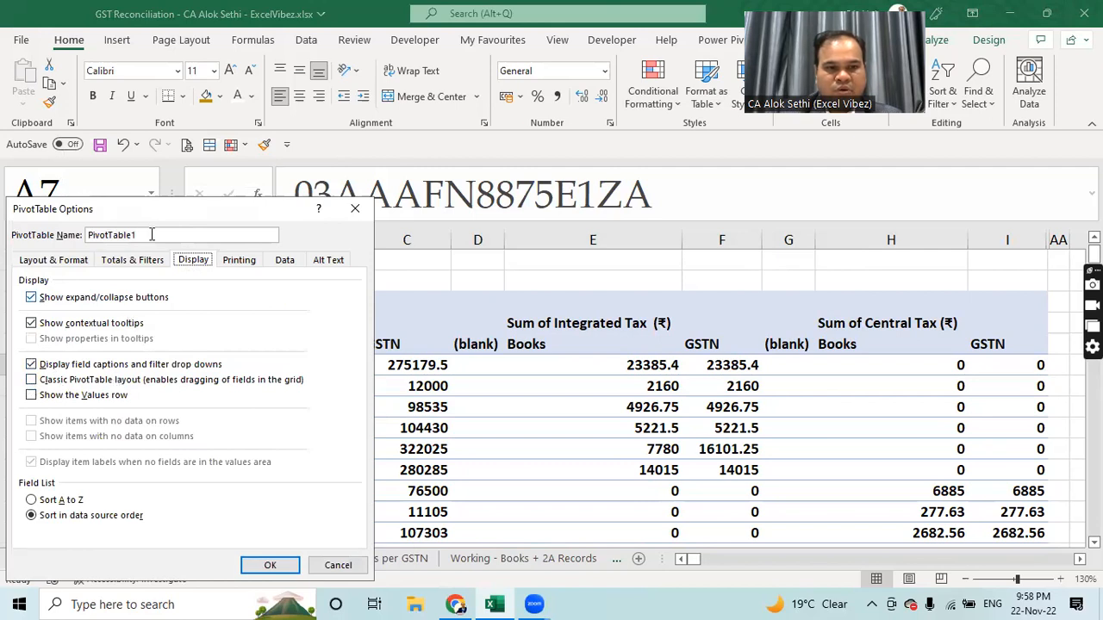
{"action": "left_click_drag", "start_coordinate": [212, 212], "coordinate": [439, 134]}
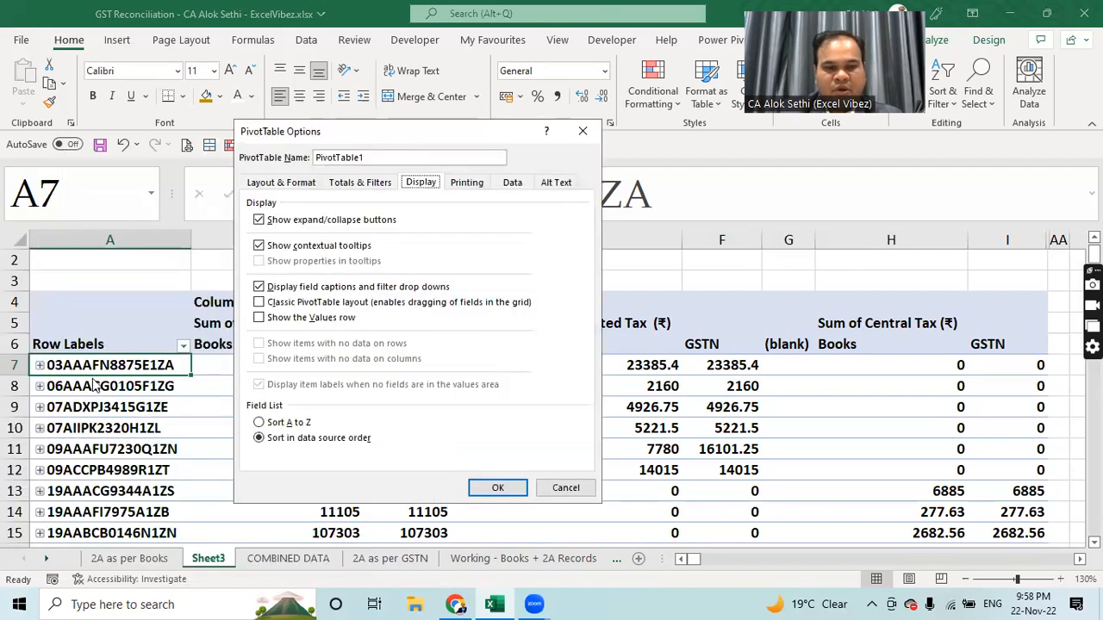
{"action": "left_click", "coordinate": [262, 304]}
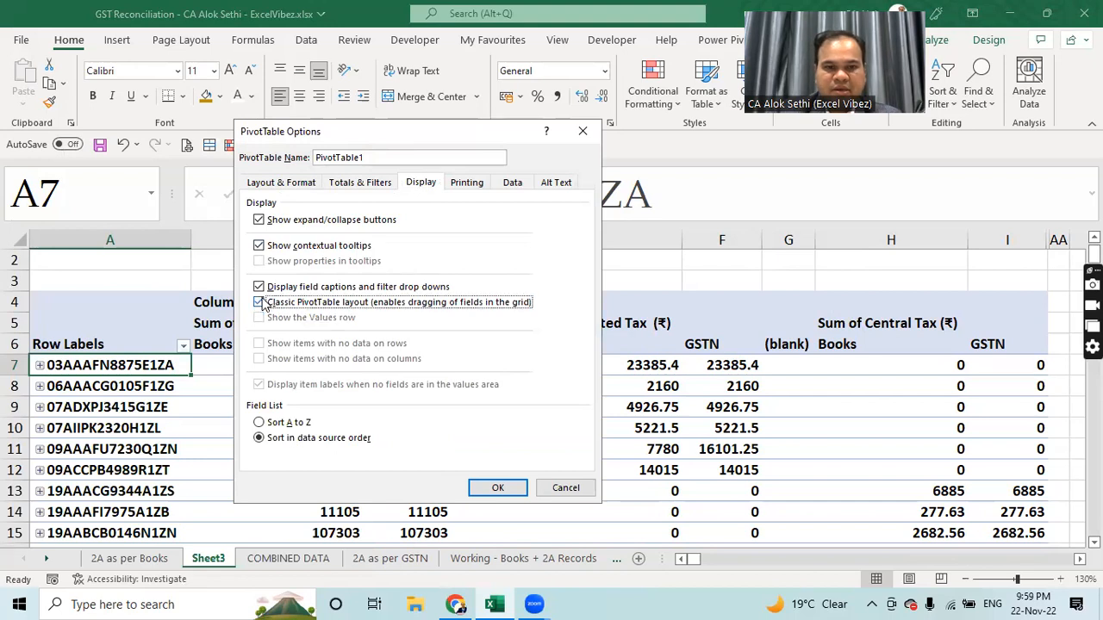
{"action": "left_click", "coordinate": [480, 488]}
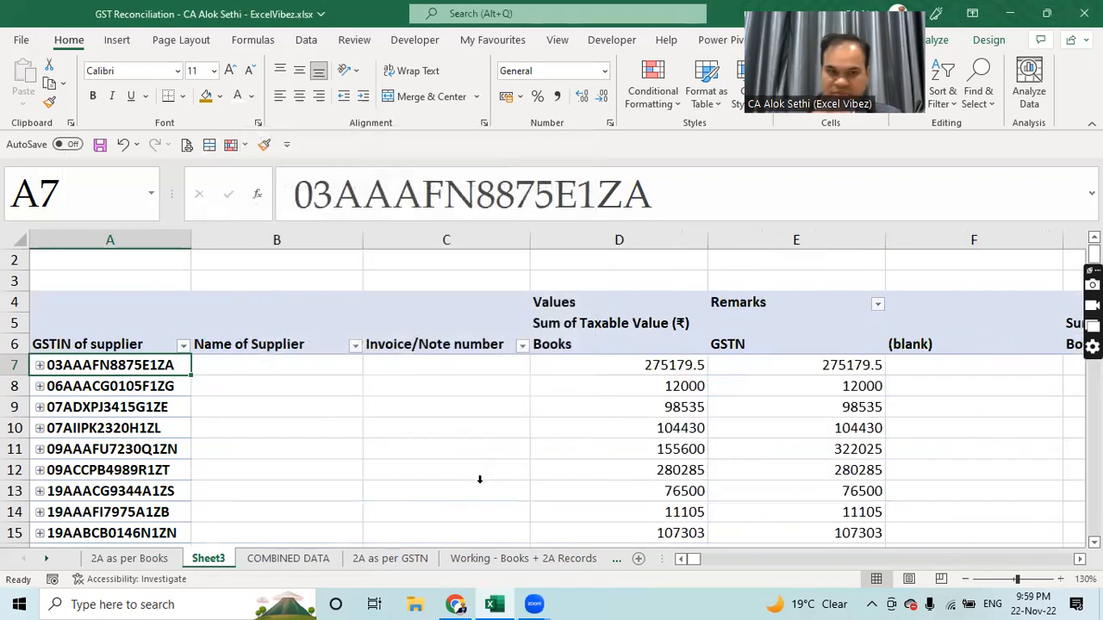
Step: Turn off the subtotals for GSTIN of supplier, expanding the first supplier to see them and collapsing it again
{"action": "left_click", "coordinate": [38, 366]}
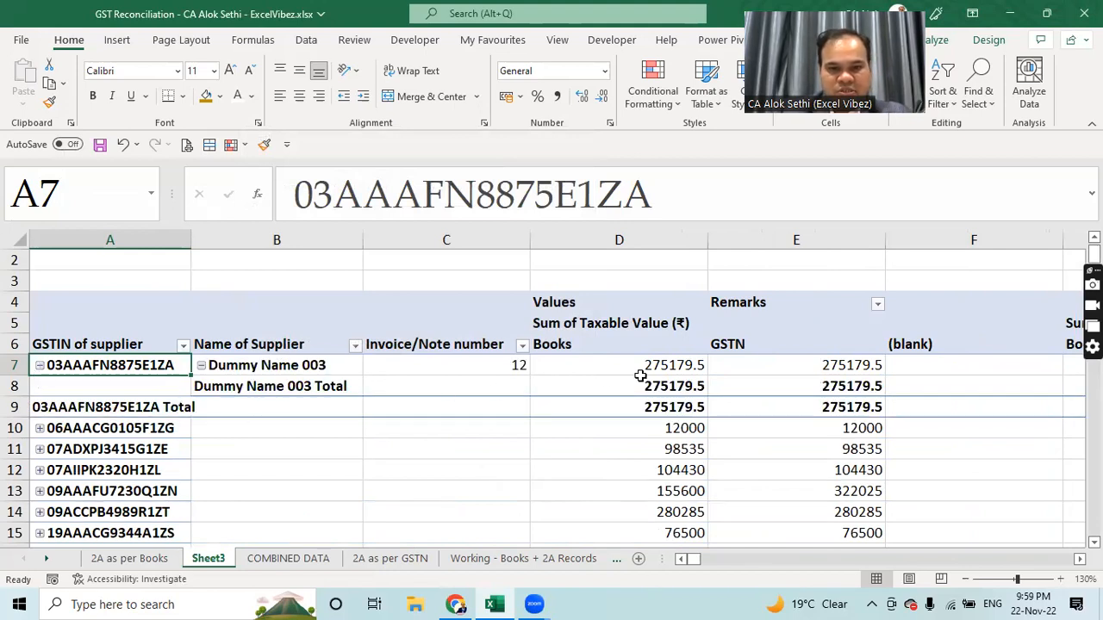
{"action": "right_click", "coordinate": [157, 366]}
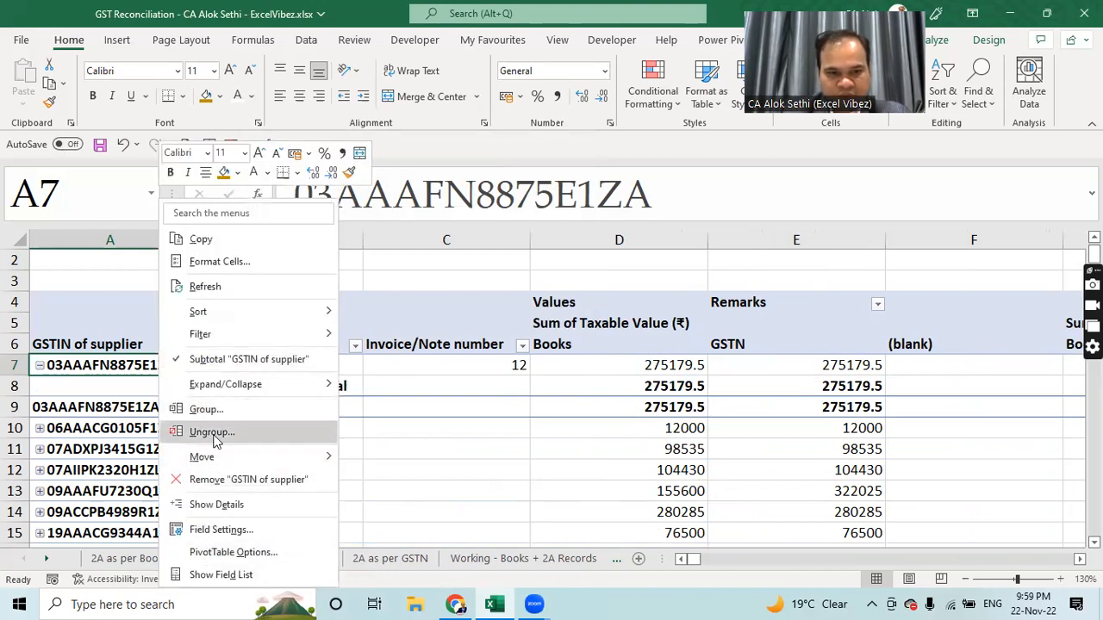
{"action": "left_click", "coordinate": [180, 360]}
{"action": "left_click", "coordinate": [39, 365]}
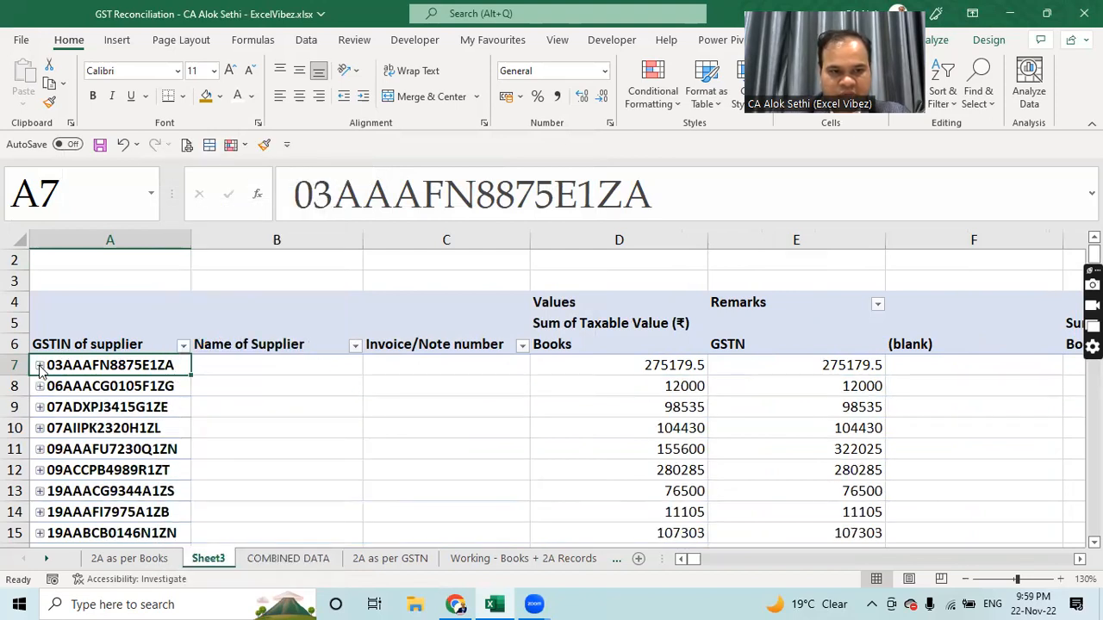
Step: Select all the GSTIN of supplier items and toggle their subtotals on and off again
{"action": "left_click", "coordinate": [59, 336]}
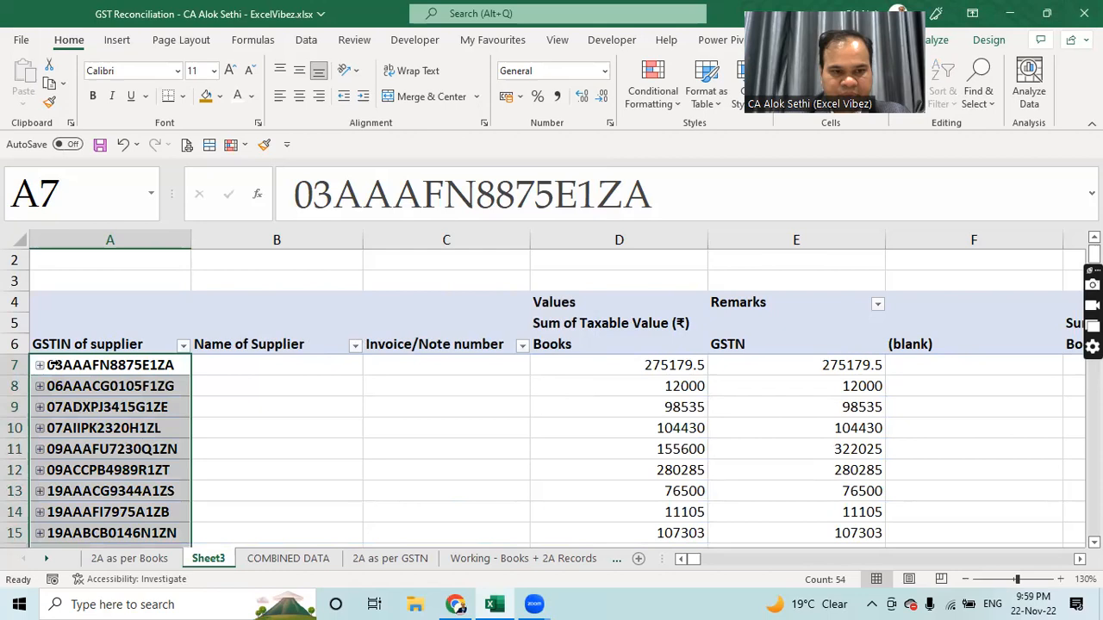
{"action": "right_click", "coordinate": [54, 365]}
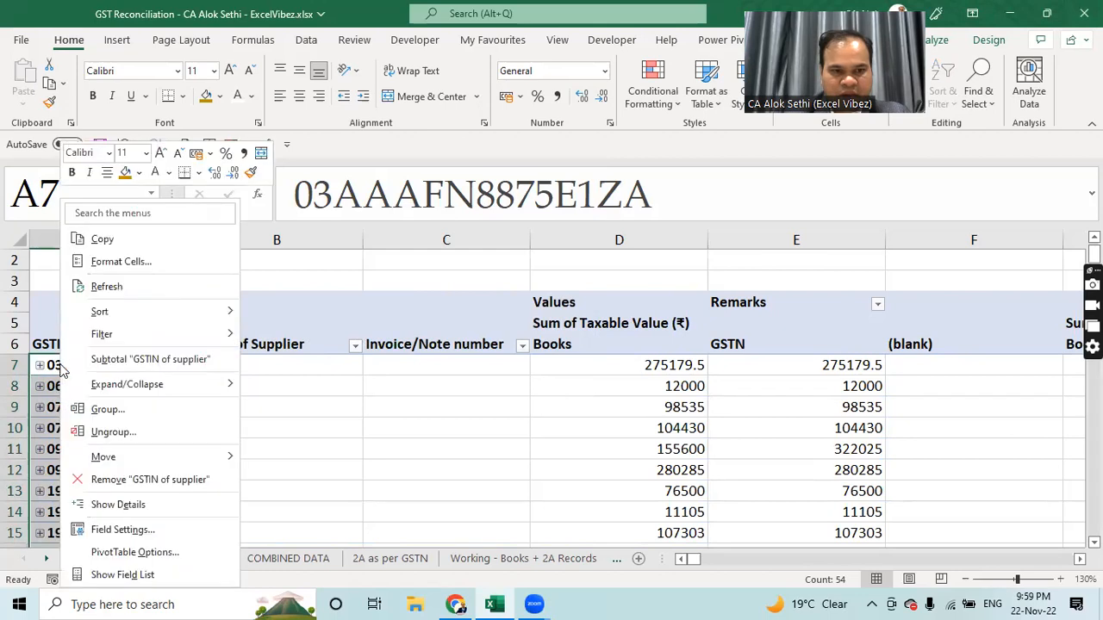
{"action": "left_click", "coordinate": [113, 359]}
{"action": "right_click", "coordinate": [73, 366]}
{"action": "left_click", "coordinate": [107, 362]}
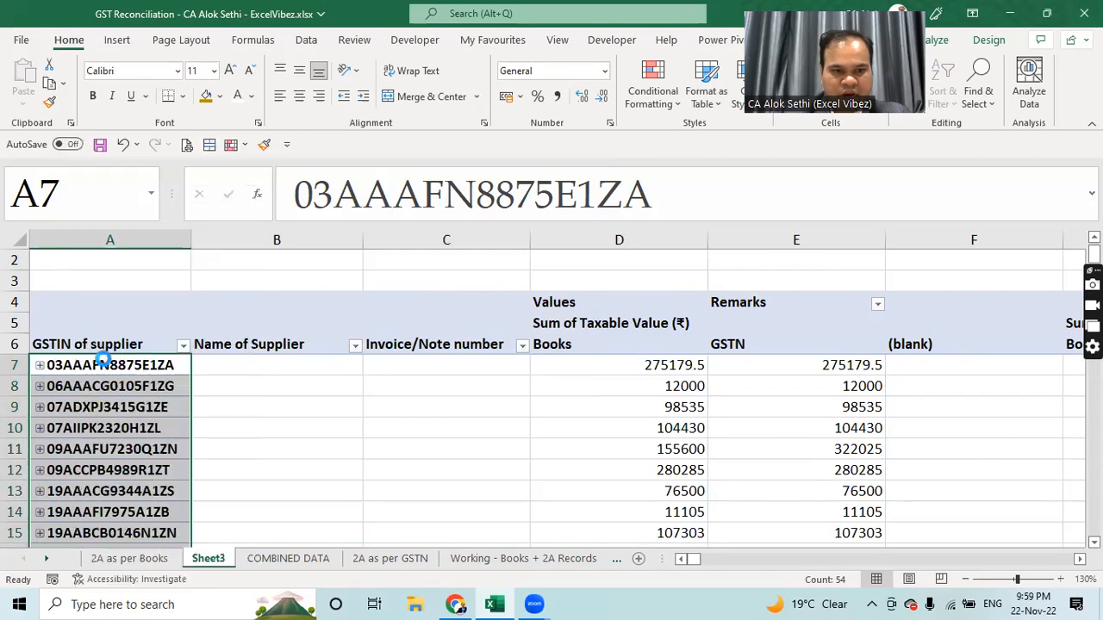
Step: Expand the entire GSTIN of supplier field to list every supplier's name and invoices
{"action": "right_click", "coordinate": [37, 367]}
{"action": "mouse_move", "coordinate": [202, 386]}
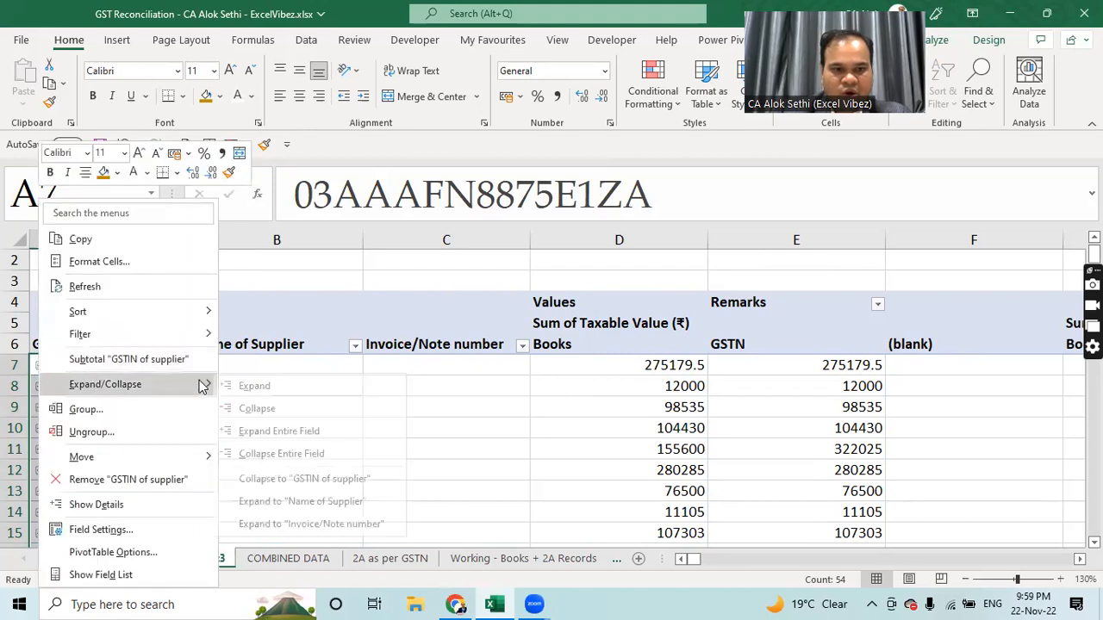
{"action": "left_click", "coordinate": [289, 431]}
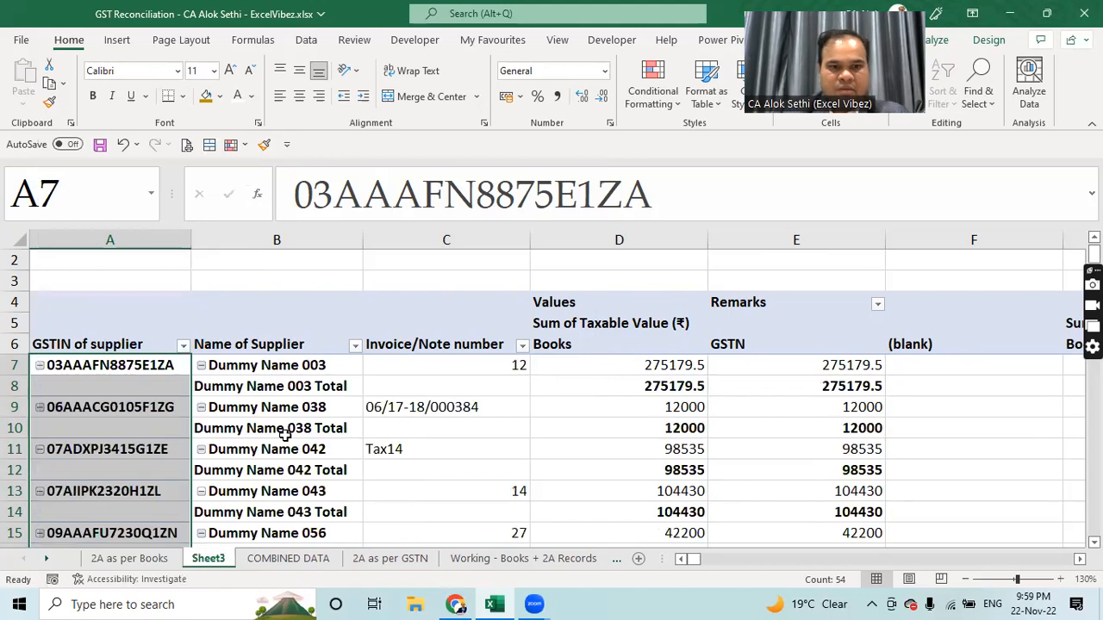
{"action": "left_click", "coordinate": [285, 345]}
{"action": "left_click", "coordinate": [286, 238]}
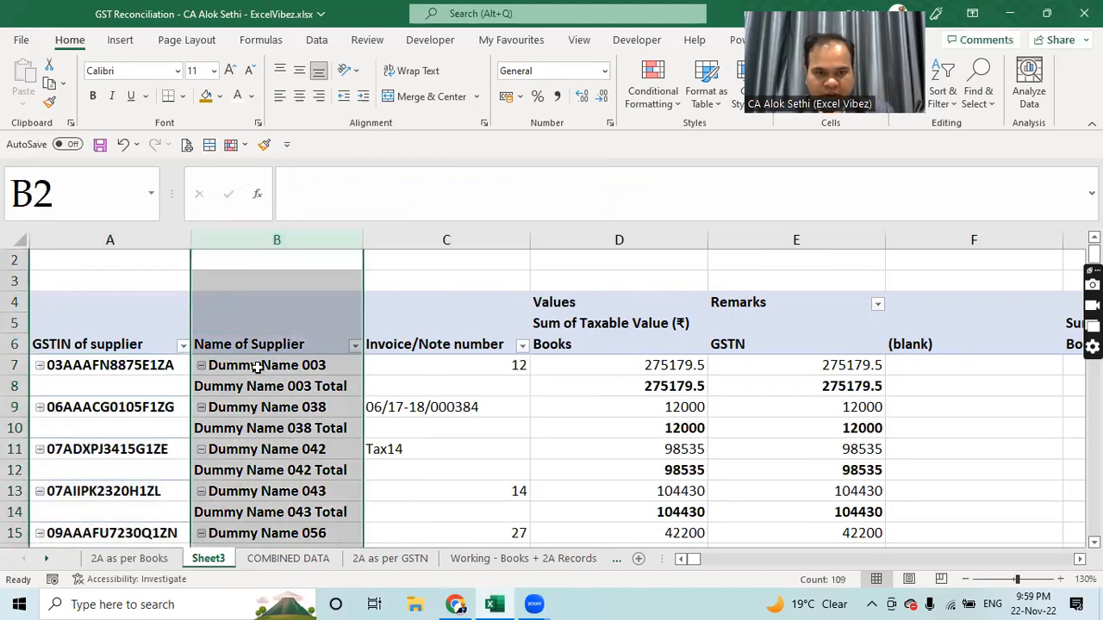
{"action": "right_click", "coordinate": [266, 392]}
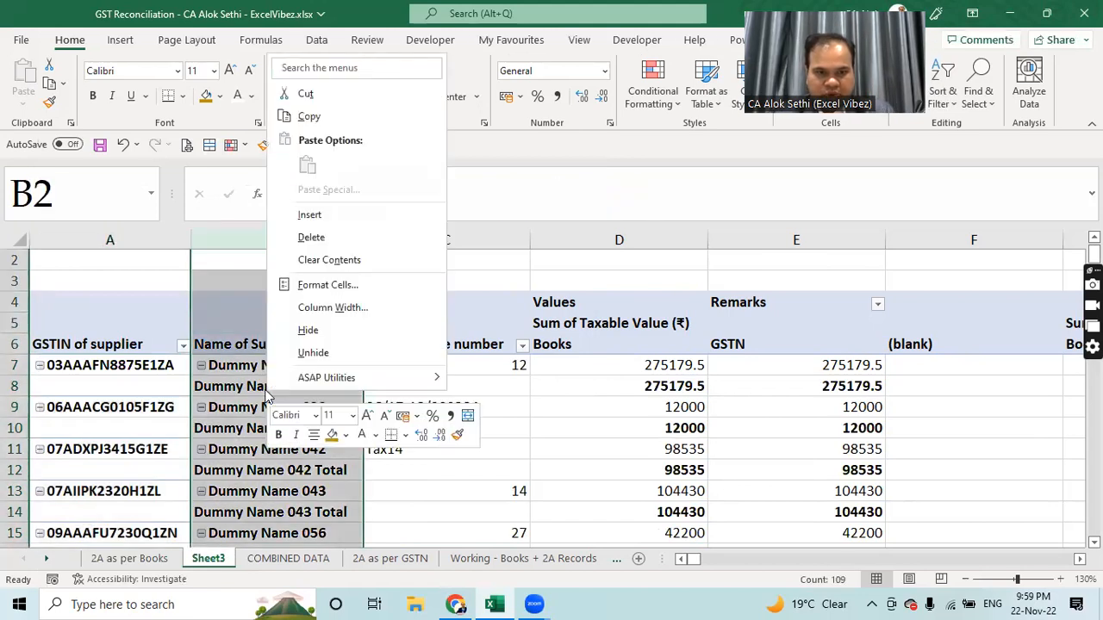
{"action": "right_click", "coordinate": [217, 346]}
{"action": "right_click", "coordinate": [222, 341]}
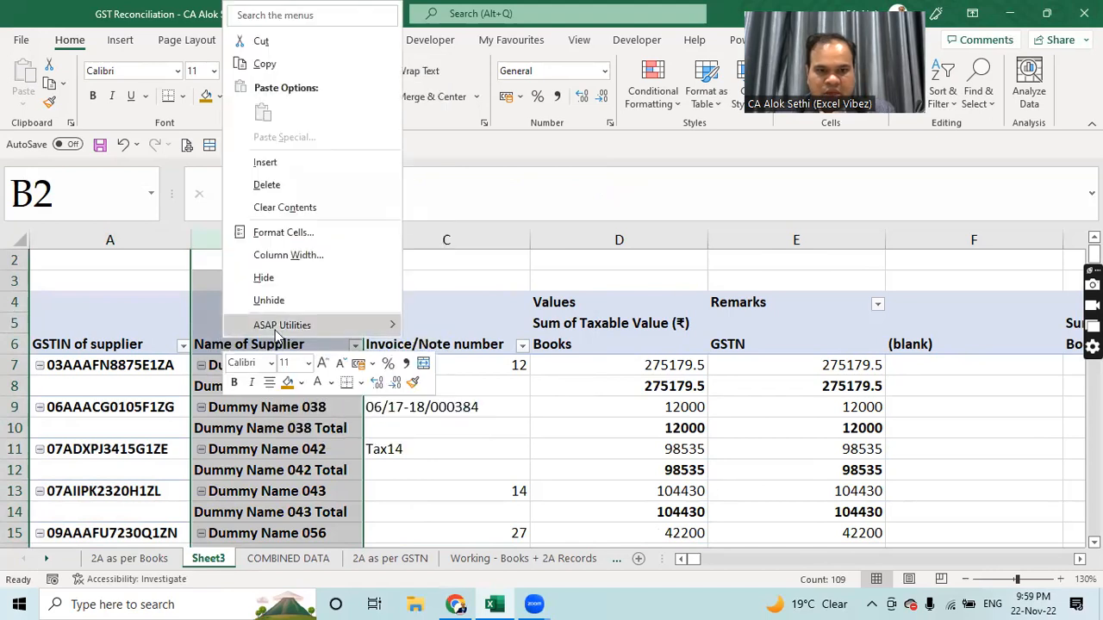
{"action": "left_click", "coordinate": [186, 336]}
{"action": "left_click", "coordinate": [258, 346]}
{"action": "left_click", "coordinate": [355, 345]}
{"action": "left_click", "coordinate": [355, 345]}
Step: Turn off the subtotals for Name of Supplier in the pivot table
{"action": "left_click", "coordinate": [292, 369]}
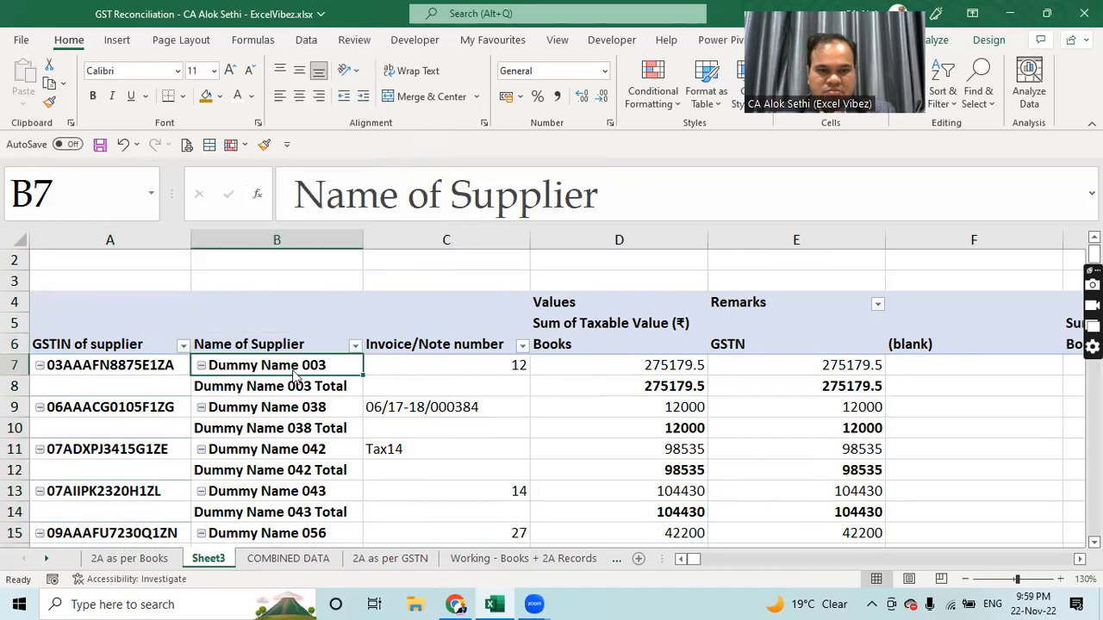
{"action": "right_click", "coordinate": [292, 369]}
{"action": "right_click", "coordinate": [274, 388]}
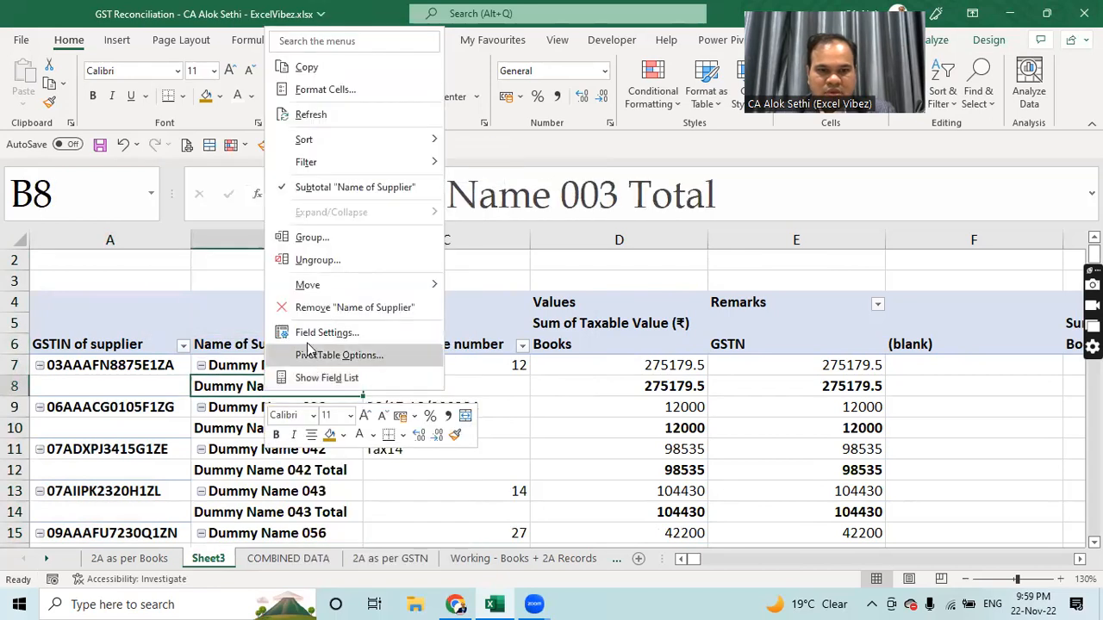
{"action": "left_click", "coordinate": [313, 189]}
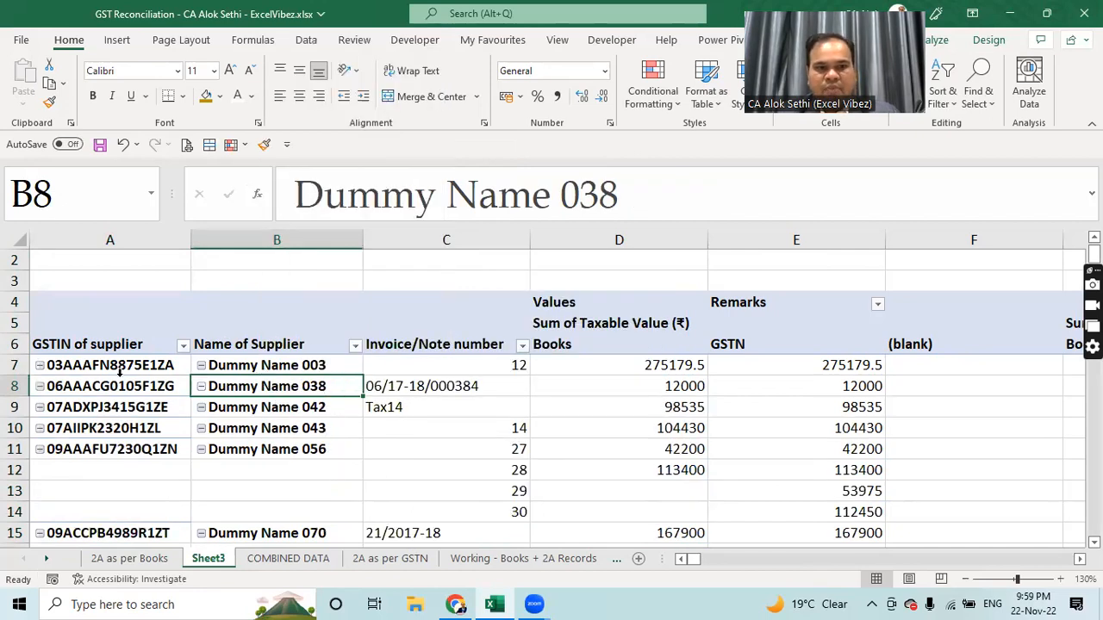
Step: Examine the first supplier's invoice row, comparing its Books and GSTN amounts for taxable value and integrated tax
{"action": "left_click", "coordinate": [316, 368]}
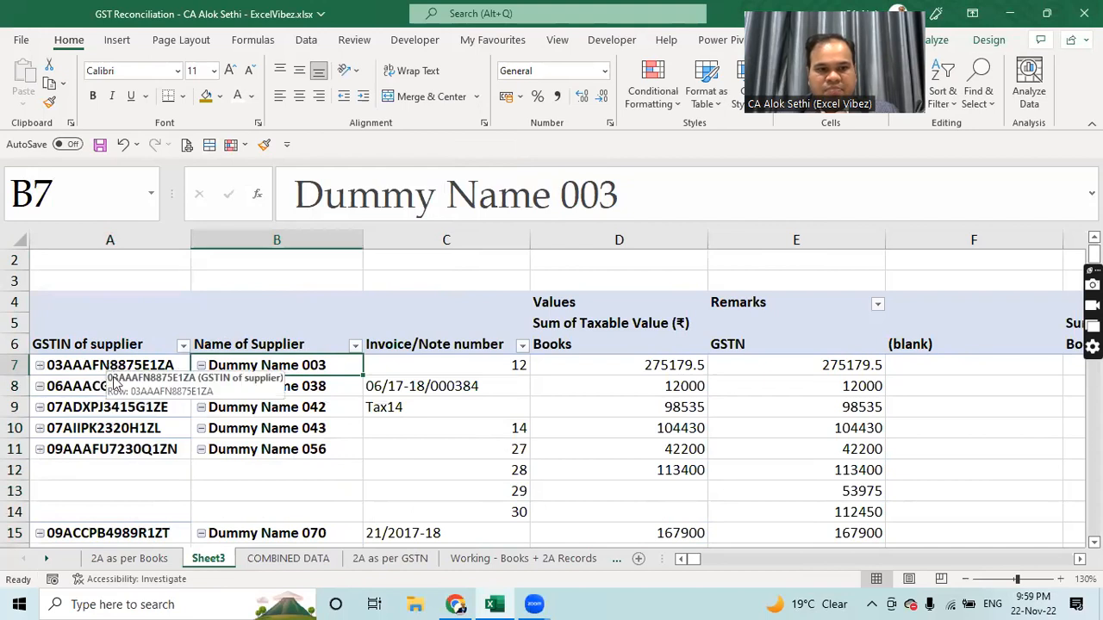
{"action": "left_click", "coordinate": [446, 369]}
{"action": "left_click", "coordinate": [635, 374]}
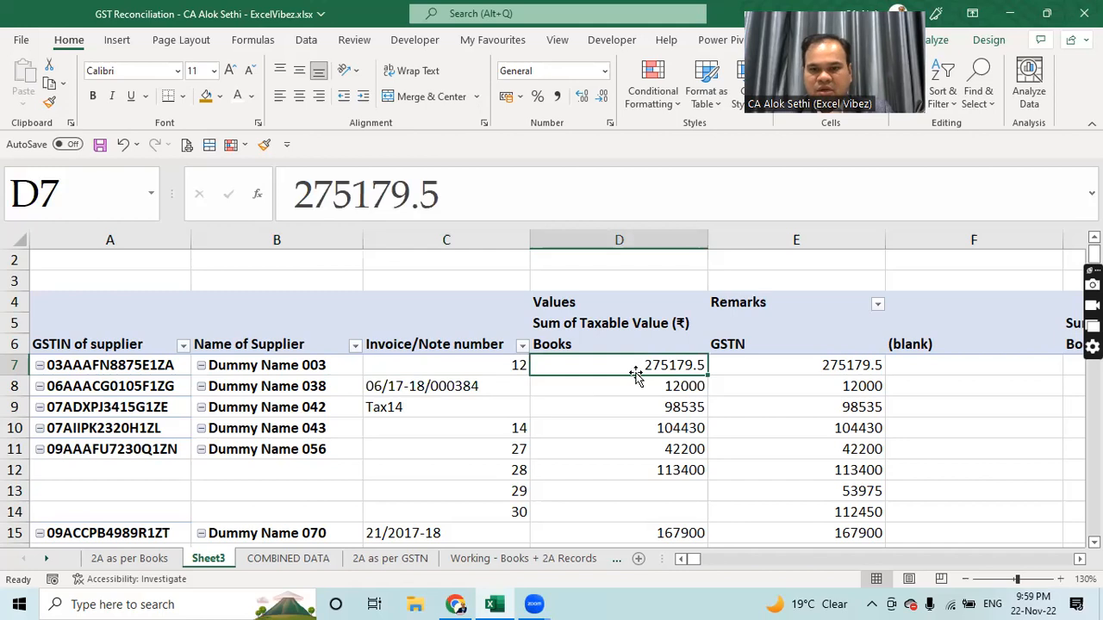
{"action": "key", "text": "Right"}
{"action": "key", "text": "Right"}
{"action": "key", "text": "Right"}
{"action": "key", "text": "Right"}
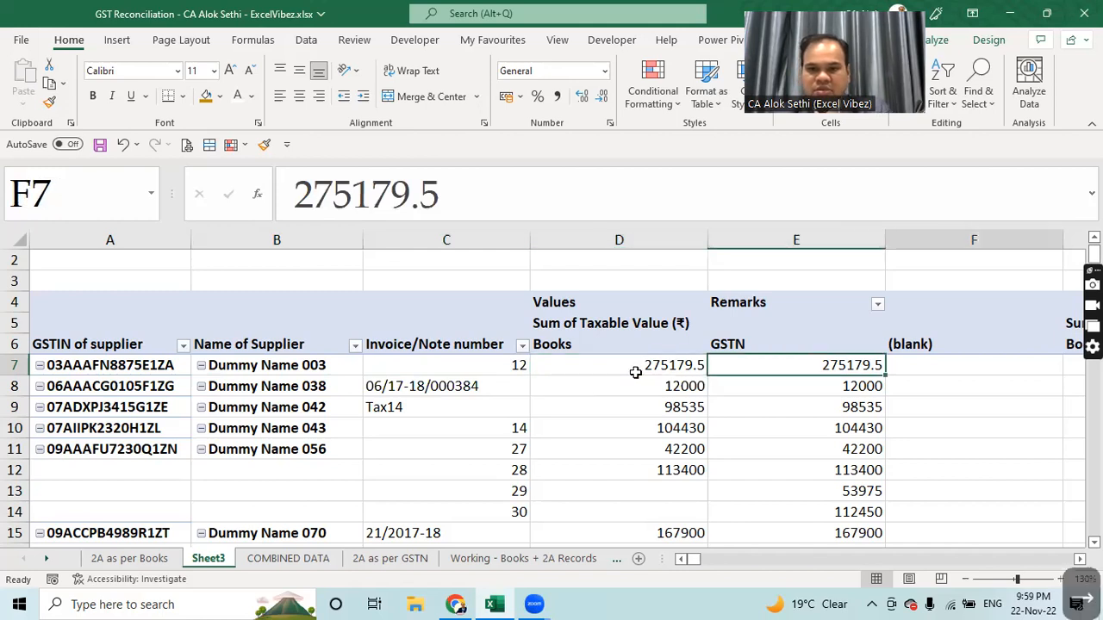
{"action": "key", "text": "Right"}
{"action": "key", "text": "Right"}
{"action": "key", "text": "Right"}
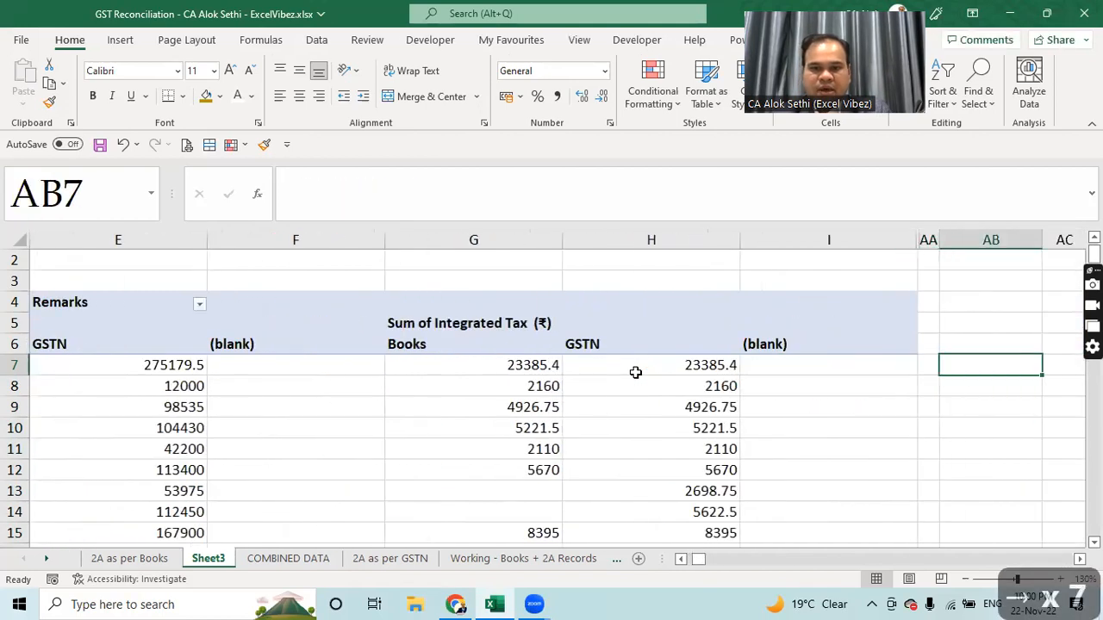
{"action": "key", "text": "Left"}
{"action": "key", "text": "Left"}
{"action": "key", "text": "Left"}
{"action": "key", "text": "Left"}
{"action": "key", "text": "Left"}
{"action": "key", "text": "Left"}
{"action": "key", "text": "Left"}
{"action": "key", "text": "Left"}
{"action": "key", "text": "Left"}
{"action": "key", "text": "Left"}
{"action": "key", "text": "Left"}
{"action": "key", "text": "Left"}
{"action": "key", "text": "Left"}
{"action": "key", "text": "Left"}
{"action": "key", "text": "Left"}
{"action": "key", "text": "Left"}
{"action": "key", "text": "Left"}
{"action": "key", "text": "Left"}
{"action": "key", "text": "Left"}
{"action": "key", "text": "Left"}
{"action": "key", "text": "Left"}
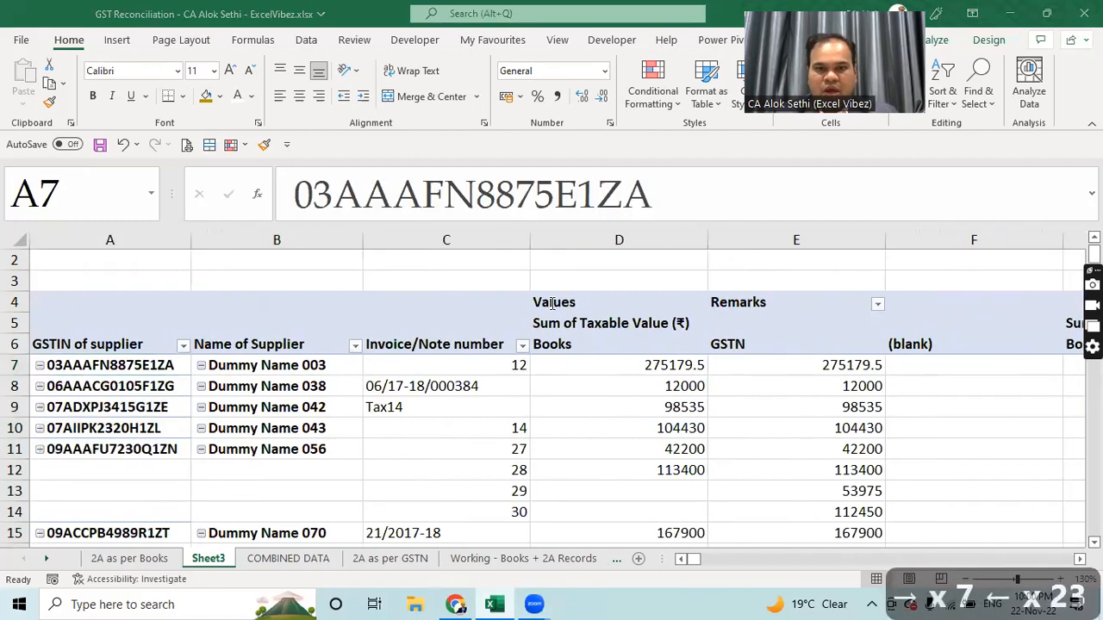
{"action": "left_click", "coordinate": [157, 366]}
{"action": "right_click", "coordinate": [158, 365]}
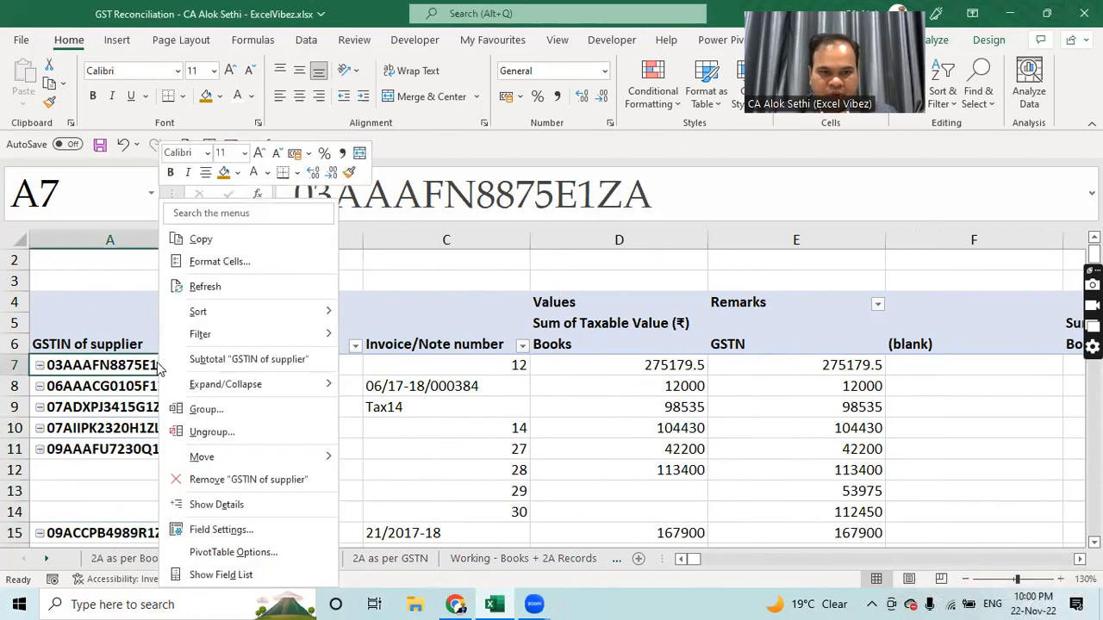
{"action": "left_click", "coordinate": [208, 428]}
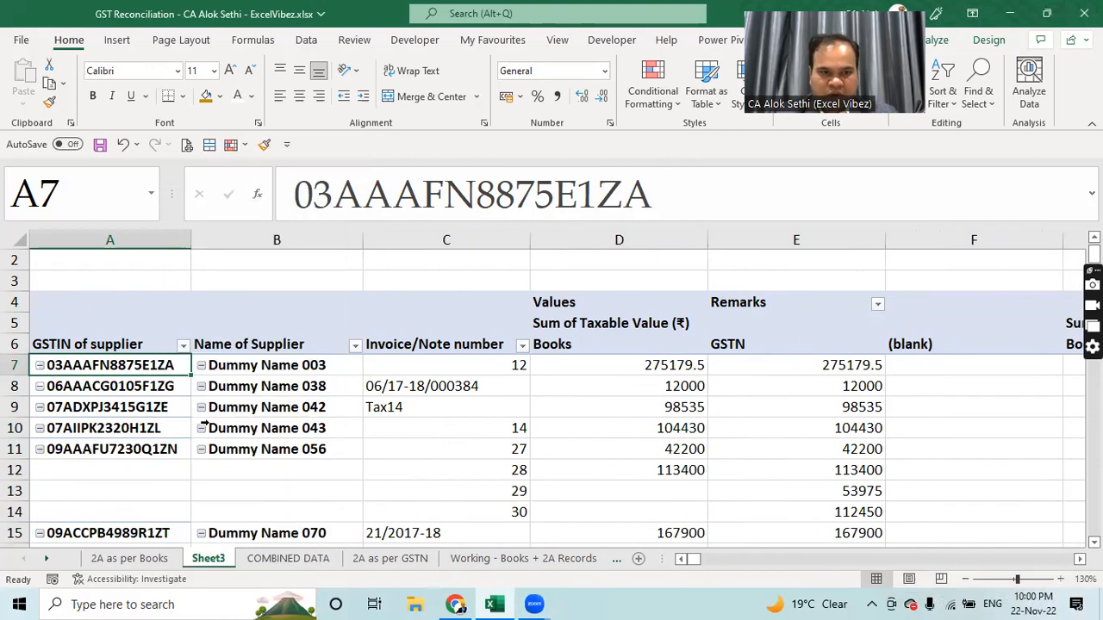
Step: Hide column B, which holds Name of Supplier
{"action": "left_click", "coordinate": [233, 368]}
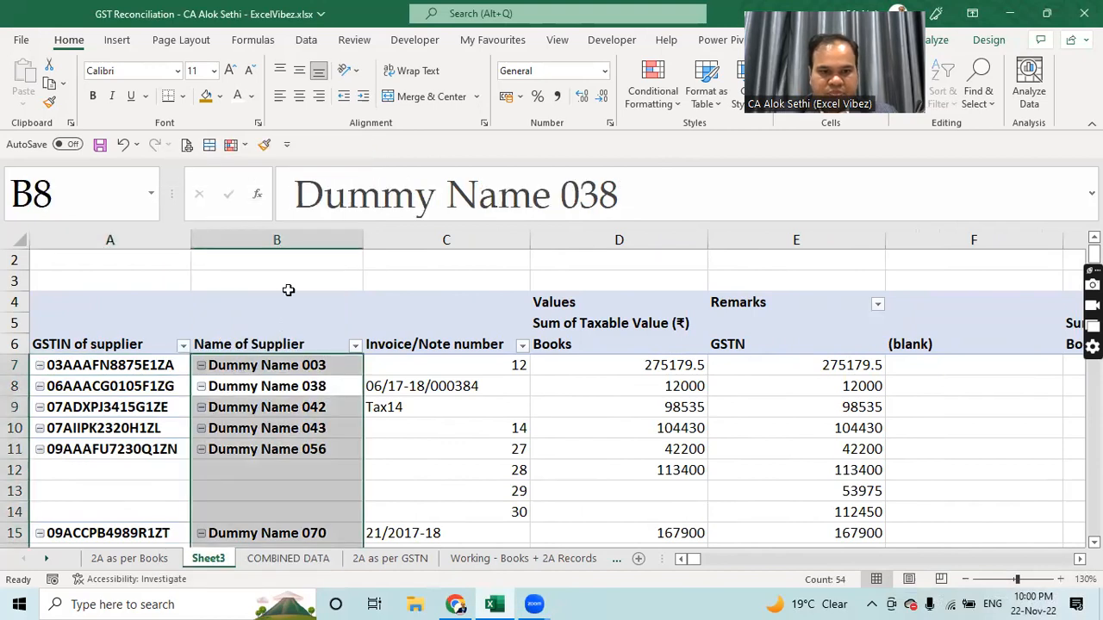
{"action": "right_click", "coordinate": [299, 238]}
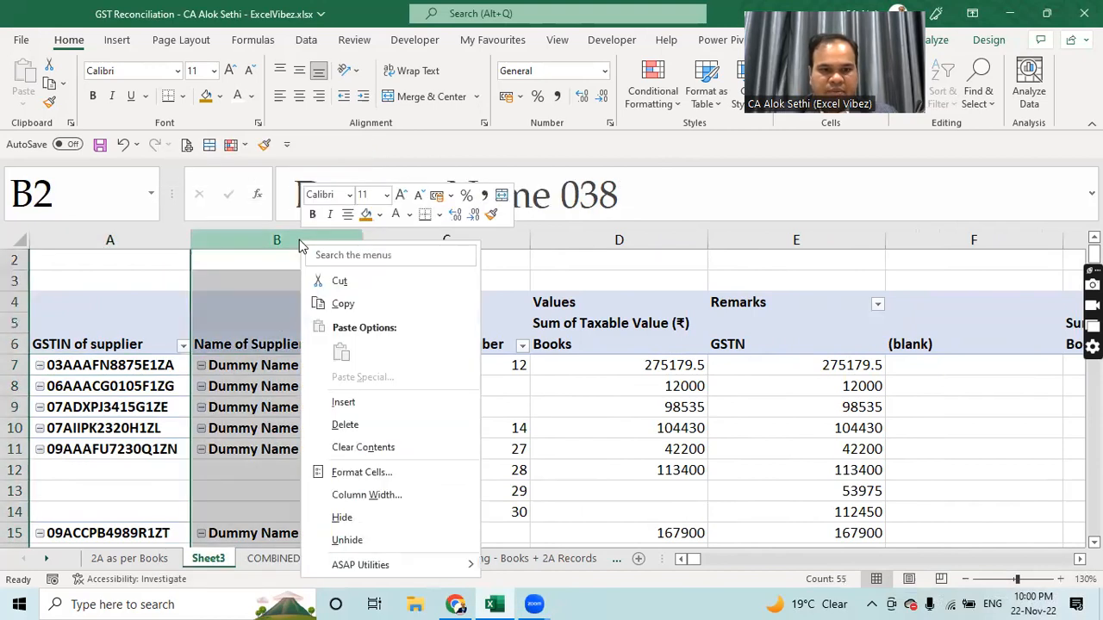
{"action": "left_click", "coordinate": [342, 519]}
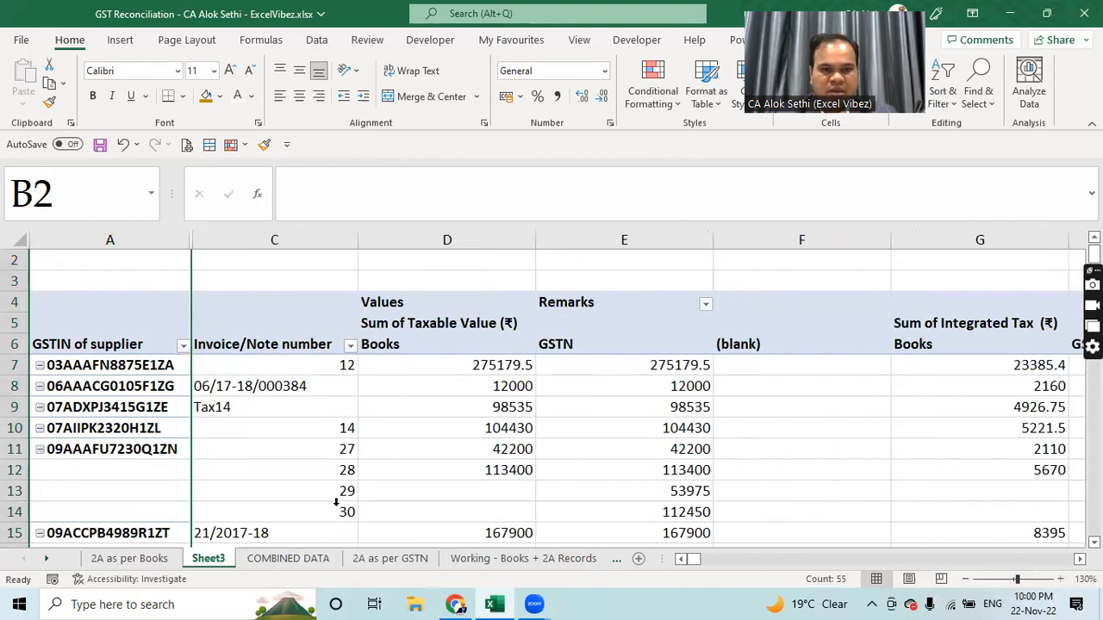
Step: Go down the invoice list row by row to row 39, comparing the Books and GSTN taxable values
{"action": "left_click", "coordinate": [331, 377]}
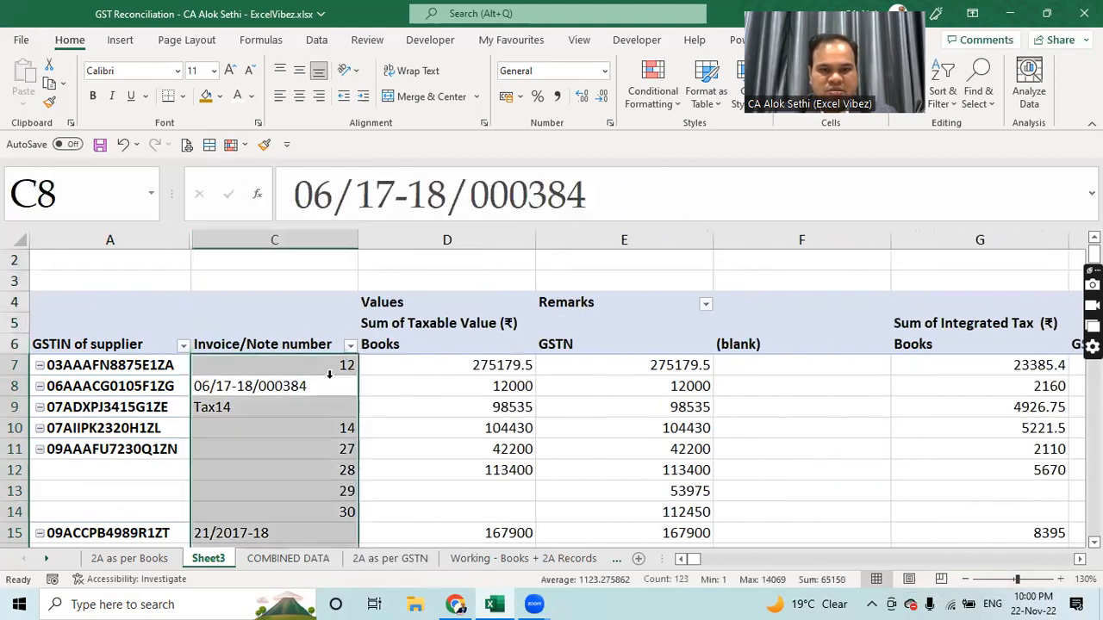
{"action": "key", "text": "Down"}
{"action": "key", "text": "Down"}
{"action": "key", "text": "Down"}
{"action": "key", "text": "Down"}
{"action": "key", "text": "Down"}
{"action": "key", "text": "Down"}
{"action": "key", "text": "Down"}
{"action": "key", "text": "Down"}
{"action": "key", "text": "Down"}
{"action": "key", "text": "Down"}
{"action": "key", "text": "Down"}
{"action": "key", "text": "Down"}
{"action": "key", "text": "Down"}
{"action": "key", "text": "Down"}
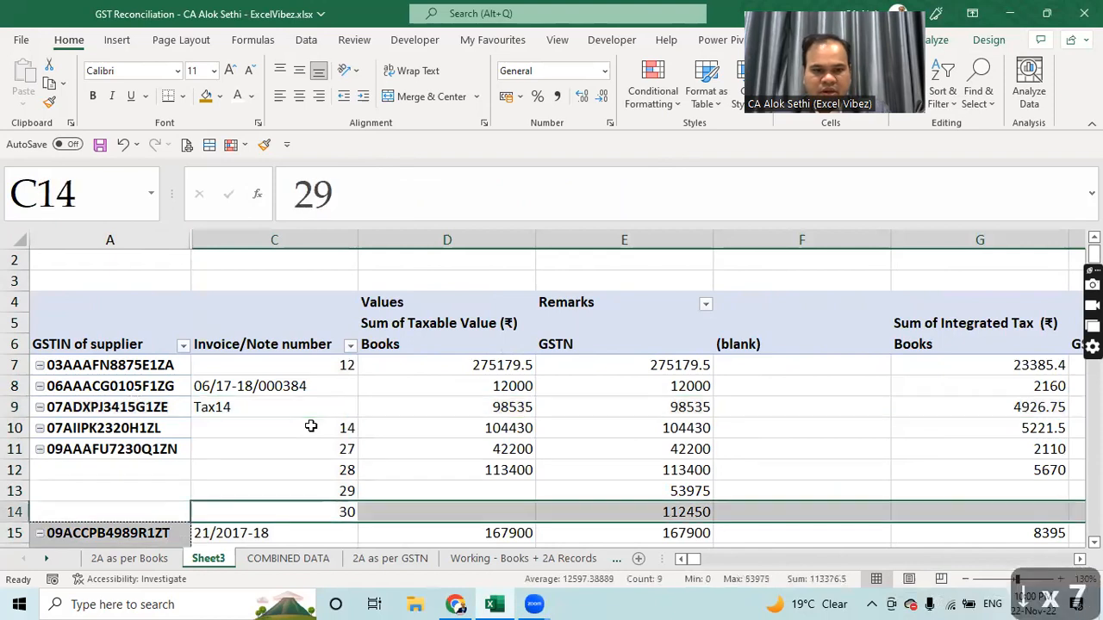
{"action": "key", "text": "Down"}
{"action": "key", "text": "Down"}
{"action": "key", "text": "Down"}
{"action": "key", "text": "Down"}
{"action": "key", "text": "Down"}
{"action": "key", "text": "Down"}
{"action": "key", "text": "Down"}
{"action": "key", "text": "Down"}
{"action": "key", "text": "Down"}
{"action": "key", "text": "Down"}
{"action": "key", "text": "Down"}
{"action": "key", "text": "Down"}
{"action": "key", "text": "Down"}
{"action": "key", "text": "Down"}
{"action": "key", "text": "Down"}
{"action": "key", "text": "Down"}
{"action": "key", "text": "Down"}
{"action": "key", "text": "Down"}
{"action": "key", "text": "Down"}
{"action": "key", "text": "Down"}
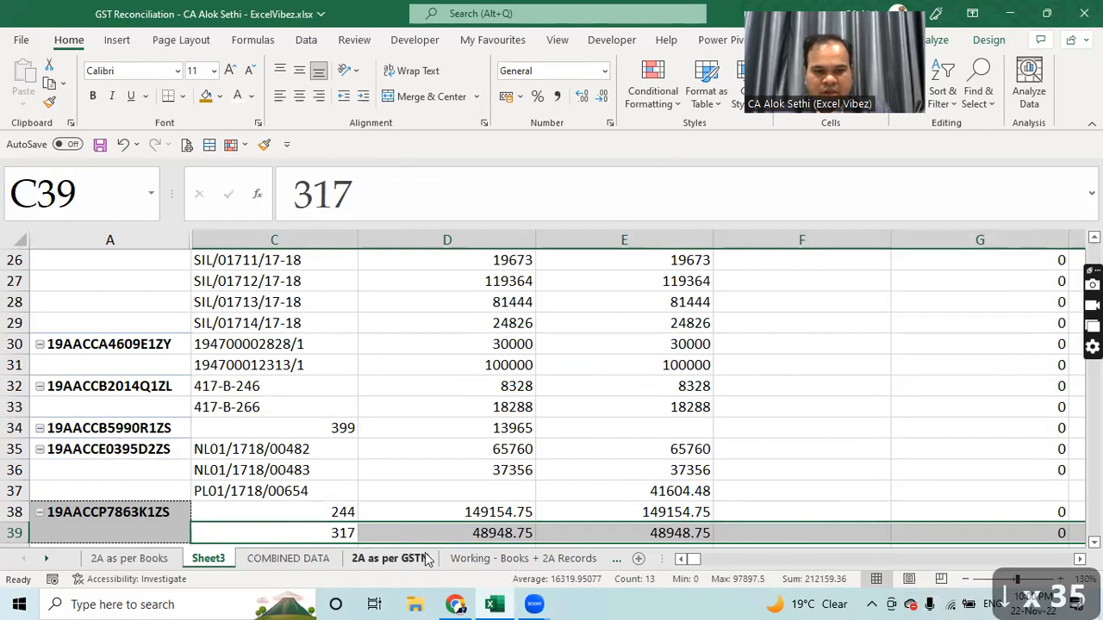
Step: View the Working - Books + 2A Records sheet and the GST Reco - PIVOT sheet
{"action": "left_click", "coordinate": [462, 559]}
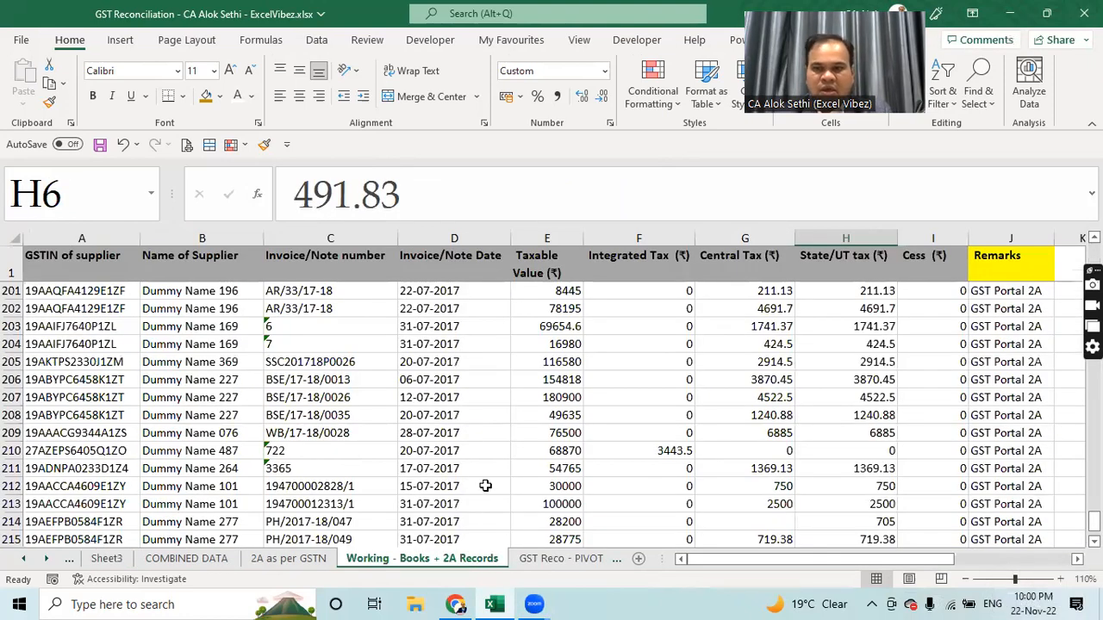
{"action": "left_click", "coordinate": [560, 558]}
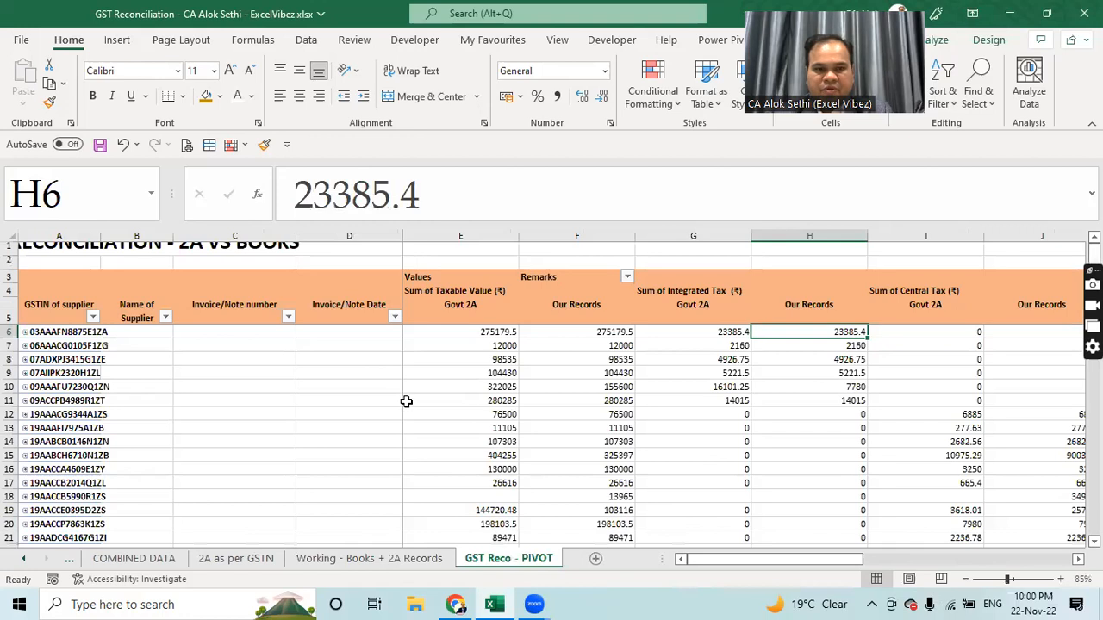
Step: Hide columns C and D, which hold the invoice/note number and date, on the GST Reco - PIVOT sheet
{"action": "left_click", "coordinate": [357, 402]}
{"action": "key", "text": "Right"}
{"action": "key", "text": "Right"}
{"action": "key", "text": "Right"}
{"action": "key", "text": "Right"}
{"action": "key", "text": "Right"}
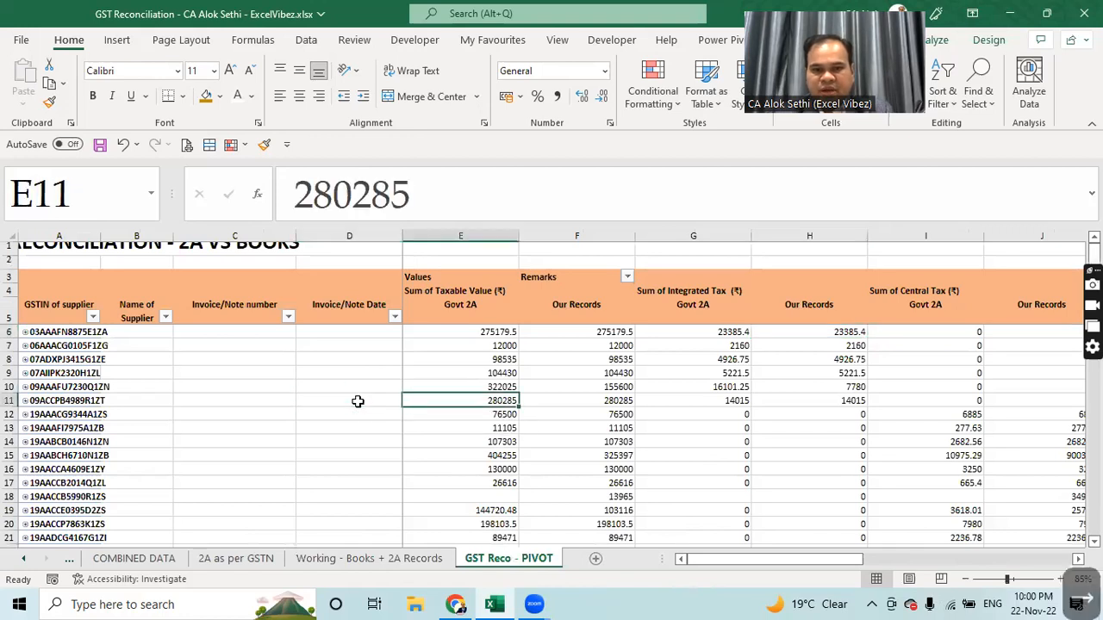
{"action": "left_click_drag", "start_coordinate": [194, 234], "coordinate": [372, 236]}
{"action": "right_click", "coordinate": [372, 236]}
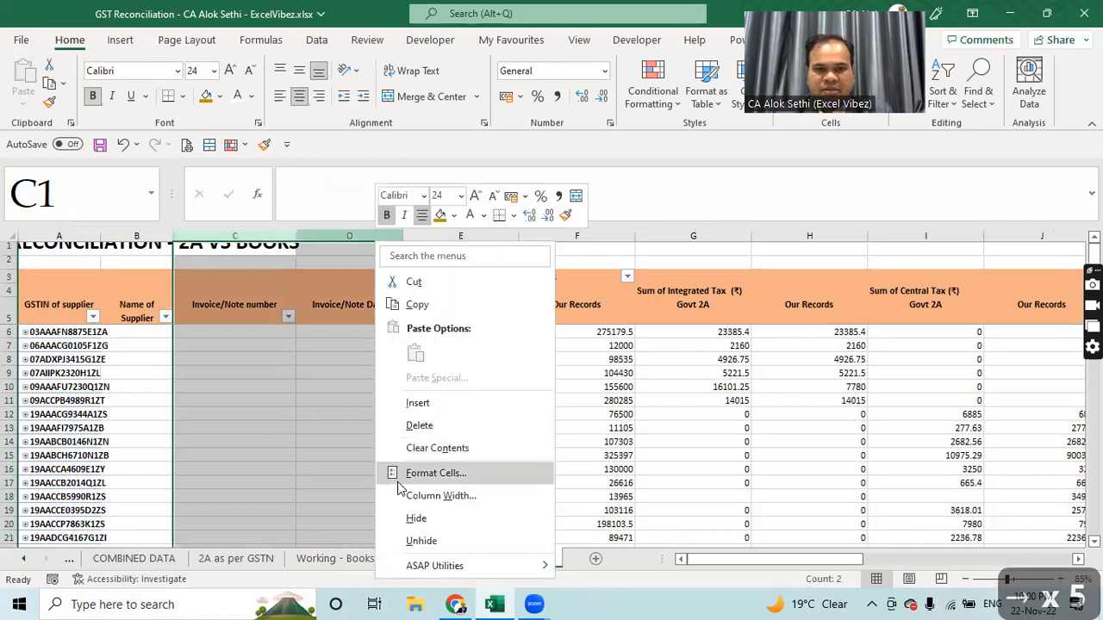
{"action": "left_click", "coordinate": [413, 517]}
Step: Look across the tax columns to the Difference columns for Taxable, IGST, CGST, SGST and Cess
{"action": "key", "text": "Right"}
{"action": "key", "text": "Right"}
{"action": "key", "text": "Right"}
{"action": "key", "text": "Right"}
{"action": "key", "text": "Right"}
{"action": "key", "text": "Right"}
{"action": "key", "text": "Right"}
{"action": "key", "text": "Right"}
{"action": "key", "text": "Right"}
{"action": "key", "text": "Right"}
{"action": "key", "text": "Right"}
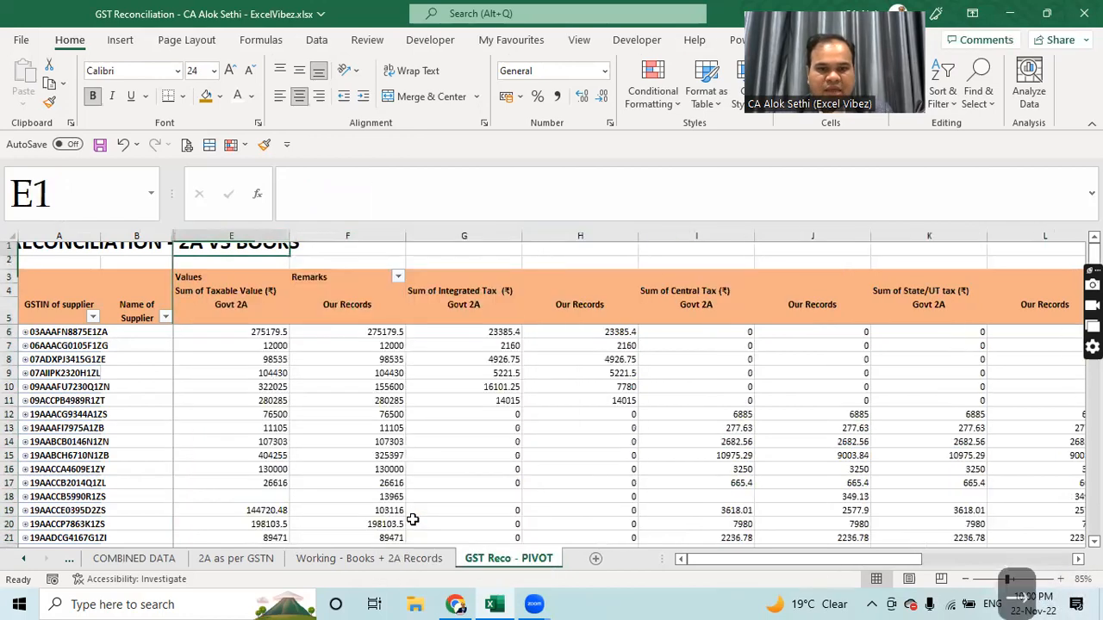
{"action": "key", "text": "Right"}
{"action": "key", "text": "Right"}
{"action": "key", "text": "Right"}
{"action": "key", "text": "Right"}
{"action": "key", "text": "Right"}
{"action": "key", "text": "Right"}
{"action": "key", "text": "Right"}
{"action": "key", "text": "Right"}
{"action": "key", "text": "Right"}
{"action": "key", "text": "Right"}
{"action": "key", "text": "Right"}
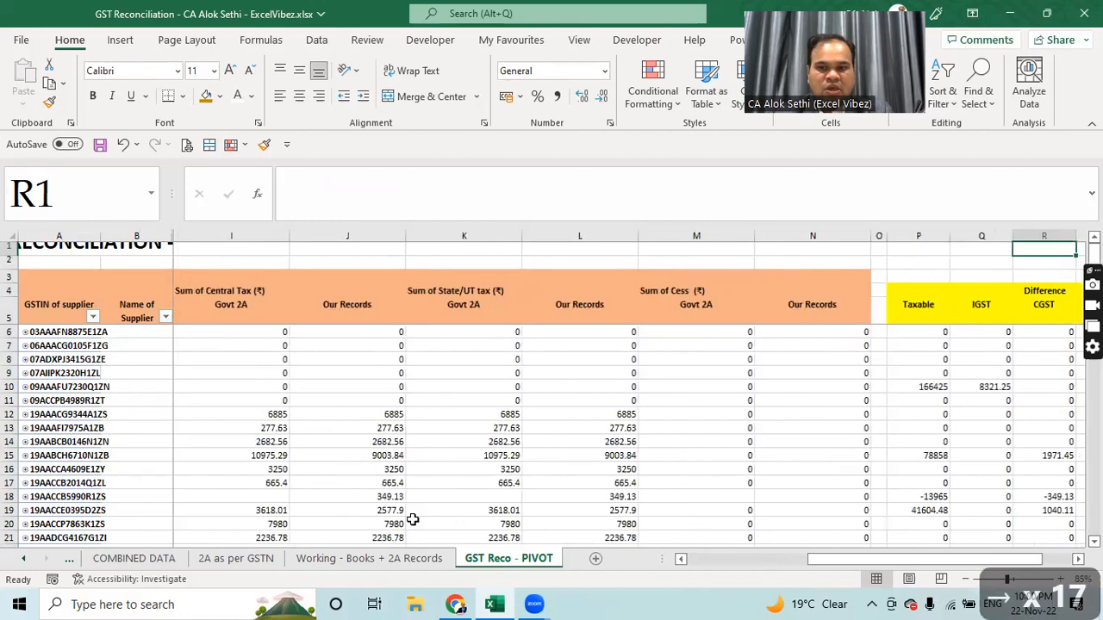
{"action": "key", "text": "Right"}
{"action": "key", "text": "Right"}
{"action": "key", "text": "Right"}
{"action": "key", "text": "Right"}
{"action": "key", "text": "Right"}
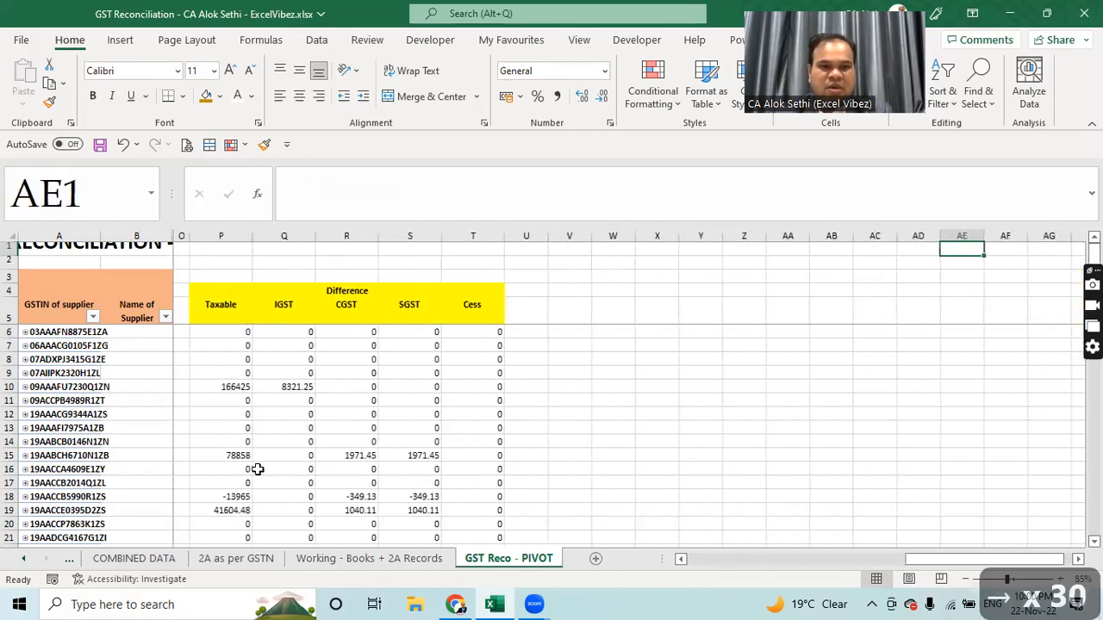
Step: Check the IGST difference formula for the first supplier and go back along row 6 to its GSTIN
{"action": "scroll", "coordinate": [254, 468], "scroll_direction": "up", "scroll_amount": 2}
{"action": "left_click", "coordinate": [271, 352]}
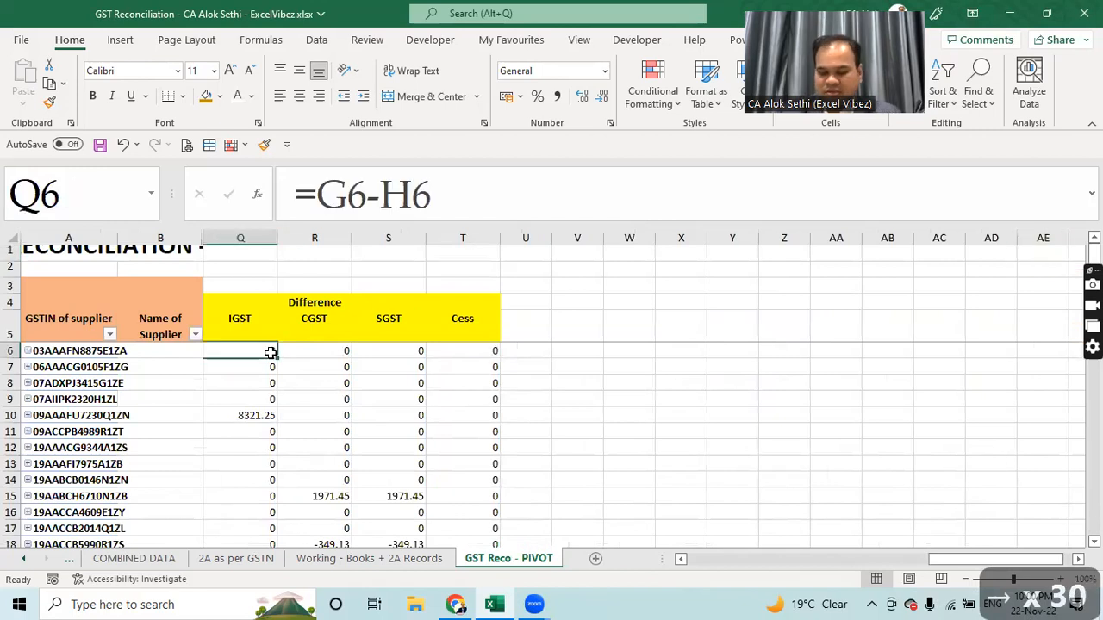
{"action": "key", "text": "Left"}
{"action": "key", "text": "Left"}
{"action": "key", "text": "Left"}
{"action": "key", "text": "Left"}
{"action": "key", "text": "Left"}
{"action": "key", "text": "Left"}
{"action": "key", "text": "Left"}
{"action": "key", "text": "Left"}
{"action": "key", "text": "Left"}
{"action": "key", "text": "Left"}
{"action": "key", "text": "Left"}
{"action": "key", "text": "Left"}
{"action": "key", "text": "Left"}
{"action": "key", "text": "Left"}
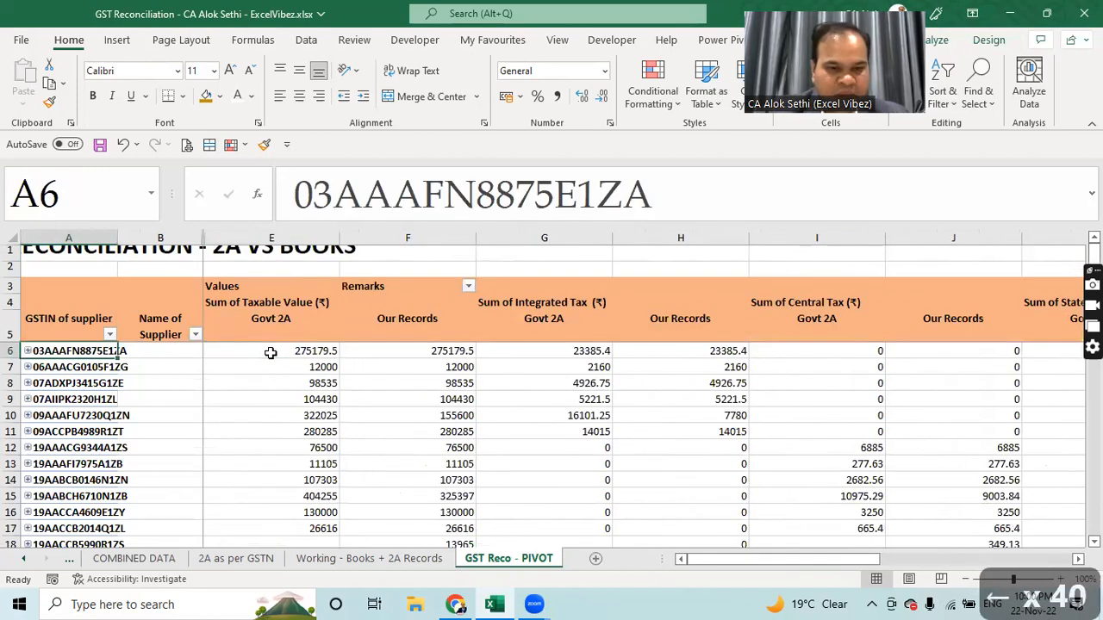
Step: Return to Sheet3 and go up the invoice list to the top of the pivot table
{"action": "left_click", "coordinate": [22, 562]}
{"action": "left_click", "coordinate": [22, 562]}
{"action": "left_click", "coordinate": [208, 559]}
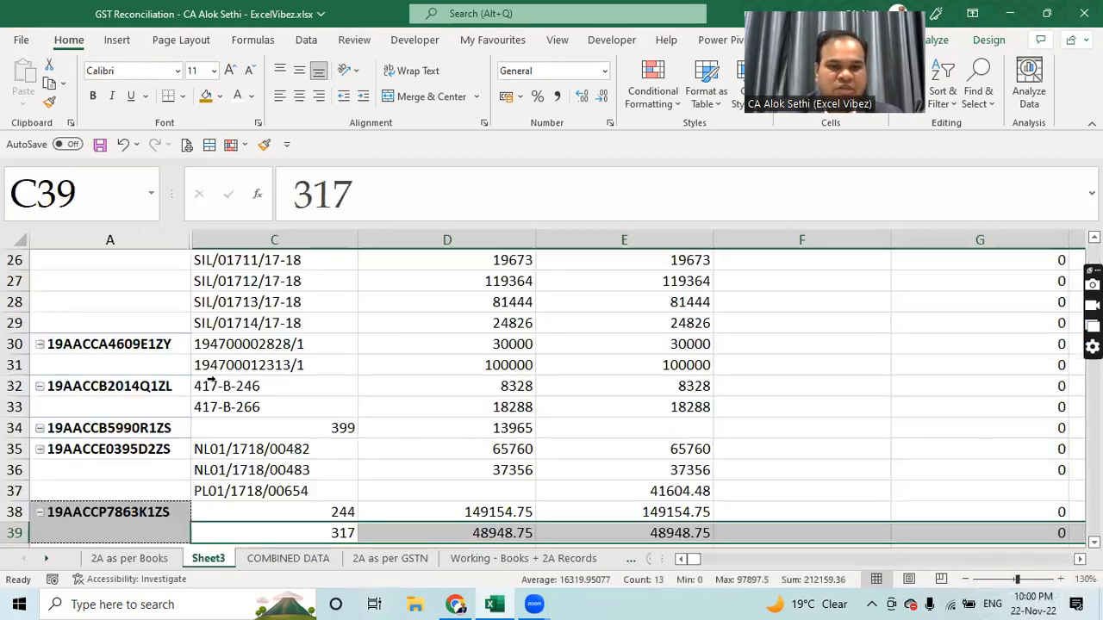
{"action": "left_click", "coordinate": [313, 412]}
{"action": "key", "text": "Up"}
{"action": "key", "text": "Up"}
{"action": "key", "text": "Up"}
{"action": "key", "text": "Up"}
{"action": "key", "text": "Up"}
{"action": "key", "text": "Up"}
{"action": "key", "text": "Up"}
{"action": "key", "text": "Up"}
{"action": "key", "text": "Up"}
{"action": "key", "text": "Up"}
{"action": "key", "text": "Up"}
{"action": "key", "text": "Up"}
{"action": "key", "text": "Up"}
{"action": "key", "text": "Up"}
{"action": "key", "text": "Up"}
{"action": "key", "text": "Up"}
{"action": "key", "text": "Up"}
{"action": "key", "text": "Up"}
{"action": "key", "text": "Up"}
{"action": "key", "text": "Up"}
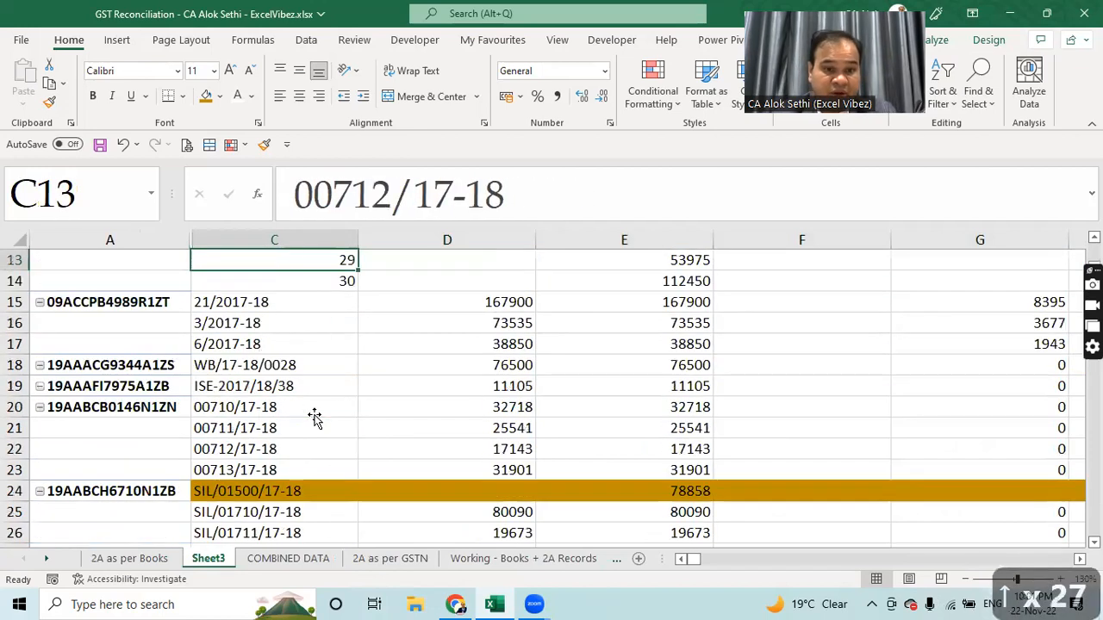
{"action": "key", "text": "Up"}
{"action": "key", "text": "Up"}
{"action": "key", "text": "Up"}
{"action": "key", "text": "Up"}
{"action": "key", "text": "Up"}
{"action": "key", "text": "Up"}
{"action": "key", "text": "Up"}
{"action": "key", "text": "Up"}
{"action": "key", "text": "Up"}
{"action": "key", "text": "Up"}
{"action": "key", "text": "Up"}
{"action": "key", "text": "Up"}
{"action": "key", "text": "Up"}
{"action": "key", "text": "Up"}
{"action": "key", "text": "Up"}
{"action": "key", "text": "Up"}
{"action": "key", "text": "Up"}
{"action": "key", "text": "Up"}
{"action": "key", "text": "Up"}
{"action": "key", "text": "Up"}
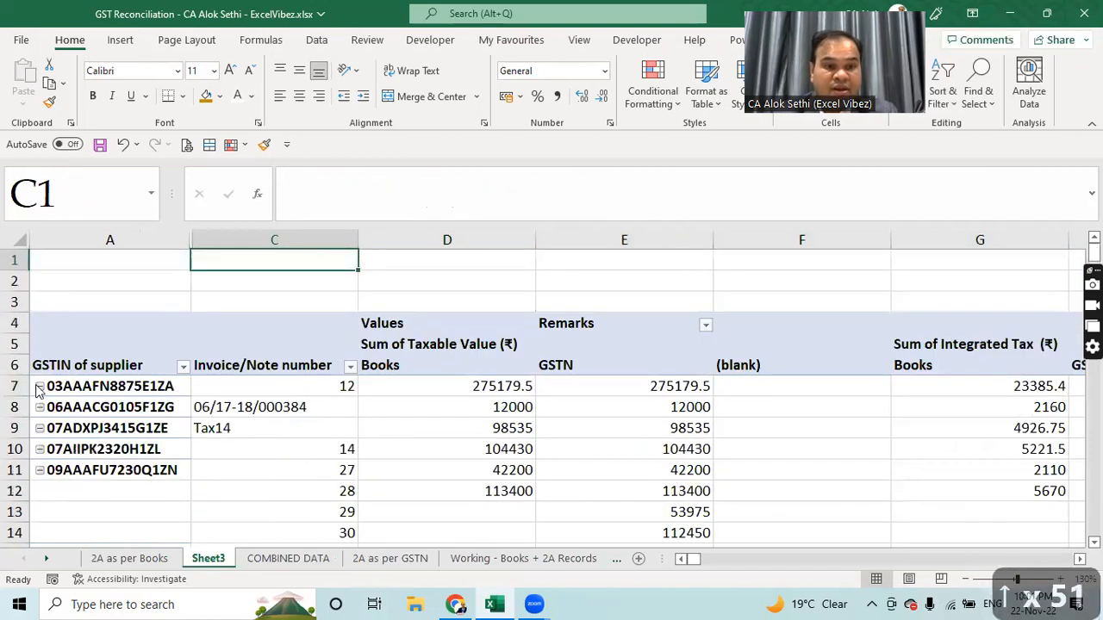
Step: Copy the whole Sheet3 pivot table to cell A3 of a new sheet and autofit its GSTIN and Name of Supplier columns
{"action": "left_click", "coordinate": [67, 347]}
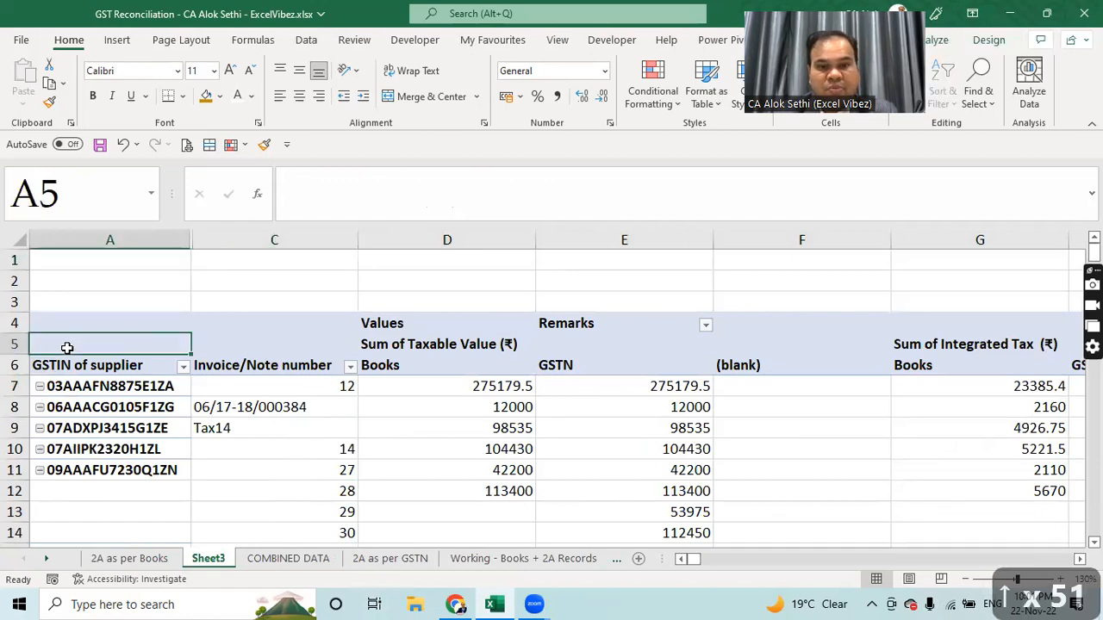
{"action": "key", "text": "Down"}
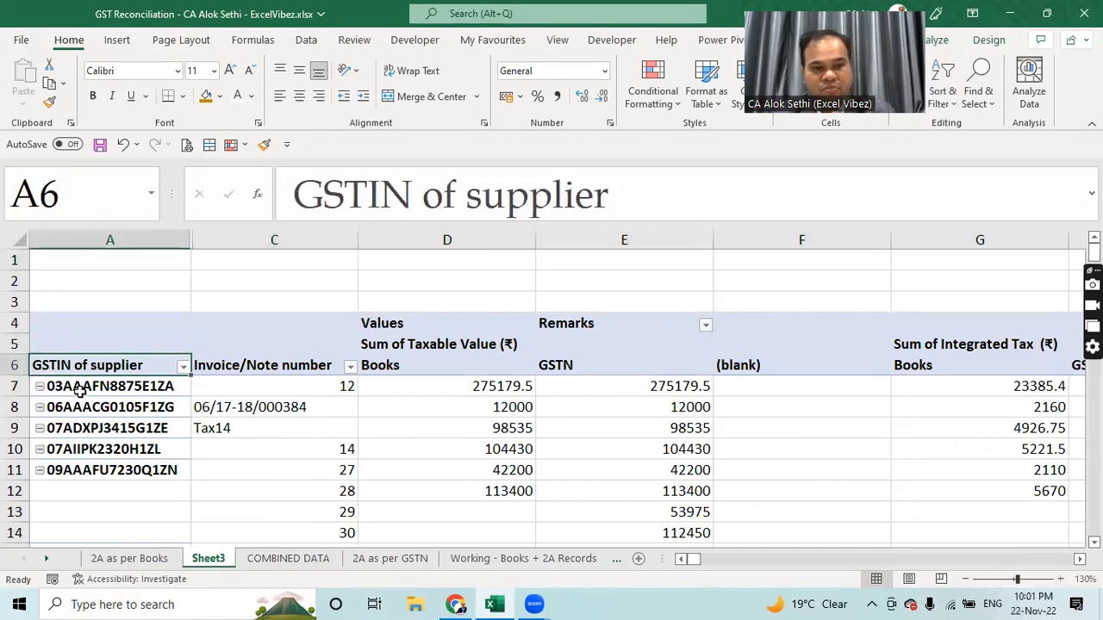
{"action": "key", "text": "ctrl+a"}
{"action": "scroll", "coordinate": [80, 390], "scroll_direction": "right", "scroll_amount": 2}
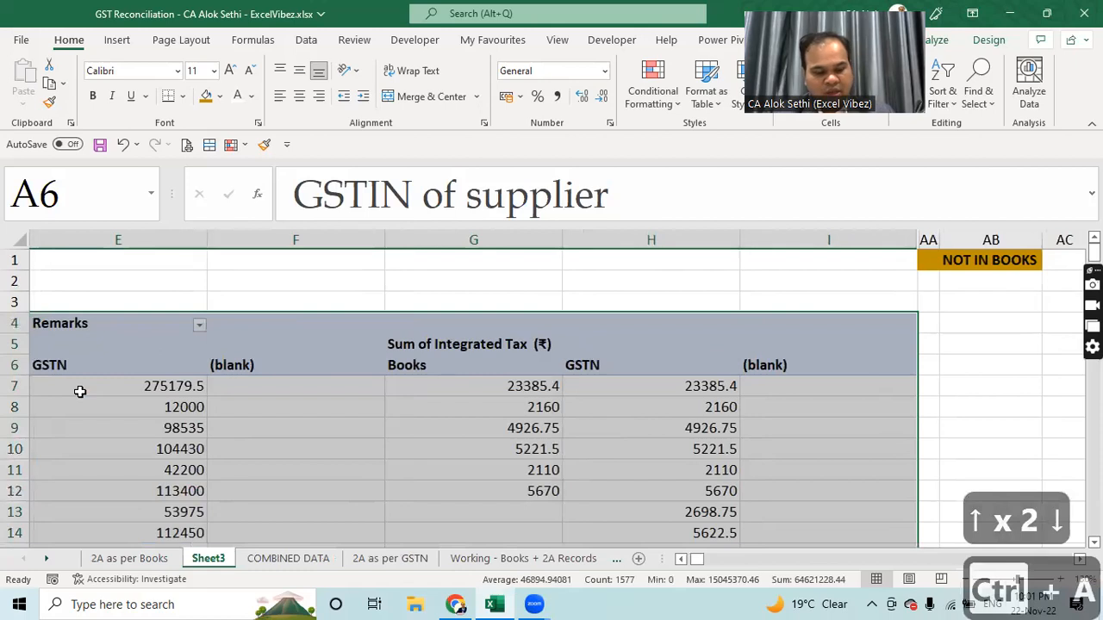
{"action": "key", "text": "ctrl+c"}
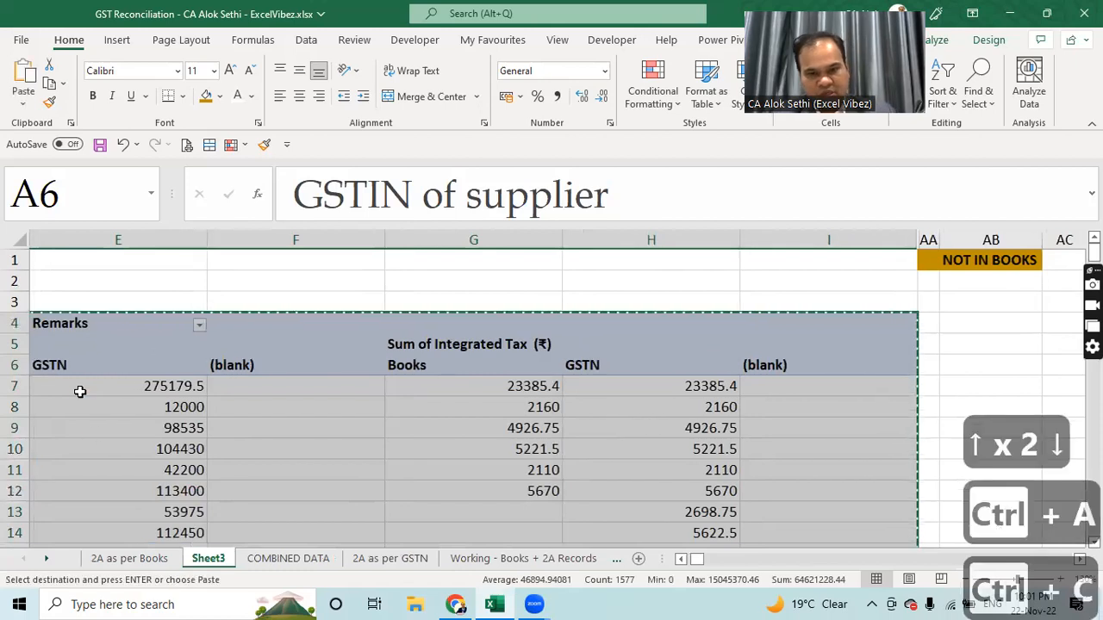
{"action": "left_click", "coordinate": [637, 559]}
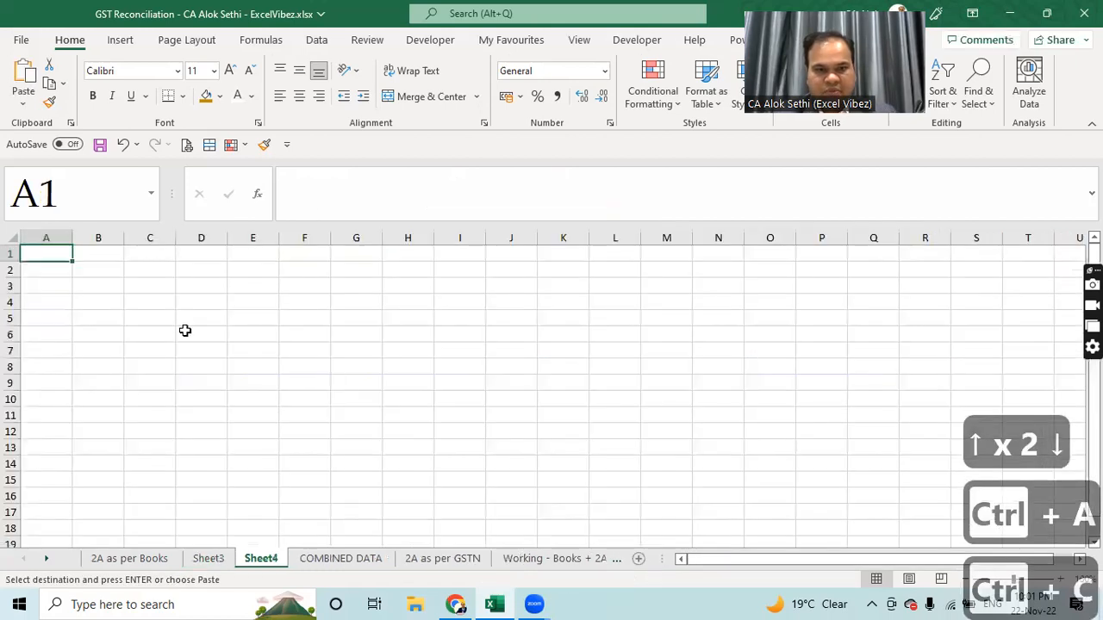
{"action": "left_click", "coordinate": [69, 289]}
{"action": "key", "text": "ctrl+v"}
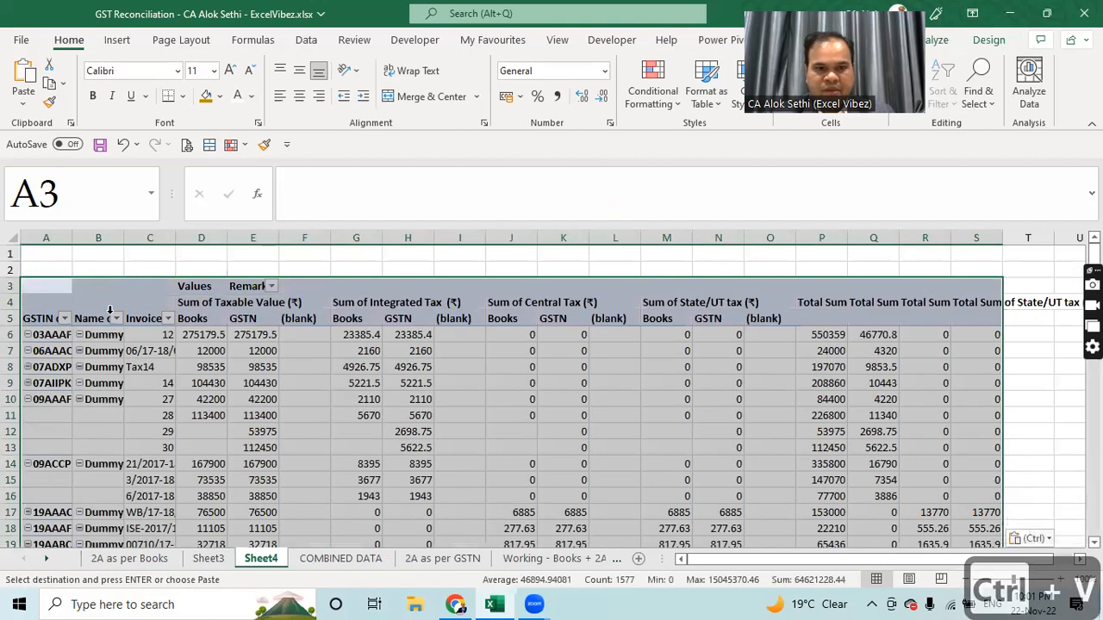
{"action": "double_click", "coordinate": [125, 236]}
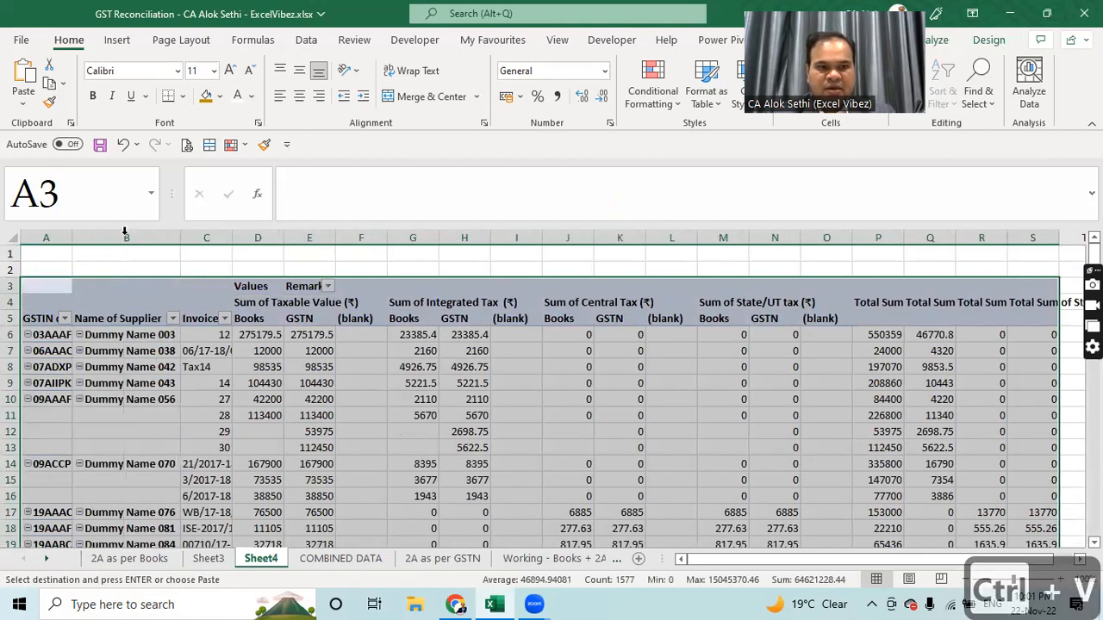
{"action": "double_click", "coordinate": [65, 237]}
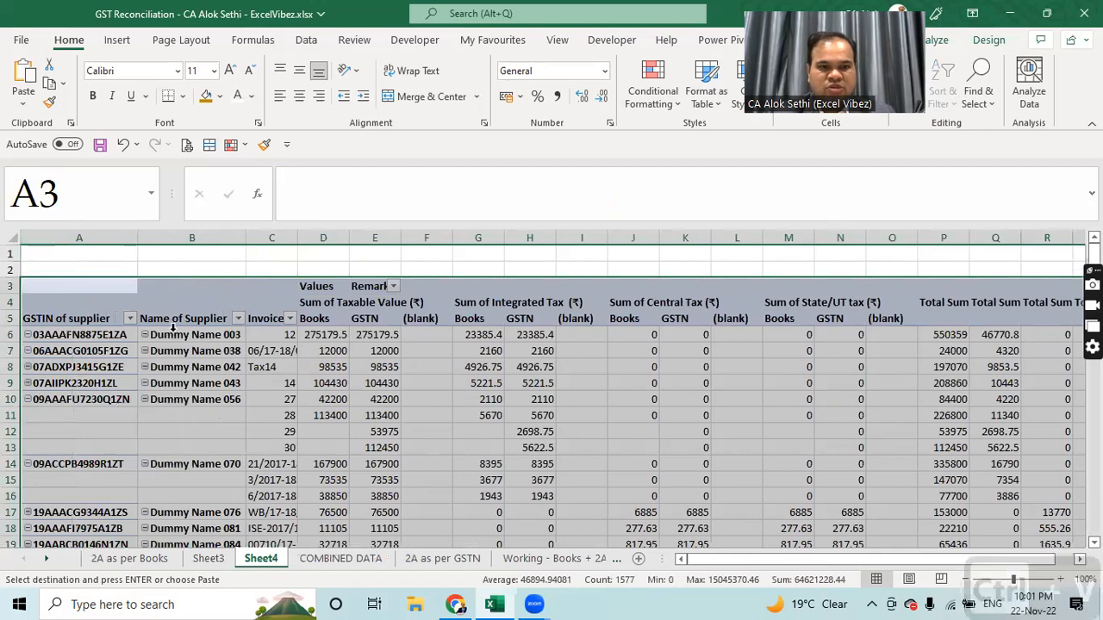
Step: Examine the copied pivot table's supplier rows and its Books, GSTN and (blank) columns
{"action": "left_click", "coordinate": [172, 336]}
{"action": "left_click", "coordinate": [95, 351]}
{"action": "left_click", "coordinate": [92, 400]}
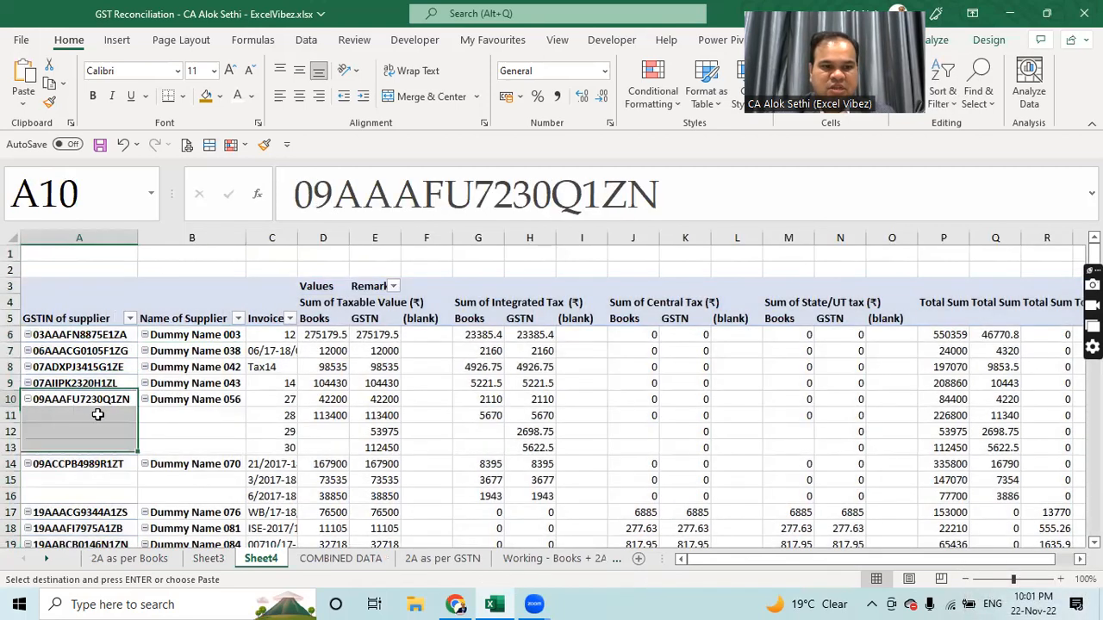
{"action": "key", "text": "Right"}
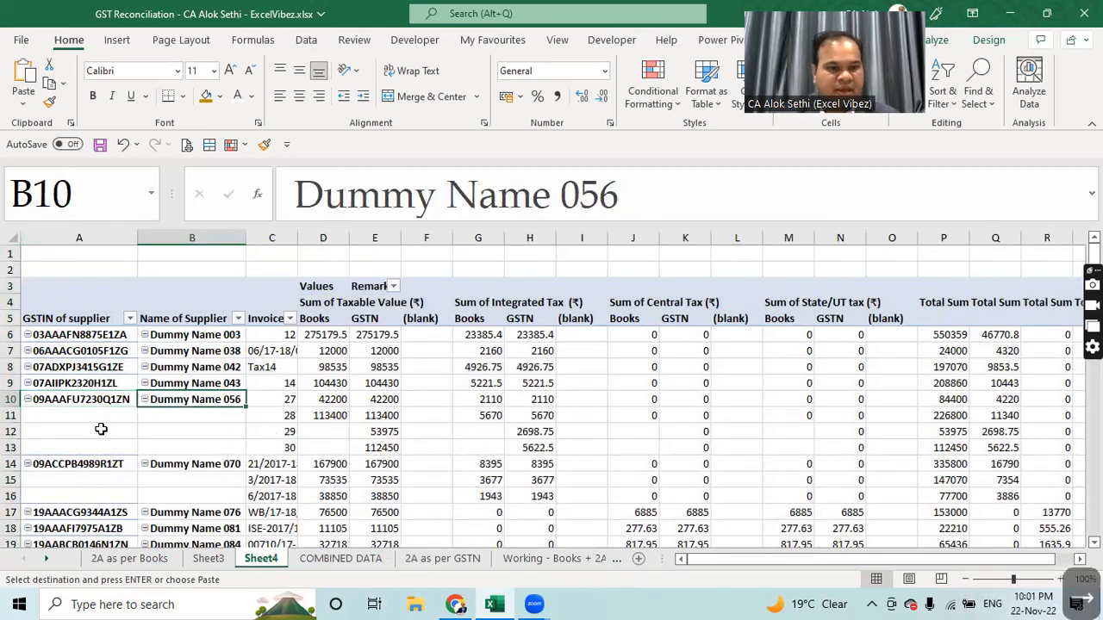
{"action": "key", "text": "Right"}
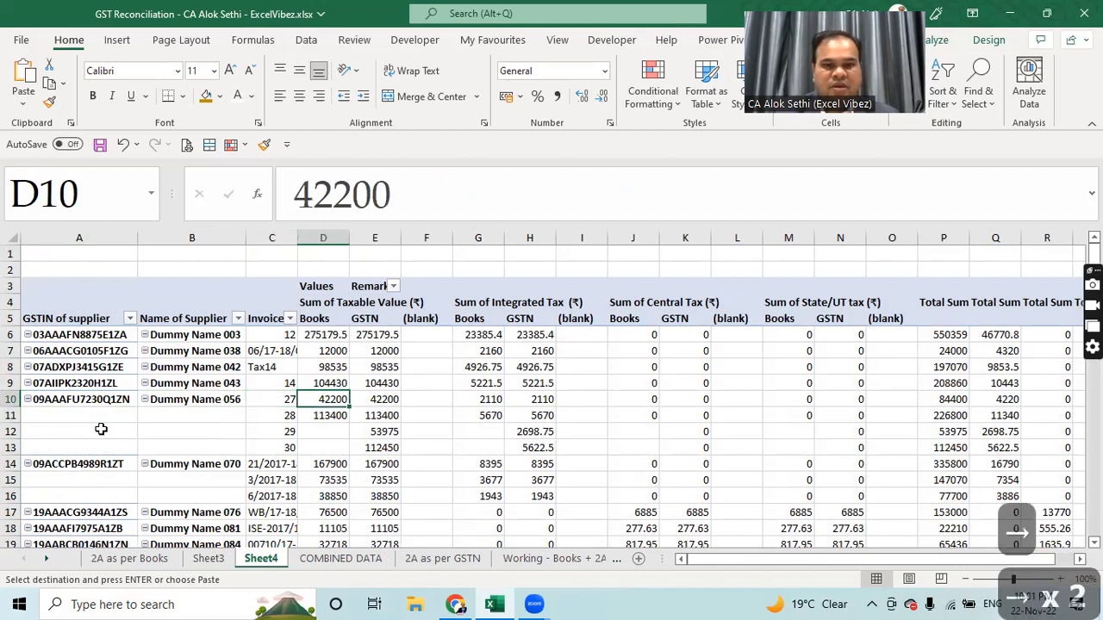
{"action": "key", "text": "Up"}
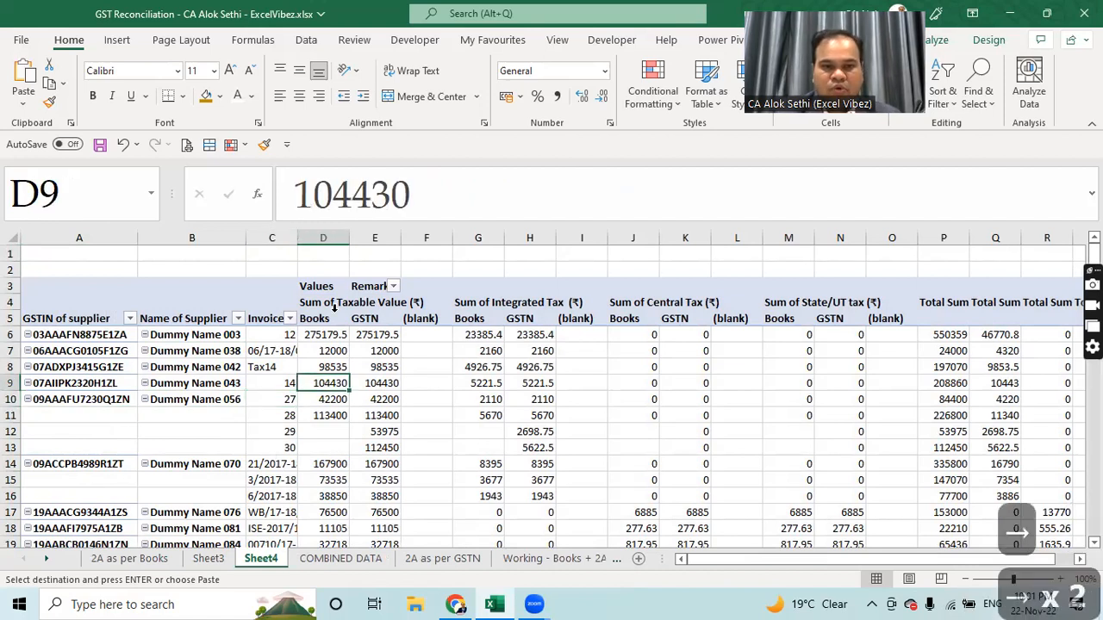
{"action": "left_click", "coordinate": [369, 312]}
{"action": "left_click", "coordinate": [581, 312]}
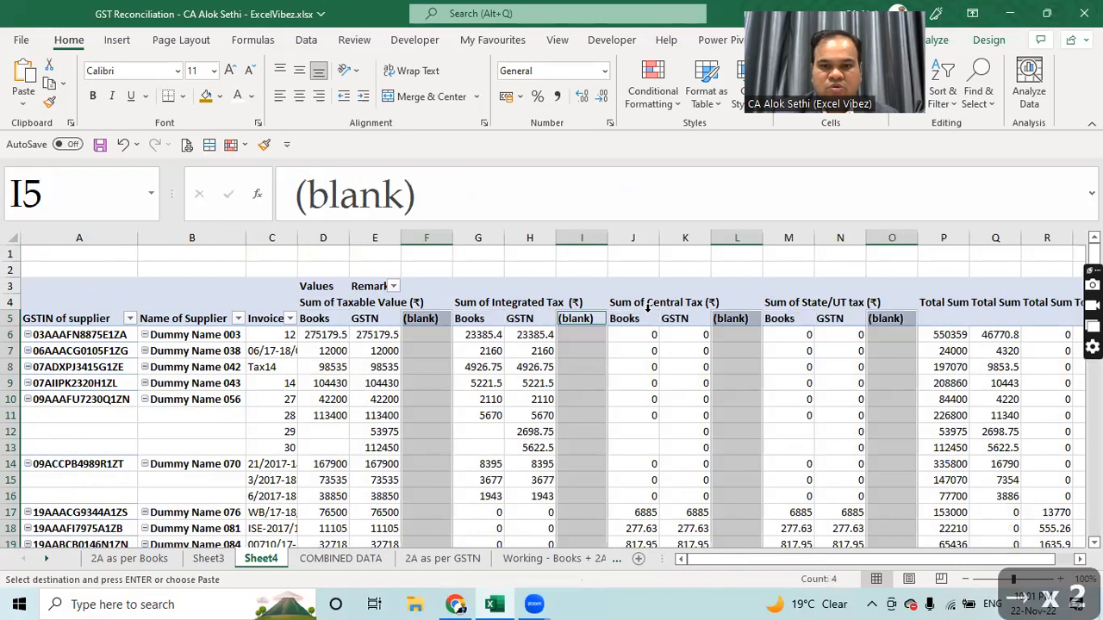
{"action": "left_click", "coordinate": [636, 312]}
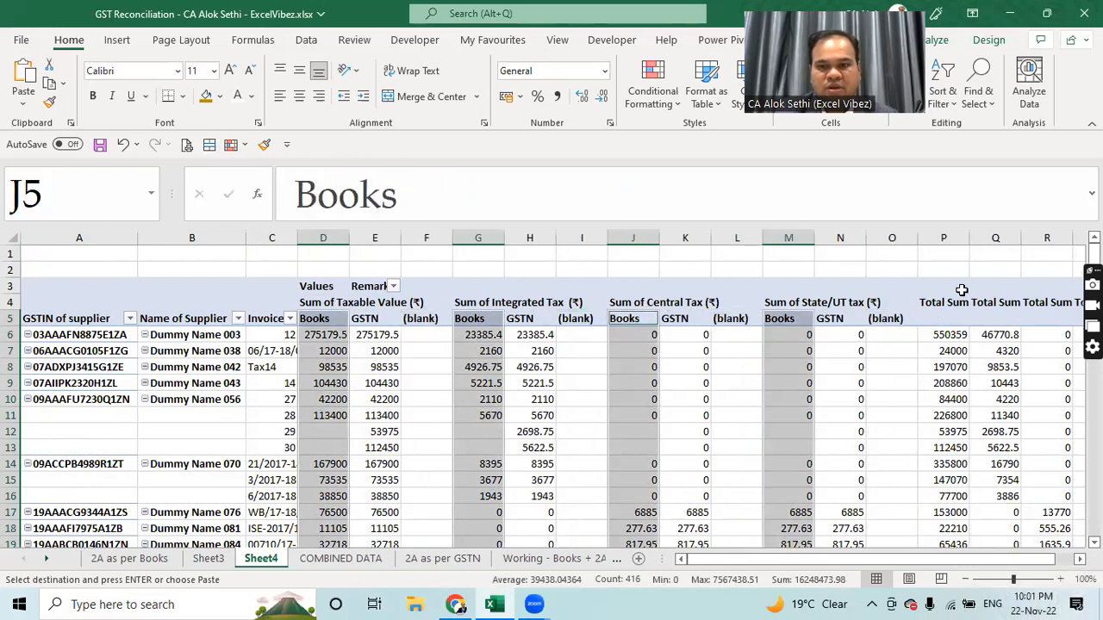
Step: Try to delete the pivot table's Total Sum columns, starting at column P
{"action": "left_click_drag", "start_coordinate": [931, 229], "coordinate": [887, 221]}
{"action": "key", "text": "ctrl+shift+equal"}
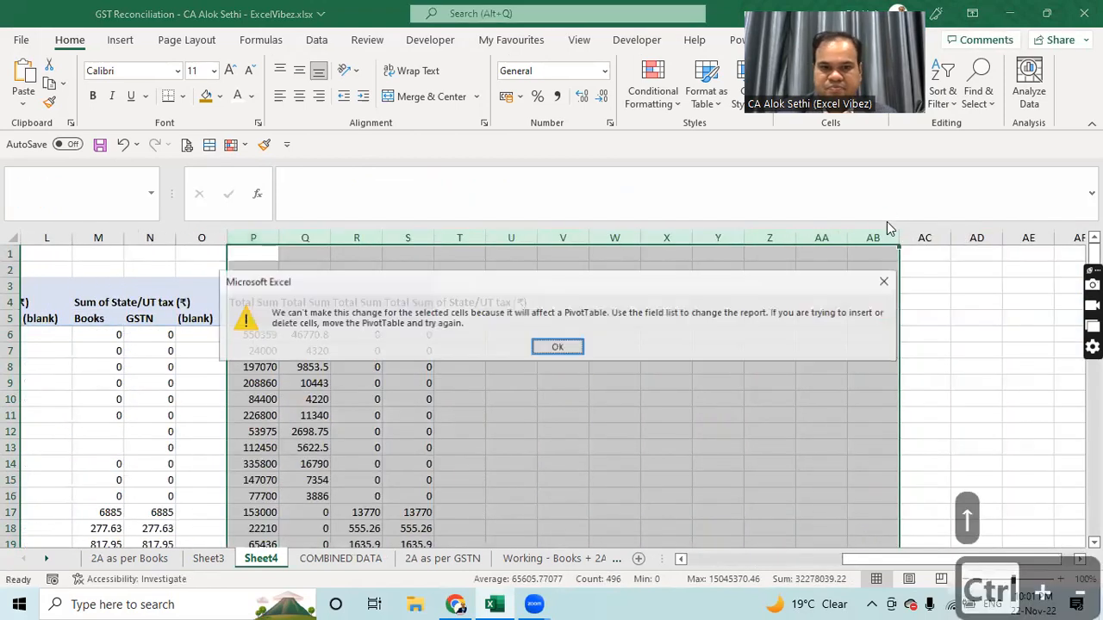
{"action": "key", "text": "Escape"}
{"action": "left_click", "coordinate": [390, 349]}
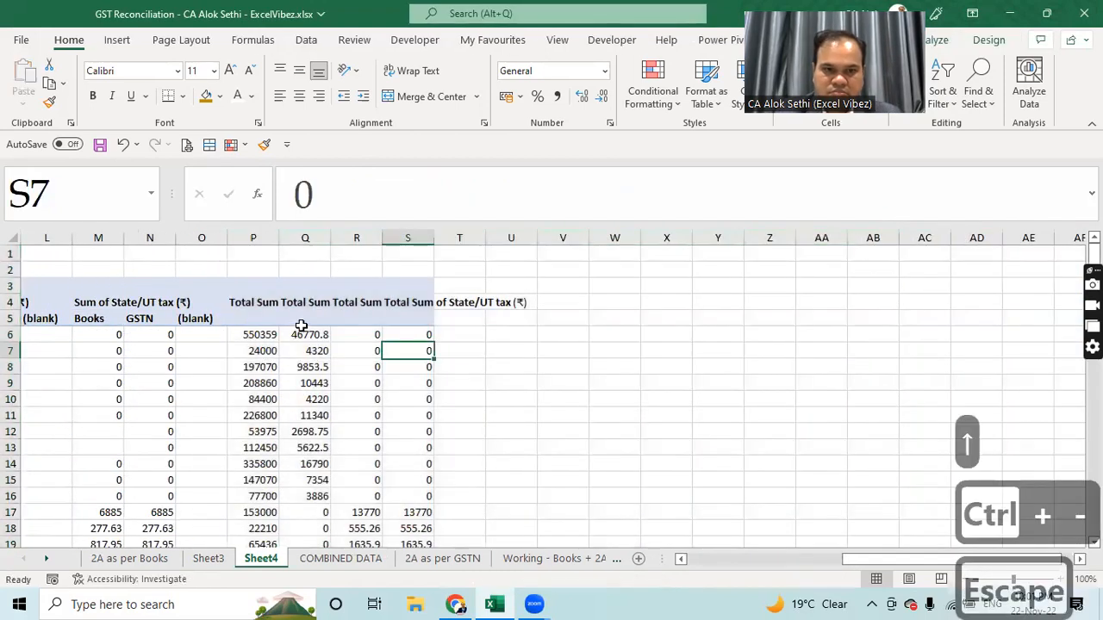
{"action": "left_click_drag", "start_coordinate": [263, 239], "coordinate": [285, 239]}
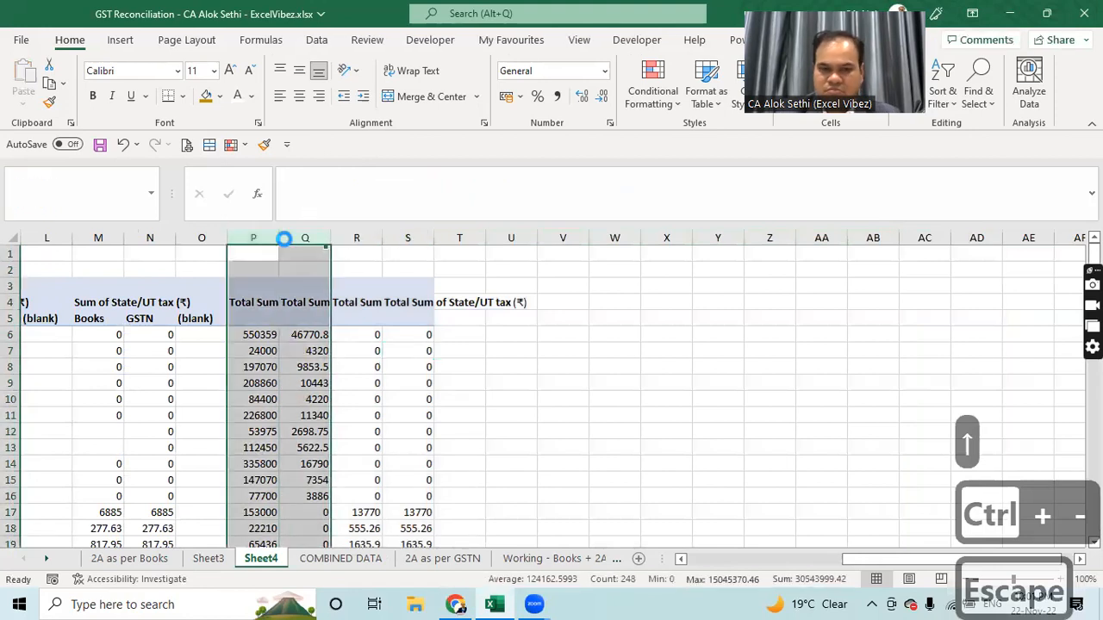
{"action": "key", "text": "ctrl+minus"}
{"action": "key", "text": "Escape"}
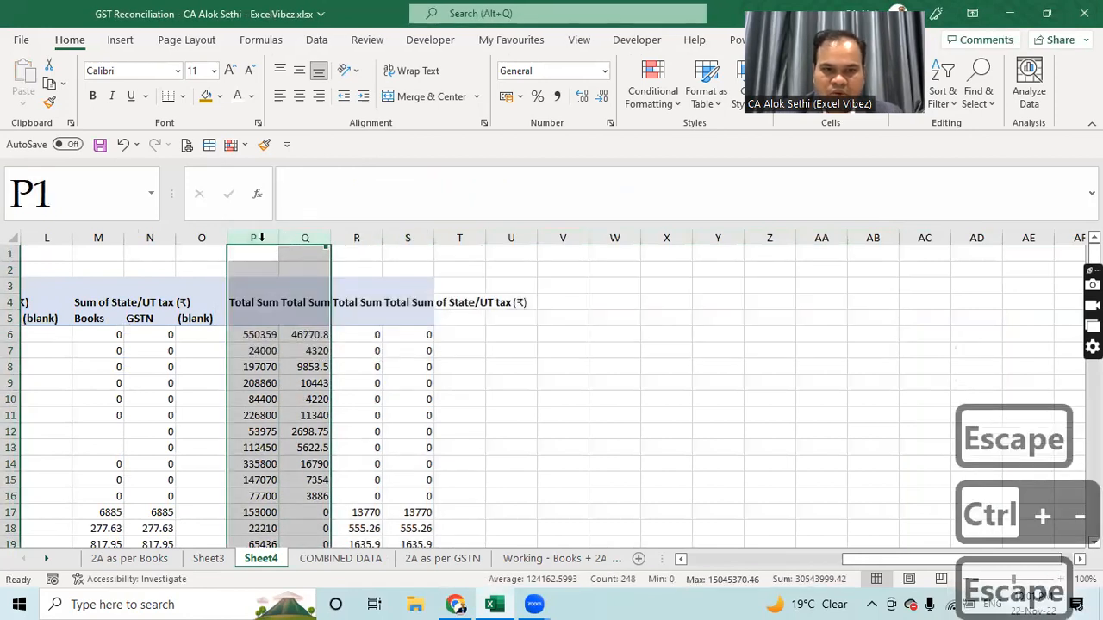
Step: Hide columns P to S, which hold the pivot table's Total Sum values
{"action": "left_click", "coordinate": [424, 238], "text": "shift"}
{"action": "right_click", "coordinate": [425, 239]}
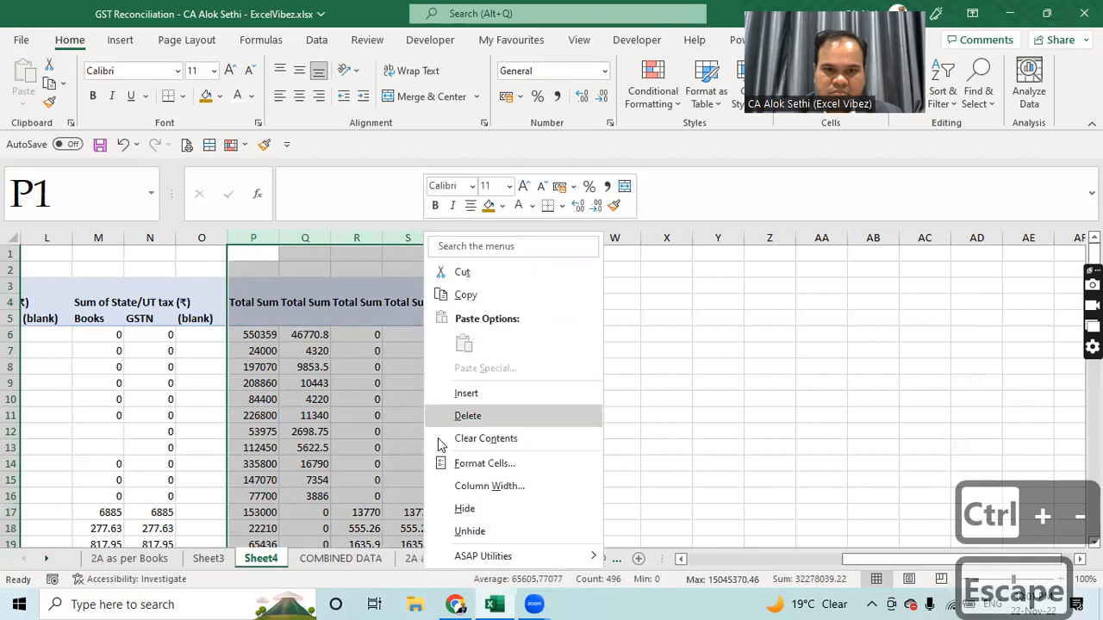
{"action": "left_click", "coordinate": [465, 509]}
{"action": "left_click", "coordinate": [354, 451]}
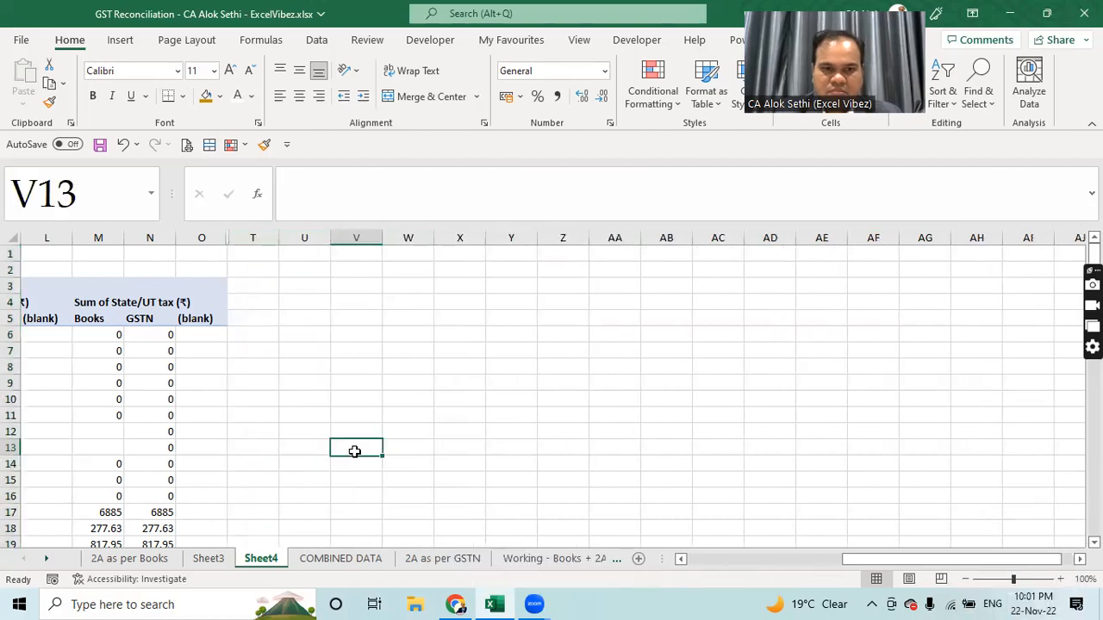
Step: Try to enter content in cell F6 of the pivot table's (blank) column under Sum of Taxable Value
{"action": "key", "text": "Left"}
{"action": "key", "text": "Left"}
{"action": "key", "text": "Left"}
{"action": "key", "text": "Left"}
{"action": "key", "text": "Left"}
{"action": "key", "text": "Left"}
{"action": "key", "text": "Left"}
{"action": "key", "text": "Left"}
{"action": "key", "text": "Left"}
{"action": "key", "text": "Left"}
{"action": "key", "text": "Left"}
{"action": "key", "text": "Left"}
{"action": "key", "text": "Left"}
{"action": "key", "text": "Left"}
{"action": "key", "text": "Left"}
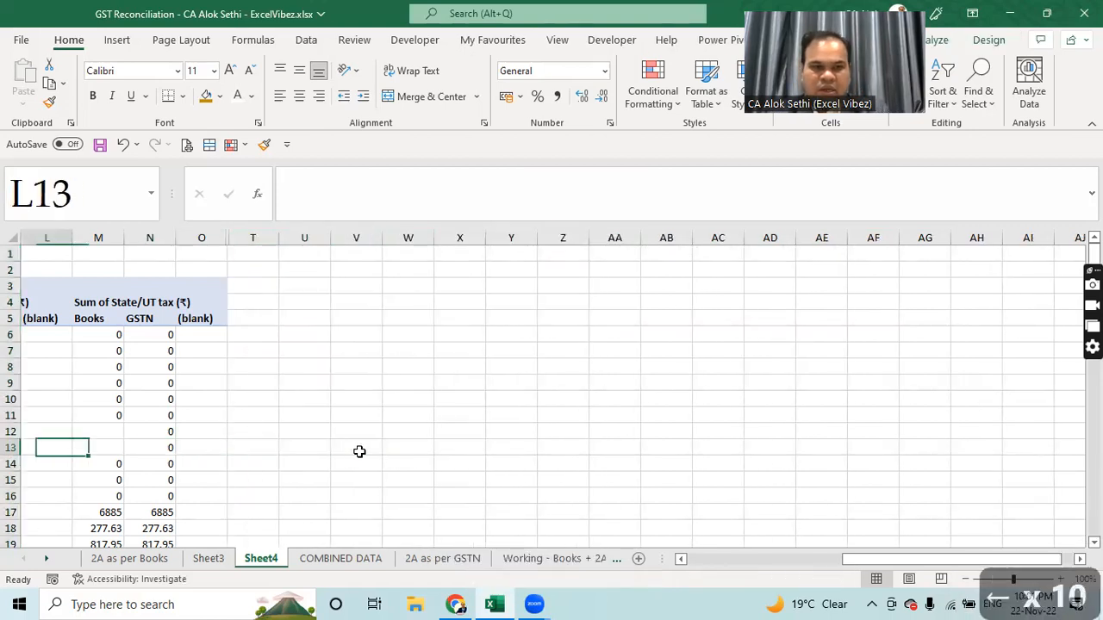
{"action": "key", "text": "Left"}
{"action": "key", "text": "Left"}
{"action": "key", "text": "Left"}
{"action": "key", "text": "Left"}
{"action": "key", "text": "Left"}
{"action": "key", "text": "Left"}
{"action": "key", "text": "Left"}
{"action": "key", "text": "Left"}
{"action": "key", "text": "Left"}
{"action": "key", "text": "Left"}
{"action": "key", "text": "Left"}
{"action": "key", "text": "Left"}
{"action": "key", "text": "Left"}
{"action": "key", "text": "Left"}
{"action": "key", "text": "Left"}
{"action": "key", "text": "Left"}
{"action": "key", "text": "Left"}
{"action": "key", "text": "Left"}
{"action": "key", "text": "Left"}
{"action": "left_click", "coordinate": [420, 319]}
{"action": "left_click", "coordinate": [422, 343]}
{"action": "key", "text": "space"}
{"action": "key", "text": "space"}
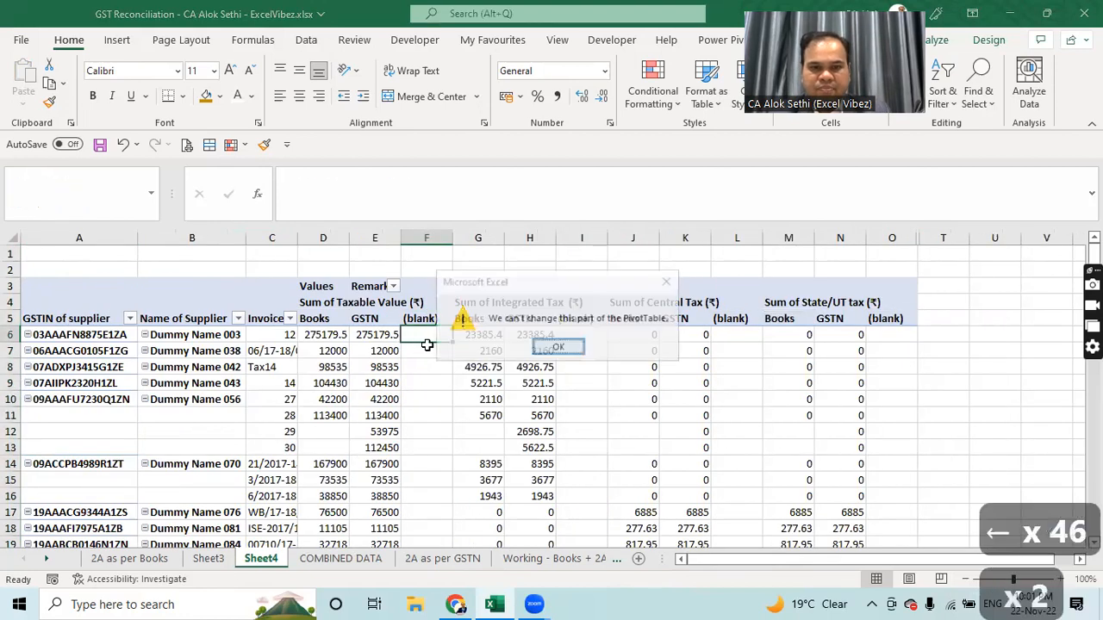
{"action": "key", "text": "Escape"}
Step: Undo the column hiding, the column autofits and the pivot table paste on Sheet4
{"action": "key", "text": "ctrl+z"}
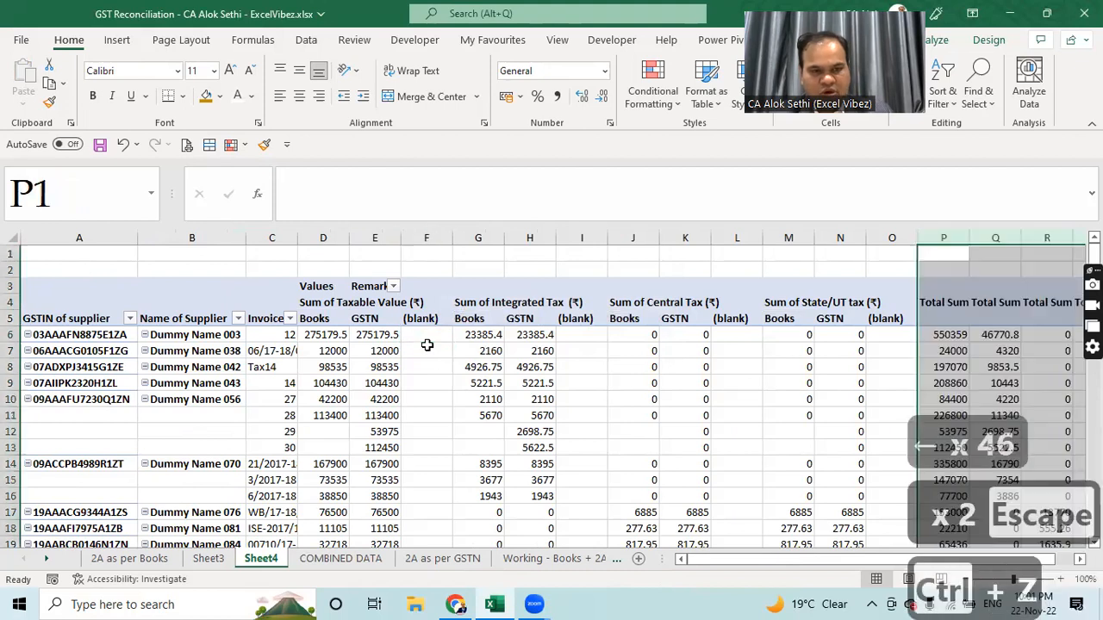
{"action": "key", "text": "ctrl+z"}
{"action": "key", "text": "ctrl+z"}
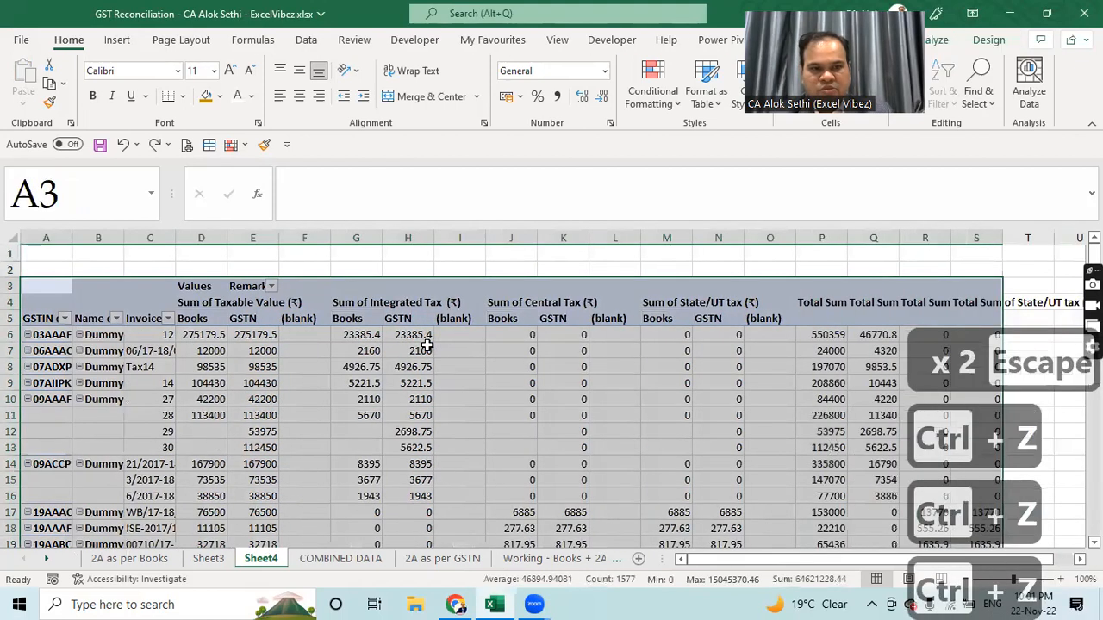
{"action": "key", "text": "ctrl+z"}
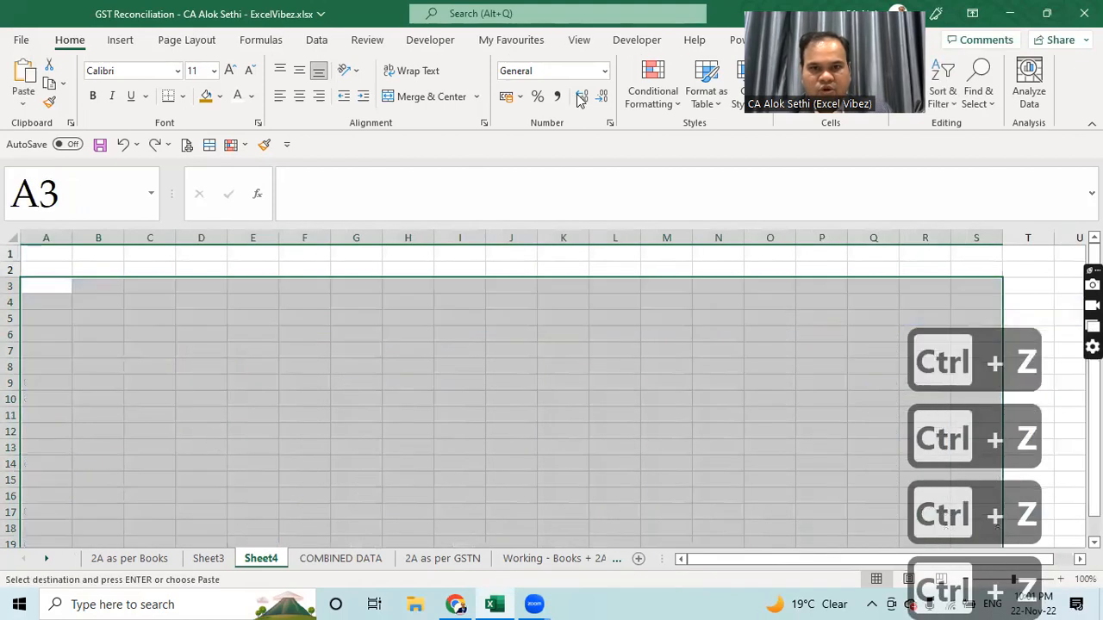
Step: Paste the copied pivot table as values only, starting at cell A3 of Sheet4
{"action": "left_click", "coordinate": [59, 286]}
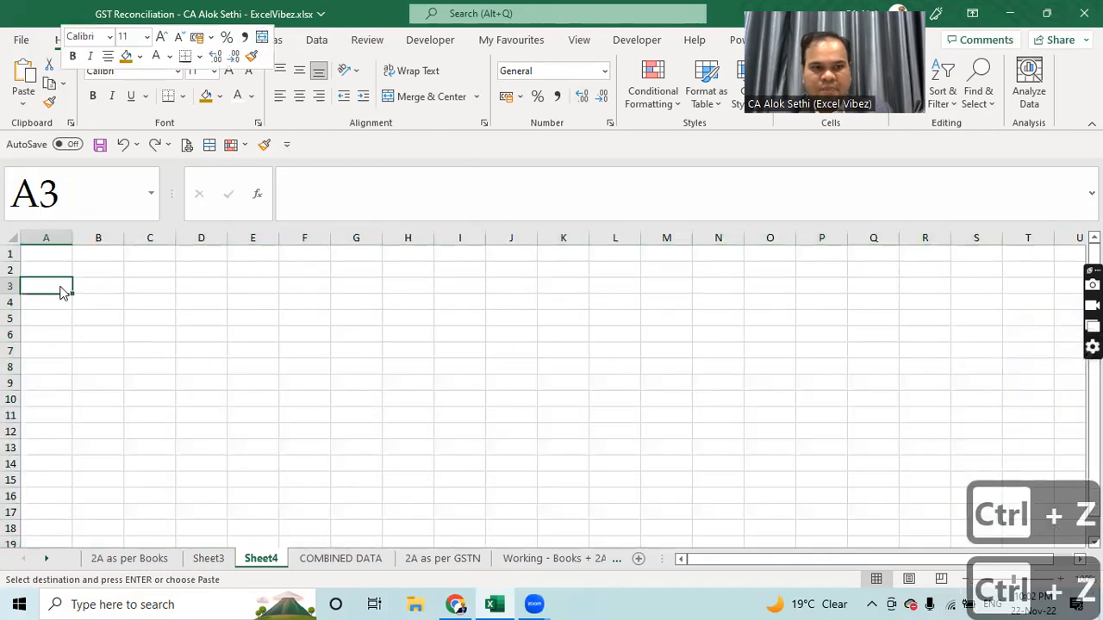
{"action": "right_click", "coordinate": [61, 286]}
{"action": "left_click", "coordinate": [128, 218]}
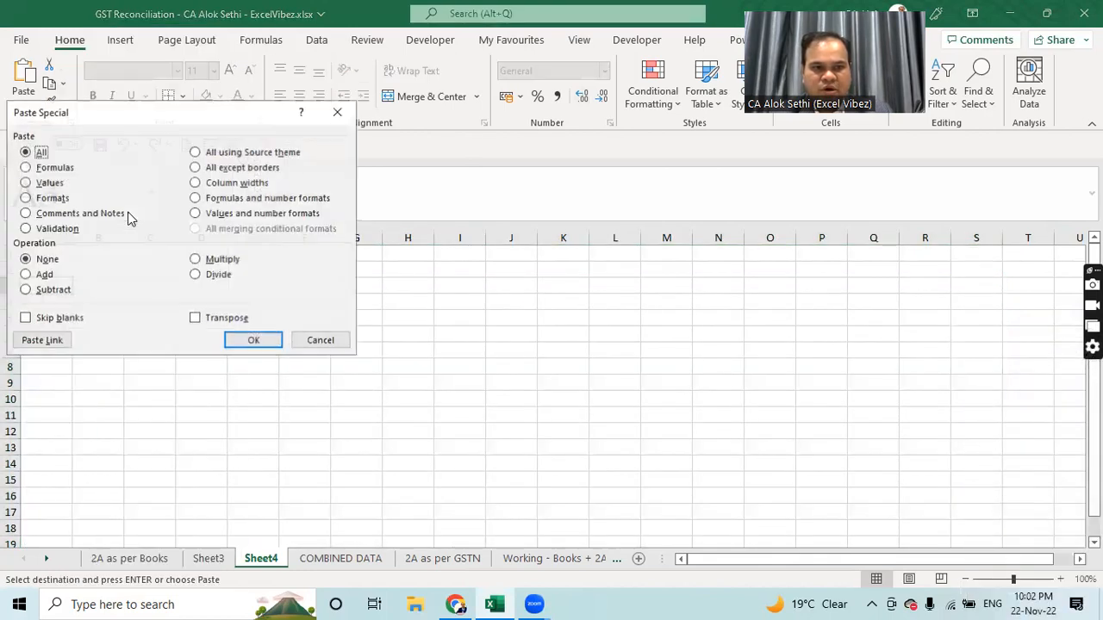
{"action": "left_click", "coordinate": [50, 185]}
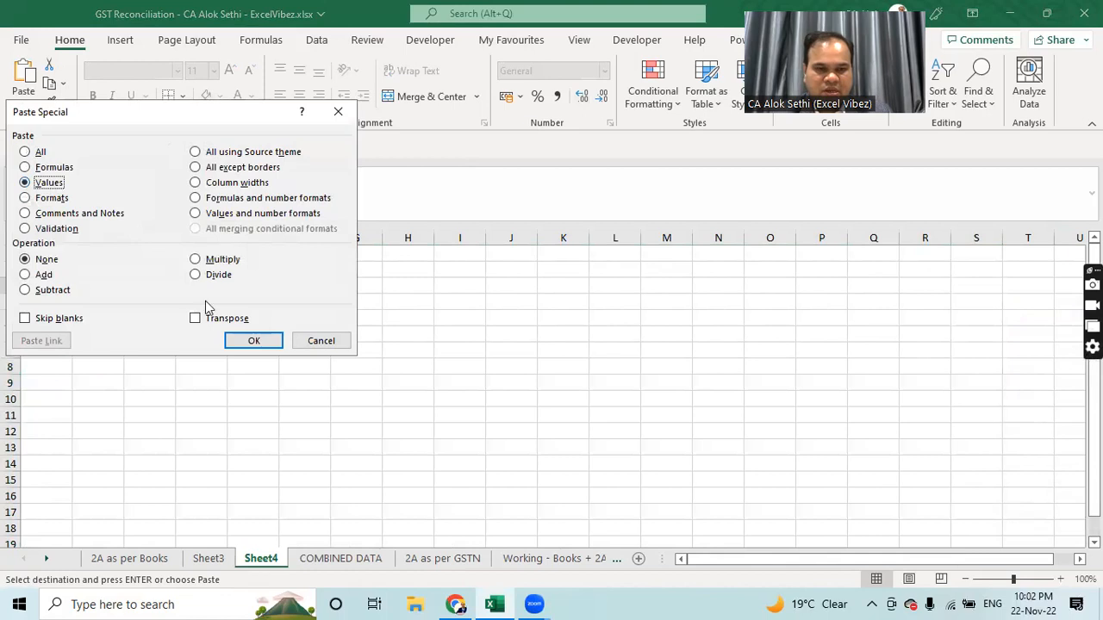
{"action": "left_click", "coordinate": [252, 342]}
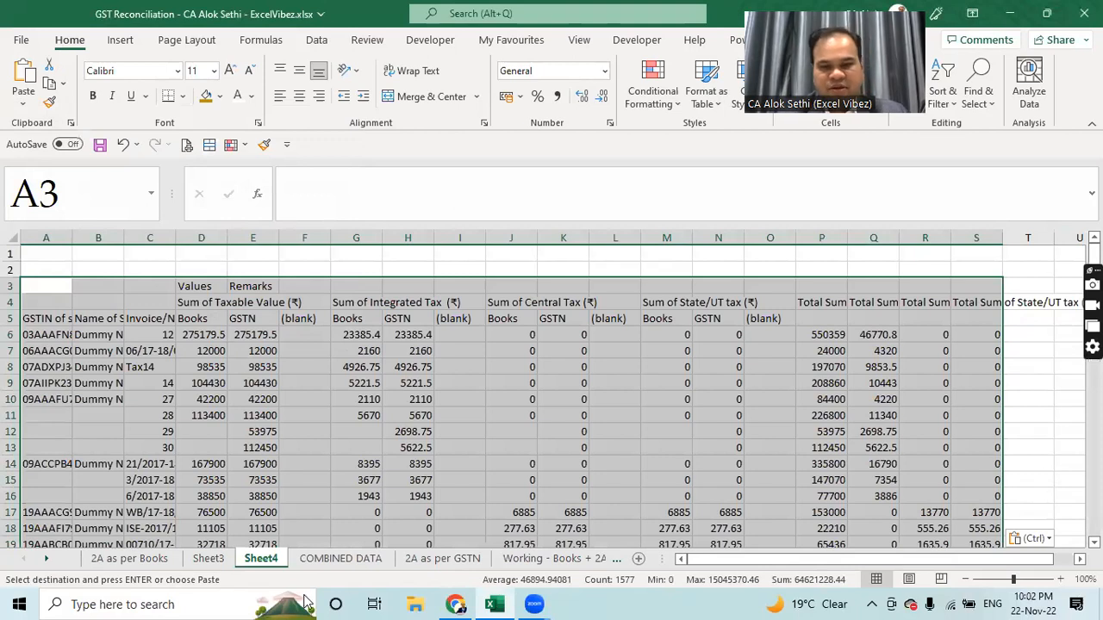
{"action": "left_click", "coordinate": [438, 563]}
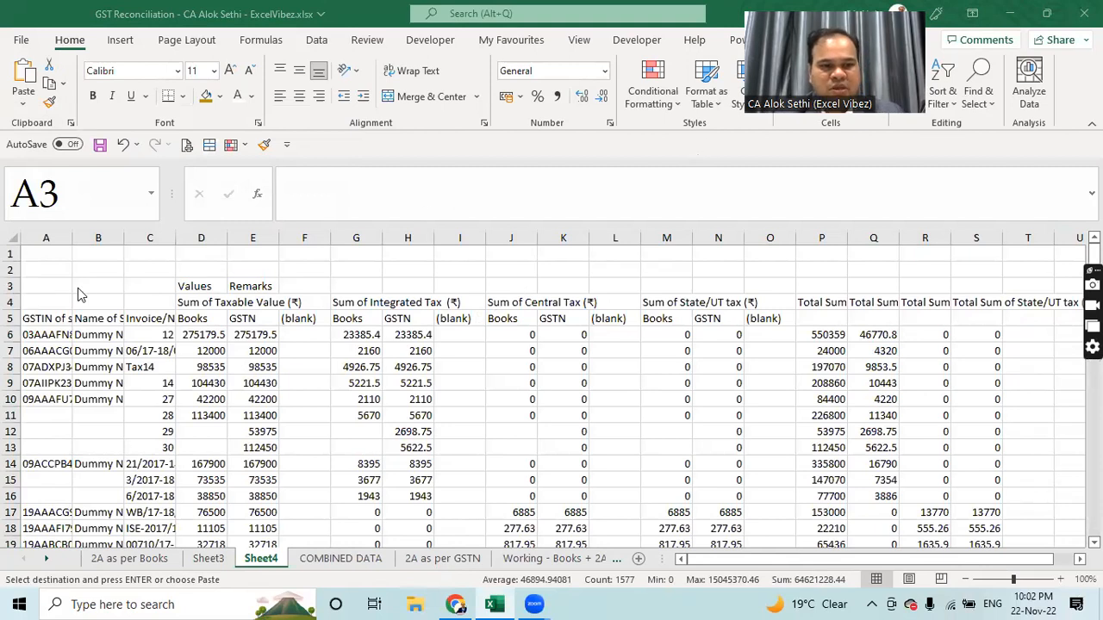
Step: Autofit the GSTIN of supplier and Name of Supplier columns in the pasted table
{"action": "key", "text": "ctrl+a"}
{"action": "double_click", "coordinate": [73, 242]}
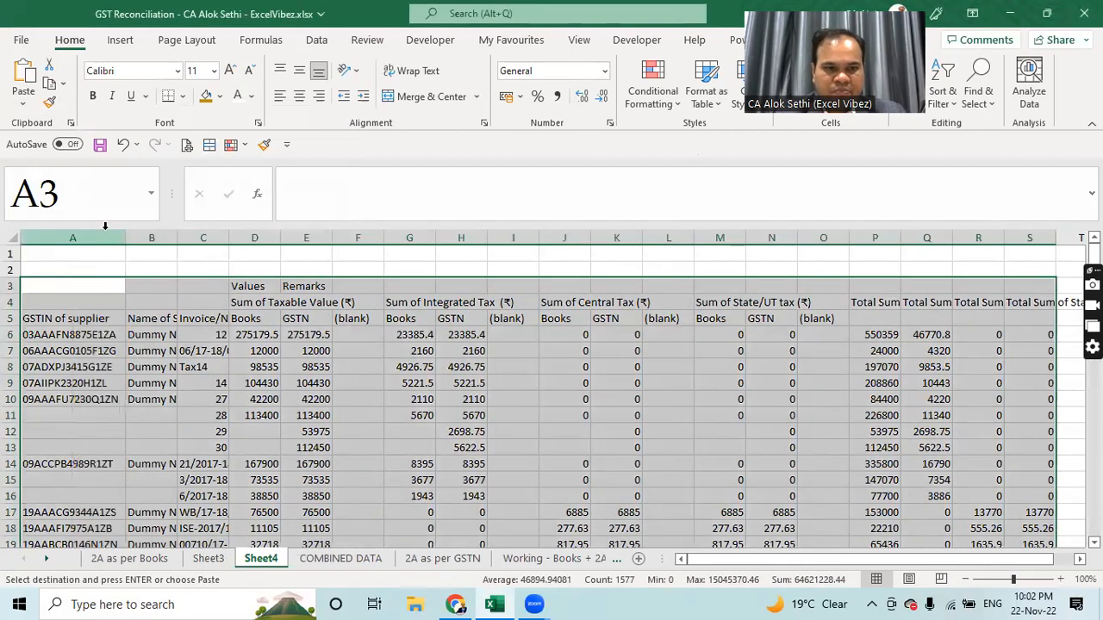
{"action": "double_click", "coordinate": [180, 236]}
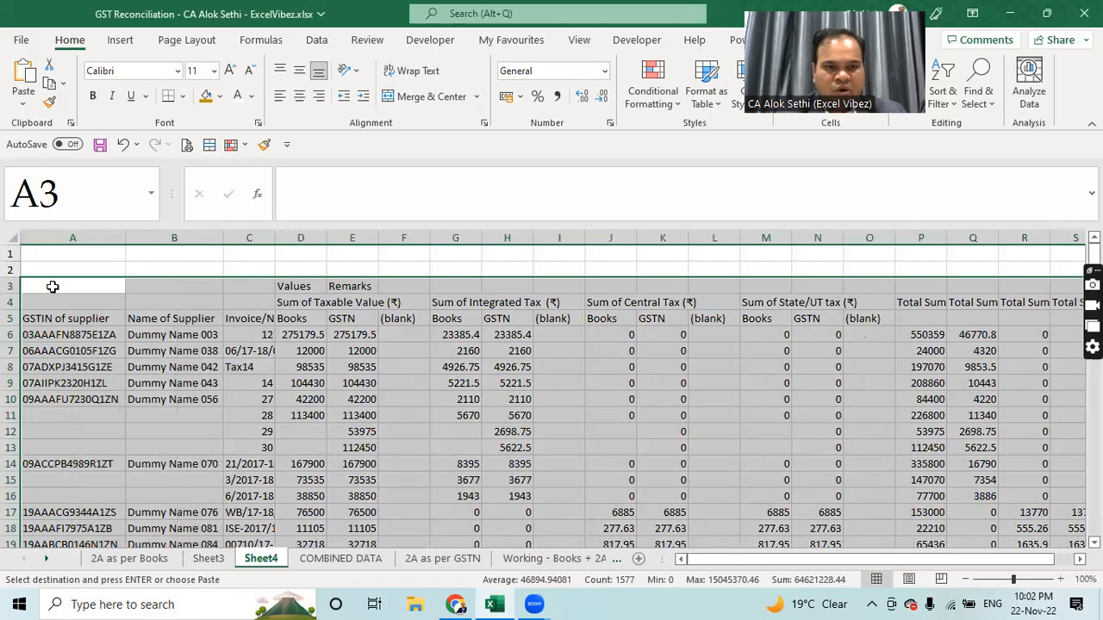
Step: Delete row 3 holding the Values and Remarks labels, and autofit the Invoice/Note number column
{"action": "left_click", "coordinate": [12, 286]}
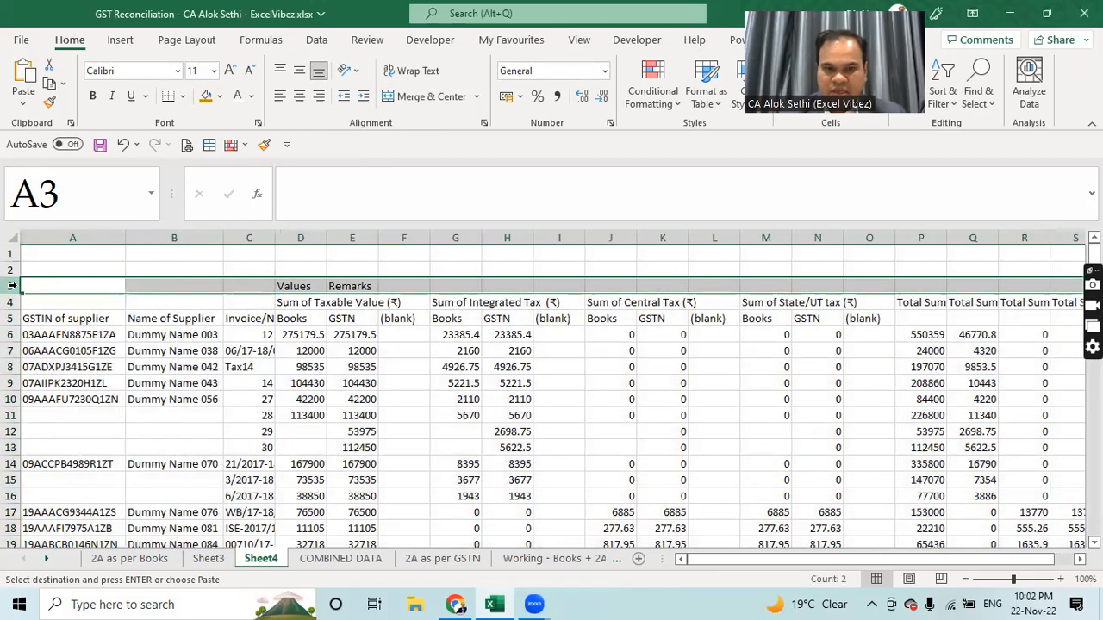
{"action": "key", "text": "ctrl+minus"}
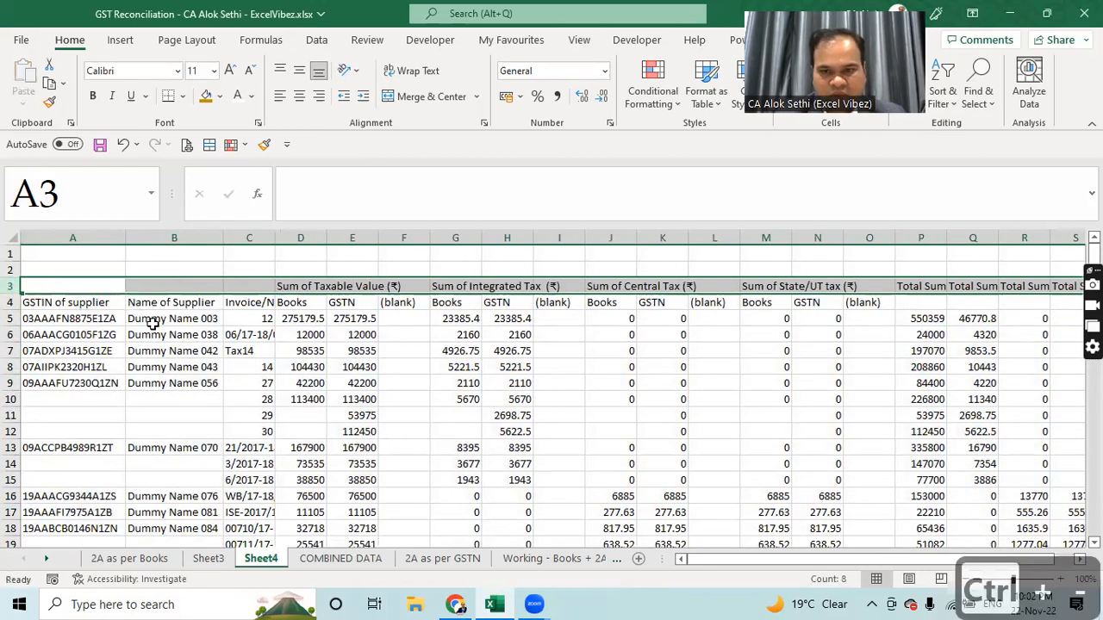
{"action": "left_click", "coordinate": [194, 365]}
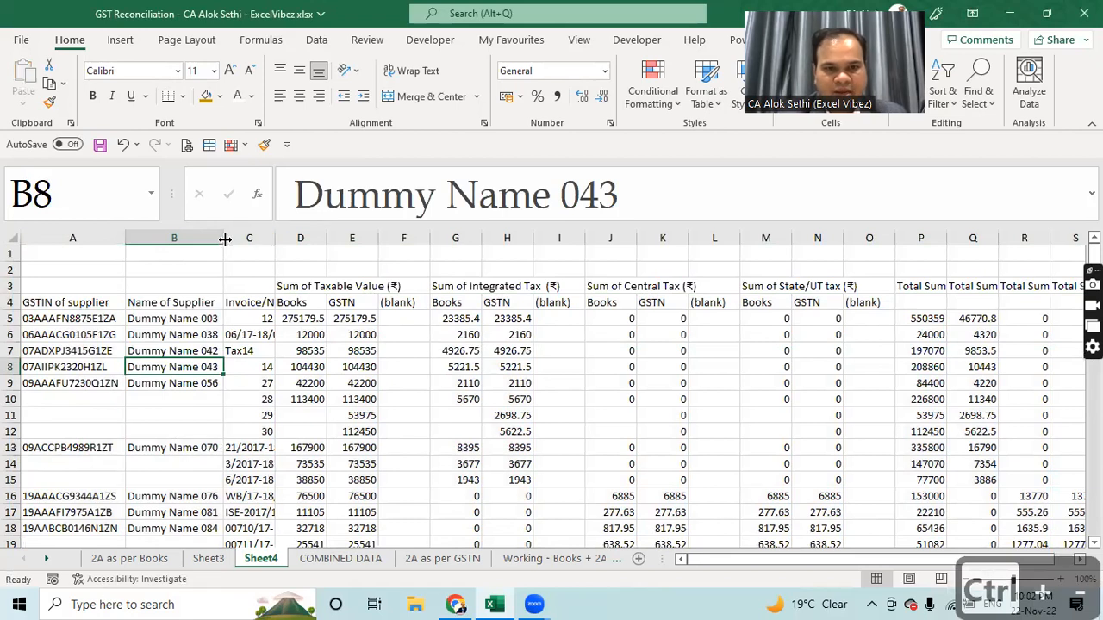
{"action": "double_click", "coordinate": [276, 235]}
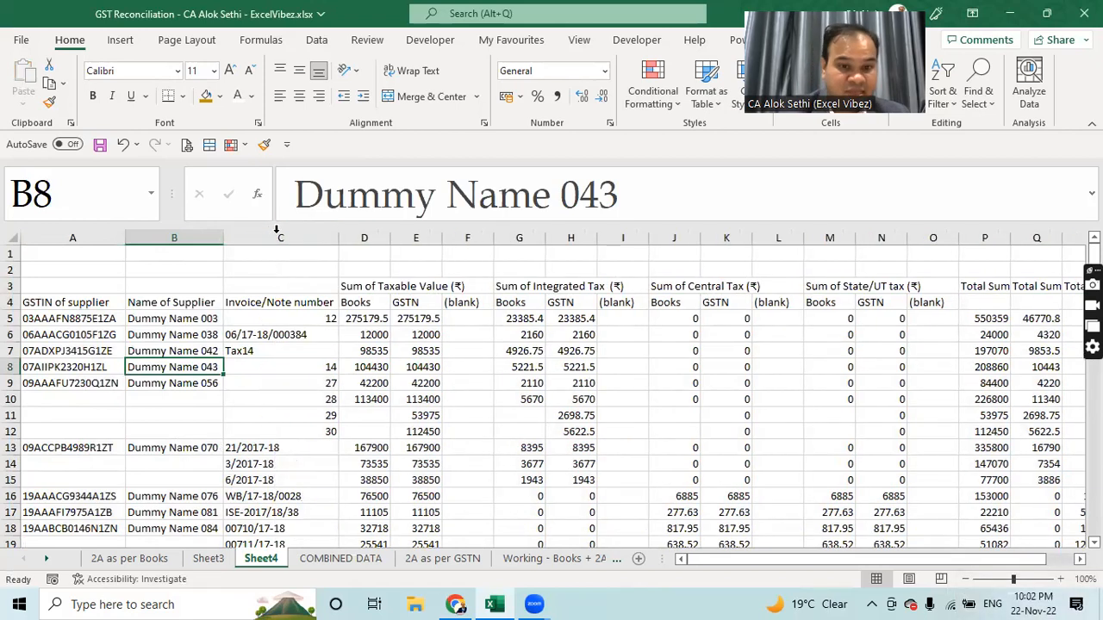
Step: Bold the headers in rows 3 and 4 from column D onward, and delete columns P to W containing the Total Sum values
{"action": "left_click_drag", "start_coordinate": [380, 290], "coordinate": [1081, 297]}
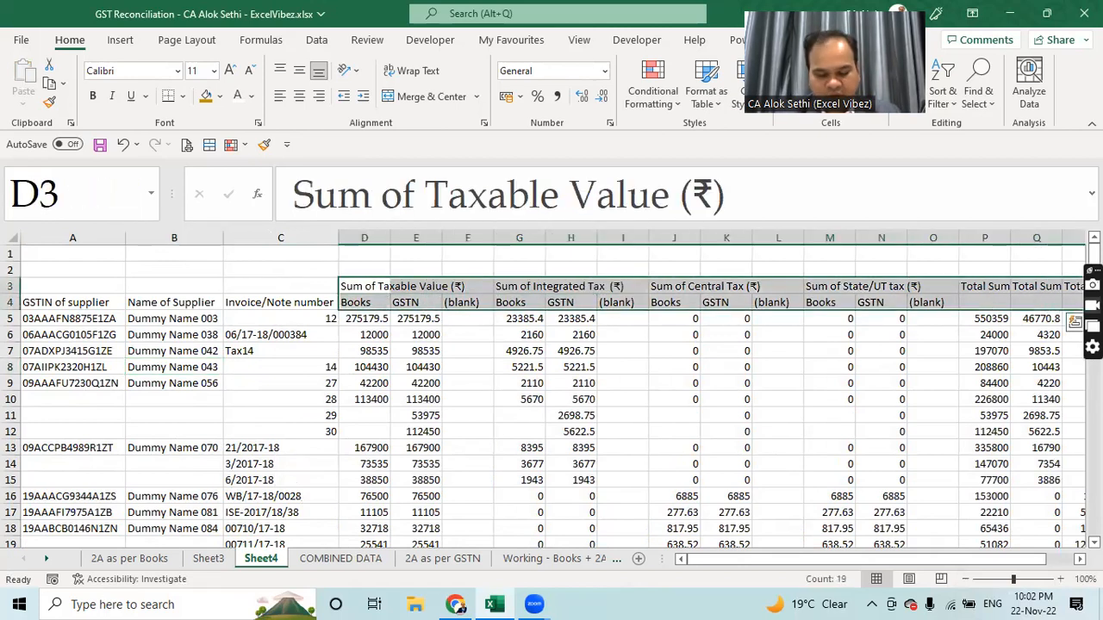
{"action": "key", "text": "ctrl+b"}
{"action": "mouse_move", "coordinate": [989, 237]}
{"action": "left_mouse_down"}
{"action": "mouse_move", "coordinate": [1081, 237]}
{"action": "mouse_move", "coordinate": [984, 237]}
{"action": "left_mouse_up"}
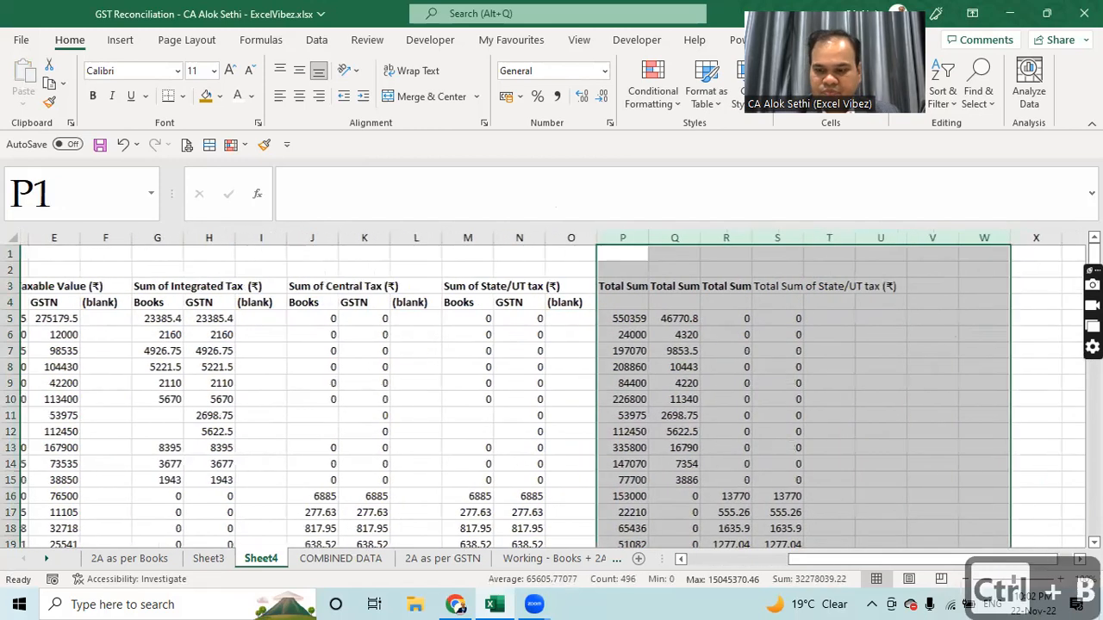
{"action": "key", "text": "ctrl+minus"}
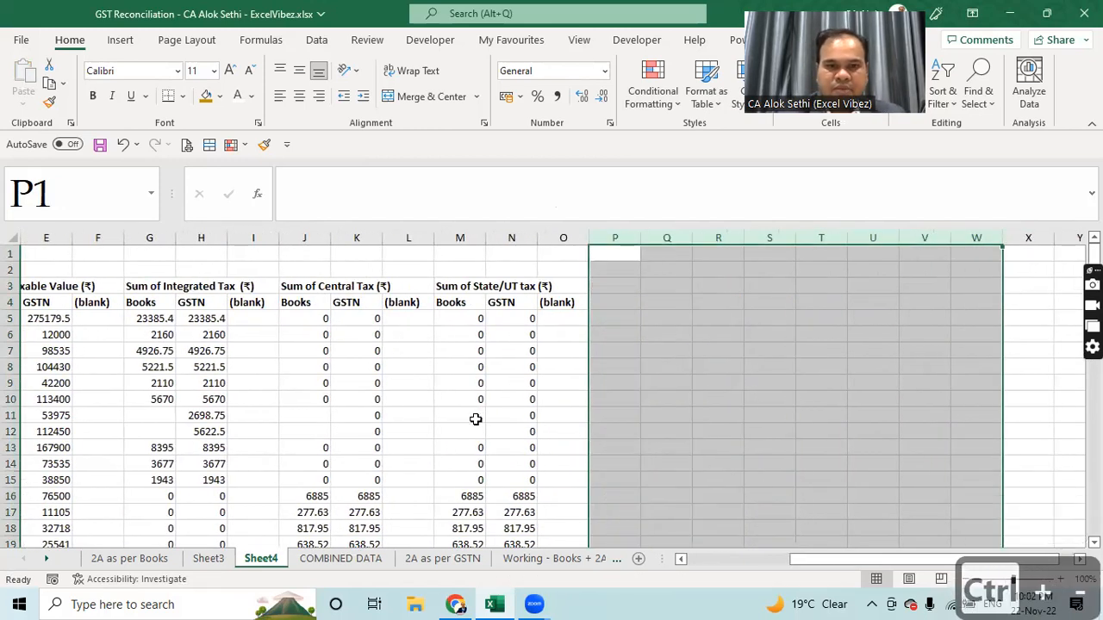
Step: Make the whole row 4 header bold, including GSTIN of supplier, Name of Supplier and Invoice/Note number
{"action": "left_click", "coordinate": [475, 418]}
{"action": "key", "text": "Left"}
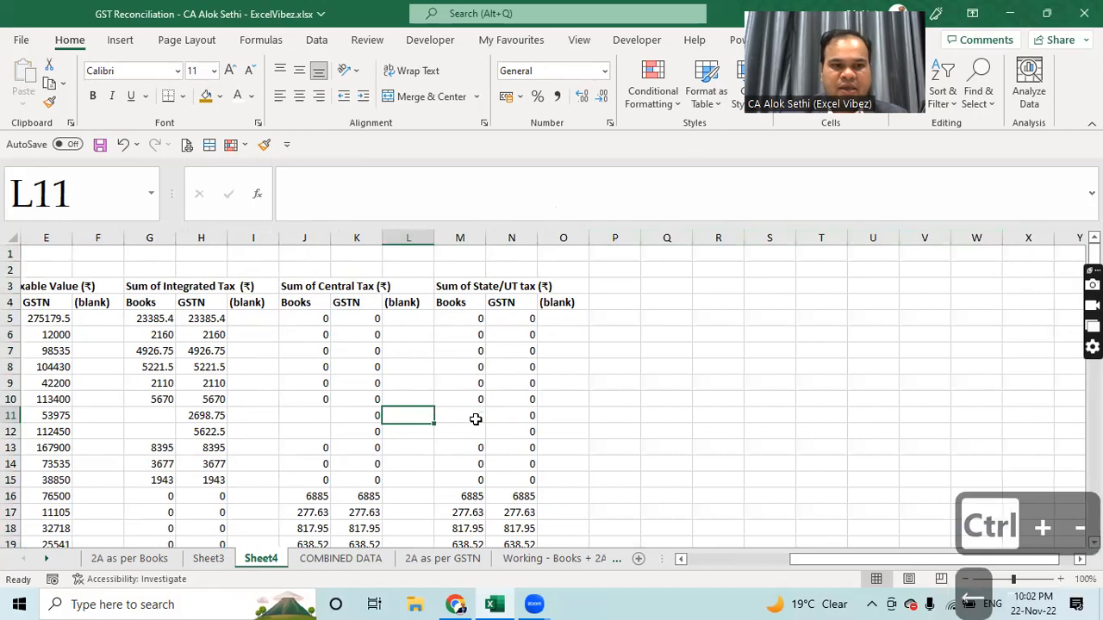
{"action": "key", "text": "Left"}
{"action": "key", "text": "Left"}
{"action": "key", "text": "Left"}
{"action": "key", "text": "Left"}
{"action": "key", "text": "Left"}
{"action": "key", "text": "Left"}
{"action": "key", "text": "Left"}
{"action": "key", "text": "Left"}
{"action": "key", "text": "Left"}
{"action": "key", "text": "Left"}
{"action": "key", "text": "Left"}
{"action": "key", "text": "Up"}
{"action": "key", "text": "Up"}
{"action": "key", "text": "Up"}
{"action": "key", "text": "Up"}
{"action": "key", "text": "Up"}
{"action": "key", "text": "Up"}
{"action": "key", "text": "Up"}
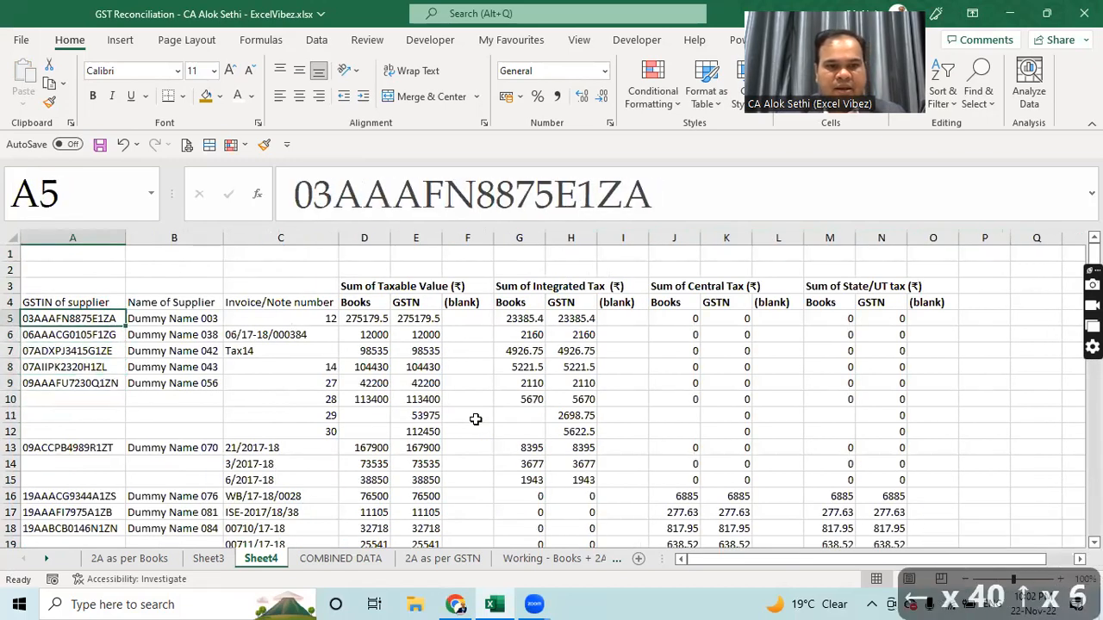
{"action": "key", "text": "shift+space"}
{"action": "key", "text": "ctrl+b"}
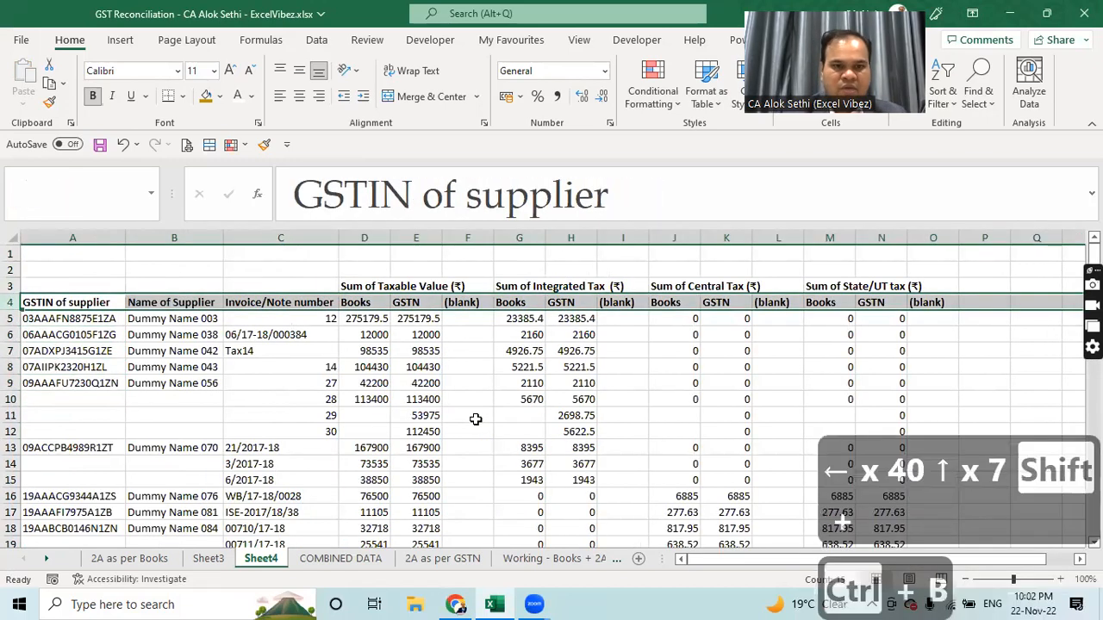
Step: Enter the formula =D5-E5 in cell F5 to compute the Books minus GSTN taxable value difference
{"action": "key", "text": "Right"}
{"action": "key", "text": "Right"}
{"action": "key", "text": "Right"}
{"action": "key", "text": "Right"}
{"action": "key", "text": "Left"}
{"action": "key", "text": "Right"}
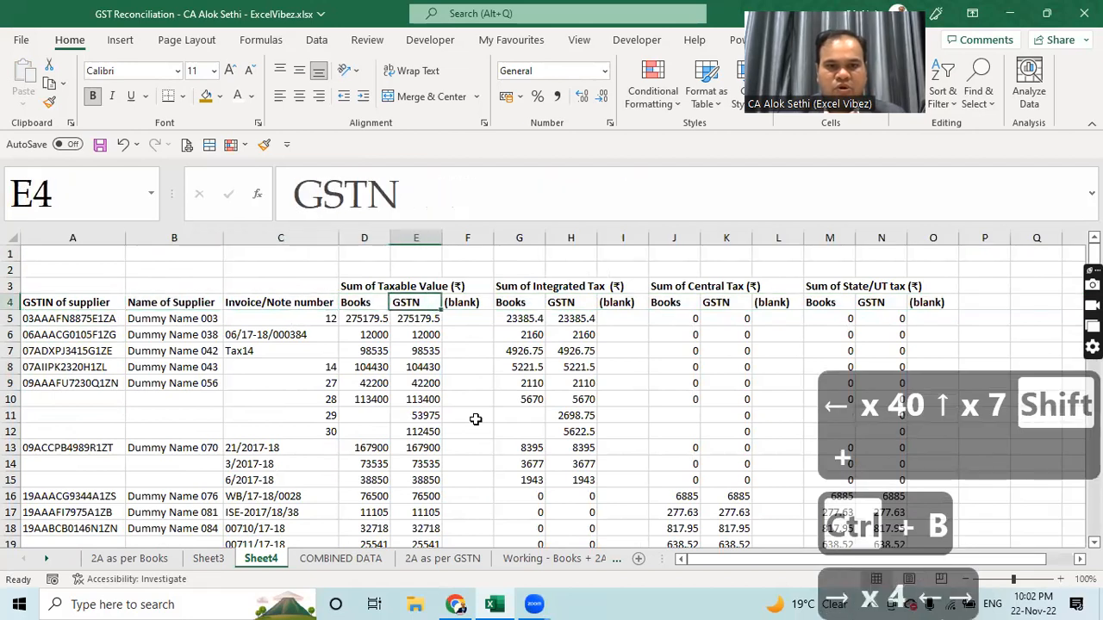
{"action": "key", "text": "Left"}
{"action": "key", "text": "Right"}
{"action": "key", "text": "Left"}
{"action": "key", "text": "Right"}
{"action": "key", "text": "Down"}
{"action": "key", "text": "Right"}
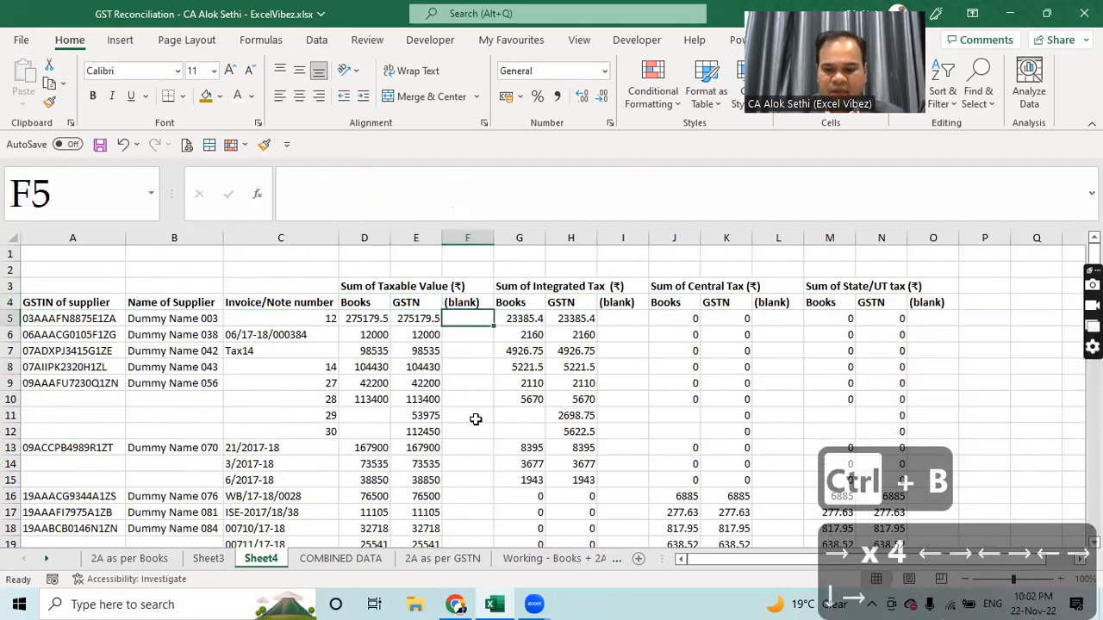
{"action": "type", "text": "="}
{"action": "key", "text": "Left"}
{"action": "key", "text": "Left"}
{"action": "type", "text": "-"}
{"action": "key", "text": "Left"}
{"action": "key", "text": "Return"}
{"action": "key", "text": "Up"}
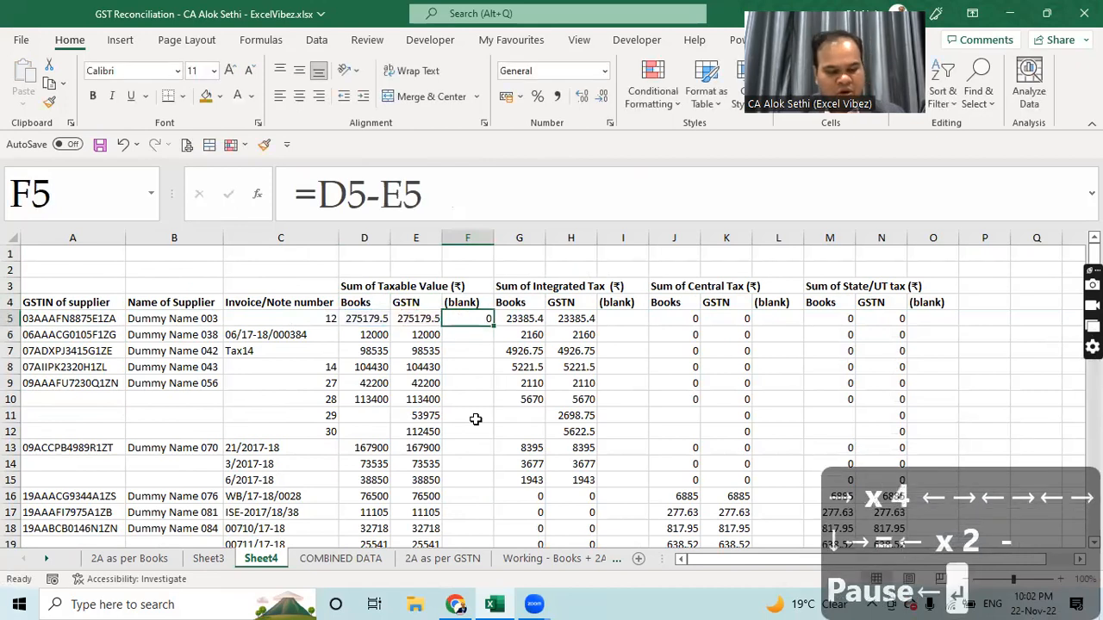
Step: Delete the (blank) row 127 directly above the Grand Total row
{"action": "key", "text": "Down"}
{"action": "key", "text": "Left"}
{"action": "key", "text": "Down"}
{"action": "key", "text": "ctrl+Down"}
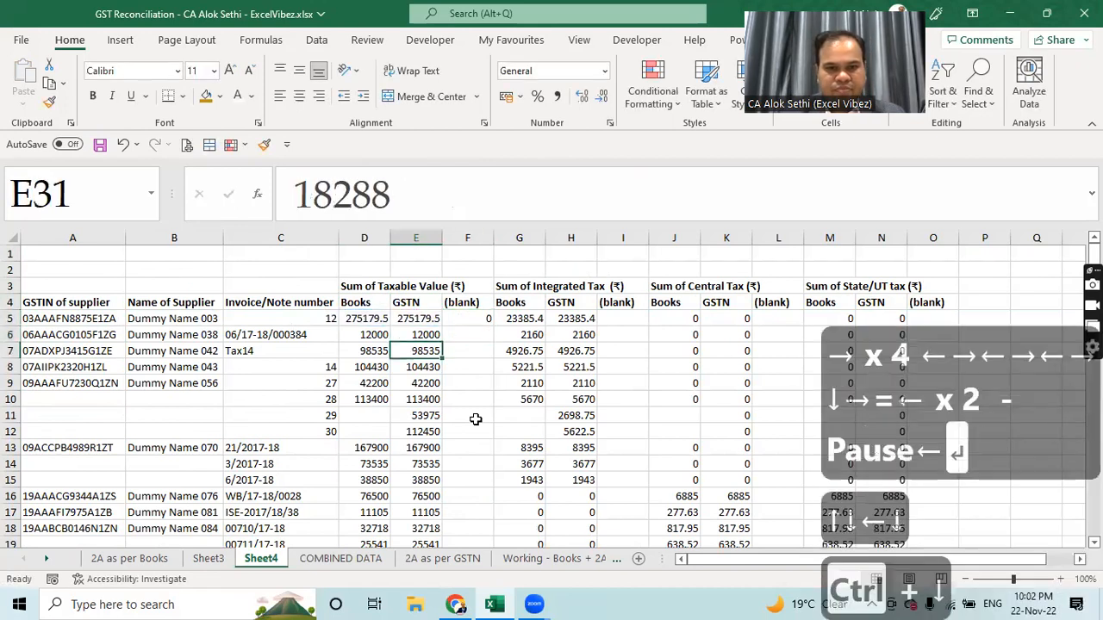
{"action": "key", "text": "Down"}
{"action": "key", "text": "Down"}
{"action": "key", "text": "Down"}
{"action": "key", "text": "ctrl+Down"}
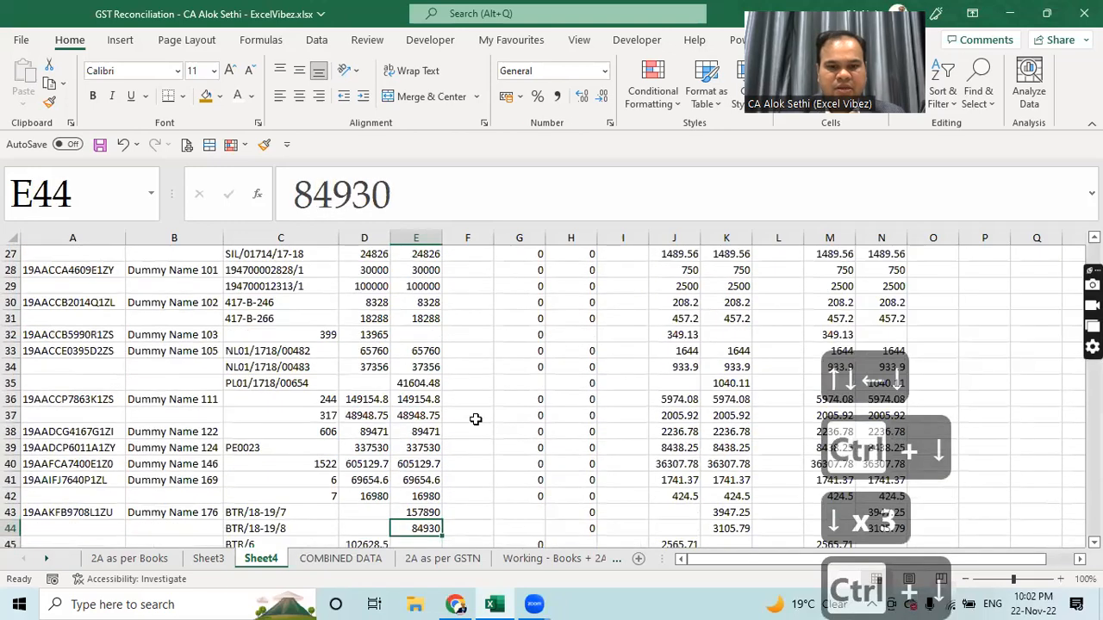
{"action": "key", "text": "Down"}
{"action": "key", "text": "Down"}
{"action": "key", "text": "Down"}
{"action": "key", "text": "Down"}
{"action": "key", "text": "Down"}
{"action": "key", "text": "Down"}
{"action": "key", "text": "Down"}
{"action": "key", "text": "Down"}
{"action": "key", "text": "Down"}
{"action": "key", "text": "Down"}
{"action": "key", "text": "Down"}
{"action": "key", "text": "Down"}
{"action": "key", "text": "Down"}
{"action": "key", "text": "Down"}
{"action": "key", "text": "Down"}
{"action": "key", "text": "Down"}
{"action": "key", "text": "Down"}
{"action": "key", "text": "Down"}
{"action": "key", "text": "Down"}
{"action": "key", "text": "Down"}
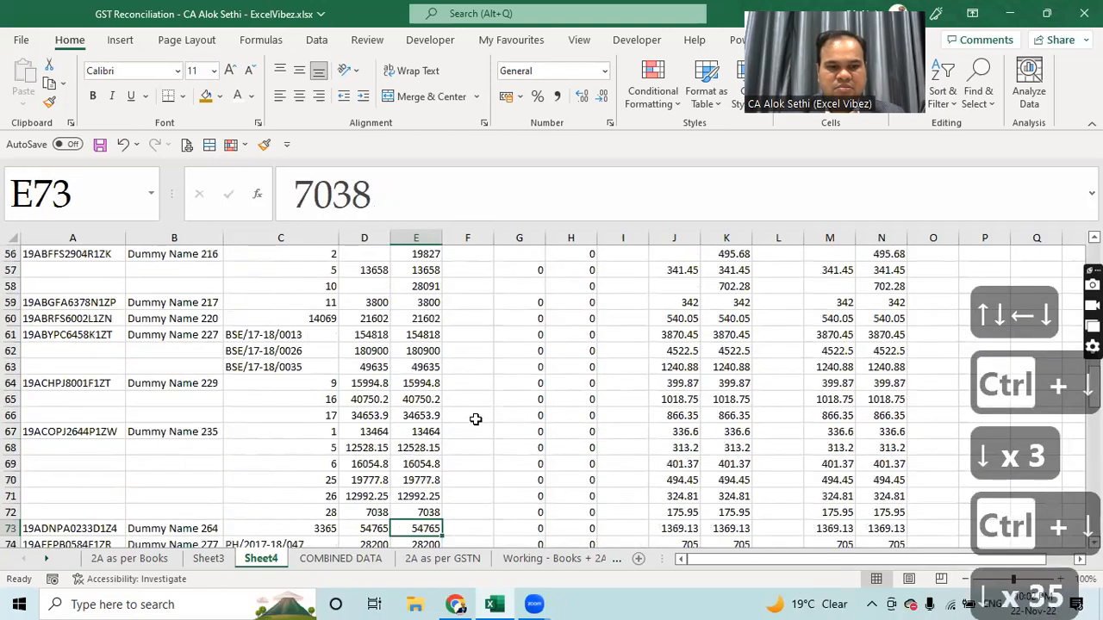
{"action": "key", "text": "Down"}
{"action": "key", "text": "Down"}
{"action": "key", "text": "Down"}
{"action": "key", "text": "Down"}
{"action": "key", "text": "Down"}
{"action": "key", "text": "Down"}
{"action": "key", "text": "Down"}
{"action": "key", "text": "Down"}
{"action": "key", "text": "Down"}
{"action": "key", "text": "Down"}
{"action": "key", "text": "Down"}
{"action": "key", "text": "Down"}
{"action": "key", "text": "Down"}
{"action": "key", "text": "Down"}
{"action": "key", "text": "Down"}
{"action": "key", "text": "Down"}
{"action": "key", "text": "Down"}
{"action": "key", "text": "Down"}
{"action": "key", "text": "Down"}
{"action": "key", "text": "Down"}
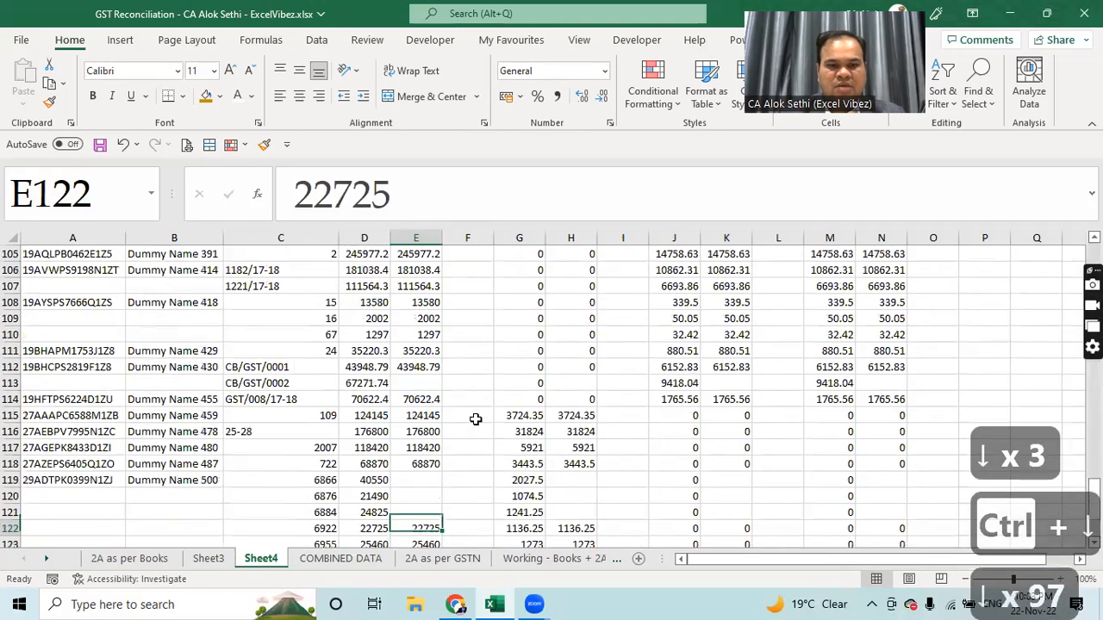
{"action": "key", "text": "Down"}
{"action": "key", "text": "Down"}
{"action": "key", "text": "Down"}
{"action": "key", "text": "Down"}
{"action": "key", "text": "Down"}
{"action": "key", "text": "Down"}
{"action": "key", "text": "Down"}
{"action": "key", "text": "Down"}
{"action": "key", "text": "Down"}
{"action": "key", "text": "Down"}
{"action": "key", "text": "Down"}
{"action": "key", "text": "Down"}
{"action": "key", "text": "Down"}
{"action": "key", "text": "Down"}
{"action": "key", "text": "Down"}
{"action": "key", "text": "Down"}
{"action": "key", "text": "Down"}
{"action": "key", "text": "Down"}
{"action": "key", "text": "Down"}
{"action": "key", "text": "Down"}
{"action": "key", "text": "Up"}
{"action": "key", "text": "Up"}
{"action": "key", "text": "Up"}
{"action": "key", "text": "Up"}
{"action": "key", "text": "Up"}
{"action": "key", "text": "Up"}
{"action": "key", "text": "Up"}
{"action": "key", "text": "Up"}
{"action": "key", "text": "Up"}
{"action": "key", "text": "Up"}
{"action": "key", "text": "Up"}
{"action": "key", "text": "Up"}
{"action": "key", "text": "Up"}
{"action": "key", "text": "Up"}
{"action": "key", "text": "Up"}
{"action": "key", "text": "Up"}
{"action": "key", "text": "Up"}
{"action": "key", "text": "Up"}
{"action": "key", "text": "Up"}
{"action": "key", "text": "Up"}
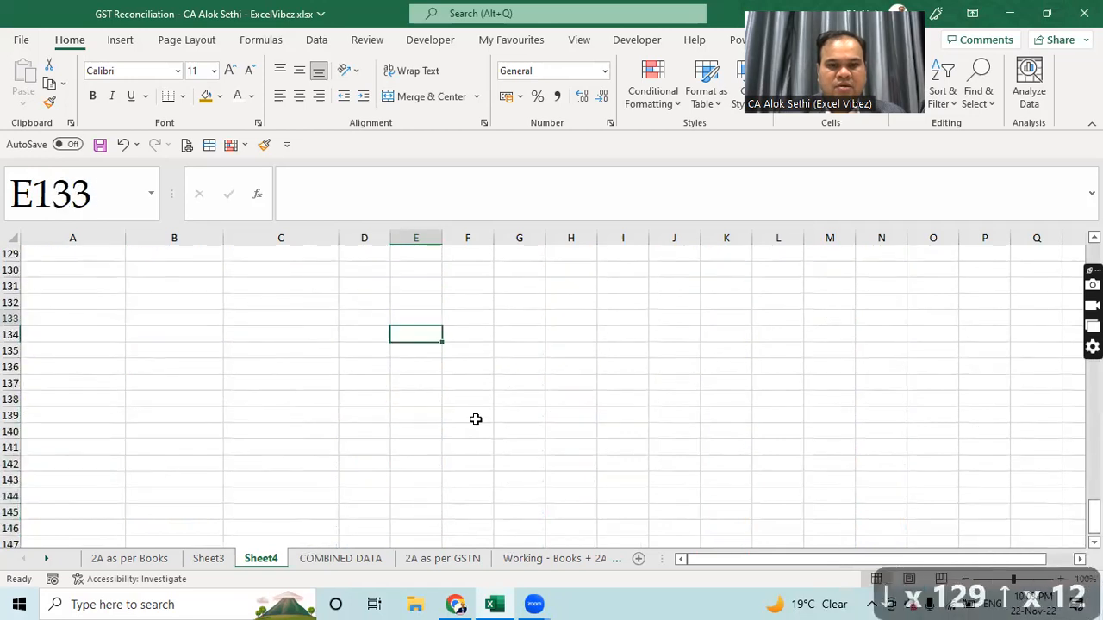
{"action": "key", "text": "Up"}
{"action": "key", "text": "Up"}
{"action": "key", "text": "Up"}
{"action": "key", "text": "Down"}
{"action": "key", "text": "Down"}
{"action": "key", "text": "Down"}
{"action": "key", "text": "Down"}
{"action": "key", "text": "Down"}
{"action": "key", "text": "Down"}
{"action": "key", "text": "Down"}
{"action": "key", "text": "Down"}
{"action": "key", "text": "Down"}
{"action": "key", "text": "Down"}
{"action": "key", "text": "Down"}
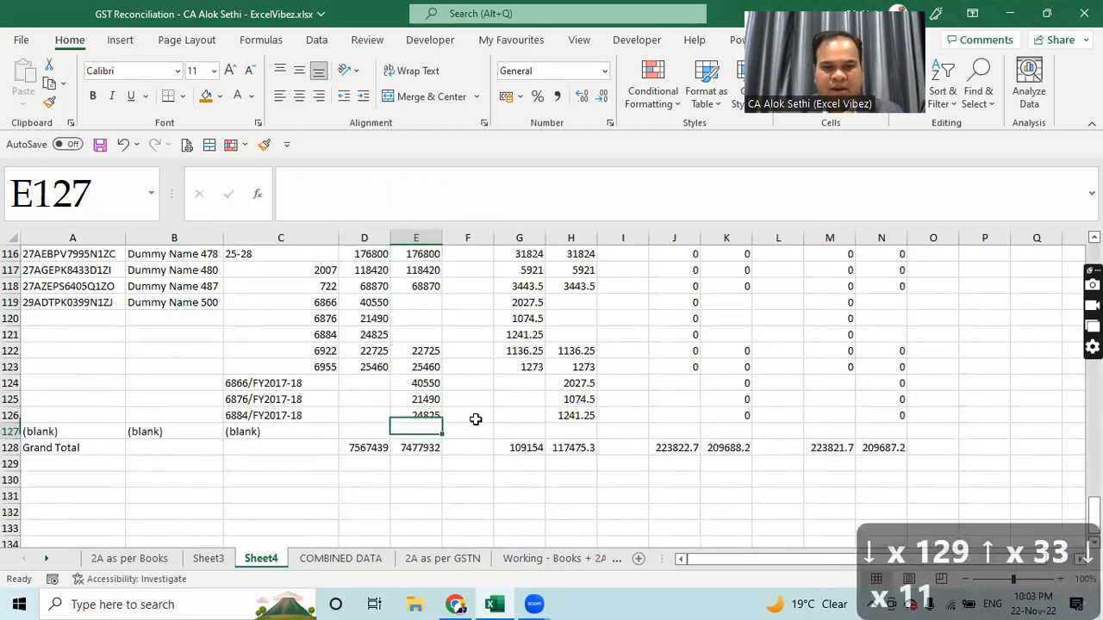
{"action": "key", "text": "shift+space"}
{"action": "key", "text": "ctrl+minus"}
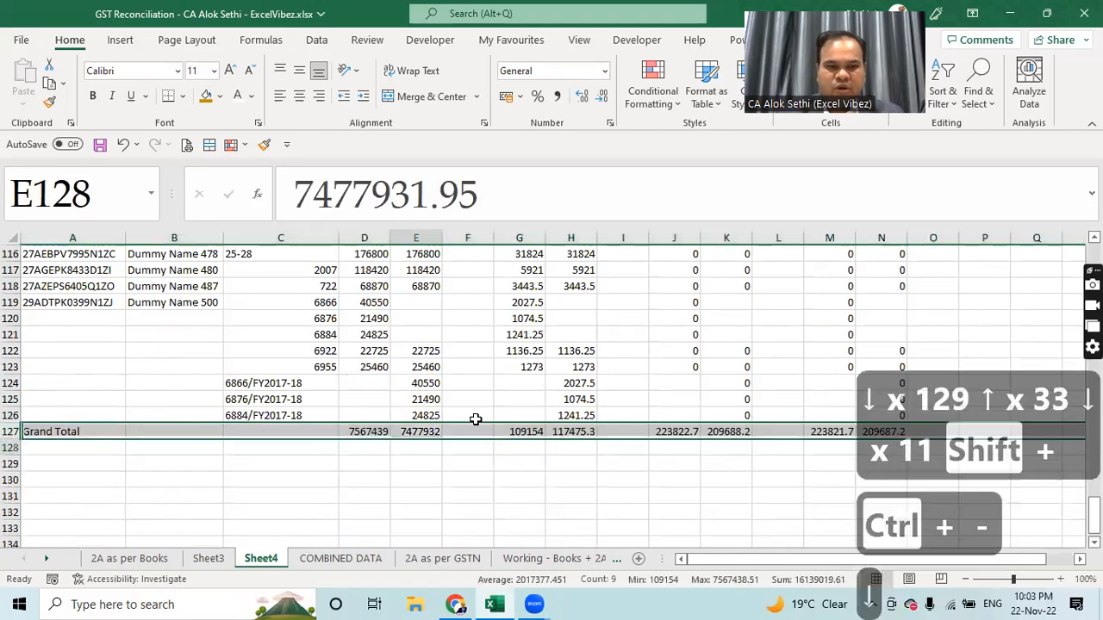
Step: Replace the Grand Total in D127 with an AutoSum formula, and copy it to E127 as =SUM(E84:E126)
{"action": "key", "text": "Left"}
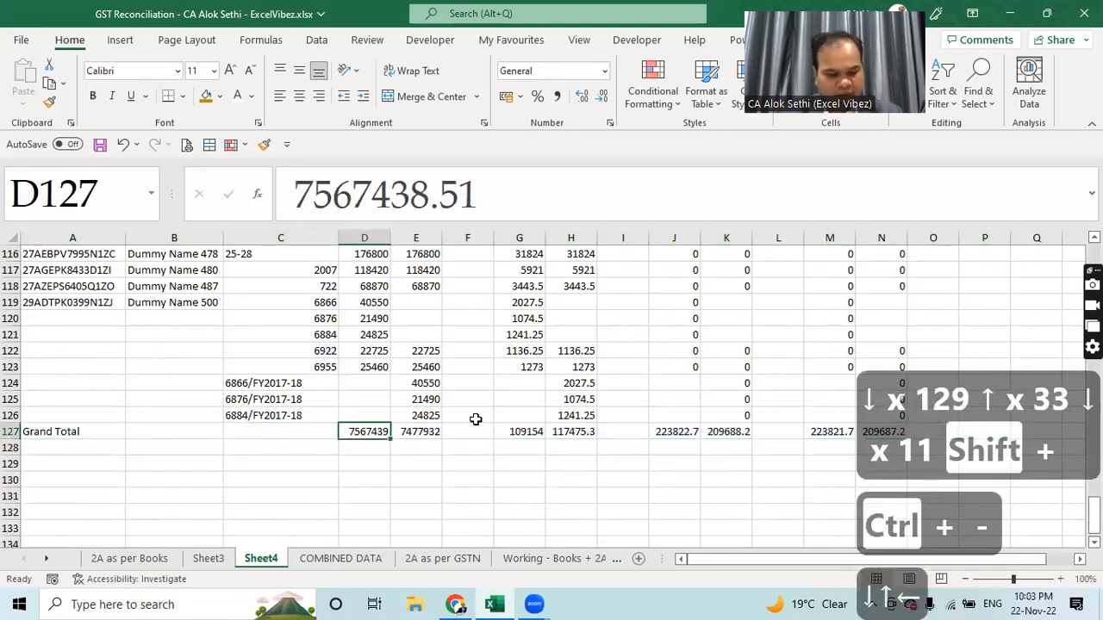
{"action": "key", "text": "alt+equal"}
{"action": "key", "text": "Return"}
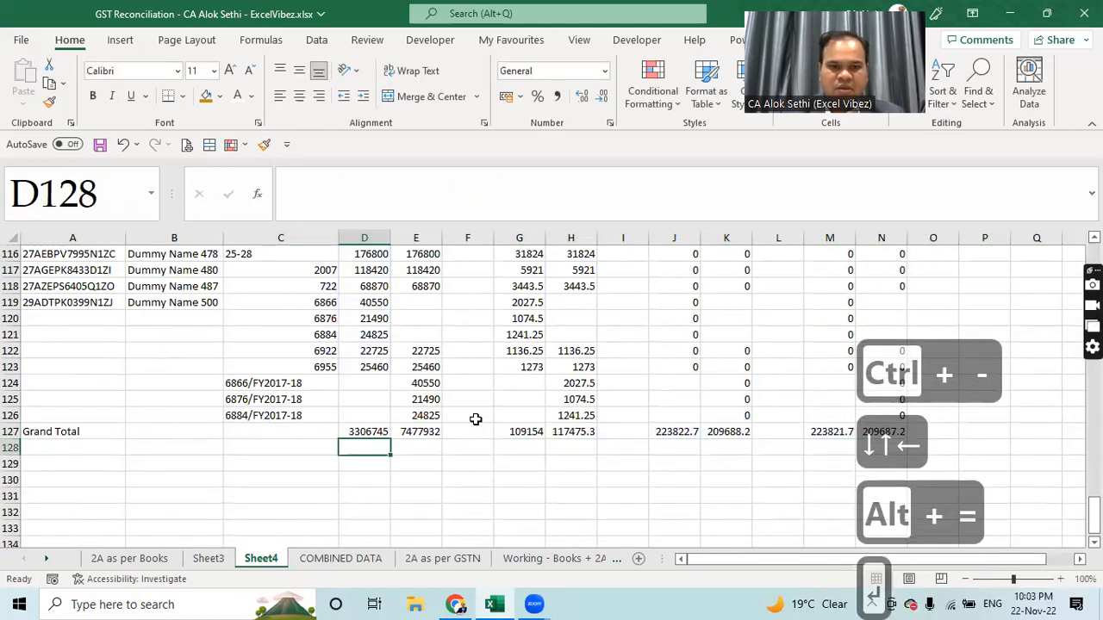
{"action": "key", "text": "Up"}
{"action": "key", "text": "ctrl+c"}
{"action": "key", "text": "Right"}
{"action": "key", "text": "ctrl+v"}
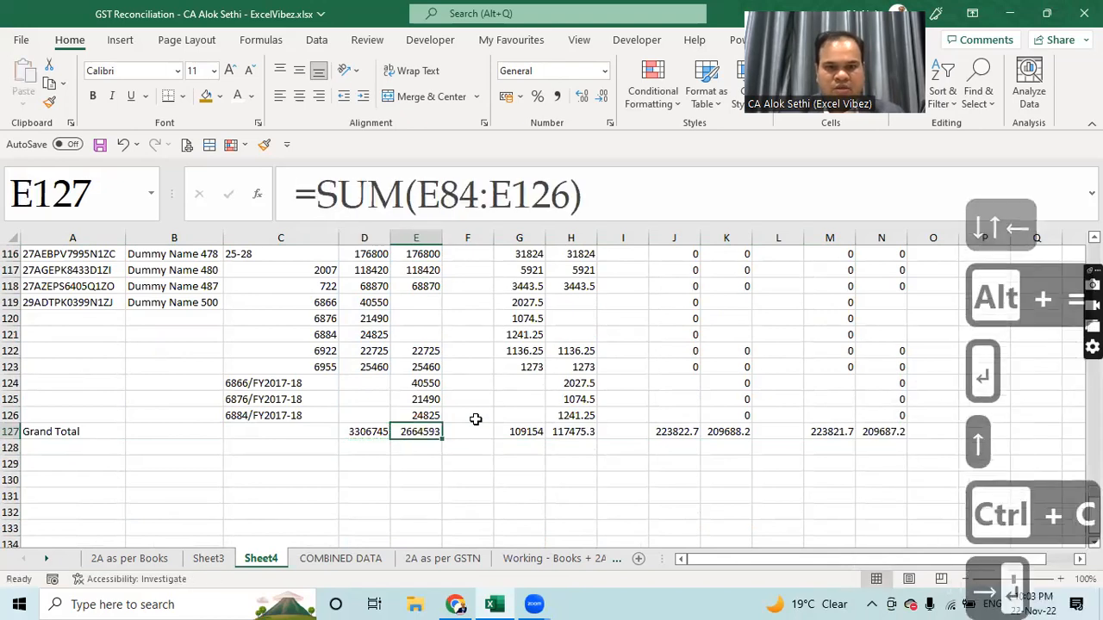
Step: Enter =+D126-E126 in cell F126, and fill the Books minus GSTN formula from F5 down through F126
{"action": "key", "text": "Right"}
{"action": "key", "text": "Up"}
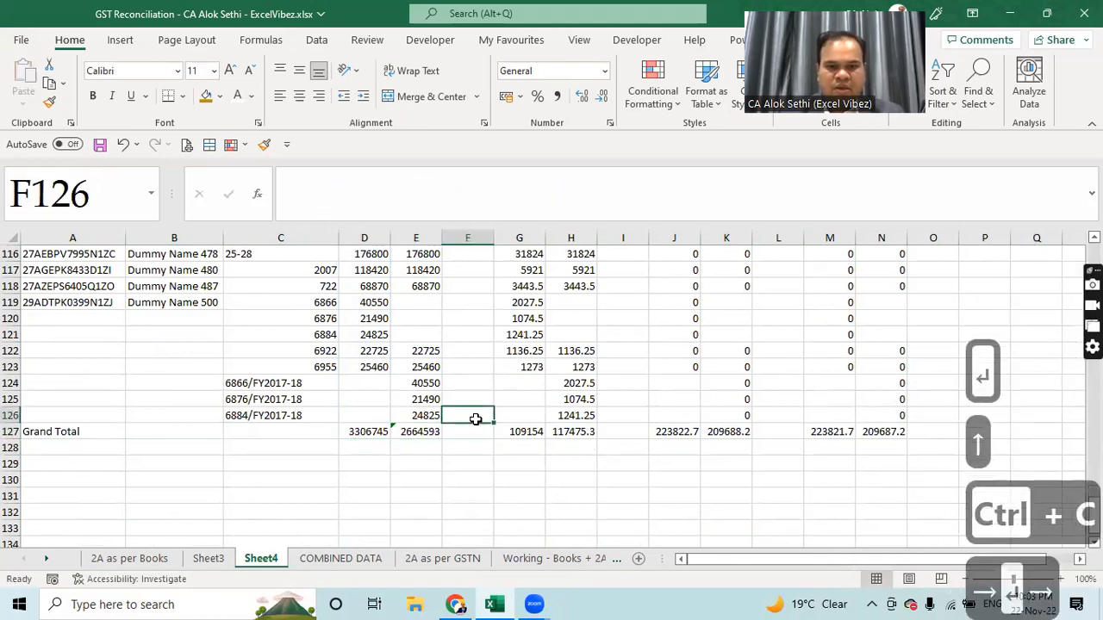
{"action": "type", "text": "+"}
{"action": "key", "text": "Left"}
{"action": "key", "text": "Left"}
{"action": "type", "text": "-"}
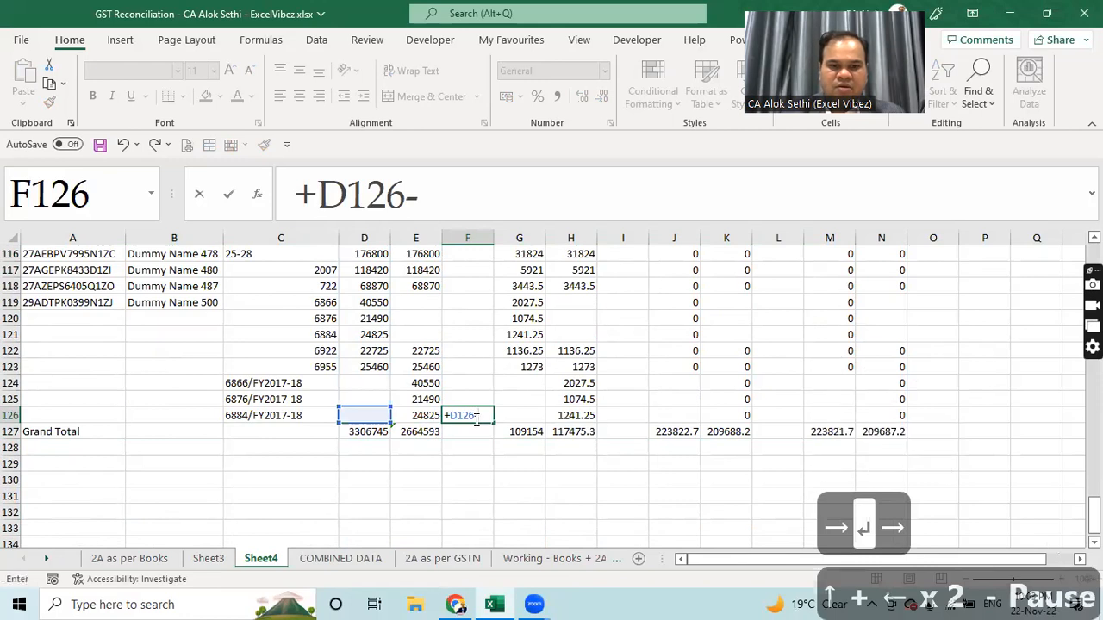
{"action": "key", "text": "Left"}
{"action": "key", "text": "Return"}
{"action": "left_click", "coordinate": [476, 417]}
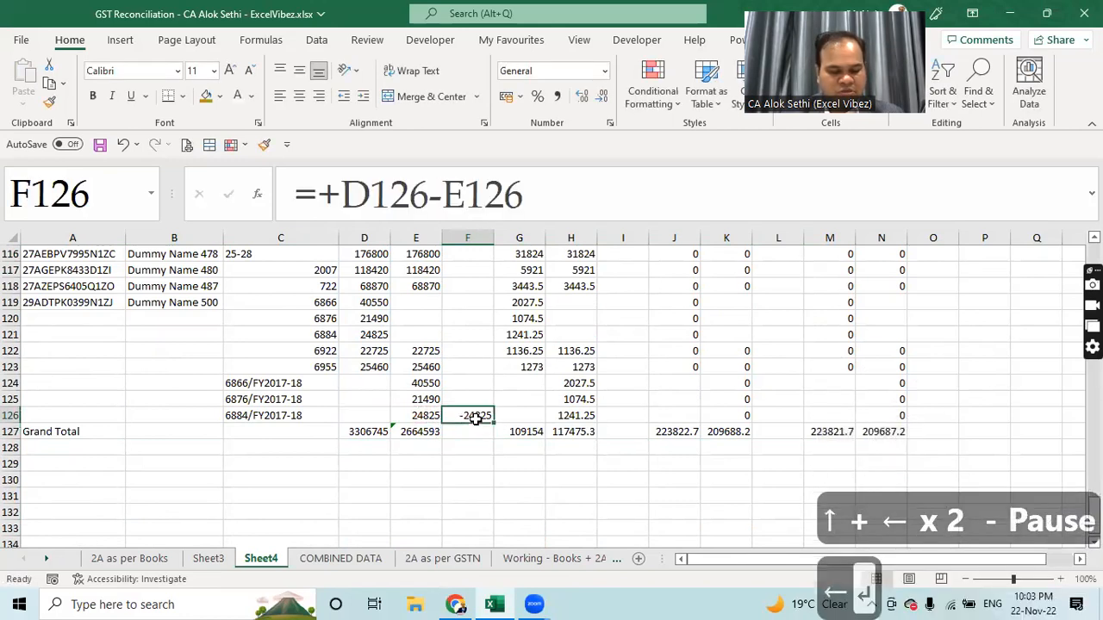
{"action": "key", "text": "ctrl+shift+Up"}
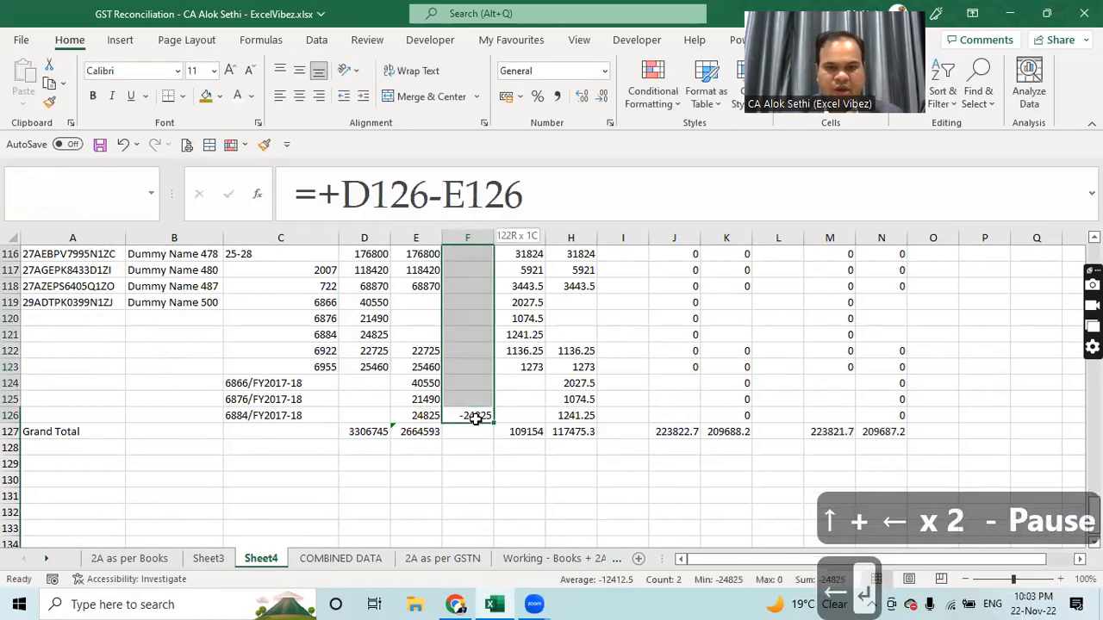
{"action": "key", "text": "ctrl+d"}
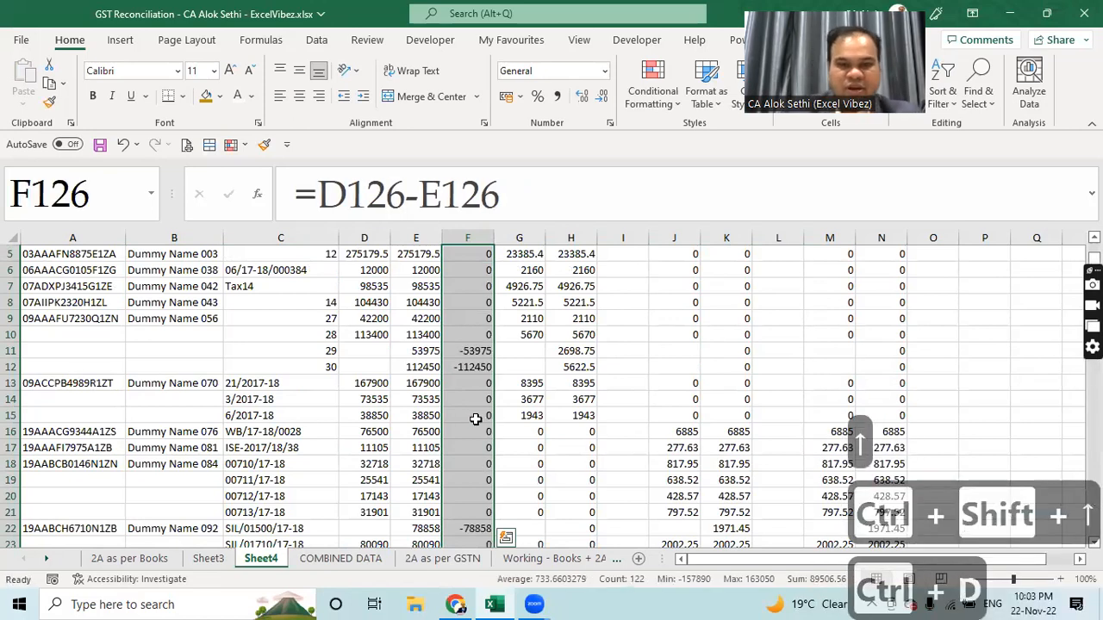
Step: Review the Books minus GSTN differences in column F from the Grand Total row up to the sheet's first row
{"action": "key", "text": "Up"}
{"action": "key", "text": "Up"}
{"action": "key", "text": "Up"}
{"action": "key", "text": "Up"}
{"action": "key", "text": "Up"}
{"action": "key", "text": "Up"}
{"action": "key", "text": "Up"}
{"action": "key", "text": "Up"}
{"action": "key", "text": "Up"}
{"action": "key", "text": "Up"}
{"action": "key", "text": "Up"}
{"action": "key", "text": "Up"}
{"action": "key", "text": "Up"}
{"action": "key", "text": "Up"}
{"action": "key", "text": "Up"}
{"action": "key", "text": "Up"}
{"action": "key", "text": "Up"}
{"action": "key", "text": "Up"}
{"action": "key", "text": "Up"}
{"action": "key", "text": "Up"}
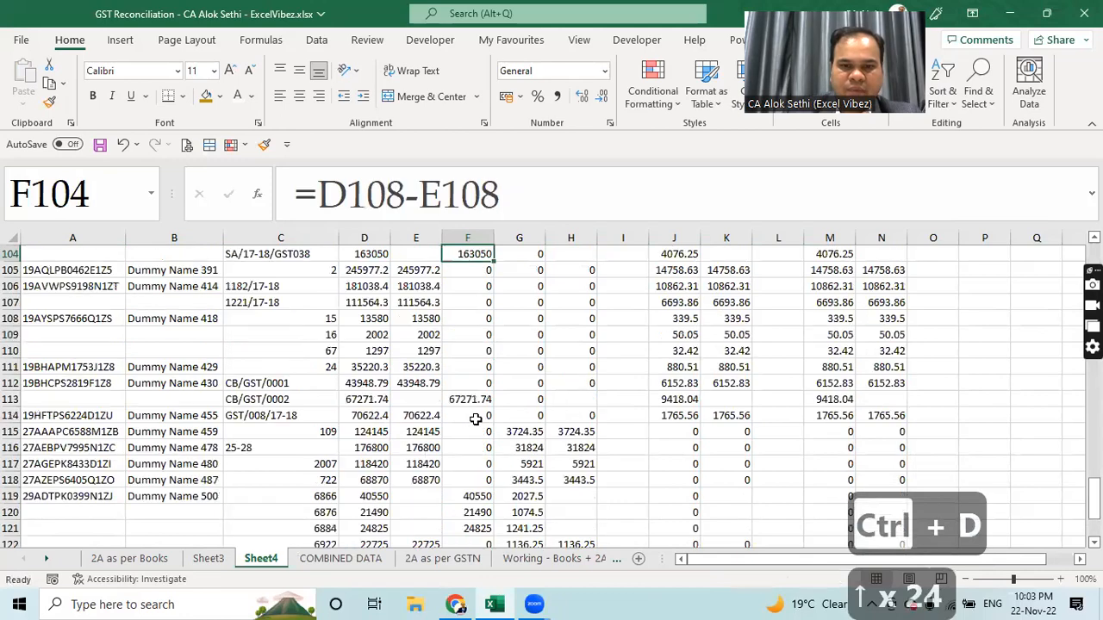
{"action": "key", "text": "Up"}
{"action": "key", "text": "Up"}
{"action": "key", "text": "Up"}
{"action": "key", "text": "Up"}
{"action": "key", "text": "Up"}
{"action": "key", "text": "Up"}
{"action": "key", "text": "Up"}
{"action": "key", "text": "Up"}
{"action": "key", "text": "Up"}
{"action": "key", "text": "Up"}
{"action": "key", "text": "Up"}
{"action": "key", "text": "Up"}
{"action": "key", "text": "Up"}
{"action": "key", "text": "Up"}
{"action": "key", "text": "Up"}
{"action": "key", "text": "Up"}
{"action": "key", "text": "Up"}
{"action": "key", "text": "Up"}
{"action": "key", "text": "Up"}
{"action": "key", "text": "Up"}
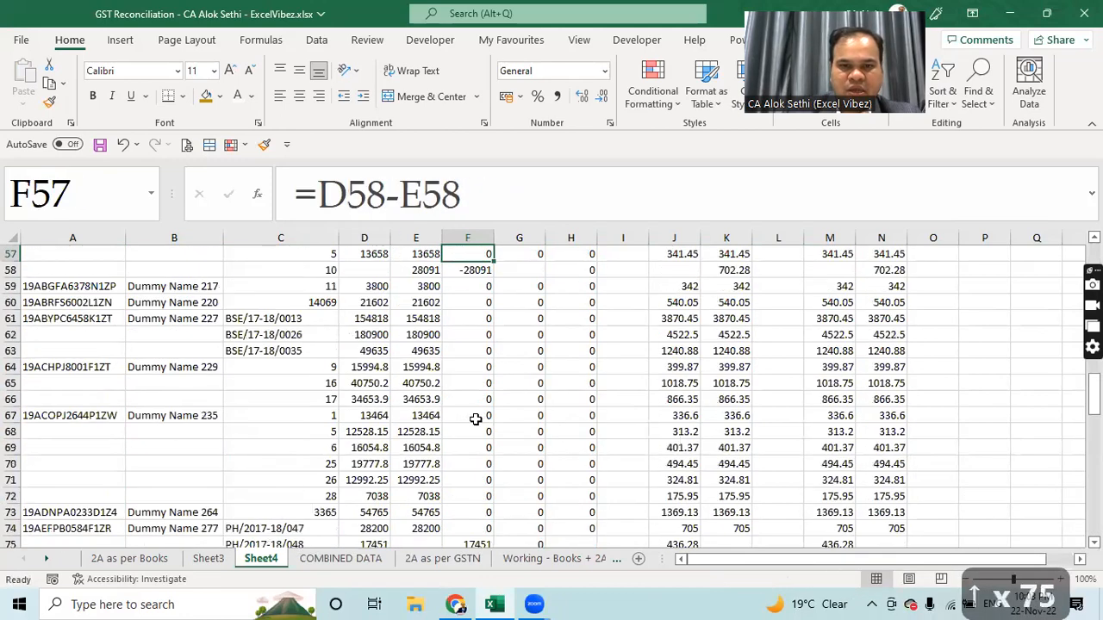
{"action": "key", "text": "Up"}
{"action": "key", "text": "Up"}
{"action": "key", "text": "Up"}
{"action": "key", "text": "Up"}
{"action": "key", "text": "Up"}
{"action": "key", "text": "Up"}
{"action": "key", "text": "Up"}
{"action": "key", "text": "Up"}
{"action": "key", "text": "Up"}
{"action": "key", "text": "Up"}
{"action": "key", "text": "Up"}
{"action": "key", "text": "Up"}
{"action": "key", "text": "Up"}
{"action": "key", "text": "Up"}
{"action": "key", "text": "Up"}
{"action": "key", "text": "Up"}
{"action": "key", "text": "Up"}
{"action": "key", "text": "Up"}
{"action": "key", "text": "Up"}
{"action": "key", "text": "Up"}
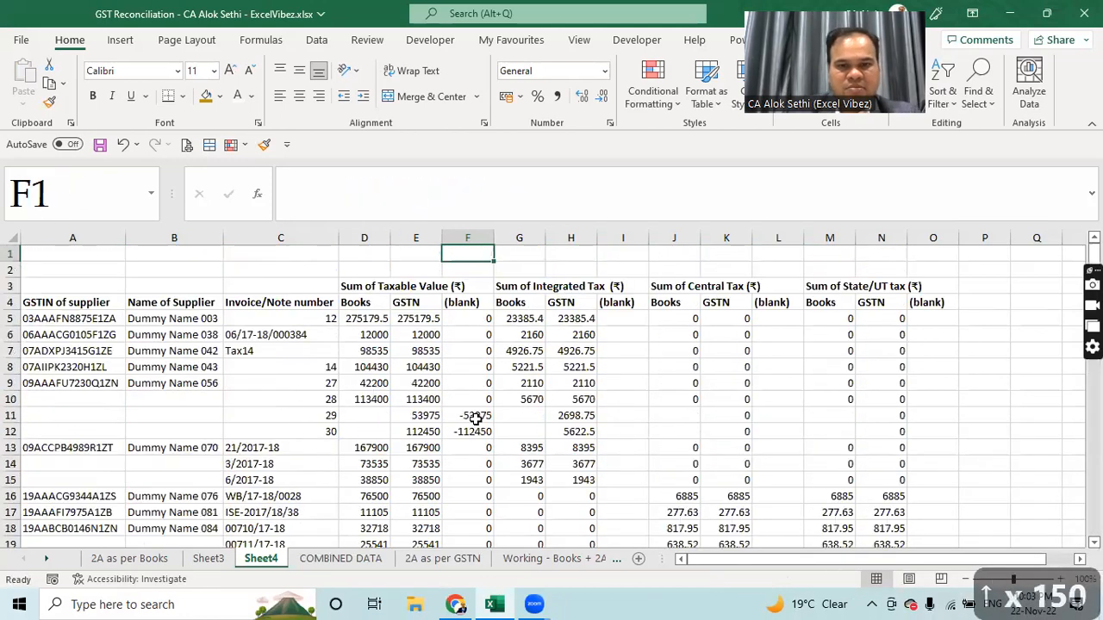
{"action": "key", "text": "Up"}
Step: Examine the Books, GSTN and (blank) headings in row 4 across the taxable value and tax groups
{"action": "key", "text": "Down"}
{"action": "key", "text": "Down"}
{"action": "key", "text": "Left"}
{"action": "key", "text": "Left"}
{"action": "key", "text": "Down"}
{"action": "key", "text": "Right"}
{"action": "key", "text": "Right"}
{"action": "key", "text": "Right"}
{"action": "key", "text": "Right"}
{"action": "key", "text": "Right"}
{"action": "key", "text": "Right"}
{"action": "key", "text": "Left"}
{"action": "key", "text": "Left"}
{"action": "key", "text": "Left"}
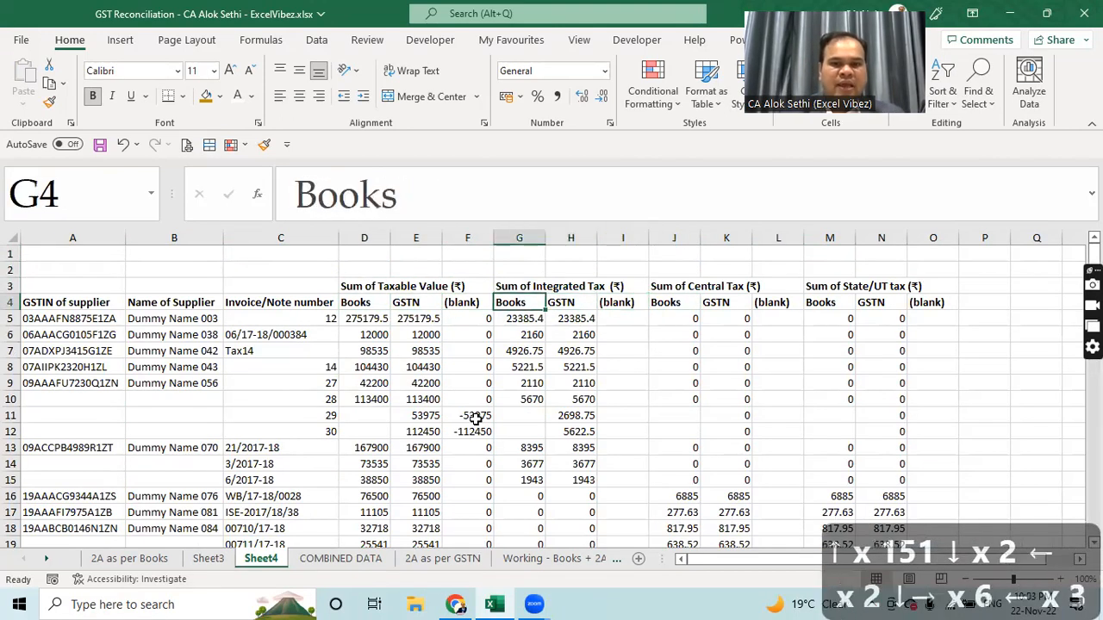
{"action": "key", "text": "Right"}
{"action": "key", "text": "Right"}
{"action": "key", "text": "Right"}
{"action": "key", "text": "Right"}
{"action": "key", "text": "Right"}
{"action": "key", "text": "Right"}
{"action": "key", "text": "Left"}
{"action": "key", "text": "Left"}
{"action": "key", "text": "Left"}
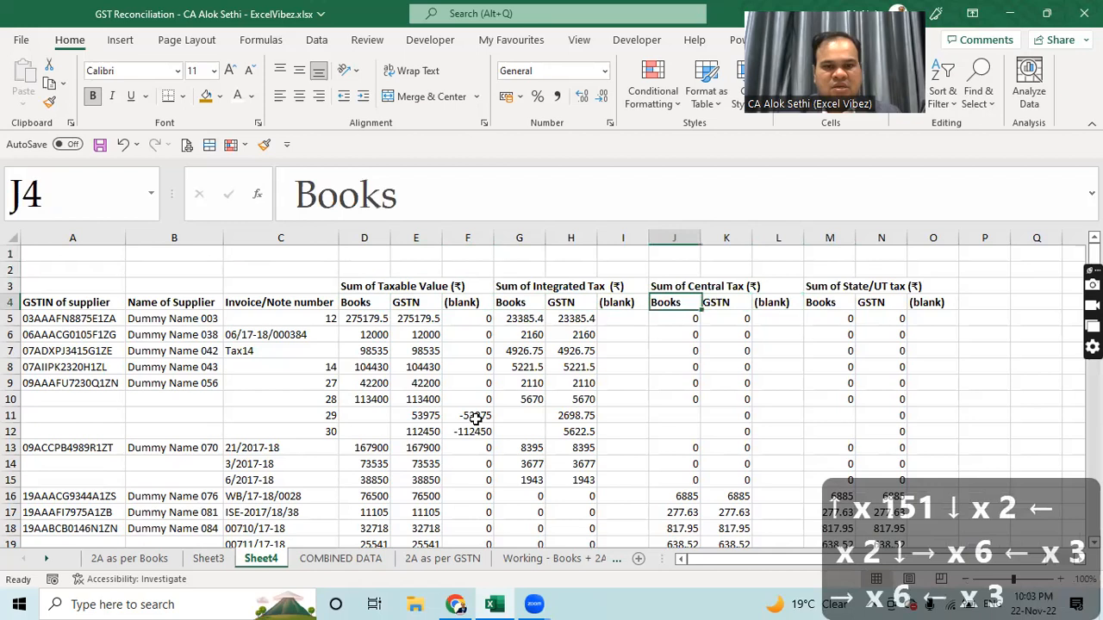
Step: Select the whole data table from the GSTIN of supplier heading in A4 and add AutoFilter to it
{"action": "key", "text": "Up"}
{"action": "key", "text": "Left"}
{"action": "key", "text": "Left"}
{"action": "key", "text": "Left"}
{"action": "key", "text": "Left"}
{"action": "key", "text": "Left"}
{"action": "key", "text": "Left"}
{"action": "key", "text": "Left"}
{"action": "key", "text": "Left"}
{"action": "key", "text": "Left"}
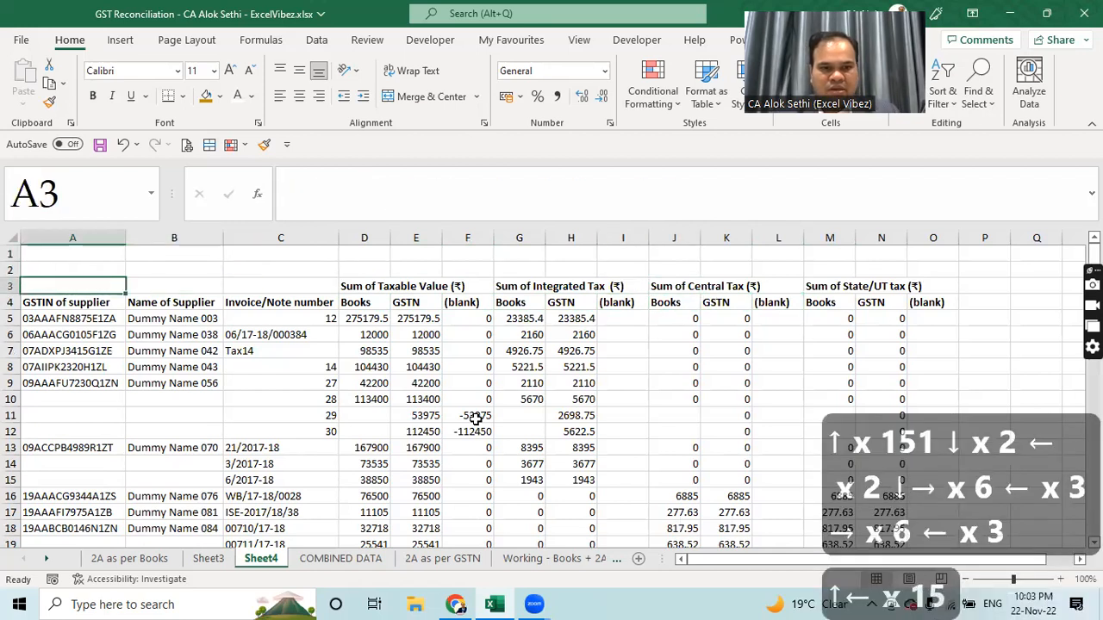
{"action": "key", "text": "Down"}
{"action": "key", "text": "ctrl+a"}
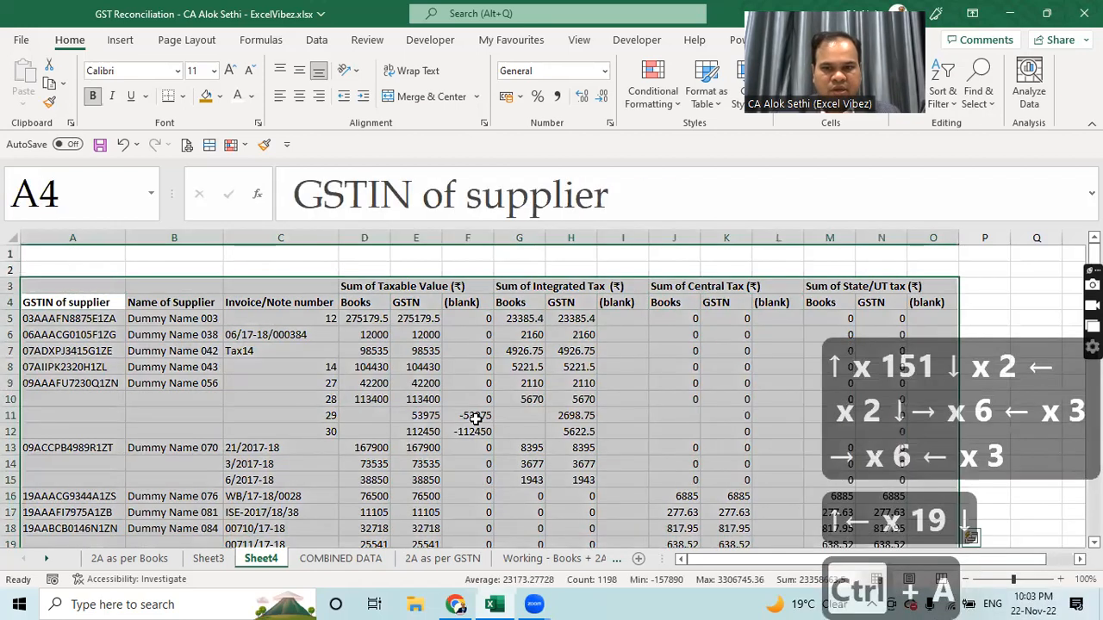
{"action": "key", "text": "ctrl+shift+l"}
Step: Replace the (blank) heading in F4 with DIFFERENCE
{"action": "key", "text": "Right"}
{"action": "key", "text": "Right"}
{"action": "key", "text": "Right"}
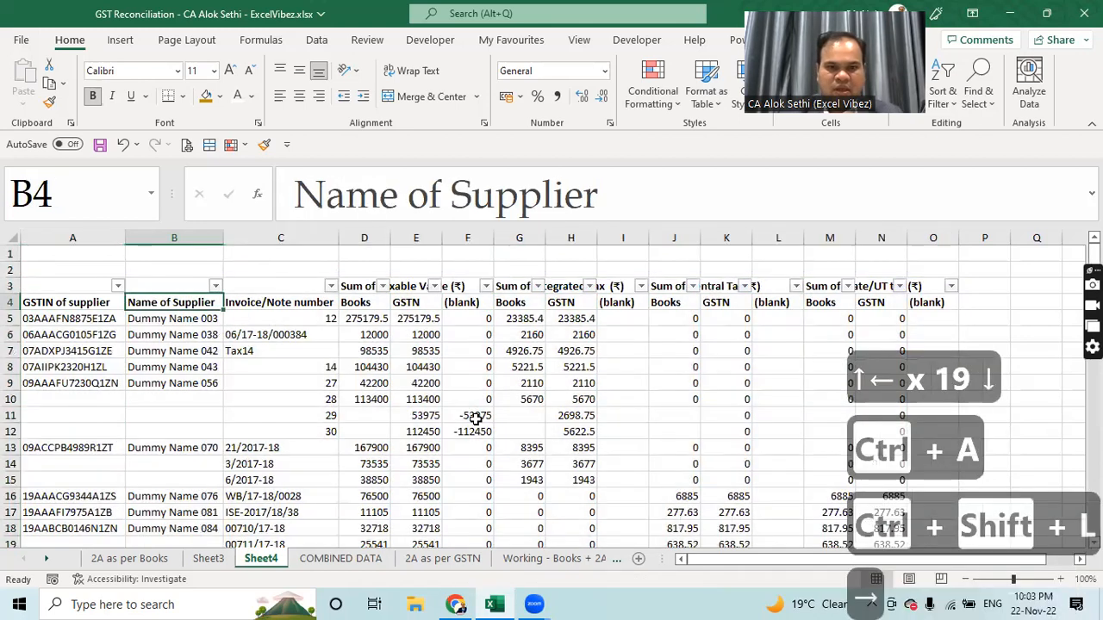
{"action": "key", "text": "Right"}
{"action": "key", "text": "Right"}
{"action": "key", "text": "Up"}
{"action": "key", "text": "Down"}
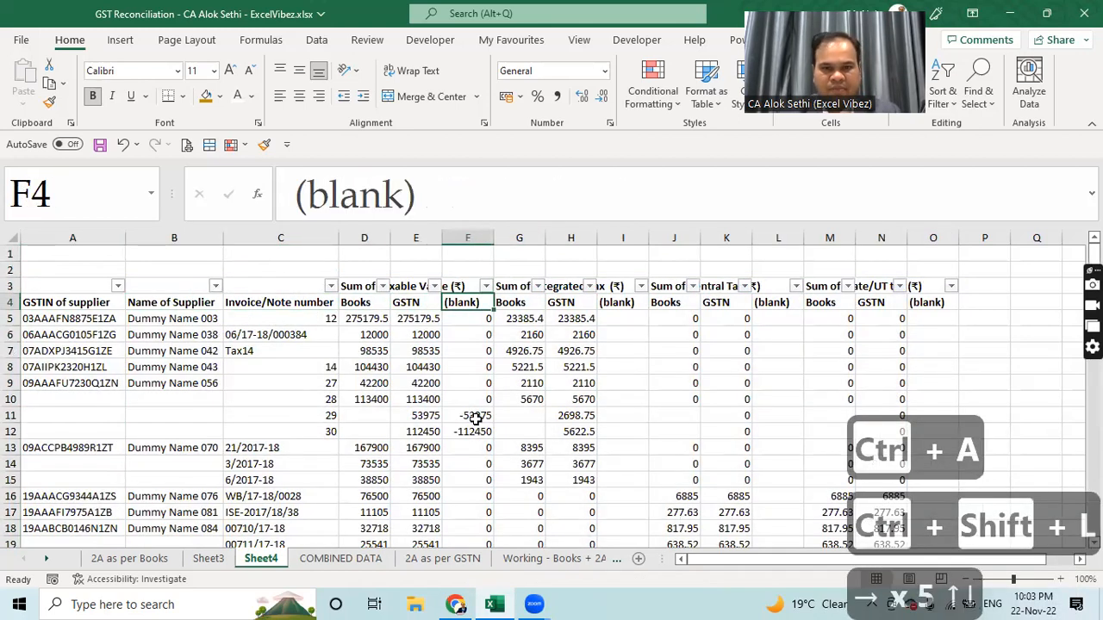
{"action": "type", "text": "d"}
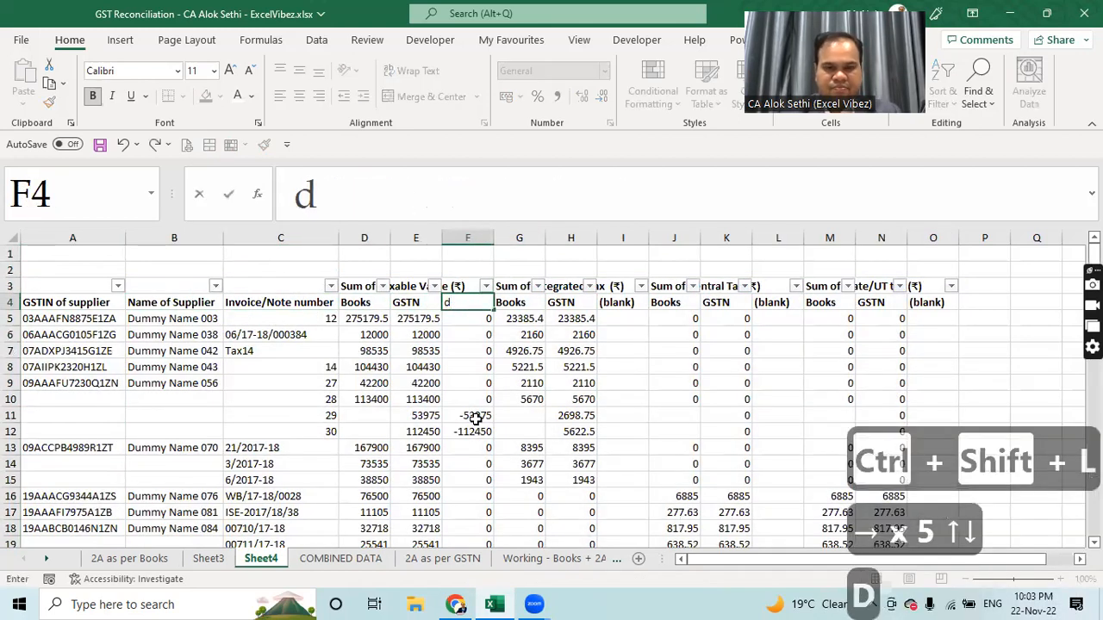
{"action": "key", "text": "BackSpace"}
{"action": "type", "text": "dIFF"}
{"action": "key", "text": "BackSpace"}
{"action": "key", "text": "BackSpace"}
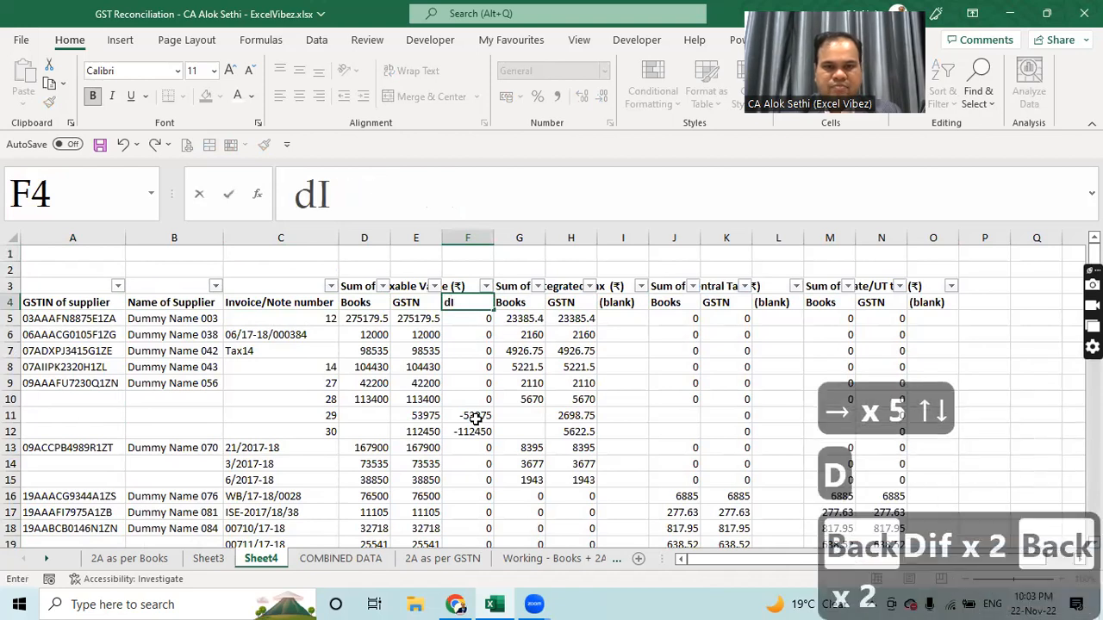
{"action": "key", "text": "BackSpace"}
{"action": "key", "text": "BackSpace"}
{"action": "type", "text": "DIFFER"}
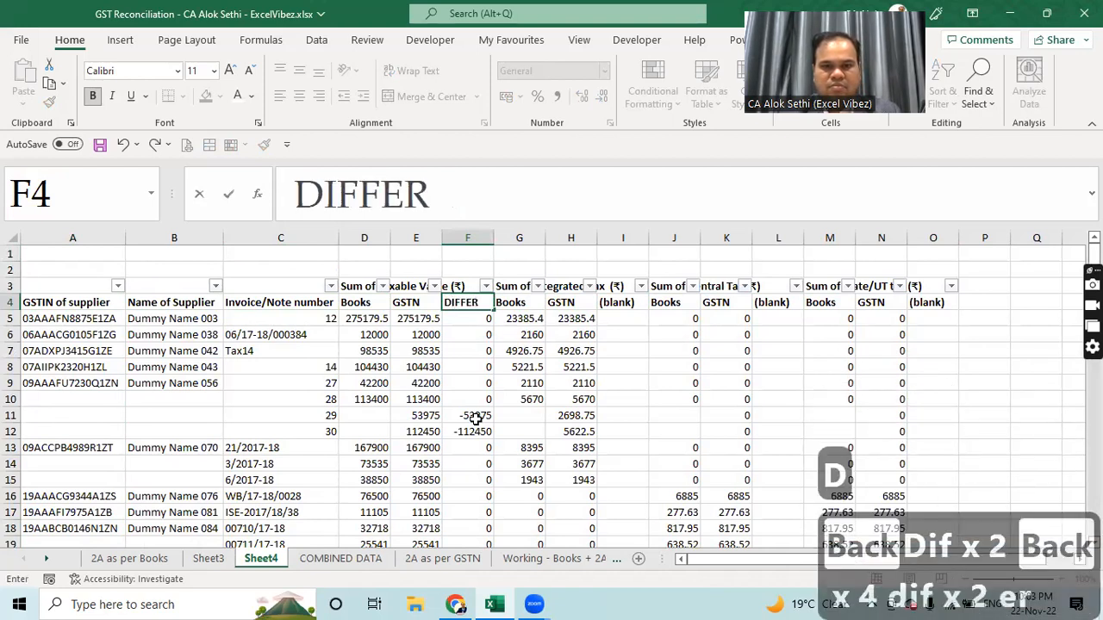
{"action": "type", "text": "ENCE"}
{"action": "key", "text": "Return"}
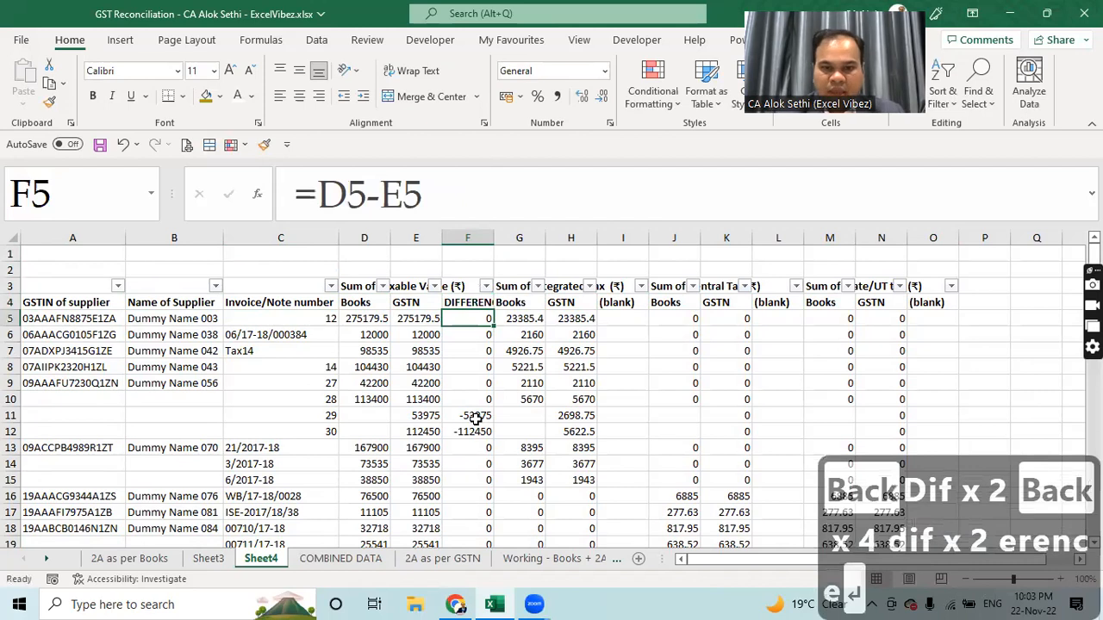
Step: Filter the DIFFERENCE column to exclude rows with a value of 0
{"action": "left_click", "coordinate": [486, 287]}
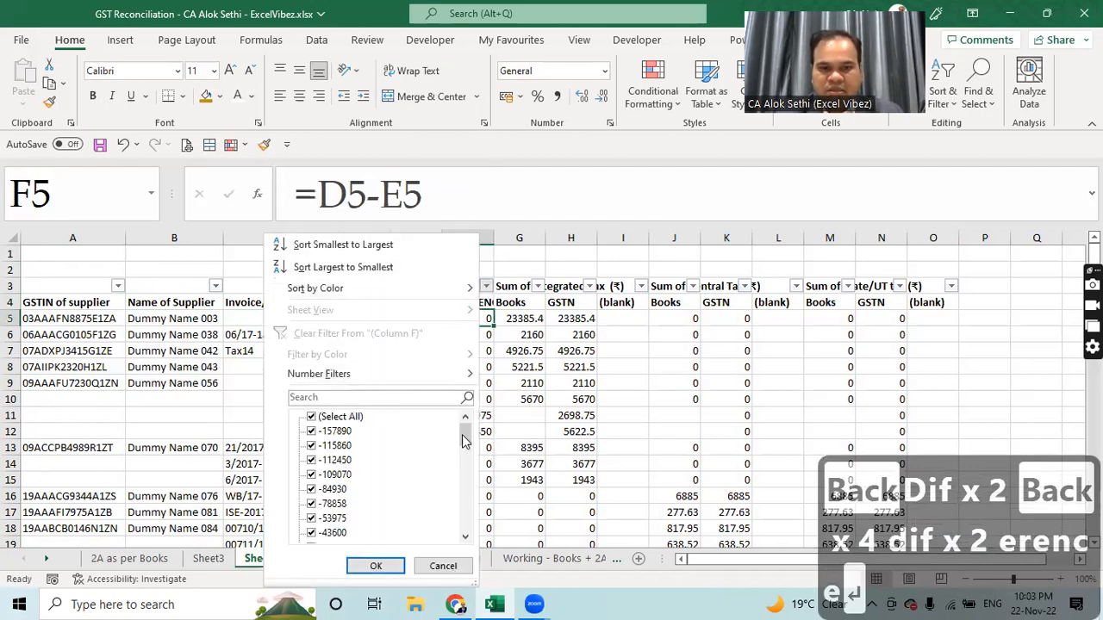
{"action": "left_click_drag", "start_coordinate": [465, 437], "coordinate": [452, 475]}
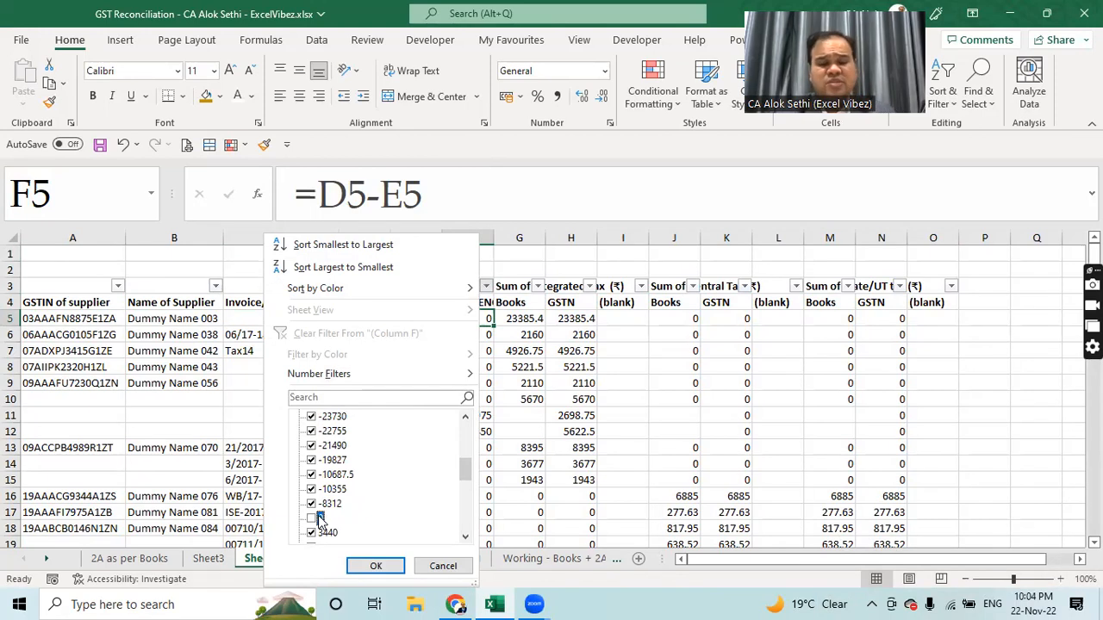
{"action": "left_click", "coordinate": [373, 566]}
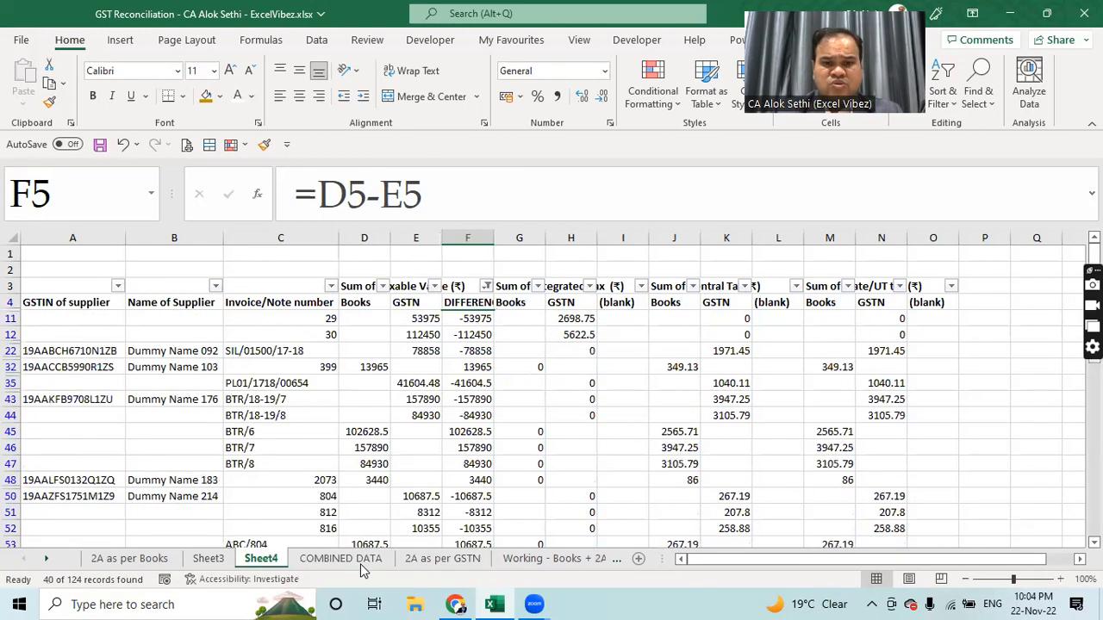
Step: Select the entire taxable value Books column D
{"action": "left_click", "coordinate": [452, 321]}
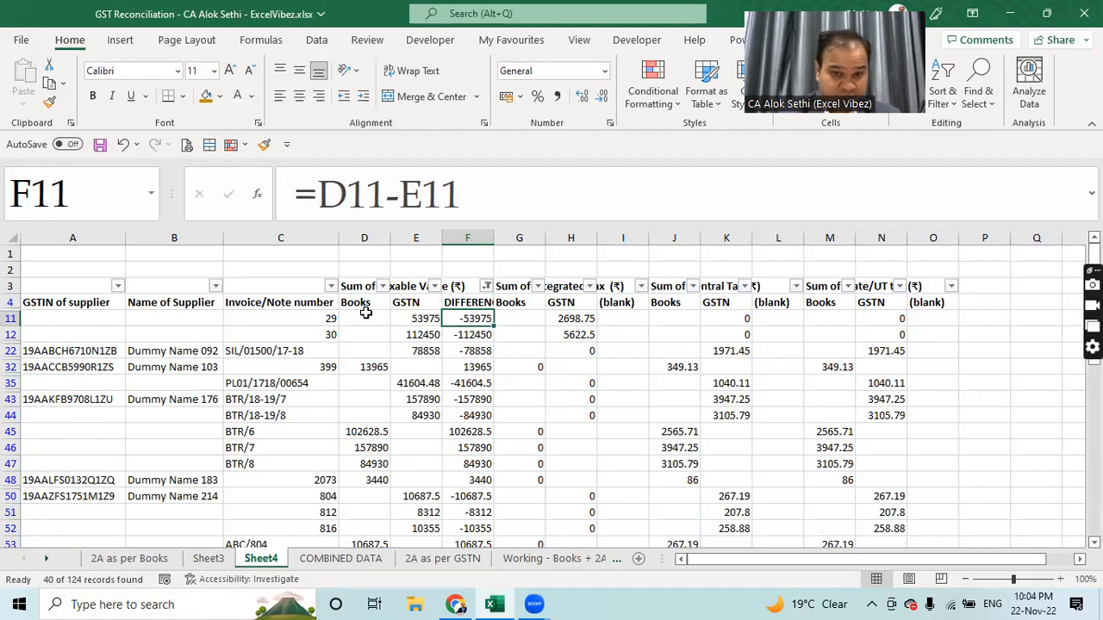
{"action": "left_click", "coordinate": [363, 238]}
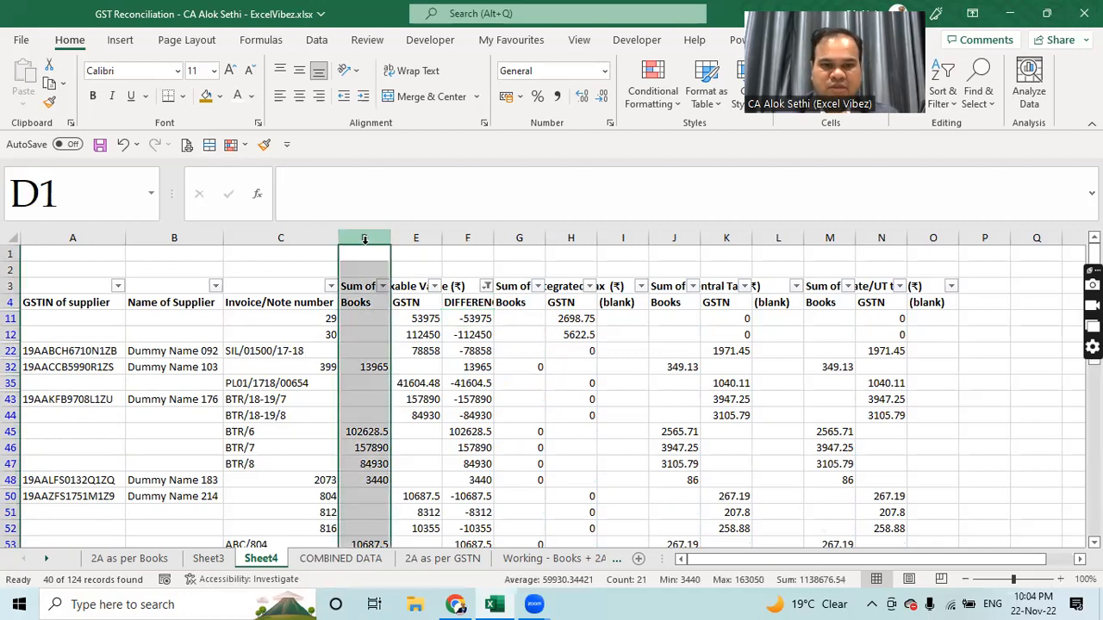
{"action": "left_click", "coordinate": [665, 102]}
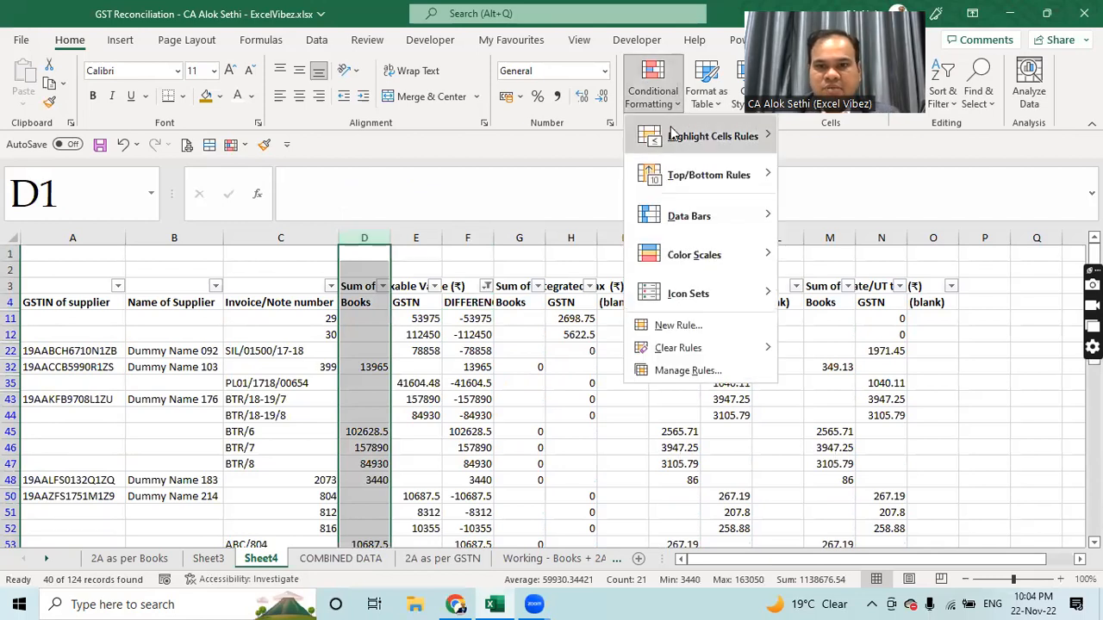
{"action": "mouse_move", "coordinate": [674, 138]}
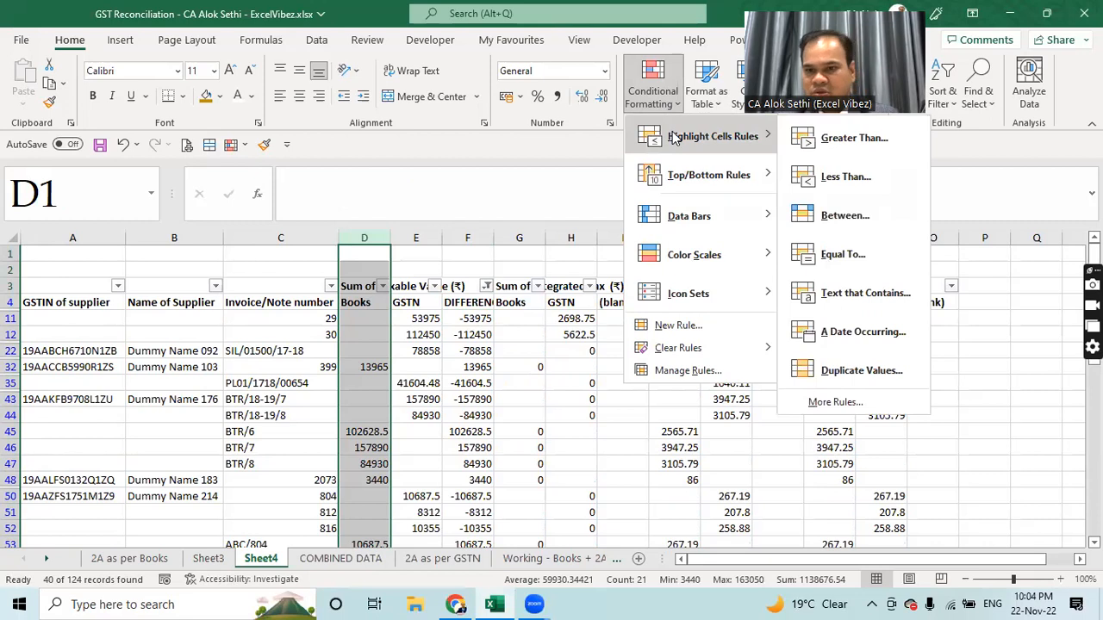
{"action": "mouse_move", "coordinate": [681, 175]}
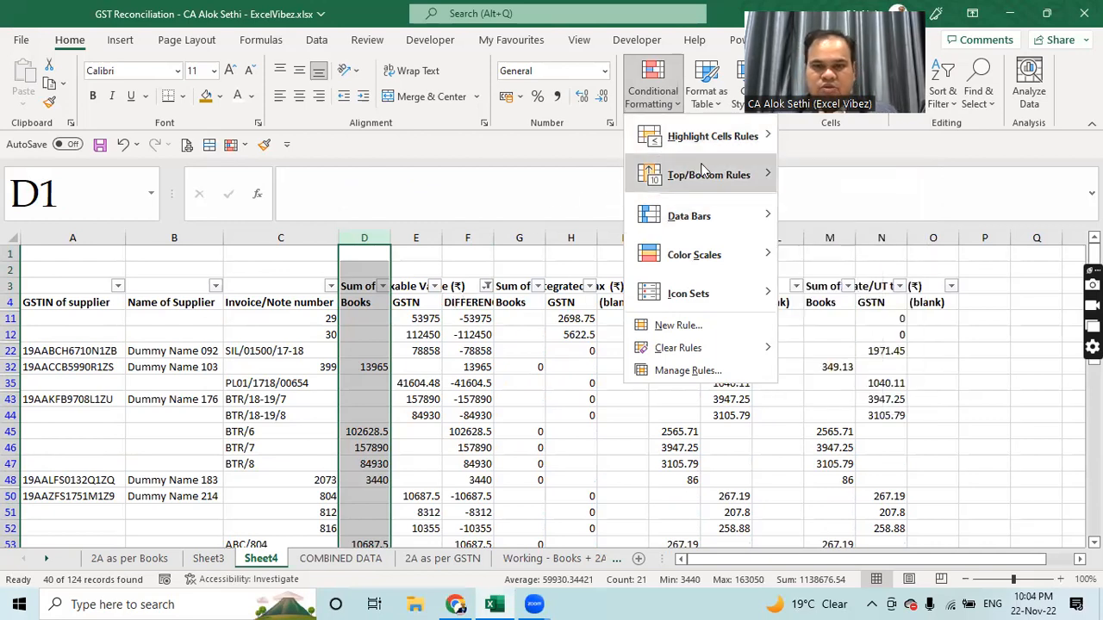
{"action": "key", "text": "ctrl+g"}
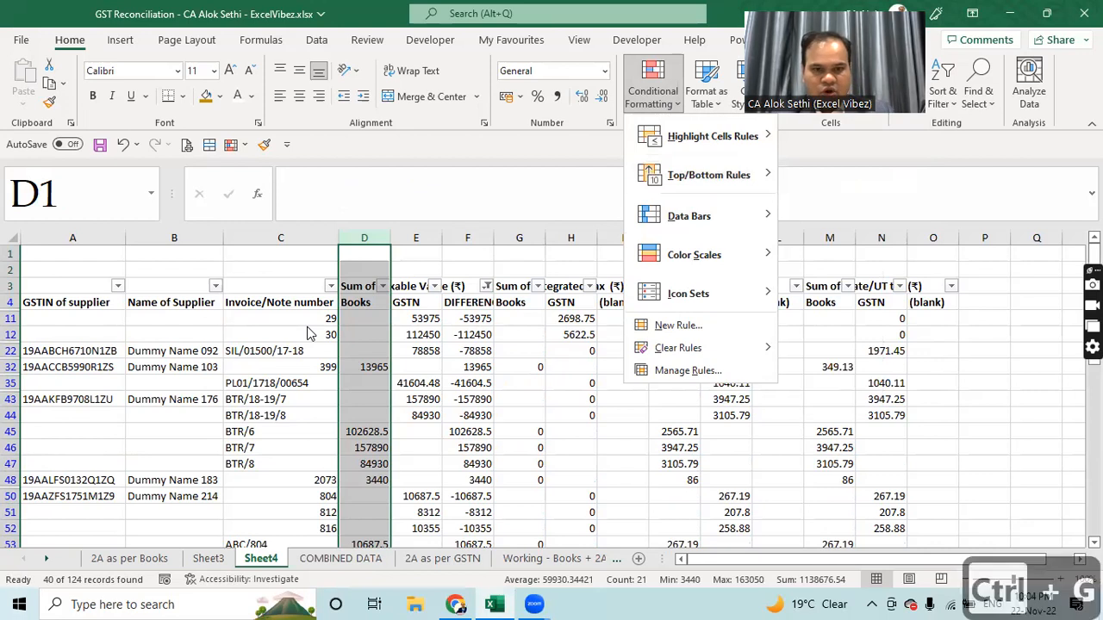
{"action": "key", "text": "Escape"}
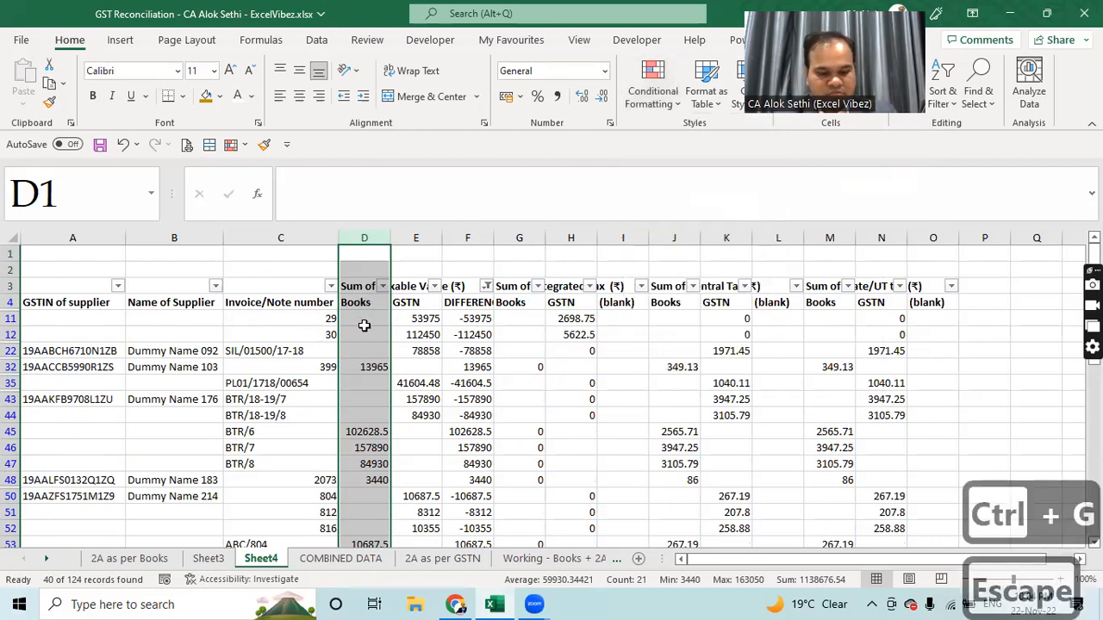
Step: Select only the blank cells in Books column D using Go To Special
{"action": "key", "text": "ctrl+g"}
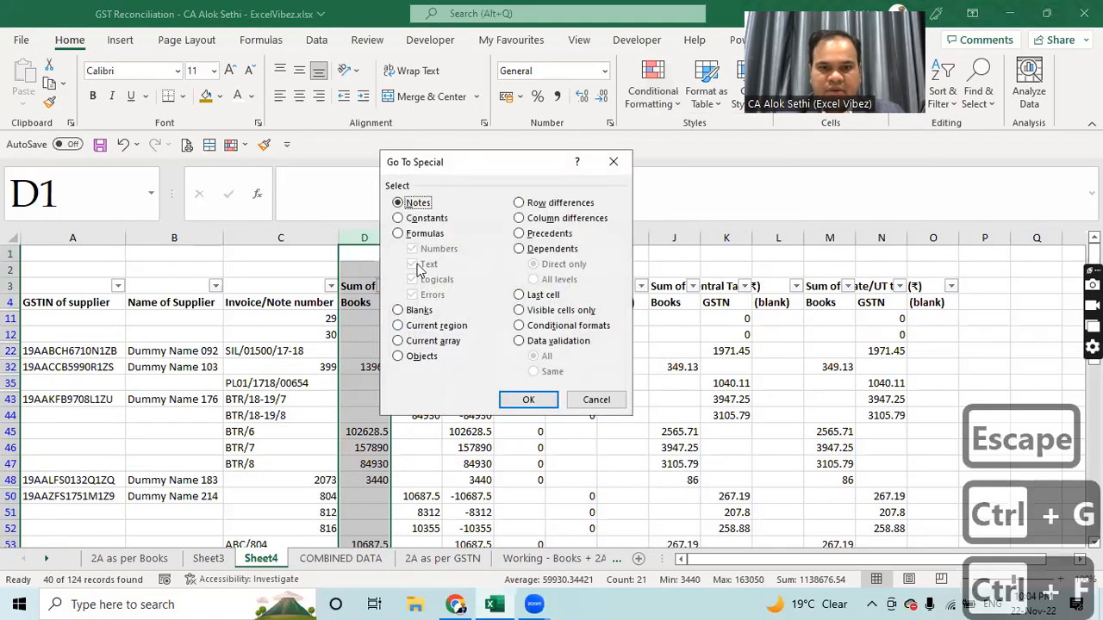
{"action": "left_click", "coordinate": [423, 311]}
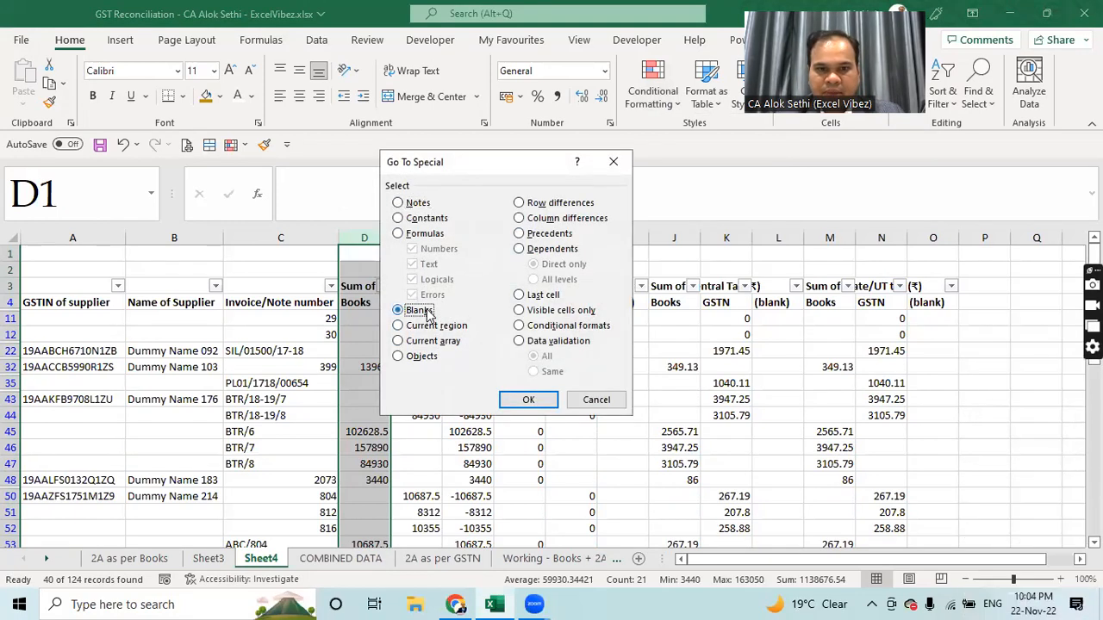
{"action": "left_click", "coordinate": [528, 400]}
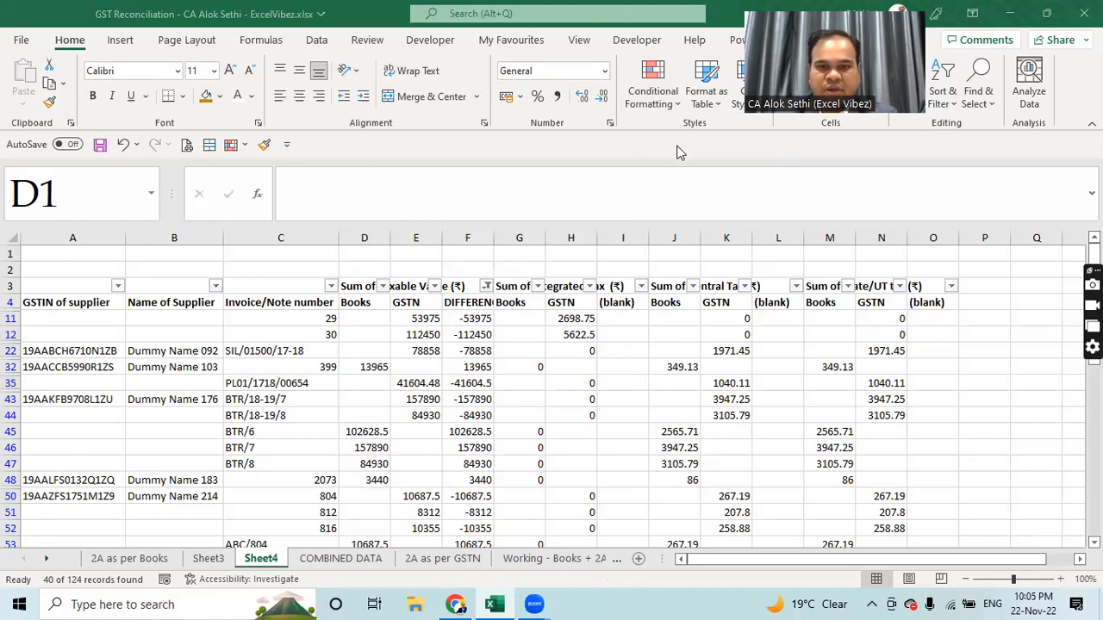
{"action": "left_click", "coordinate": [381, 319]}
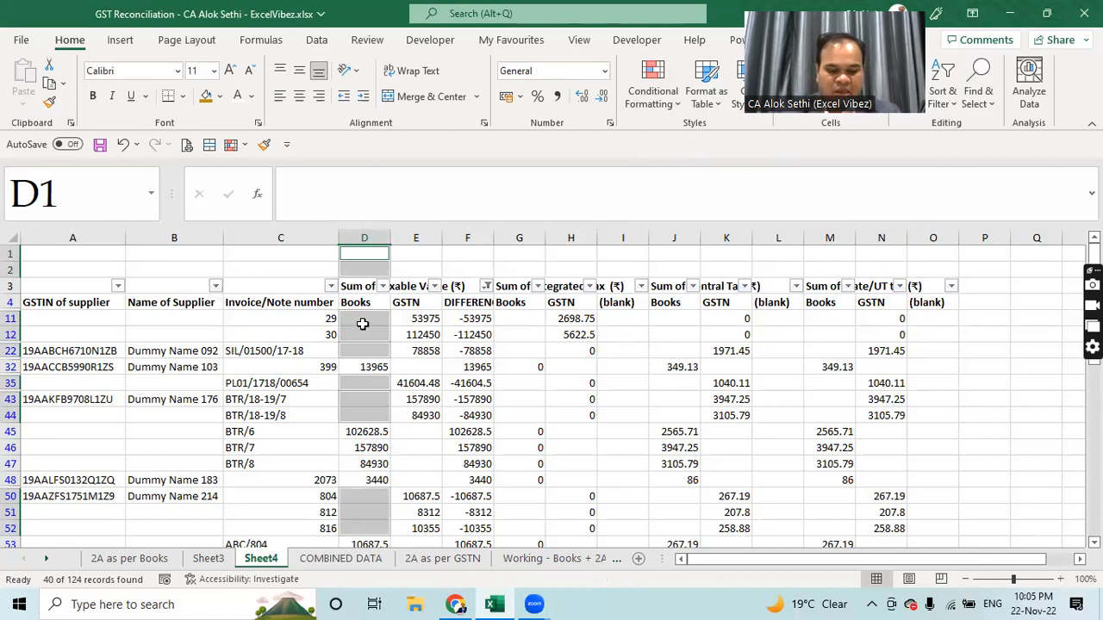
Step: Enter the text Not in books in cell D1
{"action": "type", "text": "nOt in books"}
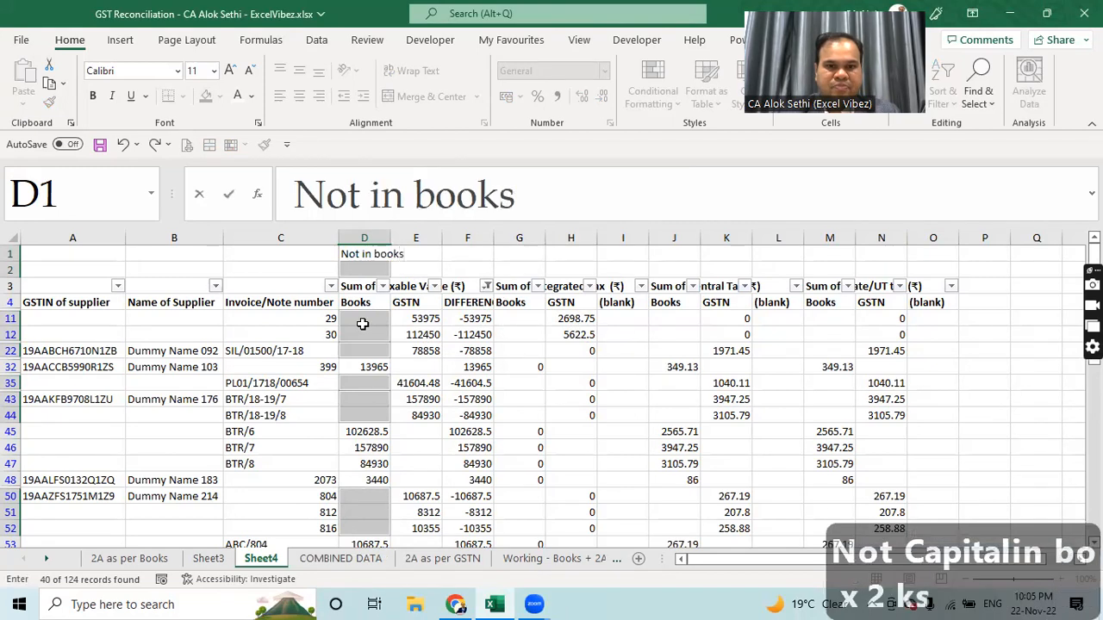
{"action": "key", "text": "Return"}
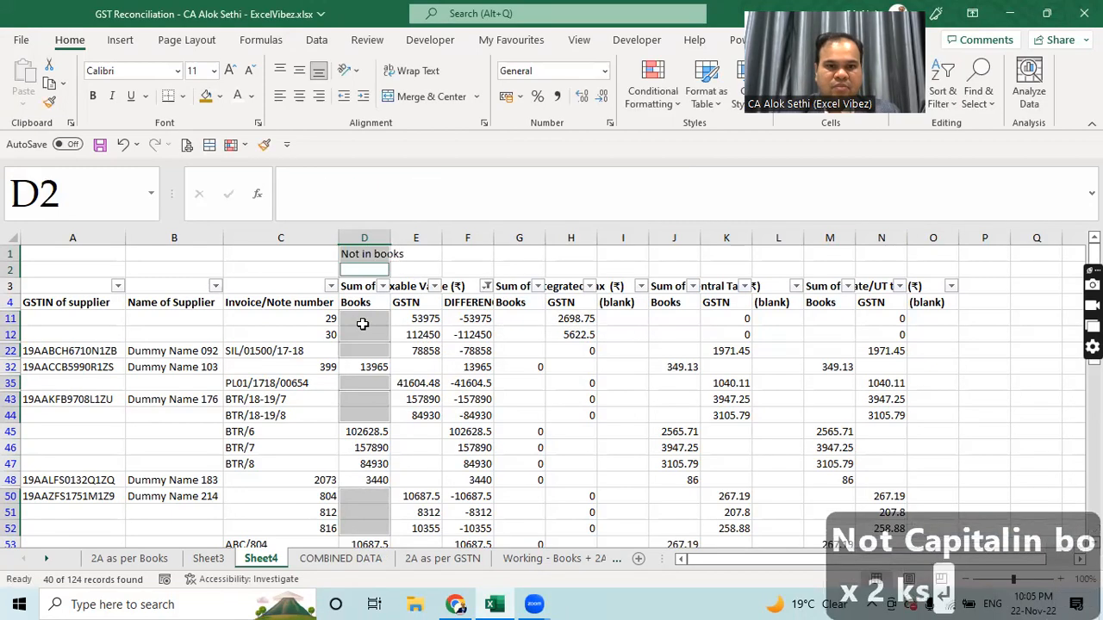
{"action": "key", "text": "Return"}
{"action": "key", "text": "Up"}
{"action": "key", "text": "Up"}
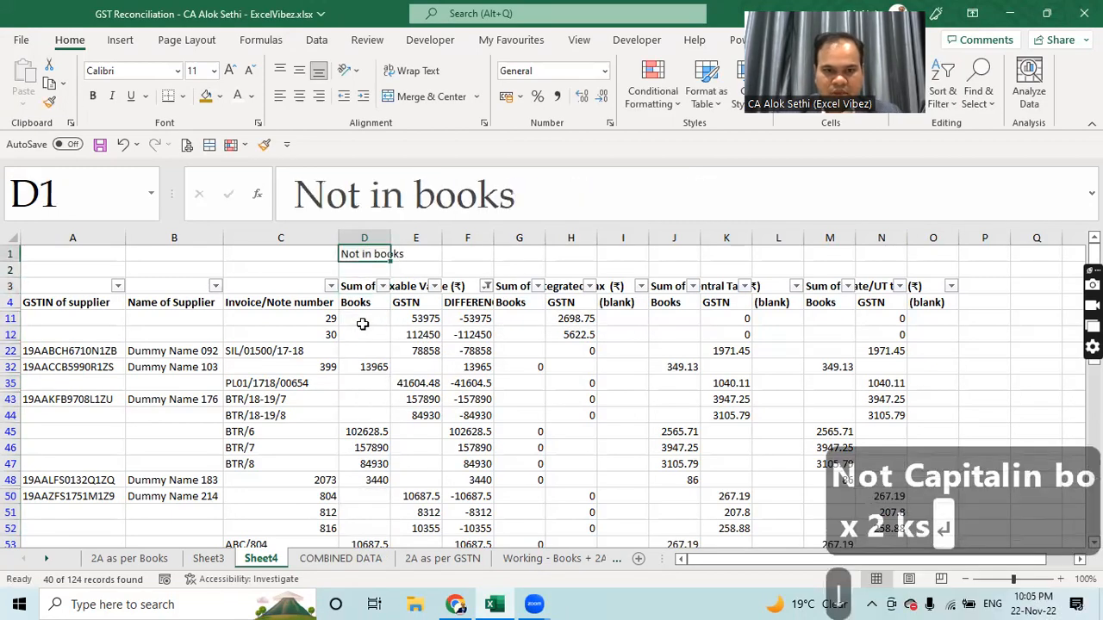
{"action": "key", "text": "ctrl+c"}
{"action": "key", "text": "Down"}
{"action": "key", "text": "Down"}
{"action": "key", "text": "Down"}
{"action": "key", "text": "Down"}
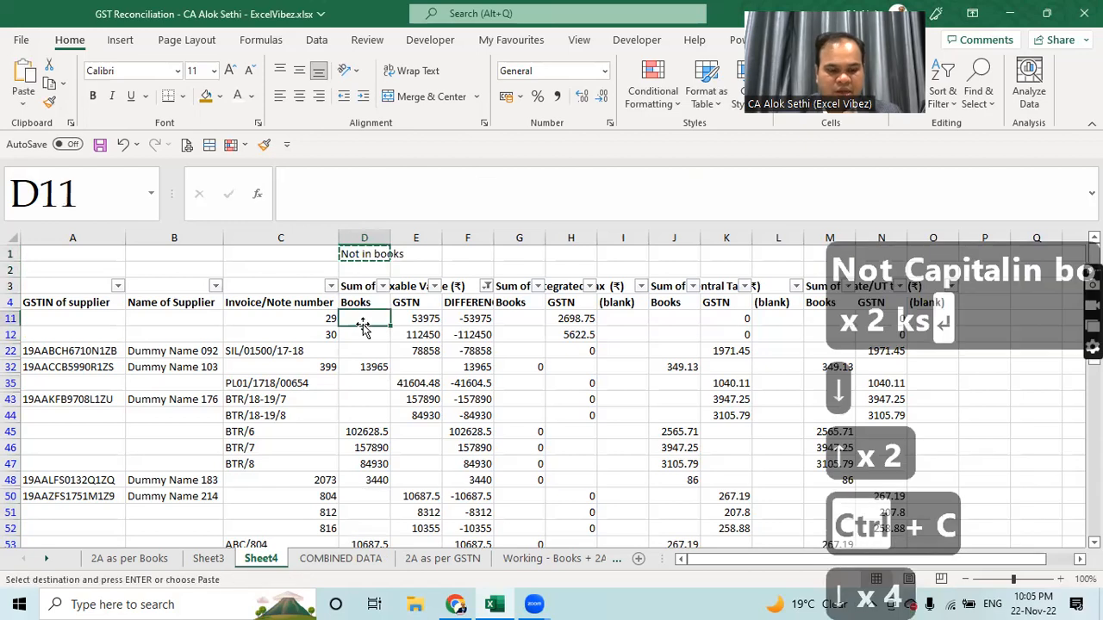
{"action": "key", "text": "ctrl+g"}
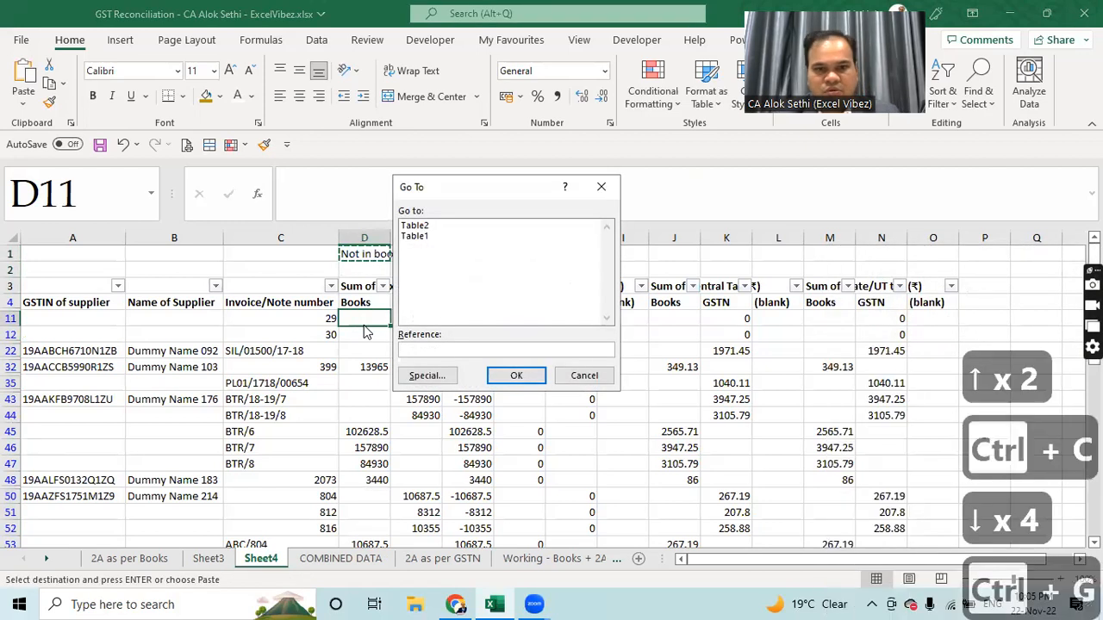
{"action": "left_click", "coordinate": [428, 375]}
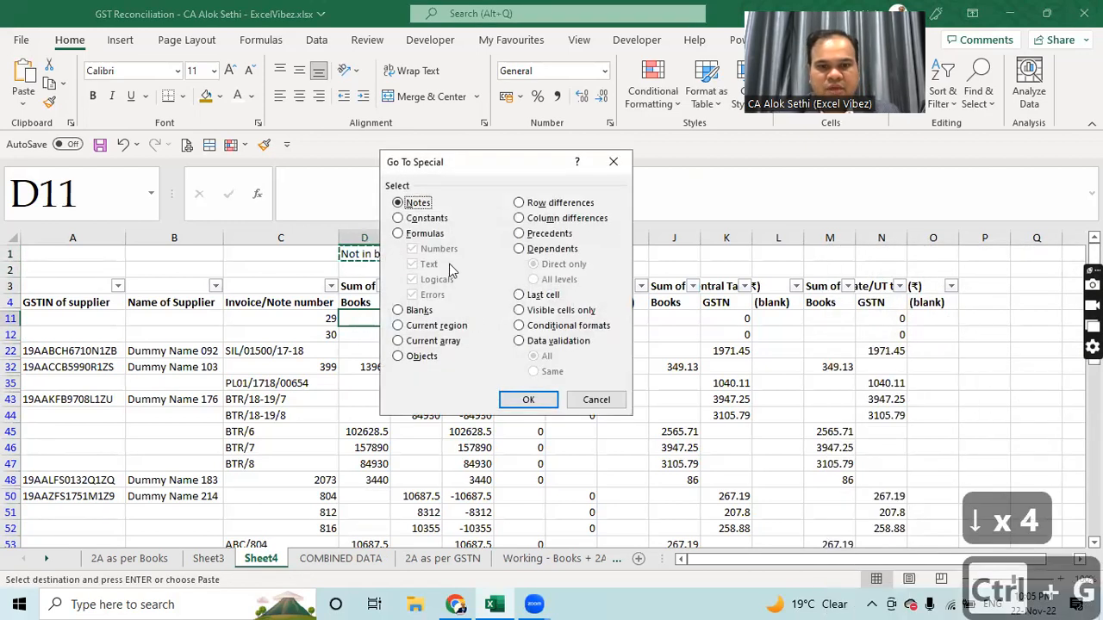
{"action": "left_click", "coordinate": [411, 311]}
{"action": "left_click", "coordinate": [524, 399]}
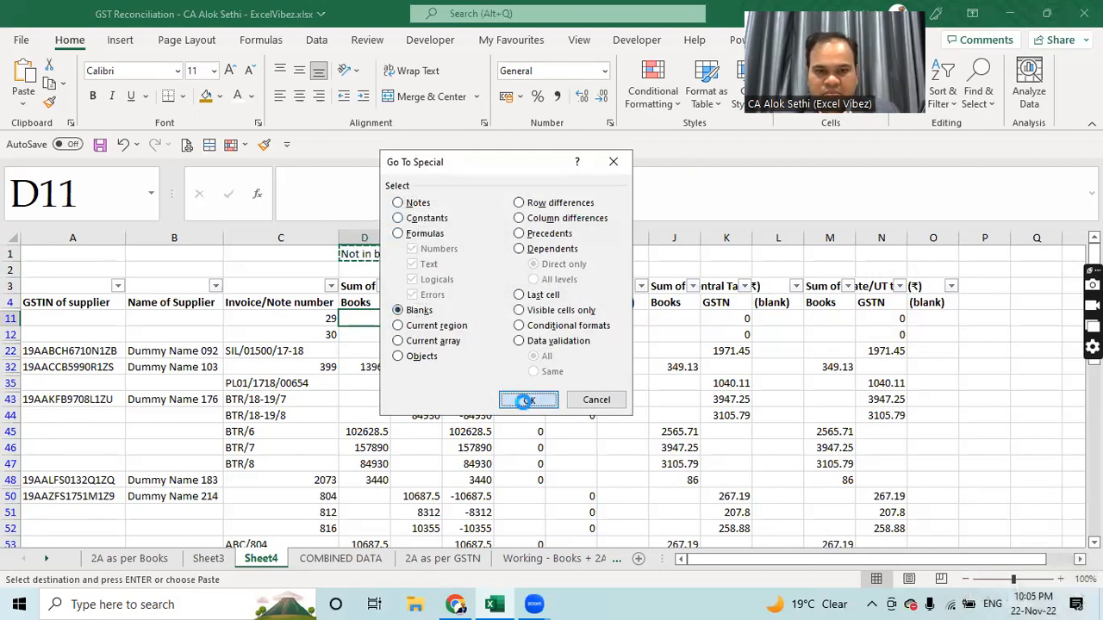
{"action": "key", "text": "Escape"}
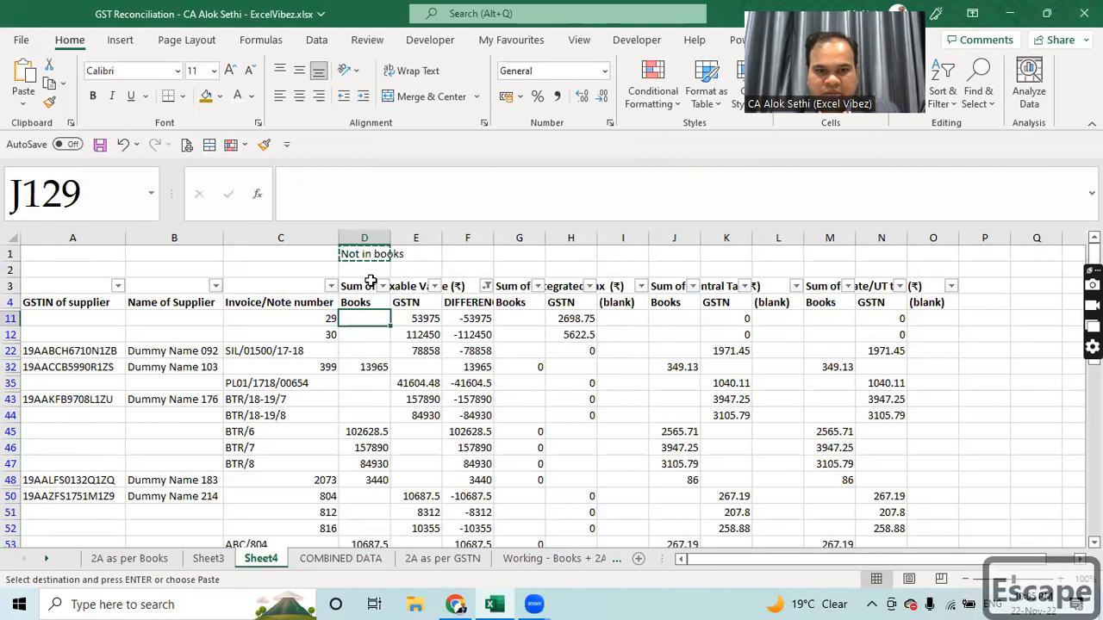
{"action": "key", "text": "Escape"}
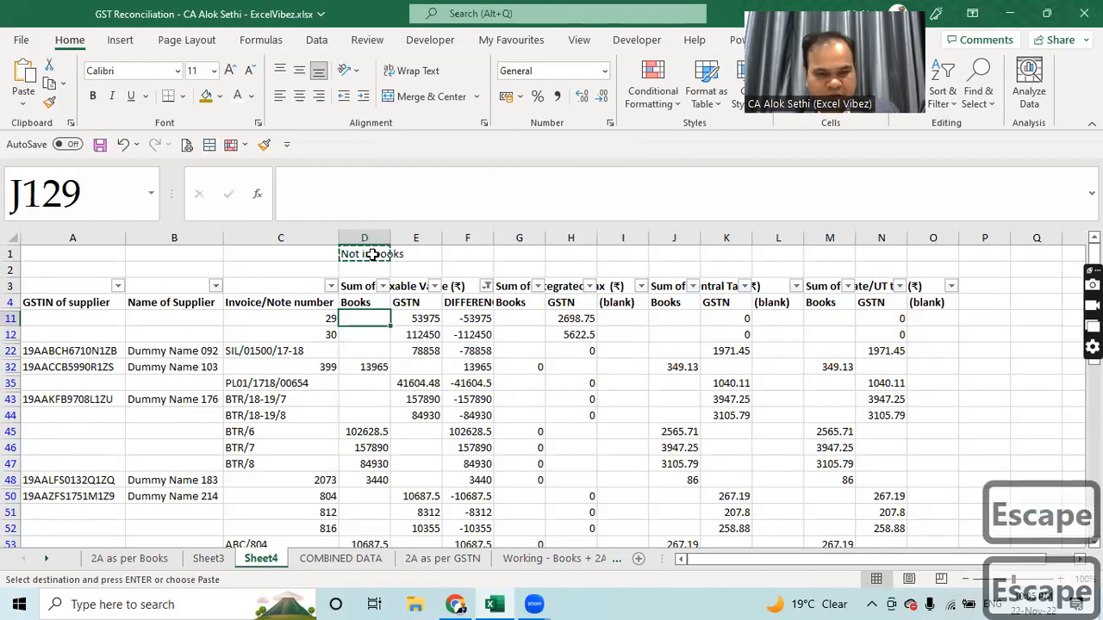
Step: Copy the Not in books label from D1 and select only the blank cells in column D using Go To Special
{"action": "left_click", "coordinate": [373, 254]}
{"action": "key", "text": "ctrl+c"}
{"action": "left_click", "coordinate": [376, 239]}
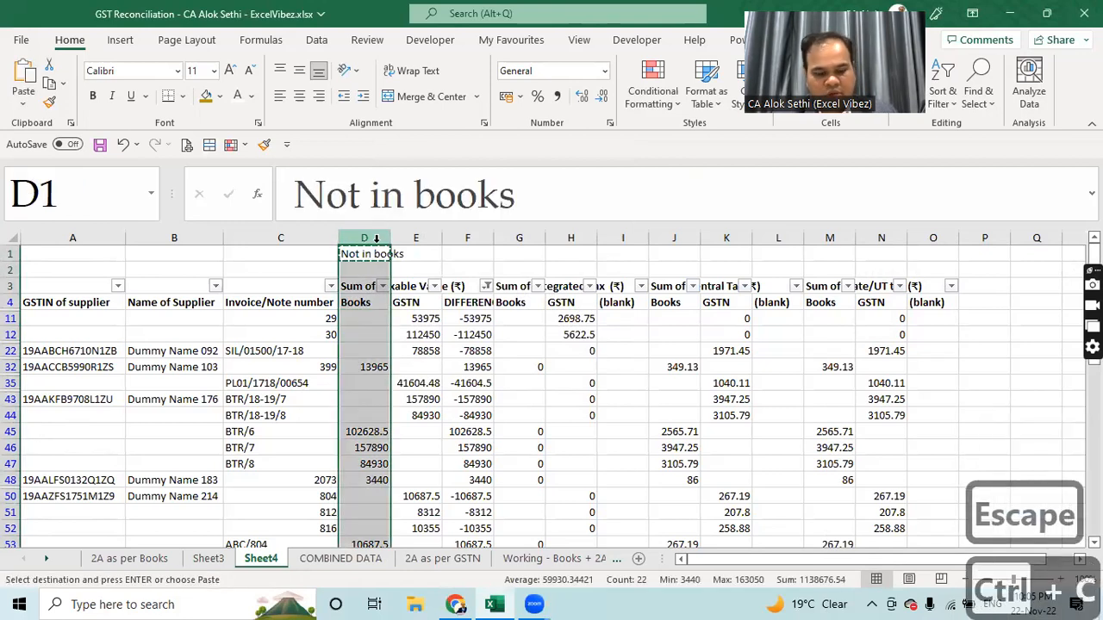
{"action": "key", "text": "ctrl+g"}
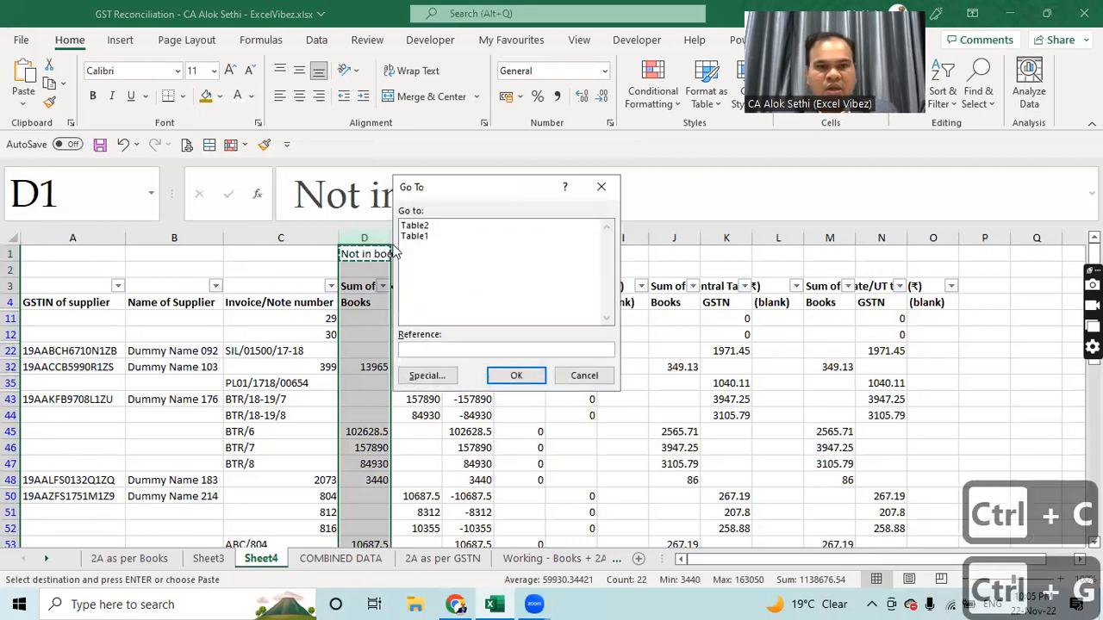
{"action": "left_click", "coordinate": [431, 375]}
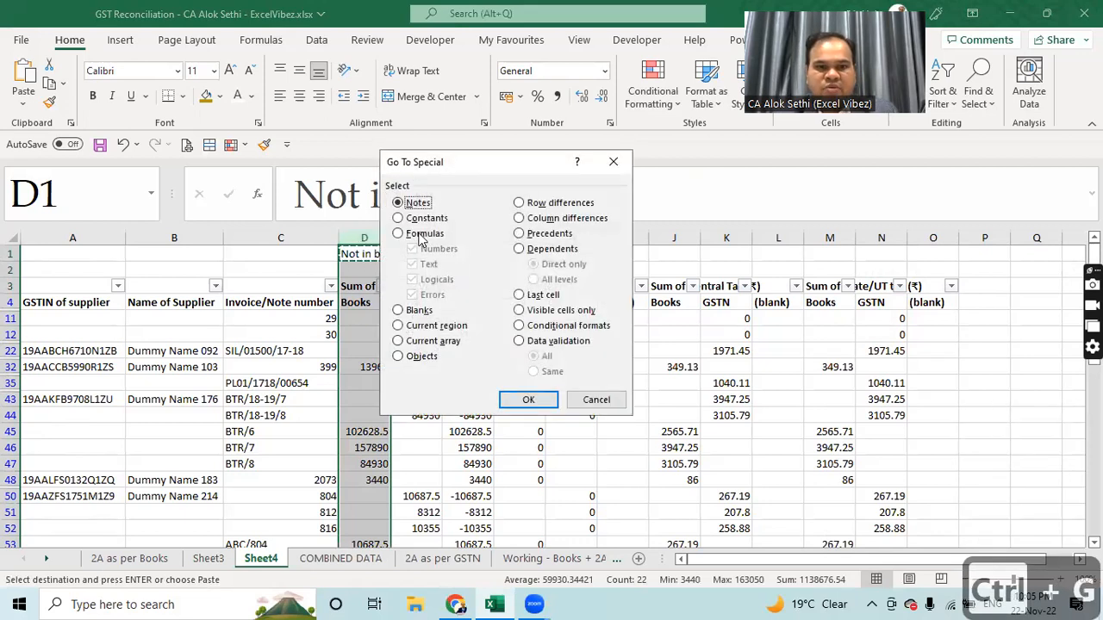
{"action": "left_click", "coordinate": [420, 312]}
{"action": "left_click", "coordinate": [528, 399]}
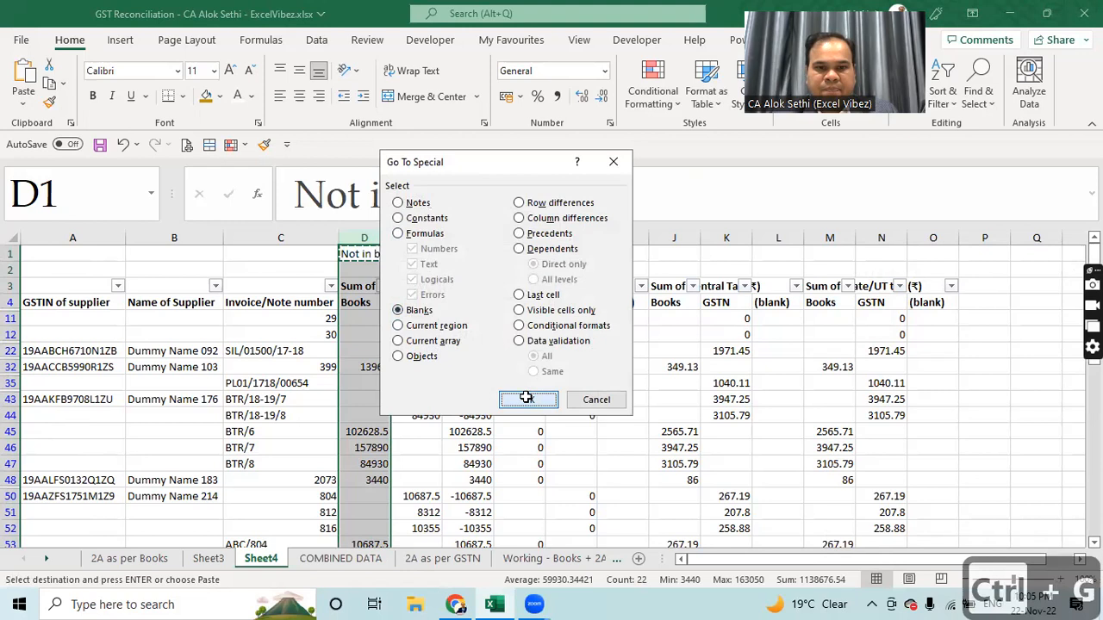
Step: Paste the Not in books label into the selected blank cells of column D, and undo the paste
{"action": "key", "text": "ctrl+v"}
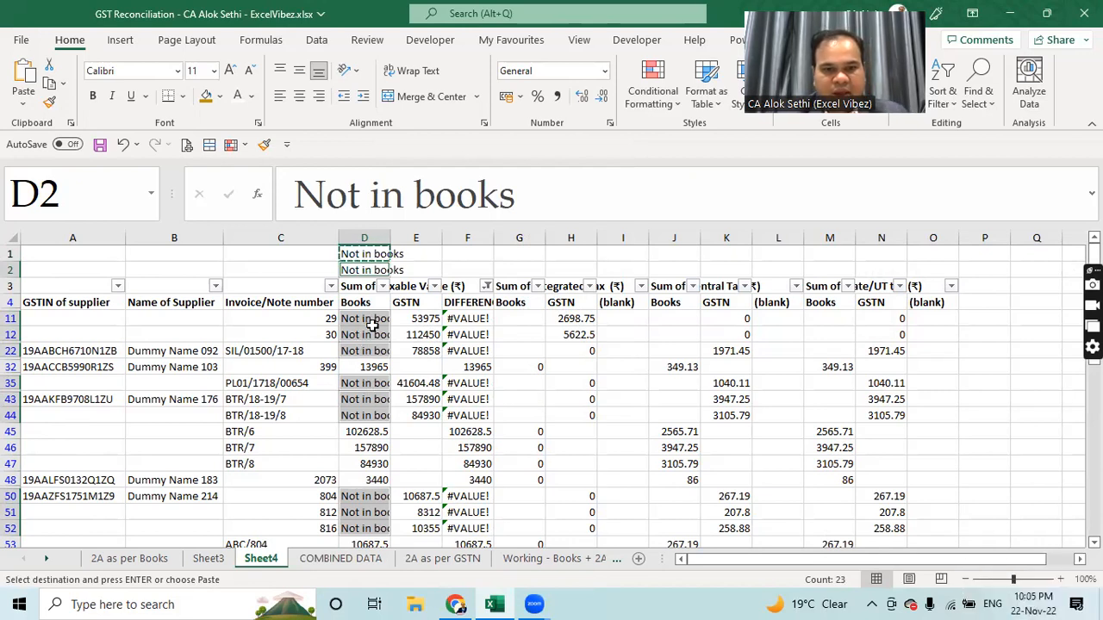
{"action": "key", "text": "ctrl+z"}
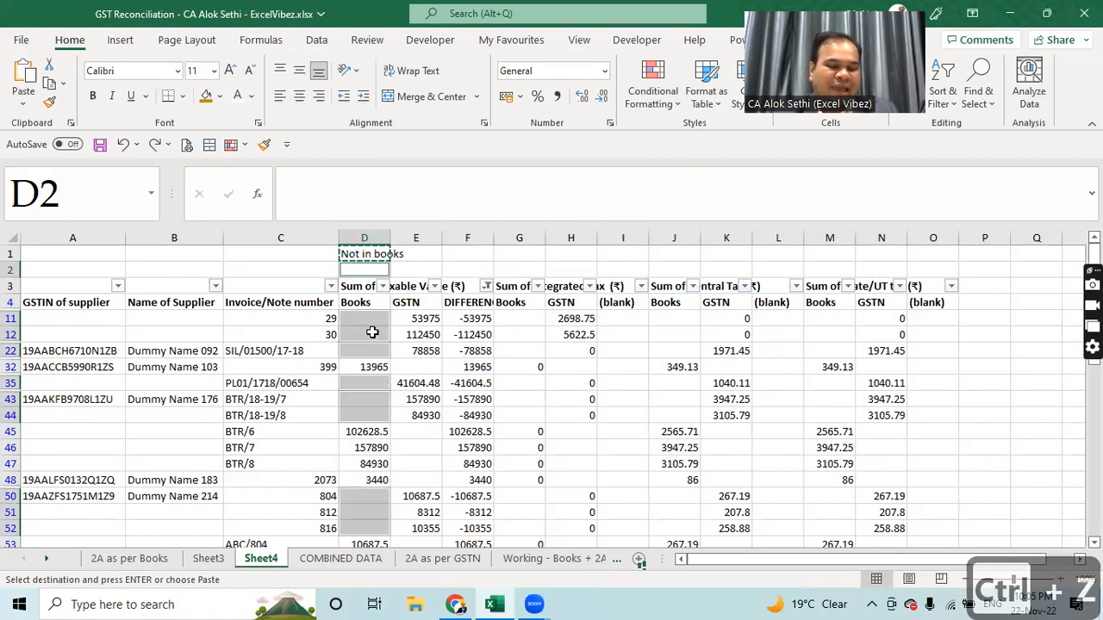
Step: Fill the selected blank cells in Books column D with the dark gold colour
{"action": "left_click", "coordinate": [205, 97]}
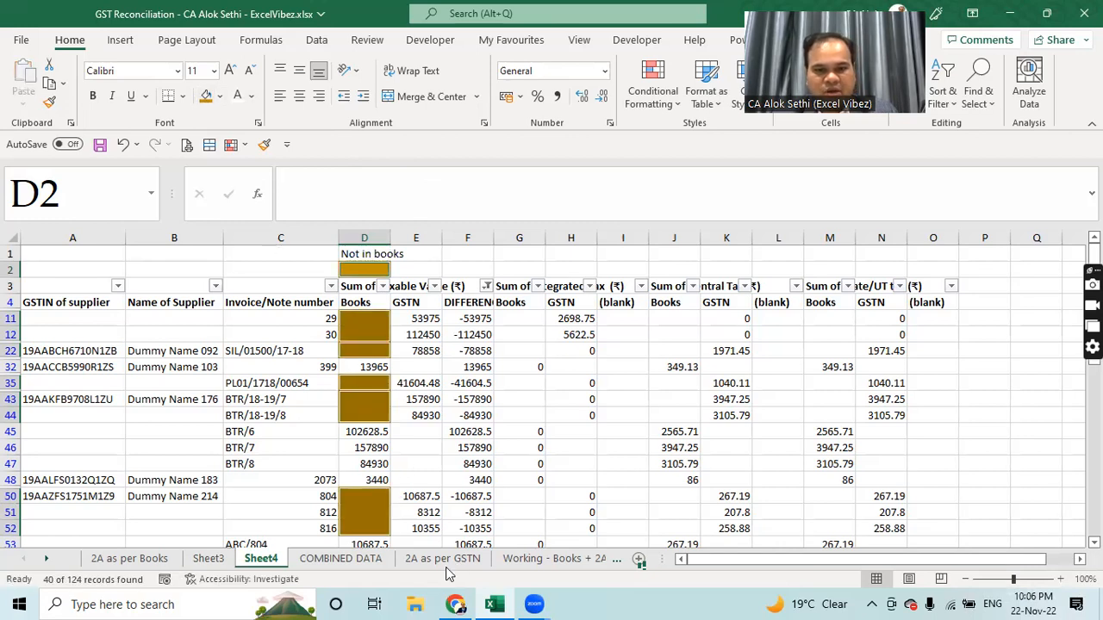
{"action": "key", "text": "Escape"}
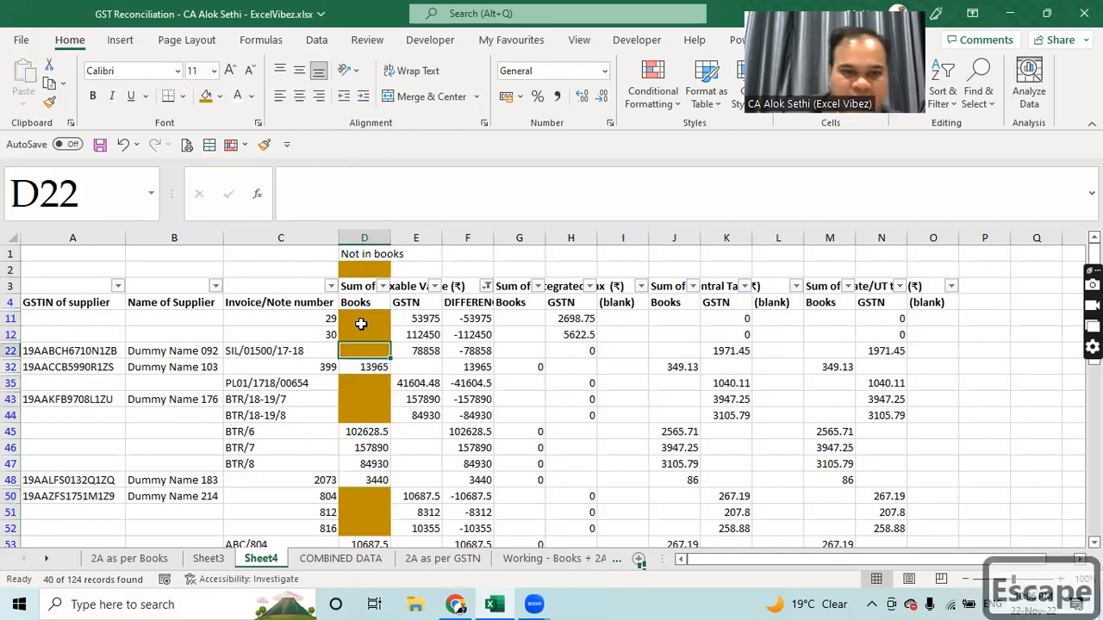
Step: Examine the filtered invoice numbers in column C beside the gold-filled Books cells, down to the end of the data and back
{"action": "left_click", "coordinate": [360, 326]}
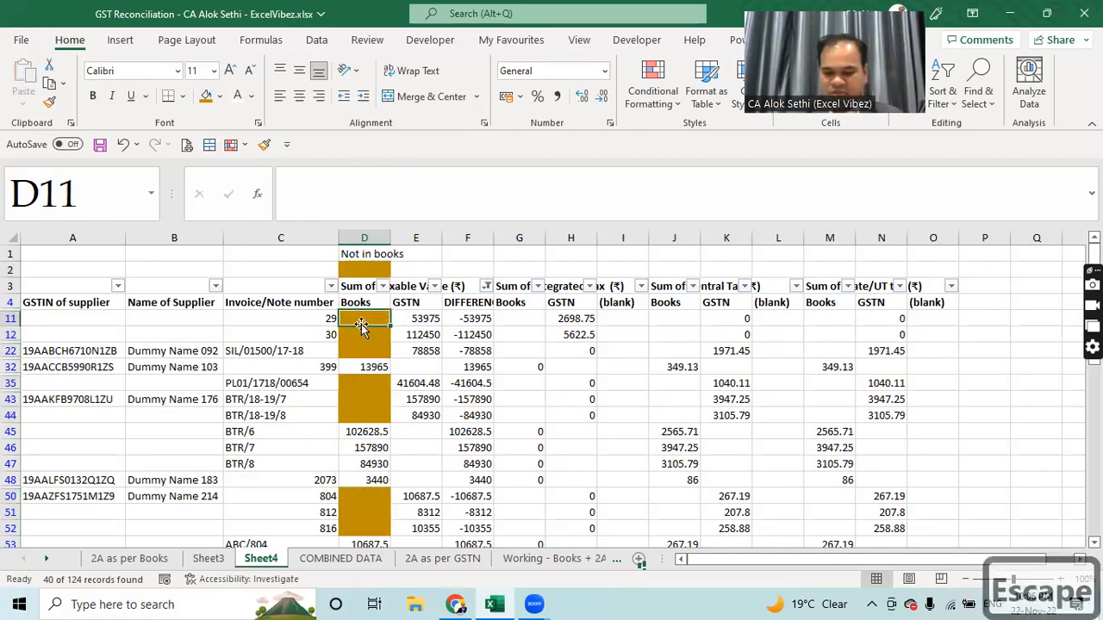
{"action": "key", "text": "Left"}
{"action": "key", "text": "Down"}
{"action": "key", "text": "Down"}
{"action": "key", "text": "Down"}
{"action": "key", "text": "Down"}
{"action": "key", "text": "Down"}
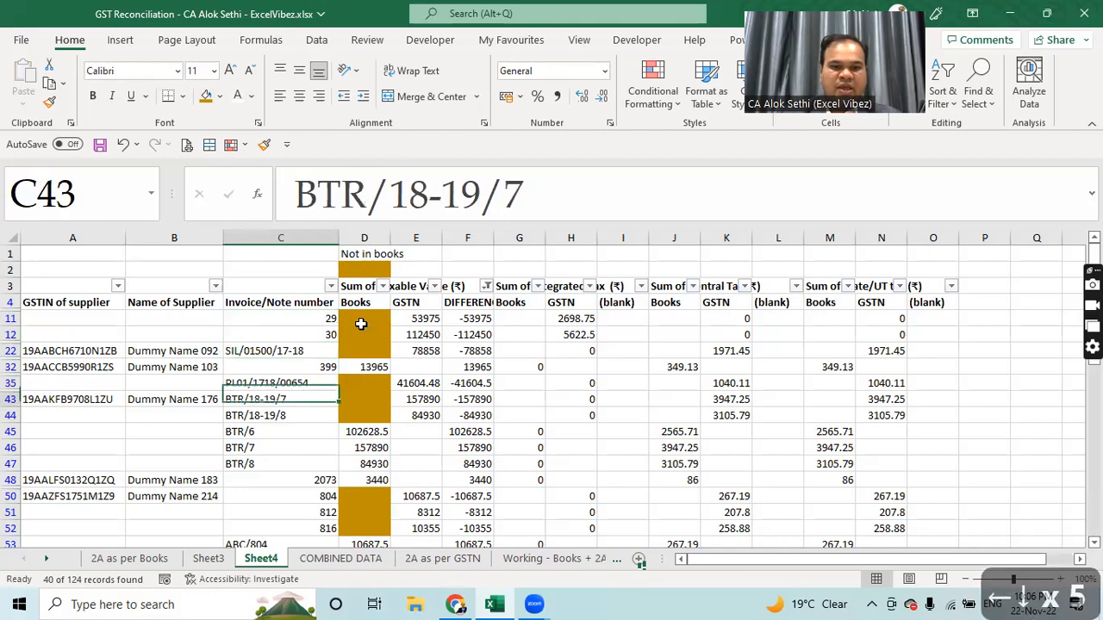
{"action": "key", "text": "Down"}
{"action": "key", "text": "Down"}
{"action": "key", "text": "Down"}
{"action": "key", "text": "Down"}
{"action": "key", "text": "Down"}
{"action": "key", "text": "Down"}
{"action": "key", "text": "Down"}
{"action": "key", "text": "Down"}
{"action": "key", "text": "Down"}
{"action": "key", "text": "Down"}
{"action": "key", "text": "Down"}
{"action": "key", "text": "Down"}
{"action": "key", "text": "Down"}
{"action": "key", "text": "Down"}
{"action": "key", "text": "Down"}
{"action": "key", "text": "Down"}
{"action": "key", "text": "Down"}
{"action": "key", "text": "Down"}
{"action": "key", "text": "Down"}
{"action": "key", "text": "Down"}
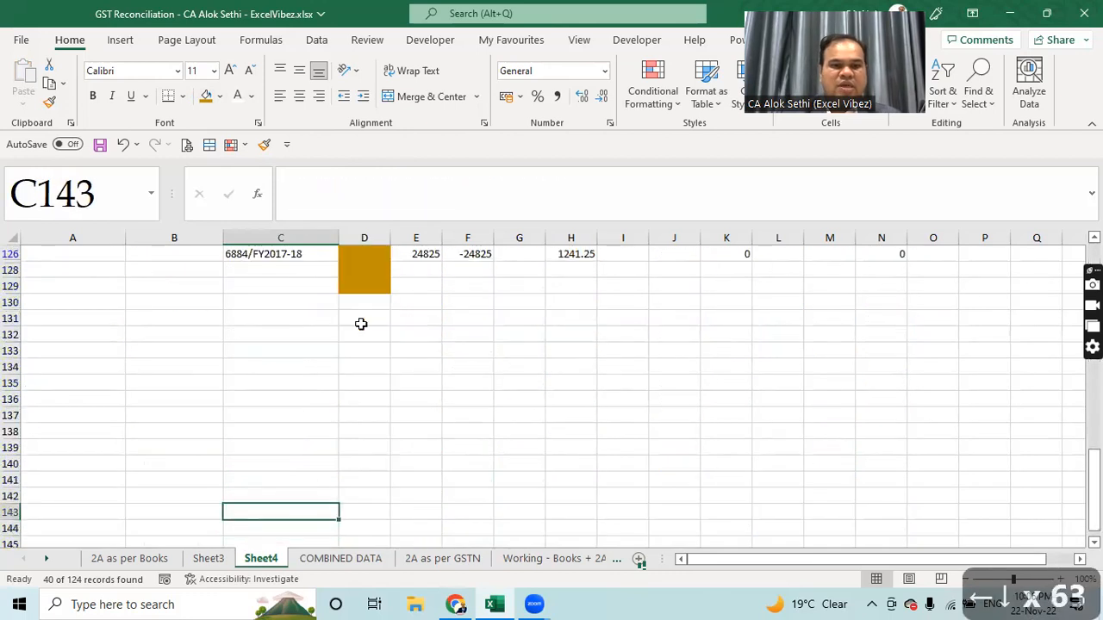
{"action": "key", "text": "Up"}
{"action": "key", "text": "Up"}
{"action": "key", "text": "Up"}
{"action": "key", "text": "Up"}
{"action": "key", "text": "Up"}
{"action": "key", "text": "Up"}
{"action": "key", "text": "Up"}
{"action": "key", "text": "Up"}
{"action": "key", "text": "Up"}
{"action": "key", "text": "Up"}
{"action": "key", "text": "Up"}
{"action": "key", "text": "Up"}
{"action": "key", "text": "Up"}
{"action": "key", "text": "Up"}
{"action": "key", "text": "Up"}
{"action": "key", "text": "Up"}
{"action": "key", "text": "Up"}
{"action": "key", "text": "Up"}
{"action": "key", "text": "Up"}
{"action": "key", "text": "Up"}
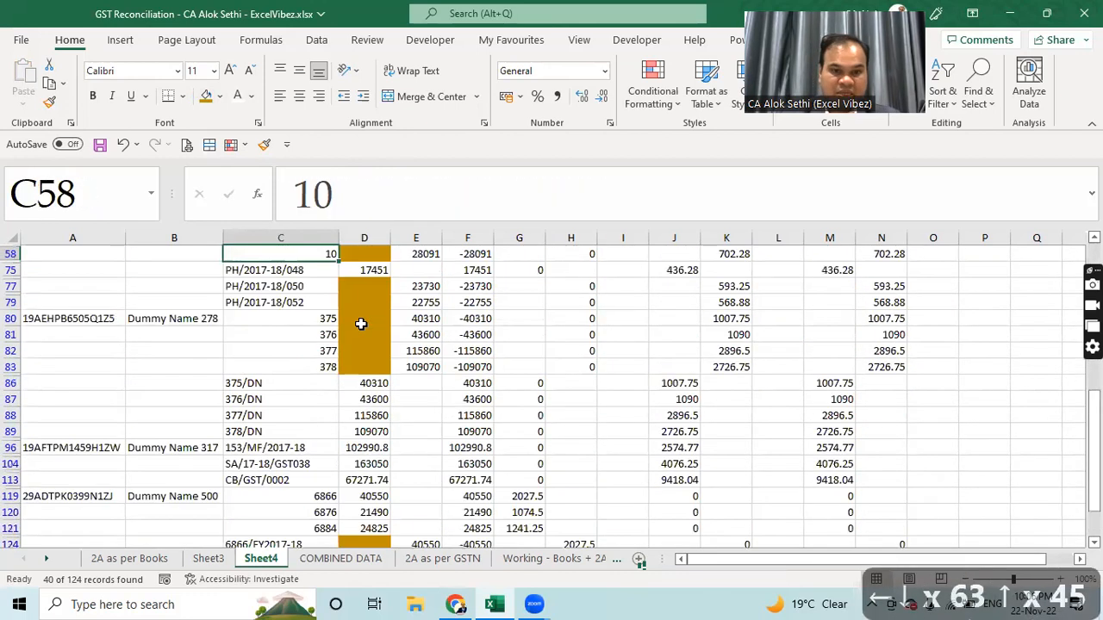
{"action": "key", "text": "Up"}
{"action": "key", "text": "Up"}
{"action": "key", "text": "Up"}
{"action": "key", "text": "Up"}
{"action": "key", "text": "Up"}
{"action": "key", "text": "Up"}
{"action": "key", "text": "Up"}
{"action": "key", "text": "Up"}
{"action": "key", "text": "Up"}
{"action": "key", "text": "Up"}
{"action": "key", "text": "Up"}
{"action": "key", "text": "Up"}
{"action": "key", "text": "Up"}
{"action": "key", "text": "Up"}
{"action": "key", "text": "Up"}
{"action": "key", "text": "Up"}
{"action": "key", "text": "Up"}
{"action": "key", "text": "Up"}
{"action": "key", "text": "Up"}
{"action": "key", "text": "Up"}
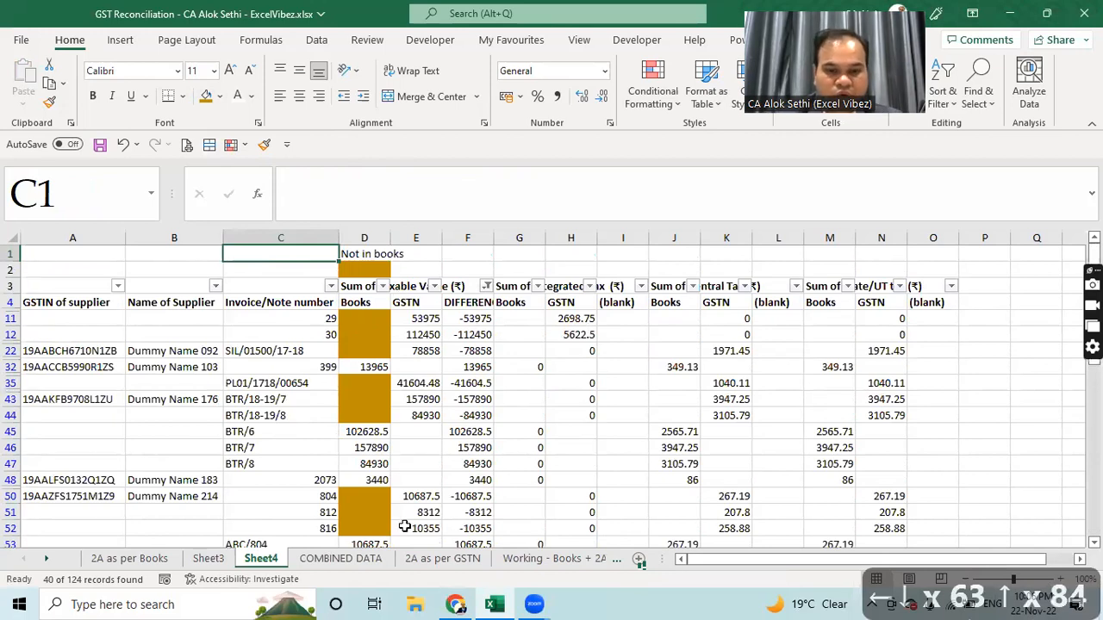
Step: Save the GST Reconciliation workbook
{"action": "left_click", "coordinate": [454, 564]}
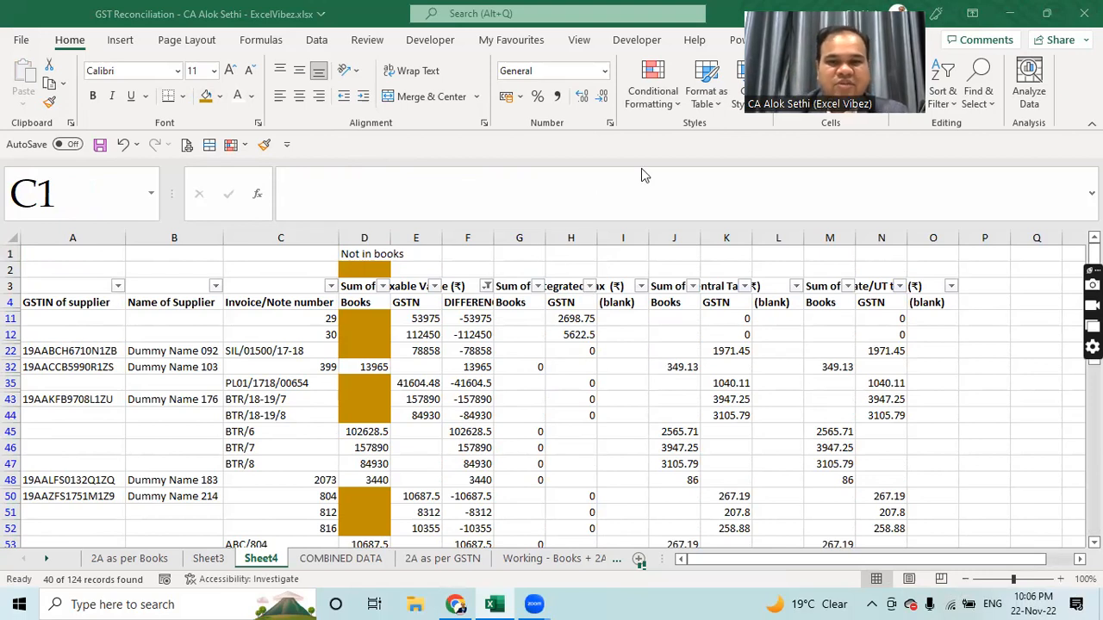
{"action": "left_click", "coordinate": [143, 365]}
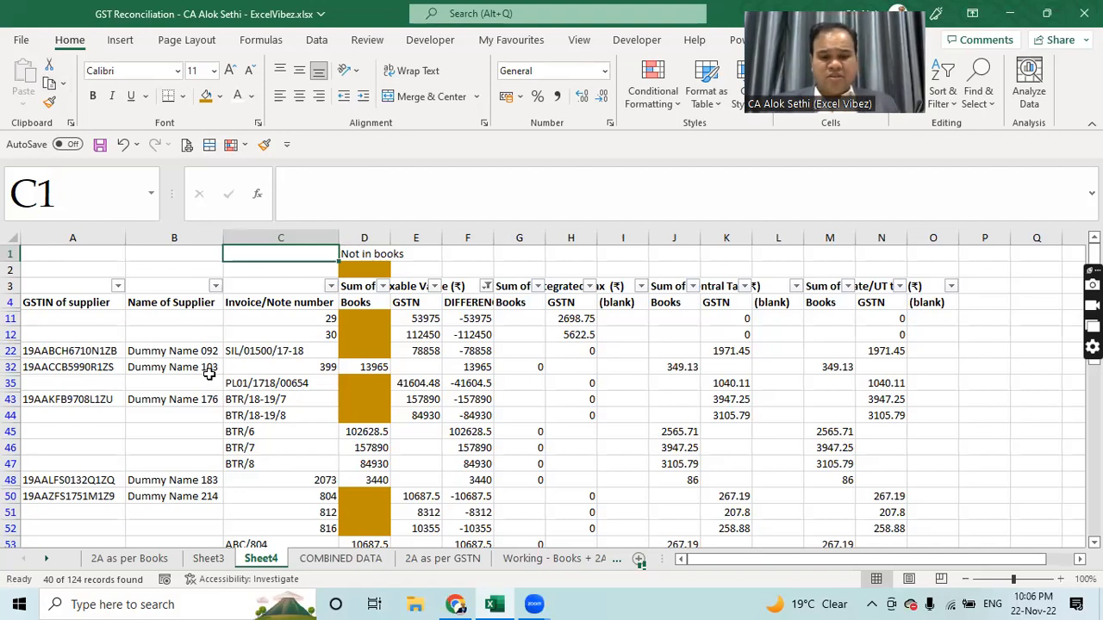
{"action": "key", "text": "ctrl+s"}
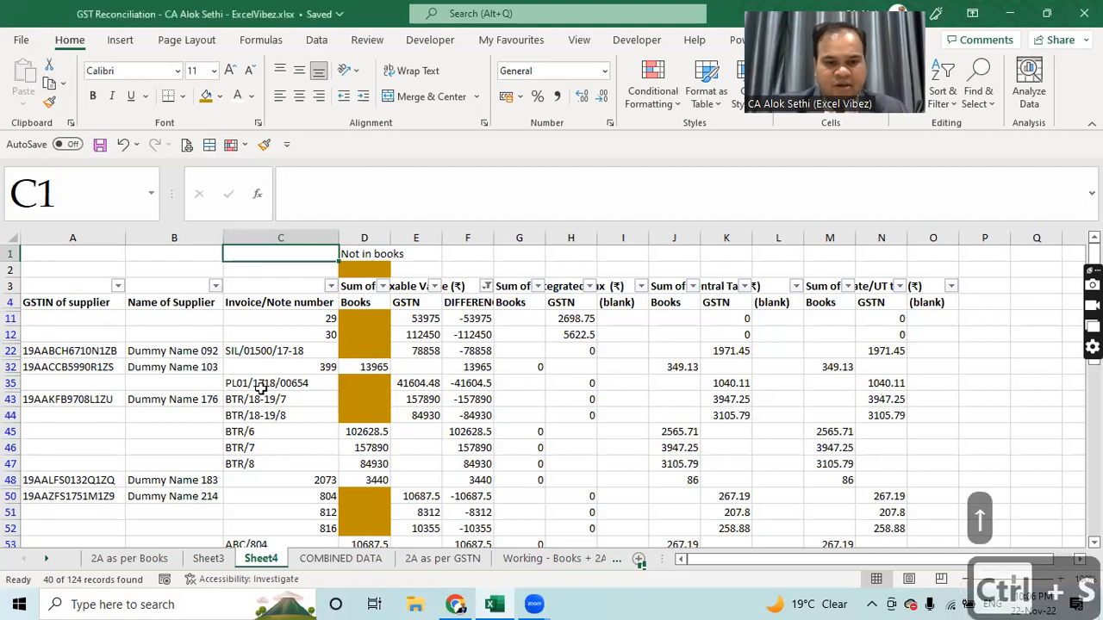
{"action": "left_click", "coordinate": [285, 486]}
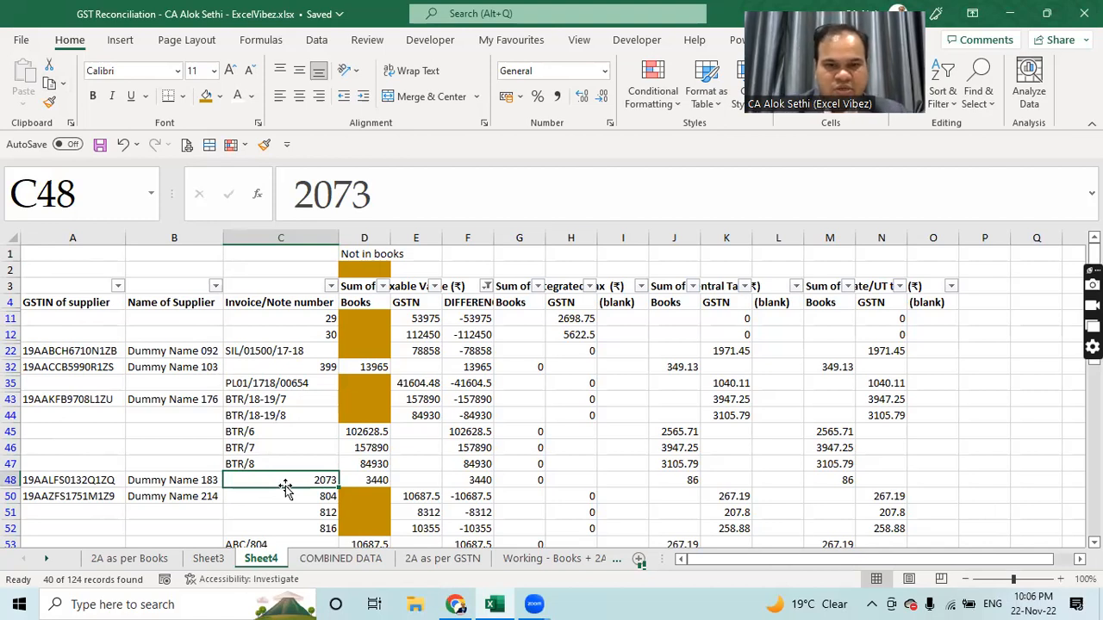
{"action": "left_click", "coordinate": [365, 463]}
{"action": "key", "text": "ctrl+s"}
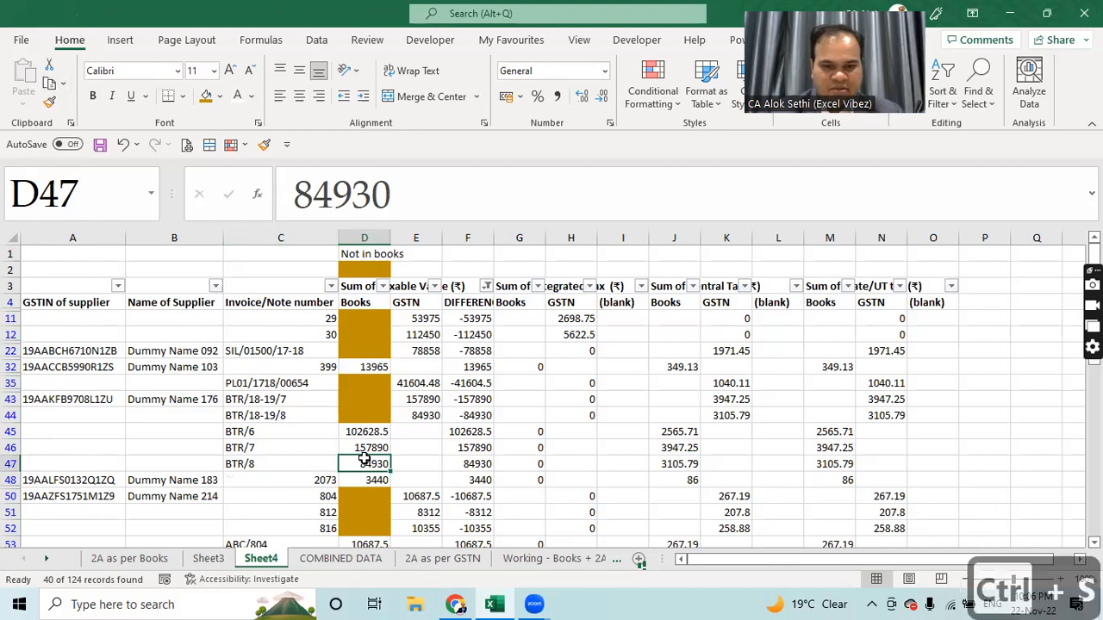
Step: Look through the workbook's sheets in order, from 2A as per Books to GST Reco - PIVOT
{"action": "left_click", "coordinate": [354, 491]}
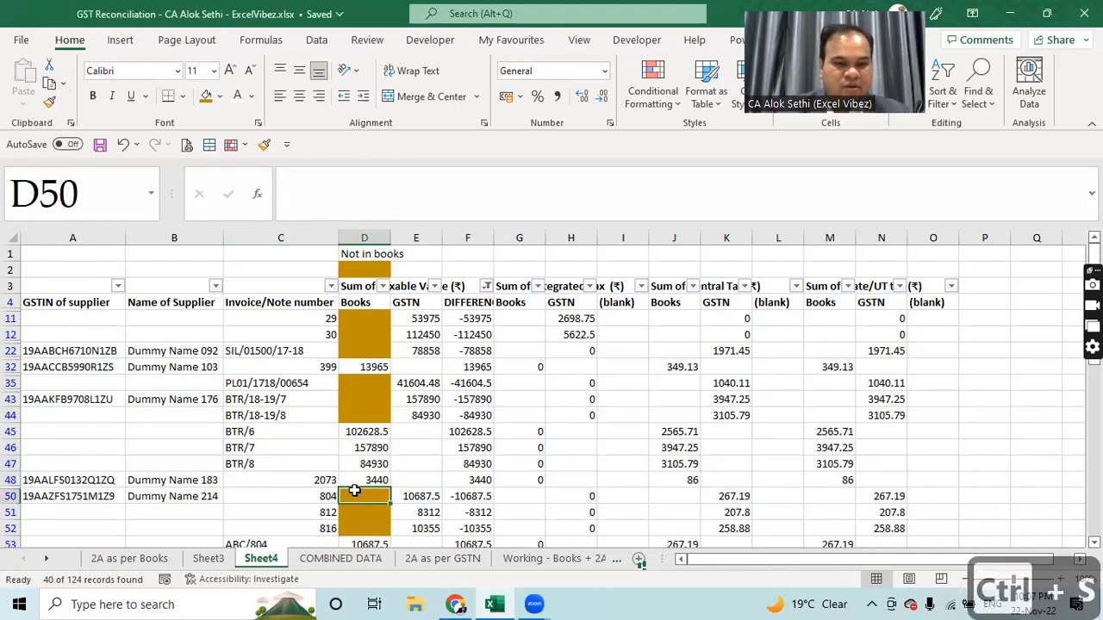
{"action": "key", "text": "ctrl+Page_Up"}
{"action": "key", "text": "ctrl+Page_Up"}
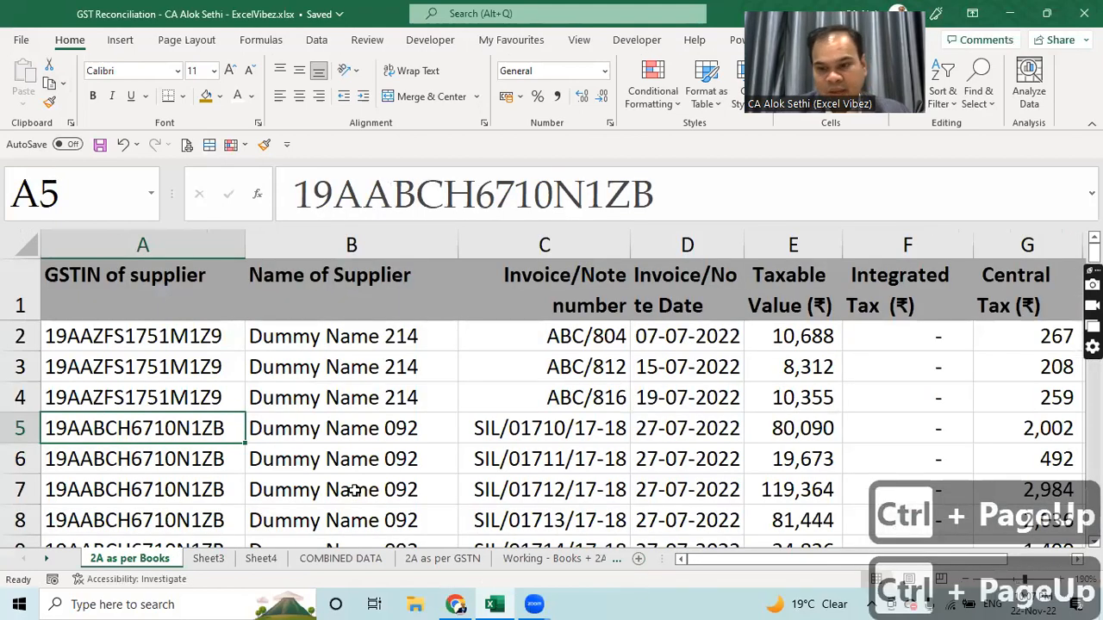
{"action": "key", "text": "ctrl+Page_Down"}
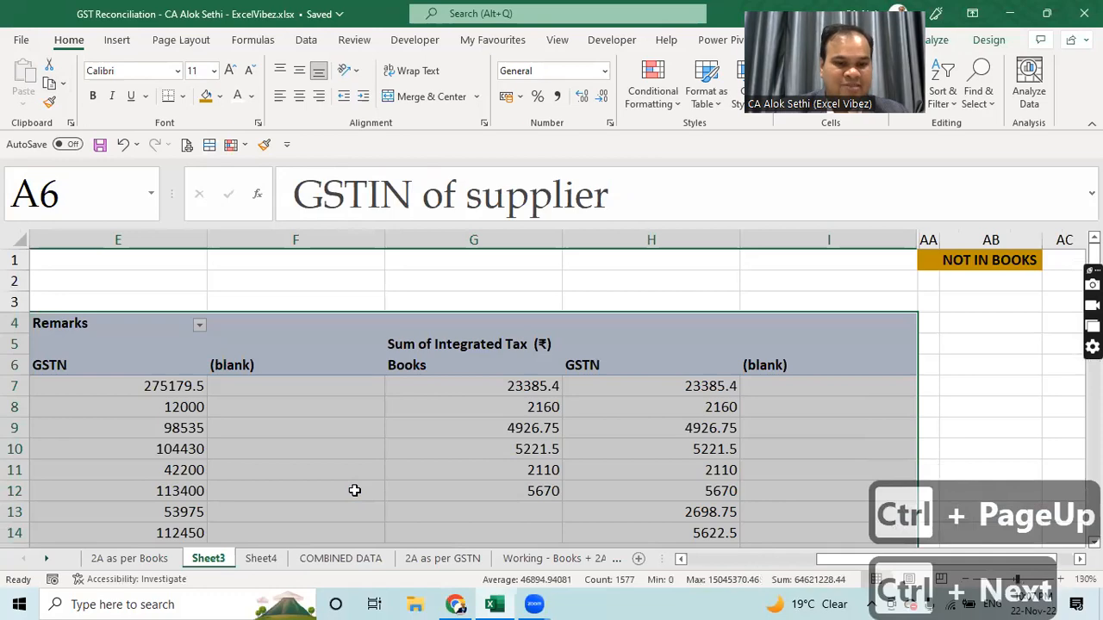
{"action": "key", "text": "ctrl+Page_Down"}
{"action": "key", "text": "ctrl+Page_Down"}
{"action": "key", "text": "ctrl+Page_Down"}
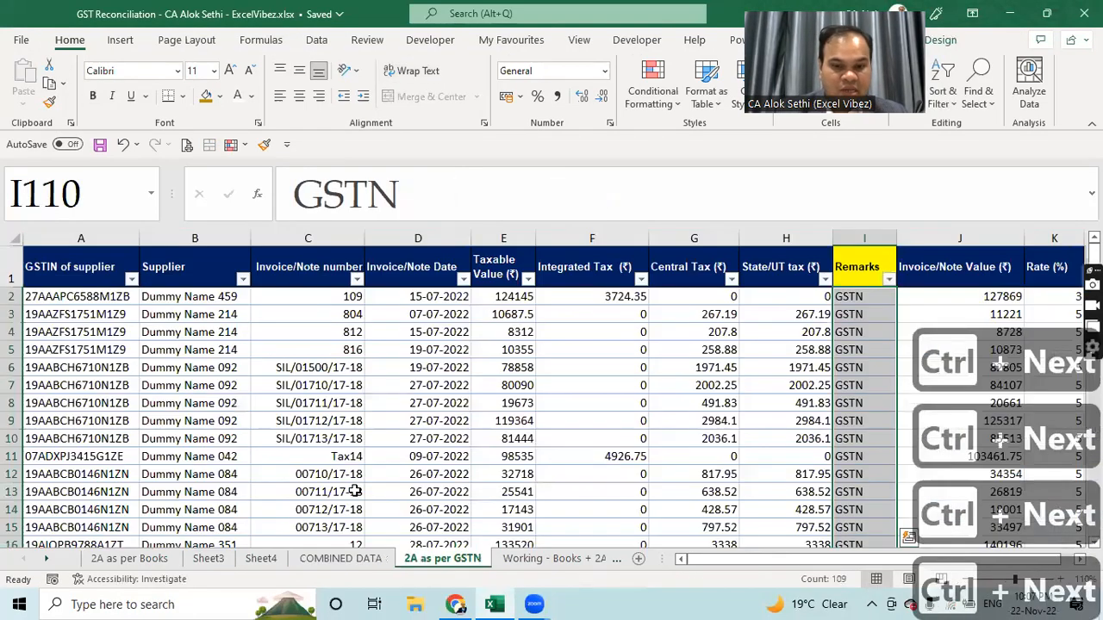
{"action": "key", "text": "ctrl+Page_Down"}
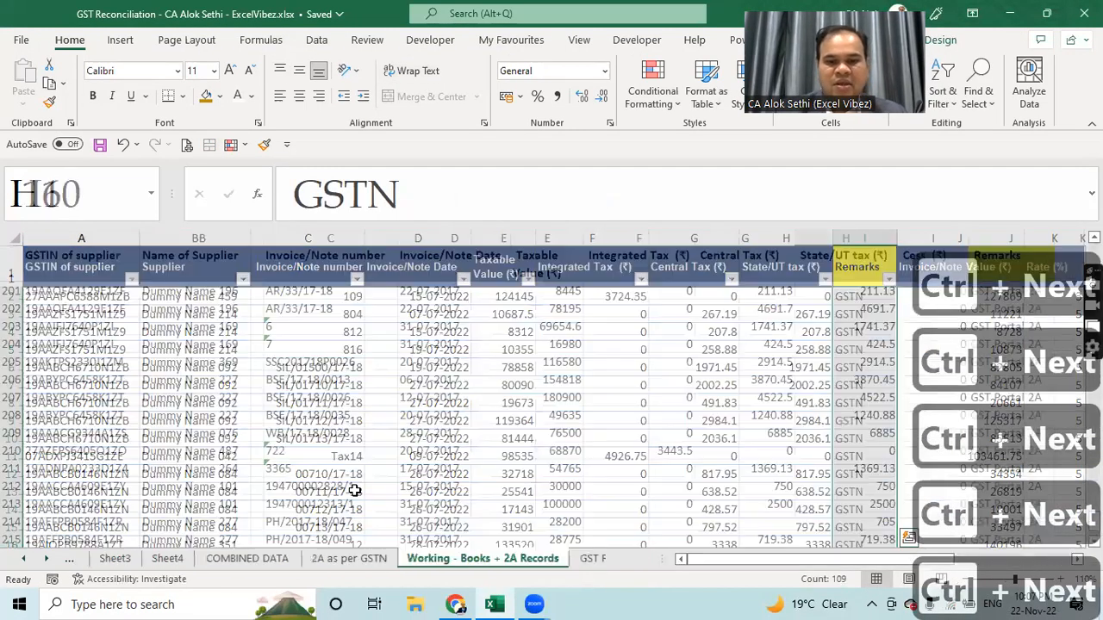
{"action": "key", "text": "ctrl+Page_Down"}
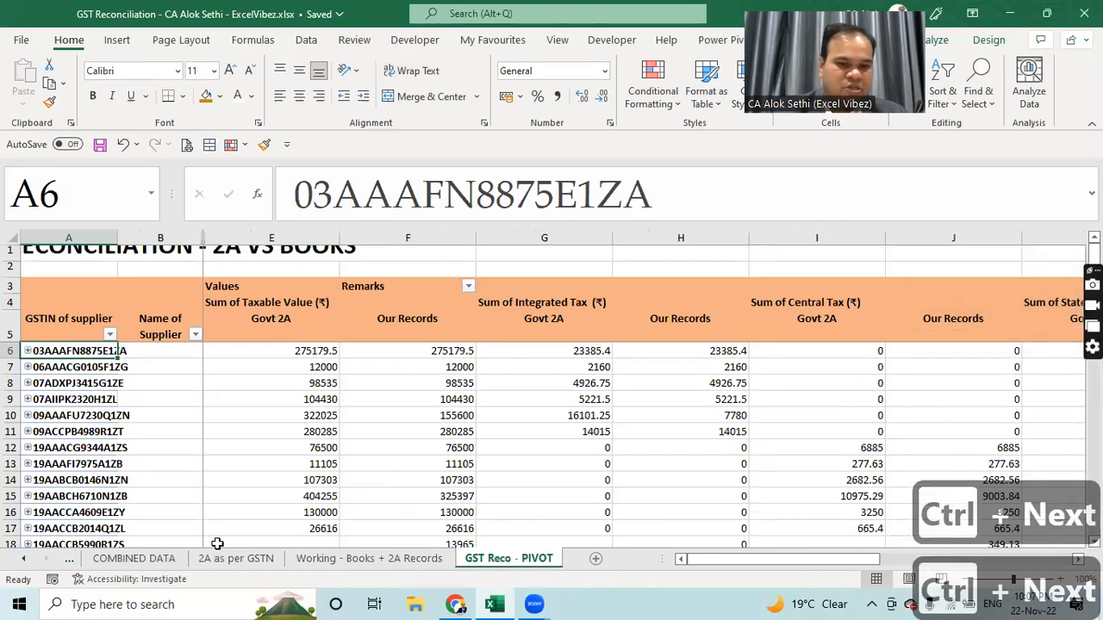
Step: Return to the 2A as per Books sheet and examine its GSTIN, supplier and invoice number columns down to invoice BTR/6
{"action": "left_click", "coordinate": [25, 559]}
{"action": "left_click", "coordinate": [25, 559]}
{"action": "left_click", "coordinate": [25, 559]}
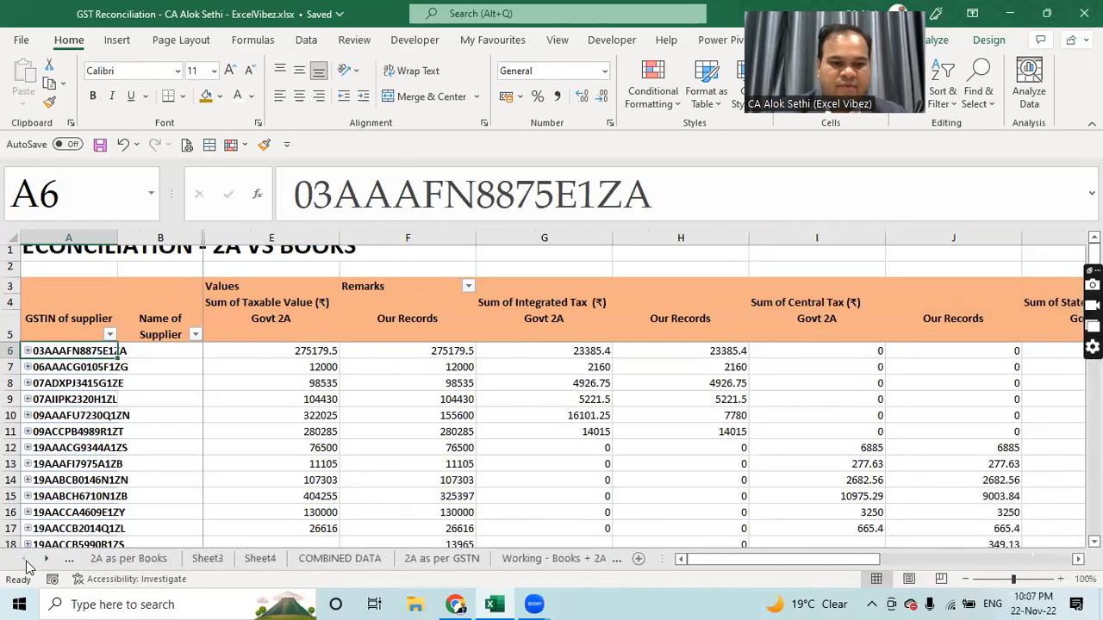
{"action": "left_click", "coordinate": [97, 560]}
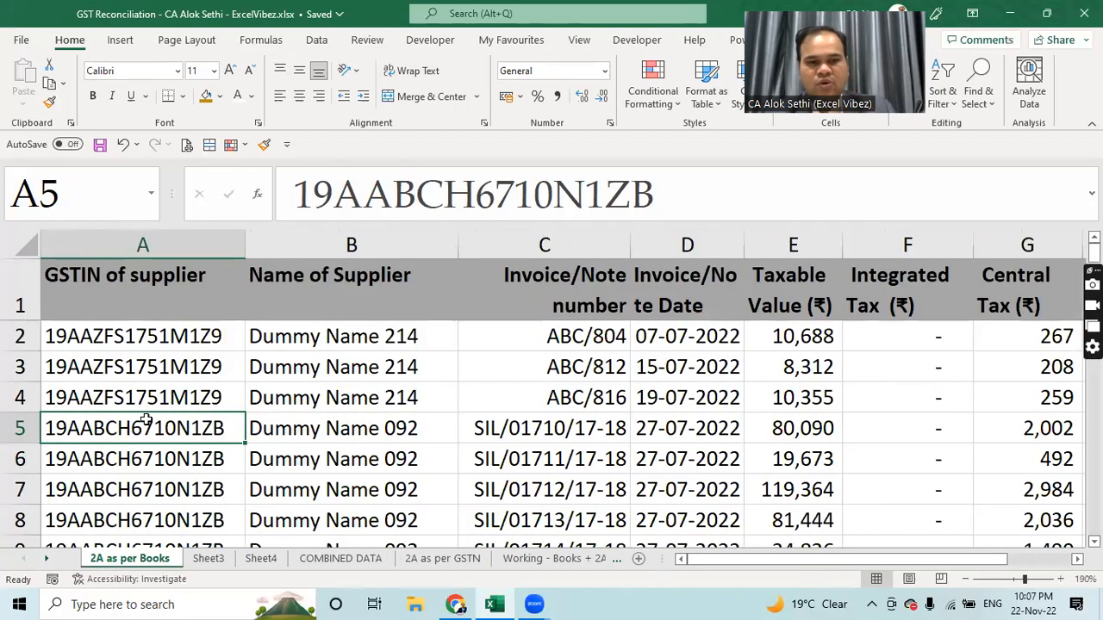
{"action": "scroll", "coordinate": [147, 420], "scroll_direction": "down", "scroll_amount": 2}
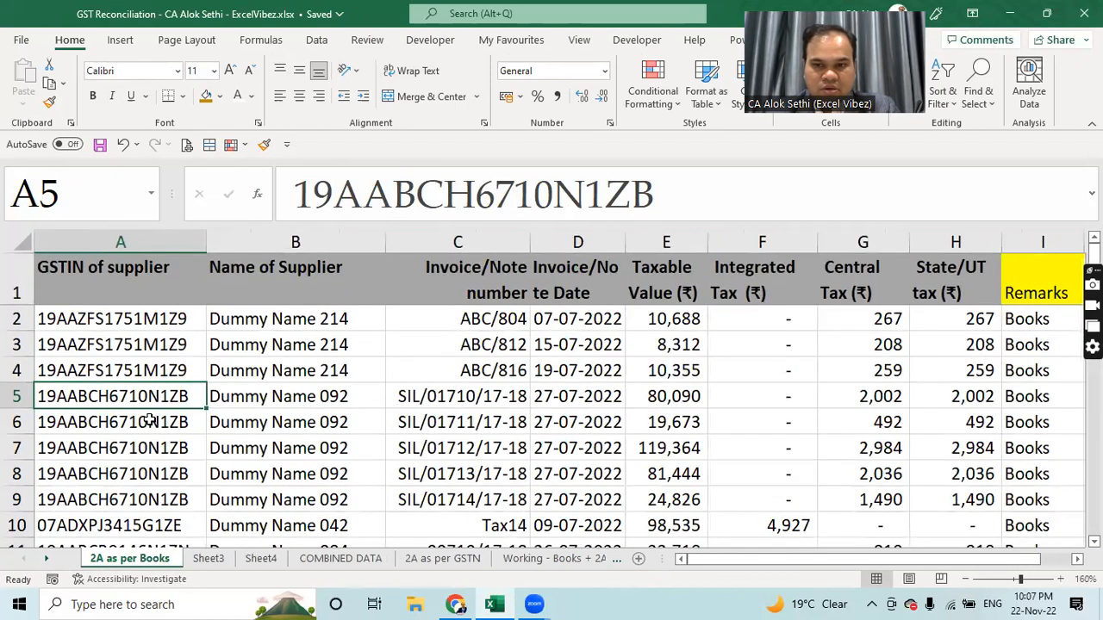
{"action": "left_click", "coordinate": [163, 320]}
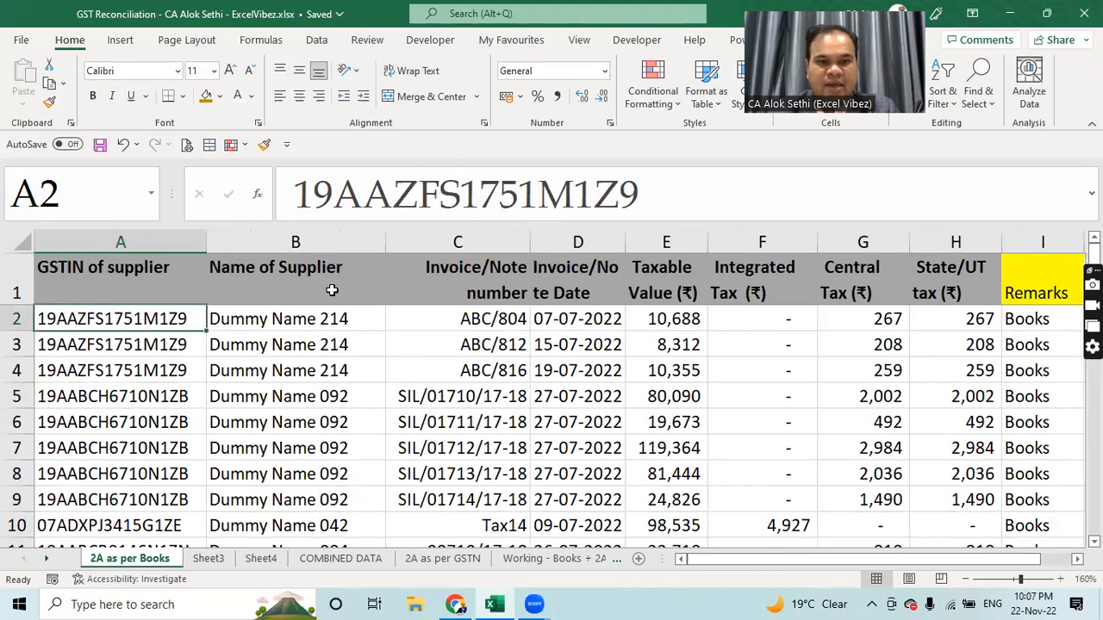
{"action": "left_click_drag", "start_coordinate": [457, 318], "coordinate": [484, 601]}
{"action": "scroll", "coordinate": [207, 517], "scroll_direction": "down", "scroll_amount": 2}
{"action": "left_click", "coordinate": [246, 500]}
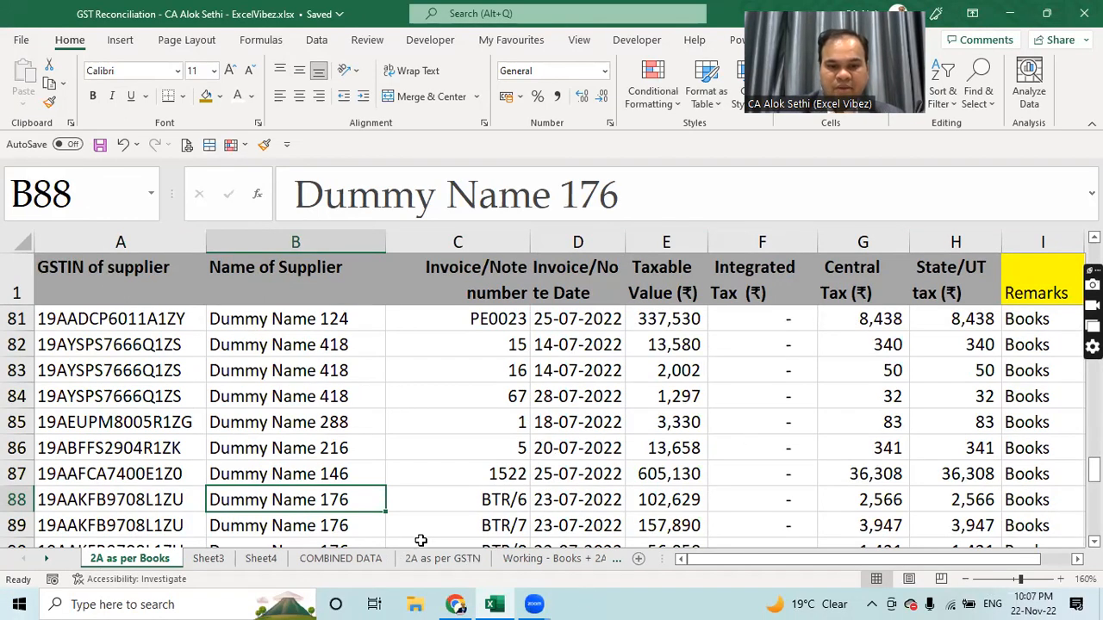
Step: Move the 2A as per GSTN sheet directly after 2A as per Books and open it
{"action": "left_click", "coordinate": [517, 399]}
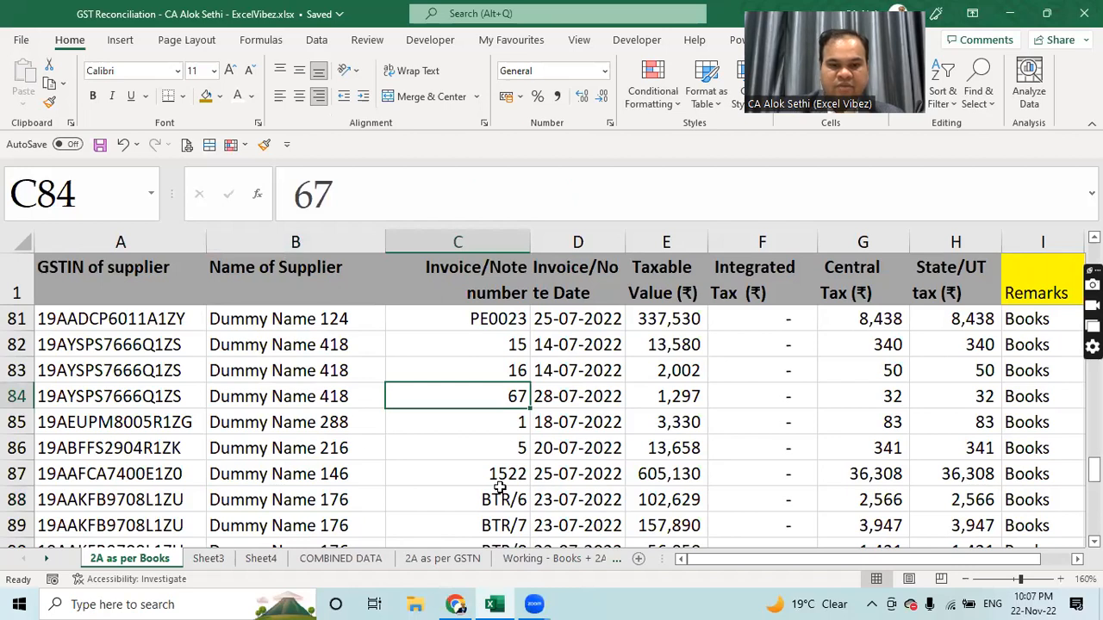
{"action": "key", "text": "Right"}
{"action": "left_click", "coordinate": [454, 562]}
{"action": "left_click_drag", "start_coordinate": [271, 558], "coordinate": [207, 560]}
{"action": "left_click", "coordinate": [164, 560]}
{"action": "left_click", "coordinate": [228, 559]}
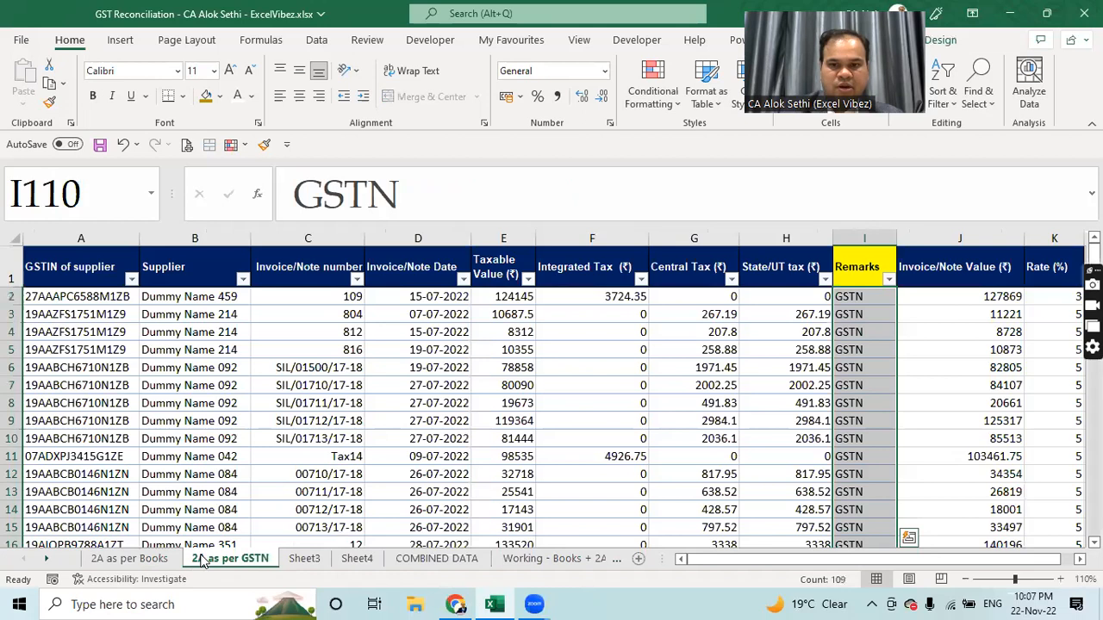
Step: Examine the 2A as per GSTN column headers from Invoice/Note Value back to GSTIN of supplier
{"action": "left_click", "coordinate": [912, 231]}
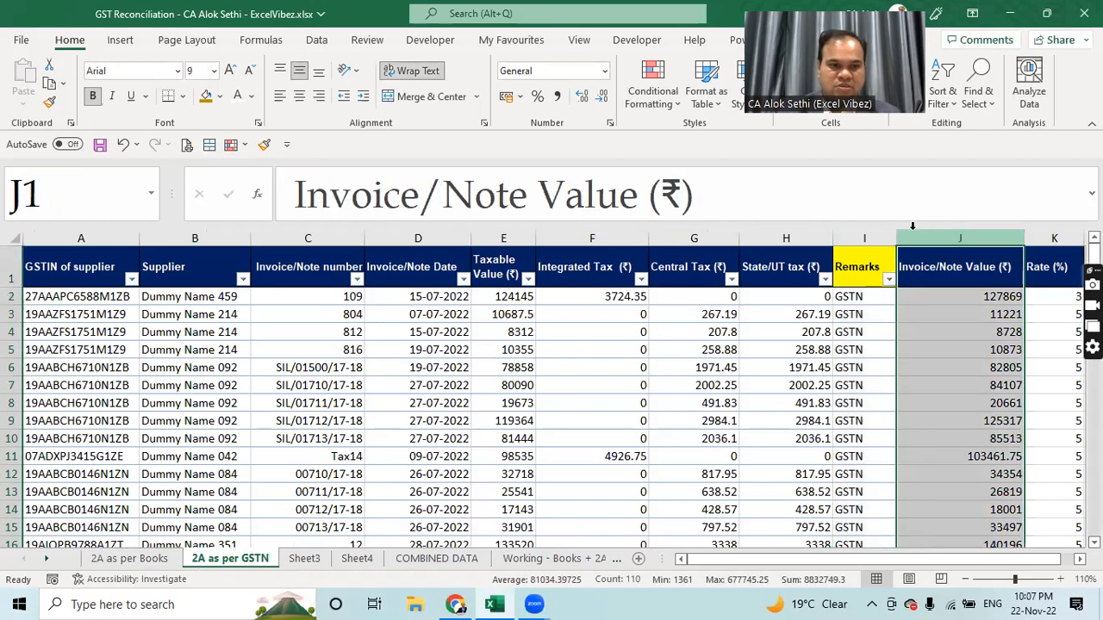
{"action": "key", "text": "Left"}
{"action": "key", "text": "Left"}
{"action": "key", "text": "Left"}
{"action": "key", "text": "Left"}
{"action": "key", "text": "Left"}
{"action": "key", "text": "Left"}
{"action": "key", "text": "Left"}
{"action": "key", "text": "Left"}
{"action": "key", "text": "Left"}
{"action": "key", "text": "Left"}
{"action": "key", "text": "Left"}
{"action": "key", "text": "Left"}
{"action": "key", "text": "Left"}
{"action": "key", "text": "Left"}
{"action": "key", "text": "Left"}
{"action": "key", "text": "Left"}
{"action": "key", "text": "Left"}
{"action": "key", "text": "Left"}
{"action": "key", "text": "Left"}
{"action": "key", "text": "Left"}
{"action": "key", "text": "Right"}
{"action": "key", "text": "Right"}
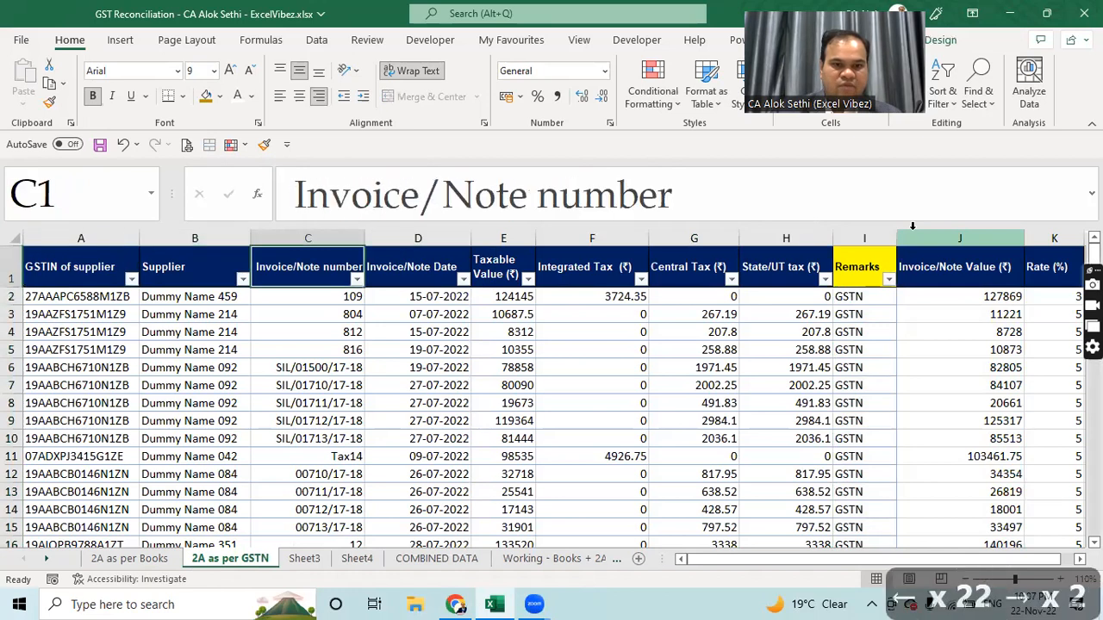
{"action": "key", "text": "Right"}
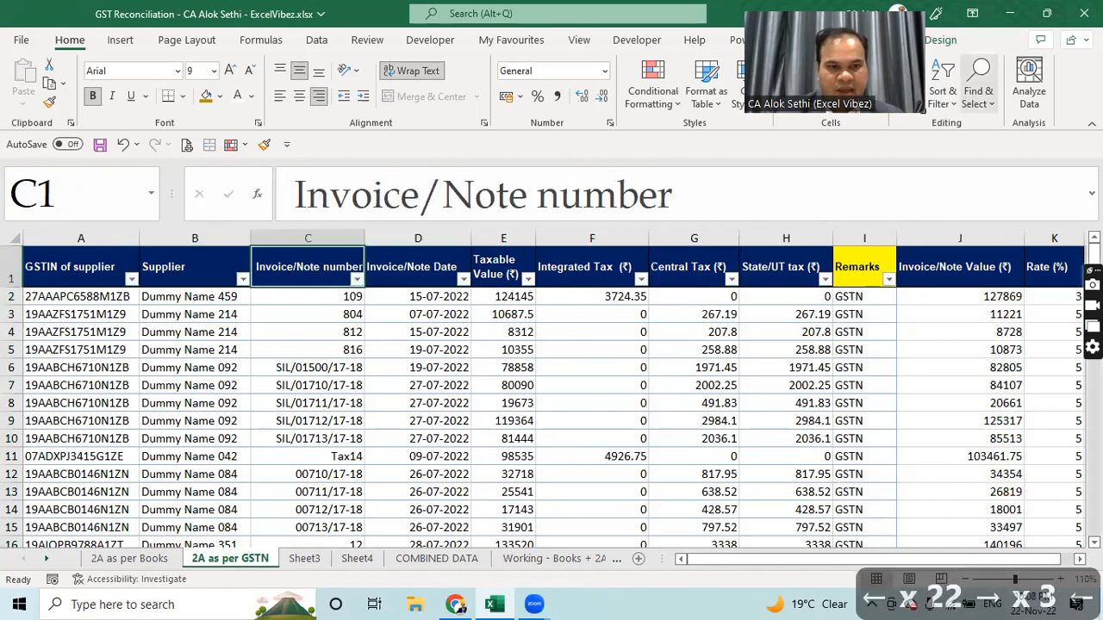
{"action": "left_click", "coordinate": [82, 238]}
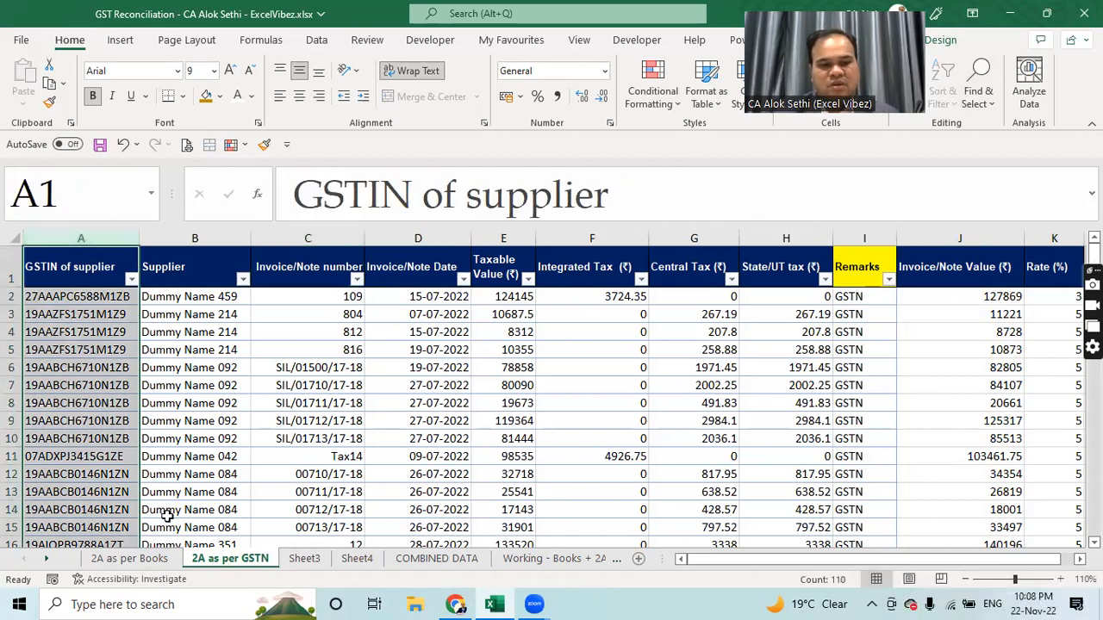
Step: Add the bold header "Reco with portal" in cell J1 of the 2A as per Books sheet
{"action": "left_click", "coordinate": [156, 559]}
{"action": "scroll", "coordinate": [934, 344], "scroll_direction": "down", "scroll_amount": 1}
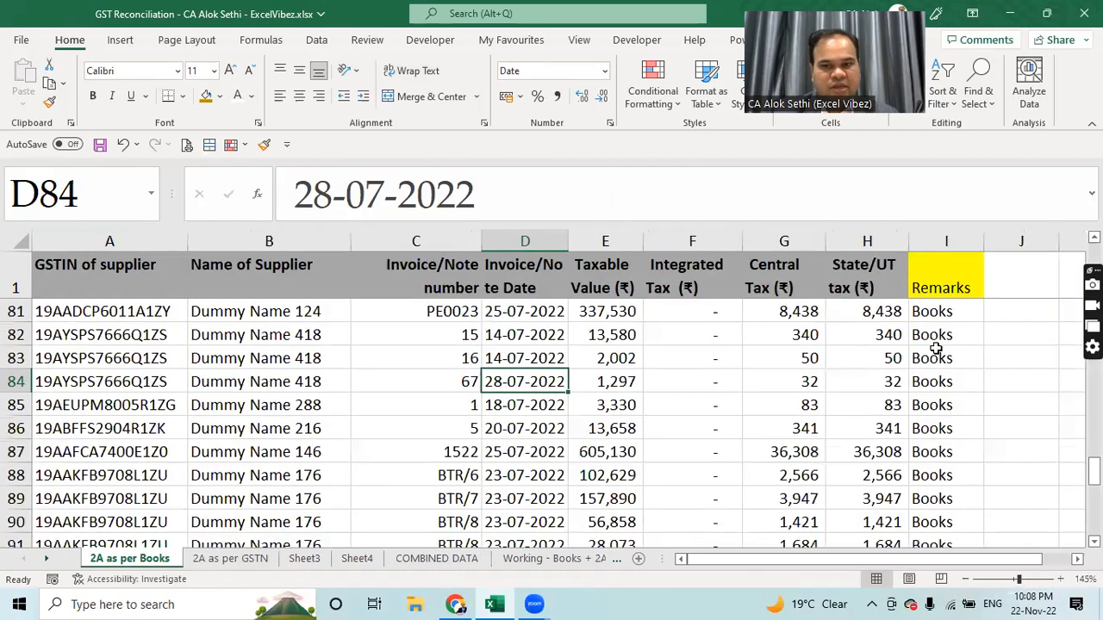
{"action": "left_click", "coordinate": [1034, 271]}
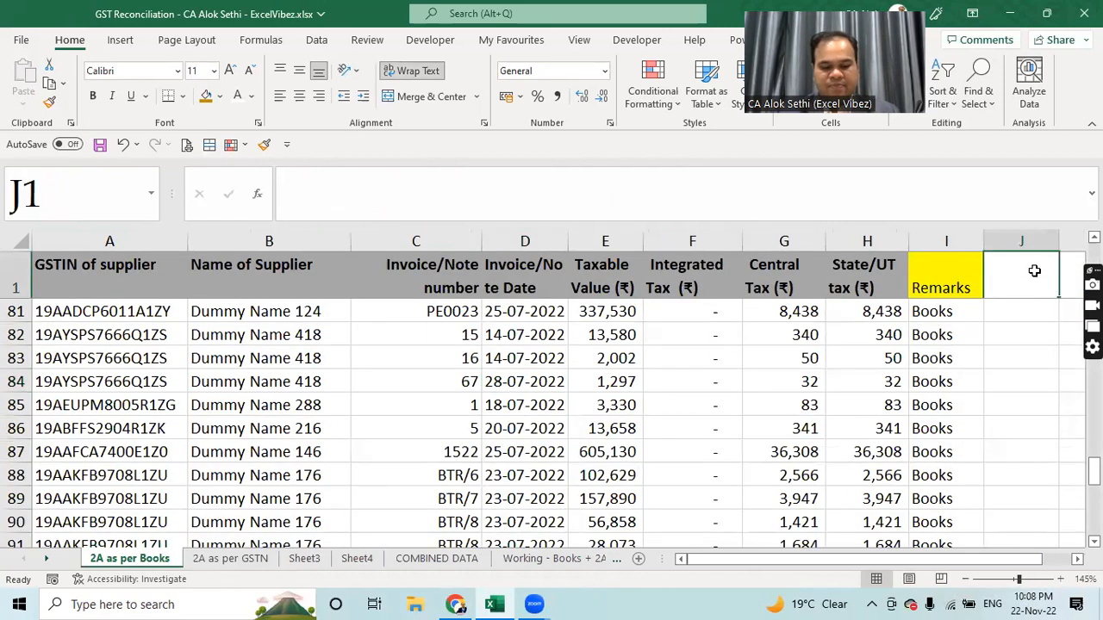
{"action": "type", "text": "Reco wi"}
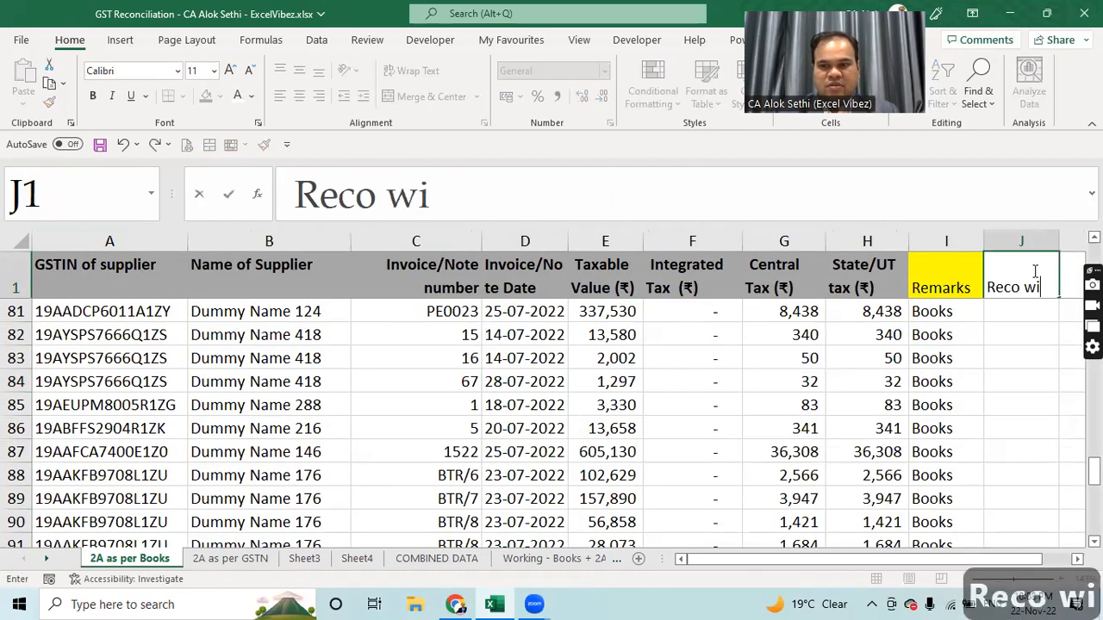
{"action": "type", "text": "th poral"}
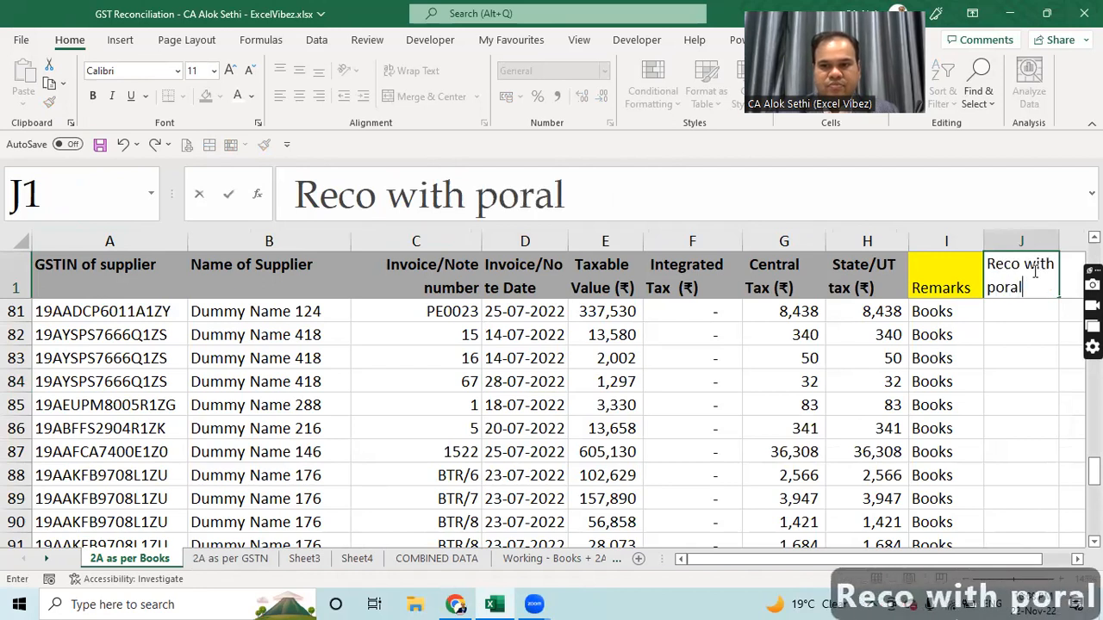
{"action": "key", "text": "BackSpace"}
{"action": "key", "text": "BackSpace"}
{"action": "type", "text": "tal"}
{"action": "key", "text": "Return"}
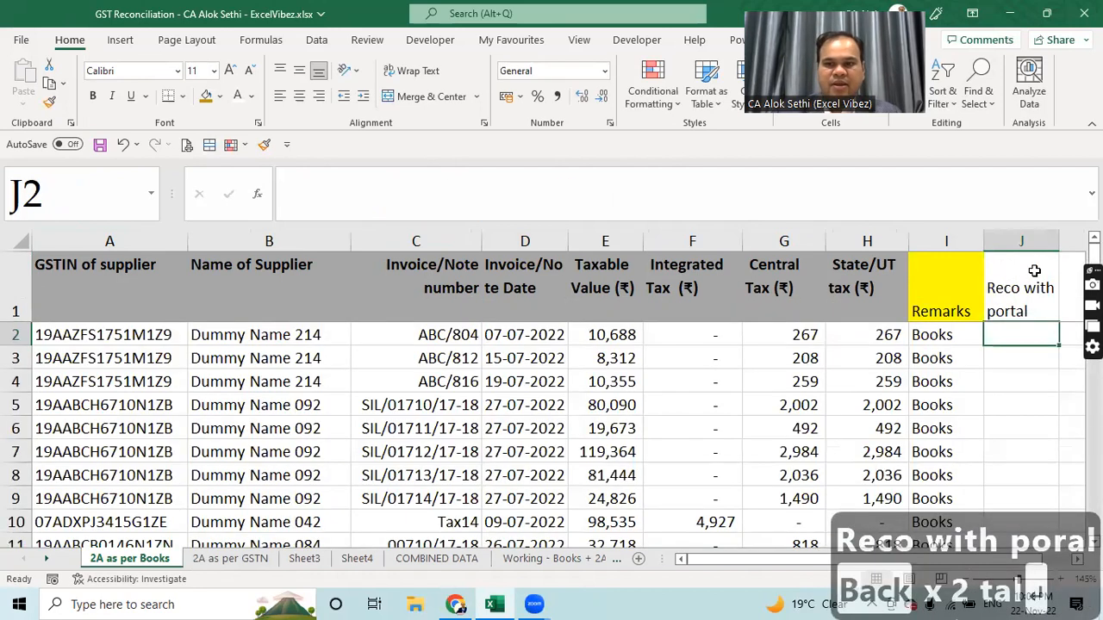
{"action": "left_click", "coordinate": [1034, 271]}
{"action": "key", "text": "ctrl+b"}
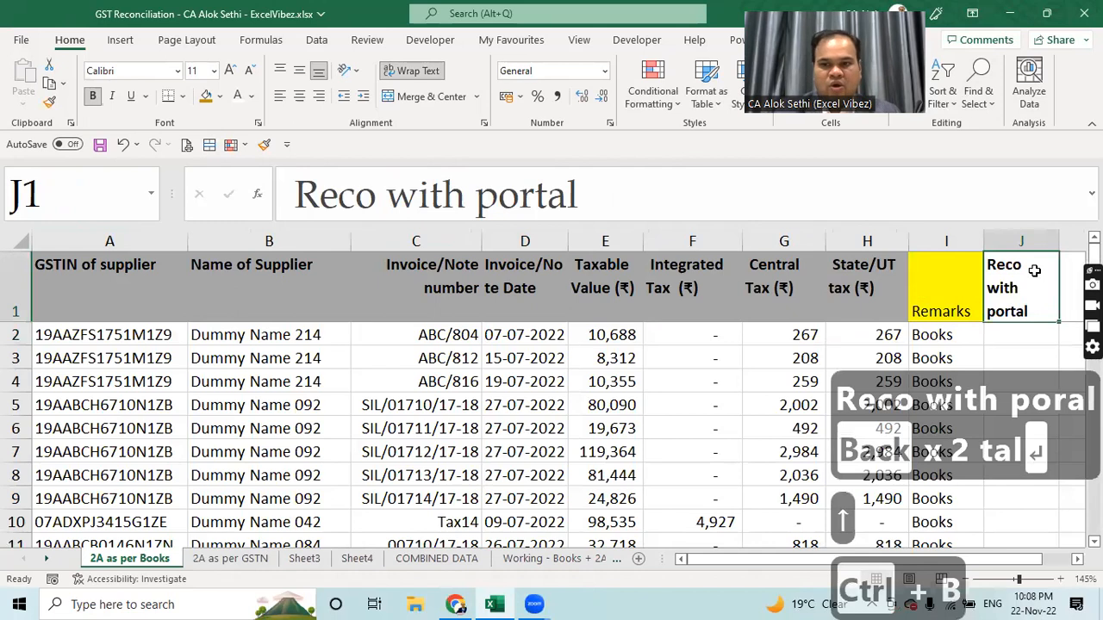
Step: Add the header "reco with books" in cell L1 of the 2A as per GSTN sheet
{"action": "left_click", "coordinate": [230, 558]}
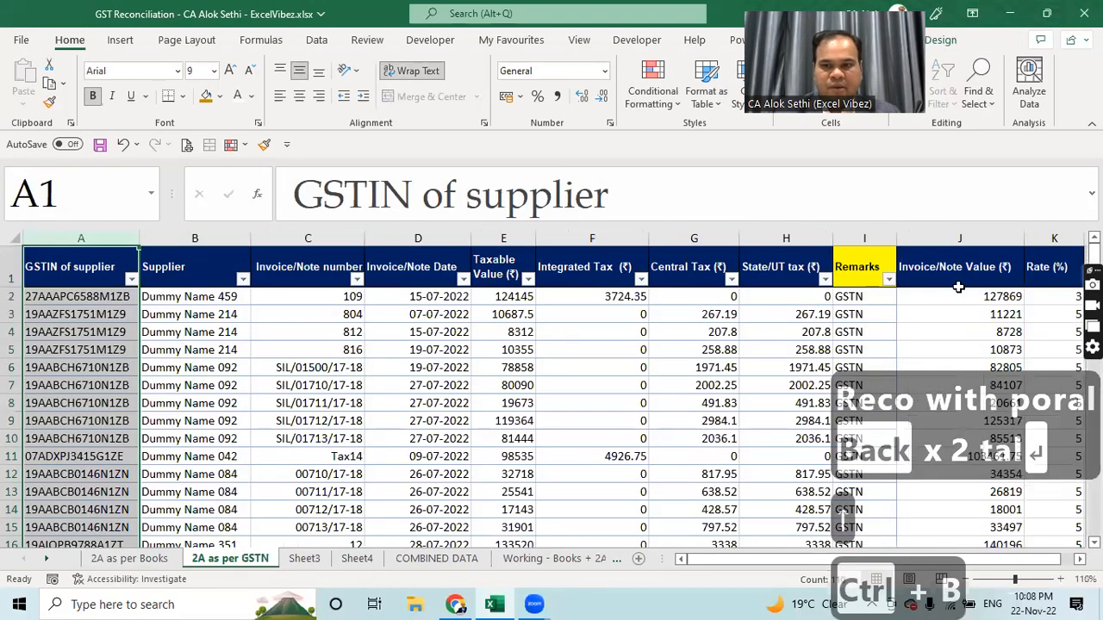
{"action": "scroll", "coordinate": [974, 517], "scroll_direction": "right", "scroll_amount": 1}
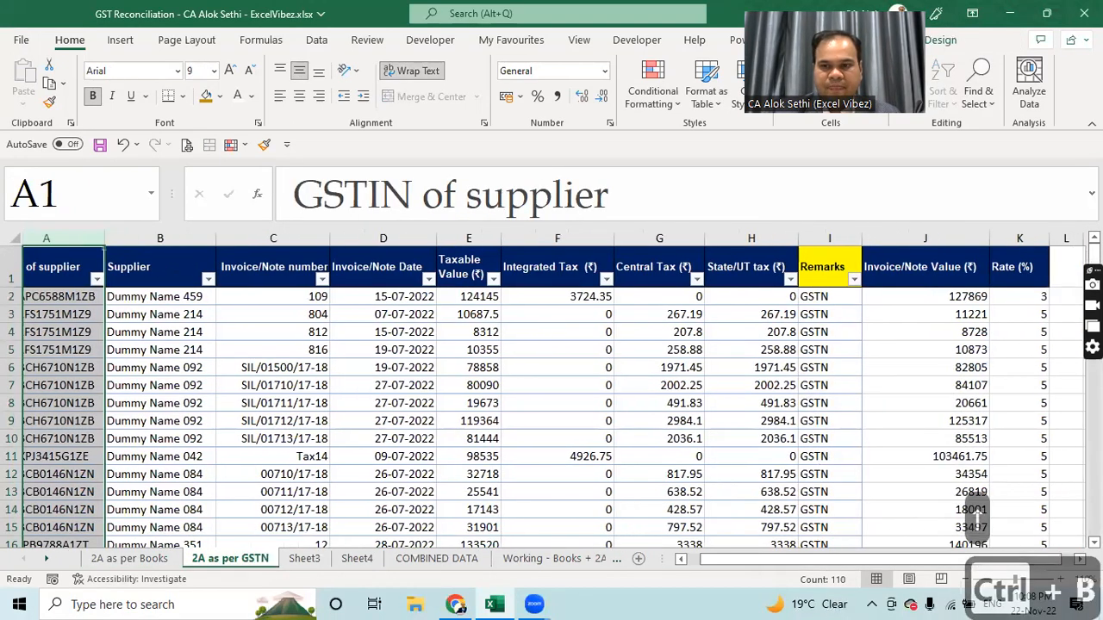
{"action": "left_click", "coordinate": [1067, 276]}
{"action": "type", "text": "reco"}
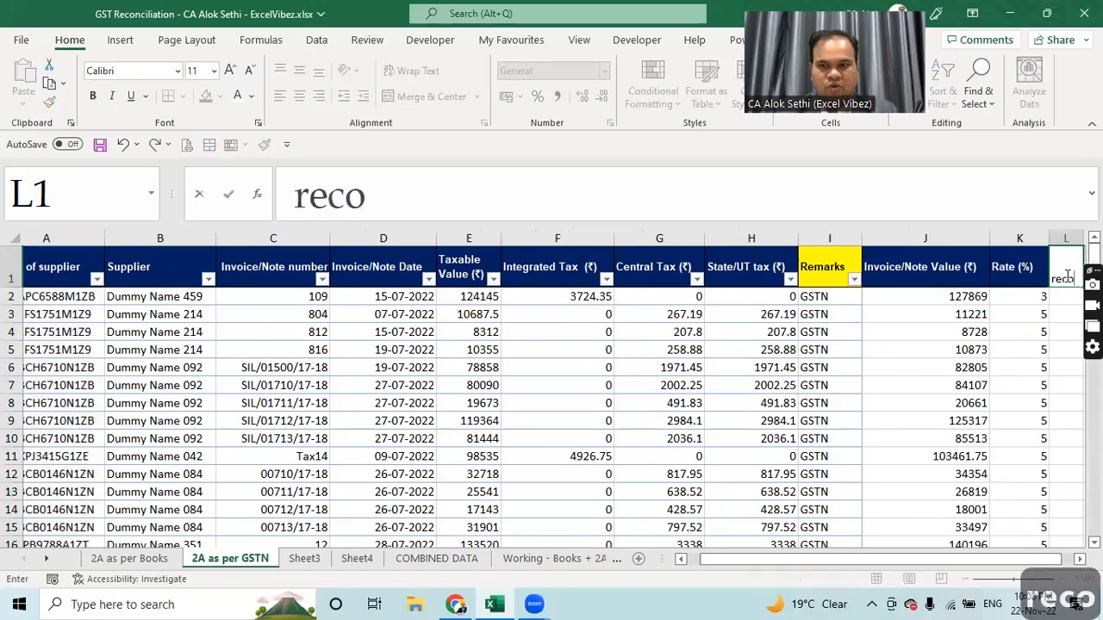
{"action": "type", "text": " with books"}
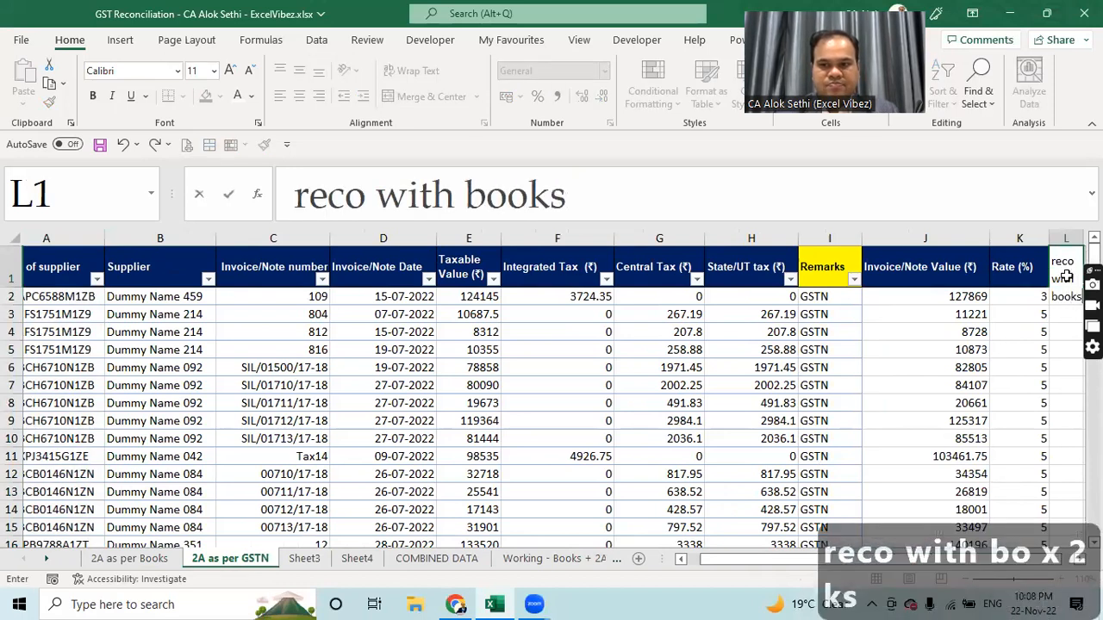
{"action": "key", "text": "Return"}
Step: Format the whole reco with books column with a light gold fill and bold text
{"action": "left_click", "coordinate": [1066, 239]}
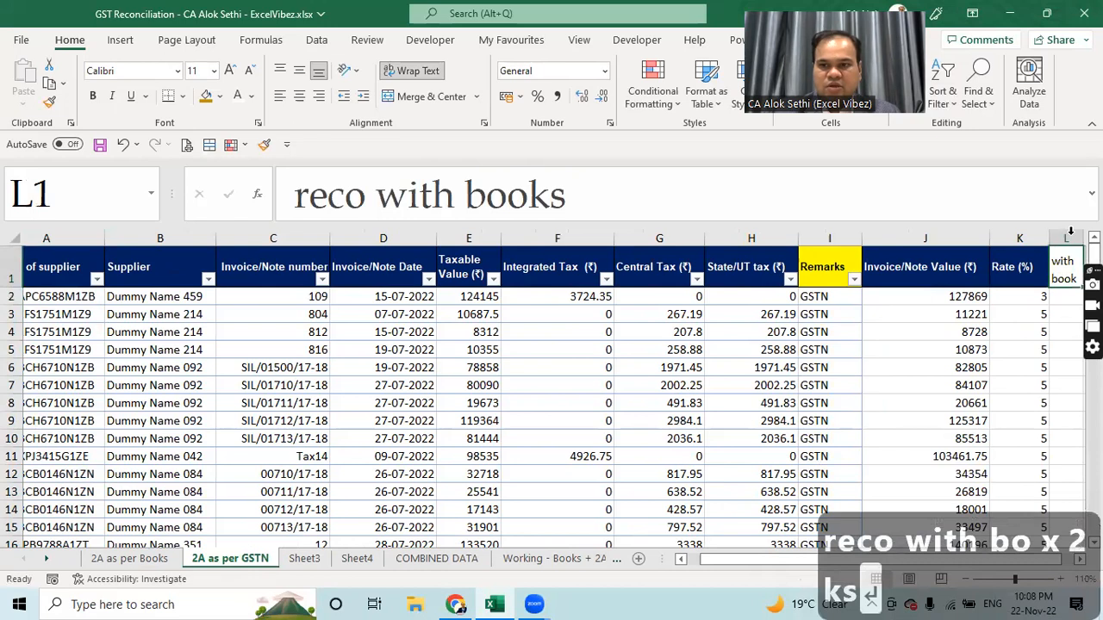
{"action": "left_click", "coordinate": [220, 97]}
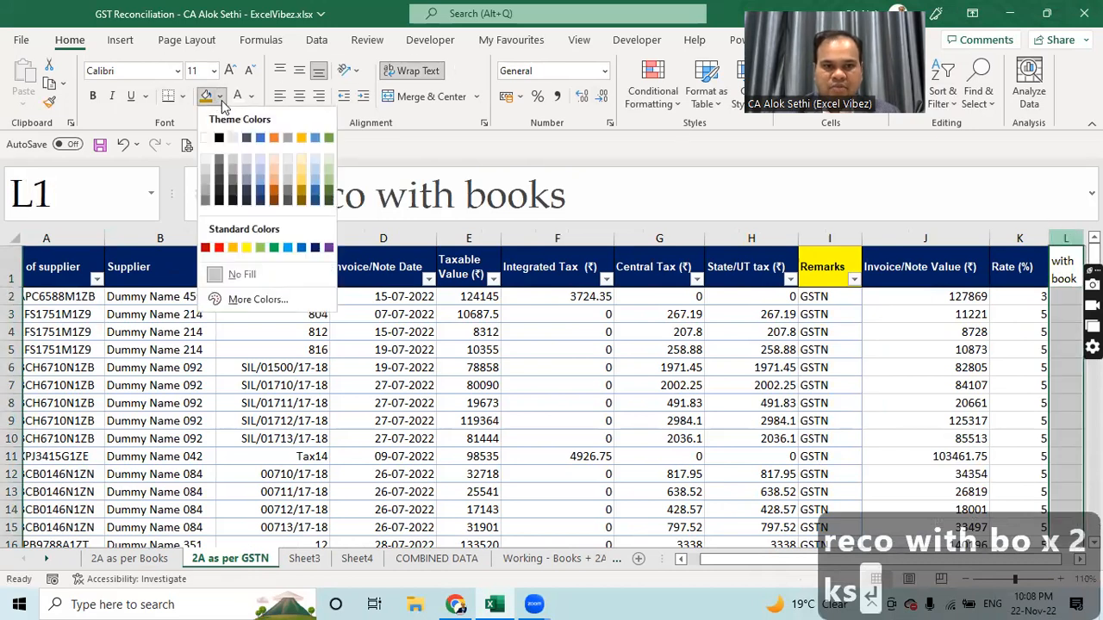
{"action": "left_click", "coordinate": [301, 183]}
{"action": "key", "text": "ctrl+b"}
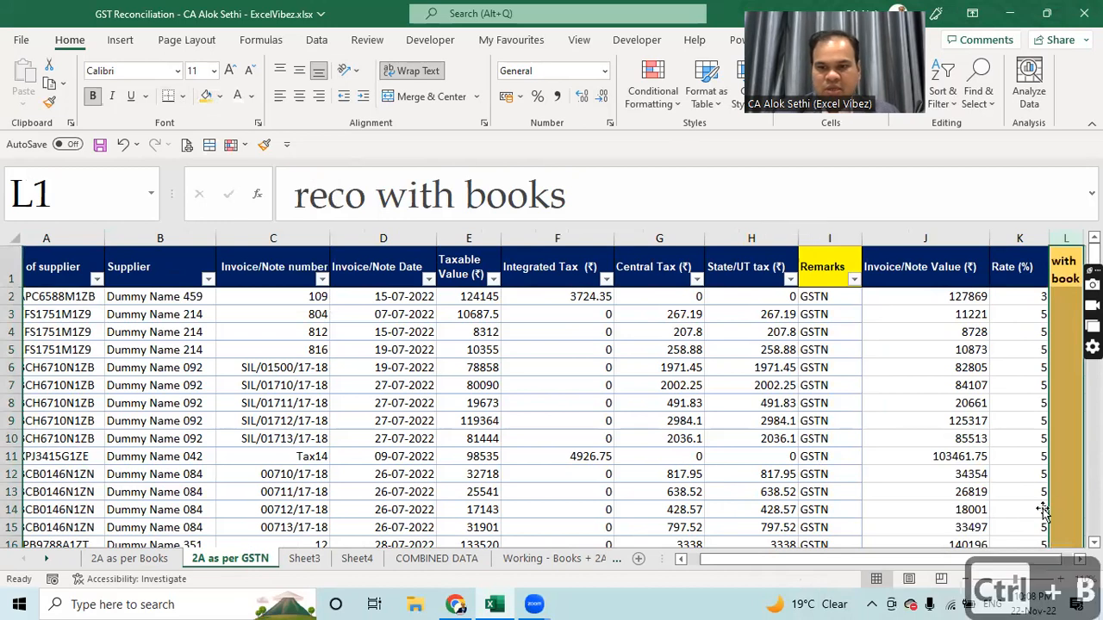
Step: Widen column L so that the reco with books header fits on two lines
{"action": "scroll", "coordinate": [888, 522], "scroll_direction": "down", "scroll_amount": 1}
{"action": "left_click_drag", "start_coordinate": [993, 237], "coordinate": [1015, 237]}
{"action": "left_click", "coordinate": [967, 372]}
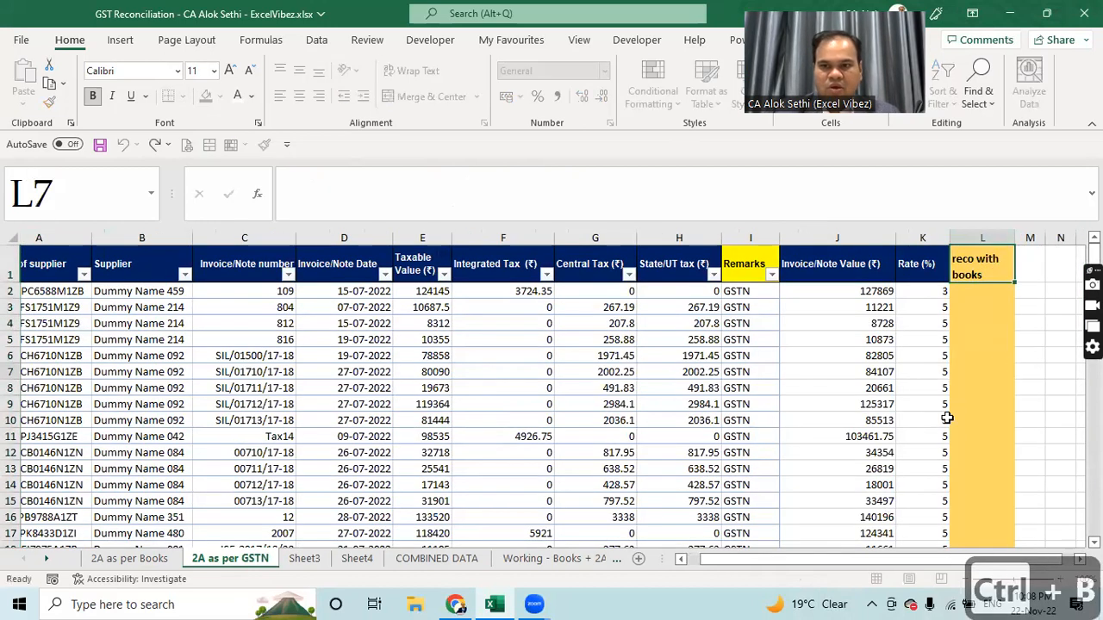
Step: Fill the whole Reco with portal column on the 2A as per Books sheet with the same light gold
{"action": "left_click", "coordinate": [129, 558]}
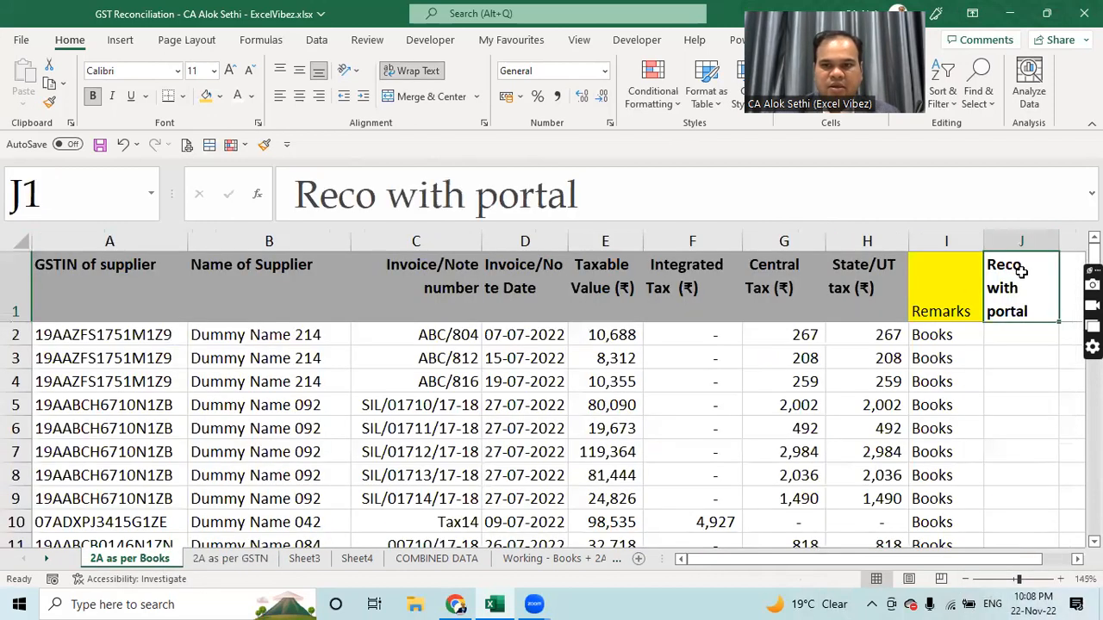
{"action": "left_click", "coordinate": [1030, 241]}
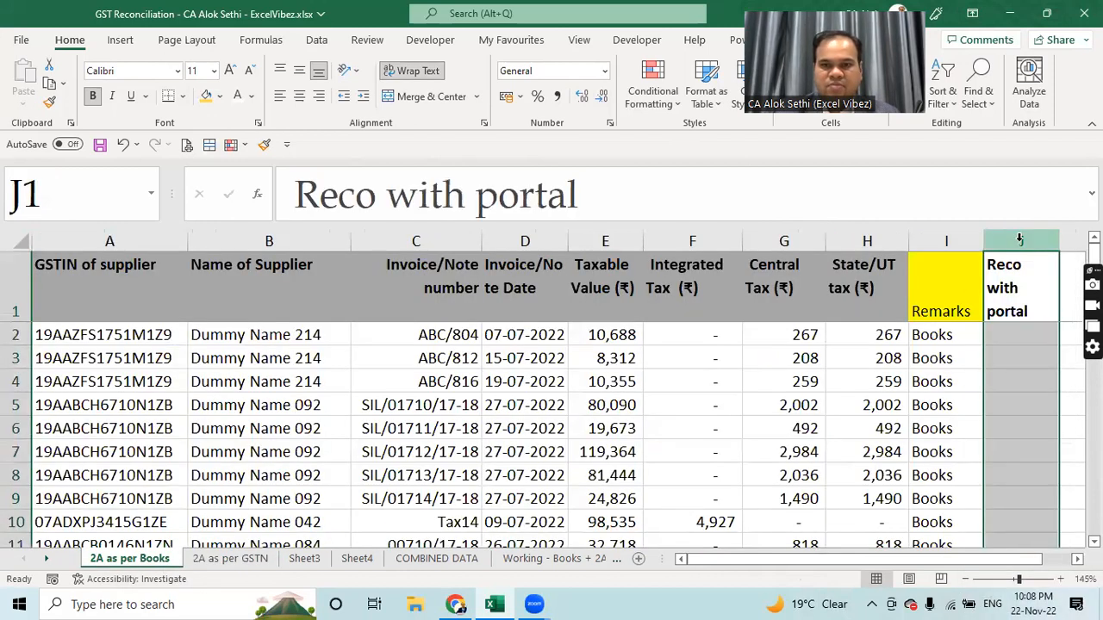
{"action": "left_click", "coordinate": [207, 99]}
{"action": "left_click", "coordinate": [1010, 337]}
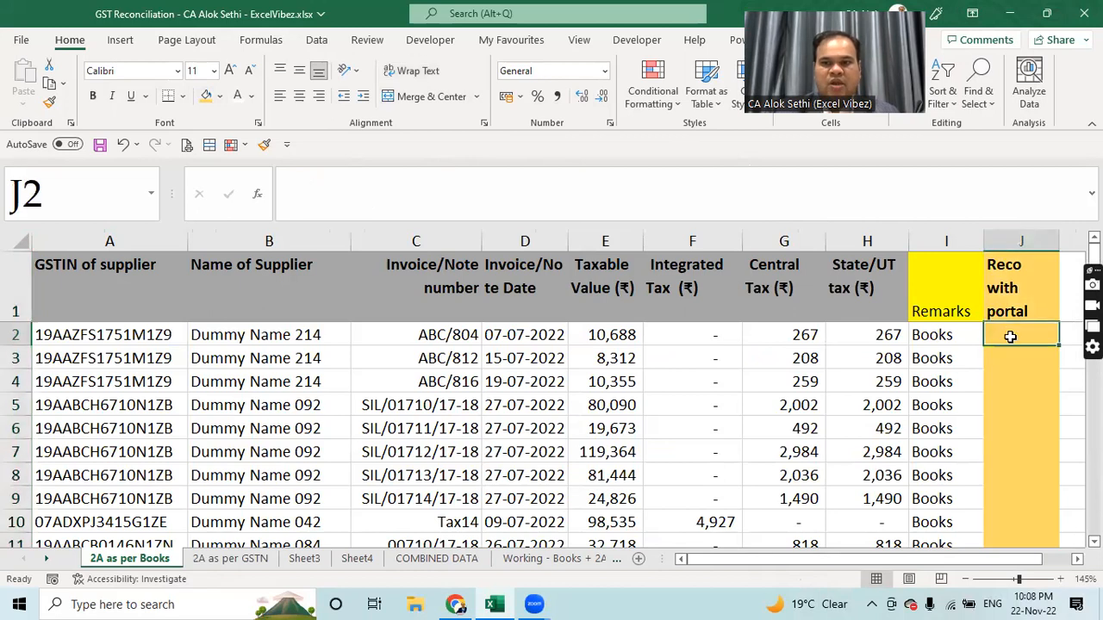
Step: Hide columns A and B, GSTIN of supplier and Name of Supplier, on the 2A as per Books sheet
{"action": "left_click_drag", "start_coordinate": [869, 559], "coordinate": [823, 558]}
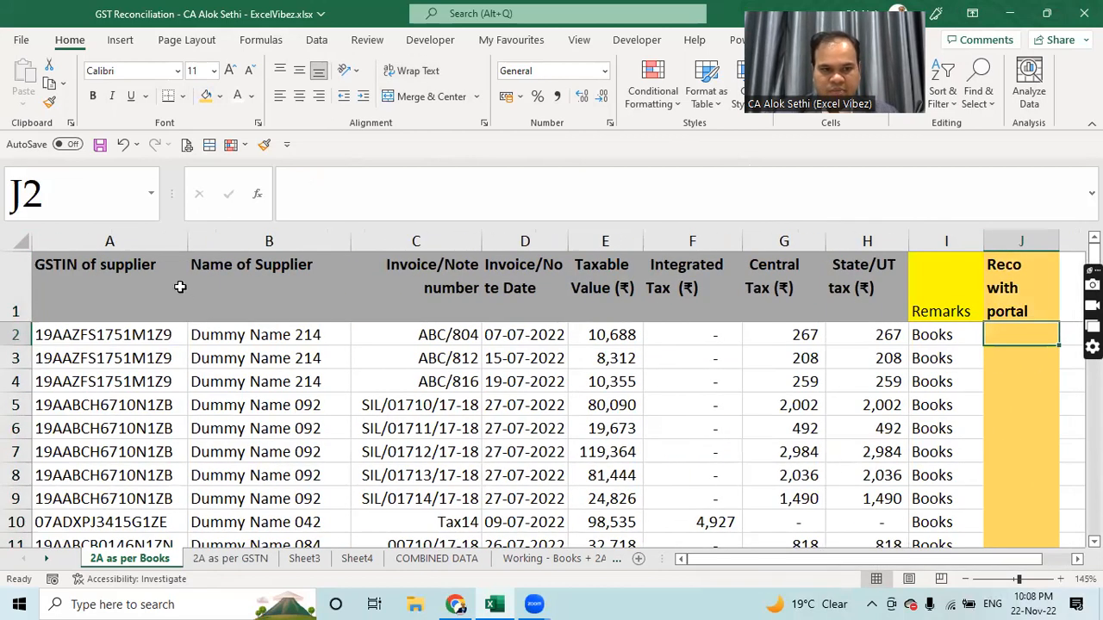
{"action": "left_click_drag", "start_coordinate": [134, 239], "coordinate": [267, 231]}
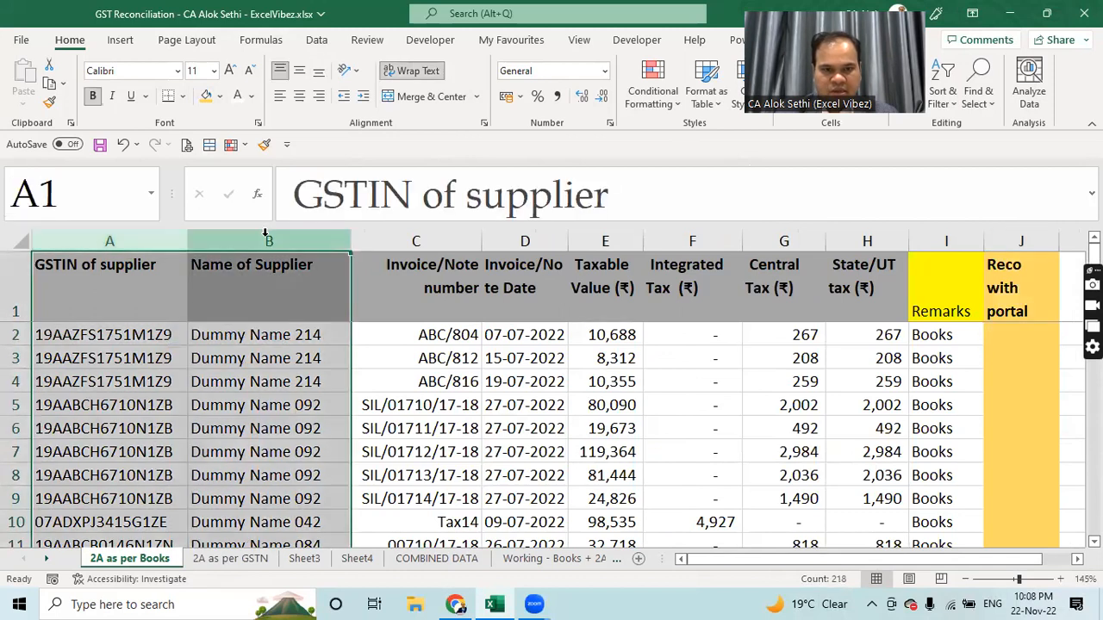
{"action": "right_click", "coordinate": [267, 242]}
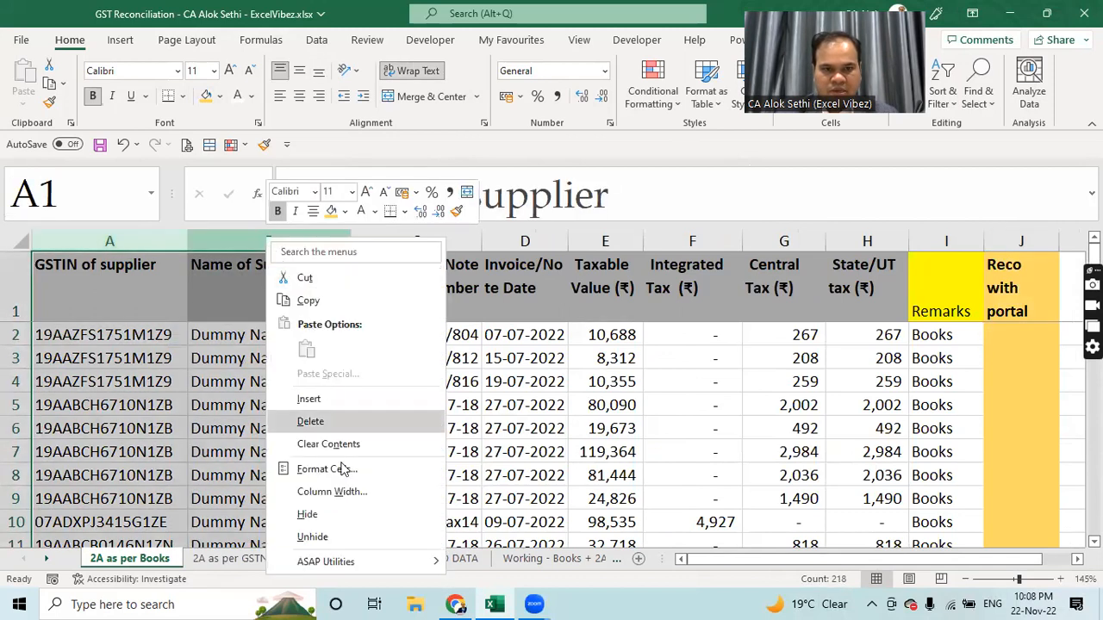
{"action": "left_click", "coordinate": [351, 517]}
{"action": "left_click", "coordinate": [118, 351]}
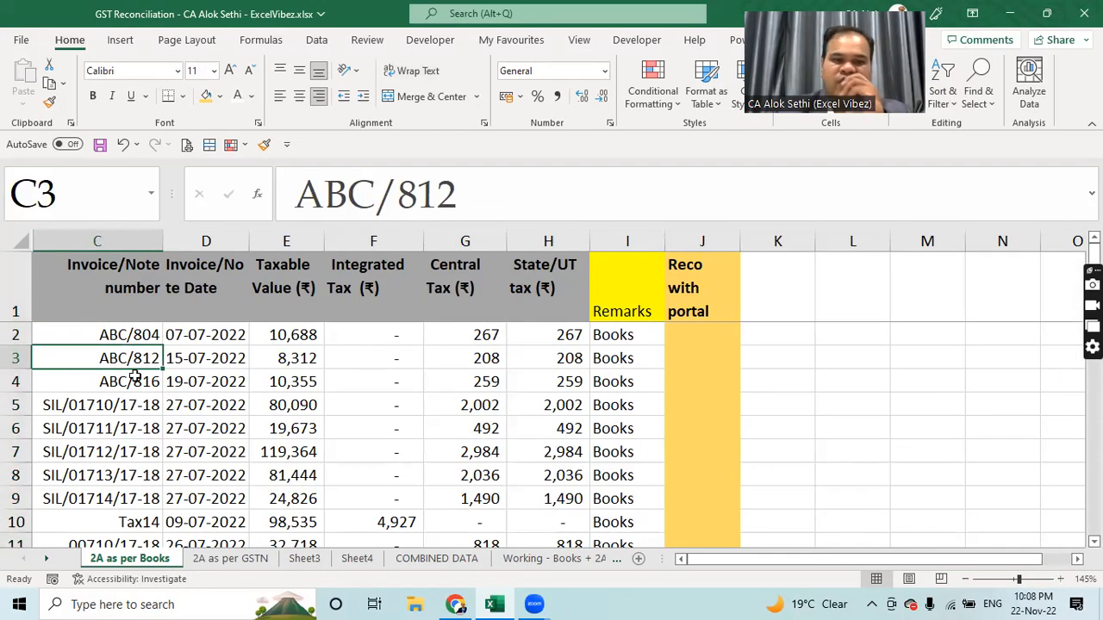
{"action": "left_click", "coordinate": [229, 559]}
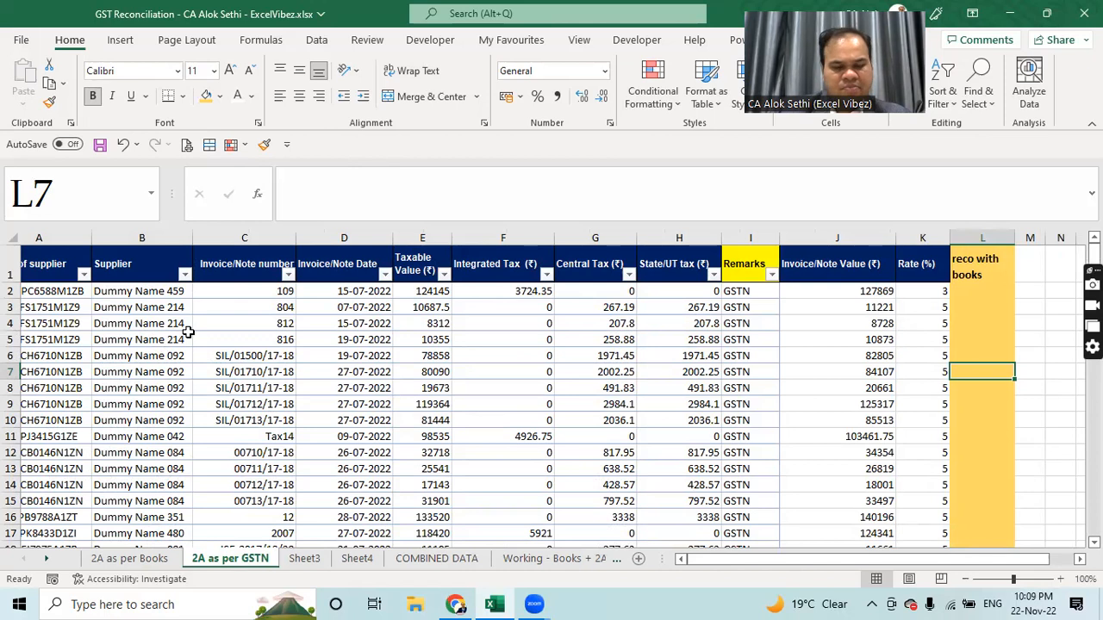
{"action": "left_click", "coordinate": [157, 559]}
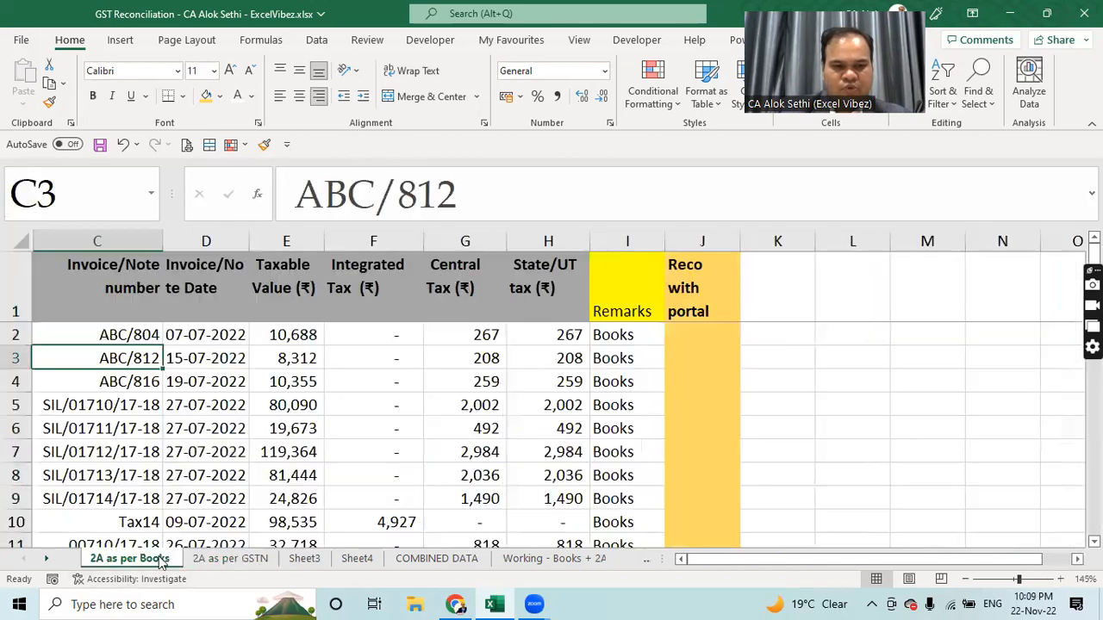
{"action": "left_click", "coordinate": [681, 334]}
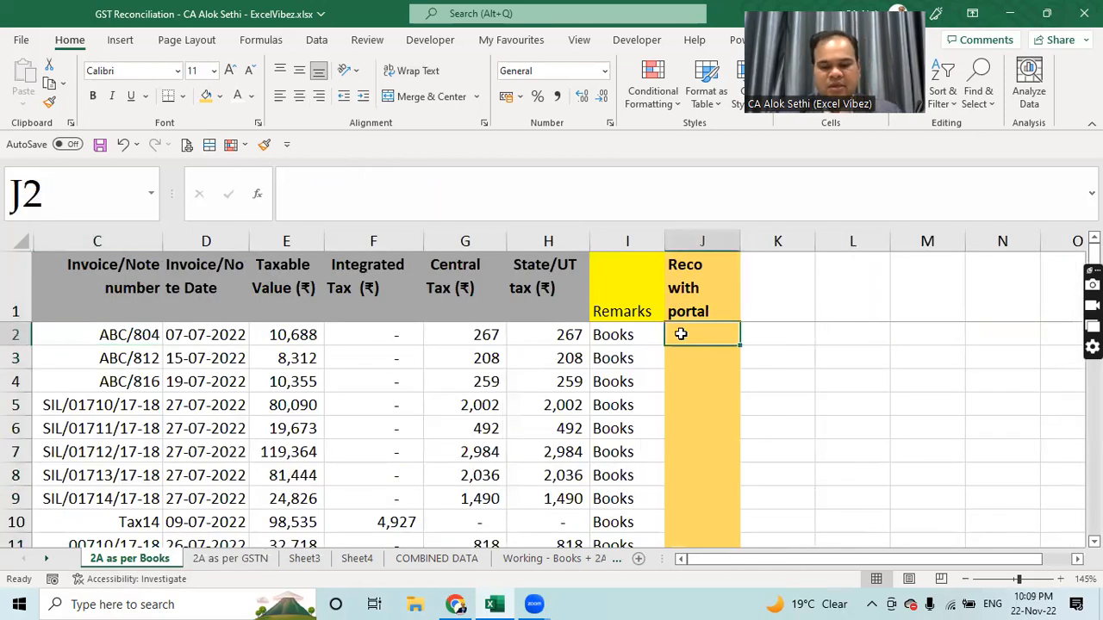
{"action": "type", "text": "=xlook"}
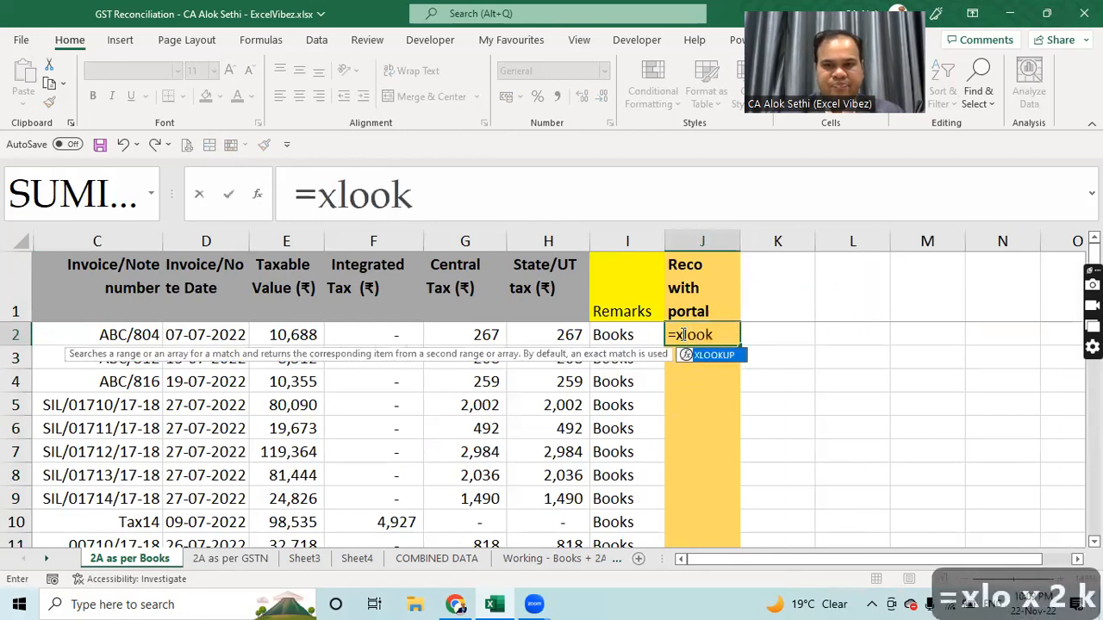
{"action": "type", "text": "up*("}
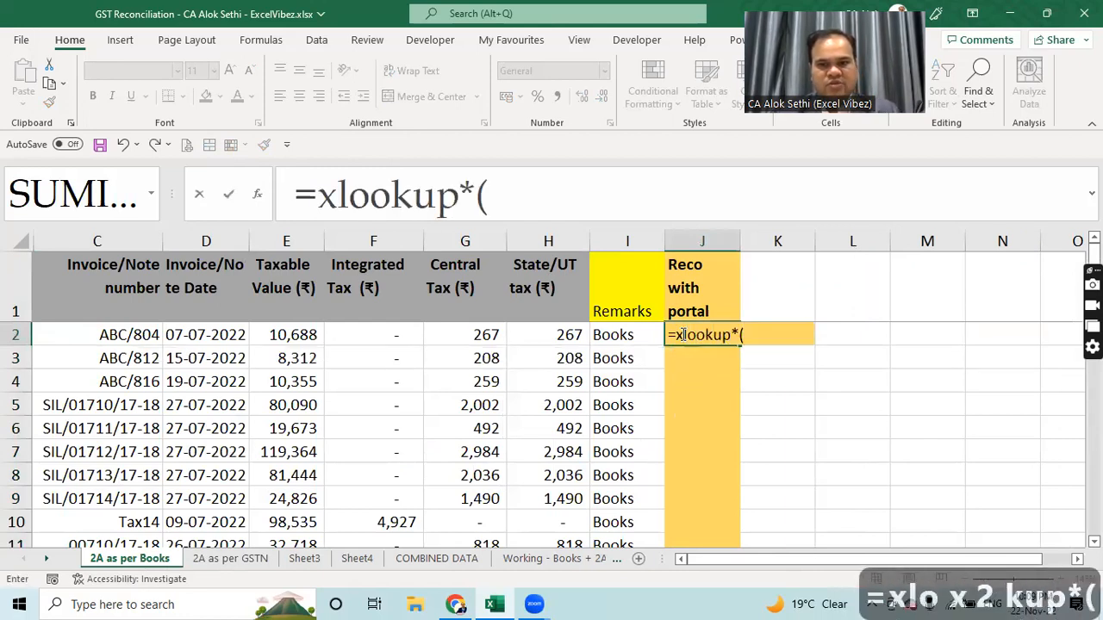
{"action": "key", "text": "BackSpace"}
{"action": "key", "text": "BackSpace"}
{"action": "type", "text": "("}
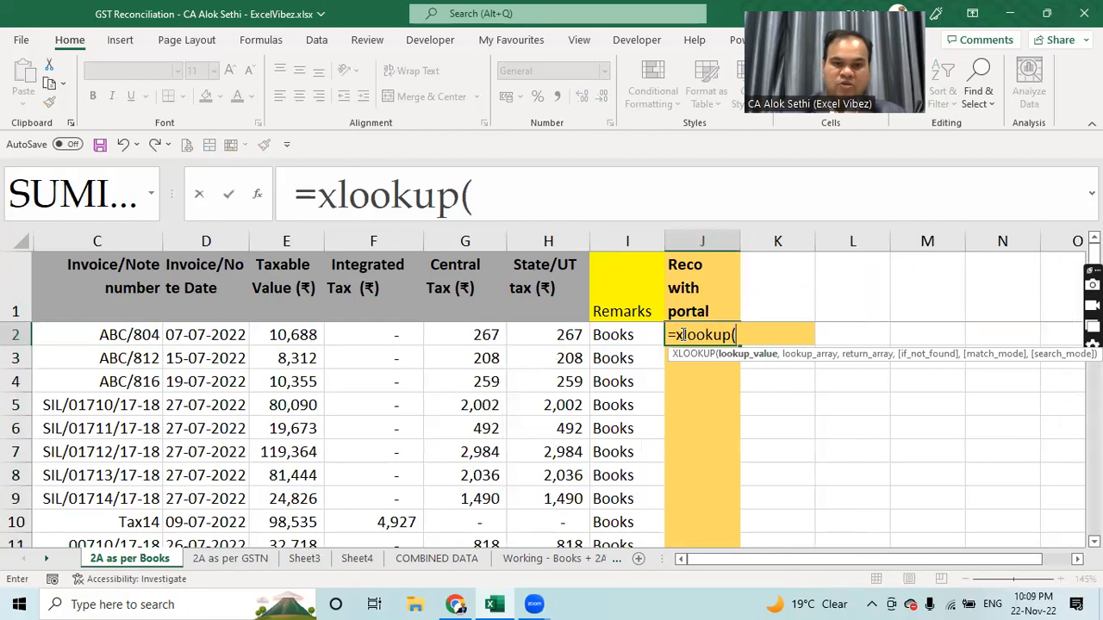
{"action": "left_click", "coordinate": [155, 336]}
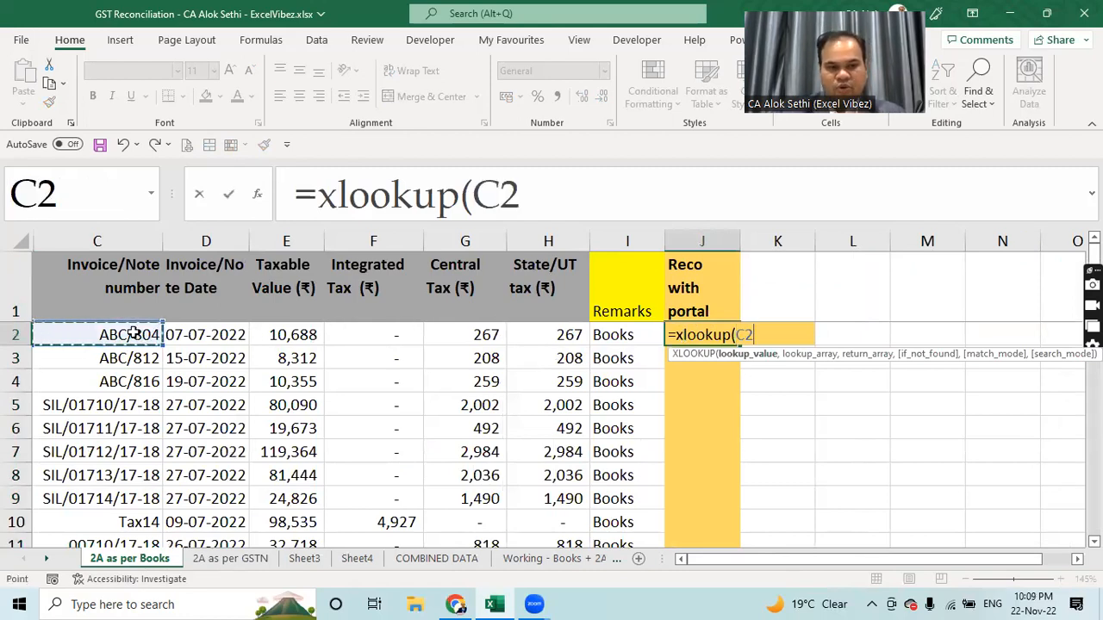
{"action": "type", "text": ","}
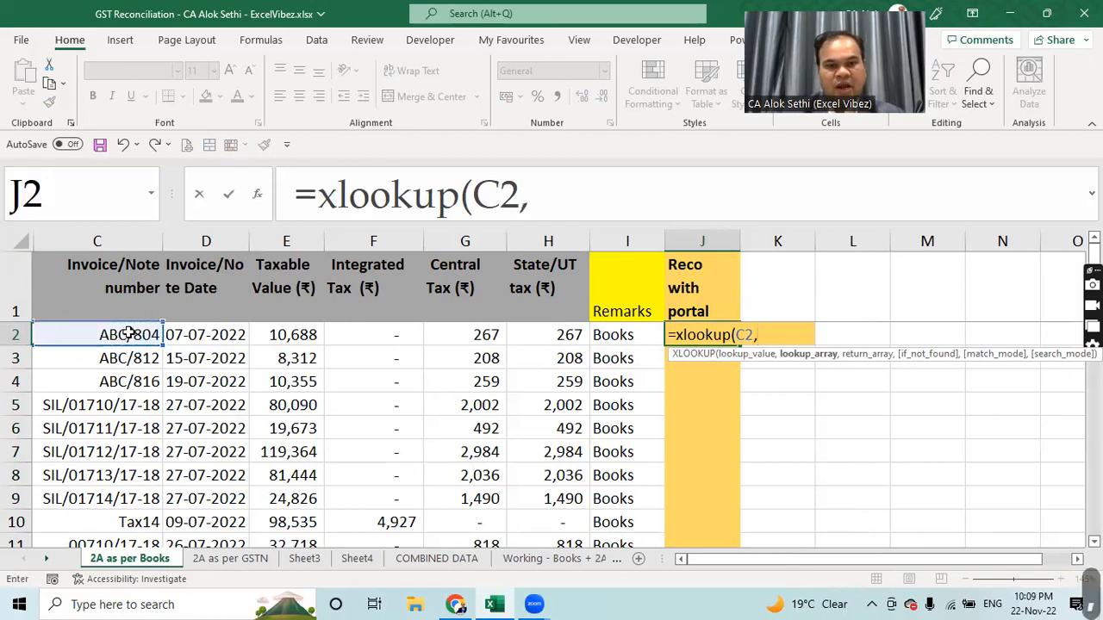
{"action": "left_click", "coordinate": [226, 558]}
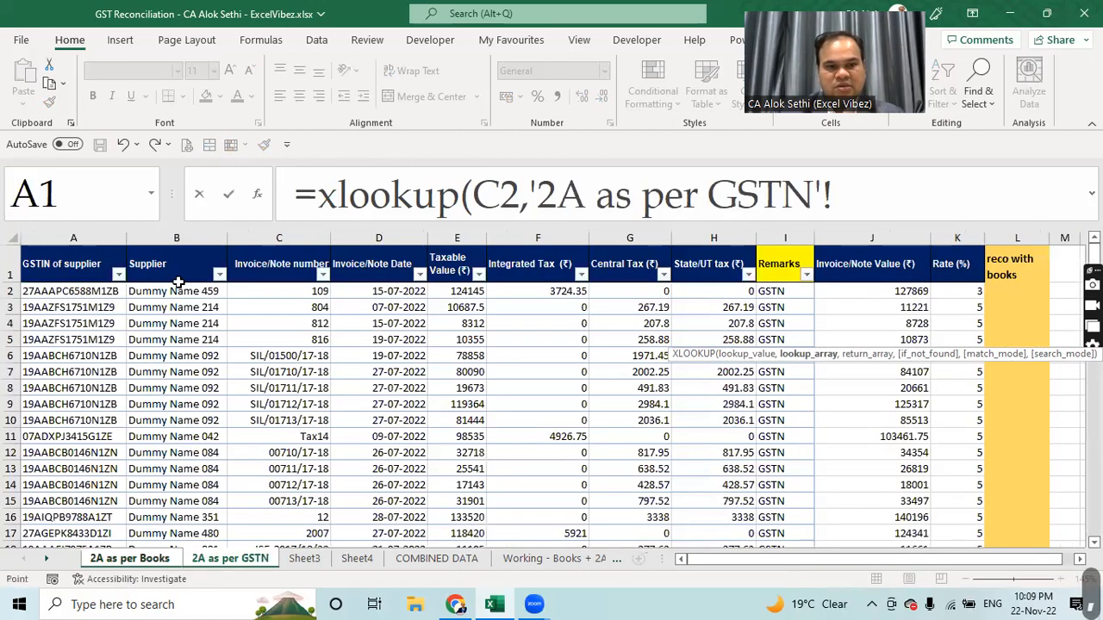
{"action": "left_click", "coordinate": [270, 238]}
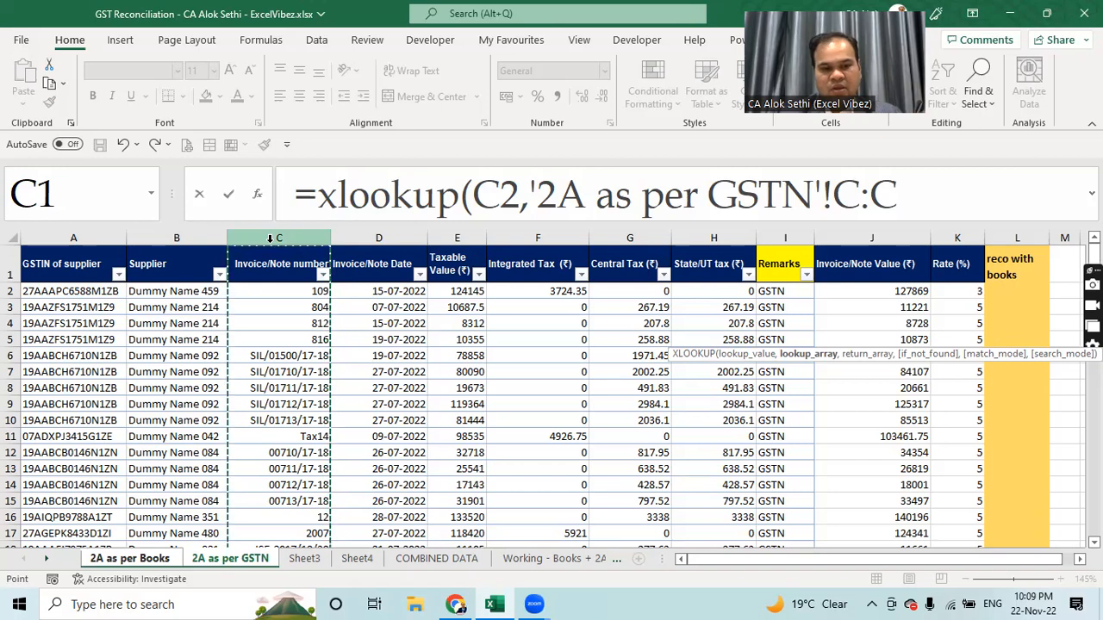
{"action": "type", "text": ","}
{"action": "left_click", "coordinate": [219, 561]}
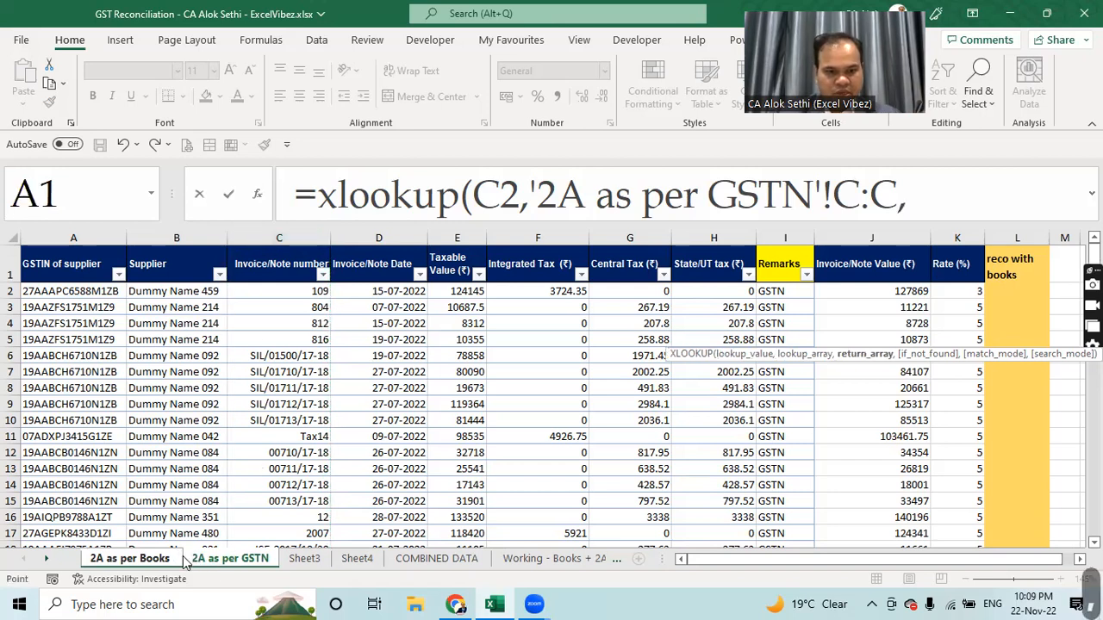
{"action": "left_click", "coordinate": [182, 559]}
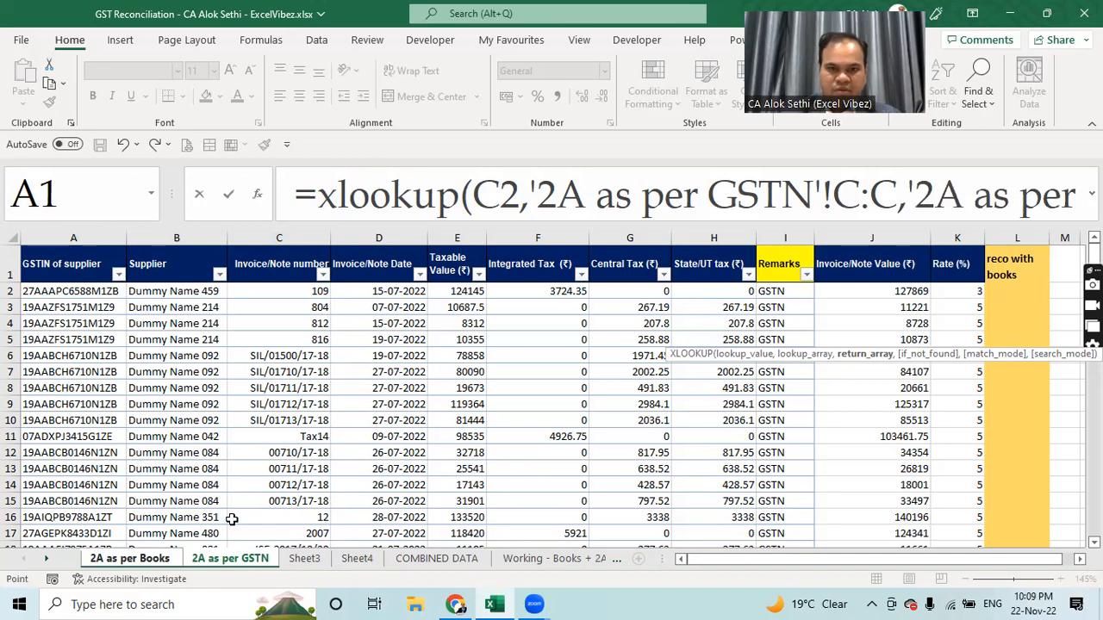
{"action": "key", "text": "Escape"}
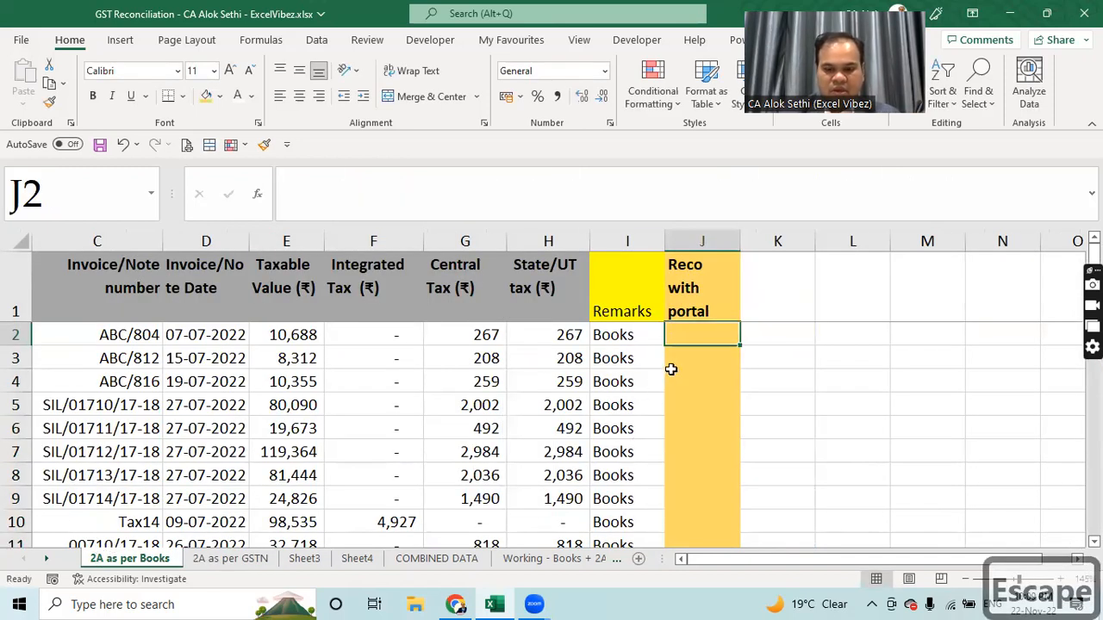
Step: Start an XLOOKUP formula in cell J2 of the 2A as per Books sheet with invoice number cell C2 as the lookup value
{"action": "type", "text": "=xllok"}
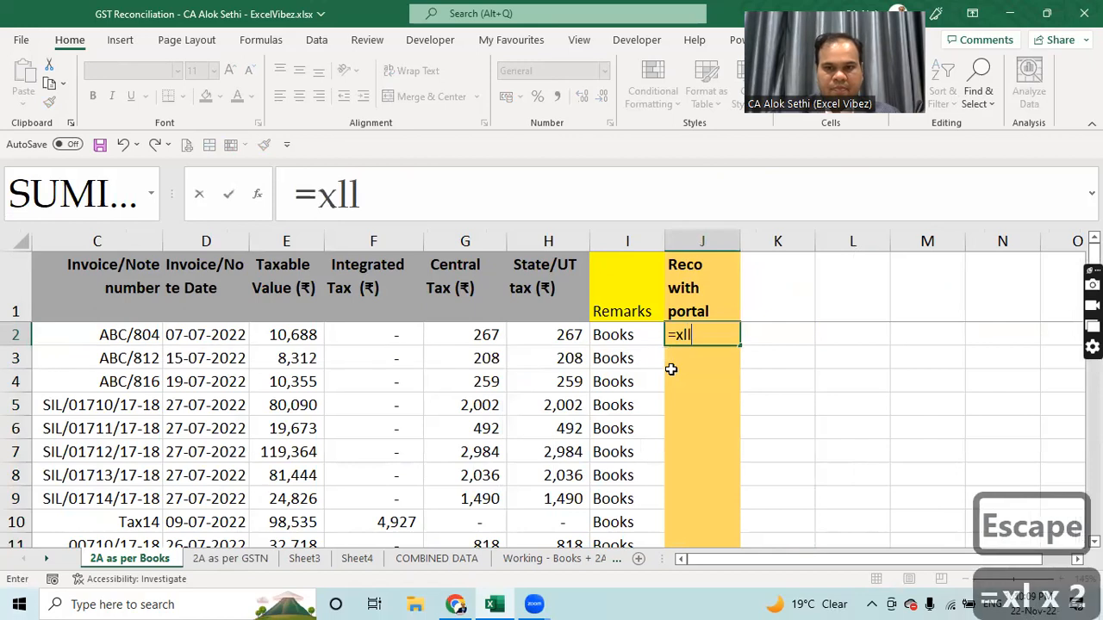
{"action": "key", "text": "BackSpace"}
{"action": "key", "text": "BackSpace"}
{"action": "key", "text": "BackSpace"}
{"action": "type", "text": "ook"}
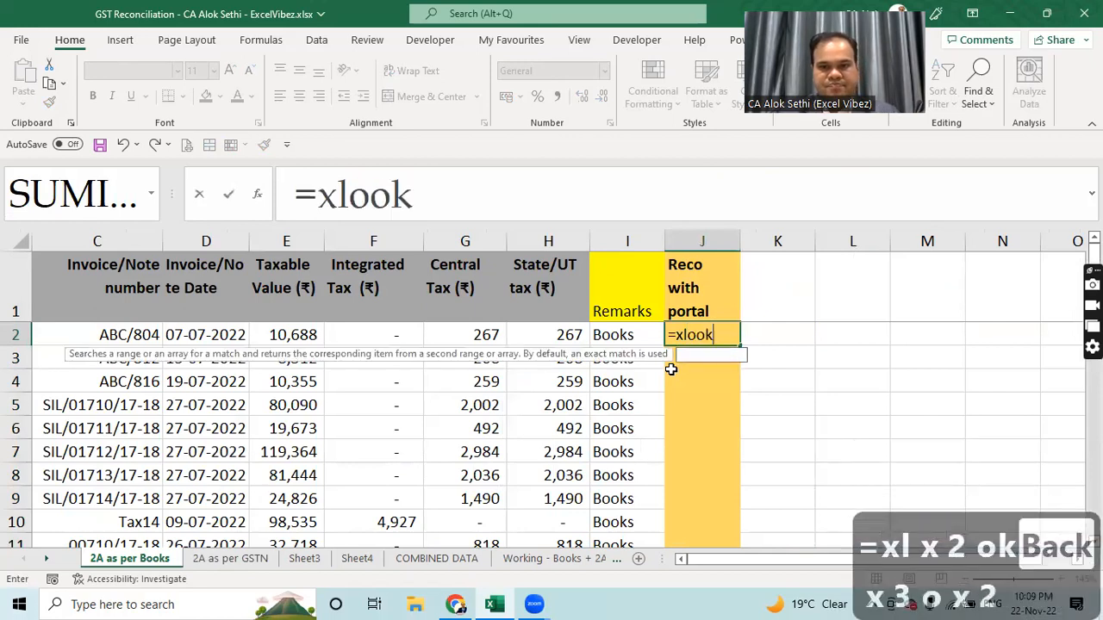
{"action": "type", "text": "up("}
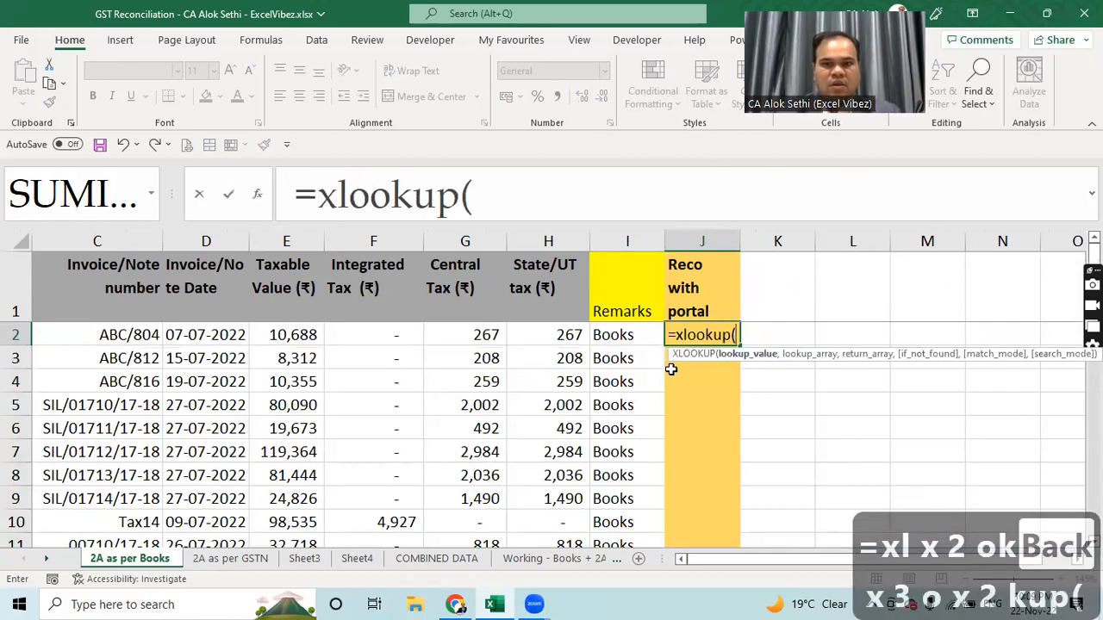
{"action": "left_click", "coordinate": [145, 336]}
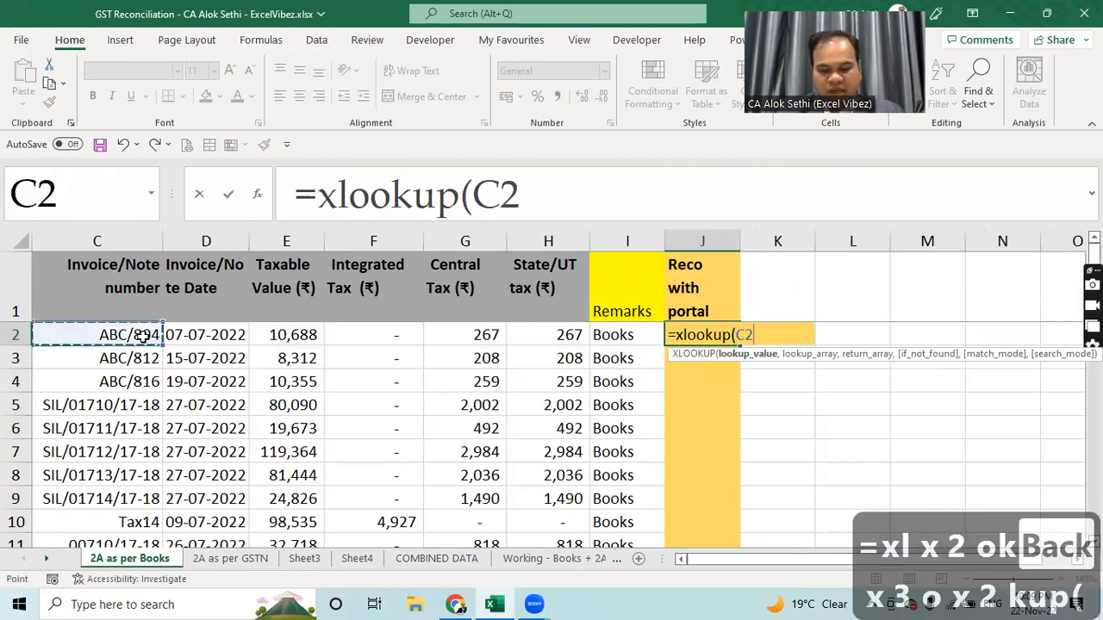
{"action": "type", "text": ","}
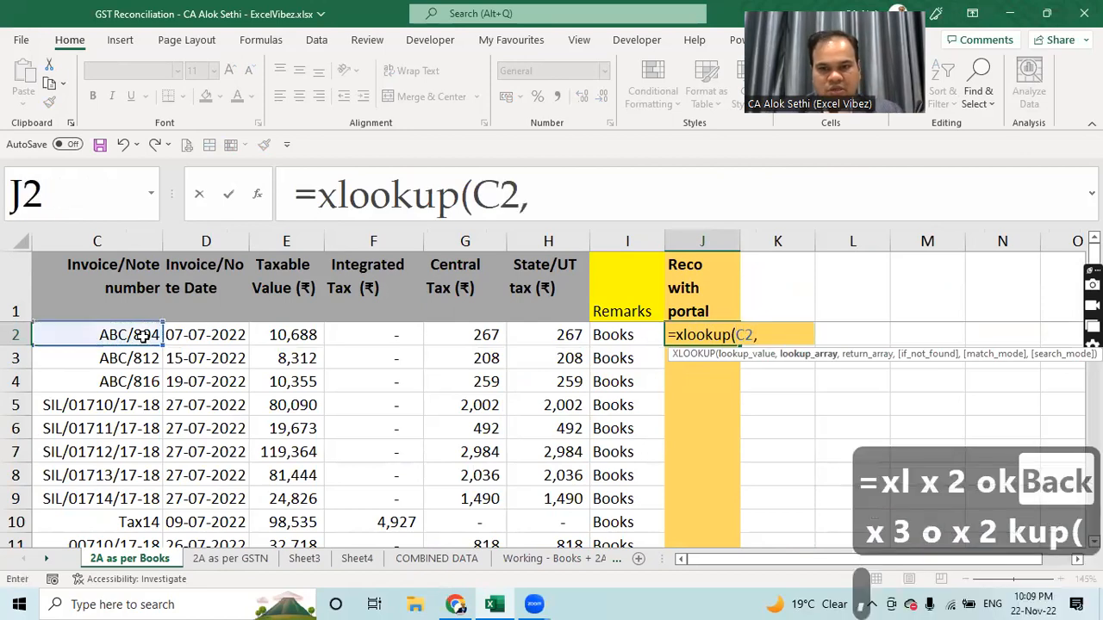
Step: Set the lookup array to the Invoice/Note number column of Table1 on the 2A as per GSTN sheet, from C2 to its last row
{"action": "left_click", "coordinate": [220, 561]}
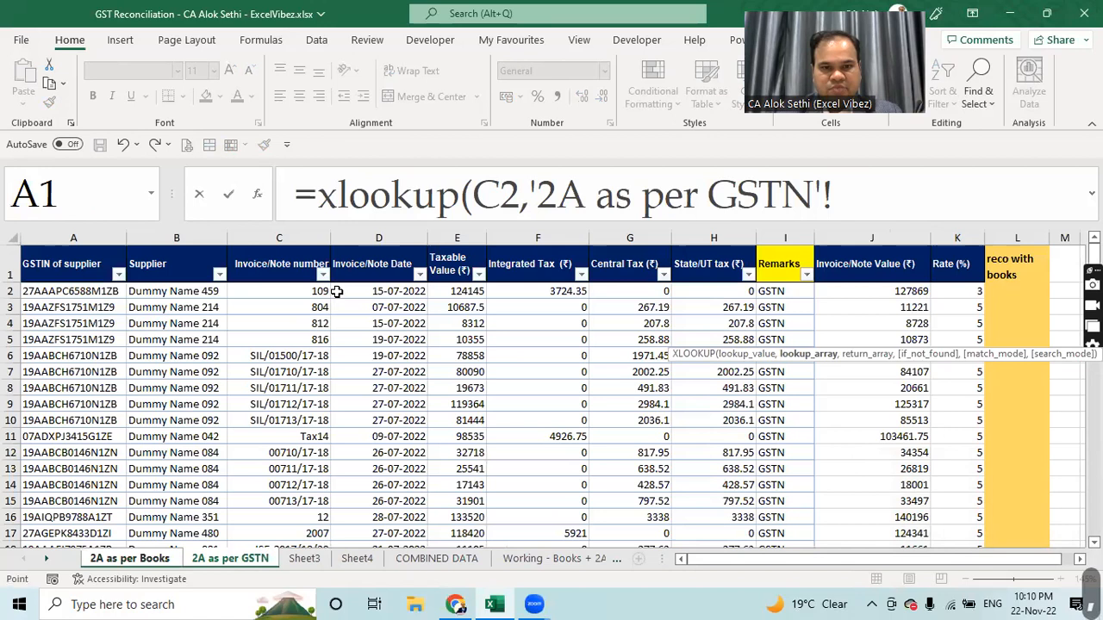
{"action": "left_click", "coordinate": [294, 290]}
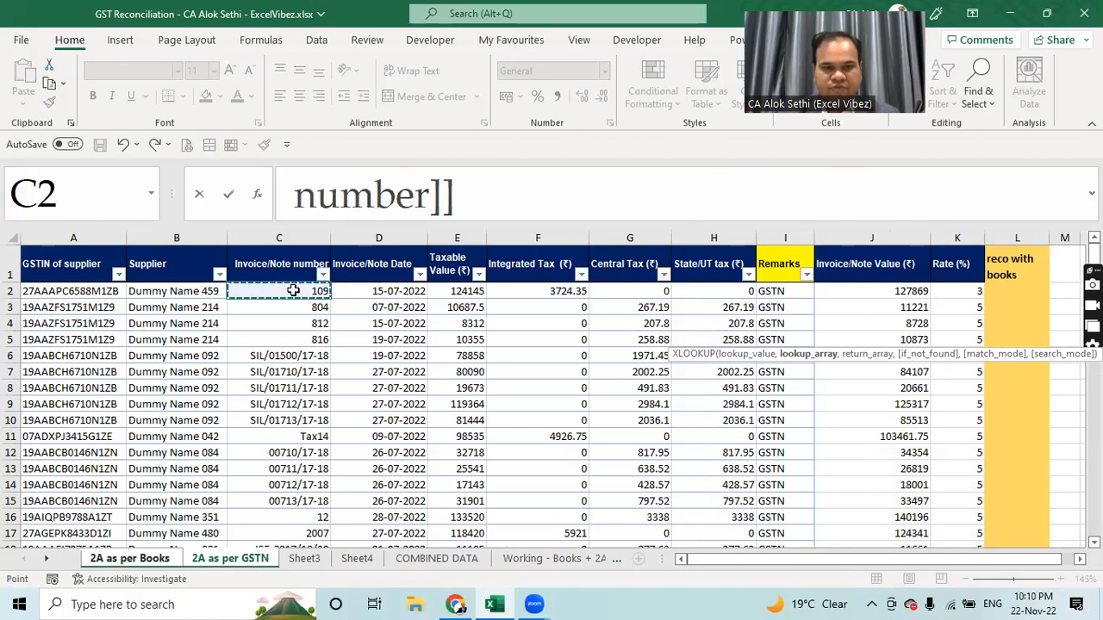
{"action": "key", "text": "ctrl+shift+Down"}
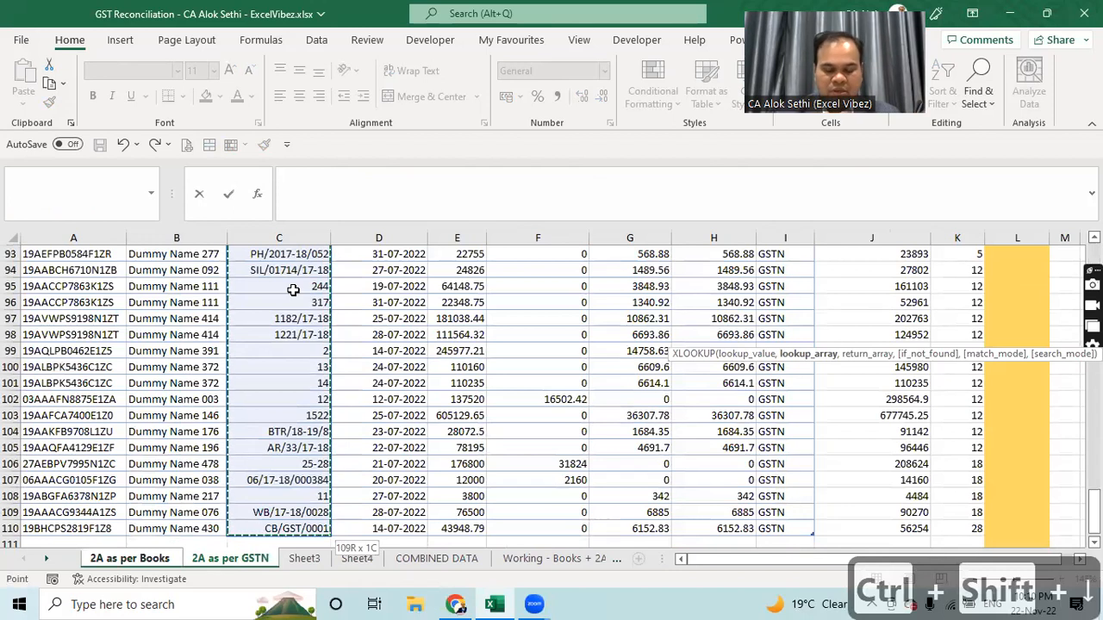
{"action": "type", "text": ","}
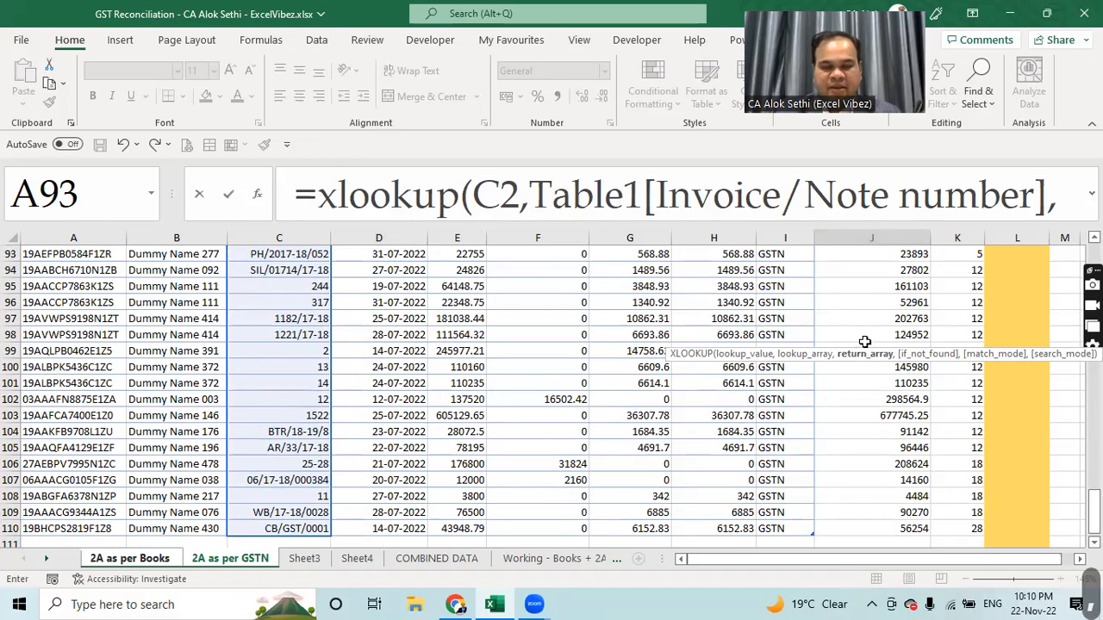
Step: Set the XLOOKUP return array to the Taxable Value (₹) column of Table1 on the 2A as per GSTN sheet
{"action": "scroll", "coordinate": [1092, 509], "scroll_direction": "up", "scroll_amount": 20}
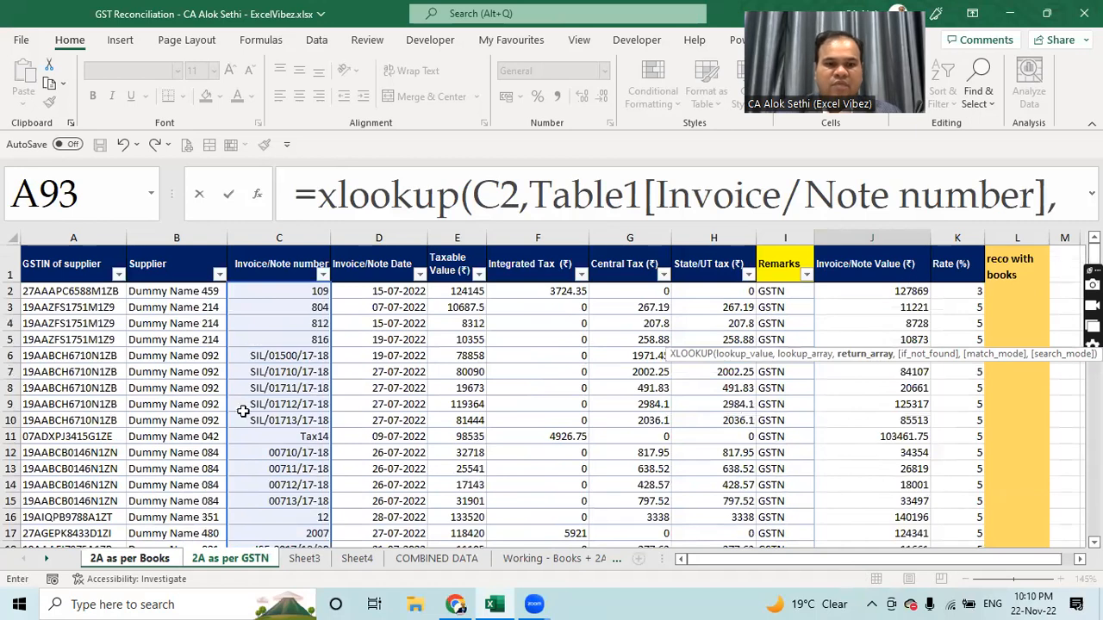
{"action": "left_click", "coordinate": [160, 560]}
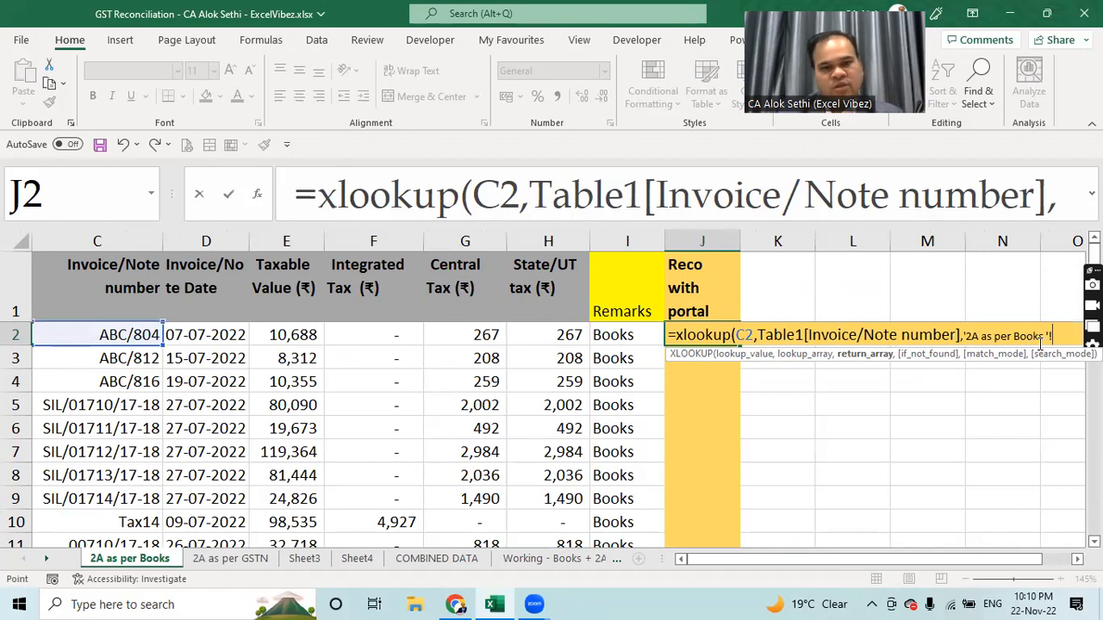
{"action": "left_click", "coordinate": [236, 566]}
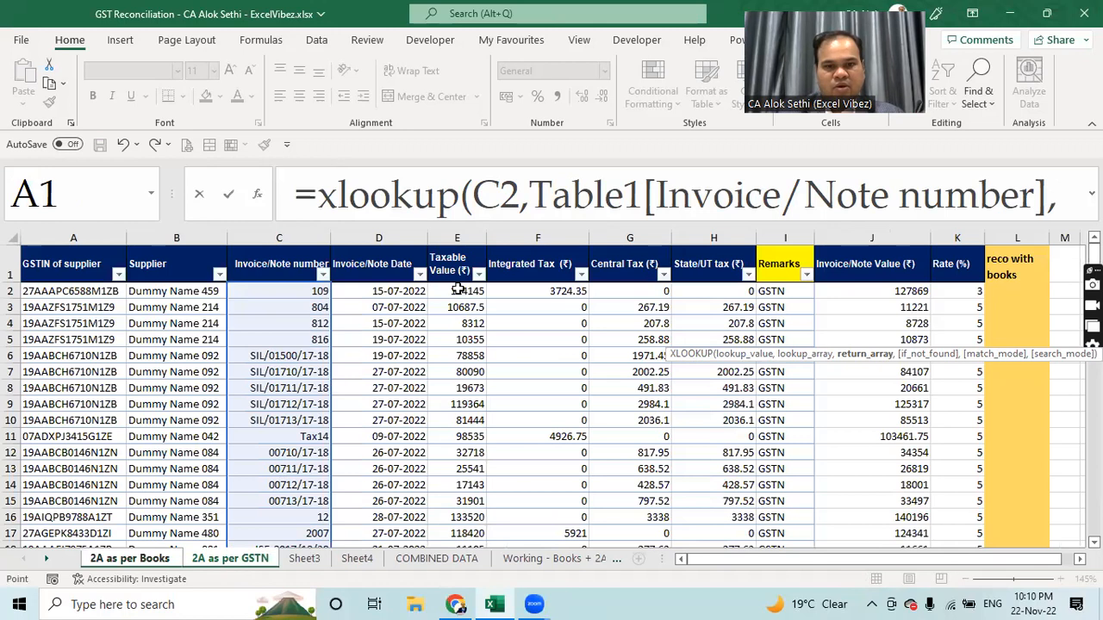
{"action": "left_click", "coordinate": [457, 291]}
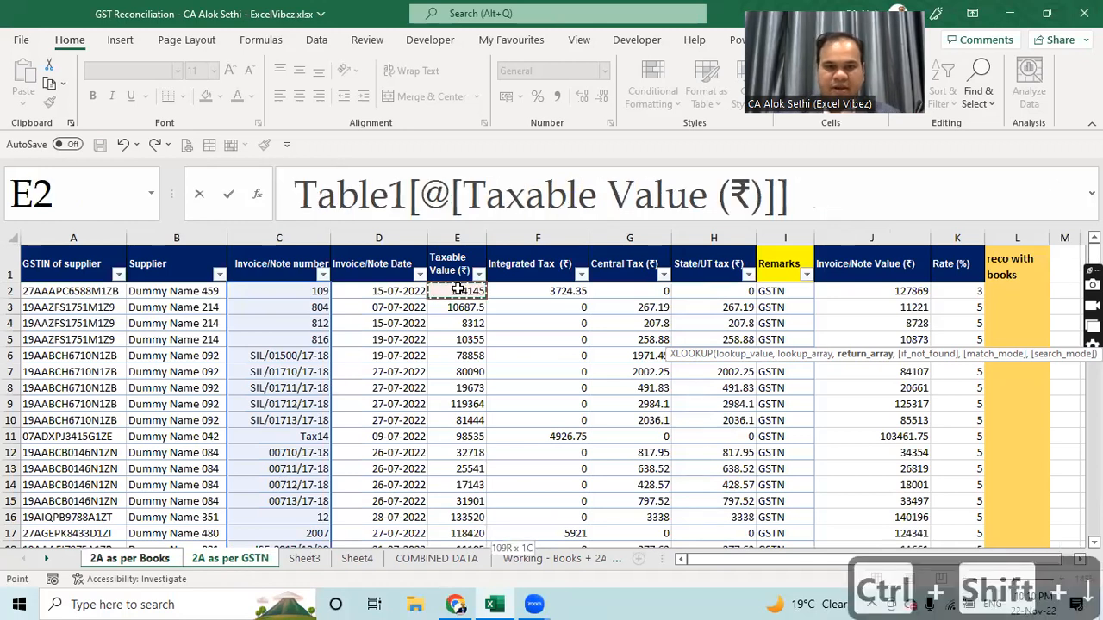
{"action": "key", "text": "ctrl+shift+Down"}
{"action": "type", "text": ","}
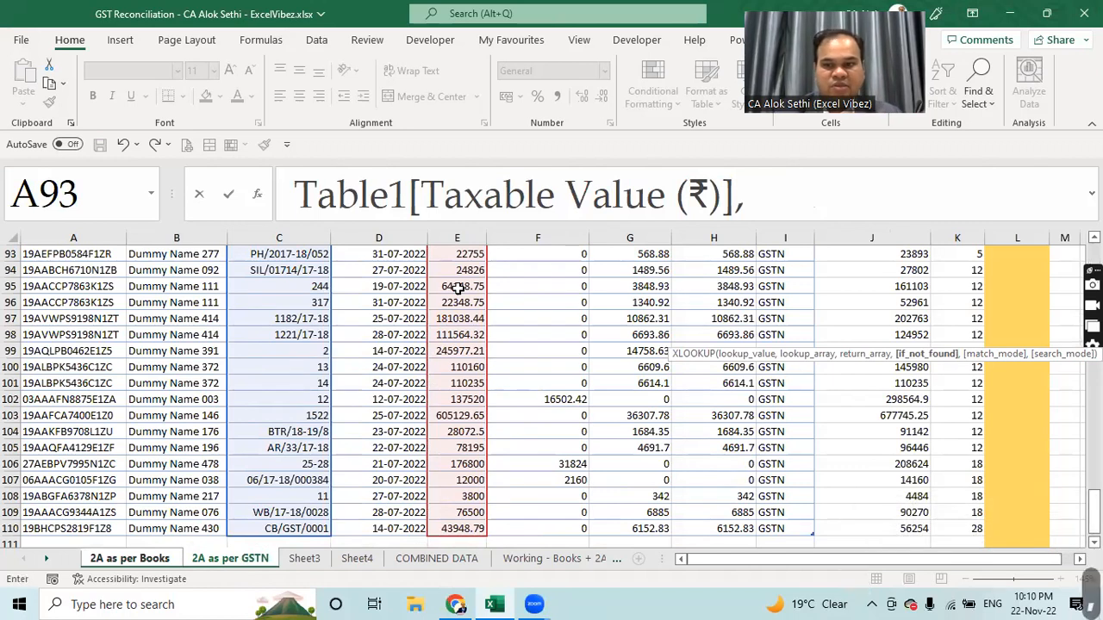
Step: Set the XLOOKUP formula's if_not_found argument to "Not found"
{"action": "type", "text": "\""}
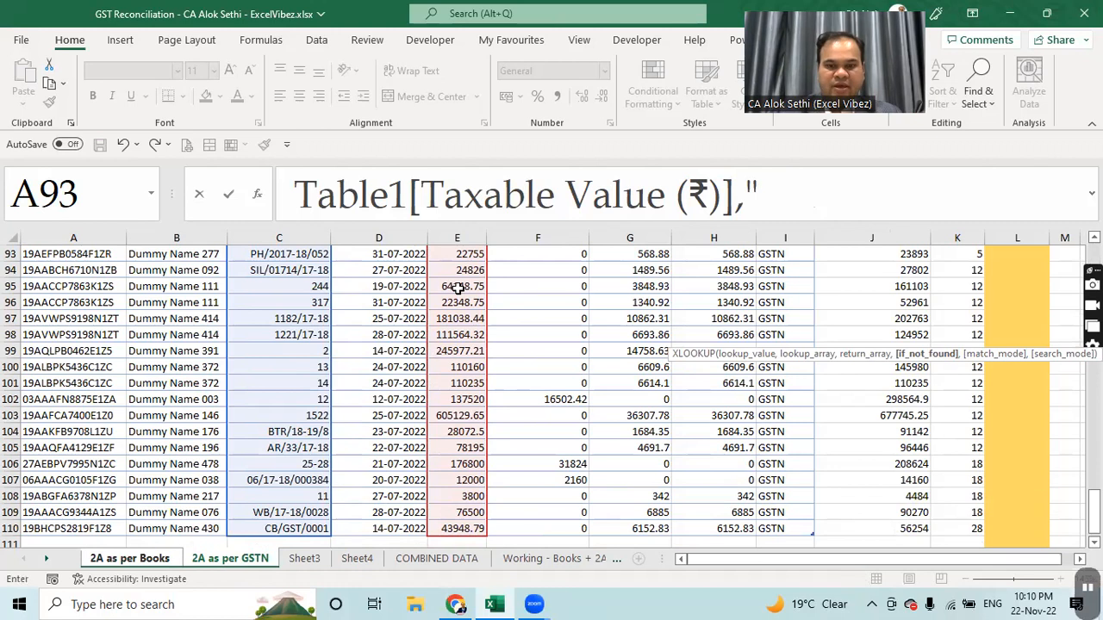
{"action": "type", "text": "Not f"}
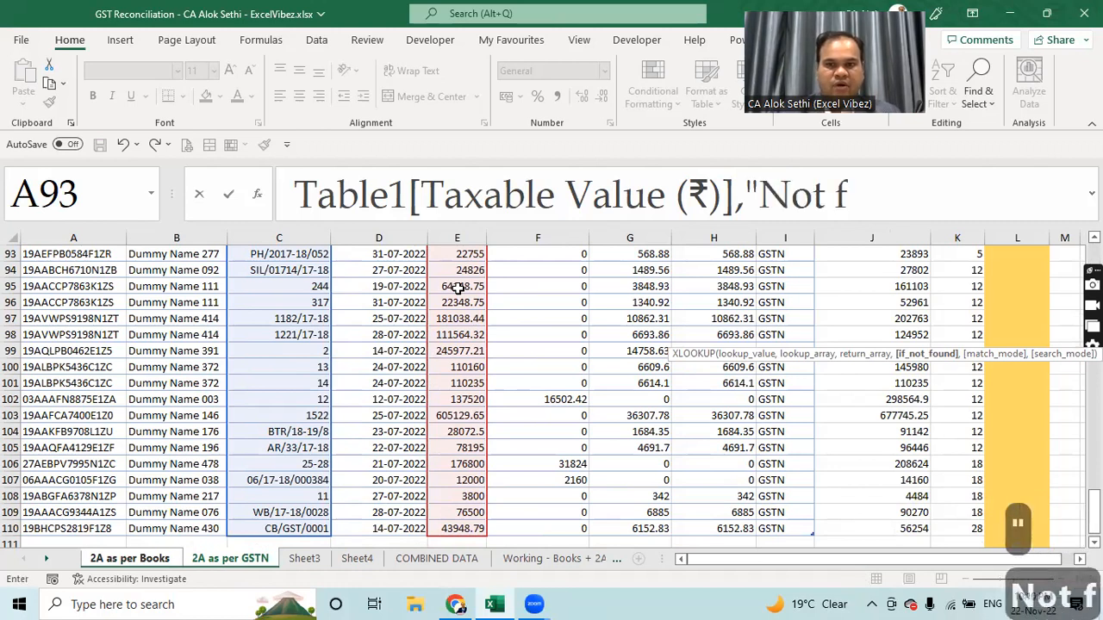
{"action": "type", "text": "ound\""}
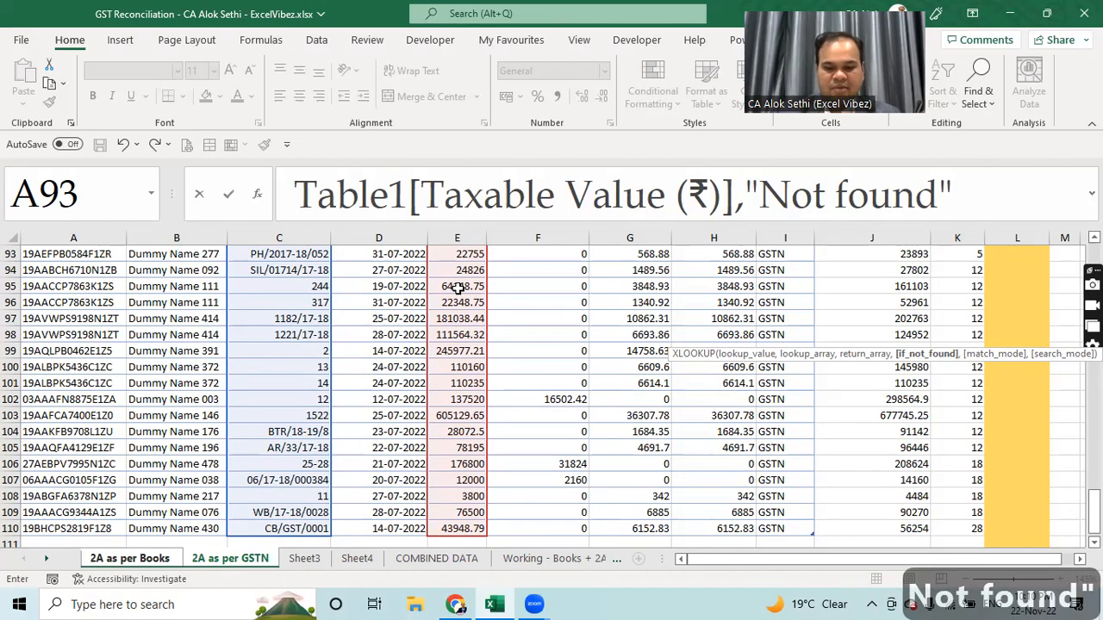
{"action": "type", "text": ","}
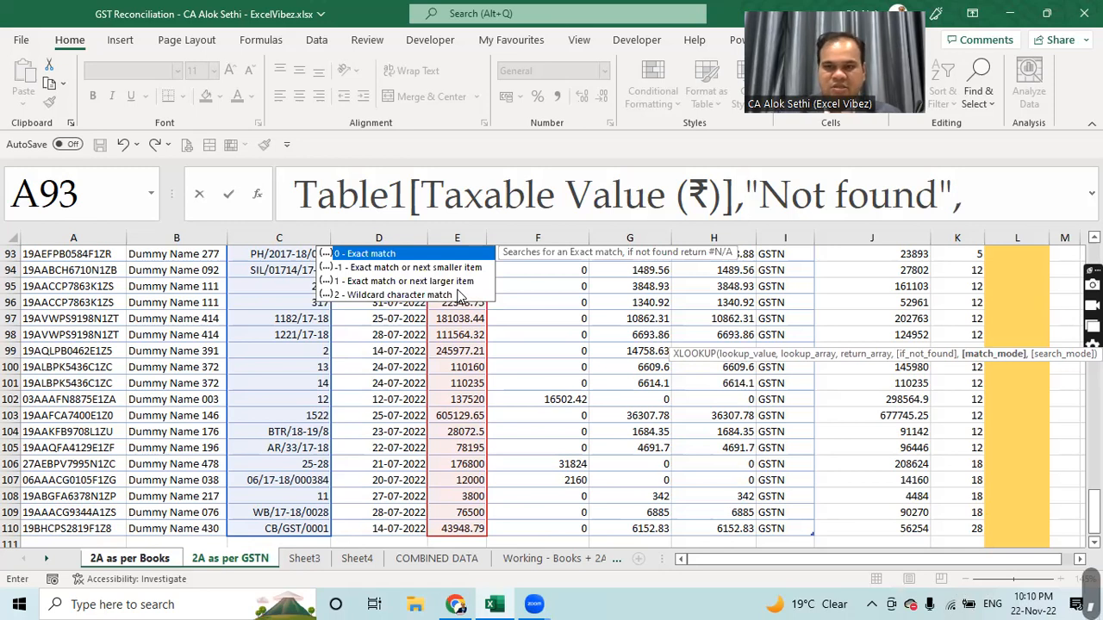
Step: Remove the stray '2A as per GSTN'!A93 reference from the match_mode argument of the XLOOKUP formula
{"action": "key", "text": "Insert"}
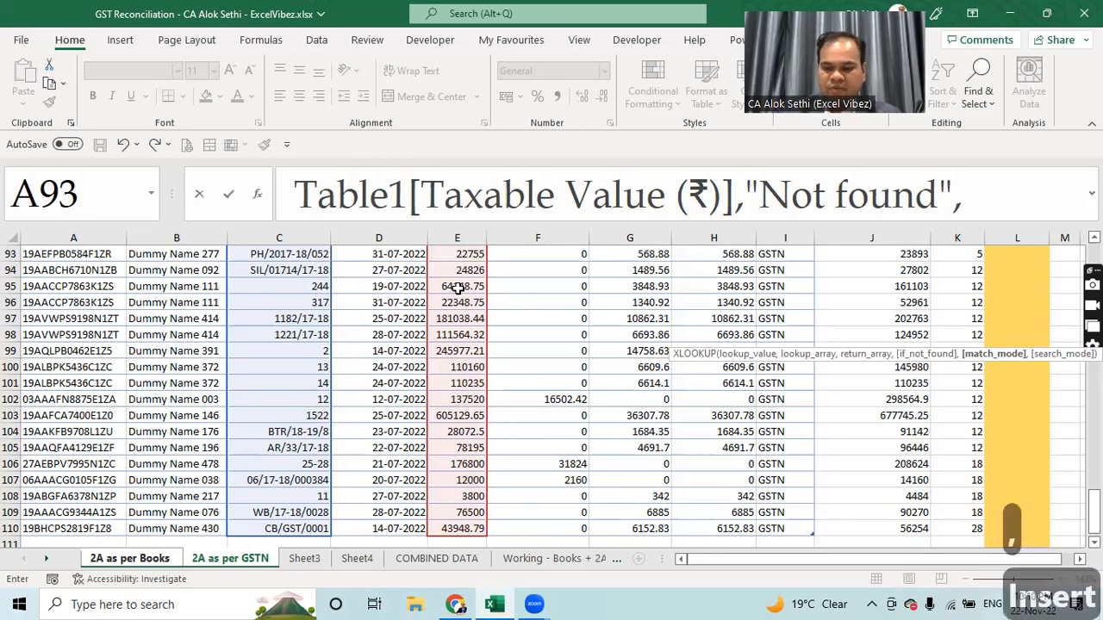
{"action": "key", "text": "Home"}
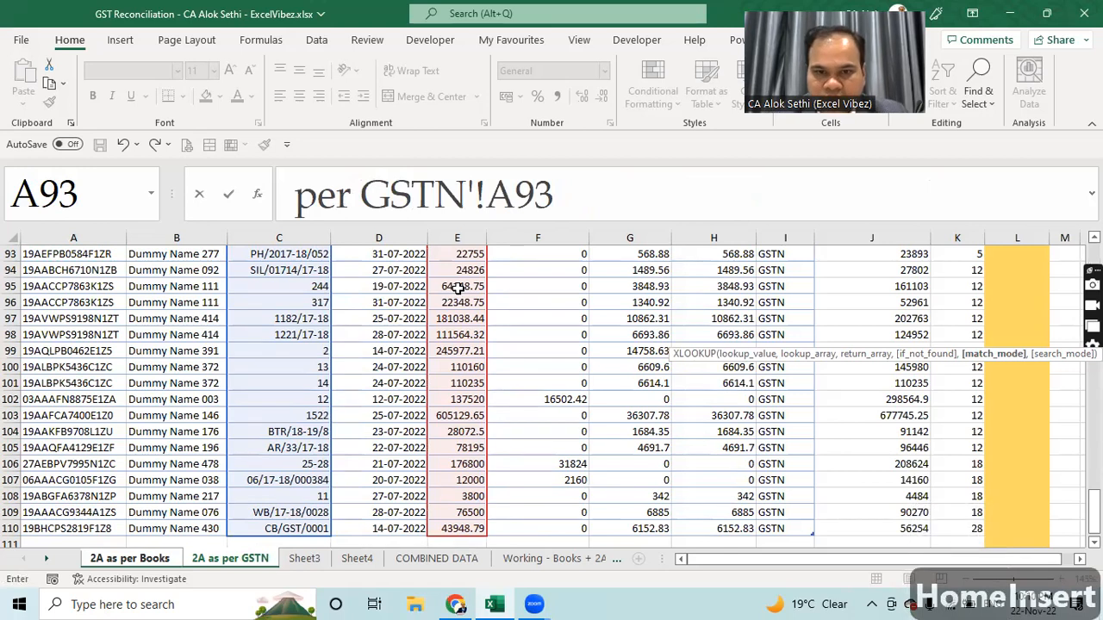
{"action": "key", "text": "BackSpace"}
{"action": "key", "text": "BackSpace"}
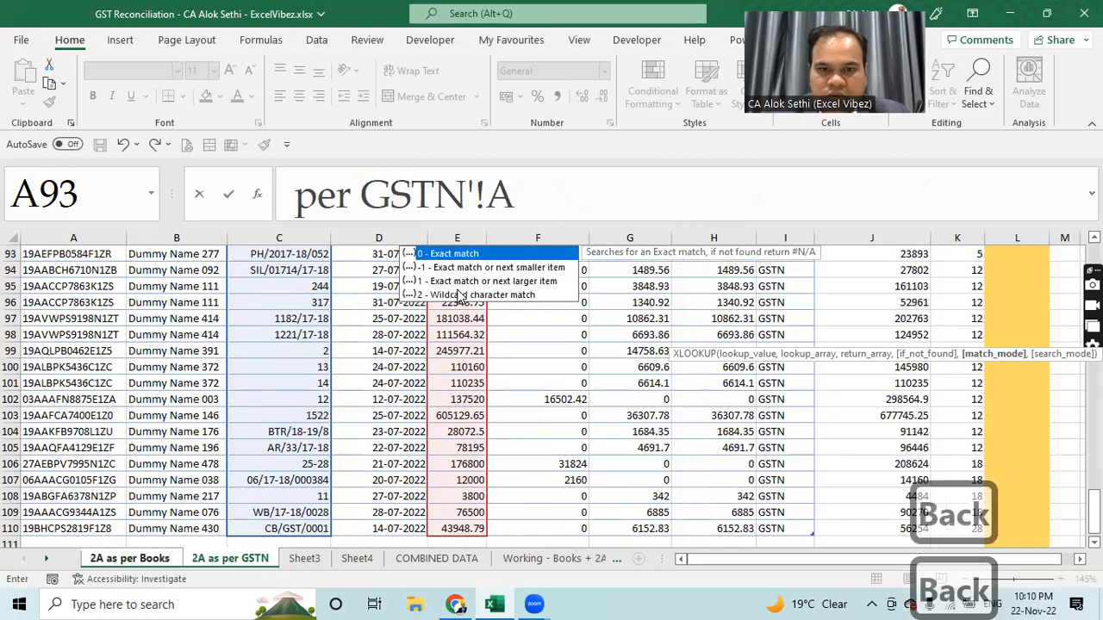
{"action": "key", "text": "BackSpace"}
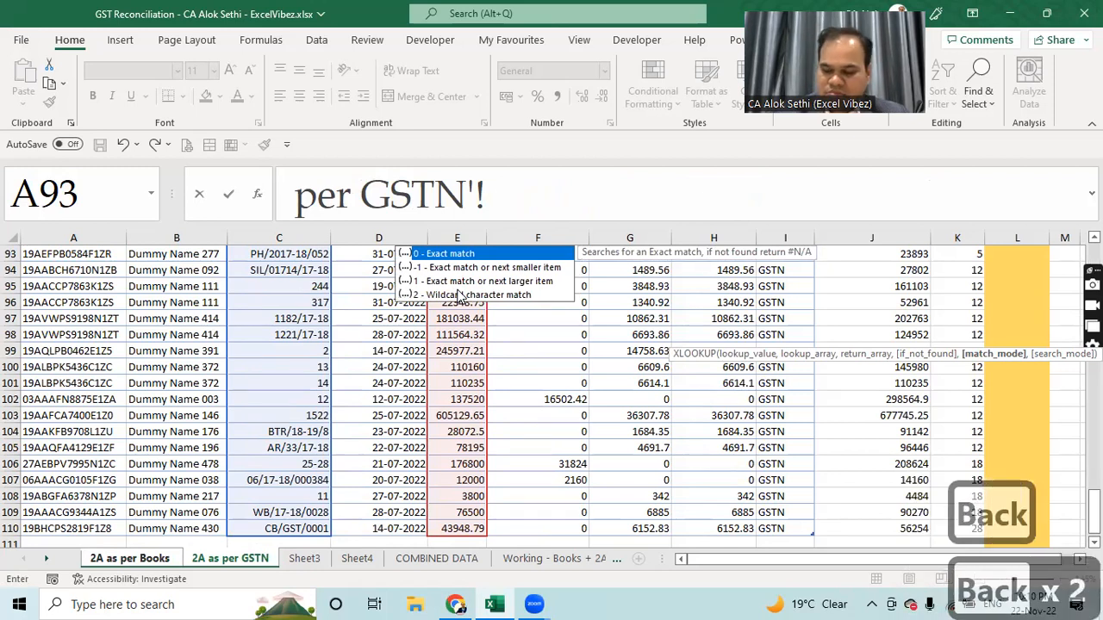
{"action": "key", "text": "BackSpace"}
{"action": "key", "text": "BackSpace"}
{"action": "key", "text": "BackSpace"}
{"action": "key", "text": "BackSpace"}
{"action": "key", "text": "BackSpace"}
{"action": "key", "text": "BackSpace"}
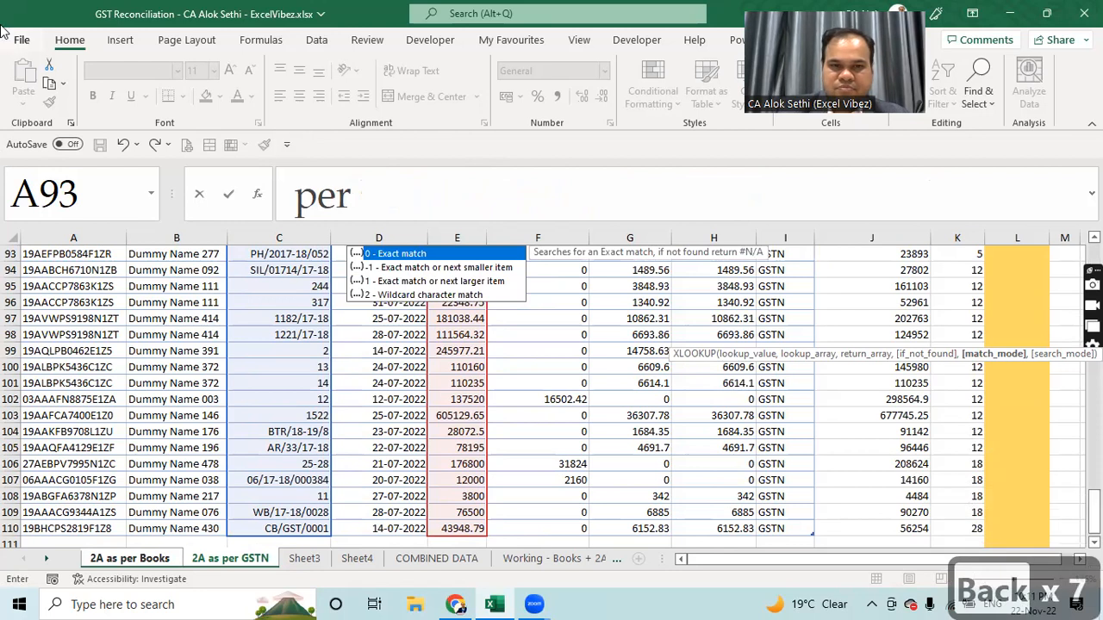
{"action": "left_click", "coordinate": [428, 195]}
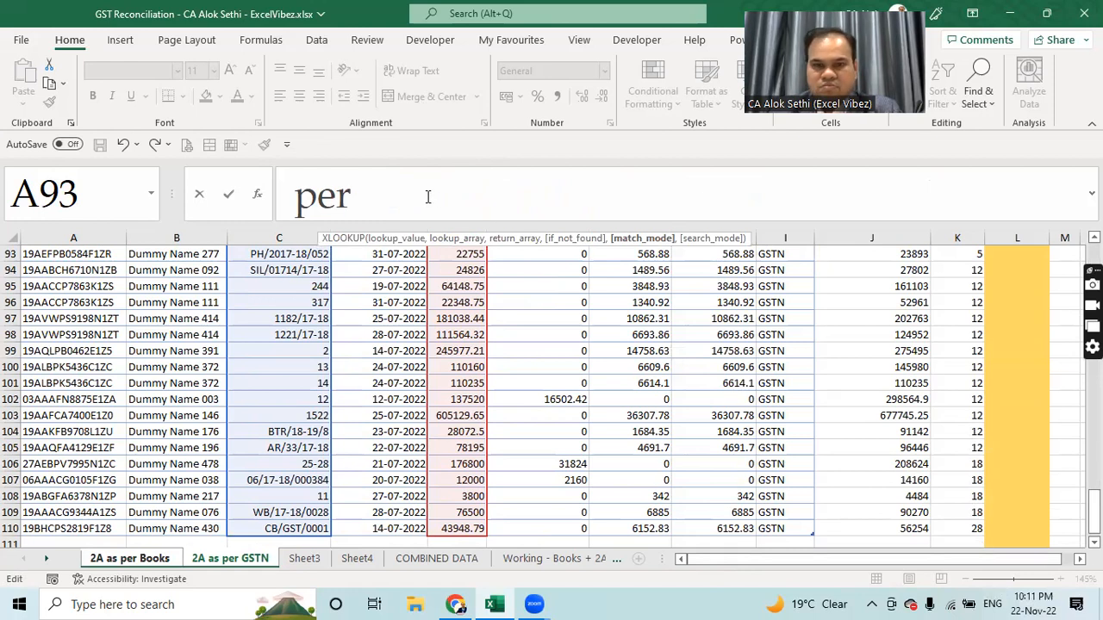
{"action": "key", "text": "Right"}
{"action": "key", "text": "Right"}
{"action": "key", "text": "Right"}
{"action": "key", "text": "Right"}
{"action": "key", "text": "Right"}
{"action": "key", "text": "Right"}
{"action": "key", "text": "Right"}
{"action": "key", "text": "Right"}
{"action": "key", "text": "Right"}
{"action": "key", "text": "Right"}
{"action": "key", "text": "Right"}
{"action": "key", "text": "Right"}
{"action": "key", "text": "Right"}
{"action": "key", "text": "Right"}
{"action": "key", "text": "Right"}
{"action": "key", "text": "Right"}
{"action": "key", "text": "Right"}
{"action": "key", "text": "Right"}
{"action": "key", "text": "Right"}
{"action": "key", "text": "Right"}
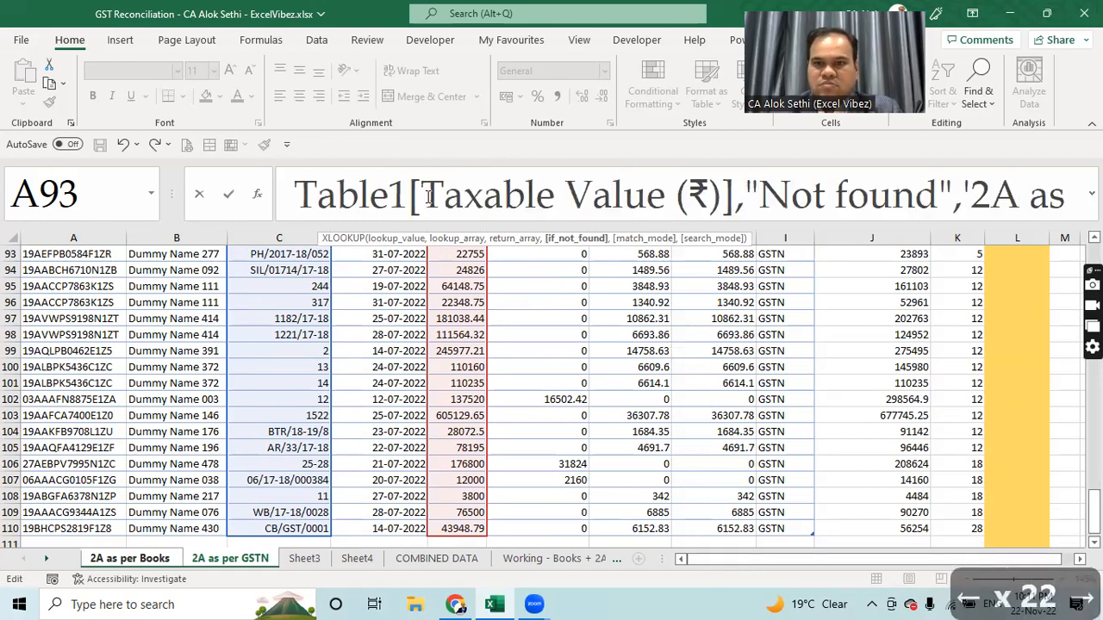
{"action": "key", "text": "Right"}
{"action": "key", "text": "Right"}
{"action": "key", "text": "Right"}
{"action": "key", "text": "Right"}
{"action": "key", "text": "Right"}
{"action": "key", "text": "Right"}
{"action": "key", "text": "Right"}
{"action": "key", "text": "Right"}
{"action": "key", "text": "Right"}
{"action": "key", "text": "Right"}
{"action": "key", "text": "Right"}
{"action": "key", "text": "Right"}
{"action": "key", "text": "Right"}
{"action": "key", "text": "Right"}
{"action": "key", "text": "Right"}
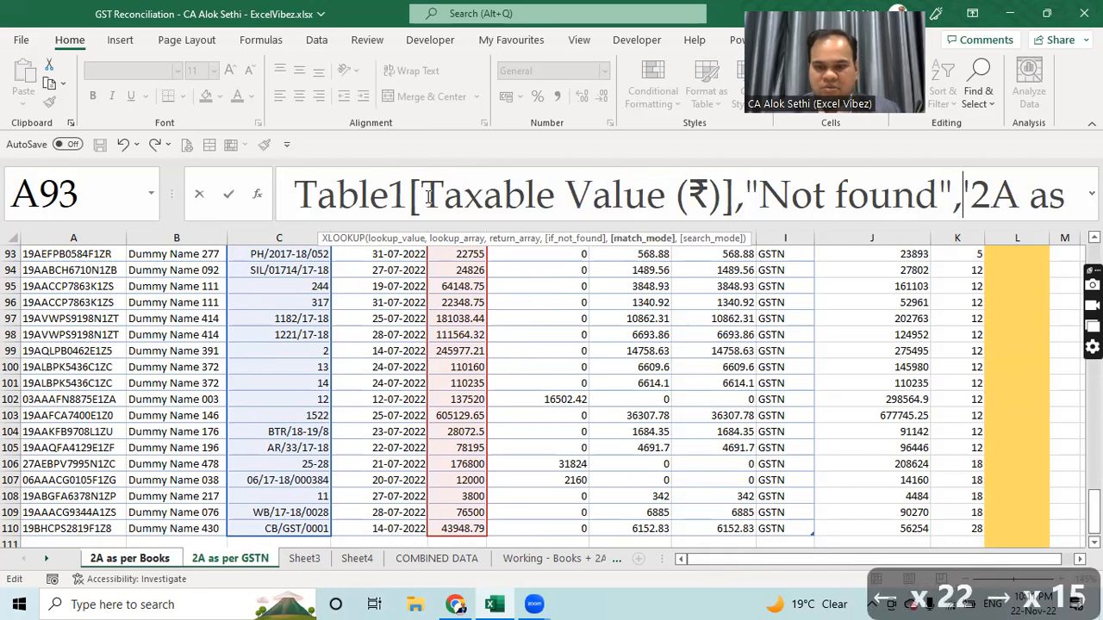
{"action": "key", "text": "shift+Right"}
{"action": "key", "text": "shift+Right"}
{"action": "key", "text": "shift+Right"}
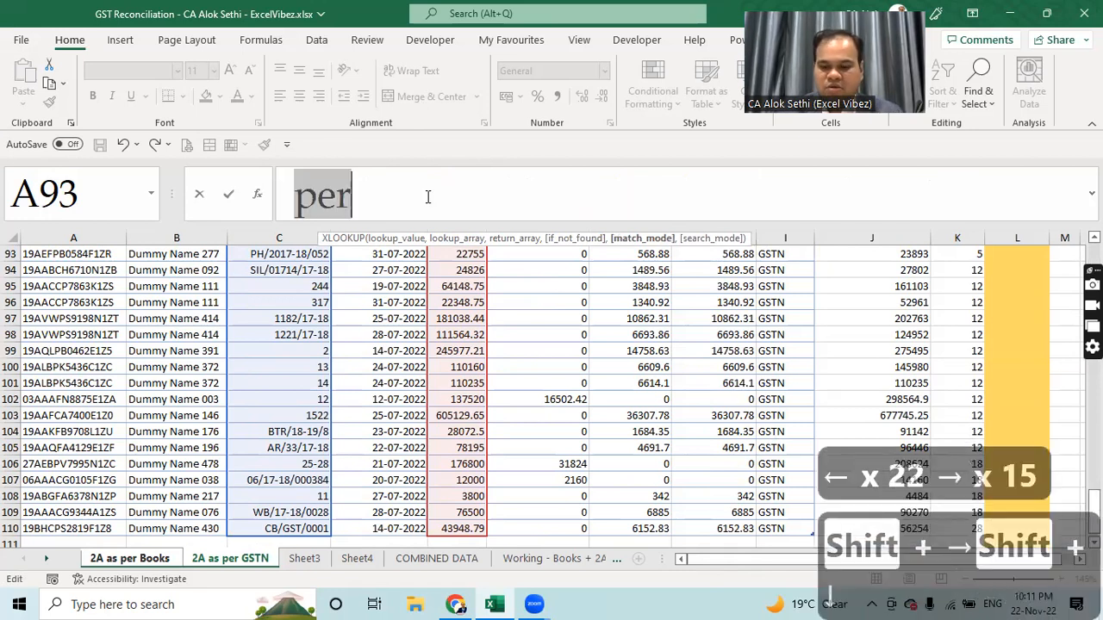
{"action": "key", "text": "shift+Down"}
{"action": "key", "text": "BackSpace"}
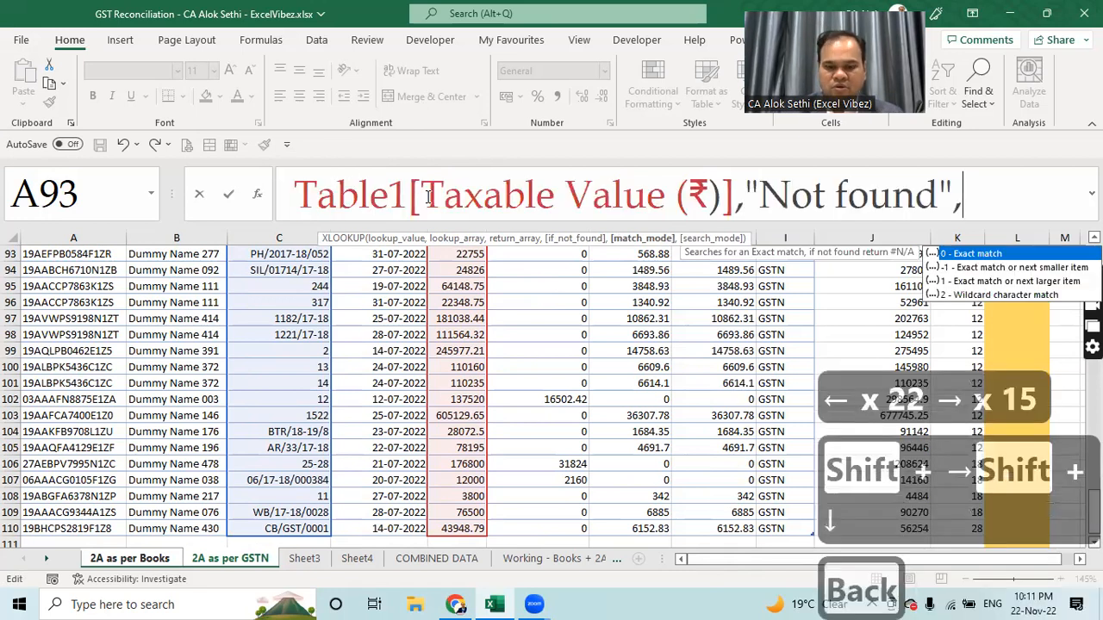
Step: Close the XLOOKUP formula right after the "Not found" argument, without a match mode, and enter it in J2
{"action": "type", "text": ")"}
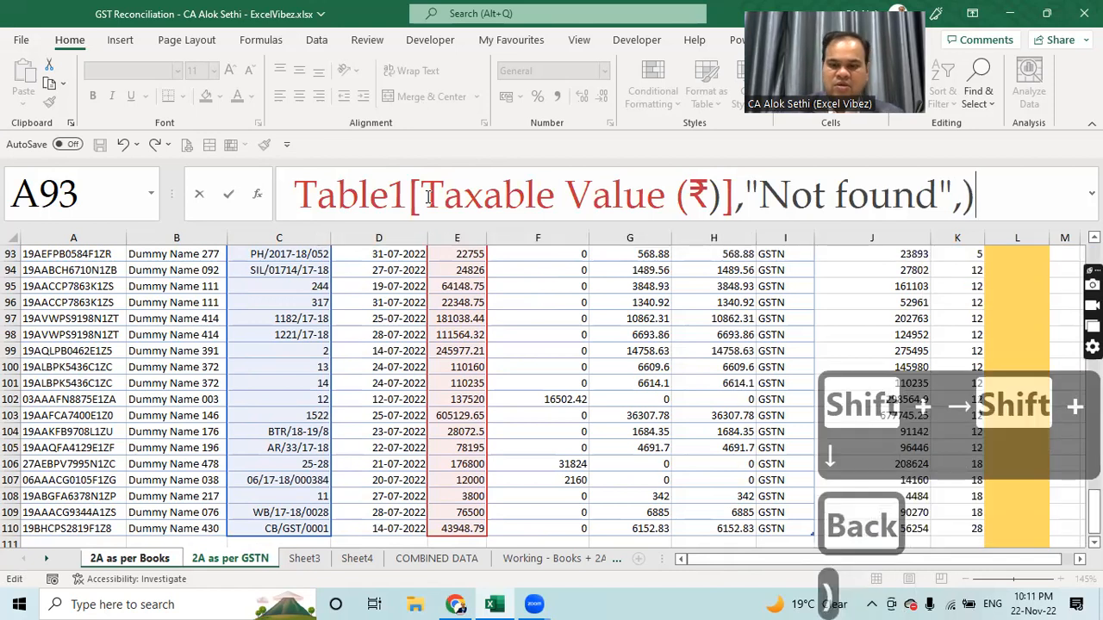
{"action": "key", "text": "BackSpace"}
{"action": "key", "text": "BackSpace"}
{"action": "type", "text": ")"}
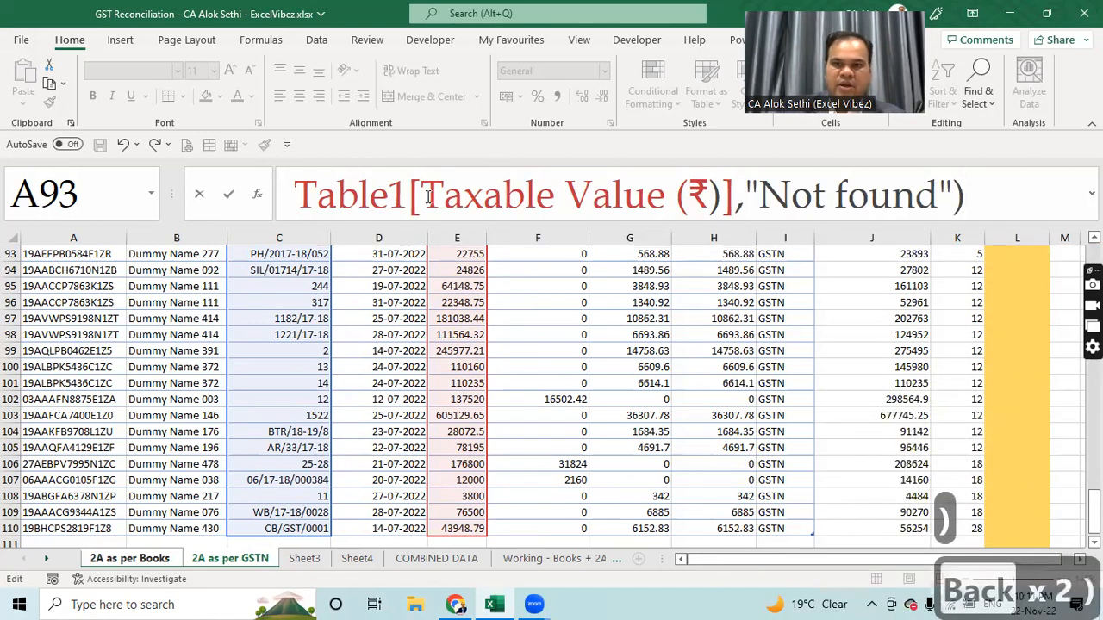
{"action": "key", "text": "Return"}
Step: Widen the Reco with portal column J slightly on the 2A as per Books sheet
{"action": "key", "text": "Up"}
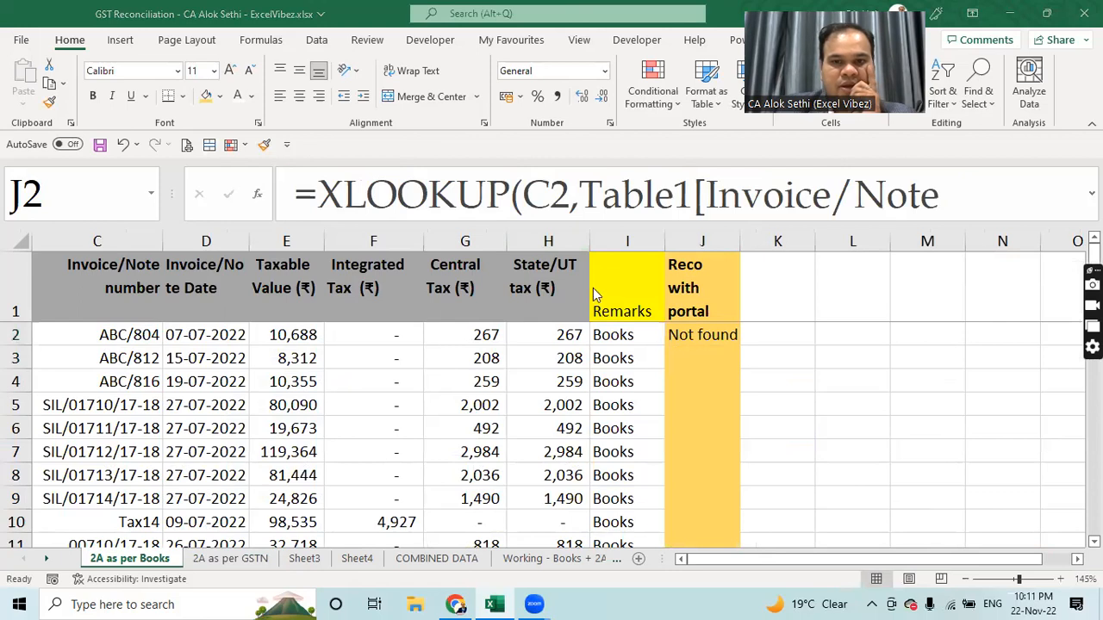
{"action": "left_click", "coordinate": [732, 336]}
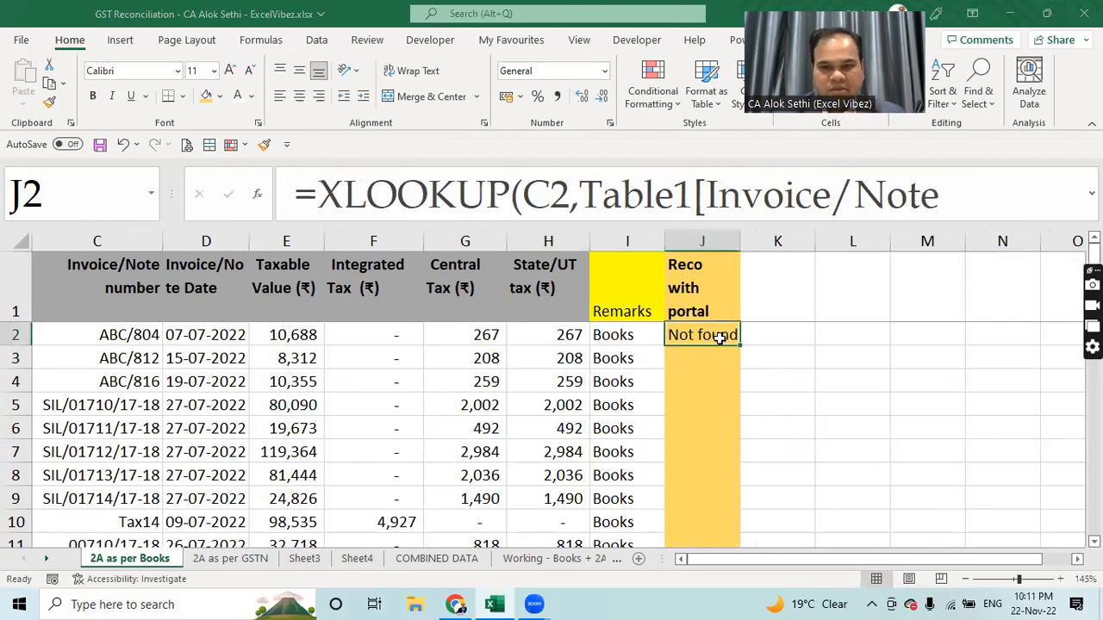
{"action": "left_click_drag", "start_coordinate": [743, 228], "coordinate": [769, 230]}
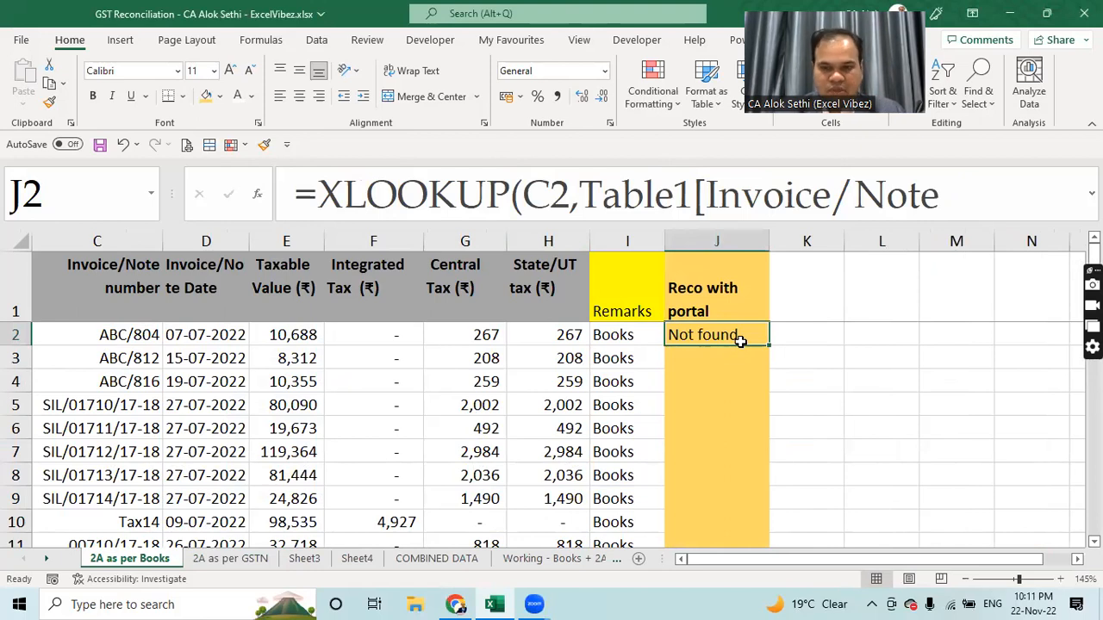
Step: Review the arguments of the XLOOKUP formula in J2, from lookup value to the if_not_found text, without changing it
{"action": "key", "text": "F2"}
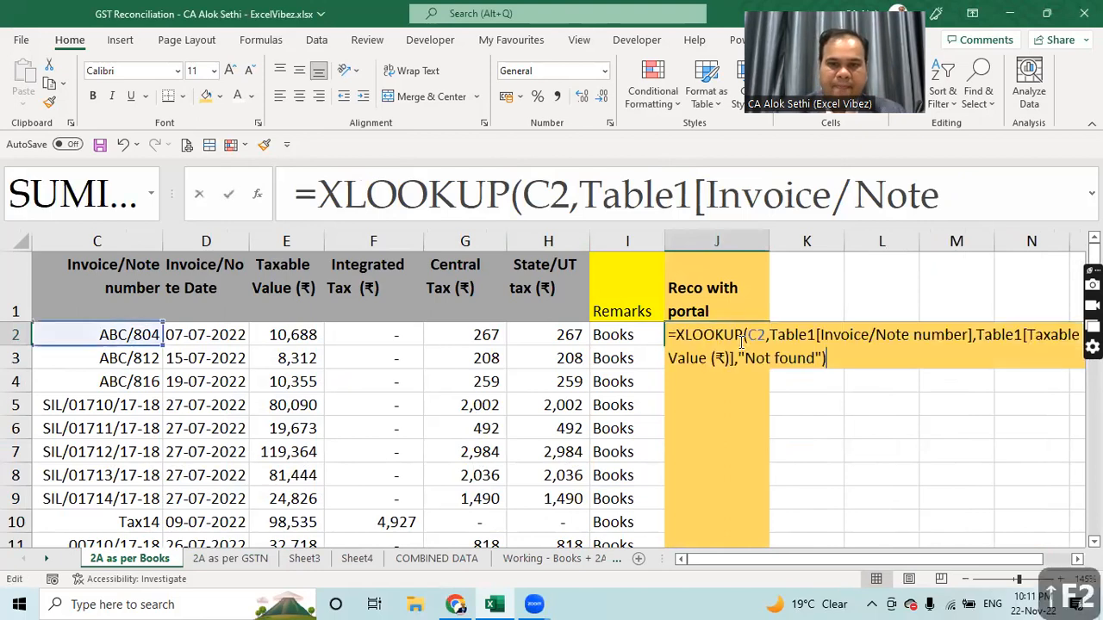
{"action": "key", "text": "Left"}
{"action": "key", "text": "Left"}
{"action": "key", "text": "Left"}
{"action": "key", "text": "Left"}
{"action": "key", "text": "Left"}
{"action": "key", "text": "Left"}
{"action": "key", "text": "Left"}
{"action": "key", "text": "Left"}
{"action": "key", "text": "Left"}
{"action": "key", "text": "Left"}
{"action": "key", "text": "Left"}
{"action": "key", "text": "Left"}
{"action": "key", "text": "Left"}
{"action": "key", "text": "Left"}
{"action": "key", "text": "Left"}
{"action": "key", "text": "Left"}
{"action": "key", "text": "Left"}
{"action": "key", "text": "Left"}
{"action": "key", "text": "Left"}
{"action": "key", "text": "Left"}
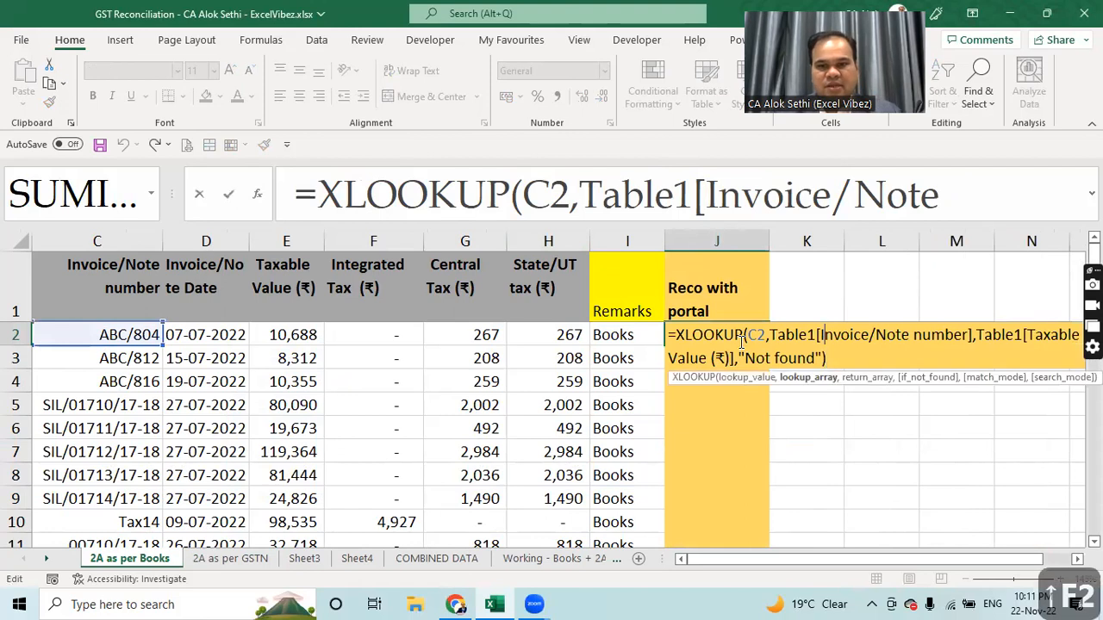
{"action": "key", "text": "Right"}
{"action": "key", "text": "Right"}
{"action": "key", "text": "Right"}
{"action": "key", "text": "Right"}
{"action": "key", "text": "Right"}
{"action": "key", "text": "Right"}
{"action": "key", "text": "Right"}
{"action": "key", "text": "Right"}
{"action": "key", "text": "Right"}
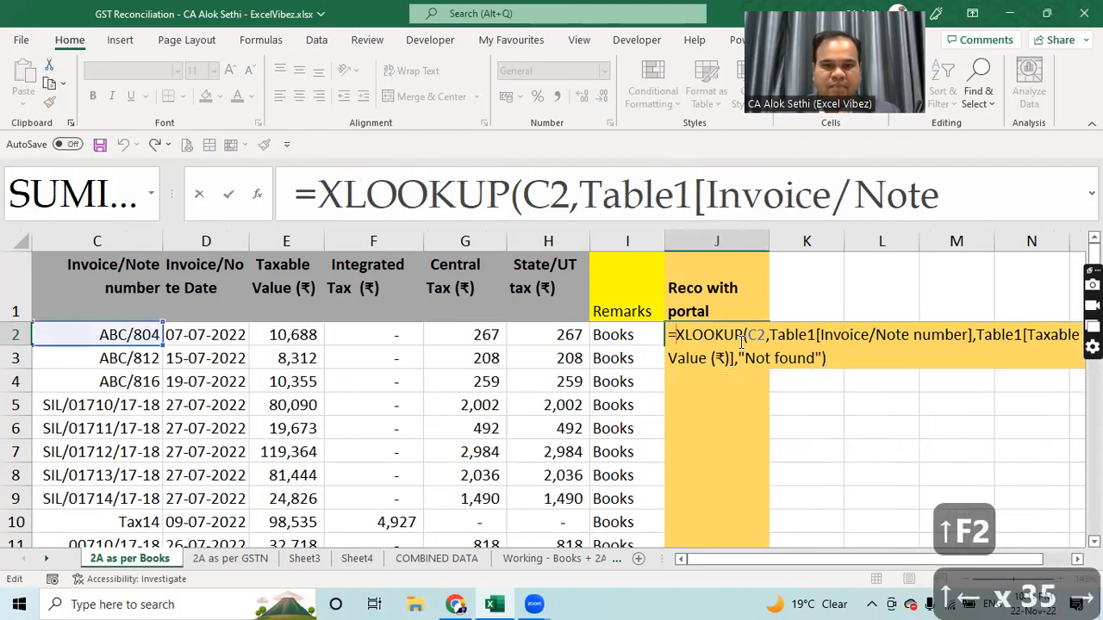
{"action": "key", "text": "Right"}
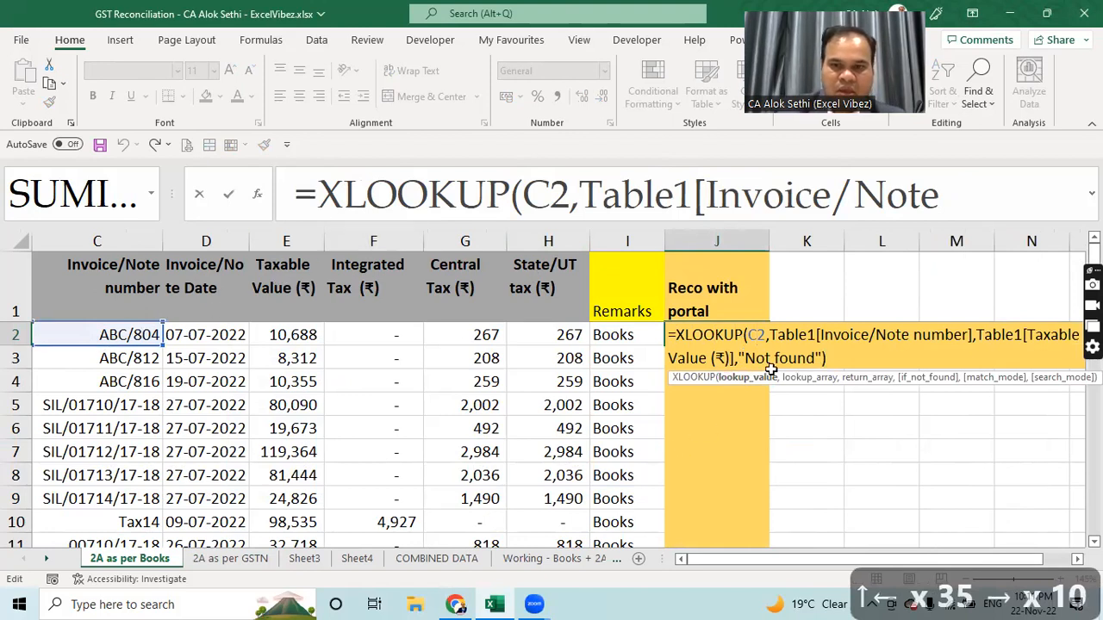
{"action": "left_click", "coordinate": [897, 342]}
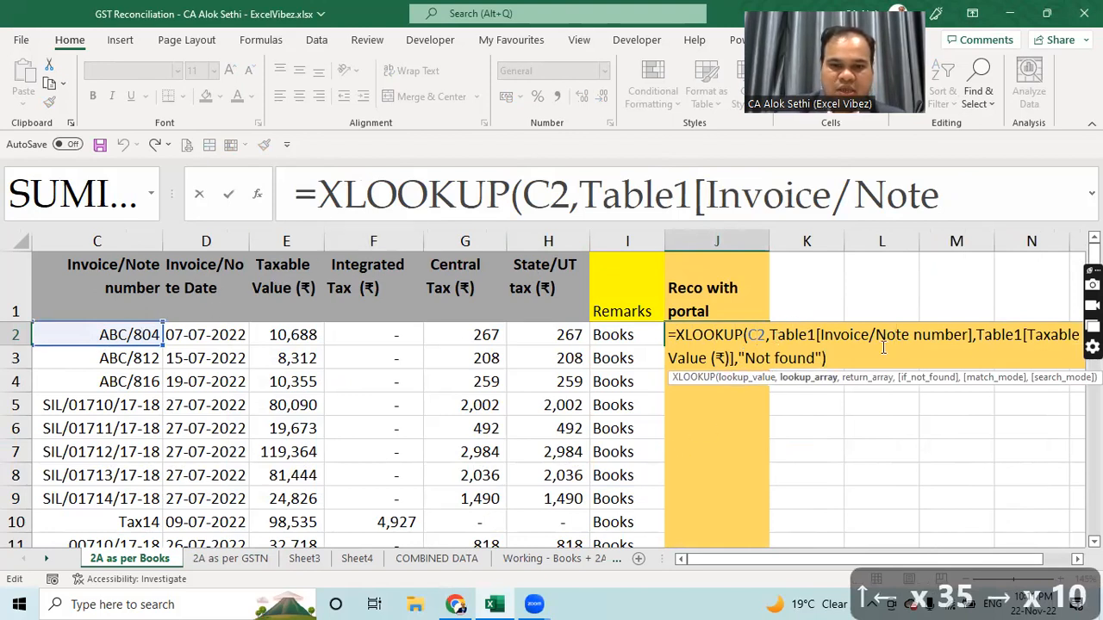
{"action": "key", "text": "Escape"}
Step: Compare the XLOOKUP arguments in J2 with the Invoice/Note number and Taxable Value (₹) columns on the 2A as per GSTN sheet
{"action": "left_click", "coordinate": [230, 558]}
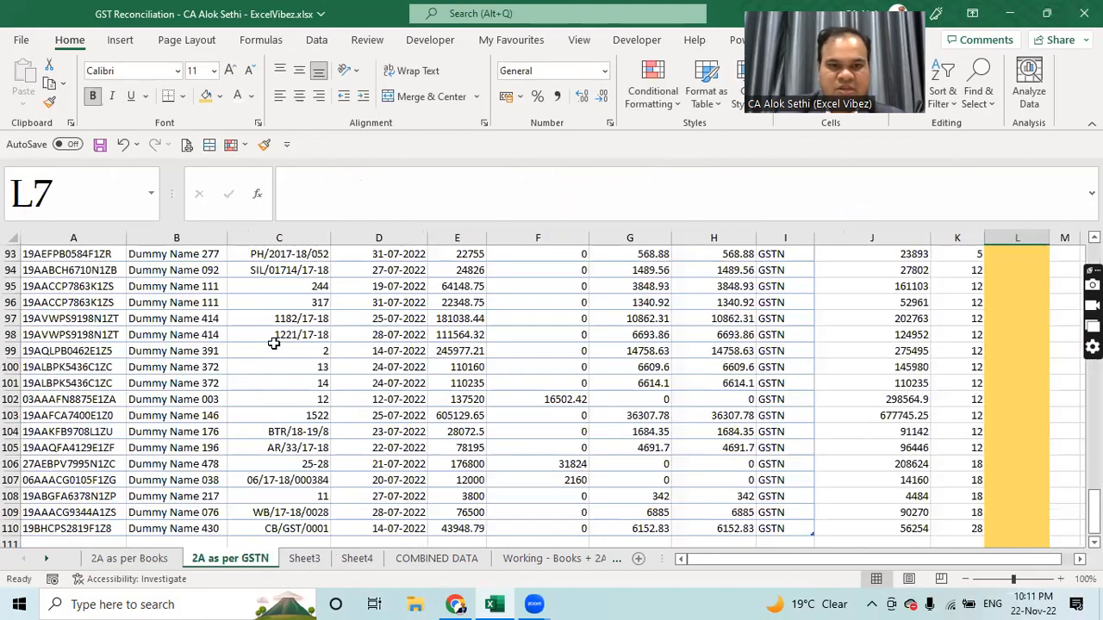
{"action": "left_click_drag", "start_coordinate": [1094, 507], "coordinate": [1094, 252]}
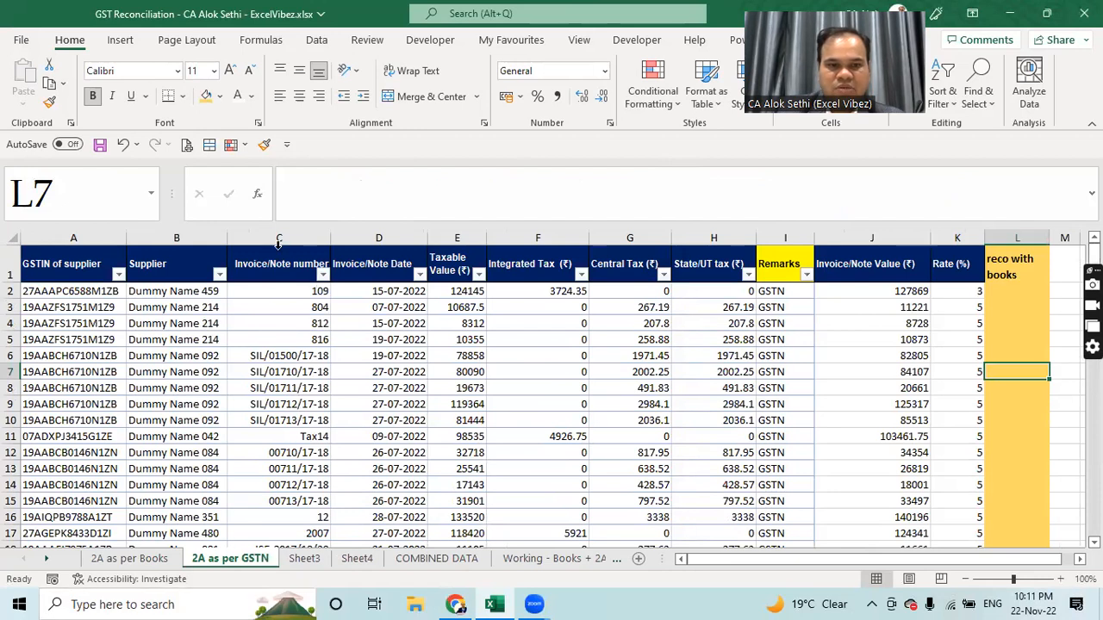
{"action": "left_click", "coordinate": [130, 558]}
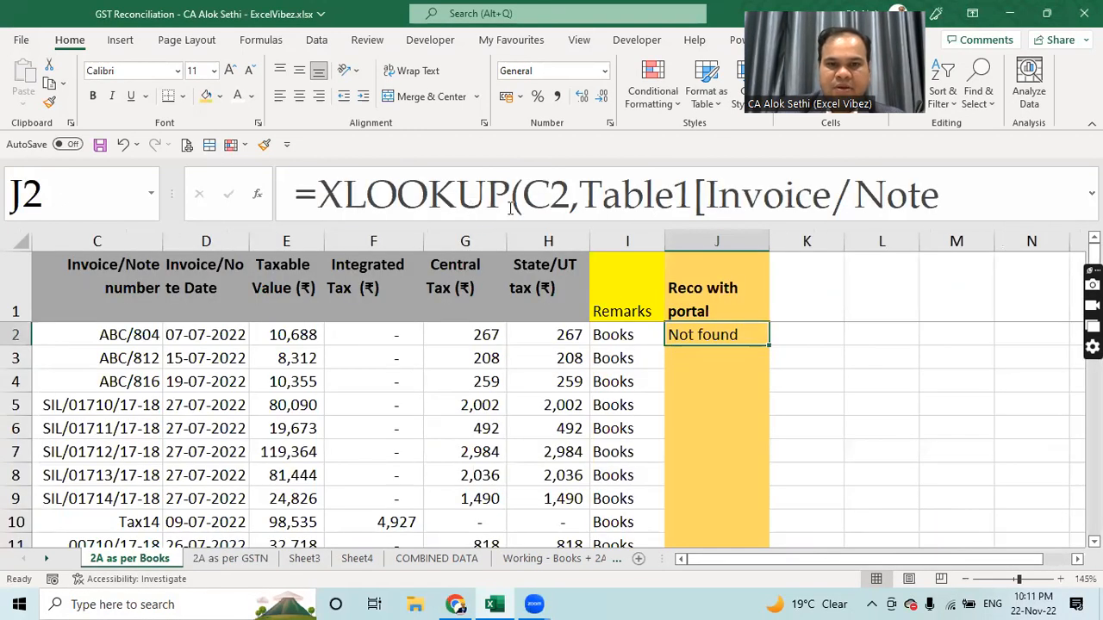
{"action": "double_click", "coordinate": [676, 336]}
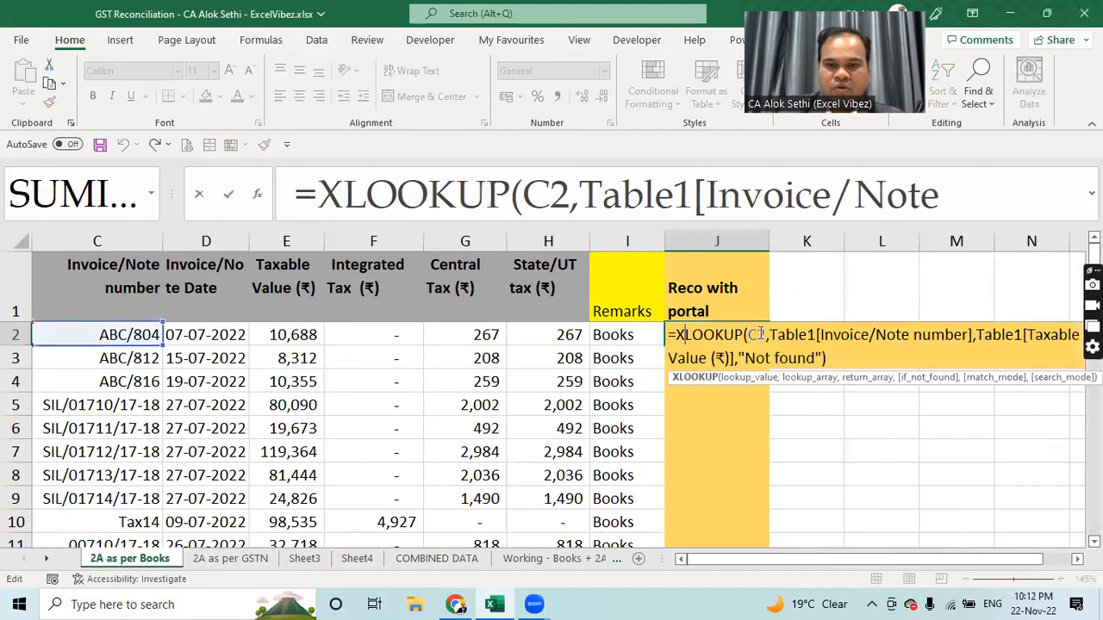
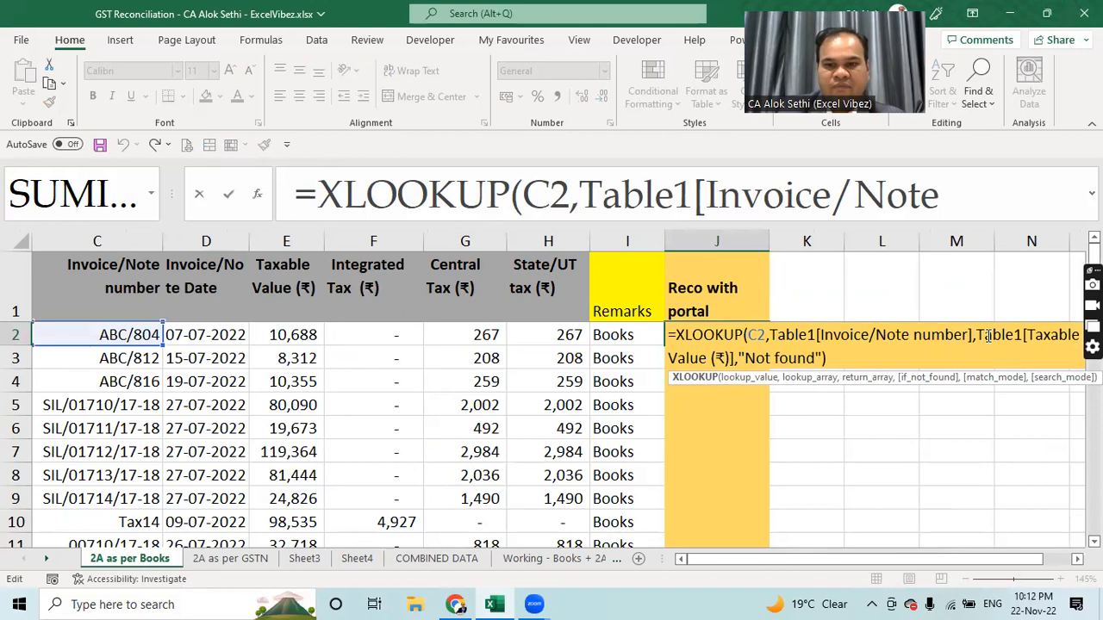
{"action": "left_click", "coordinate": [230, 558]}
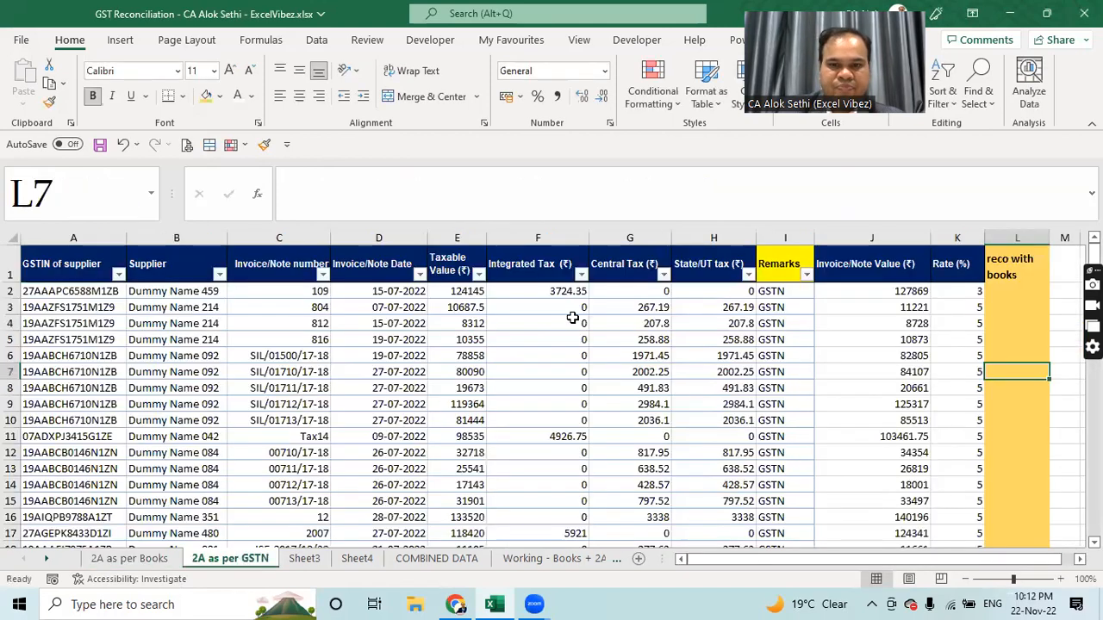
{"action": "left_click_drag", "start_coordinate": [465, 290], "coordinate": [489, 500]}
{"action": "left_click", "coordinate": [493, 497]}
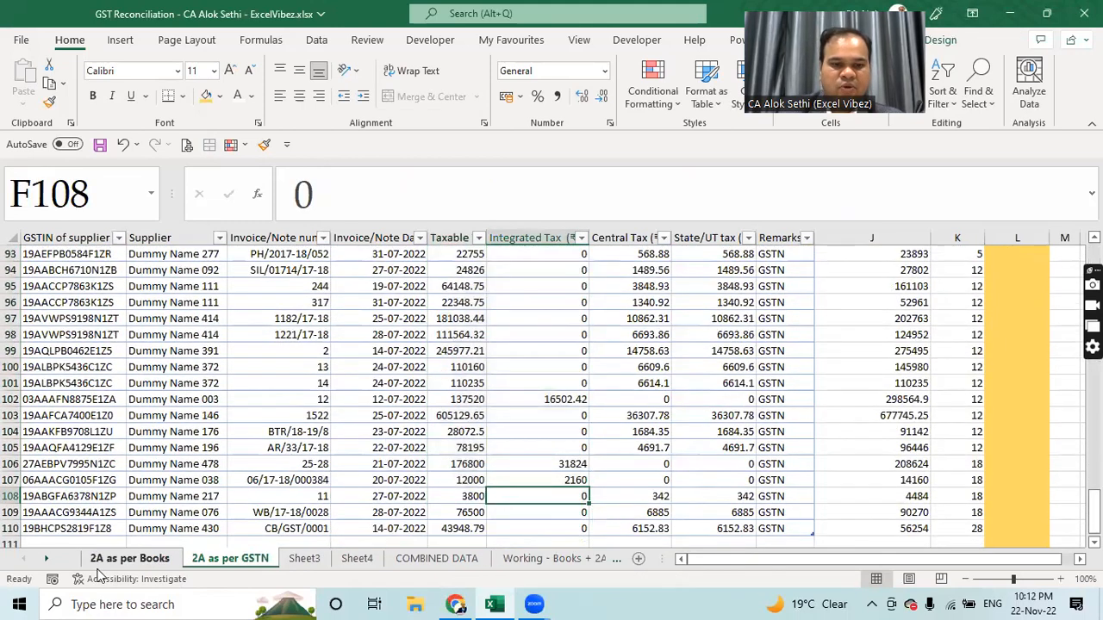
Step: Re-enter the XLOOKUP formula in J2 of the 2A as per Books sheet and fill it down the Reco with portal column
{"action": "key", "text": "ctrl+Page_Up"}
{"action": "double_click", "coordinate": [729, 336]}
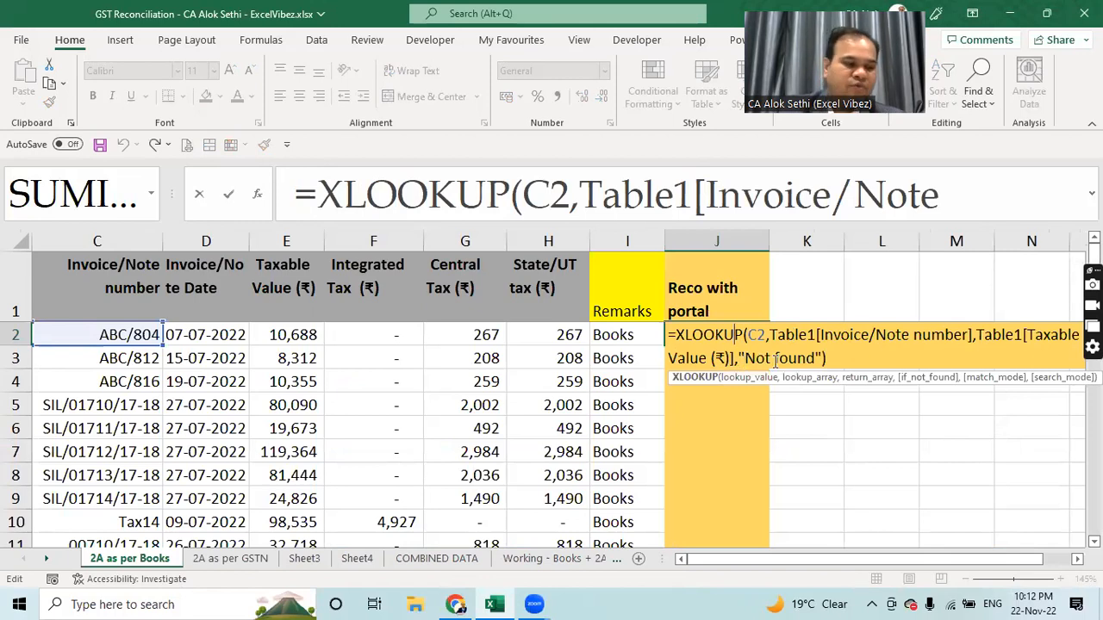
{"action": "left_click", "coordinate": [844, 361]}
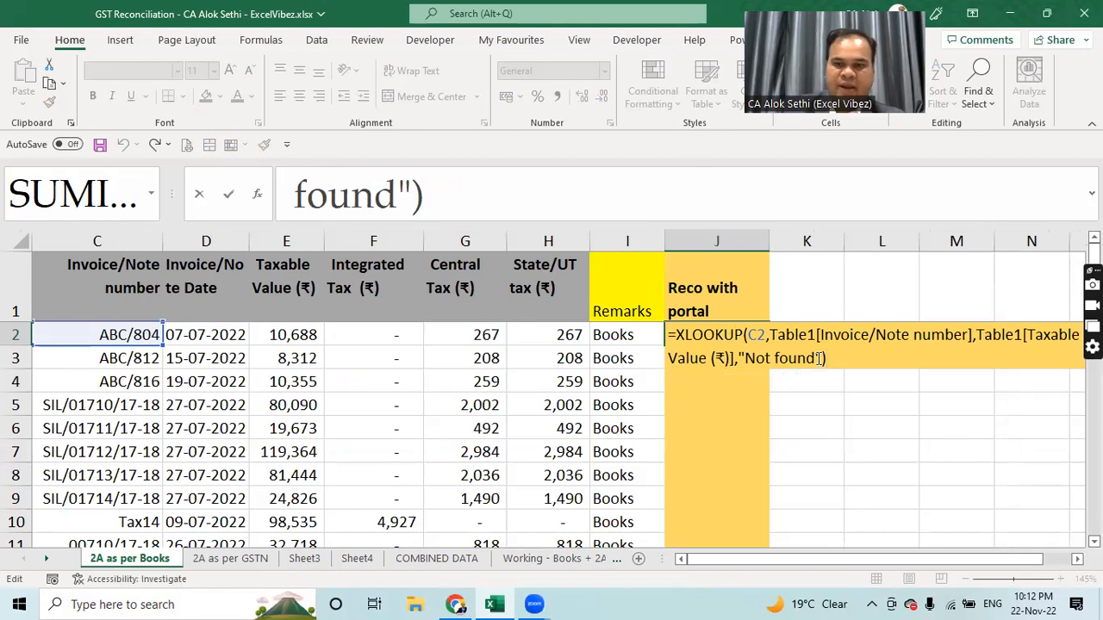
{"action": "key", "text": "Return"}
{"action": "key", "text": "Up"}
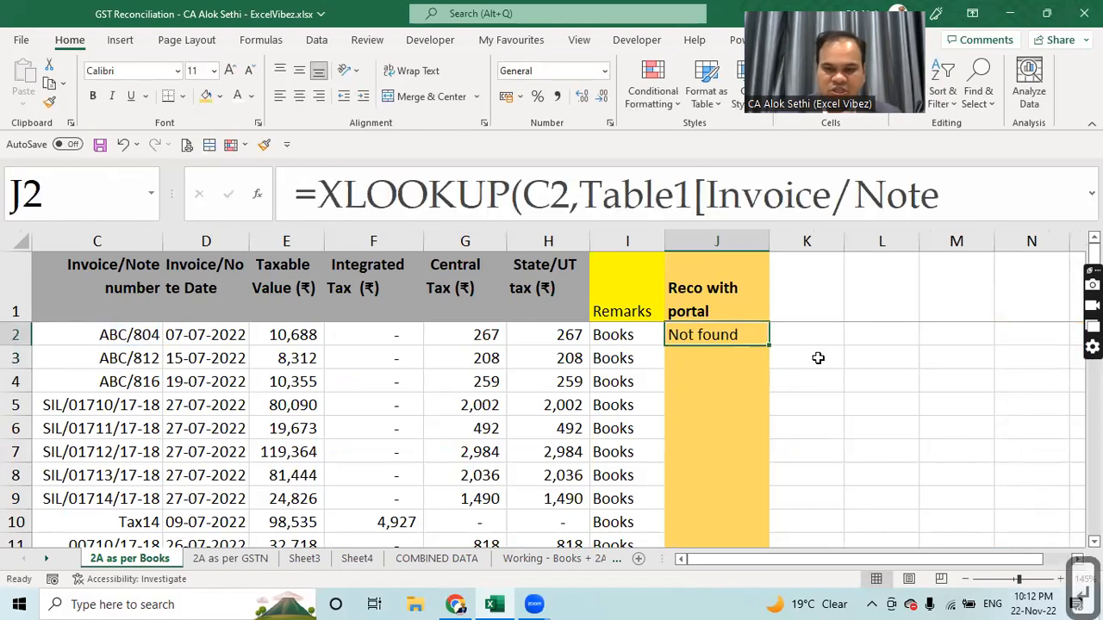
{"action": "double_click", "coordinate": [770, 347]}
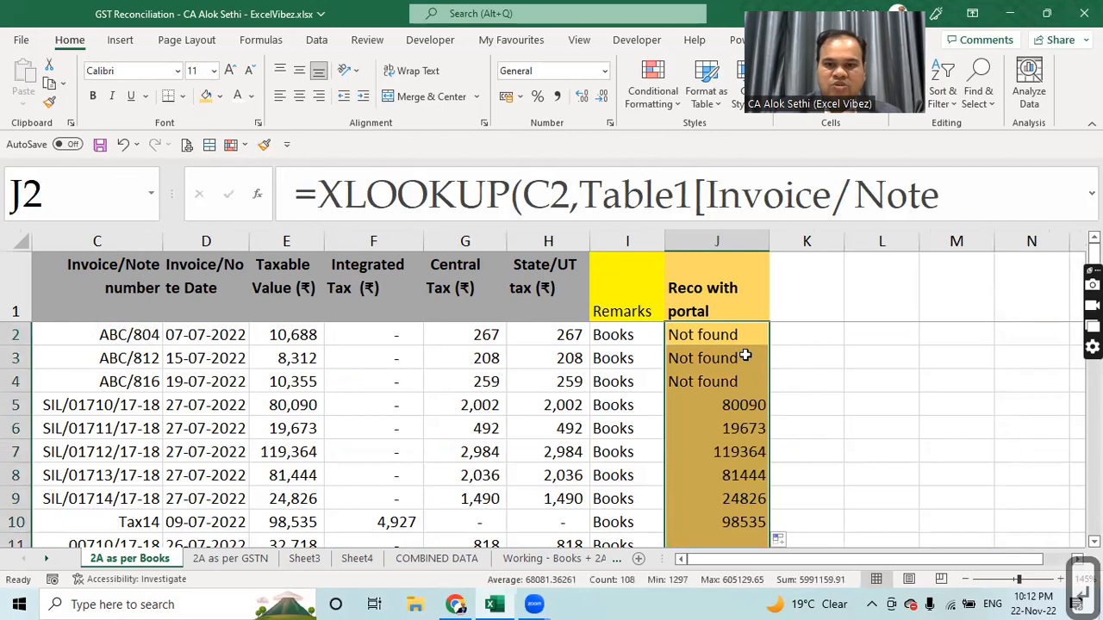
Step: Review the XLOOKUP results down the Reco with portal column, comparing them with the invoices and taxable values in the books
{"action": "left_click", "coordinate": [723, 421]}
{"action": "left_click", "coordinate": [718, 342]}
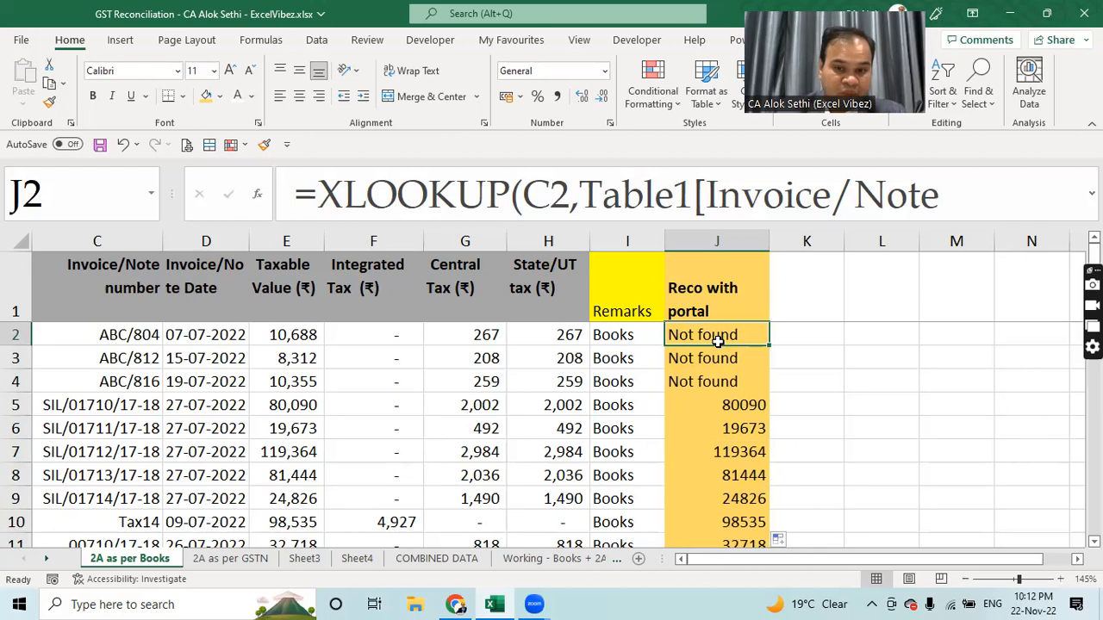
{"action": "key", "text": "Down"}
{"action": "key", "text": "Down"}
{"action": "key", "text": "Down"}
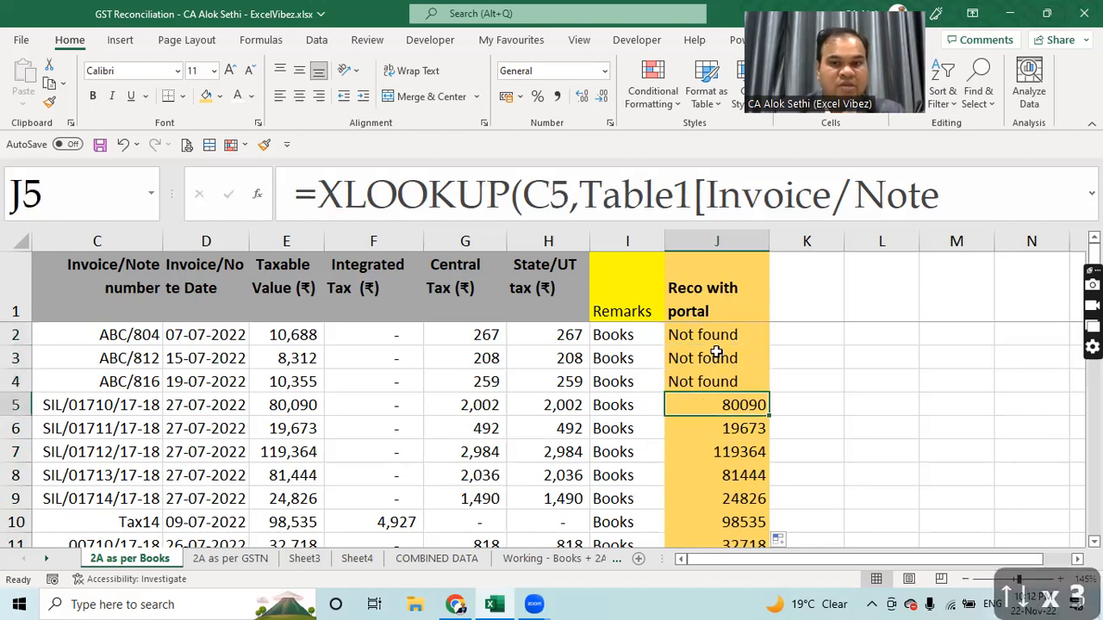
{"action": "key", "text": "Down"}
{"action": "key", "text": "Down"}
{"action": "key", "text": "Down"}
{"action": "key", "text": "Down"}
{"action": "key", "text": "Down"}
{"action": "key", "text": "Down"}
{"action": "key", "text": "Down"}
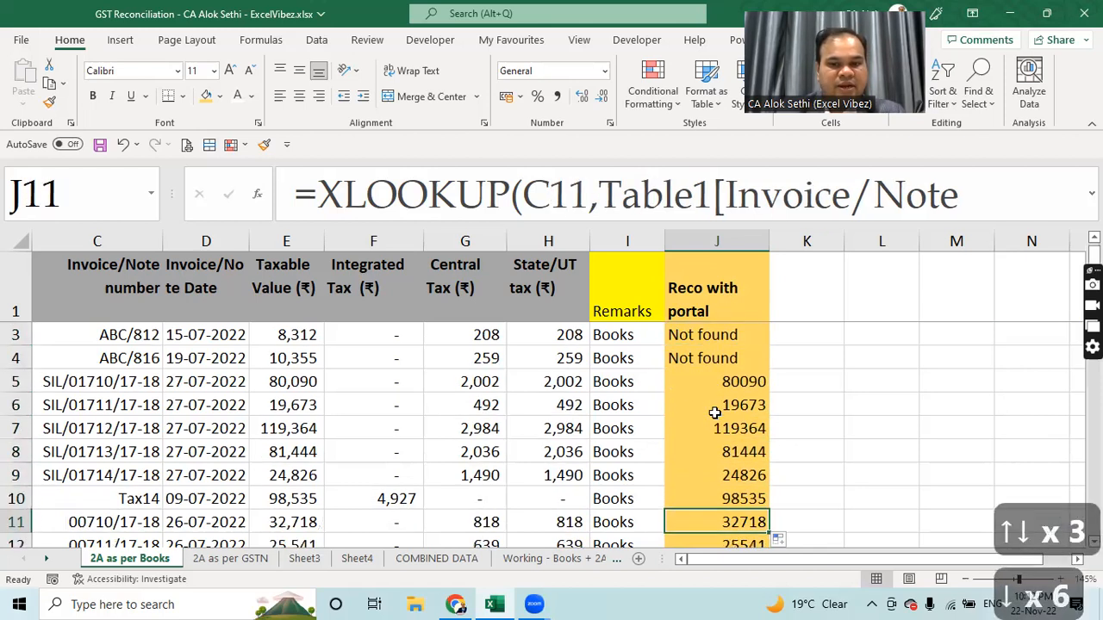
{"action": "key", "text": "Down"}
{"action": "key", "text": "Down"}
{"action": "key", "text": "Down"}
{"action": "key", "text": "Down"}
{"action": "key", "text": "Down"}
{"action": "key", "text": "Down"}
{"action": "key", "text": "Down"}
{"action": "key", "text": "Down"}
{"action": "key", "text": "Down"}
{"action": "key", "text": "Down"}
{"action": "key", "text": "Down"}
{"action": "key", "text": "Down"}
{"action": "key", "text": "Down"}
{"action": "key", "text": "Down"}
{"action": "key", "text": "Down"}
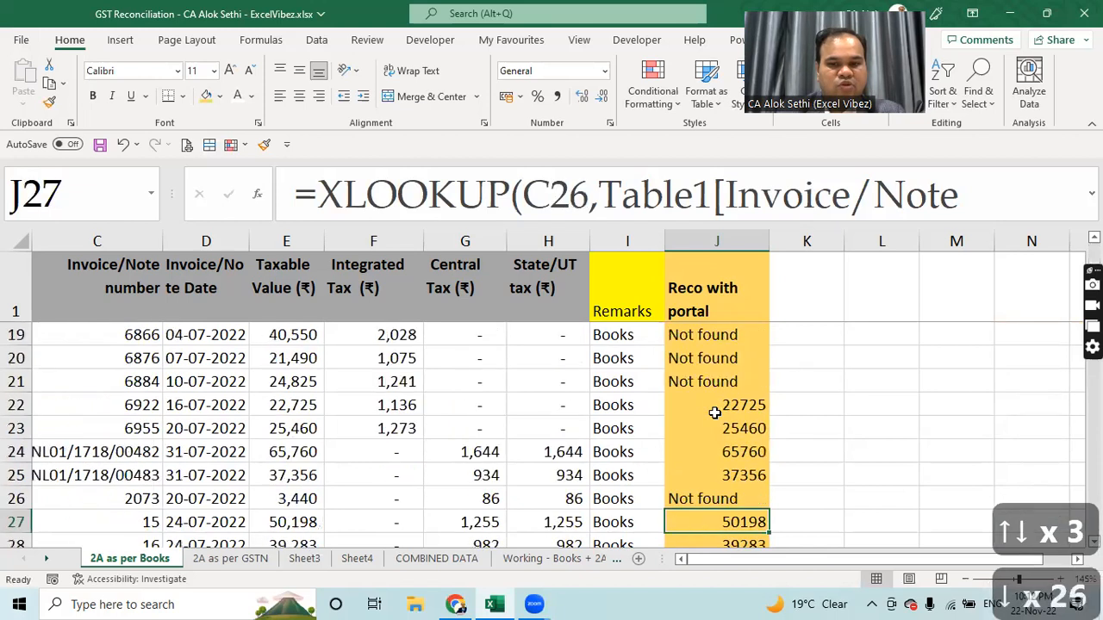
{"action": "key", "text": "Down"}
{"action": "key", "text": "Down"}
{"action": "key", "text": "Down"}
{"action": "key", "text": "Down"}
{"action": "key", "text": "Down"}
{"action": "key", "text": "Down"}
{"action": "key", "text": "Down"}
{"action": "key", "text": "Down"}
{"action": "key", "text": "Down"}
{"action": "key", "text": "Down"}
{"action": "key", "text": "Down"}
{"action": "key", "text": "Down"}
{"action": "key", "text": "Down"}
{"action": "key", "text": "Down"}
{"action": "key", "text": "Down"}
{"action": "key", "text": "Down"}
{"action": "key", "text": "Down"}
{"action": "key", "text": "Down"}
{"action": "key", "text": "Down"}
{"action": "key", "text": "Down"}
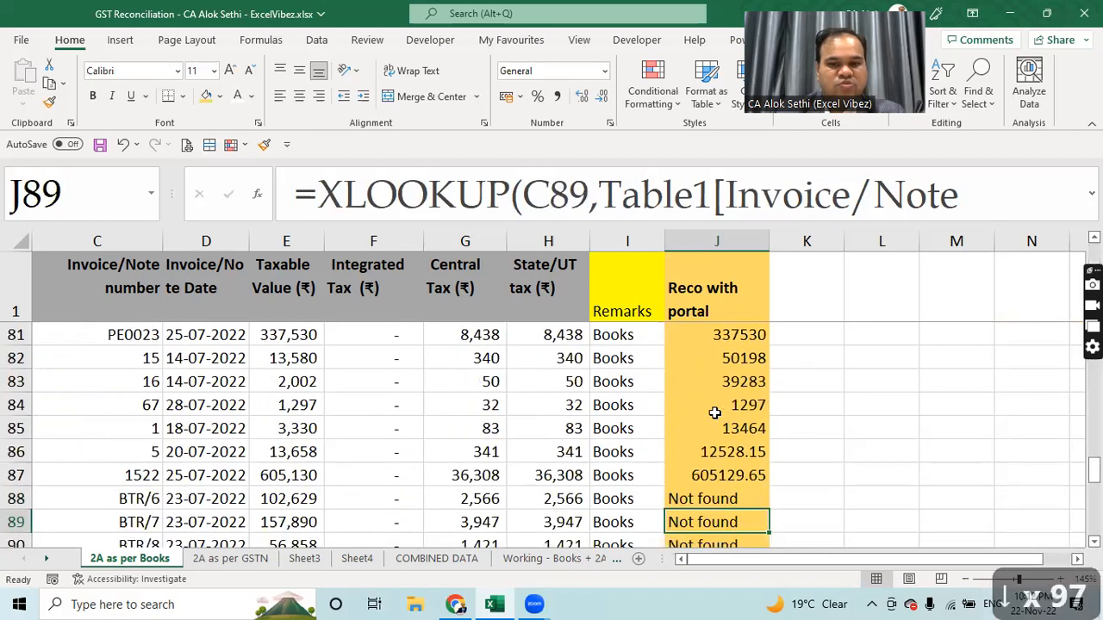
{"action": "key", "text": "Up"}
{"action": "key", "text": "Up"}
{"action": "key", "text": "Up"}
{"action": "key", "text": "Up"}
{"action": "key", "text": "Up"}
{"action": "key", "text": "Up"}
{"action": "key", "text": "Up"}
{"action": "key", "text": "Up"}
{"action": "key", "text": "Up"}
{"action": "key", "text": "Up"}
{"action": "key", "text": "Up"}
{"action": "key", "text": "Up"}
{"action": "key", "text": "Up"}
{"action": "key", "text": "Up"}
{"action": "key", "text": "Up"}
{"action": "key", "text": "Up"}
{"action": "key", "text": "Up"}
{"action": "key", "text": "Up"}
{"action": "key", "text": "Up"}
{"action": "key", "text": "Up"}
{"action": "key", "text": "Up"}
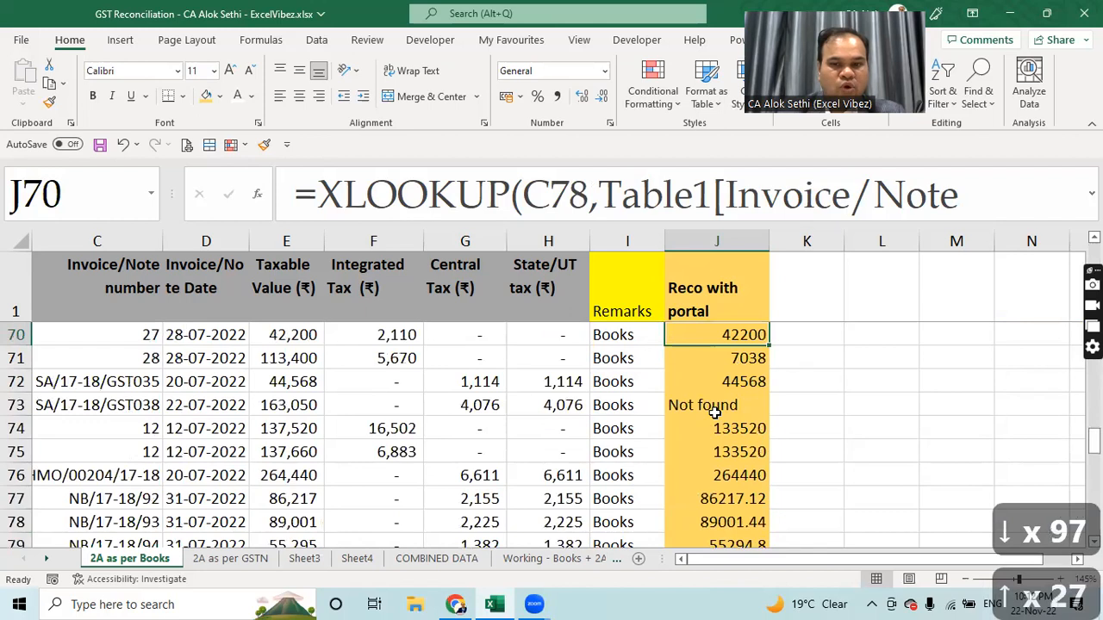
{"action": "key", "text": "Up"}
{"action": "key", "text": "Up"}
{"action": "key", "text": "Up"}
{"action": "key", "text": "Up"}
{"action": "key", "text": "Up"}
{"action": "key", "text": "Up"}
{"action": "key", "text": "Up"}
{"action": "key", "text": "Up"}
{"action": "key", "text": "Up"}
{"action": "key", "text": "Up"}
{"action": "key", "text": "Up"}
{"action": "key", "text": "Up"}
{"action": "key", "text": "Up"}
{"action": "key", "text": "Up"}
{"action": "key", "text": "Up"}
{"action": "key", "text": "Up"}
{"action": "key", "text": "Up"}
{"action": "key", "text": "Up"}
{"action": "key", "text": "Up"}
{"action": "key", "text": "Up"}
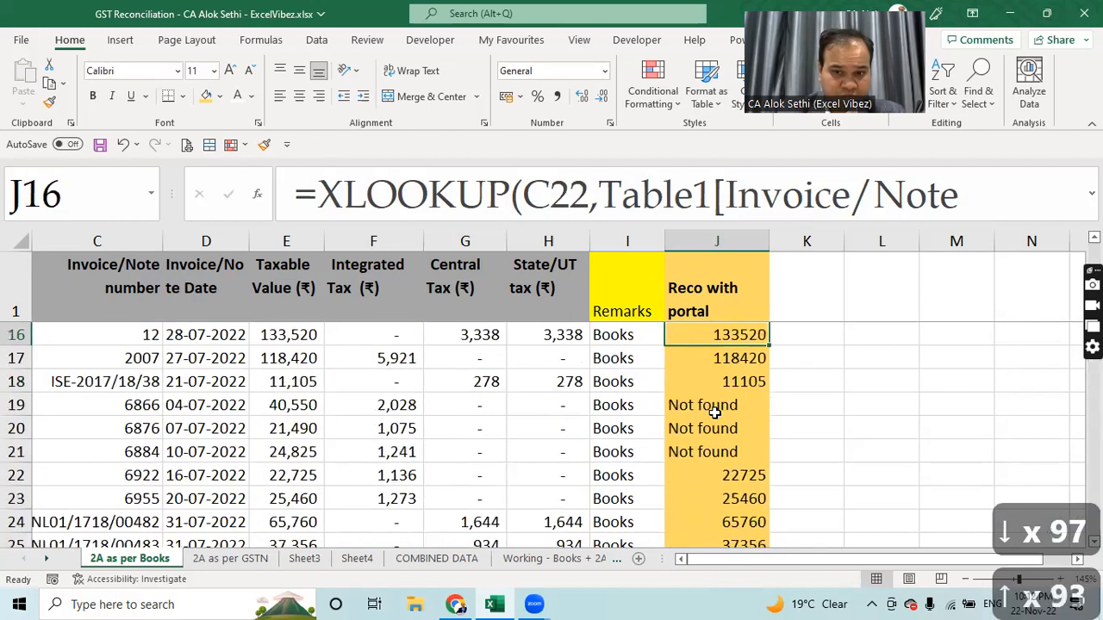
{"action": "key", "text": "Up"}
{"action": "key", "text": "Up"}
{"action": "key", "text": "Up"}
{"action": "key", "text": "Up"}
{"action": "key", "text": "Up"}
{"action": "key", "text": "Up"}
{"action": "key", "text": "Up"}
{"action": "key", "text": "Up"}
{"action": "key", "text": "Up"}
{"action": "key", "text": "Up"}
{"action": "key", "text": "Up"}
{"action": "key", "text": "Up"}
{"action": "key", "text": "Up"}
{"action": "key", "text": "Up"}
{"action": "key", "text": "Up"}
Step: Add the bold header "Diff in Taxable Value" in K1 of the 2A as per Books sheet
{"action": "left_click", "coordinate": [795, 296]}
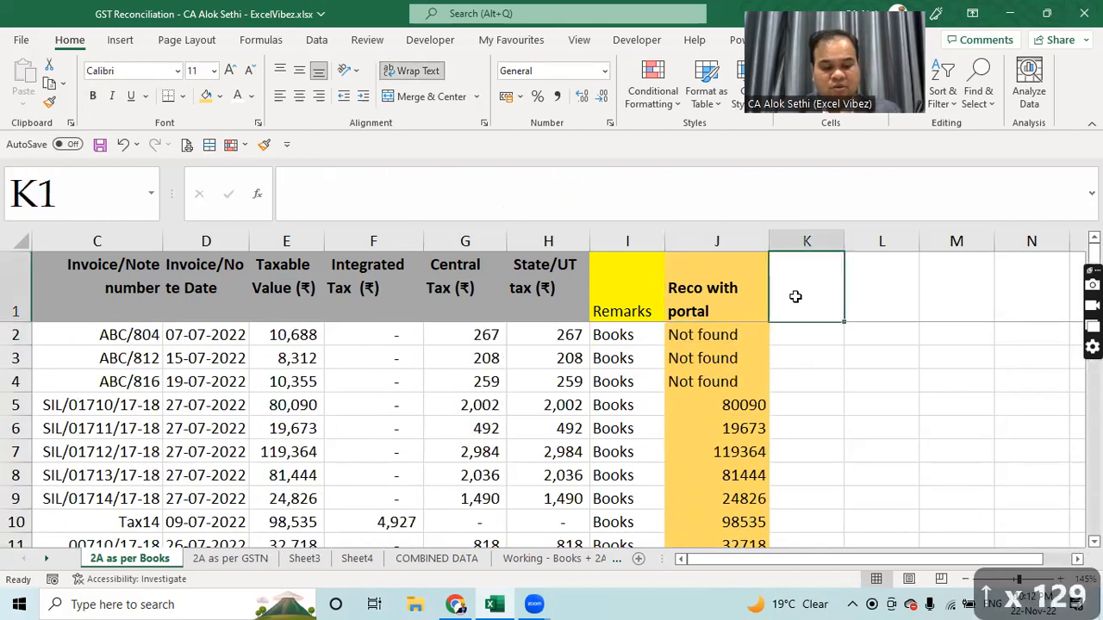
{"action": "type", "text": "Di"}
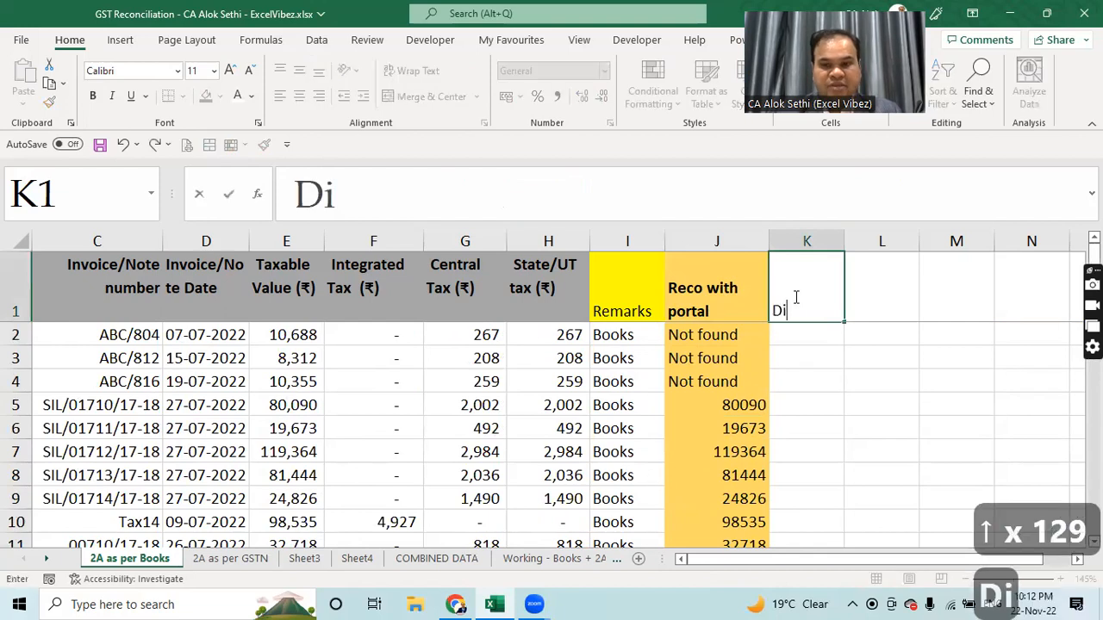
{"action": "type", "text": "ff in Taxabl"}
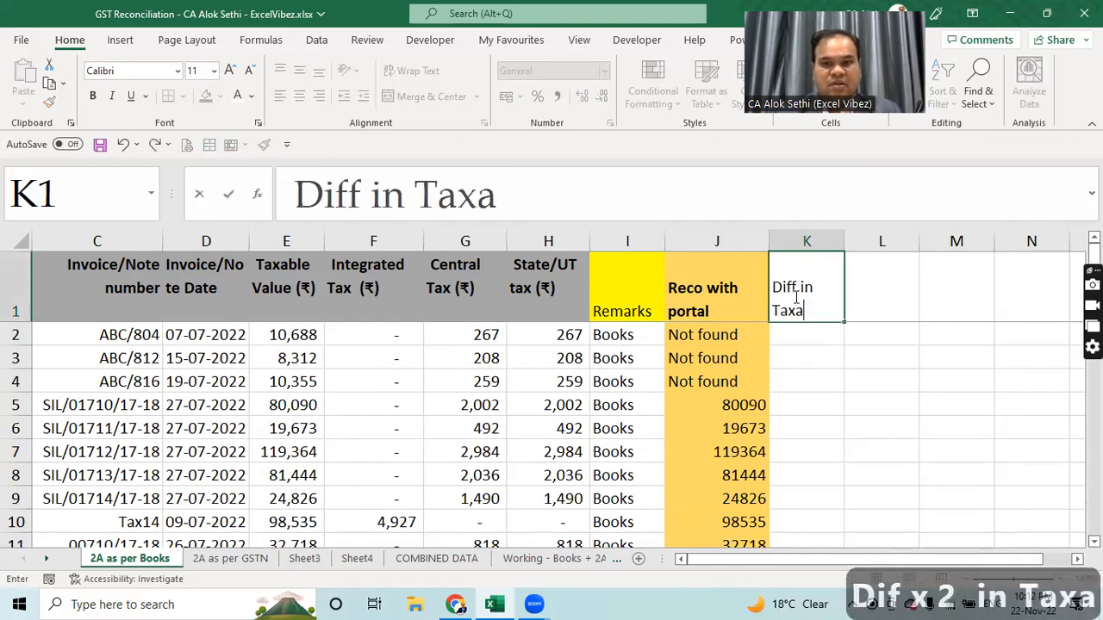
{"action": "key", "text": "BackSpace"}
{"action": "type", "text": "ble Value"}
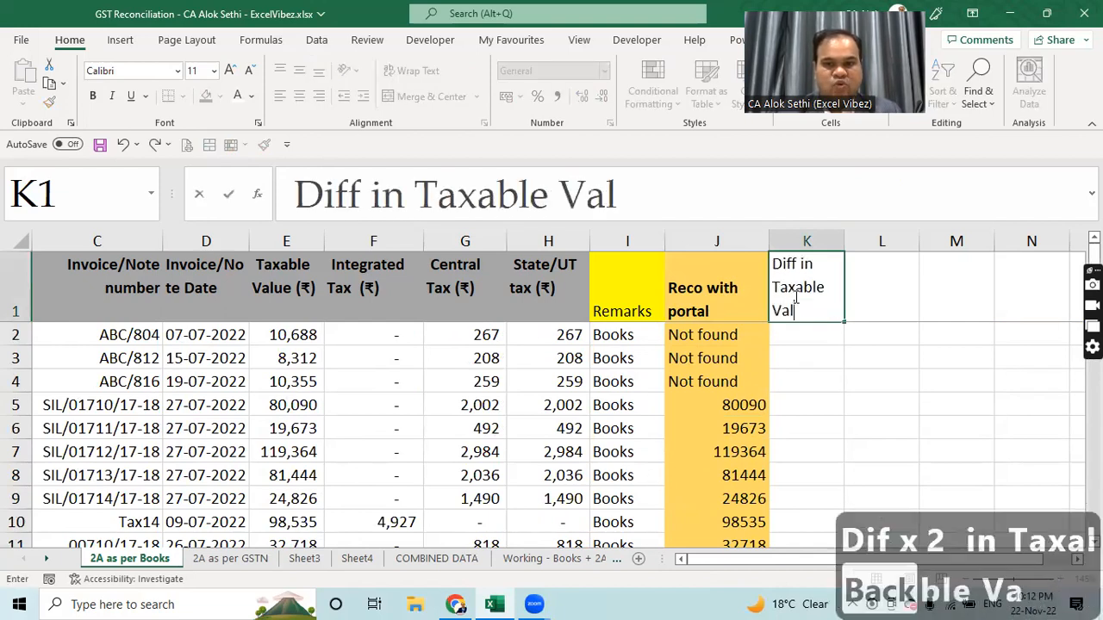
{"action": "key", "text": "Return"}
{"action": "key", "text": "Up"}
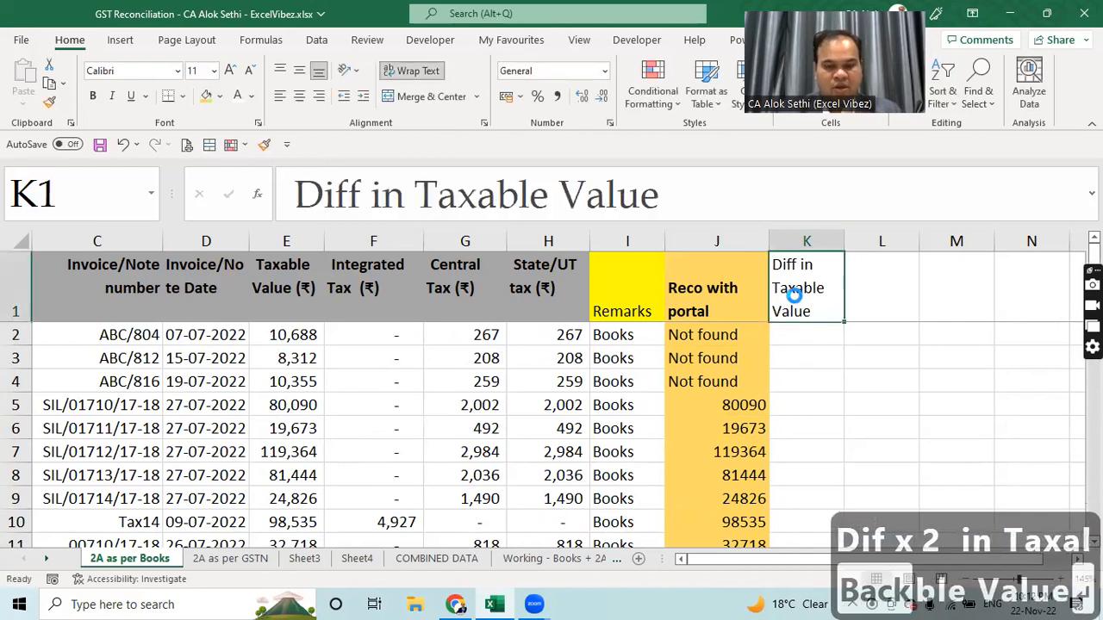
{"action": "key", "text": "ctrl+b"}
Step: Enter a formula in K2 that subtracts the portal value in J2 from the books' taxable value in E2
{"action": "key", "text": "Down"}
{"action": "type", "text": "+"}
{"action": "key", "text": "Left"}
{"action": "key", "text": "Left"}
{"action": "key", "text": "Left"}
{"action": "key", "text": "Left"}
{"action": "key", "text": "Left"}
{"action": "key", "text": "Left"}
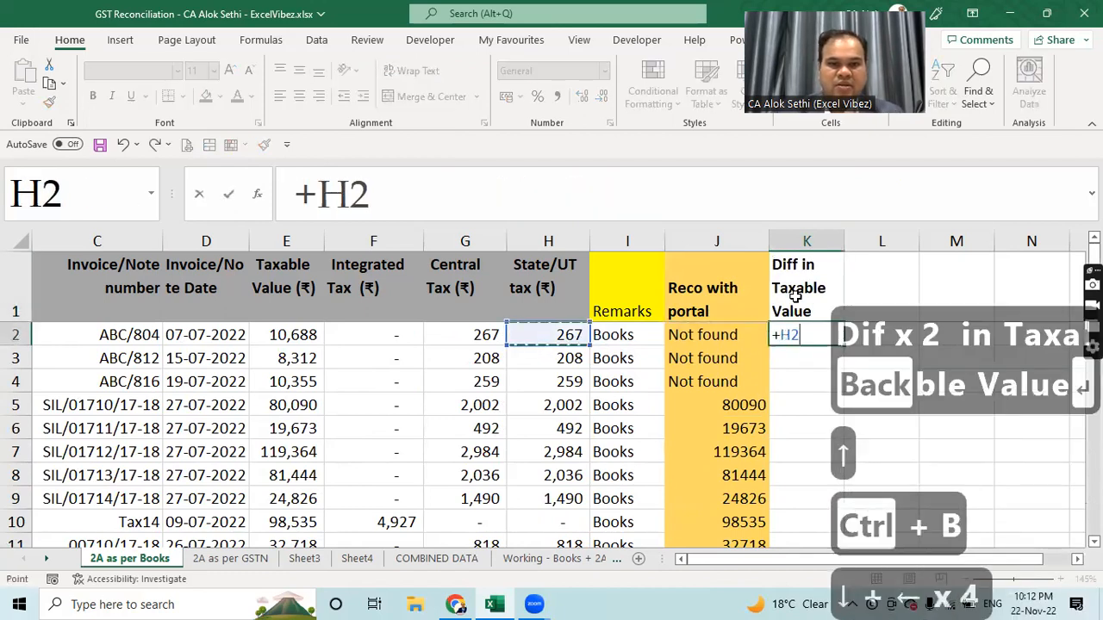
{"action": "type", "text": "-"}
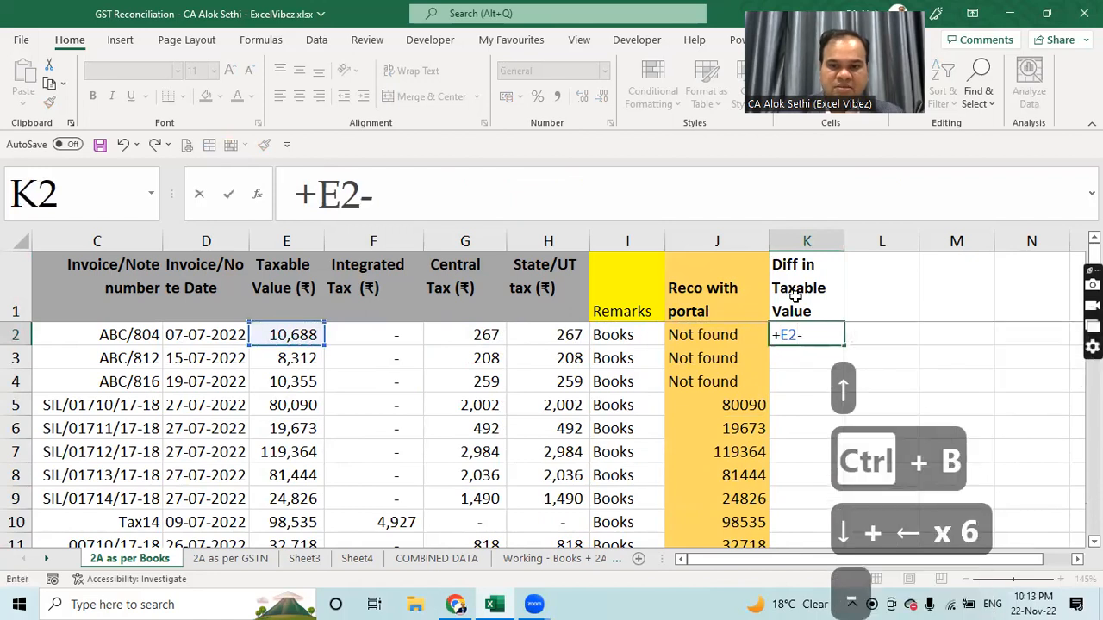
{"action": "key", "text": "Left"}
{"action": "key", "text": "Return"}
Step: Wrap the subtraction in K2 in IFERROR with "NA" as the error value, giving =IFERROR(+E2-J2,"NA")
{"action": "key", "text": "Up"}
{"action": "key", "text": "F2"}
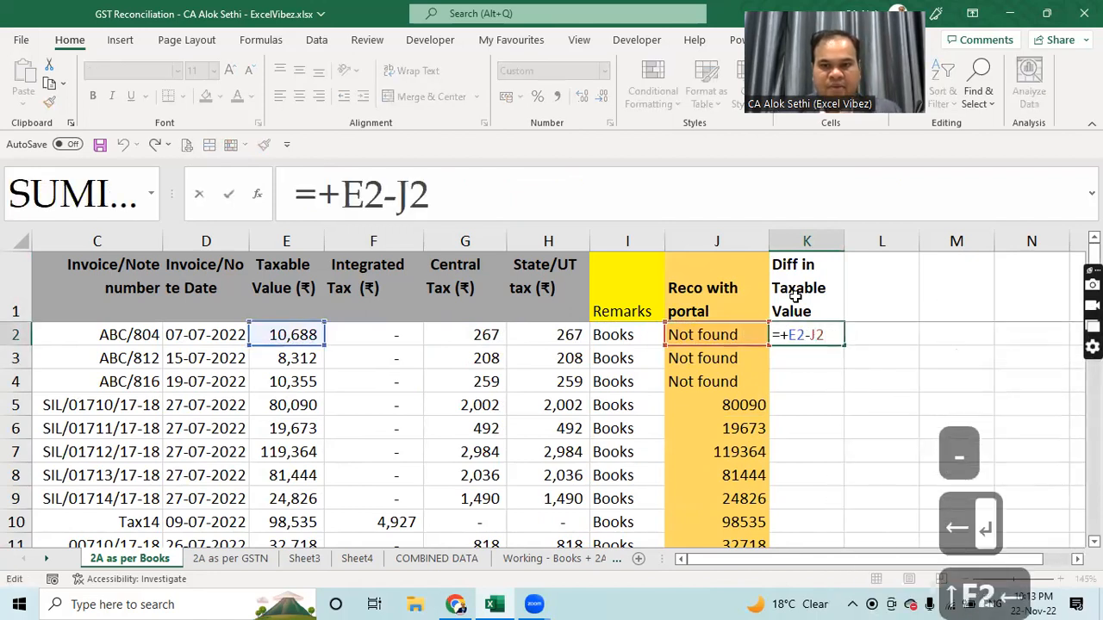
{"action": "key", "text": "Left"}
{"action": "key", "text": "Left"}
{"action": "key", "text": "Left"}
{"action": "key", "text": "Left"}
{"action": "key", "text": "Left"}
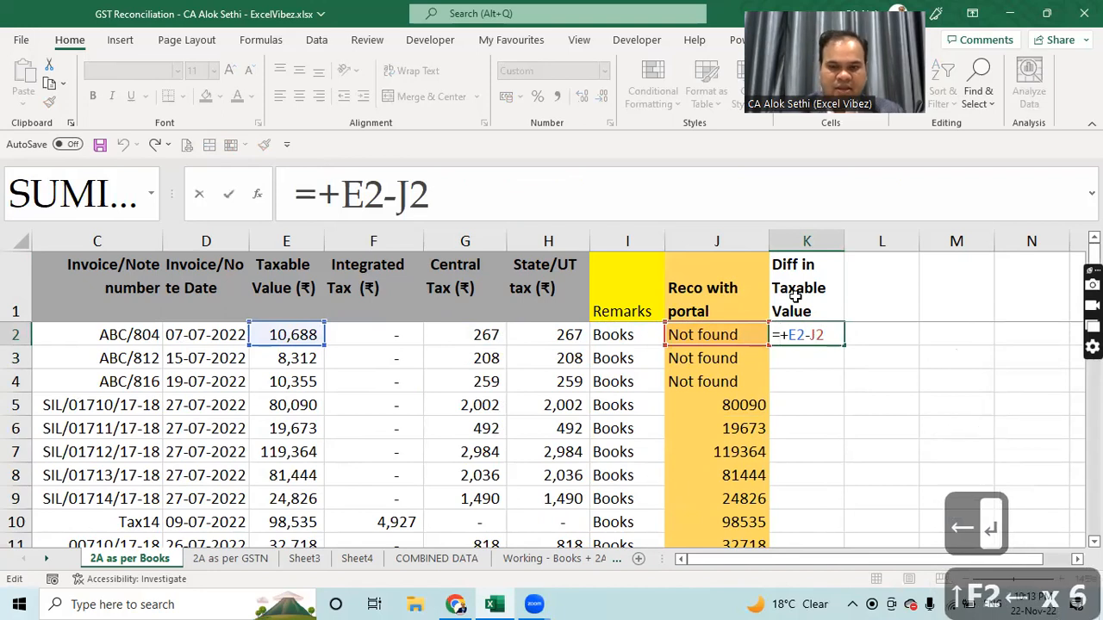
{"action": "type", "text": "ife"}
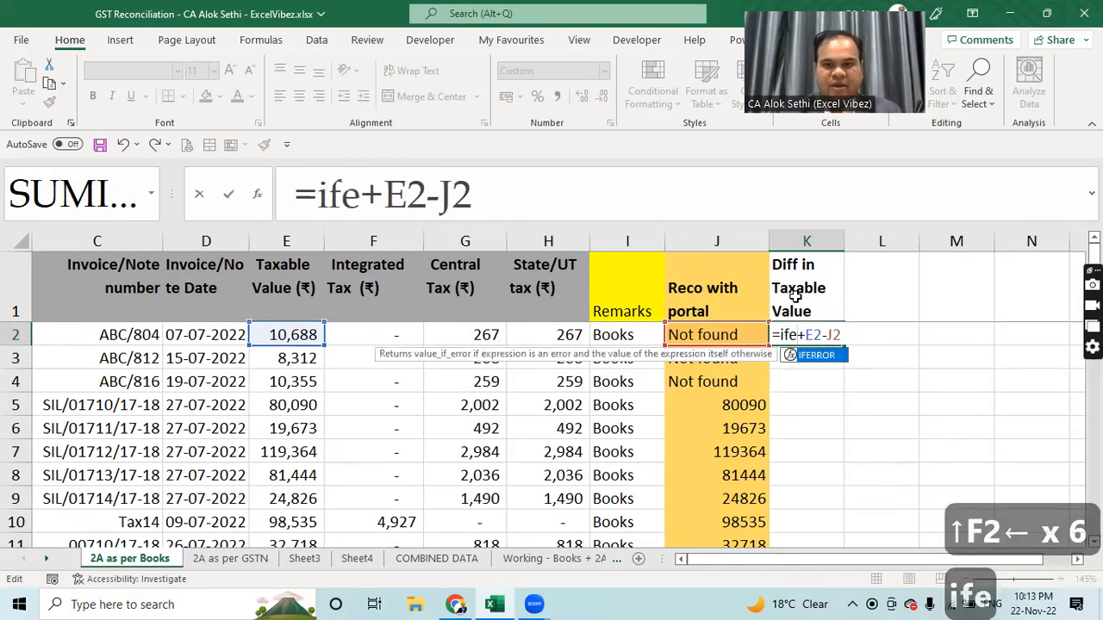
{"action": "type", "text": "rrop"}
{"action": "type", "text": "r"}
{"action": "key", "text": "BackSpace"}
{"action": "key", "text": "BackSpace"}
{"action": "type", "text": "r"}
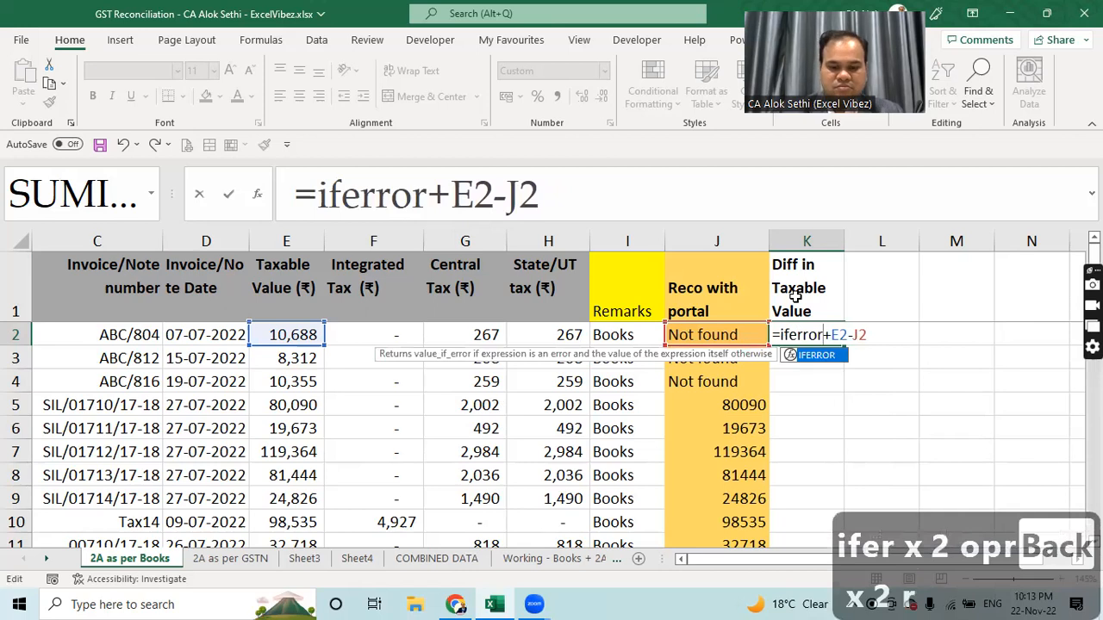
{"action": "type", "text": ")"}
{"action": "key", "text": "BackSpace"}
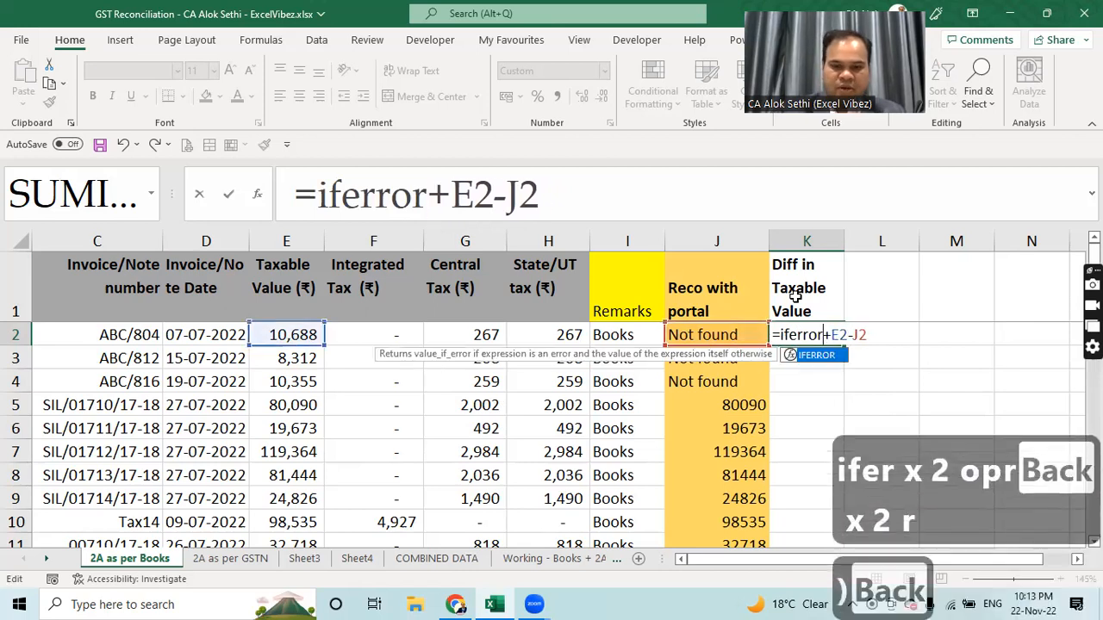
{"action": "type", "text": "("}
{"action": "key", "text": "Right"}
{"action": "key", "text": "Right"}
{"action": "key", "text": "Right"}
{"action": "key", "text": "Right"}
{"action": "key", "text": "Right"}
{"action": "key", "text": "Right"}
{"action": "key", "text": "Right"}
{"action": "key", "text": "Right"}
{"action": "key", "text": "Right"}
{"action": "key", "text": "Right"}
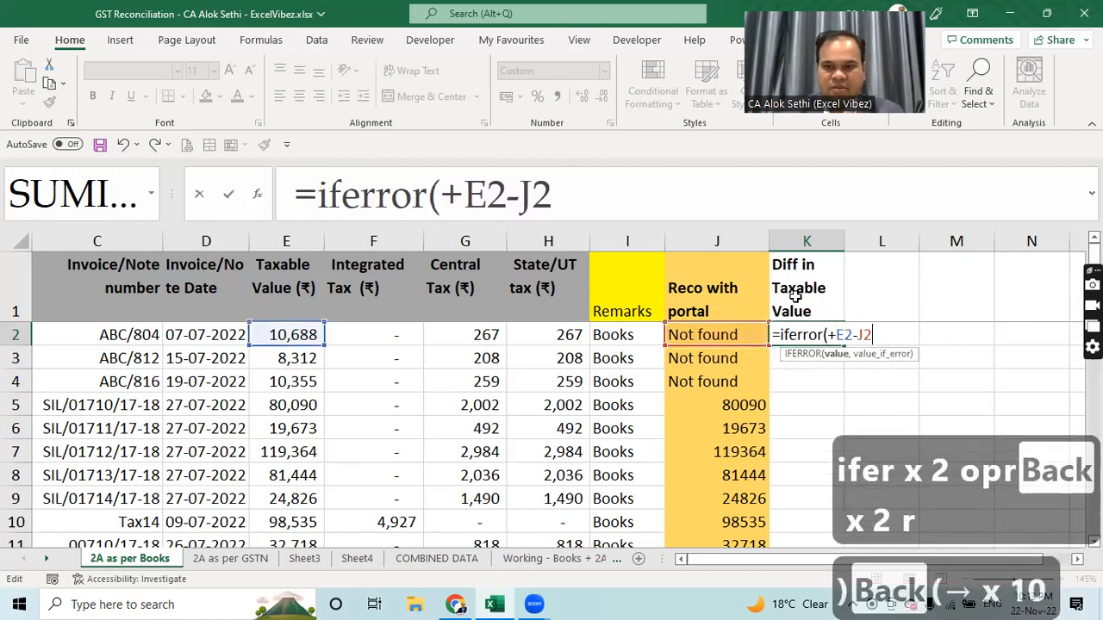
{"action": "type", "text": ",\""}
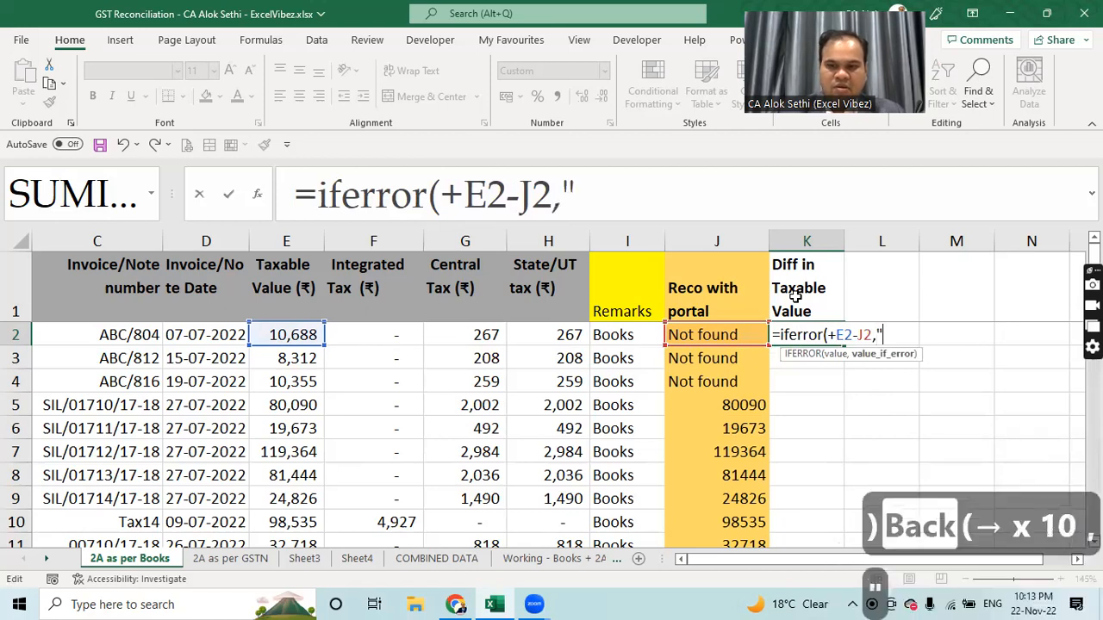
{"action": "type", "text": "not "}
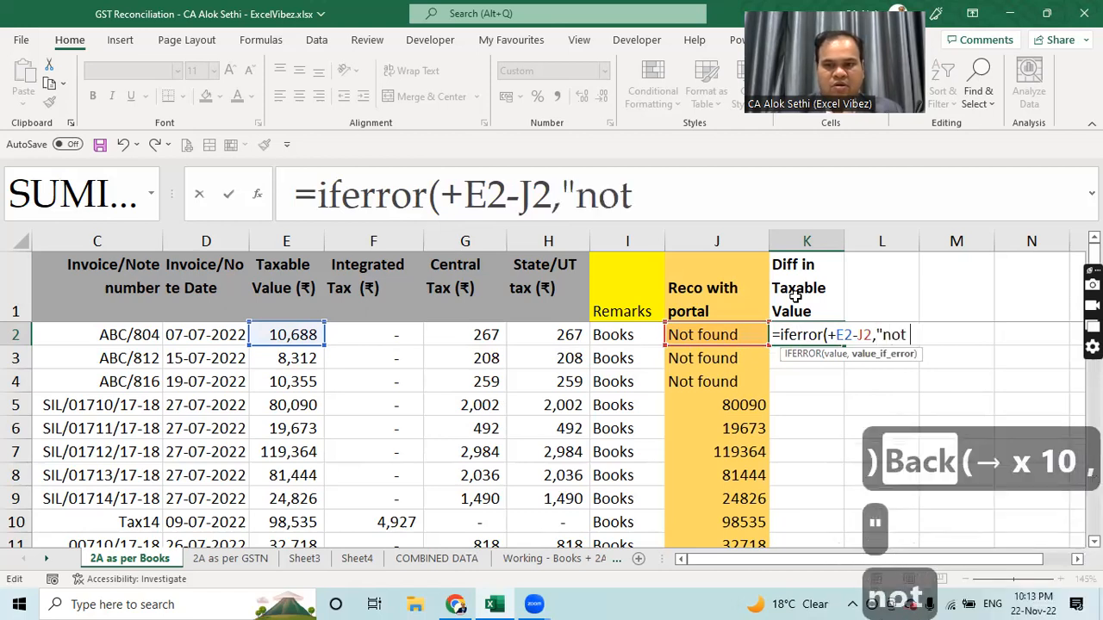
{"action": "type", "text": "a"}
{"action": "key", "text": "BackSpace"}
{"action": "key", "text": "BackSpace"}
{"action": "key", "text": "BackSpace"}
{"action": "key", "text": "BackSpace"}
{"action": "key", "text": "BackSpace"}
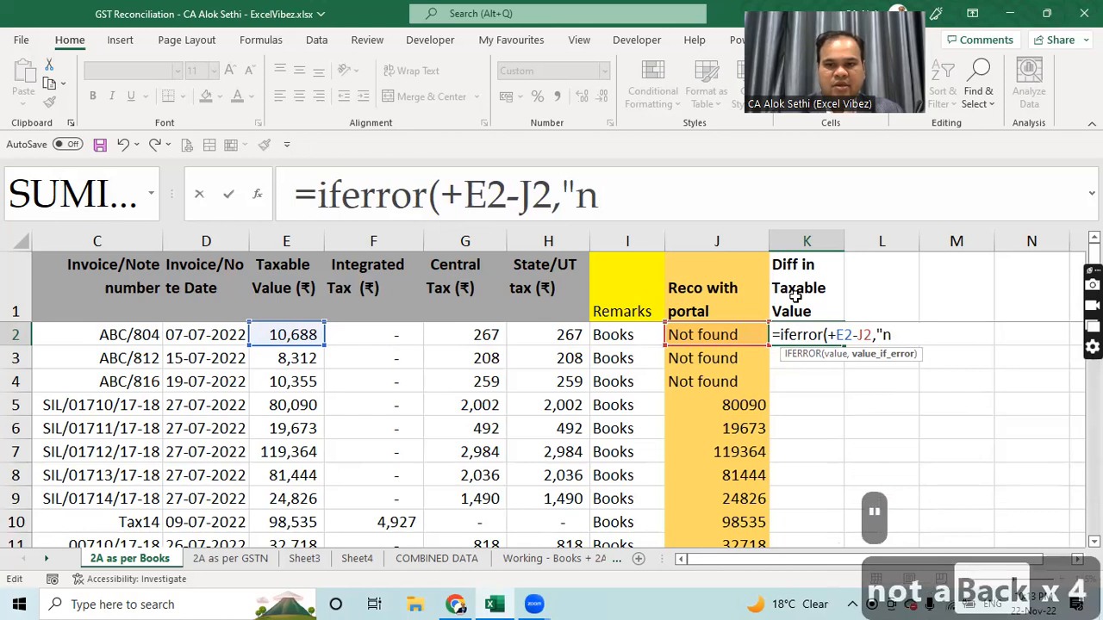
{"action": "type", "text": "NA\")"}
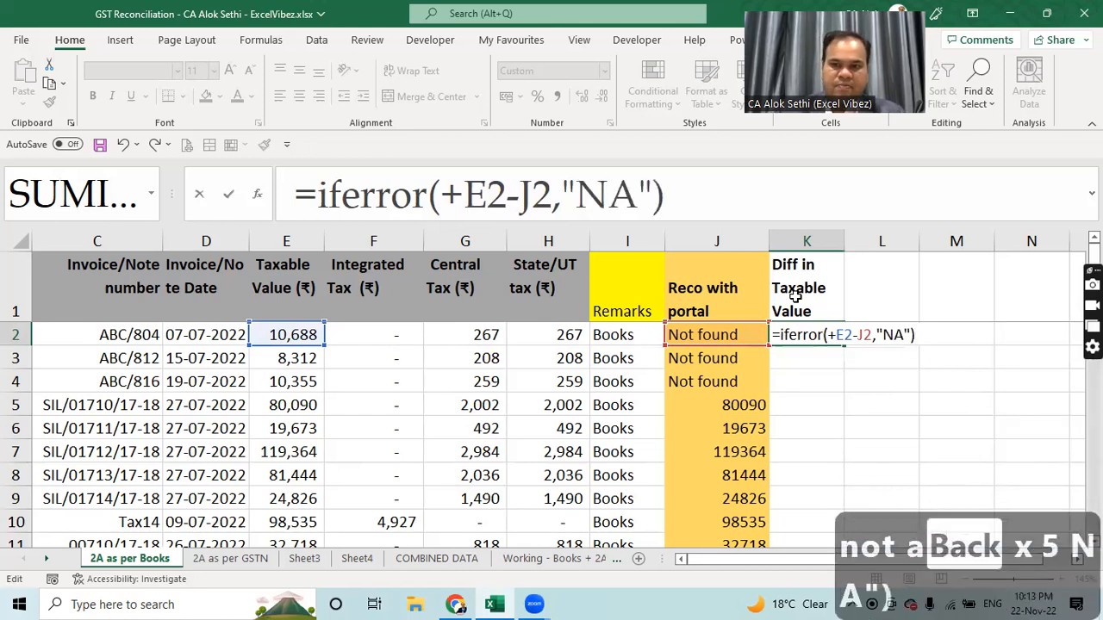
{"action": "key", "text": "Return"}
{"action": "key", "text": "Up"}
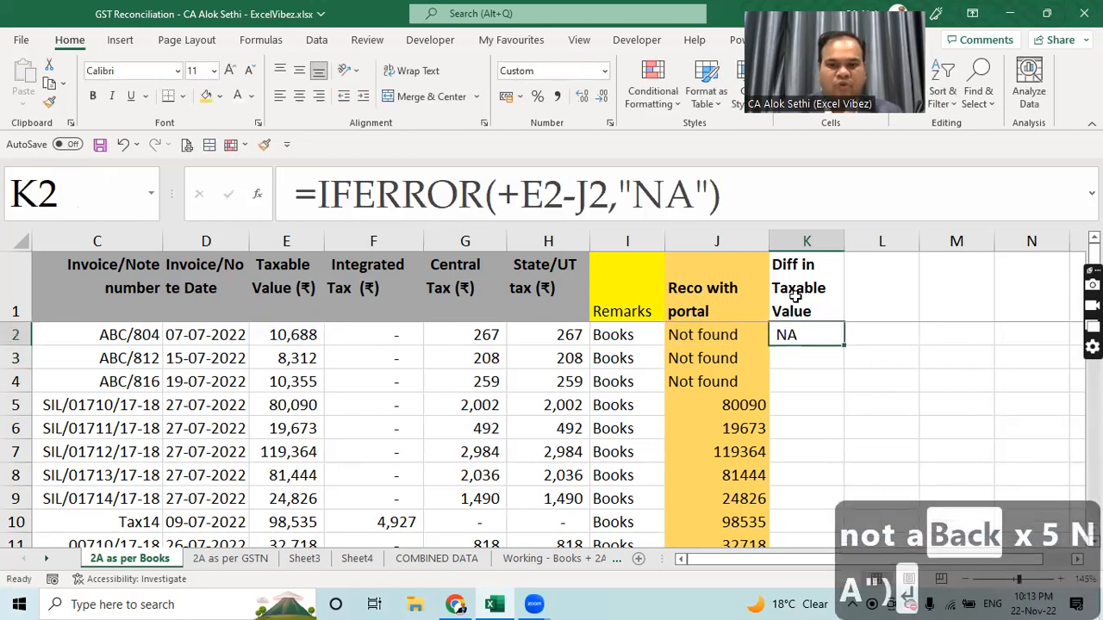
{"action": "key", "text": "ctrl+c"}
{"action": "key", "text": "Down"}
{"action": "key", "text": "ctrl+shift+Down"}
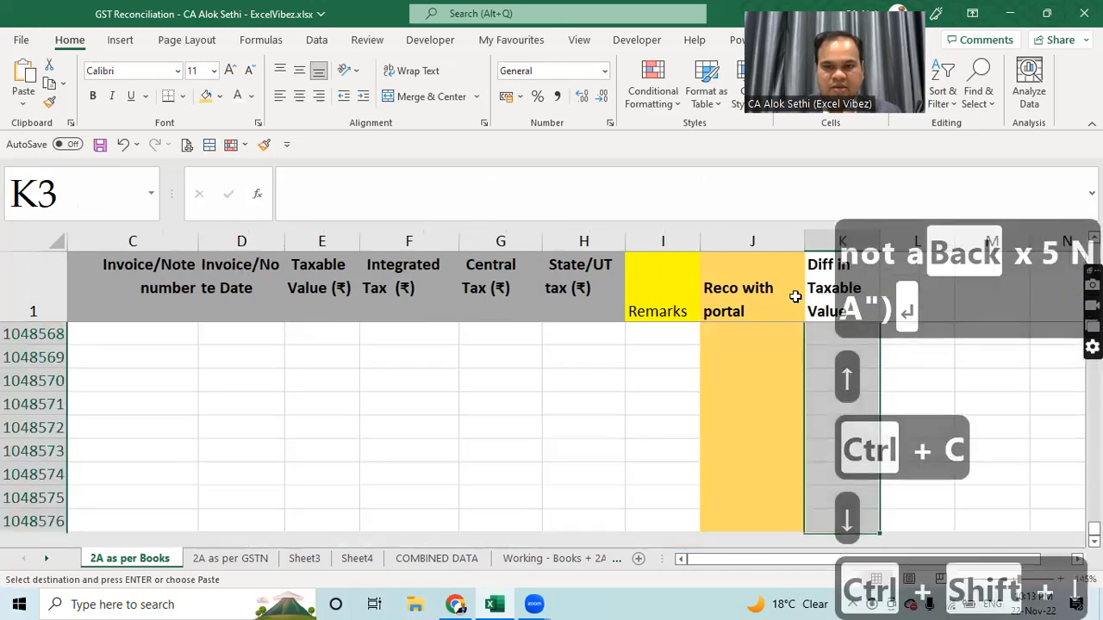
{"action": "key", "text": "Up"}
{"action": "key", "text": "Down"}
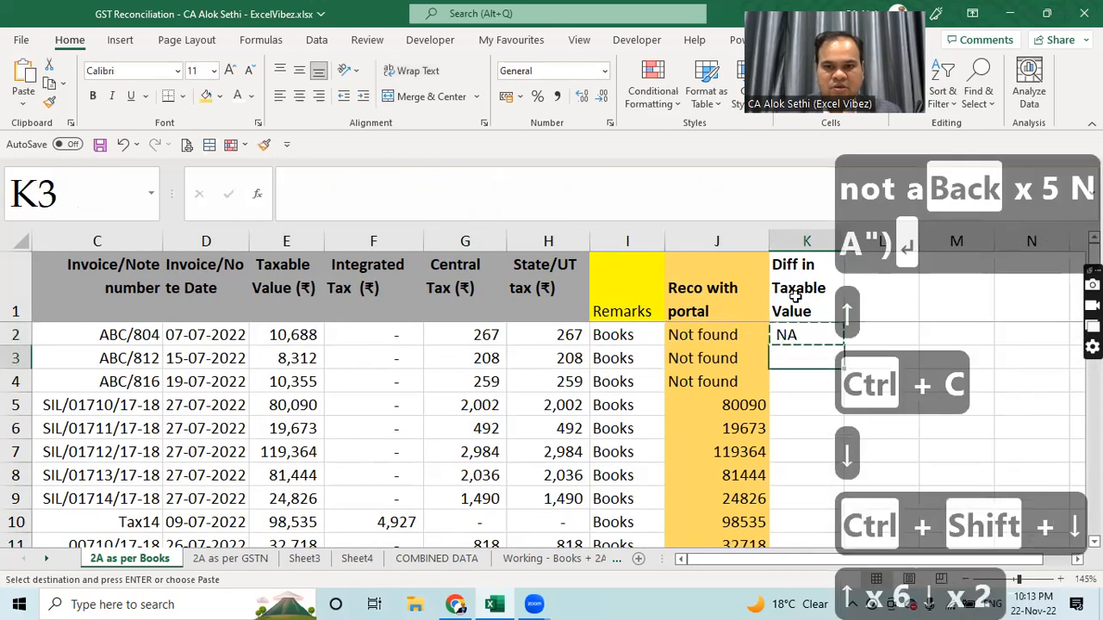
{"action": "key", "text": "shift+Down"}
{"action": "key", "text": "shift+Down"}
{"action": "key", "text": "shift+Down"}
{"action": "key", "text": "shift+Down"}
{"action": "key", "text": "shift+Down"}
{"action": "key", "text": "shift+Down"}
{"action": "key", "text": "shift+Down"}
{"action": "key", "text": "shift+Down"}
{"action": "key", "text": "shift+Down"}
{"action": "key", "text": "shift+Down"}
{"action": "key", "text": "shift+Down"}
{"action": "key", "text": "shift+Down"}
{"action": "key", "text": "shift+Down"}
{"action": "key", "text": "shift+Down"}
{"action": "key", "text": "shift+Down"}
{"action": "key", "text": "shift+Down"}
{"action": "key", "text": "shift+Down"}
{"action": "key", "text": "shift+Down"}
{"action": "key", "text": "shift+Down"}
{"action": "key", "text": "shift+Down"}
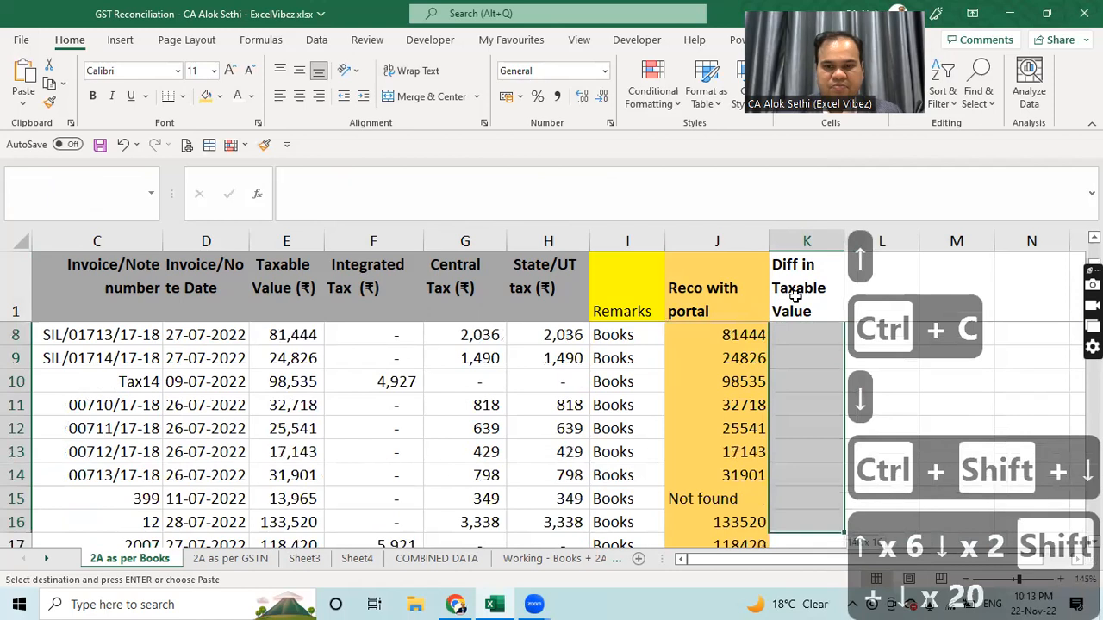
{"action": "key", "text": "Escape"}
{"action": "left_click", "coordinate": [807, 333]}
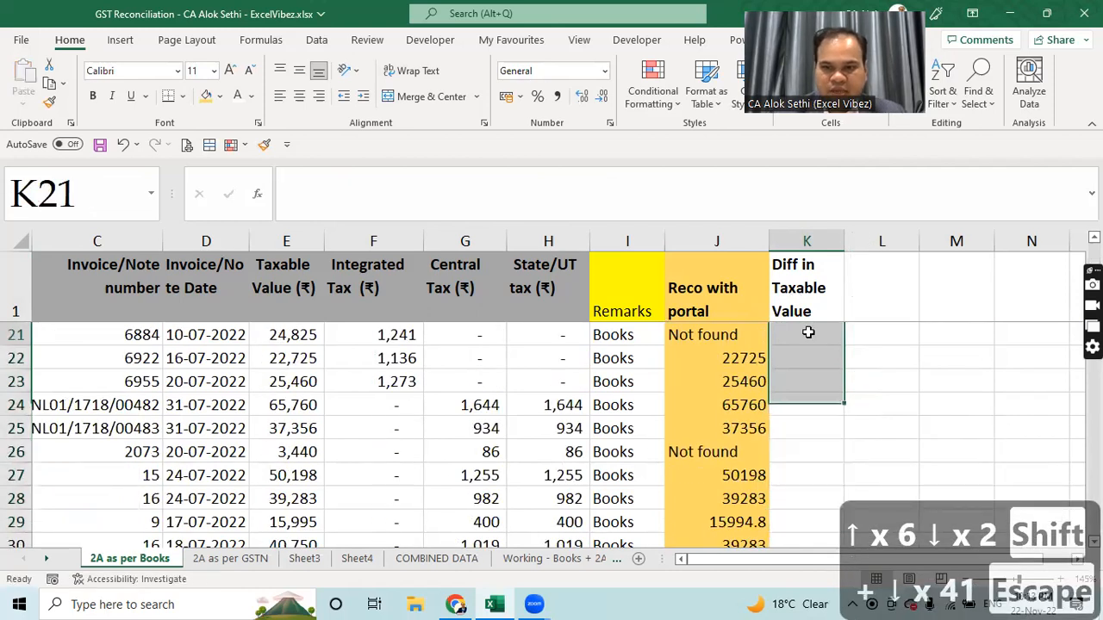
Step: Fill the IFERROR formula from K2 down the Diff in Taxable Value column to the last invoice row
{"action": "key", "text": "Home"}
{"action": "key", "text": "ctrl+Home"}
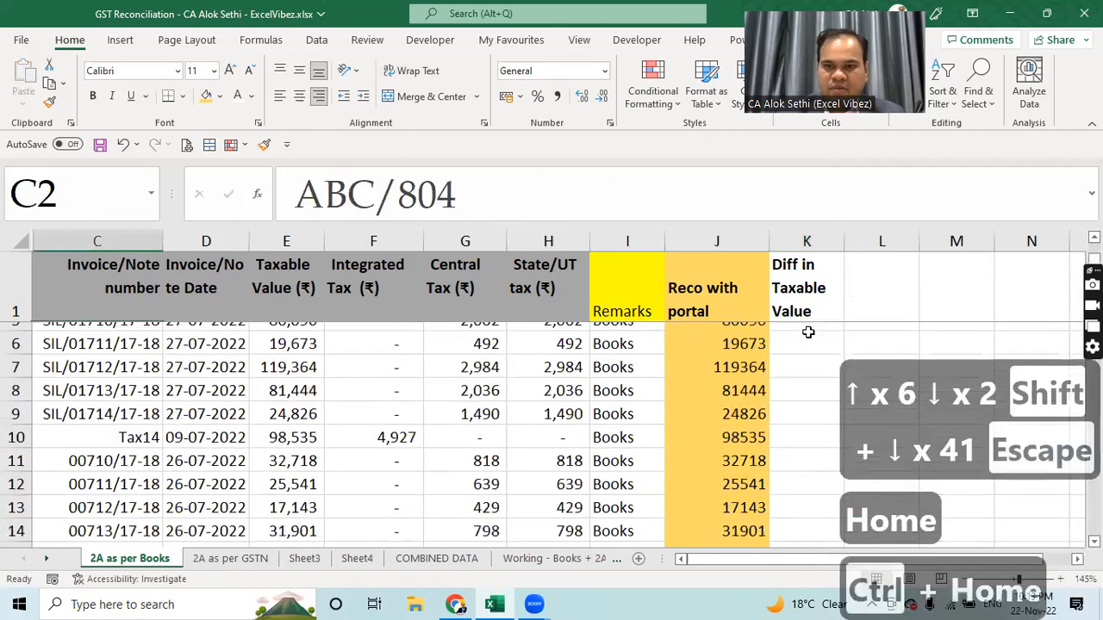
{"action": "left_click", "coordinate": [808, 334]}
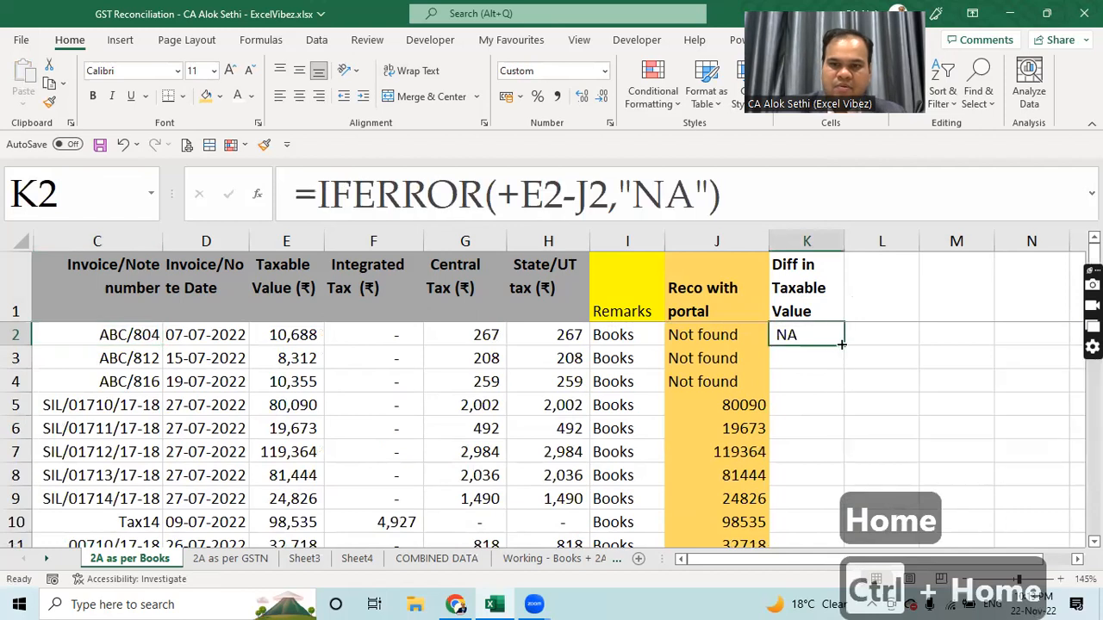
{"action": "double_click", "coordinate": [845, 344]}
Step: Review the Diff in Taxable Value column from row 3 down to row 47 for mismatches between books and portal
{"action": "left_click", "coordinate": [820, 358]}
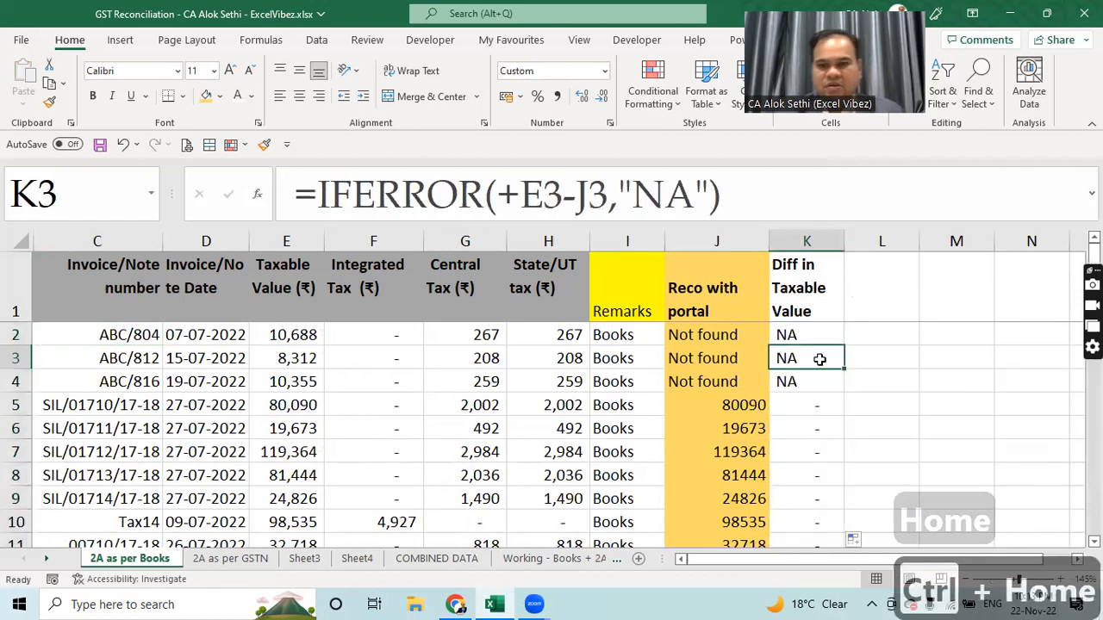
{"action": "key", "text": "Down"}
{"action": "key", "text": "Down"}
{"action": "key", "text": "Down"}
{"action": "key", "text": "Down"}
{"action": "key", "text": "Down"}
{"action": "key", "text": "Down"}
{"action": "key", "text": "Down"}
{"action": "key", "text": "Down"}
{"action": "key", "text": "Down"}
{"action": "key", "text": "Down"}
{"action": "key", "text": "Down"}
{"action": "key", "text": "Down"}
{"action": "key", "text": "Down"}
{"action": "key", "text": "Down"}
{"action": "key", "text": "Down"}
{"action": "key", "text": "Down"}
{"action": "key", "text": "Down"}
{"action": "key", "text": "Down"}
{"action": "key", "text": "Down"}
{"action": "key", "text": "Down"}
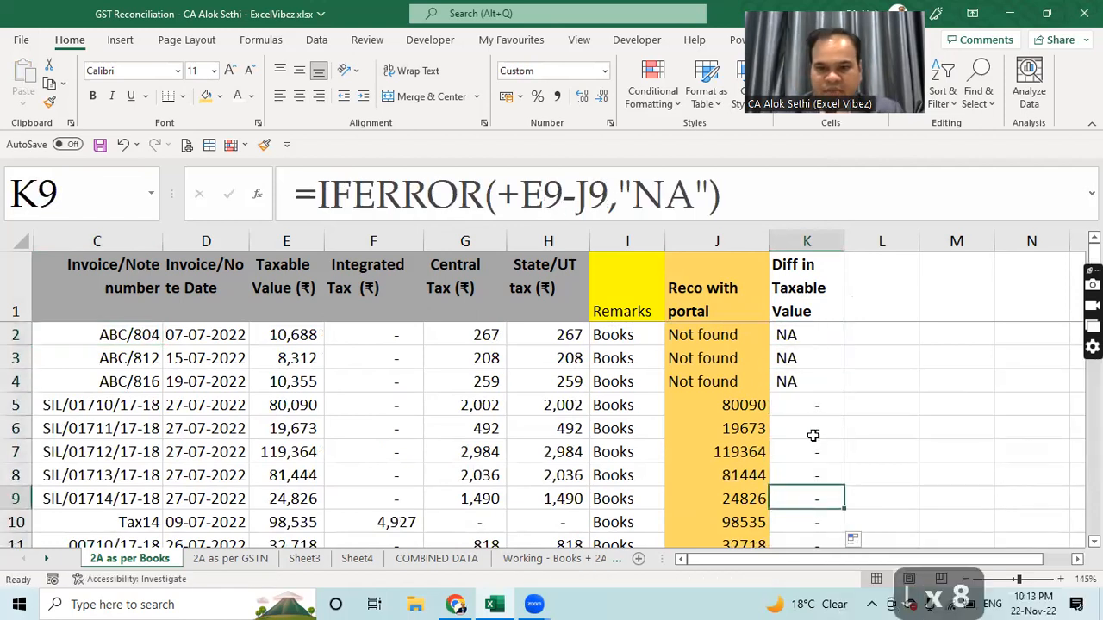
{"action": "key", "text": "Down"}
{"action": "key", "text": "Down"}
{"action": "key", "text": "Down"}
{"action": "key", "text": "Down"}
{"action": "key", "text": "Down"}
{"action": "key", "text": "Down"}
{"action": "key", "text": "Down"}
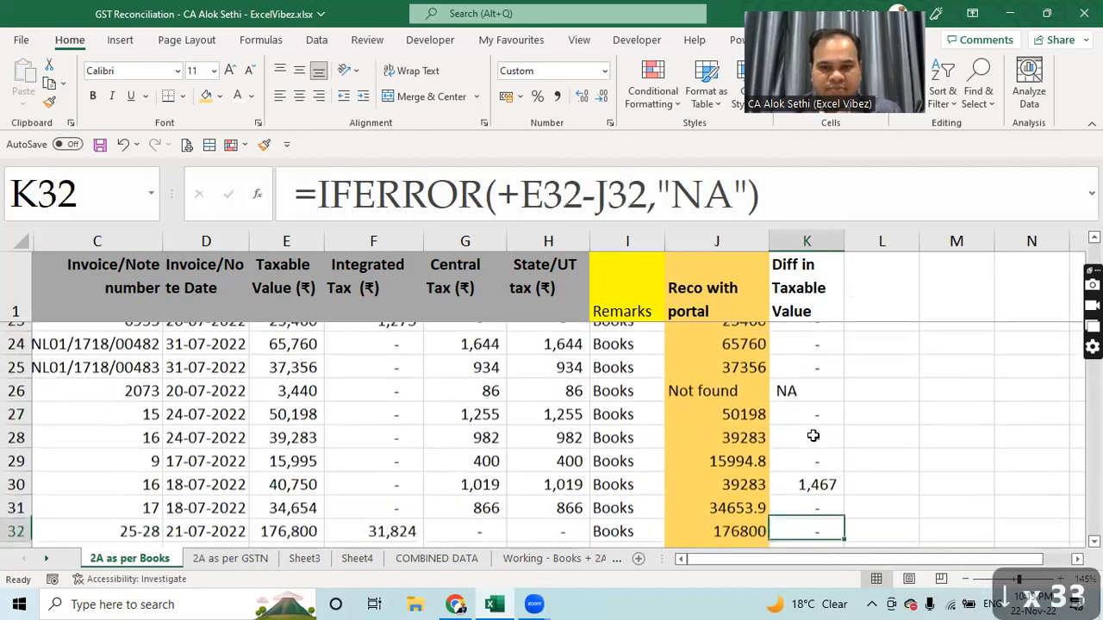
{"action": "left_click", "coordinate": [812, 448]}
{"action": "left_click", "coordinate": [810, 522]}
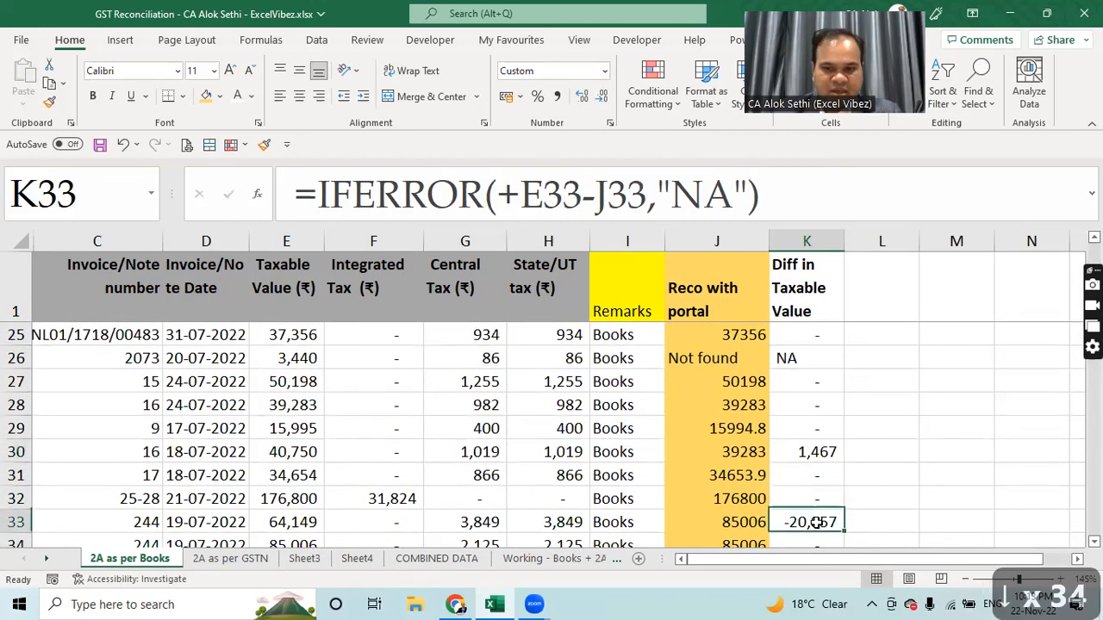
{"action": "key", "text": "Down"}
{"action": "key", "text": "Down"}
{"action": "key", "text": "Down"}
{"action": "key", "text": "Down"}
{"action": "key", "text": "Down"}
{"action": "key", "text": "Down"}
{"action": "key", "text": "Down"}
{"action": "key", "text": "Down"}
{"action": "key", "text": "Down"}
{"action": "key", "text": "Down"}
{"action": "key", "text": "Down"}
{"action": "key", "text": "Down"}
{"action": "key", "text": "Down"}
{"action": "key", "text": "Down"}
{"action": "key", "text": "Down"}
{"action": "key", "text": "Down"}
{"action": "key", "text": "Down"}
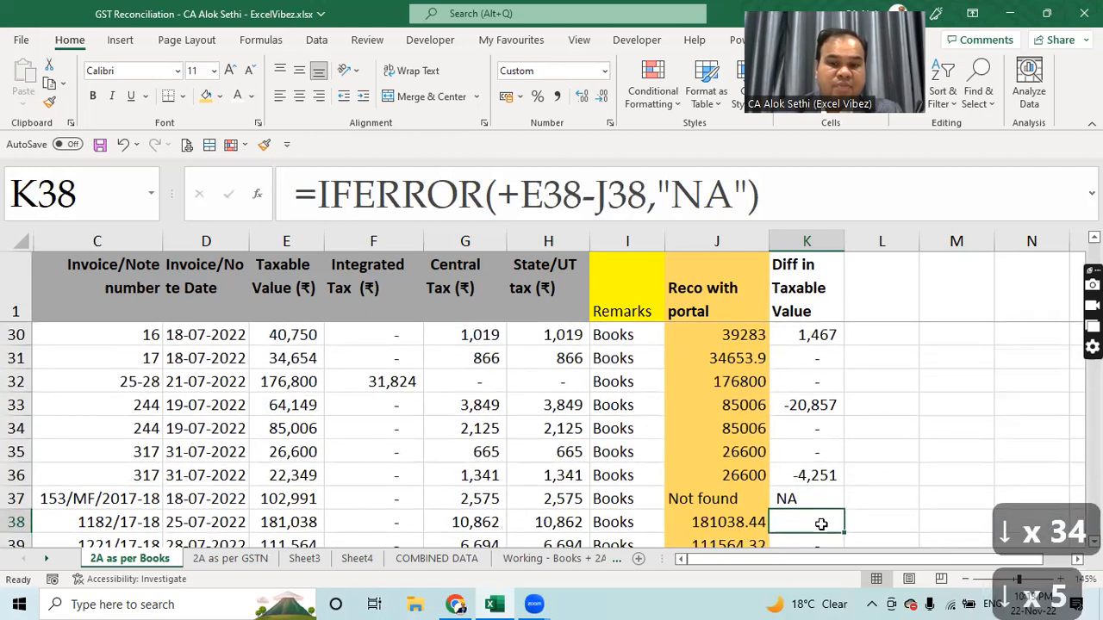
{"action": "left_click", "coordinate": [804, 457]}
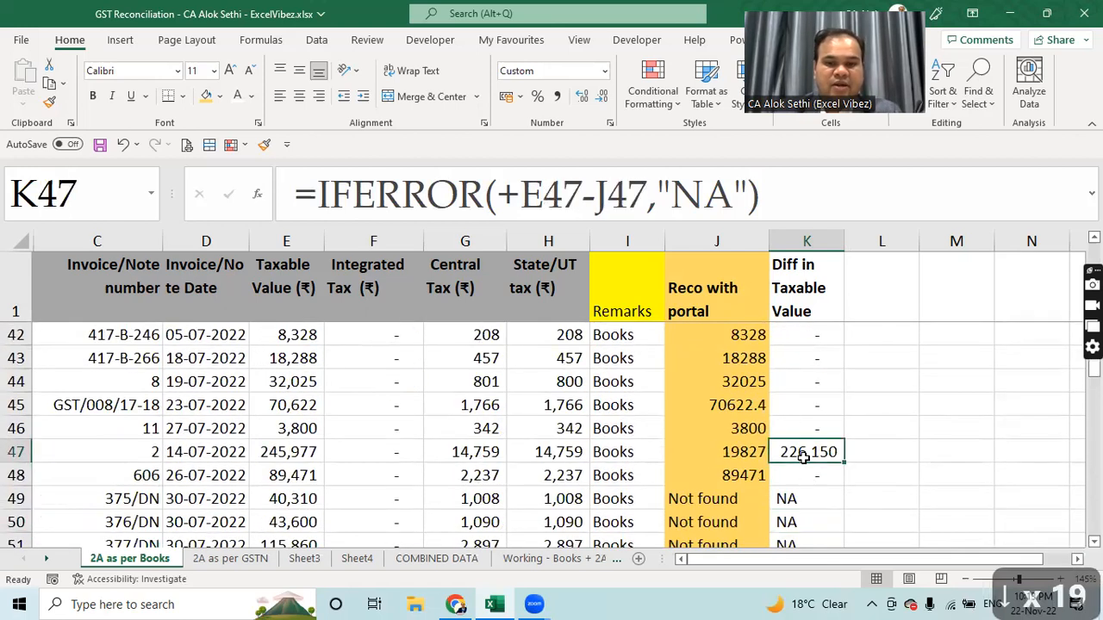
Step: Check the difference formula in K47 and trace it back through the portal lookup in J47 to the row's invoice number
{"action": "key", "text": "F2"}
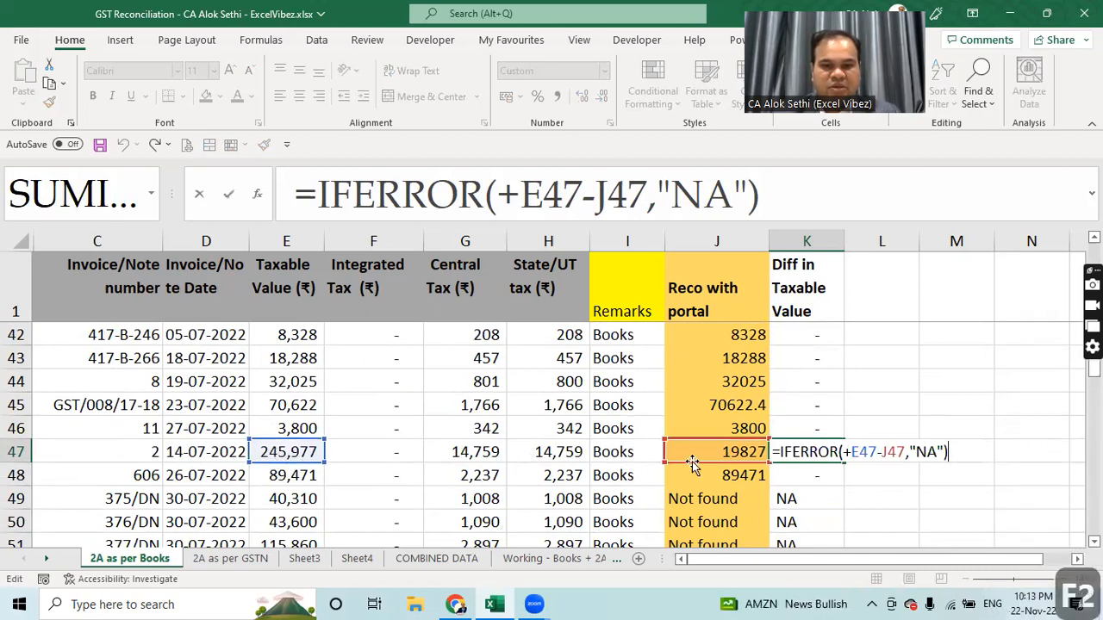
{"action": "key", "text": "Escape"}
{"action": "left_click", "coordinate": [752, 452]}
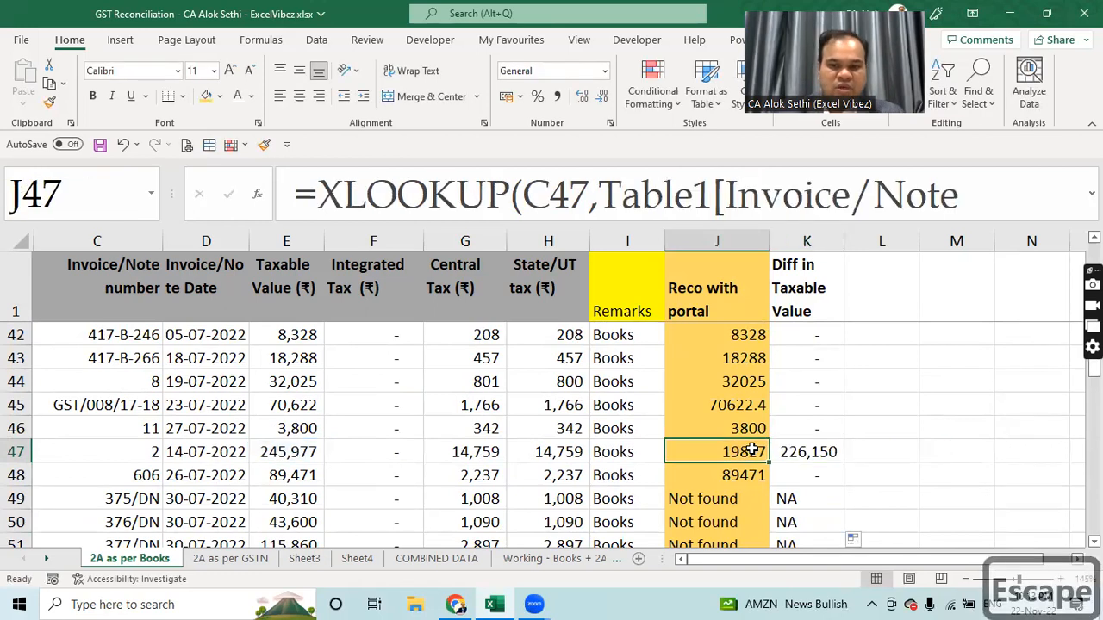
{"action": "key", "text": "Left"}
{"action": "key", "text": "Left"}
{"action": "key", "text": "Left"}
{"action": "key", "text": "Left"}
{"action": "key", "text": "Left"}
{"action": "key", "text": "Left"}
{"action": "key", "text": "Left"}
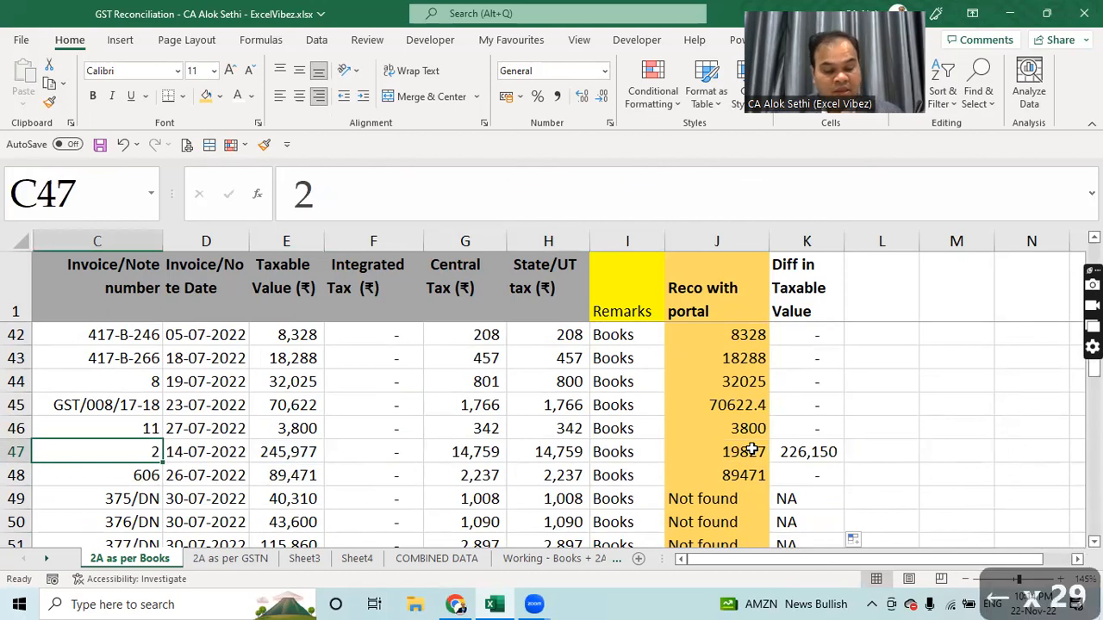
Step: Copy the invoice number in C47 and search for it on the 2A as per GSTN sheet
{"action": "key", "text": "ctrl+c"}
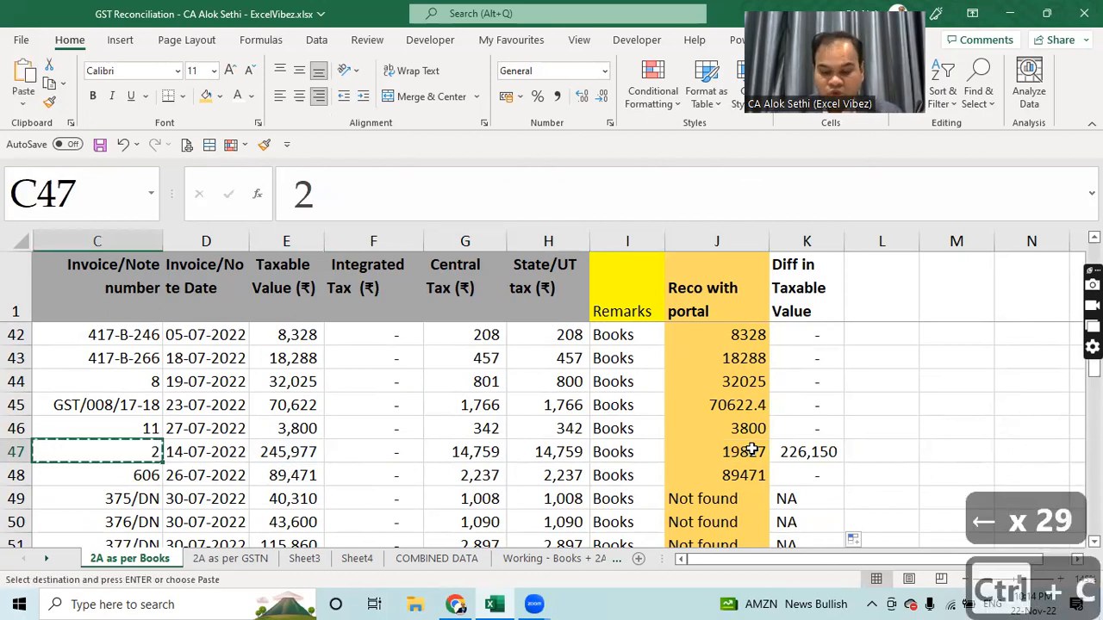
{"action": "key", "text": "ctrl+Page_Down"}
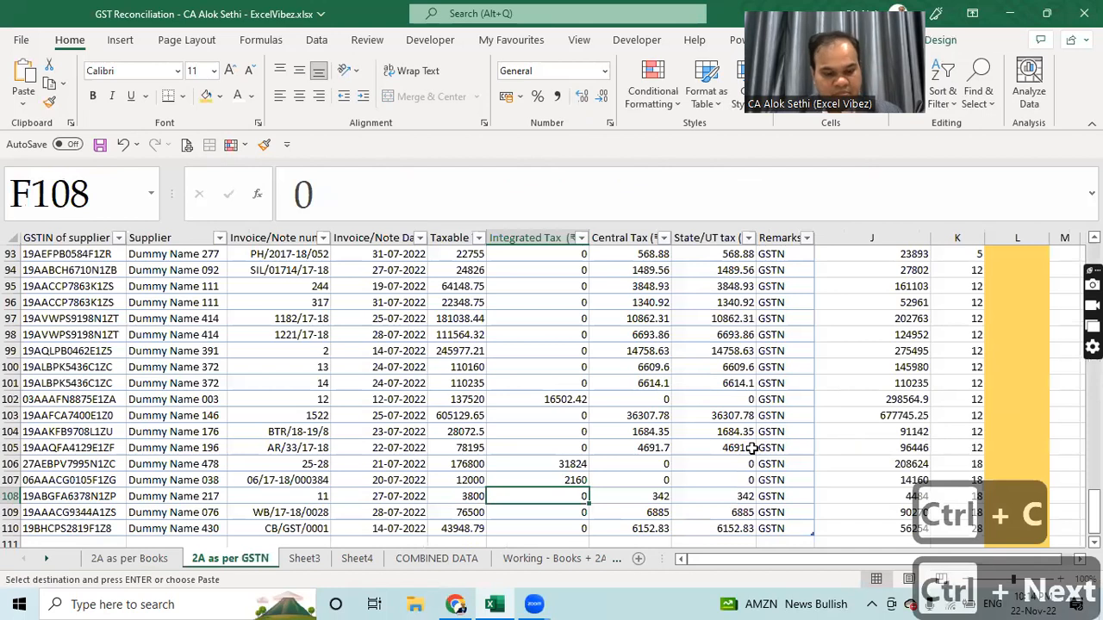
{"action": "key", "text": "ctrl+f"}
{"action": "key", "text": "ctrl+v"}
{"action": "key", "text": "Return"}
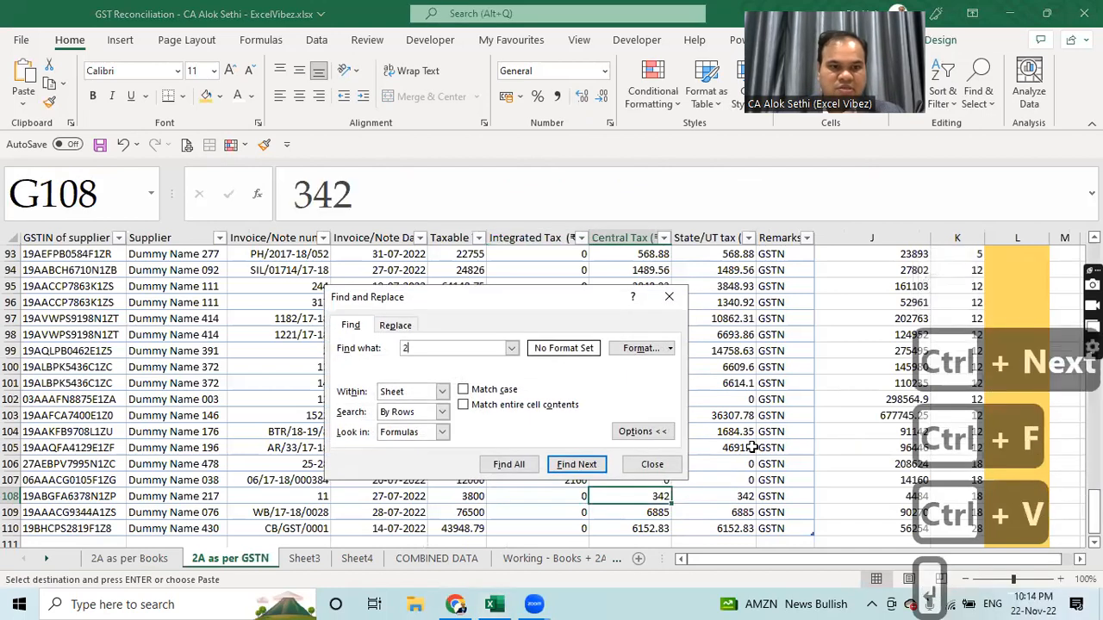
{"action": "key", "text": "Return"}
{"action": "key", "text": "Escape"}
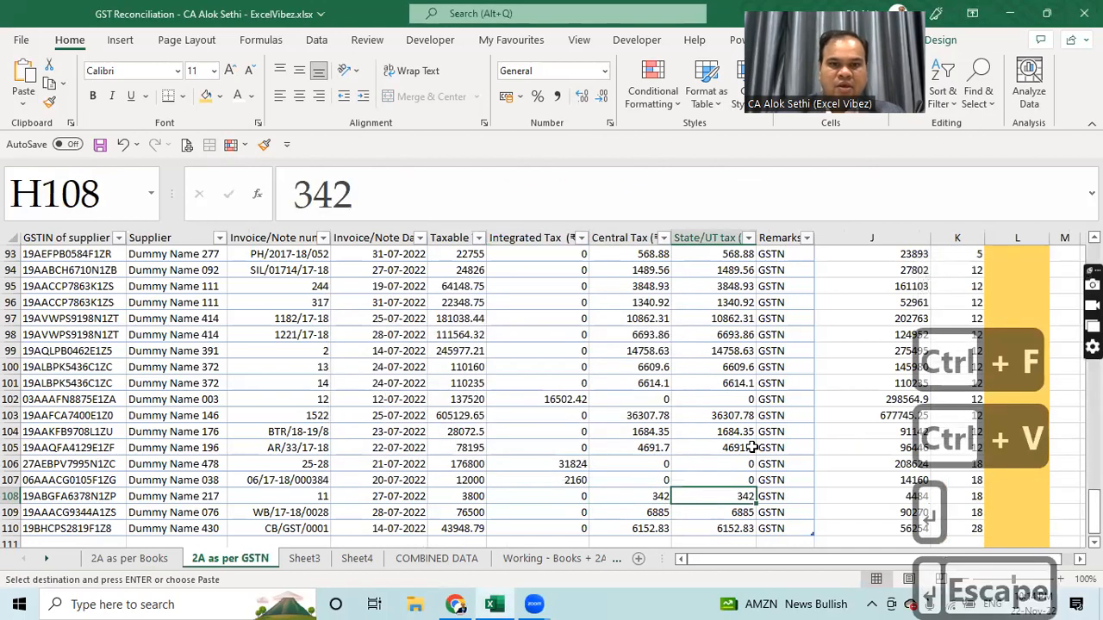
Step: Search only the Invoice/Note number column of the 2A as per GSTN sheet for 2, going through the successive matches
{"action": "left_click", "coordinate": [298, 228]}
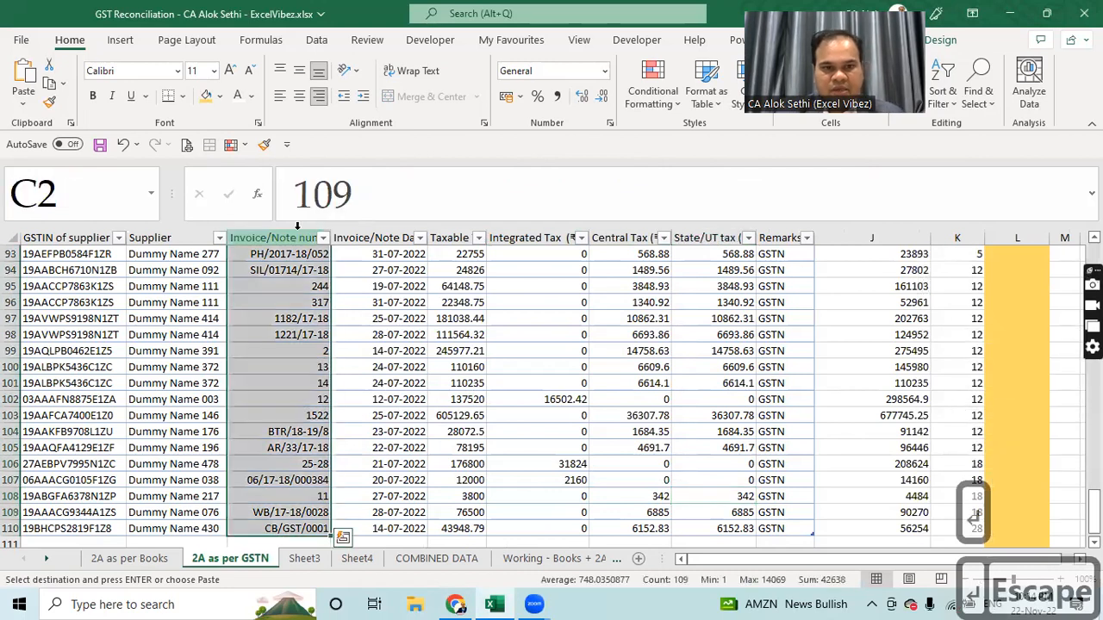
{"action": "key", "text": "ctrl+f"}
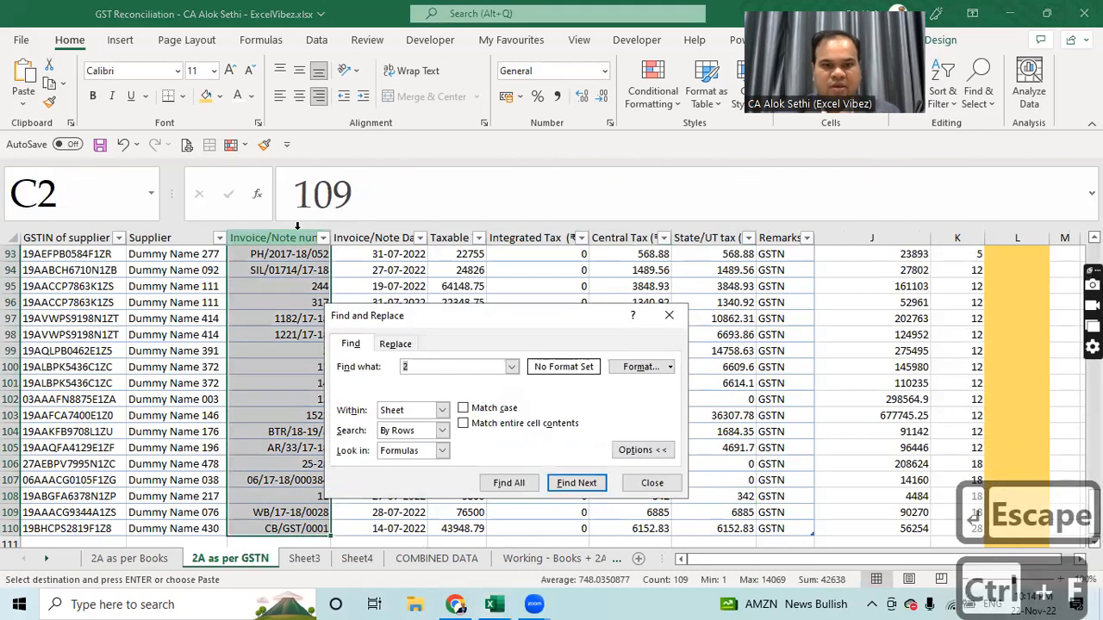
{"action": "key", "text": "Return"}
{"action": "key", "text": "Return"}
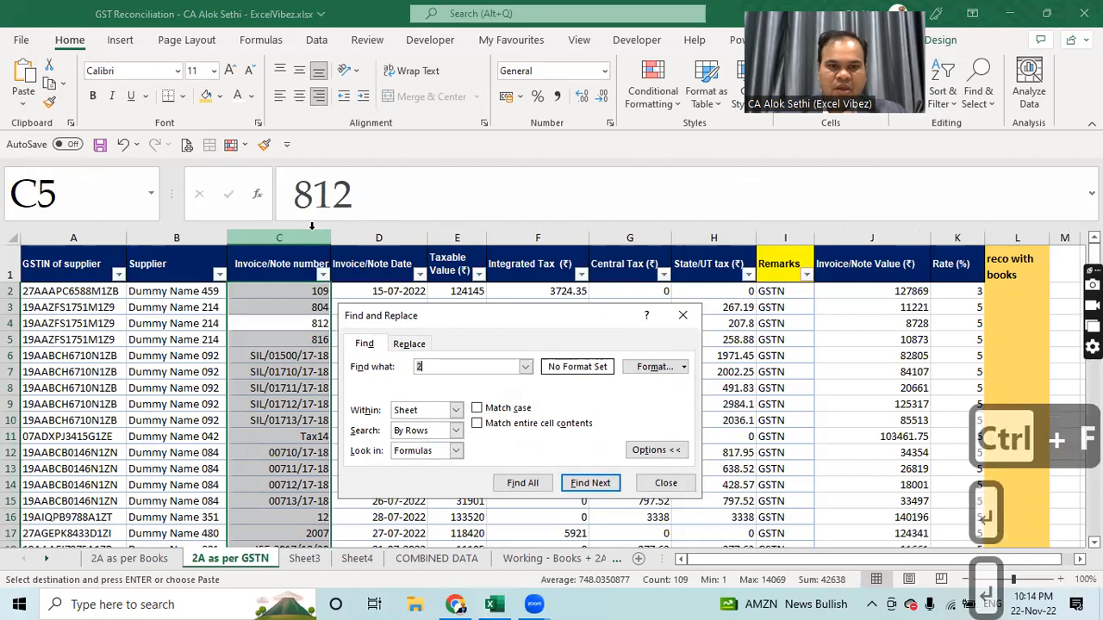
{"action": "key", "text": "Return"}
{"action": "key", "text": "Return"}
{"action": "key", "text": "Return"}
{"action": "key", "text": "Return"}
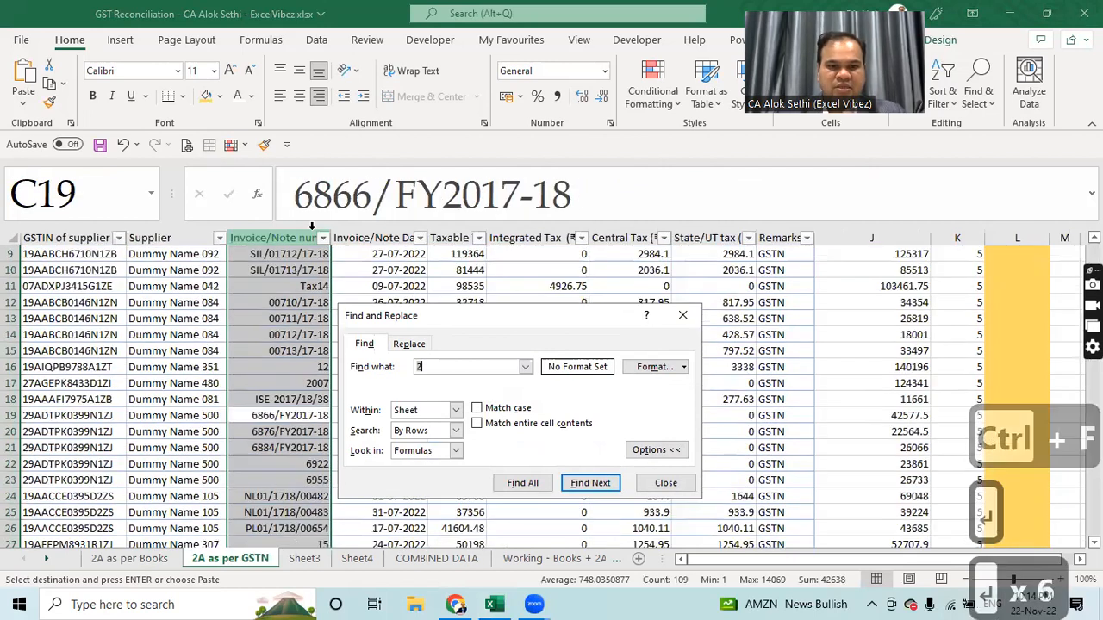
{"action": "key", "text": "Return"}
{"action": "key", "text": "Return"}
{"action": "key", "text": "Return"}
{"action": "key", "text": "Return"}
{"action": "key", "text": "Return"}
{"action": "key", "text": "Return"}
{"action": "key", "text": "Return"}
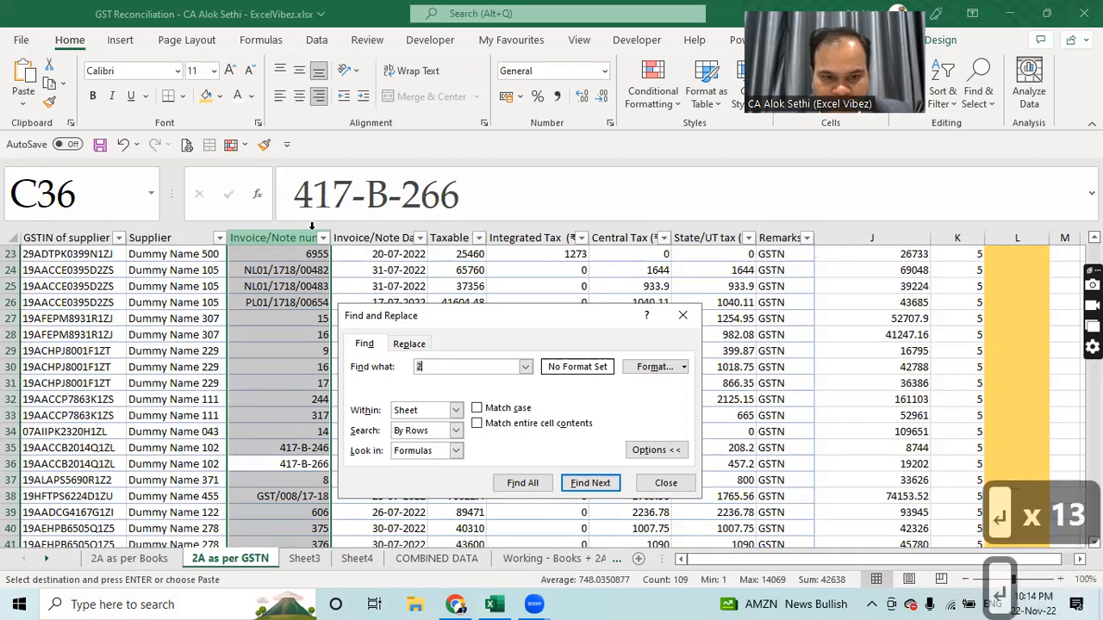
{"action": "key", "text": "Return"}
{"action": "key", "text": "Return"}
{"action": "key", "text": "Return"}
{"action": "key", "text": "Return"}
{"action": "key", "text": "Return"}
{"action": "key", "text": "Return"}
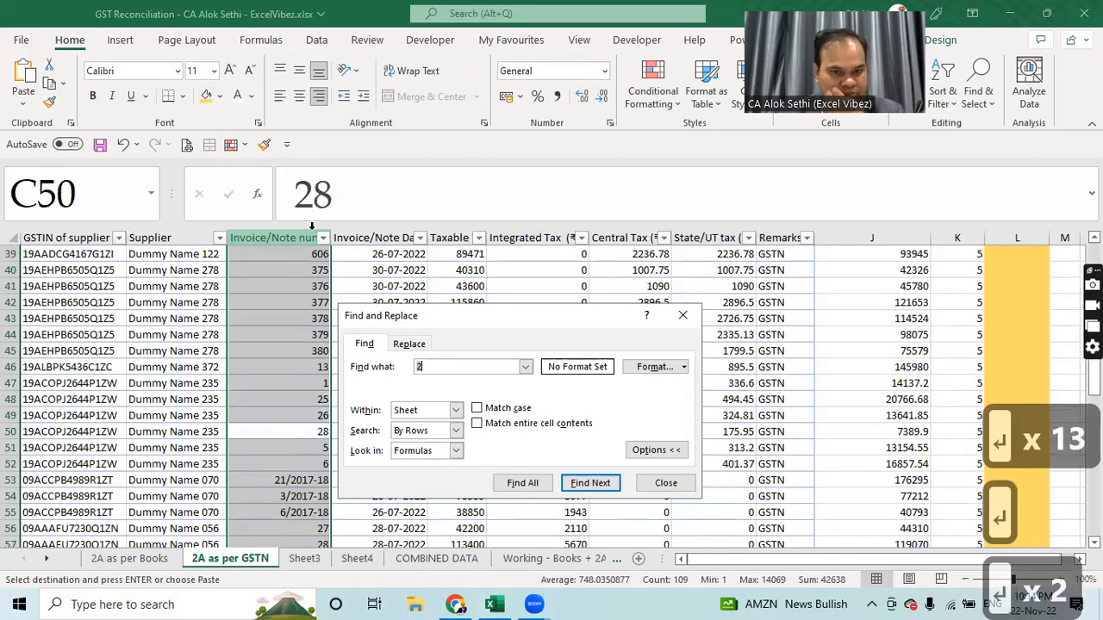
{"action": "key", "text": "Return"}
{"action": "key", "text": "Return"}
{"action": "key", "text": "Return"}
{"action": "key", "text": "Return"}
{"action": "key", "text": "Return"}
{"action": "key", "text": "Return"}
{"action": "key", "text": "Return"}
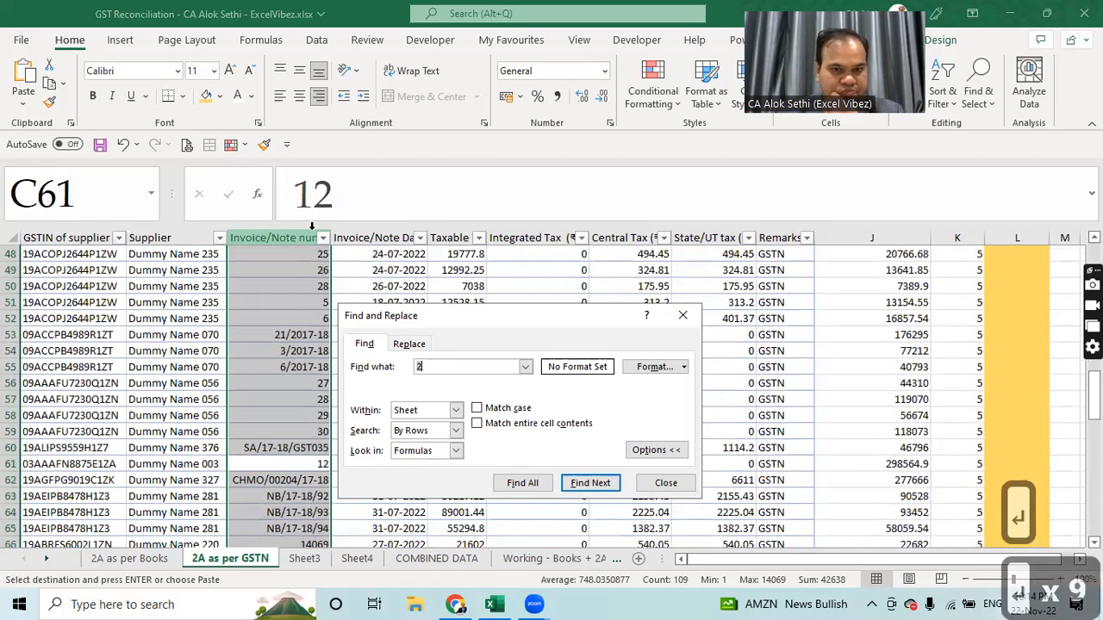
{"action": "key", "text": "Return"}
{"action": "key", "text": "Return"}
{"action": "key", "text": "Return"}
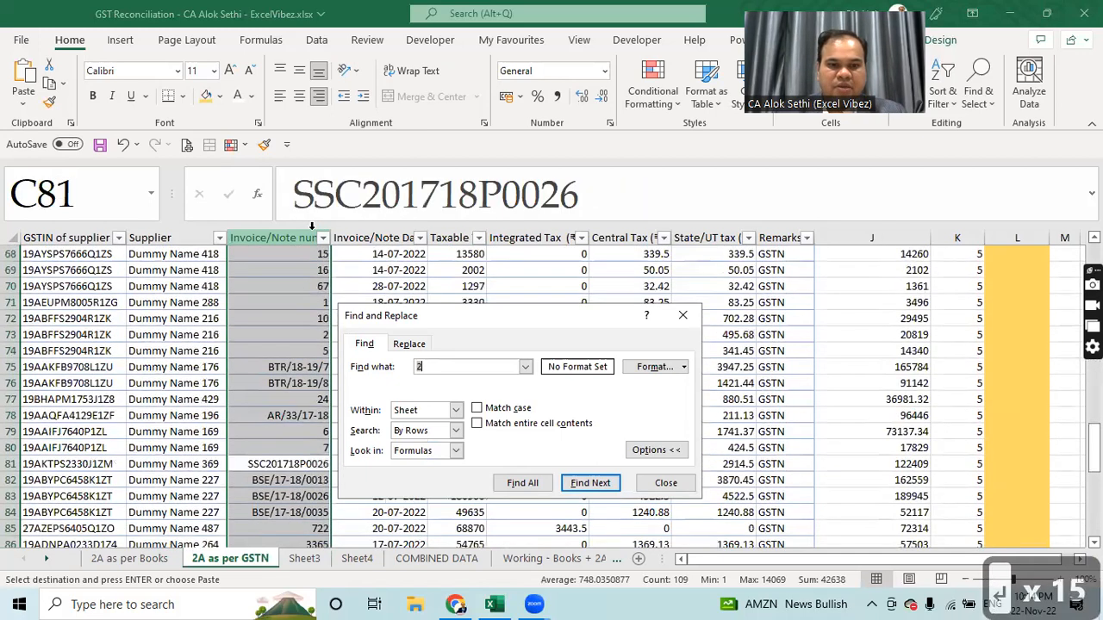
Step: Close the search and examine the supplier, date and taxable value of the invoice numbered 2 in row 73
{"action": "key", "text": "Escape"}
{"action": "left_click", "coordinate": [320, 336]}
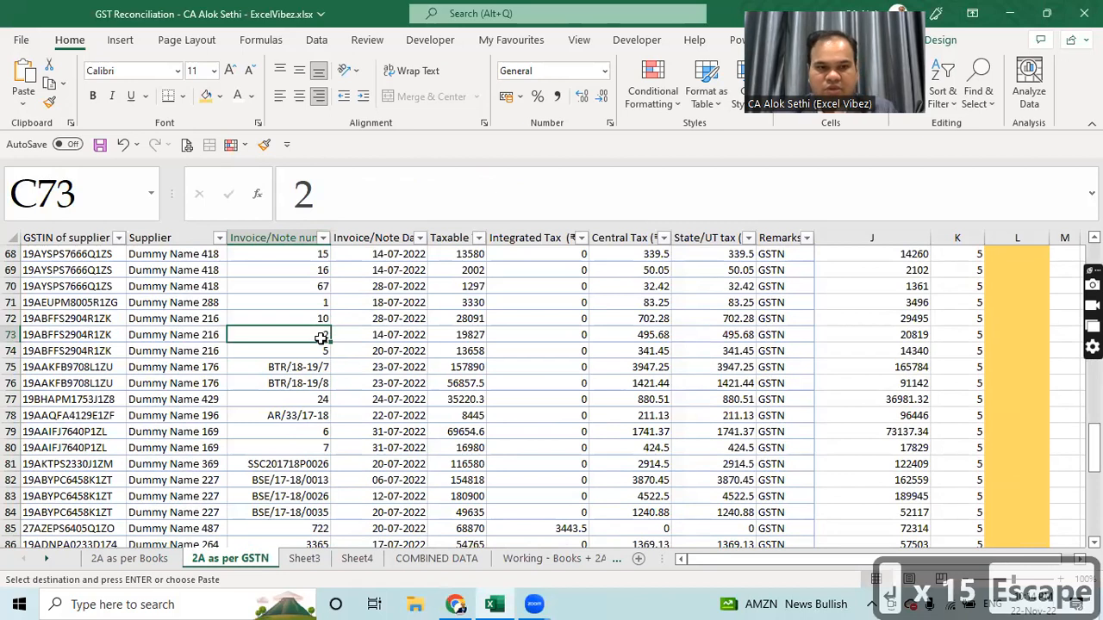
{"action": "key", "text": "Left"}
{"action": "key", "text": "Left"}
{"action": "key", "text": "Left"}
{"action": "key", "text": "Right"}
{"action": "key", "text": "Right"}
{"action": "key", "text": "Right"}
{"action": "key", "text": "Right"}
{"action": "key", "text": "Right"}
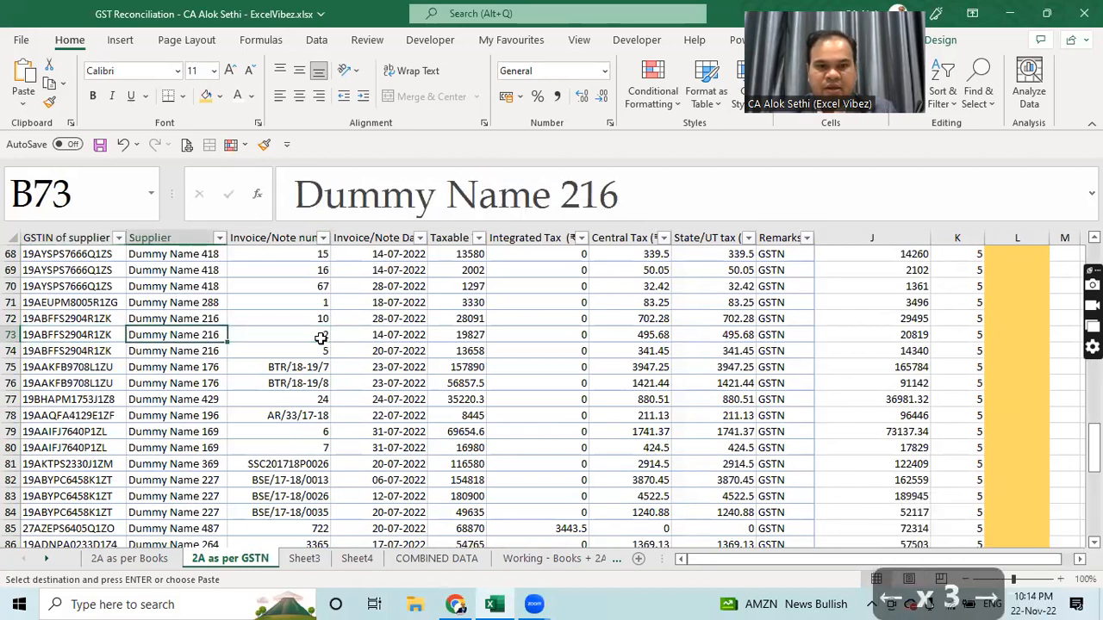
{"action": "left_click", "coordinate": [437, 335]}
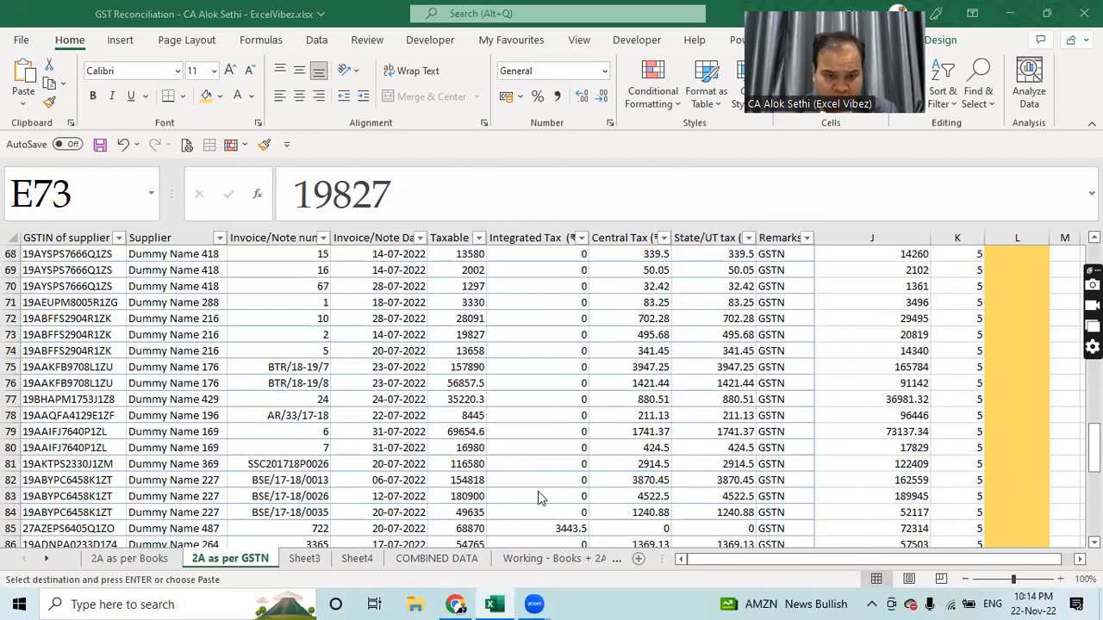
{"action": "left_click", "coordinate": [401, 563]}
{"action": "left_click", "coordinate": [347, 562]}
{"action": "left_click", "coordinate": [306, 559]}
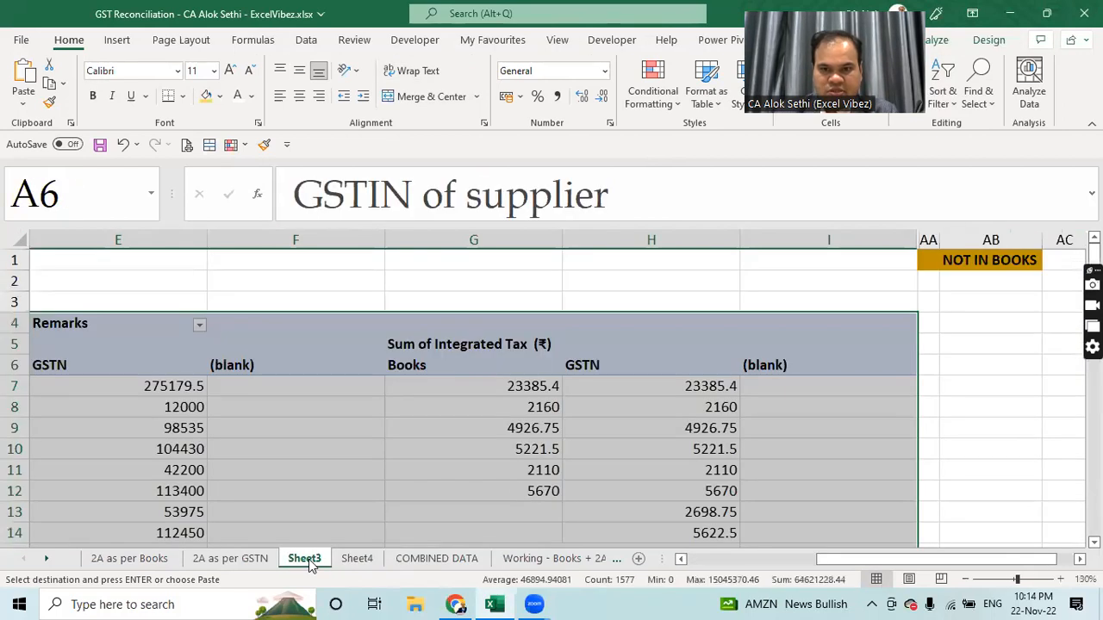
{"action": "left_click", "coordinate": [223, 561]}
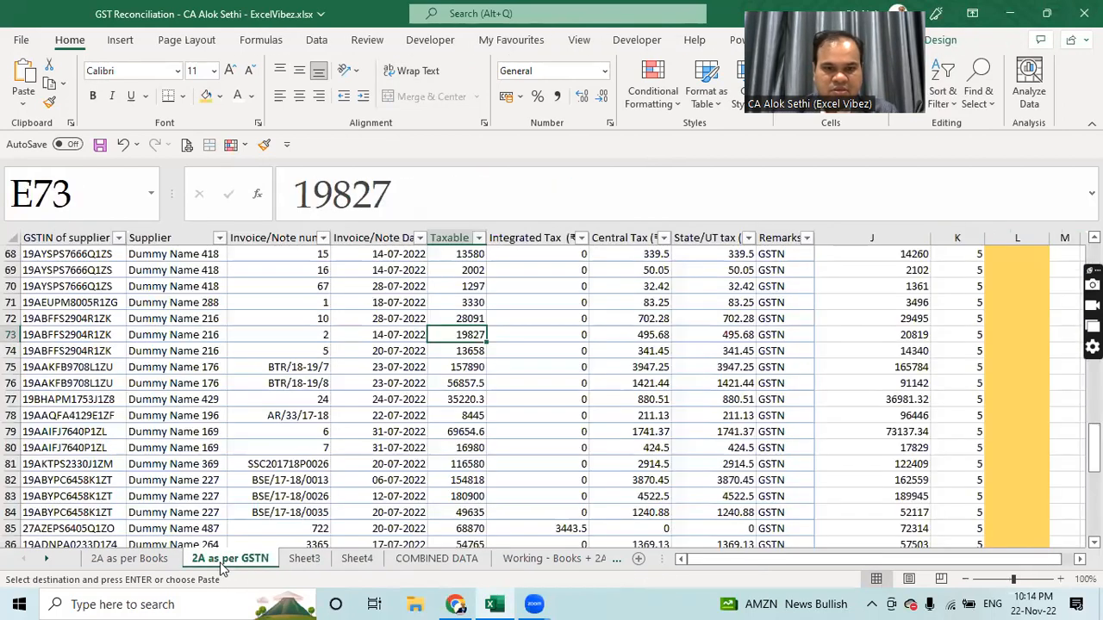
Step: Return to the 2A as per Books sheet and inspect the difference formula in K42
{"action": "left_click", "coordinate": [152, 561]}
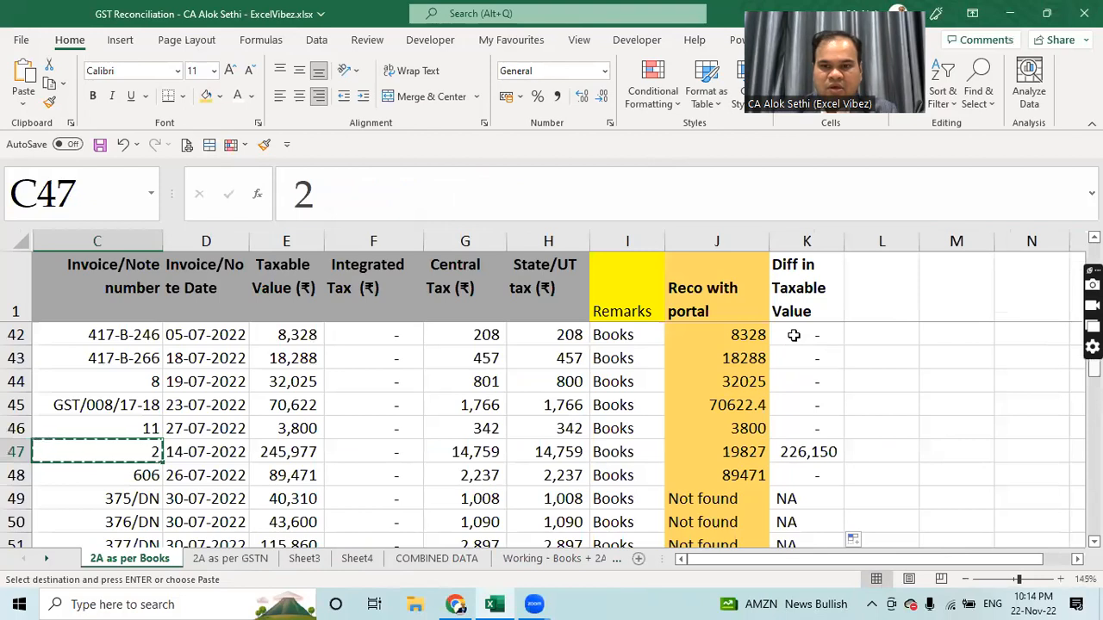
{"action": "left_click", "coordinate": [790, 334]}
{"action": "key", "text": "F2"}
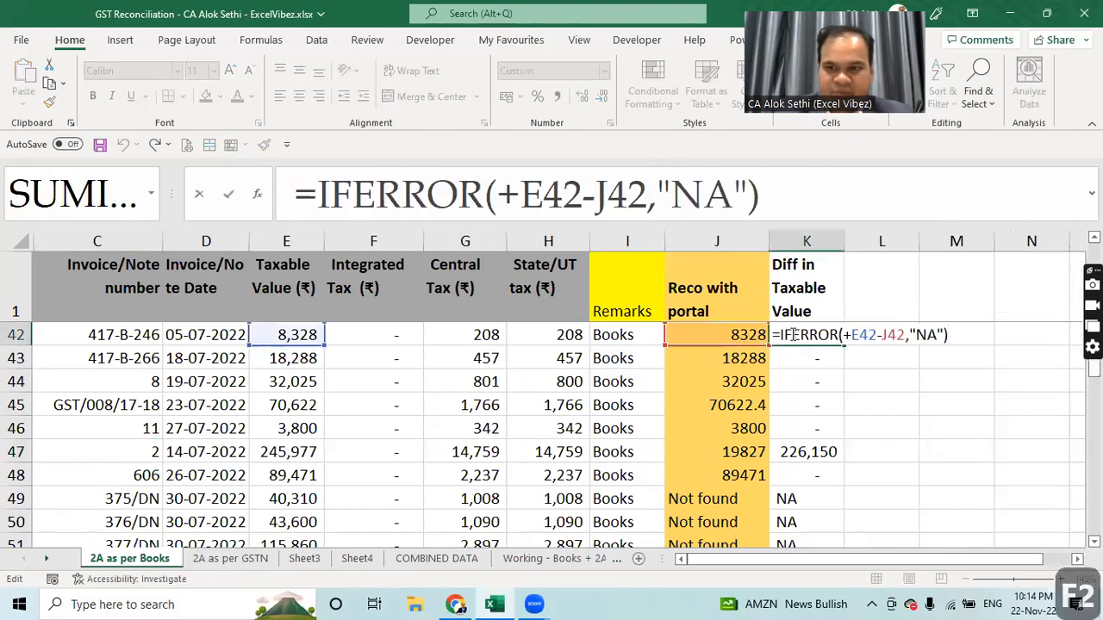
{"action": "key", "text": "Escape"}
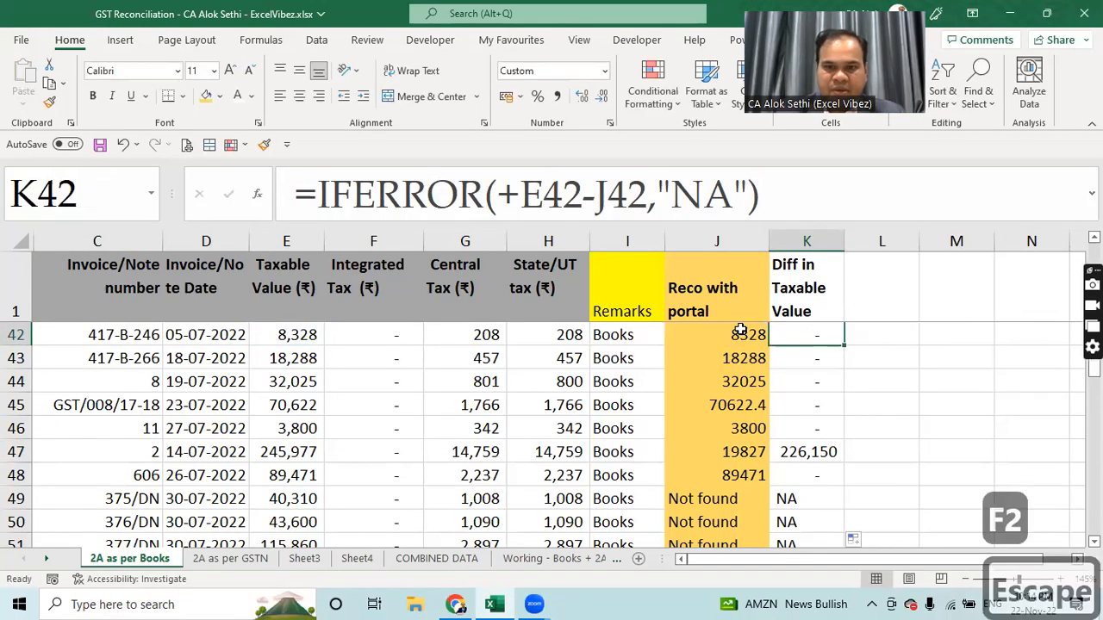
Step: Extend the XLOOKUP formula in J42 with match mode 0 (exact match) and search mode 1 (first-to-last)
{"action": "key", "text": "Left"}
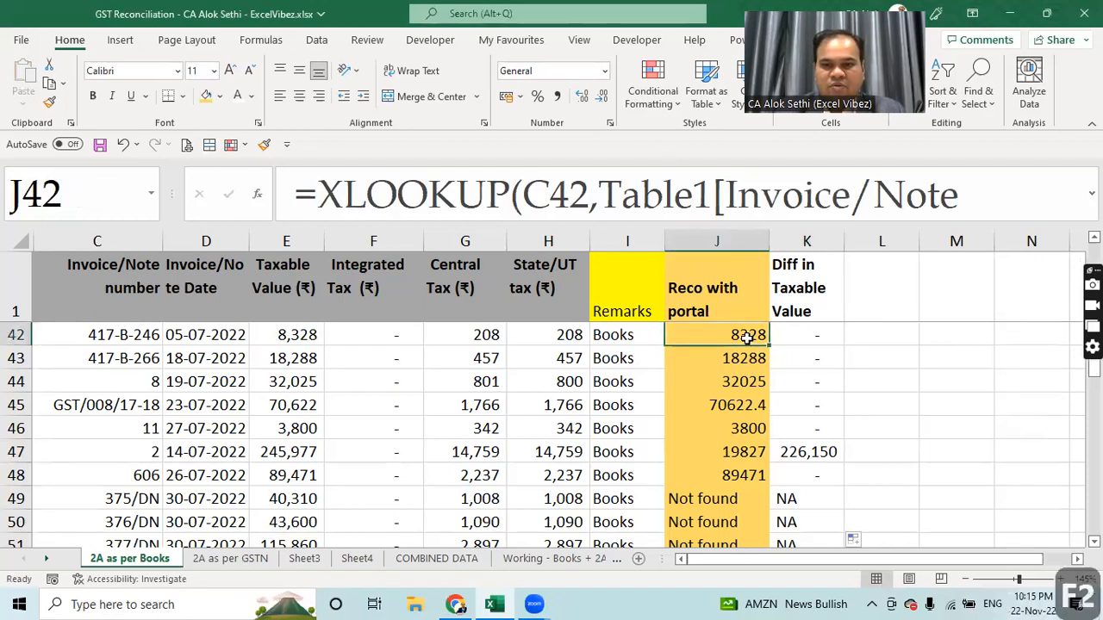
{"action": "key", "text": "F2"}
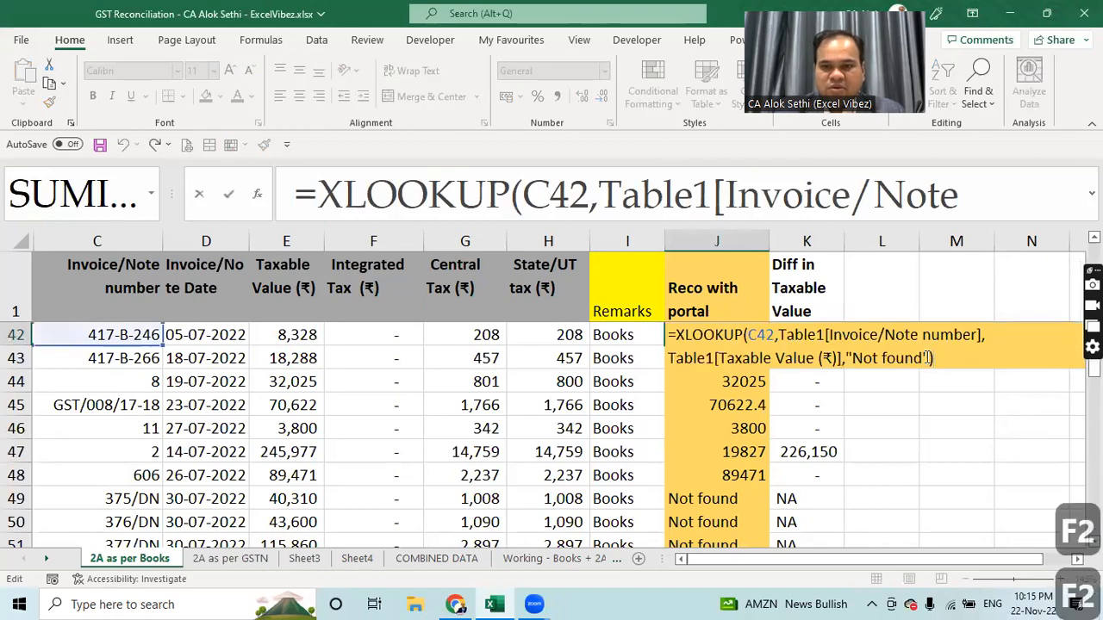
{"action": "left_click", "coordinate": [926, 358]}
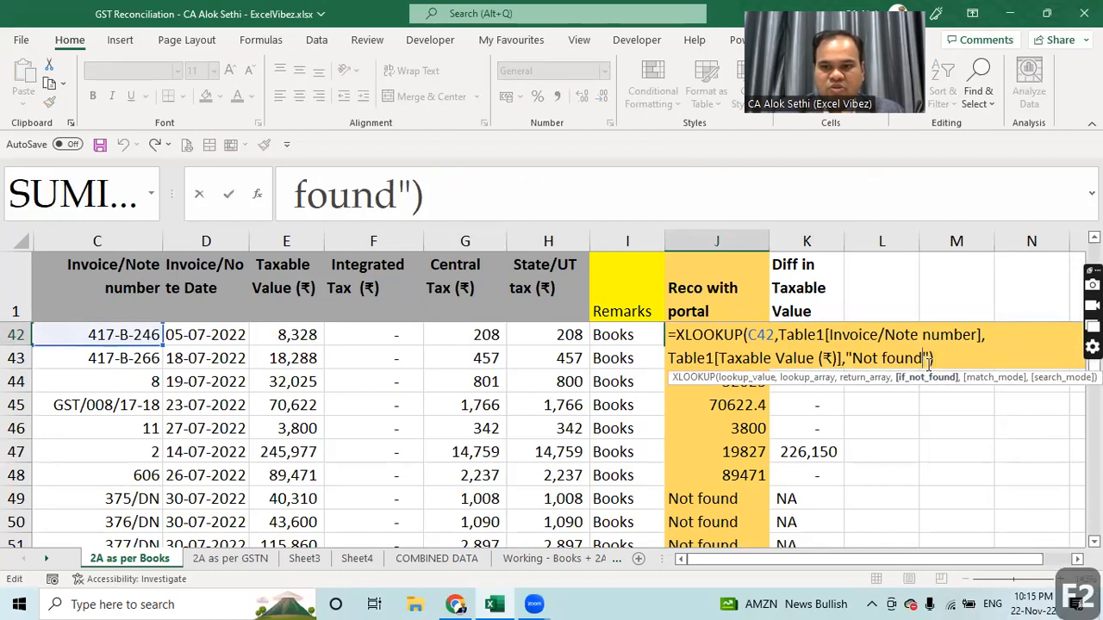
{"action": "type", "text": ","}
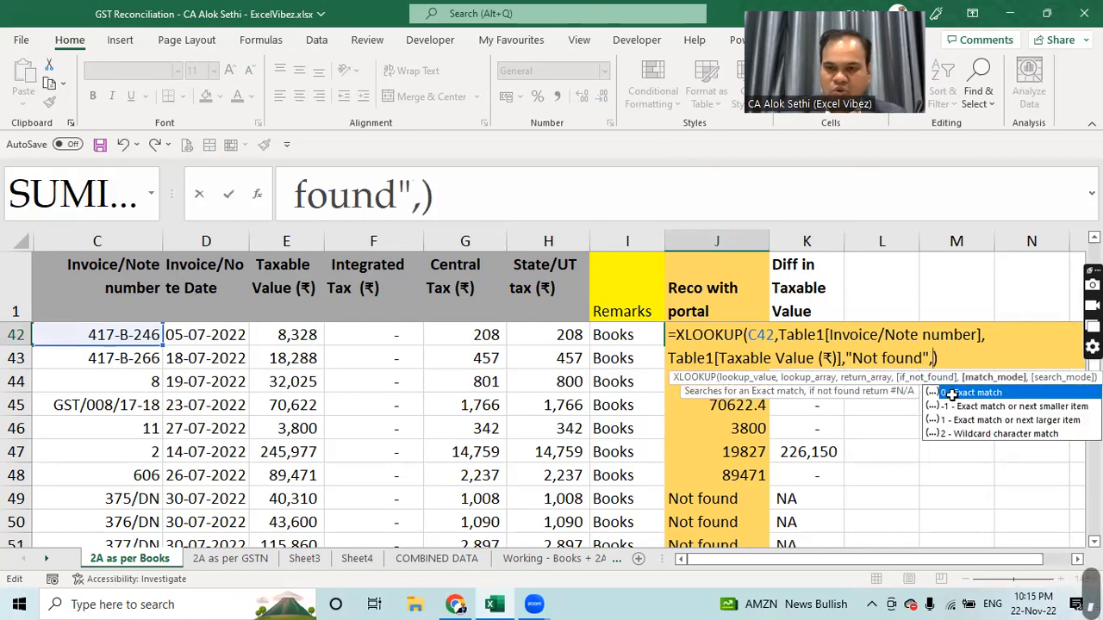
{"action": "key", "text": "Insert"}
{"action": "key", "text": "Num_Lock"}
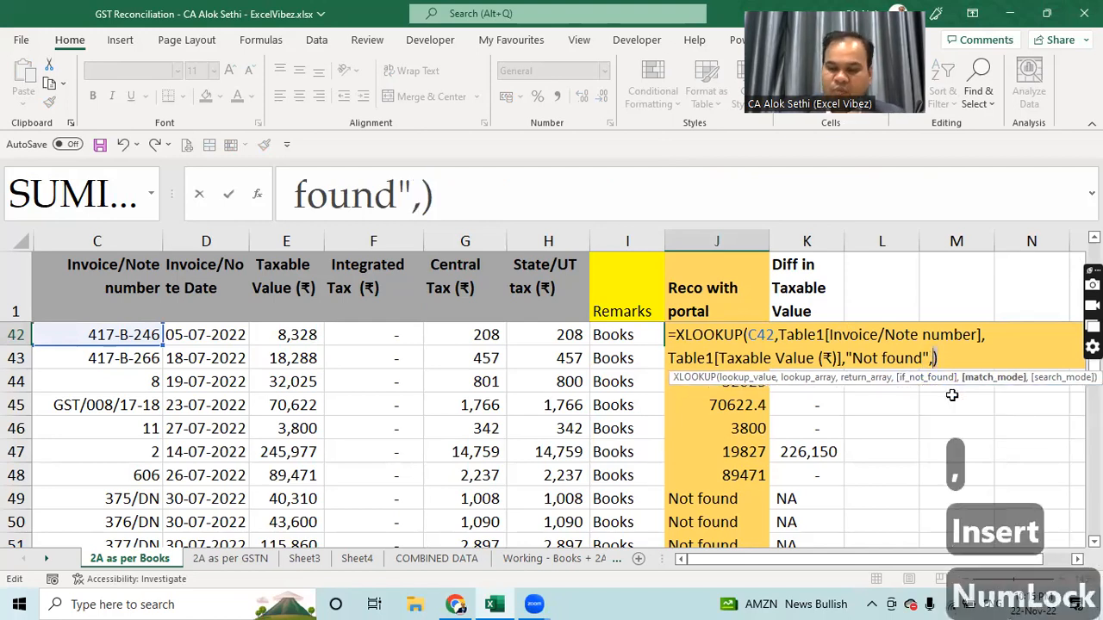
{"action": "type", "text": "0,"}
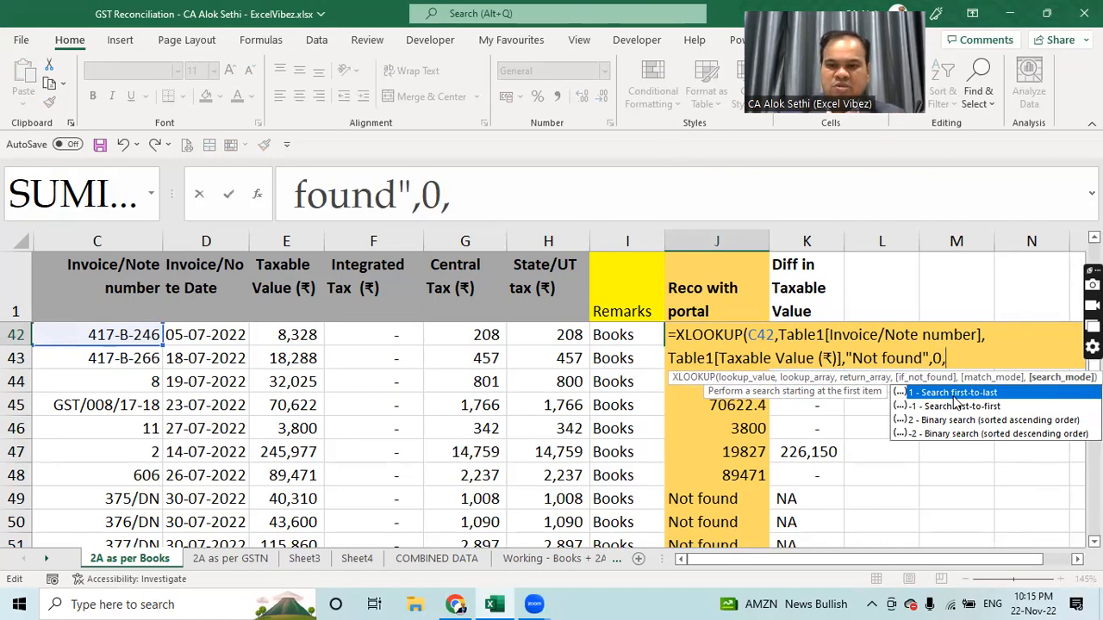
{"action": "type", "text": "1)"}
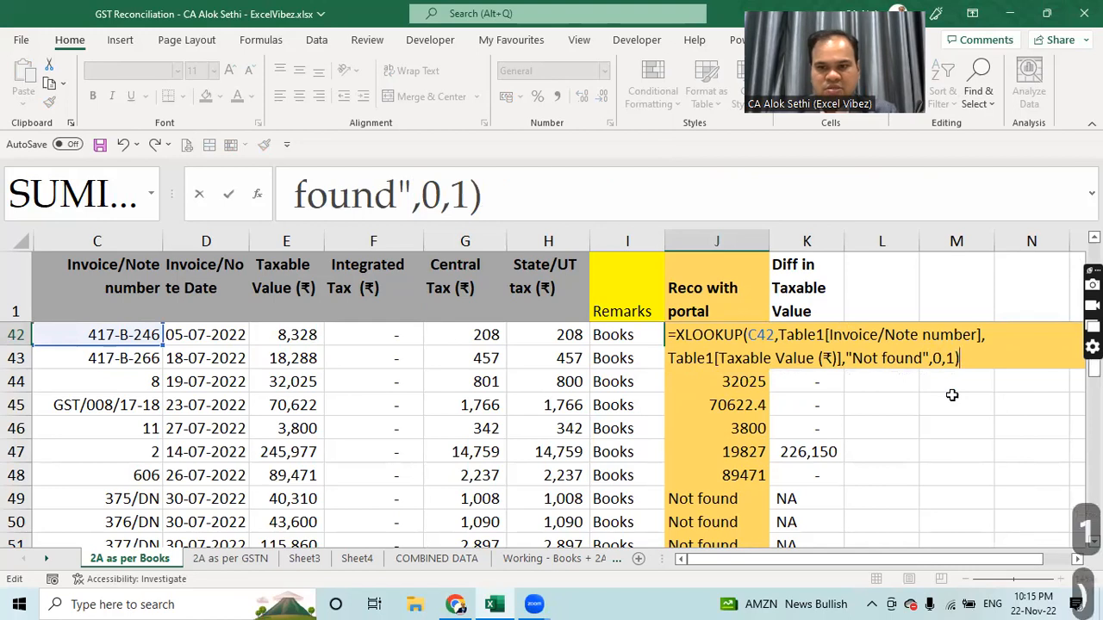
{"action": "key", "text": "Return"}
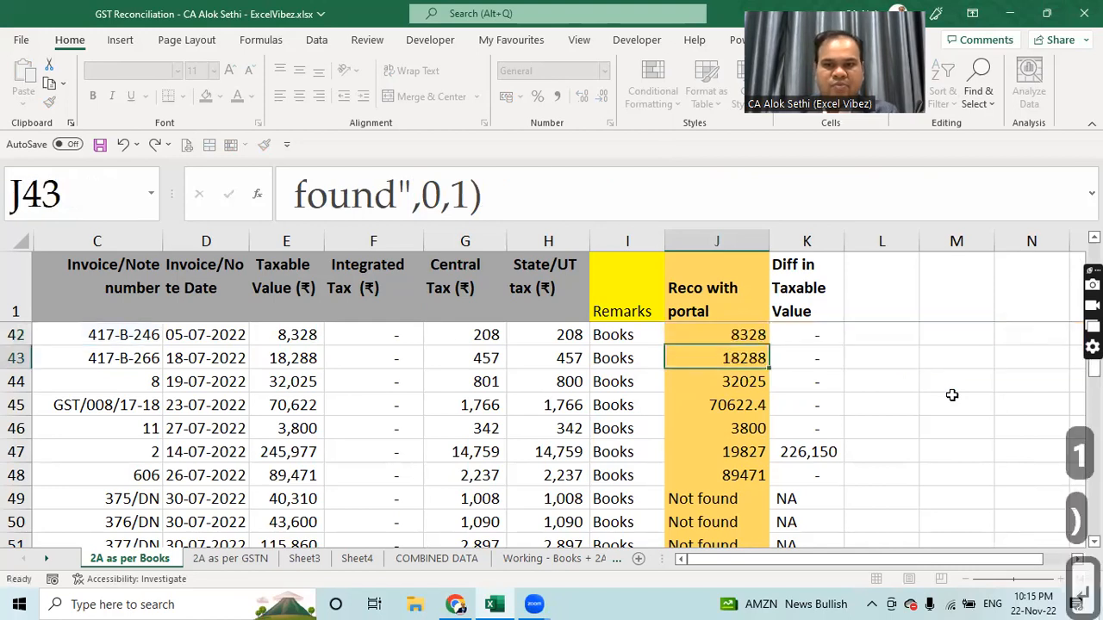
Step: Fill the XLOOKUP formula in J42 down the rest of the Reco with portal column
{"action": "key", "text": "Up"}
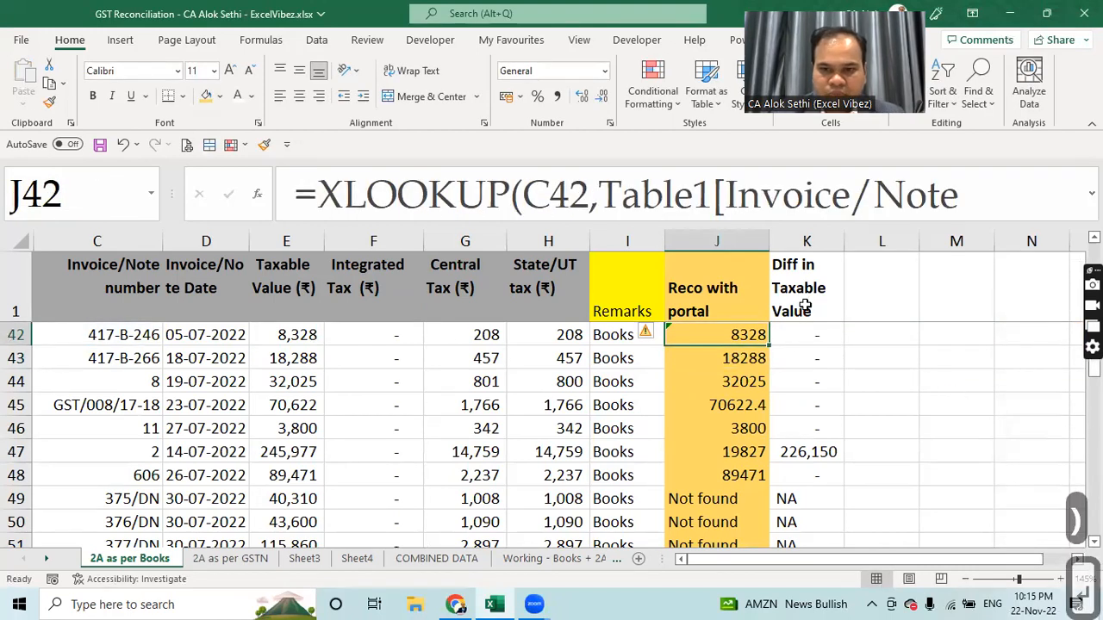
{"action": "double_click", "coordinate": [768, 346]}
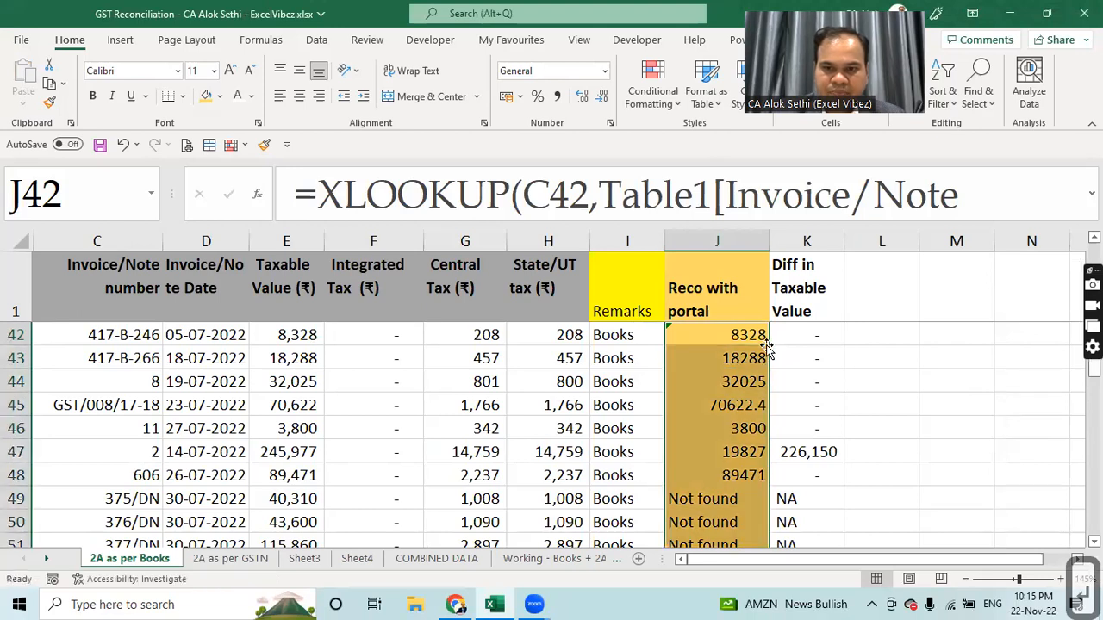
{"action": "left_click", "coordinate": [756, 351]}
{"action": "left_click", "coordinate": [755, 339]}
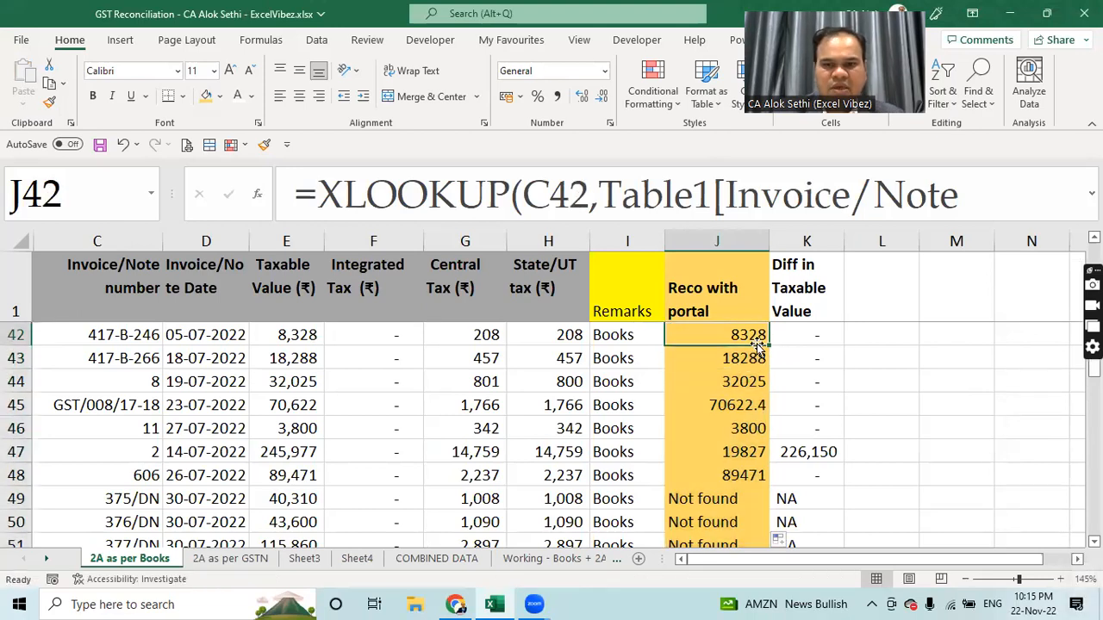
Step: Go down the Diff in Taxable Value column from K47 to past the last data row, examining the differences
{"action": "left_click", "coordinate": [803, 456]}
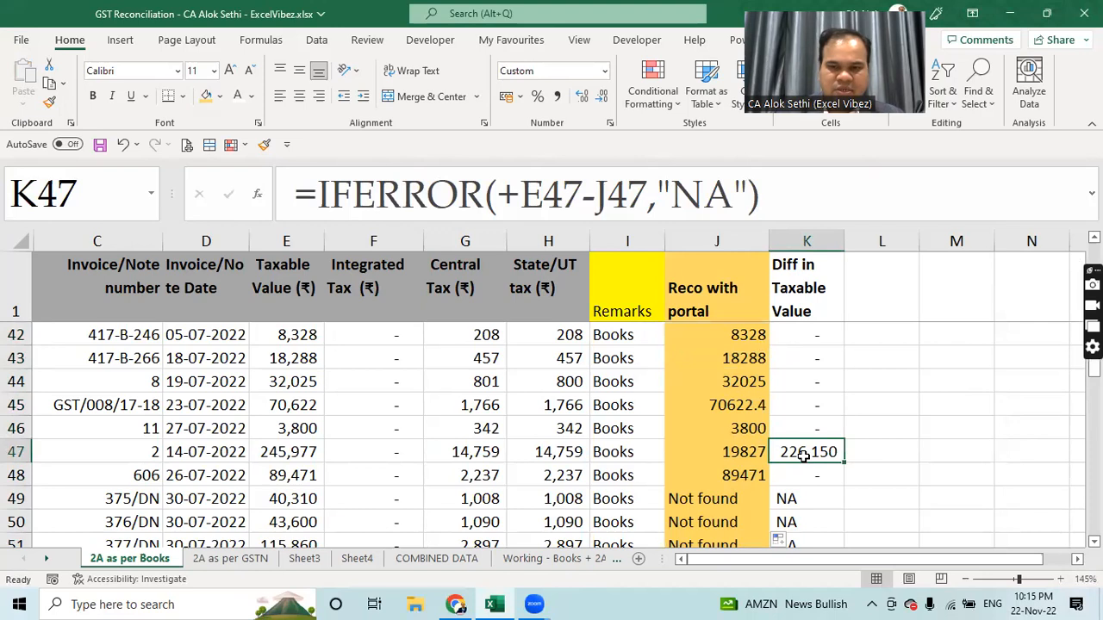
{"action": "key", "text": "Down"}
{"action": "key", "text": "Down"}
{"action": "key", "text": "Down"}
{"action": "key", "text": "Down"}
{"action": "key", "text": "Down"}
{"action": "key", "text": "Down"}
{"action": "key", "text": "Down"}
{"action": "key", "text": "Down"}
{"action": "key", "text": "Down"}
{"action": "key", "text": "Down"}
{"action": "key", "text": "Down"}
{"action": "key", "text": "Down"}
{"action": "key", "text": "Down"}
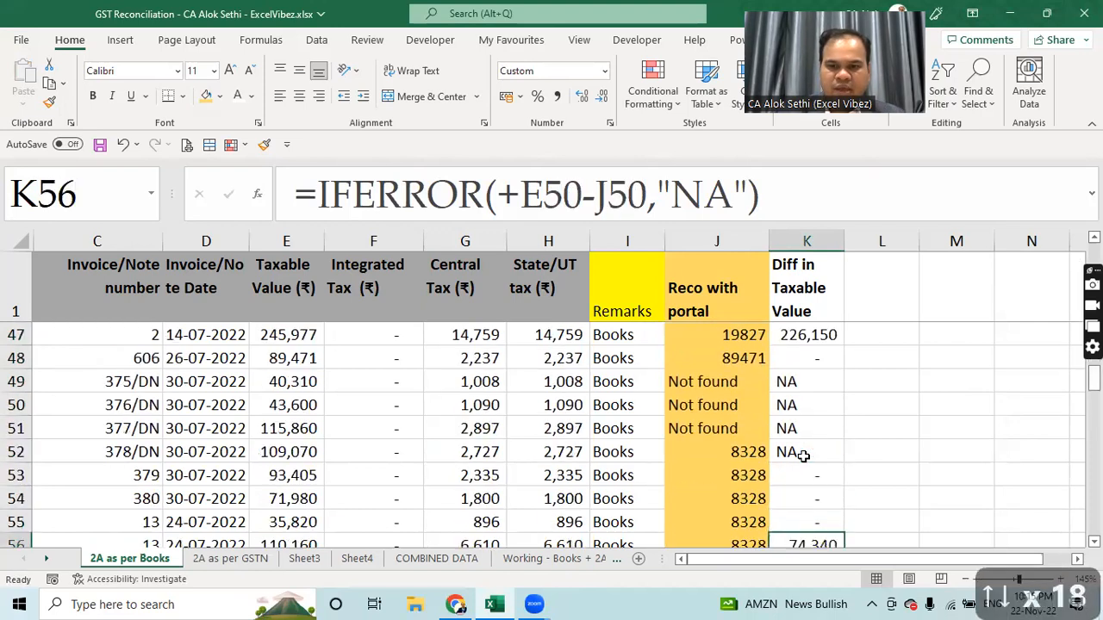
{"action": "key", "text": "Down"}
{"action": "key", "text": "Down"}
{"action": "key", "text": "Down"}
{"action": "key", "text": "Down"}
{"action": "key", "text": "Down"}
{"action": "key", "text": "Down"}
{"action": "key", "text": "Down"}
{"action": "key", "text": "Down"}
{"action": "key", "text": "Down"}
{"action": "key", "text": "Down"}
{"action": "key", "text": "Down"}
{"action": "key", "text": "Down"}
{"action": "key", "text": "Down"}
{"action": "key", "text": "Down"}
{"action": "key", "text": "Down"}
{"action": "key", "text": "Down"}
{"action": "key", "text": "Down"}
{"action": "key", "text": "Down"}
{"action": "key", "text": "Down"}
{"action": "key", "text": "Down"}
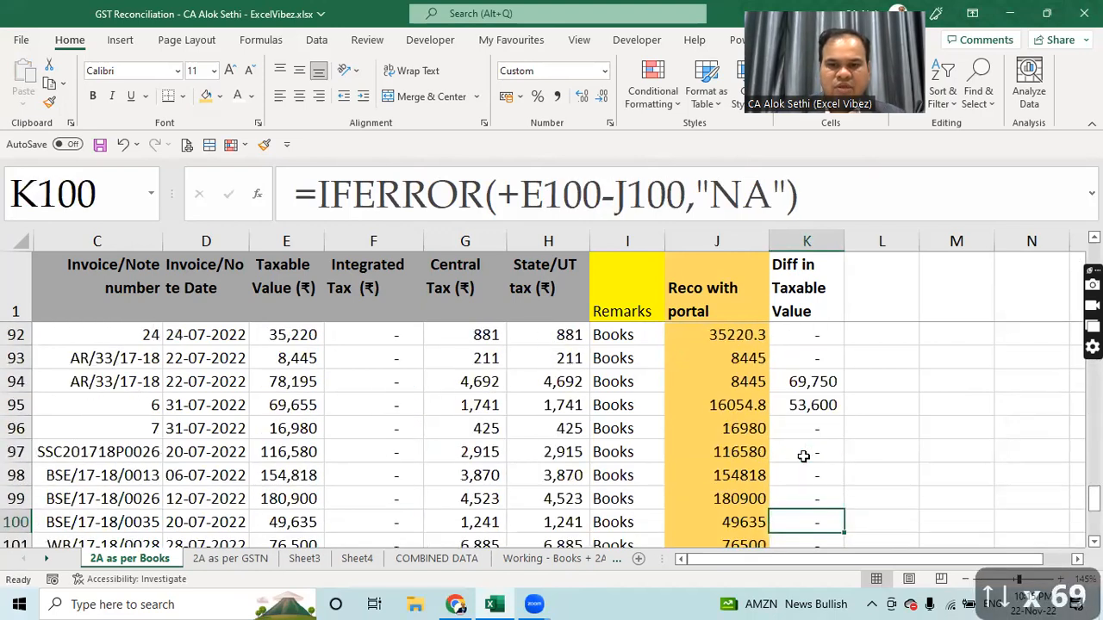
Step: Add filters to the Books data and filter Diff in Taxable Value to hide the zero (-) and NA entries
{"action": "key", "text": "ctrl+a"}
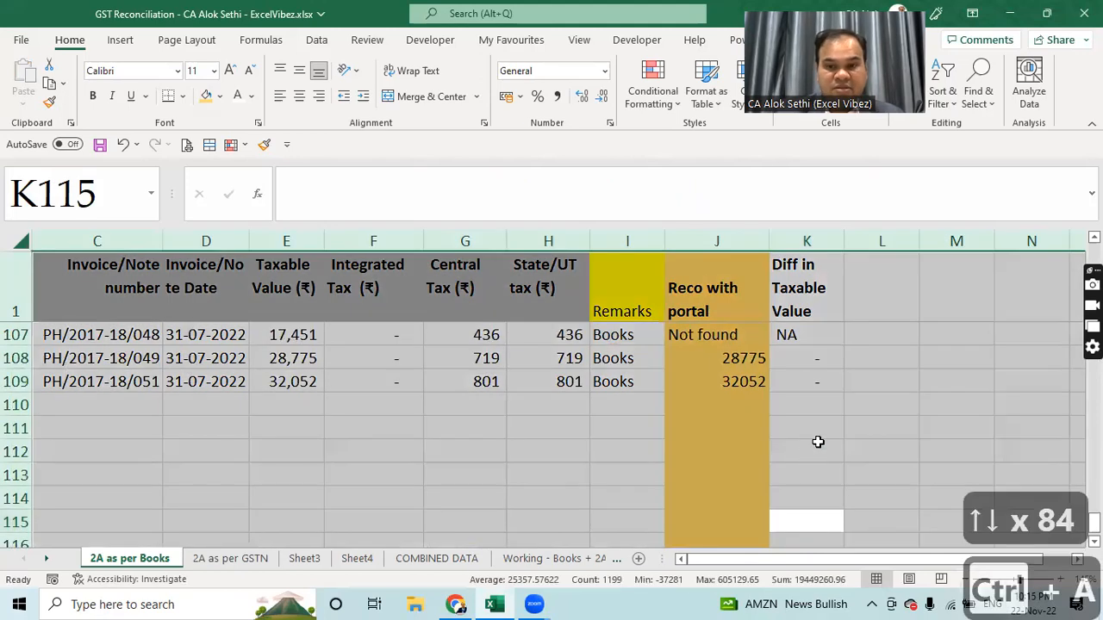
{"action": "key", "text": "ctrl+shift+l"}
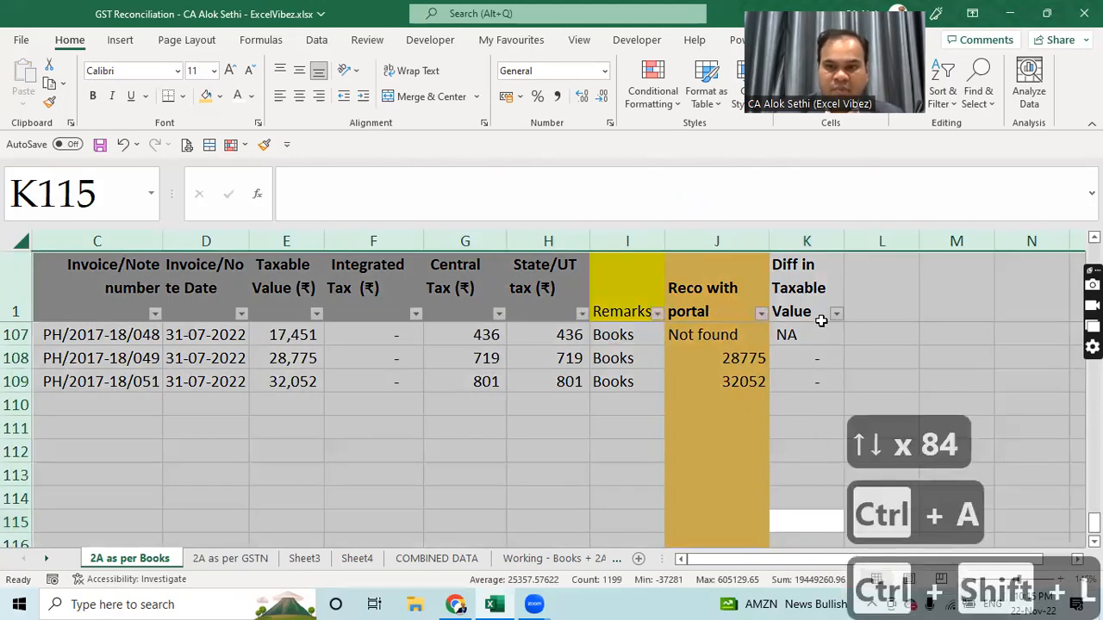
{"action": "left_click", "coordinate": [837, 315]}
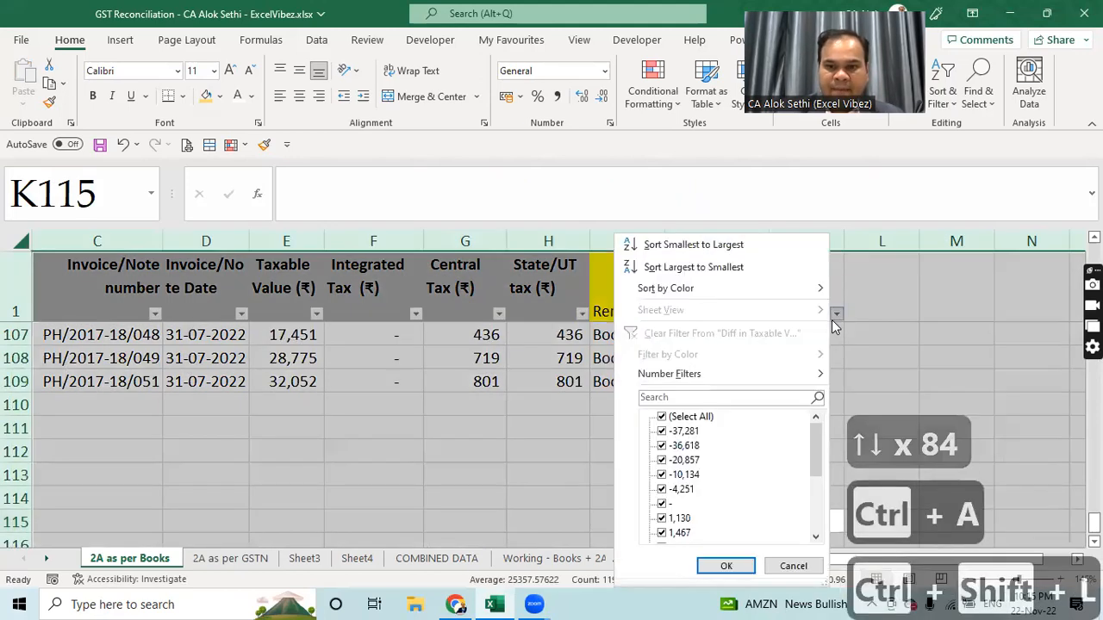
{"action": "left_click", "coordinate": [705, 420]}
{"action": "left_click", "coordinate": [703, 423]}
{"action": "left_click", "coordinate": [662, 504]}
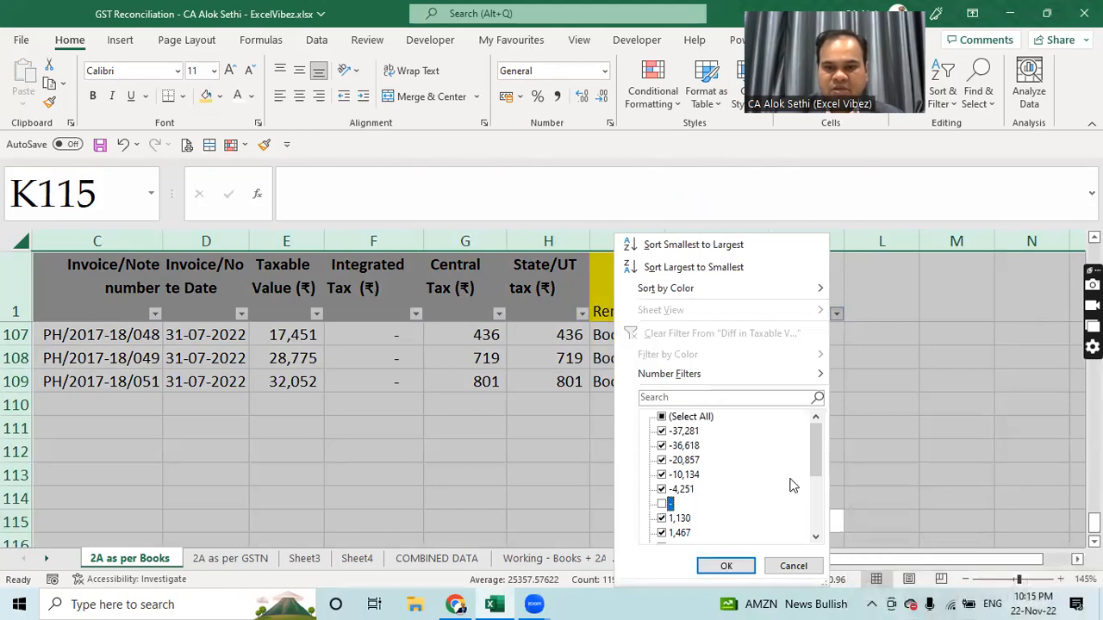
{"action": "left_click_drag", "start_coordinate": [817, 455], "coordinate": [815, 510]}
{"action": "left_click", "coordinate": [663, 532]}
{"action": "left_click", "coordinate": [724, 565]}
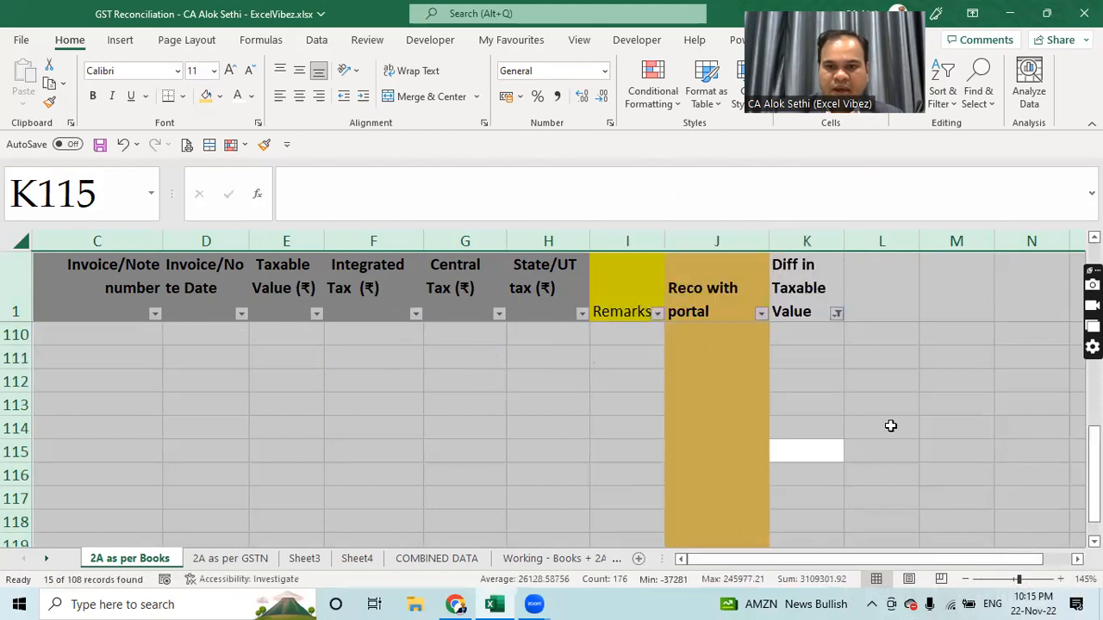
Step: Go back up to the header row and examine the filtered invoices whose taxable value differs from the portal
{"action": "left_click", "coordinate": [1047, 401]}
{"action": "key", "text": "ctrl+7"}
{"action": "key", "text": "Up"}
{"action": "key", "text": "Up"}
{"action": "key", "text": "Up"}
{"action": "key", "text": "Up"}
{"action": "key", "text": "Up"}
{"action": "key", "text": "Up"}
{"action": "key", "text": "Up"}
{"action": "key", "text": "Up"}
{"action": "key", "text": "Up"}
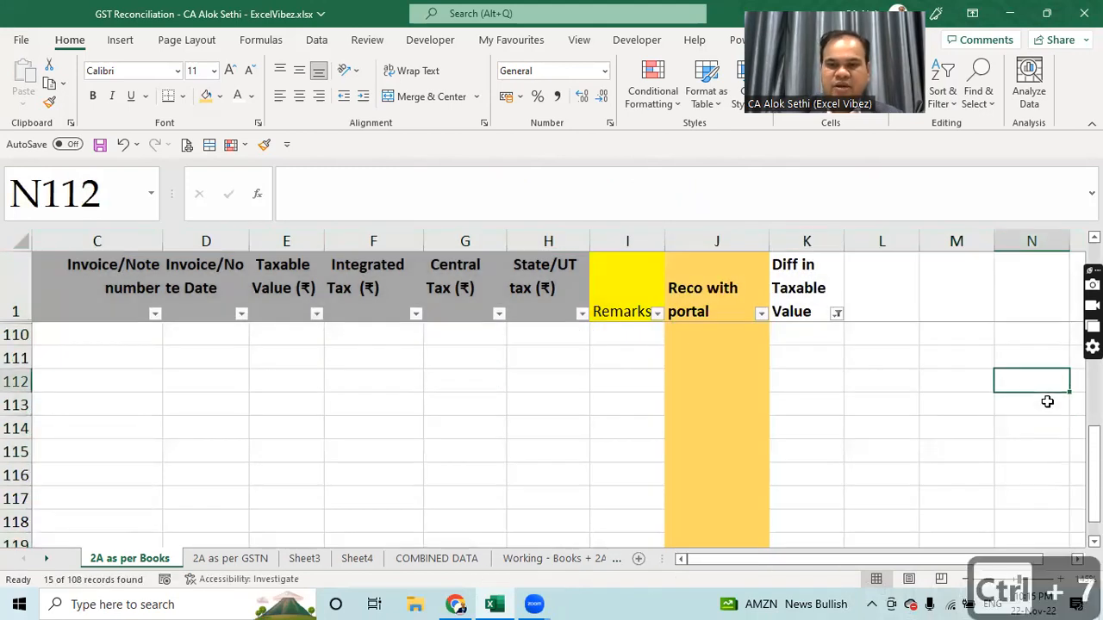
{"action": "key", "text": "Up"}
{"action": "key", "text": "Up"}
{"action": "key", "text": "Up"}
{"action": "key", "text": "Up"}
{"action": "key", "text": "Up"}
{"action": "key", "text": "Up"}
{"action": "key", "text": "Up"}
{"action": "key", "text": "Up"}
{"action": "key", "text": "Up"}
{"action": "key", "text": "Up"}
{"action": "key", "text": "Up"}
{"action": "key", "text": "Up"}
{"action": "key", "text": "Up"}
{"action": "key", "text": "Up"}
{"action": "key", "text": "Up"}
{"action": "key", "text": "Up"}
{"action": "key", "text": "Up"}
{"action": "key", "text": "Up"}
{"action": "key", "text": "Up"}
{"action": "key", "text": "Up"}
{"action": "key", "text": "Left"}
{"action": "key", "text": "Left"}
{"action": "key", "text": "Left"}
{"action": "key", "text": "Left"}
{"action": "key", "text": "Left"}
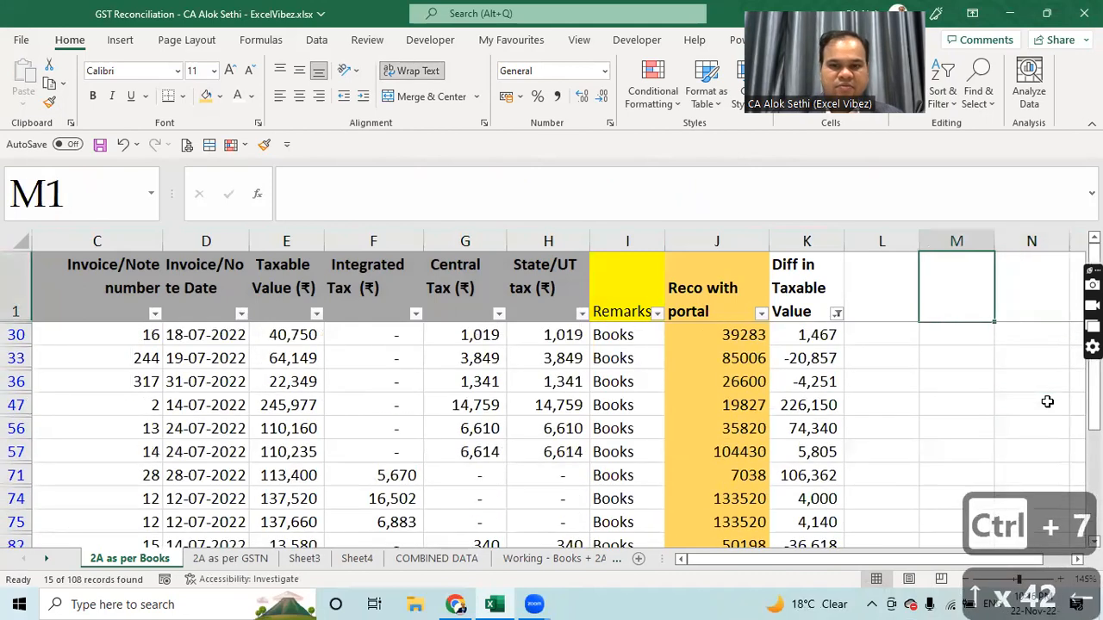
{"action": "key", "text": "Left"}
{"action": "key", "text": "Left"}
{"action": "key", "text": "Left"}
{"action": "key", "text": "Left"}
{"action": "key", "text": "Left"}
{"action": "key", "text": "Left"}
{"action": "key", "text": "Left"}
{"action": "key", "text": "Left"}
{"action": "key", "text": "Left"}
{"action": "key", "text": "Left"}
{"action": "key", "text": "Left"}
{"action": "key", "text": "Left"}
{"action": "key", "text": "Left"}
{"action": "key", "text": "Left"}
{"action": "key", "text": "Left"}
{"action": "key", "text": "Left"}
{"action": "key", "text": "Left"}
{"action": "key", "text": "Left"}
{"action": "key", "text": "Left"}
{"action": "key", "text": "Left"}
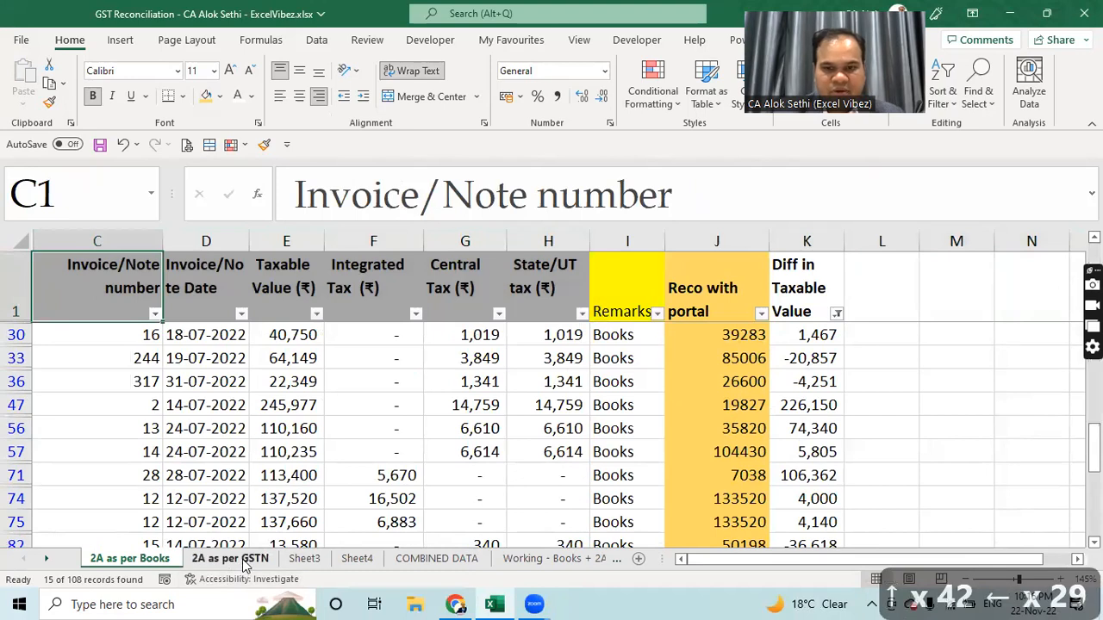
{"action": "left_click", "coordinate": [200, 558]}
{"action": "left_click_drag", "start_coordinate": [1094, 448], "coordinate": [1094, 250]}
{"action": "left_click", "coordinate": [1005, 294]}
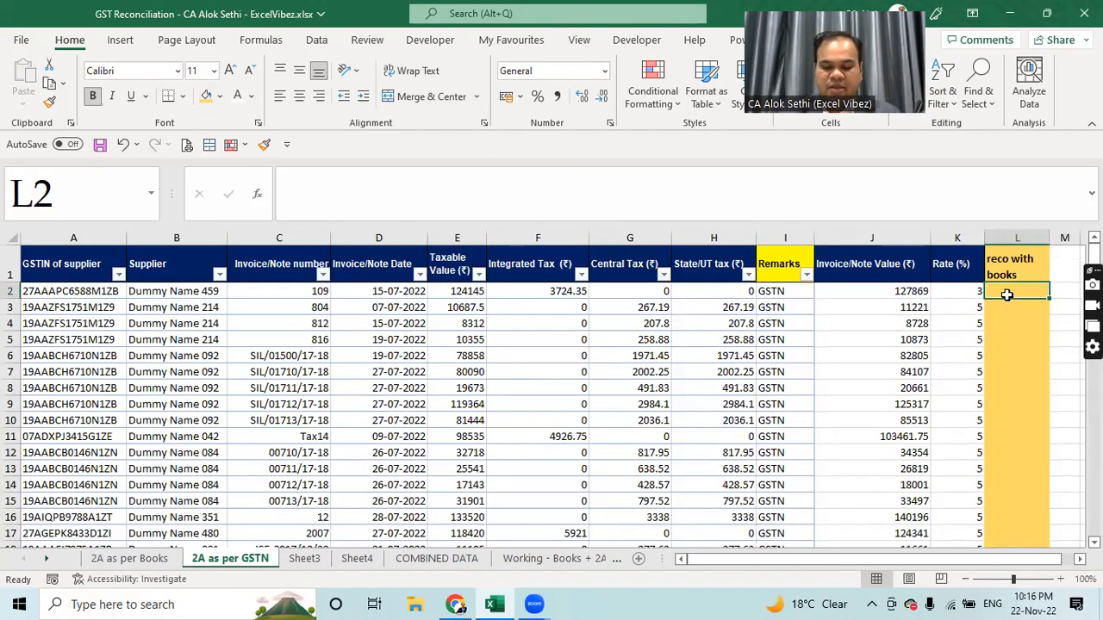
{"action": "type", "text": "=xllok"}
{"action": "key", "text": "BackSpace"}
{"action": "key", "text": "BackSpace"}
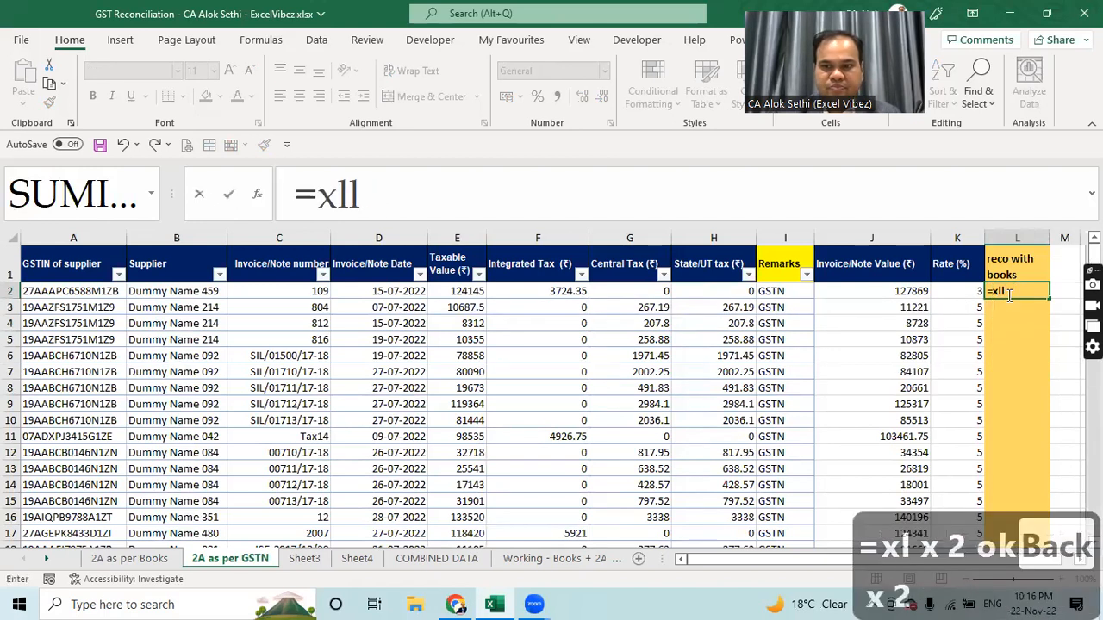
{"action": "key", "text": "BackSpace"}
{"action": "type", "text": "ookup("}
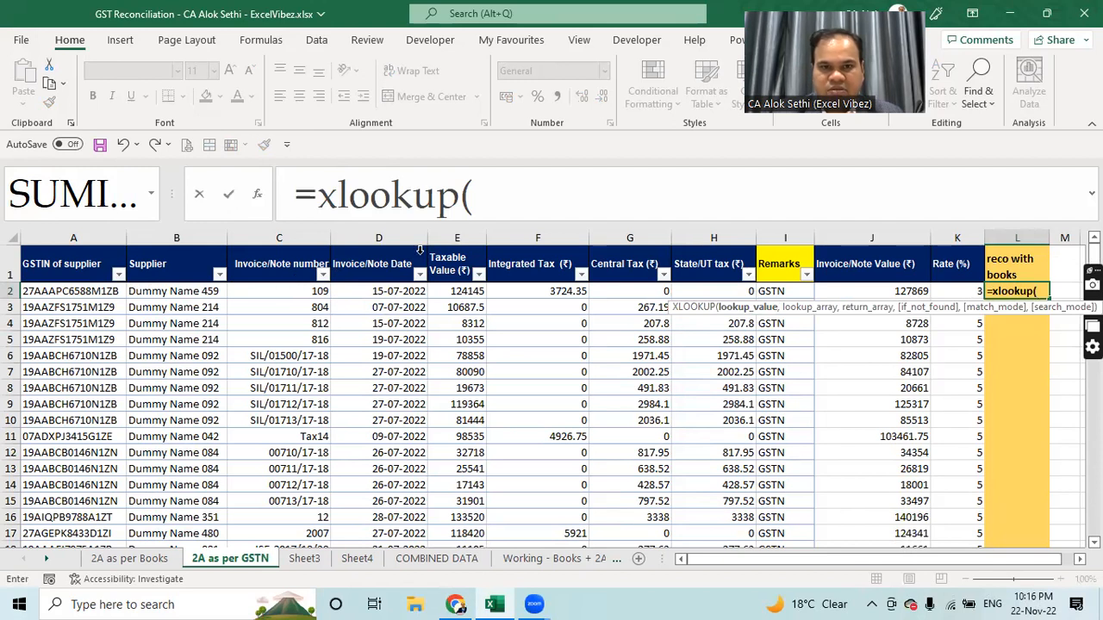
{"action": "left_click", "coordinate": [279, 290]}
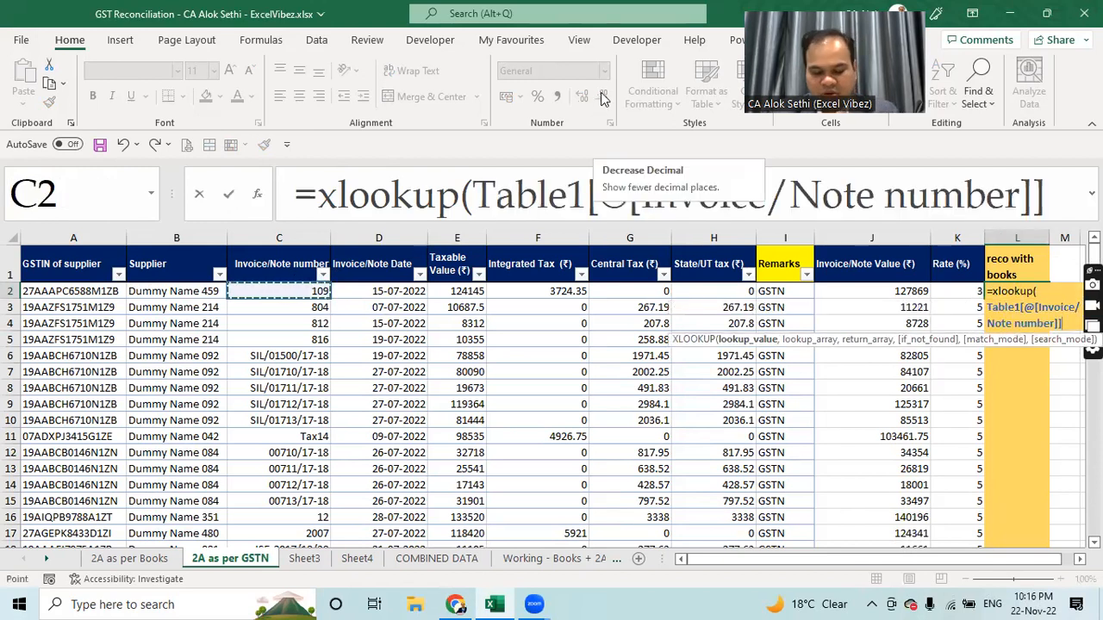
{"action": "type", "text": ","}
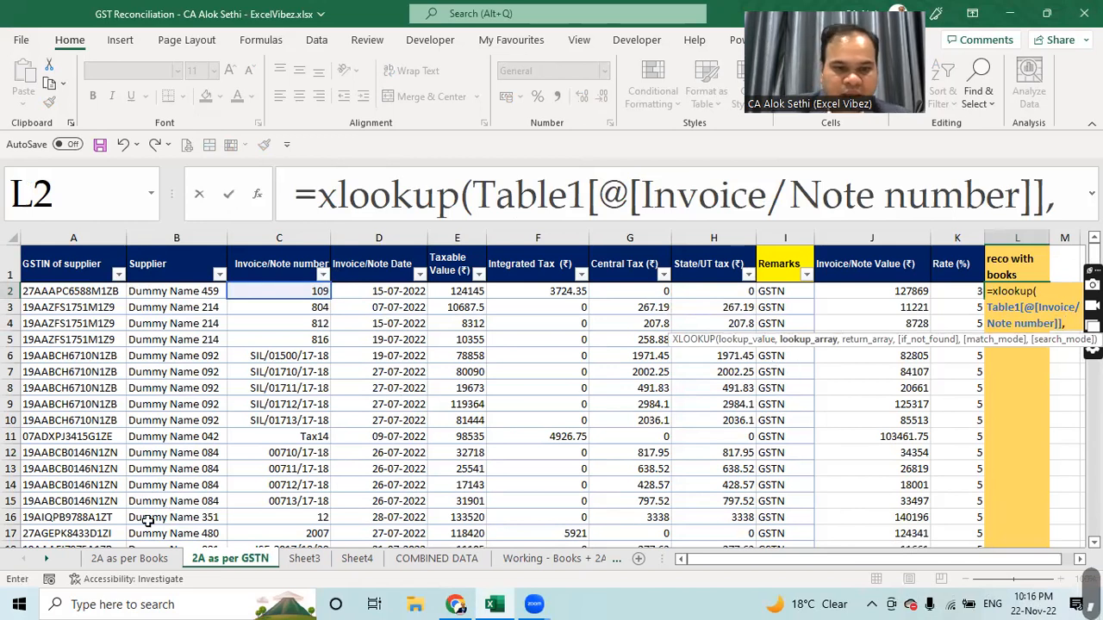
{"action": "left_click", "coordinate": [129, 558]}
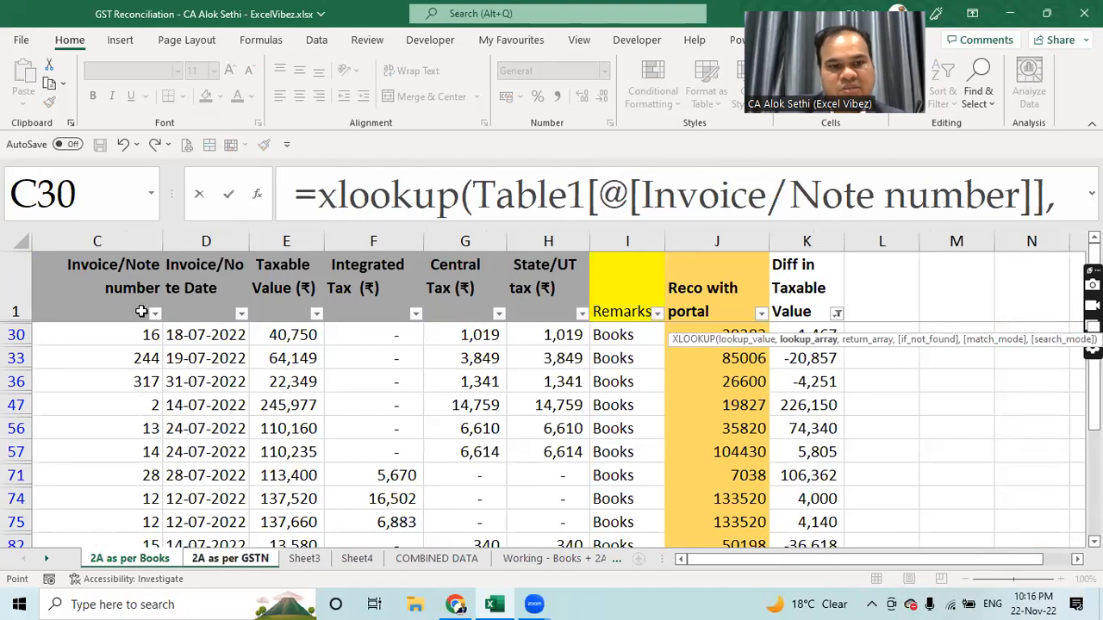
{"action": "left_click", "coordinate": [834, 319]}
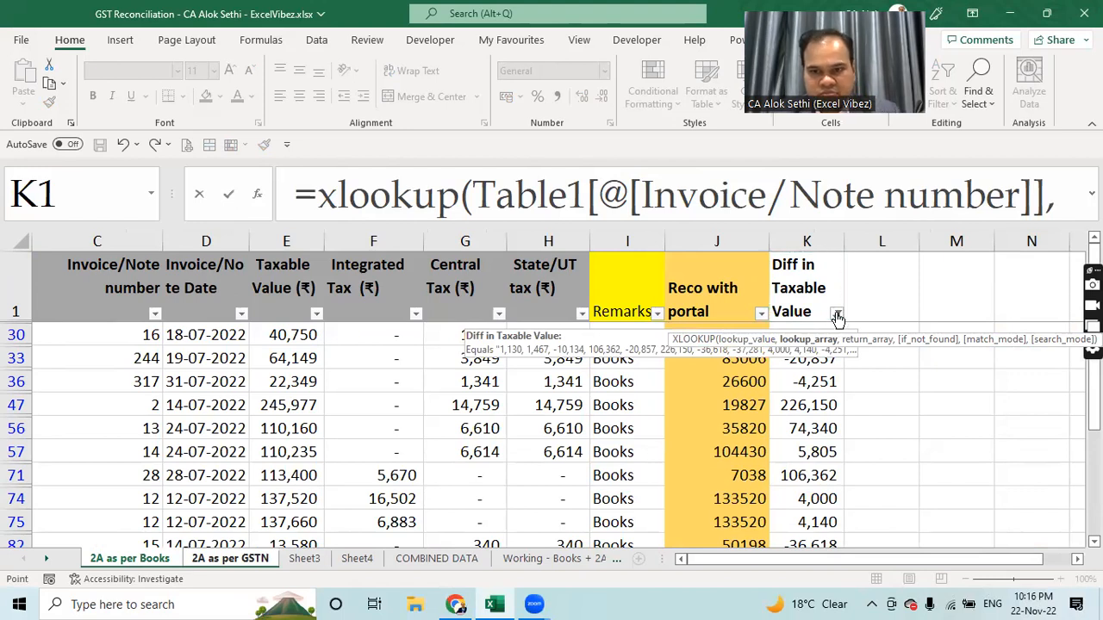
{"action": "key", "text": "Escape"}
{"action": "key", "text": "Escape"}
Step: Remove the filters from the 2A as per Books sheet
{"action": "left_click", "coordinate": [158, 558]}
{"action": "key", "text": "ctrl+shift+l"}
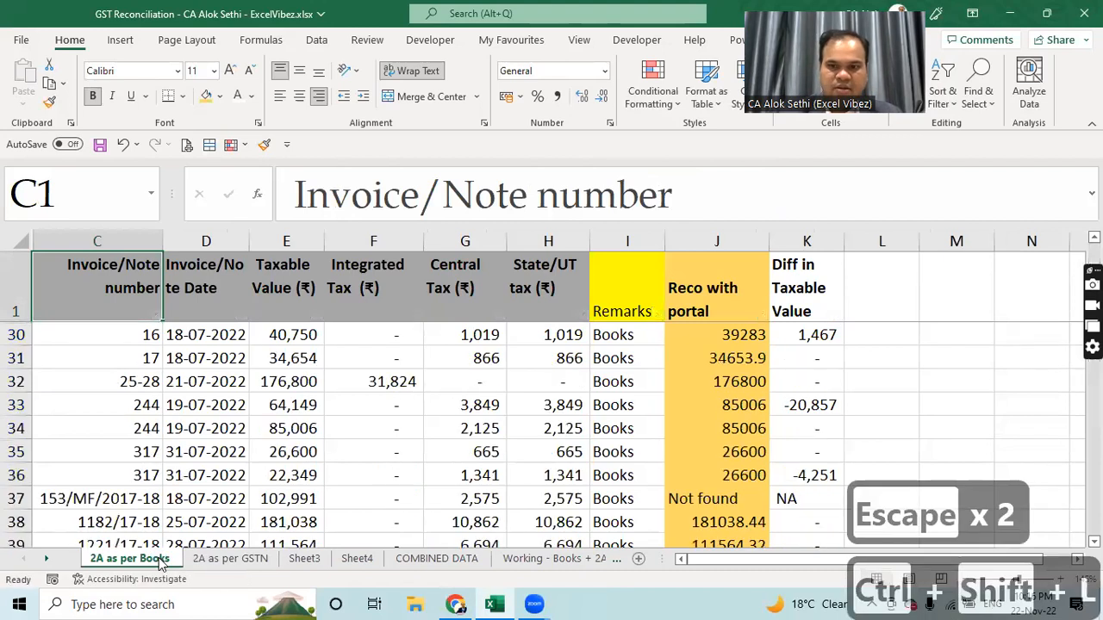
Step: Begin an XLOOKUP formula in L2 of the 2A as per GSTN sheet, using the row's Invoice/Note number as lookup value
{"action": "left_click", "coordinate": [222, 558]}
{"action": "type", "text": "="}
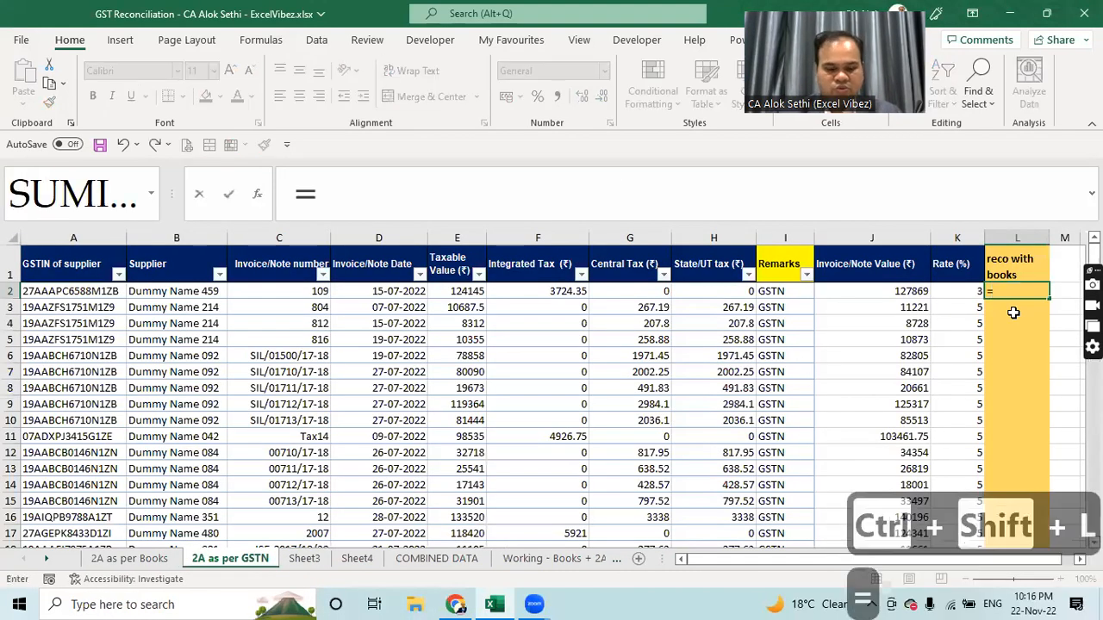
{"action": "type", "text": "xlookup("}
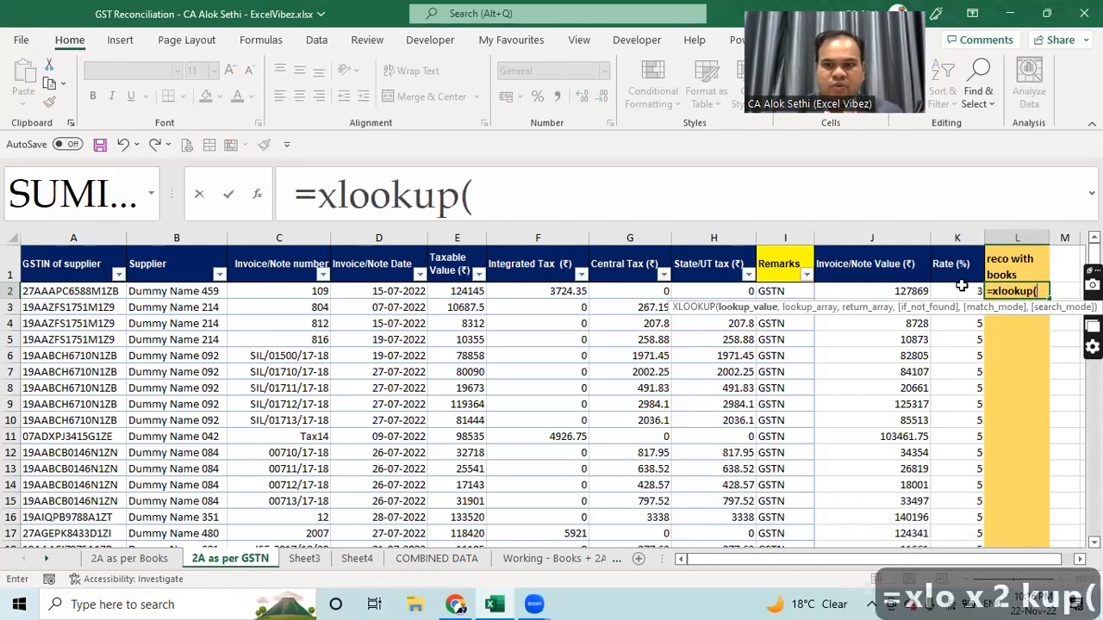
{"action": "left_click", "coordinate": [282, 292]}
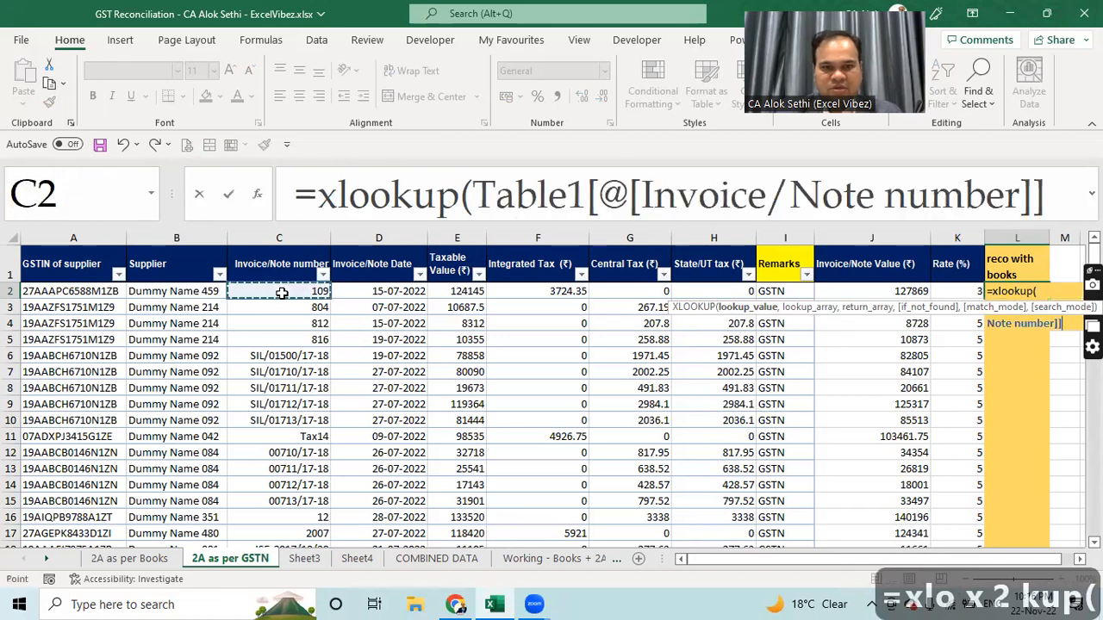
{"action": "type", "text": ","}
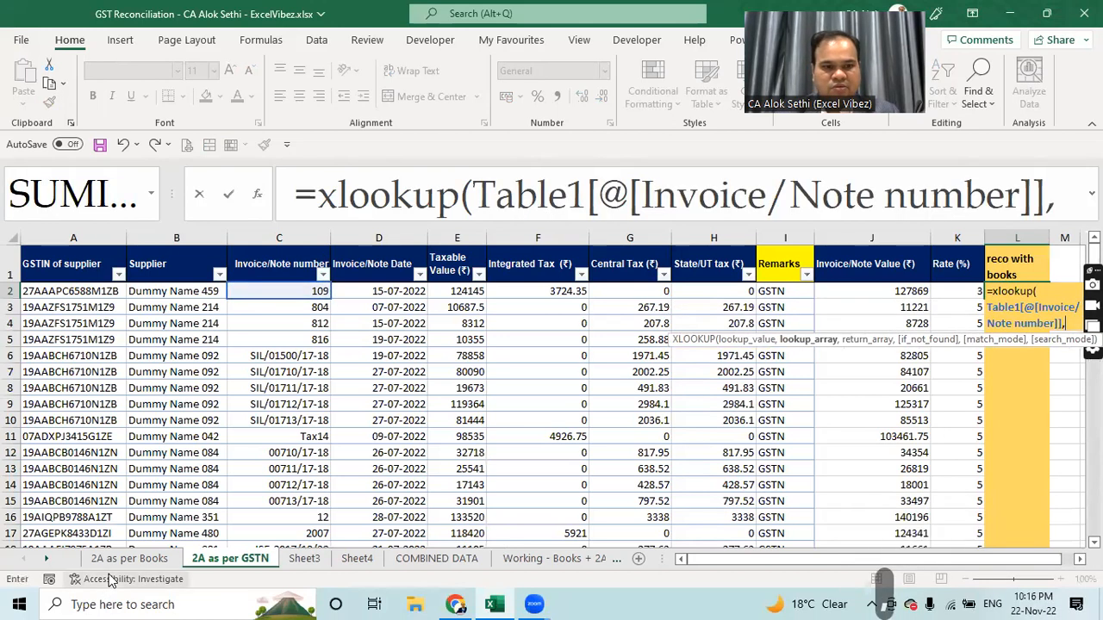
Step: Set the formula's lookup array to the invoice numbers in C1:C109 of the 2A as per Books sheet
{"action": "left_click", "coordinate": [128, 559]}
{"action": "left_click", "coordinate": [82, 336]}
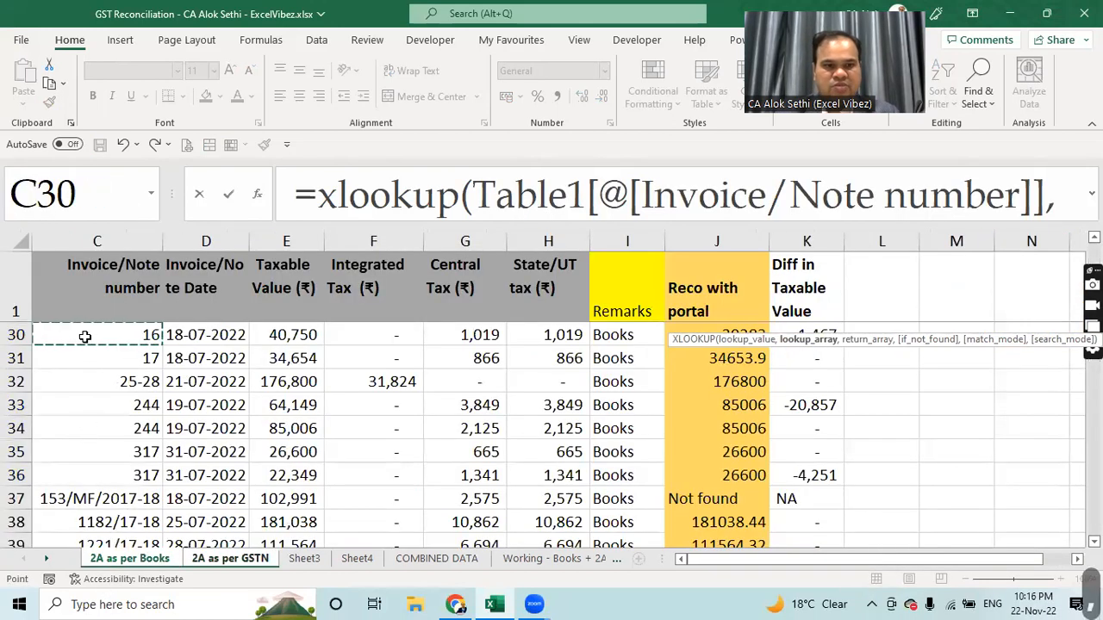
{"action": "key", "text": "Up"}
{"action": "key", "text": "Up"}
{"action": "key", "text": "Up"}
{"action": "key", "text": "Up"}
{"action": "key", "text": "Up"}
{"action": "key", "text": "Up"}
{"action": "key", "text": "Up"}
{"action": "key", "text": "Up"}
{"action": "key", "text": "Up"}
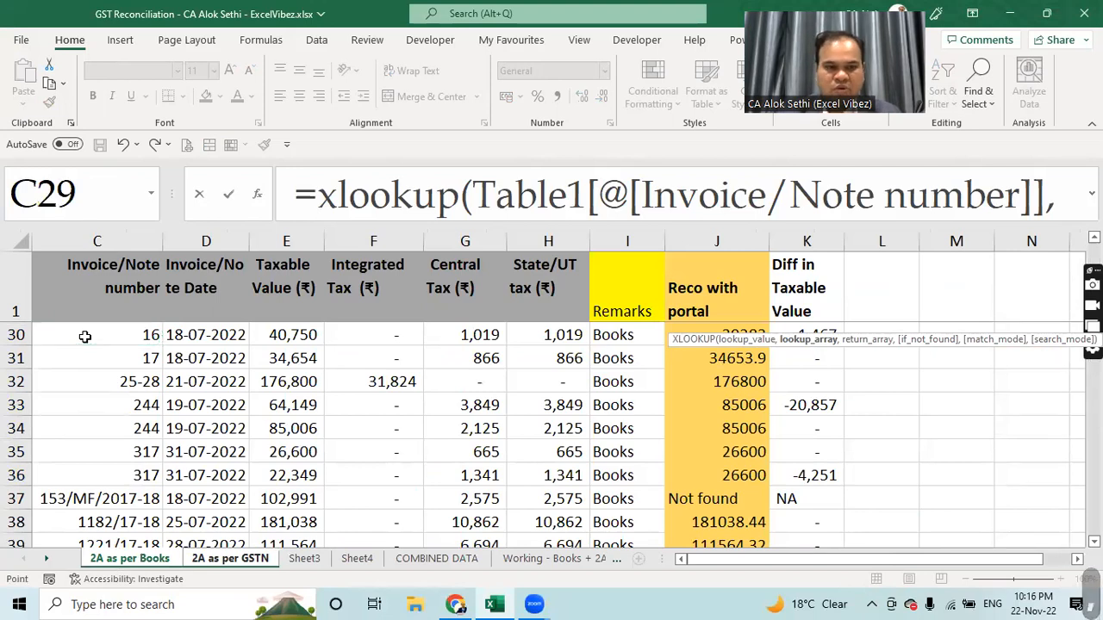
{"action": "key", "text": "Up"}
{"action": "key", "text": "Up"}
{"action": "key", "text": "Up"}
{"action": "key", "text": "Up"}
{"action": "key", "text": "Up"}
{"action": "key", "text": "Up"}
{"action": "key", "text": "Up"}
{"action": "key", "text": "Up"}
{"action": "key", "text": "Up"}
{"action": "key", "text": "Up"}
{"action": "key", "text": "Up"}
{"action": "key", "text": "Up"}
{"action": "key", "text": "Up"}
{"action": "key", "text": "Up"}
{"action": "key", "text": "Up"}
{"action": "key", "text": "Up"}
{"action": "key", "text": "Up"}
{"action": "key", "text": "Up"}
{"action": "key", "text": "Up"}
{"action": "key", "text": "Up"}
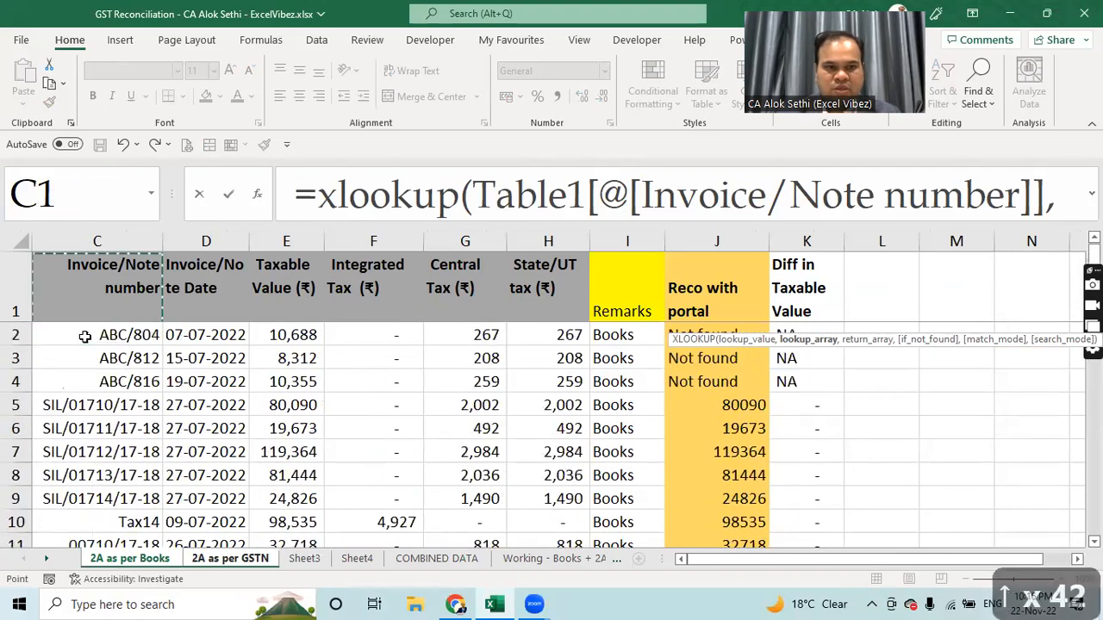
{"action": "key", "text": "Down"}
{"action": "key", "text": "Up"}
{"action": "key", "text": "ctrl+shift+Down"}
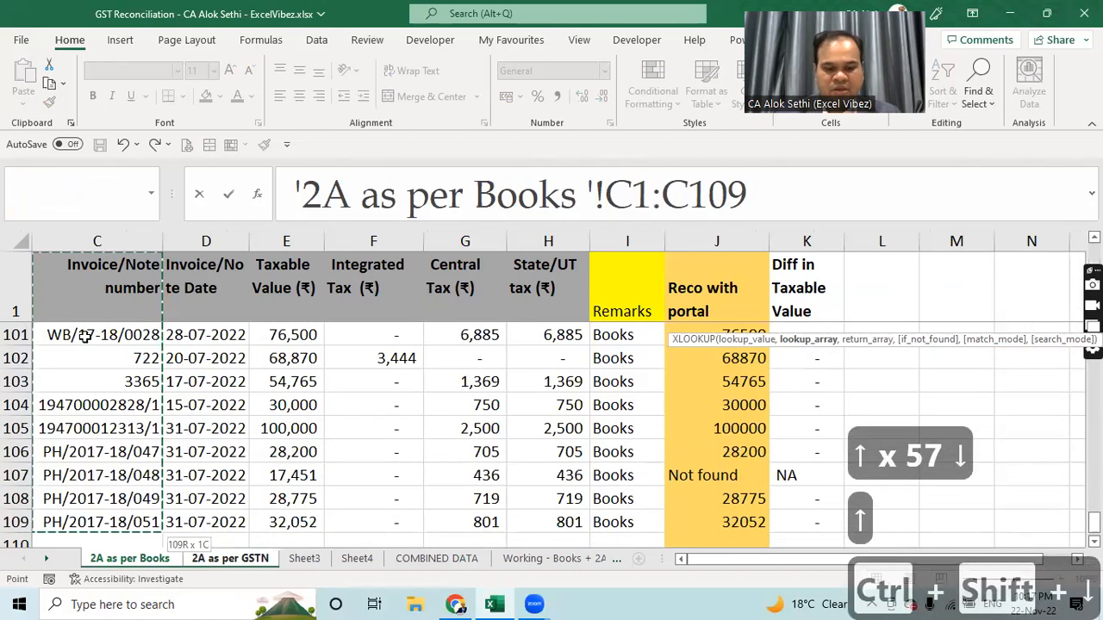
{"action": "type", "text": ","}
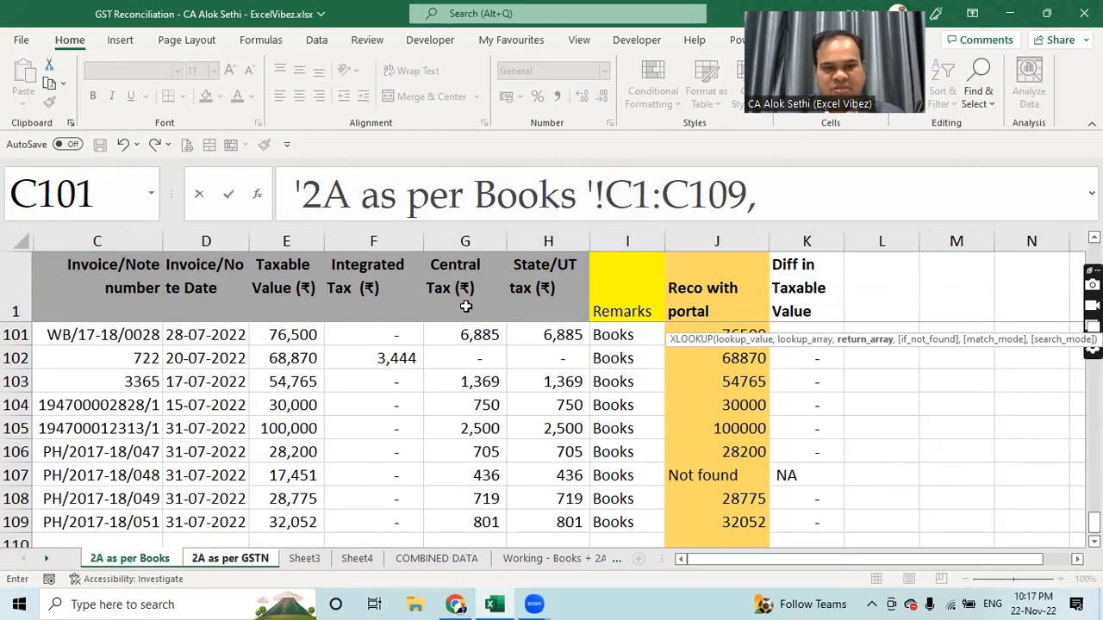
Step: Set the return array to the Taxable Value range E1:E109 of the 2A as per Books sheet
{"action": "left_click", "coordinate": [269, 274]}
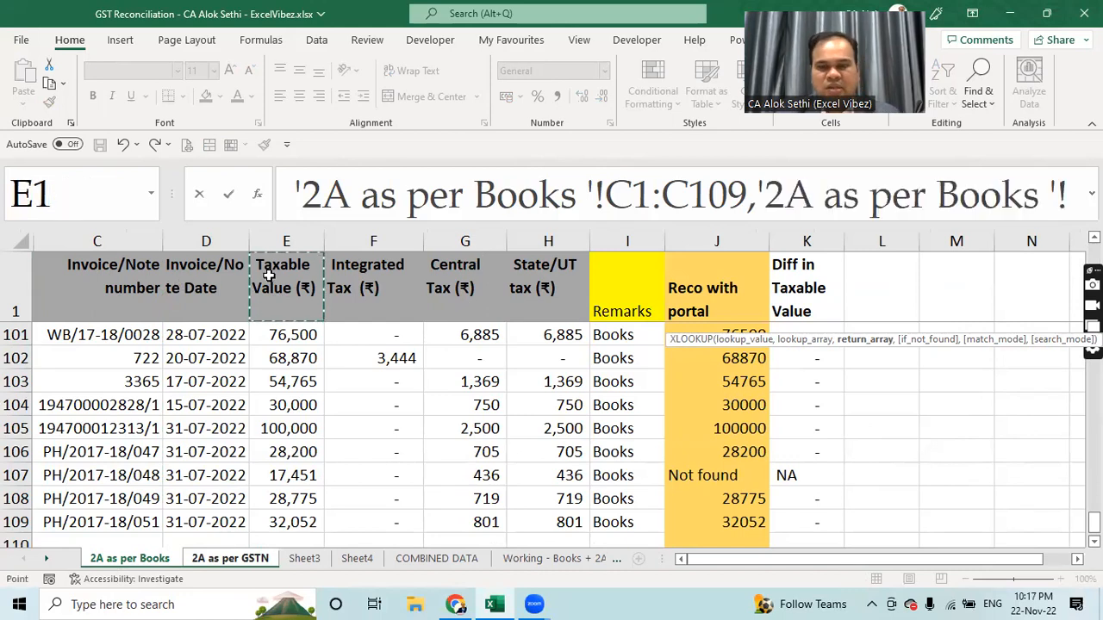
{"action": "key", "text": "Down"}
{"action": "key", "text": "Up"}
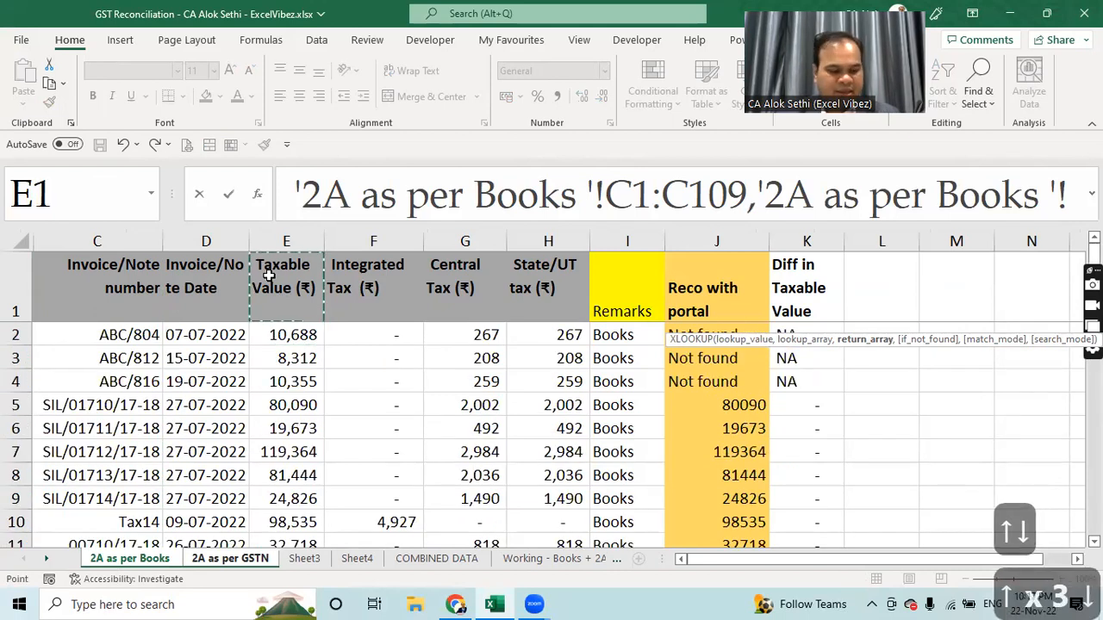
{"action": "key", "text": "ctrl+shift+Down"}
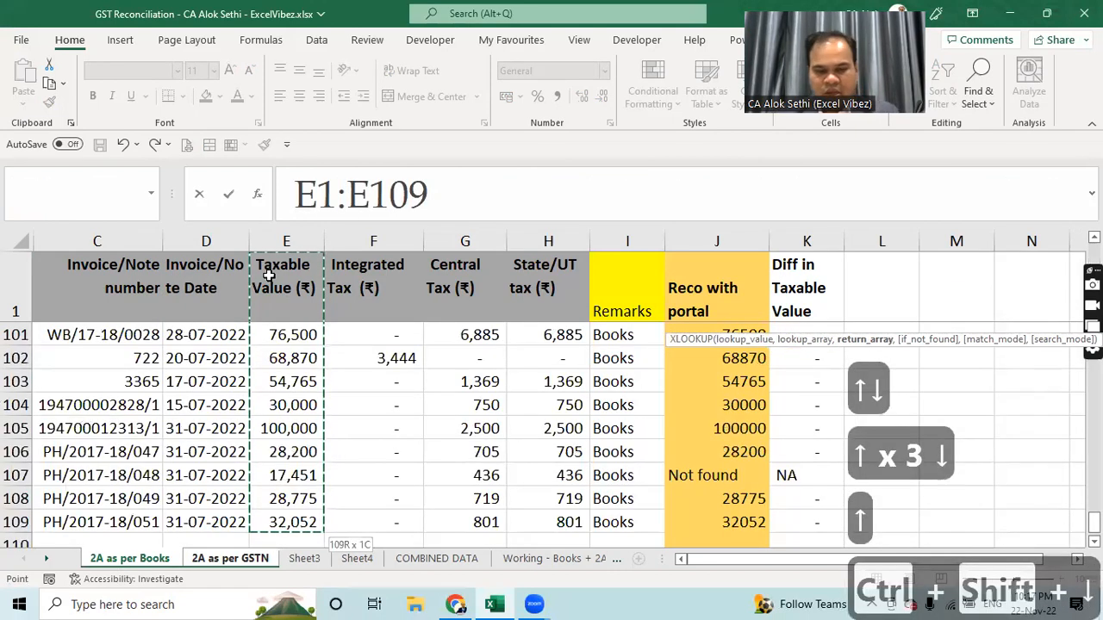
{"action": "type", "text": ","}
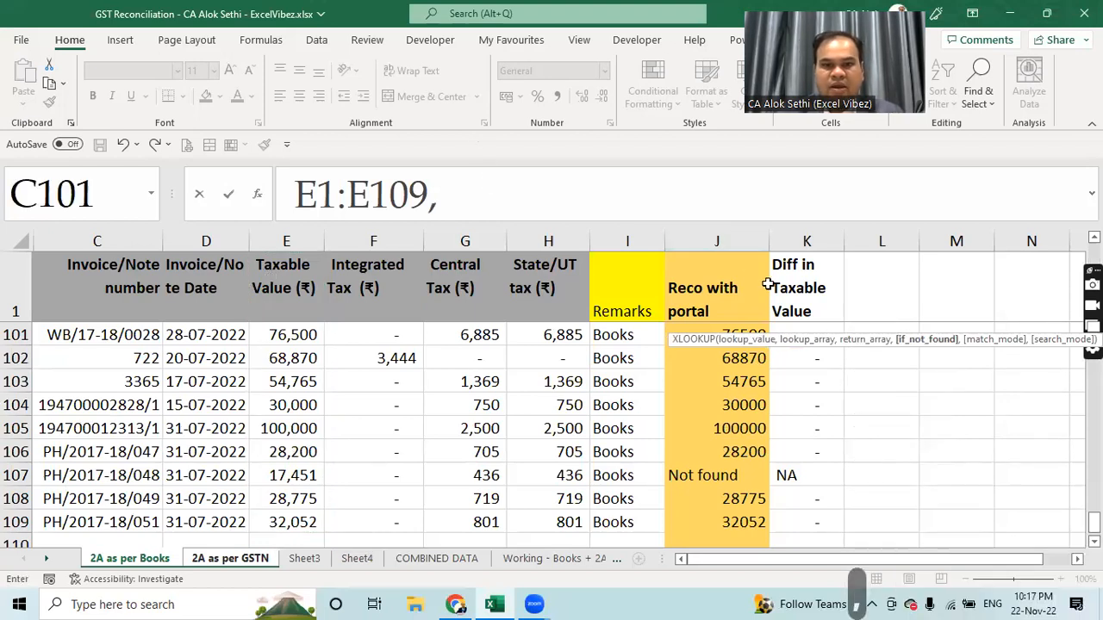
Step: Complete the XLOOKUP with "nahi mila" for missing invoices, match mode 0 and search mode 1
{"action": "left_click", "coordinate": [569, 217]}
{"action": "type", "text": "\"nai"}
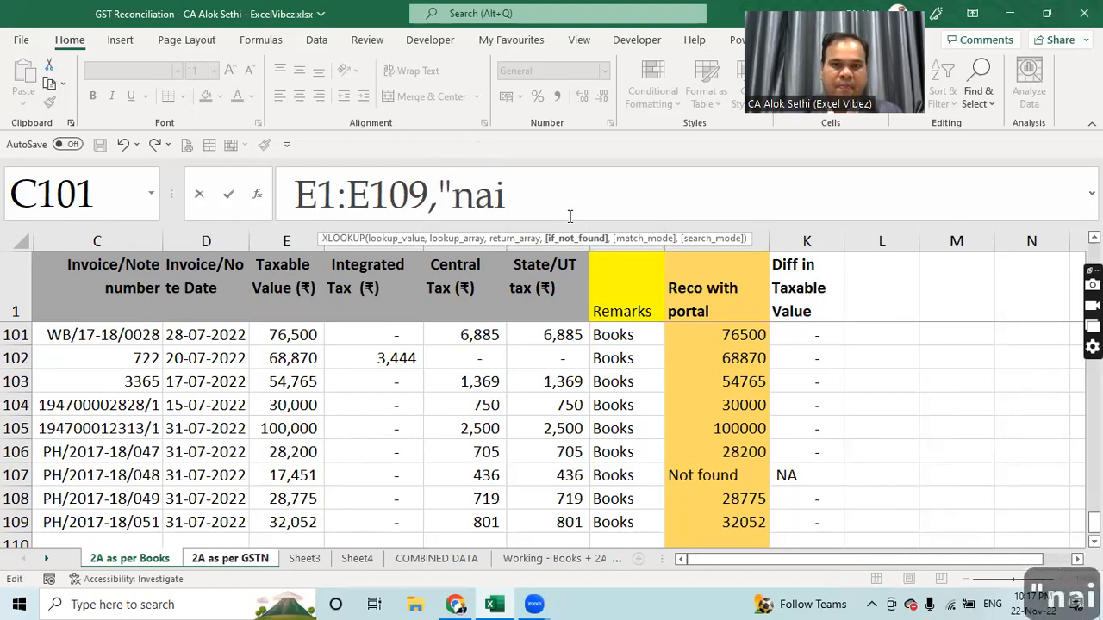
{"action": "key", "text": "BackSpace"}
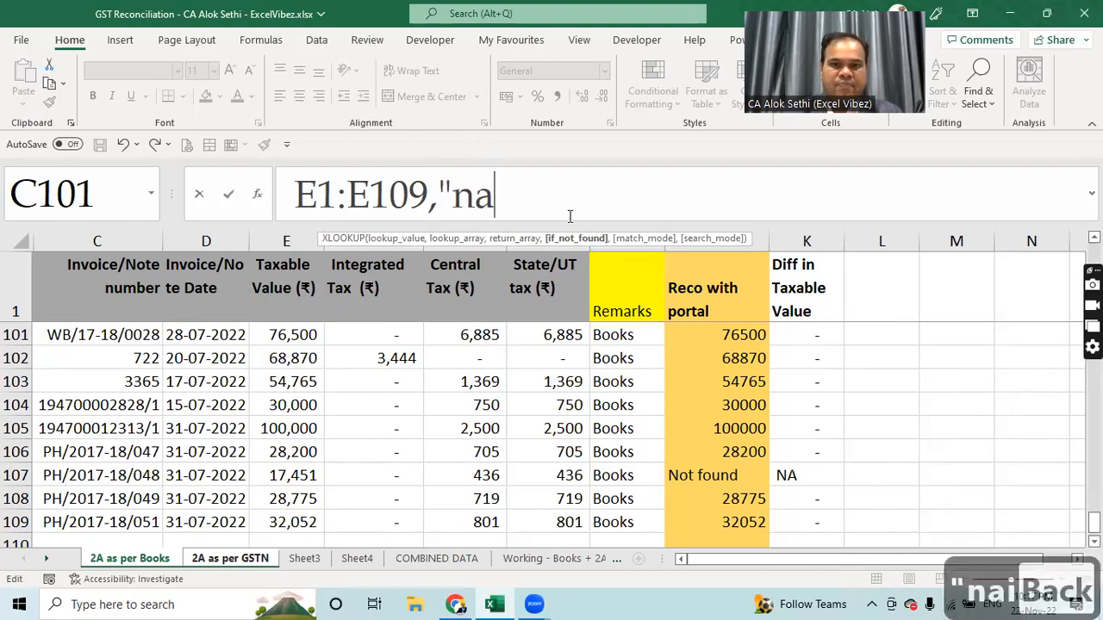
{"action": "type", "text": "i"}
{"action": "key", "text": "BackSpace"}
{"action": "type", "text": "hi mila\","}
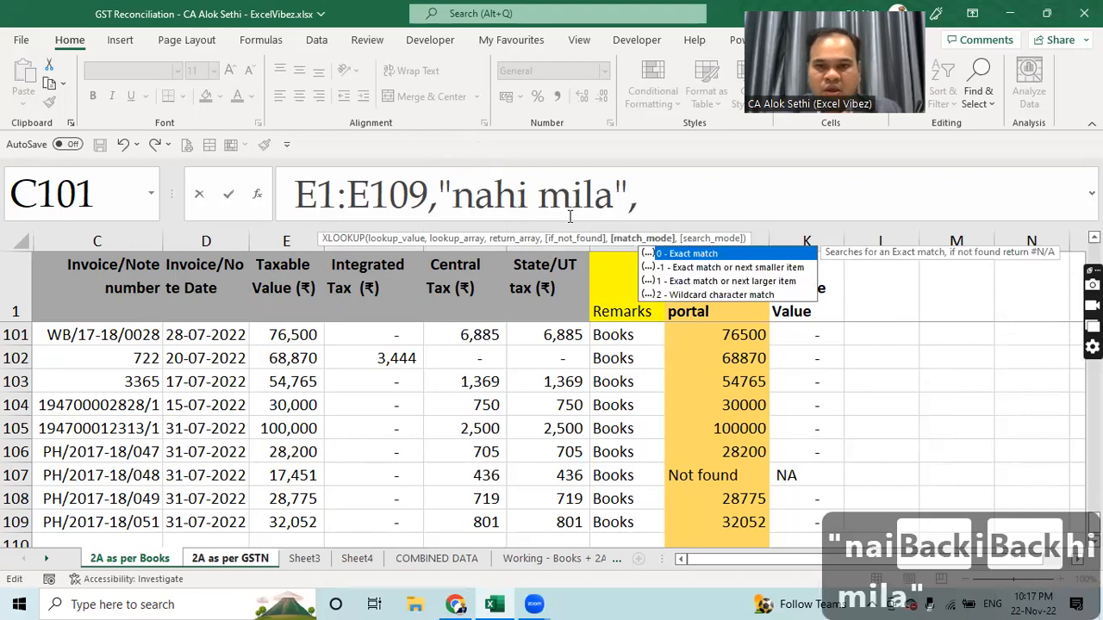
{"action": "type", "text": "0,"}
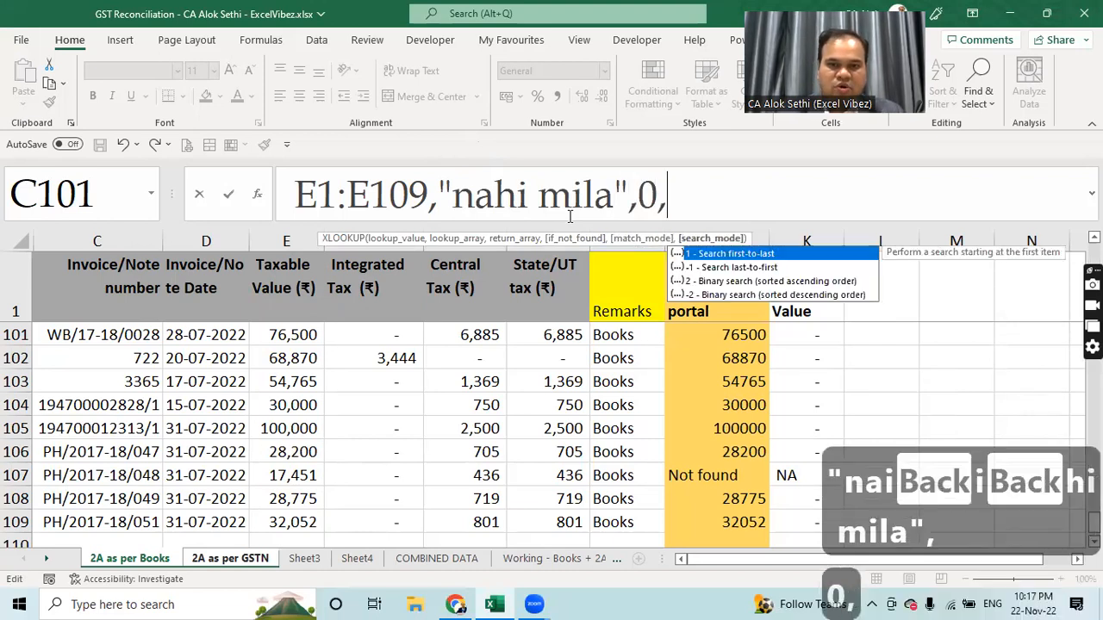
{"action": "type", "text": "1)"}
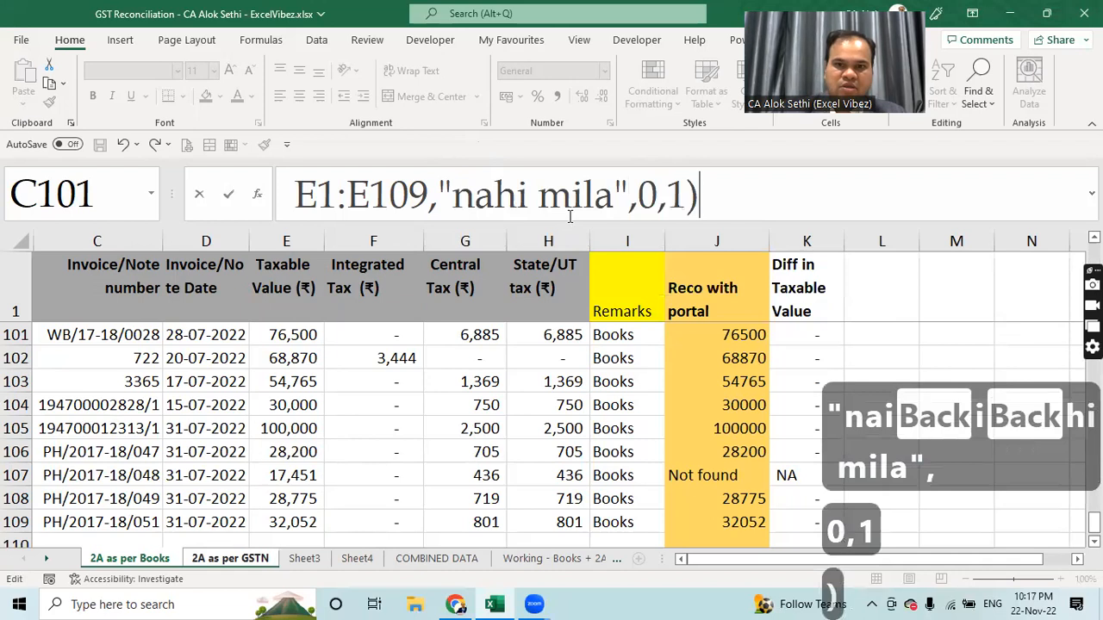
{"action": "key", "text": "Return"}
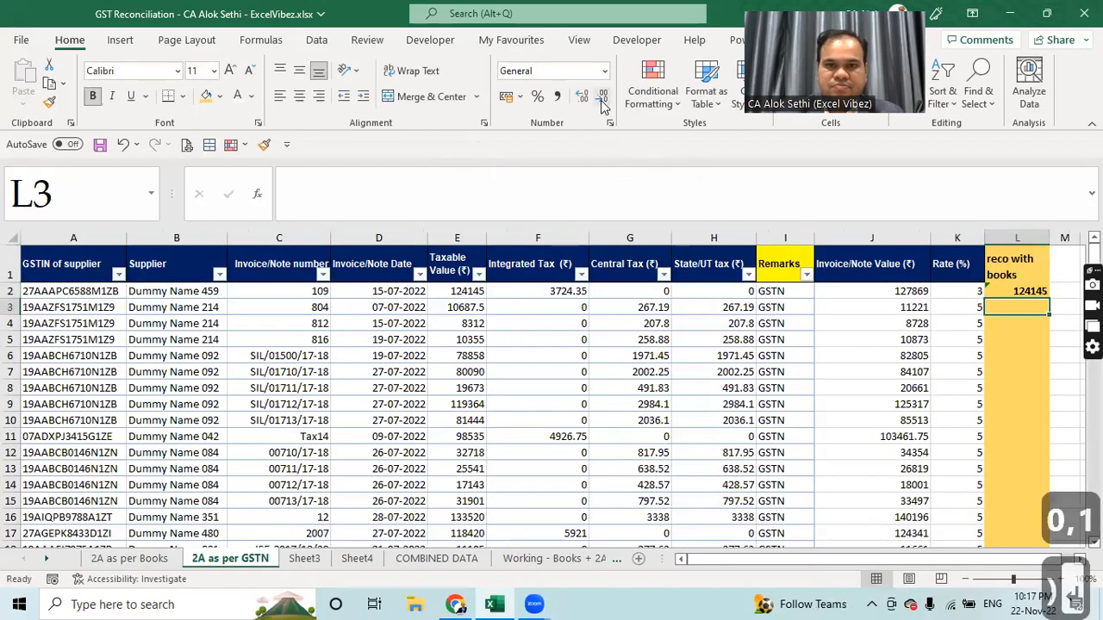
Step: Fill the XLOOKUP formula from L2 down the reco with books column to the last invoice row
{"action": "left_click", "coordinate": [503, 306]}
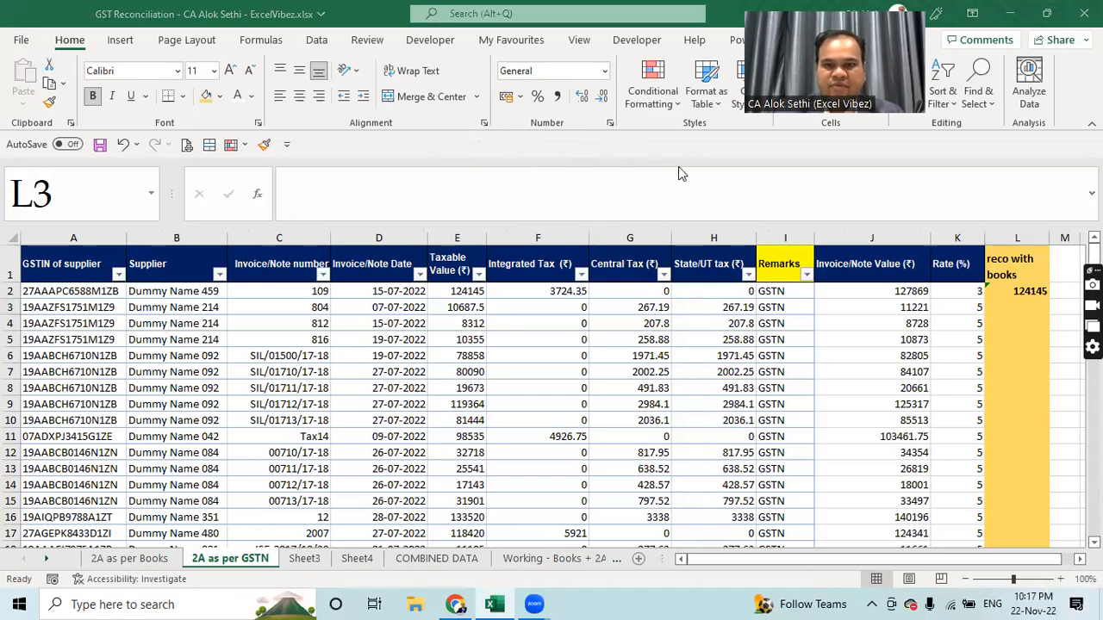
{"action": "left_click", "coordinate": [1044, 292]}
{"action": "double_click", "coordinate": [1051, 298]}
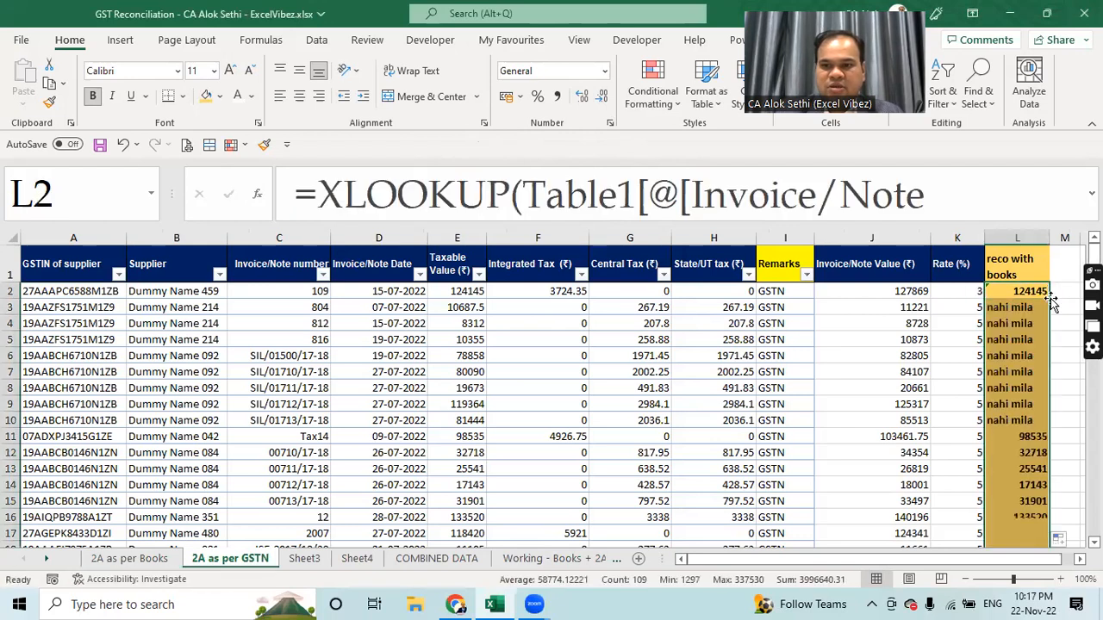
Step: Go down the reco with books column and back up to its header, examining which portal invoices are matched in the books
{"action": "left_click", "coordinate": [1015, 324]}
{"action": "left_click", "coordinate": [1010, 355]}
{"action": "left_click", "coordinate": [1006, 388]}
{"action": "left_click", "coordinate": [1005, 420]}
{"action": "key", "text": "Down"}
{"action": "key", "text": "Down"}
{"action": "key", "text": "Down"}
{"action": "key", "text": "Down"}
{"action": "key", "text": "Down"}
{"action": "key", "text": "Down"}
{"action": "key", "text": "Down"}
{"action": "key", "text": "Down"}
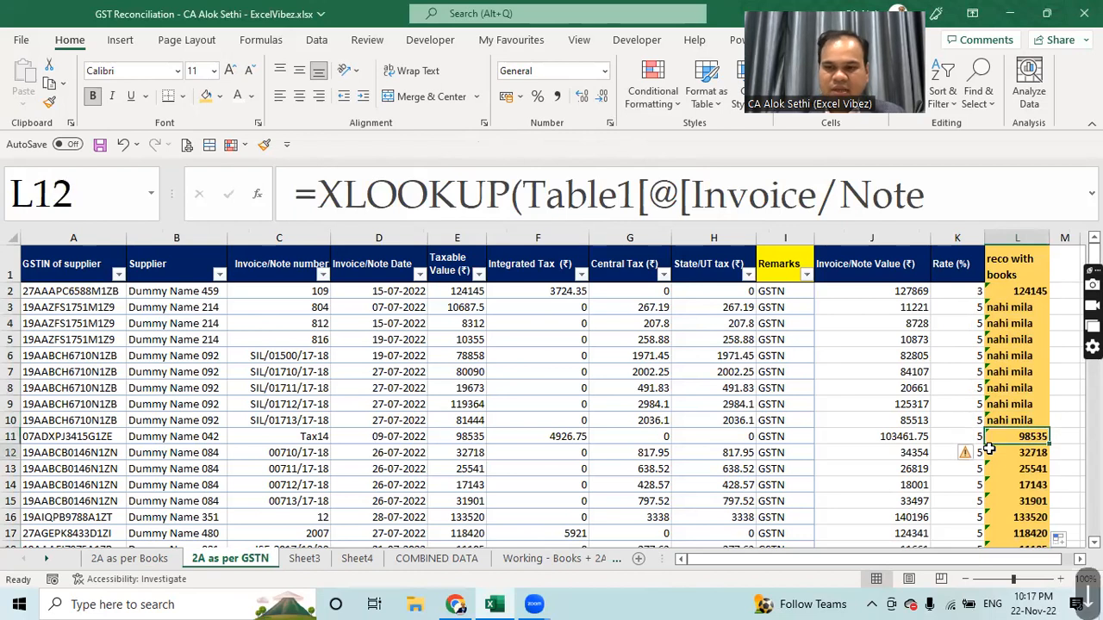
{"action": "key", "text": "Down"}
{"action": "key", "text": "Down"}
{"action": "key", "text": "Down"}
{"action": "key", "text": "Down"}
{"action": "key", "text": "Down"}
{"action": "key", "text": "Down"}
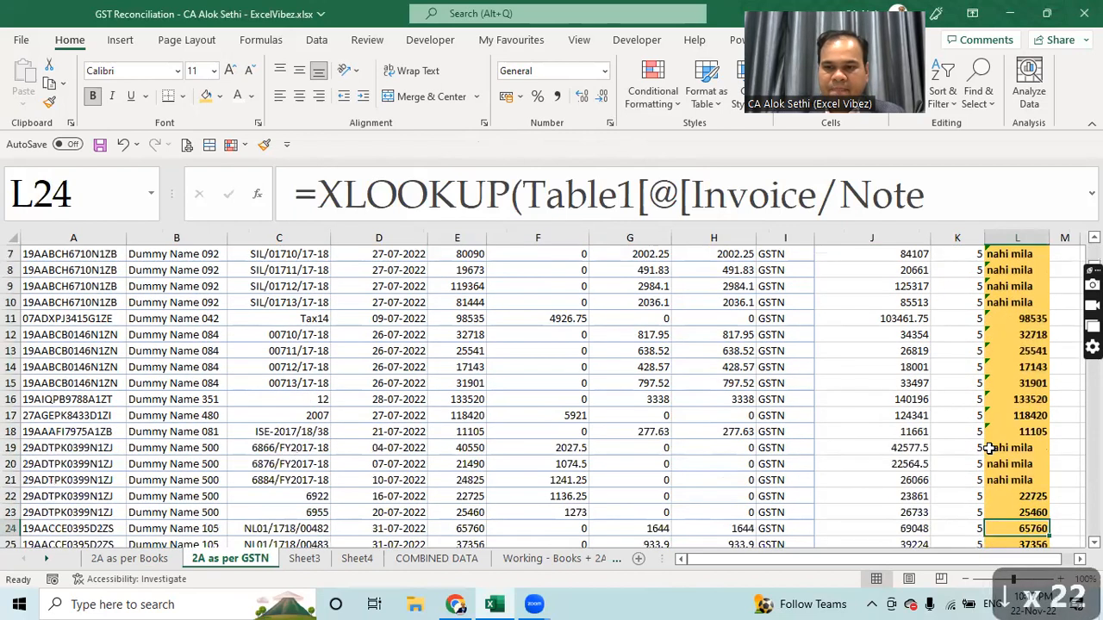
{"action": "key", "text": "Down"}
{"action": "key", "text": "Down"}
{"action": "key", "text": "Down"}
{"action": "key", "text": "Down"}
{"action": "key", "text": "Down"}
{"action": "key", "text": "Down"}
{"action": "key", "text": "Down"}
{"action": "key", "text": "Down"}
{"action": "key", "text": "Down"}
{"action": "key", "text": "Down"}
{"action": "key", "text": "Down"}
{"action": "key", "text": "Down"}
{"action": "key", "text": "Down"}
{"action": "key", "text": "Down"}
{"action": "key", "text": "Down"}
{"action": "key", "text": "Down"}
{"action": "key", "text": "Down"}
{"action": "key", "text": "Down"}
{"action": "key", "text": "Down"}
{"action": "key", "text": "Down"}
{"action": "key", "text": "Up"}
{"action": "key", "text": "Up"}
{"action": "key", "text": "Up"}
{"action": "key", "text": "Up"}
{"action": "key", "text": "Up"}
{"action": "key", "text": "Up"}
{"action": "key", "text": "Up"}
{"action": "key", "text": "Up"}
{"action": "key", "text": "Up"}
{"action": "key", "text": "Up"}
{"action": "key", "text": "Up"}
{"action": "key", "text": "Up"}
{"action": "key", "text": "Up"}
{"action": "key", "text": "Up"}
{"action": "key", "text": "Up"}
{"action": "key", "text": "Up"}
{"action": "key", "text": "Up"}
{"action": "key", "text": "Up"}
{"action": "key", "text": "Up"}
{"action": "key", "text": "Up"}
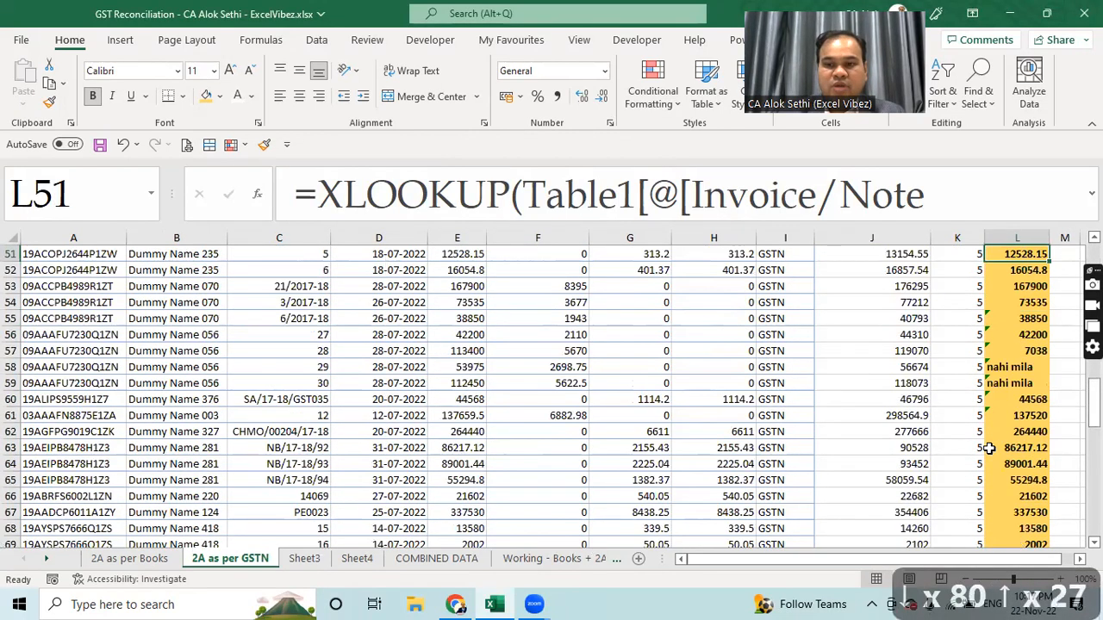
{"action": "key", "text": "Up"}
{"action": "key", "text": "Up"}
{"action": "key", "text": "Up"}
{"action": "key", "text": "Up"}
{"action": "key", "text": "Up"}
{"action": "key", "text": "Up"}
{"action": "key", "text": "Up"}
{"action": "key", "text": "Up"}
{"action": "key", "text": "Up"}
{"action": "key", "text": "Up"}
{"action": "key", "text": "Up"}
{"action": "key", "text": "Up"}
{"action": "key", "text": "Up"}
{"action": "key", "text": "Up"}
{"action": "key", "text": "Up"}
{"action": "key", "text": "Up"}
{"action": "key", "text": "Up"}
{"action": "key", "text": "Up"}
{"action": "key", "text": "Up"}
{"action": "key", "text": "Up"}
{"action": "key", "text": "Up"}
{"action": "key", "text": "Up"}
{"action": "key", "text": "Up"}
{"action": "key", "text": "Up"}
{"action": "key", "text": "Up"}
Step: Add a filter to the reco with books column and show only the "nahi mila" rows
{"action": "key", "text": "ctrl+a"}
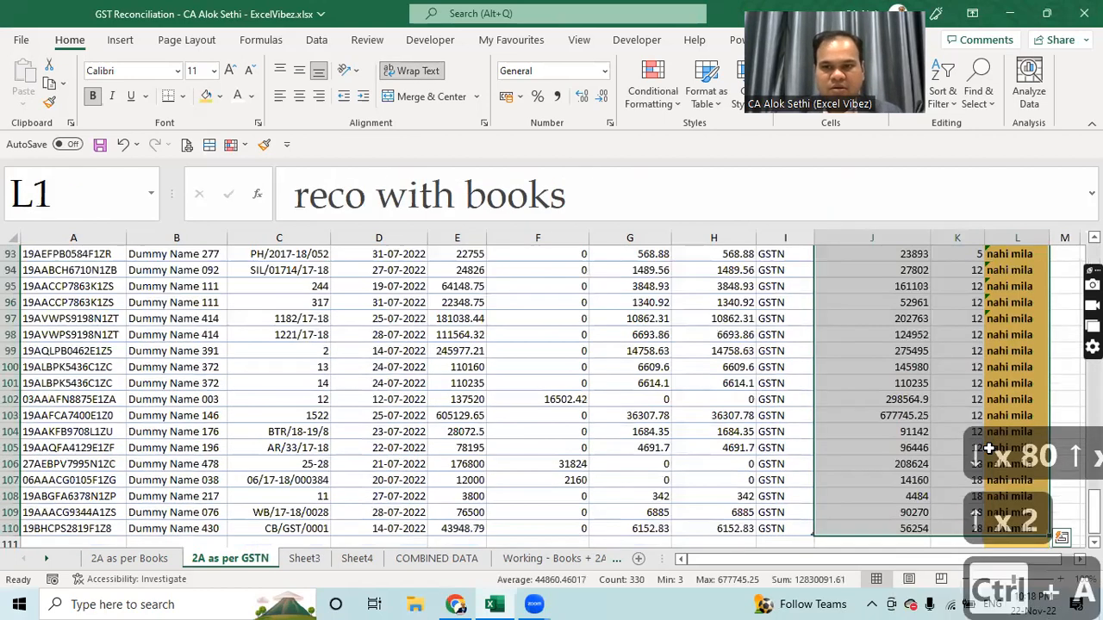
{"action": "key", "text": "ctrl+shift+l"}
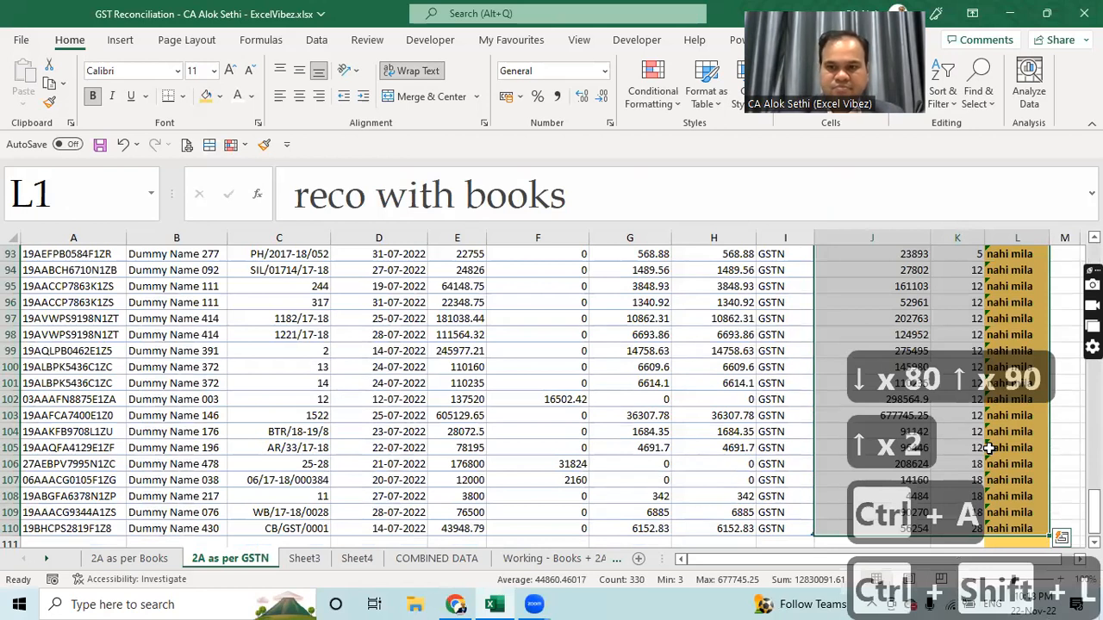
{"action": "left_click_drag", "start_coordinate": [1095, 508], "coordinate": [1095, 256]}
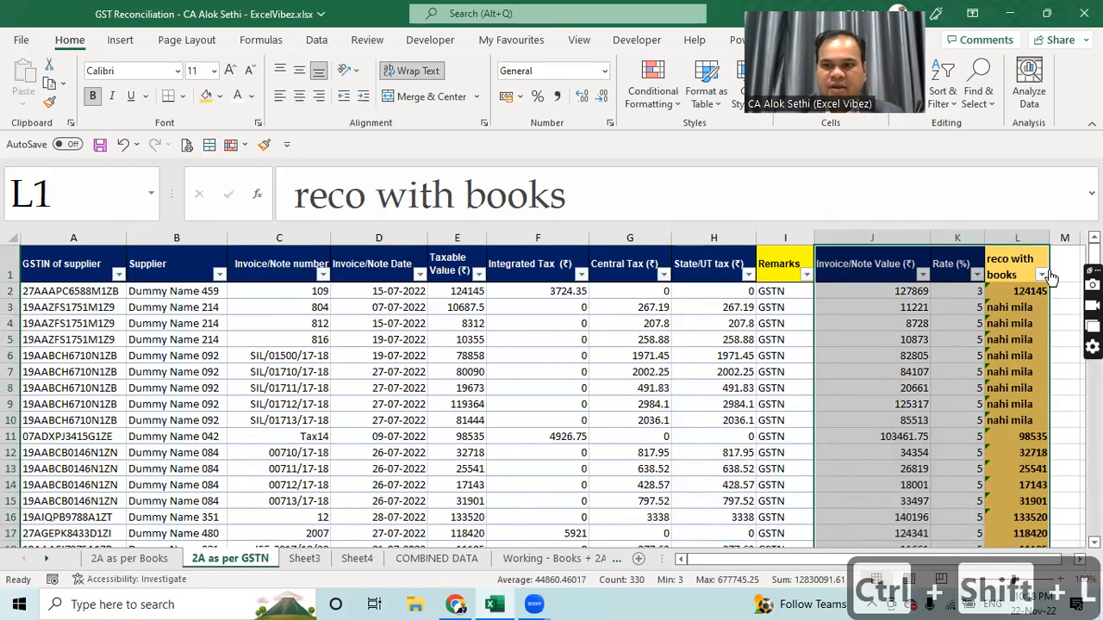
{"action": "left_click", "coordinate": [1042, 275]}
{"action": "left_click", "coordinate": [886, 417]}
{"action": "left_click_drag", "start_coordinate": [1027, 432], "coordinate": [1022, 522]}
{"action": "left_click", "coordinate": [901, 534]}
{"action": "left_click", "coordinate": [930, 566]}
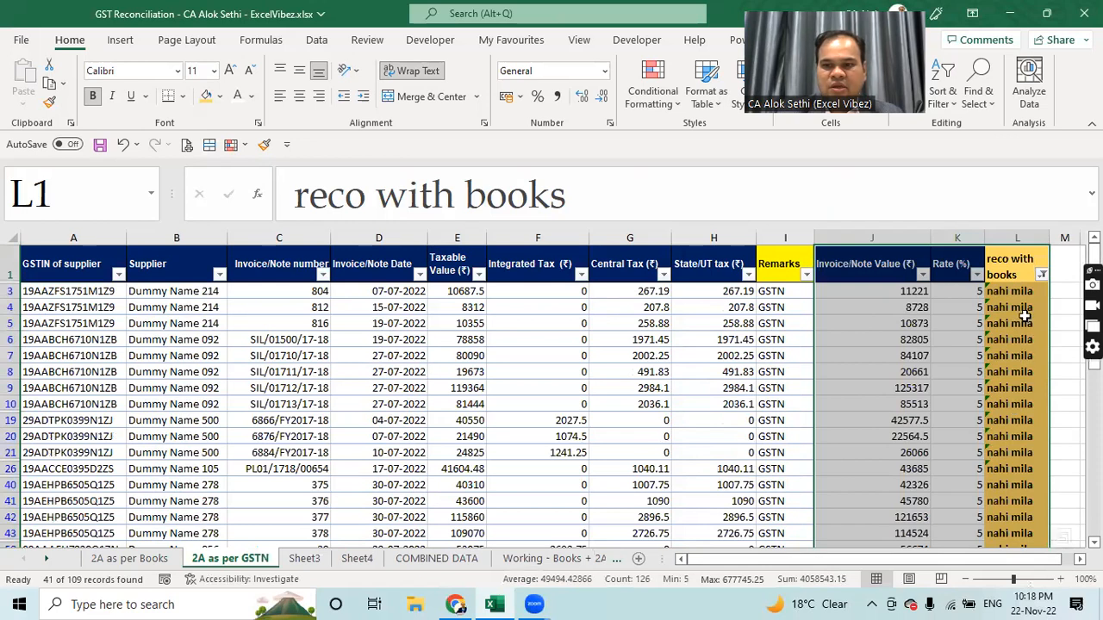
Step: Go across row 4 from reco with books towards the supplier's GSTIN, examining the details of the unmatched invoice
{"action": "left_click", "coordinate": [1026, 305]}
{"action": "key", "text": "Left"}
{"action": "key", "text": "Left"}
{"action": "key", "text": "Left"}
{"action": "key", "text": "Left"}
{"action": "key", "text": "Left"}
{"action": "key", "text": "Left"}
{"action": "key", "text": "Left"}
{"action": "key", "text": "Left"}
{"action": "key", "text": "Left"}
{"action": "key", "text": "Left"}
{"action": "key", "text": "Left"}
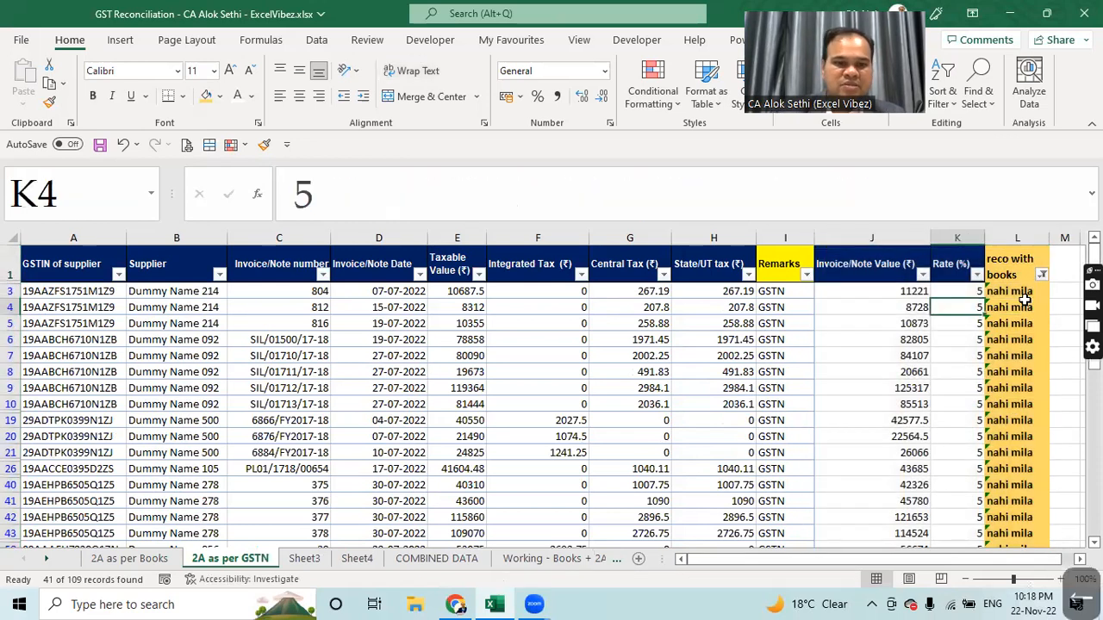
Step: Copy the unmatched invoice number SIL/01500/17-18 from row 6 of the portal data
{"action": "key", "text": "Right"}
{"action": "key", "text": "Right"}
{"action": "key", "text": "Right"}
{"action": "key", "text": "Up"}
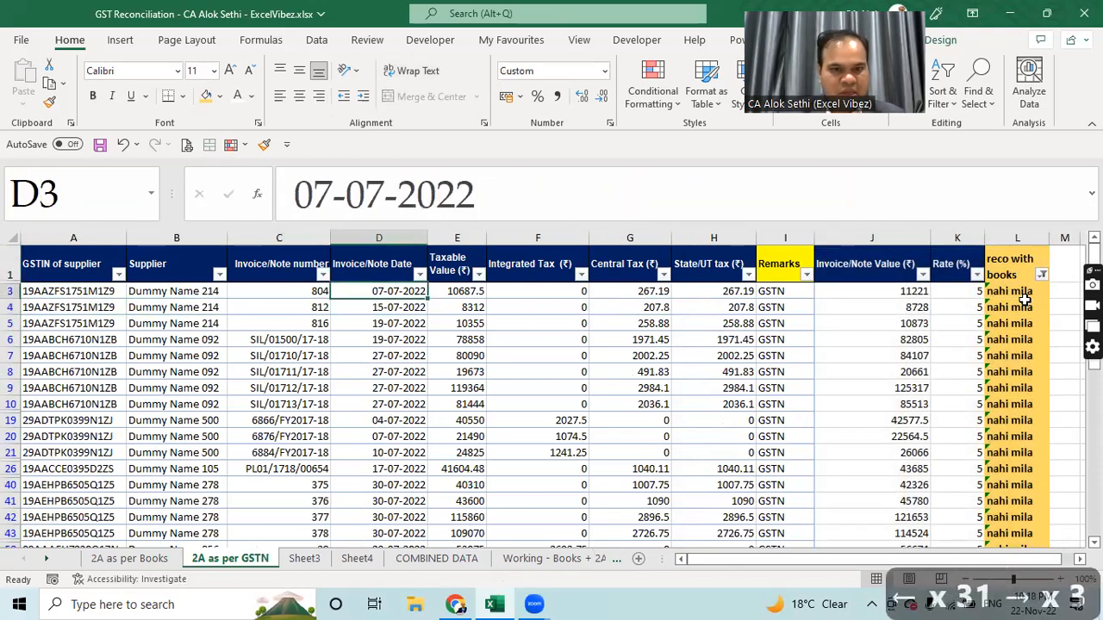
{"action": "key", "text": "Left"}
{"action": "key", "text": "Down"}
{"action": "key", "text": "Down"}
{"action": "key", "text": "Down"}
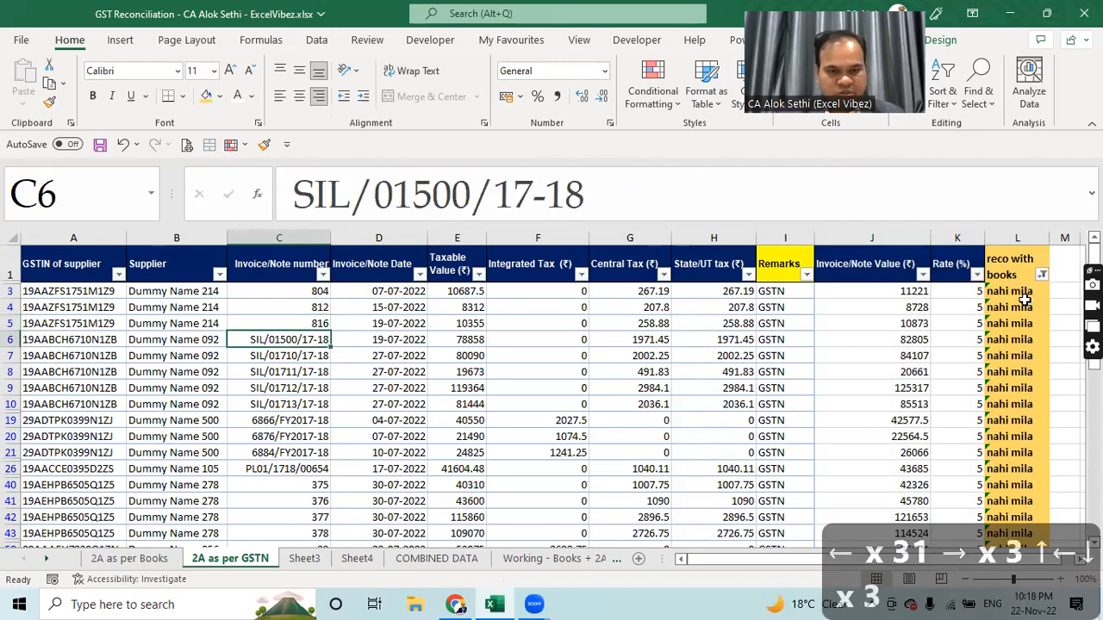
{"action": "key", "text": "ctrl+c"}
Step: Search the 2A as per Books sheet for invoice number SIL/01500/17-18
{"action": "key", "text": "ctrl+Page_Up"}
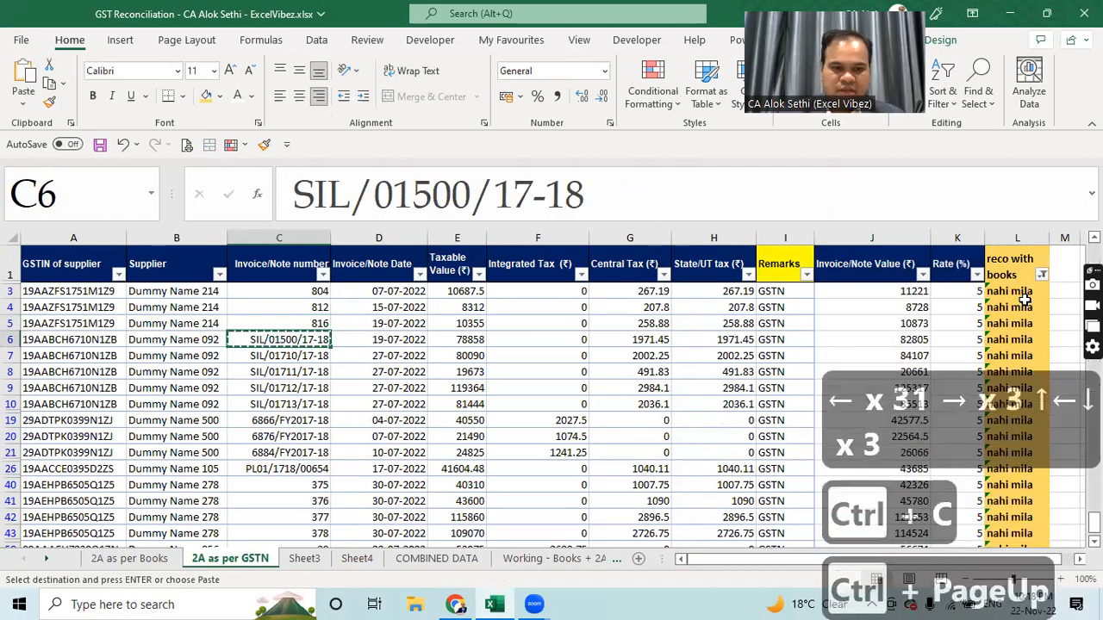
{"action": "key", "text": "Left"}
{"action": "key", "text": "Left"}
{"action": "key", "text": "Left"}
{"action": "key", "text": "Left"}
{"action": "key", "text": "Left"}
{"action": "key", "text": "Left"}
{"action": "key", "text": "Left"}
{"action": "key", "text": "Left"}
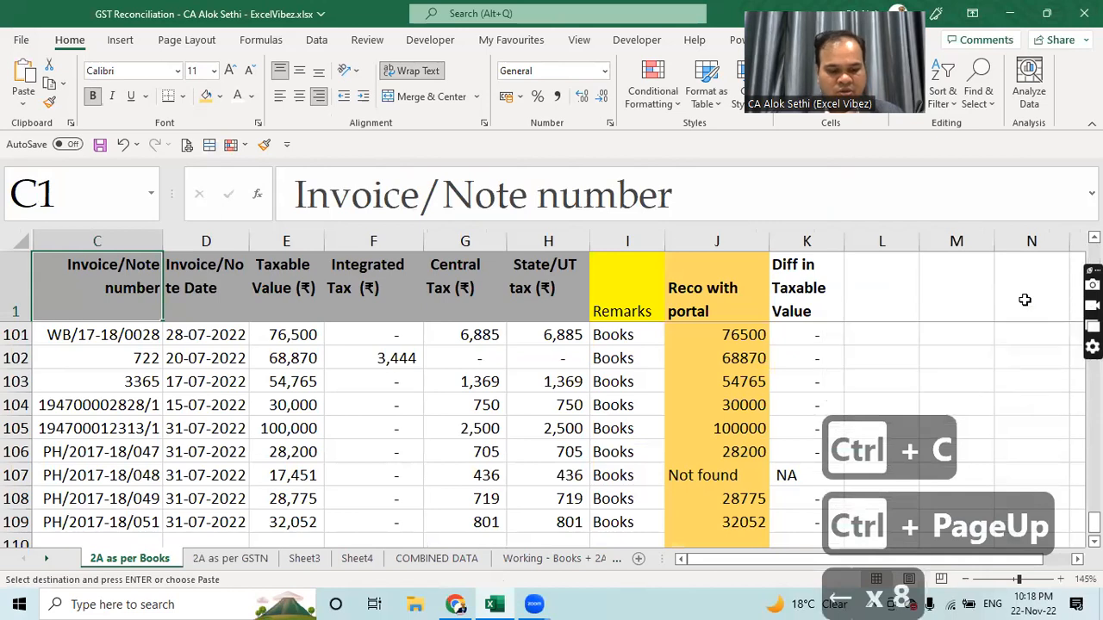
{"action": "key", "text": "ctrl+f"}
{"action": "key", "text": "ctrl+v"}
{"action": "key", "text": "Return"}
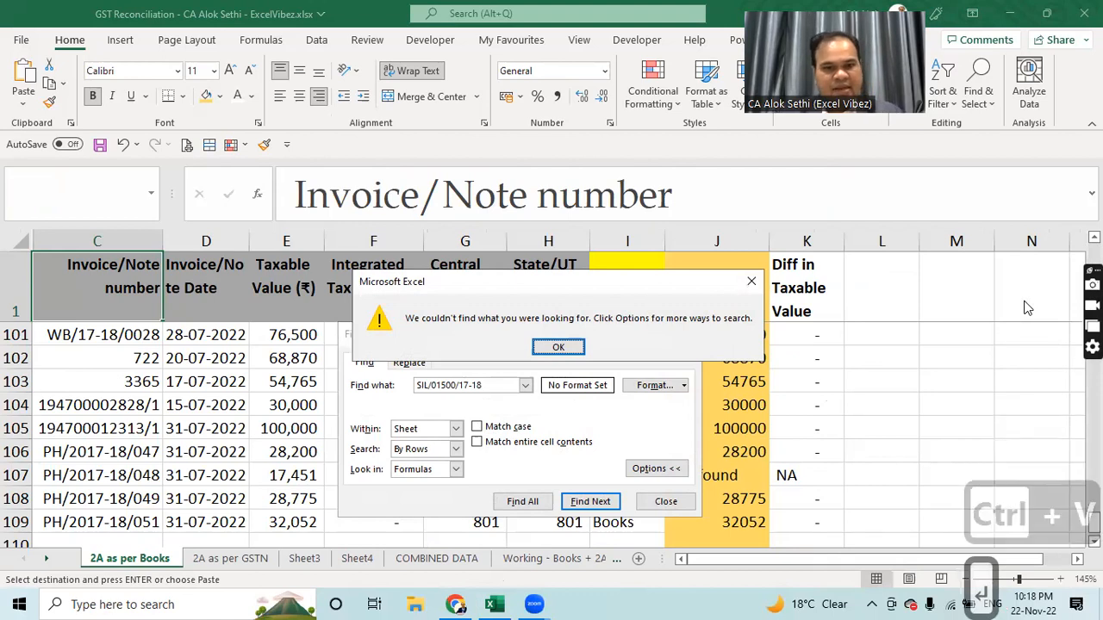
{"action": "key", "text": "Return"}
{"action": "key", "text": "Escape"}
{"action": "key", "text": "Escape"}
Step: Go down the first entries of the books' invoice number column, examining the SIL series invoices
{"action": "key", "text": "Down"}
{"action": "key", "text": "Left"}
{"action": "key", "text": "Left"}
{"action": "key", "text": "Left"}
{"action": "key", "text": "Left"}
{"action": "key", "text": "Left"}
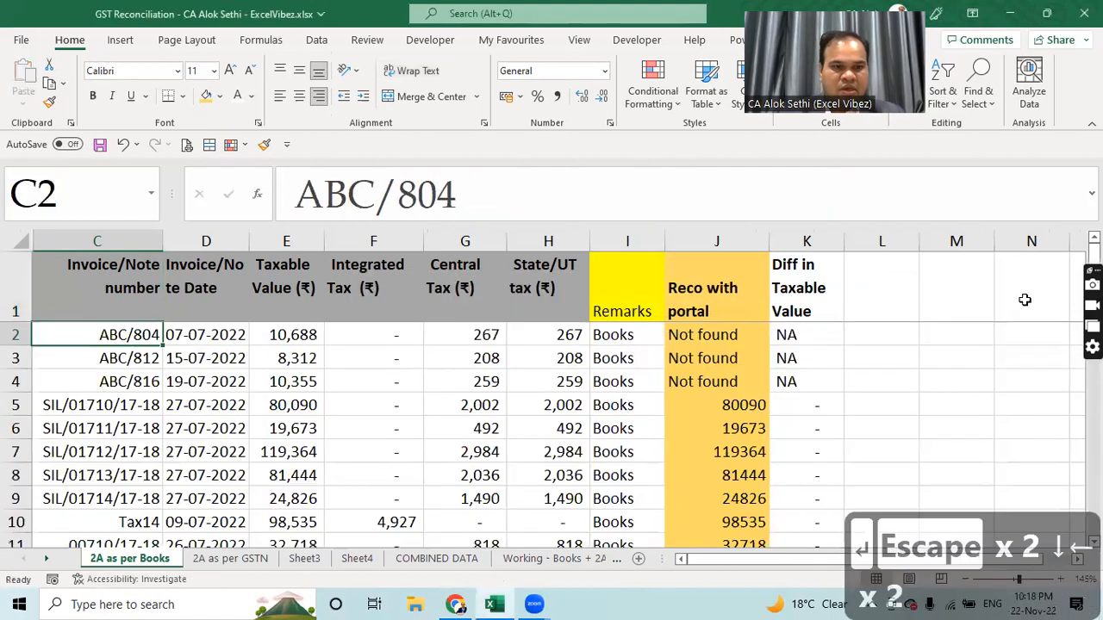
{"action": "key", "text": "Down"}
{"action": "key", "text": "Down"}
{"action": "key", "text": "Down"}
{"action": "key", "text": "Down"}
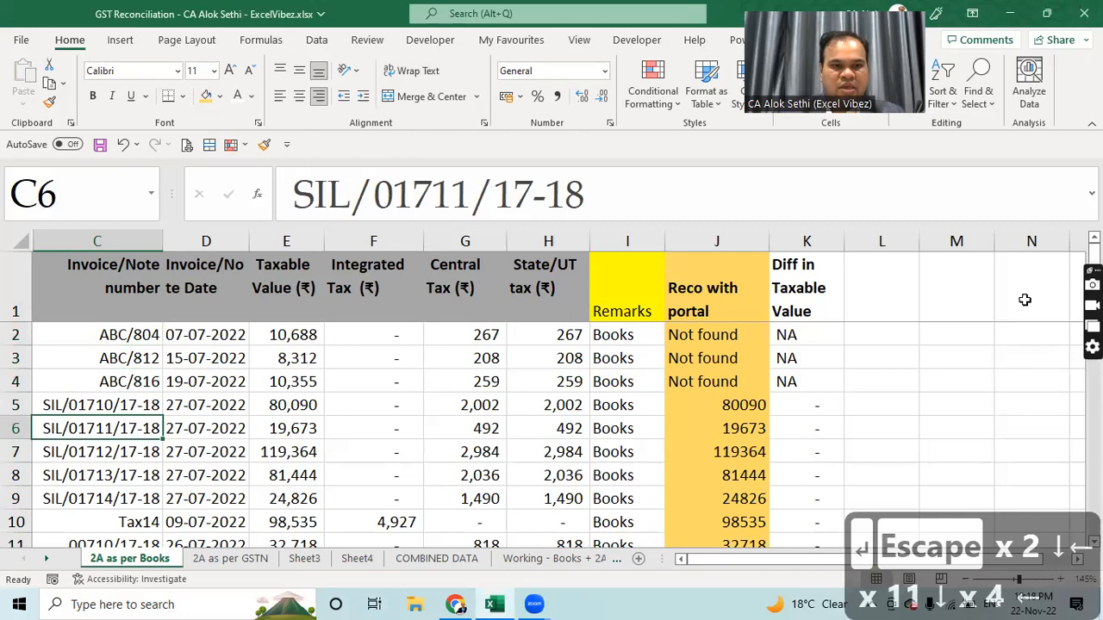
Step: Unhide all hidden columns in the books sheet, including the supplier's GSTIN and name
{"action": "left_click", "coordinate": [20, 242]}
{"action": "right_click", "coordinate": [60, 236]}
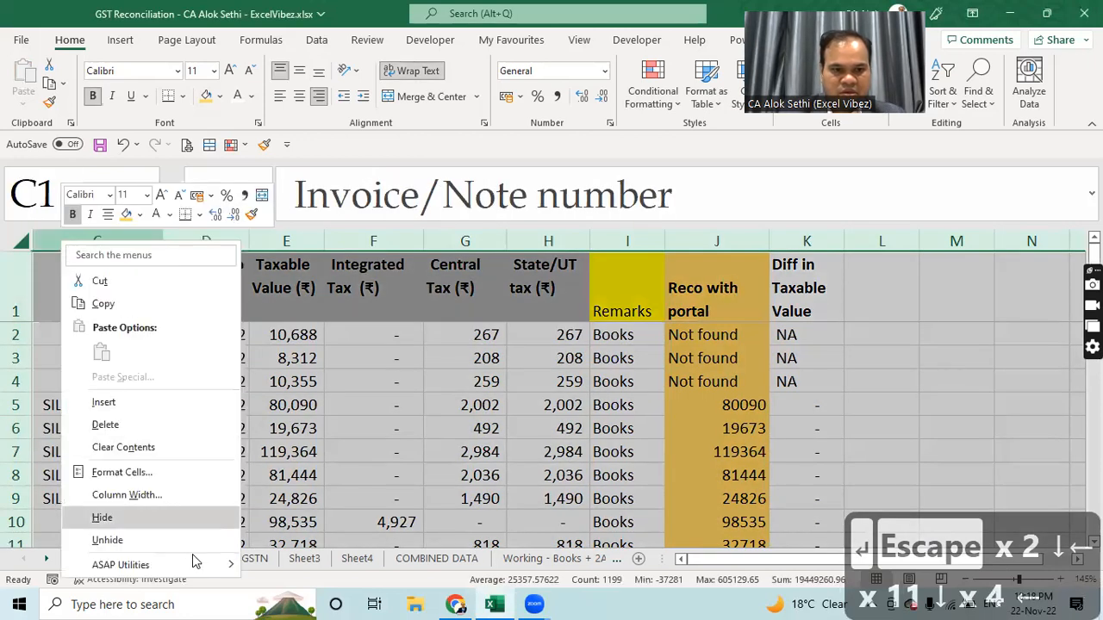
{"action": "left_click", "coordinate": [177, 534]}
{"action": "left_click", "coordinate": [176, 528]}
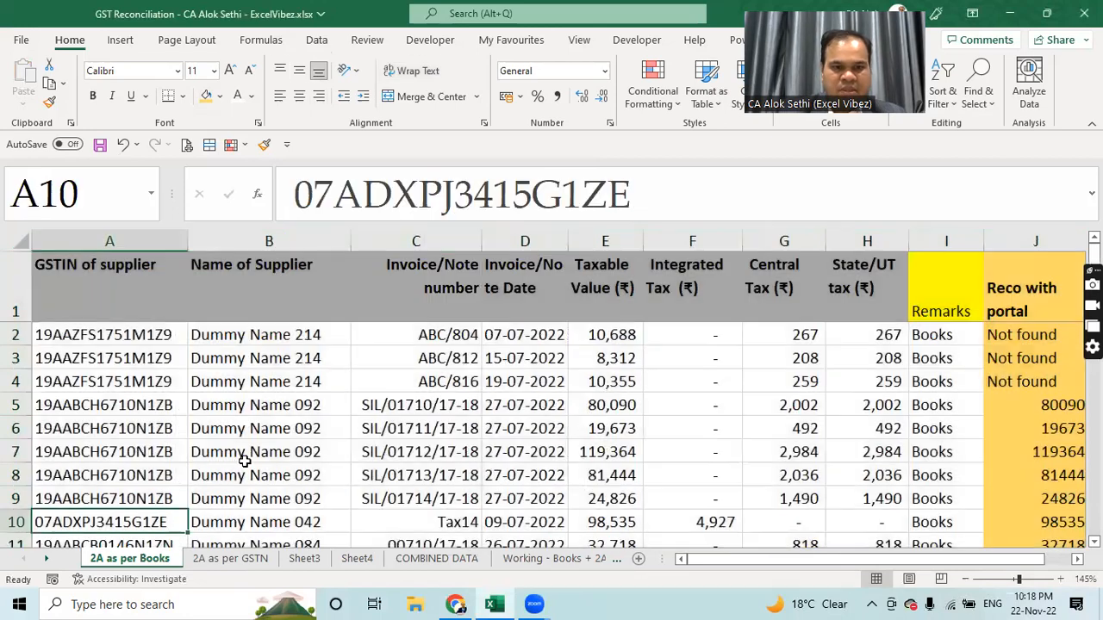
Step: Compare the SIL series invoice numbers of Dummy Name 092 between the books and the portal data
{"action": "left_click_drag", "start_coordinate": [381, 401], "coordinate": [389, 493]}
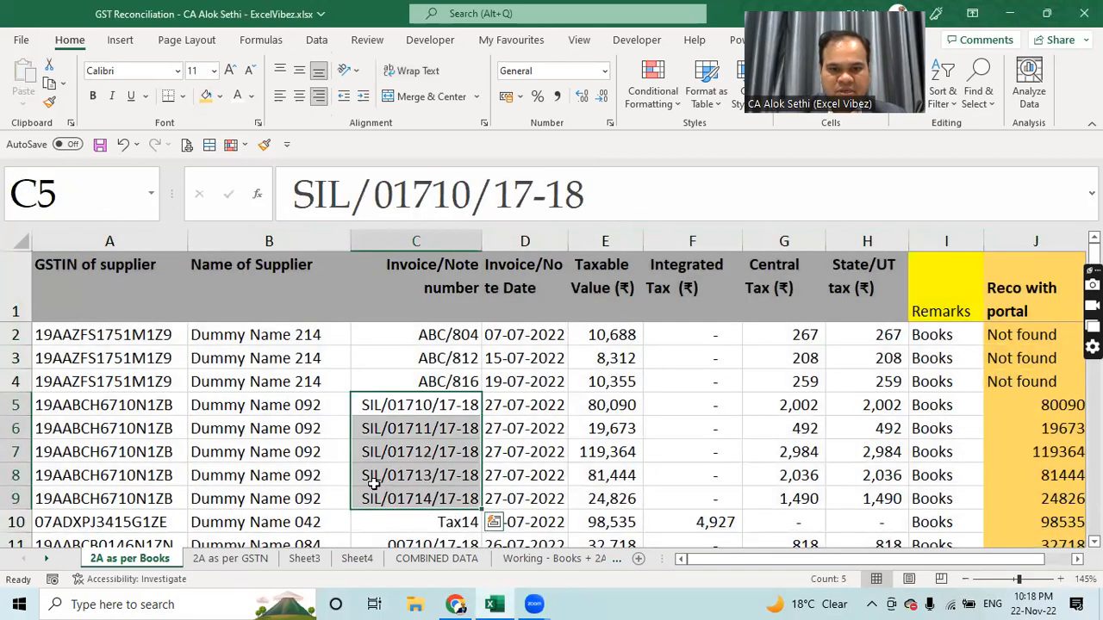
{"action": "left_click", "coordinate": [226, 558]}
{"action": "left_click_drag", "start_coordinate": [272, 341], "coordinate": [274, 401]}
{"action": "left_click", "coordinate": [273, 388]}
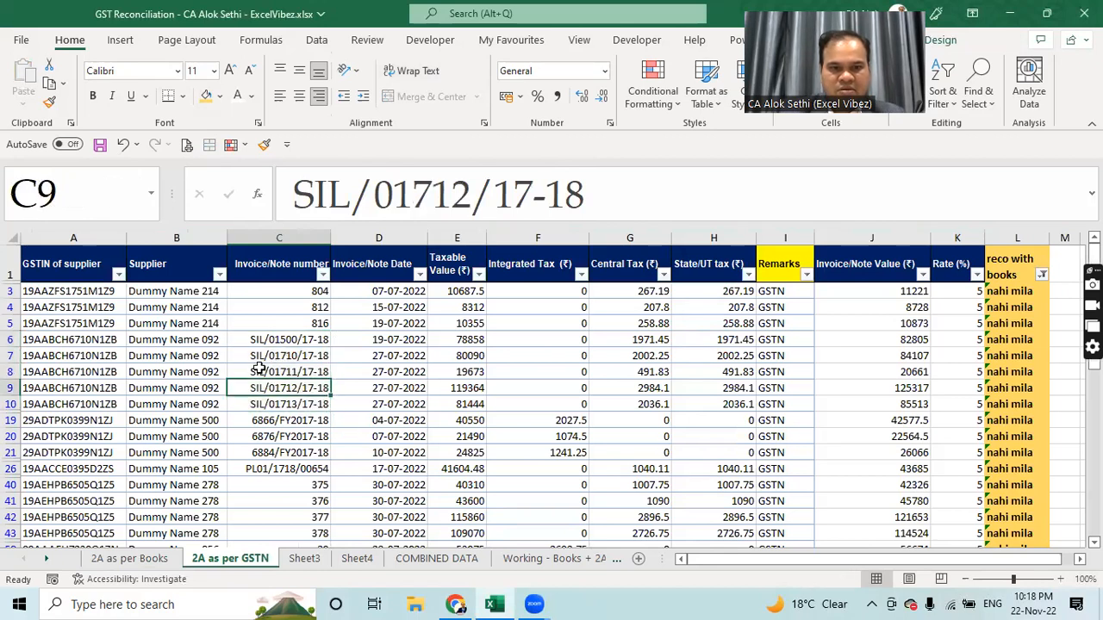
{"action": "left_click", "coordinate": [173, 558]}
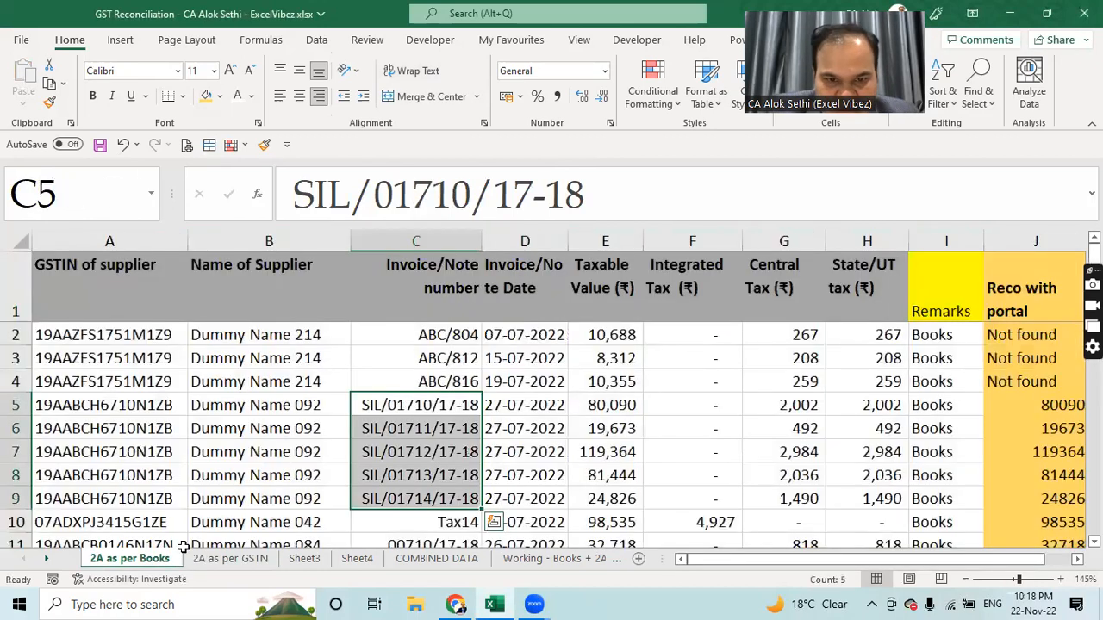
Step: Copy invoice number SIL/01710/17-18 from the books and search for it in the 2A as per GSTN sheet
{"action": "left_click", "coordinate": [442, 408]}
{"action": "key", "text": "ctrl+c"}
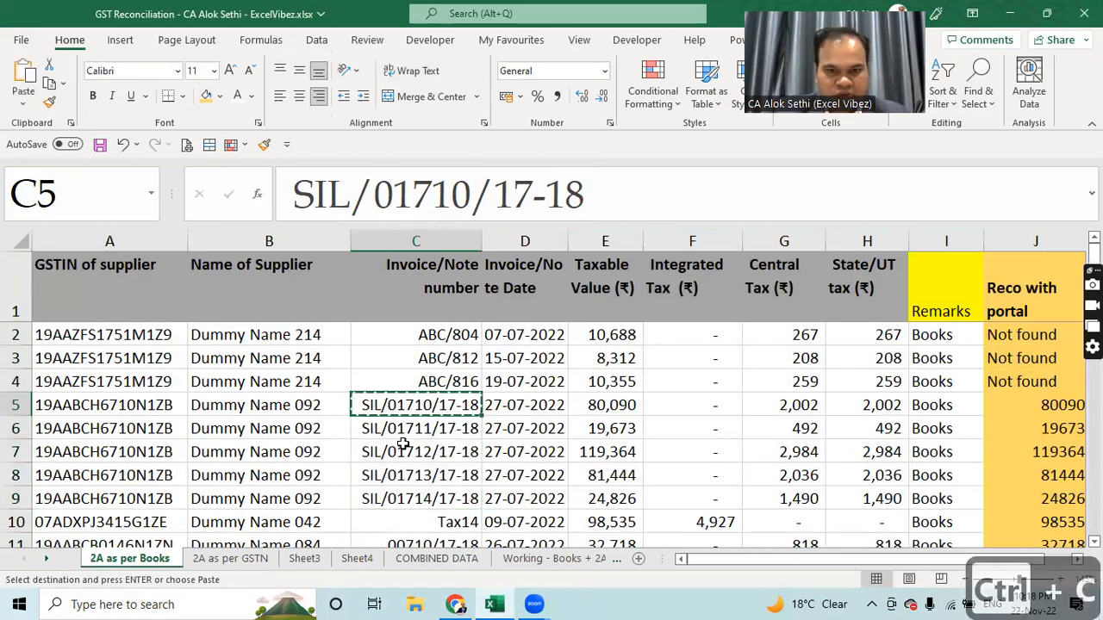
{"action": "left_click", "coordinate": [217, 560]}
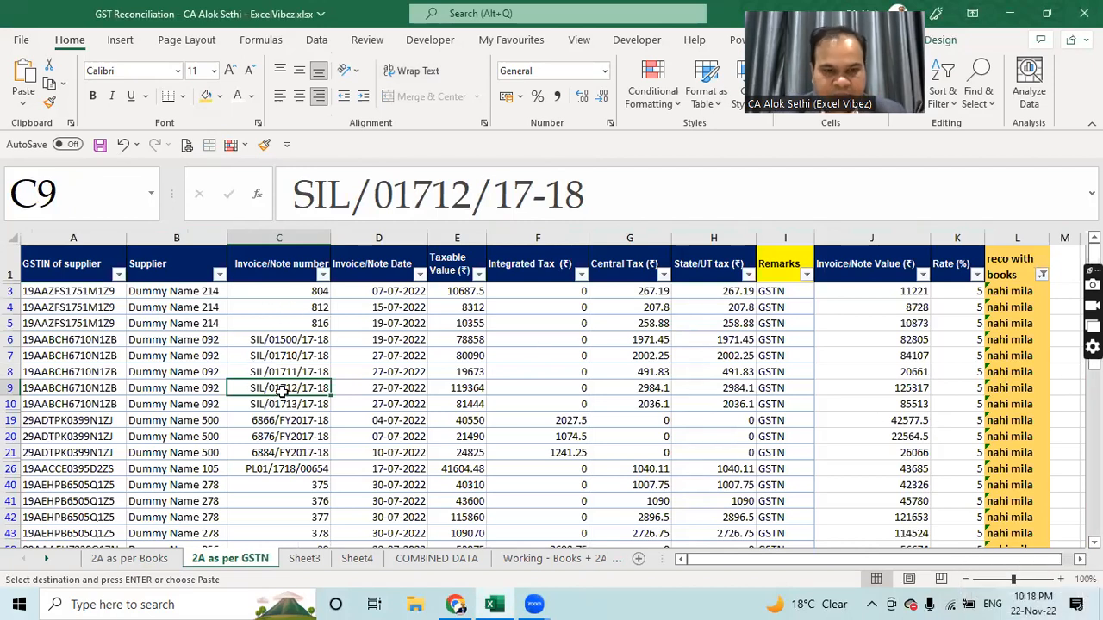
{"action": "key", "text": "ctrl+f"}
{"action": "key", "text": "ctrl+v"}
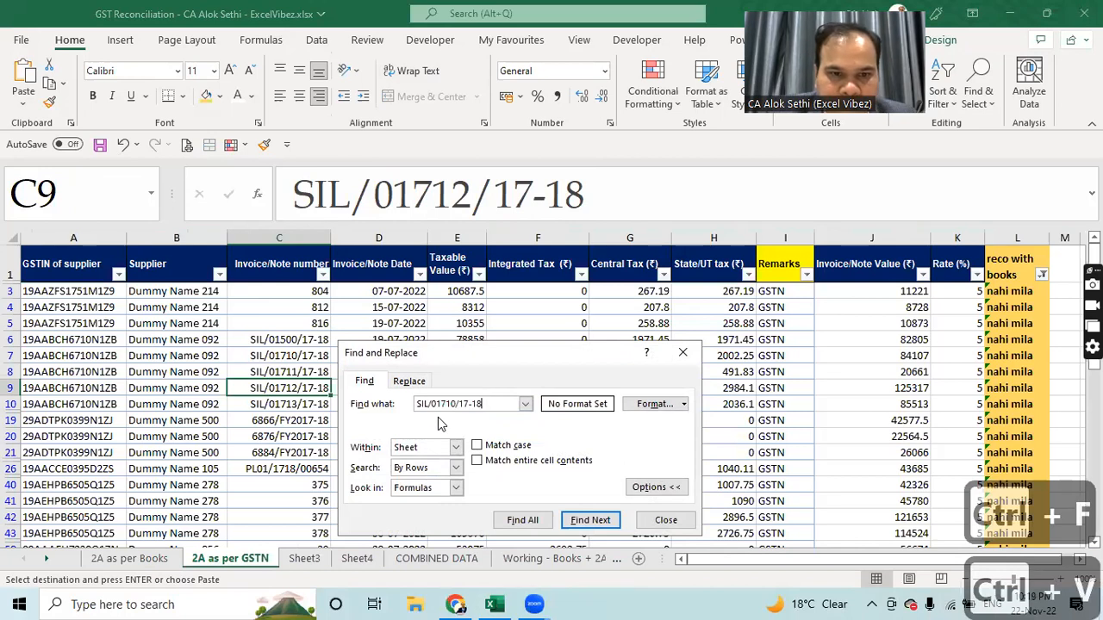
{"action": "left_click", "coordinate": [574, 520]}
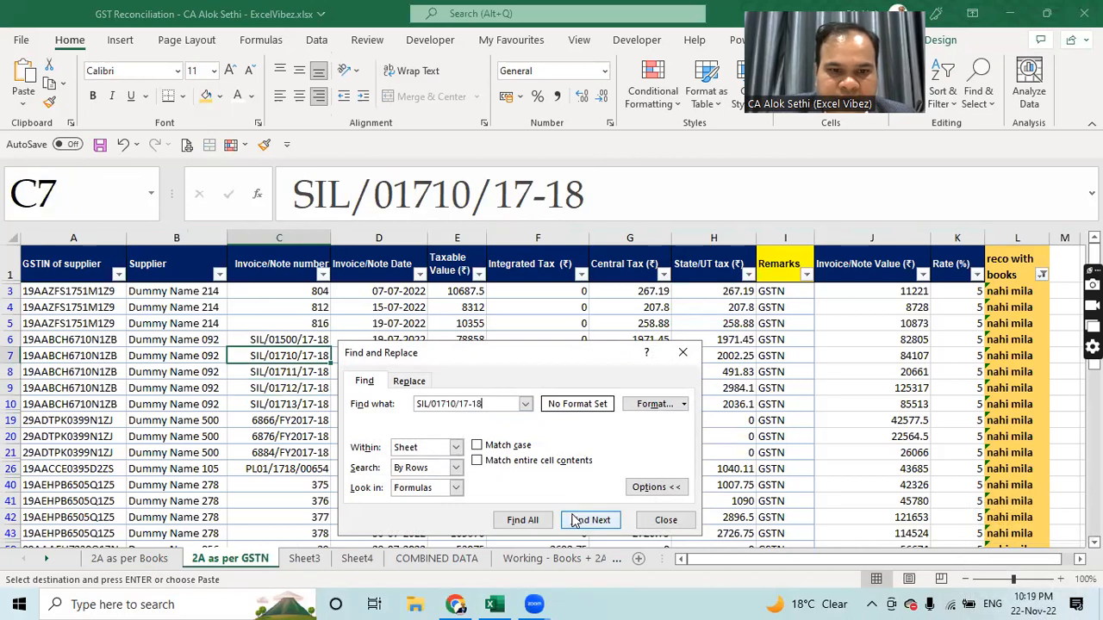
{"action": "left_click", "coordinate": [660, 520]}
Step: Go across row 7 to reco with books and examine its XLOOKUP formula without changing it
{"action": "key", "text": "Right"}
{"action": "key", "text": "Right"}
{"action": "key", "text": "Right"}
{"action": "key", "text": "Right"}
{"action": "key", "text": "Right"}
{"action": "key", "text": "Right"}
{"action": "key", "text": "Right"}
{"action": "key", "text": "Right"}
{"action": "key", "text": "Right"}
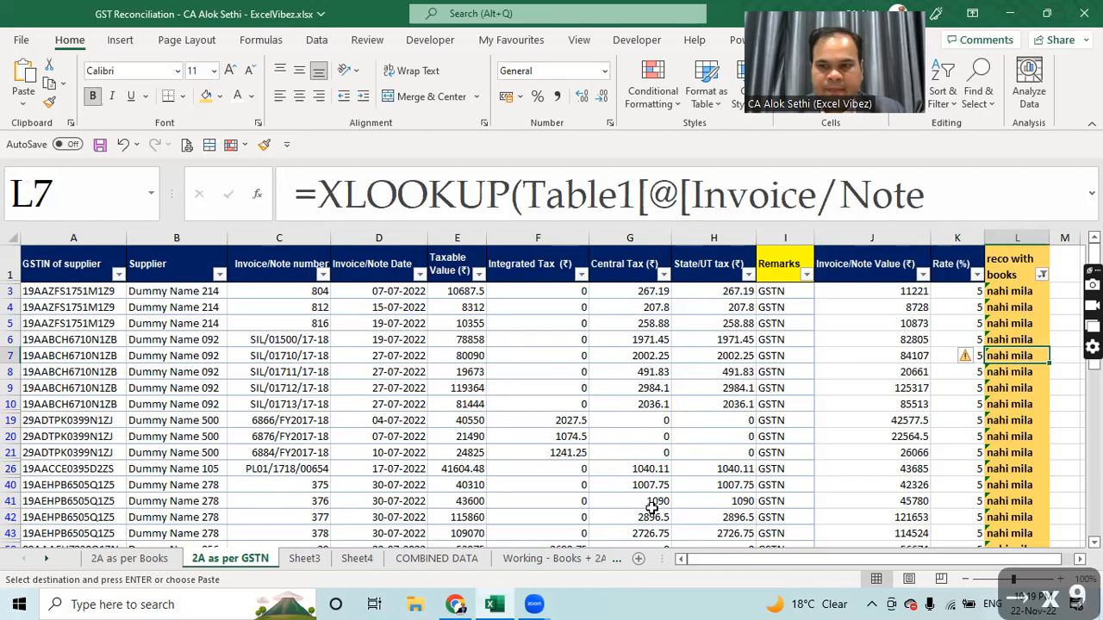
{"action": "key", "text": "F2"}
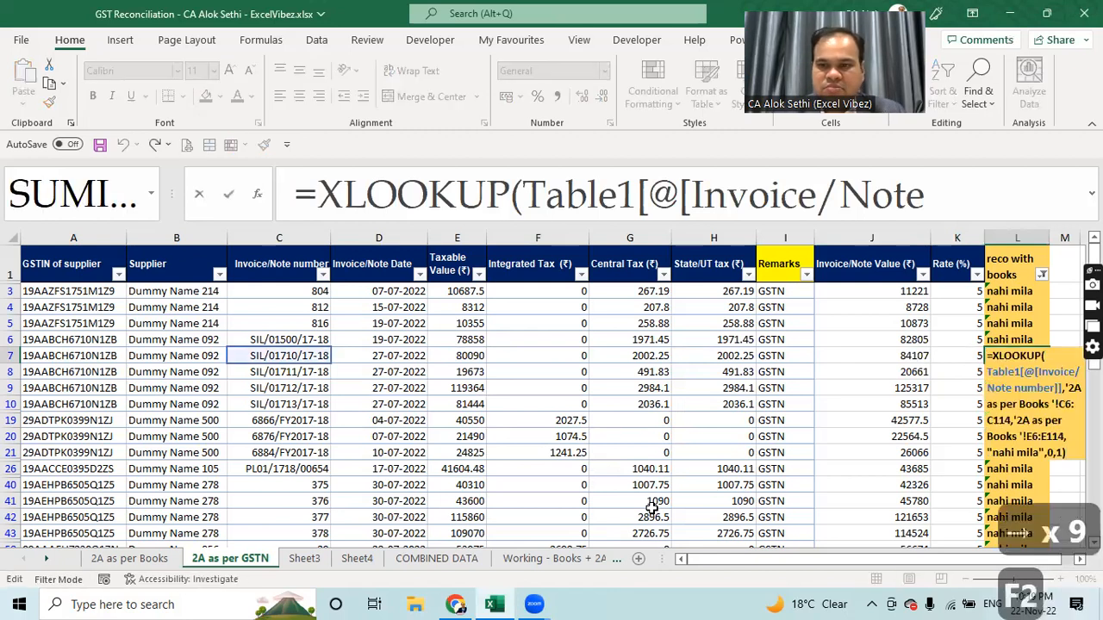
{"action": "key", "text": "Up"}
{"action": "key", "text": "Up"}
{"action": "key", "text": "Up"}
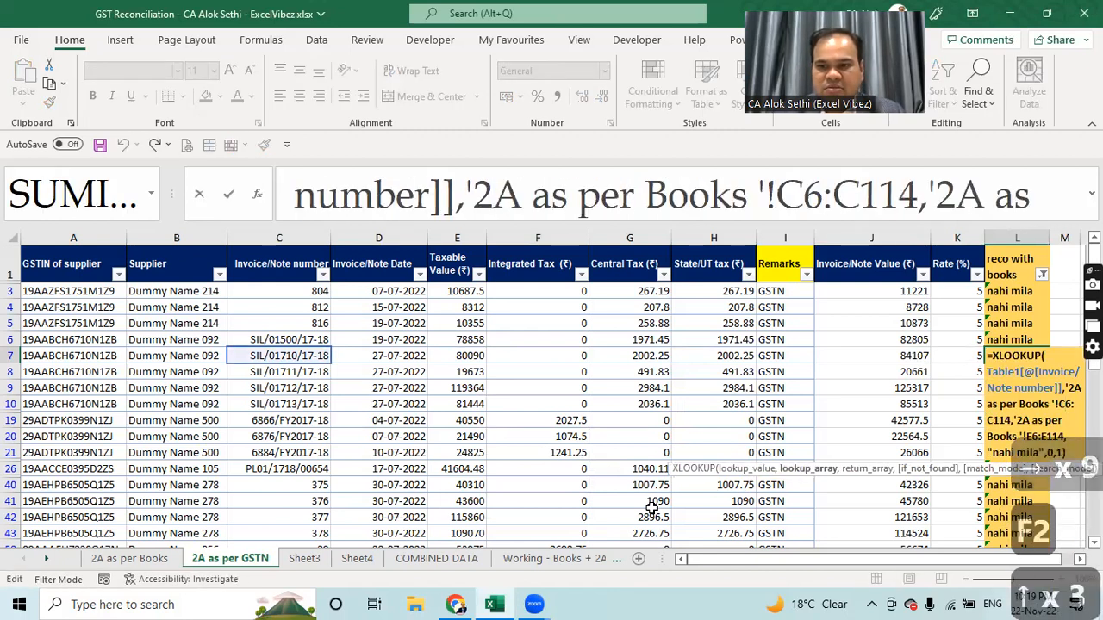
{"action": "key", "text": "Up"}
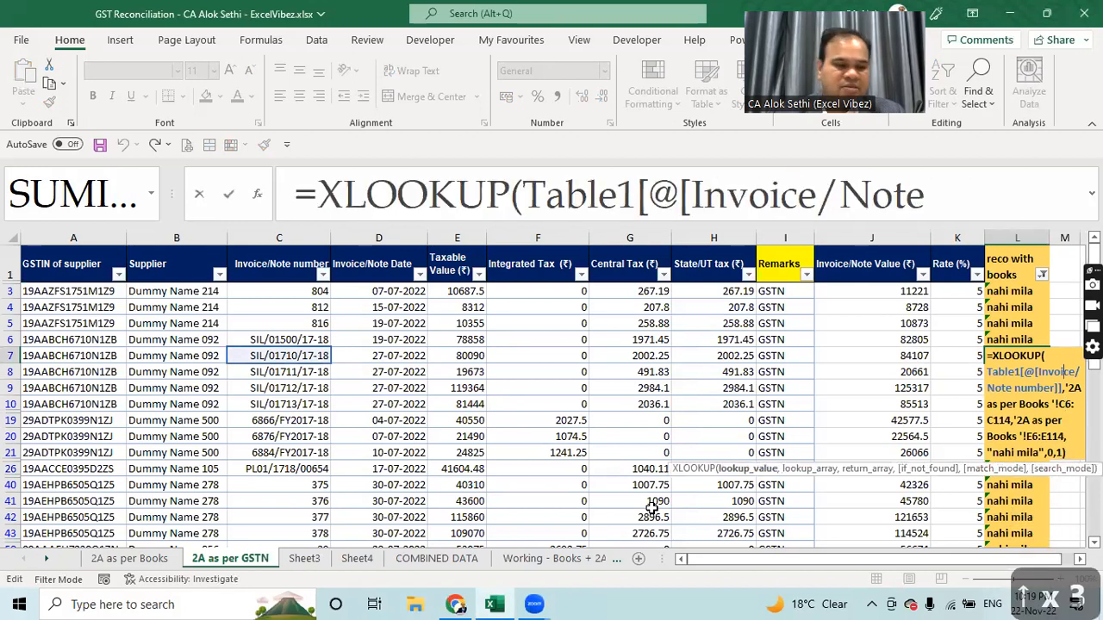
{"action": "key", "text": "Escape"}
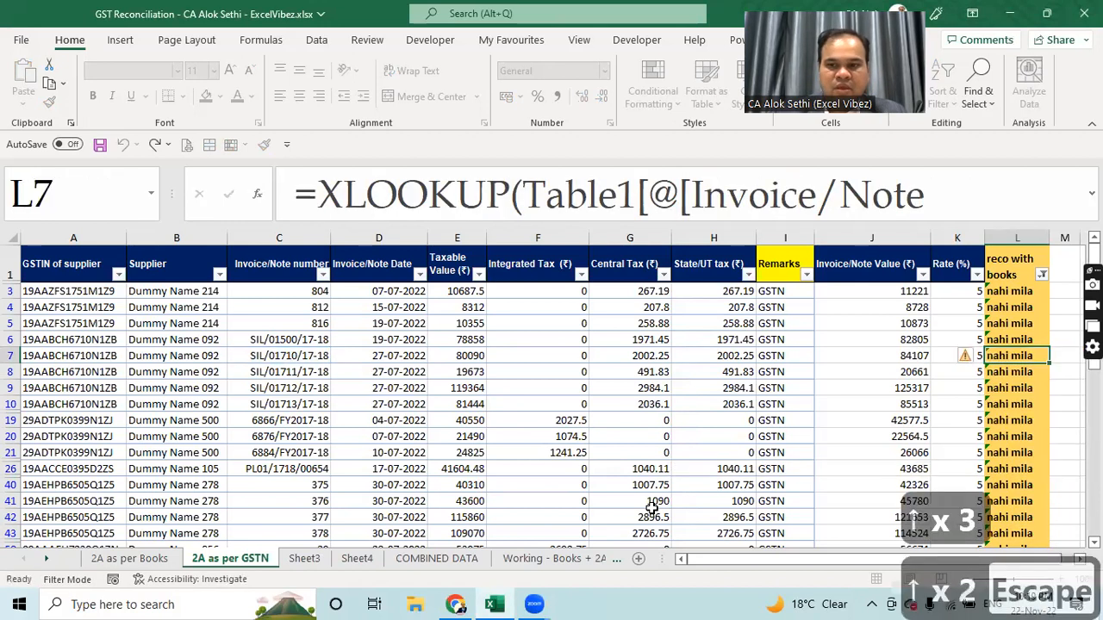
Step: Copy SIL/01710/17-18 from row 7 of the portal data and search for it in the books sheet
{"action": "key", "text": "Left"}
{"action": "key", "text": "Left"}
{"action": "key", "text": "Left"}
{"action": "key", "text": "Left"}
{"action": "key", "text": "Left"}
{"action": "key", "text": "Left"}
{"action": "key", "text": "Left"}
{"action": "key", "text": "Left"}
{"action": "key", "text": "Left"}
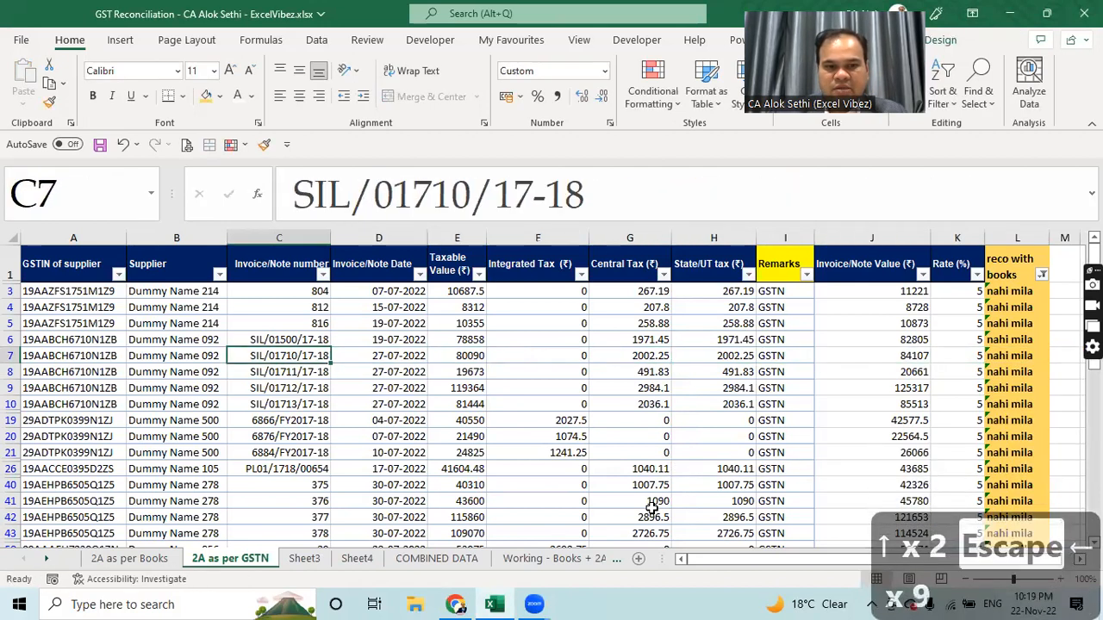
{"action": "key", "text": "Left"}
{"action": "key", "text": "ctrl+c"}
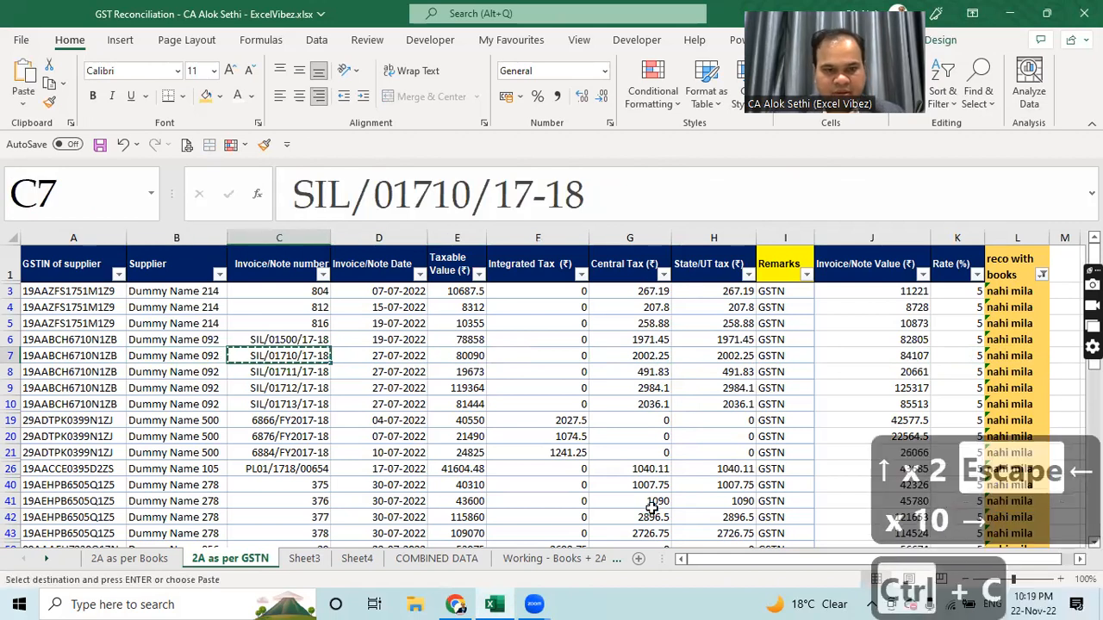
{"action": "key", "text": "ctrl+Page_Up"}
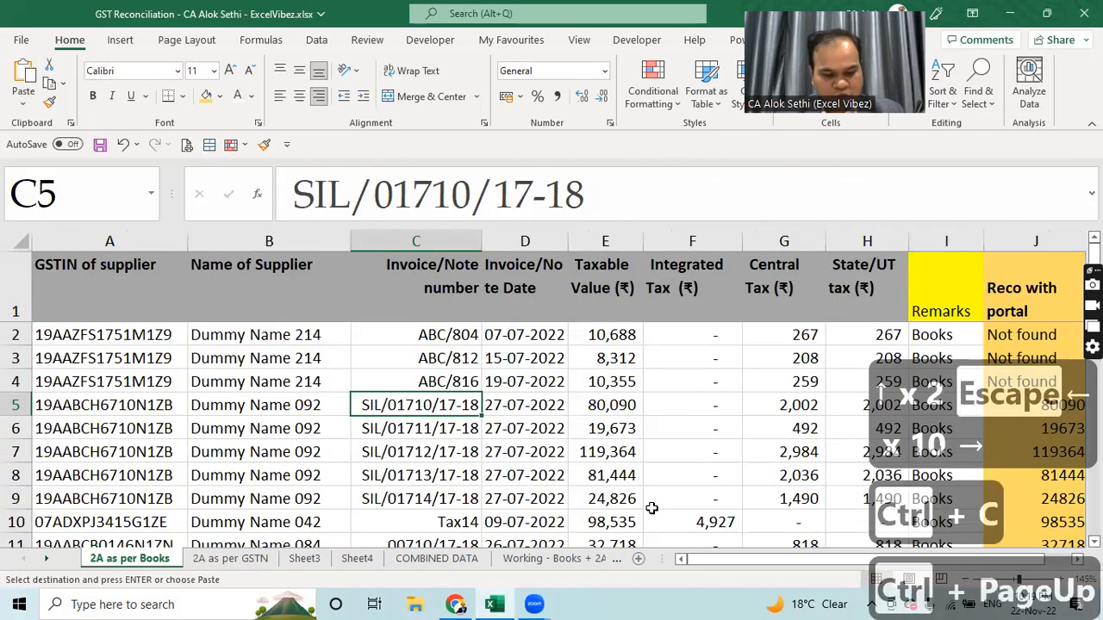
{"action": "key", "text": "ctrl+f"}
{"action": "key", "text": "ctrl+v"}
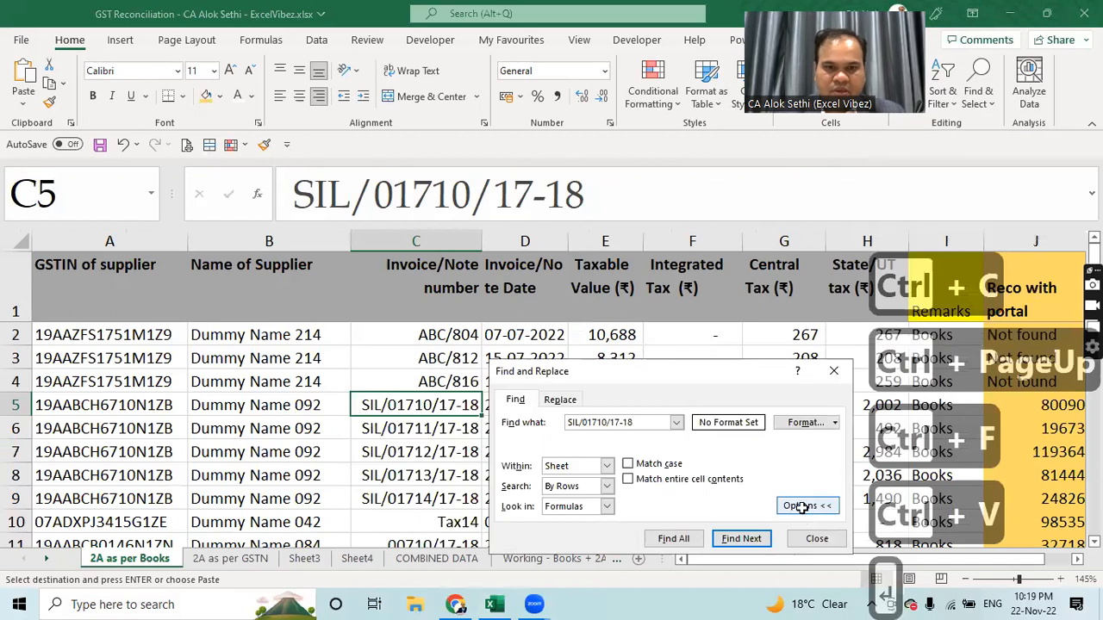
{"action": "key", "text": "Escape"}
Step: Go across row 5 of the books to the Reco with portal column, examining the invoice's lookup result
{"action": "key", "text": "Right"}
{"action": "key", "text": "Right"}
{"action": "key", "text": "Right"}
{"action": "key", "text": "Right"}
{"action": "key", "text": "Right"}
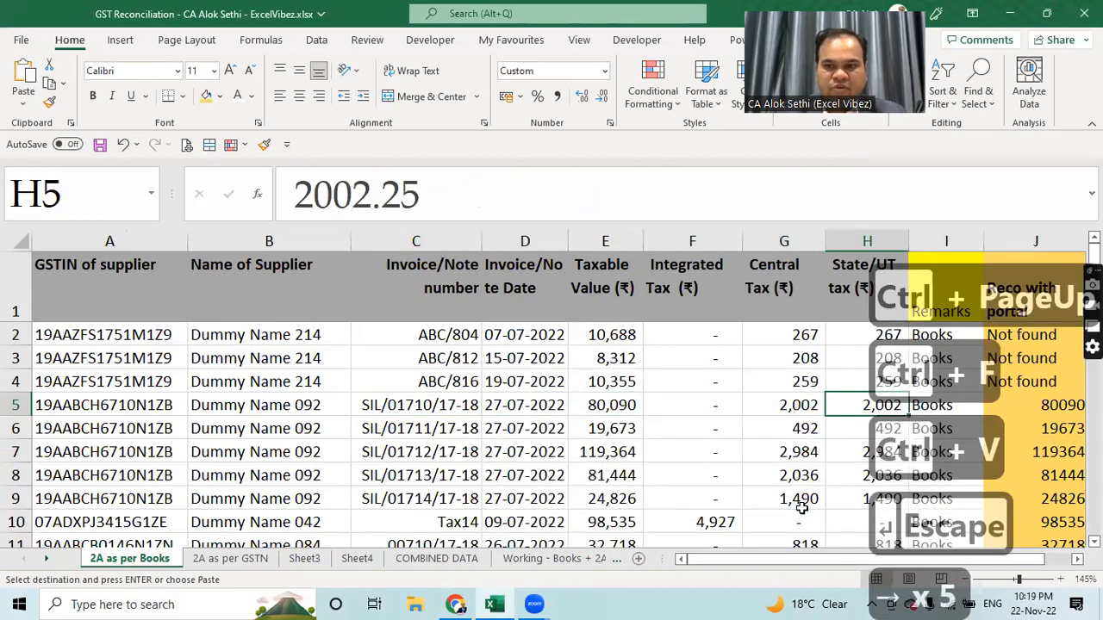
{"action": "key", "text": "Right"}
{"action": "key", "text": "Right"}
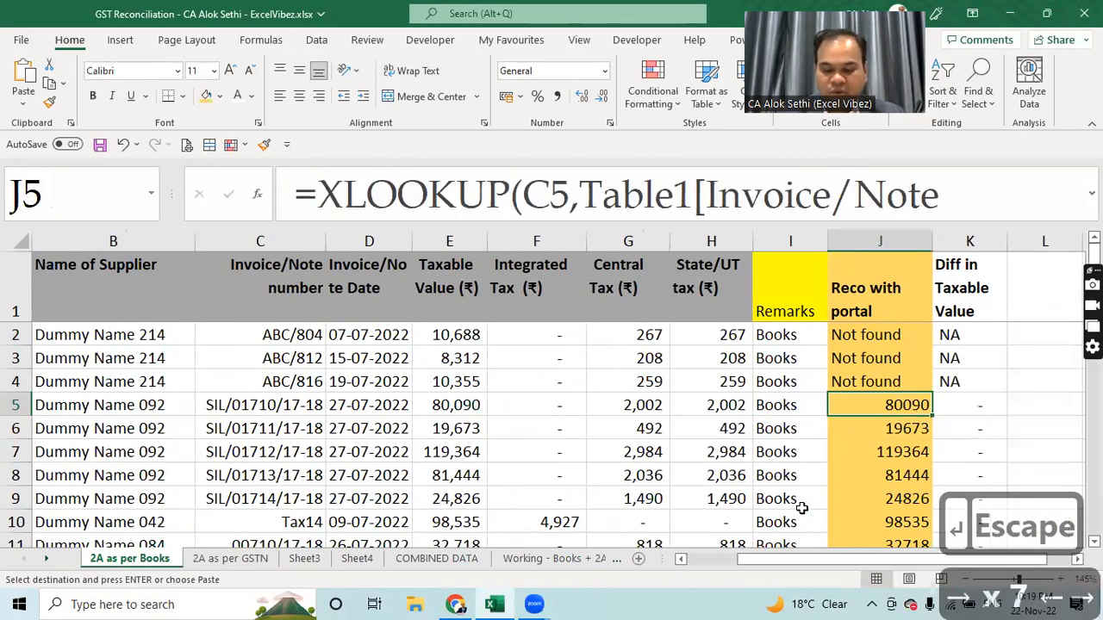
Step: Return to the portal data and inspect the books ranges referenced in the XLOOKUP formula in L7
{"action": "key", "text": "ctrl+Page_Down"}
{"action": "key", "text": "Right"}
{"action": "key", "text": "Right"}
{"action": "key", "text": "Right"}
{"action": "key", "text": "Right"}
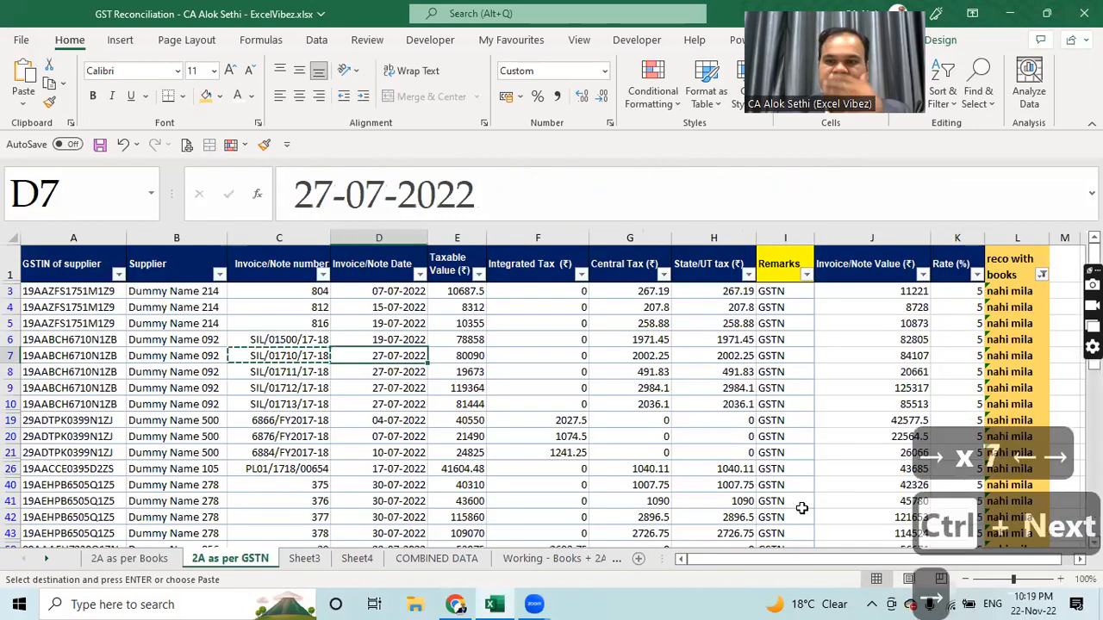
{"action": "key", "text": "Right"}
{"action": "key", "text": "Right"}
{"action": "key", "text": "Right"}
{"action": "key", "text": "Right"}
{"action": "key", "text": "Right"}
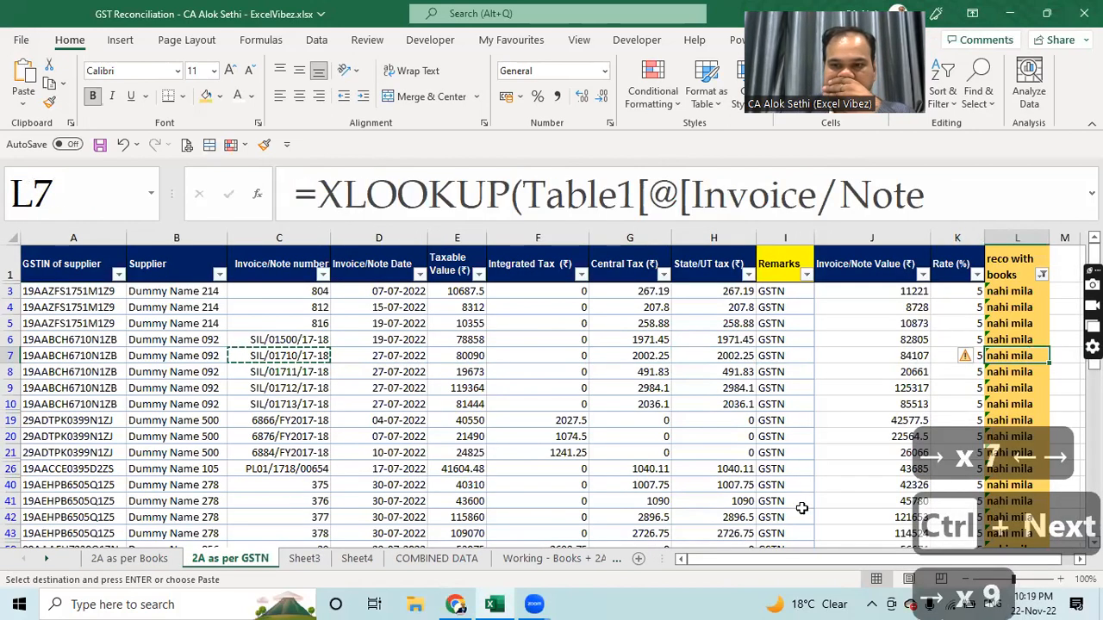
{"action": "key", "text": "Escape"}
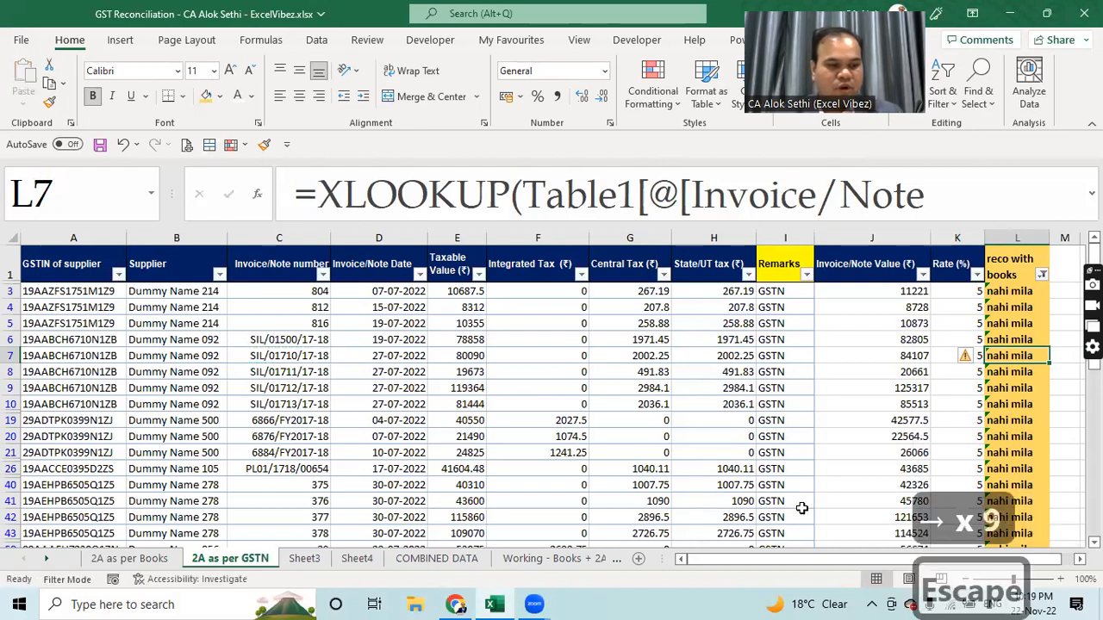
{"action": "key", "text": "F2"}
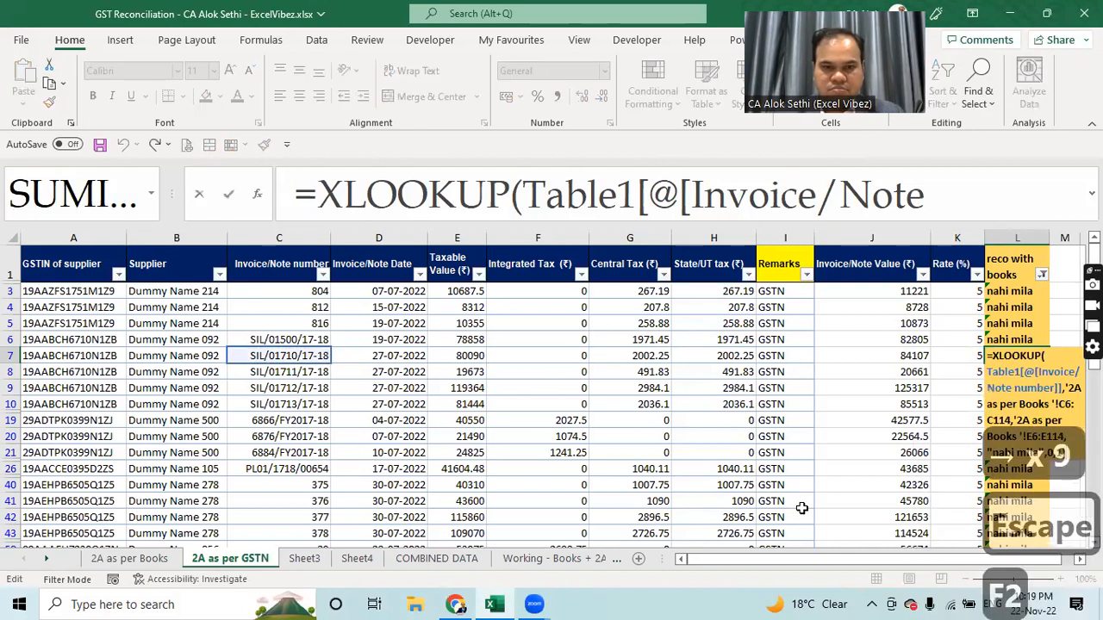
{"action": "key", "text": "Left"}
{"action": "key", "text": "Left"}
{"action": "key", "text": "Left"}
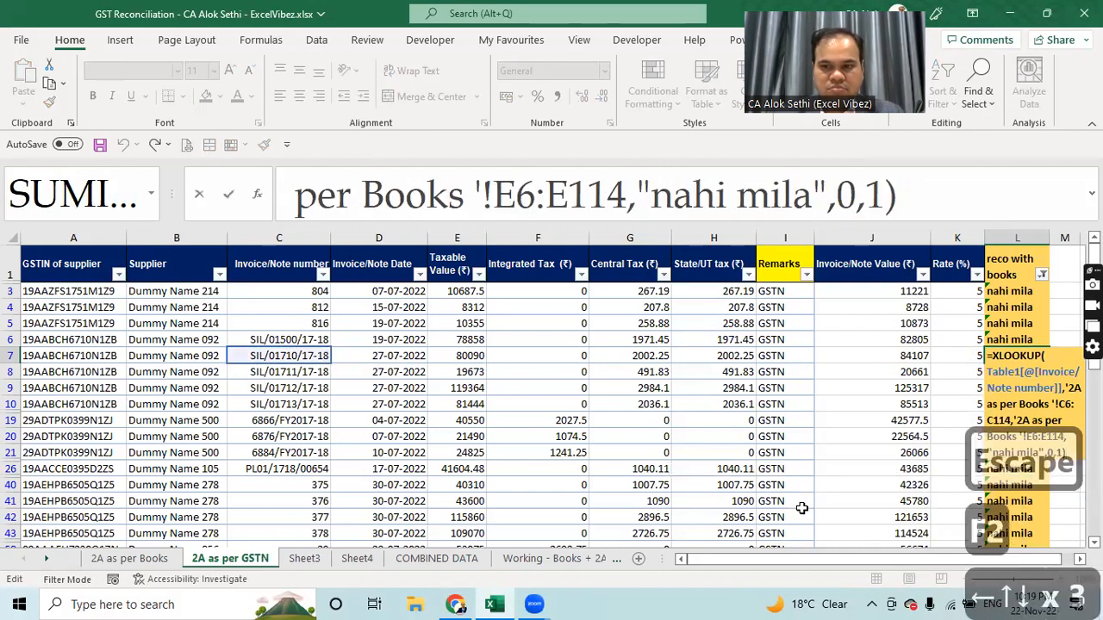
{"action": "key", "text": "Escape"}
Step: Clear the "nahi mila" filter from the reco with books column and go to its first formula in L2
{"action": "key", "text": "Up"}
{"action": "key", "text": "Up"}
{"action": "key", "text": "Up"}
{"action": "key", "text": "Up"}
{"action": "key", "text": "Up"}
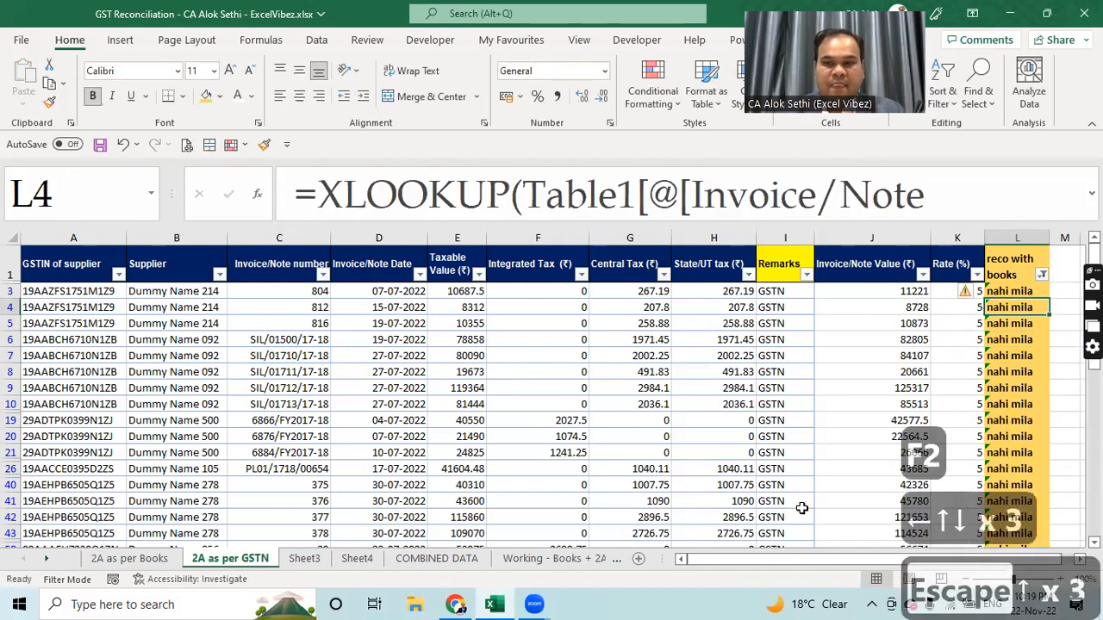
{"action": "key", "text": "ctrl+shift+l"}
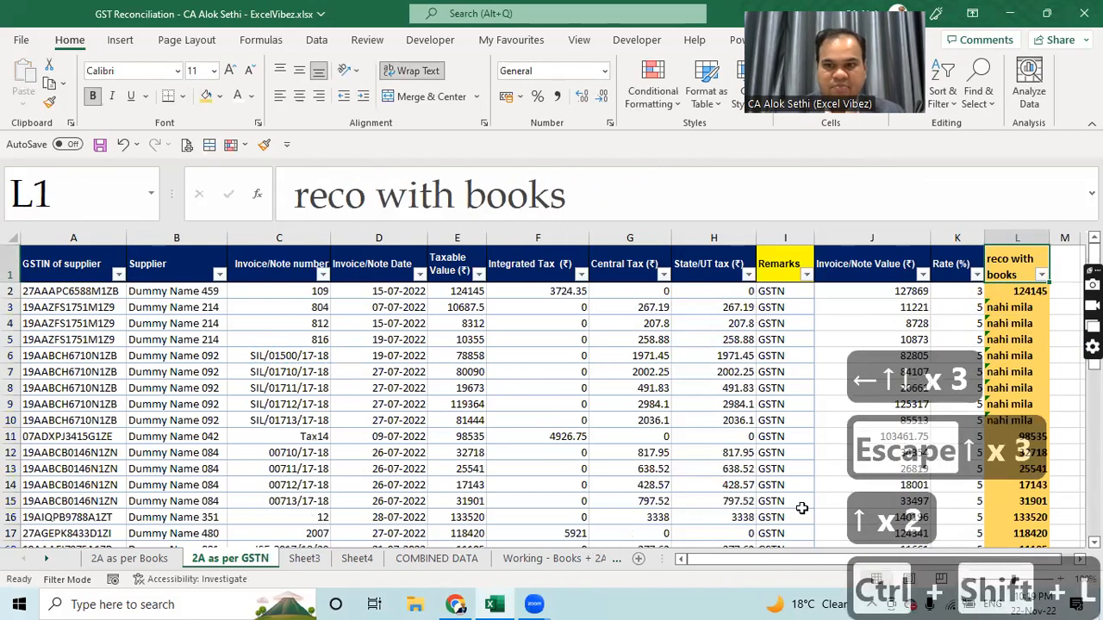
{"action": "key", "text": "Down"}
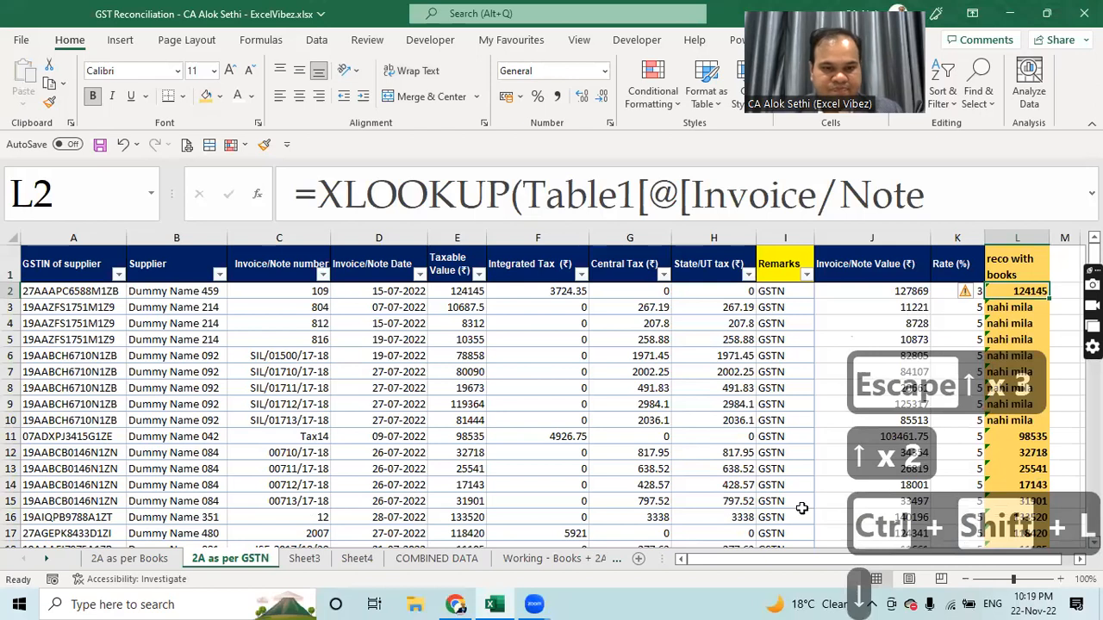
Step: Make the books lookup range C1:C109 and return range E1:E109 absolute in the XLOOKUP formula in L2
{"action": "key", "text": "F2"}
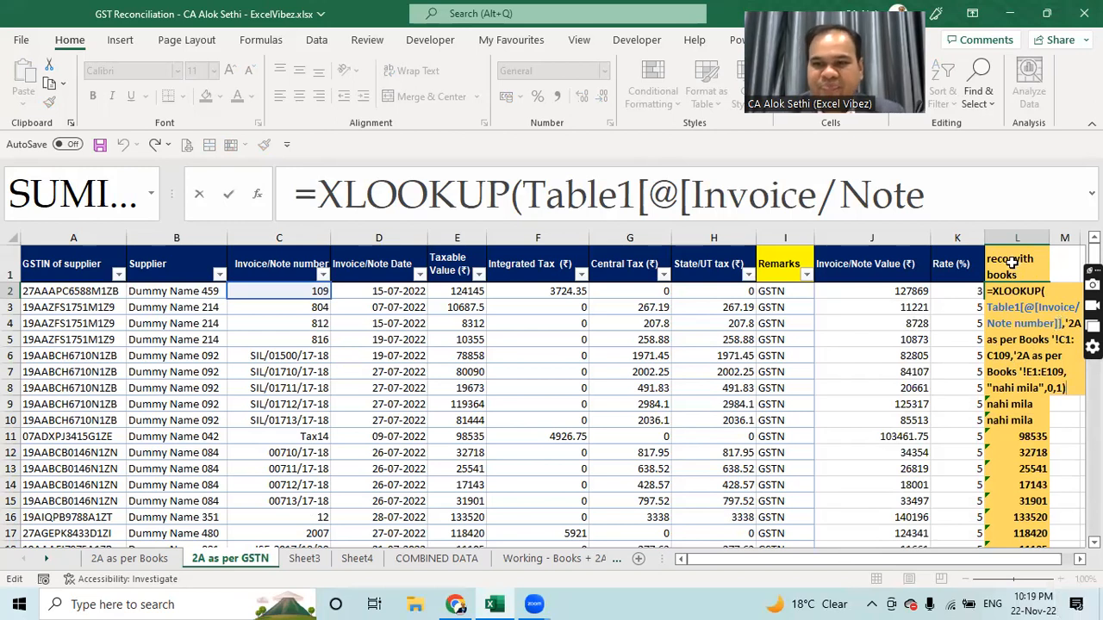
{"action": "left_click", "coordinate": [1048, 293]}
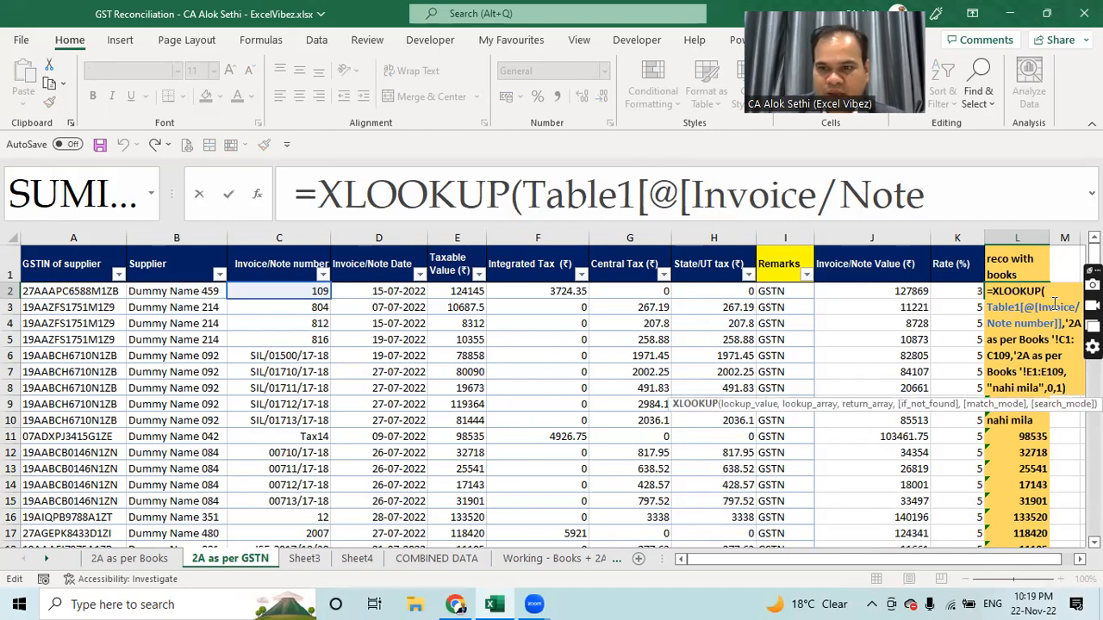
{"action": "left_click", "coordinate": [1055, 291]}
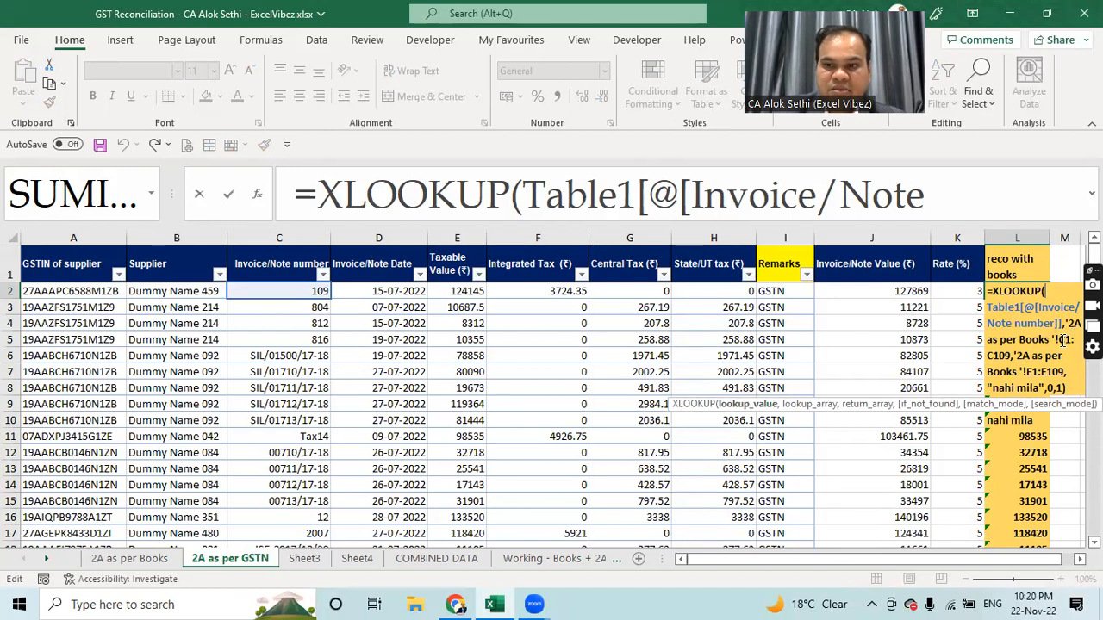
{"action": "left_click_drag", "start_coordinate": [1053, 361], "coordinate": [1014, 358]}
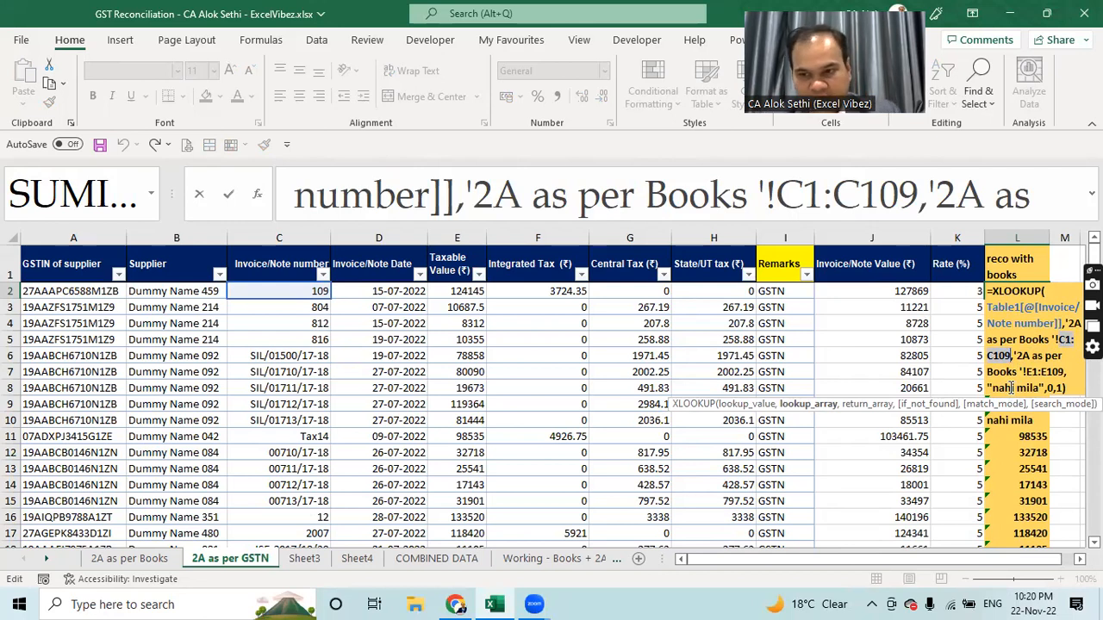
{"action": "key", "text": "F4"}
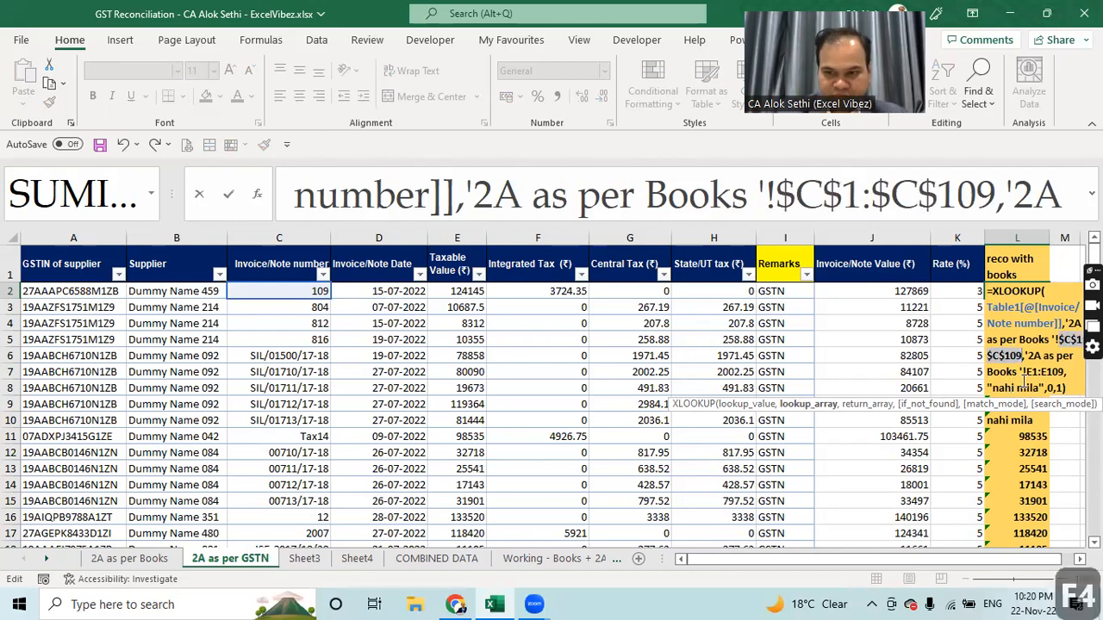
{"action": "left_click_drag", "start_coordinate": [1025, 373], "coordinate": [1066, 373]}
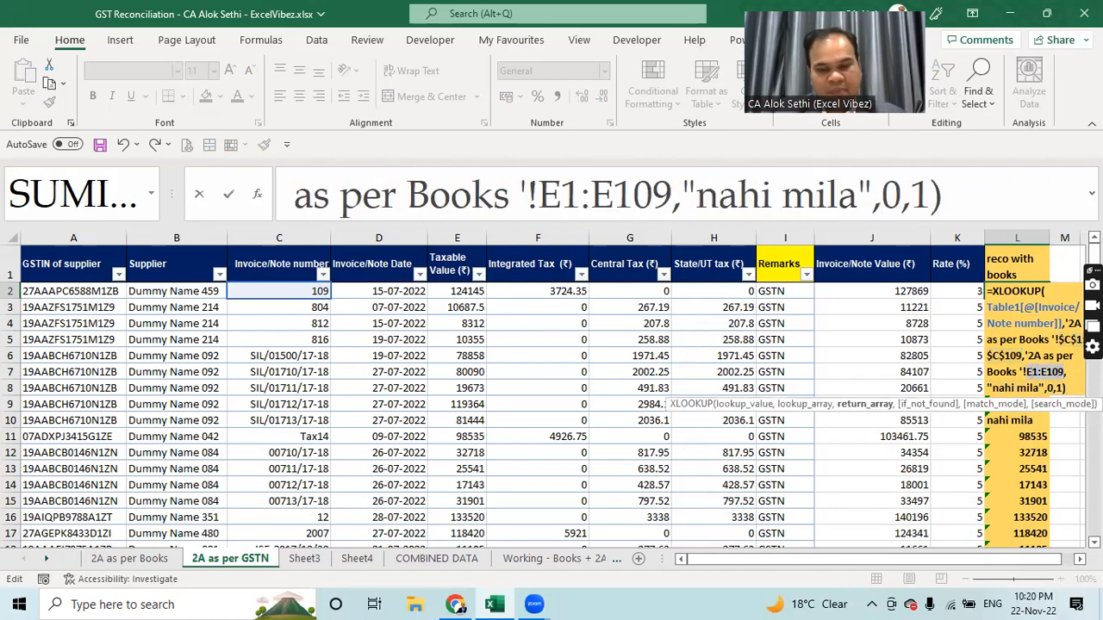
{"action": "key", "text": "F4"}
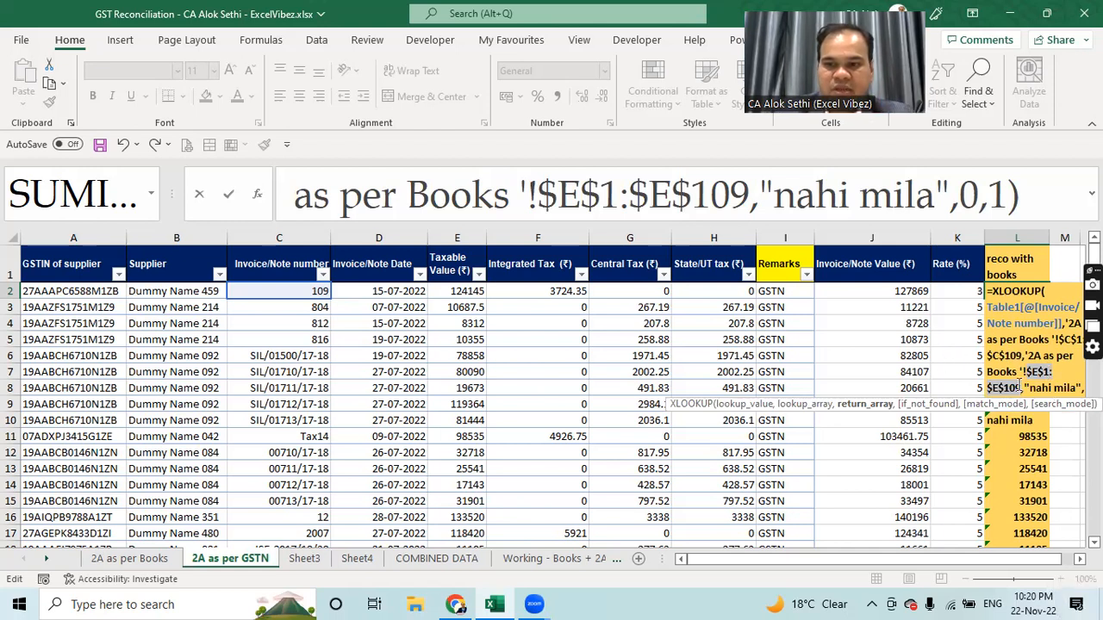
{"action": "key", "text": "Return"}
Step: Inspect the books ranges referenced in the XLOOKUP formula in L7 without changing it
{"action": "key", "text": "Return"}
{"action": "key", "text": "Return"}
{"action": "key", "text": "Return"}
{"action": "key", "text": "Return"}
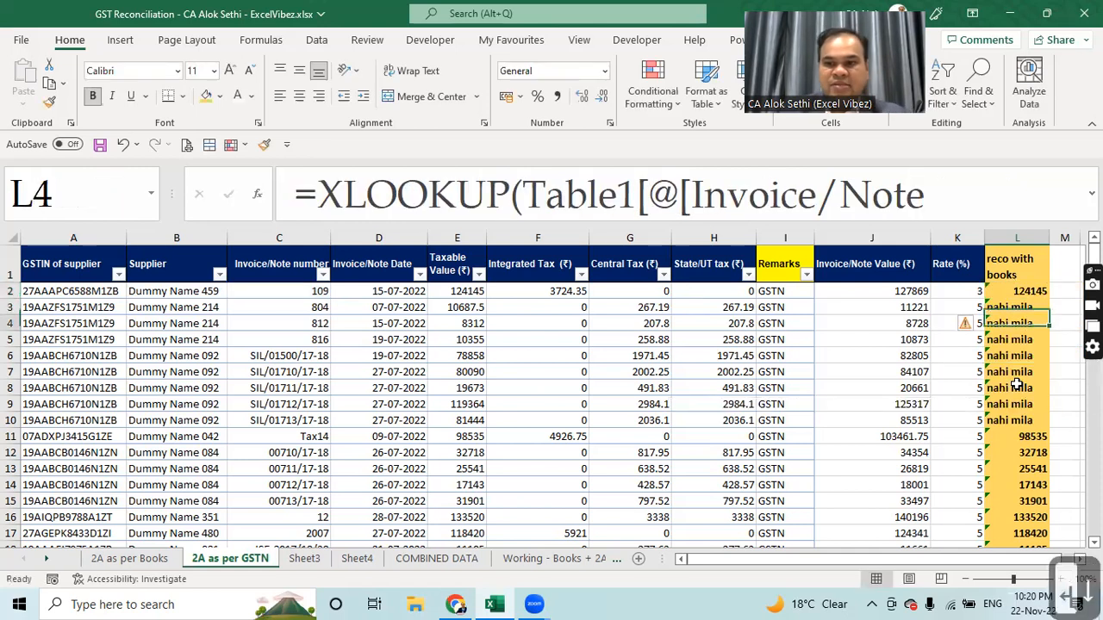
{"action": "key", "text": "F2"}
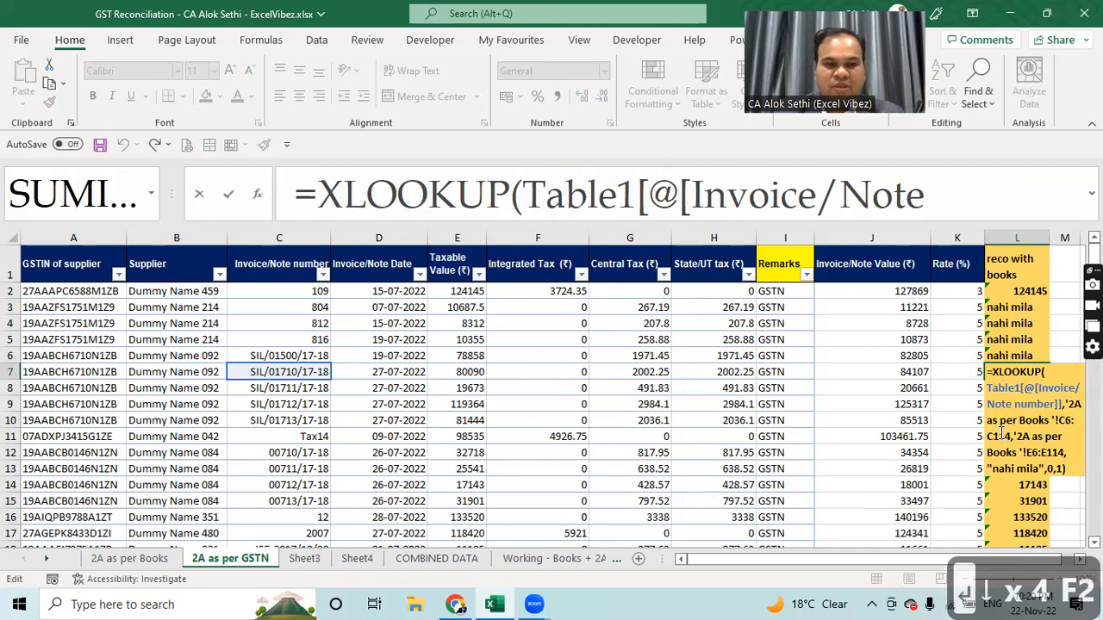
{"action": "key", "text": "Escape"}
Step: Copy the XLOOKUP formula from L2 down to the remaining rows of the reco with books column
{"action": "key", "text": "Up"}
{"action": "key", "text": "Up"}
{"action": "key", "text": "Up"}
{"action": "key", "text": "Up"}
{"action": "key", "text": "Up"}
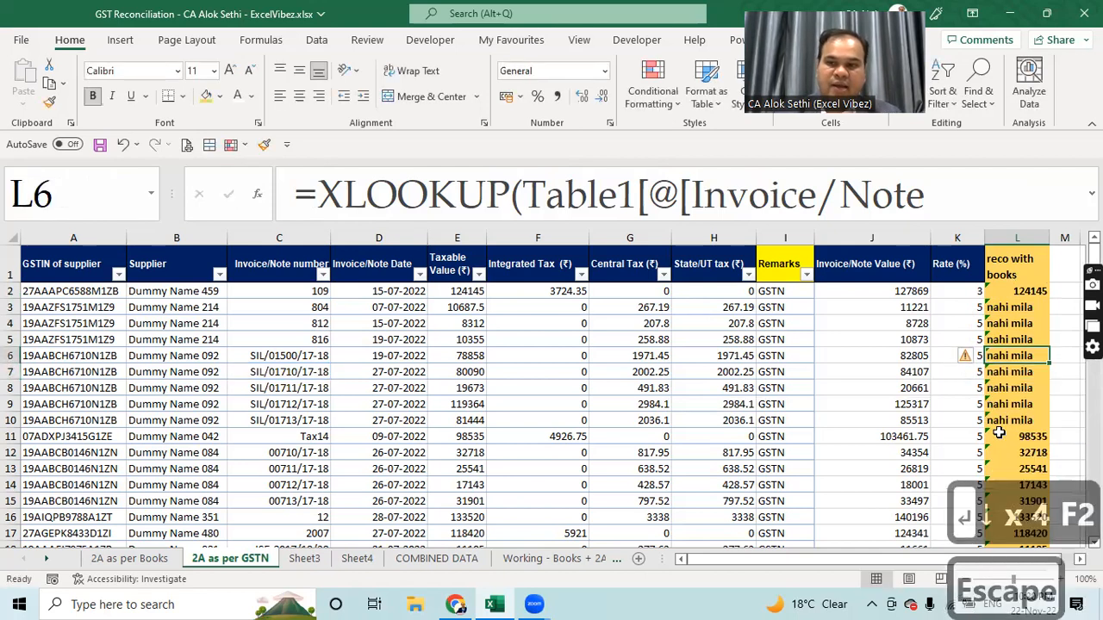
{"action": "key", "text": "ctrl+c"}
{"action": "key", "text": "Down"}
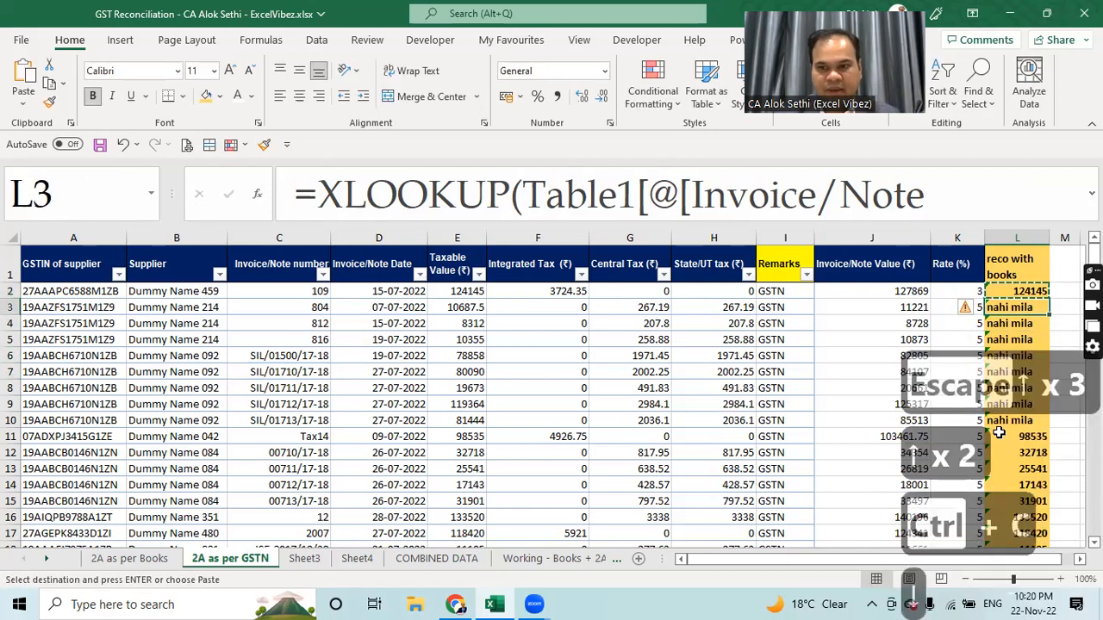
{"action": "key", "text": "ctrl+shift+Down"}
{"action": "key", "text": "Return"}
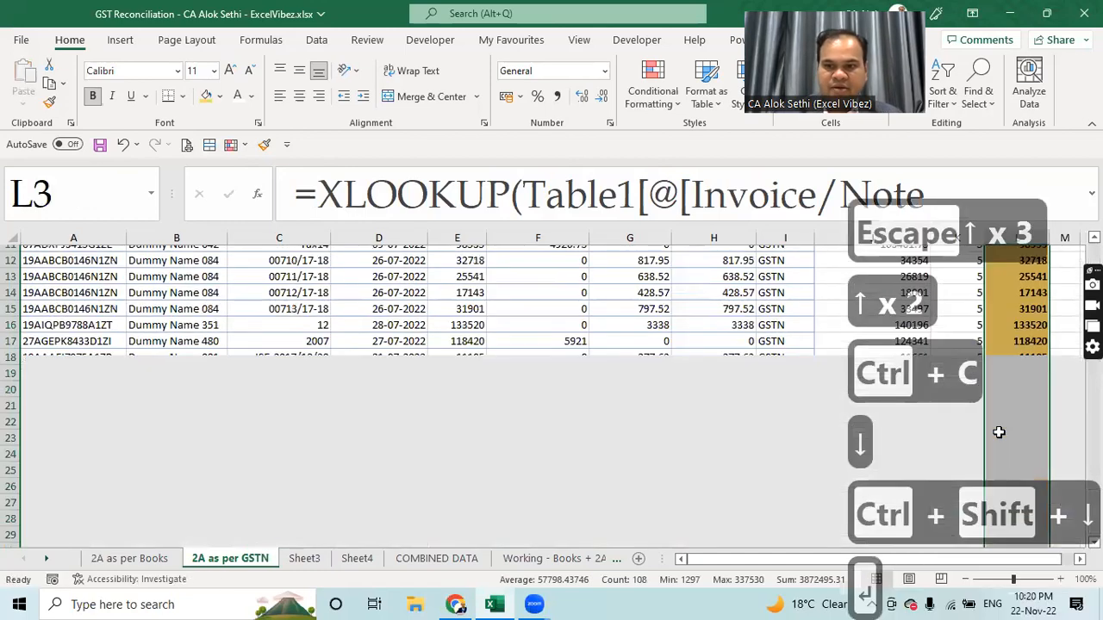
Step: Review the results down the reco with books column, checking L3:L6 and the rows below, and return to L2
{"action": "key", "text": "Down"}
{"action": "key", "text": "Down"}
{"action": "key", "text": "Down"}
{"action": "key", "text": "Down"}
{"action": "key", "text": "Down"}
{"action": "key", "text": "Down"}
{"action": "key", "text": "Down"}
{"action": "key", "text": "Down"}
{"action": "key", "text": "Down"}
{"action": "key", "text": "Down"}
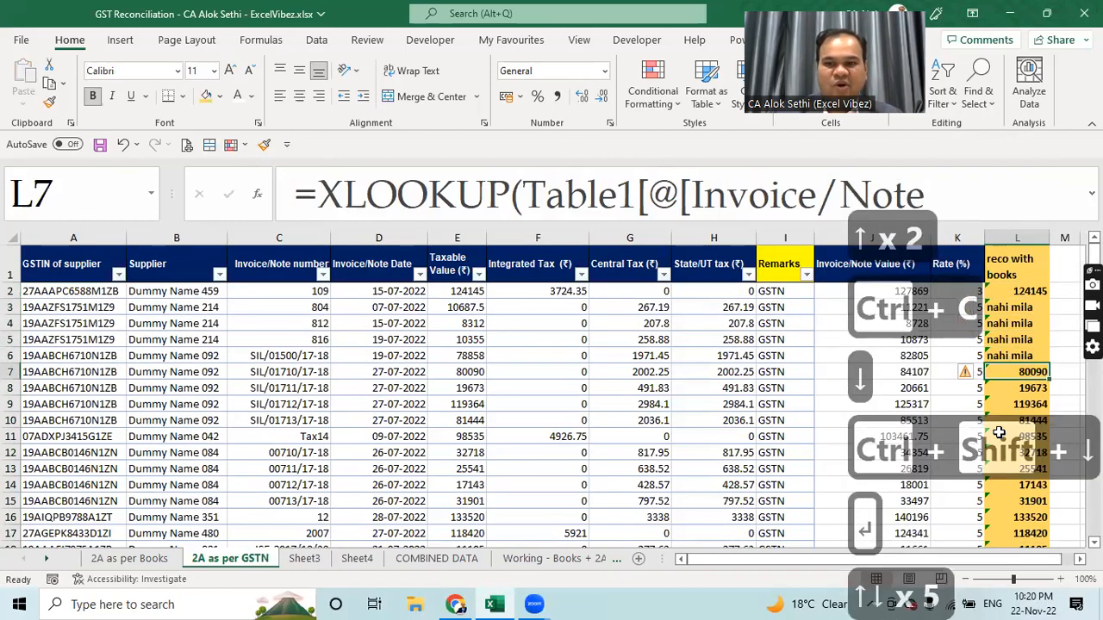
{"action": "key", "text": "Down"}
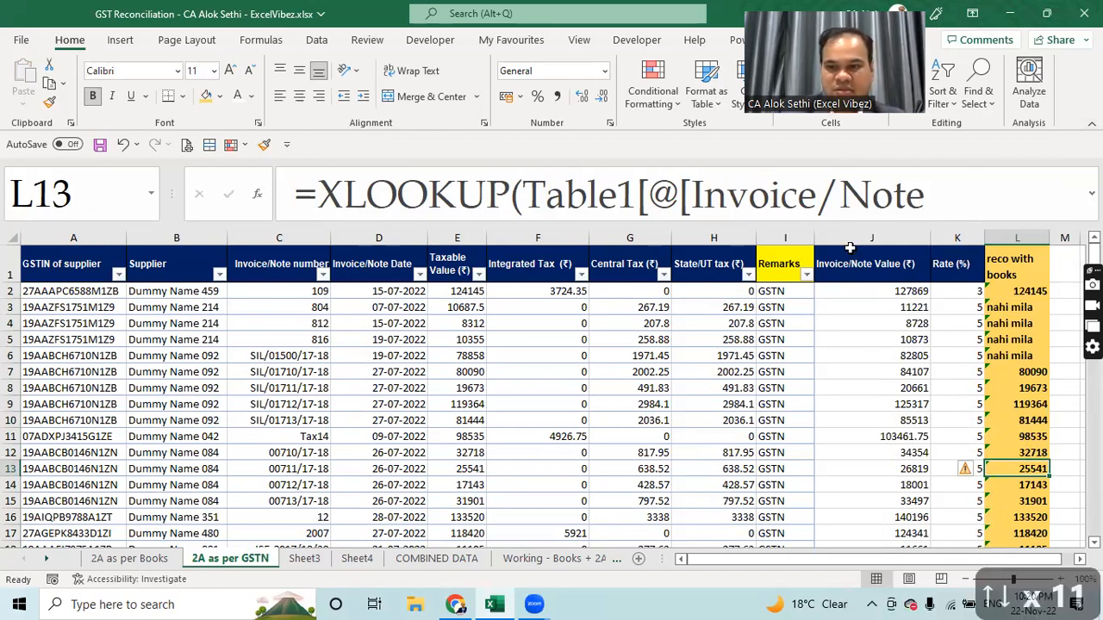
{"action": "left_click", "coordinate": [1013, 308]}
{"action": "left_click_drag", "start_coordinate": [1014, 323], "coordinate": [997, 350]}
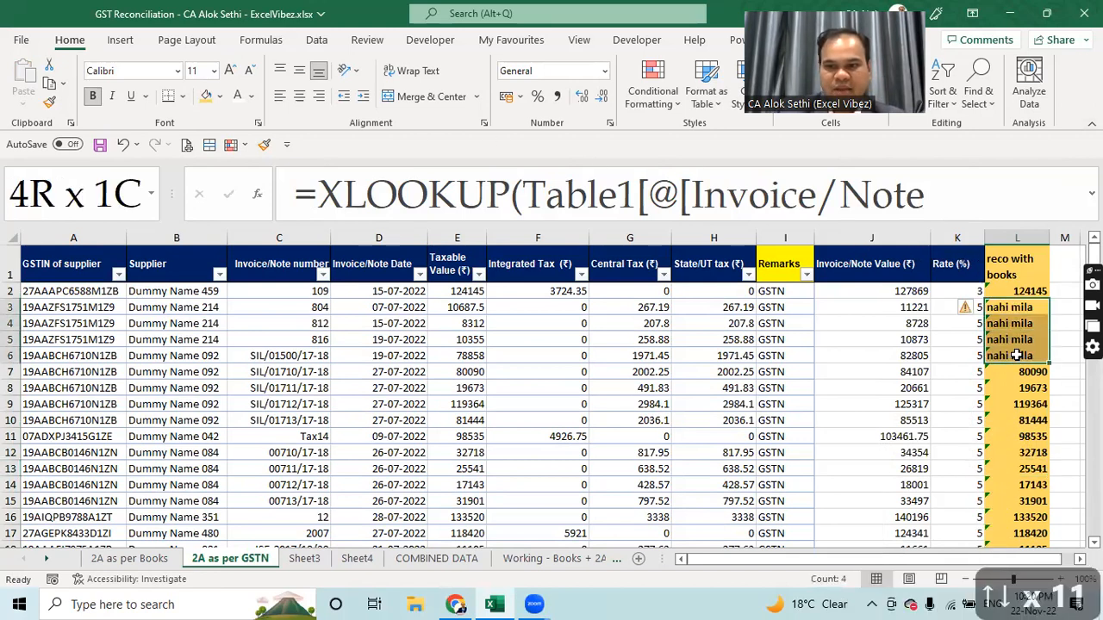
{"action": "left_click", "coordinate": [1017, 403]}
{"action": "key", "text": "Down"}
{"action": "key", "text": "Down"}
{"action": "key", "text": "Down"}
{"action": "key", "text": "Down"}
{"action": "key", "text": "Down"}
{"action": "key", "text": "Down"}
{"action": "key", "text": "Down"}
{"action": "key", "text": "Down"}
{"action": "key", "text": "Down"}
{"action": "key", "text": "Down"}
{"action": "key", "text": "Down"}
{"action": "key", "text": "Down"}
{"action": "key", "text": "Down"}
{"action": "key", "text": "Down"}
{"action": "key", "text": "Down"}
{"action": "key", "text": "Down"}
{"action": "key", "text": "Down"}
{"action": "key", "text": "Down"}
{"action": "key", "text": "Down"}
{"action": "key", "text": "Down"}
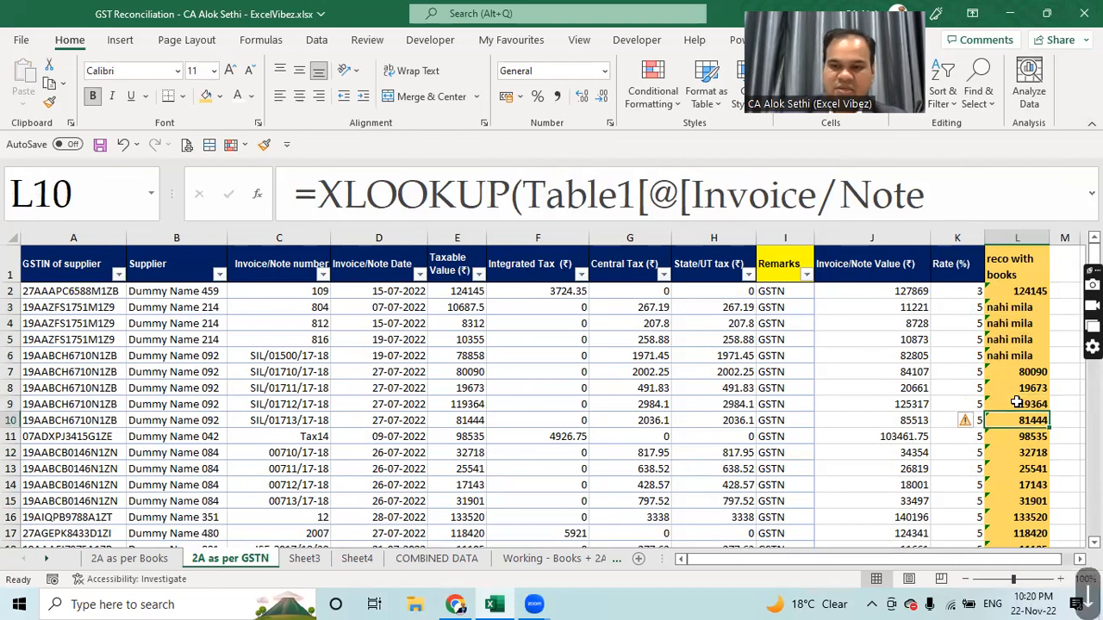
{"action": "key", "text": "Down"}
{"action": "key", "text": "Down"}
{"action": "key", "text": "Down"}
{"action": "key", "text": "Down"}
{"action": "key", "text": "Down"}
{"action": "key", "text": "Up"}
{"action": "key", "text": "Up"}
{"action": "key", "text": "Up"}
{"action": "key", "text": "Up"}
{"action": "key", "text": "Up"}
{"action": "key", "text": "Up"}
{"action": "key", "text": "Up"}
{"action": "key", "text": "Up"}
{"action": "key", "text": "Up"}
{"action": "key", "text": "Up"}
{"action": "key", "text": "Up"}
{"action": "key", "text": "Up"}
{"action": "key", "text": "Up"}
{"action": "key", "text": "Up"}
{"action": "key", "text": "Up"}
{"action": "key", "text": "Up"}
{"action": "key", "text": "Up"}
{"action": "key", "text": "Up"}
{"action": "key", "text": "Up"}
{"action": "key", "text": "Up"}
{"action": "key", "text": "Up"}
{"action": "key", "text": "Up"}
{"action": "key", "text": "Up"}
{"action": "key", "text": "Up"}
{"action": "key", "text": "Up"}
{"action": "key", "text": "Up"}
{"action": "key", "text": "Up"}
{"action": "key", "text": "Up"}
{"action": "key", "text": "Up"}
{"action": "key", "text": "Up"}
{"action": "key", "text": "Up"}
{"action": "key", "text": "Up"}
{"action": "key", "text": "Up"}
{"action": "key", "text": "Up"}
{"action": "key", "text": "Up"}
{"action": "key", "text": "Up"}
{"action": "key", "text": "Up"}
{"action": "key", "text": "Up"}
{"action": "key", "text": "Up"}
{"action": "key", "text": "Up"}
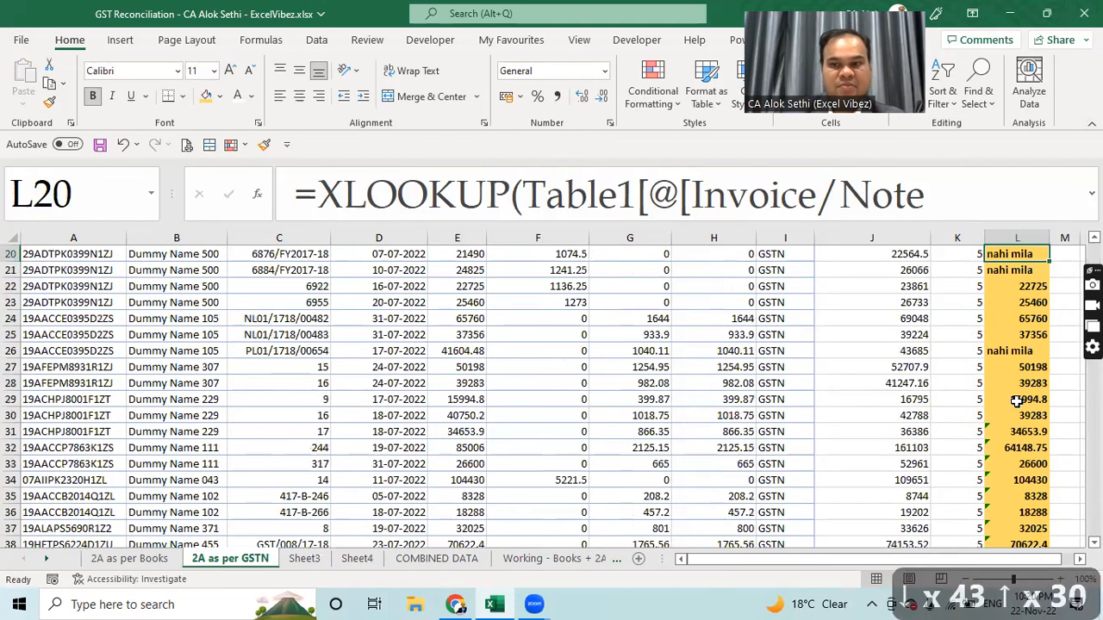
{"action": "key", "text": "Down"}
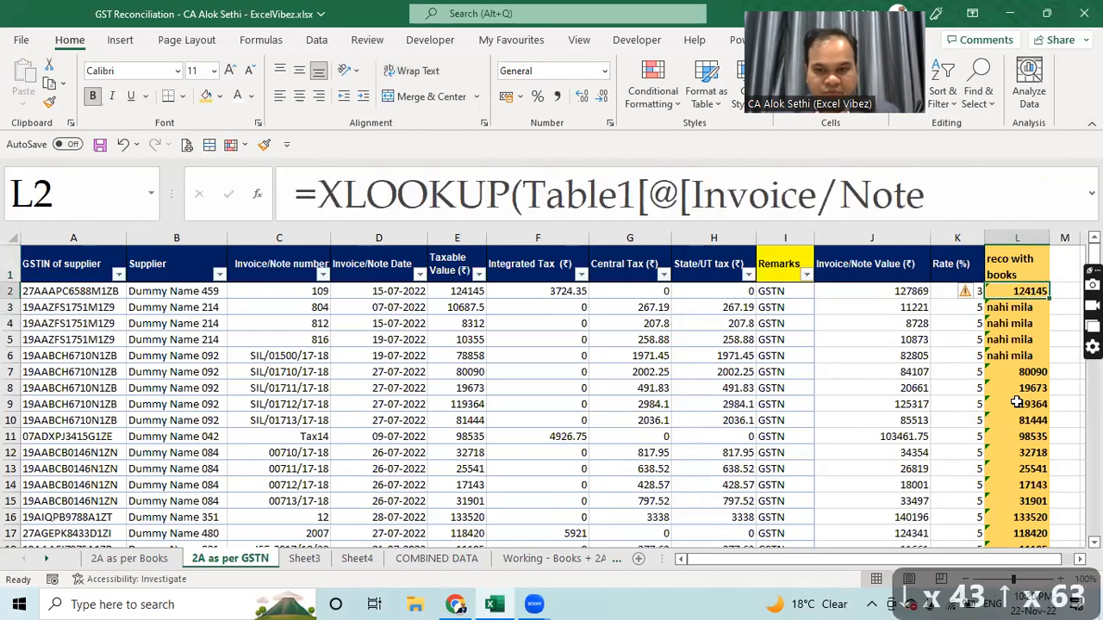
Step: Check the absolute books ranges in L2's XLOOKUP formula and leave the formula as it is
{"action": "key", "text": "F2"}
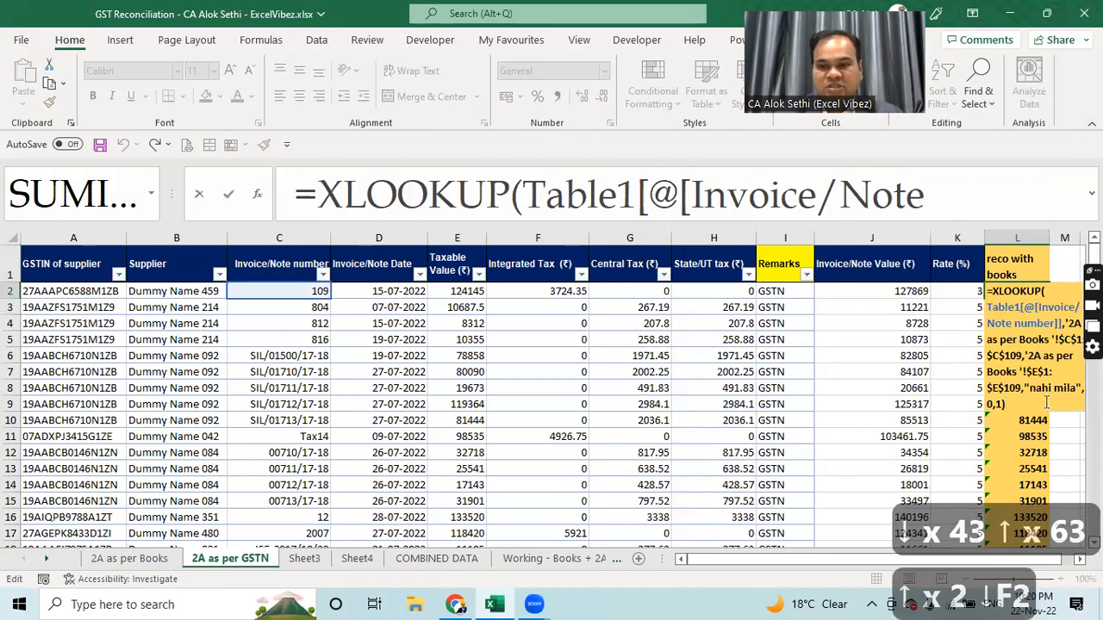
{"action": "left_click", "coordinate": [1001, 349]}
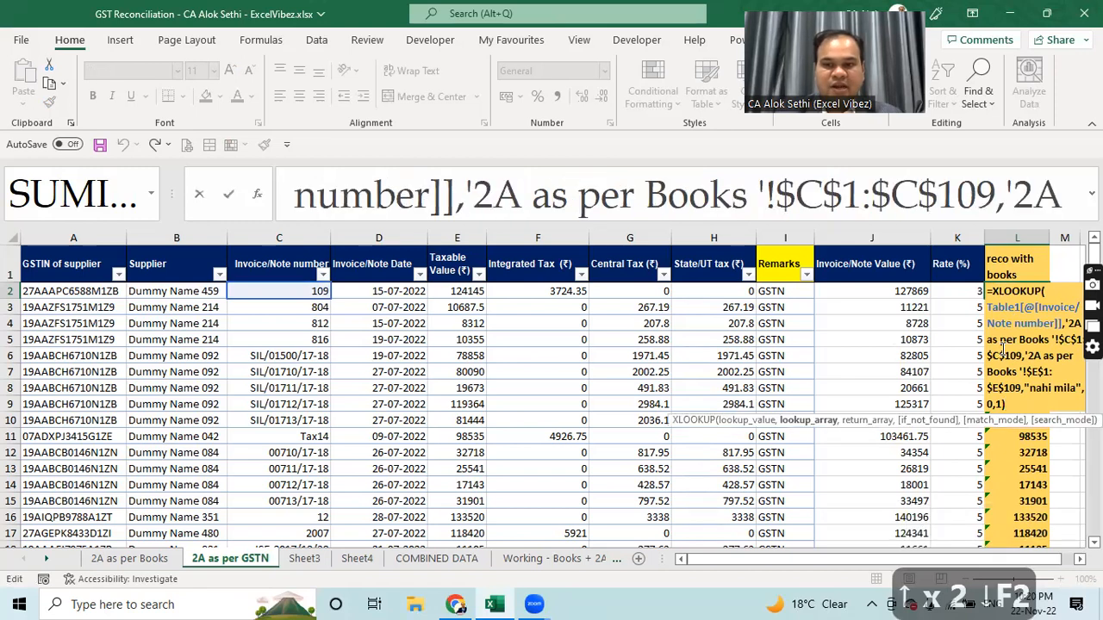
{"action": "key", "text": "Escape"}
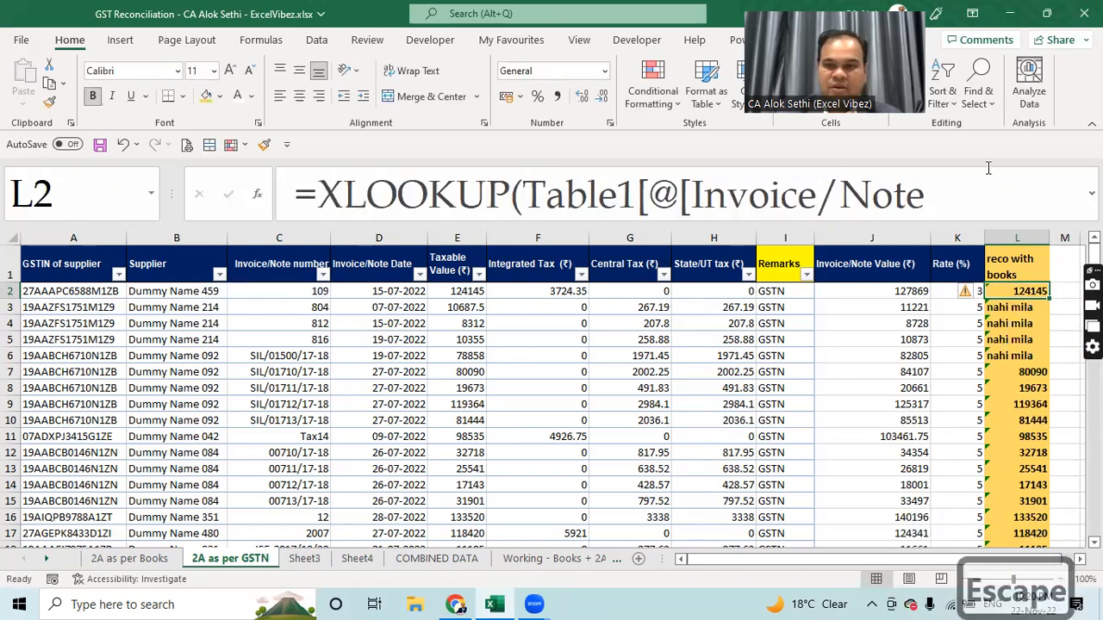
Step: Add a filter to the reco with books column and show only the "nahi mila" rows
{"action": "left_click", "coordinate": [1013, 258]}
{"action": "key", "text": "ctrl+a"}
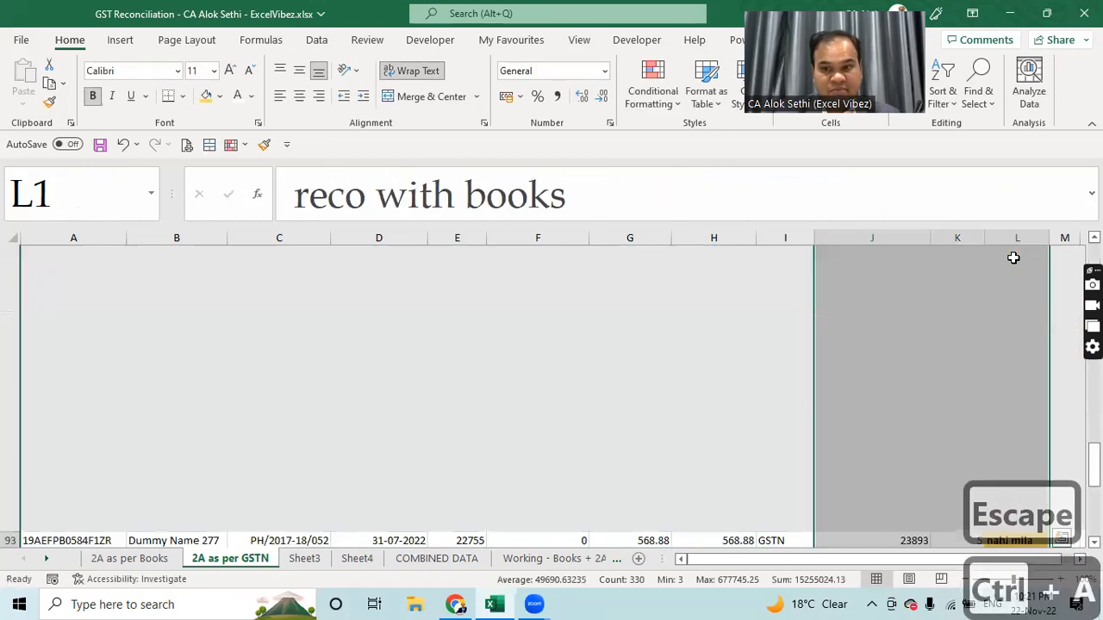
{"action": "key", "text": "ctrl+shift+l"}
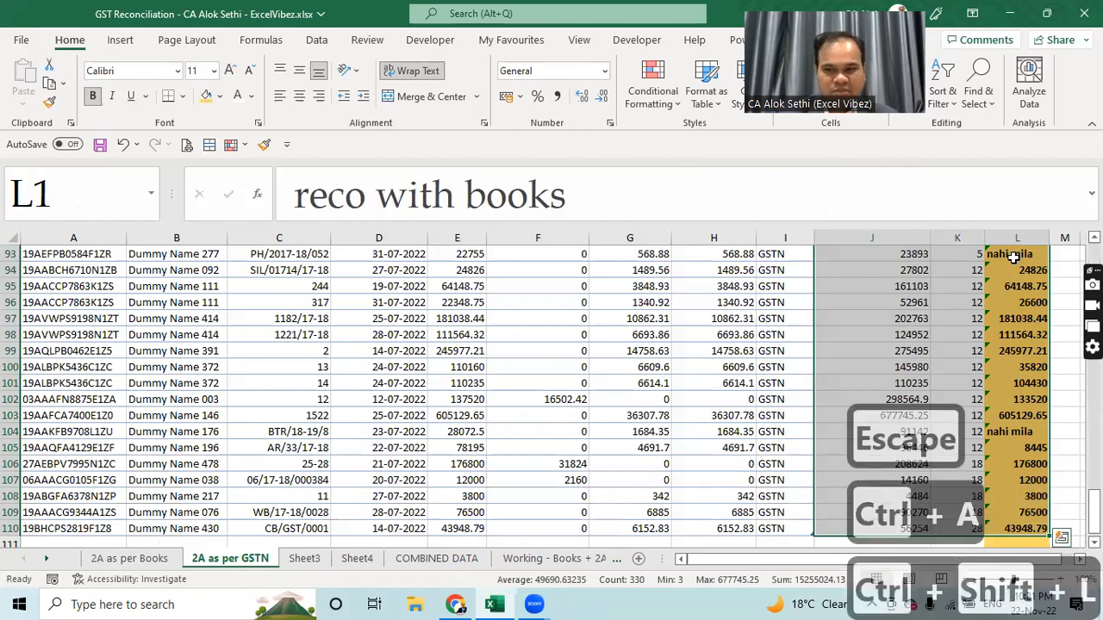
{"action": "left_click_drag", "start_coordinate": [1094, 515], "coordinate": [1094, 259]}
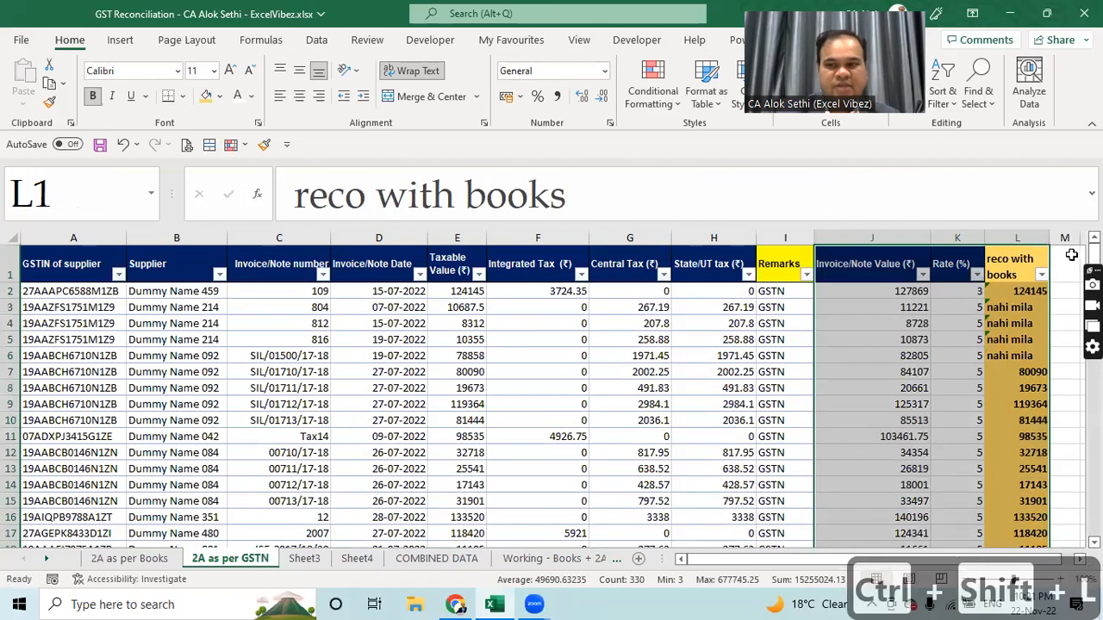
{"action": "left_click", "coordinate": [1041, 274]}
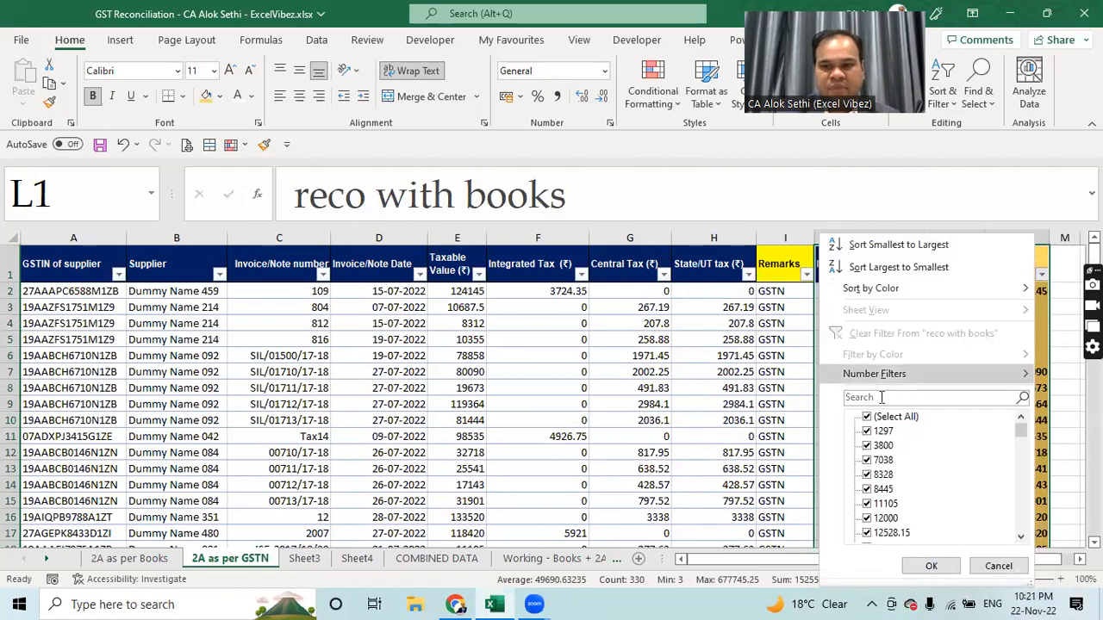
{"action": "left_click", "coordinate": [887, 417]}
{"action": "left_click_drag", "start_coordinate": [1025, 438], "coordinate": [1023, 527]}
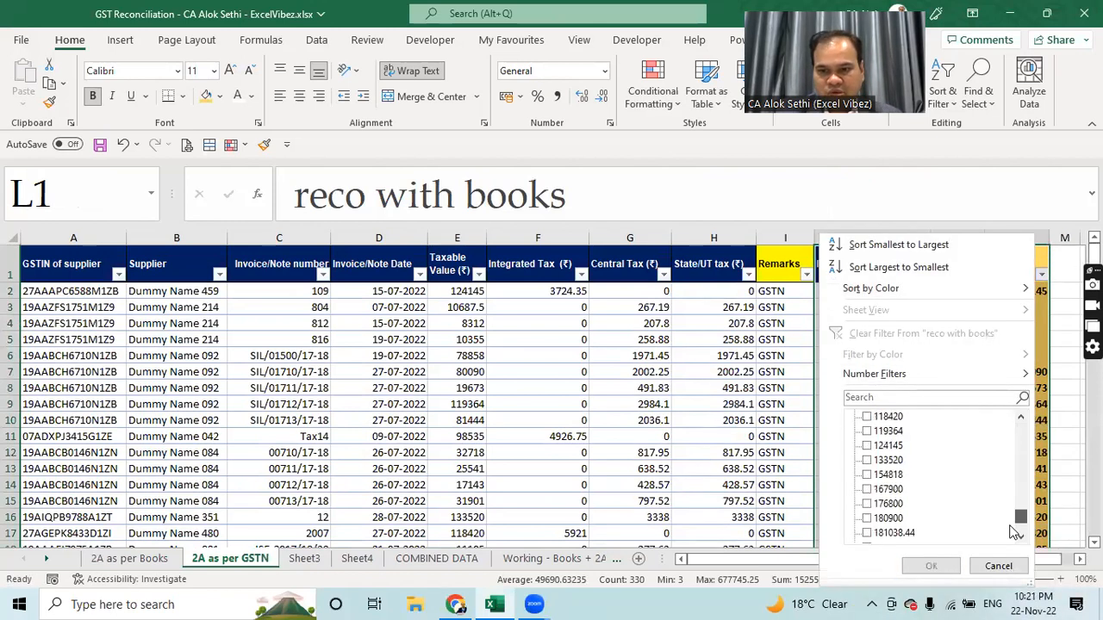
{"action": "left_click", "coordinate": [888, 533]}
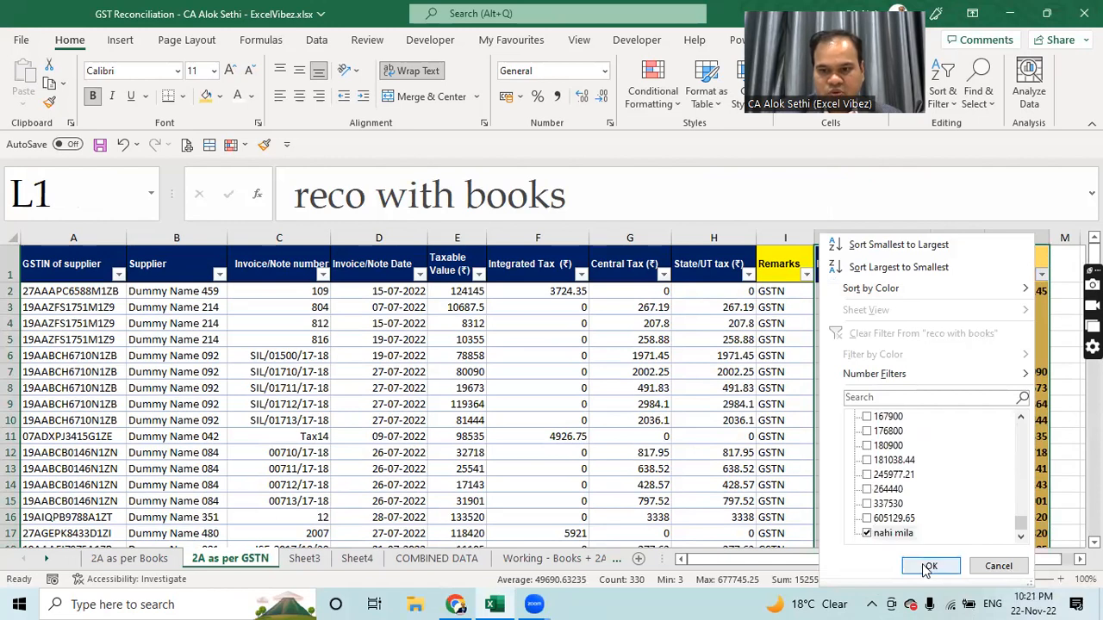
{"action": "left_click", "coordinate": [929, 565]}
Step: Copy the invoice number SIL/01500/17-18 from row 6 of the filtered portal data
{"action": "left_click", "coordinate": [1023, 321]}
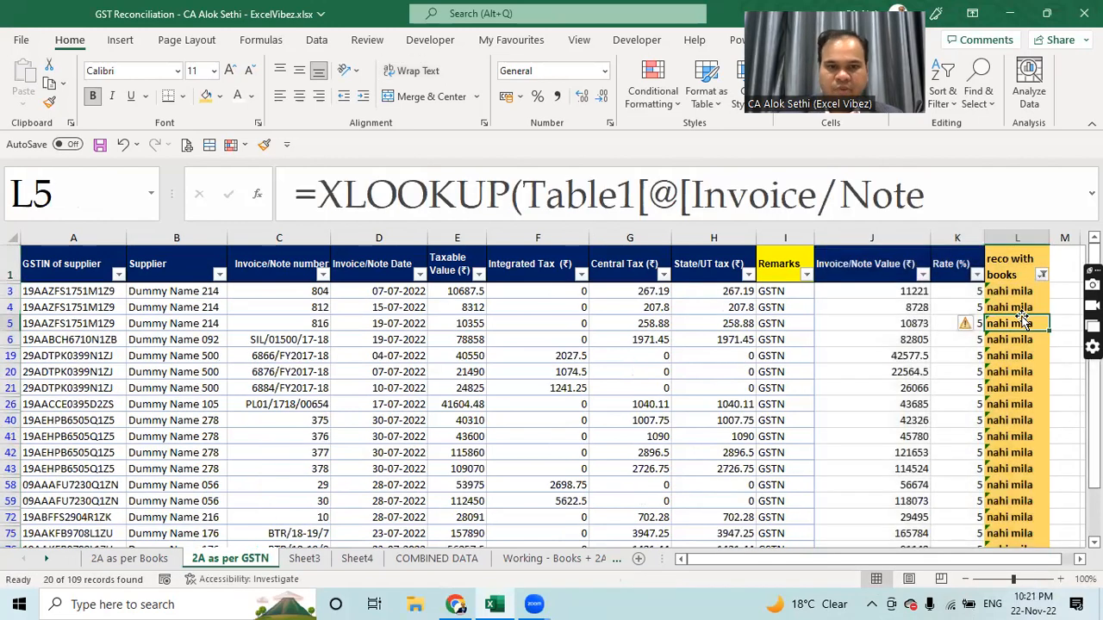
{"action": "key", "text": "Up"}
{"action": "key", "text": "Up"}
{"action": "key", "text": "Left"}
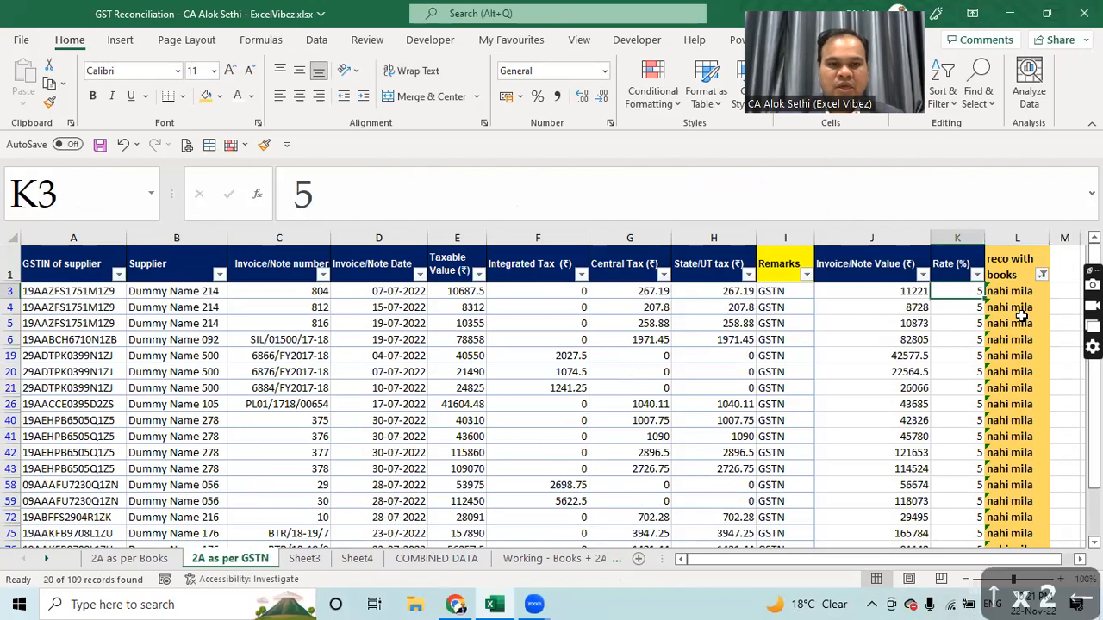
{"action": "key", "text": "Left"}
{"action": "key", "text": "Left"}
{"action": "key", "text": "Left"}
{"action": "key", "text": "Left"}
{"action": "key", "text": "Left"}
{"action": "key", "text": "Left"}
{"action": "key", "text": "Left"}
{"action": "key", "text": "Left"}
{"action": "key", "text": "Left"}
{"action": "key", "text": "Left"}
{"action": "key", "text": "Left"}
{"action": "key", "text": "Left"}
{"action": "key", "text": "Left"}
{"action": "key", "text": "Left"}
{"action": "key", "text": "Left"}
{"action": "key", "text": "Left"}
{"action": "key", "text": "Left"}
{"action": "key", "text": "Left"}
{"action": "key", "text": "Left"}
{"action": "key", "text": "Left"}
{"action": "key", "text": "Right"}
{"action": "key", "text": "Right"}
{"action": "key", "text": "Right"}
{"action": "key", "text": "Left"}
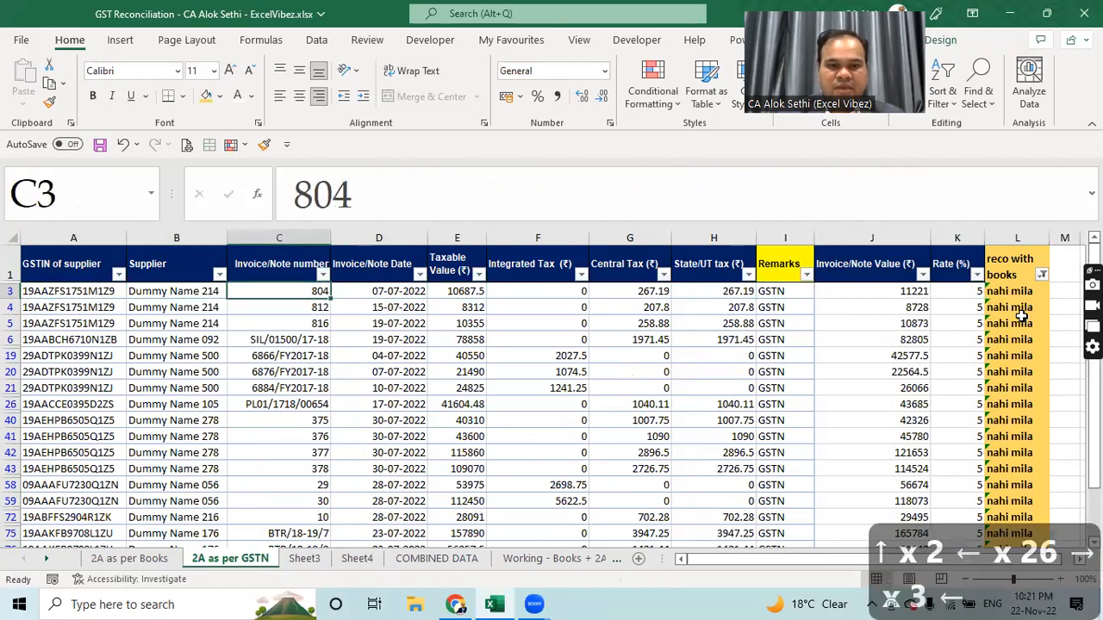
{"action": "key", "text": "Down"}
{"action": "key", "text": "Down"}
{"action": "key", "text": "Down"}
{"action": "key", "text": "ctrl+c"}
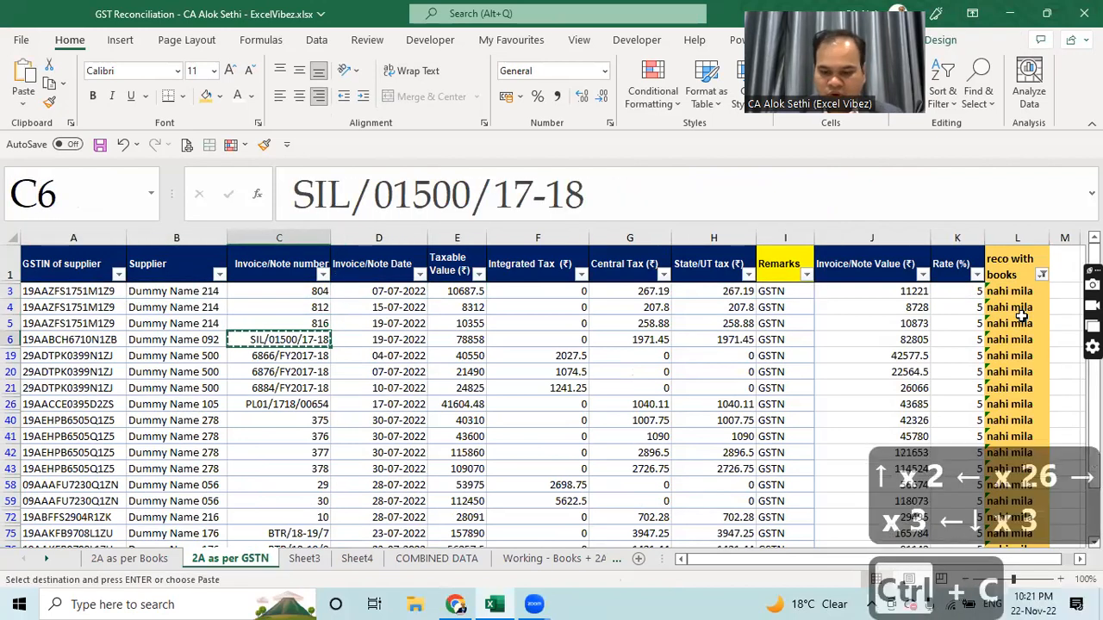
Step: Search the books sheet for SIL/01500/17-18 and compare it with the Dummy Name 092 invoice numbers in C5:C9
{"action": "key", "text": "ctrl+Page_Up"}
{"action": "key", "text": "ctrl+f"}
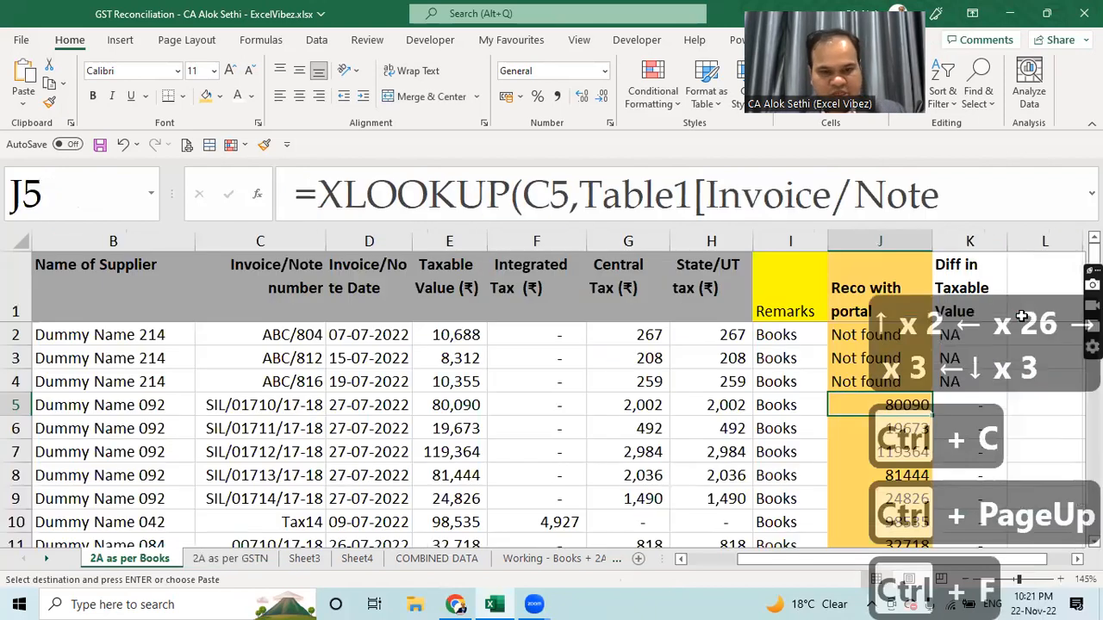
{"action": "key", "text": "ctrl+v"}
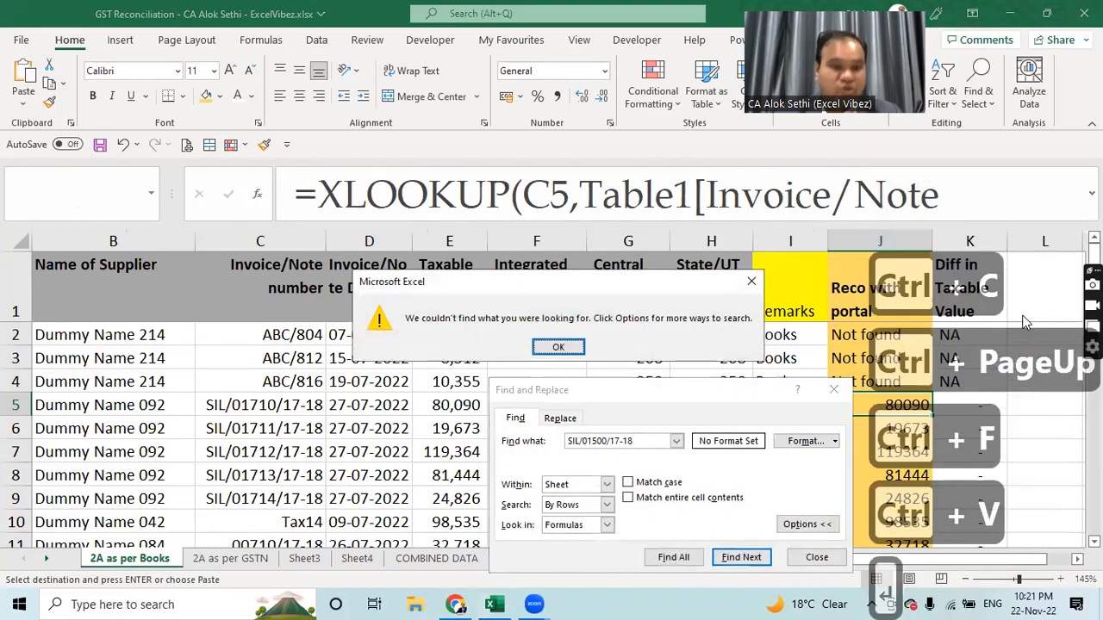
{"action": "key", "text": "Escape"}
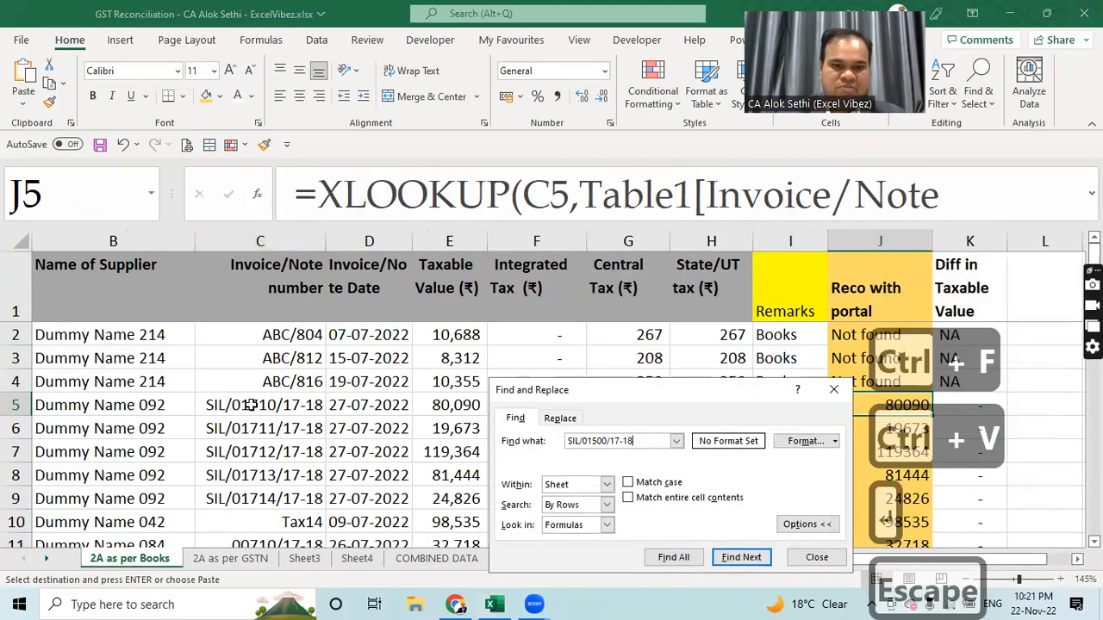
{"action": "key", "text": "Escape"}
{"action": "left_click_drag", "start_coordinate": [258, 405], "coordinate": [267, 493]}
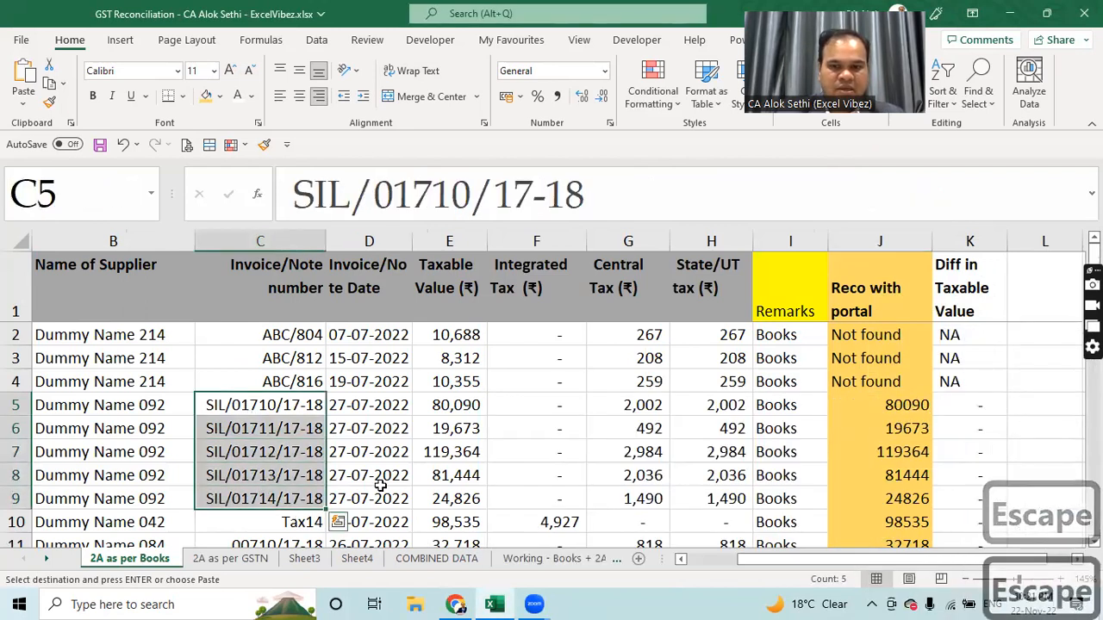
Step: Return to the 2A as per GSTN sheet and clear the pending copy of the row 6 invoice number
{"action": "left_click", "coordinate": [777, 422]}
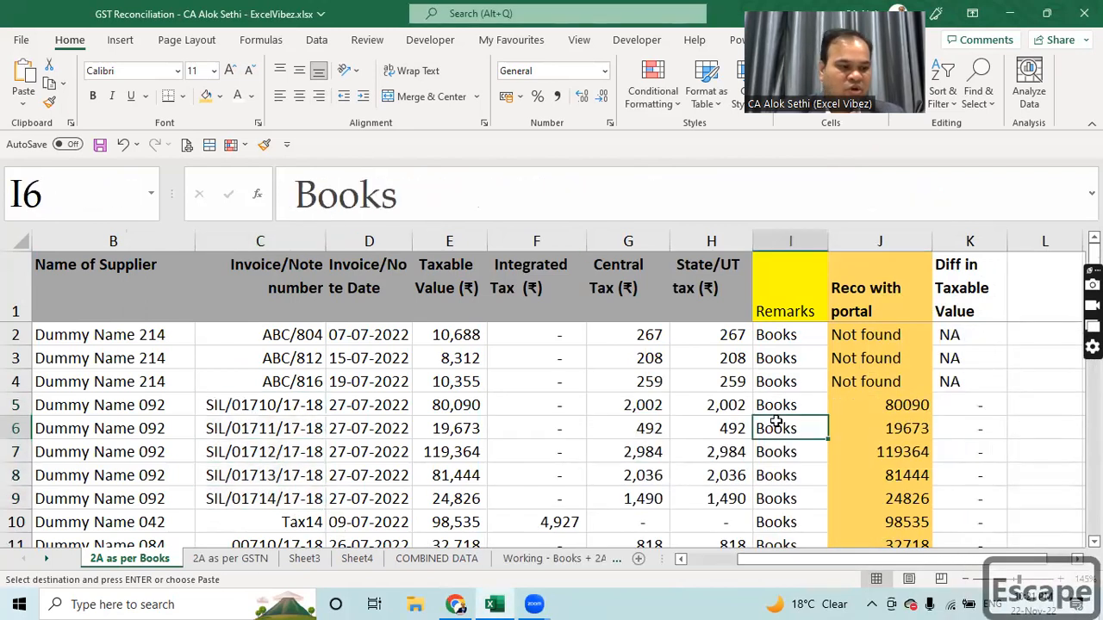
{"action": "left_click", "coordinate": [230, 558]}
{"action": "left_click", "coordinate": [530, 418]}
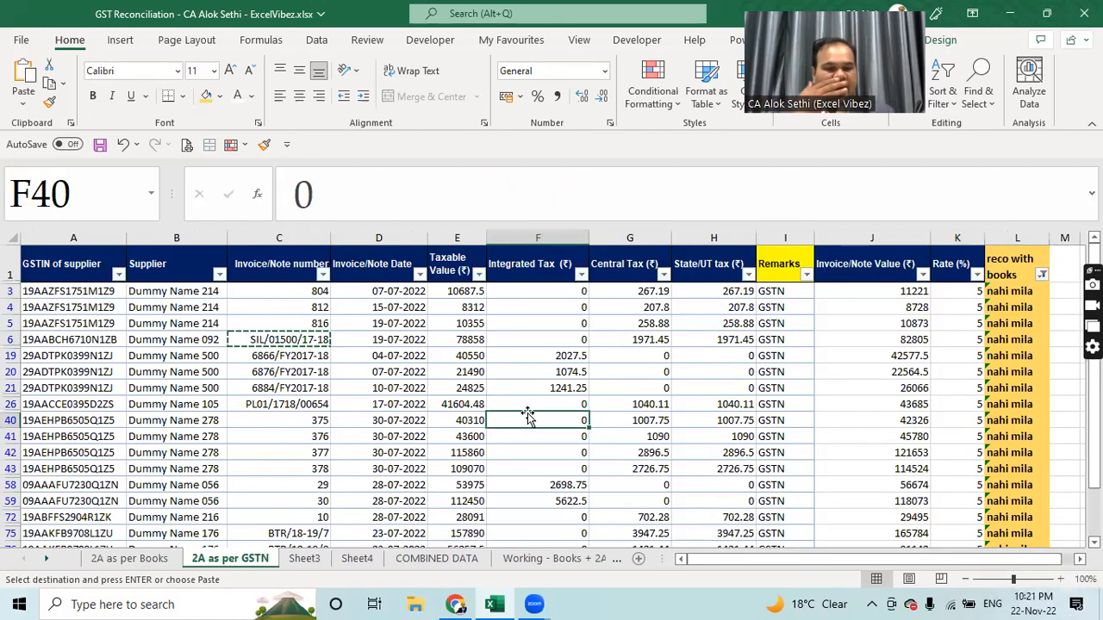
{"action": "key", "text": "Escape"}
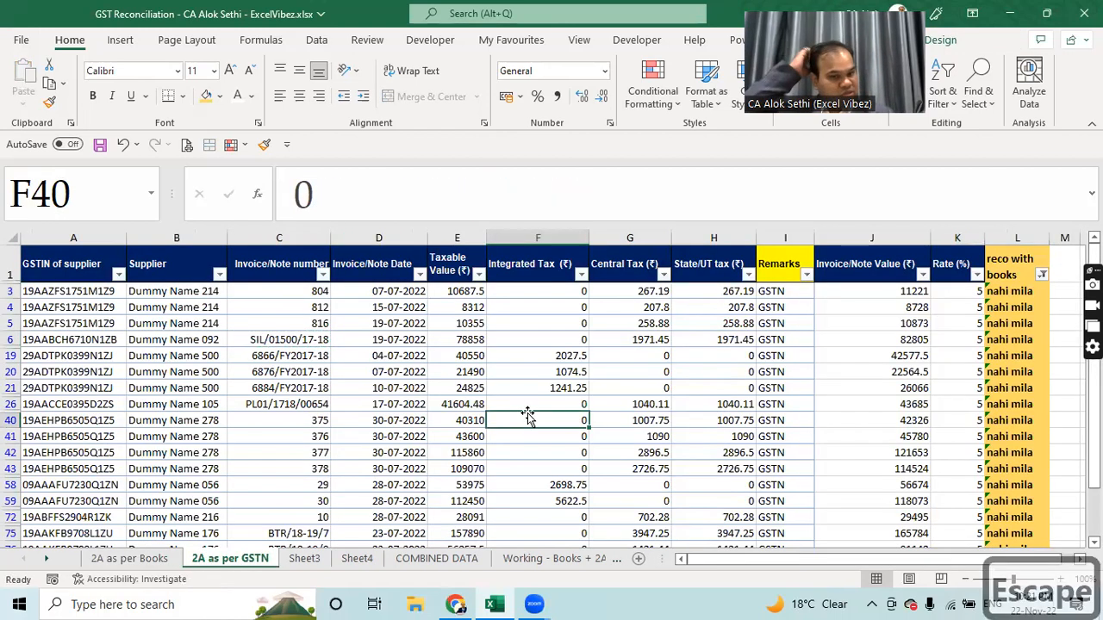
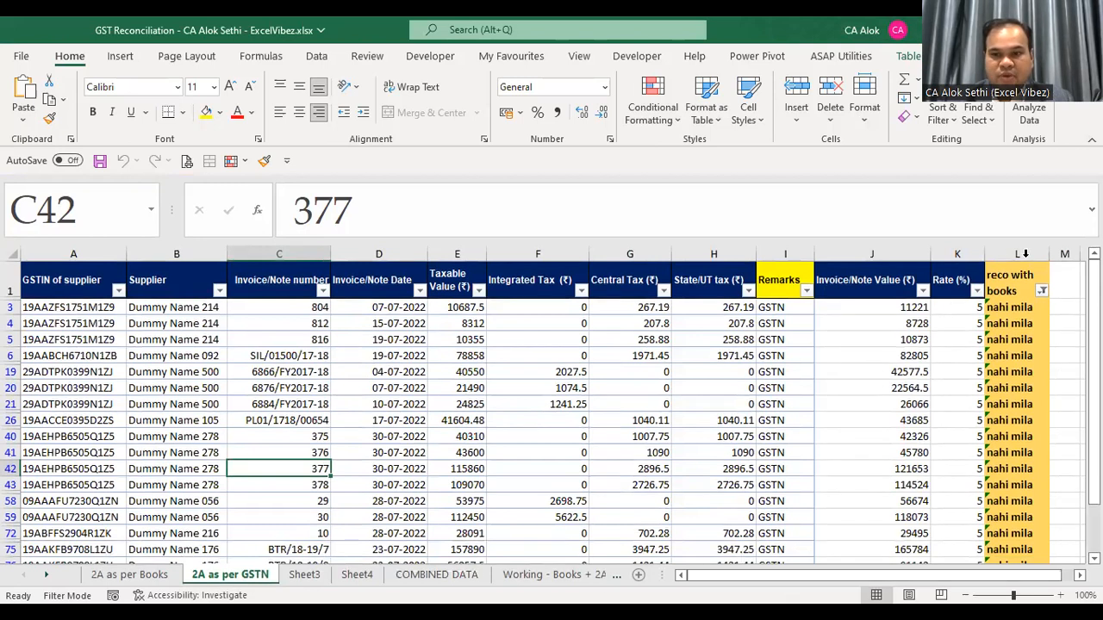
Step: Add a bold "vlookup" heading in L1 of the 2A as per Books sheet
{"action": "left_click_drag", "start_coordinate": [1065, 254], "coordinate": [1034, 255]}
{"action": "left_click", "coordinate": [1034, 255]}
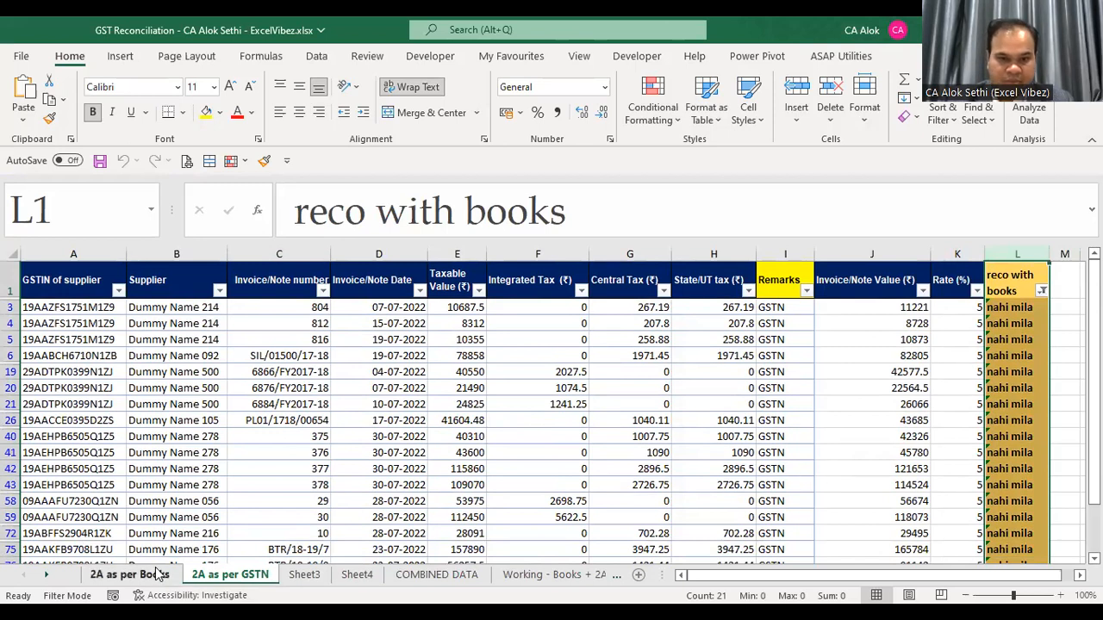
{"action": "left_click", "coordinate": [129, 574]}
{"action": "left_click", "coordinate": [1035, 296]}
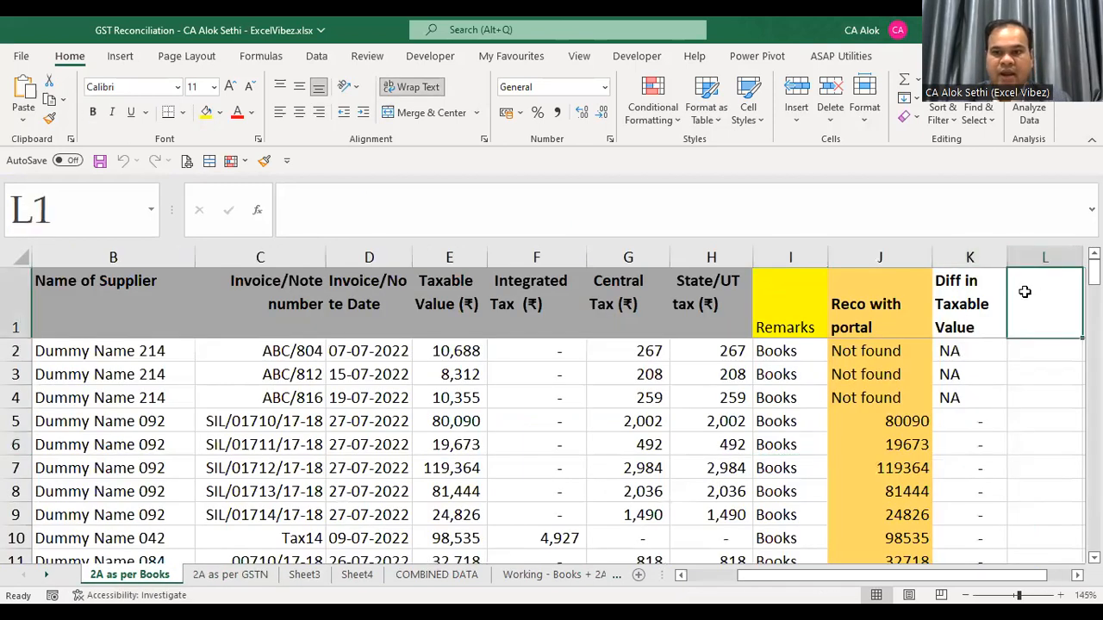
{"action": "double_click", "coordinate": [1043, 283]}
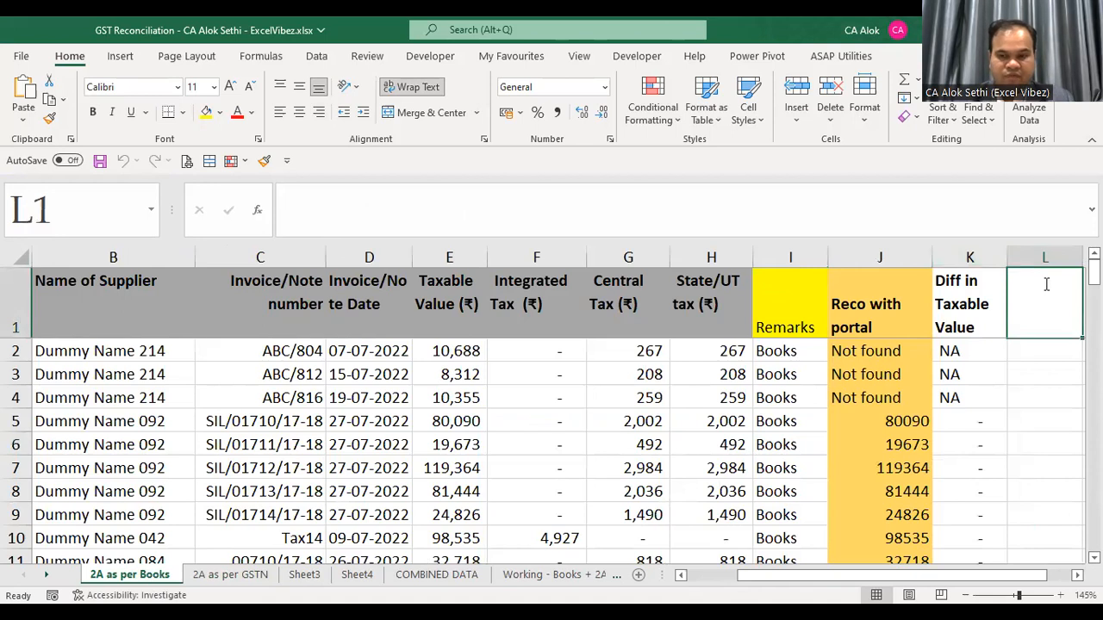
{"action": "type", "text": "vlook"}
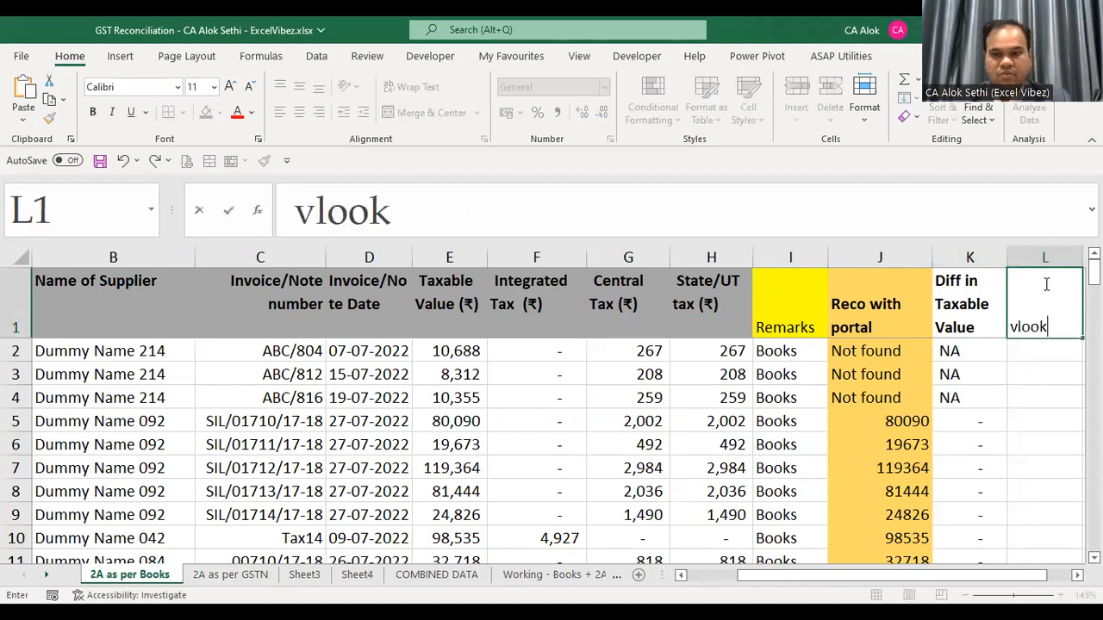
{"action": "type", "text": "up"}
{"action": "key", "text": "Return"}
{"action": "left_click", "coordinate": [1043, 284]}
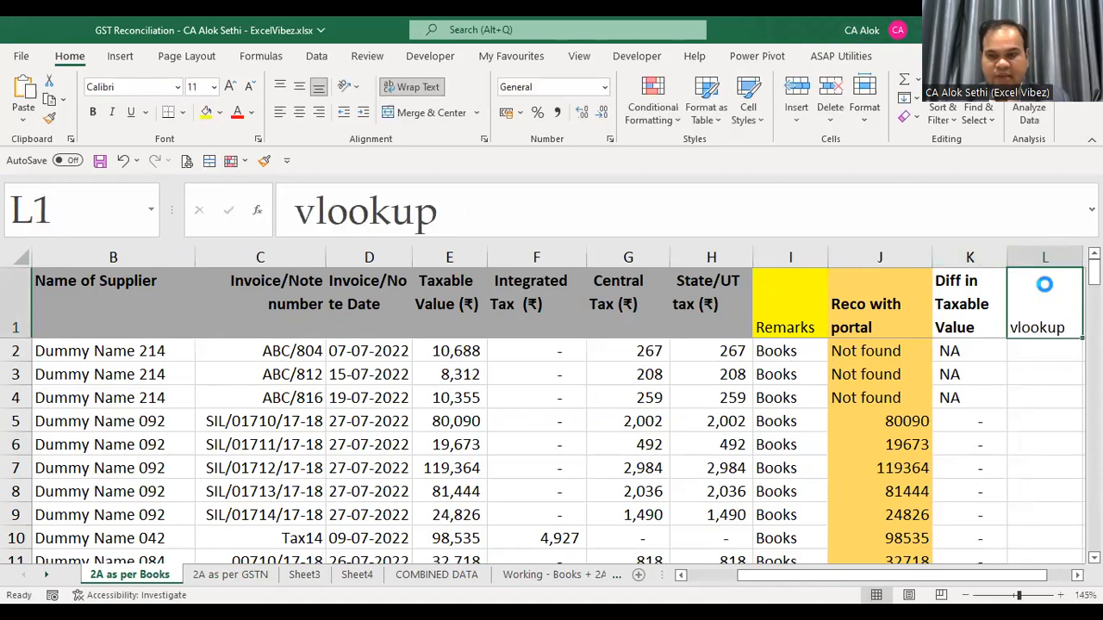
{"action": "key", "text": "ctrl+b"}
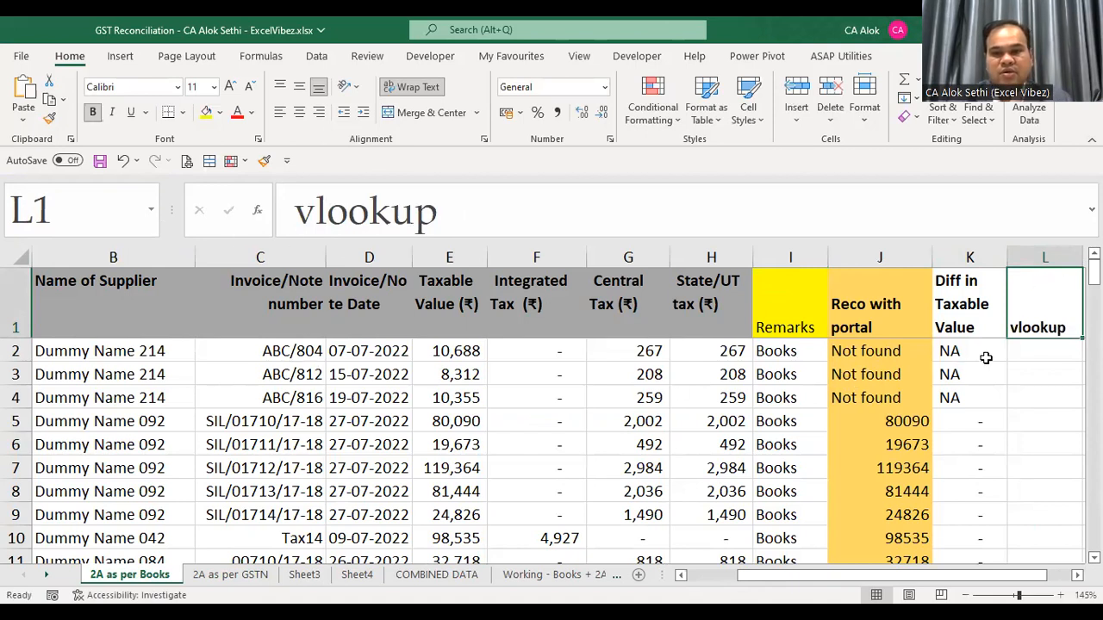
{"action": "left_click", "coordinate": [315, 352]}
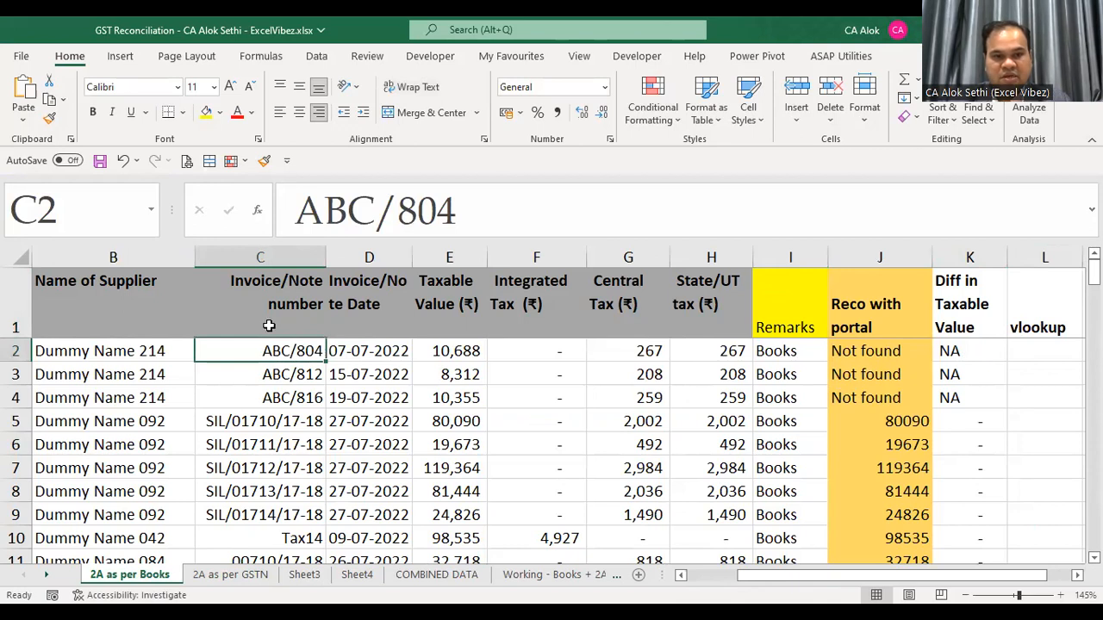
{"action": "left_click", "coordinate": [230, 574]}
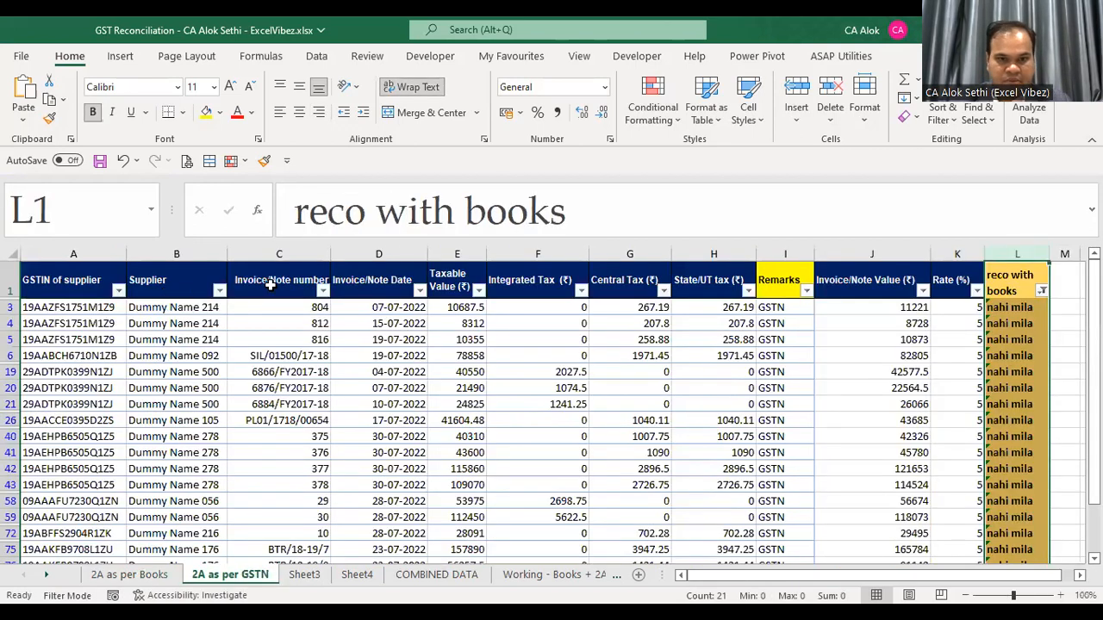
{"action": "left_click", "coordinate": [159, 575]}
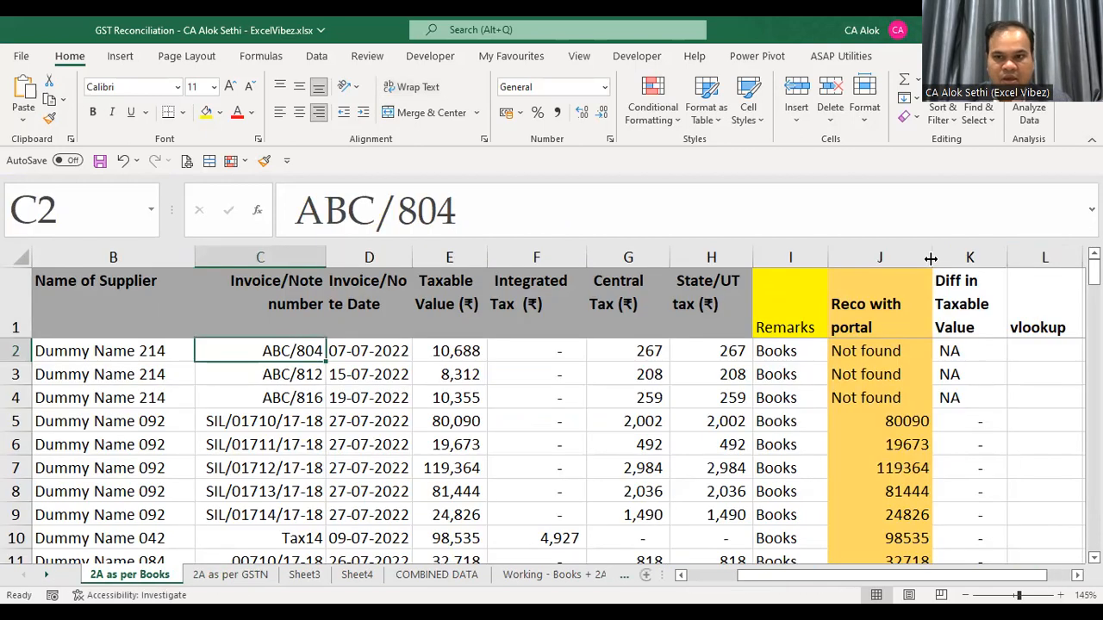
{"action": "left_click", "coordinate": [1044, 354]}
{"action": "type", "text": "="}
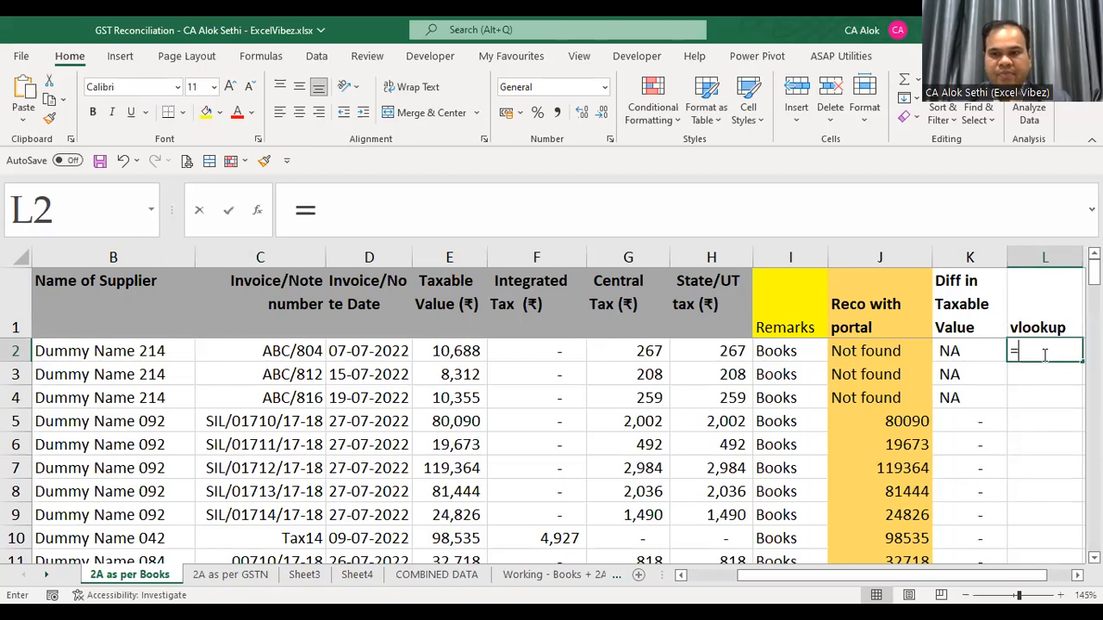
{"action": "type", "text": "vlookup("}
{"action": "left_click", "coordinate": [280, 355]}
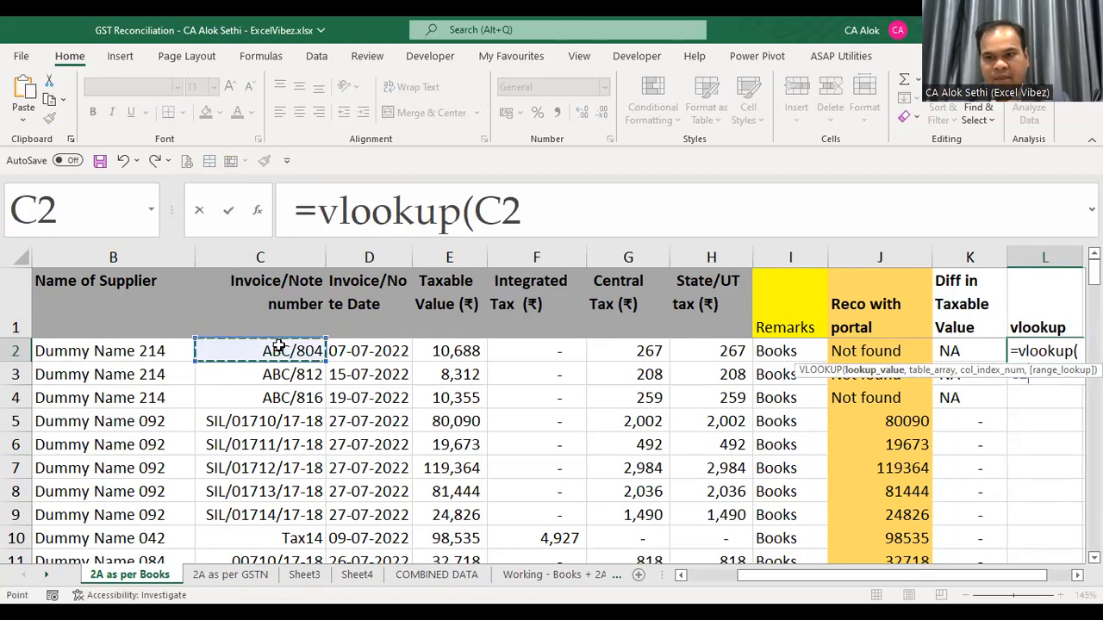
{"action": "type", "text": ","}
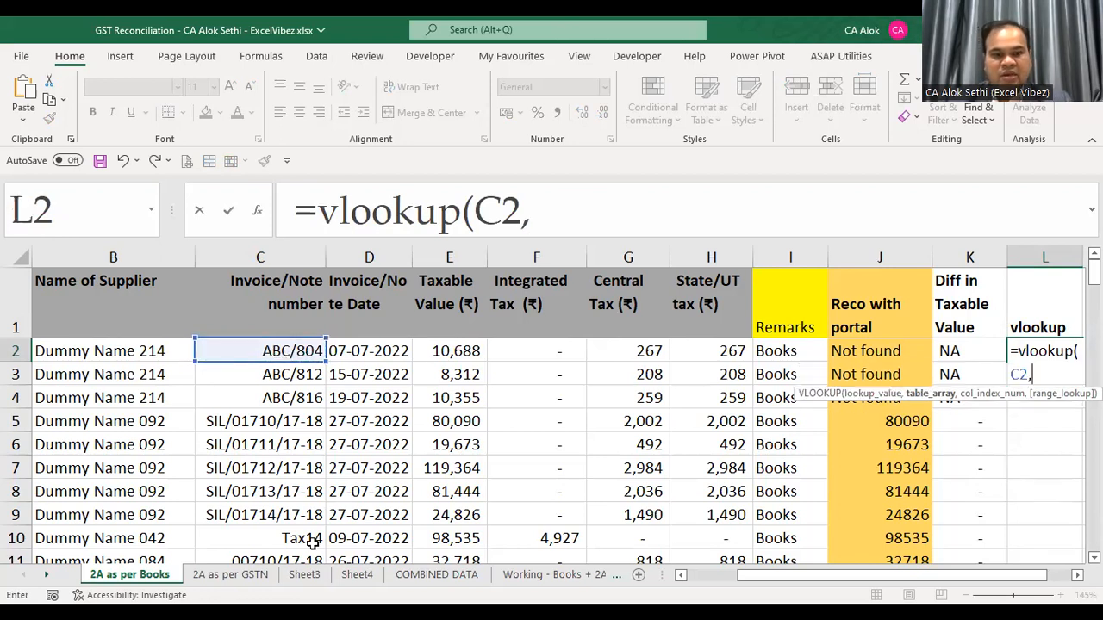
{"action": "left_click", "coordinate": [227, 575]}
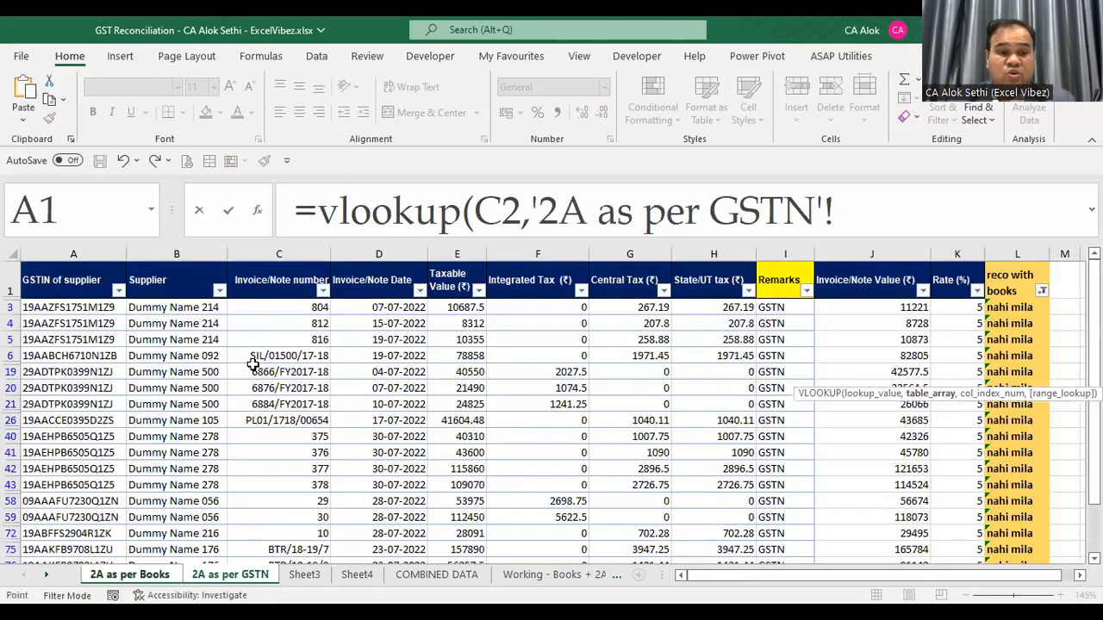
{"action": "left_click", "coordinate": [1043, 295]}
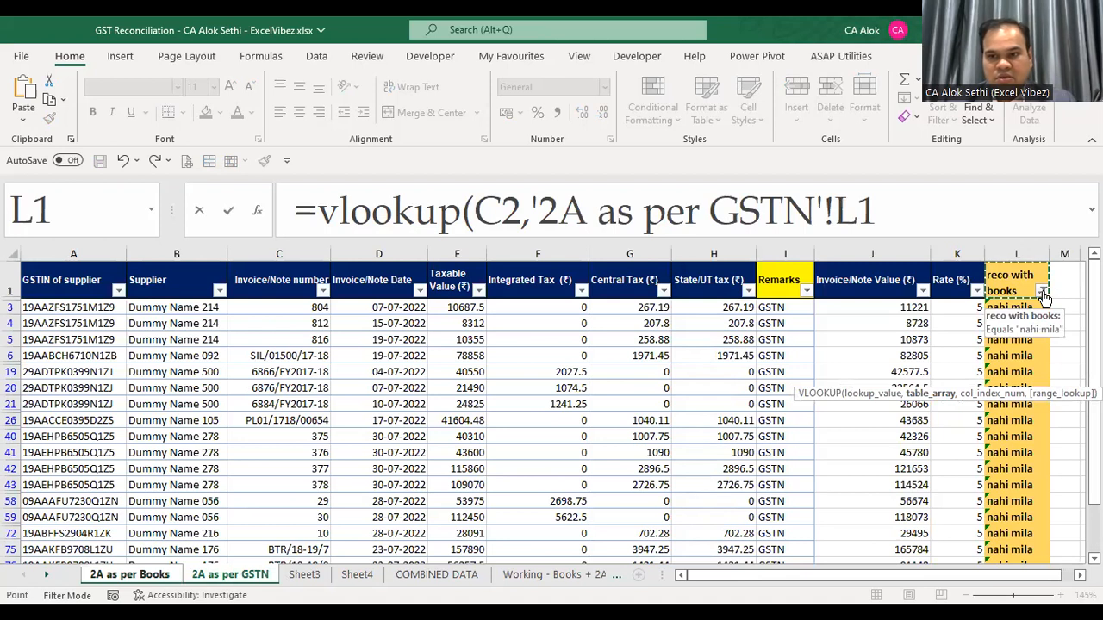
{"action": "key", "text": "Escape"}
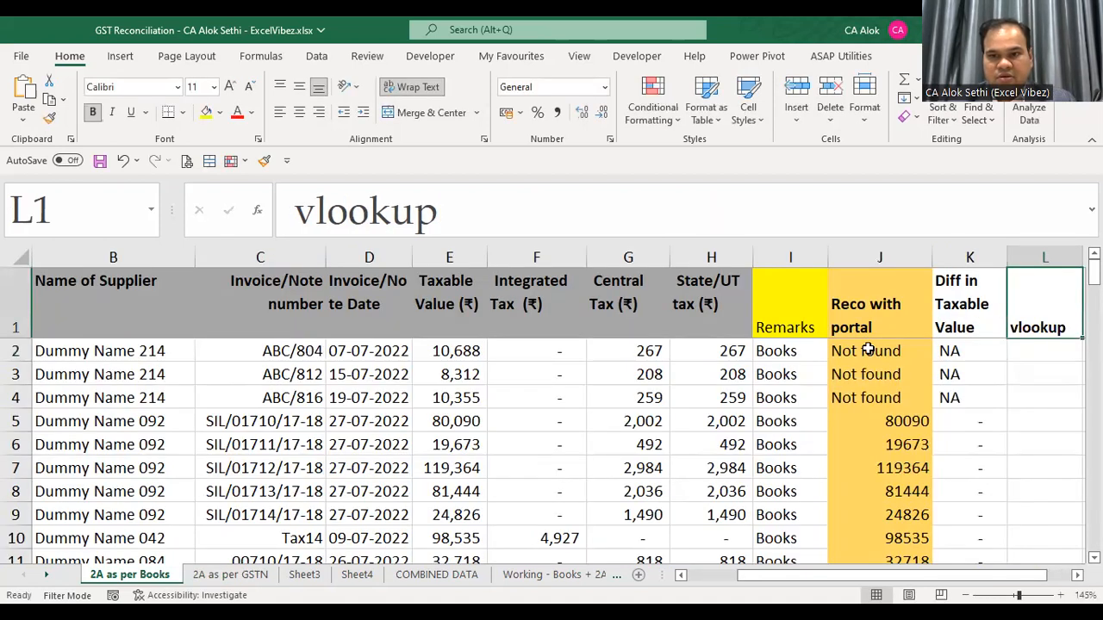
Step: Remove the "nahi mila" filter from the reco with books column on the GSTN sheet and return to 2A as per Books
{"action": "left_click", "coordinate": [253, 579]}
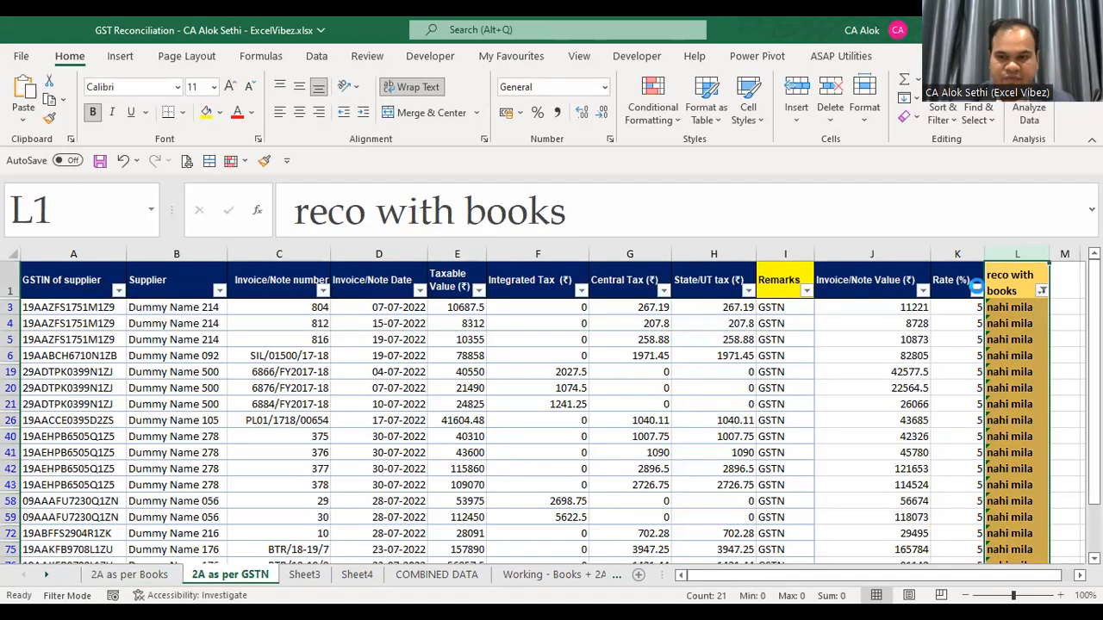
{"action": "key", "text": "ctrl+shift+l"}
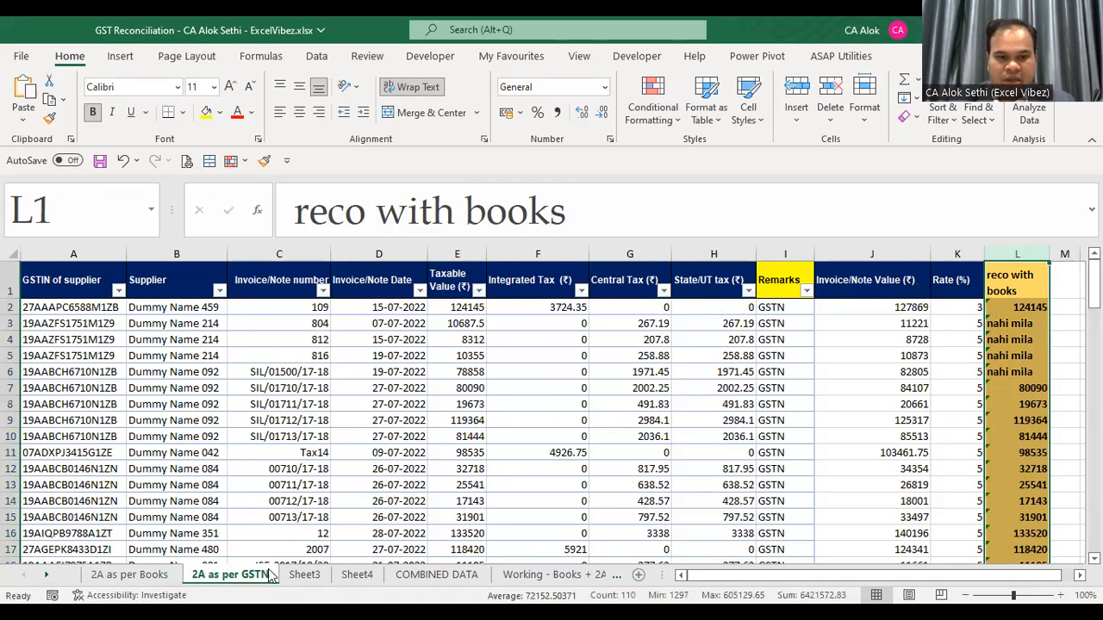
{"action": "left_click", "coordinate": [305, 575]}
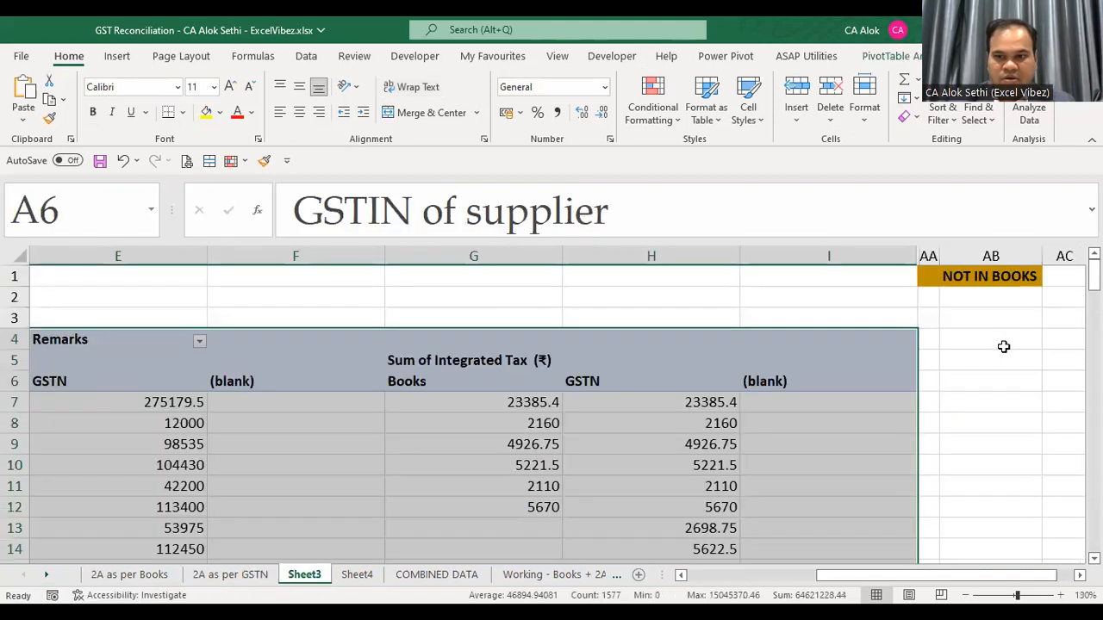
{"action": "left_click", "coordinate": [129, 575]}
{"action": "left_click", "coordinate": [220, 582]}
{"action": "left_click", "coordinate": [163, 579]}
Step: Start a VLOOKUP formula in L2 of the books sheet with invoice number C2 as the lookup value
{"action": "left_click", "coordinate": [1036, 351]}
{"action": "type", "text": "="}
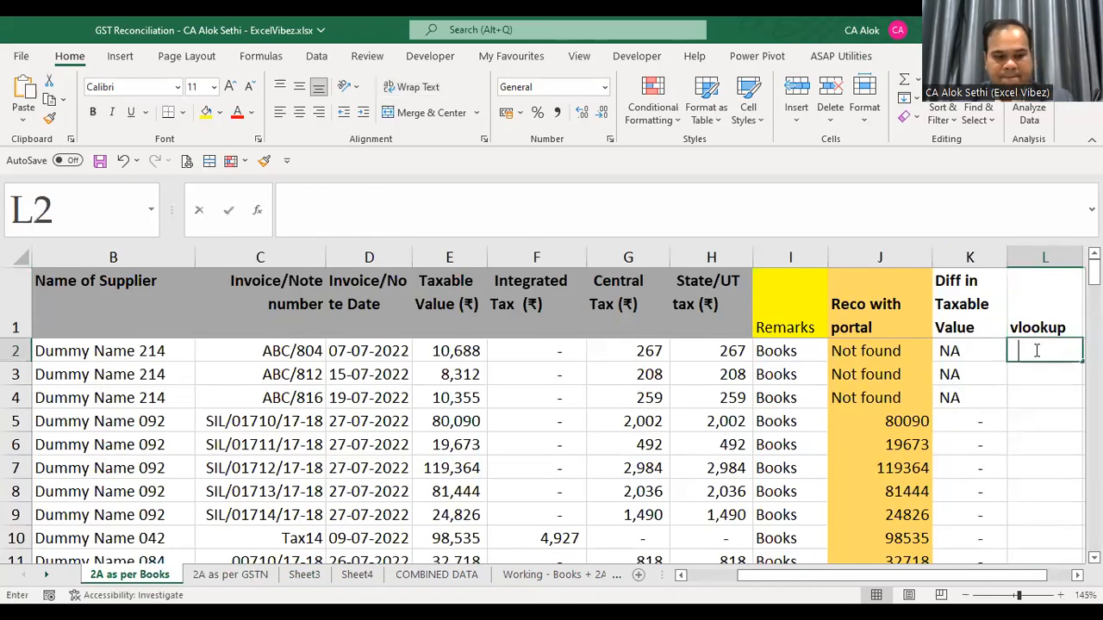
{"action": "type", "text": "vlookup"}
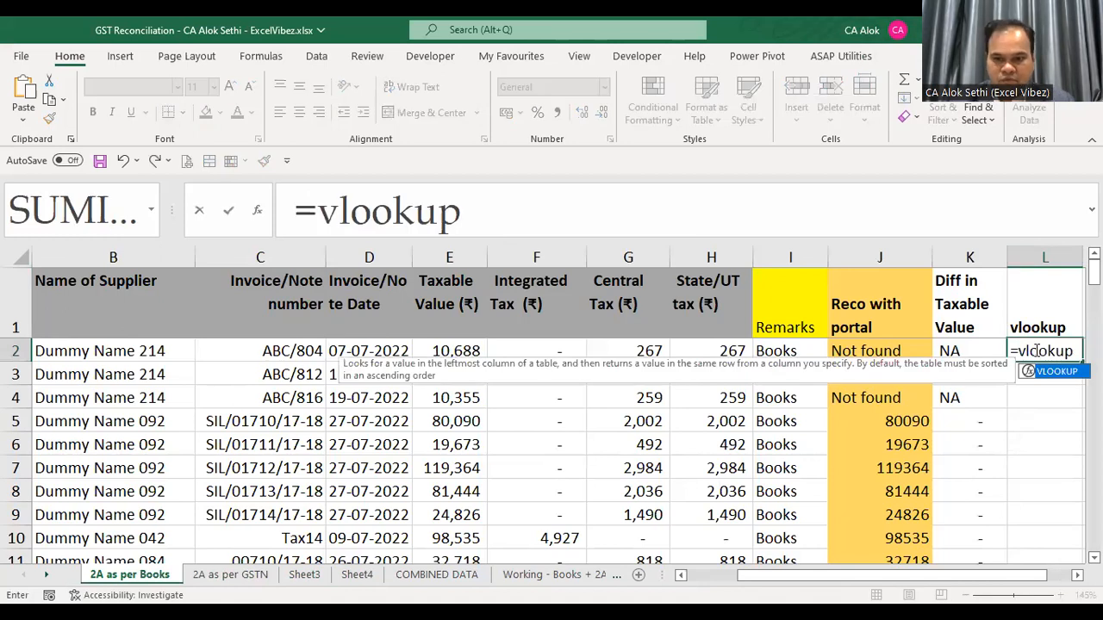
{"action": "type", "text": "("}
{"action": "left_click_drag", "start_coordinate": [922, 576], "coordinate": [948, 576]}
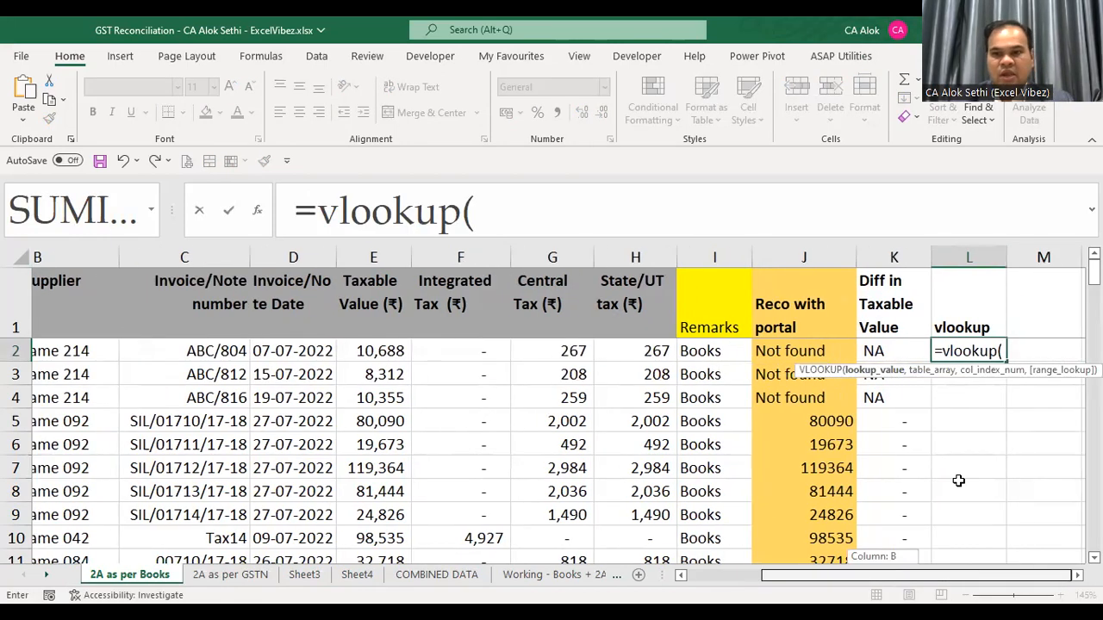
{"action": "left_click", "coordinate": [233, 355]}
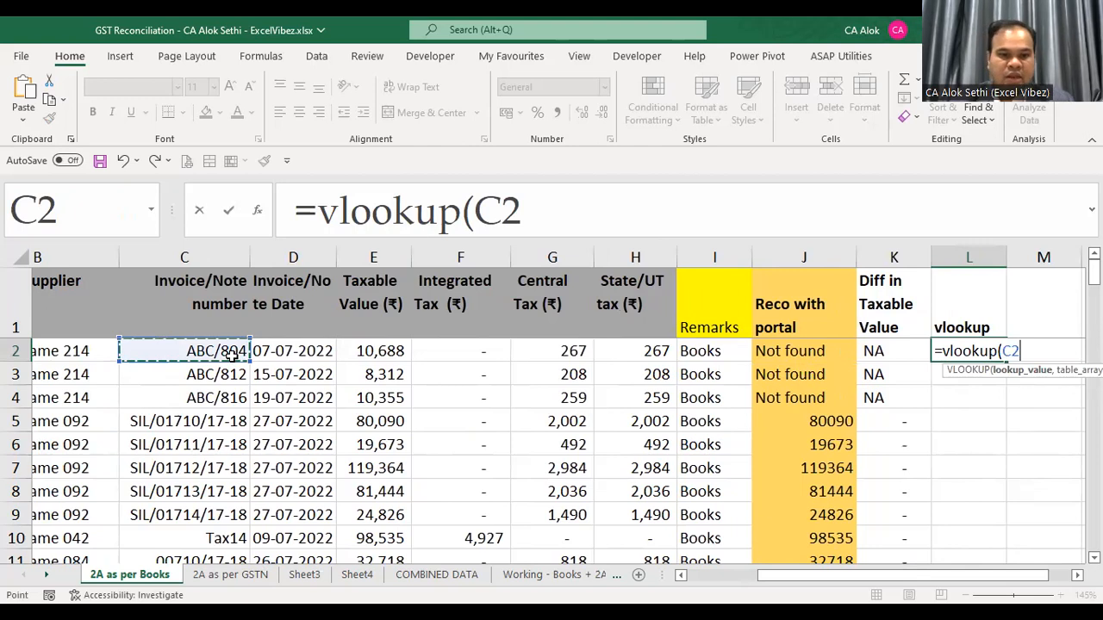
{"action": "type", "text": ","}
Step: Set the VLOOKUP table array to Table1 on the GSTN sheet, from Invoice/Note number through State/UT tax, including headers
{"action": "left_click", "coordinate": [217, 576]}
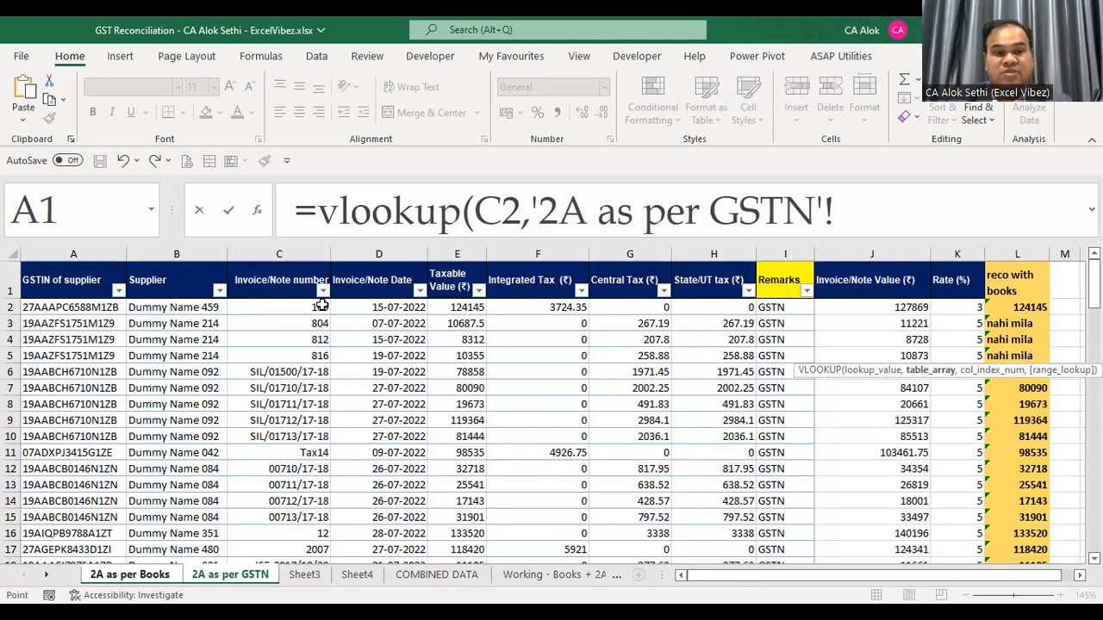
{"action": "left_click", "coordinate": [285, 305]}
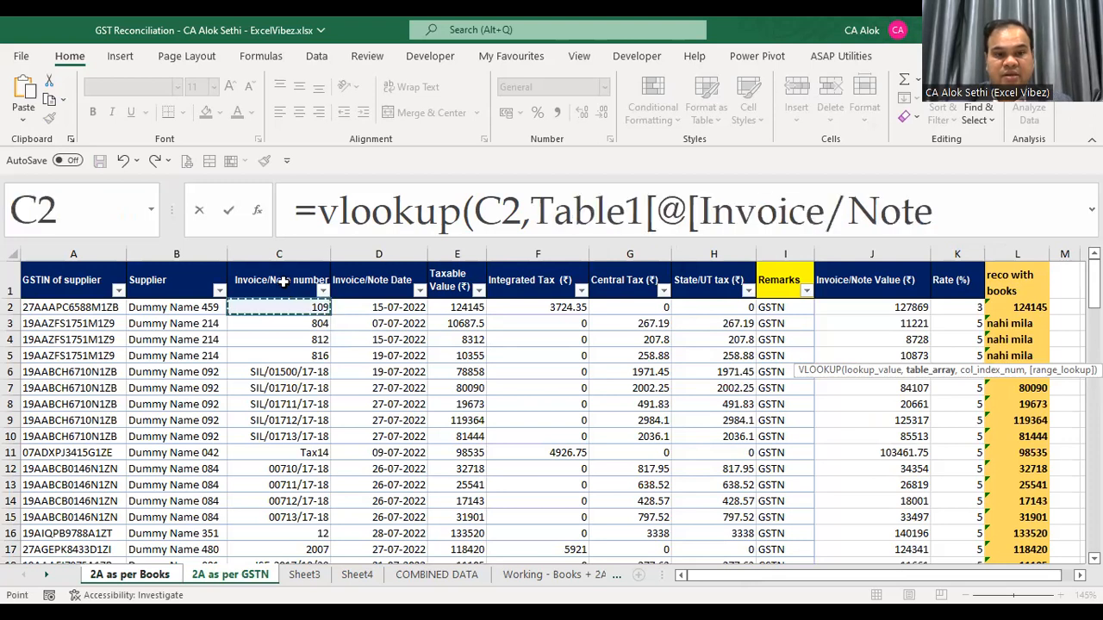
{"action": "left_click", "coordinate": [283, 280]}
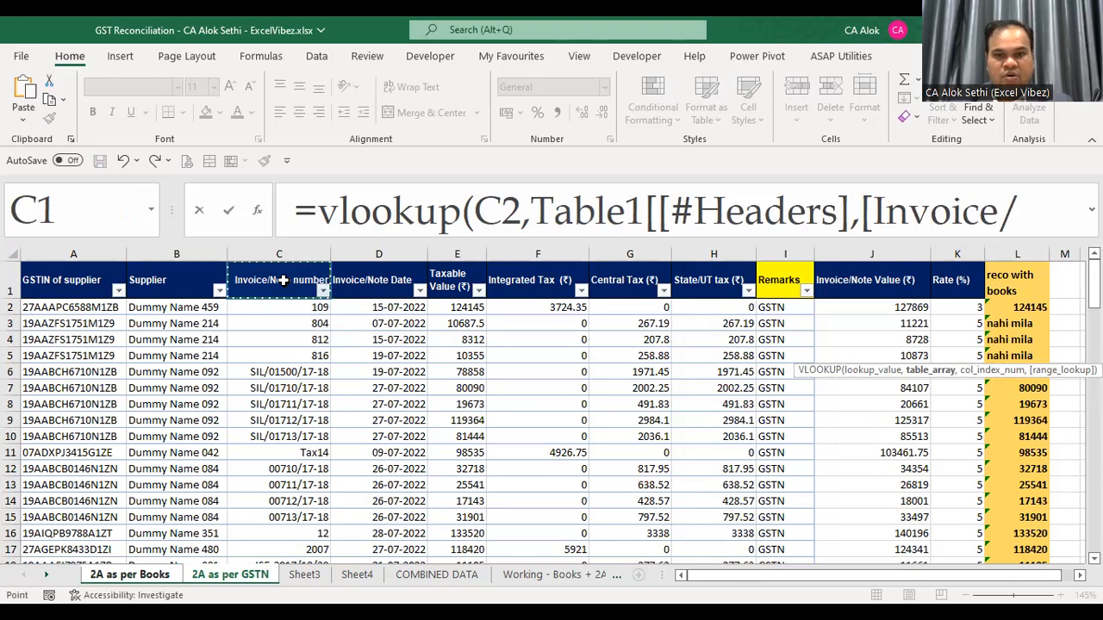
{"action": "left_click_drag", "start_coordinate": [282, 280], "coordinate": [811, 549]}
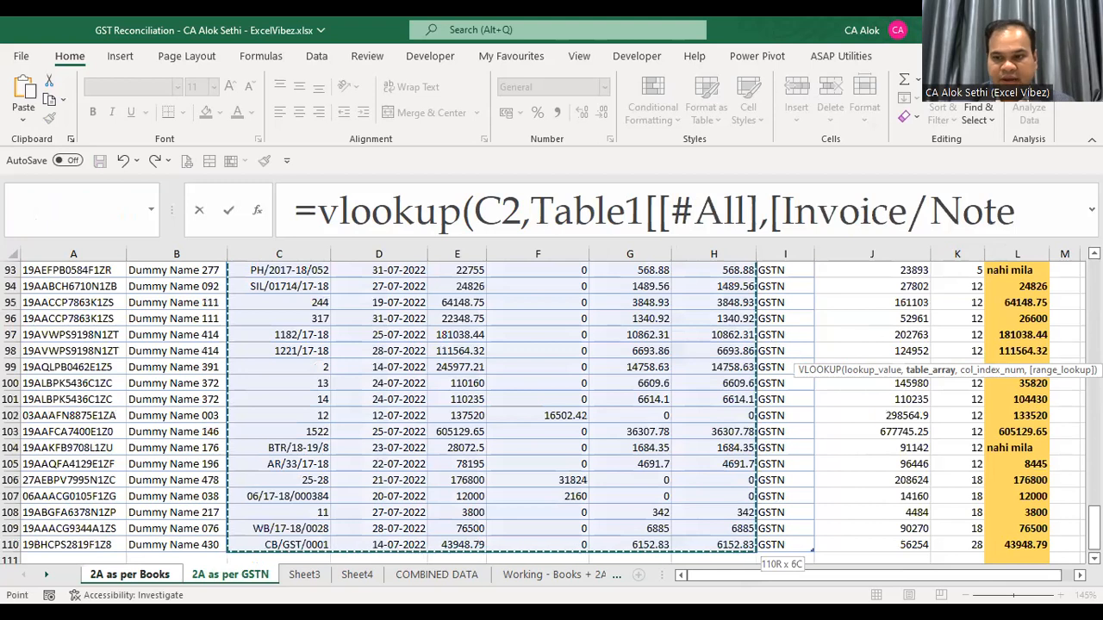
{"action": "scroll", "coordinate": [583, 272], "scroll_direction": "up", "scroll_amount": 20}
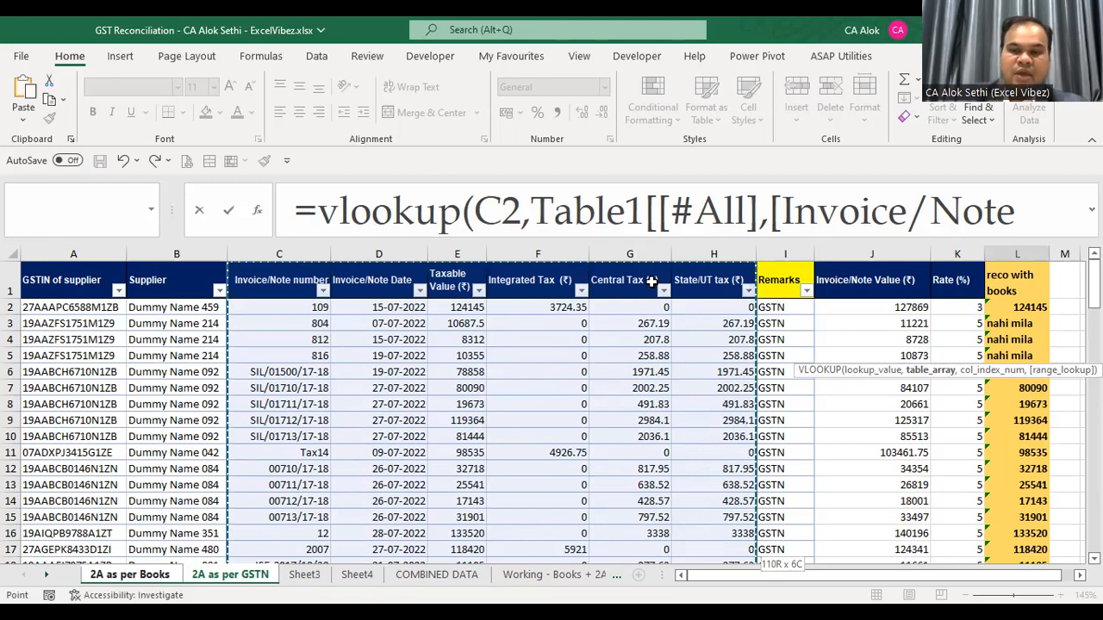
{"action": "type", "text": ","}
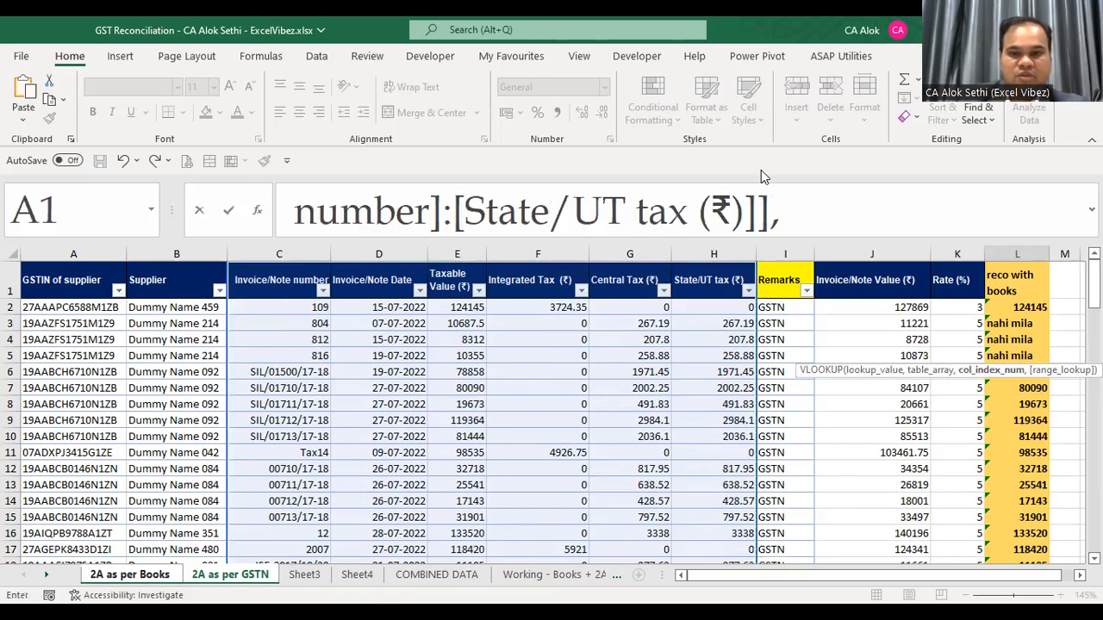
Step: Complete the L2 VLOOKUP with column index 3 and range lookup FALSE, and fill the formula down the vlookup column
{"action": "left_click", "coordinate": [824, 211]}
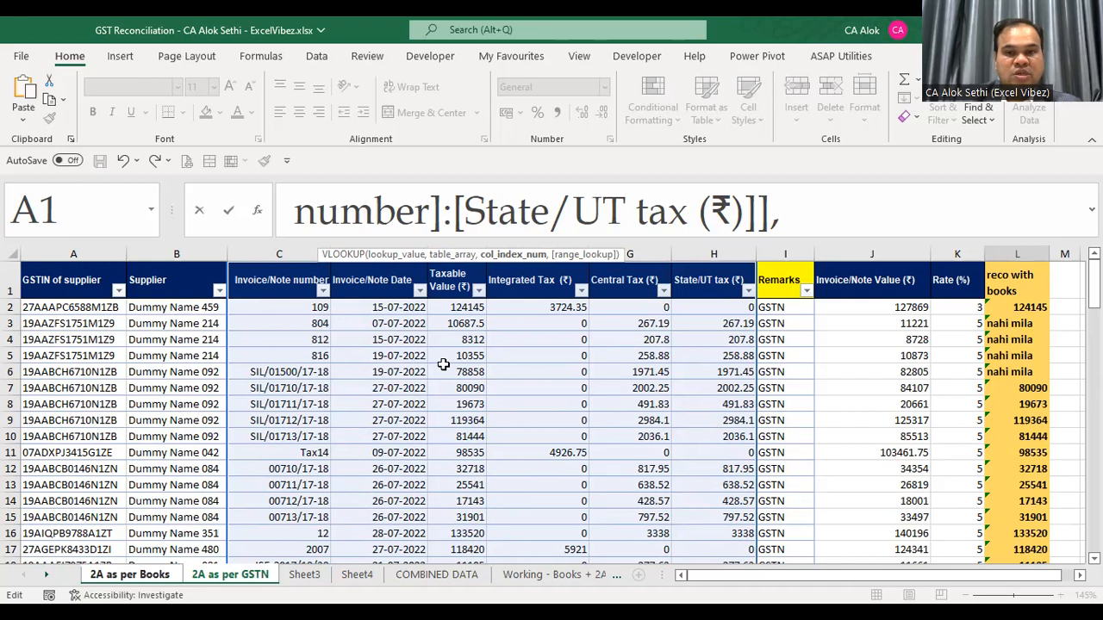
{"action": "type", "text": "3"}
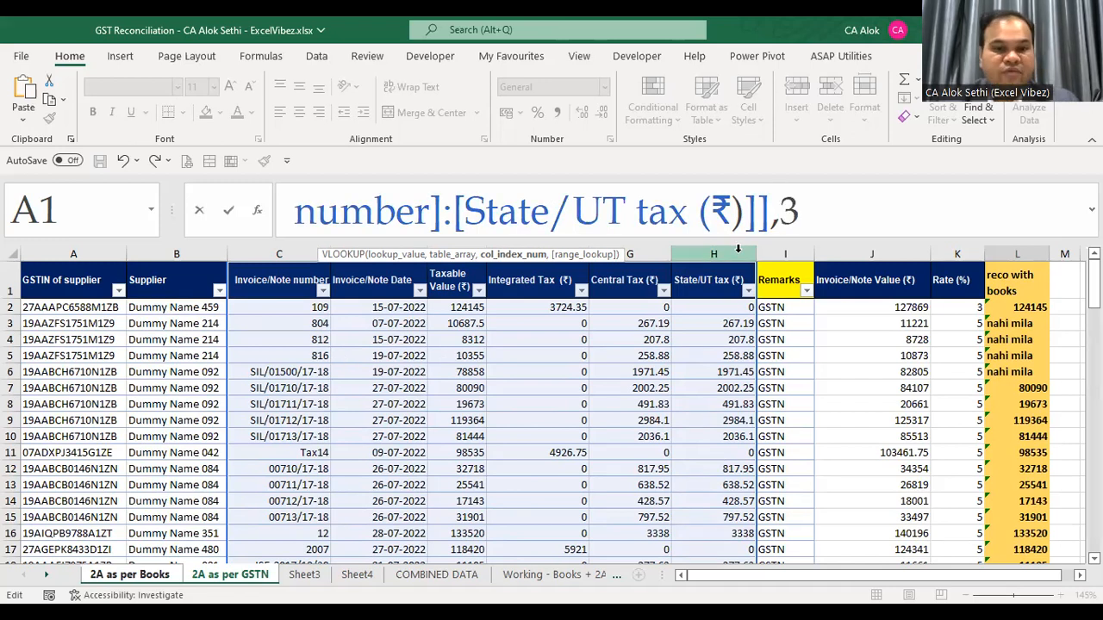
{"action": "type", "text": ","}
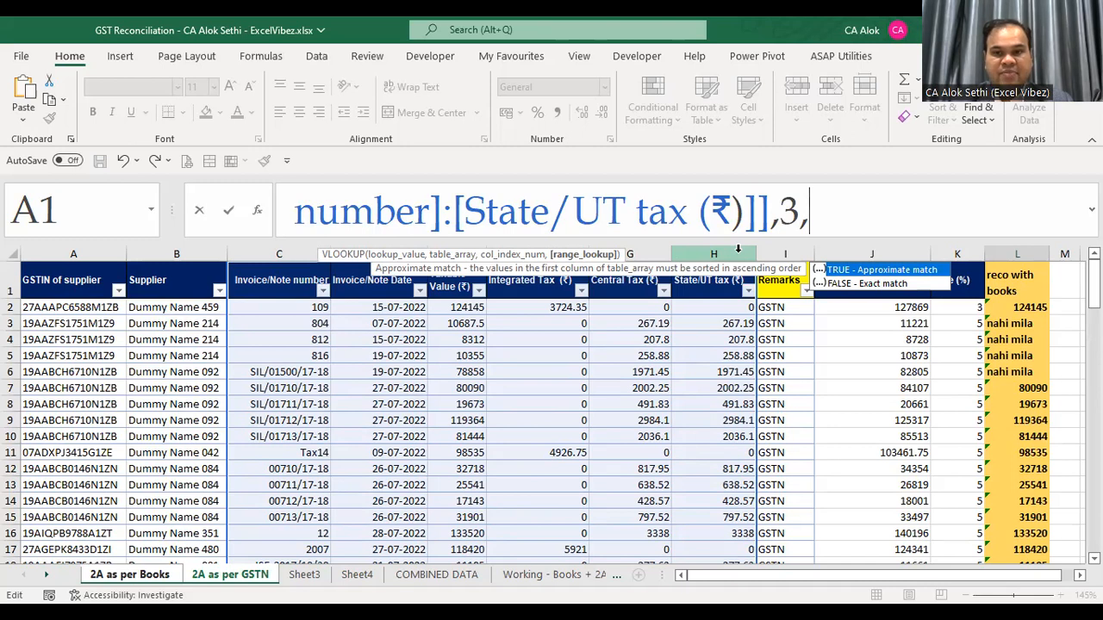
{"action": "type", "text": "false"}
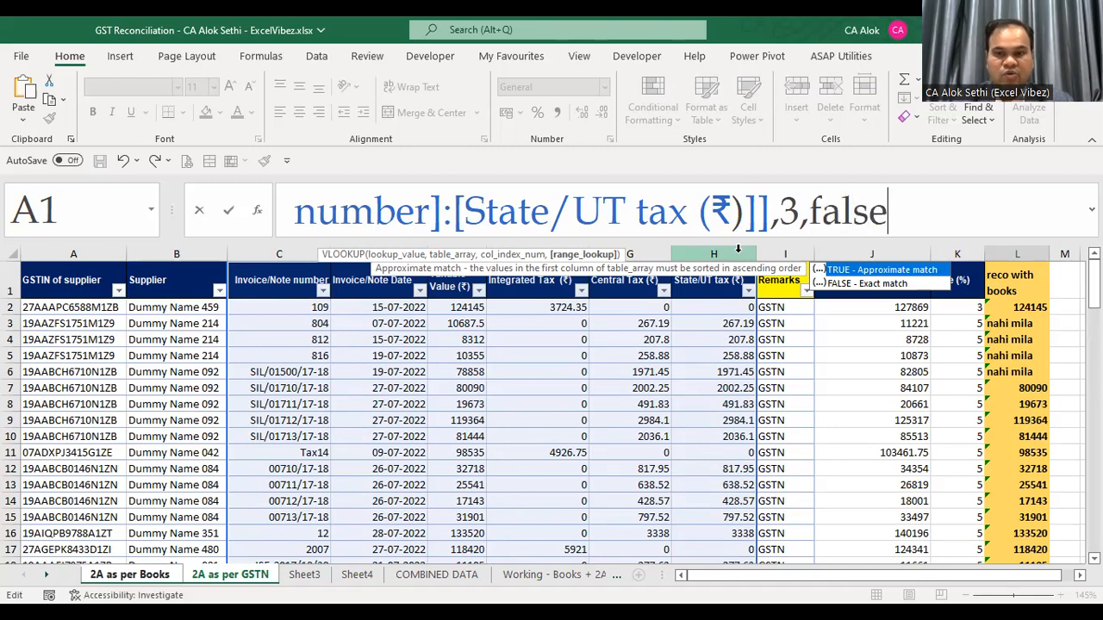
{"action": "type", "text": ")"}
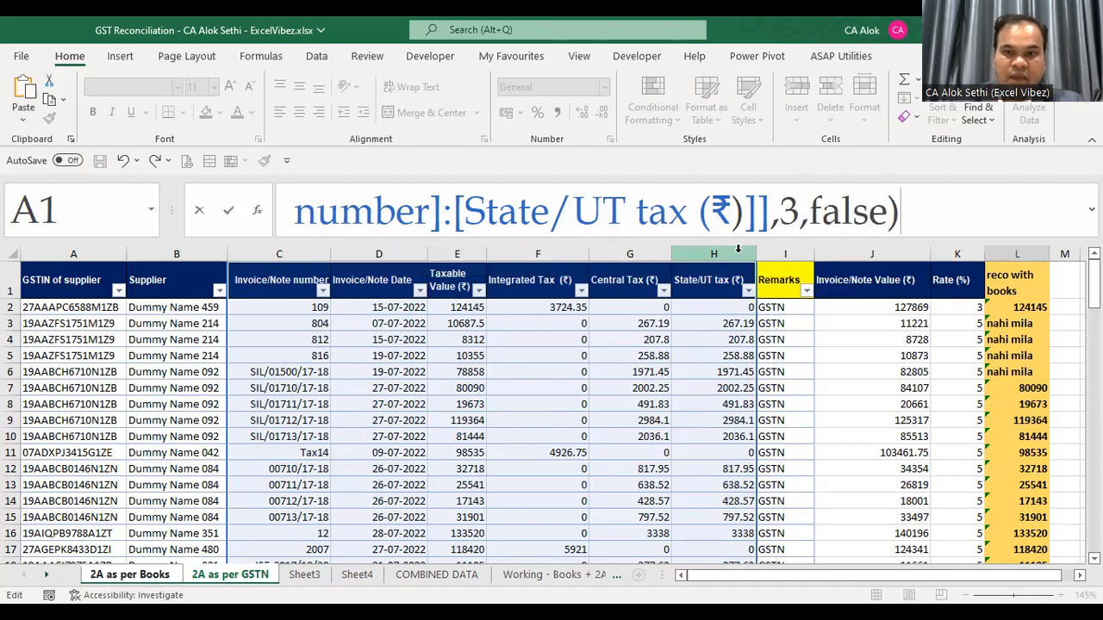
{"action": "key", "text": "Return"}
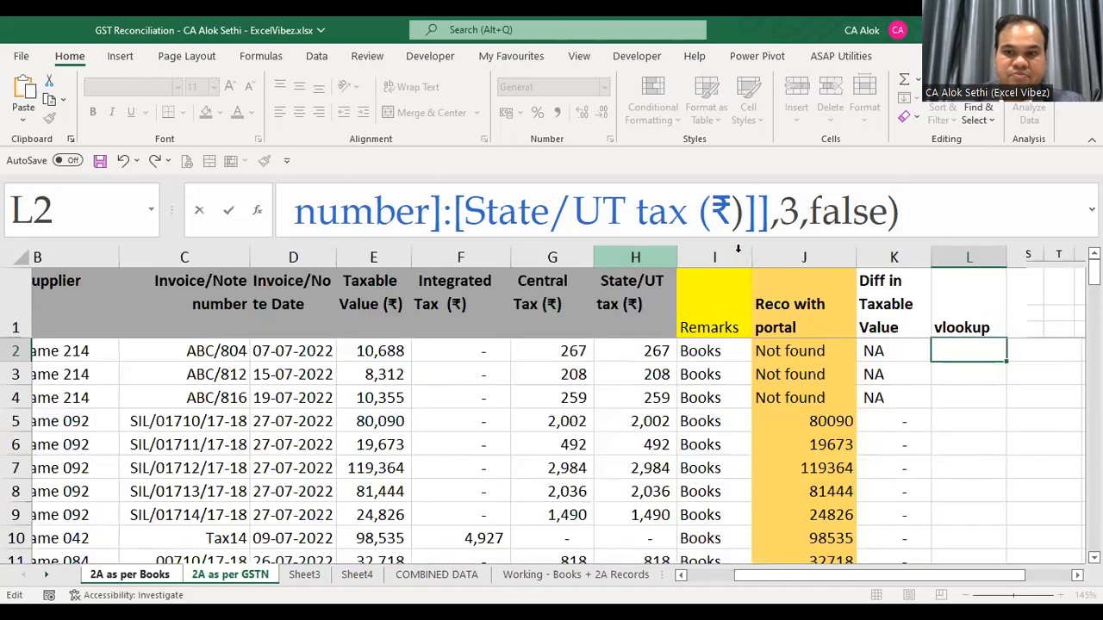
{"action": "left_click", "coordinate": [961, 350]}
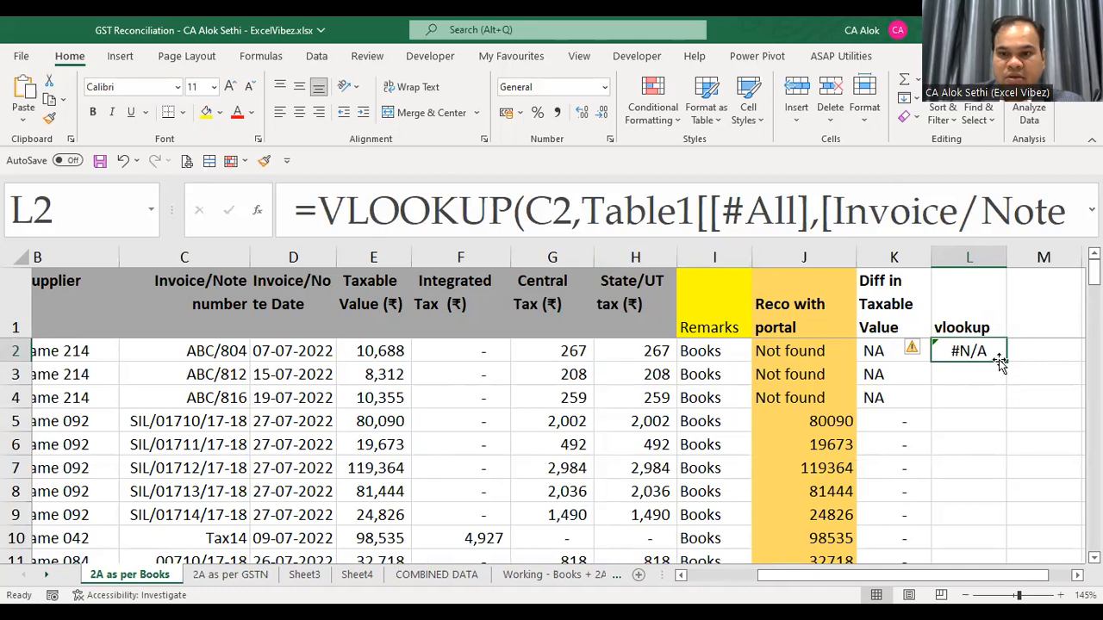
{"action": "double_click", "coordinate": [1007, 363]}
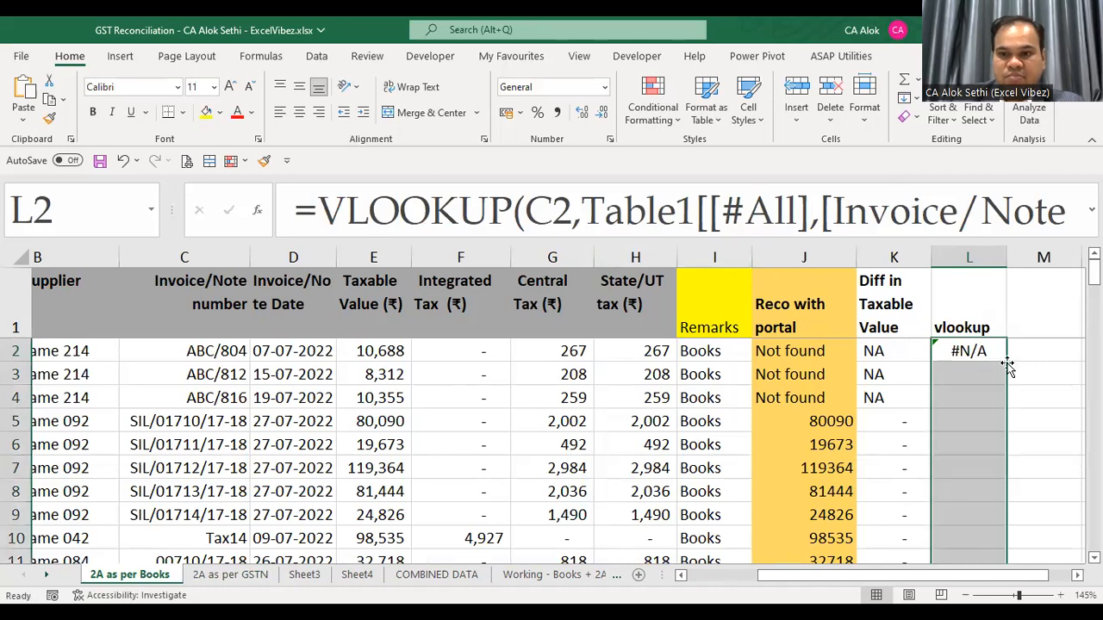
Step: Compare the VLOOKUP results in column L with the XLOOKUP results in the Reco with portal column down the rows
{"action": "left_click", "coordinate": [810, 353]}
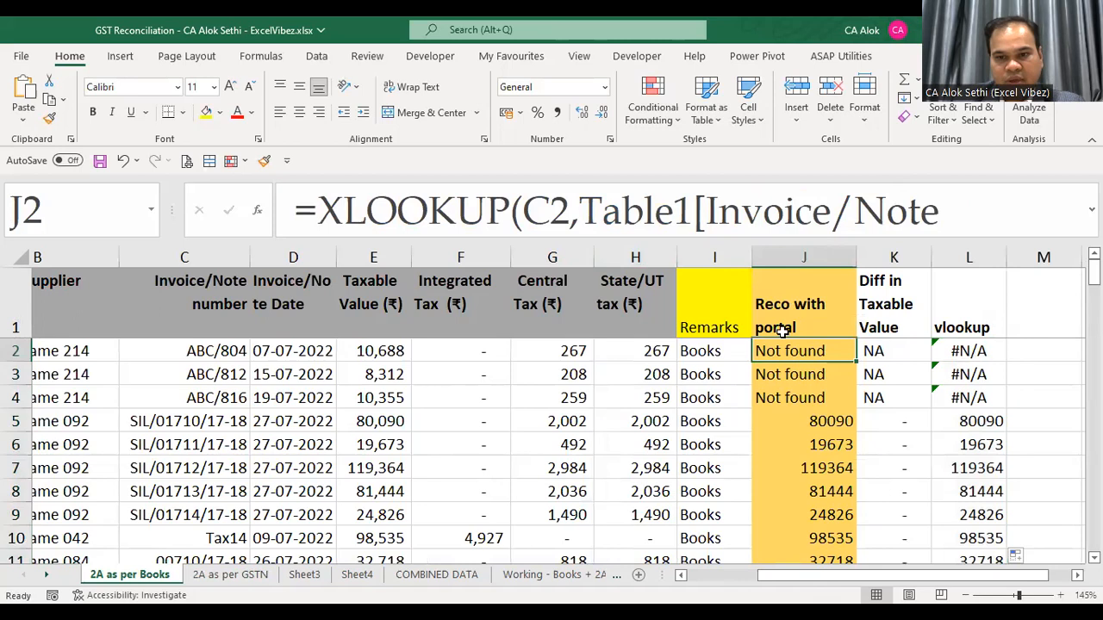
{"action": "left_click", "coordinate": [977, 352]}
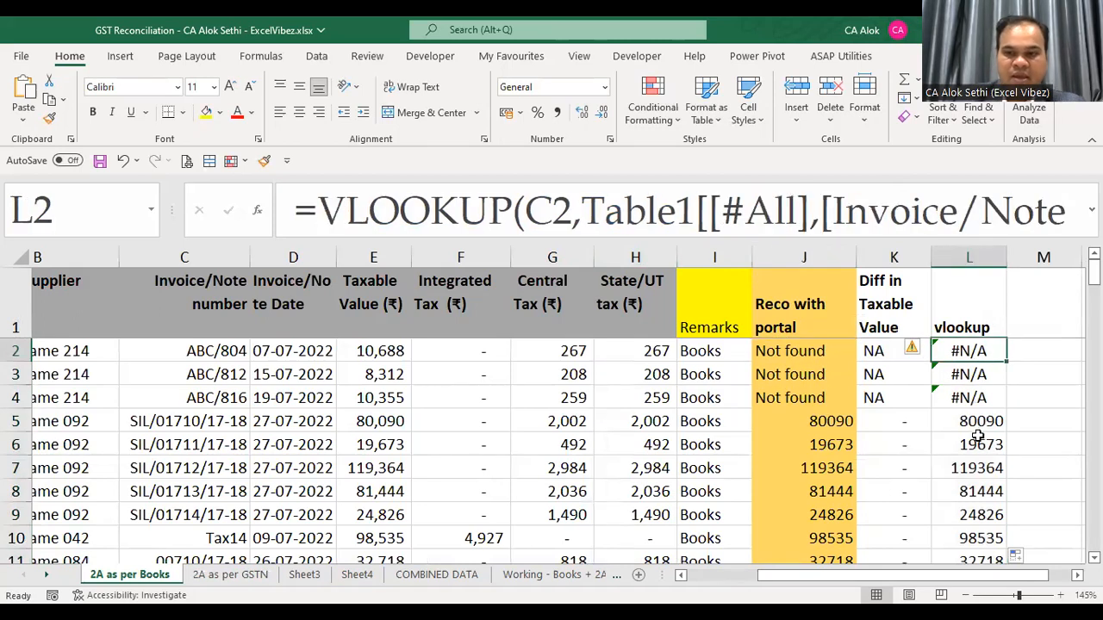
{"action": "key", "text": "Down"}
{"action": "key", "text": "Down"}
{"action": "key", "text": "Down"}
{"action": "key", "text": "Down"}
{"action": "key", "text": "Down"}
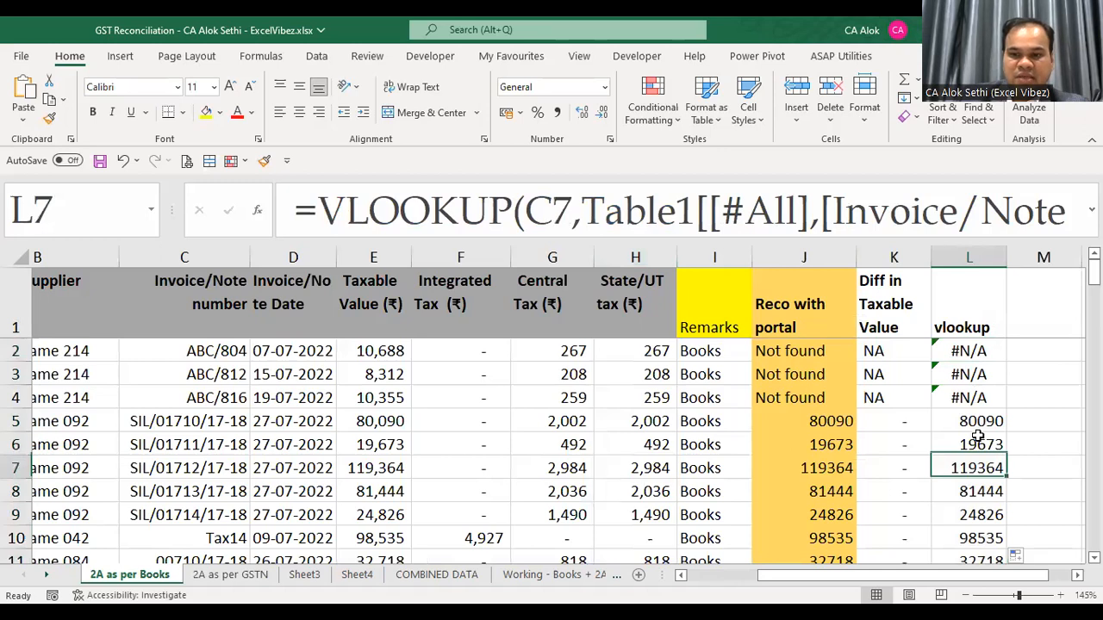
{"action": "key", "text": "Down"}
{"action": "key", "text": "Down"}
{"action": "key", "text": "Down"}
{"action": "key", "text": "Down"}
{"action": "key", "text": "Down"}
{"action": "key", "text": "Down"}
{"action": "key", "text": "Down"}
{"action": "key", "text": "Down"}
{"action": "key", "text": "Down"}
{"action": "key", "text": "Down"}
{"action": "key", "text": "Down"}
{"action": "key", "text": "Down"}
{"action": "key", "text": "Down"}
{"action": "key", "text": "Down"}
{"action": "key", "text": "Down"}
{"action": "key", "text": "Down"}
{"action": "key", "text": "Down"}
{"action": "key", "text": "Down"}
{"action": "key", "text": "Down"}
{"action": "key", "text": "Down"}
{"action": "key", "text": "Down"}
{"action": "key", "text": "Down"}
{"action": "key", "text": "Down"}
{"action": "key", "text": "Down"}
{"action": "key", "text": "Down"}
{"action": "key", "text": "Down"}
{"action": "key", "text": "Down"}
{"action": "key", "text": "Down"}
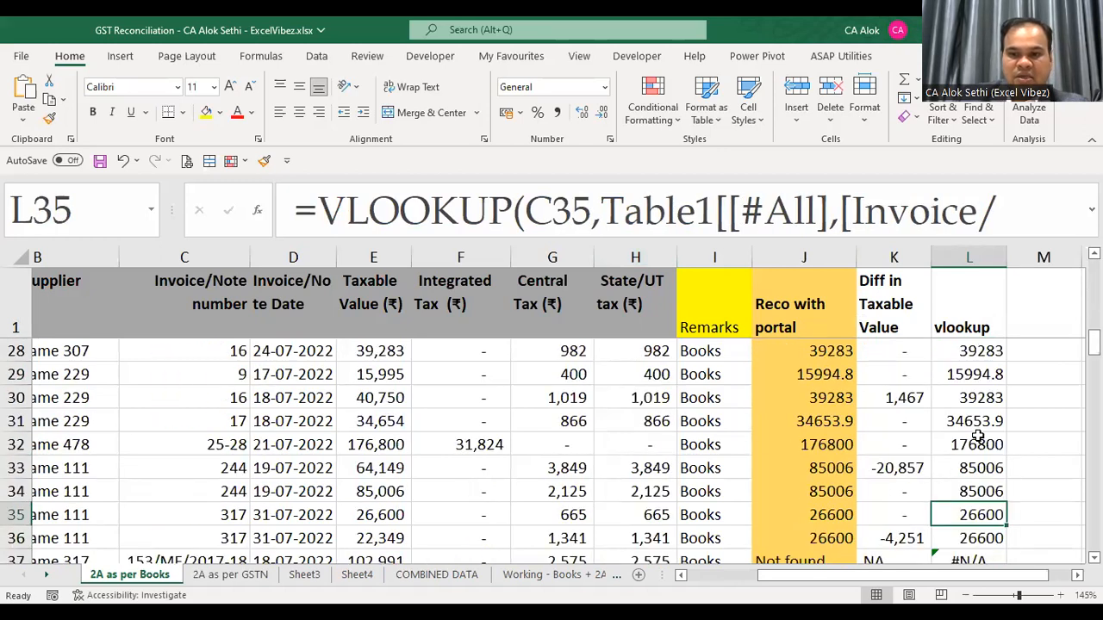
{"action": "key", "text": "Up"}
{"action": "key", "text": "Up"}
{"action": "key", "text": "Up"}
{"action": "key", "text": "Up"}
{"action": "key", "text": "Up"}
{"action": "key", "text": "Up"}
{"action": "key", "text": "Up"}
{"action": "key", "text": "Up"}
{"action": "key", "text": "Up"}
{"action": "key", "text": "Up"}
{"action": "key", "text": "Up"}
{"action": "key", "text": "Up"}
{"action": "key", "text": "Up"}
{"action": "key", "text": "Up"}
{"action": "key", "text": "Up"}
{"action": "key", "text": "Up"}
{"action": "key", "text": "Up"}
{"action": "key", "text": "Up"}
{"action": "key", "text": "Up"}
{"action": "key", "text": "Up"}
{"action": "key", "text": "Up"}
{"action": "key", "text": "Up"}
{"action": "key", "text": "Up"}
{"action": "key", "text": "Up"}
{"action": "key", "text": "Up"}
{"action": "key", "text": "Up"}
{"action": "key", "text": "Up"}
{"action": "key", "text": "Up"}
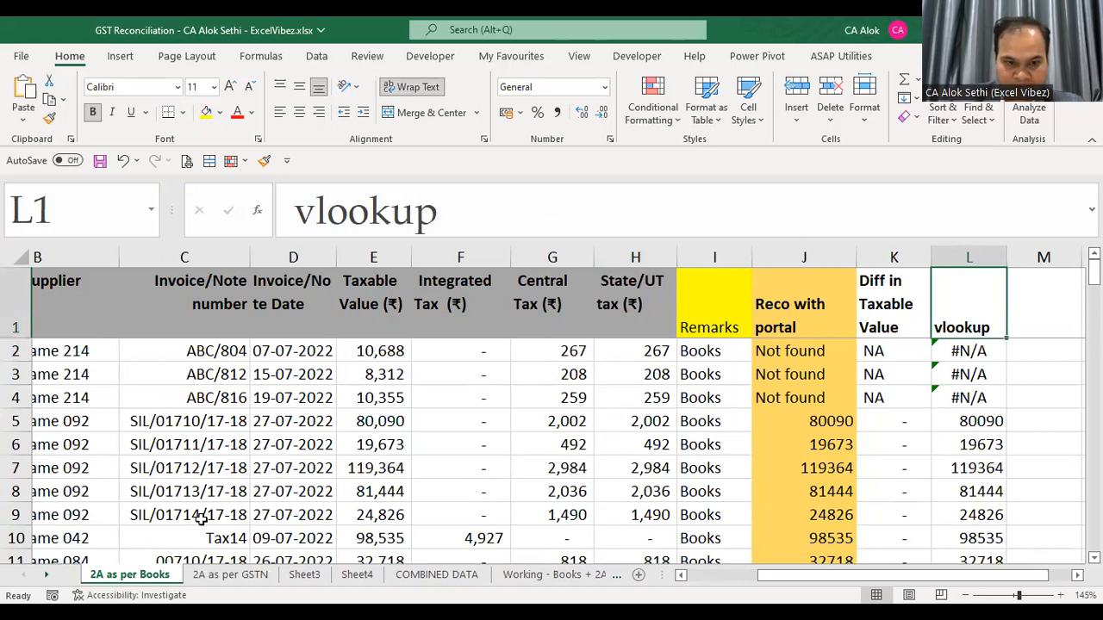
Step: Insert one blank column before Taxable Value on the 2A as per GSTN sheet
{"action": "left_click", "coordinate": [206, 579]}
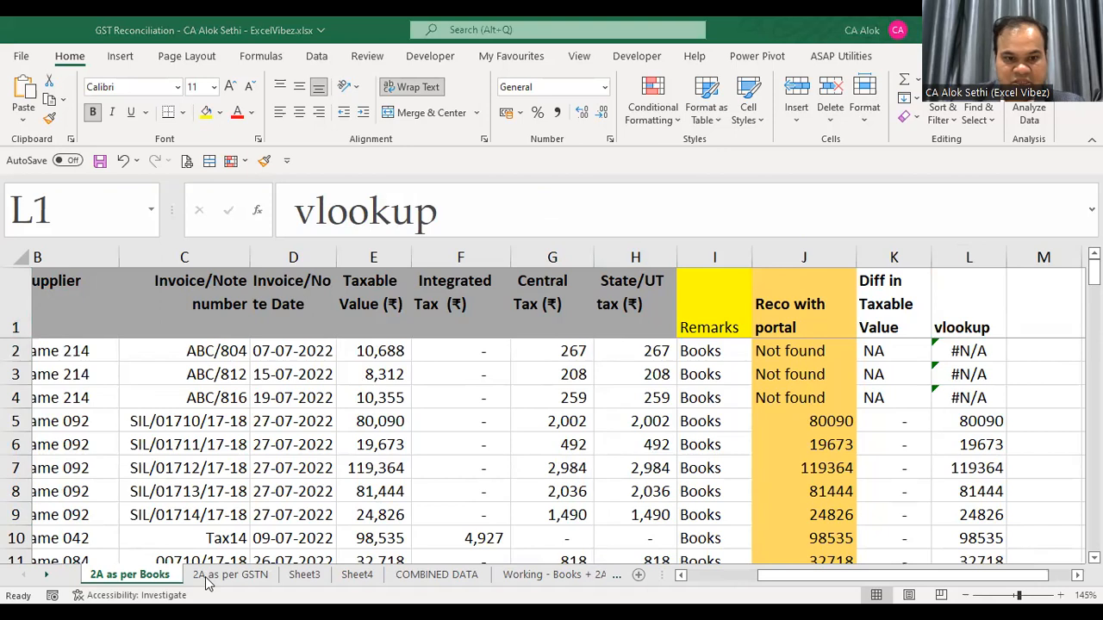
{"action": "left_click", "coordinate": [229, 582]}
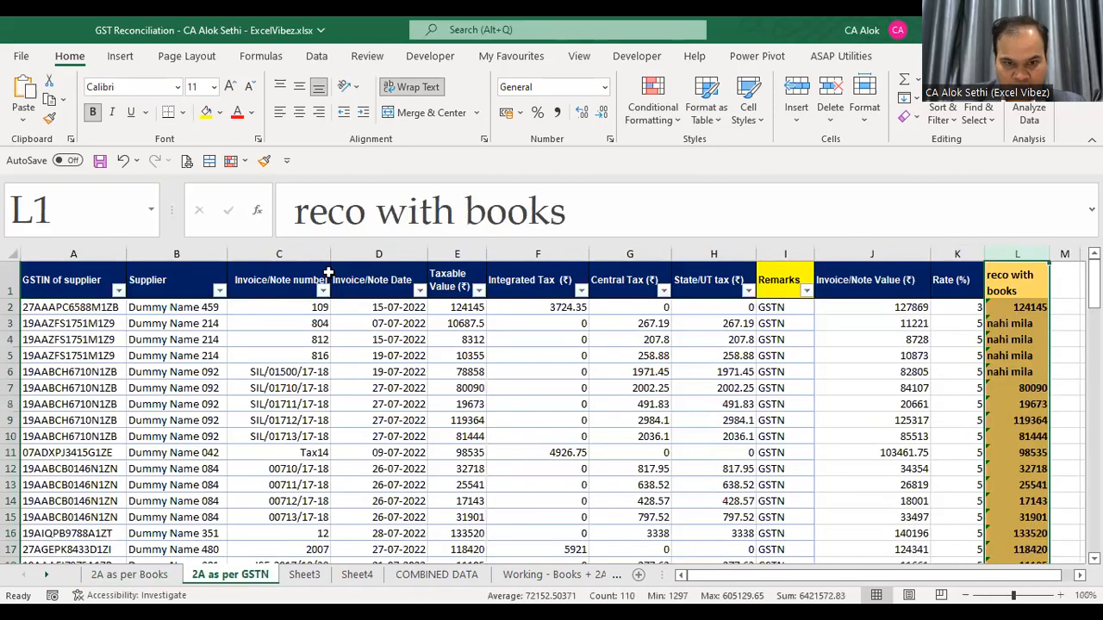
{"action": "left_click", "coordinate": [514, 255]}
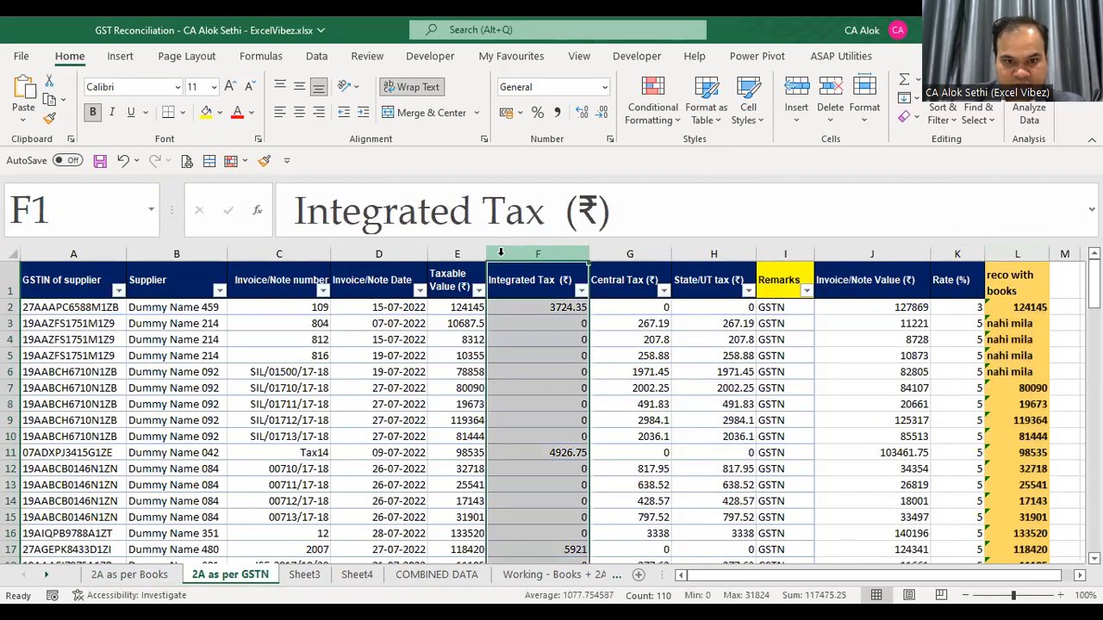
{"action": "left_click", "coordinate": [466, 250]}
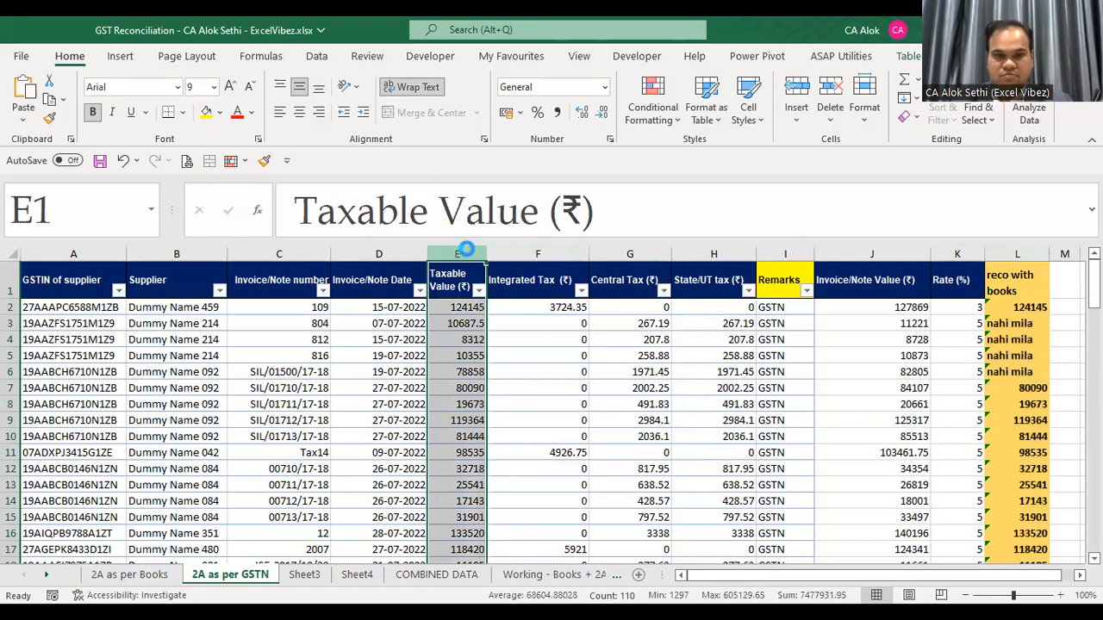
{"action": "key", "text": "ctrl+shift+equal"}
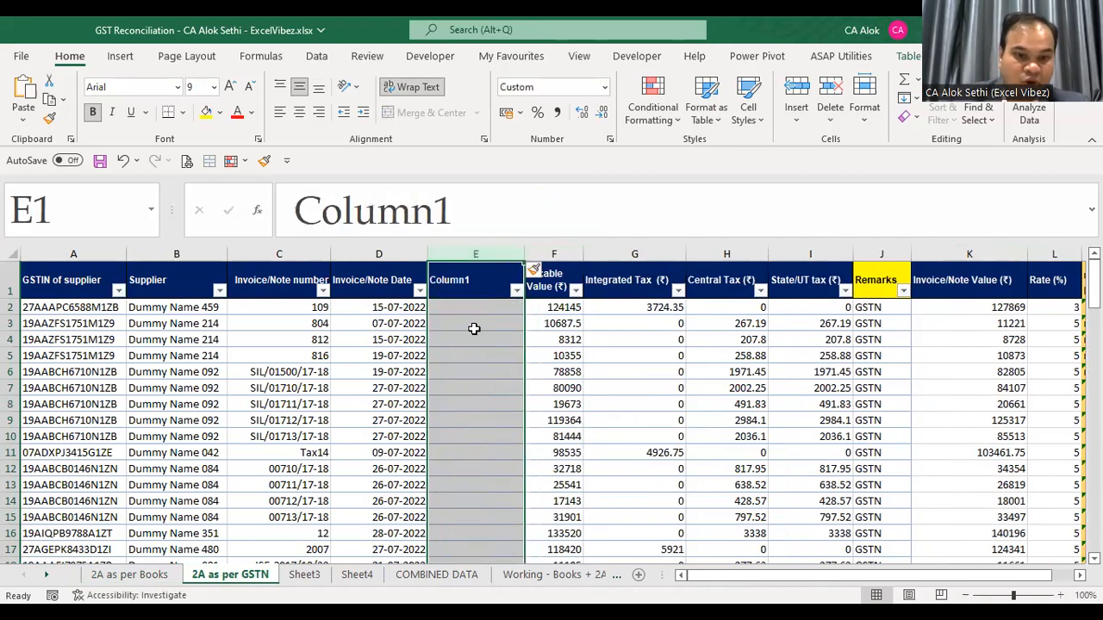
{"action": "left_click", "coordinate": [471, 325]}
Step: Check on the 2A as per Books sheet how the vlookup column responds to the inserted GSTN column
{"action": "left_click", "coordinate": [303, 575]}
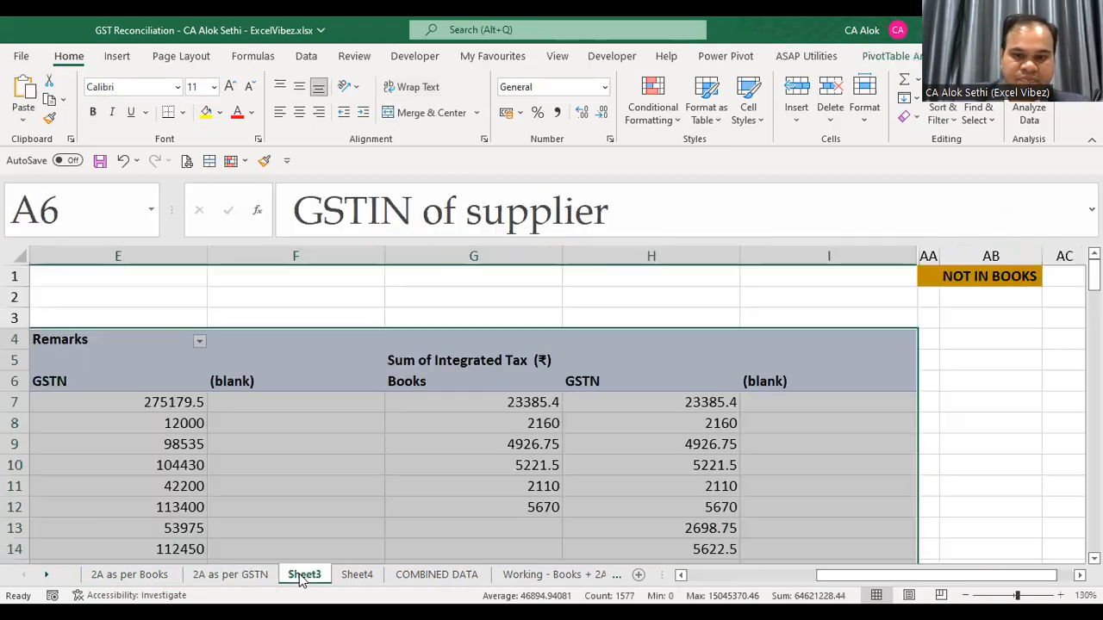
{"action": "left_click", "coordinate": [164, 573]}
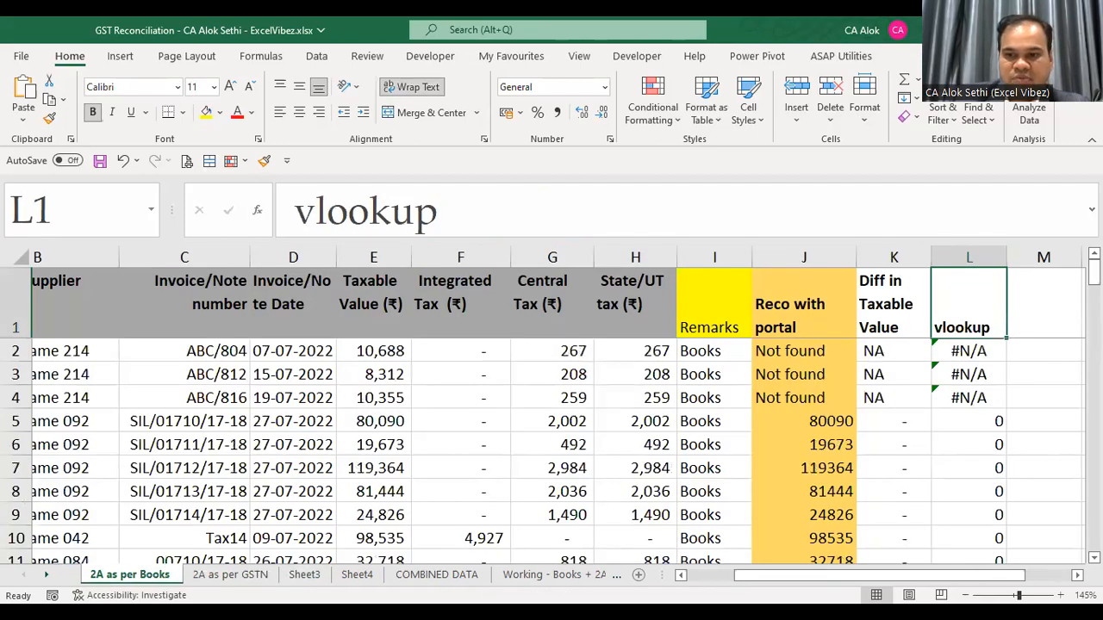
{"action": "left_click_drag", "start_coordinate": [979, 438], "coordinate": [997, 580]}
{"action": "scroll", "coordinate": [992, 490], "scroll_direction": "down", "scroll_amount": 1}
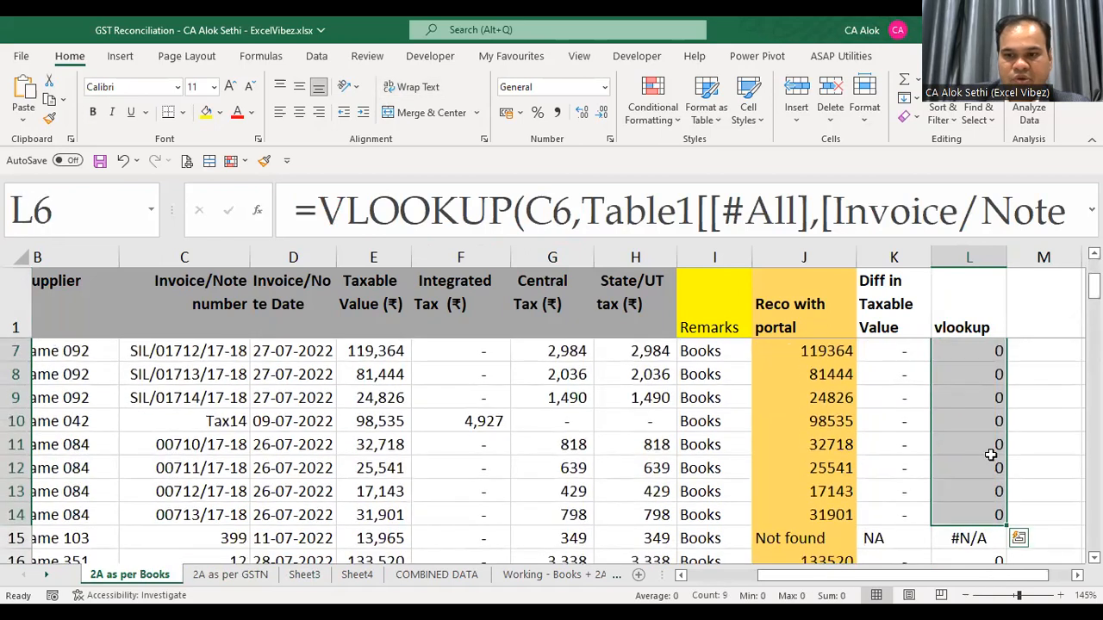
{"action": "left_click", "coordinate": [993, 448]}
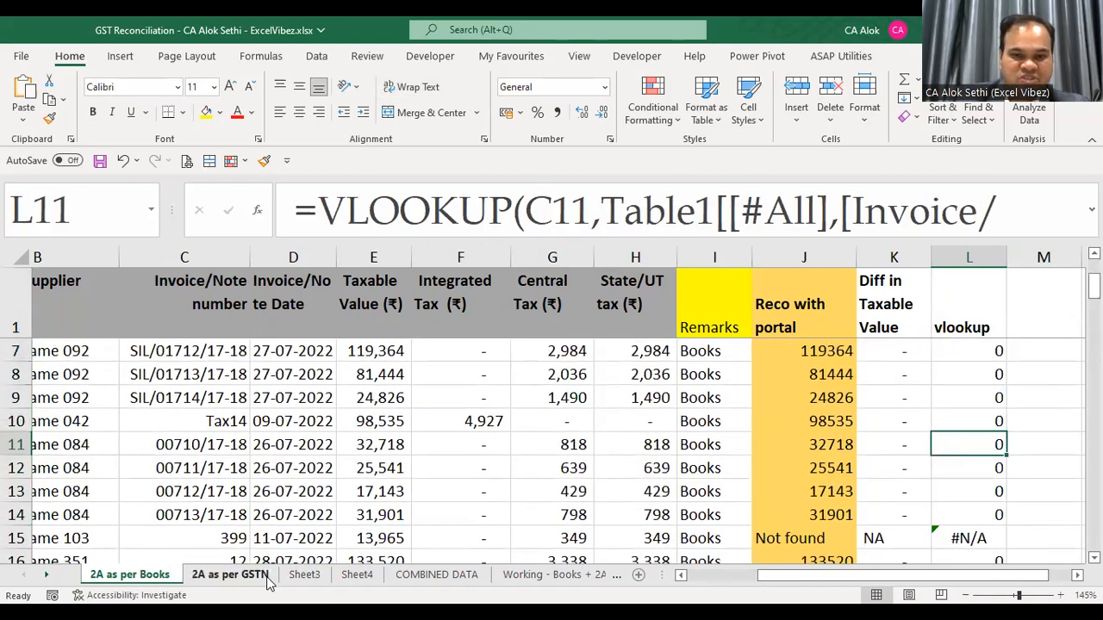
Step: Delete the blank column before Taxable Value on the GSTN sheet and recheck the lookup columns on 2A as per Books
{"action": "left_click", "coordinate": [230, 574]}
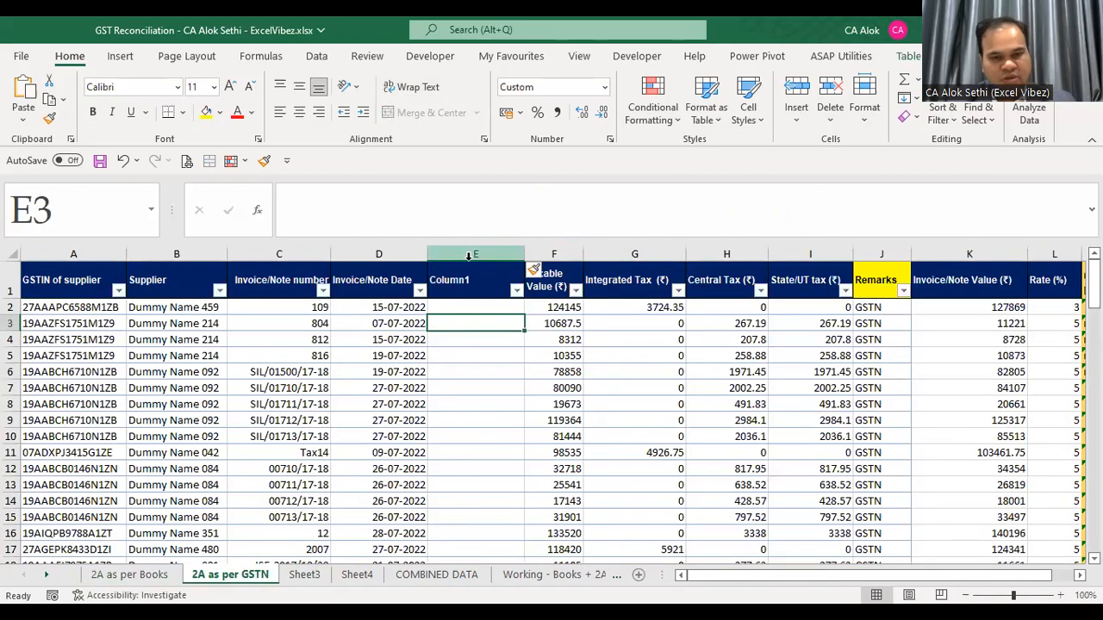
{"action": "left_click", "coordinate": [468, 255]}
{"action": "key", "text": "ctrl+minus"}
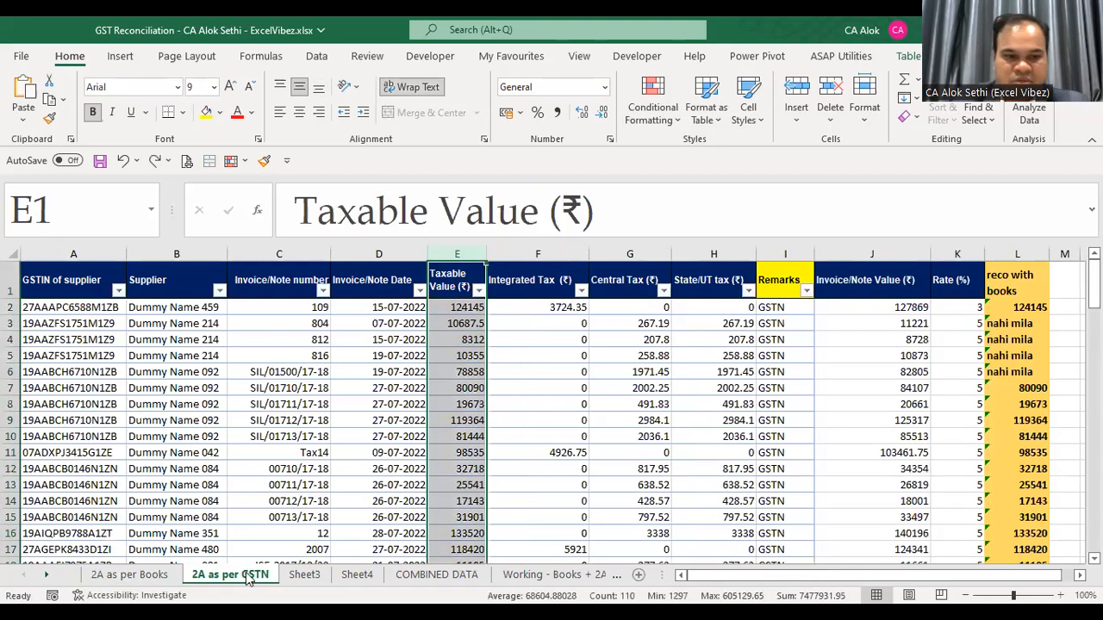
{"action": "left_click", "coordinate": [130, 576]}
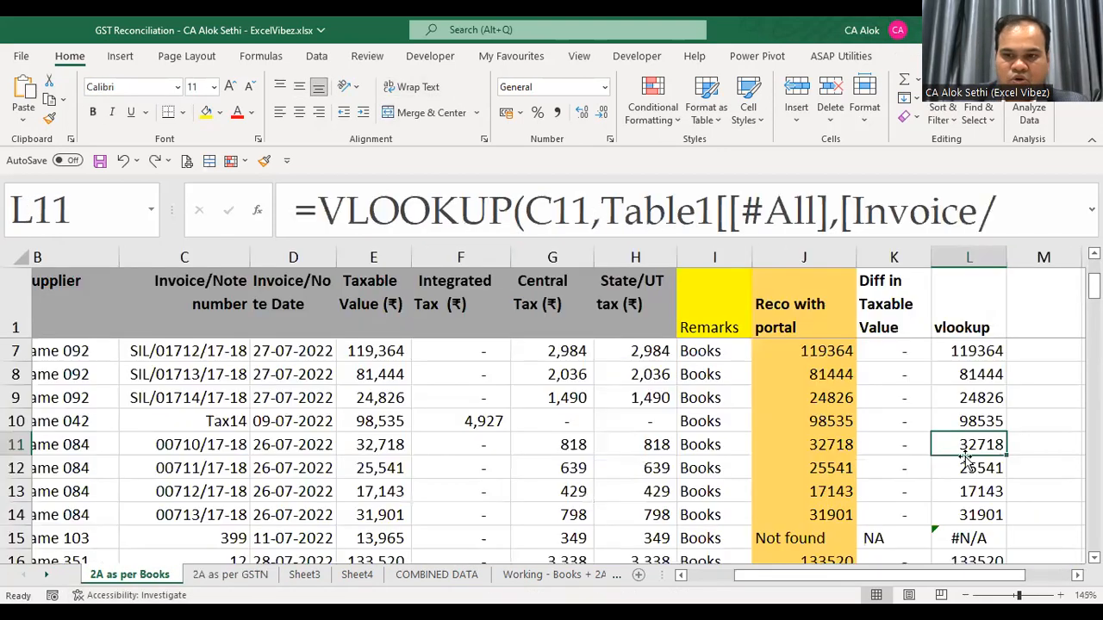
{"action": "left_click", "coordinate": [836, 356]}
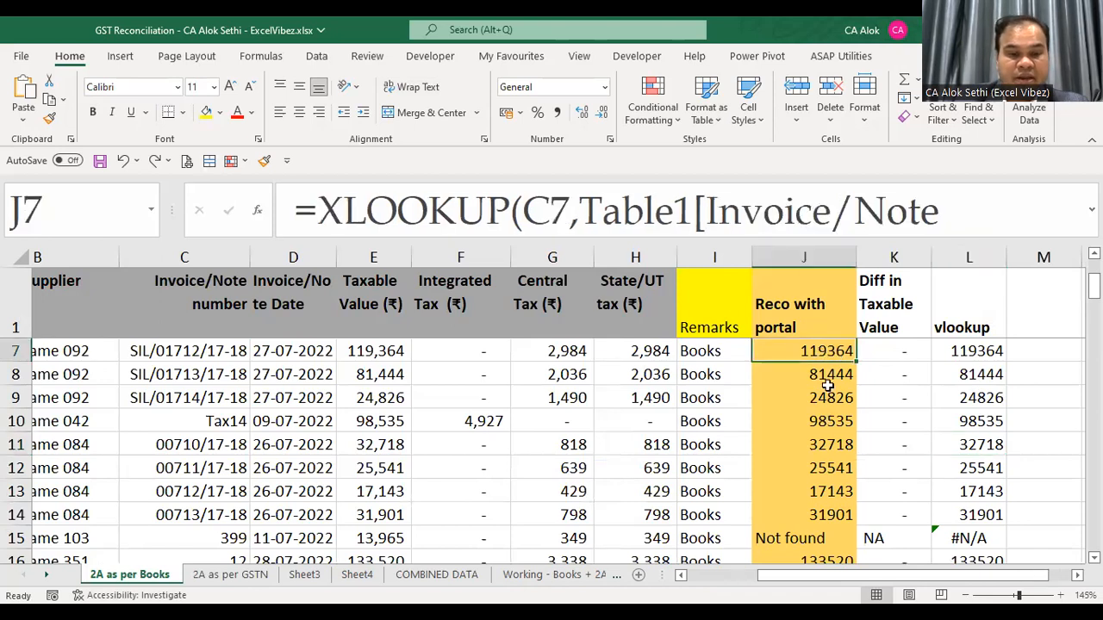
Step: Insert two blank columns before Taxable Value on the 2A as per GSTN sheet
{"action": "left_click", "coordinate": [234, 575]}
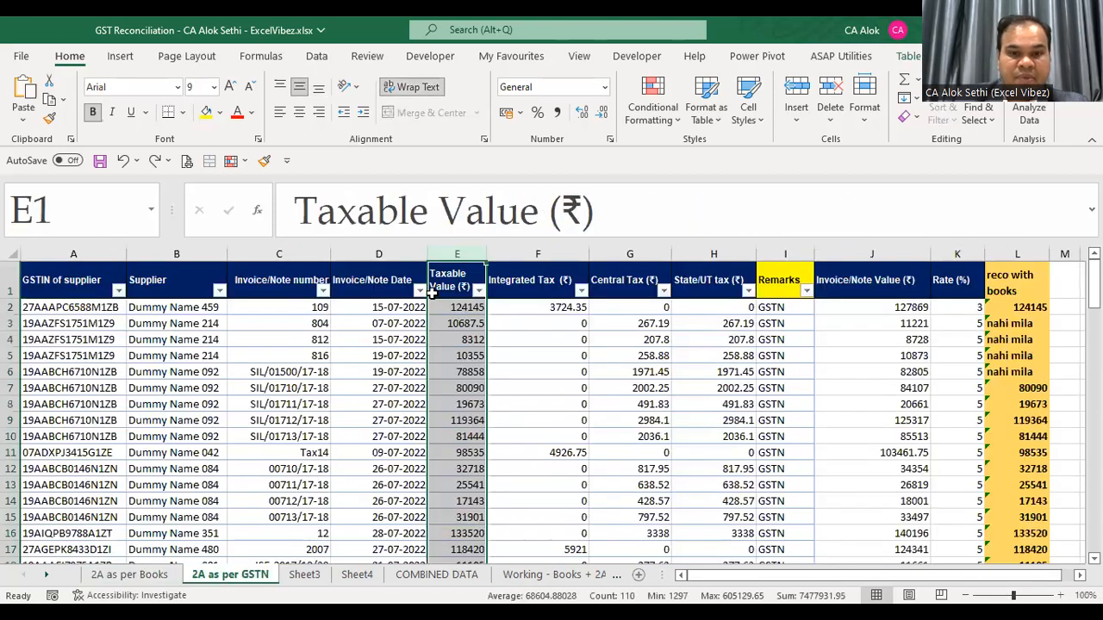
{"action": "left_click", "coordinate": [464, 256]}
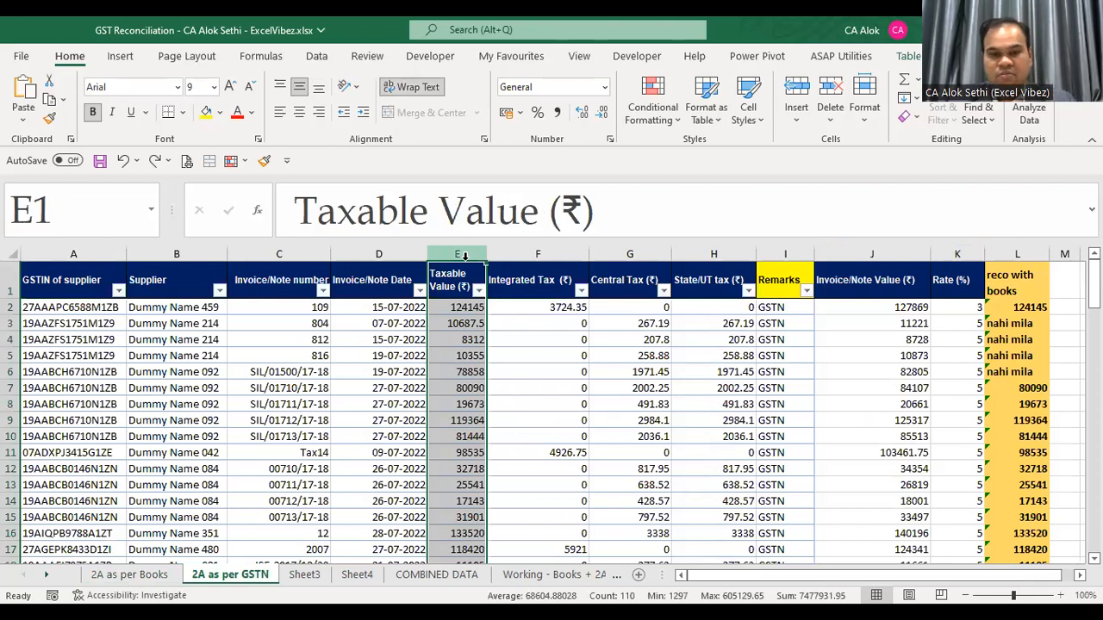
{"action": "key", "text": "ctrl+plus"}
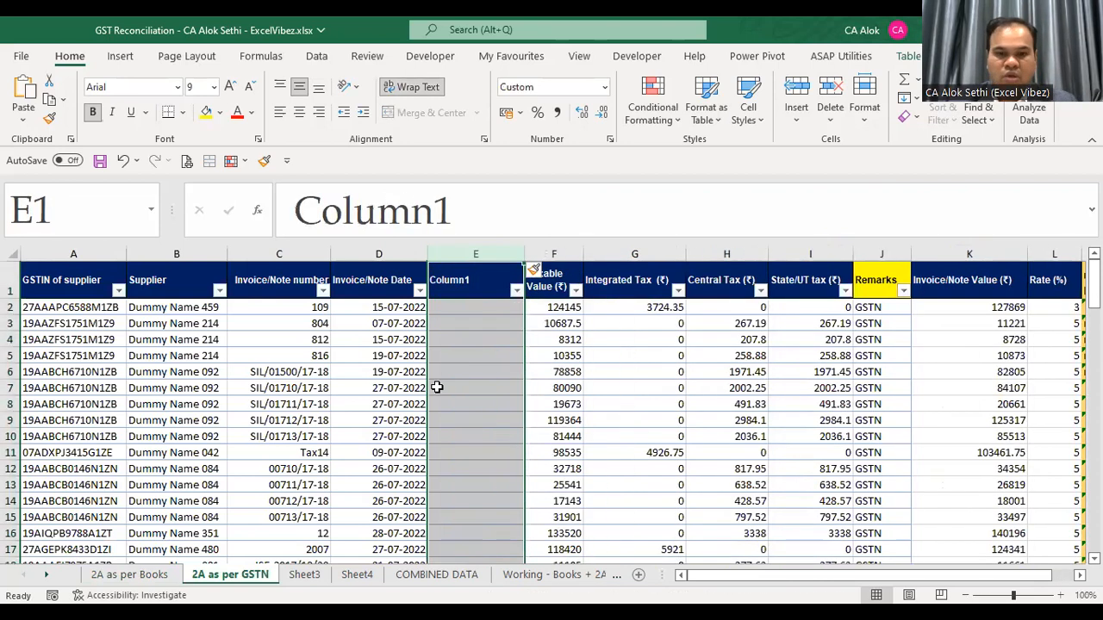
{"action": "key", "text": "ctrl+plus"}
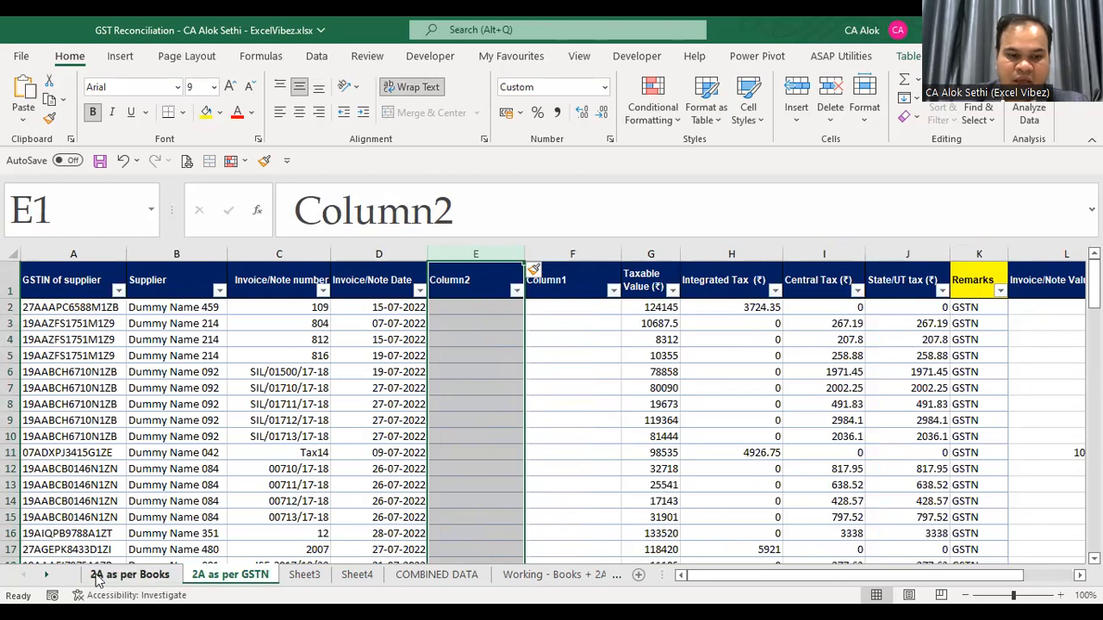
Step: Compare the Reco with portal XLOOKUP values against the vlookup column on the books sheet with both extra columns in place
{"action": "key", "text": "ctrl+Page_Up"}
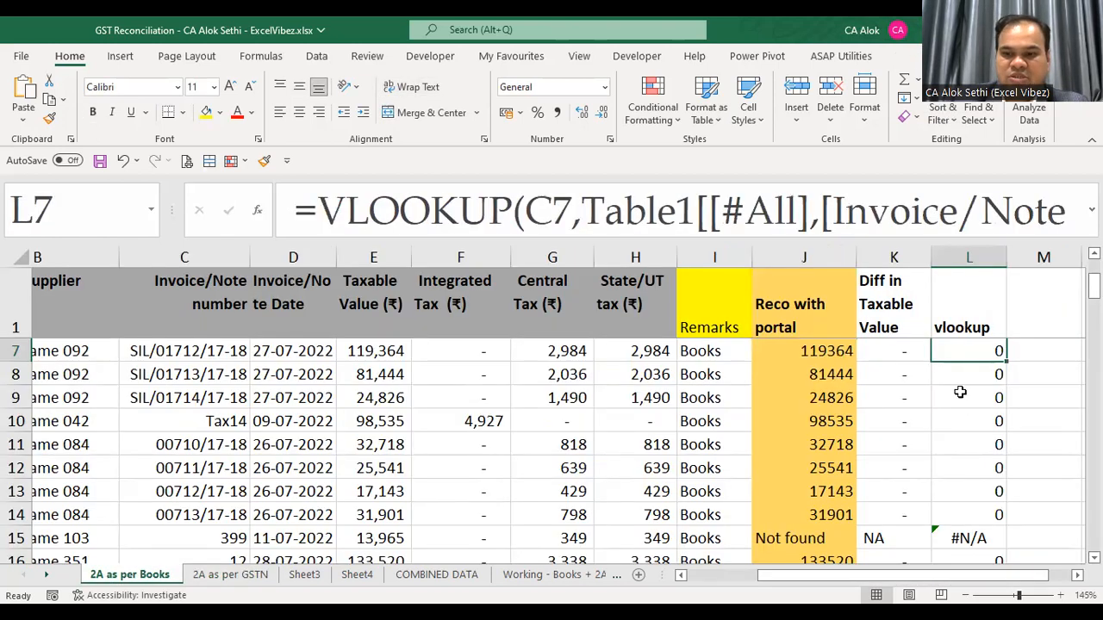
{"action": "left_click_drag", "start_coordinate": [797, 354], "coordinate": [800, 515]}
{"action": "left_click", "coordinate": [799, 514]}
{"action": "left_click", "coordinate": [801, 419]}
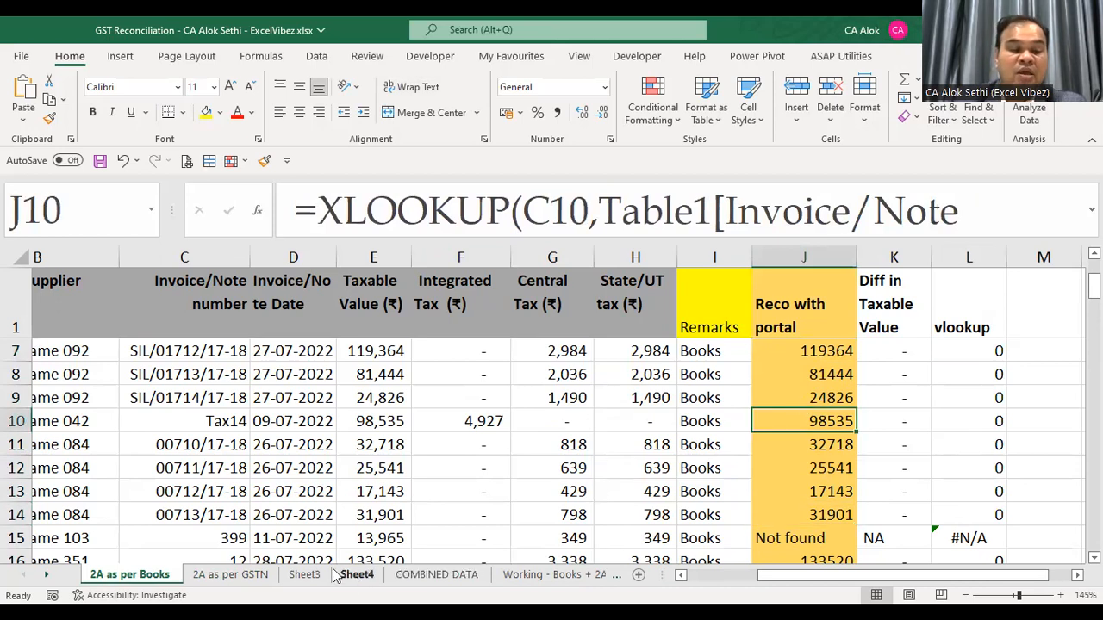
Step: Delete both blank columns before Taxable Value on the GSTN sheet and return to 2A as per Books
{"action": "left_click", "coordinate": [232, 575]}
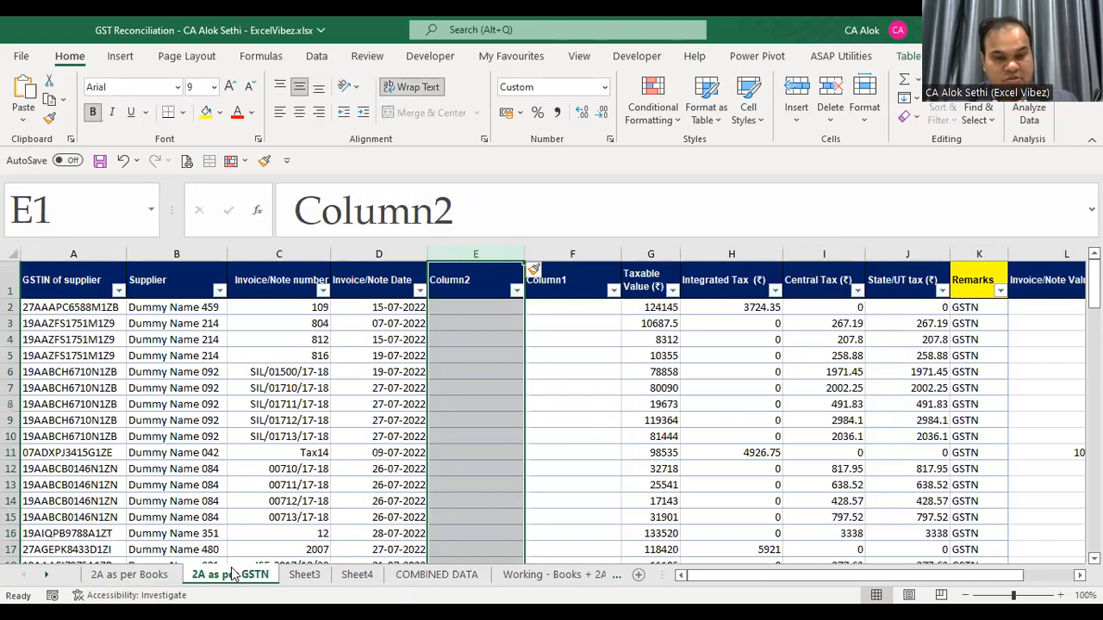
{"action": "key", "text": "ctrl+minus"}
{"action": "key", "text": "ctrl+minus"}
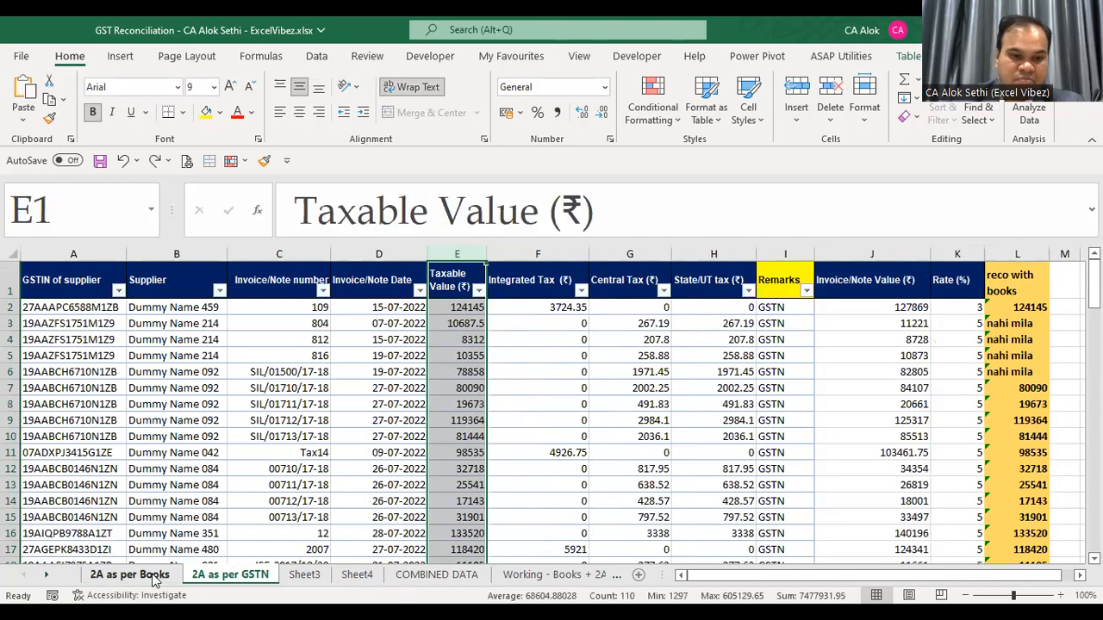
{"action": "left_click", "coordinate": [154, 574]}
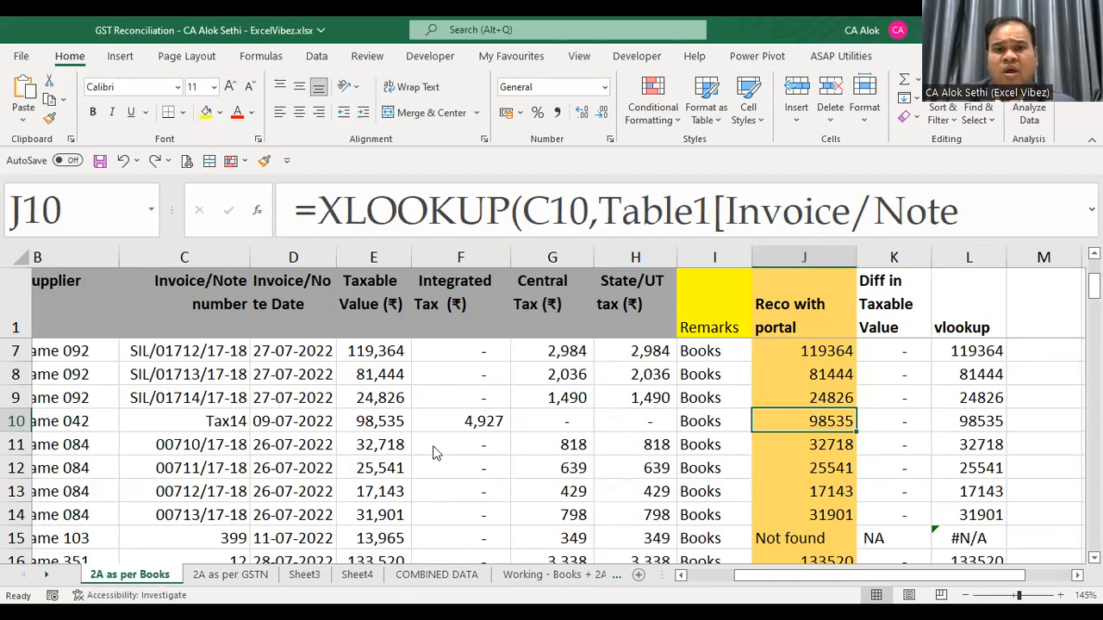
{"action": "key", "text": "alt+Tab"}
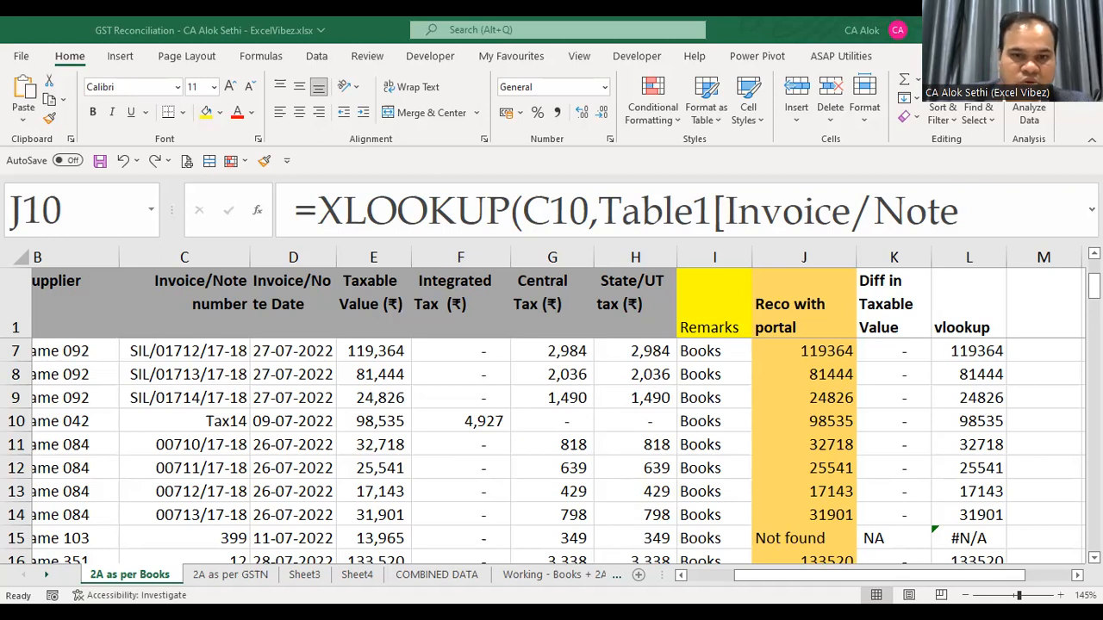
{"action": "left_click", "coordinate": [338, 392]}
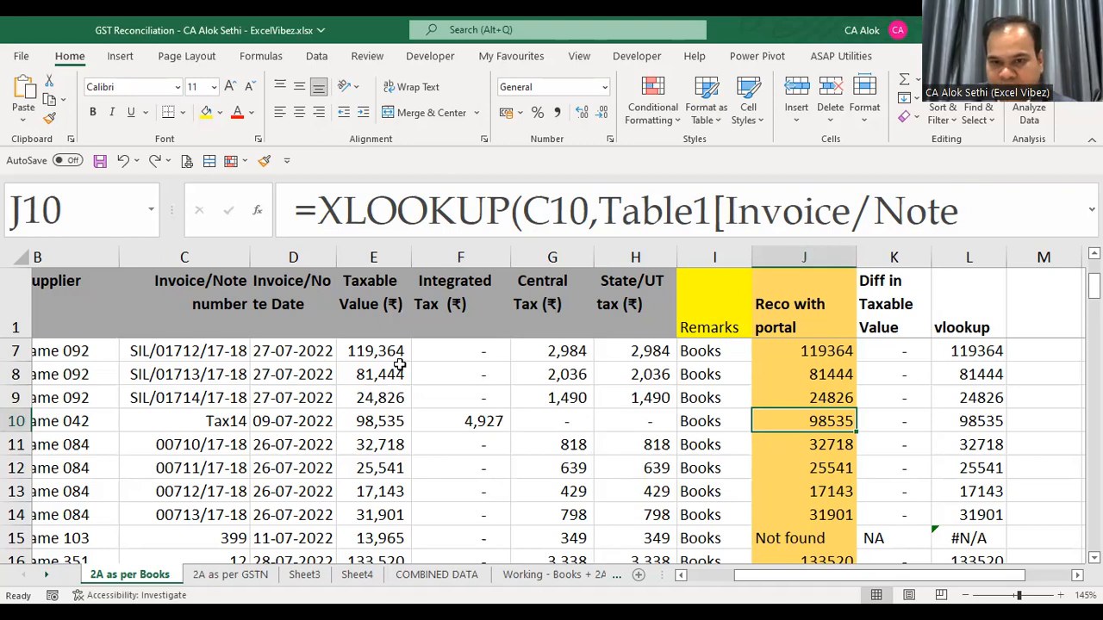
{"action": "key", "text": "alt+Tab"}
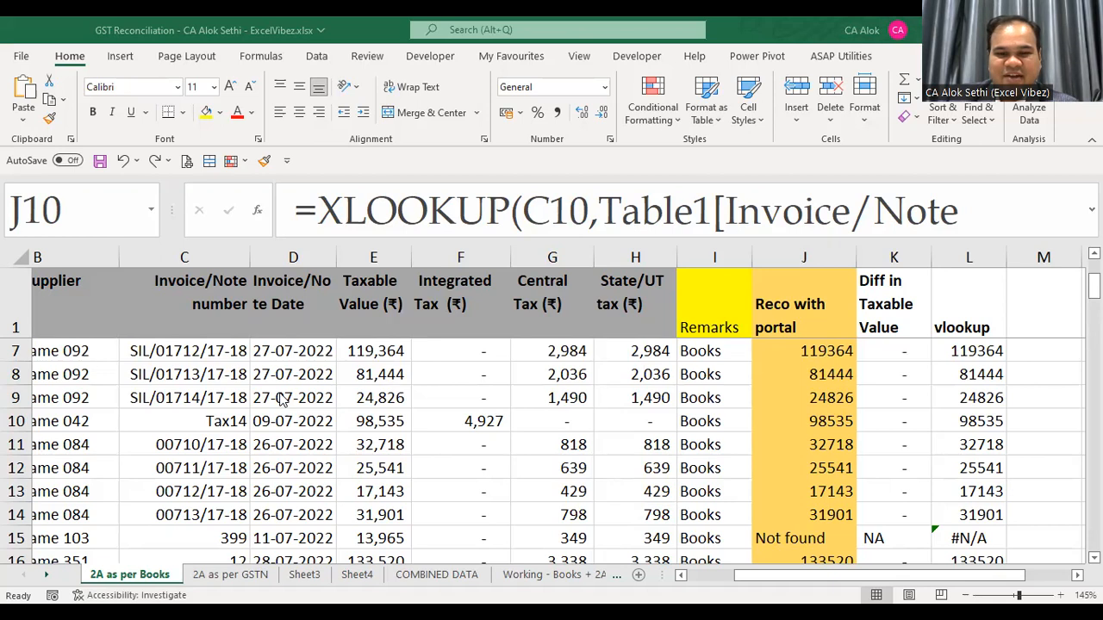
{"action": "key", "text": "alt+Tab"}
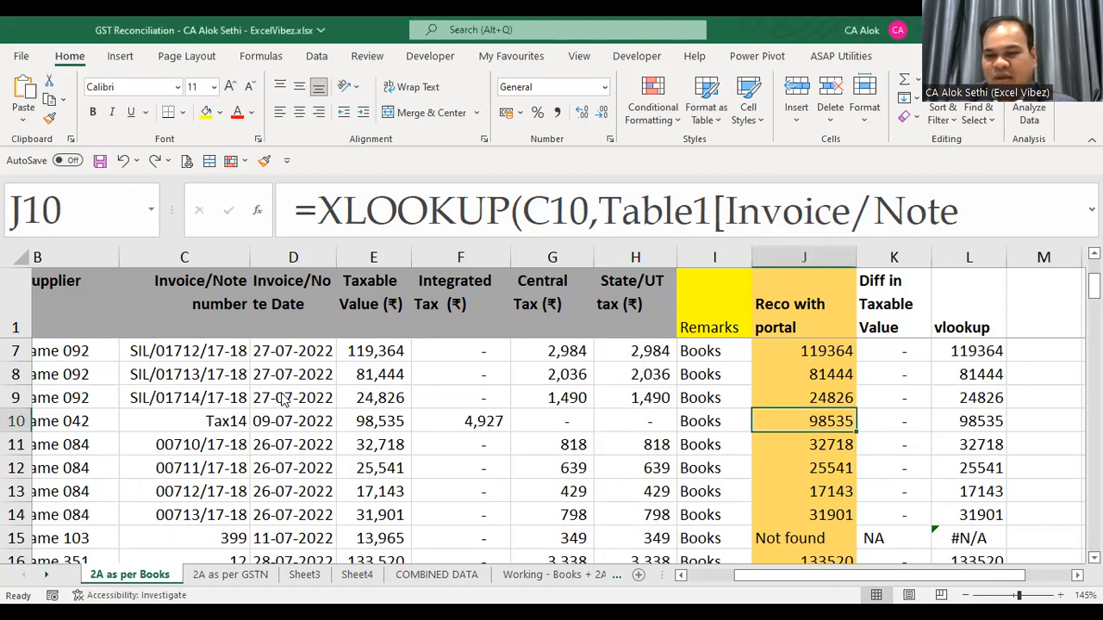
{"action": "left_click", "coordinate": [993, 532]}
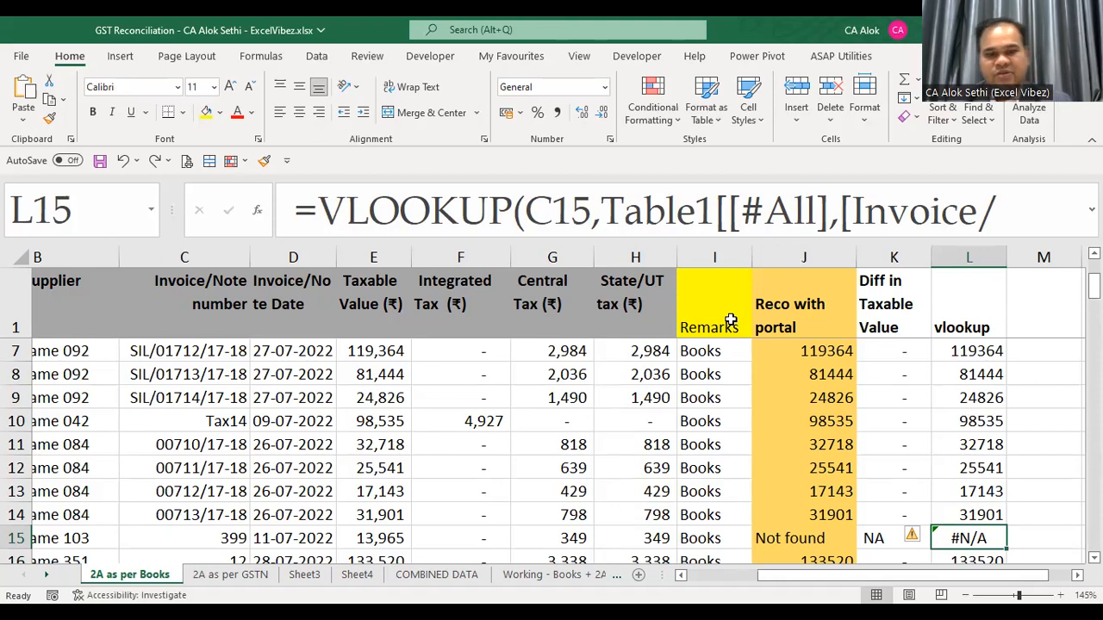
{"action": "key", "text": "alt+Tab"}
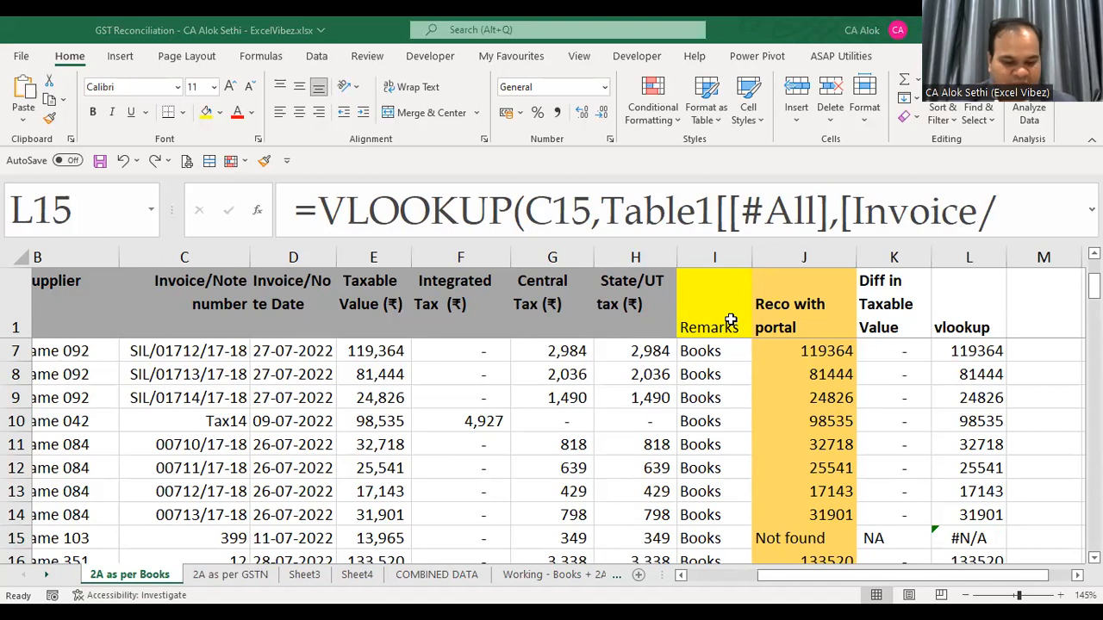